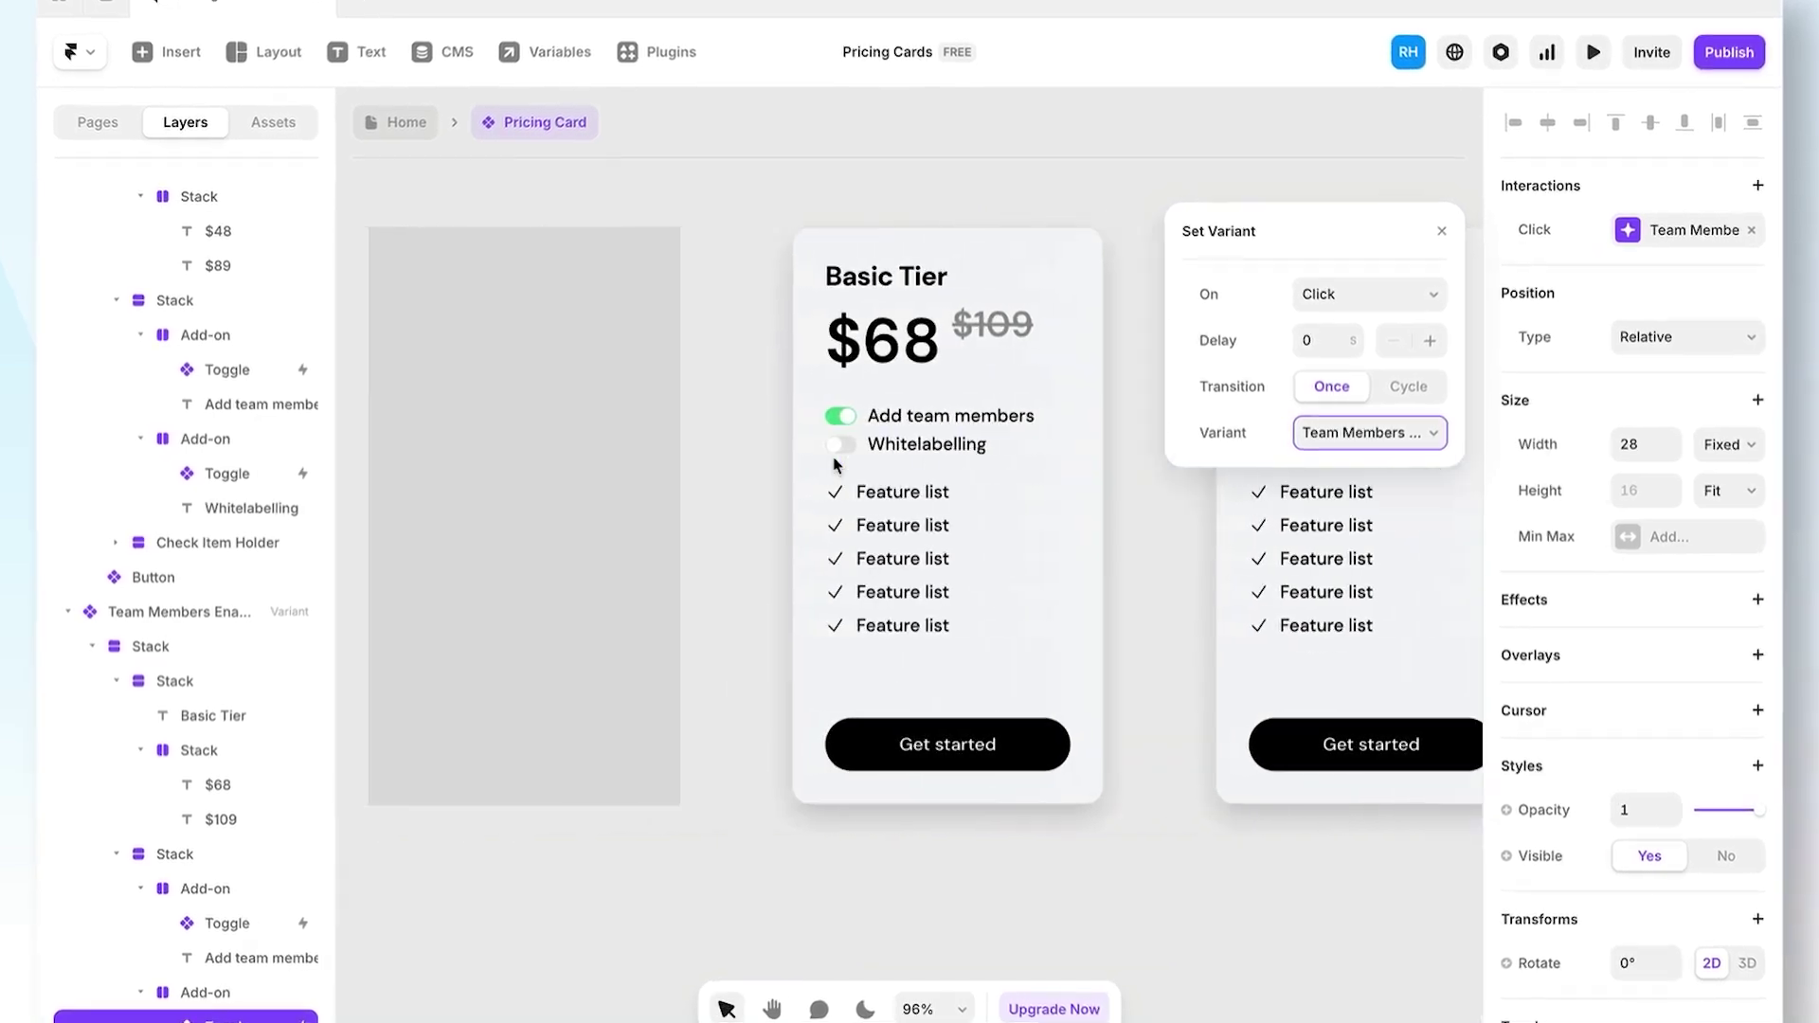
- Toggle Whitelabelling in the finished preview, then select the empty 1200-wide Desktop page
click(796, 501)
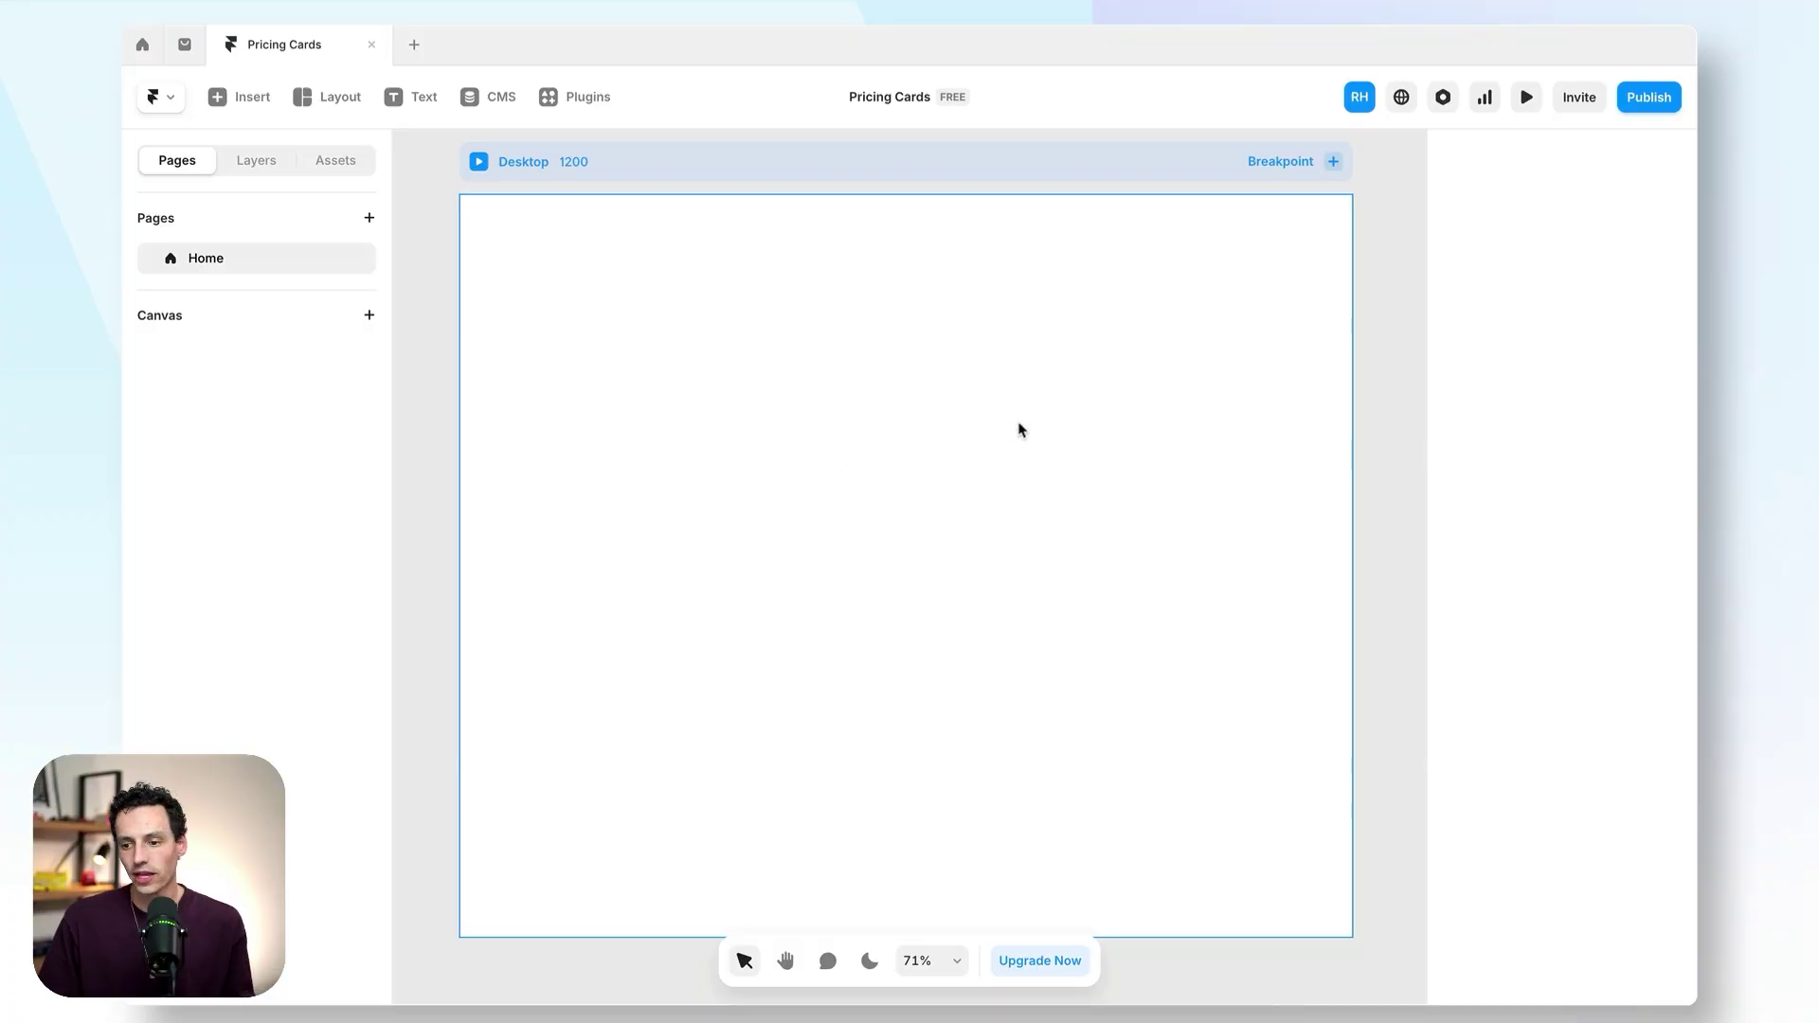
click(981, 399)
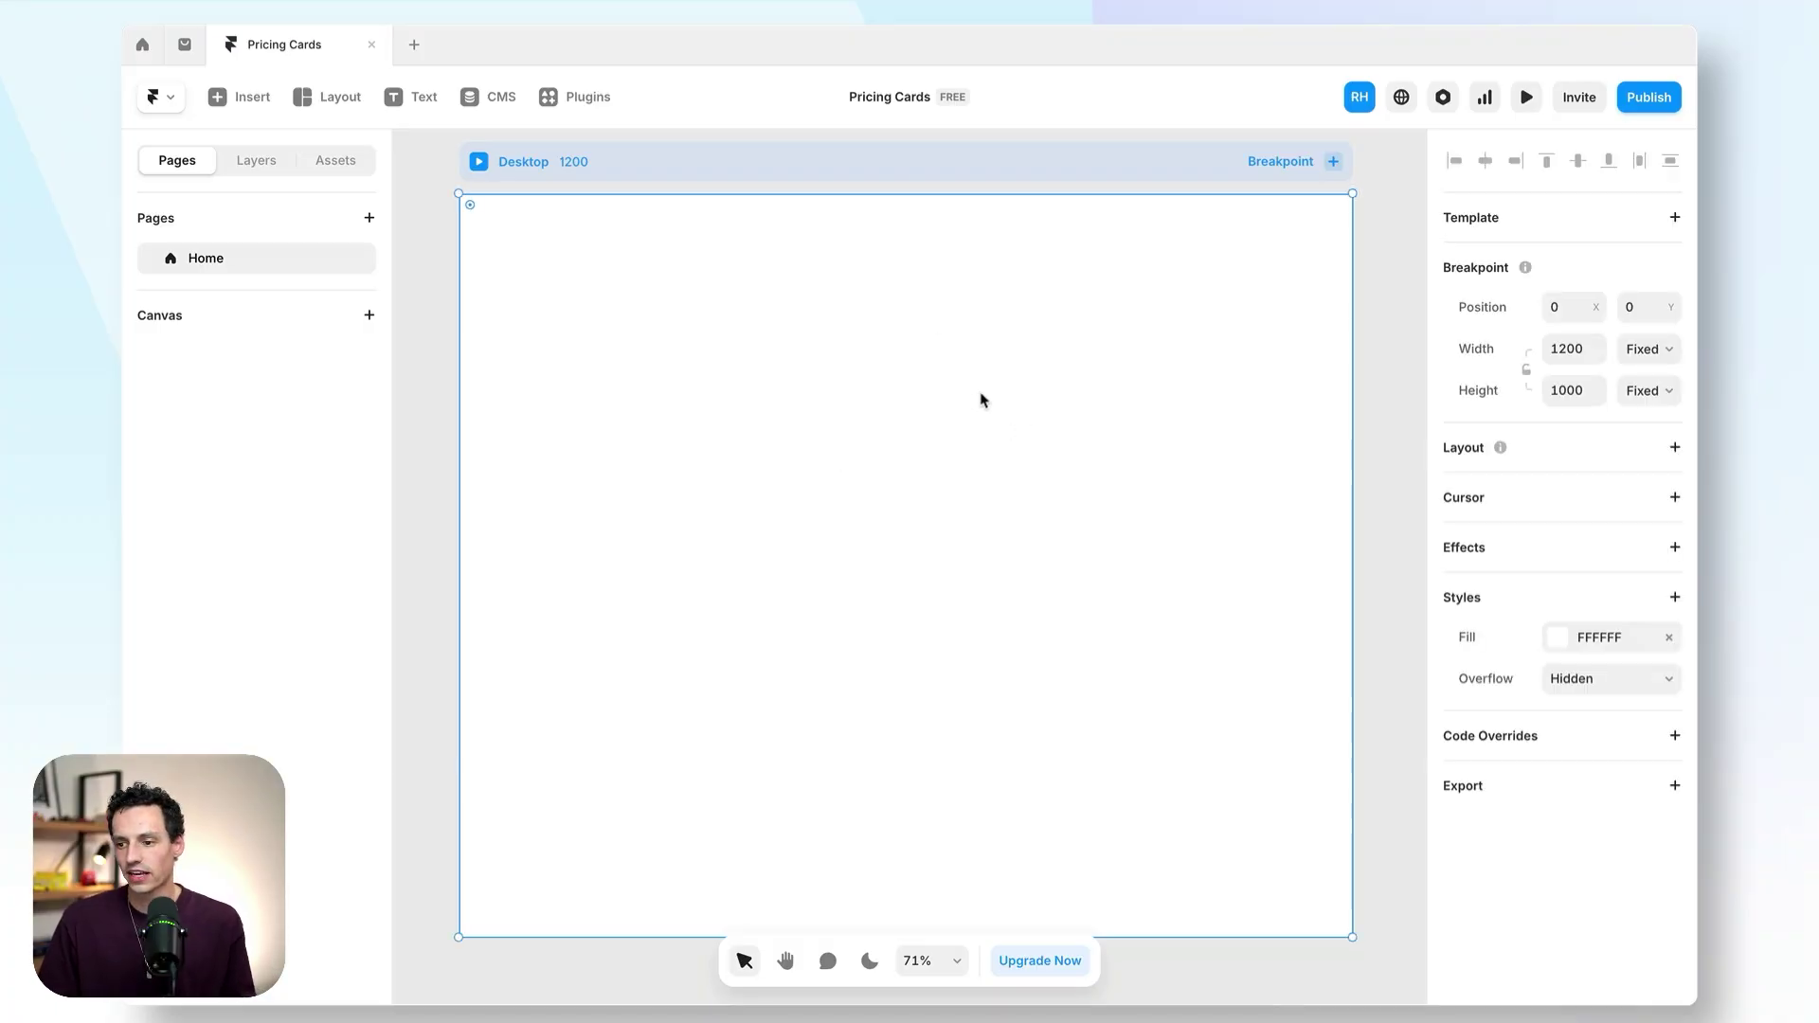
- Draw a 432×603 card frame with a Light Grey fill and a Grey border
key(f)
drag(743, 350, 1065, 798)
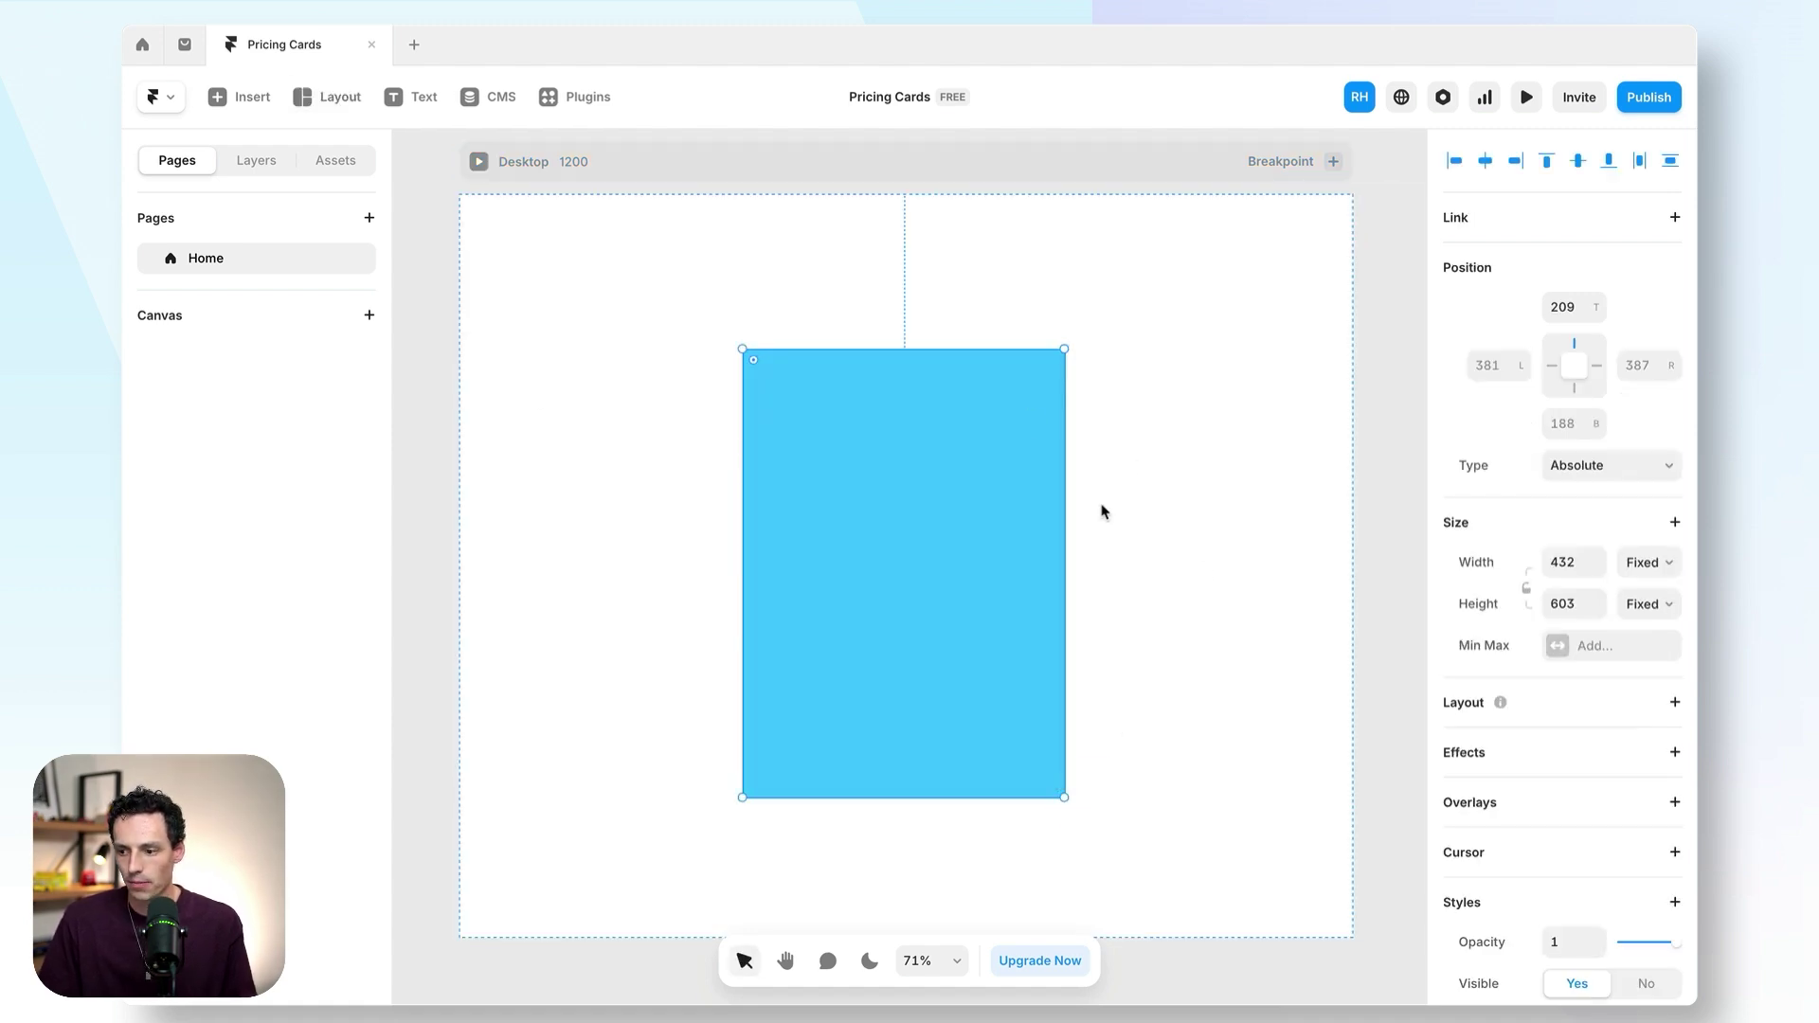
scroll(1601, 782, down, 5)
click(1557, 614)
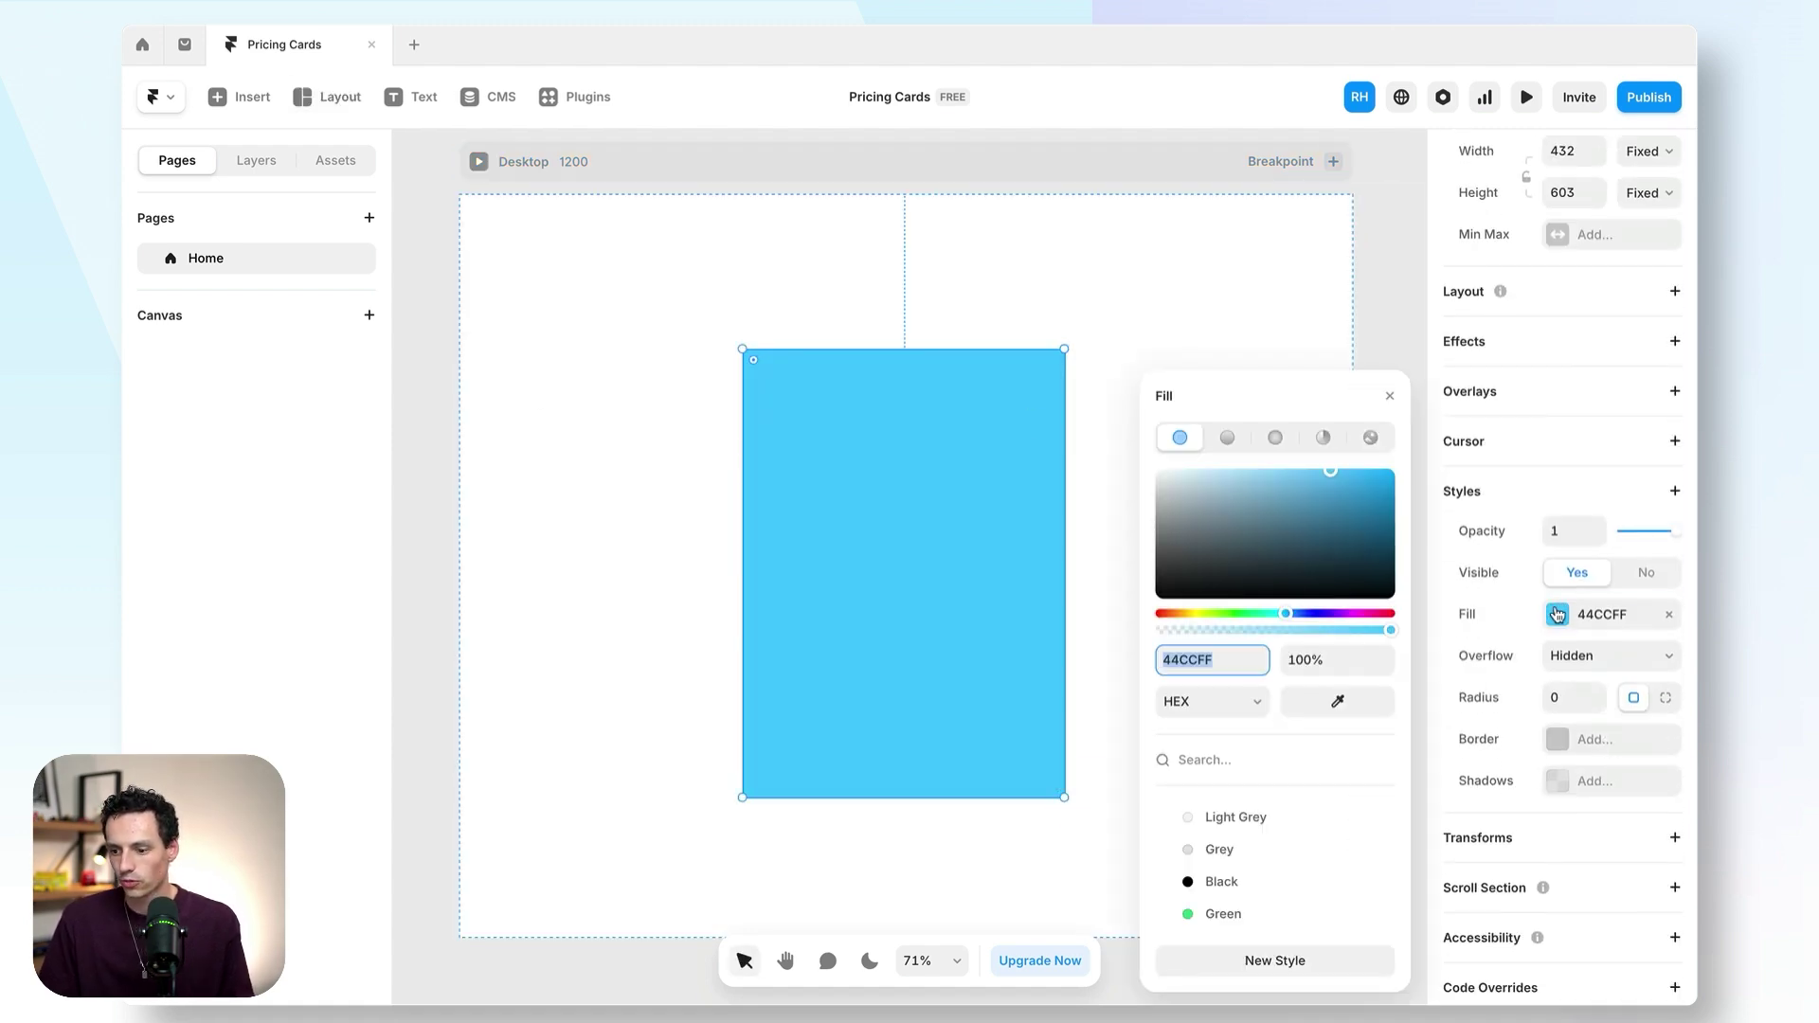
click(1222, 817)
drag(963, 512, 955, 490)
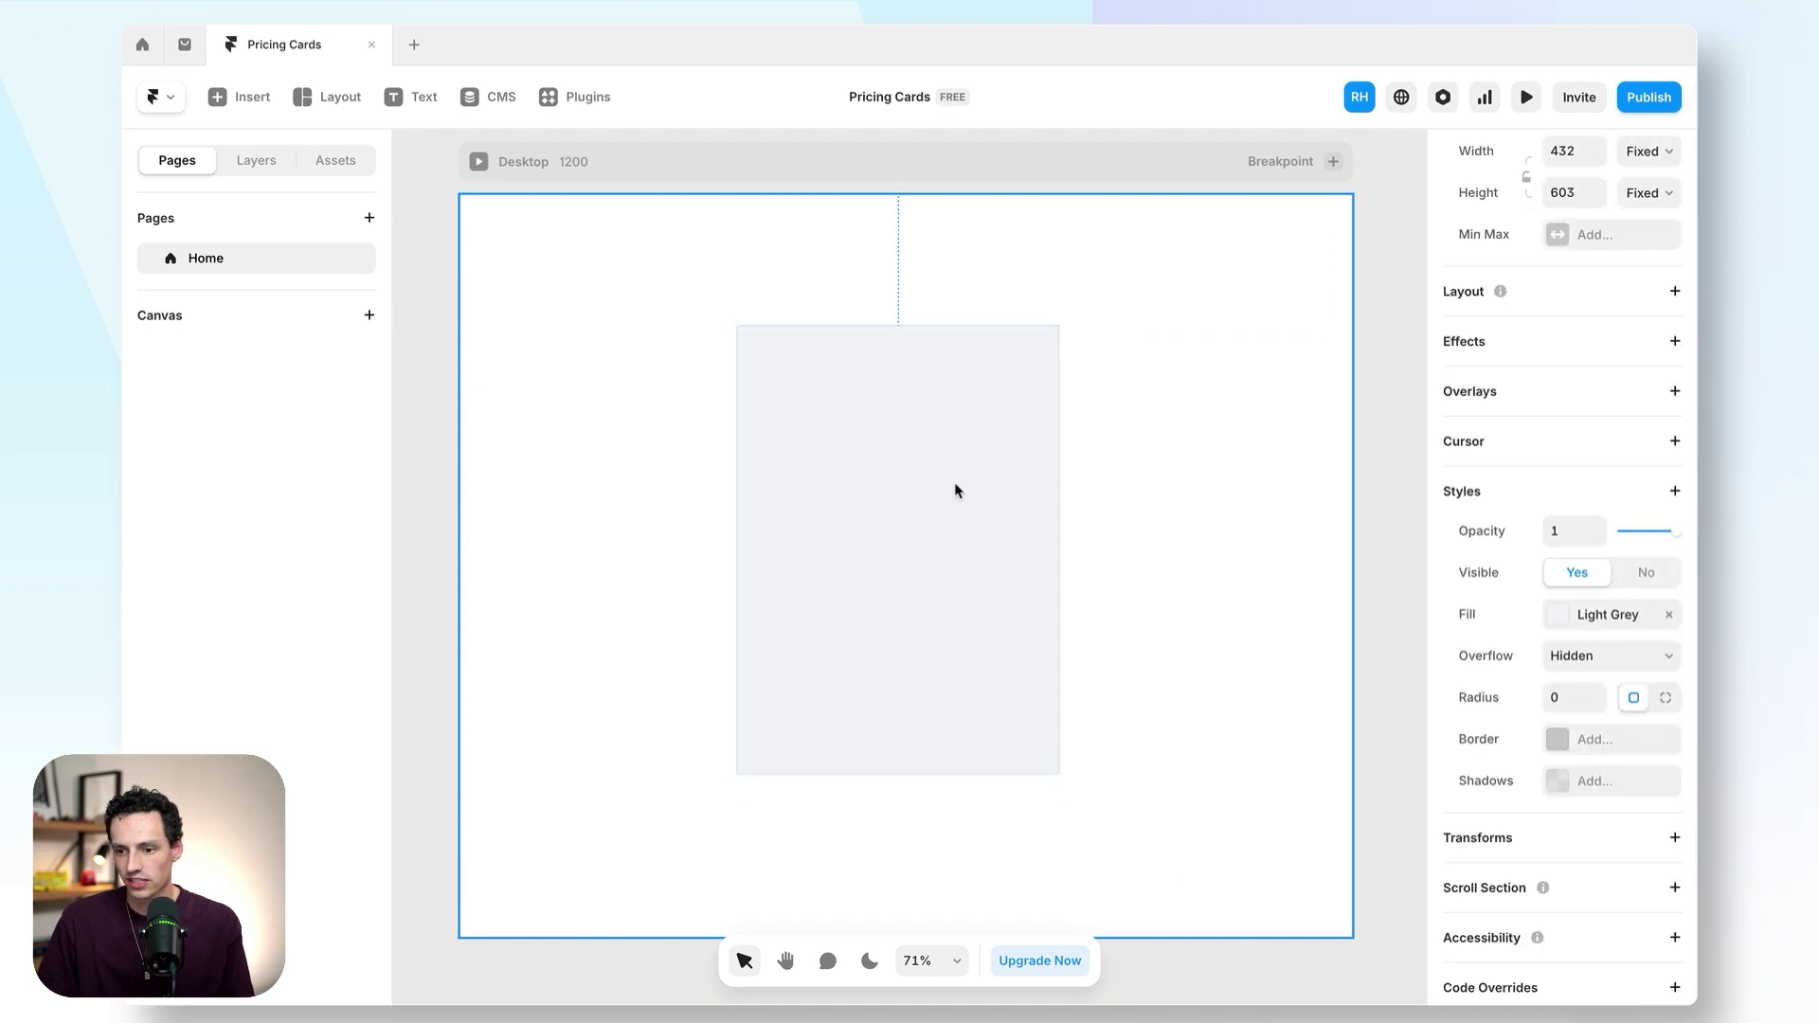
click(1562, 740)
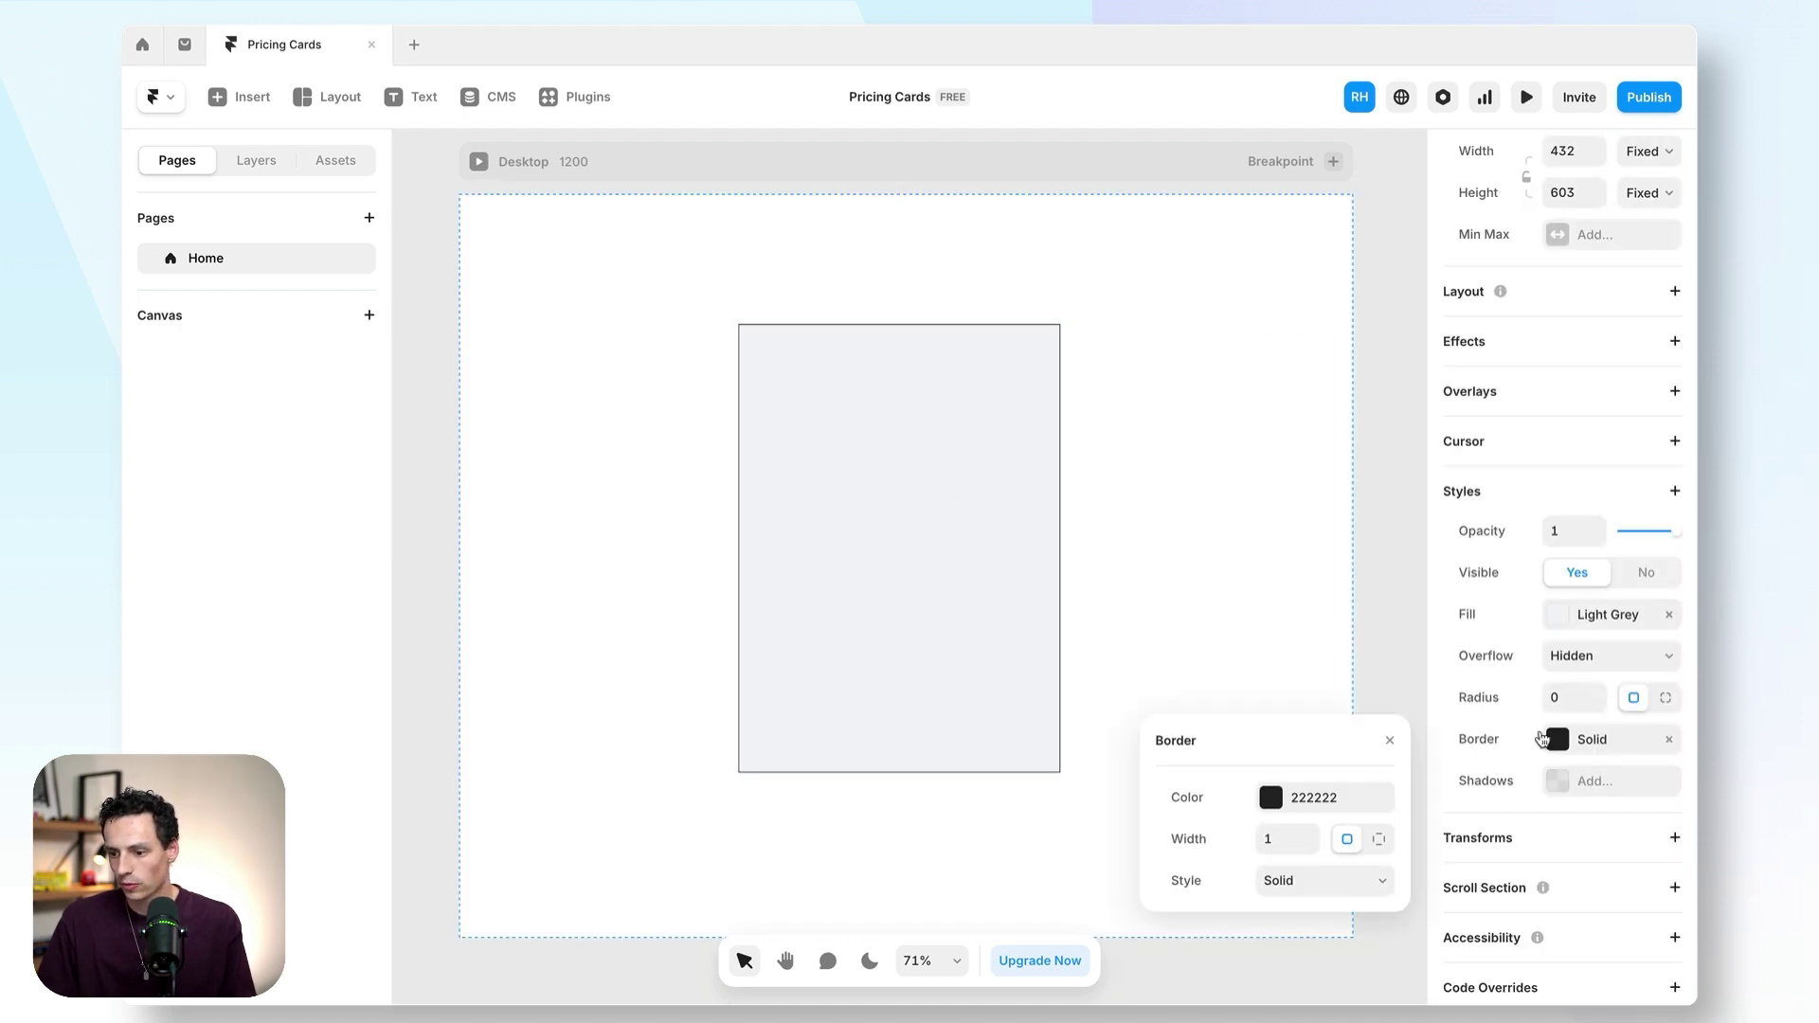
click(1270, 796)
click(1219, 849)
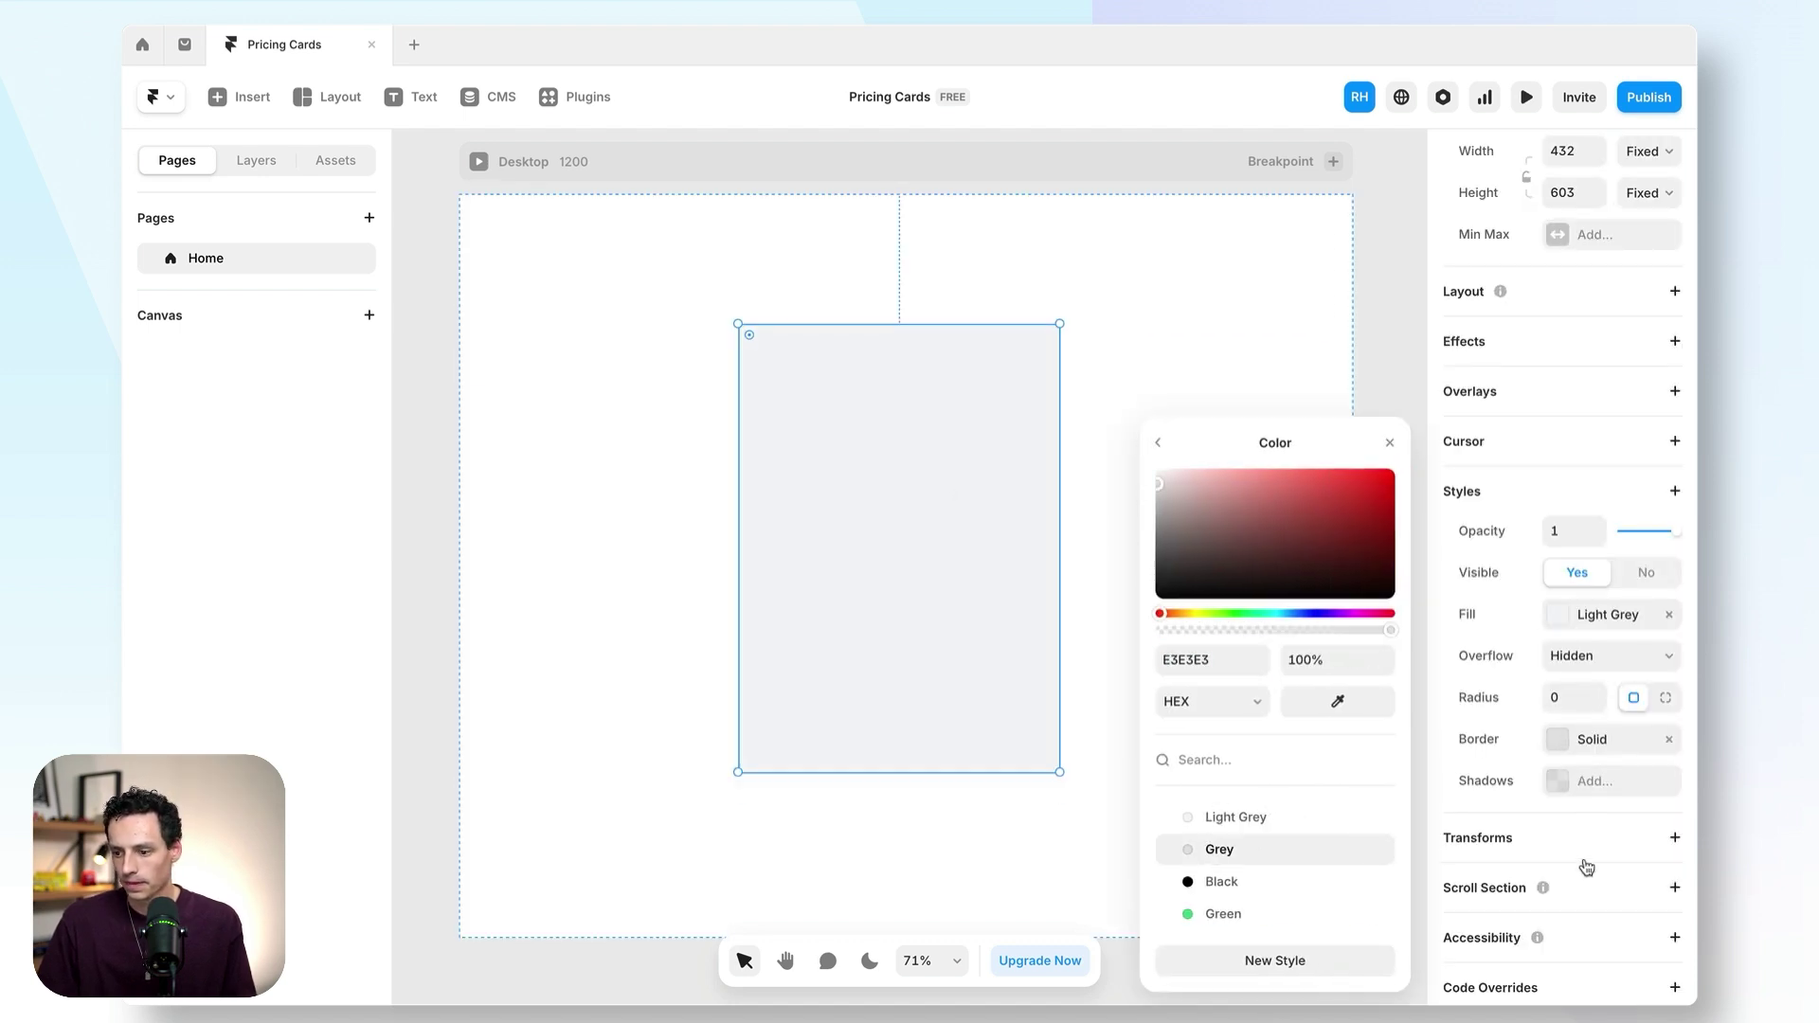
- Give the card a 16 px corner radius and a 0/12/25 shadow at 15%
click(1572, 699)
key(Return)
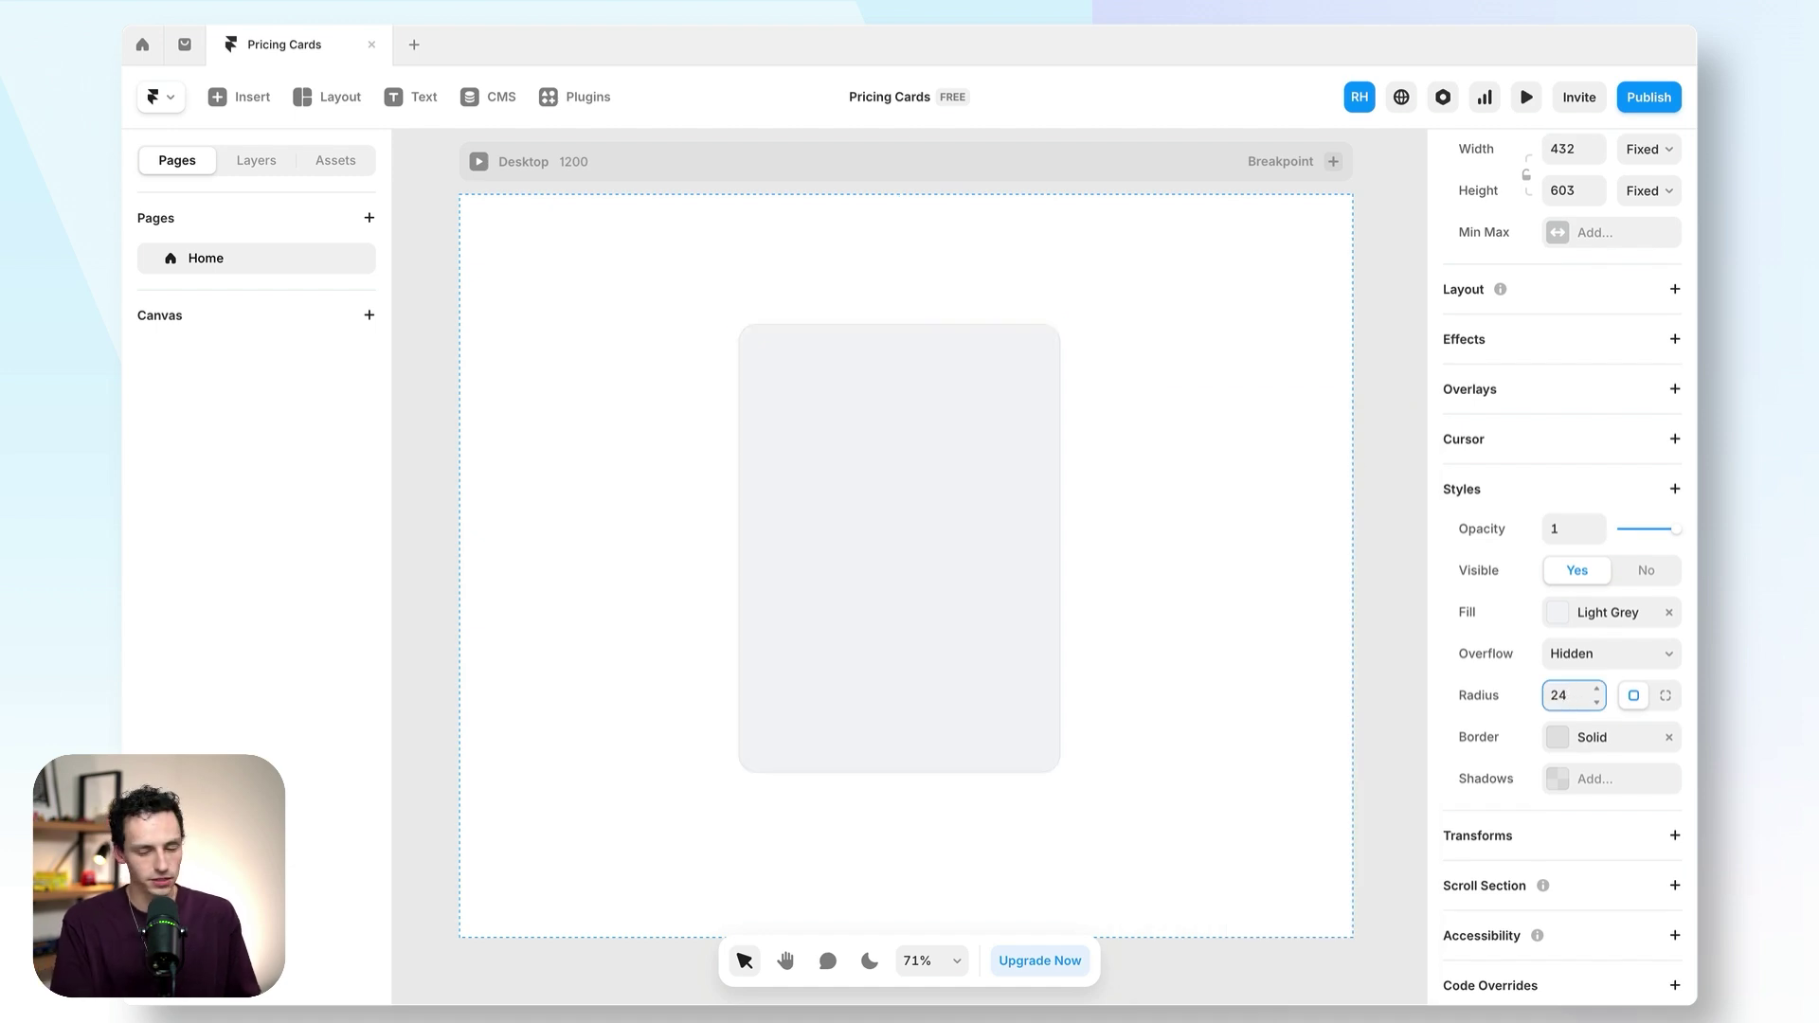
scroll(1573, 702, up, 1)
click(1573, 690)
text(16)
click(1595, 793)
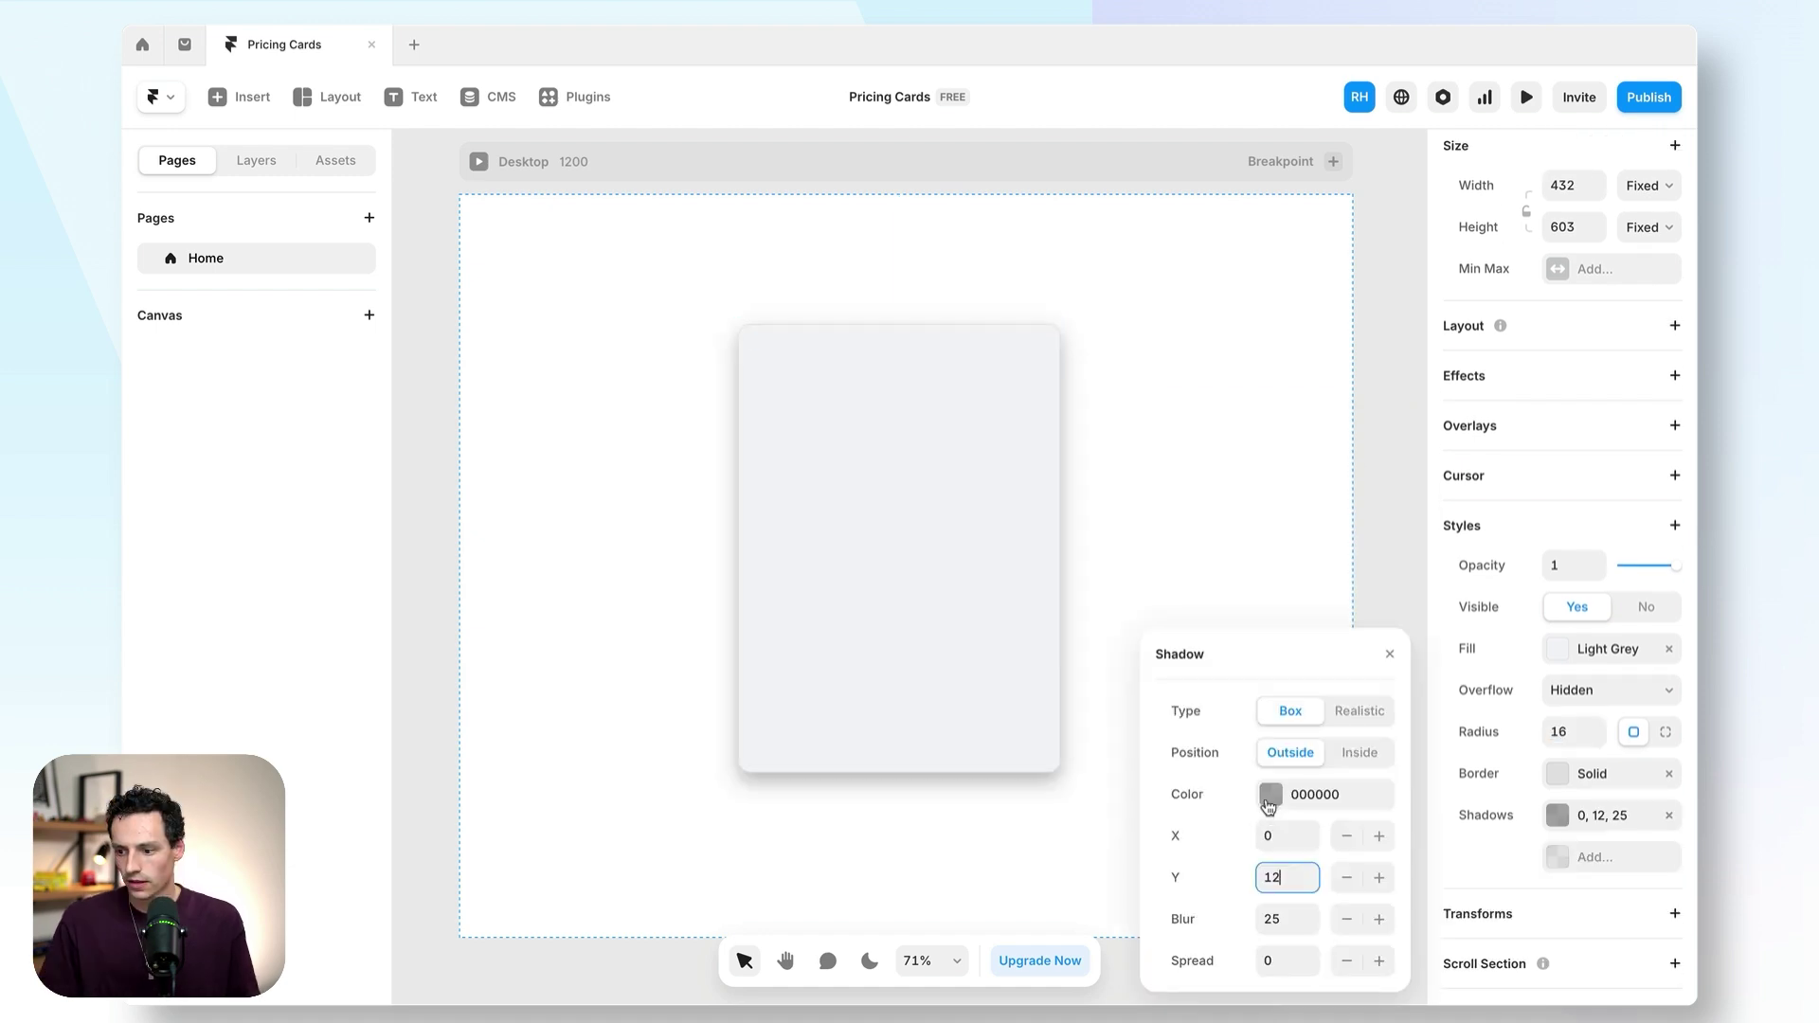
click(1275, 796)
click(1308, 668)
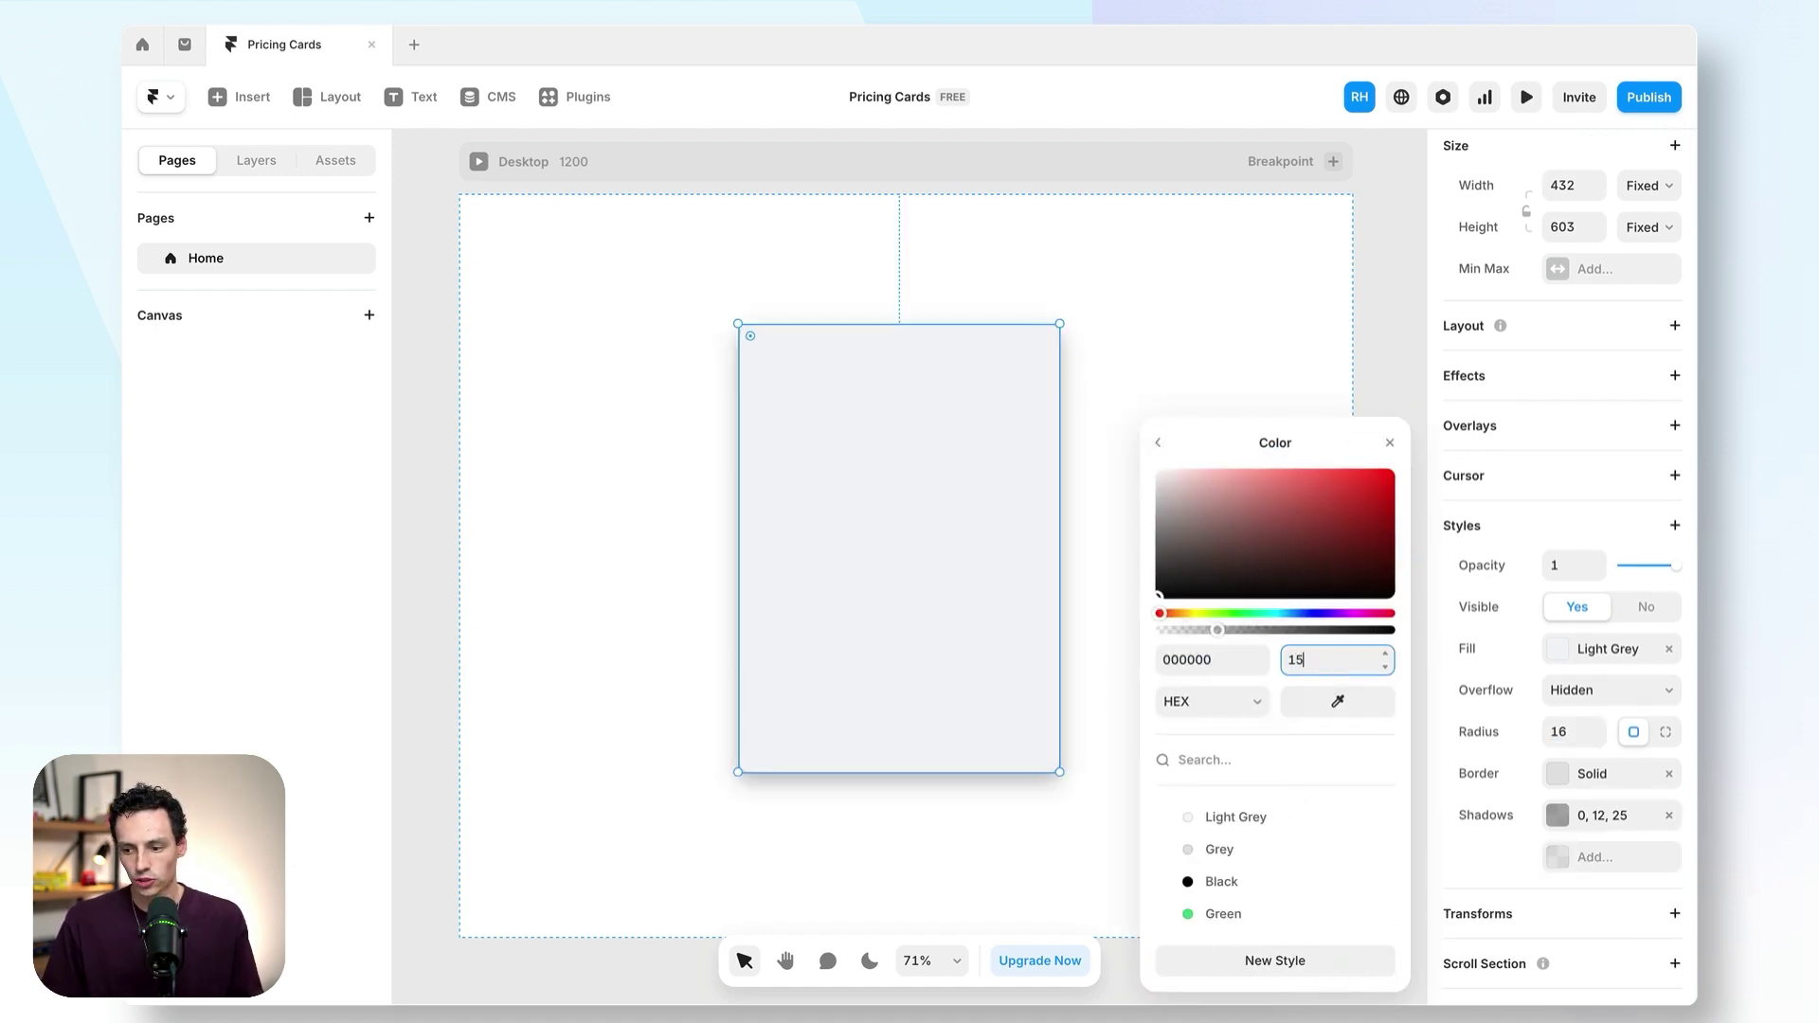
- Set the Desktop to a stack layout distributed centre, centring the card
click(255, 160)
click(305, 296)
click(1674, 449)
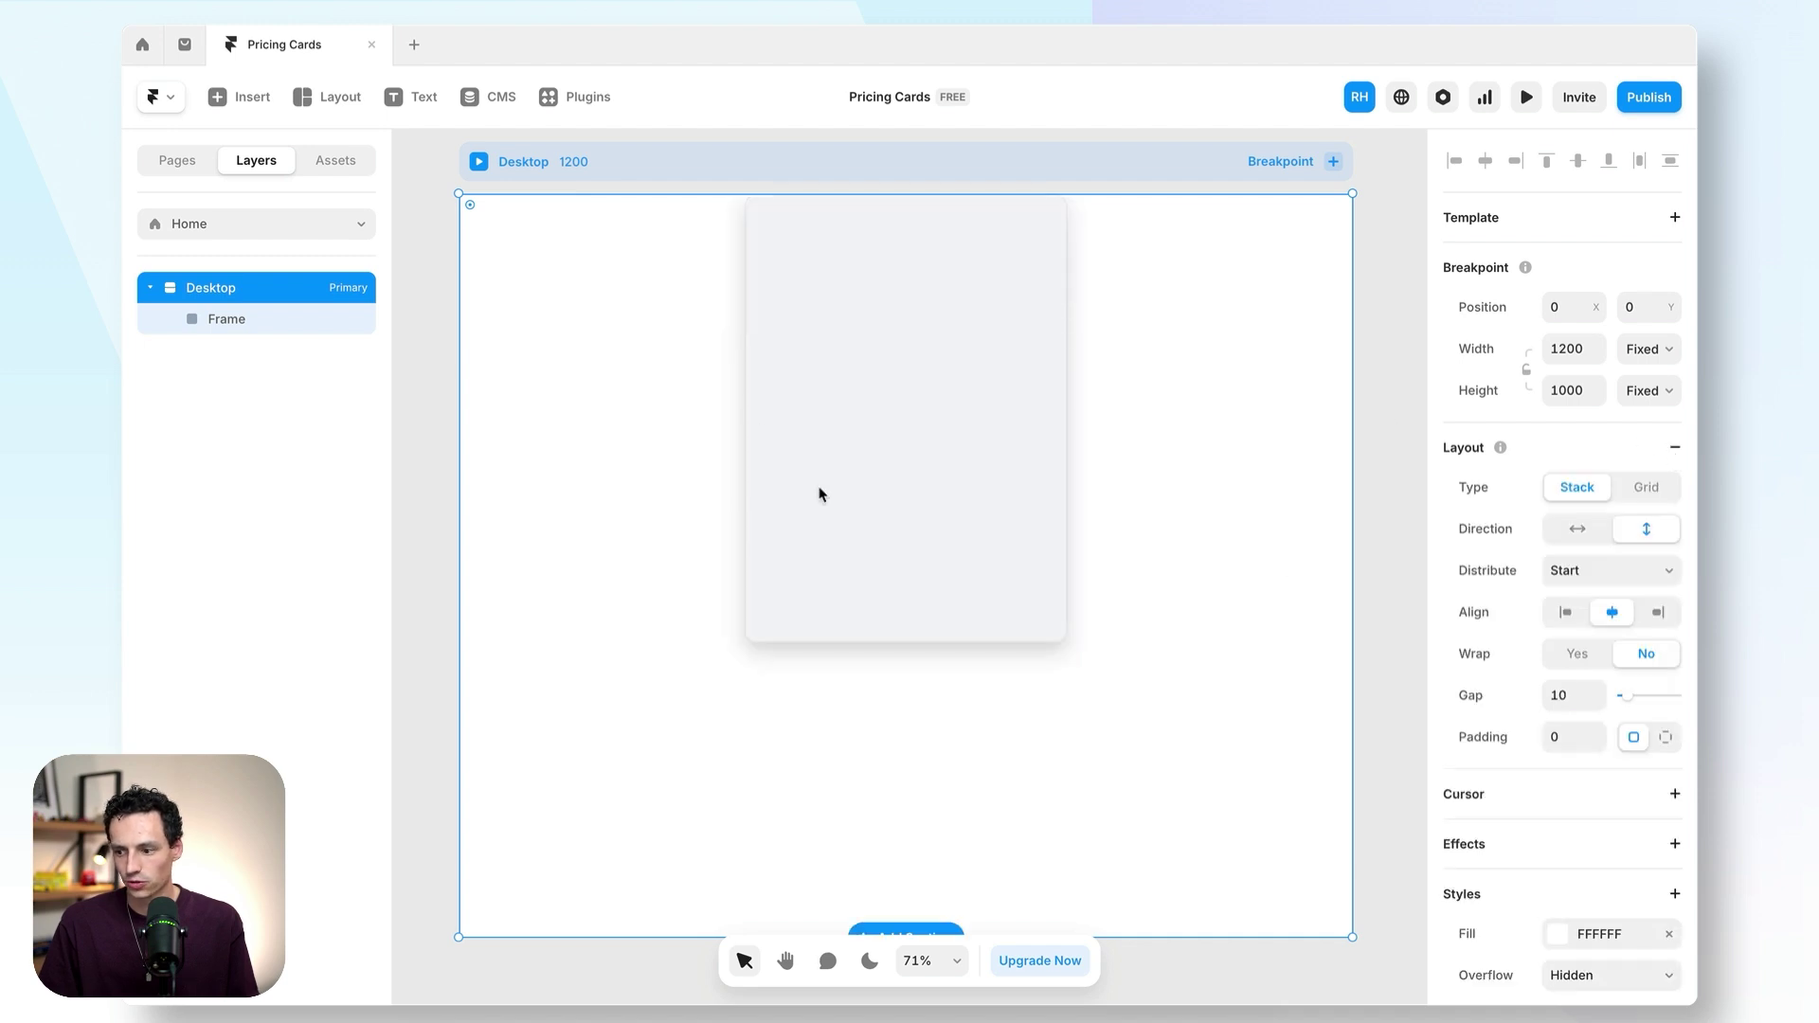
click(1611, 570)
click(1601, 599)
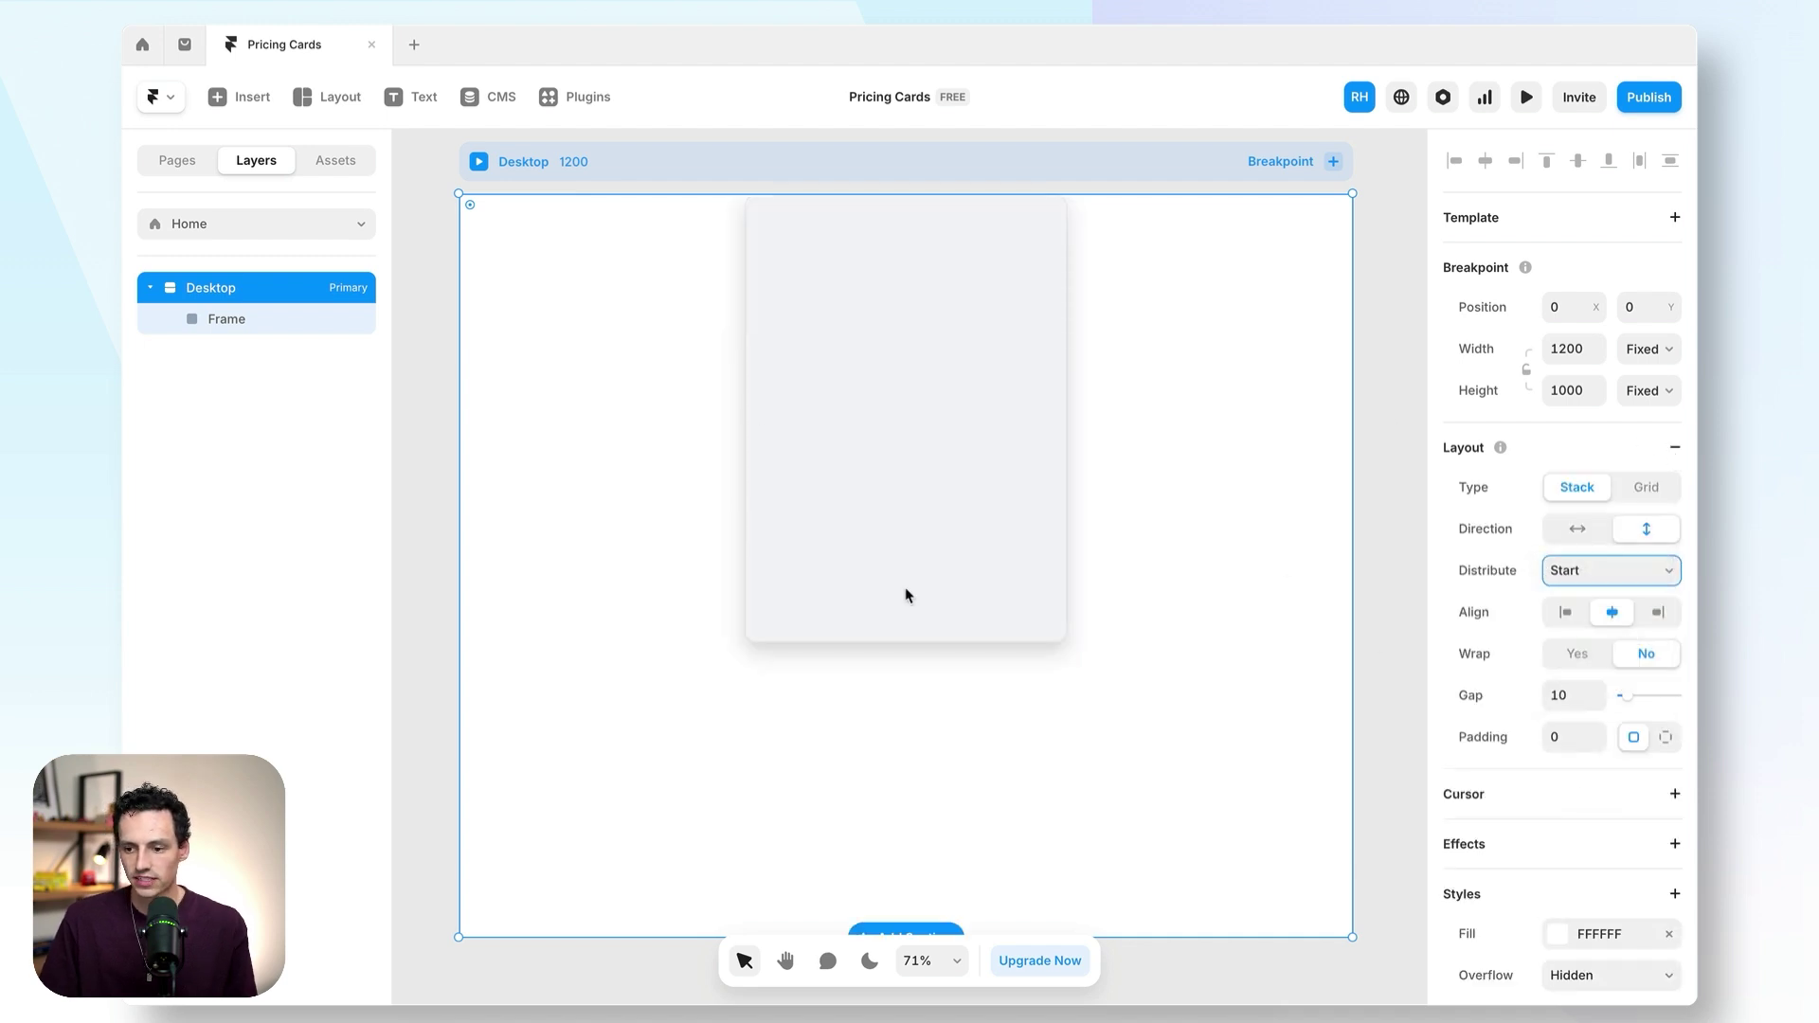
click(876, 483)
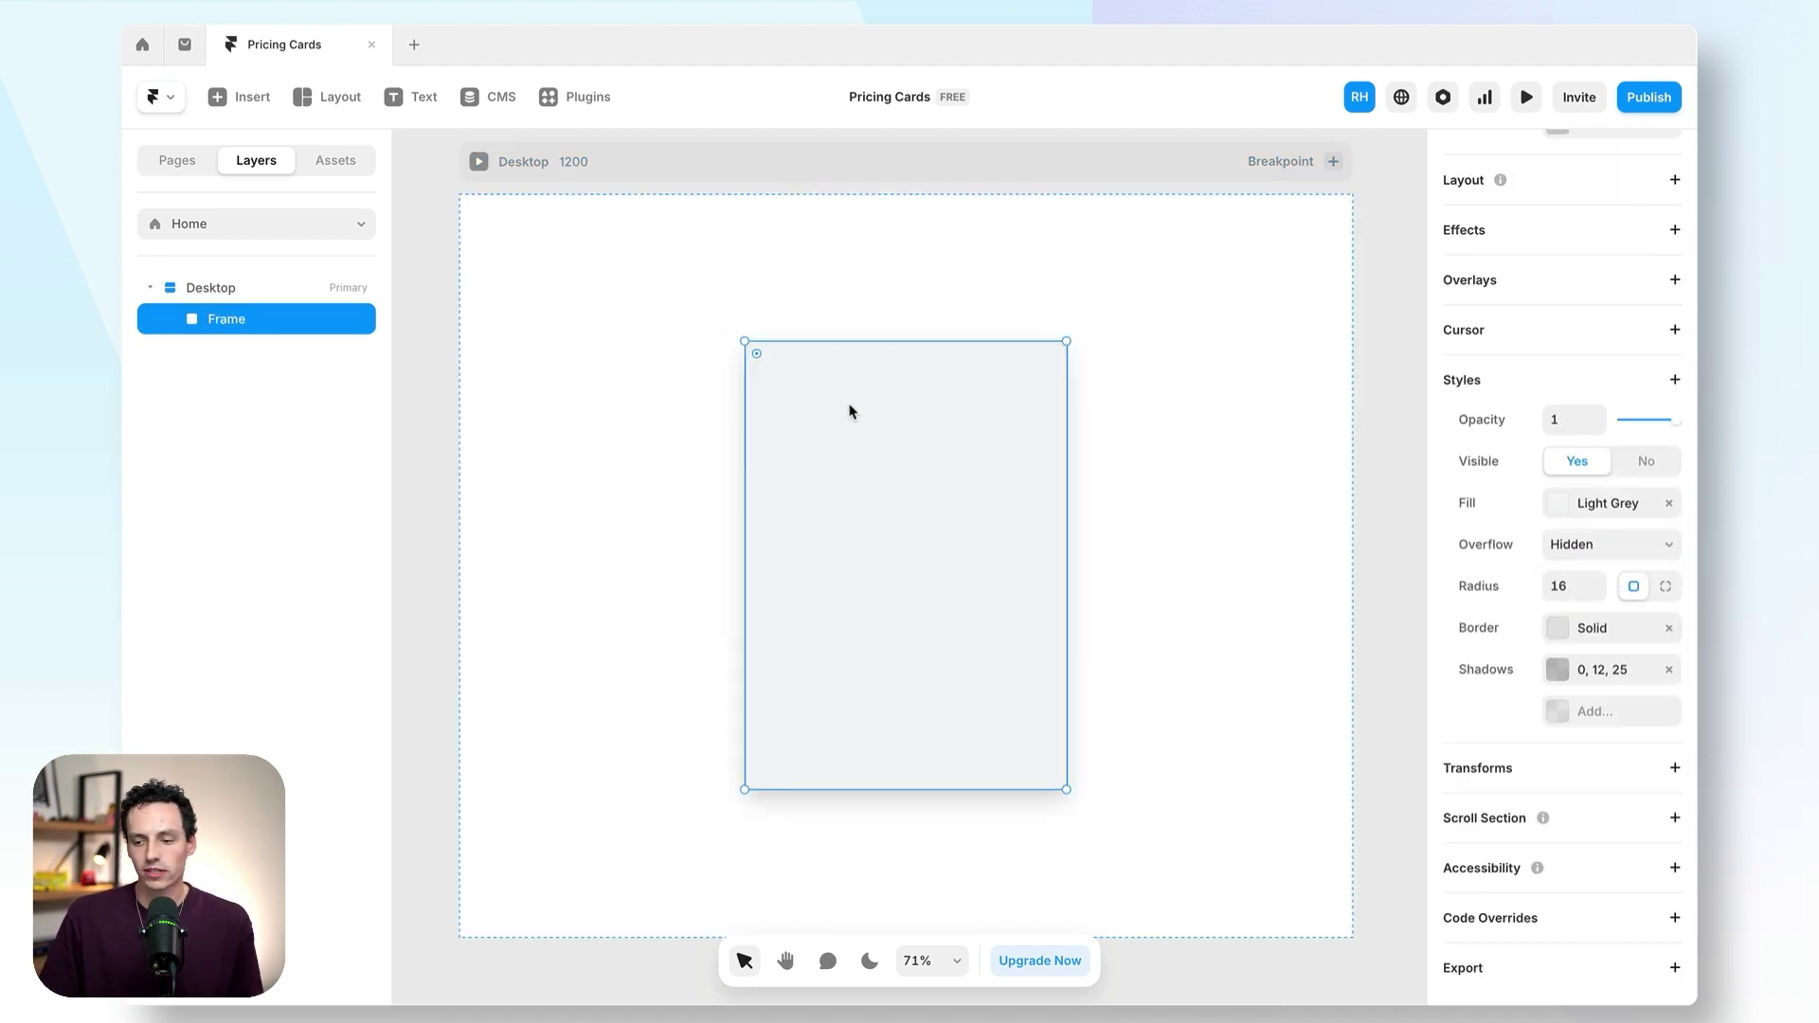
- Add a "$48" text near the card's top-left and scale it up
key(t)
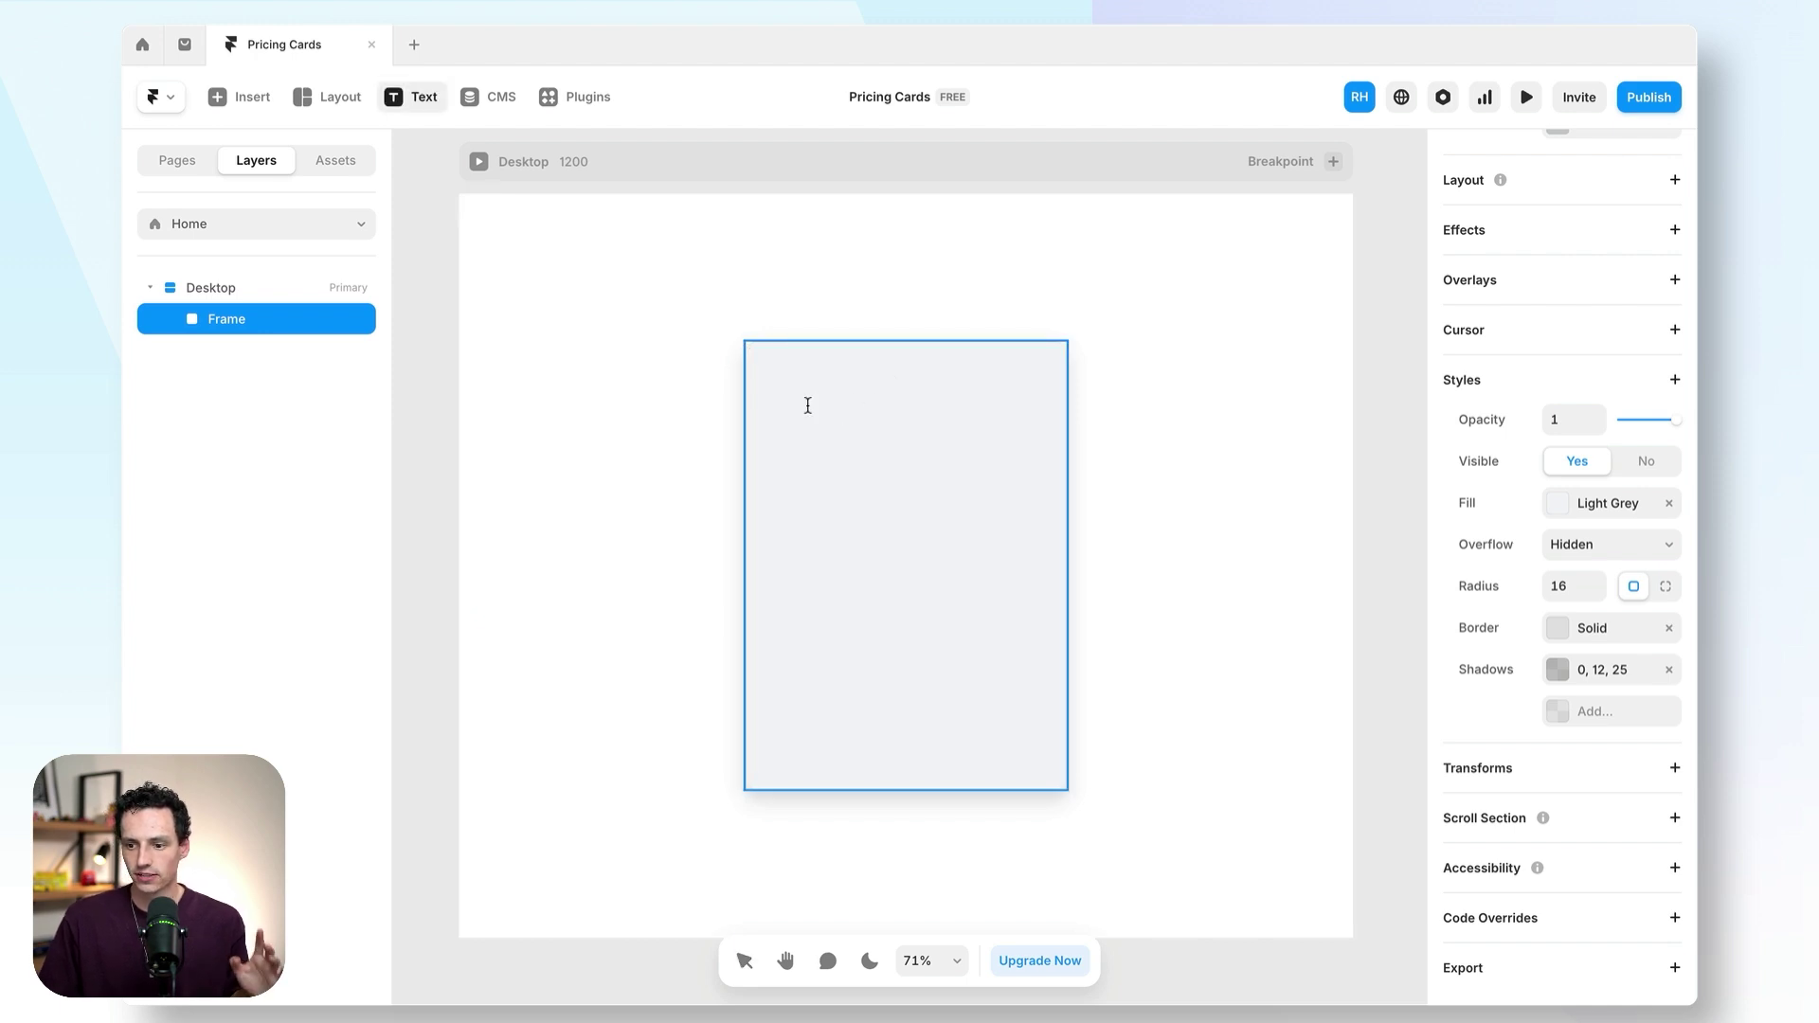
click(787, 403)
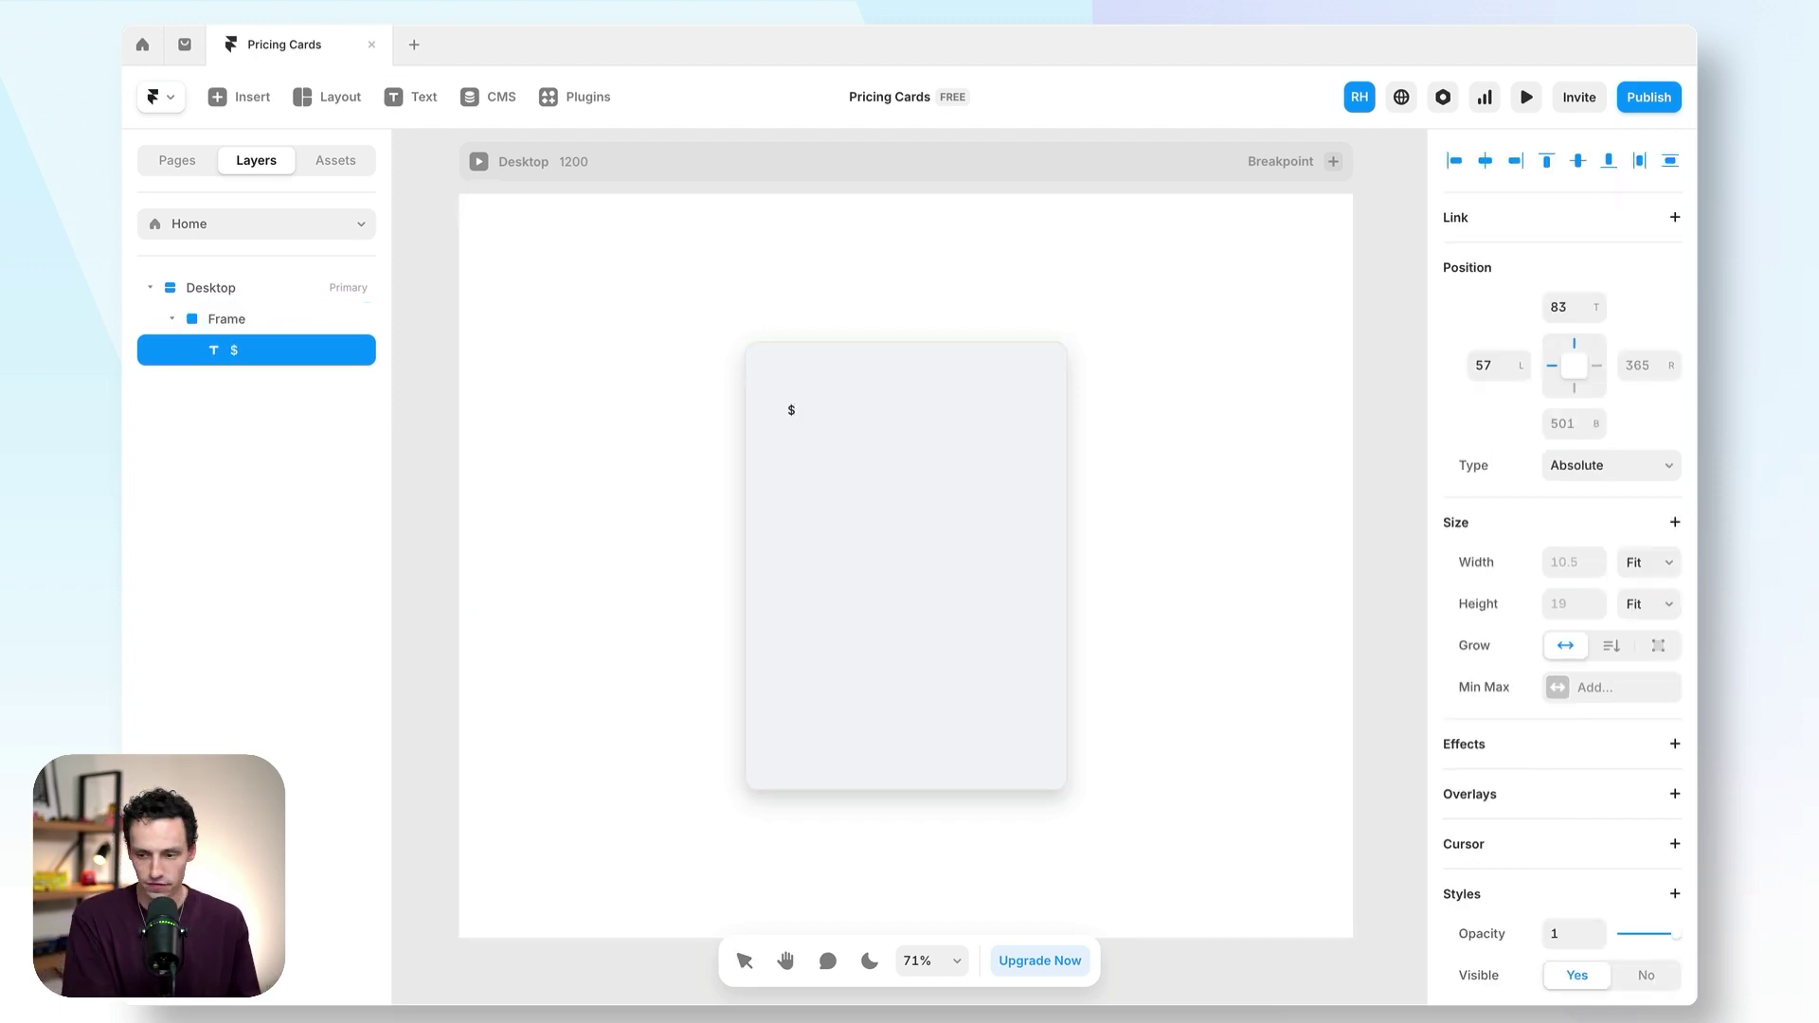
key(Escape)
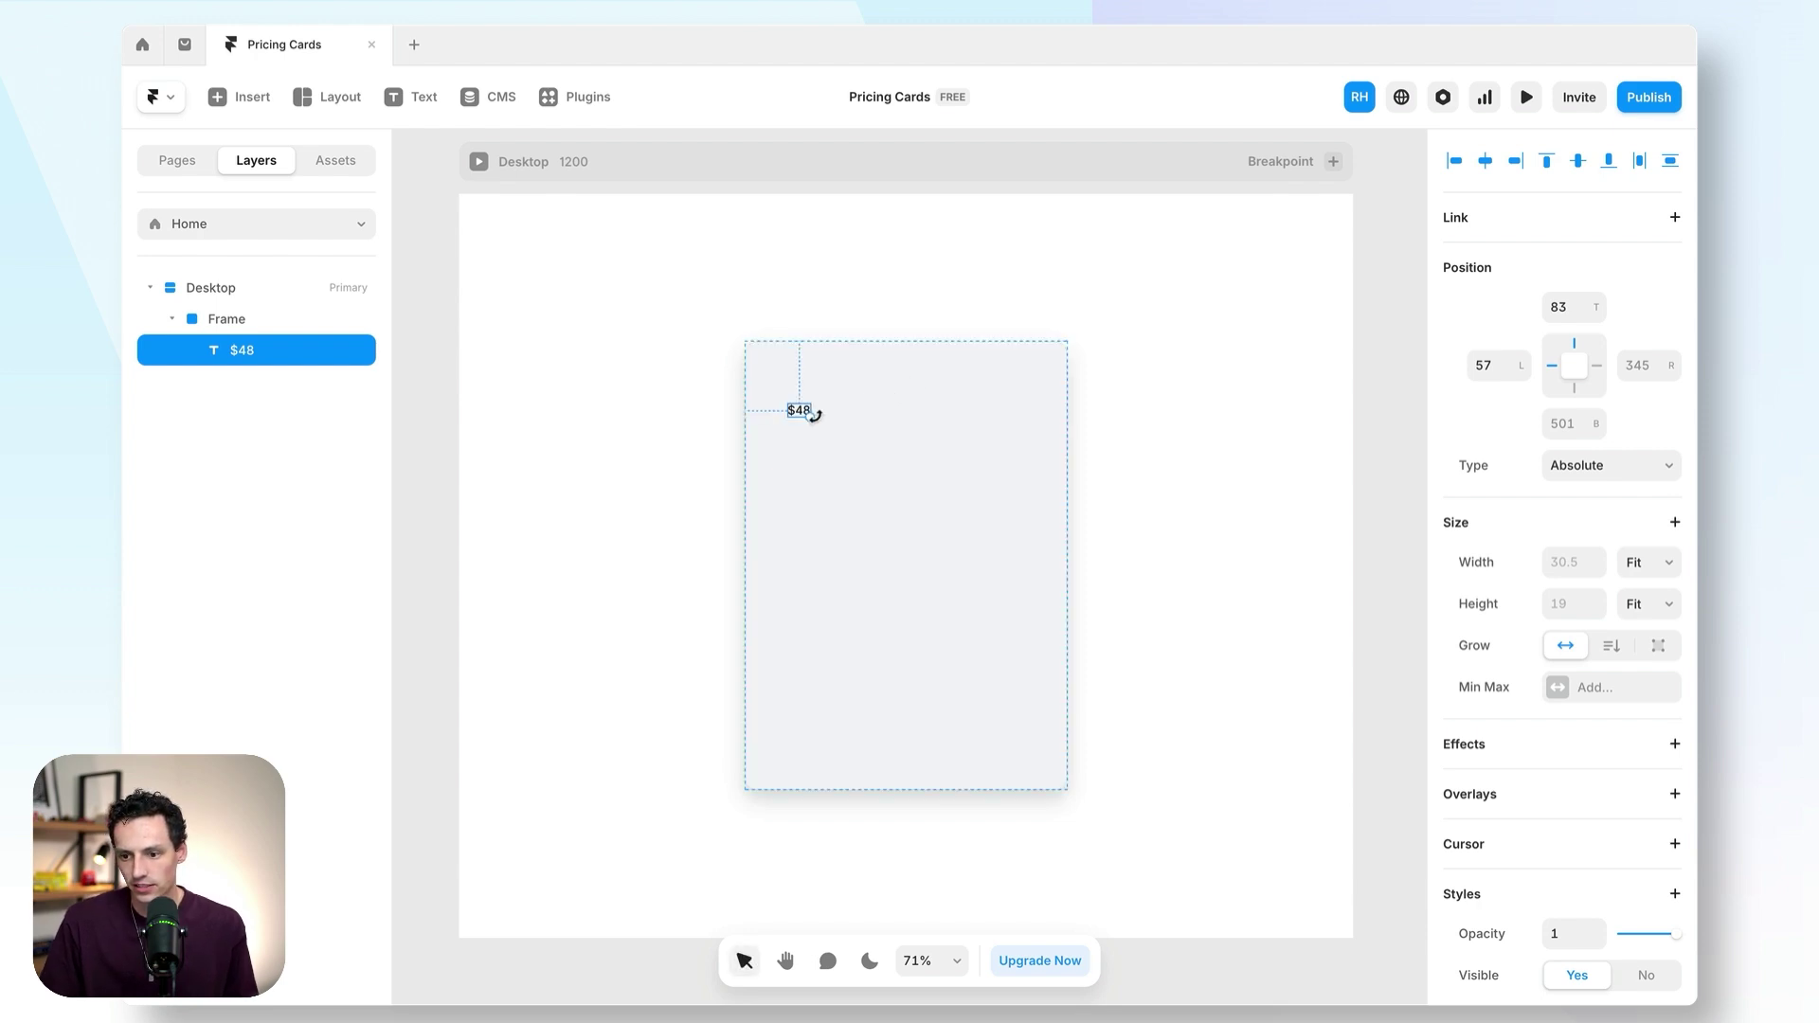
drag(805, 415, 881, 461)
scroll(1511, 729, down, 5)
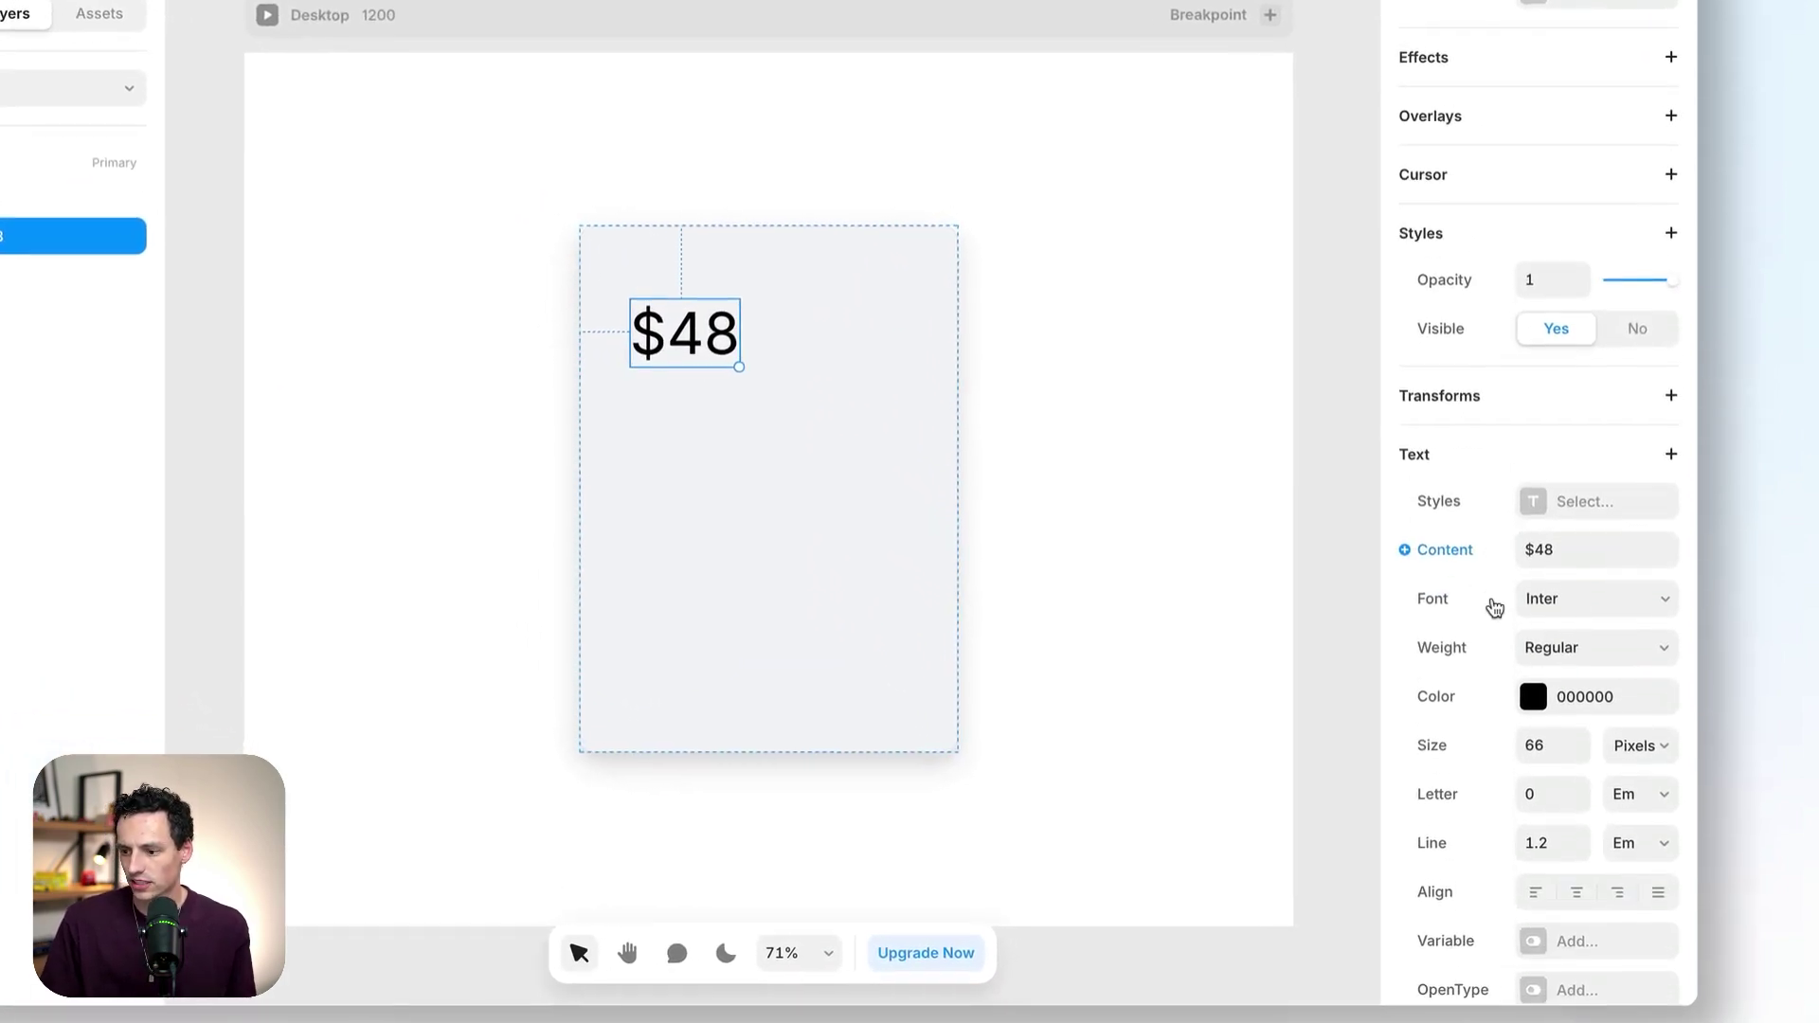
- Set the price to DM Sans Semibold and duplicate it to the right
click(1562, 597)
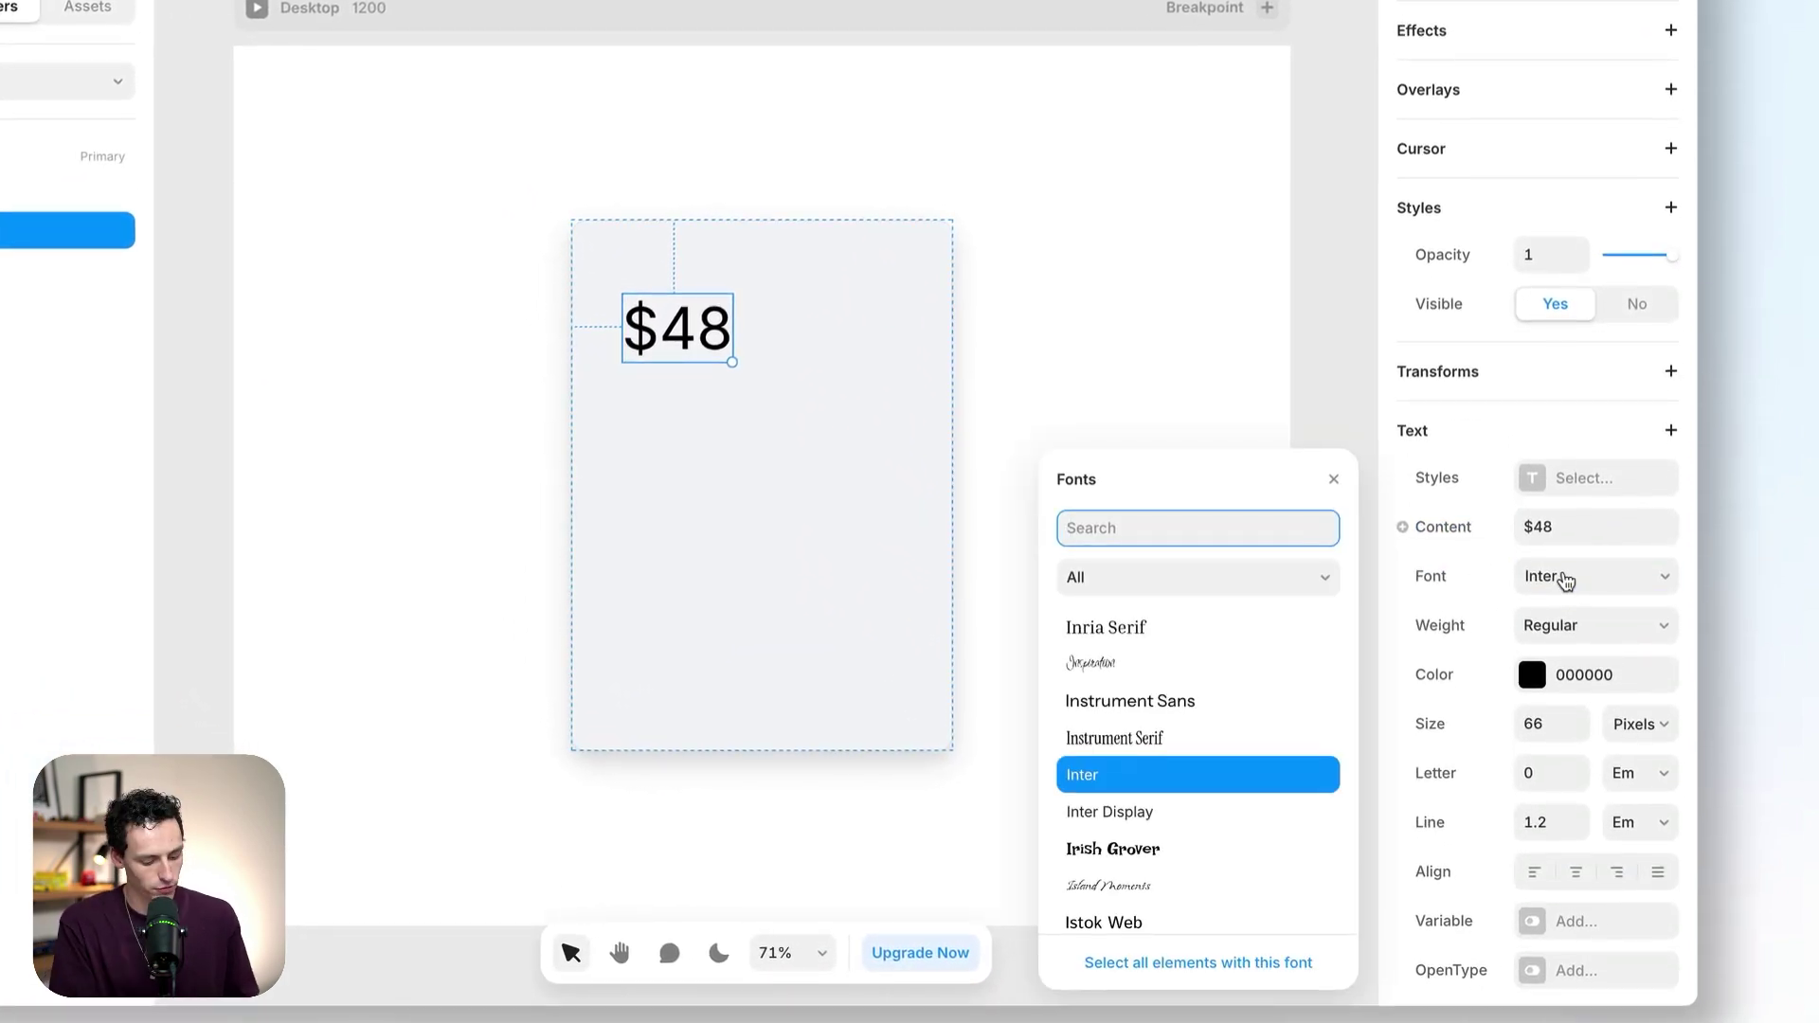
text(dm)
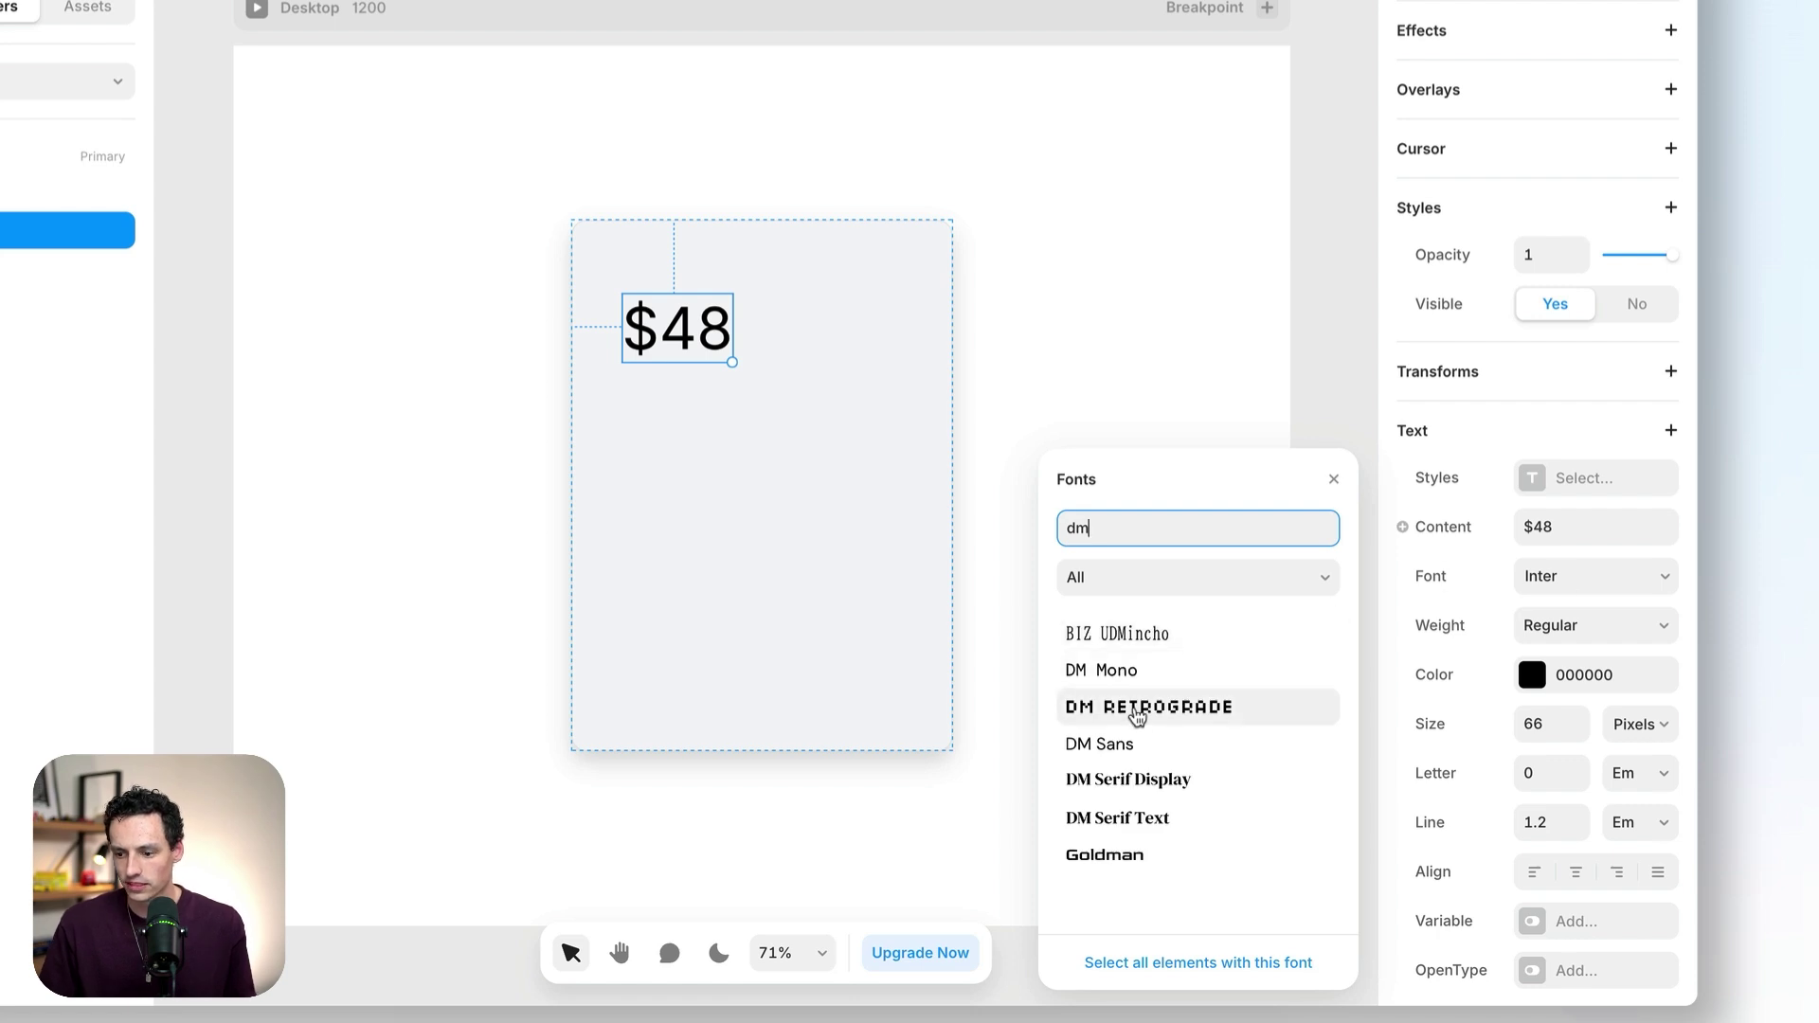
click(1151, 743)
click(1570, 628)
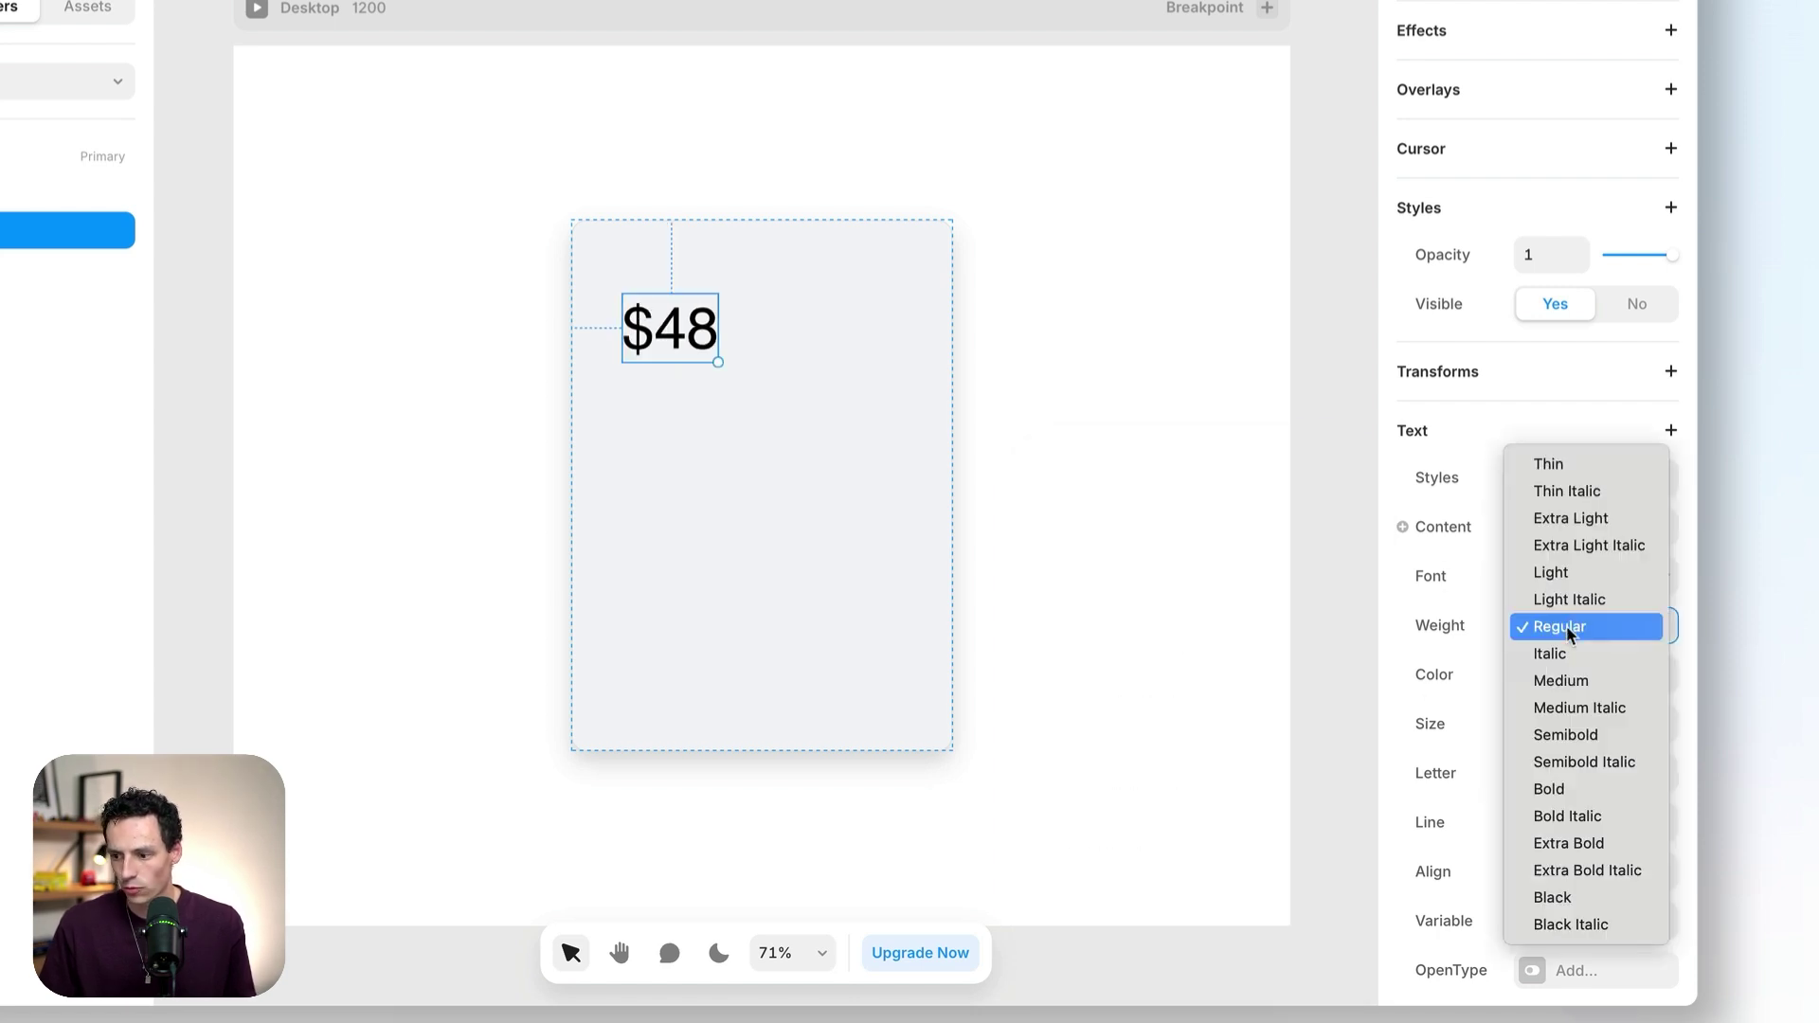
click(1569, 734)
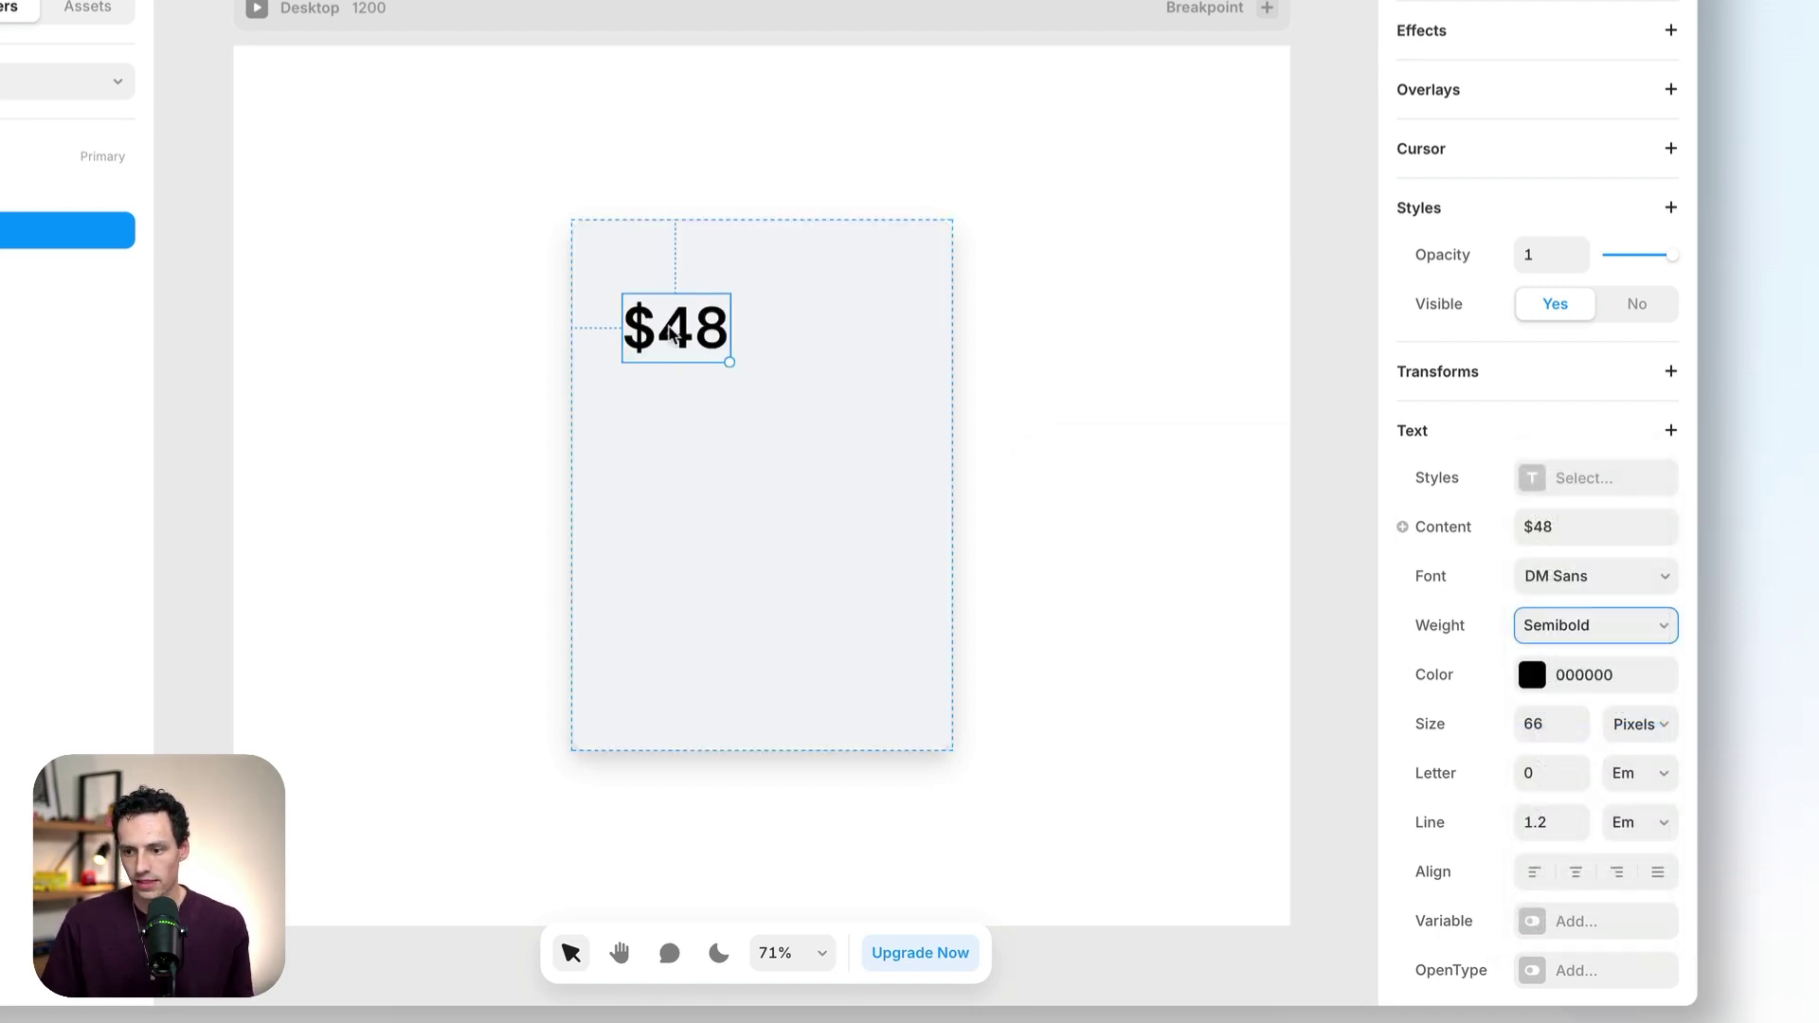
drag(665, 332, 781, 333)
- Change the copy to "$89", struck through, at 32 px
double_click(794, 334)
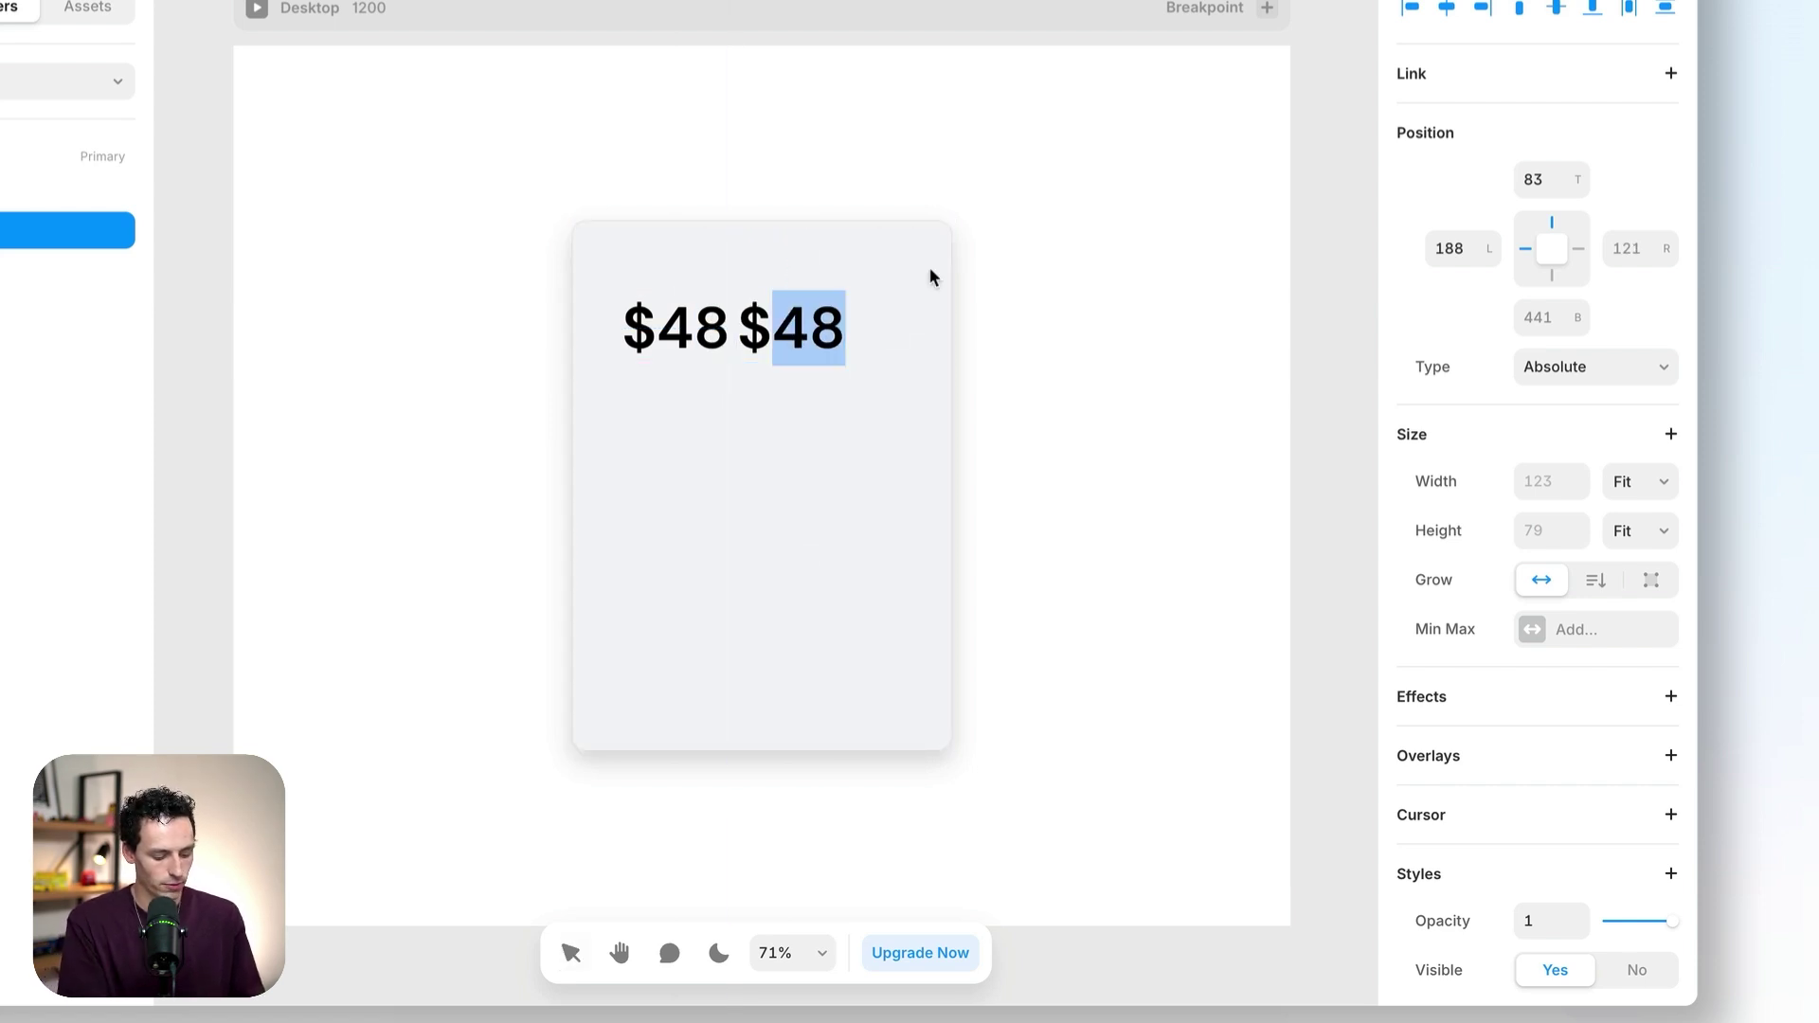
text(89)
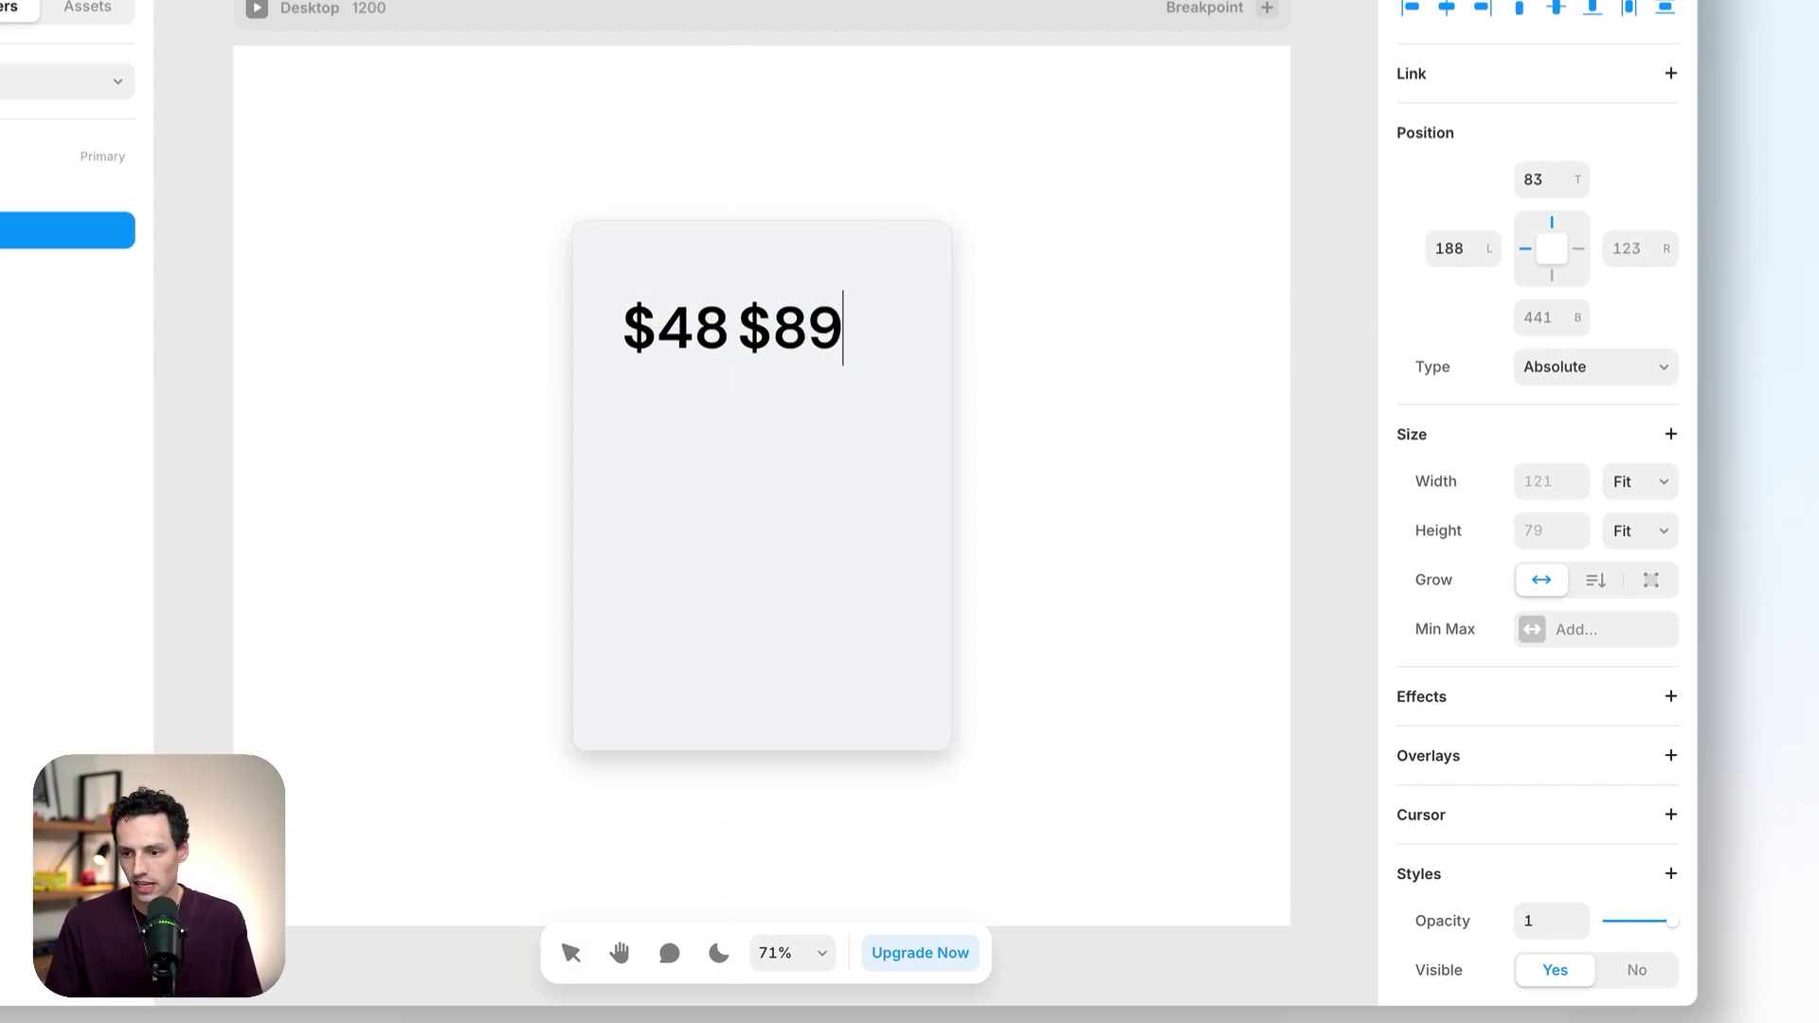
key(Escape)
scroll(1471, 611, down, 10)
click(1670, 123)
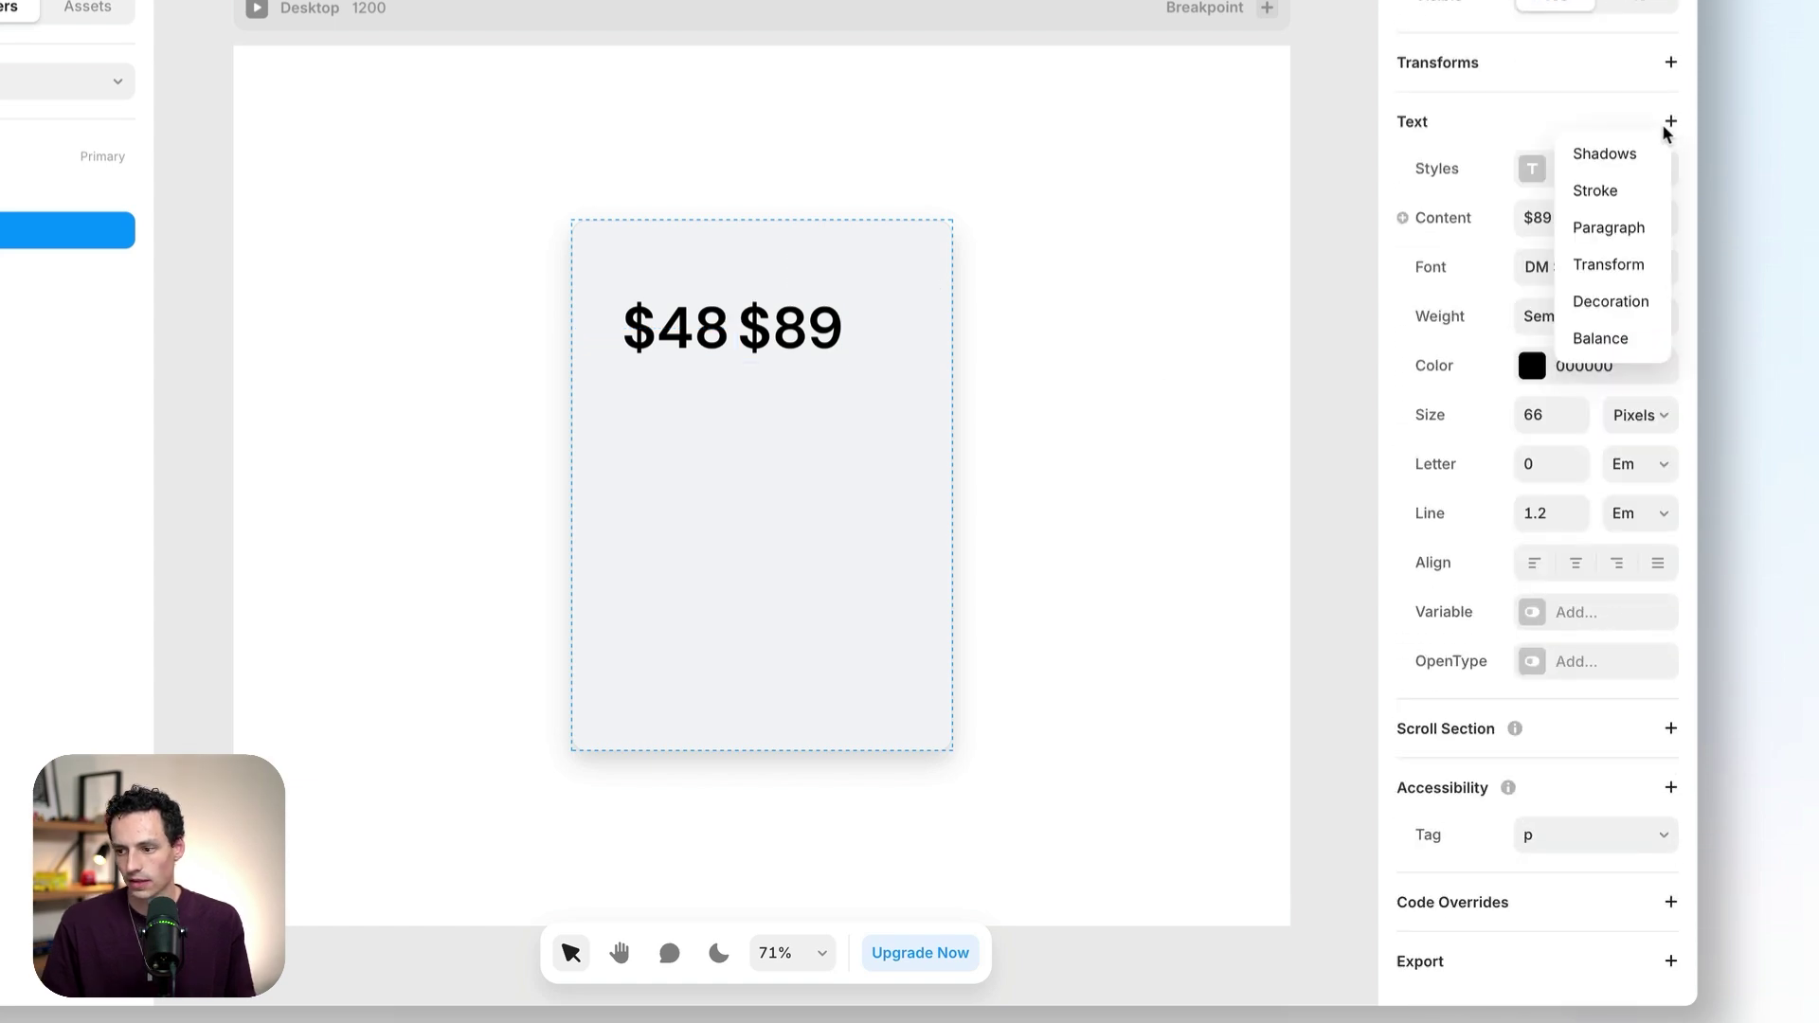
click(1620, 301)
click(1624, 716)
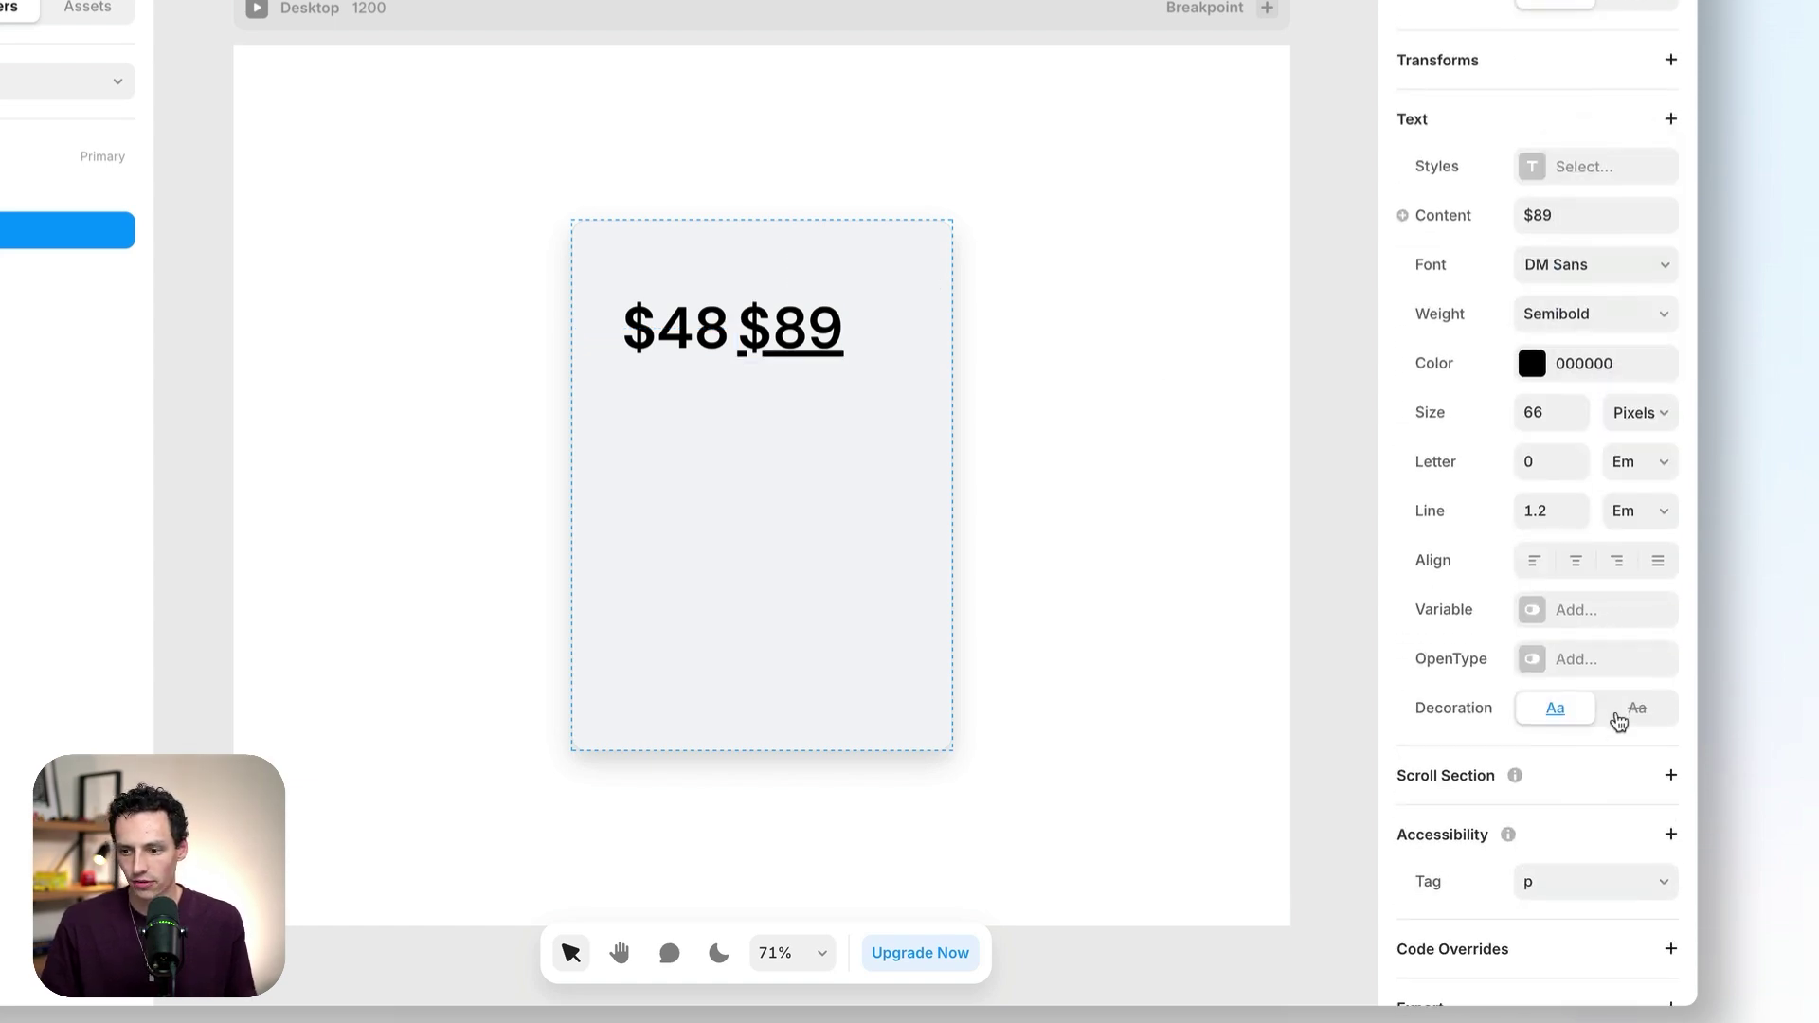
click(1559, 414)
text(32)
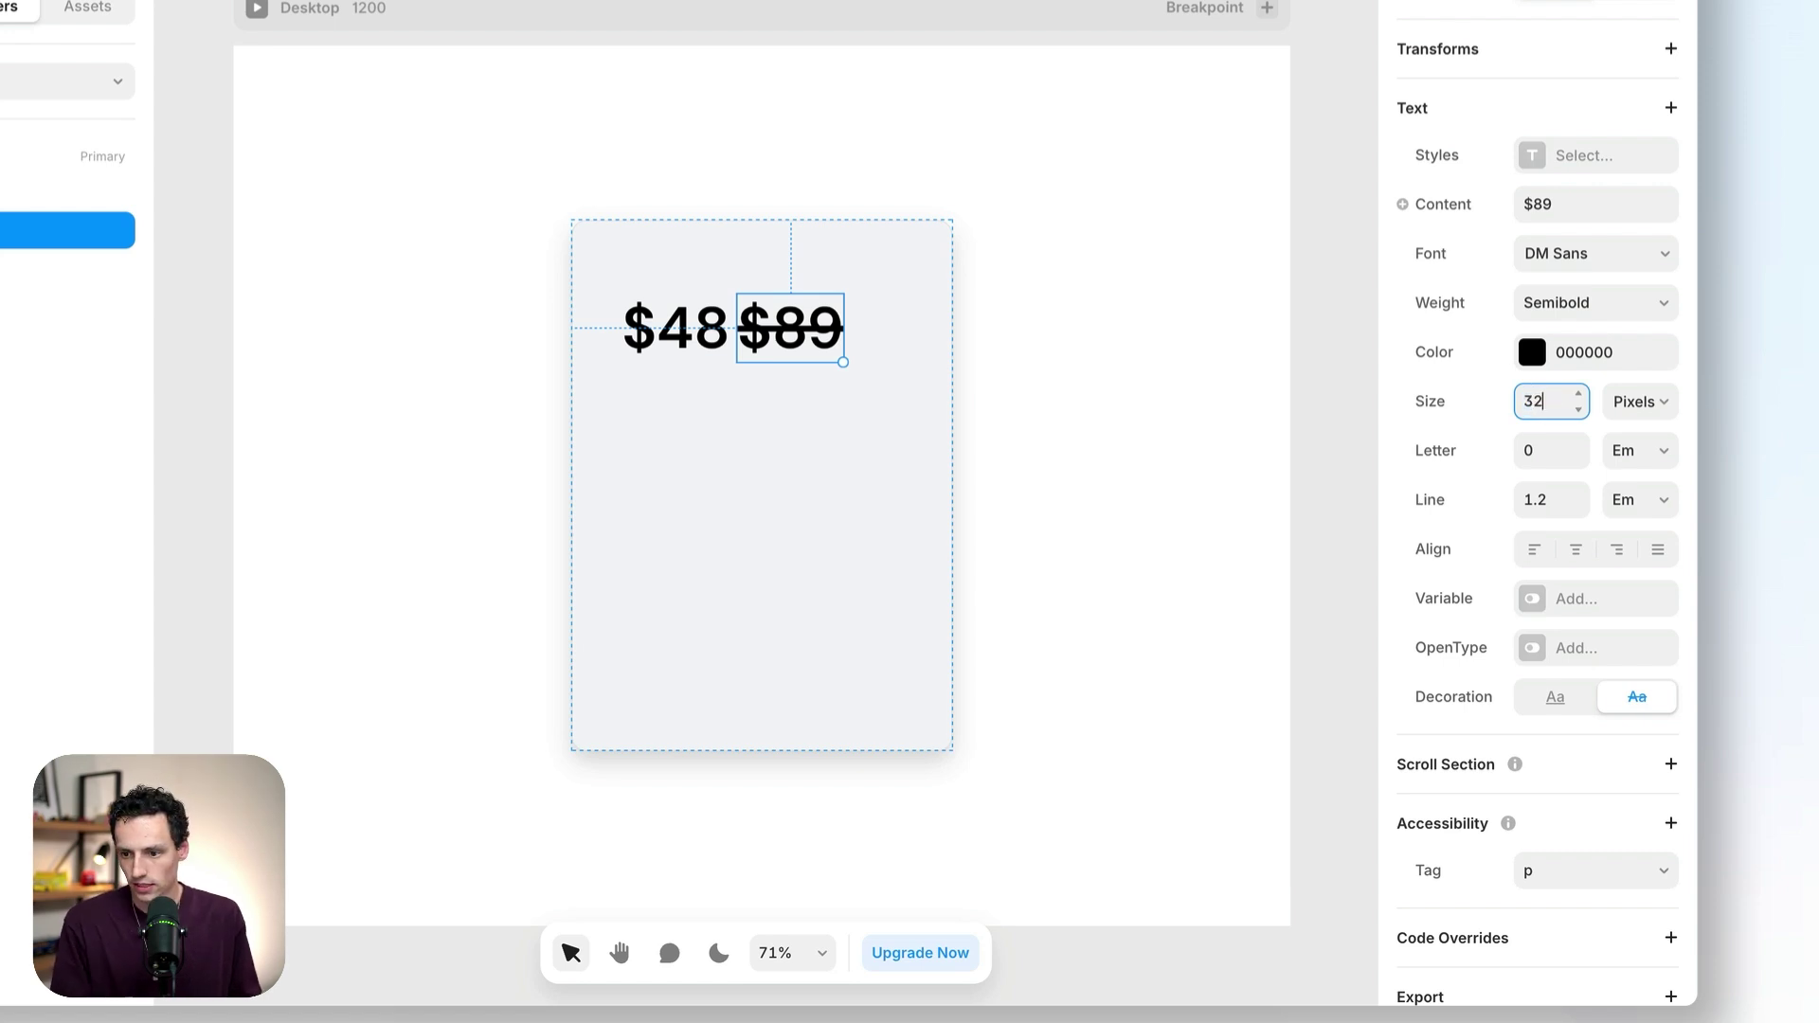
- Reduce the $48 price to 56 px and select both prices
click(705, 338)
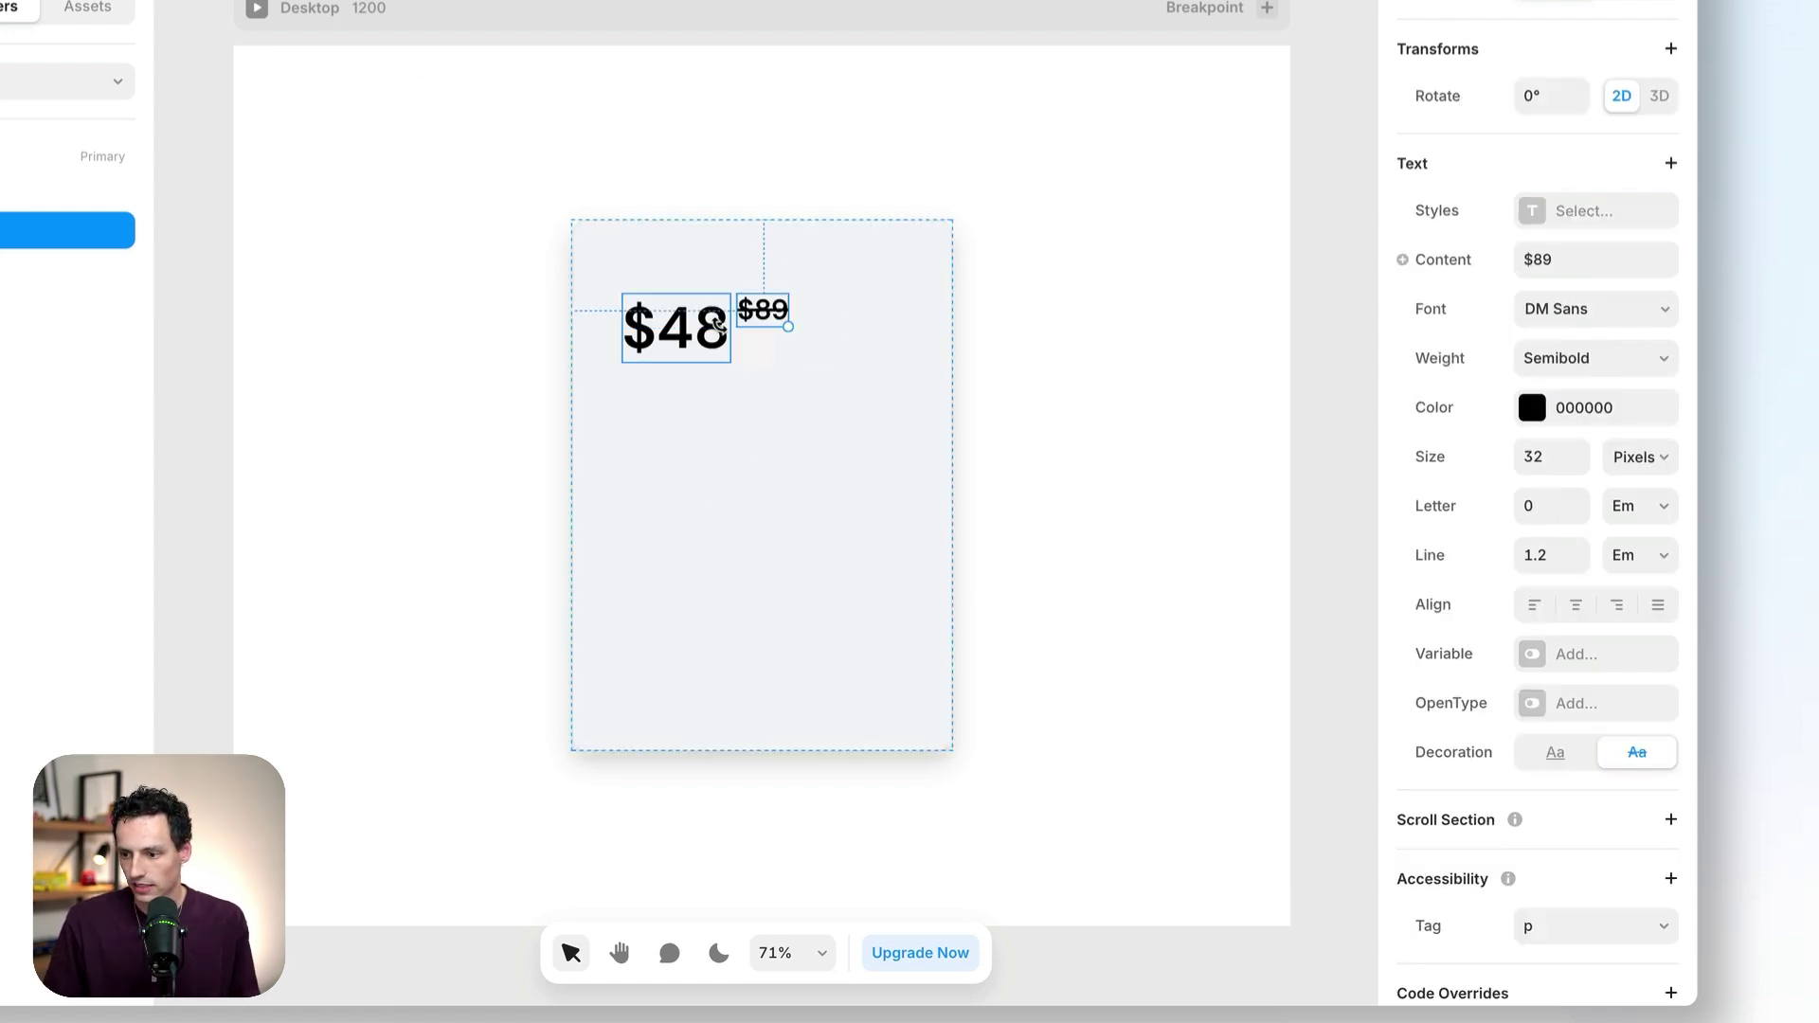
click(1554, 732)
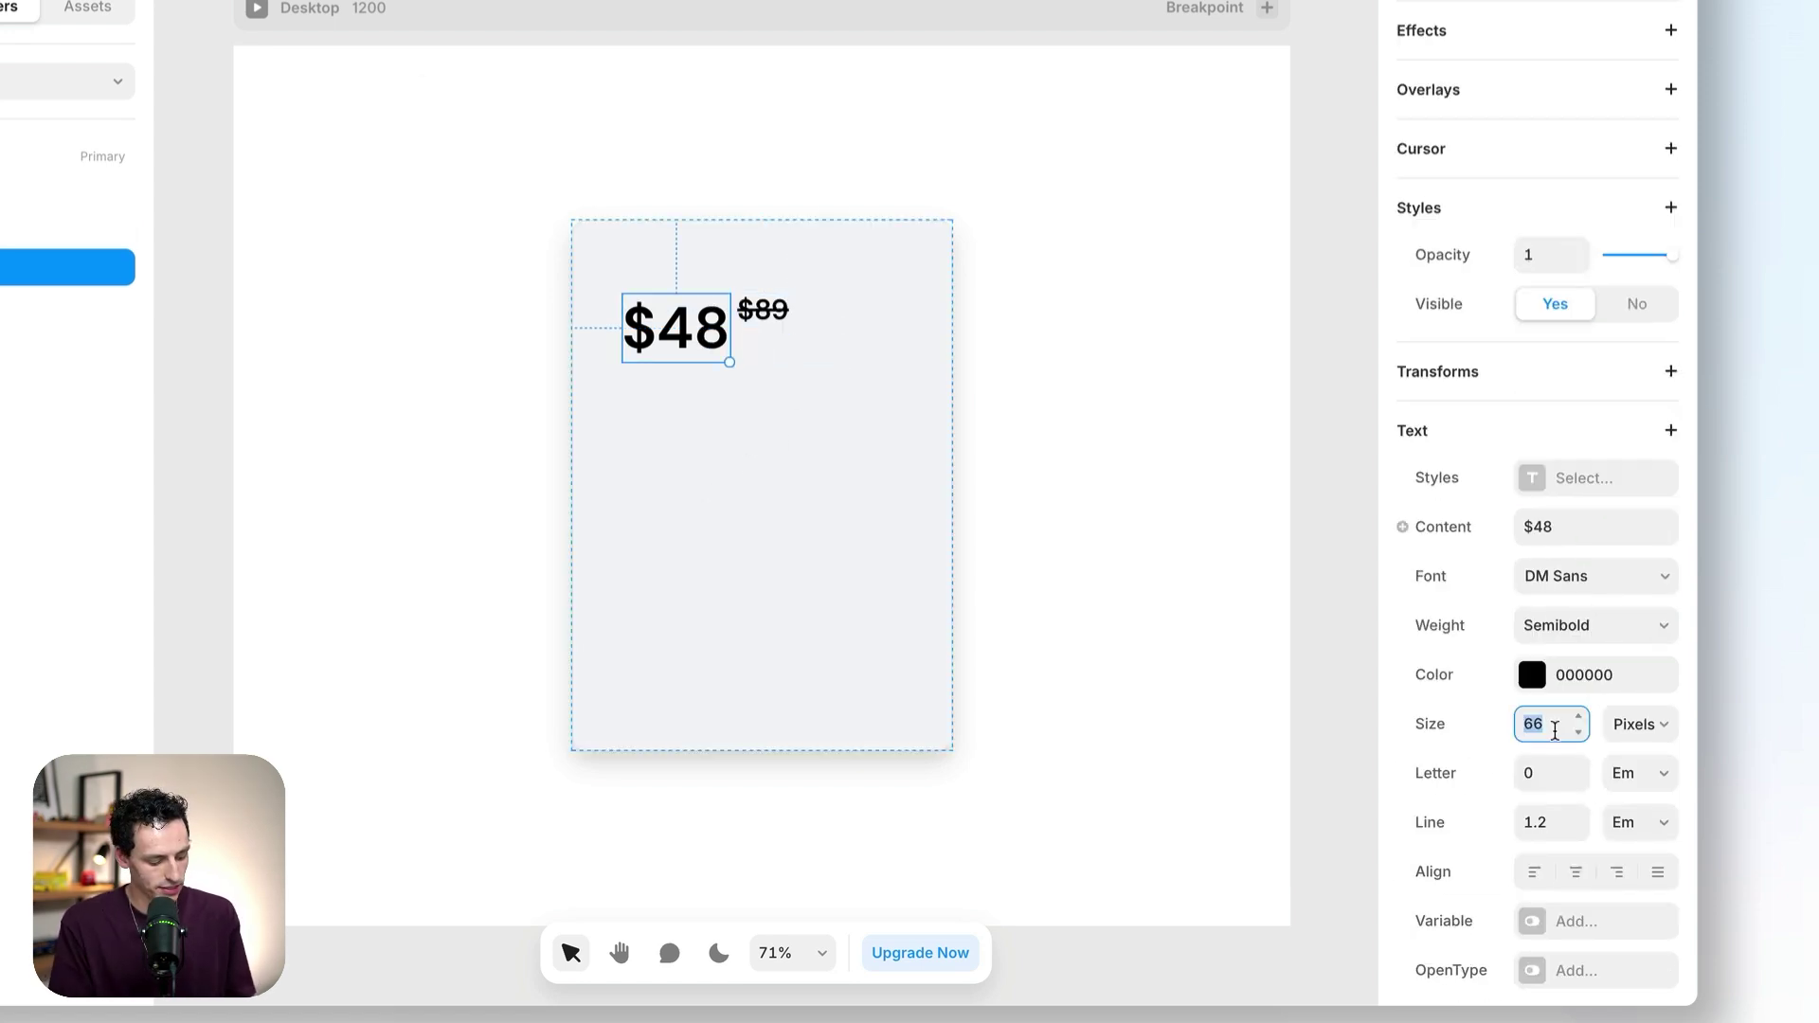
text(56)
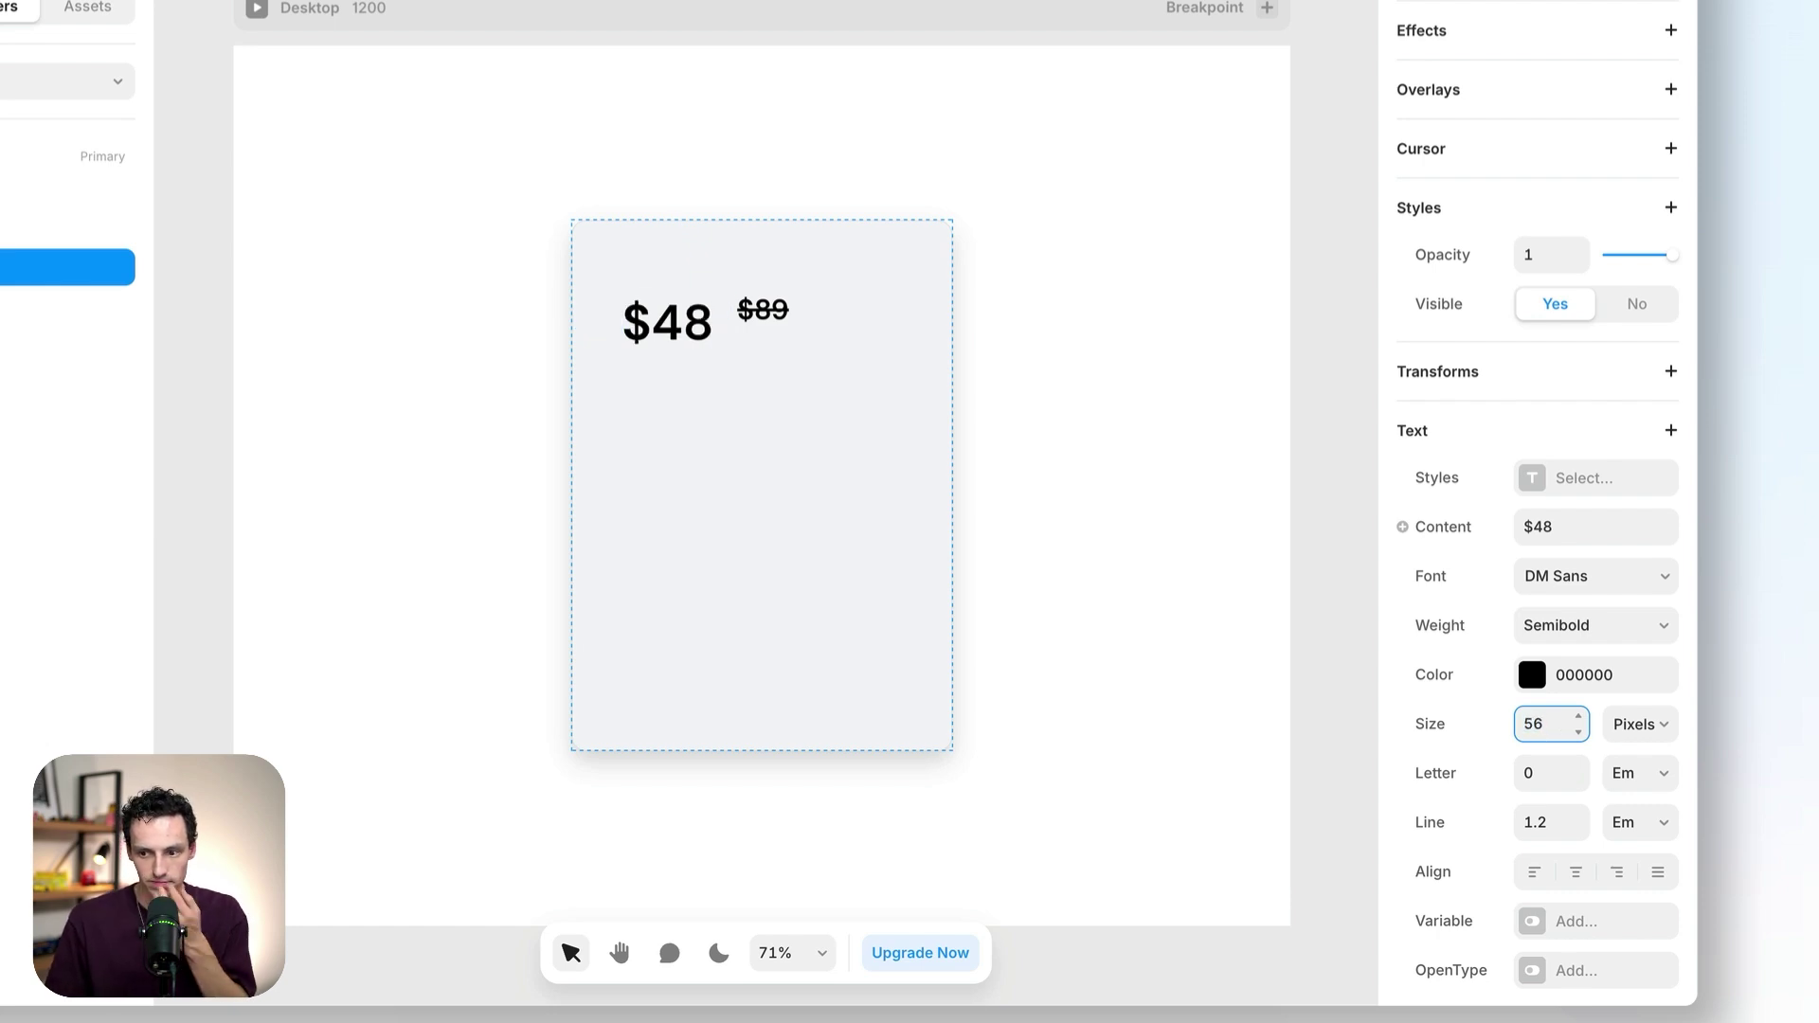
click(767, 318)
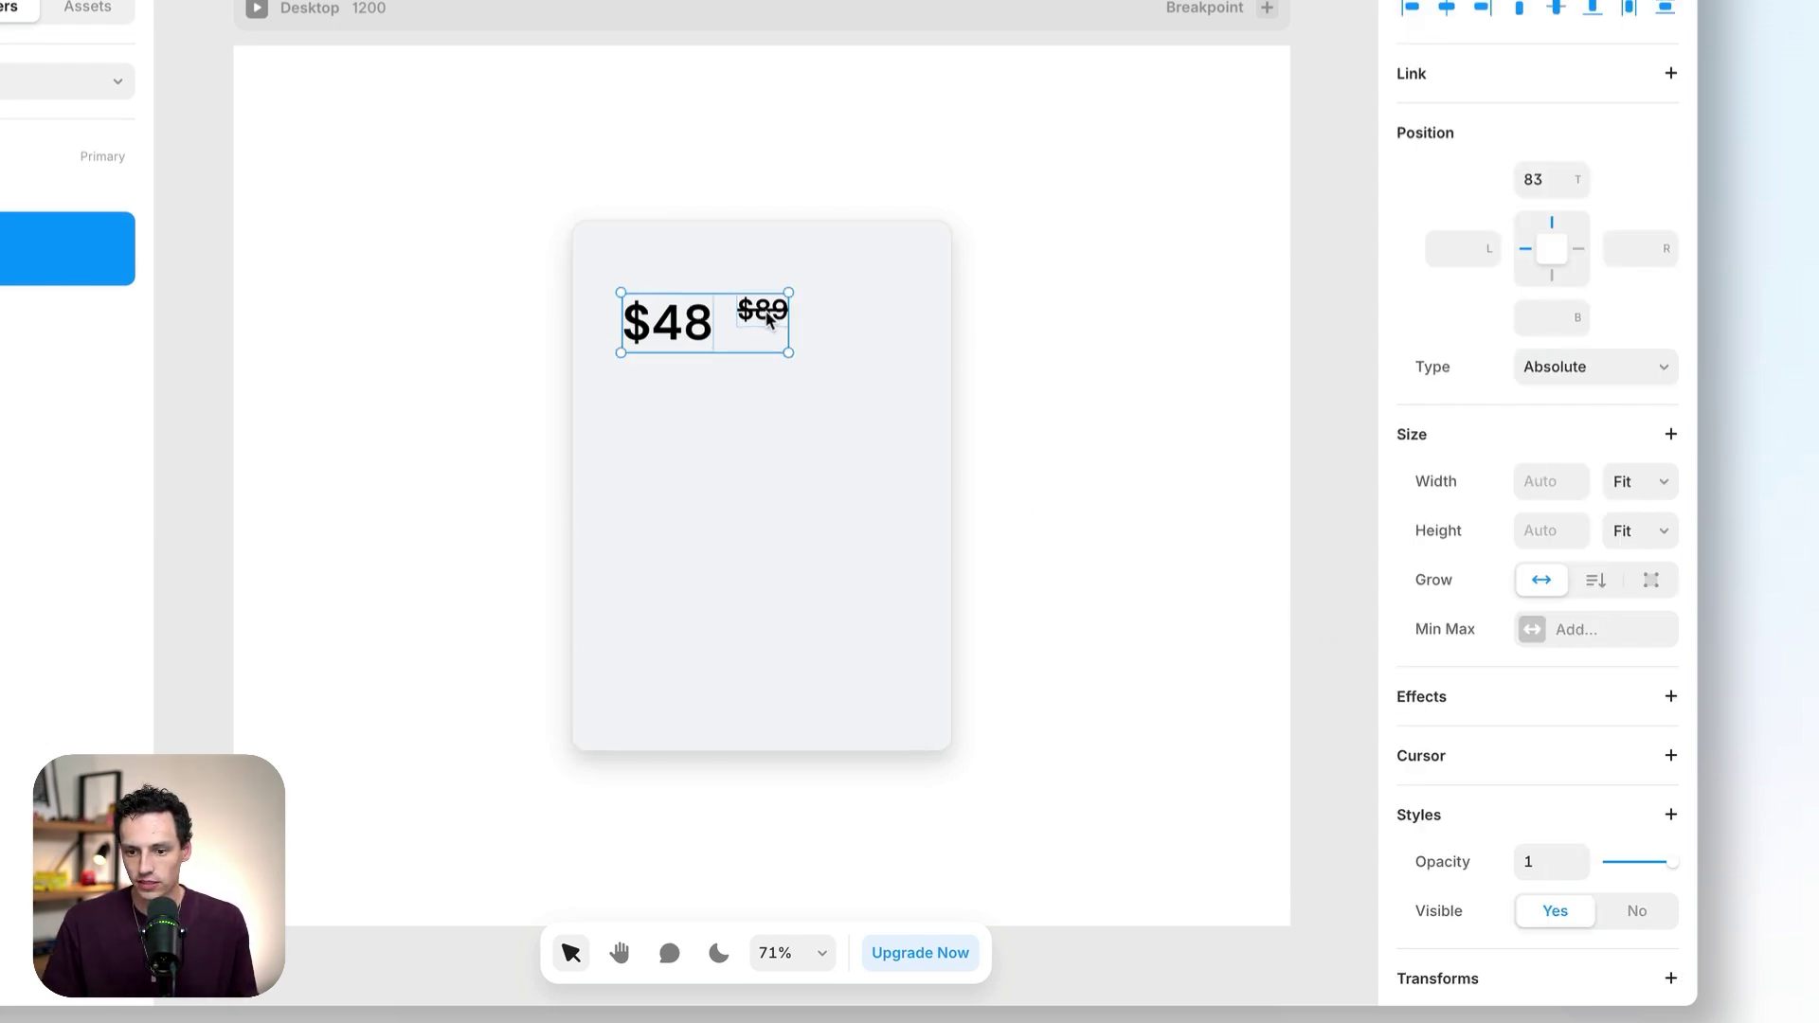
- Wrap both prices in a stack with auto width and top alignment
right_click(684, 325)
click(796, 921)
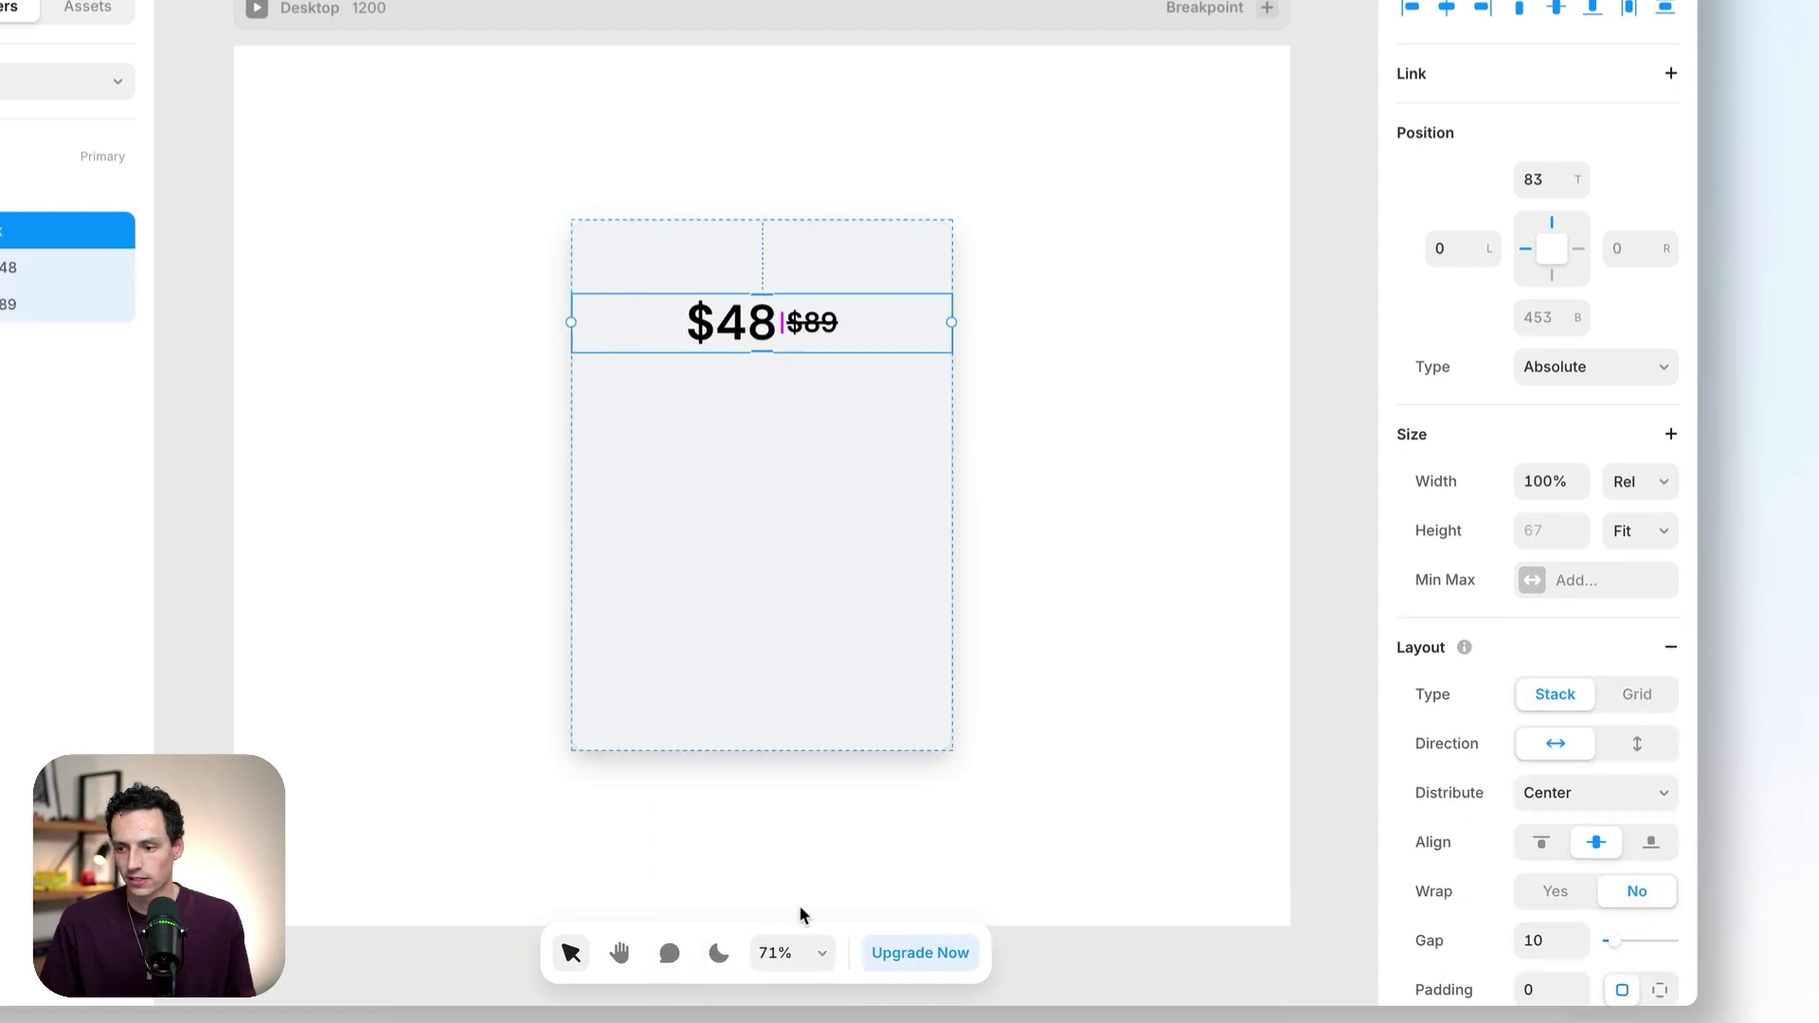
click(1562, 479)
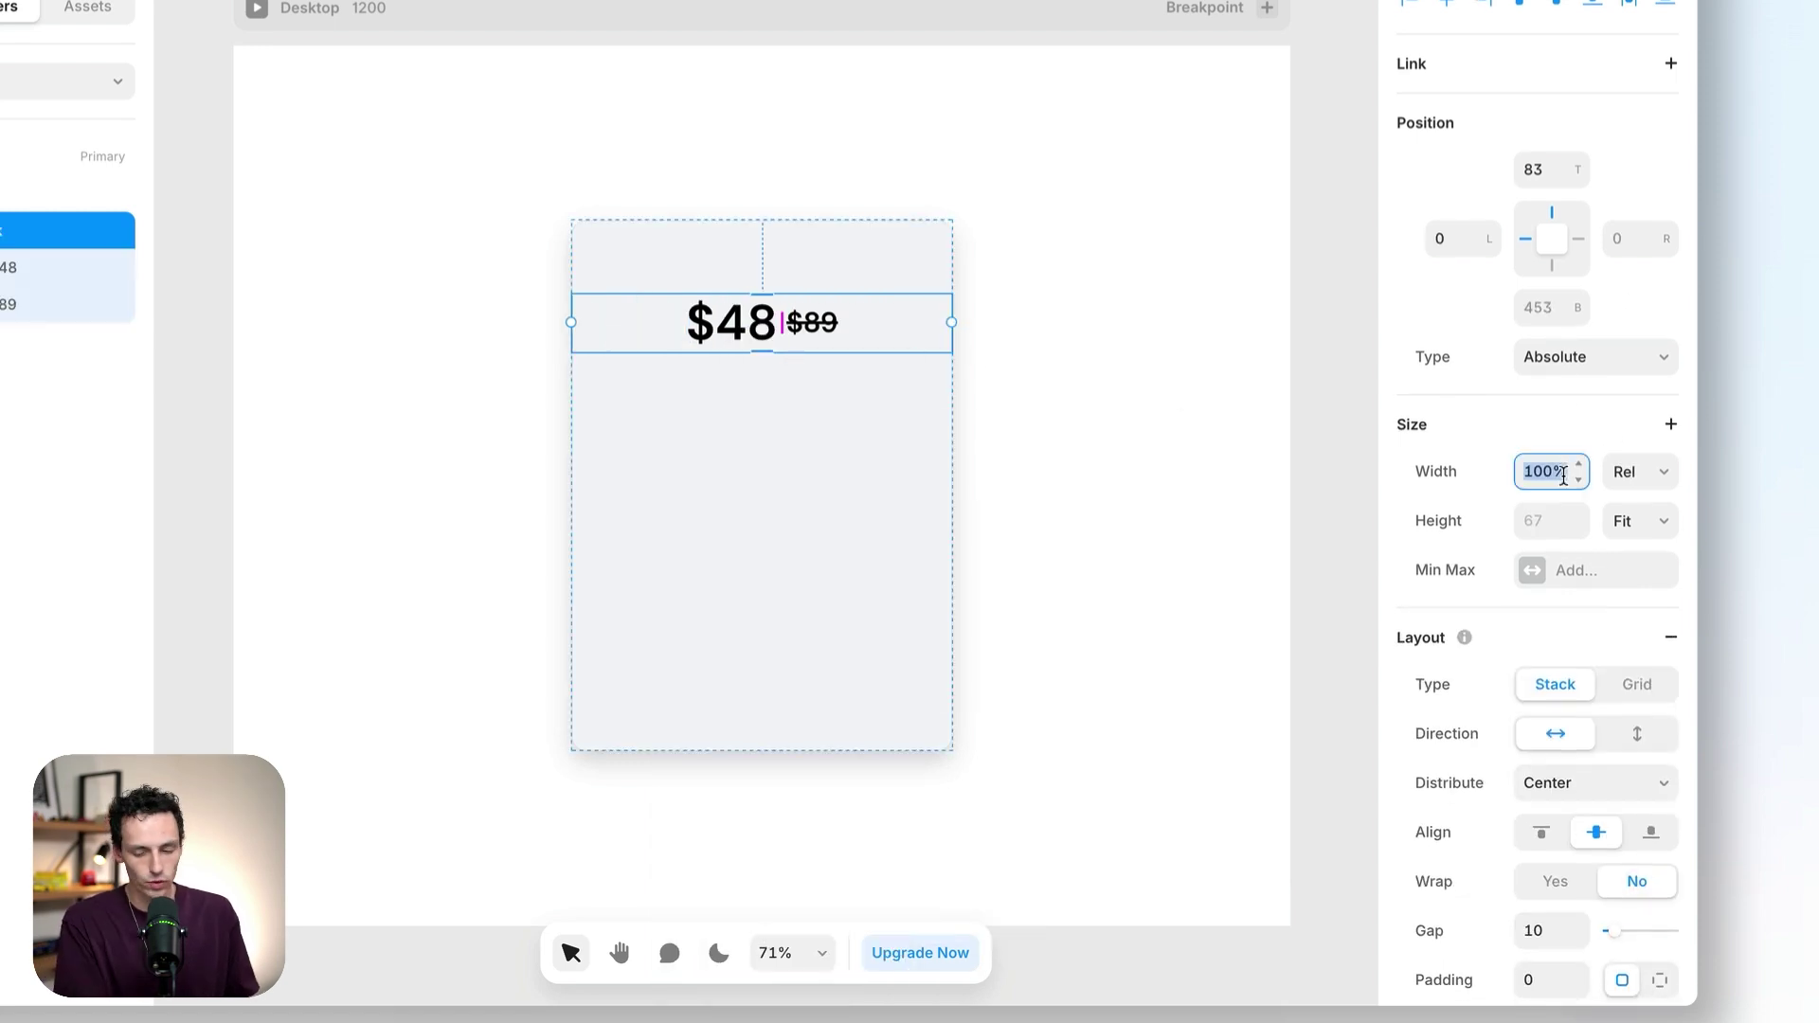
text(auto)
key(Return)
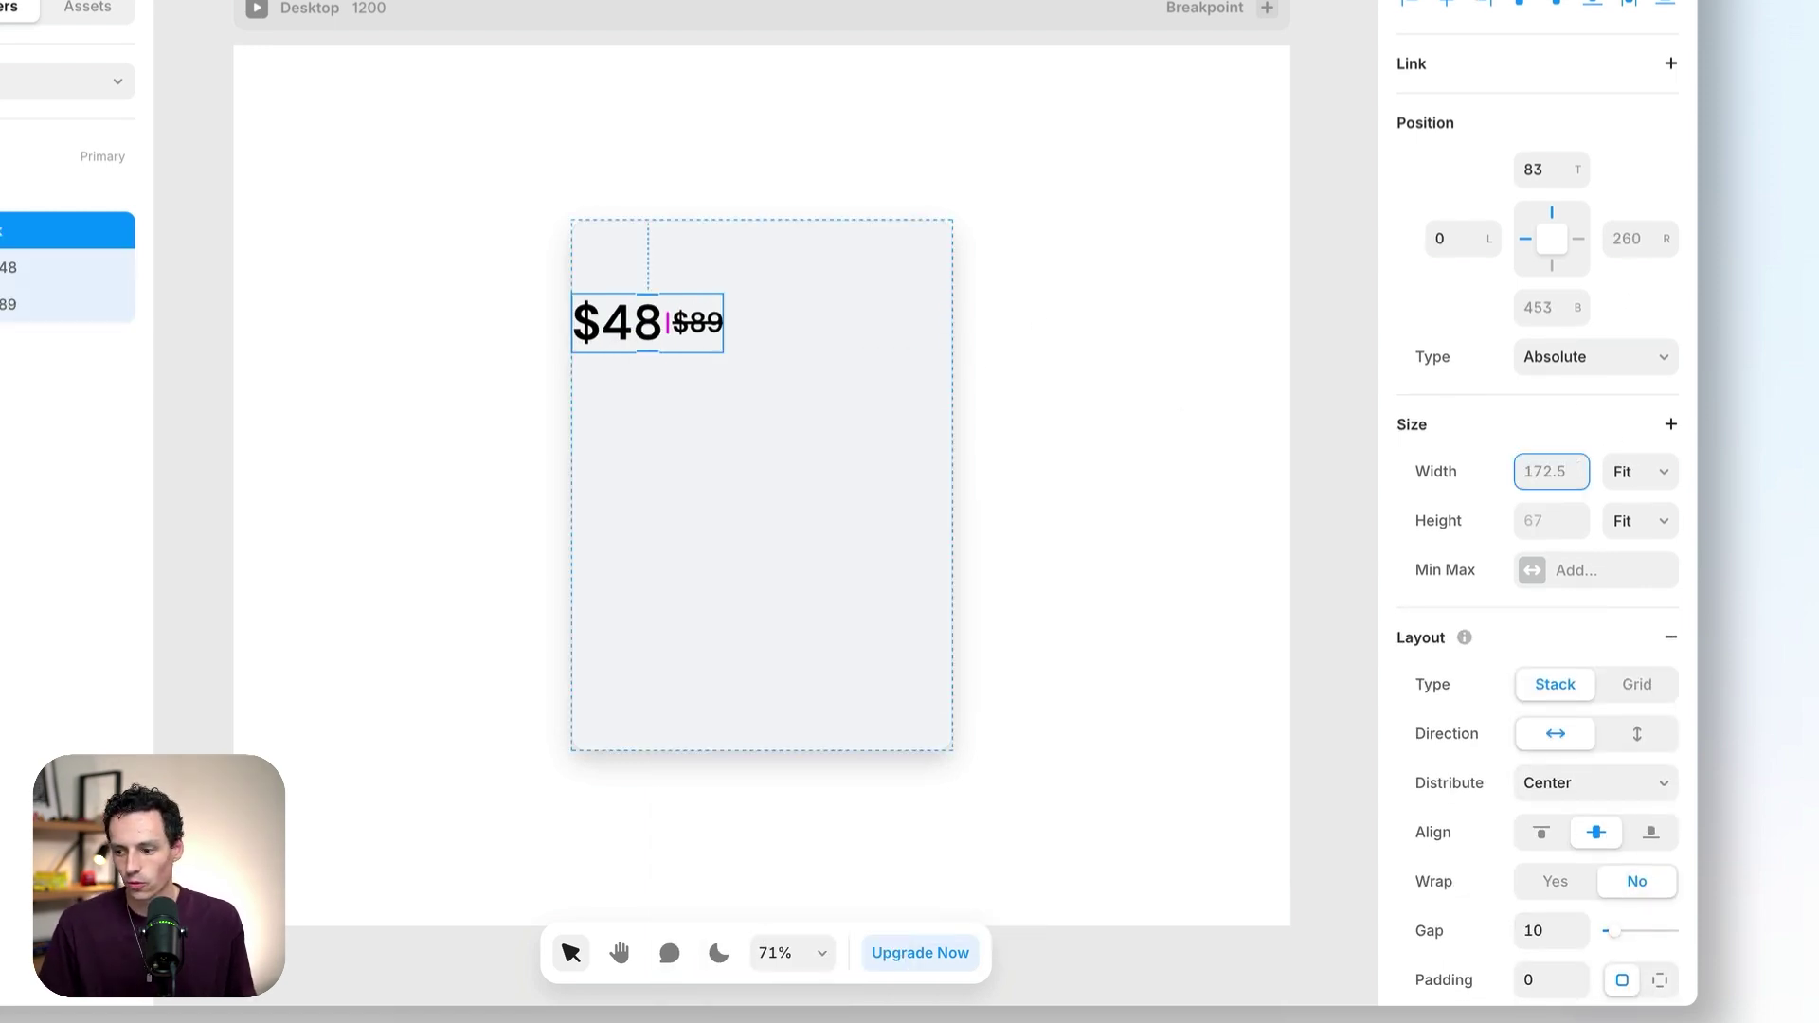
click(1541, 833)
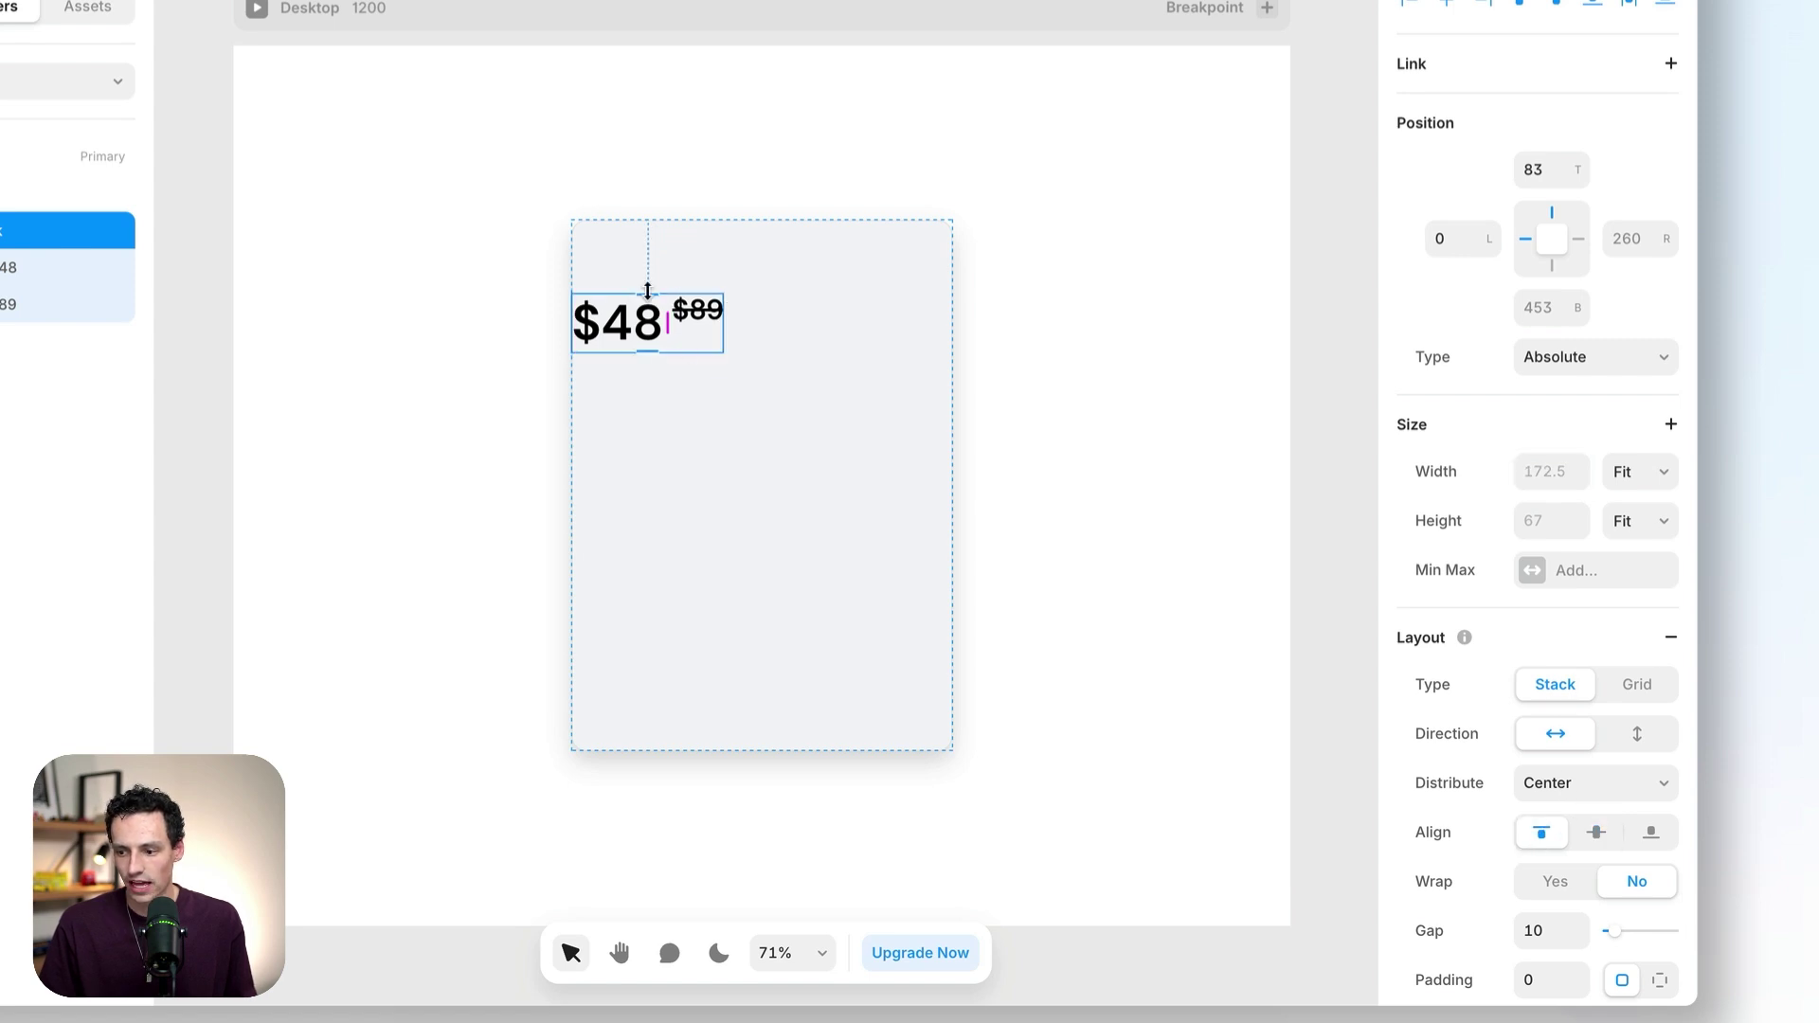
- Recolour the $89 text grey 828282
scroll(663, 295, up, 5)
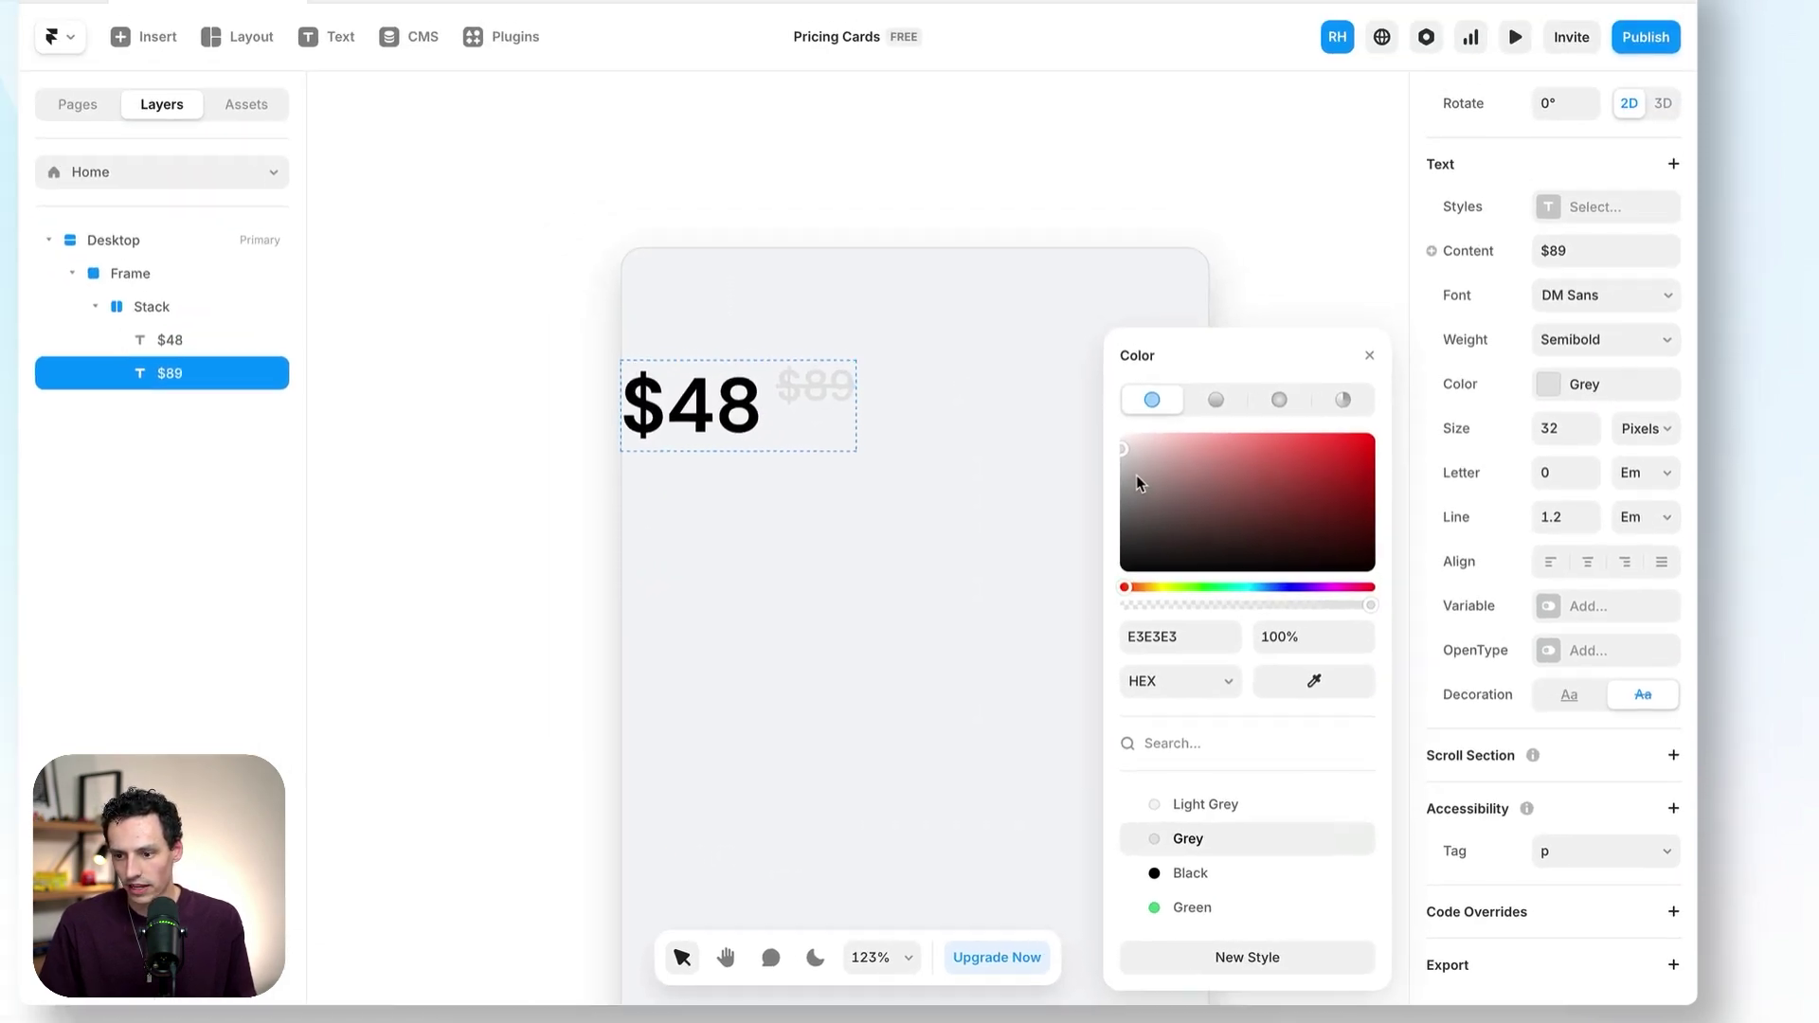
drag(1055, 406, 1043, 449)
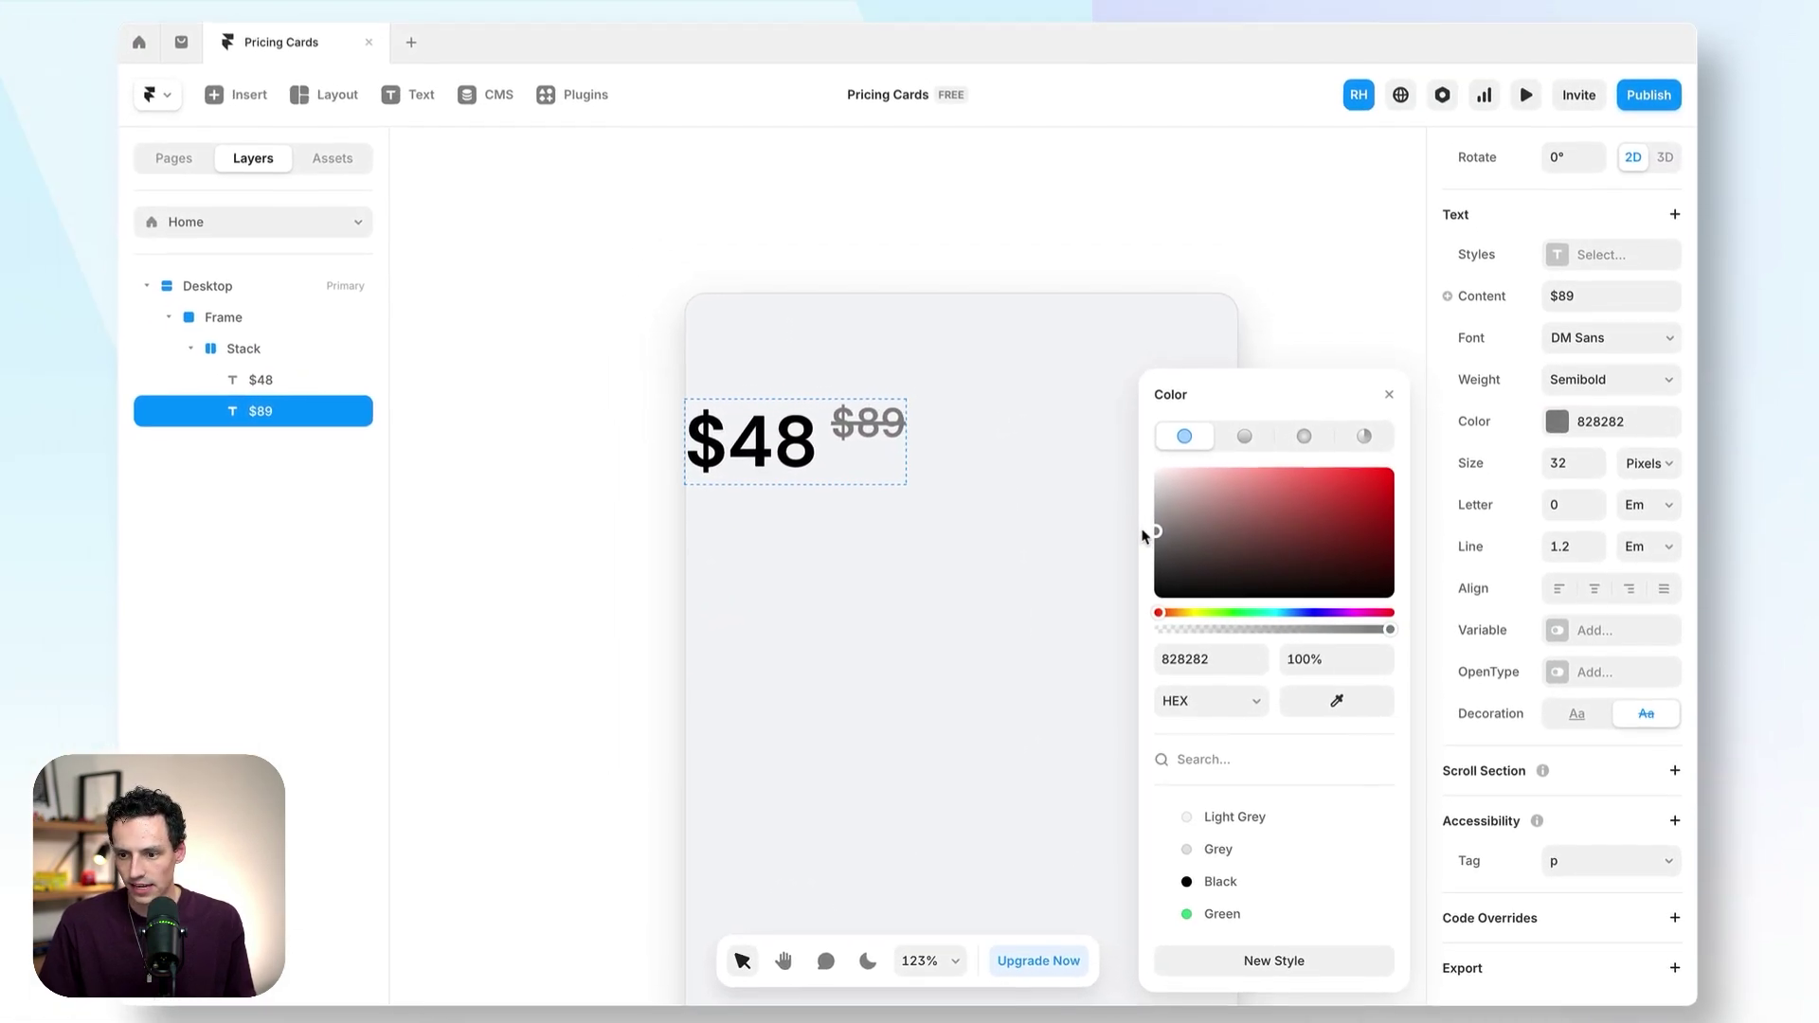
click(581, 423)
scroll(584, 426, down, 5)
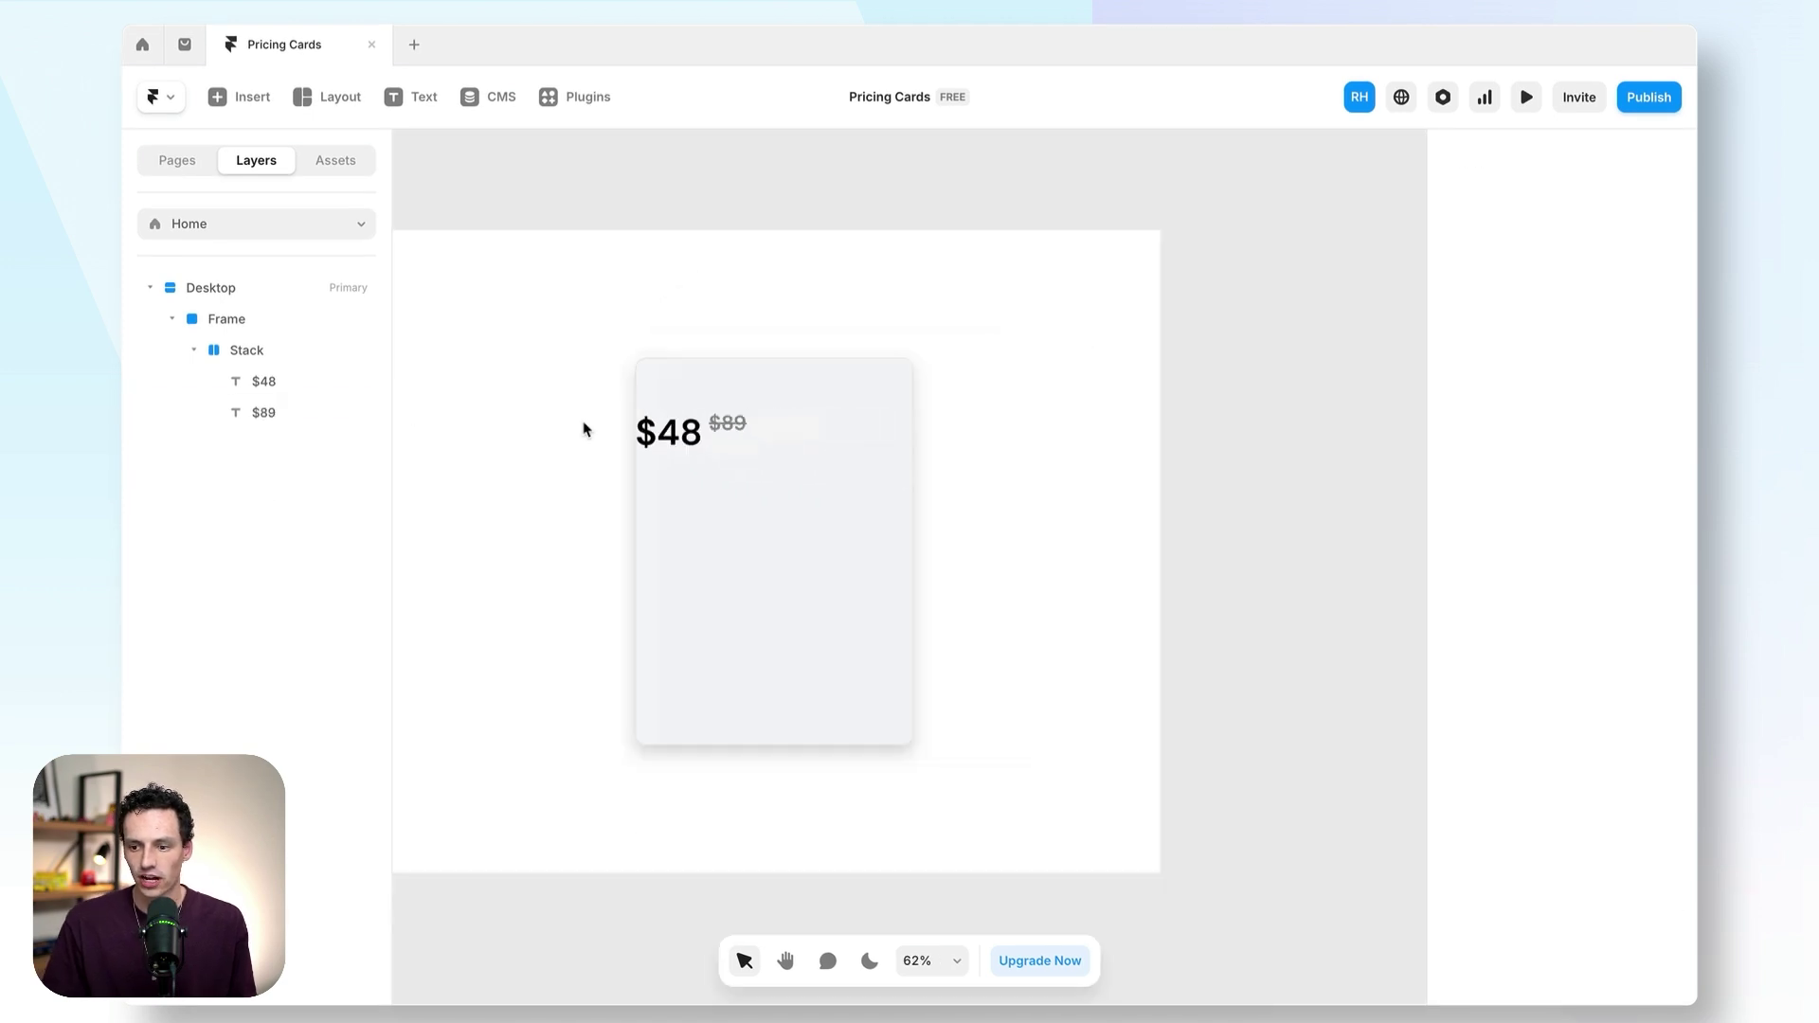
scroll(583, 428, up, 2)
- Rename the card frame layer to "Pricing Card"
click(740, 567)
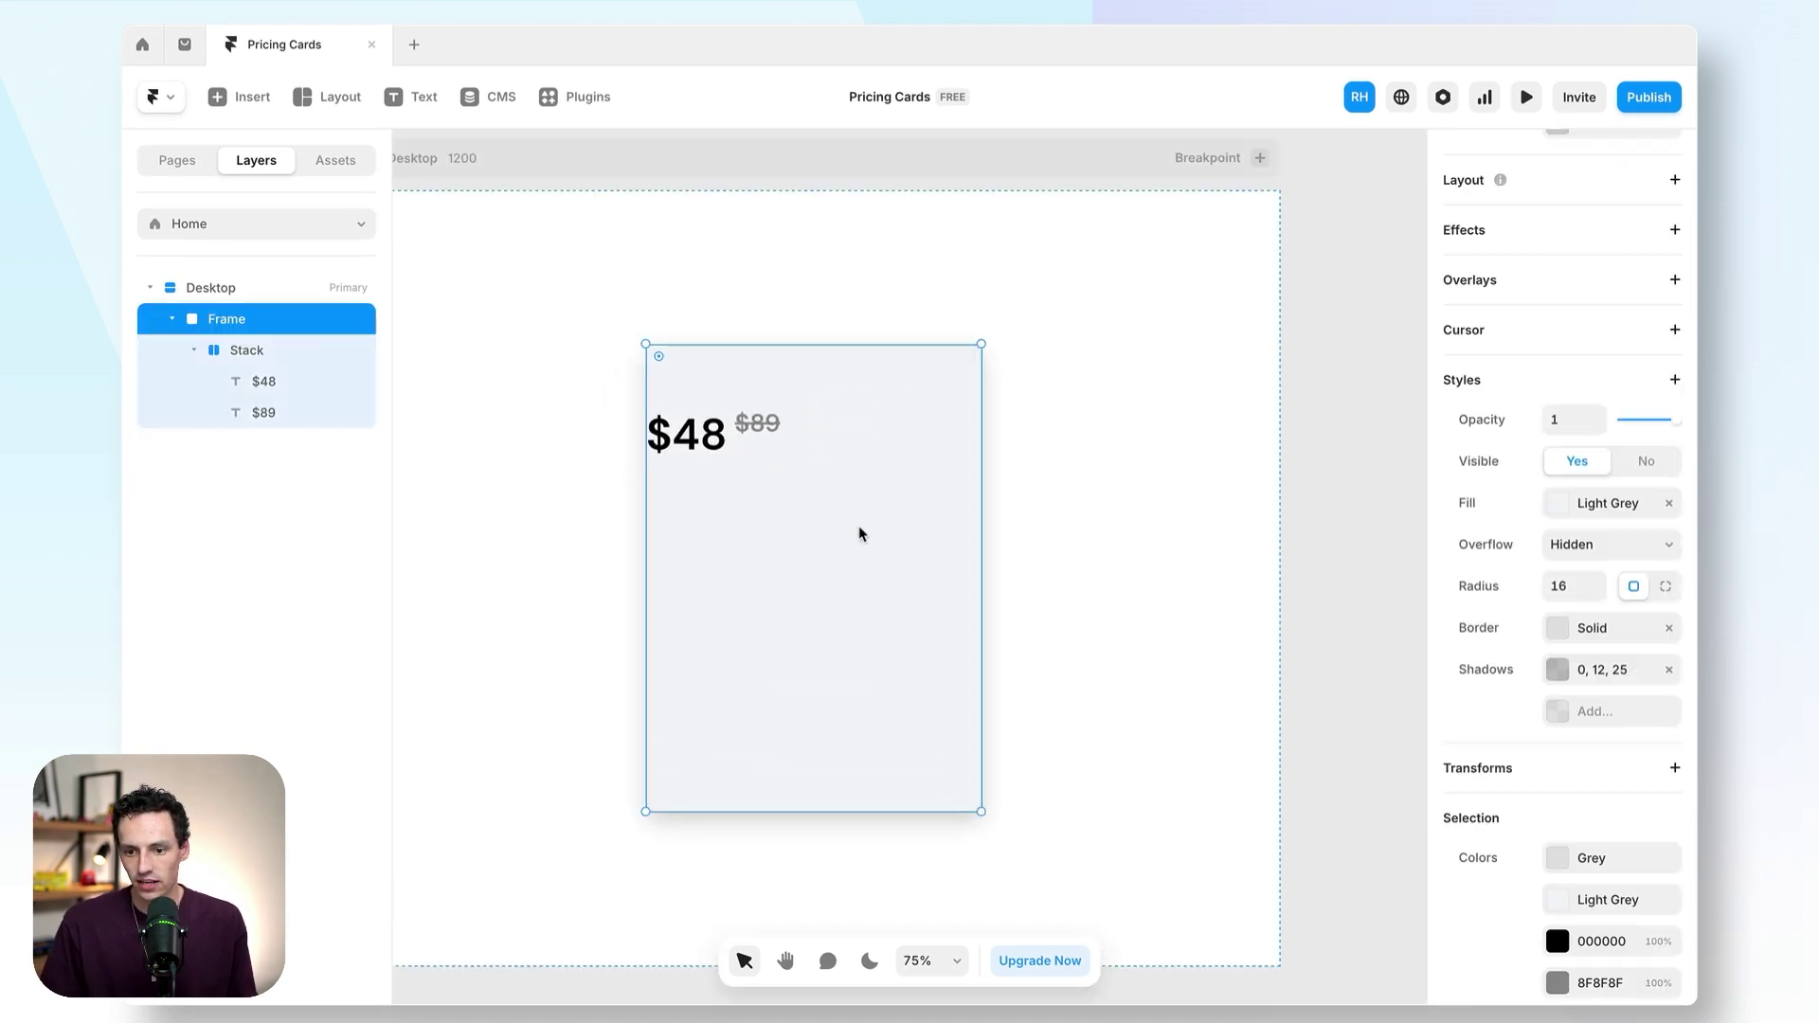
double_click(237, 321)
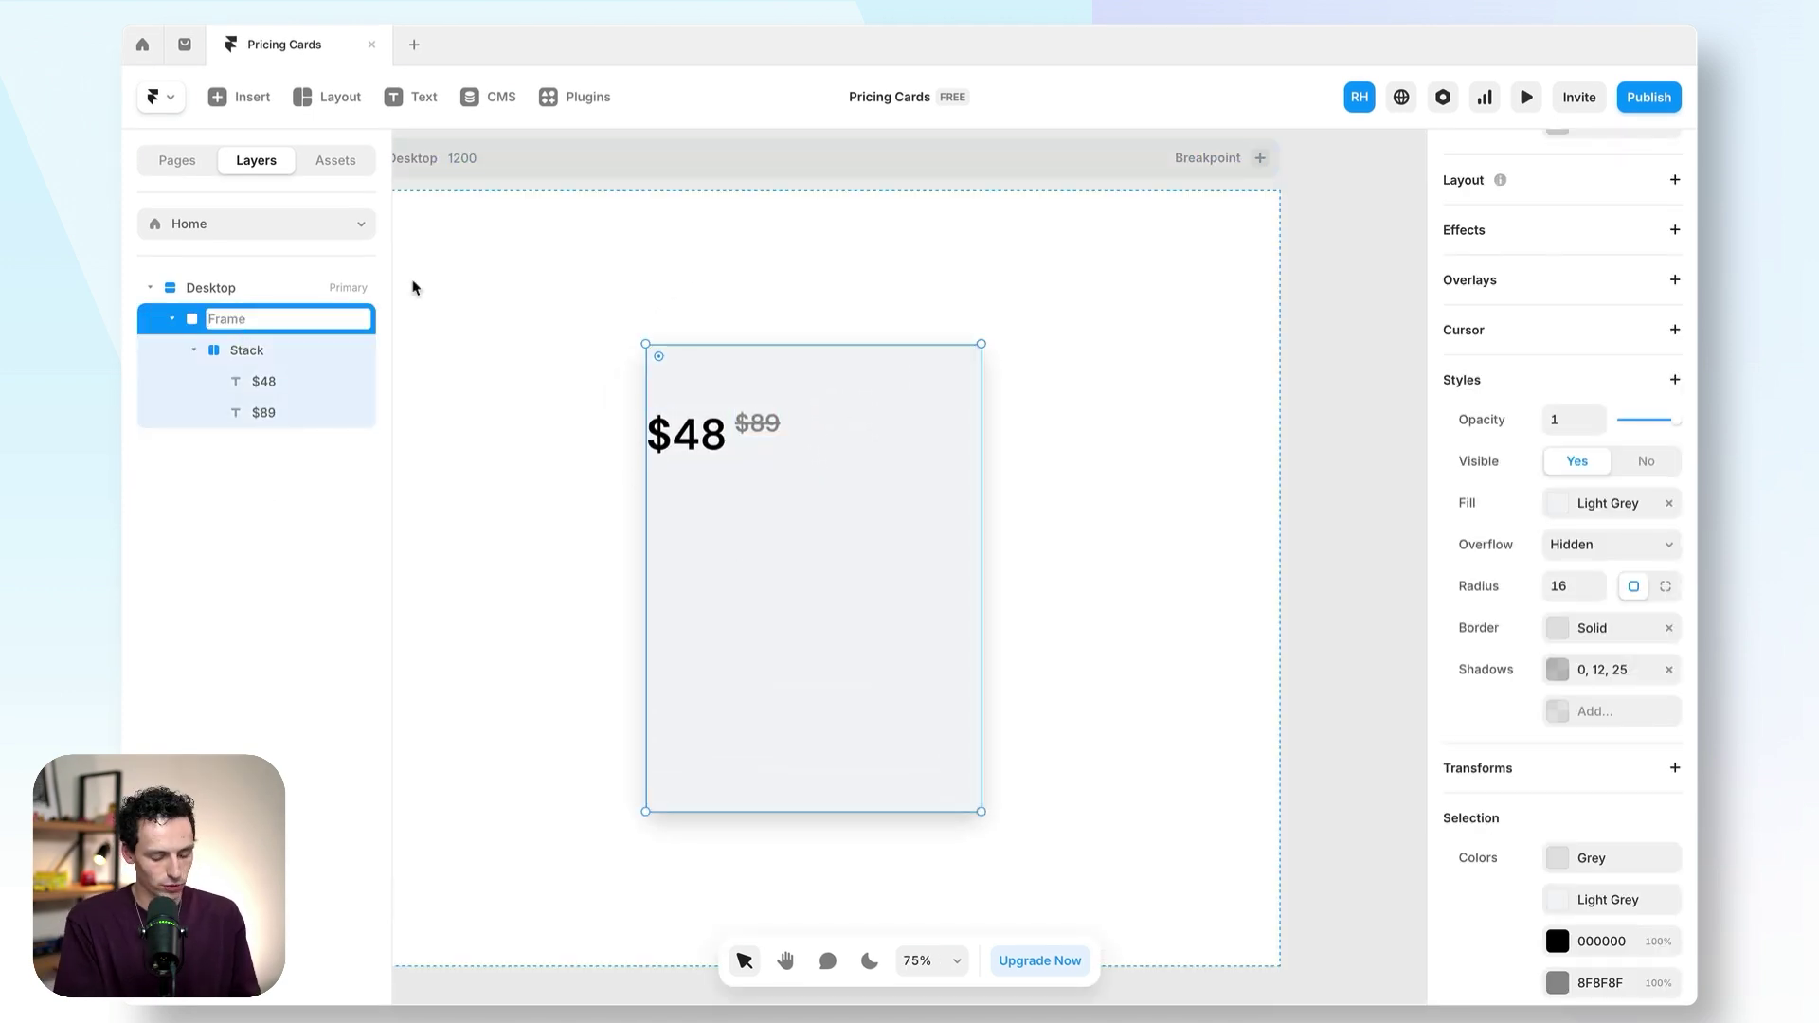
text(Pricing Card)
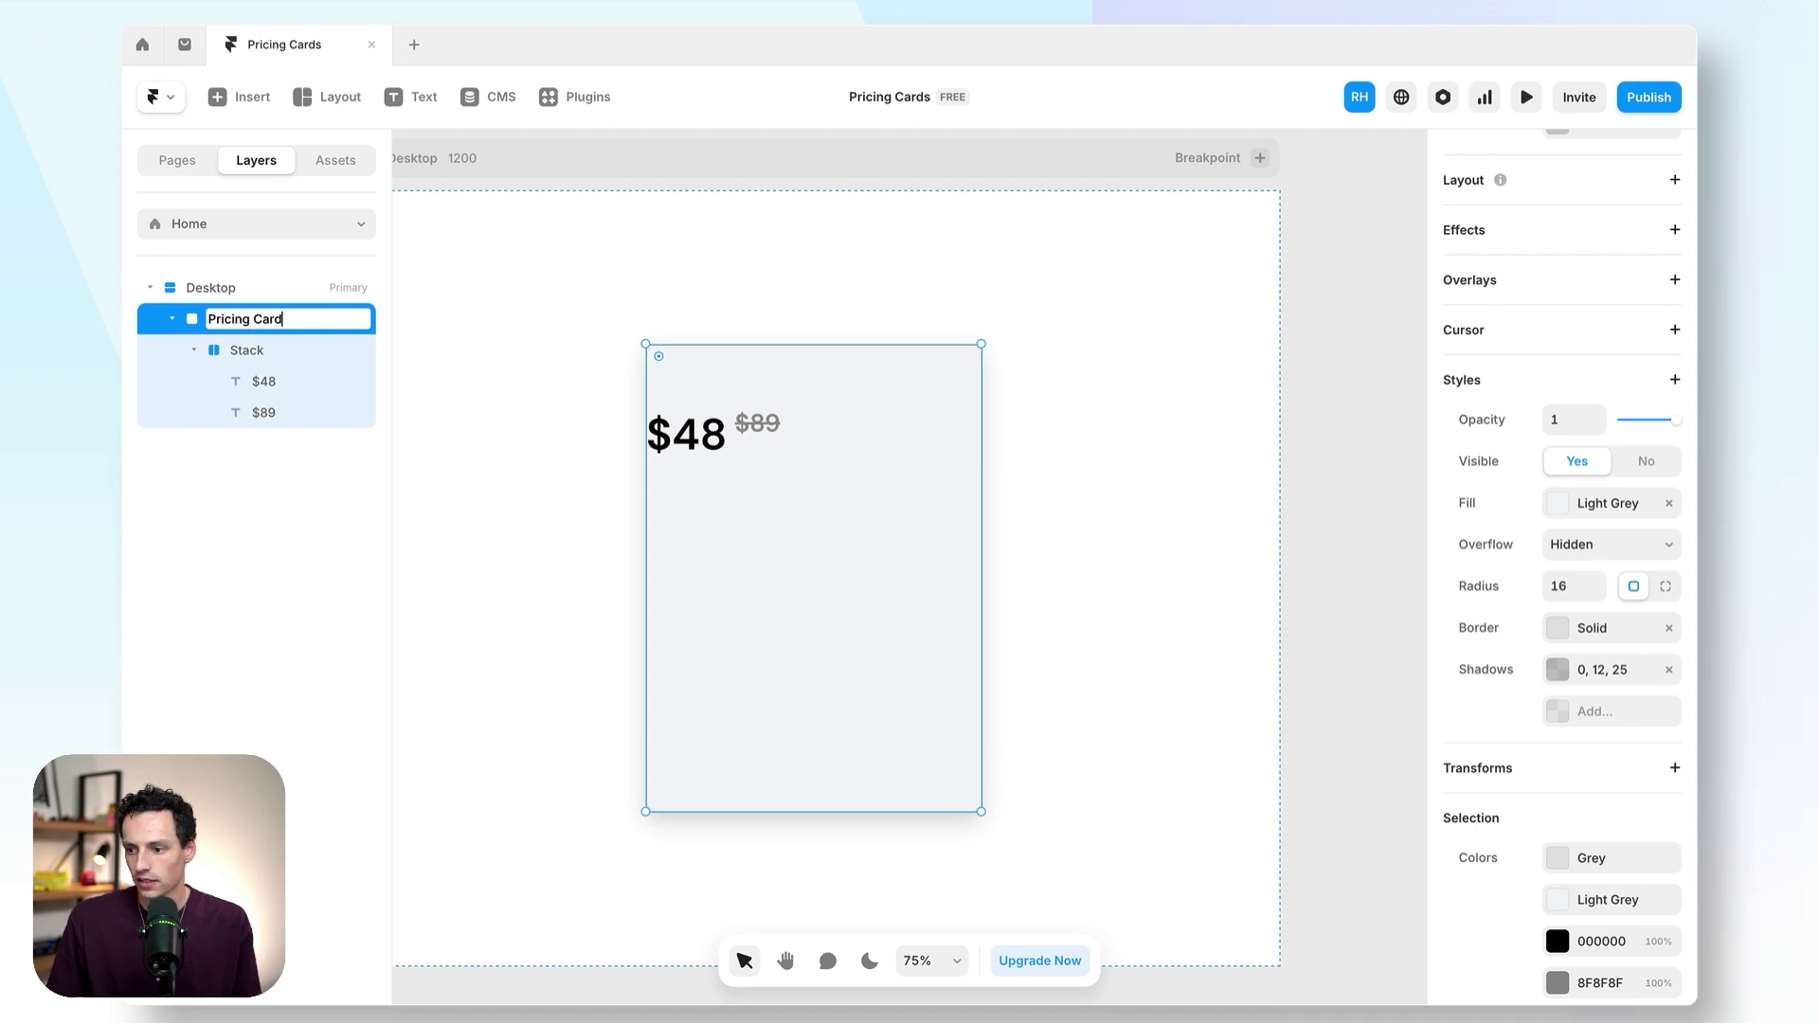
key(Return)
- Give Pricing Card a vertical stack, distributed start, with 50 px padding
scroll(1616, 252, up, 3)
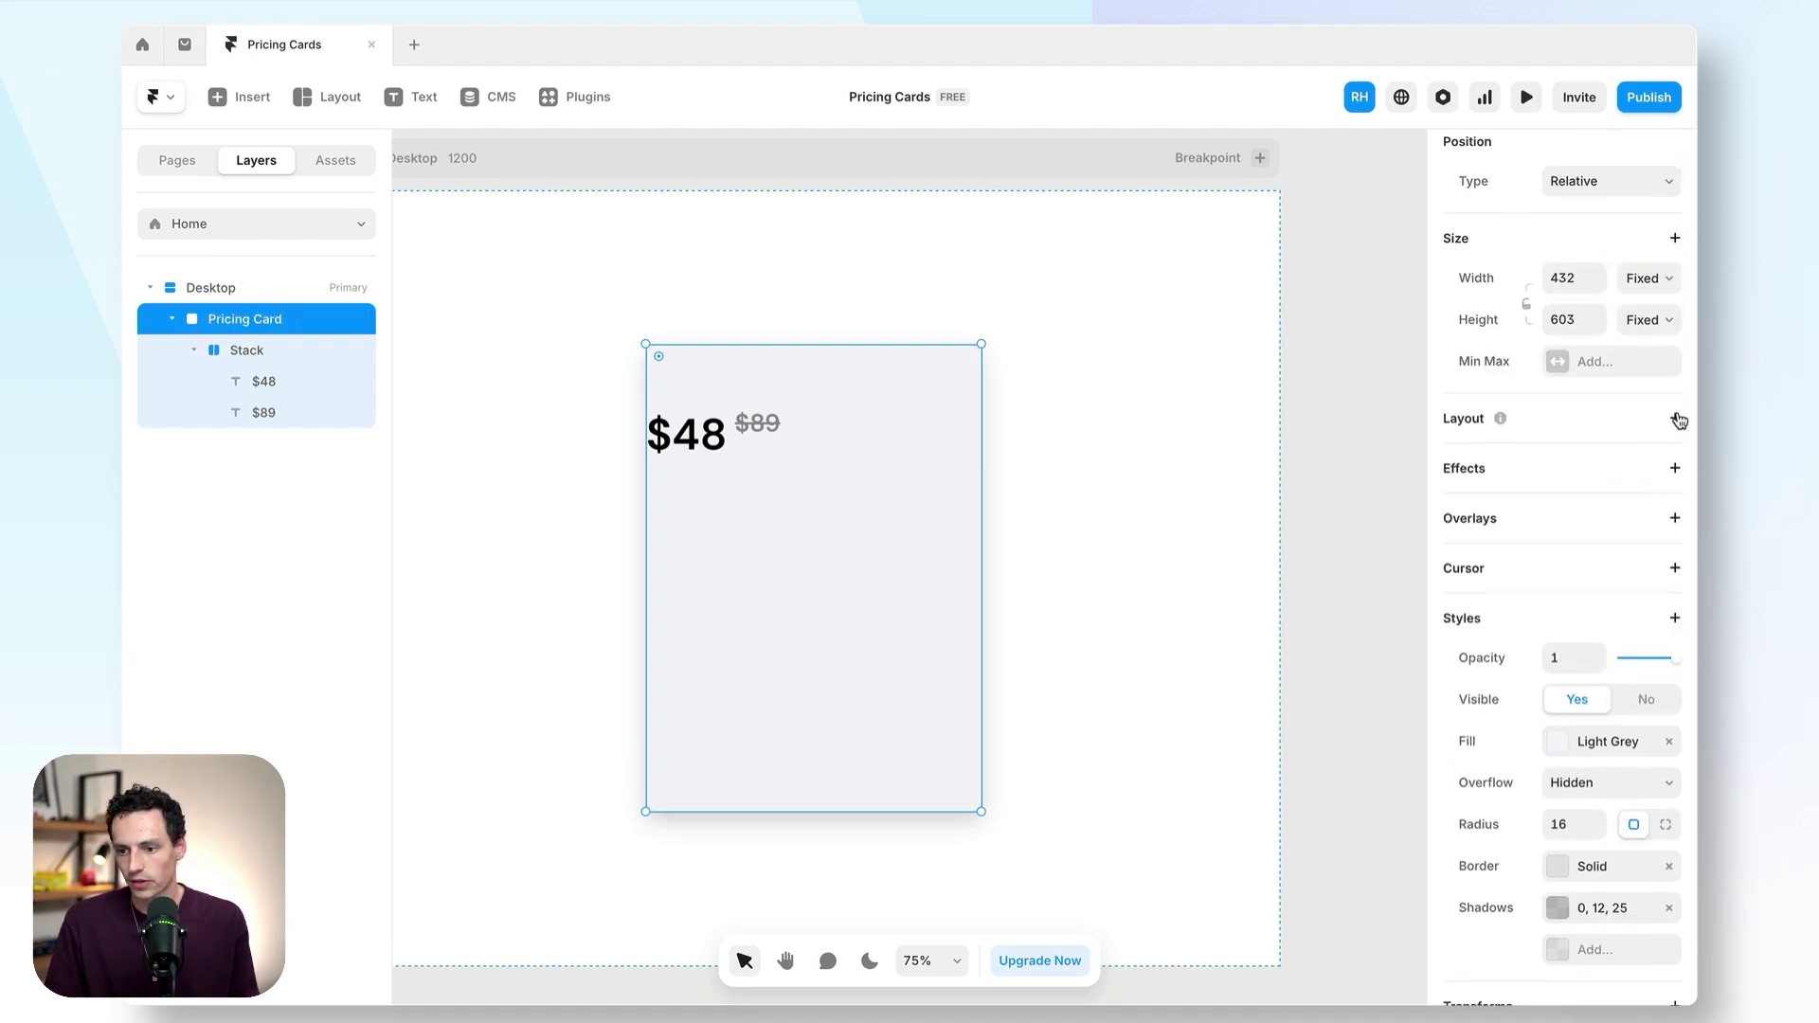
click(1675, 417)
click(1566, 584)
click(1578, 541)
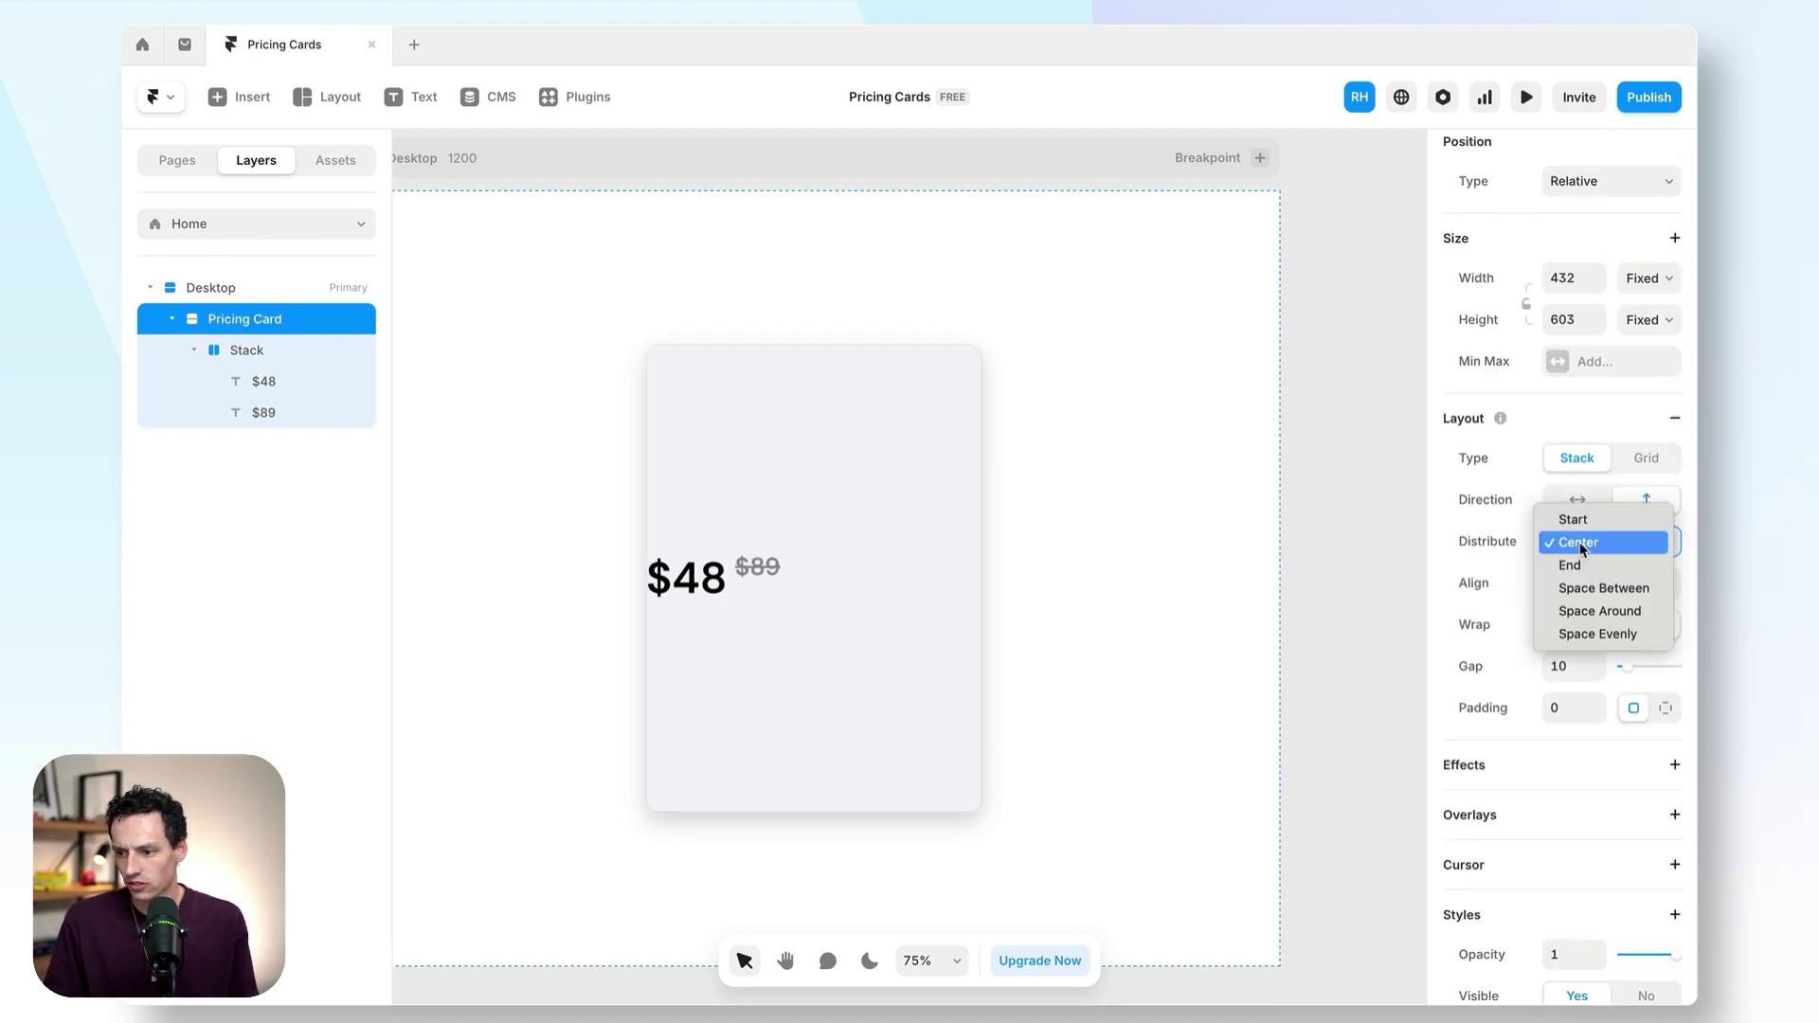
click(1583, 520)
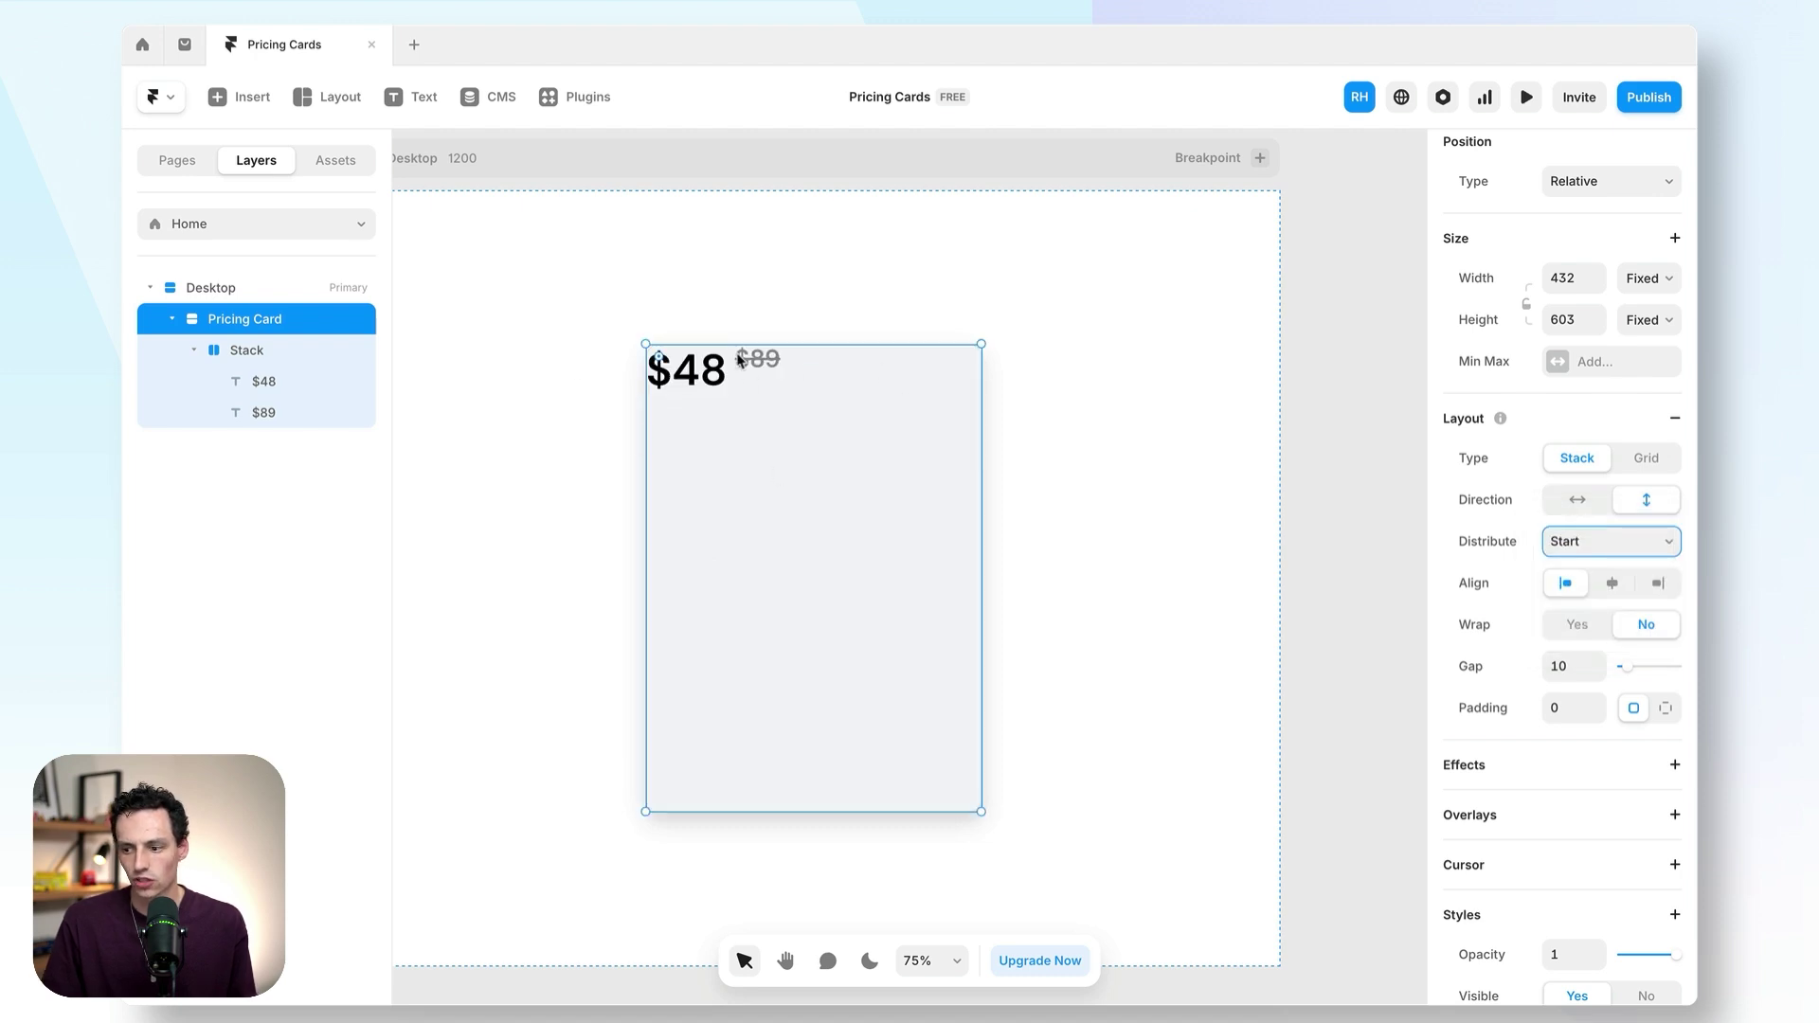
click(1568, 707)
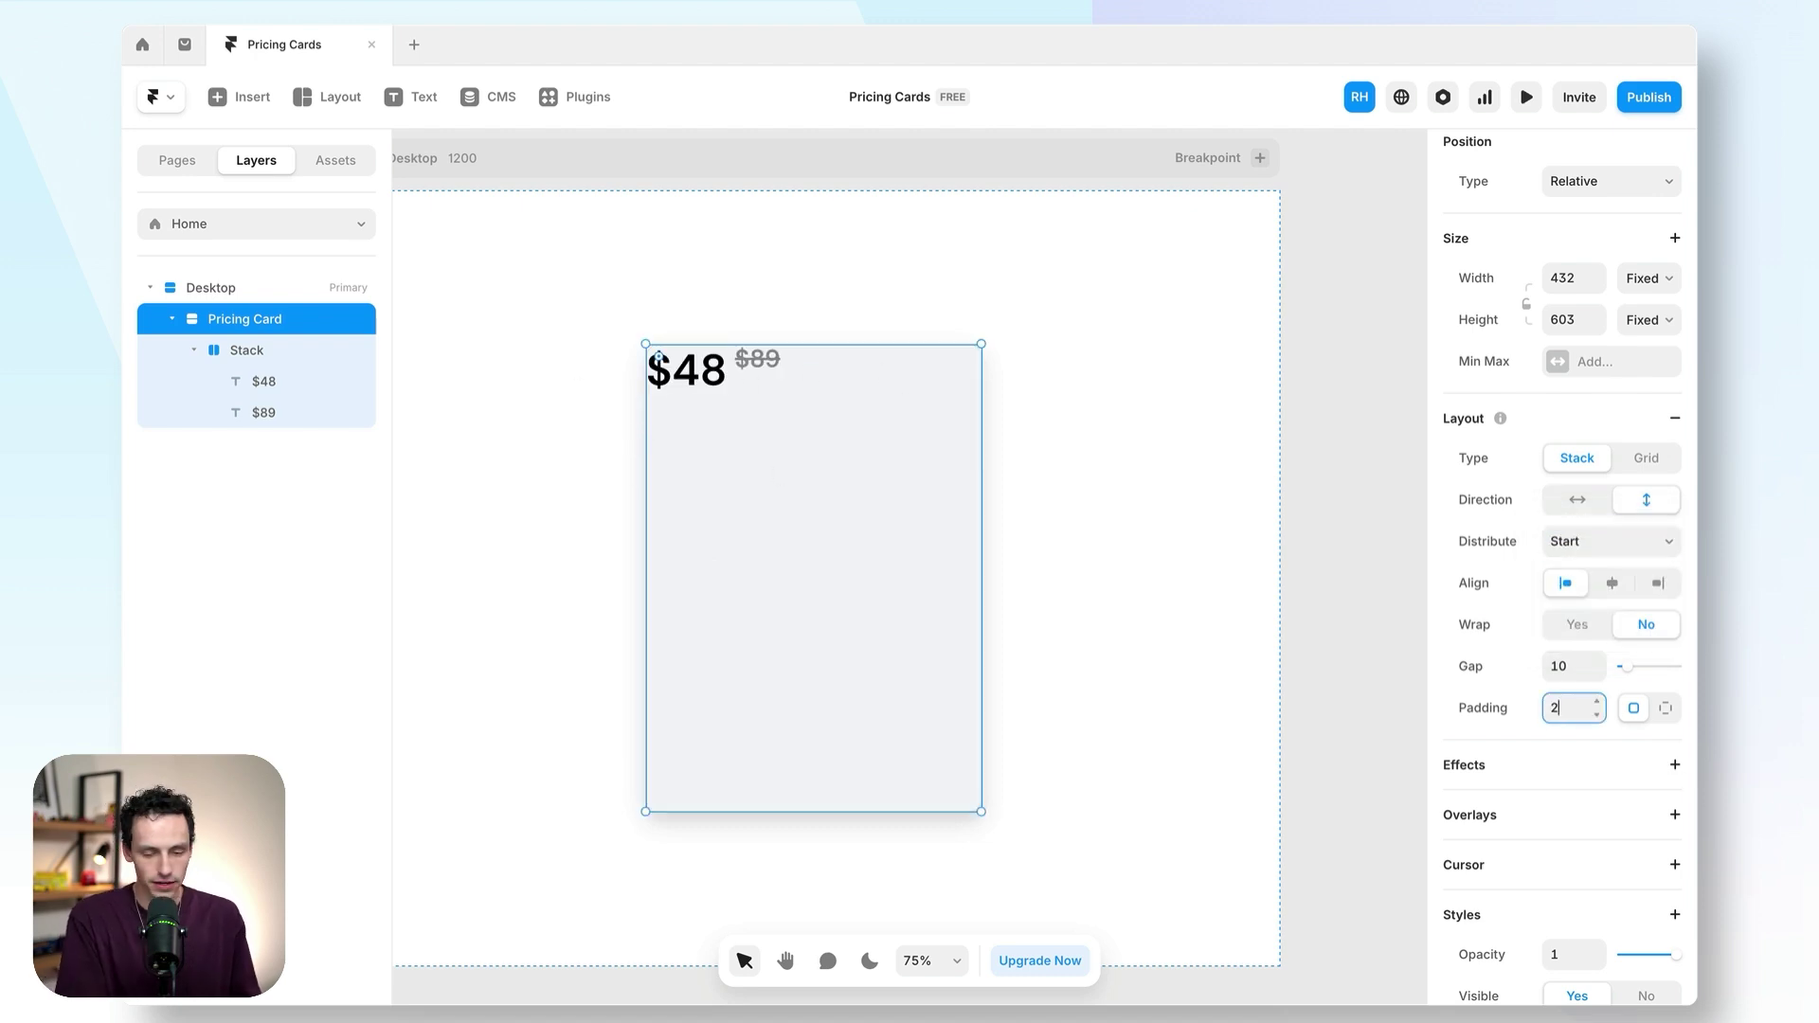
key(Return)
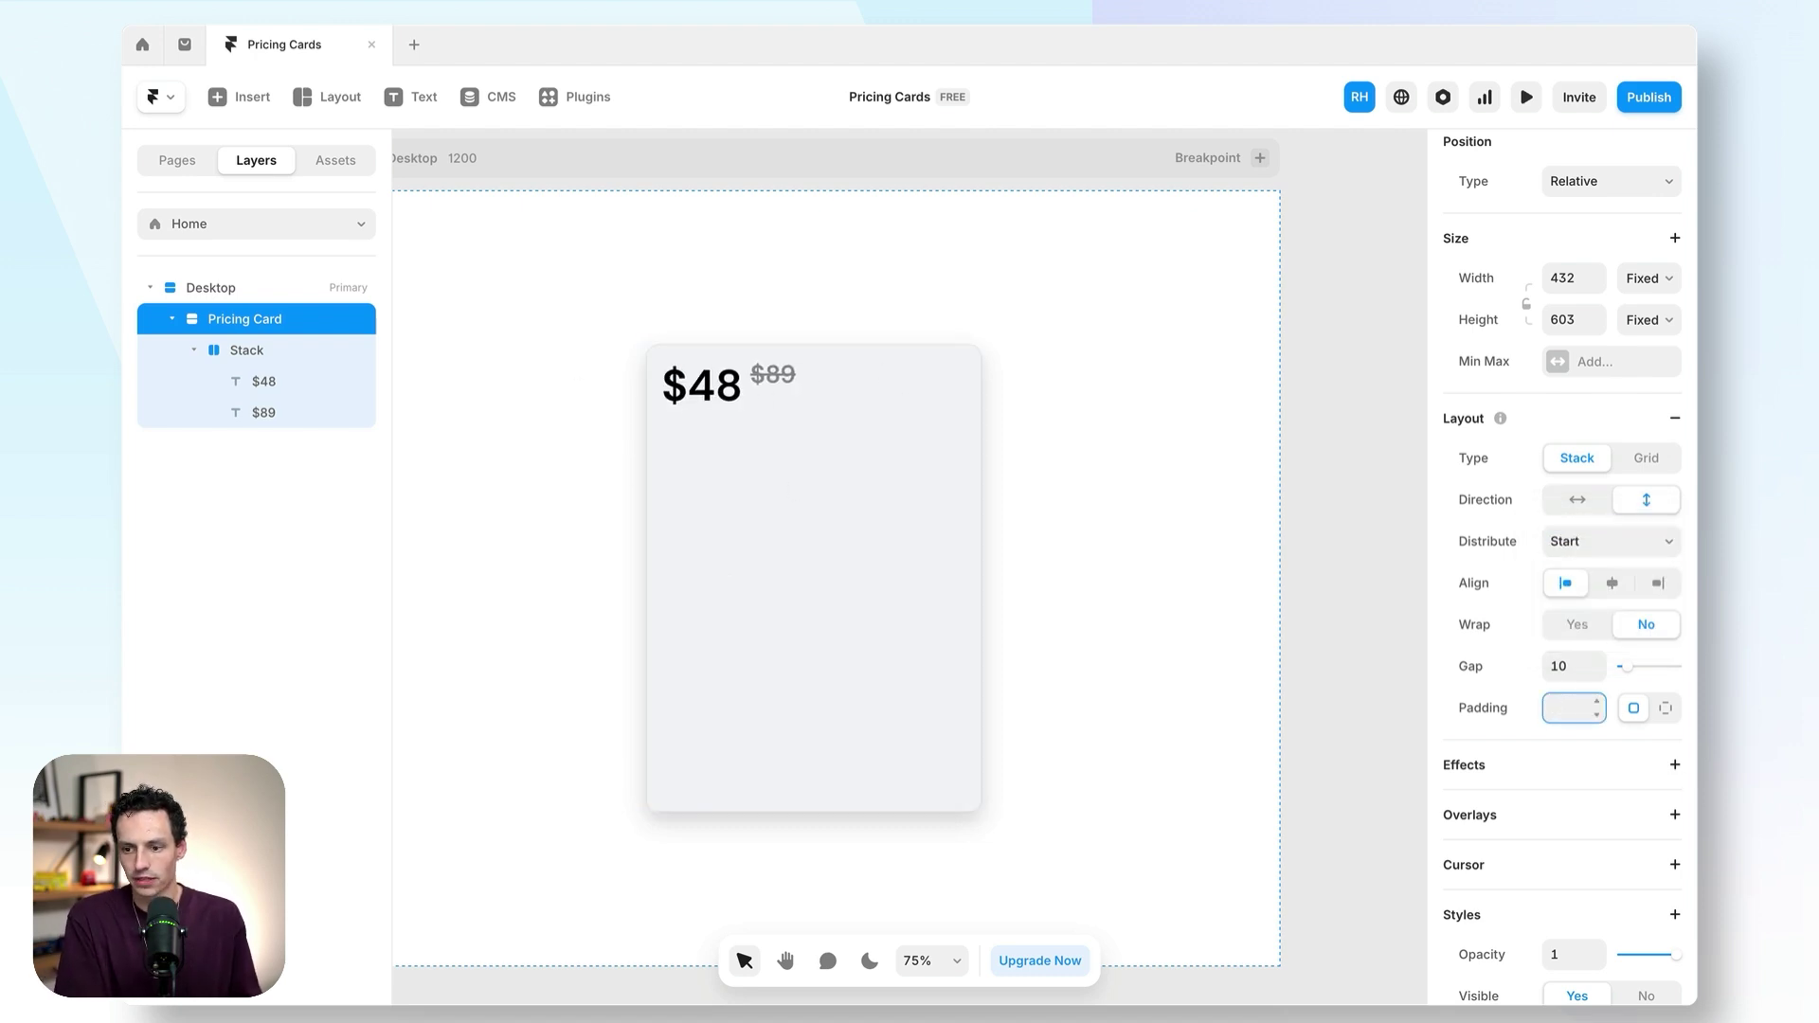
text(50)
key(Return)
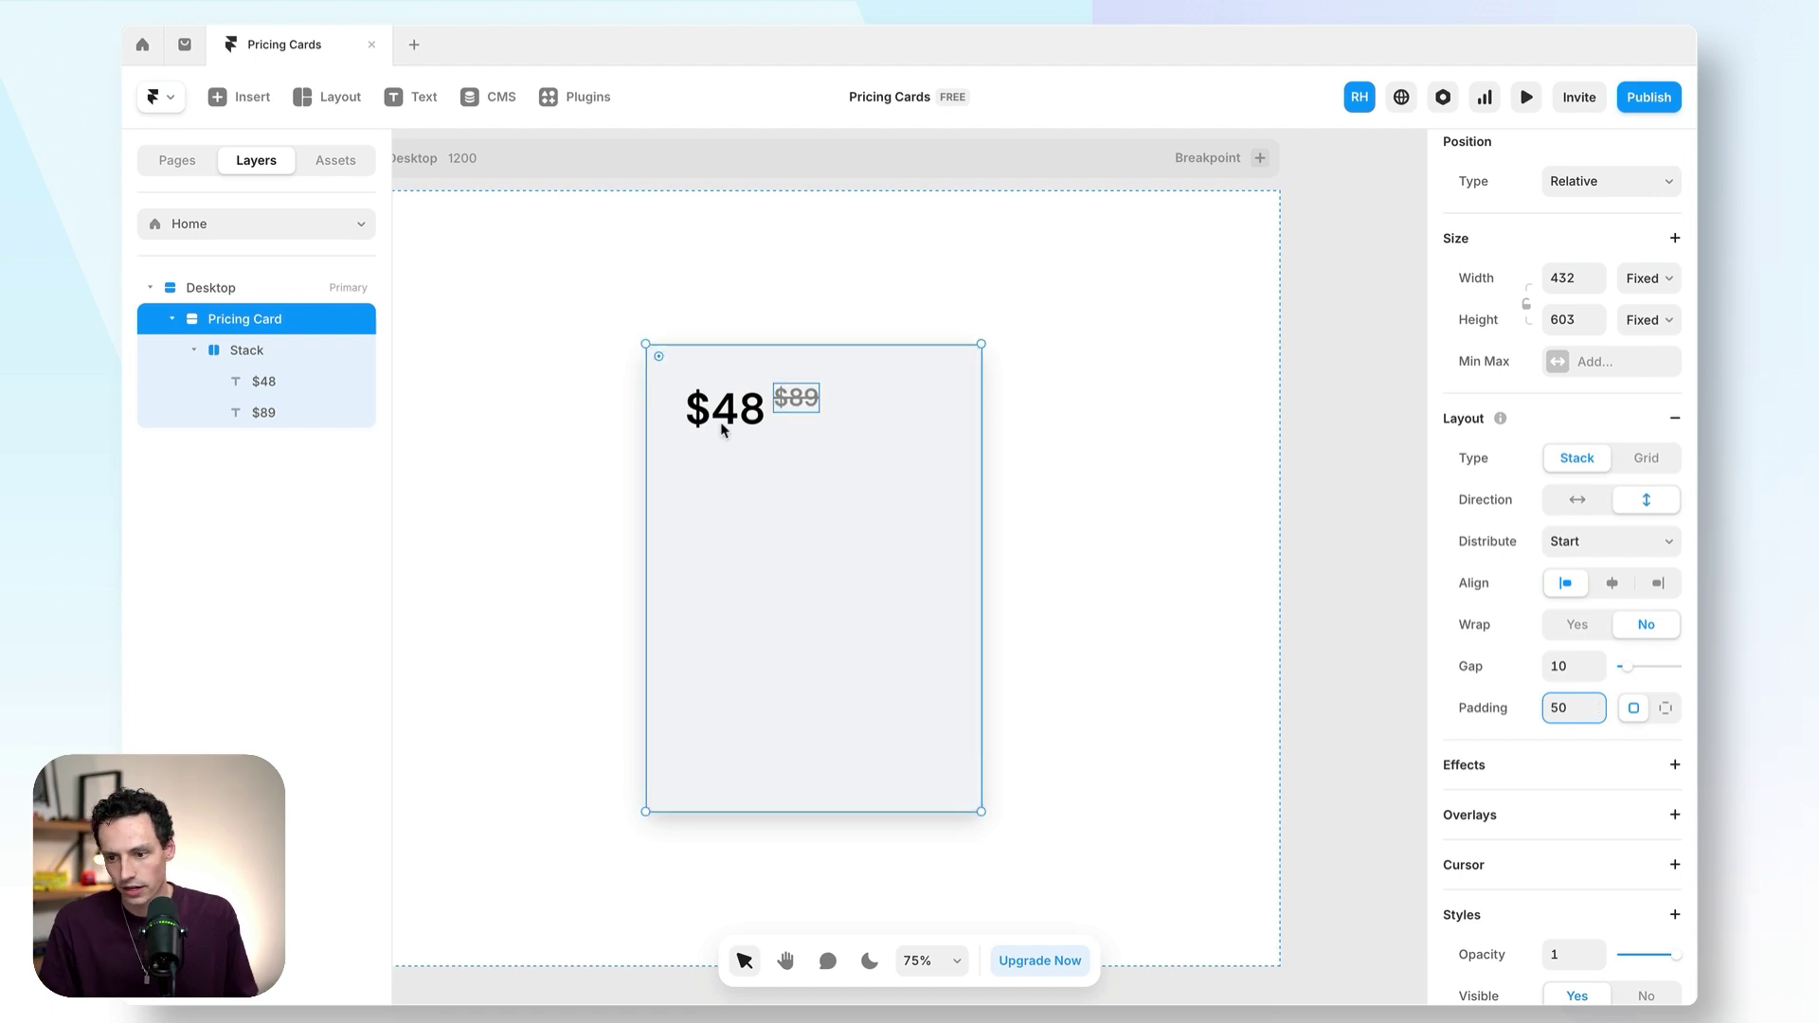
key(Escape)
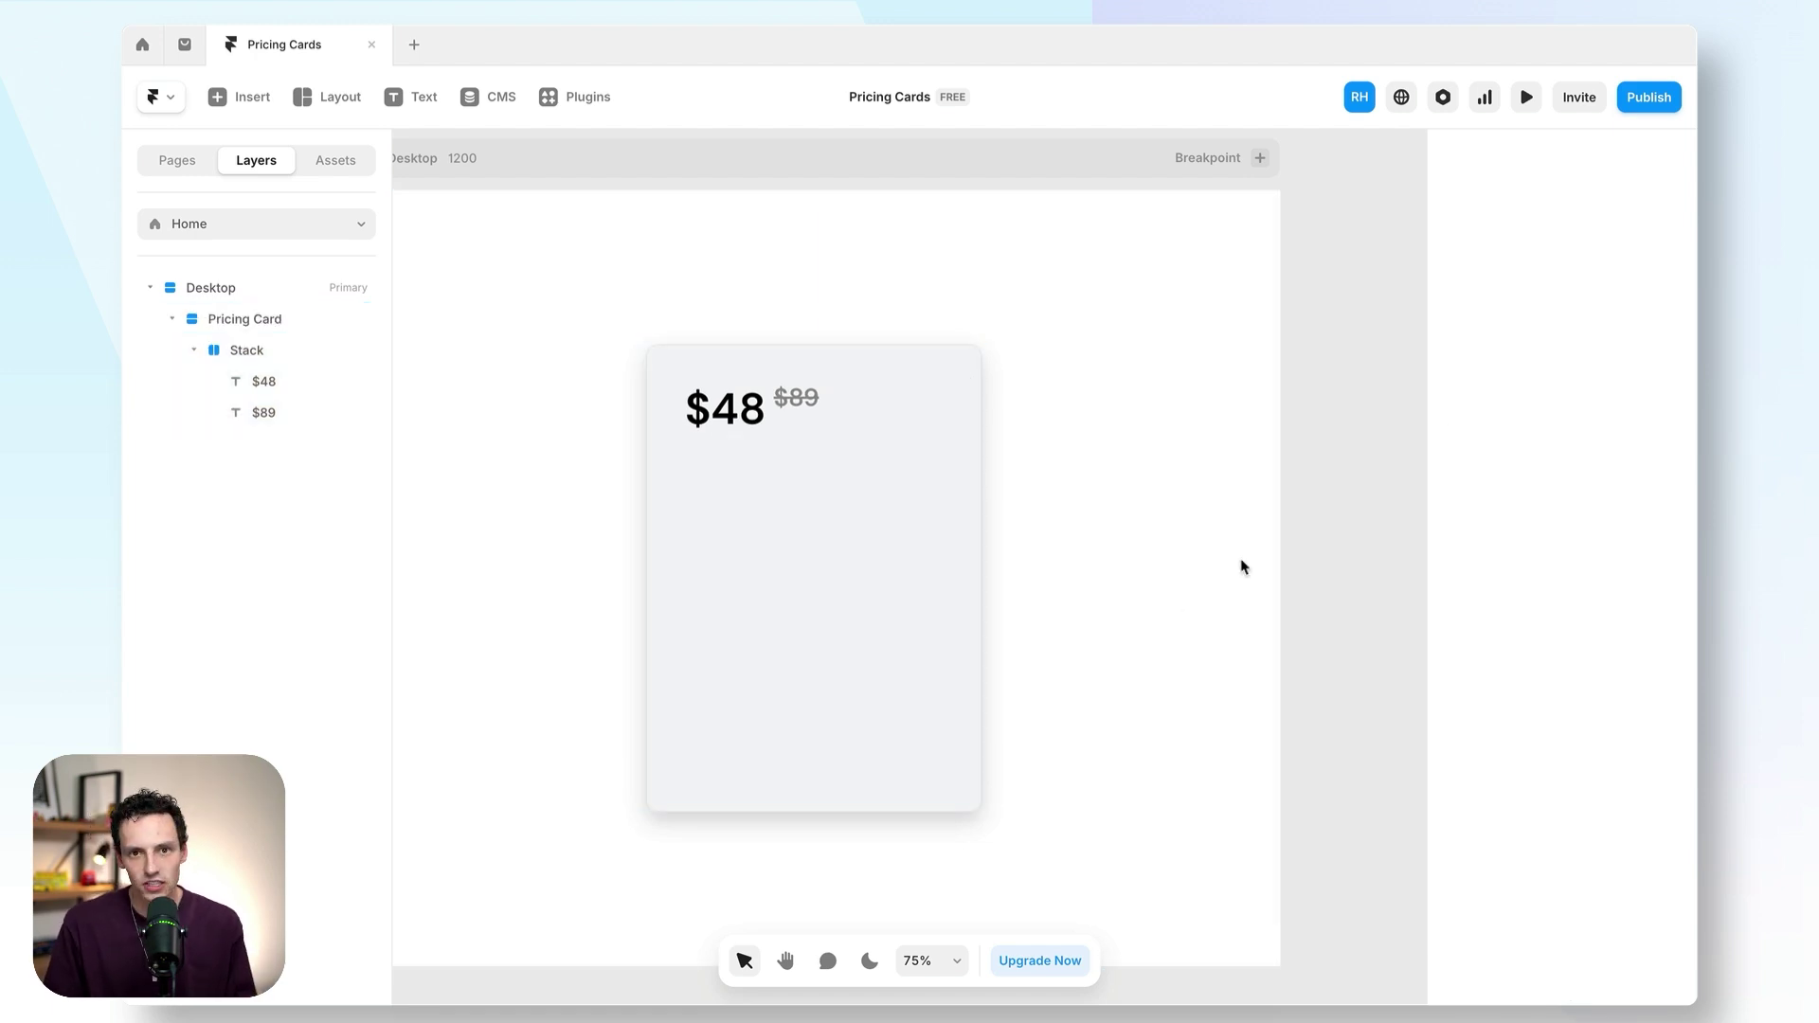
click(798, 415)
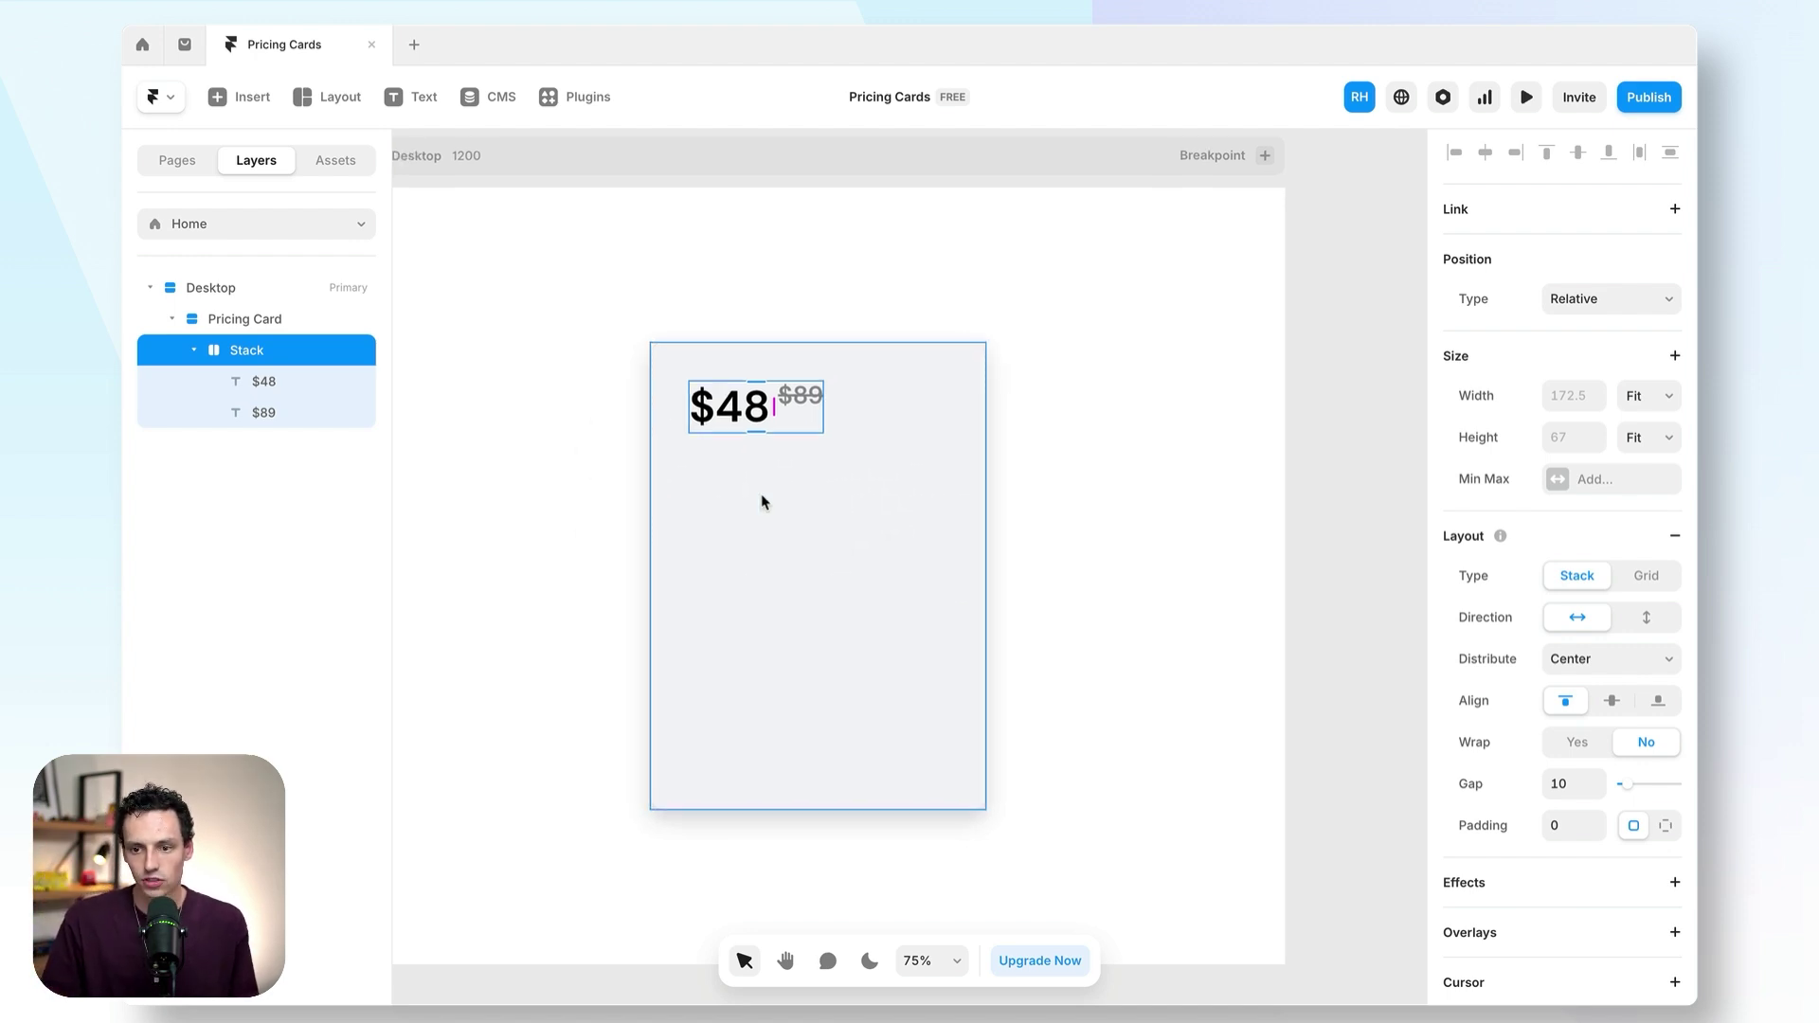
- Search Insert for 'icon' and drop a Hero icon onto the card
click(259, 104)
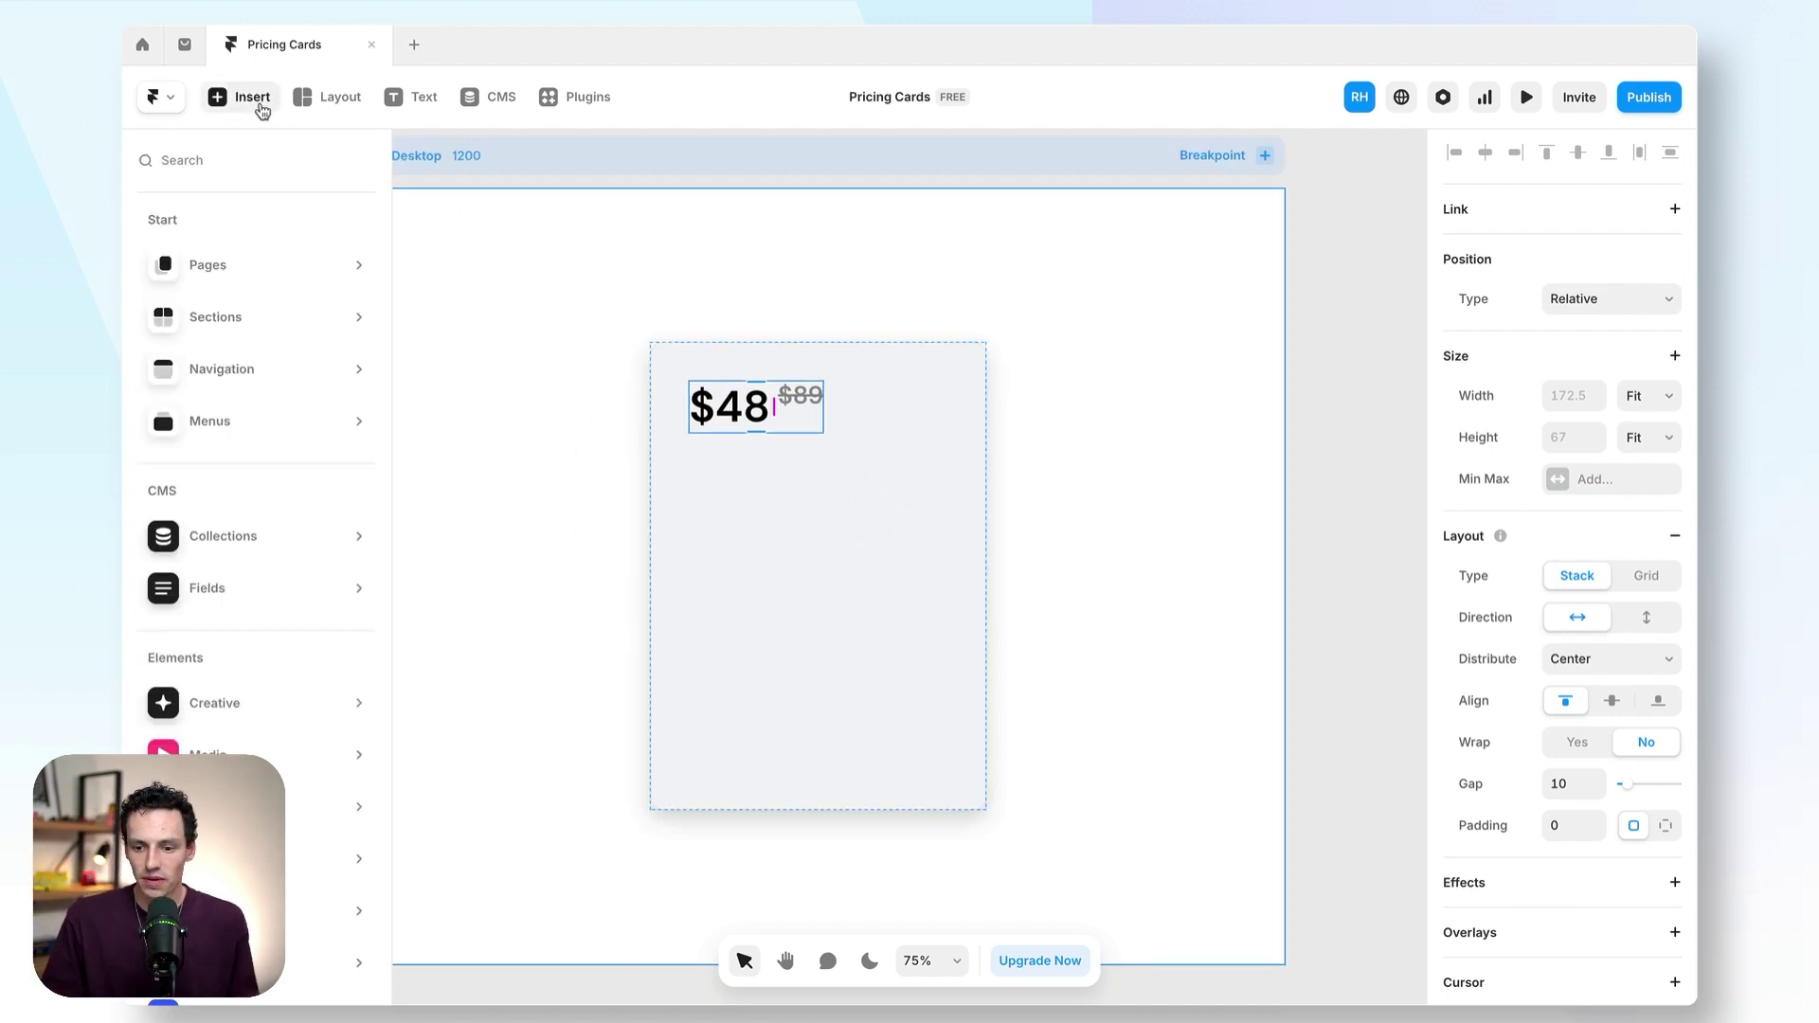
text(icon)
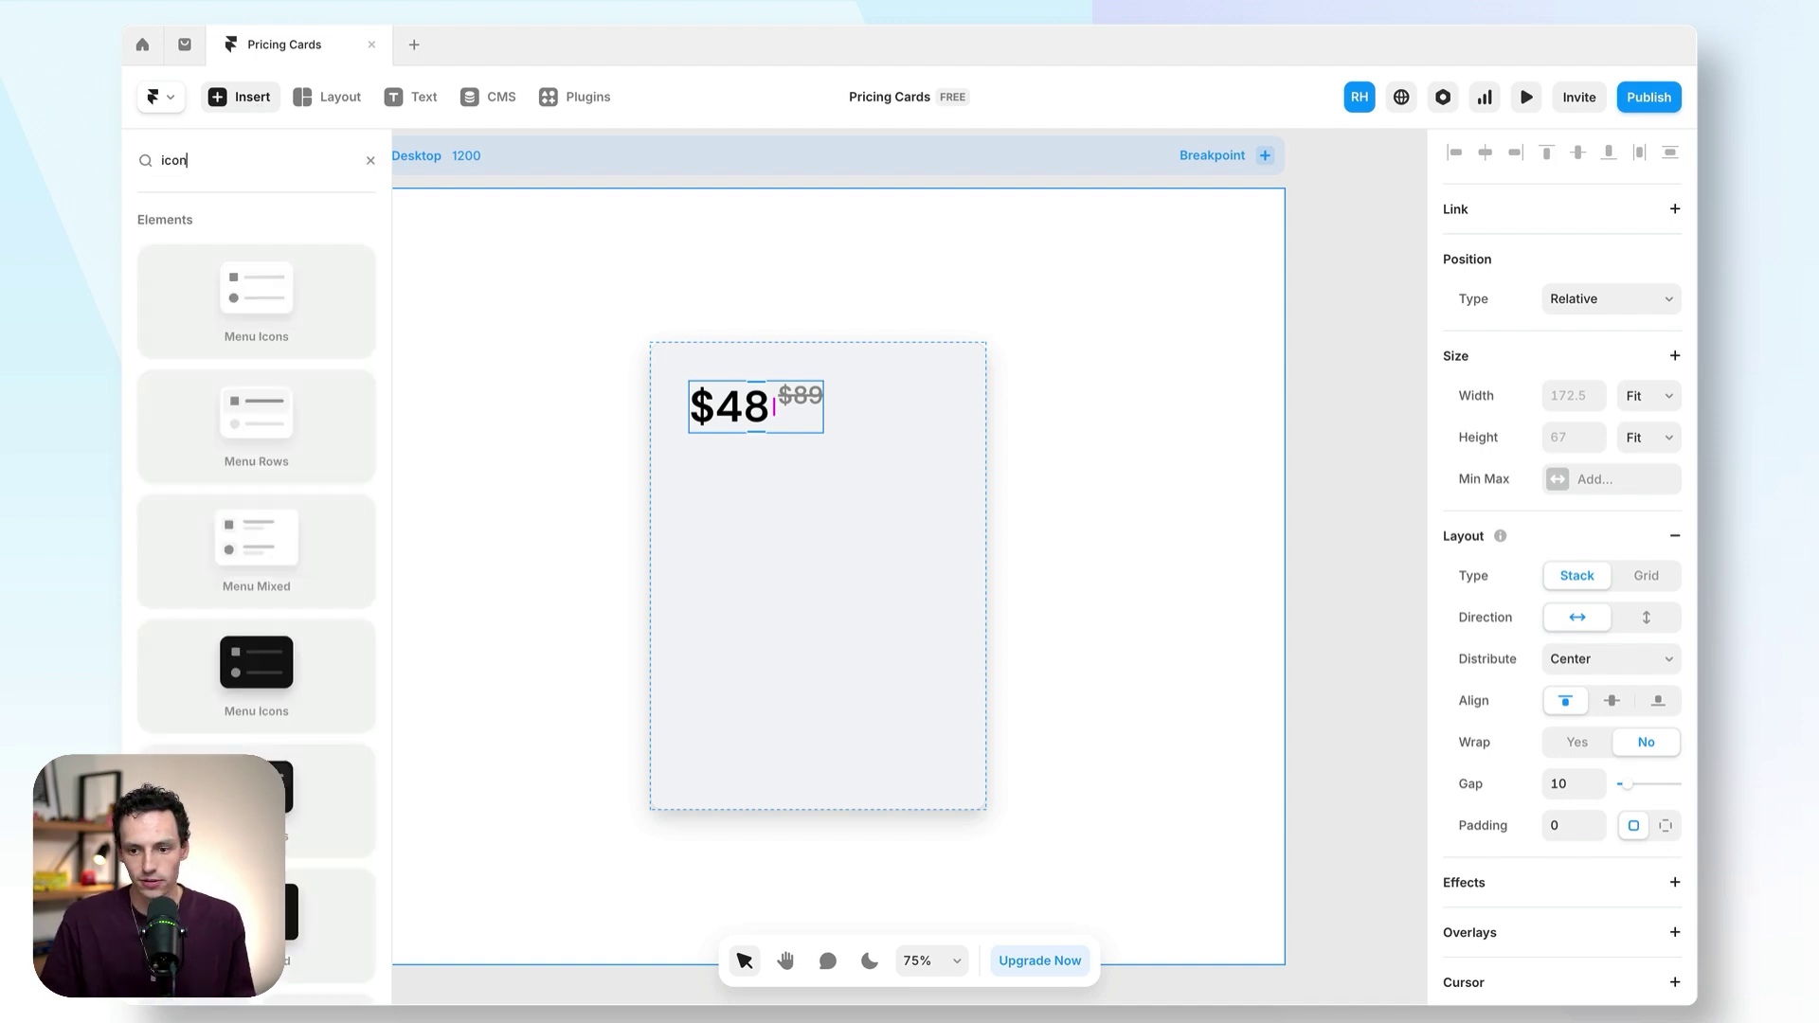
scroll(285, 332, down, 5)
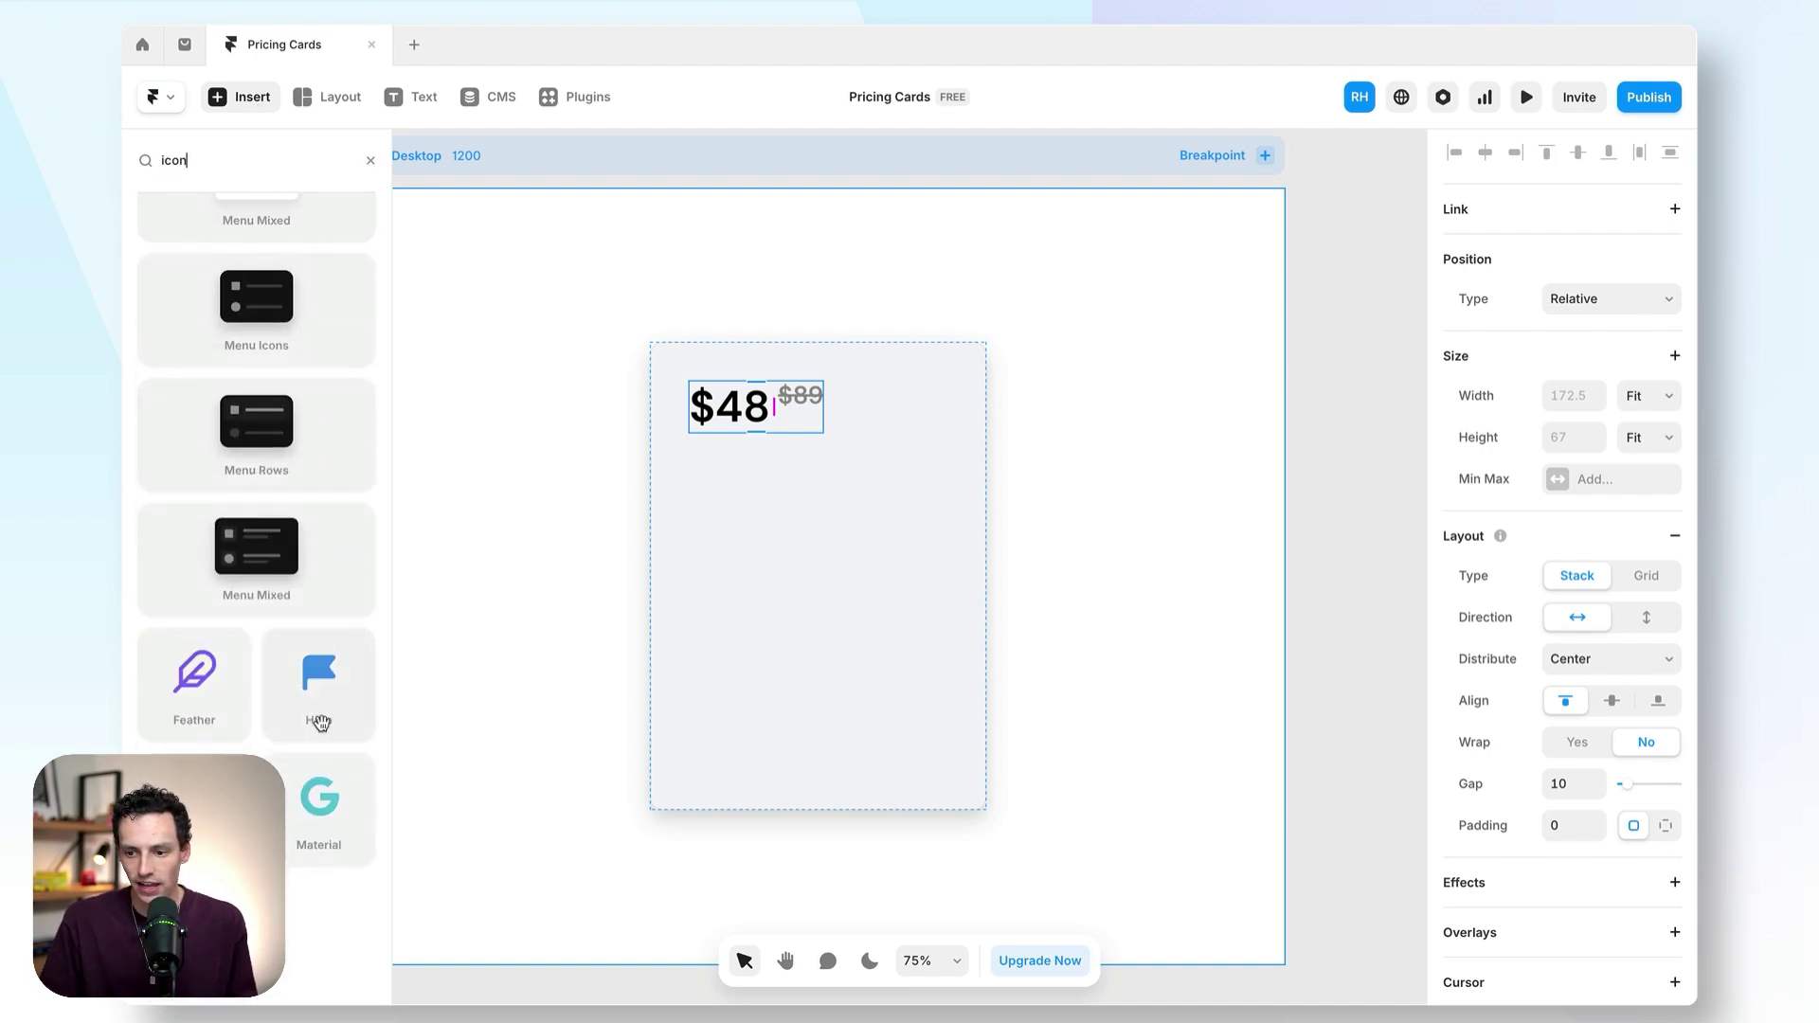
drag(321, 723, 777, 553)
scroll(1677, 841, down, 4)
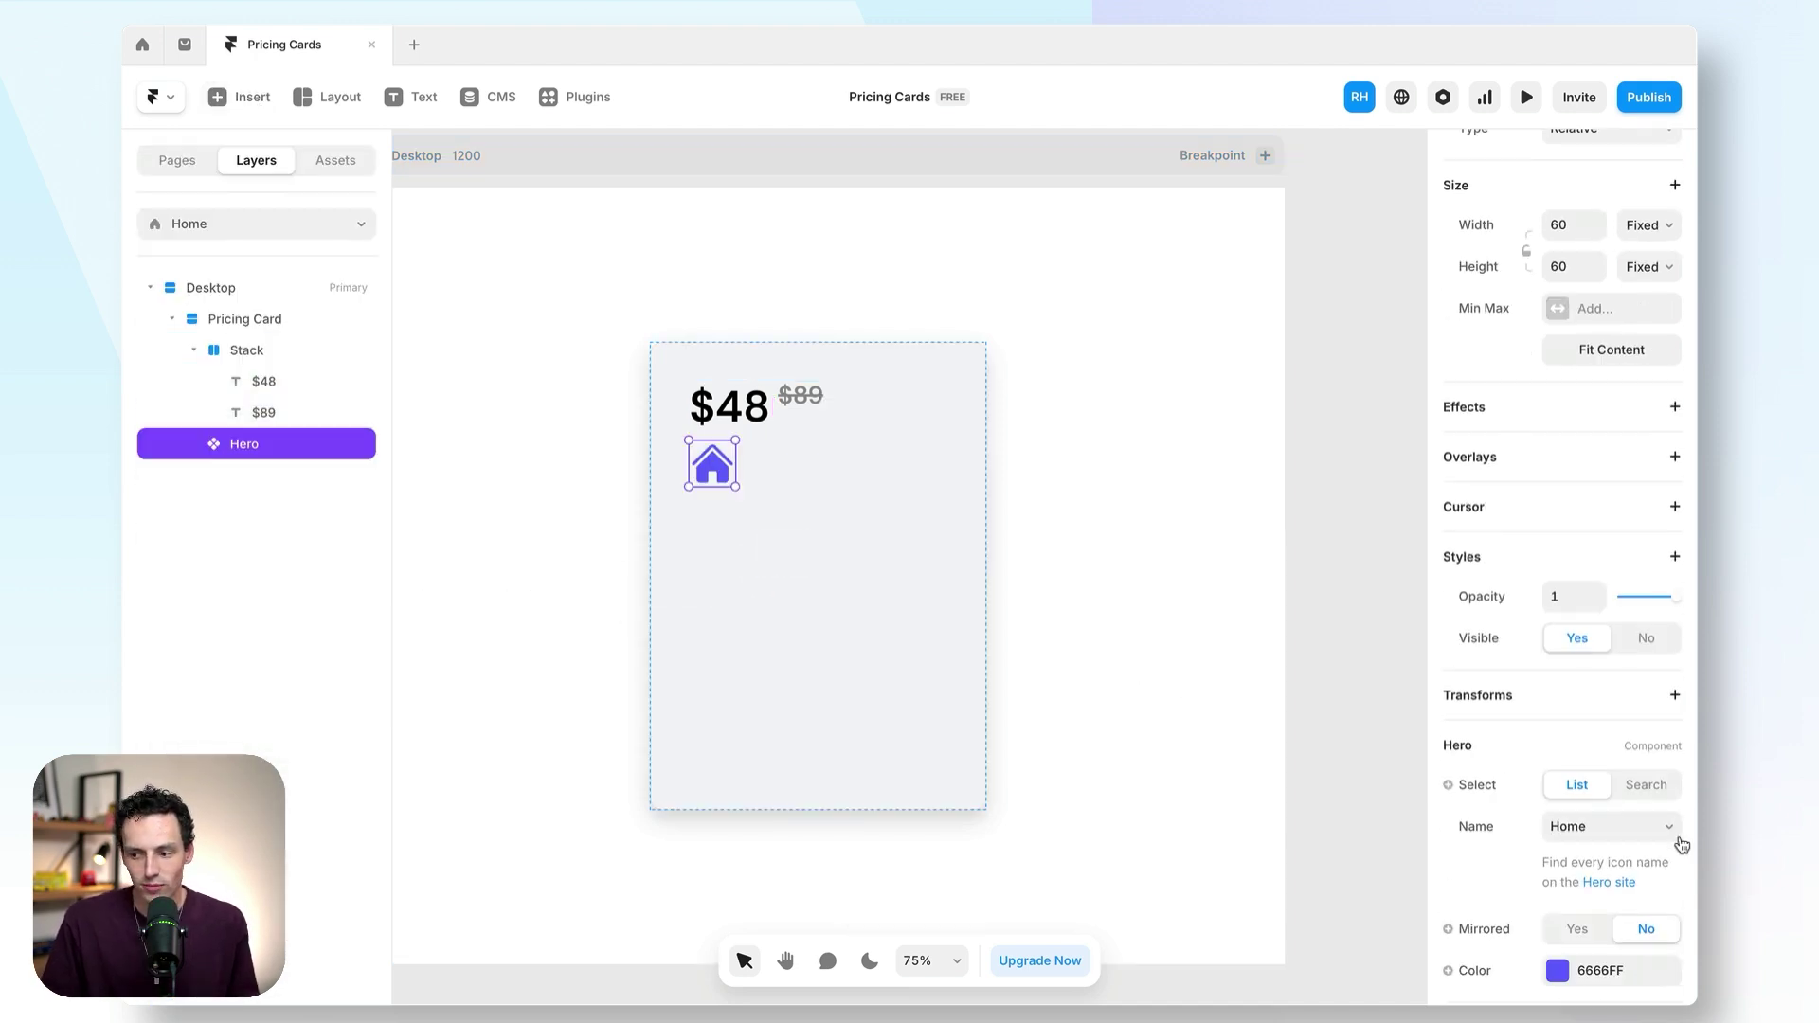
- Set the icon to Check and shrink it to about 27×27
click(1598, 671)
text(ti)
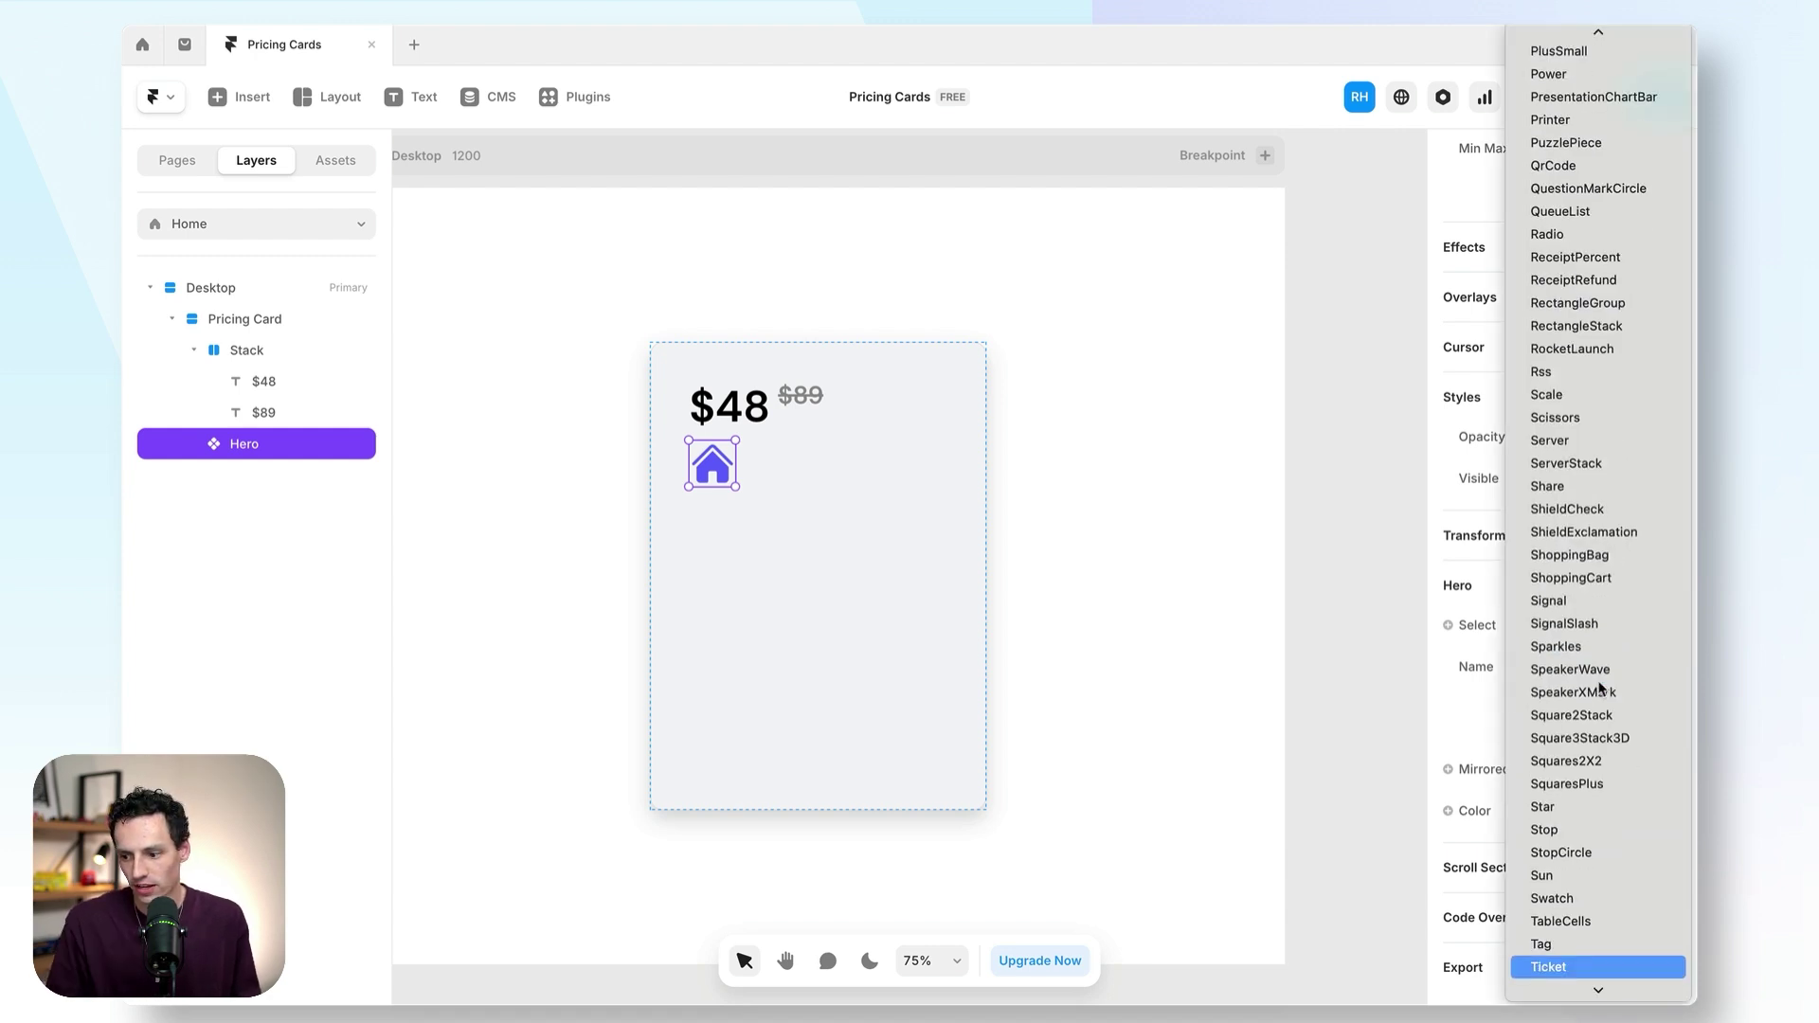
key(Escape)
click(1599, 686)
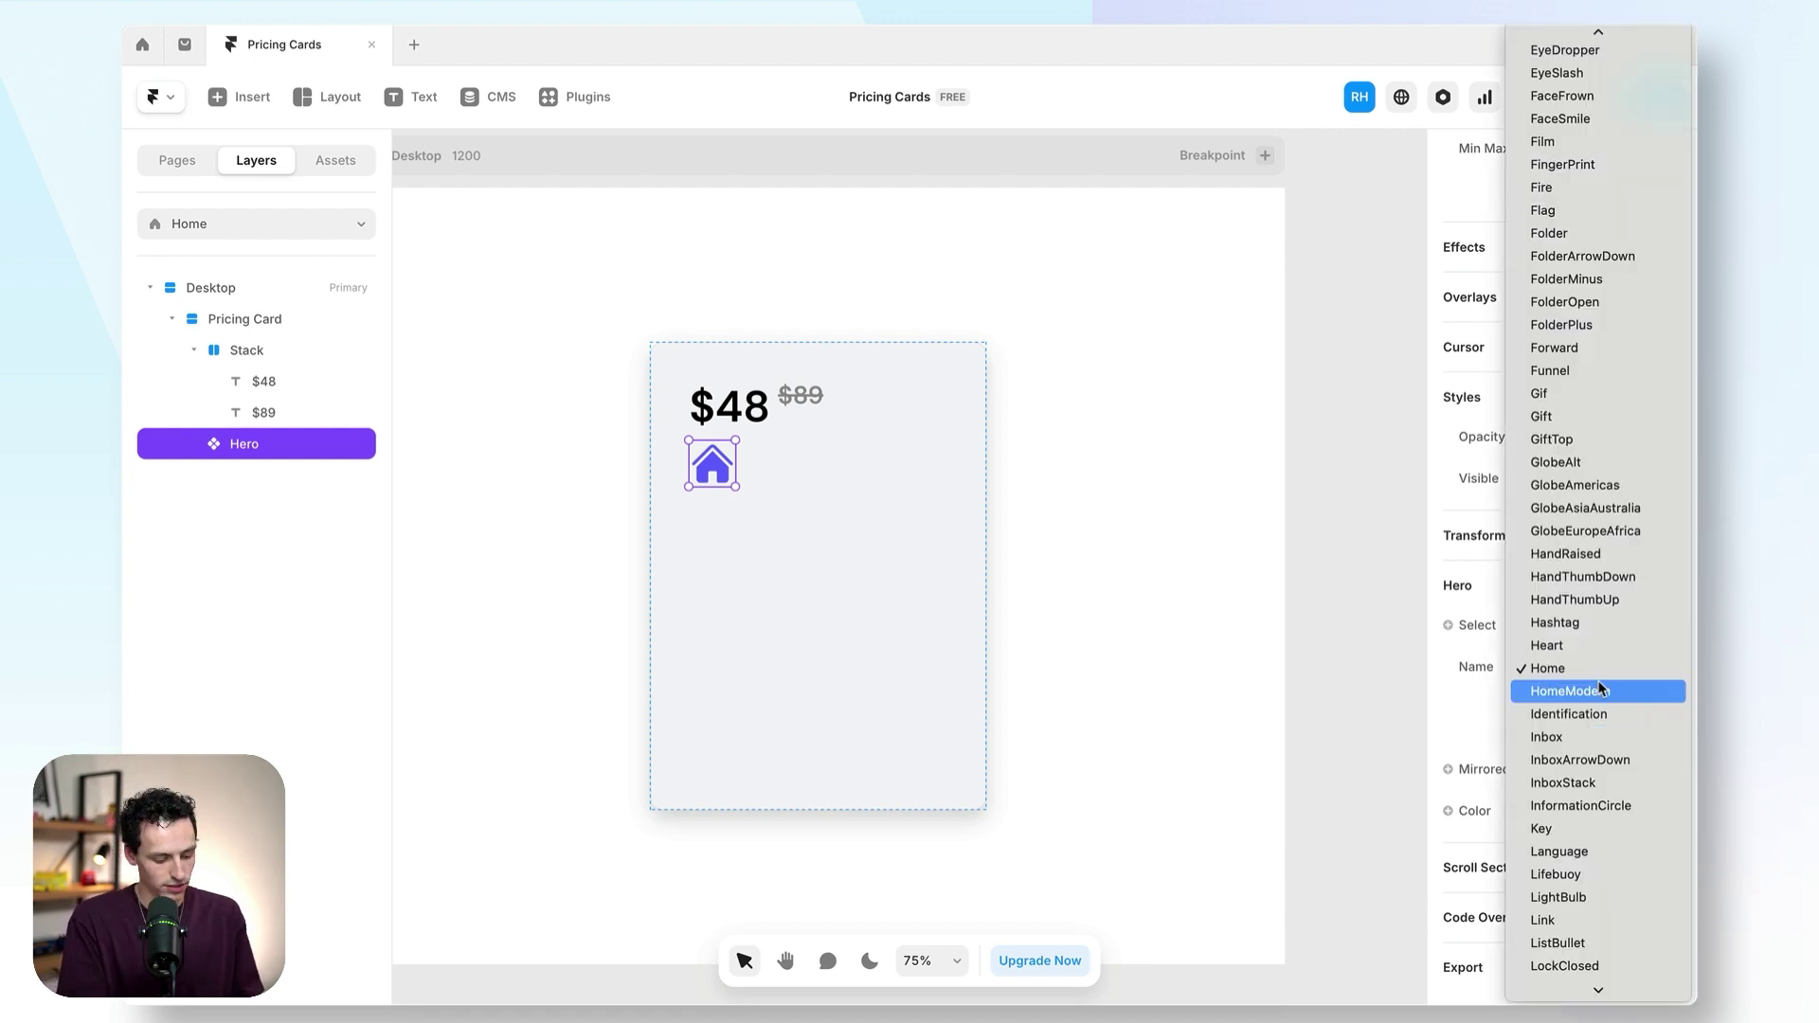
text(che)
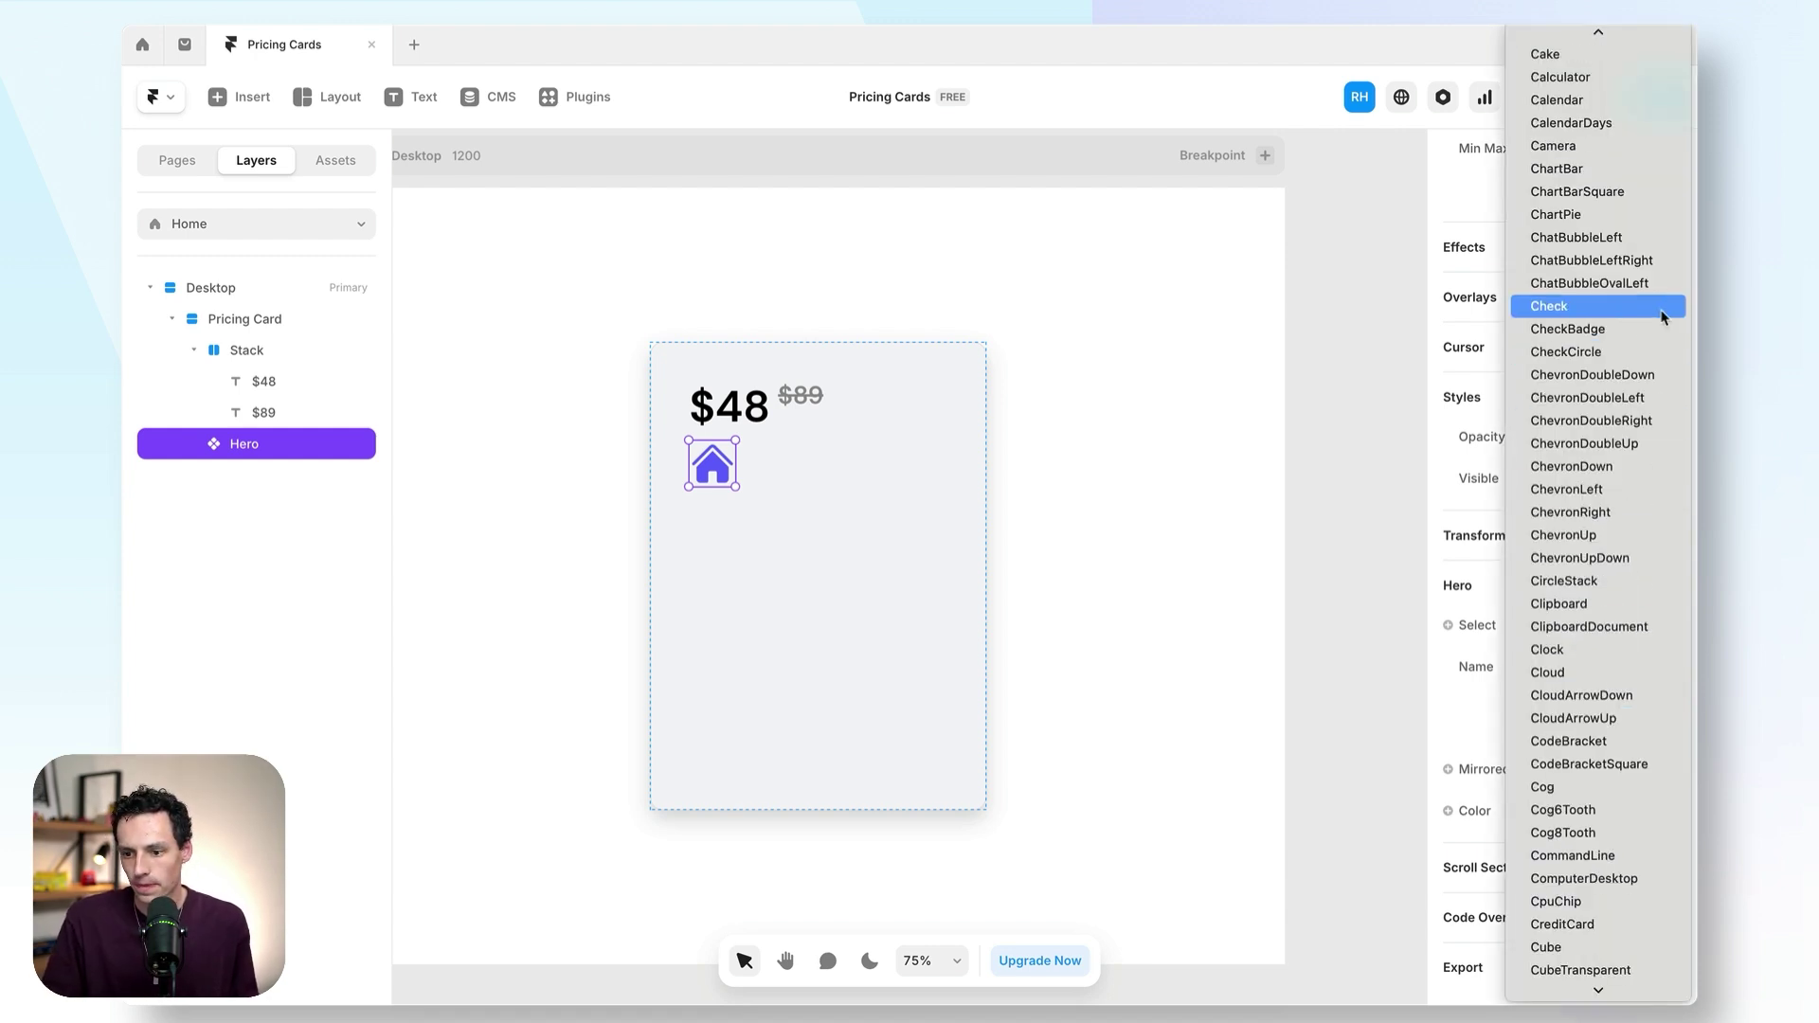
key(Return)
drag(738, 463, 713, 464)
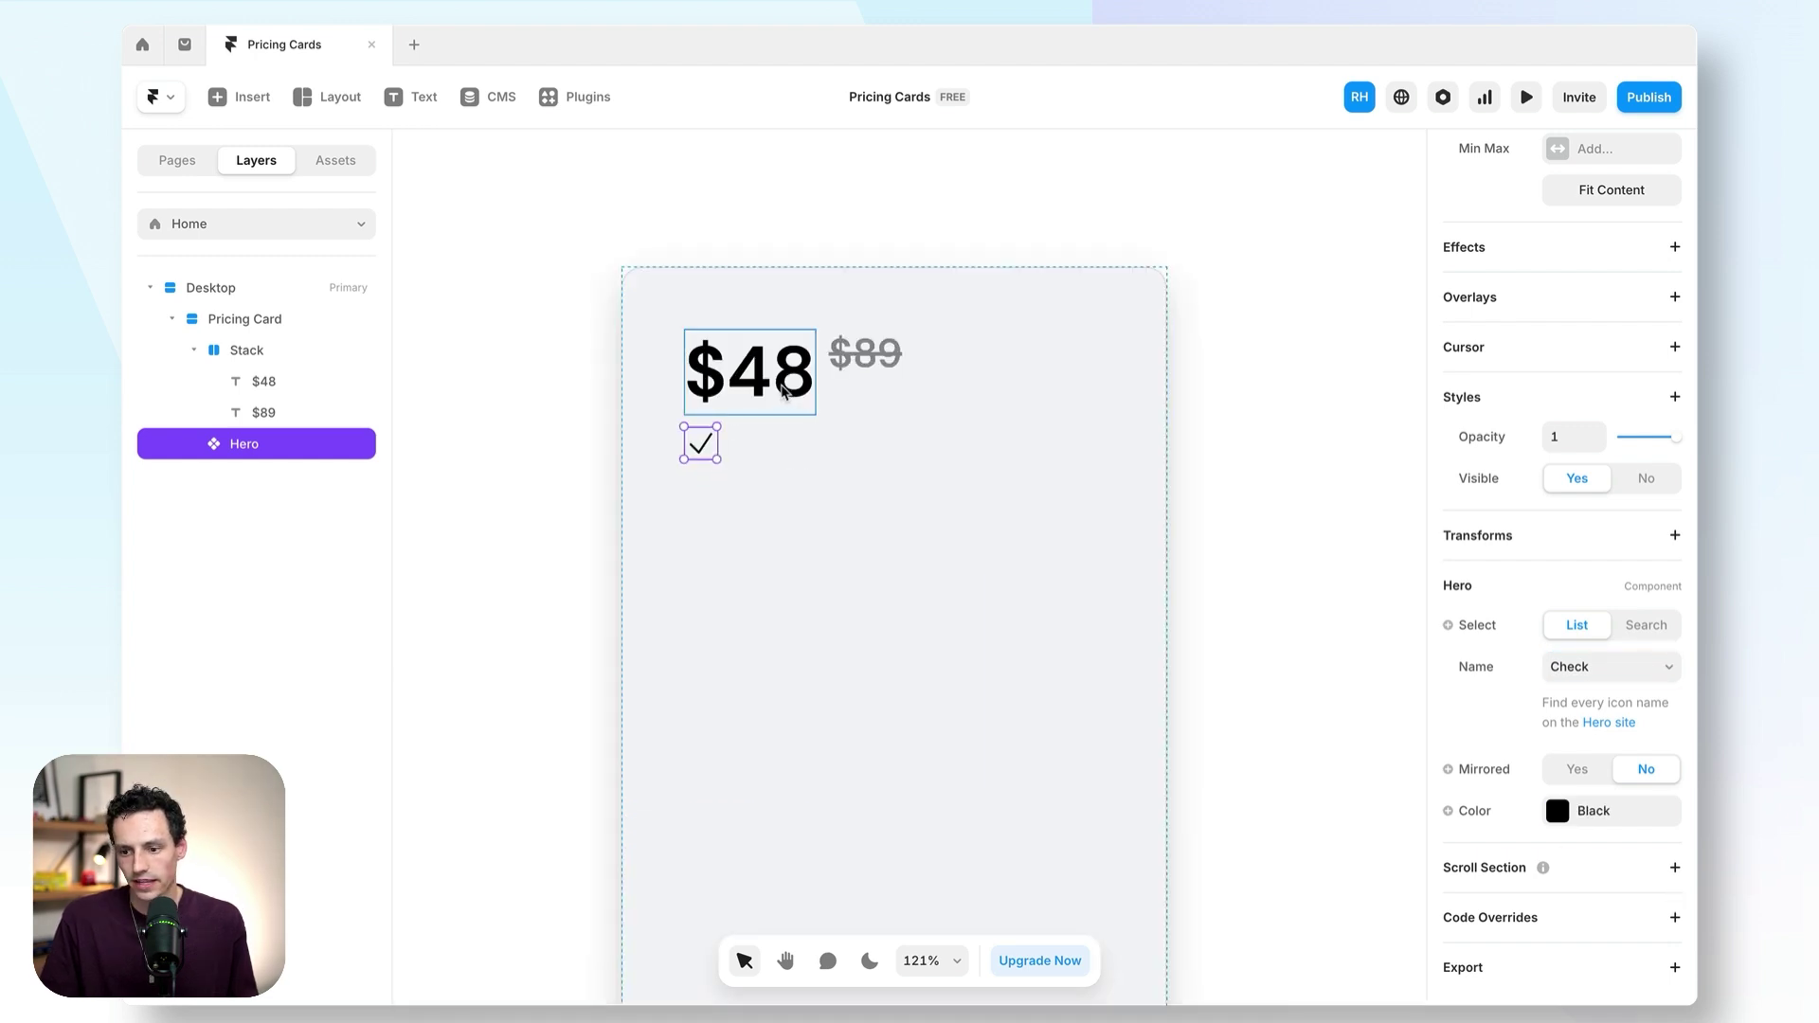
- Add a "Feature list" text layer next to the check icon
key(t)
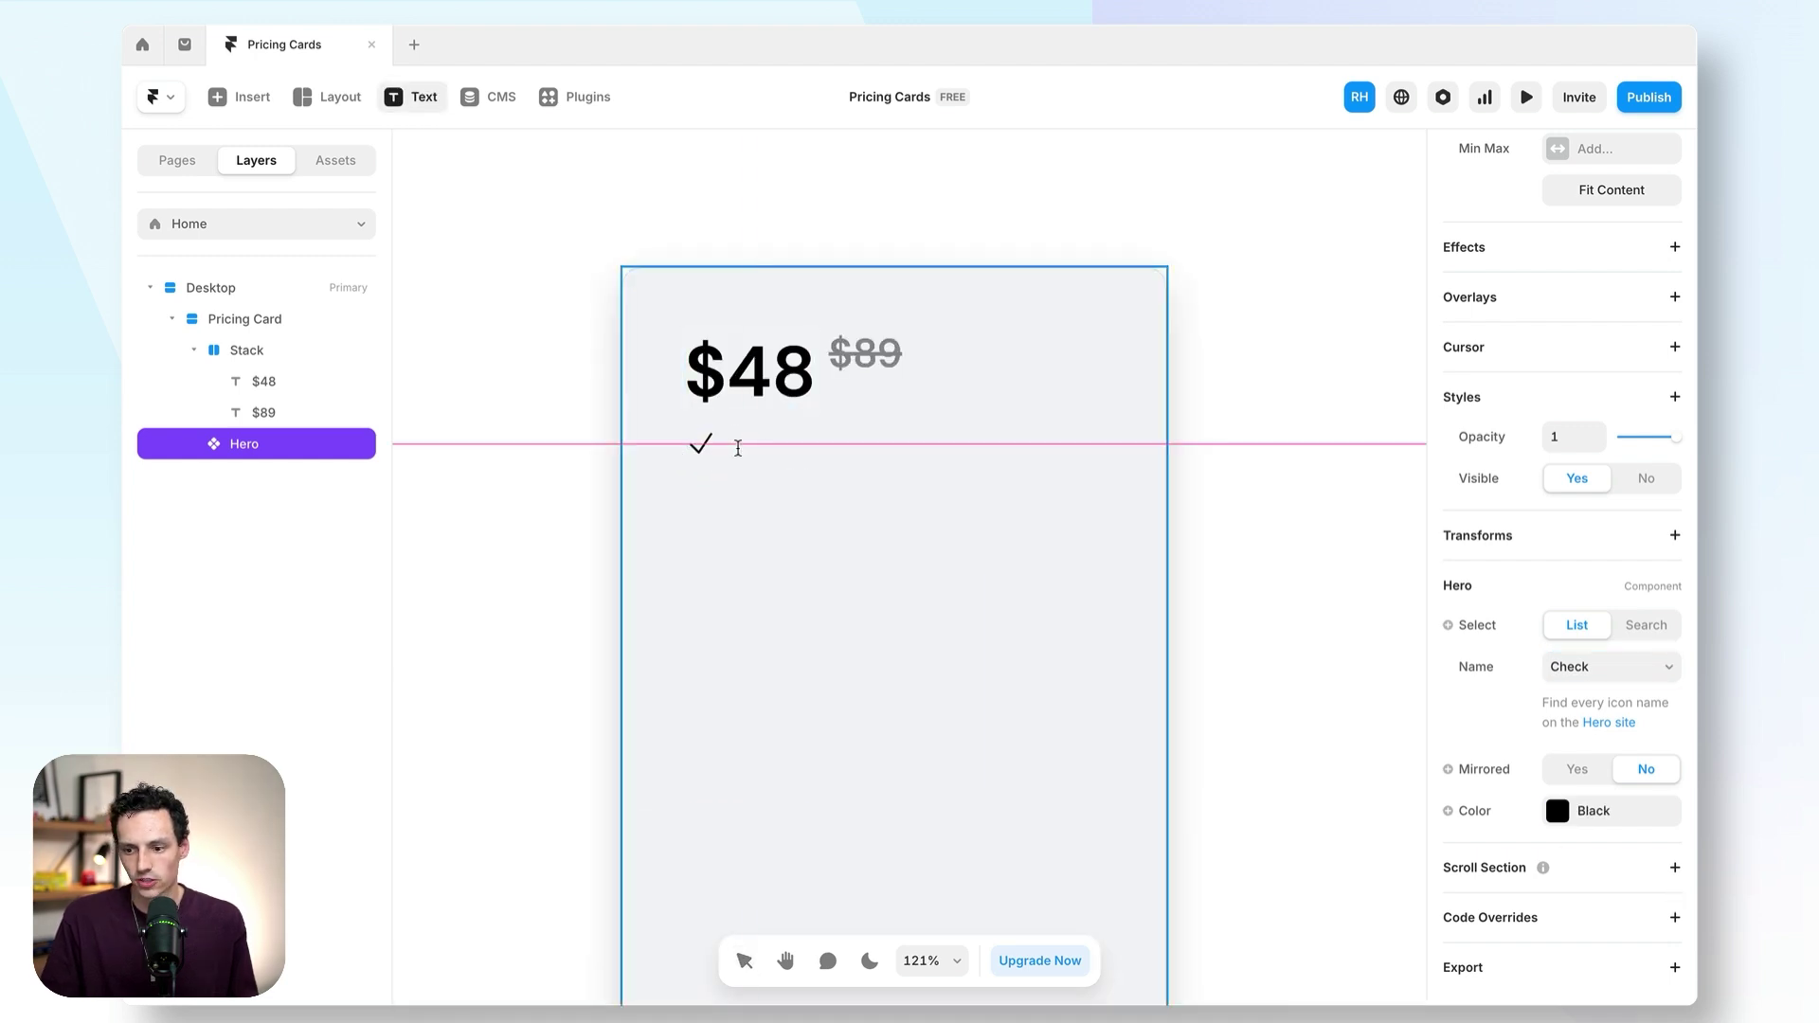
click(798, 439)
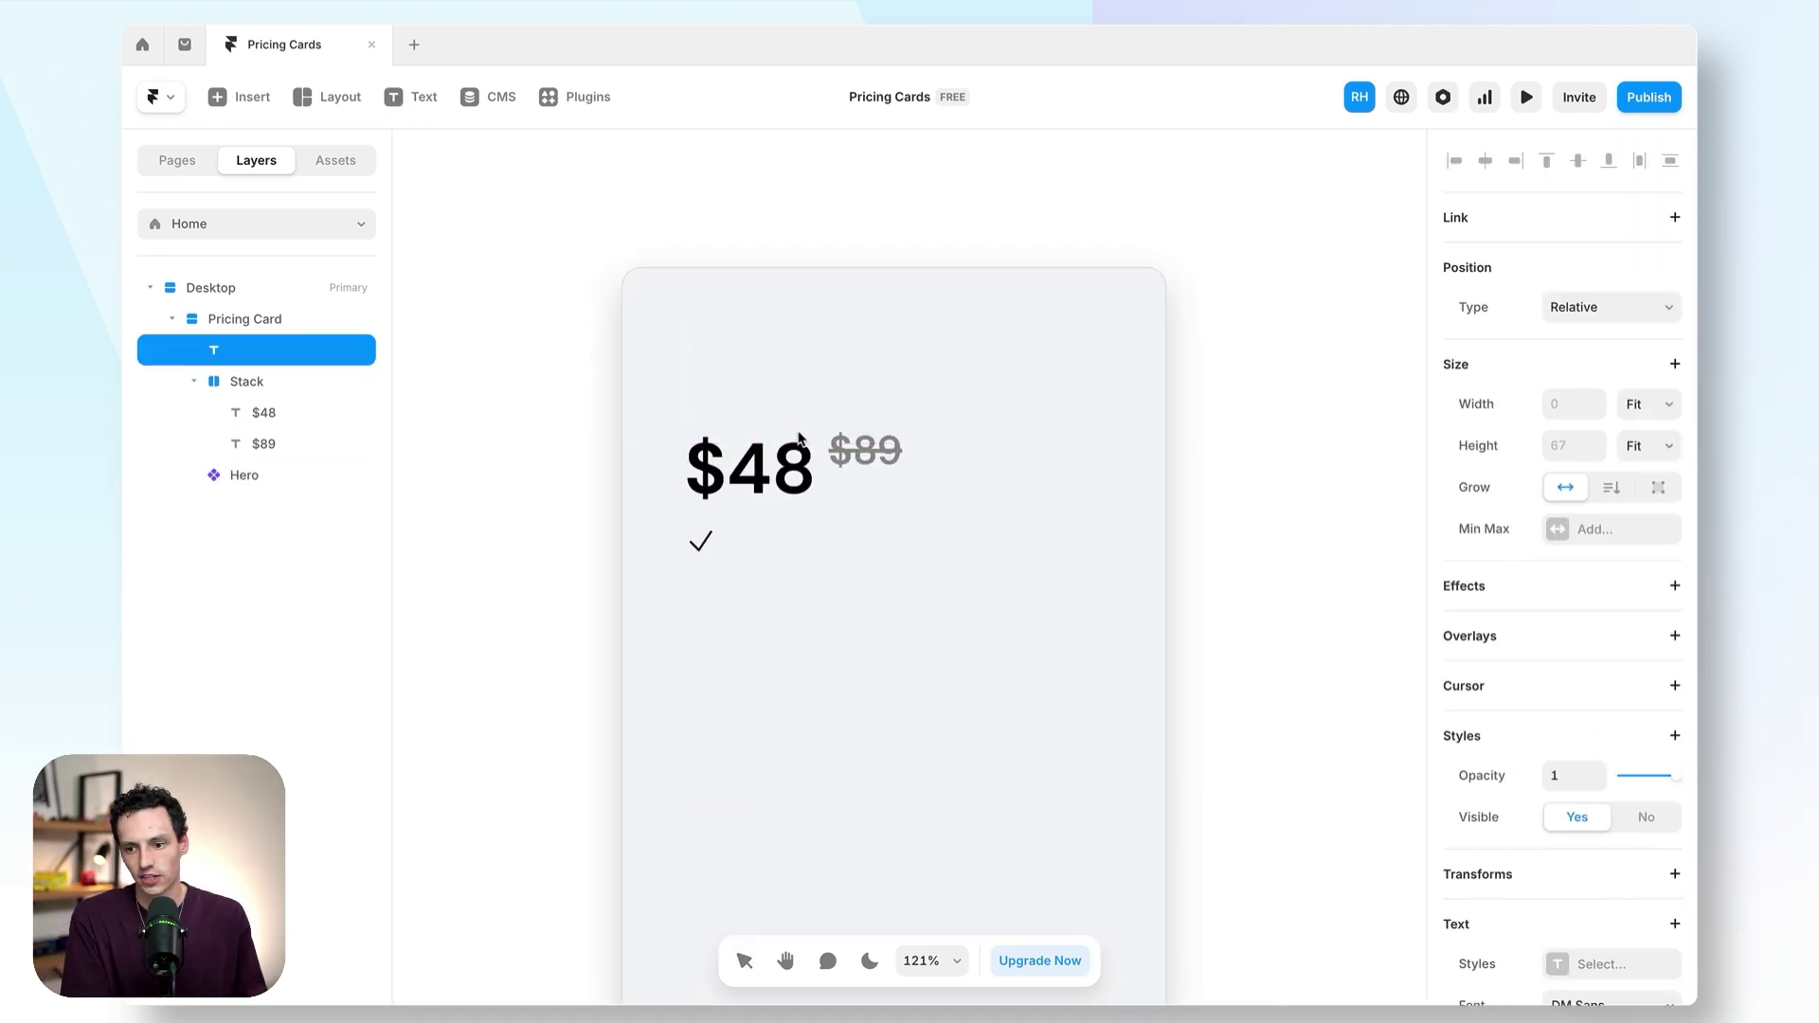
text(Feature list)
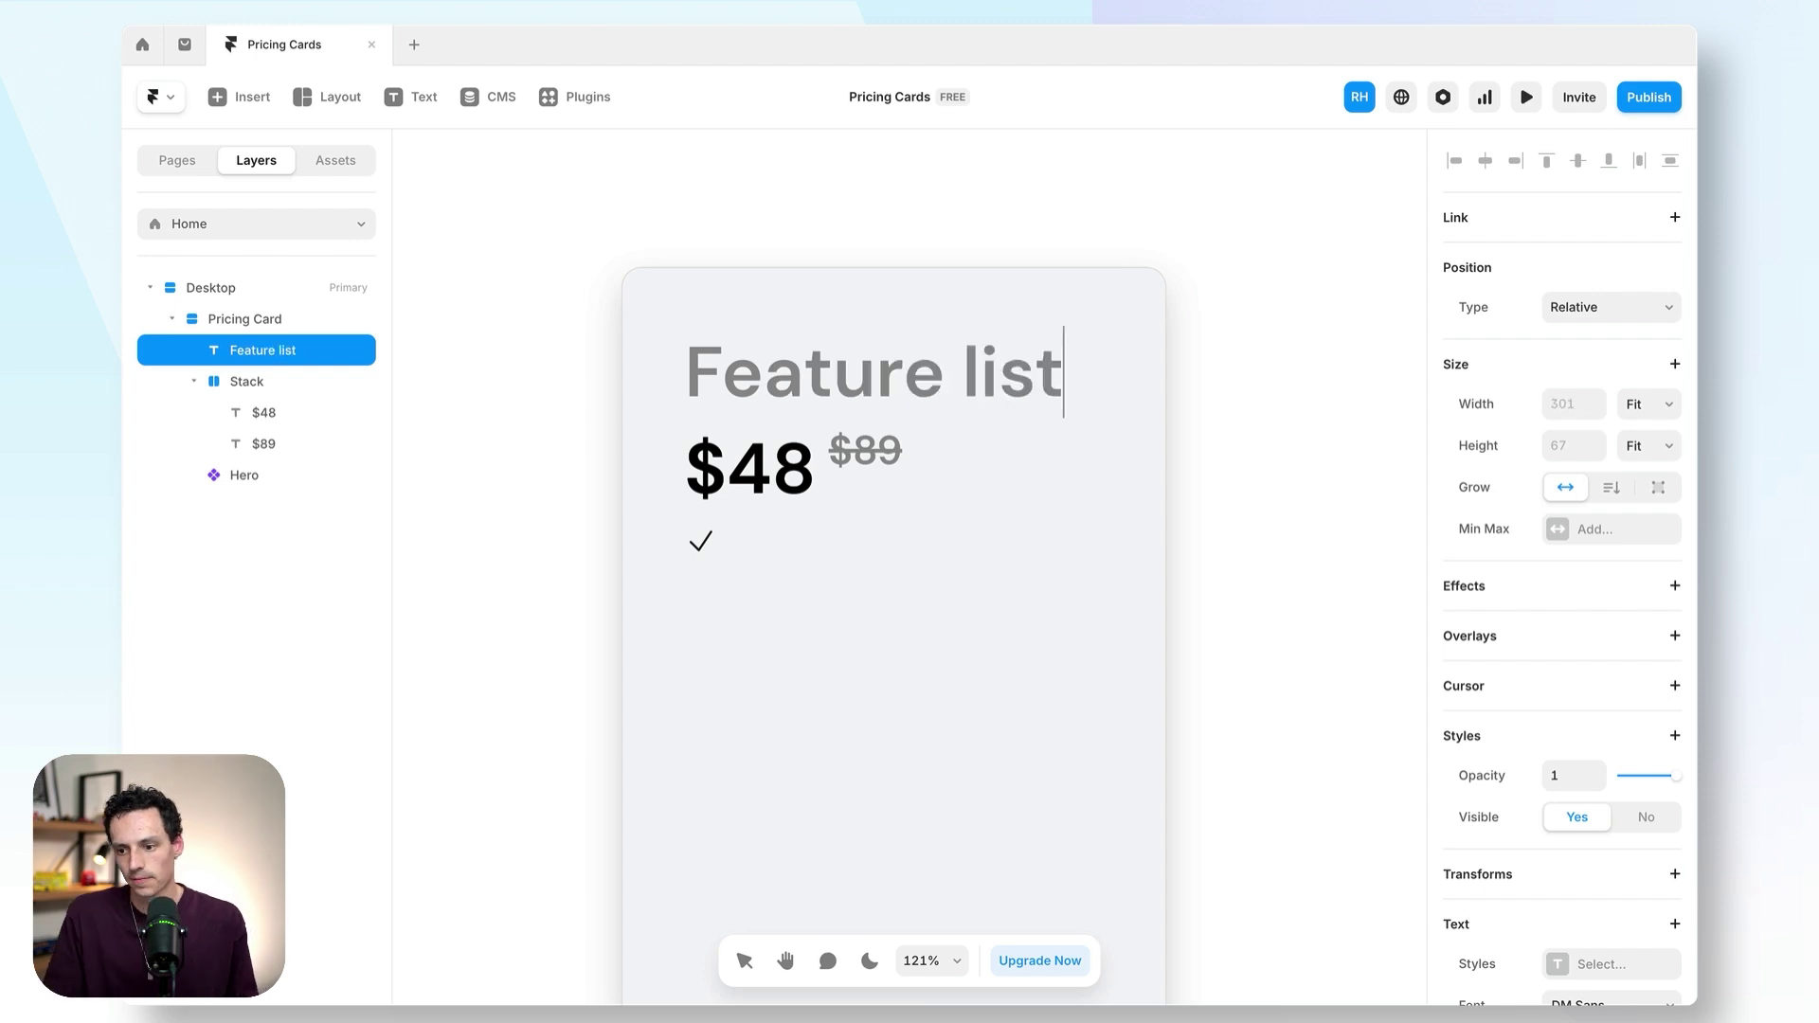
key(Escape)
drag(288, 349, 295, 486)
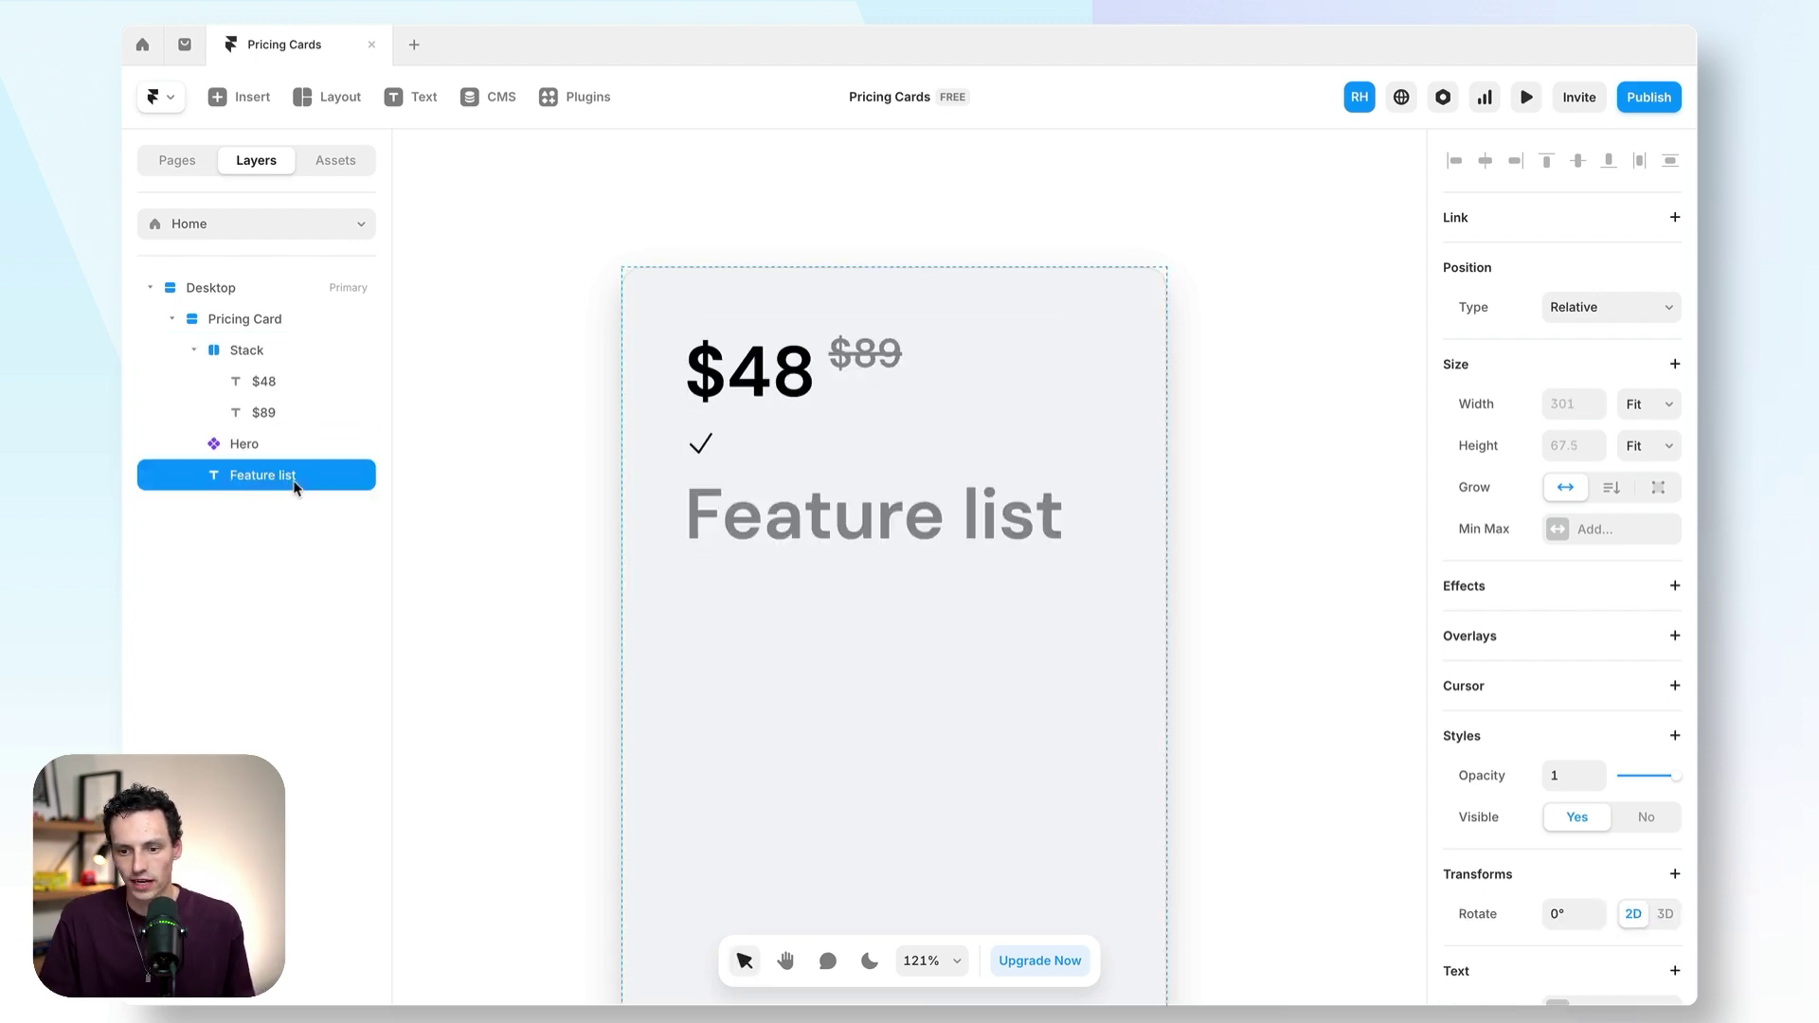
- Wrap the check icon and Feature list in a horizontal, start-distributed stack
shift+click(288, 451)
right_click(308, 446)
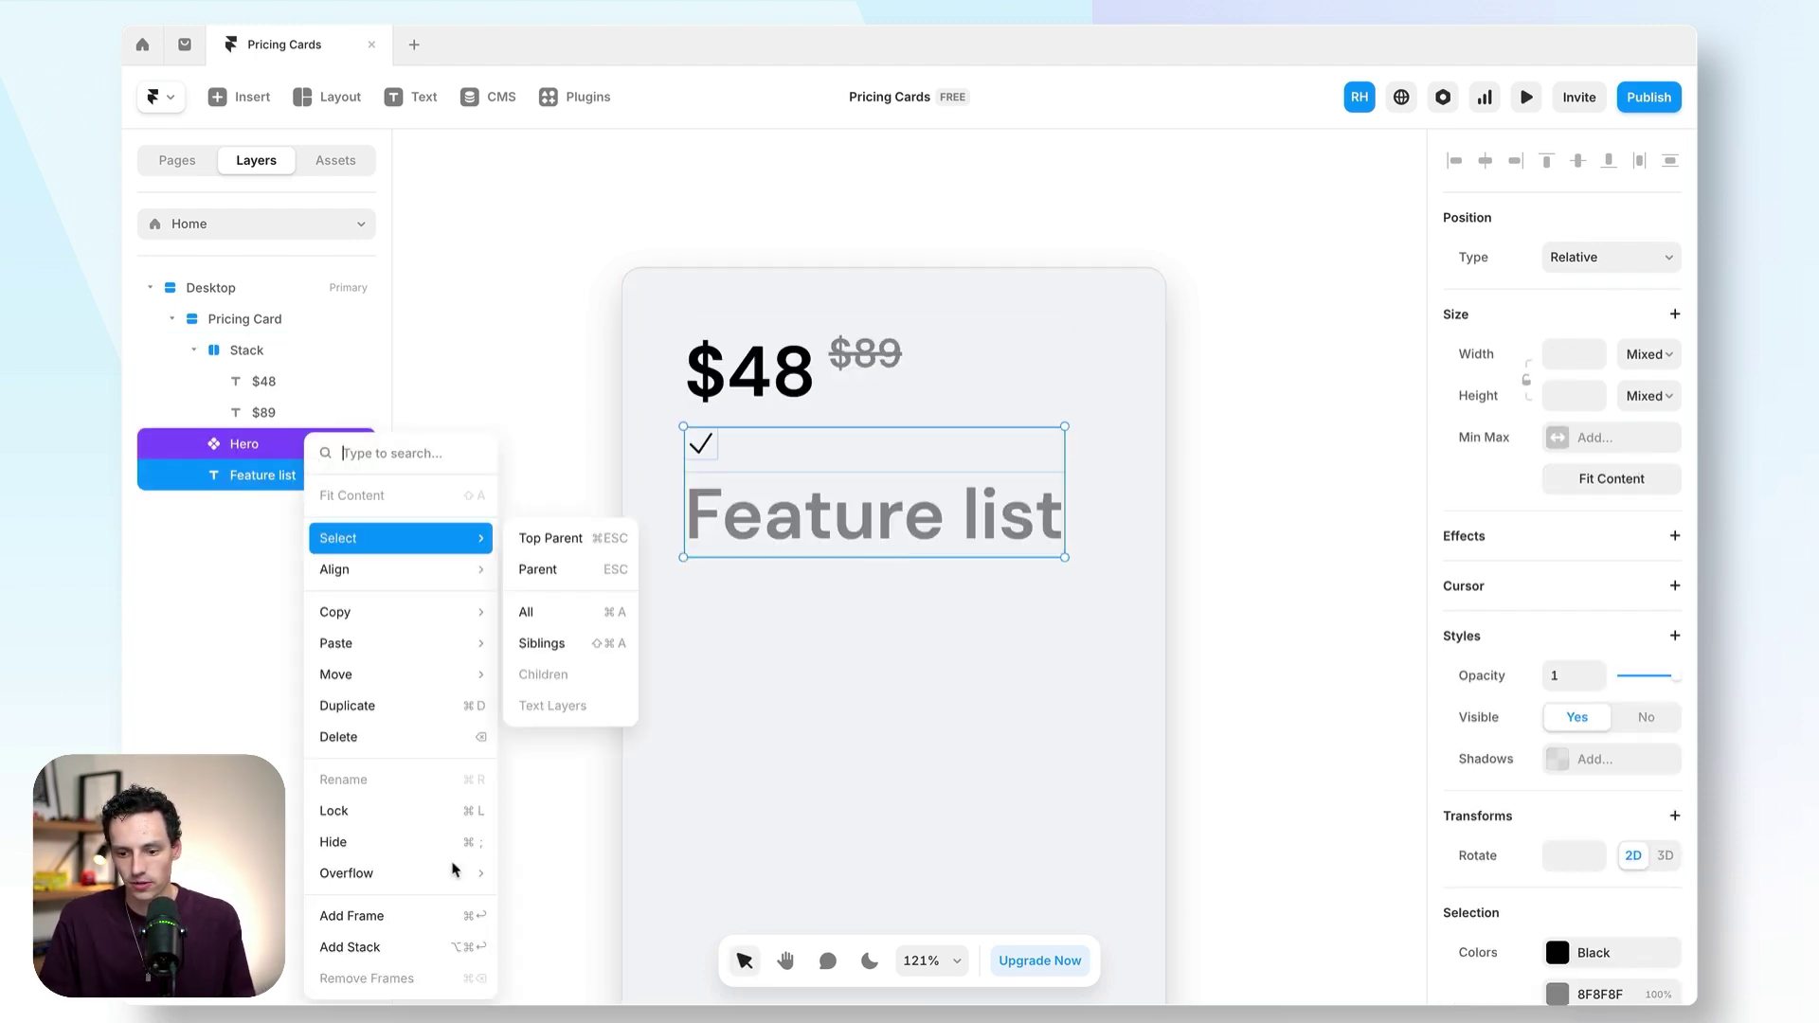
click(449, 949)
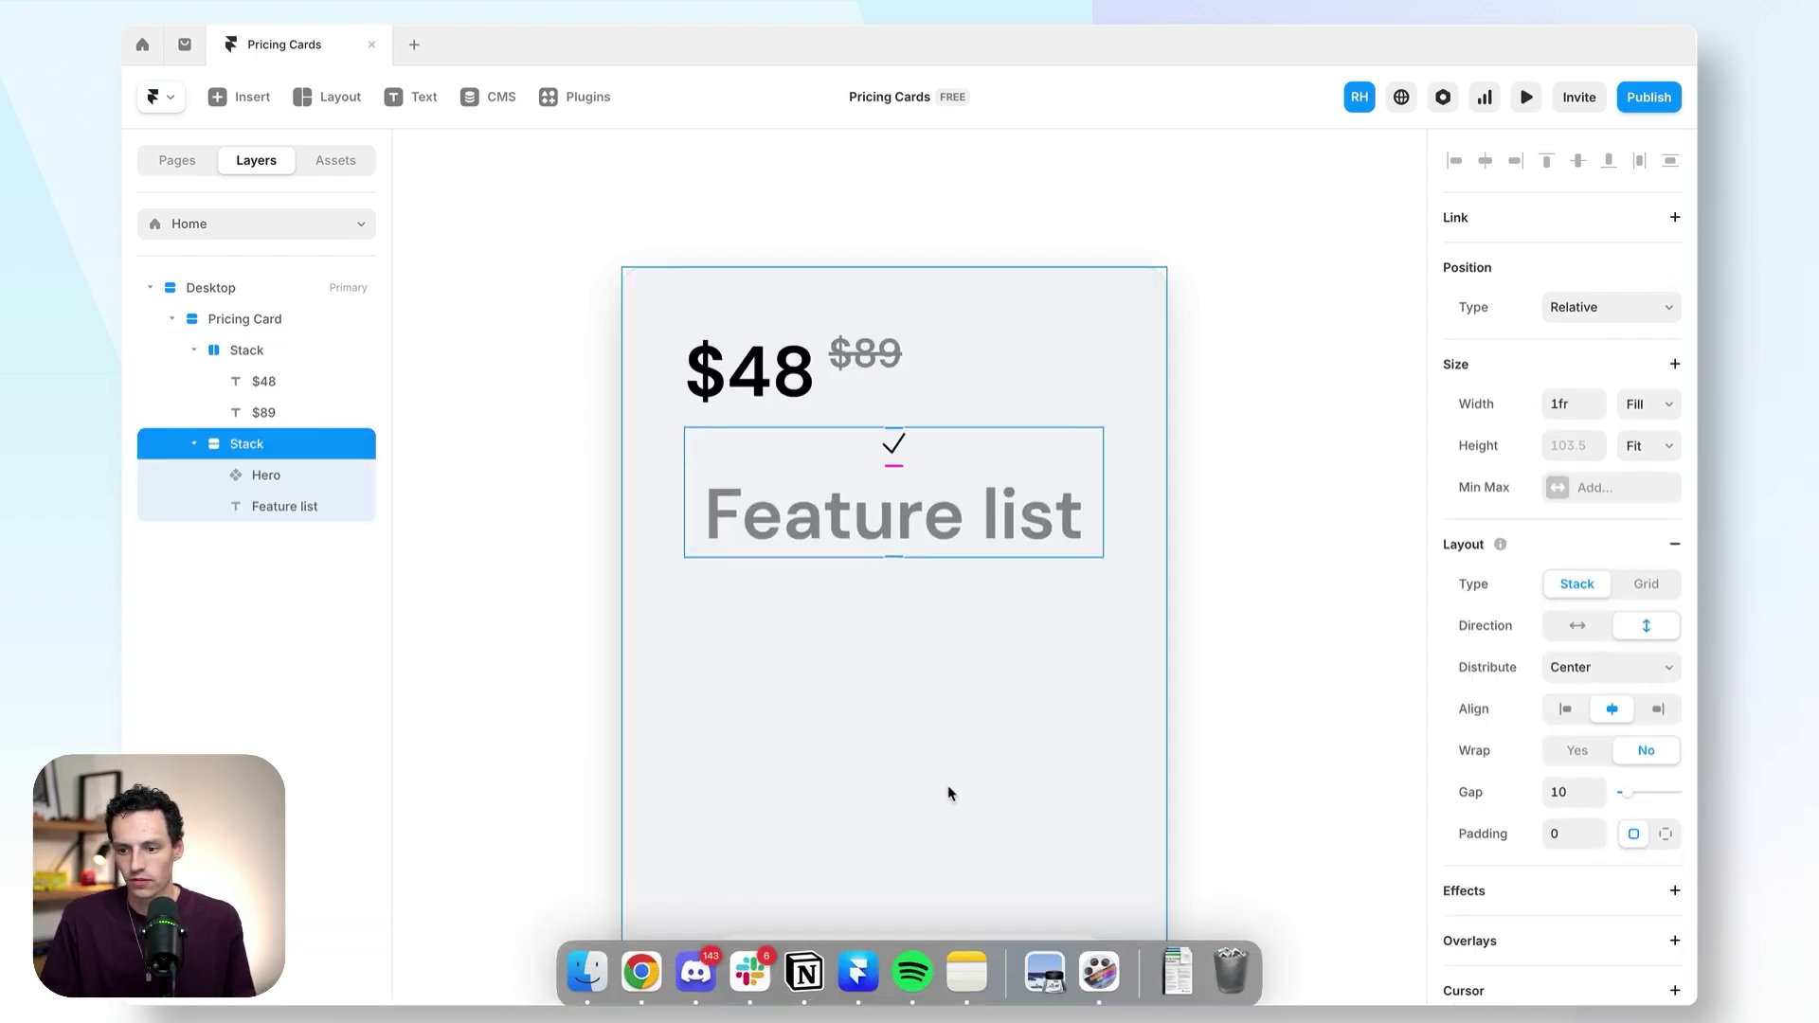
click(1577, 626)
click(924, 474)
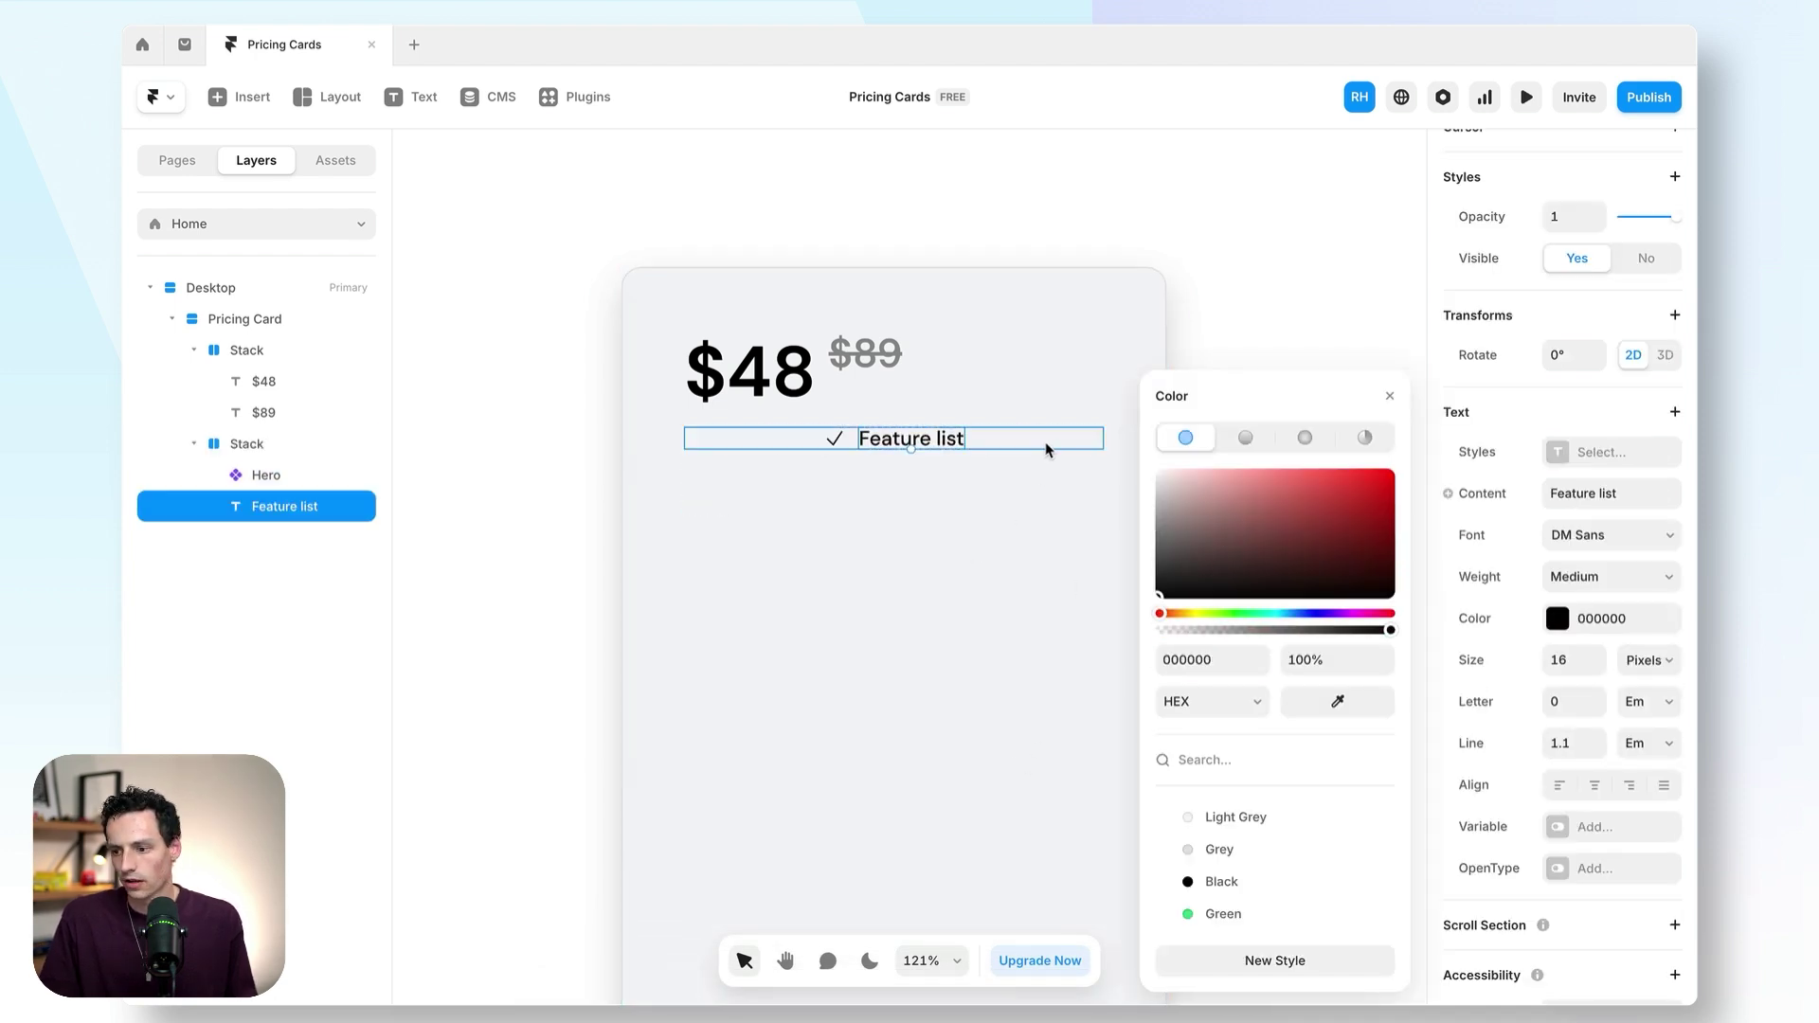
click(1048, 447)
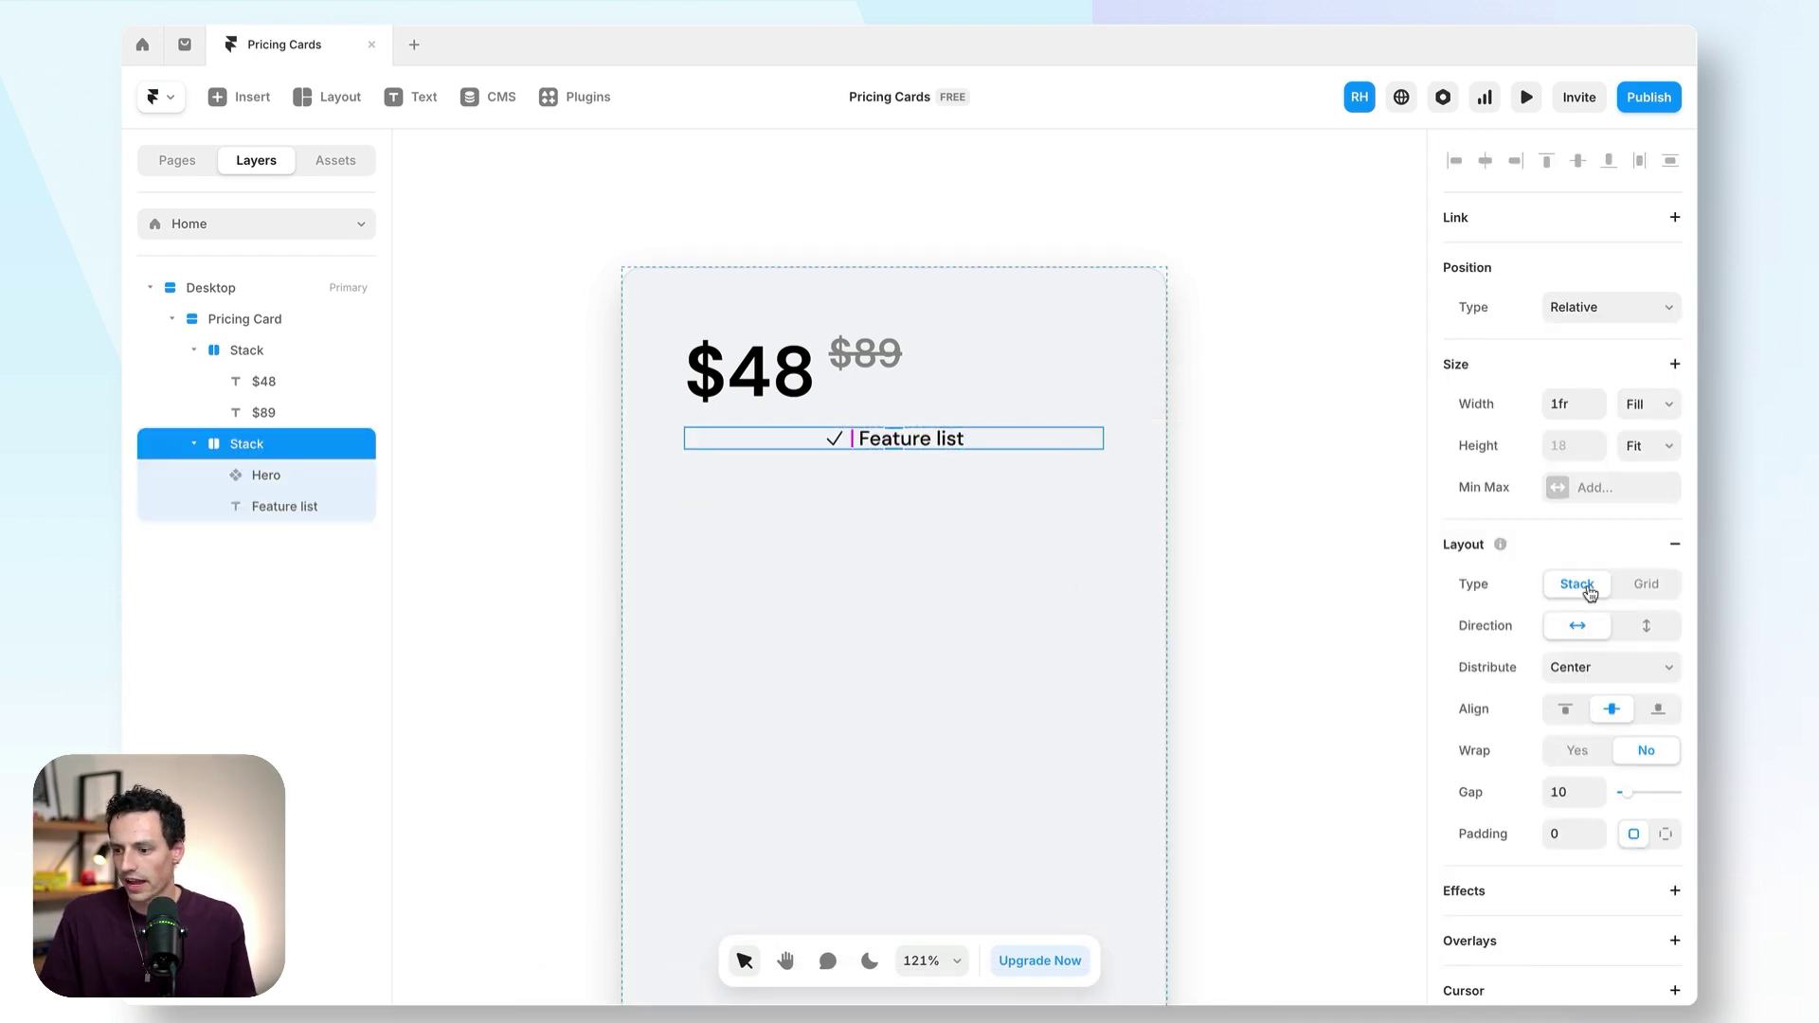
click(1611, 668)
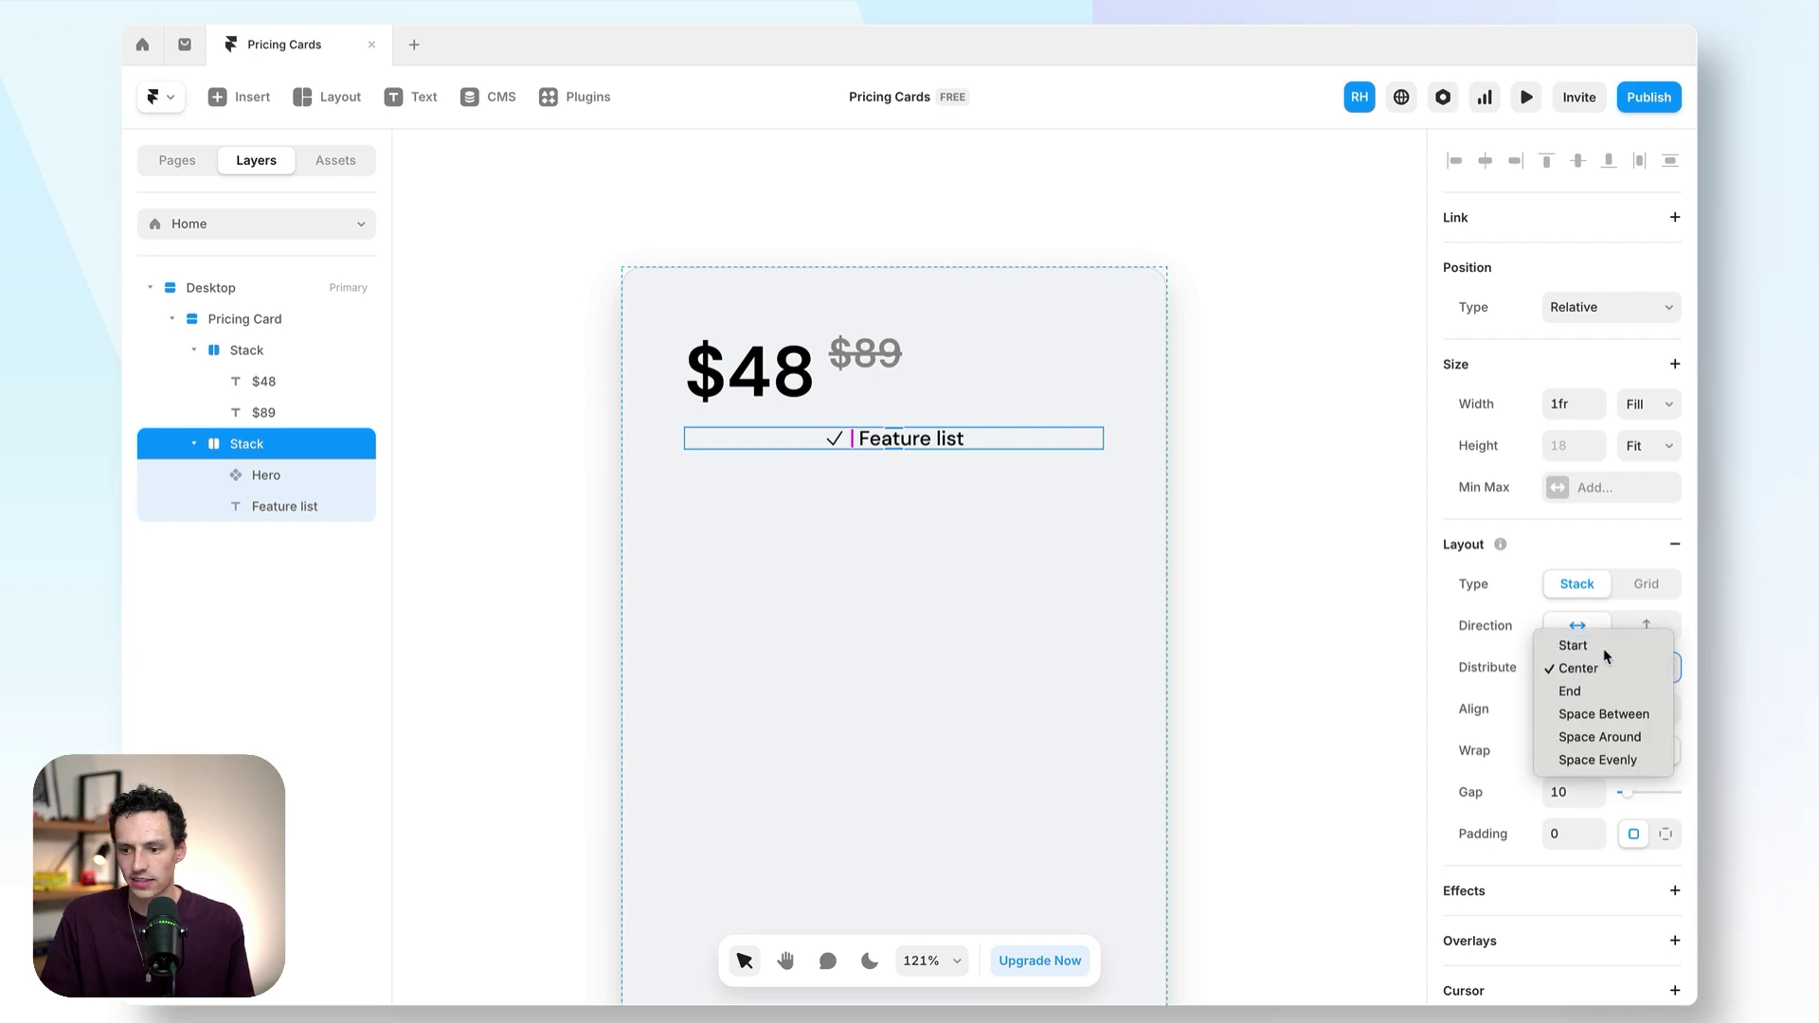
click(1572, 646)
- Make the row's width fit its content at 111.5
click(1572, 404)
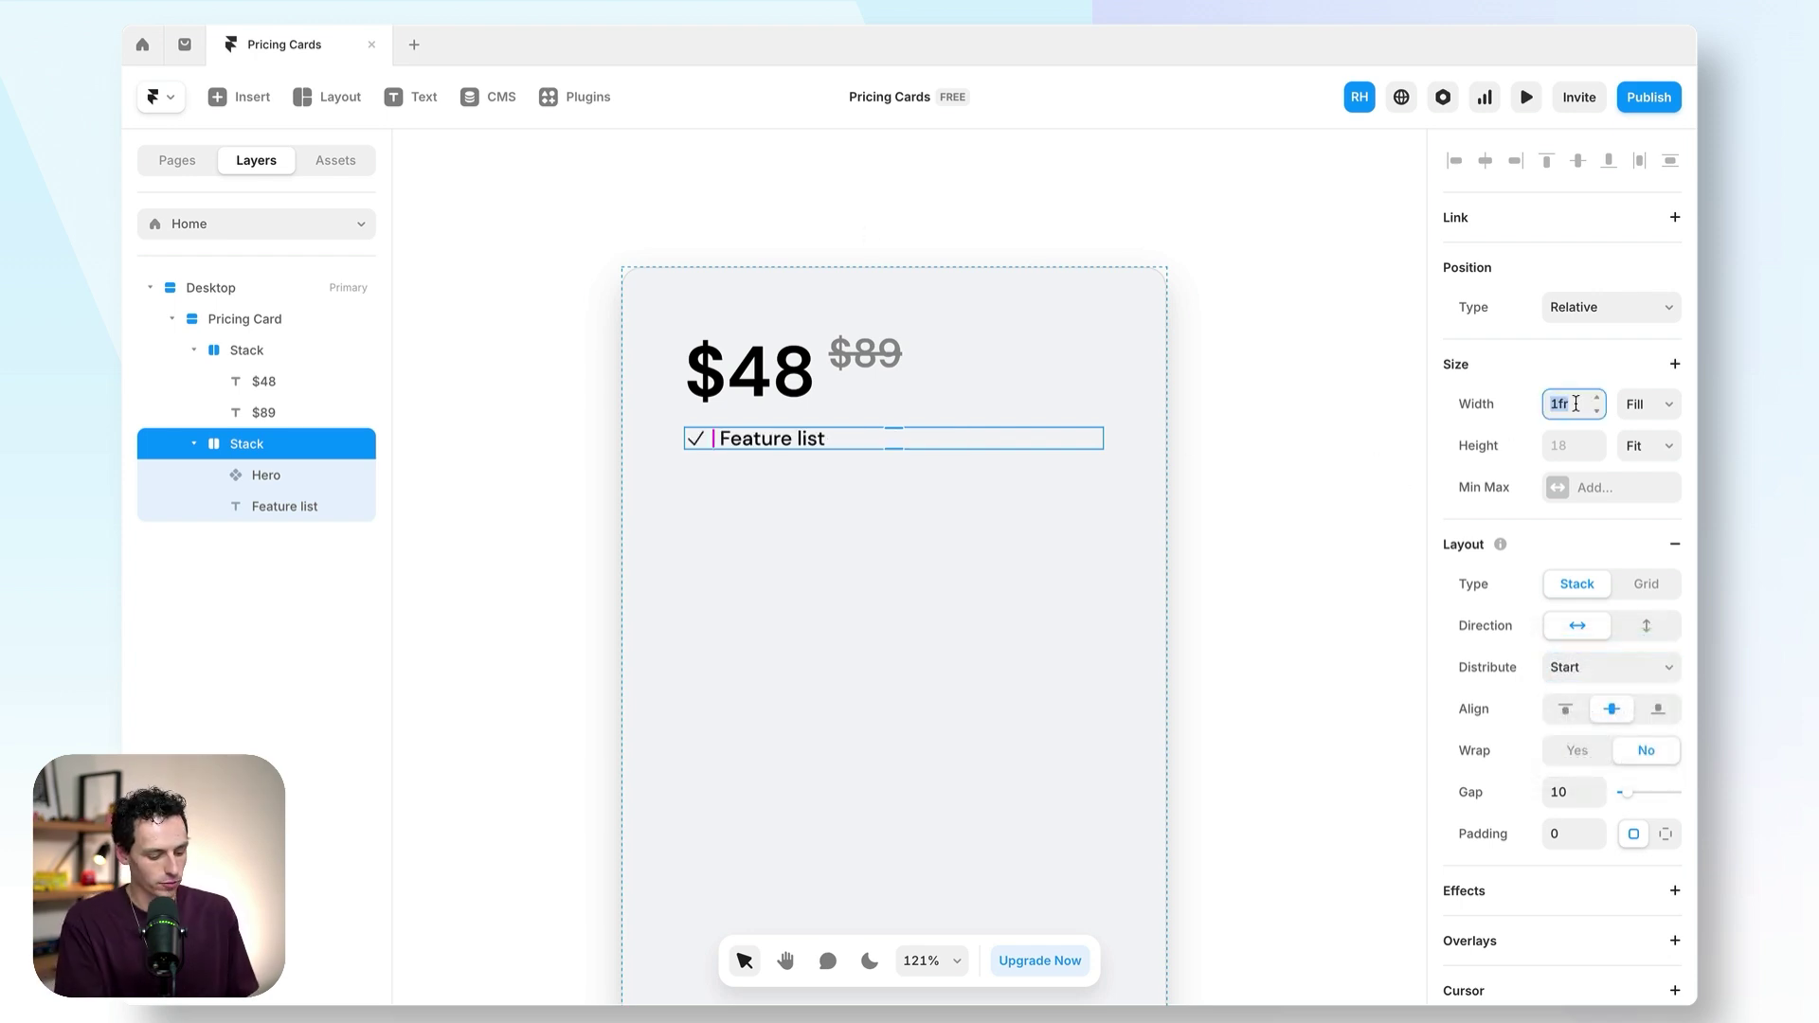
key(Return)
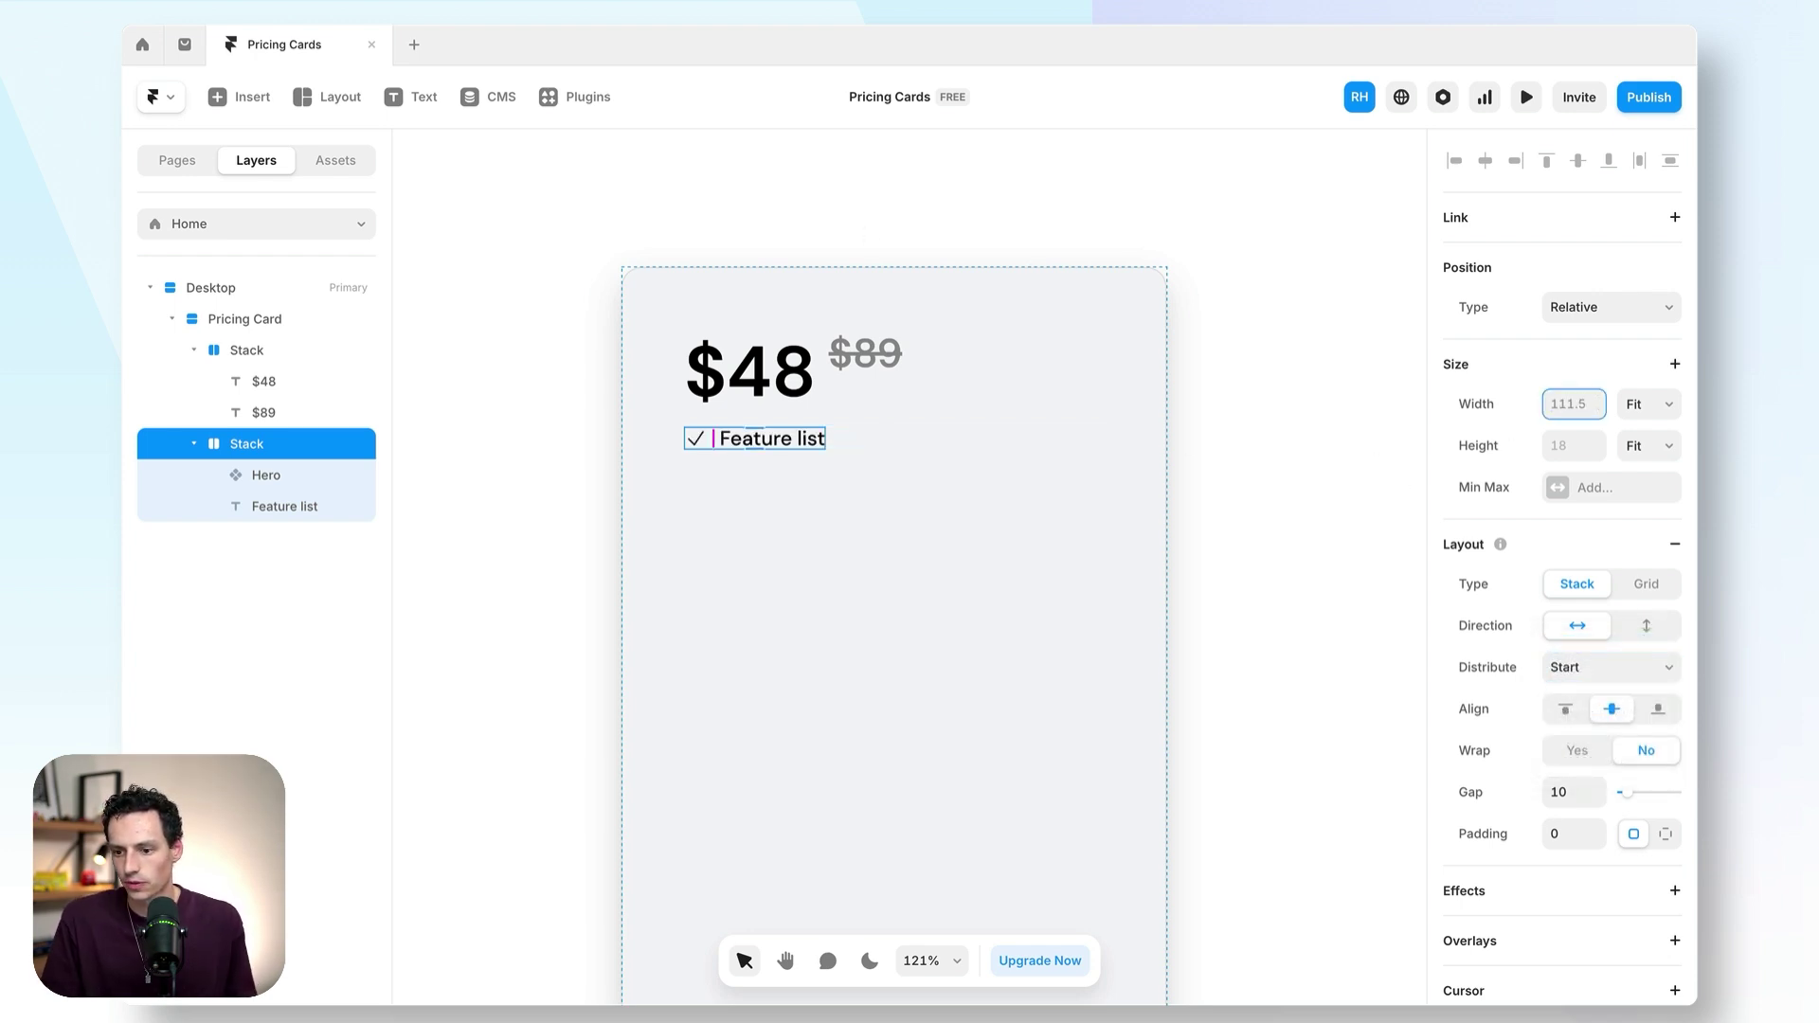
click(1255, 447)
click(718, 447)
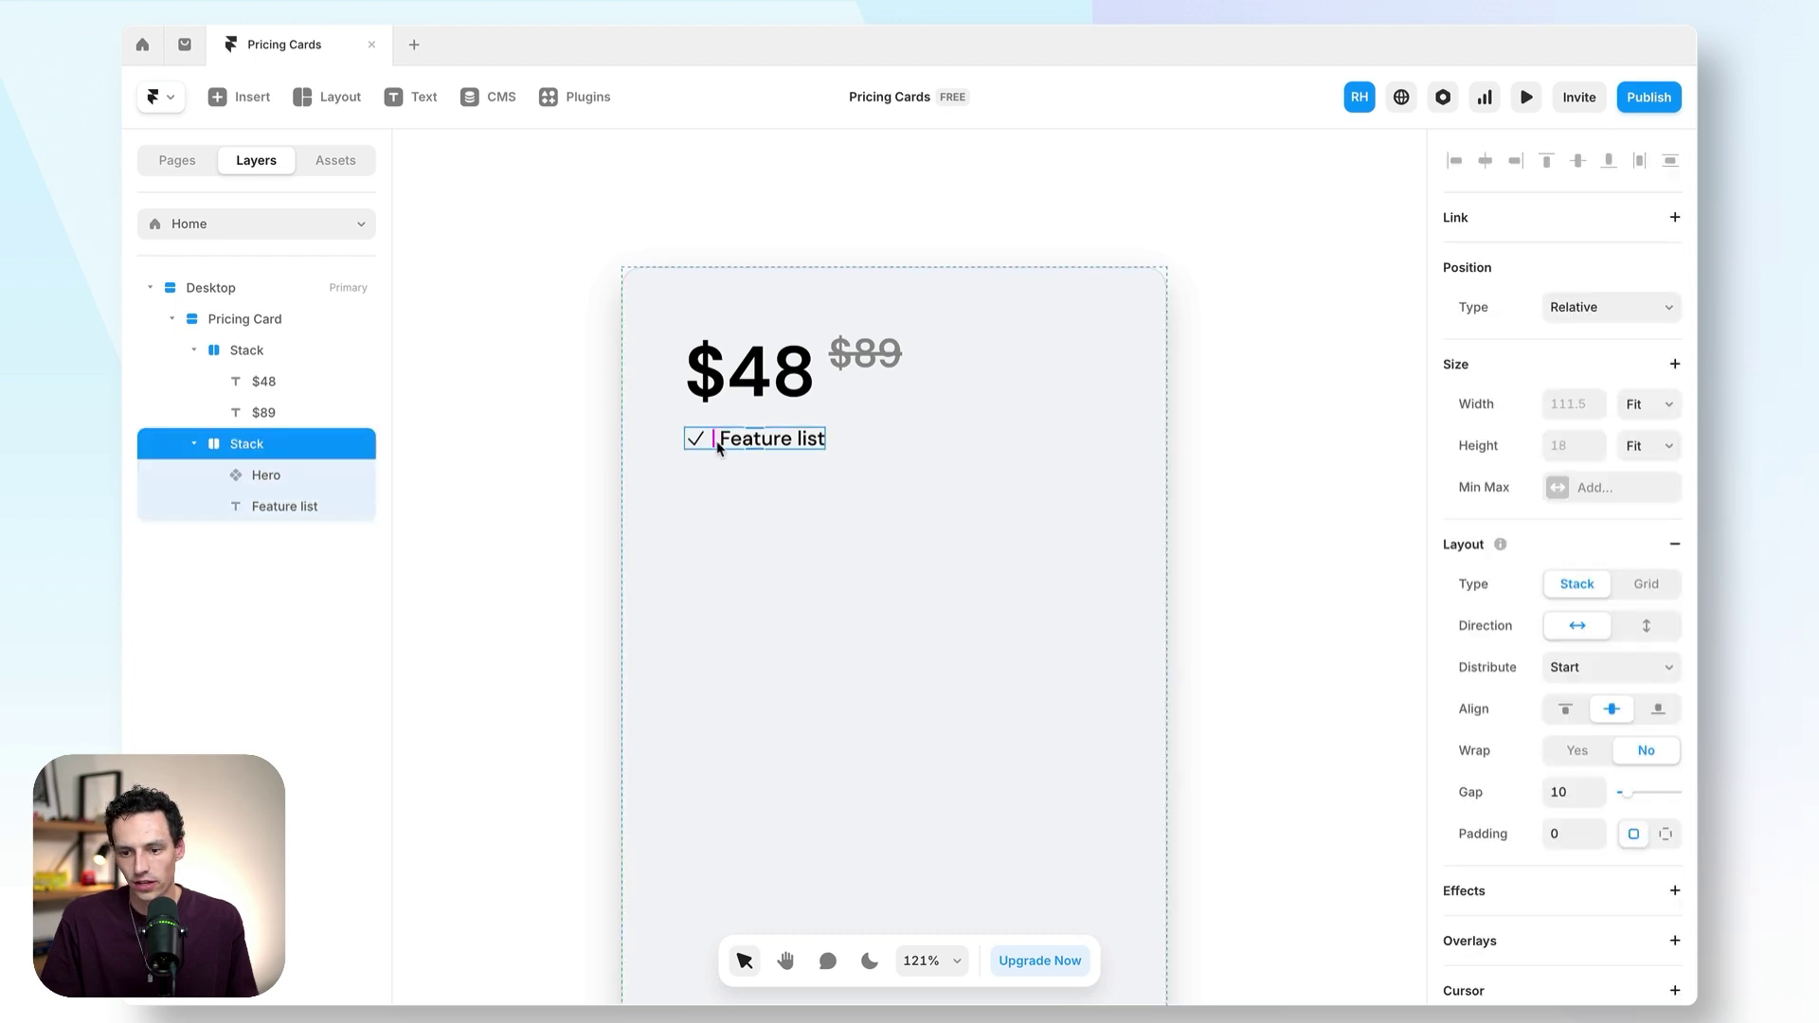
double_click(258, 443)
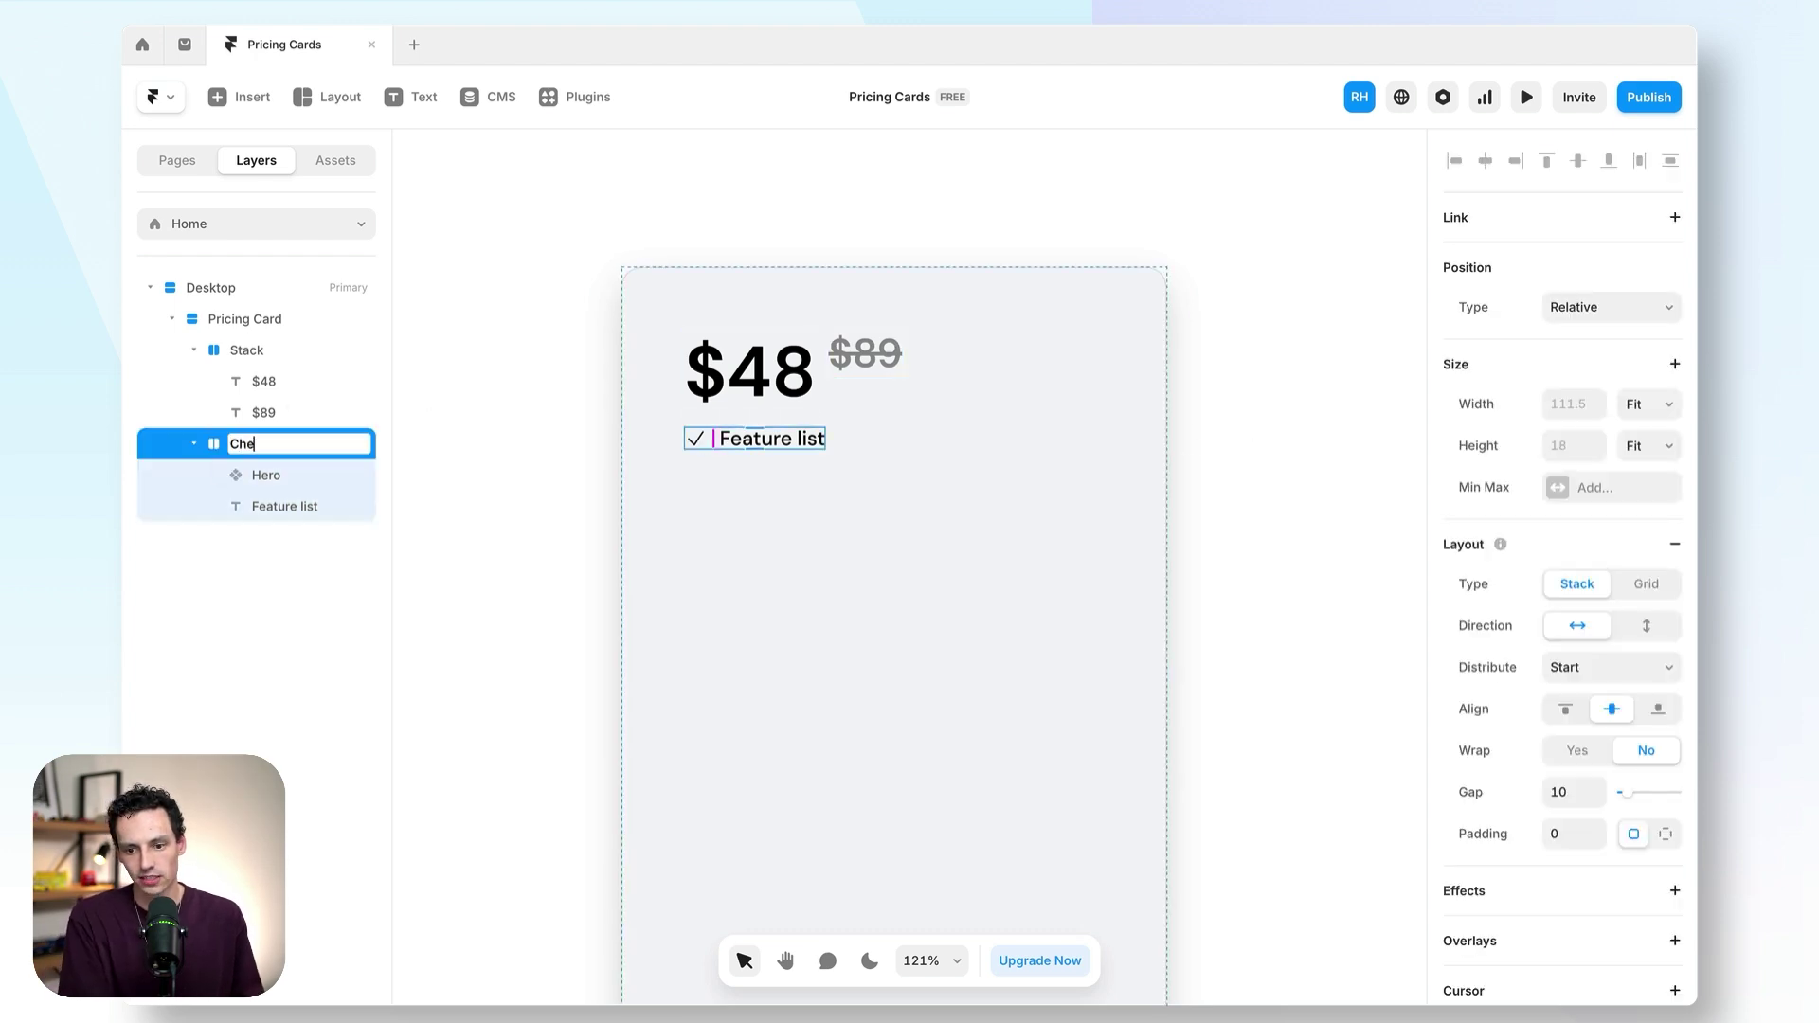
- Name the row Check Item and wrap it in a fit-width Check Item Holder stack
key(Return)
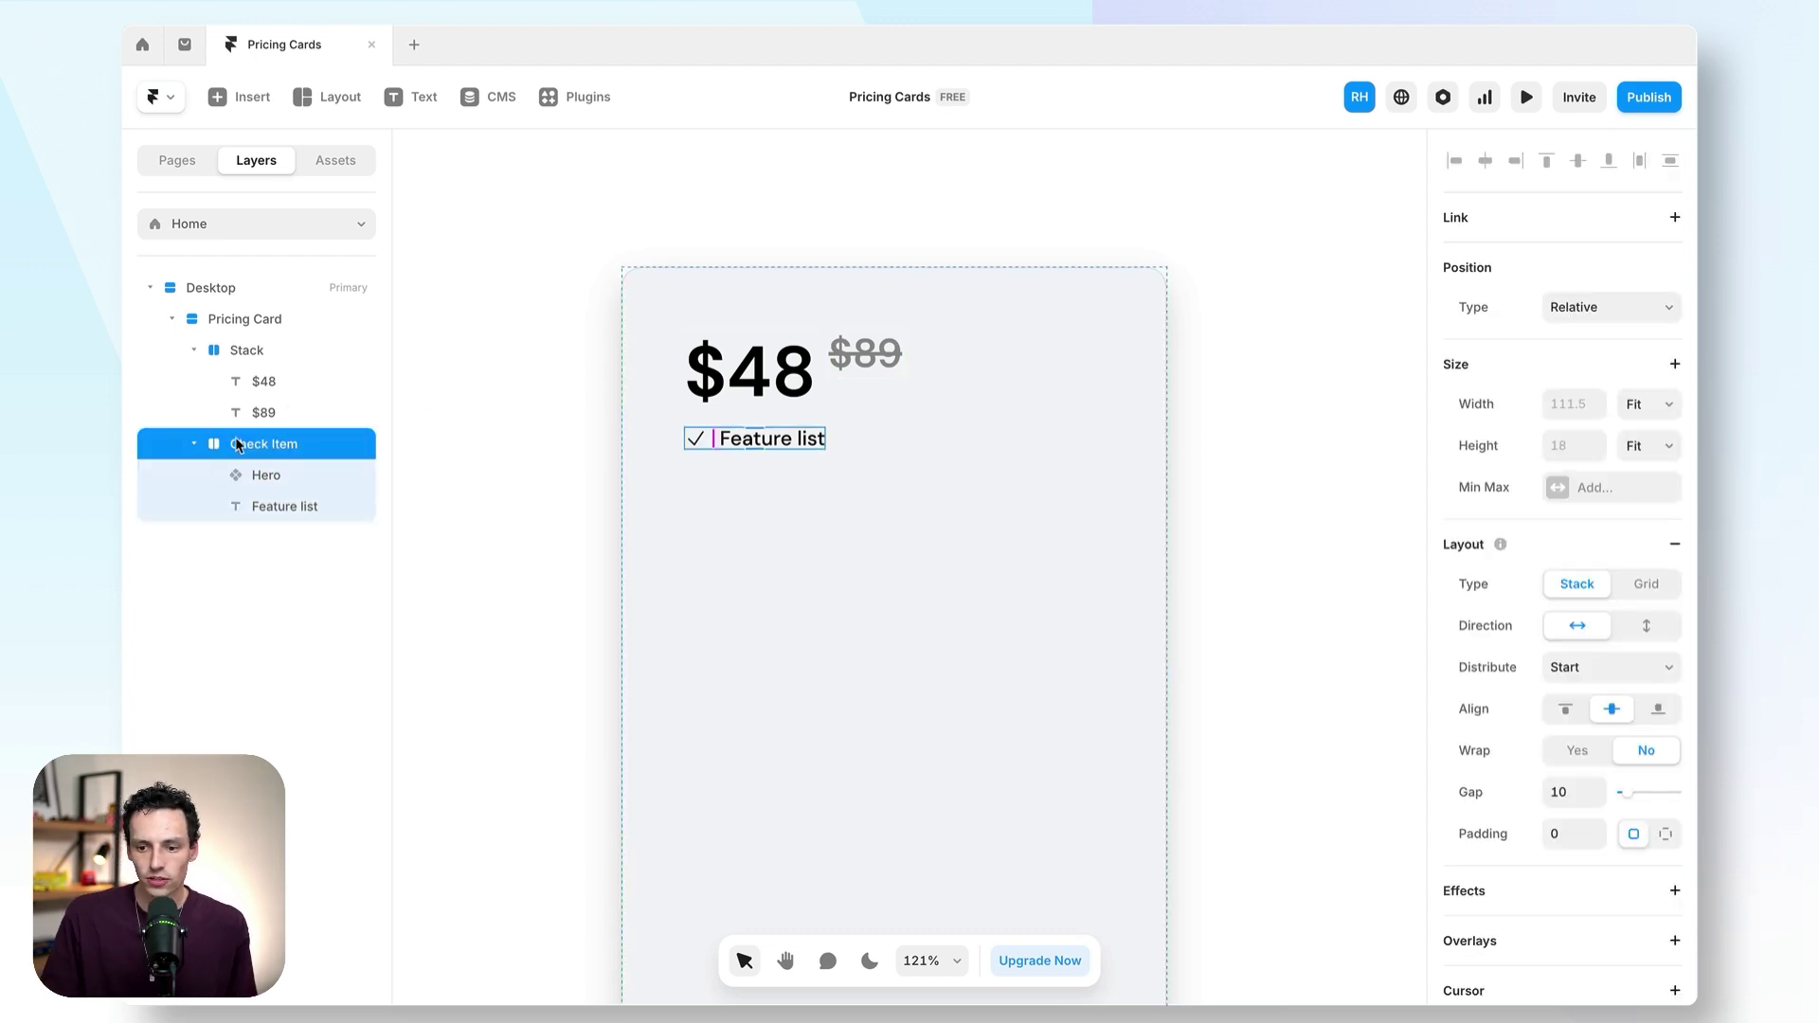
right_click(311, 447)
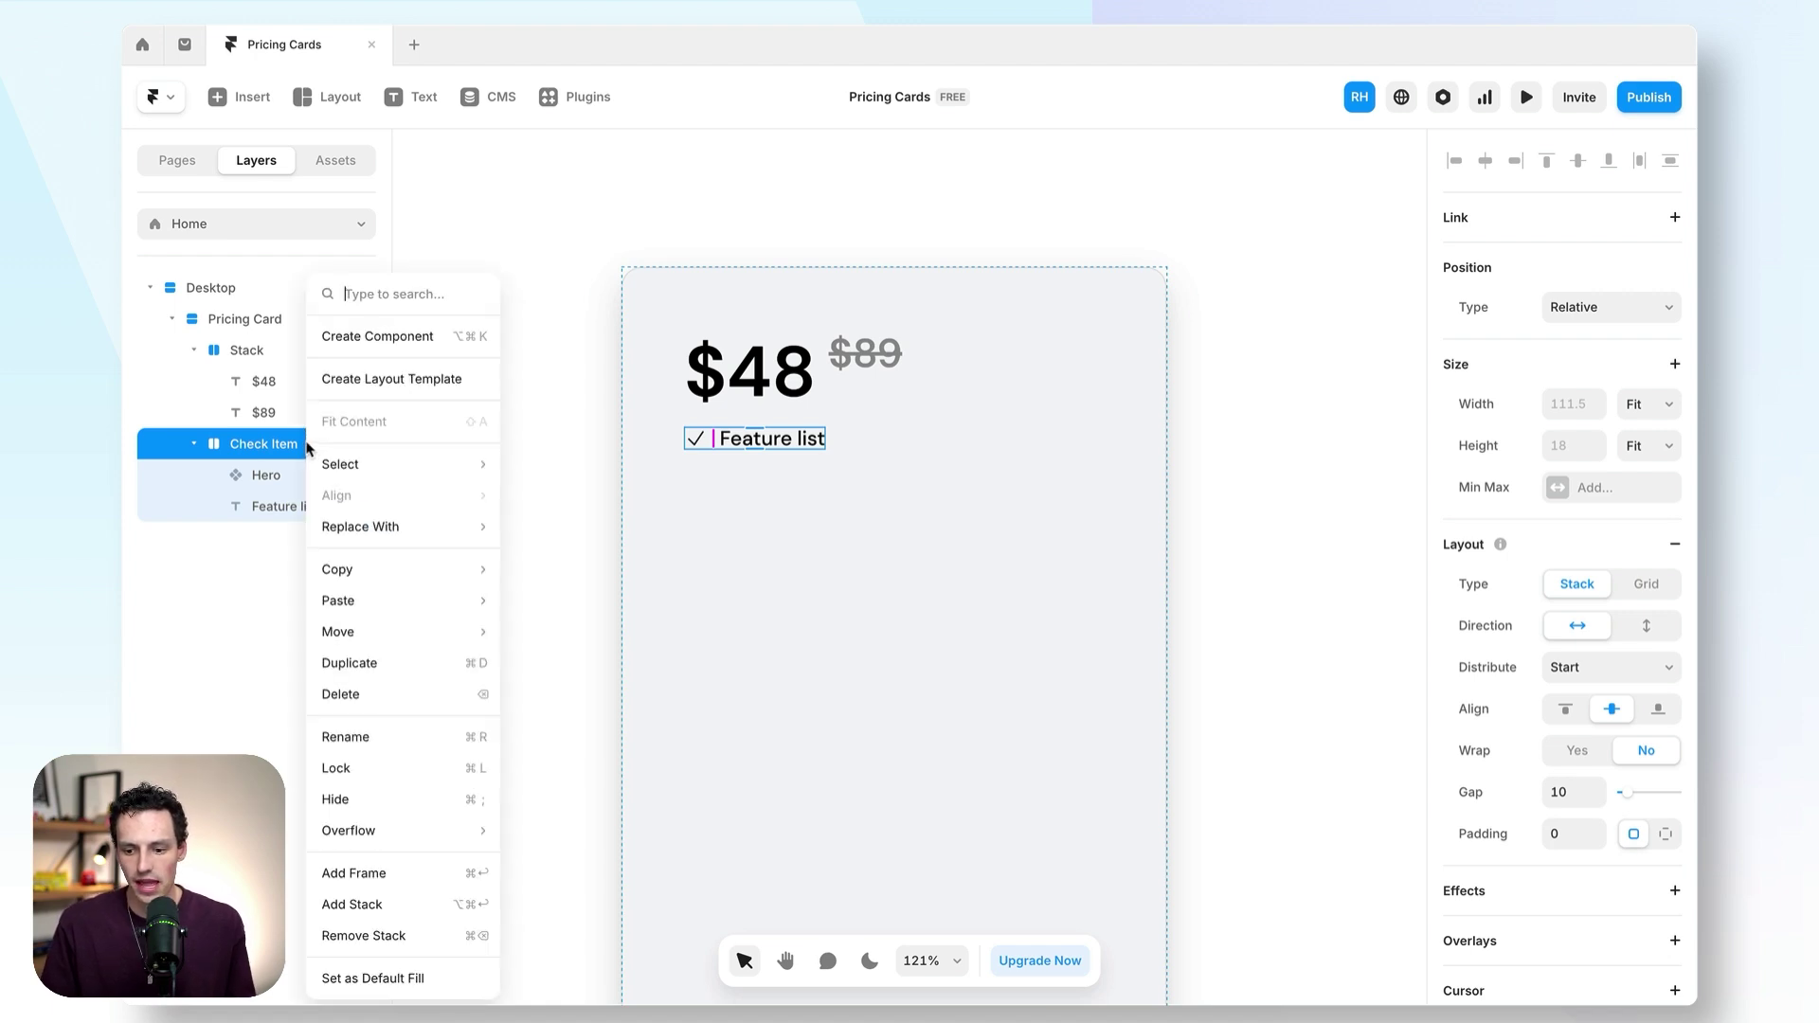
click(394, 905)
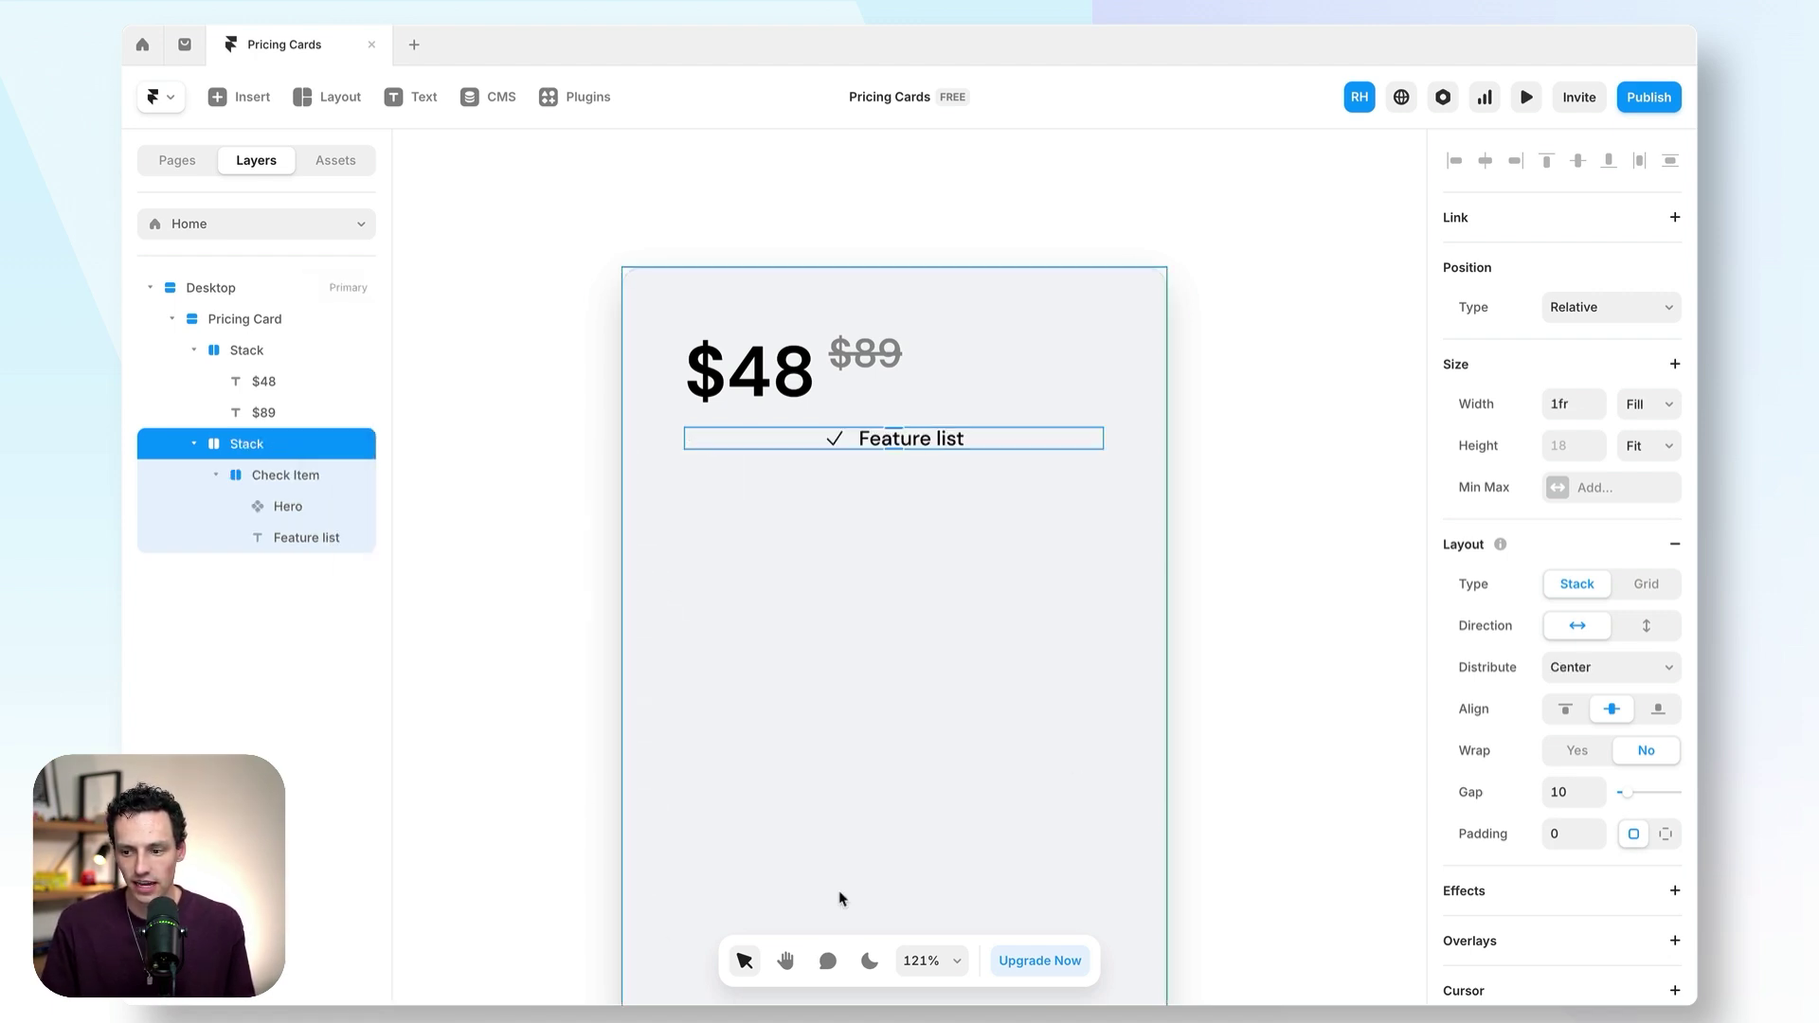
click(296, 475)
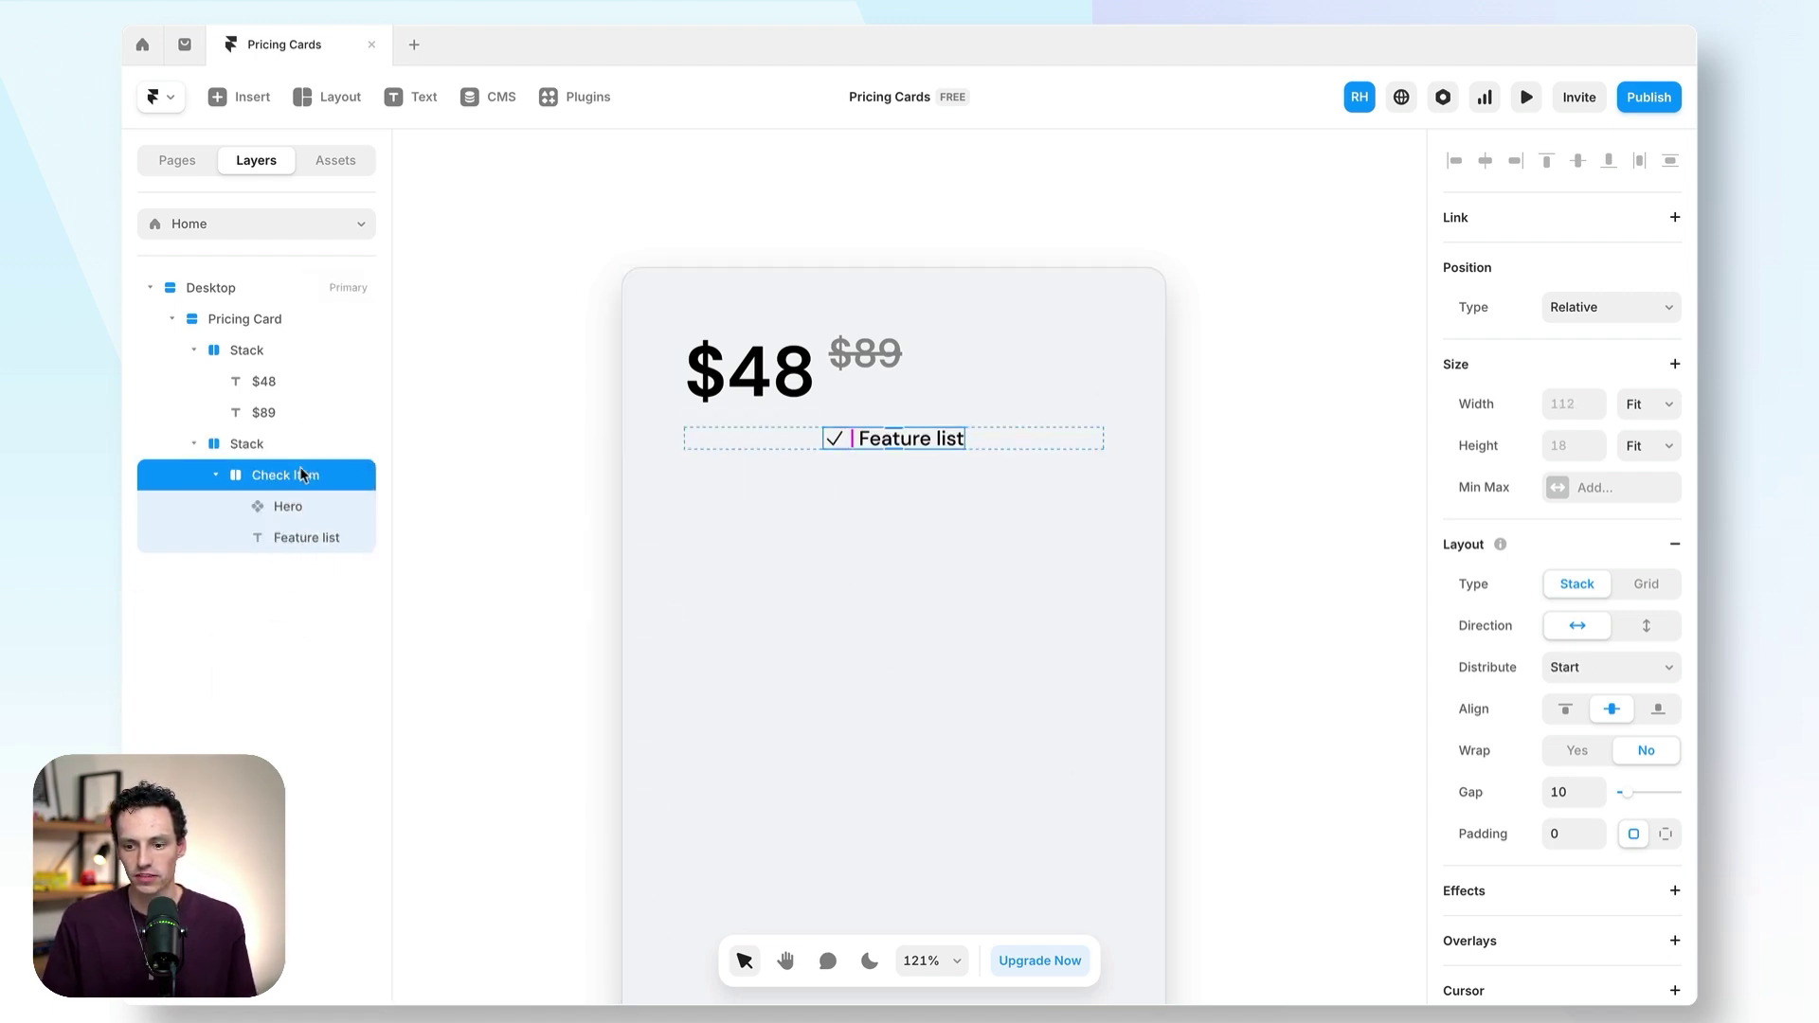
click(263, 444)
double_click(260, 443)
text(Che)
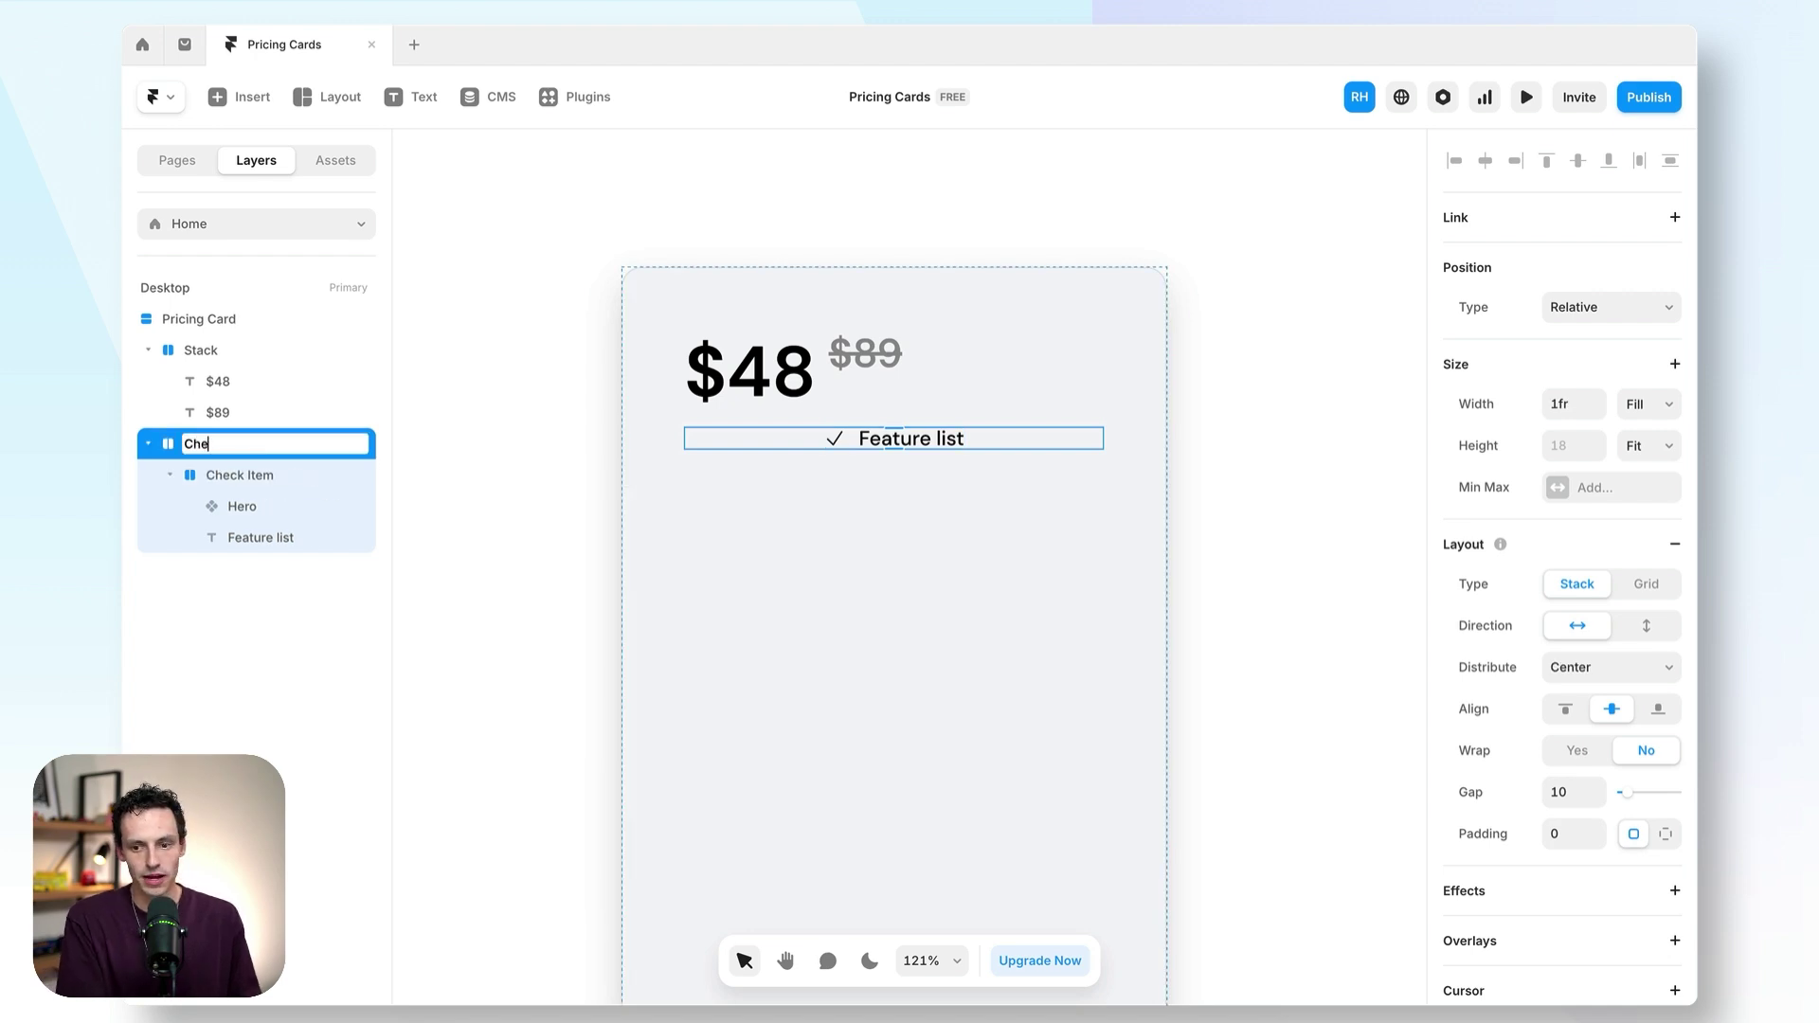
text(ck Item Holder)
key(Return)
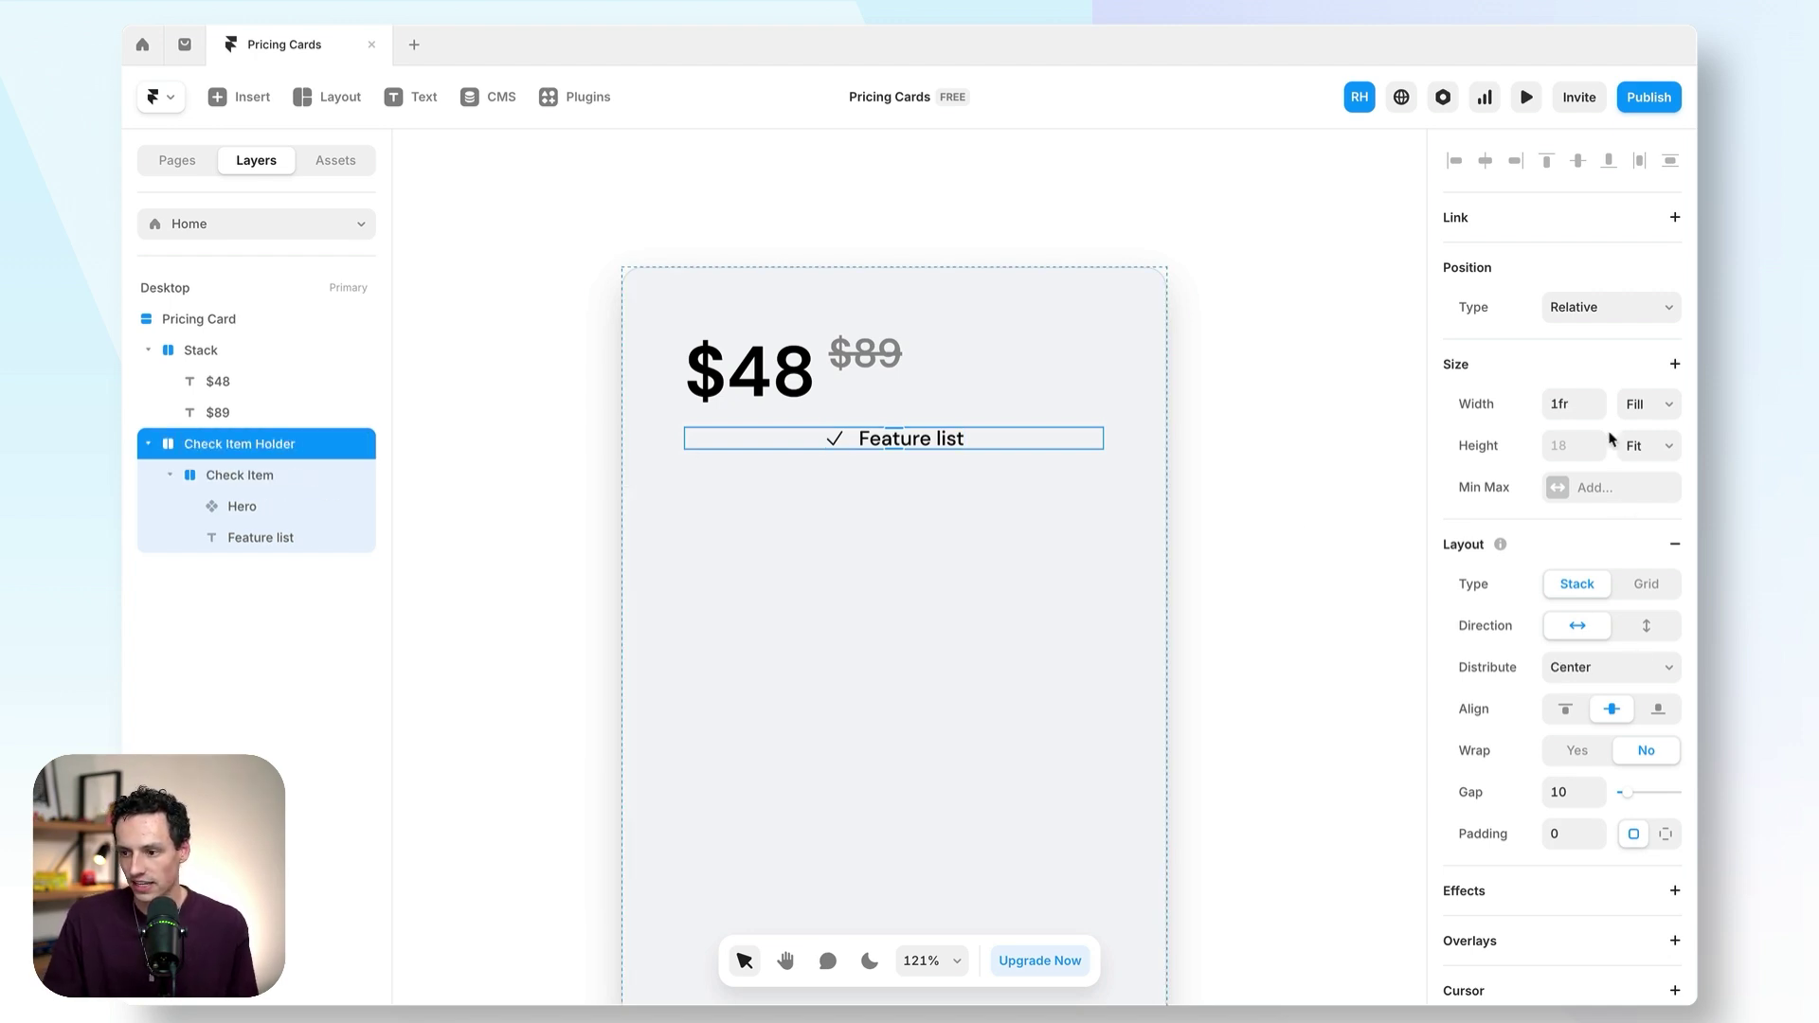
click(1580, 404)
text(fit)
key(Return)
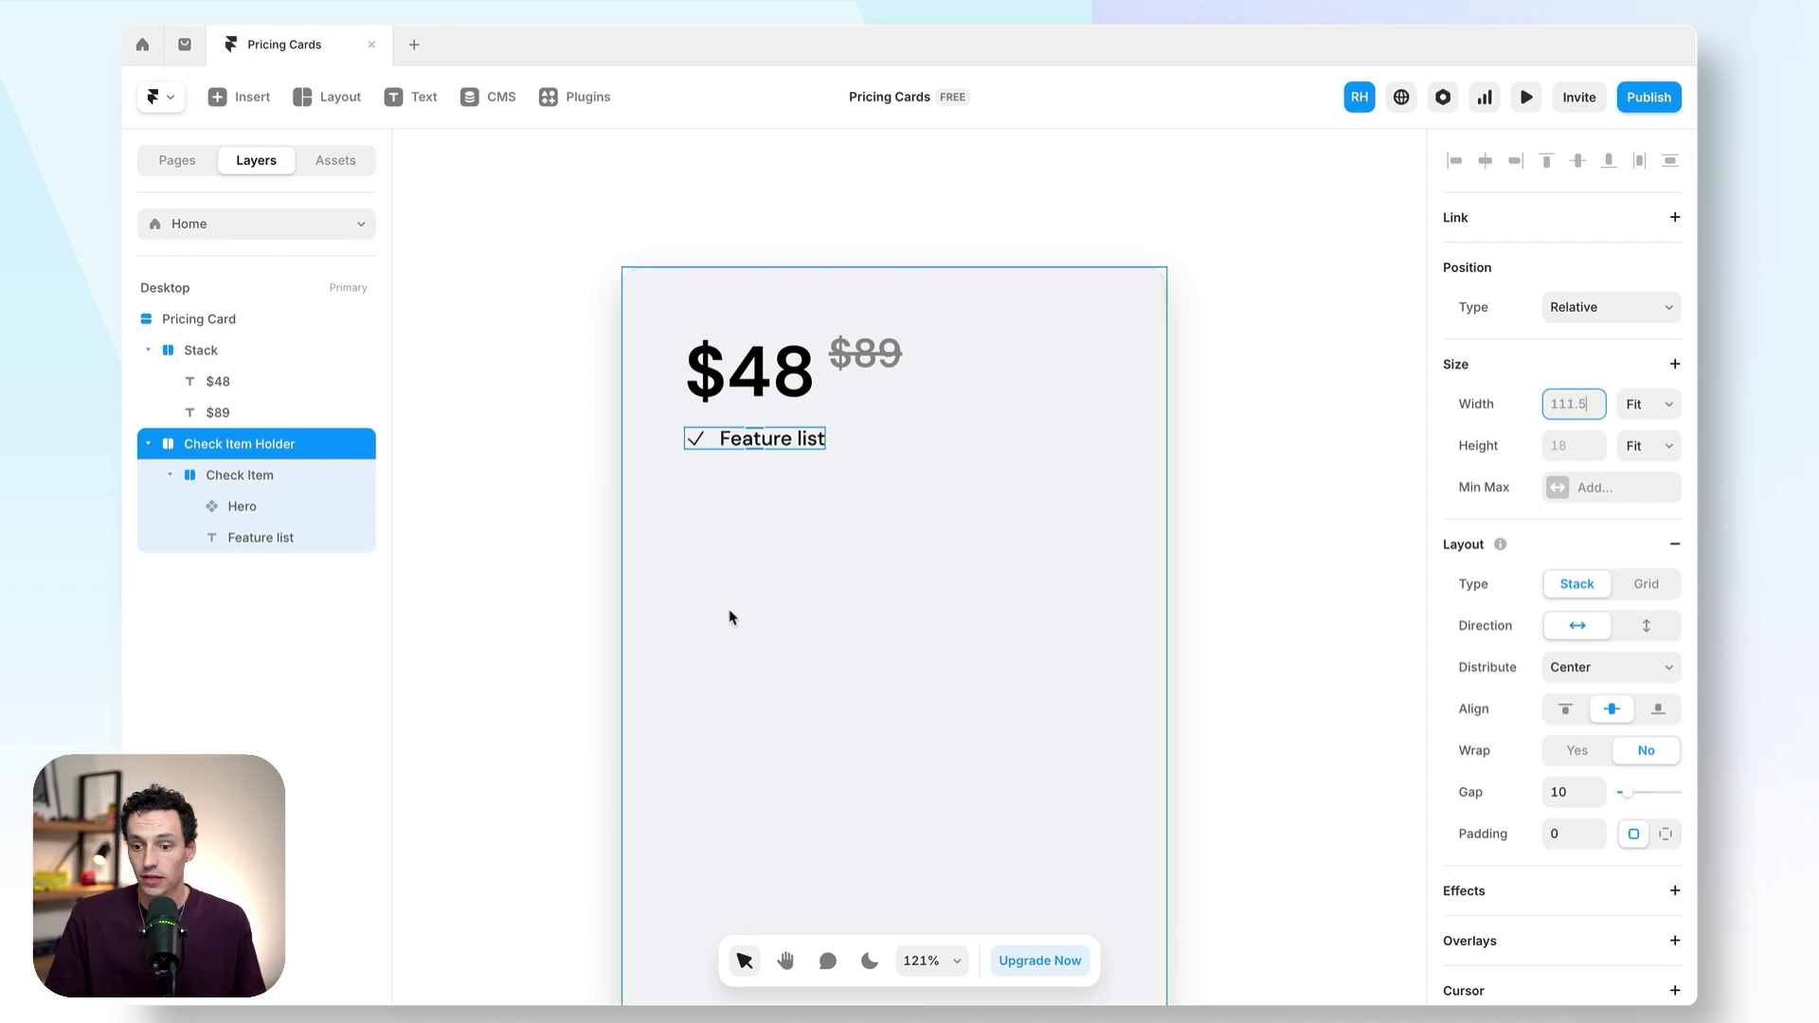
- Duplicate Check Item to five rows, stacked vertically with a wider gap of 13
click(170, 475)
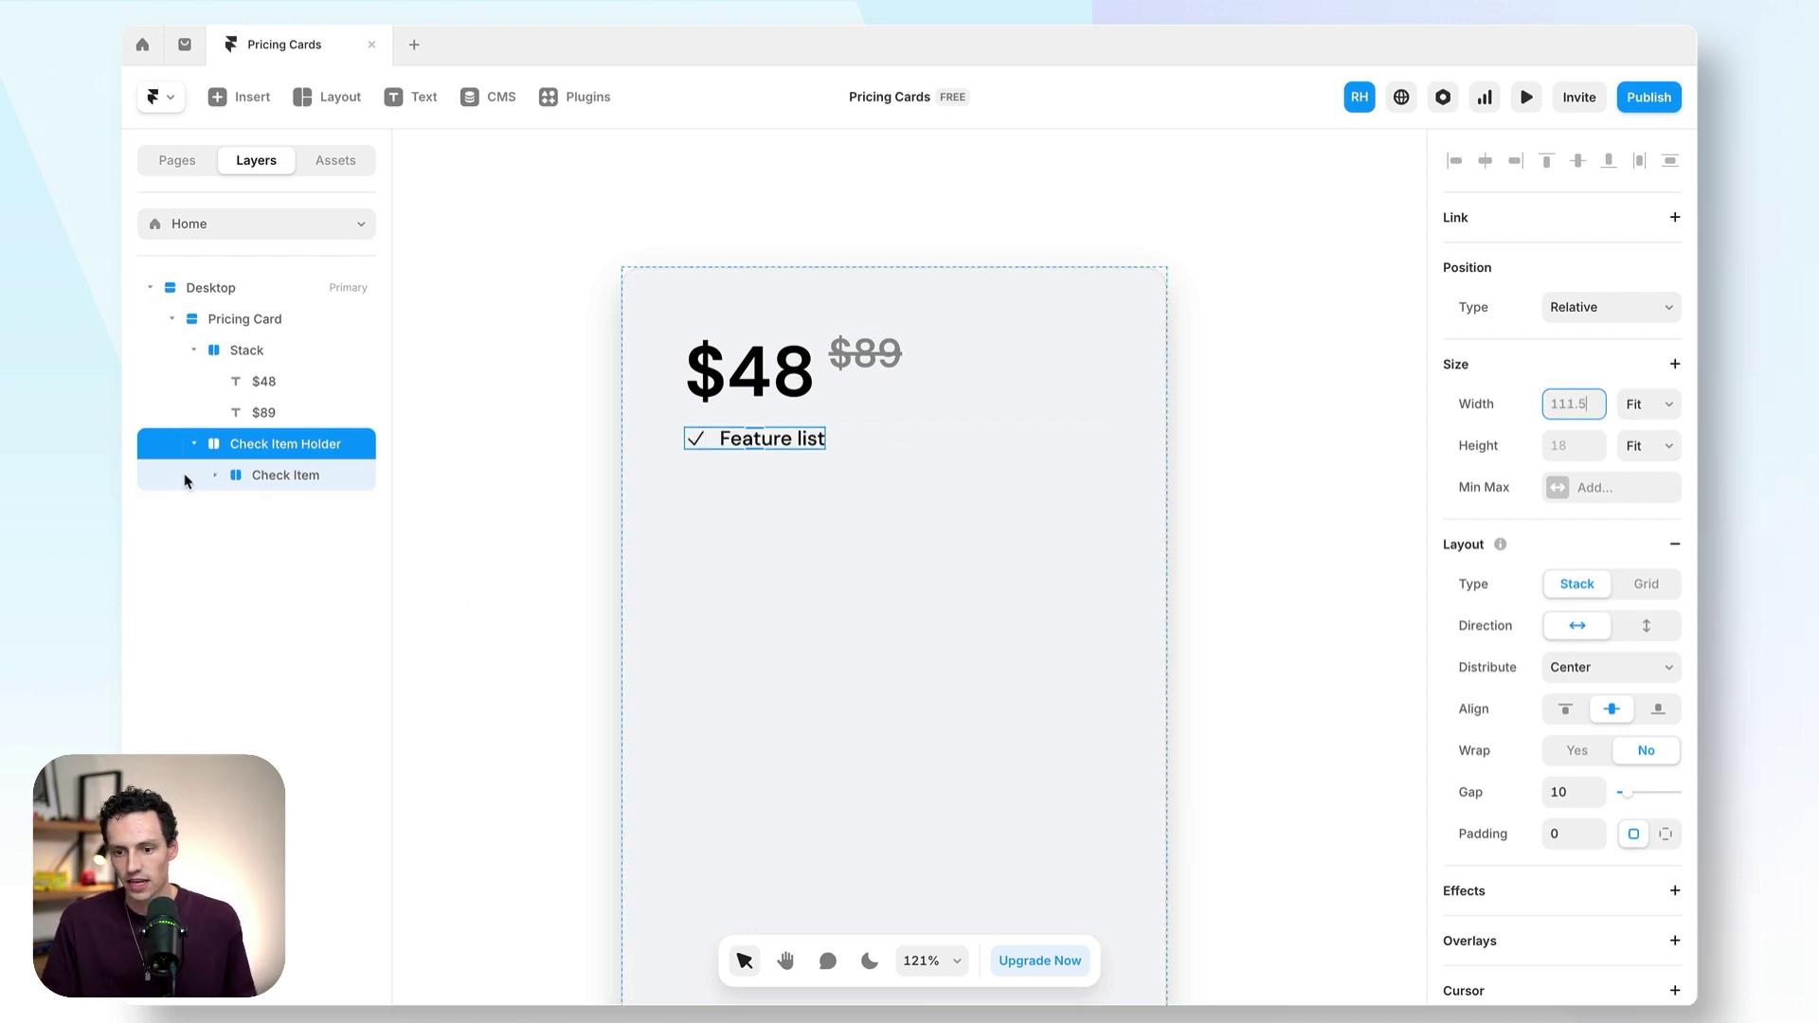
click(319, 479)
key(ctrl+d)
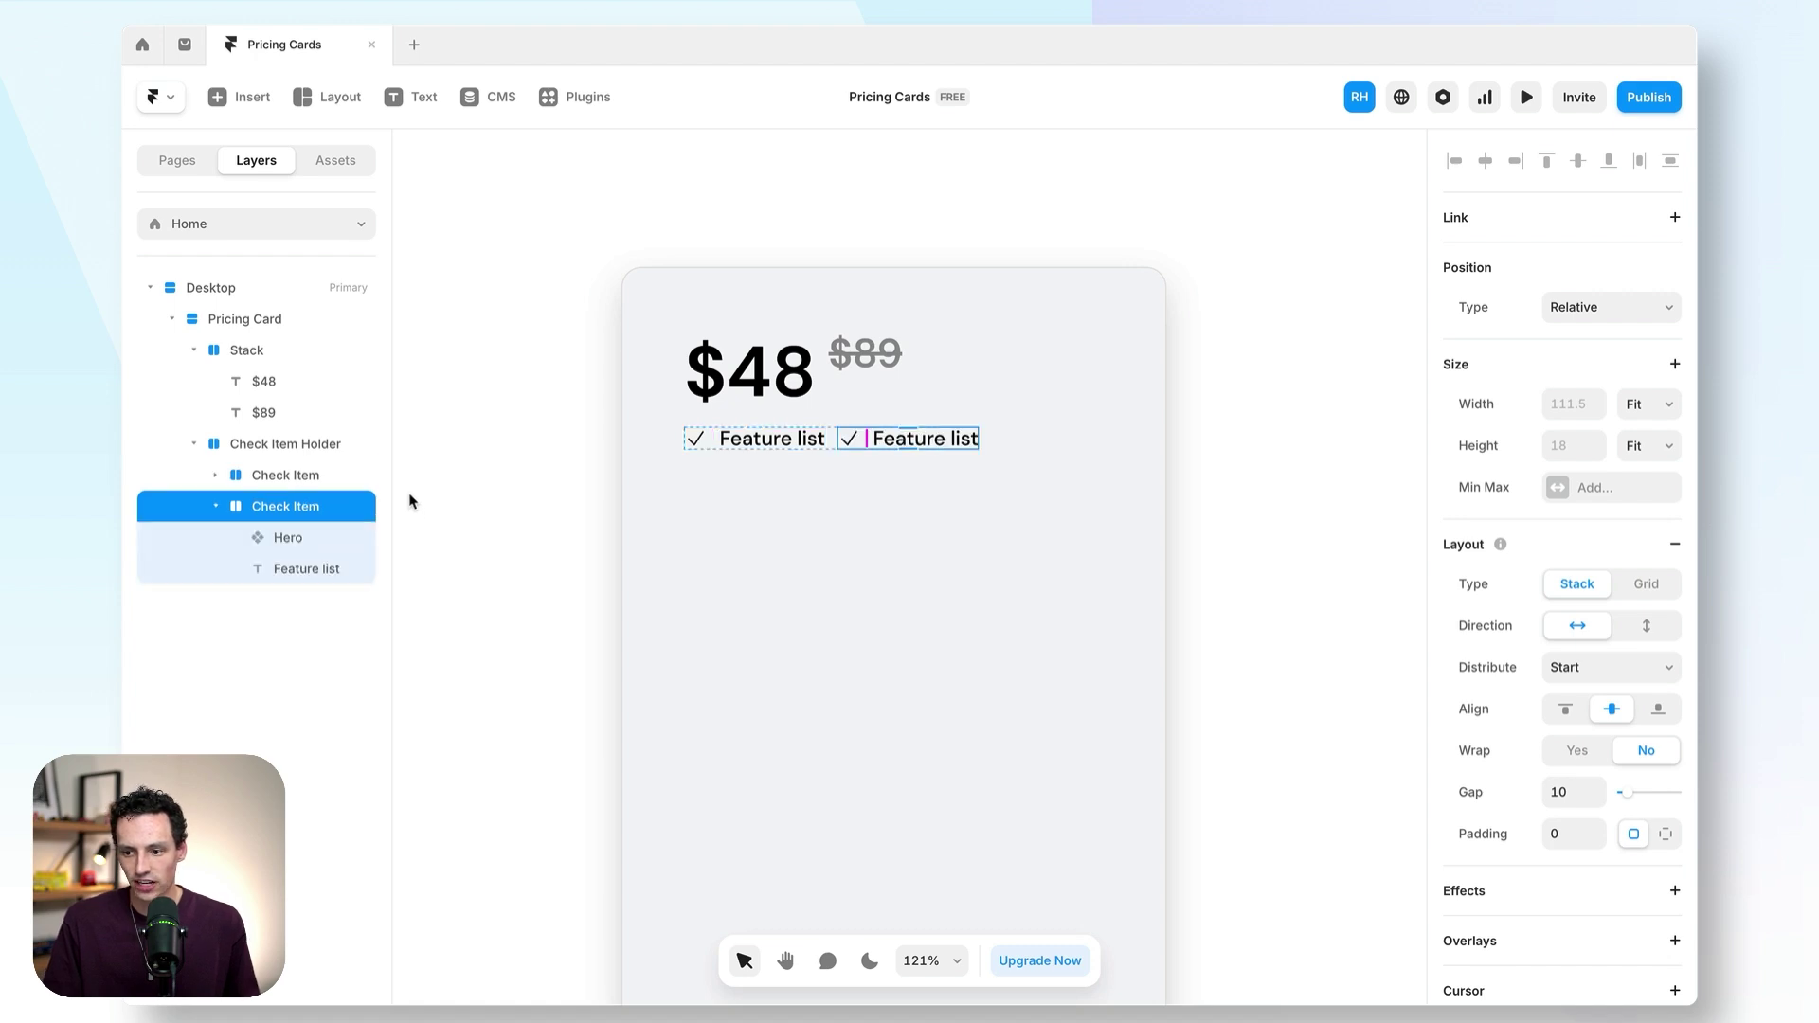
key(ctrl+d)
key(ctrl+d)
key(ctrl+d)
click(290, 443)
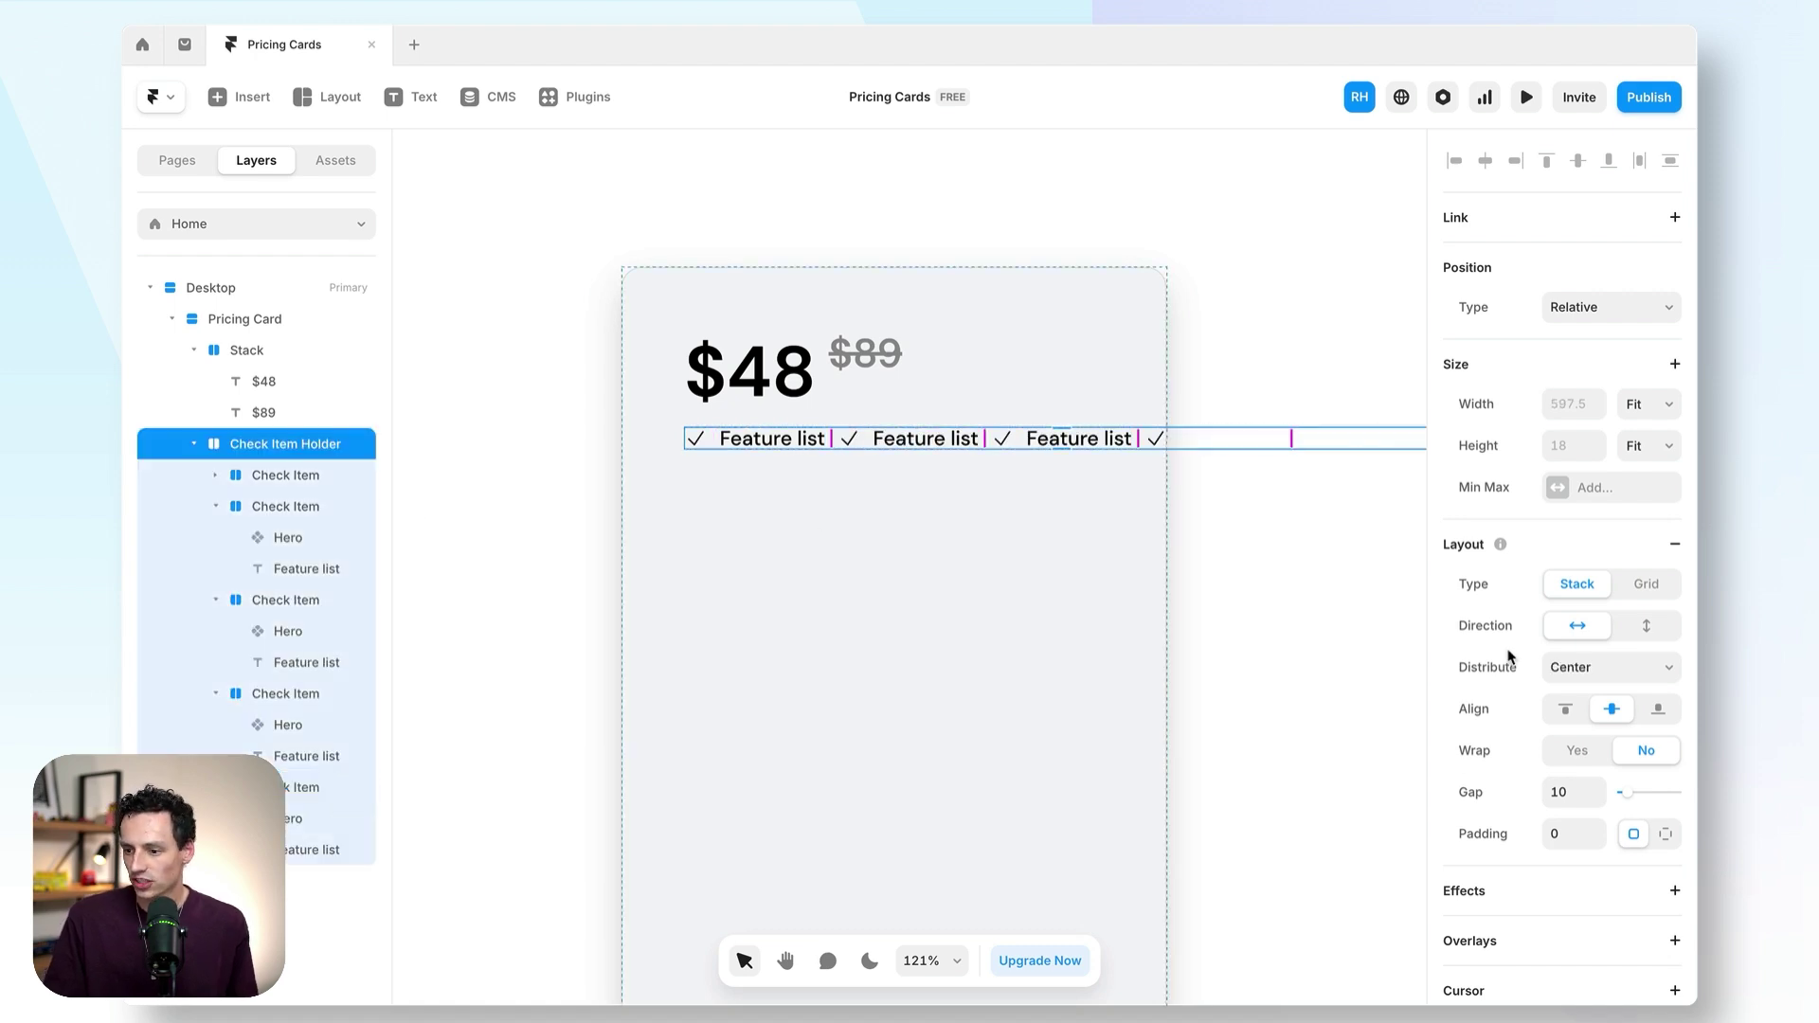
click(1648, 632)
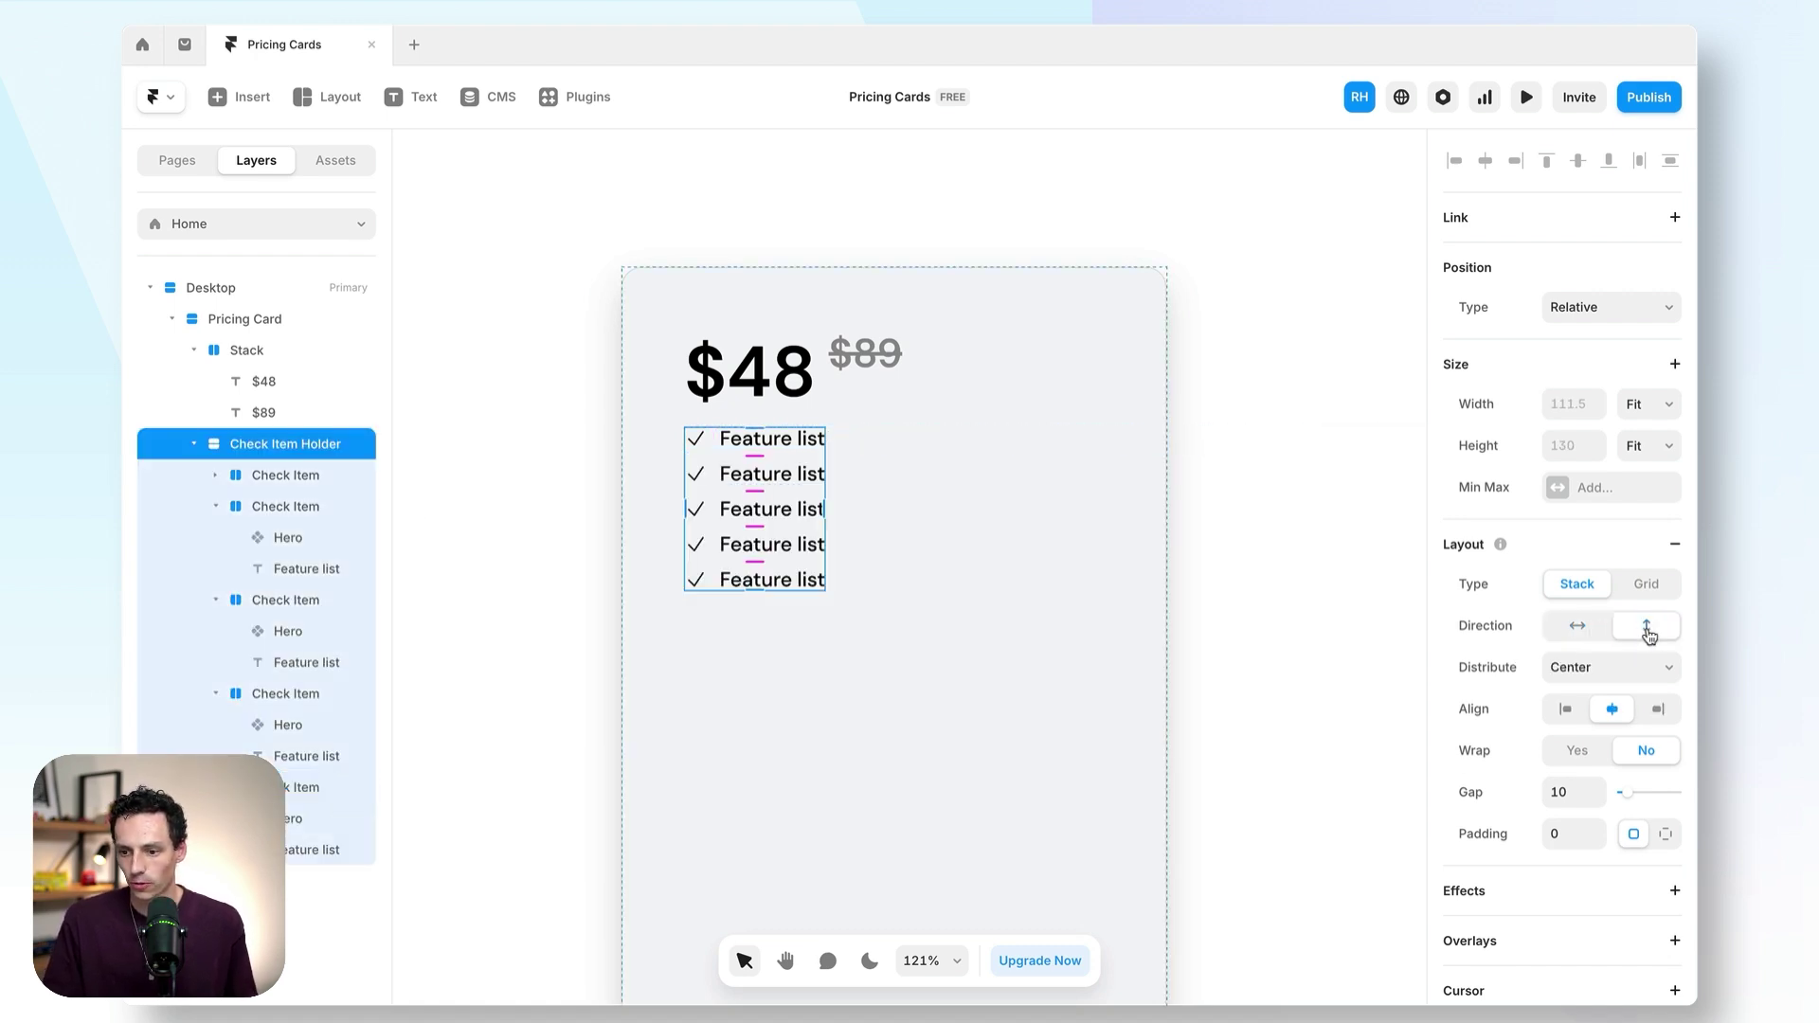
drag(751, 453, 750, 461)
click(1283, 547)
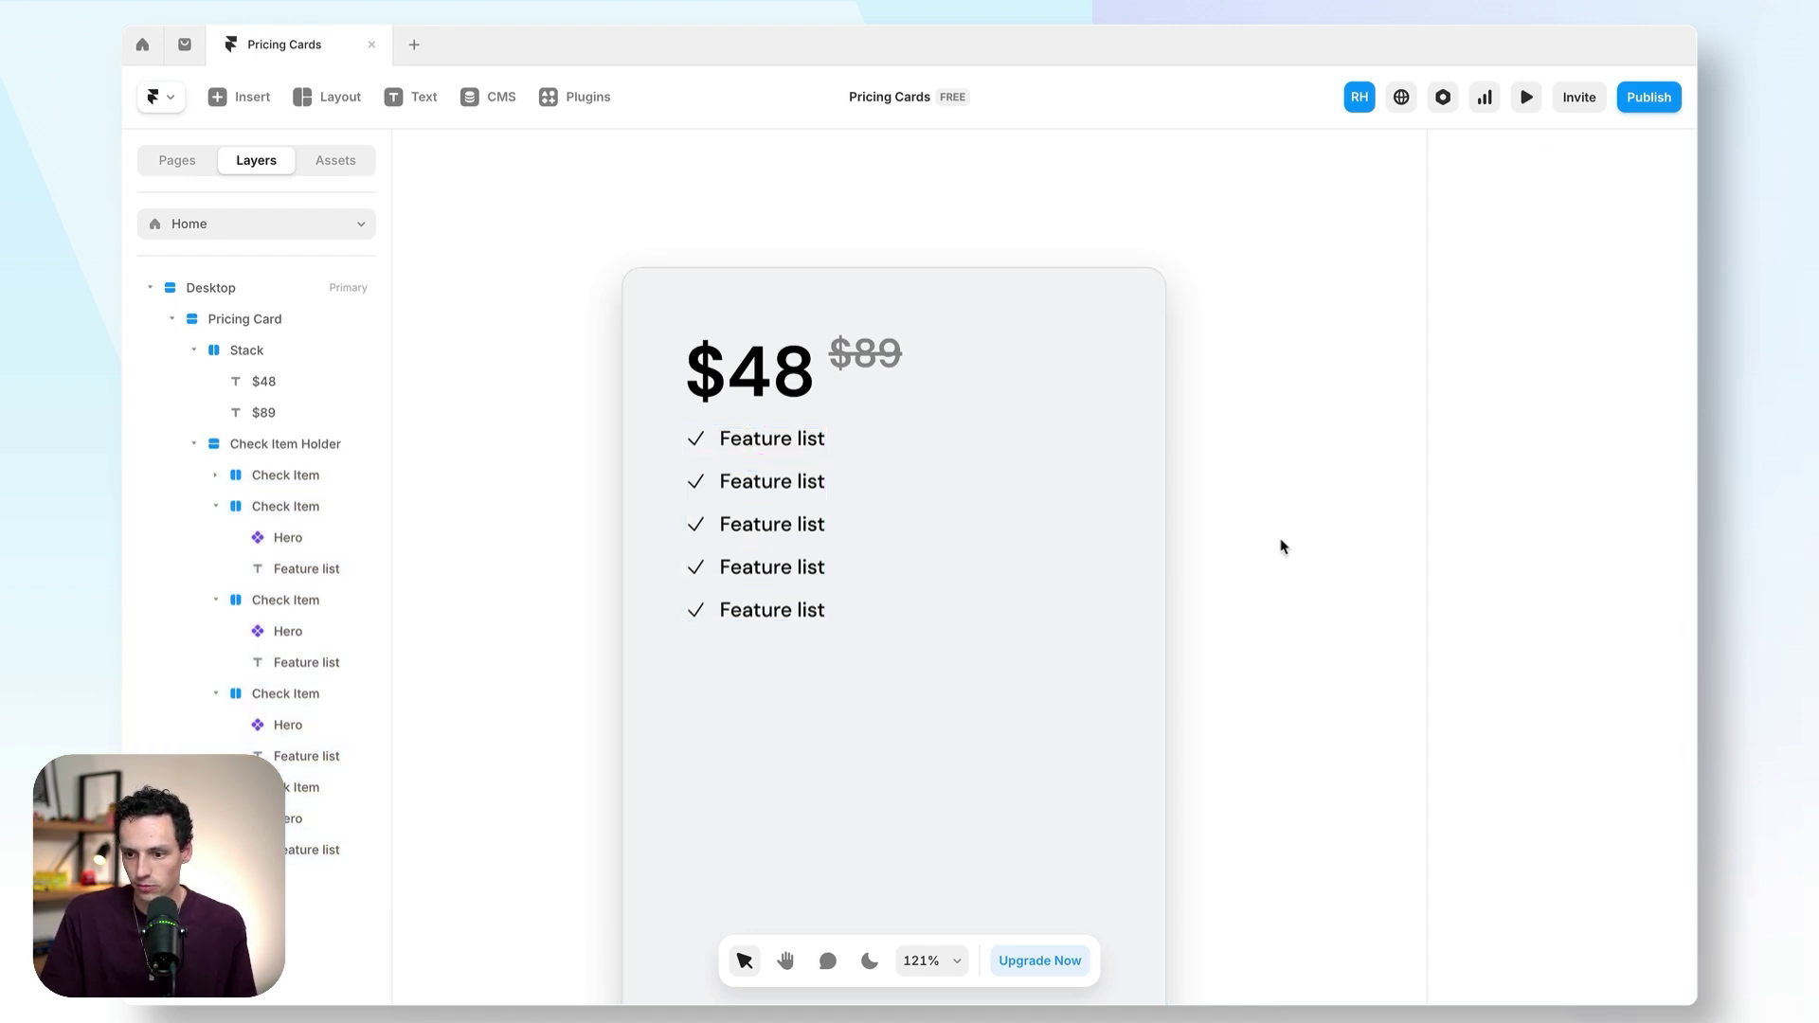
- Narrow the Pricing Card to 296 wide and tighten the holder's gap to 12
scroll(1127, 474, down, 2)
click(1157, 515)
drag(1157, 516, 1017, 530)
scroll(1199, 492, down, 3)
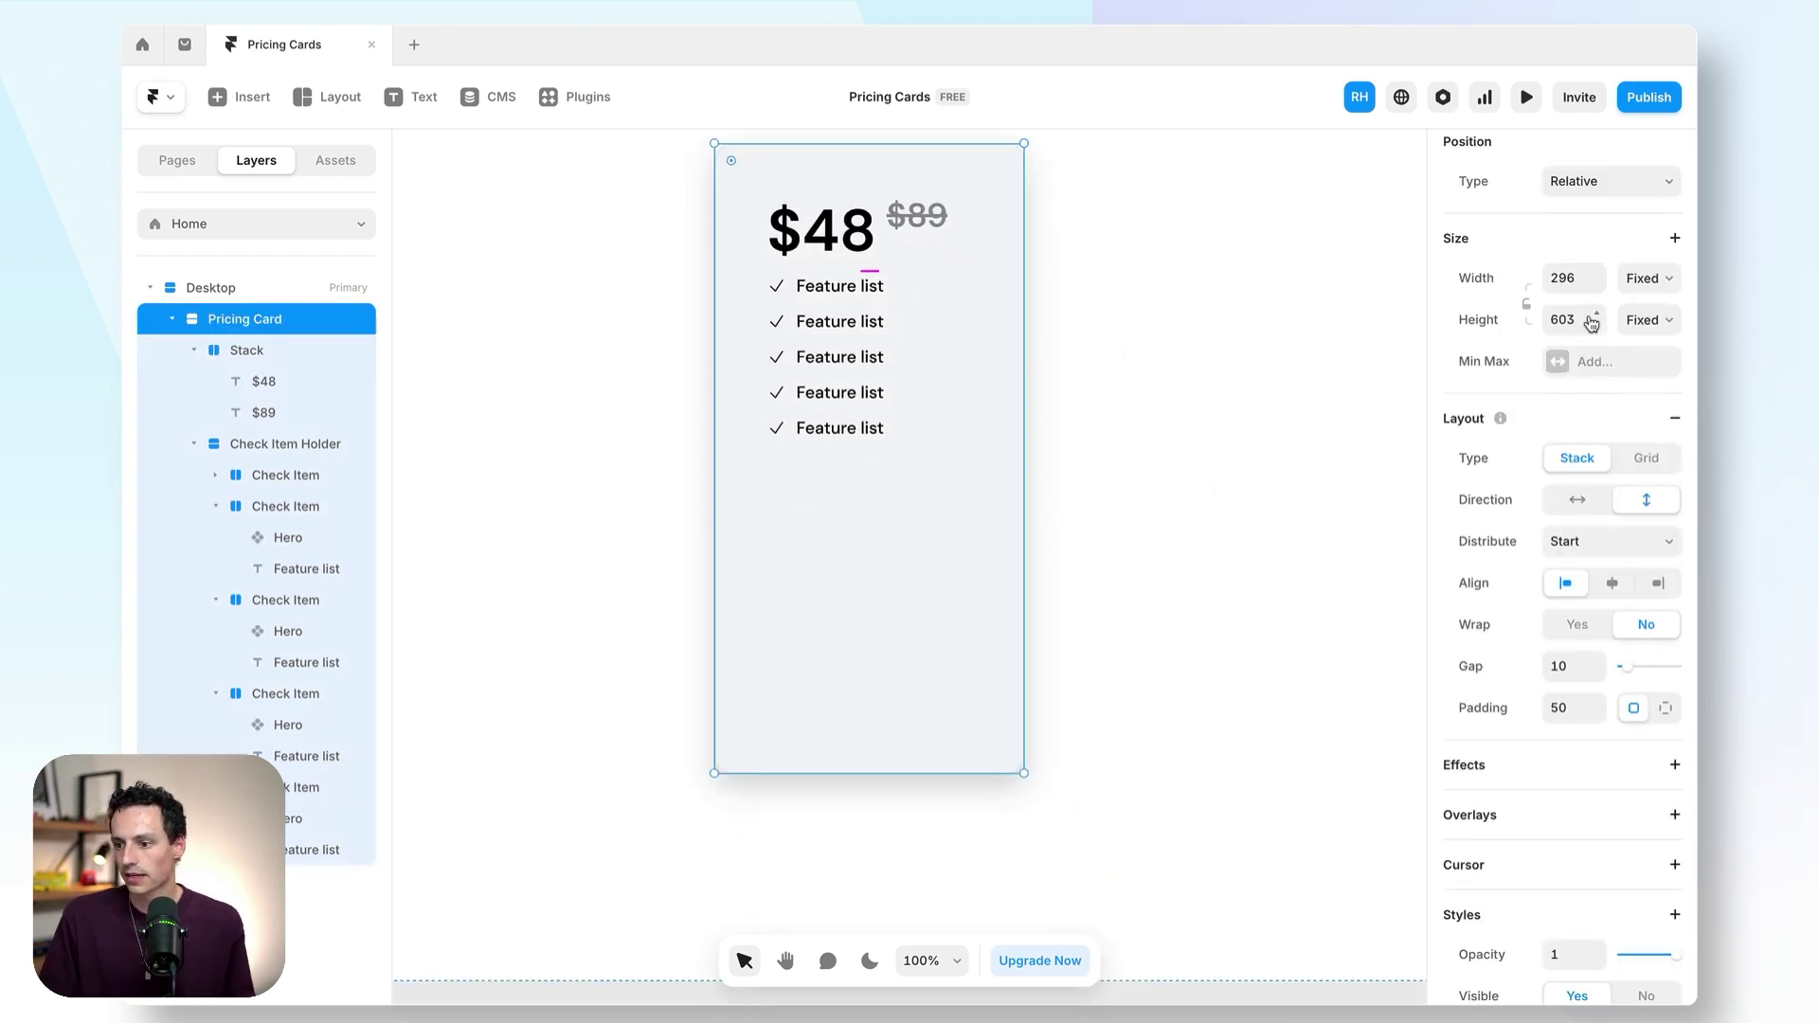
scroll(832, 394, up, 2)
click(832, 394)
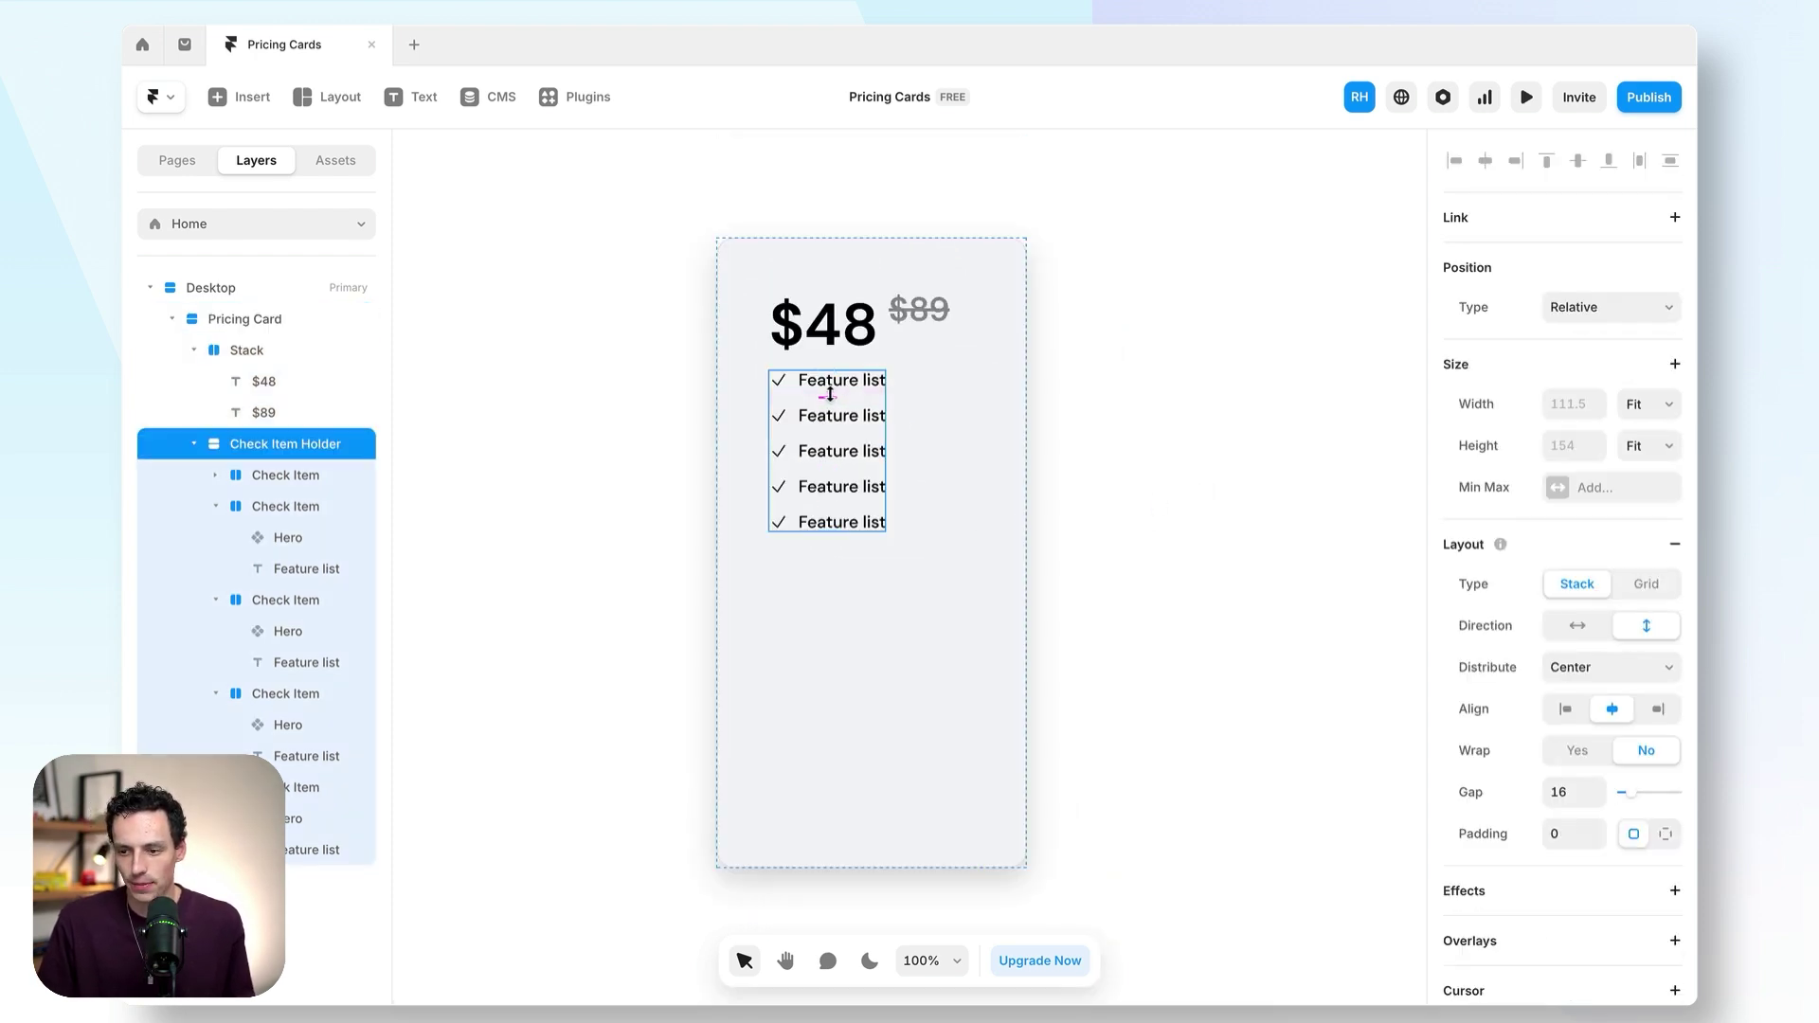
drag(830, 394, 829, 391)
click(1264, 437)
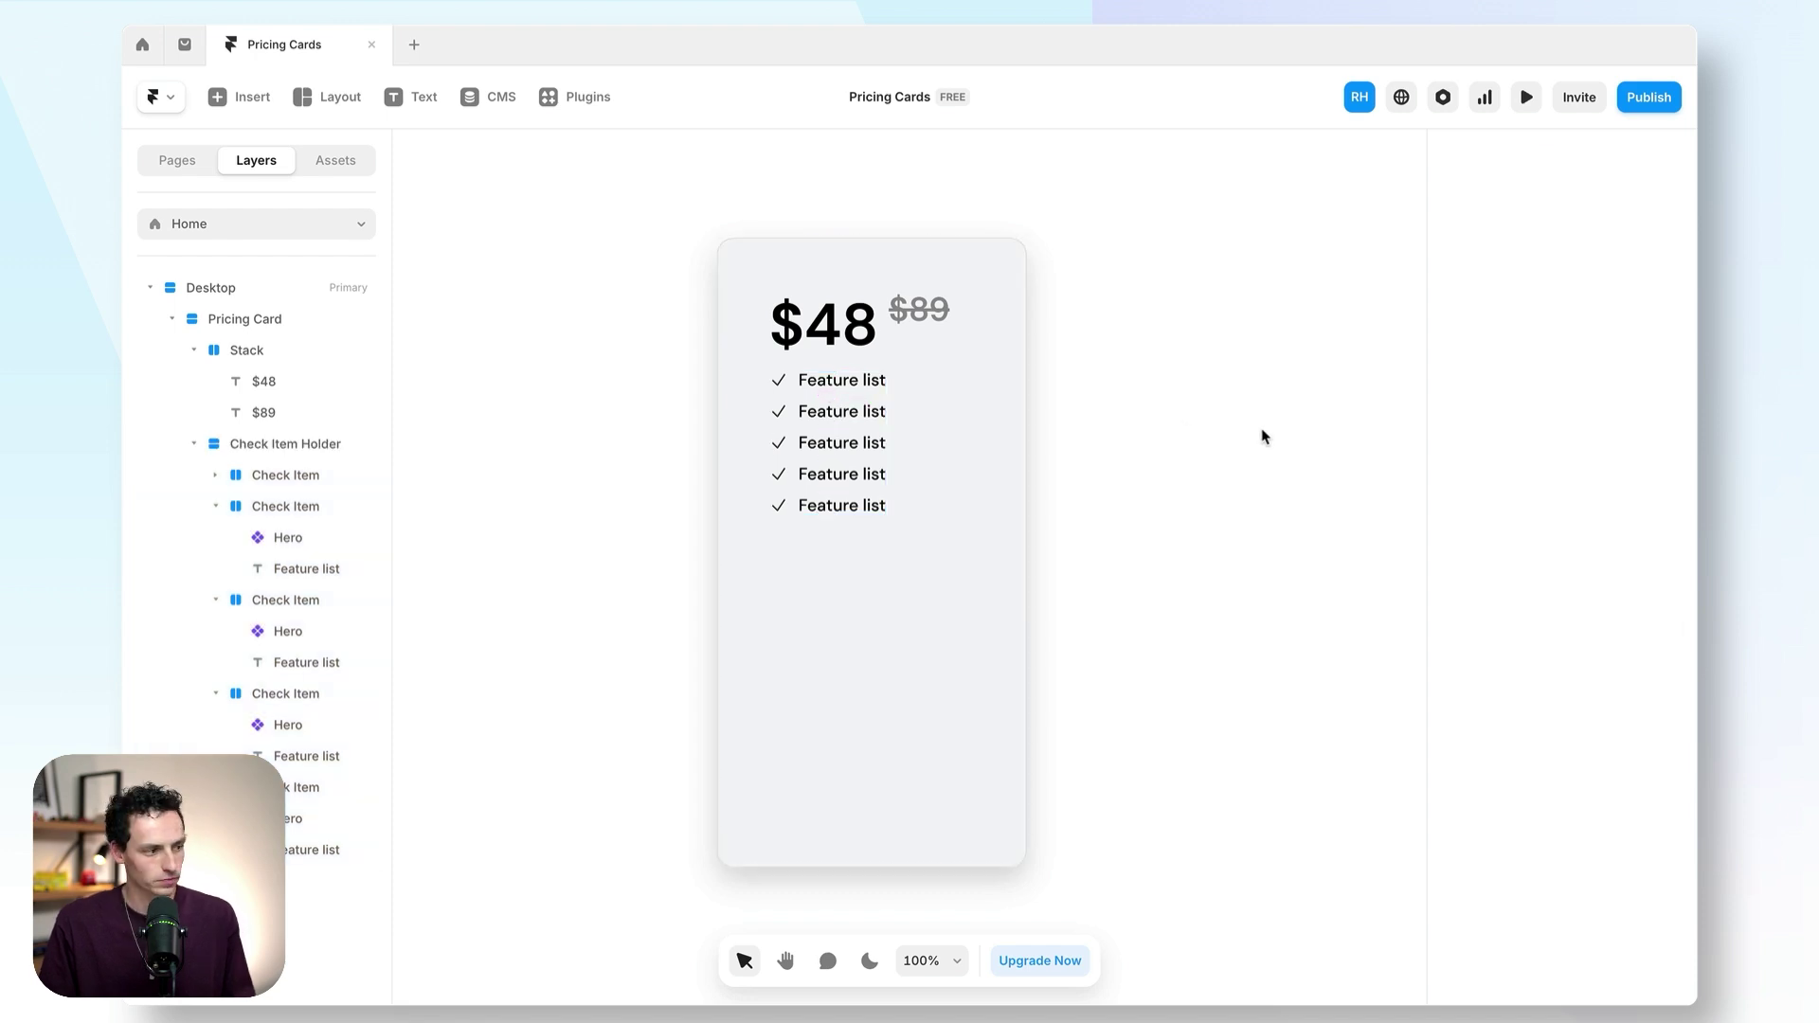
- Draw a 217×39 frame between the price and the feature list
click(790, 565)
key(f)
drag(770, 557, 995, 602)
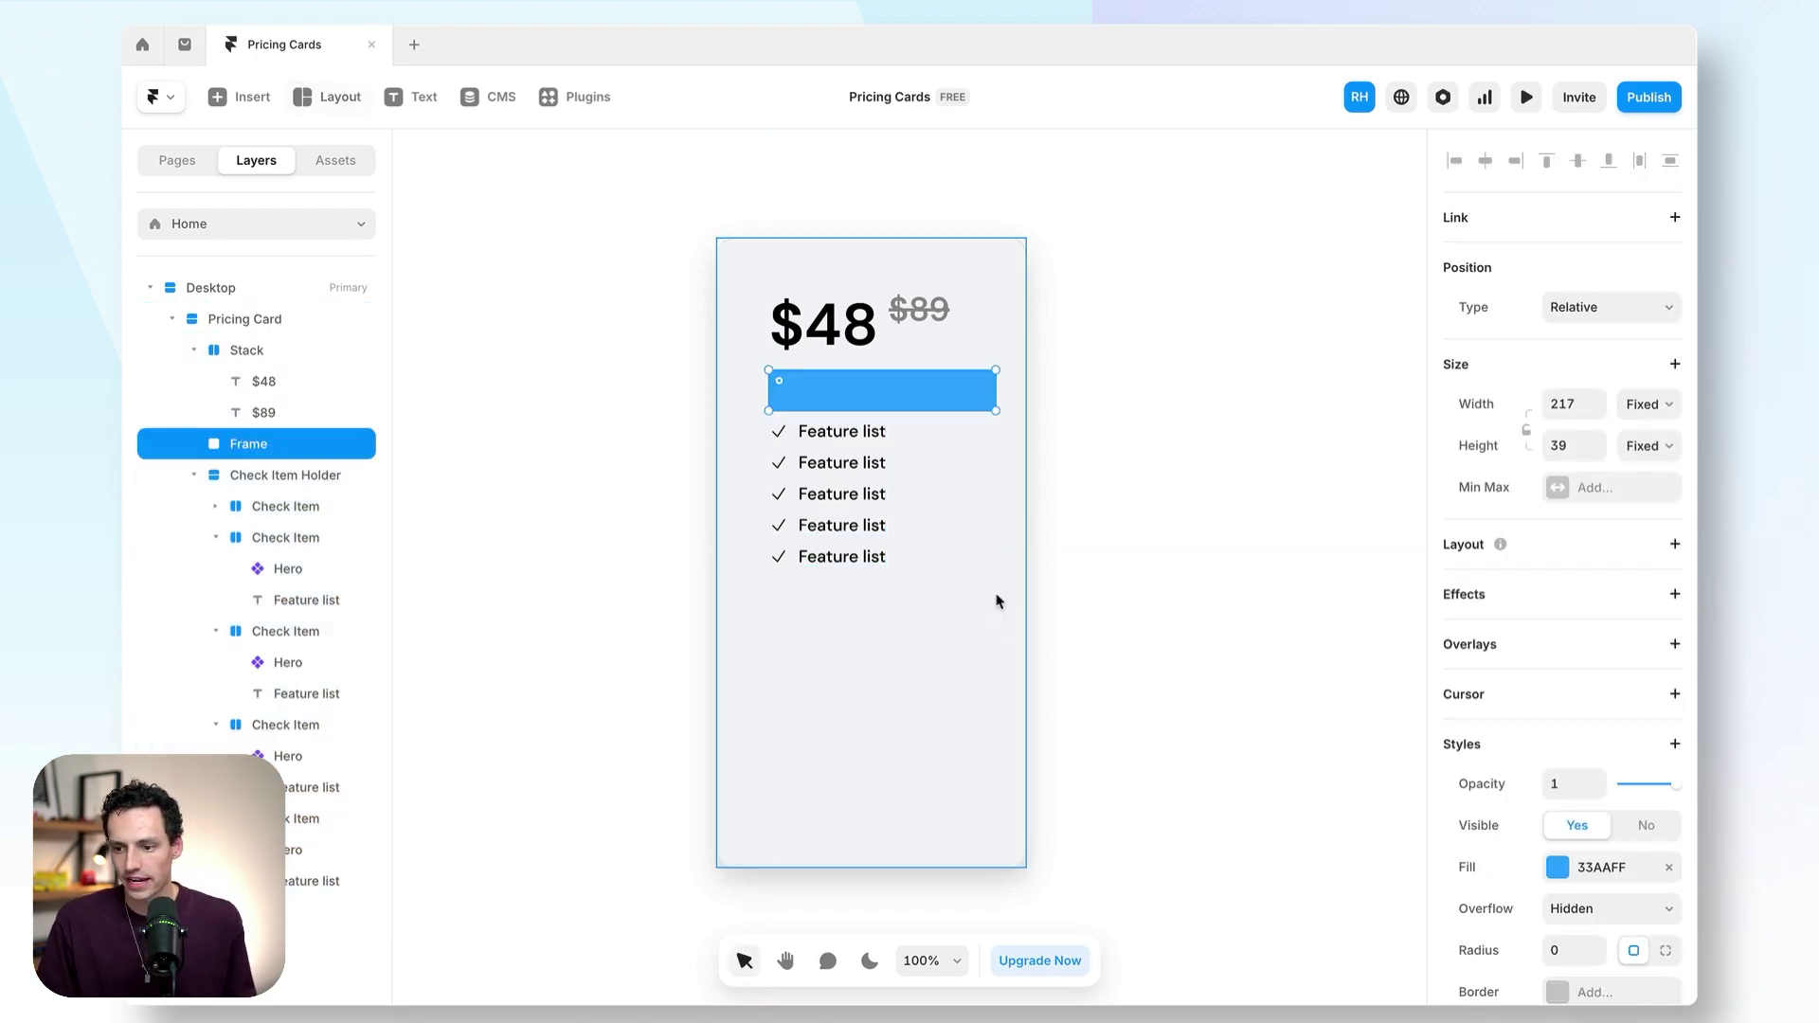
- Give the blue frame corner radius 9 and add a 'Get started' label from a copied Feature list text
click(1558, 953)
text(999)
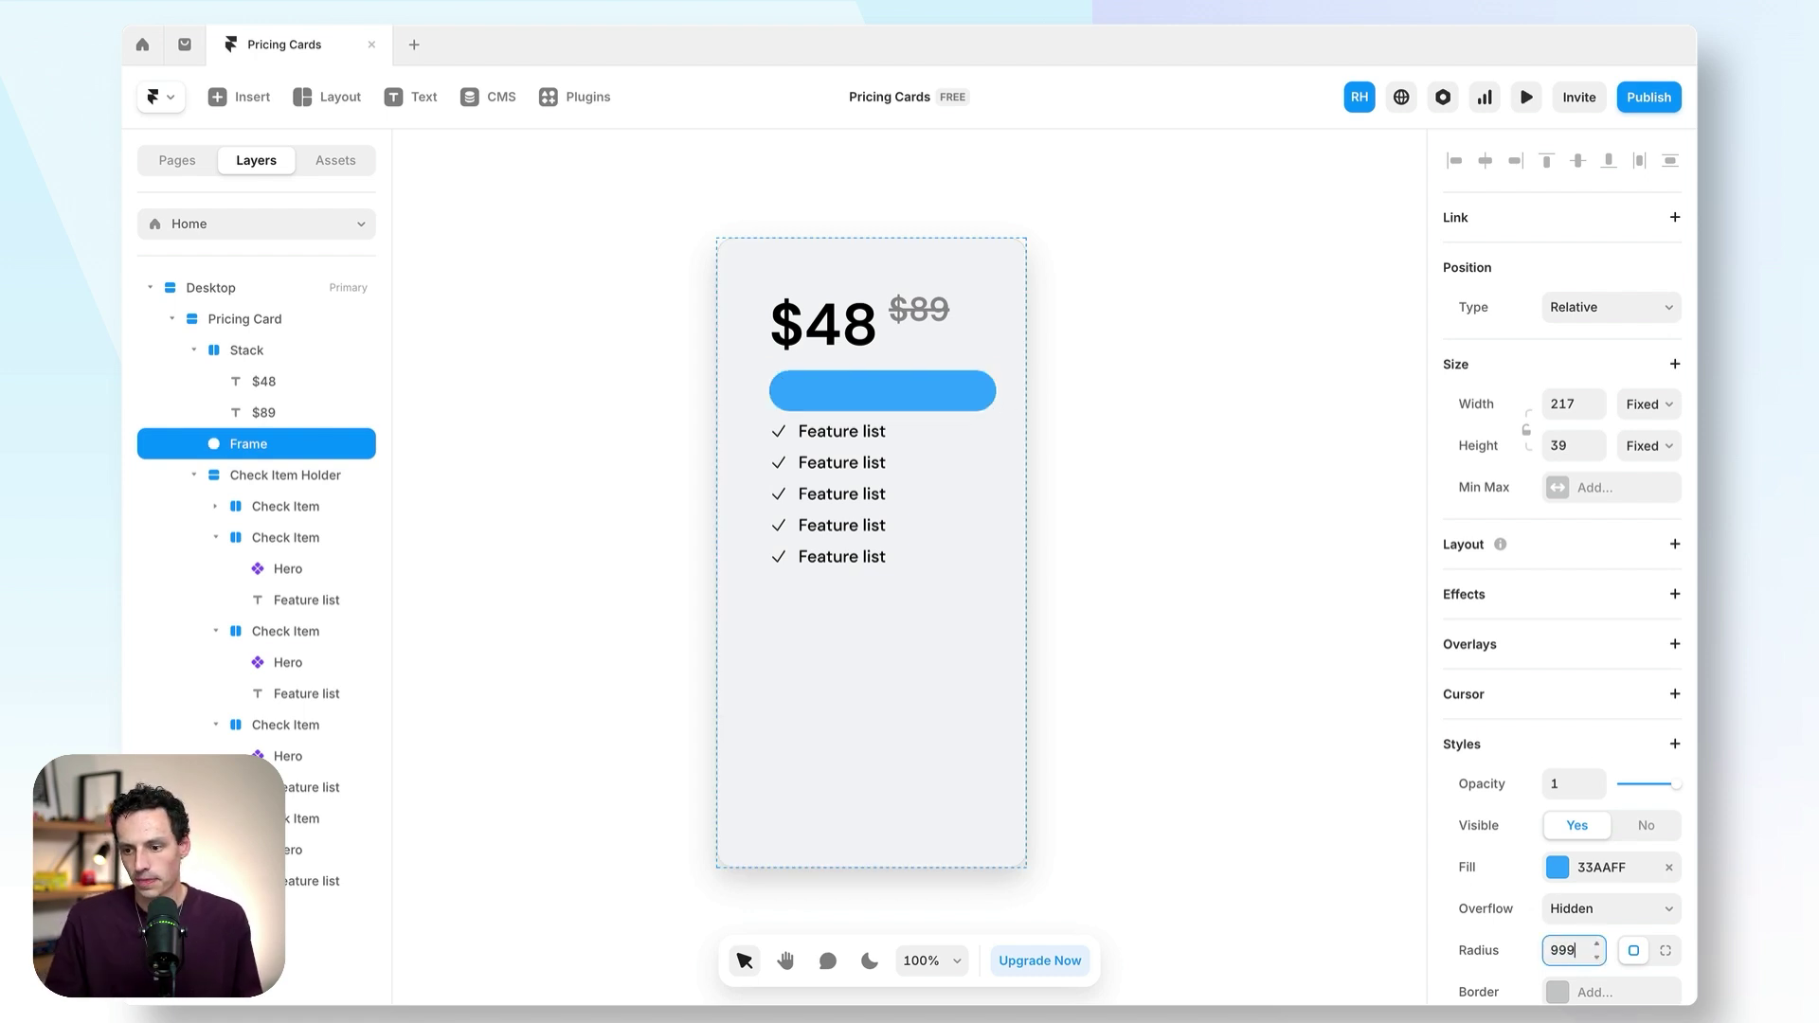
click(838, 429)
key(ctrl+c)
click(897, 395)
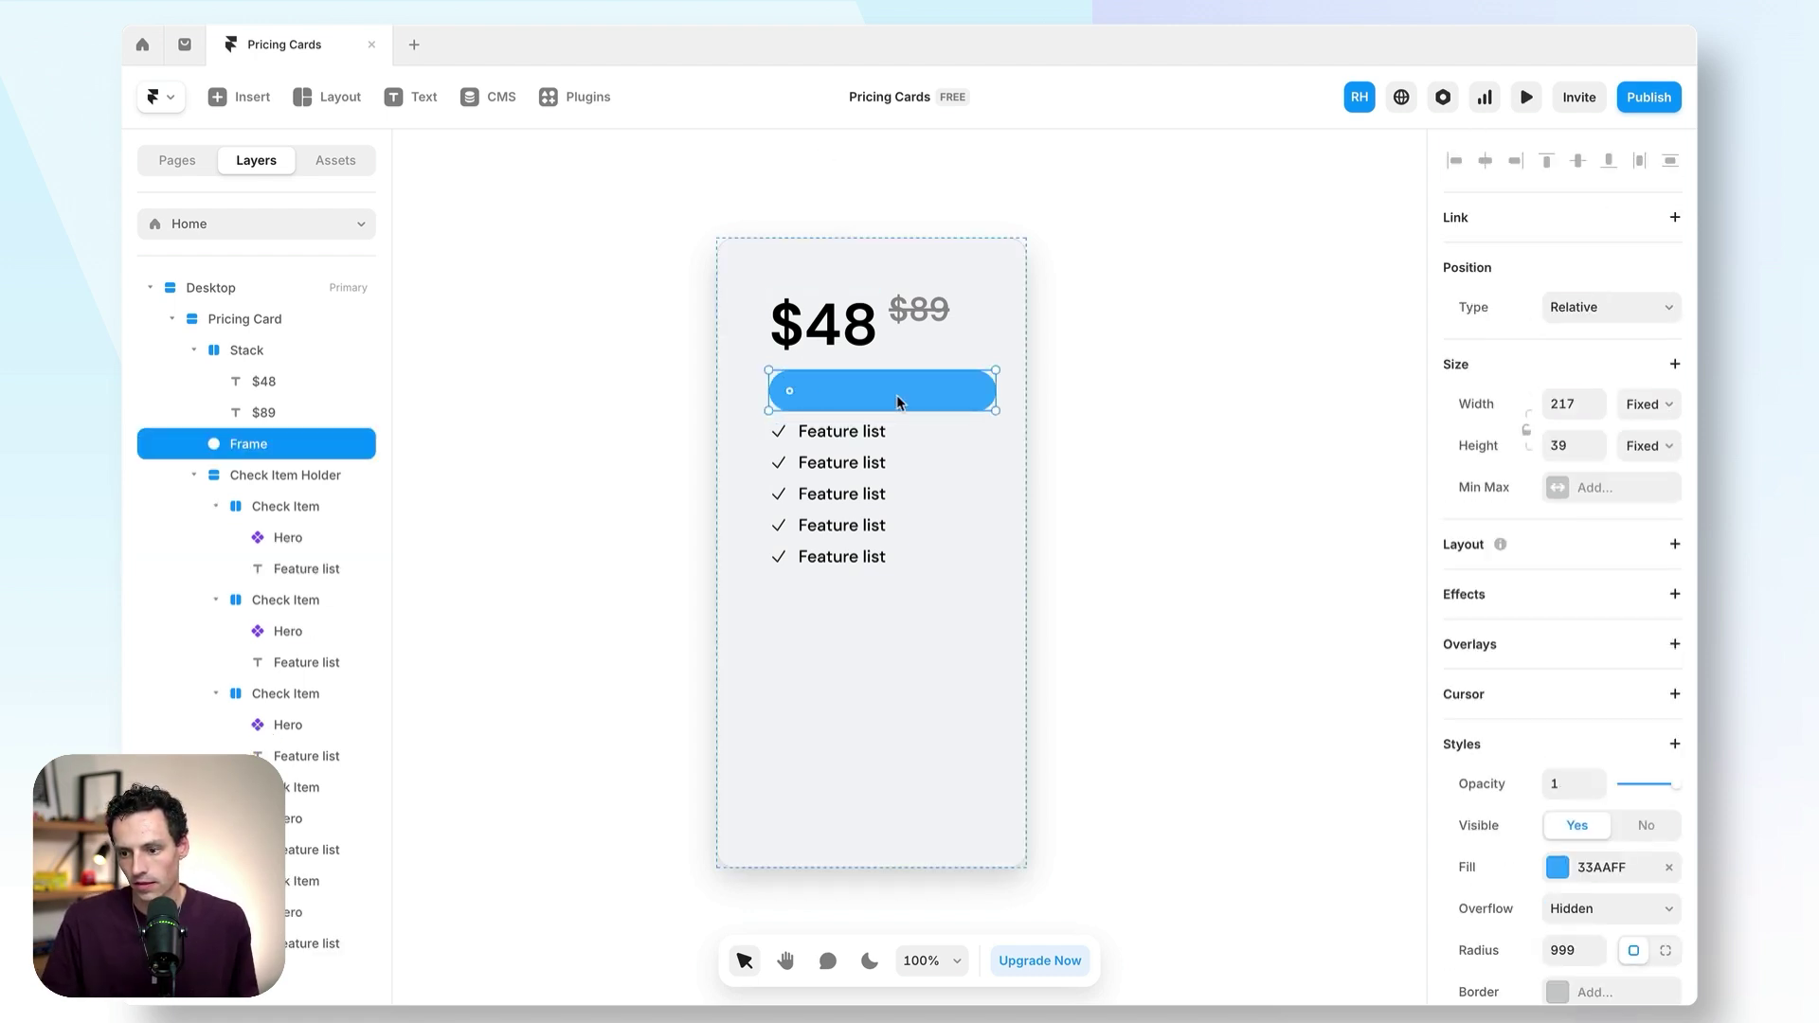
key(ctrl+v)
double_click(919, 400)
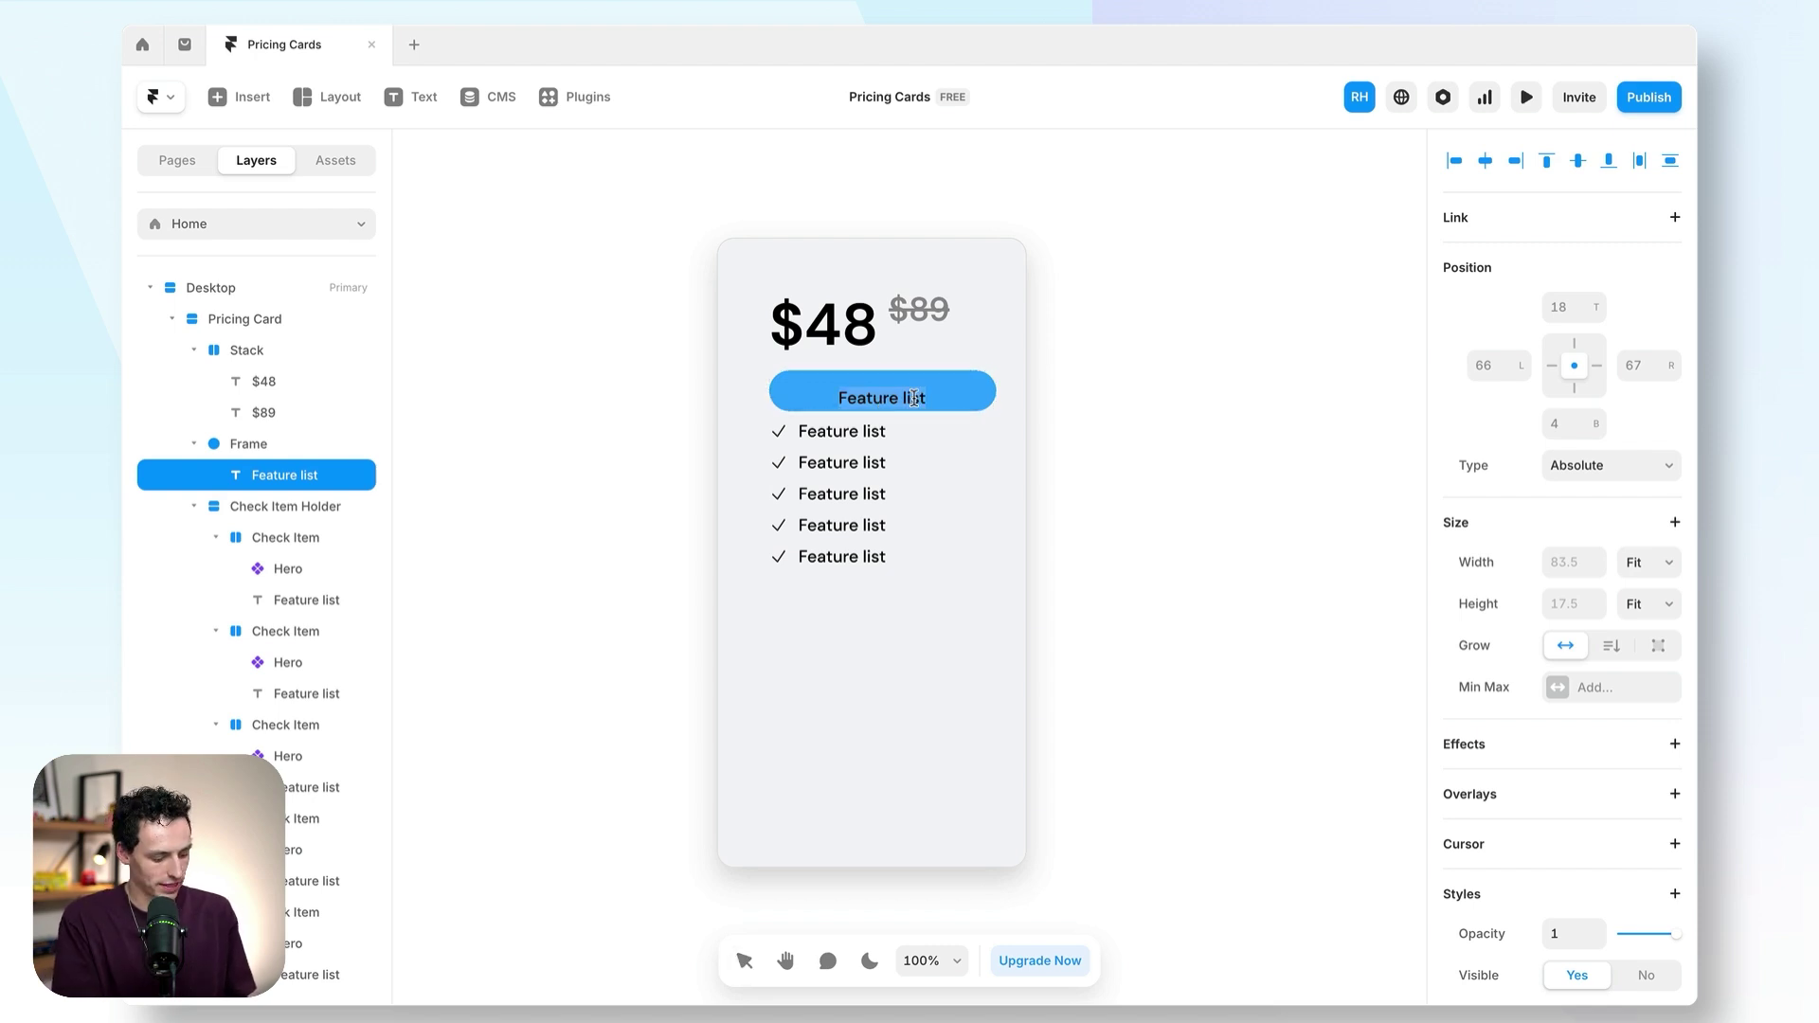
text(Get started)
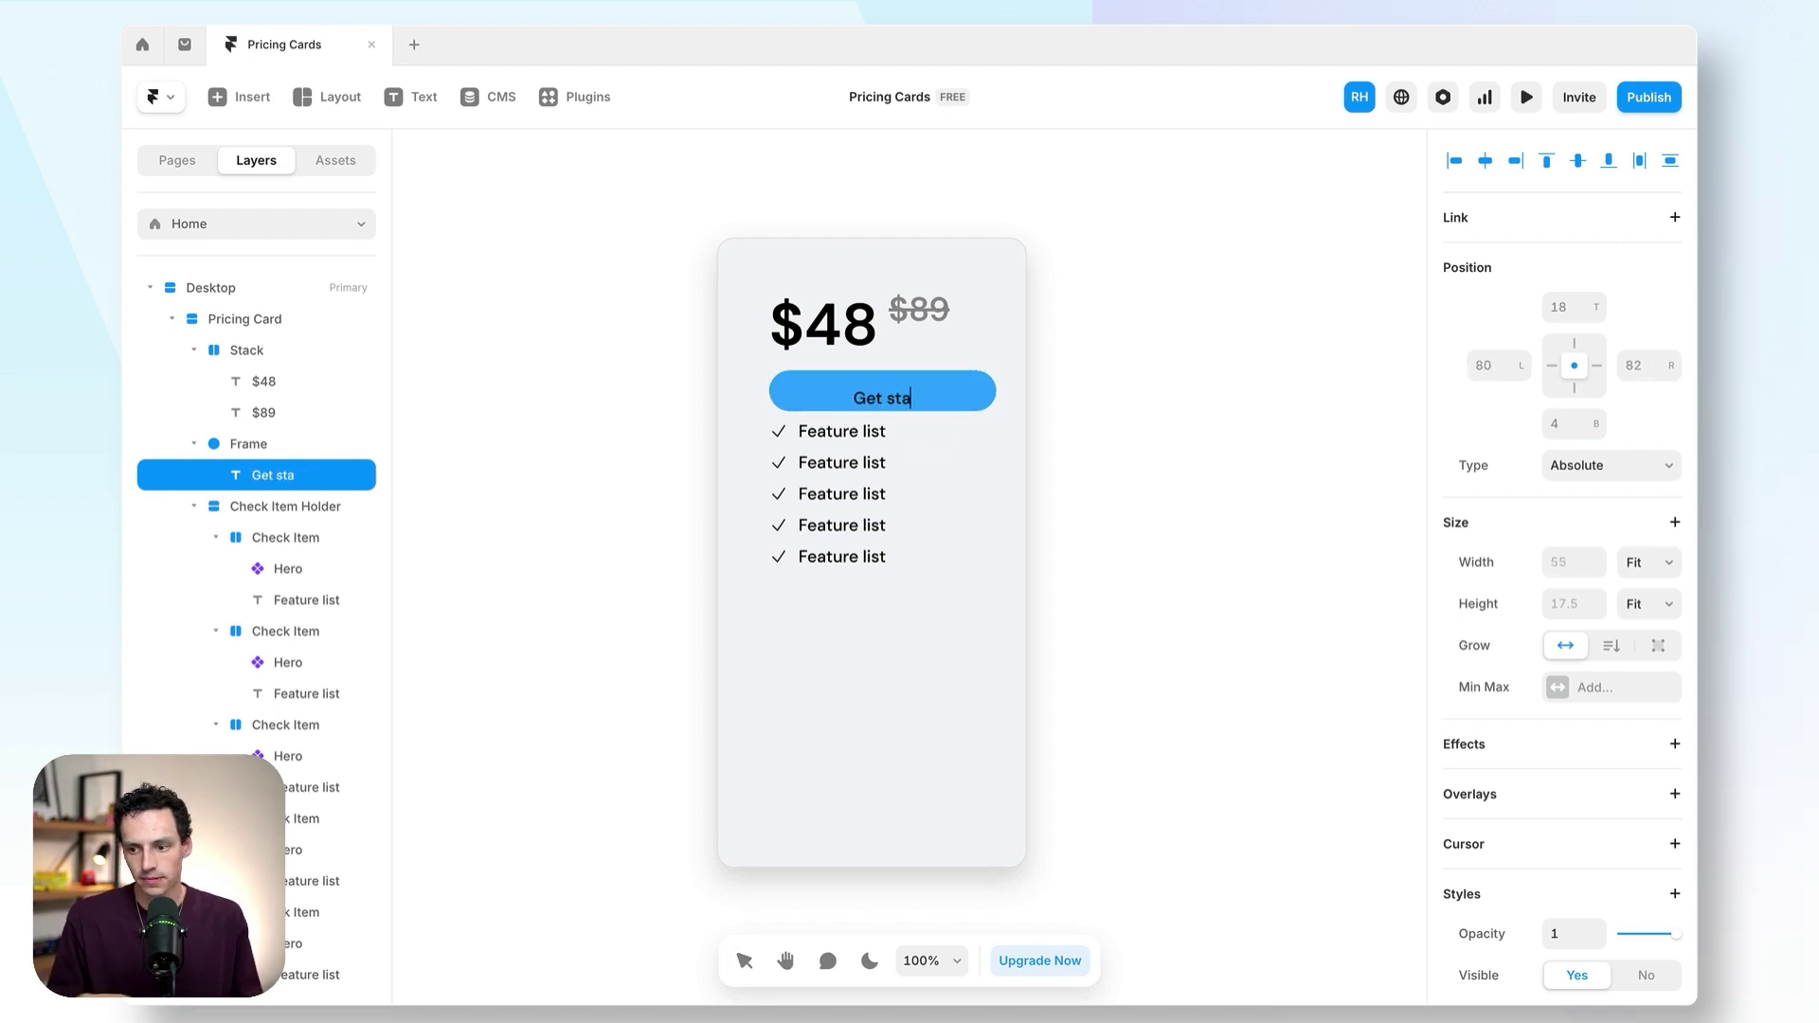
key(Escape)
key(Escape)
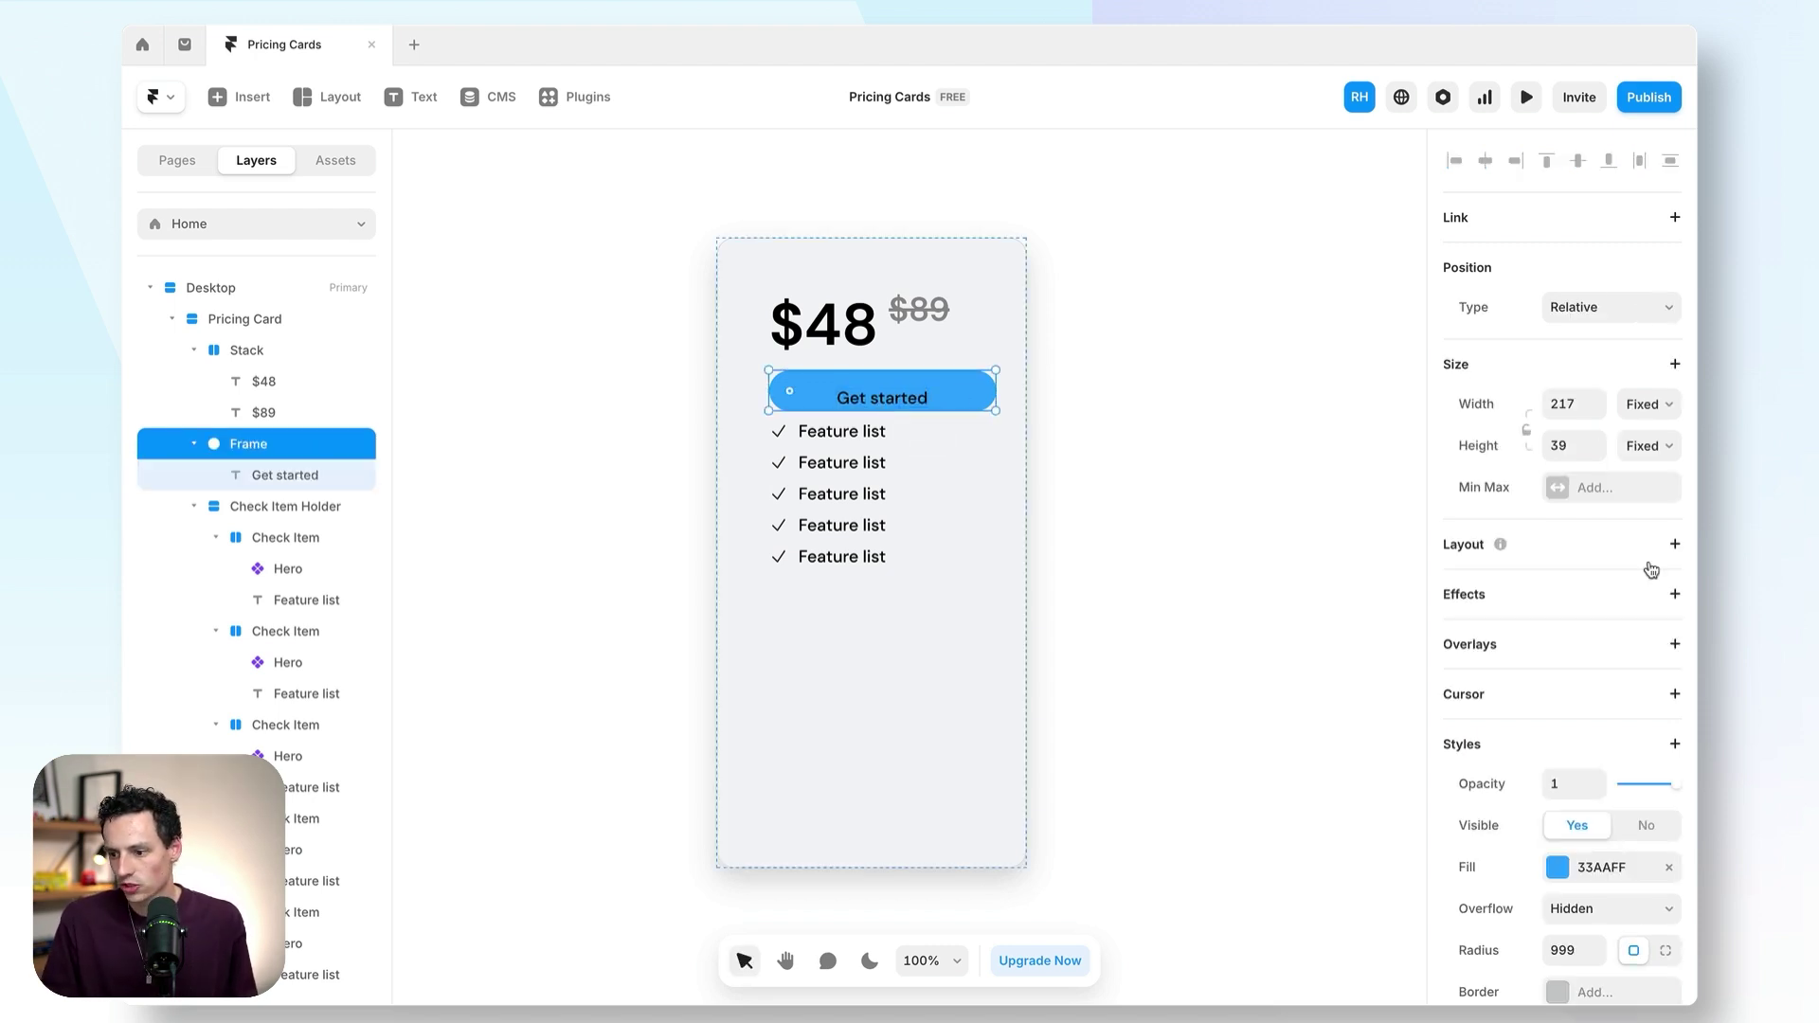
- Make the button a stack with auto height, 100% width and 15 padding
click(1675, 545)
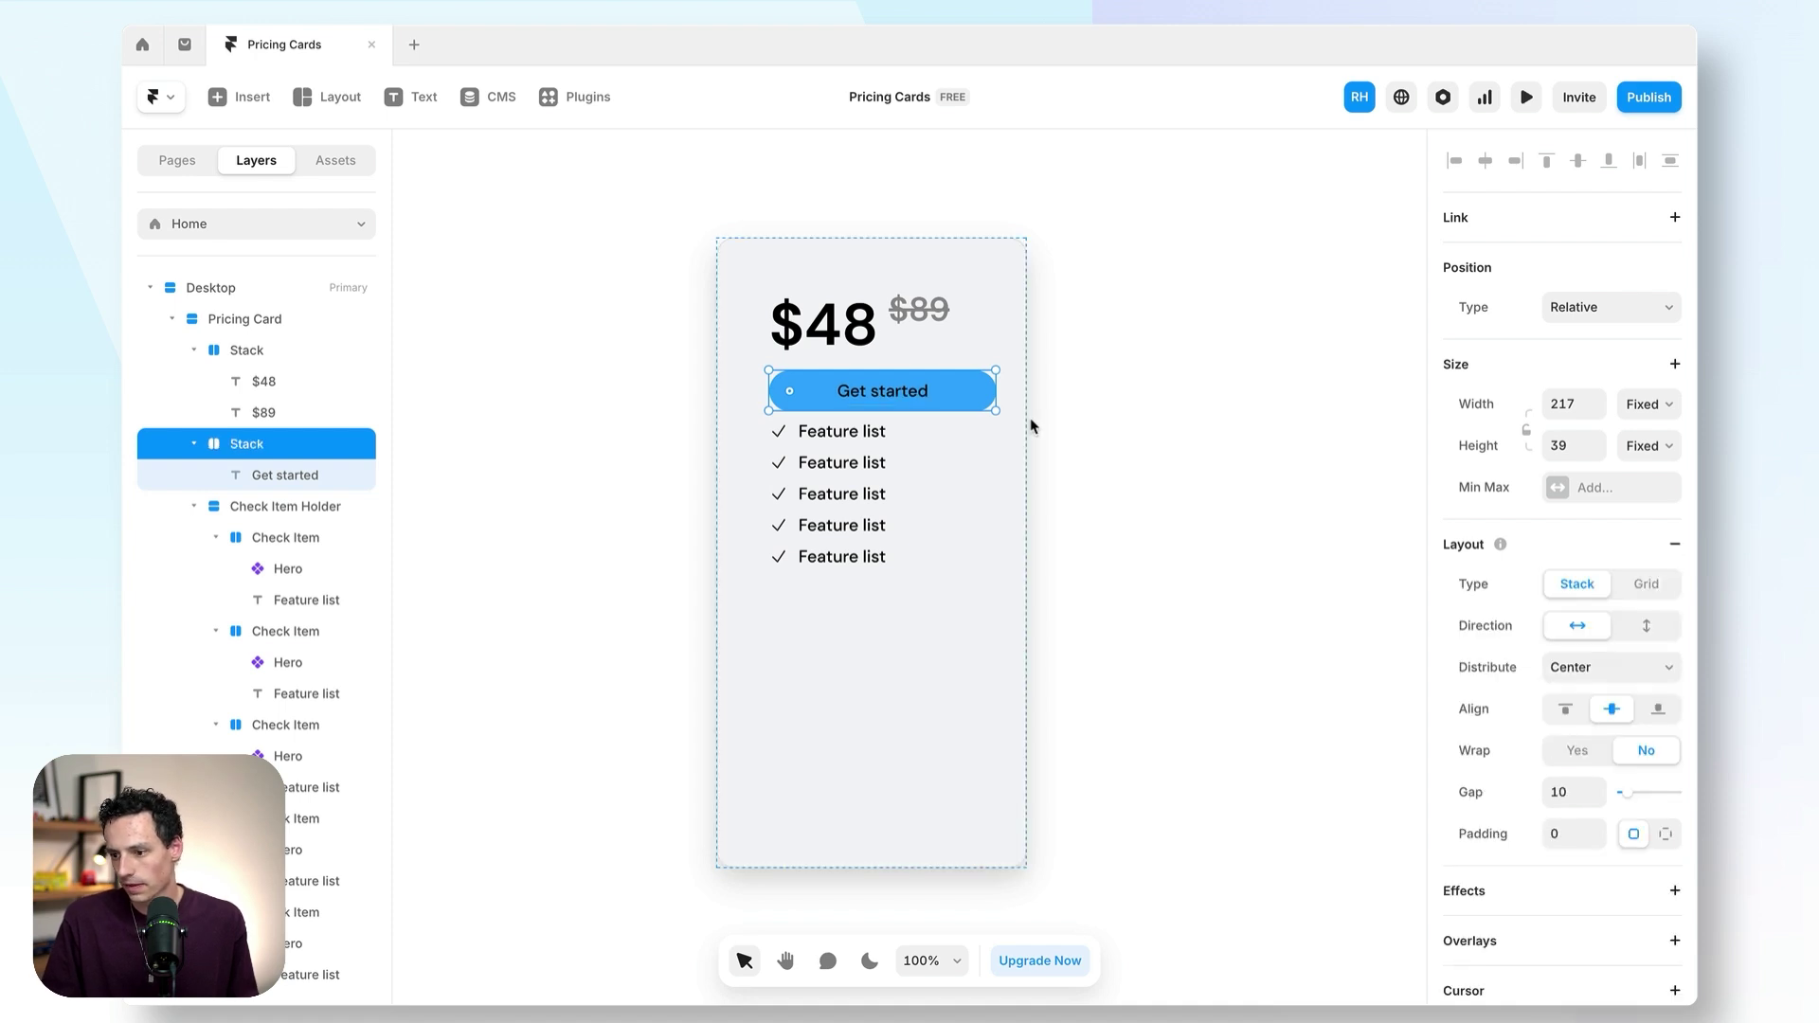
click(1575, 451)
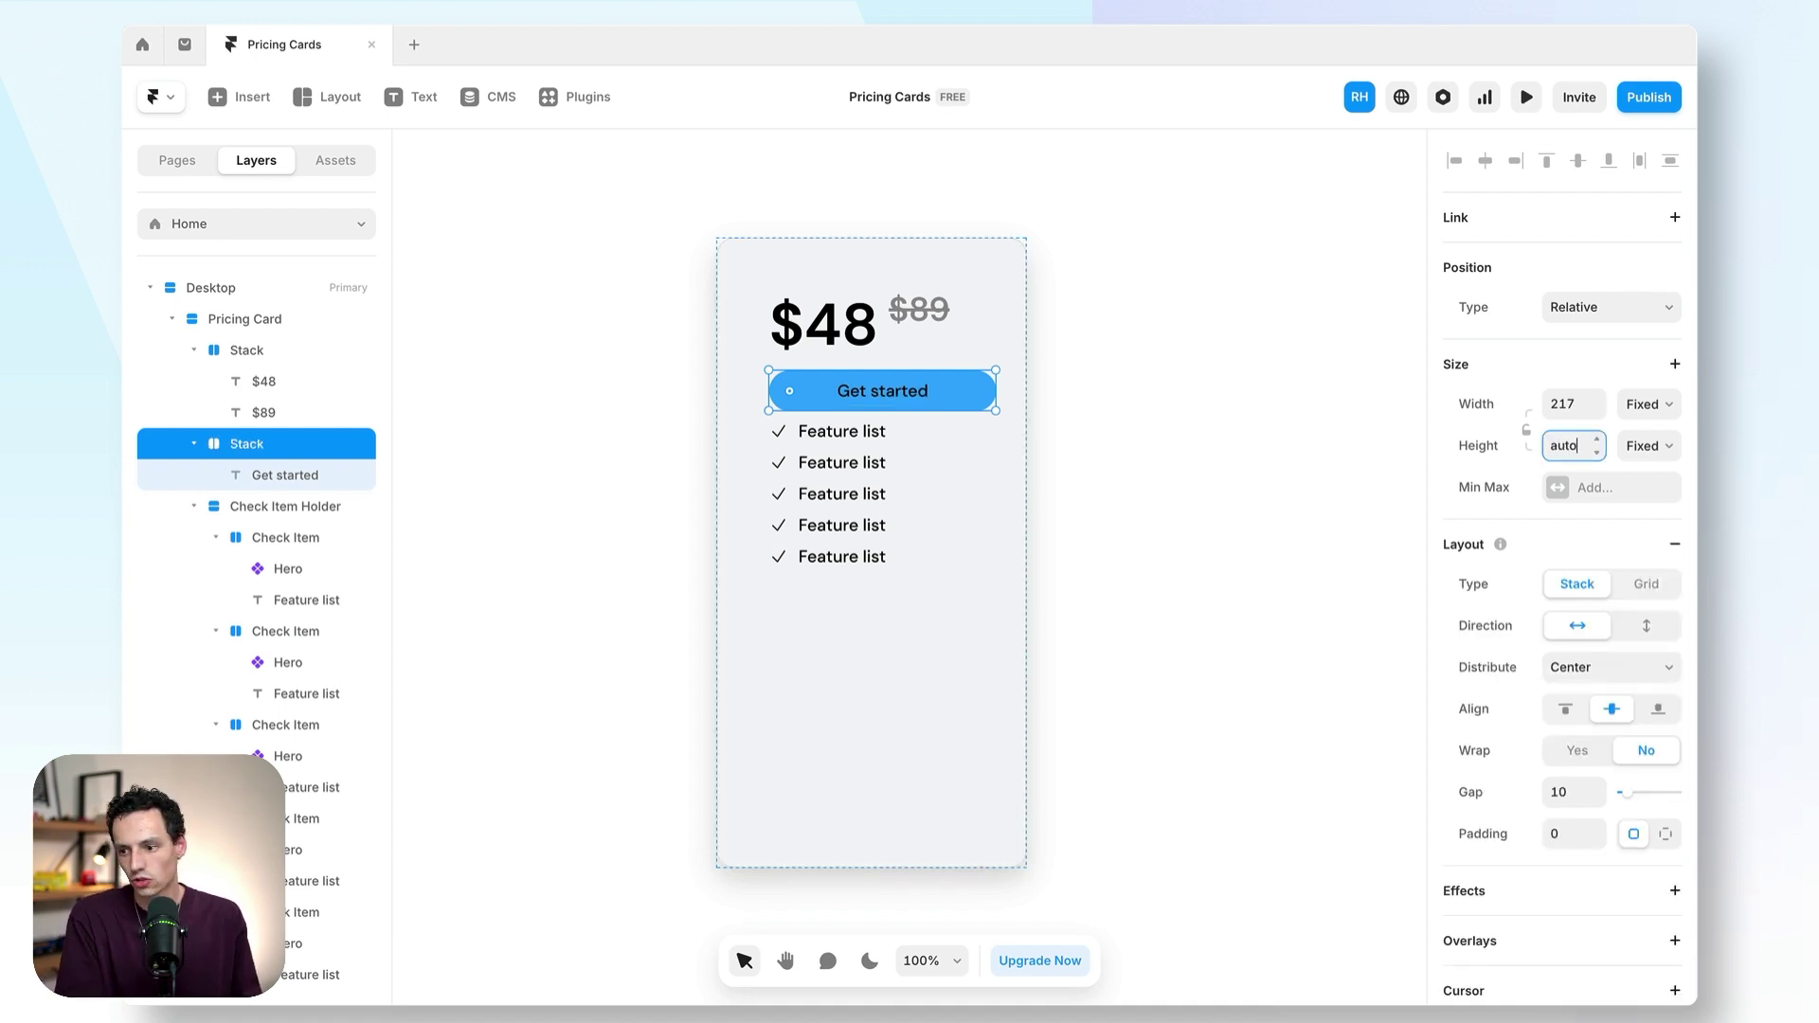
text(auto)
key(Return)
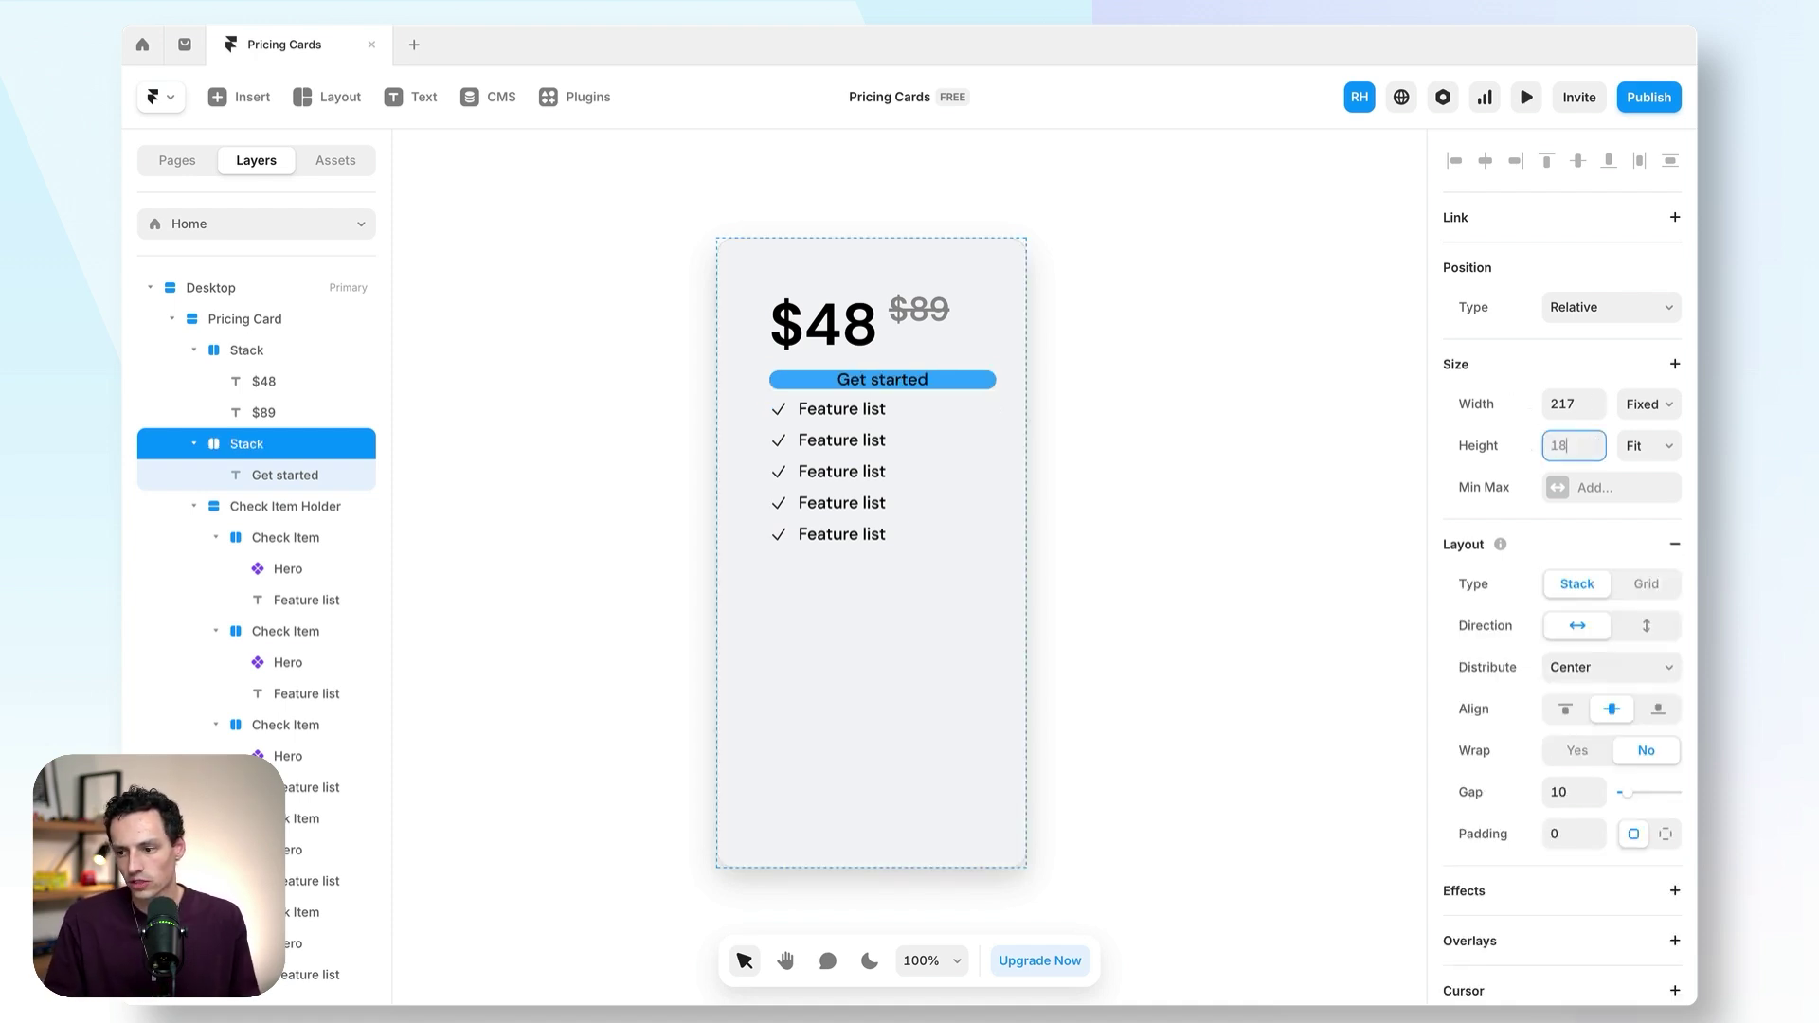
click(1588, 402)
text(100%)
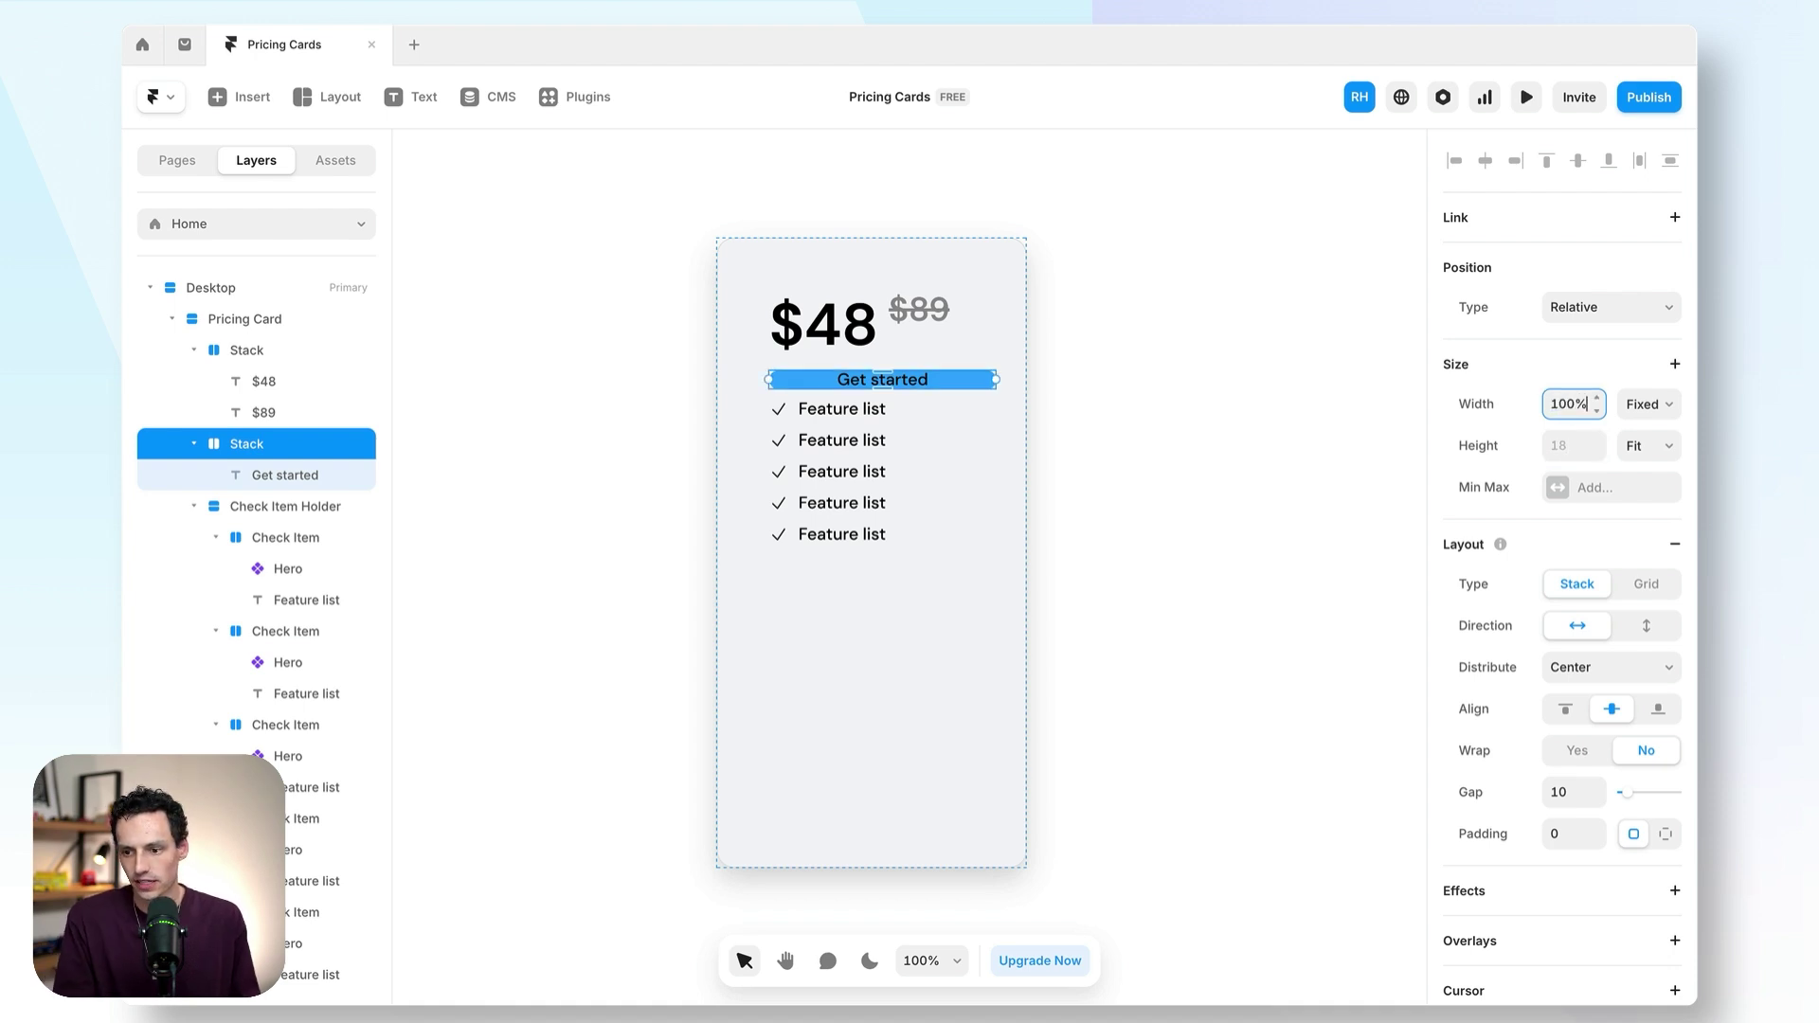
key(Return)
click(1566, 833)
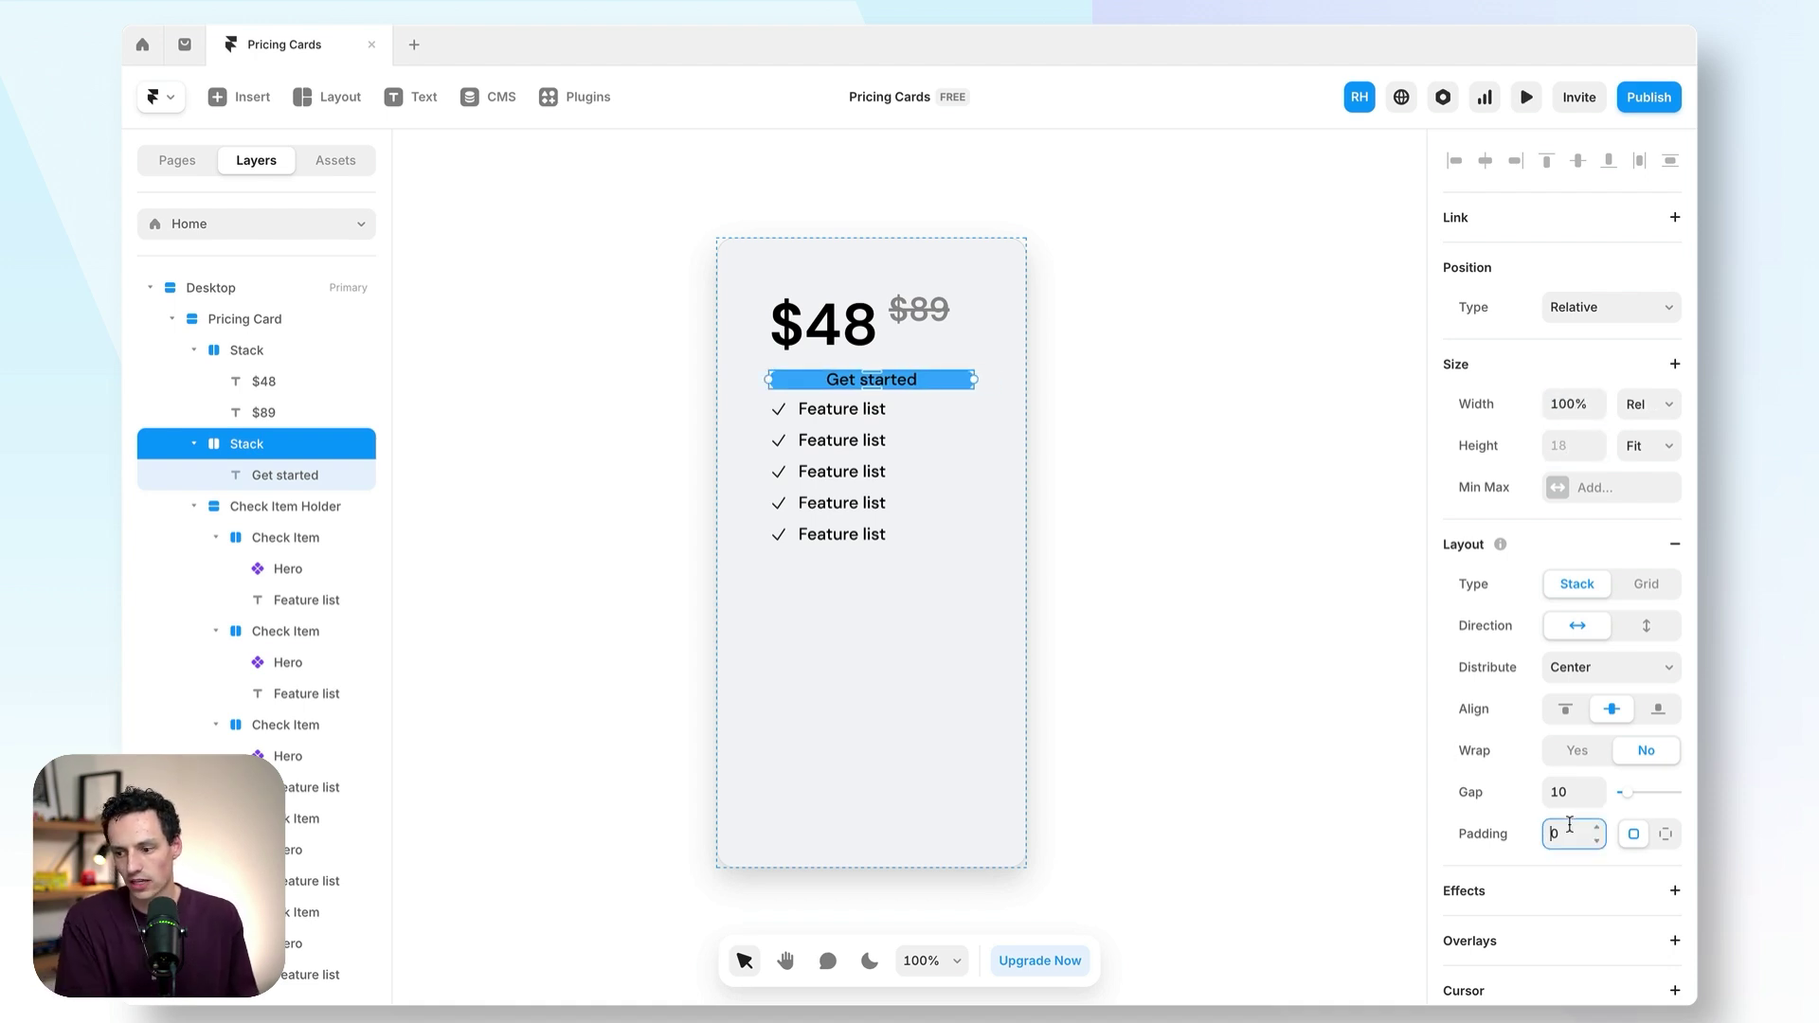
text(20)
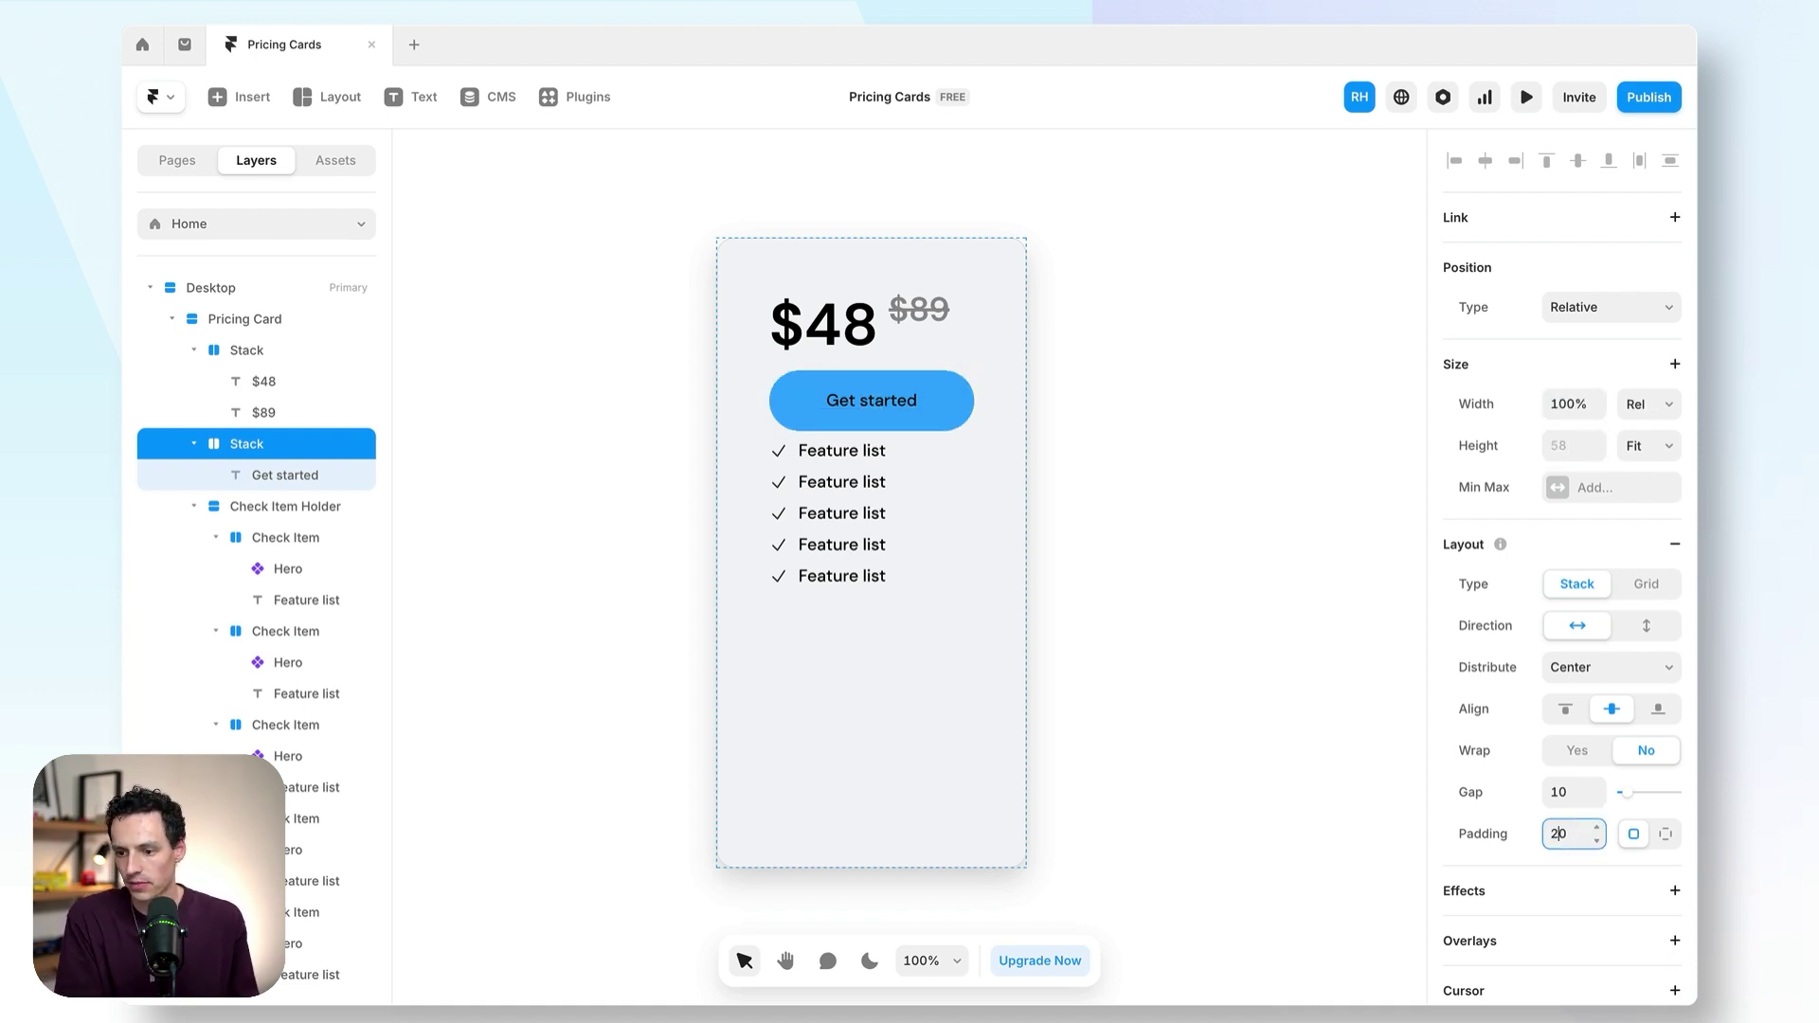
key(Return)
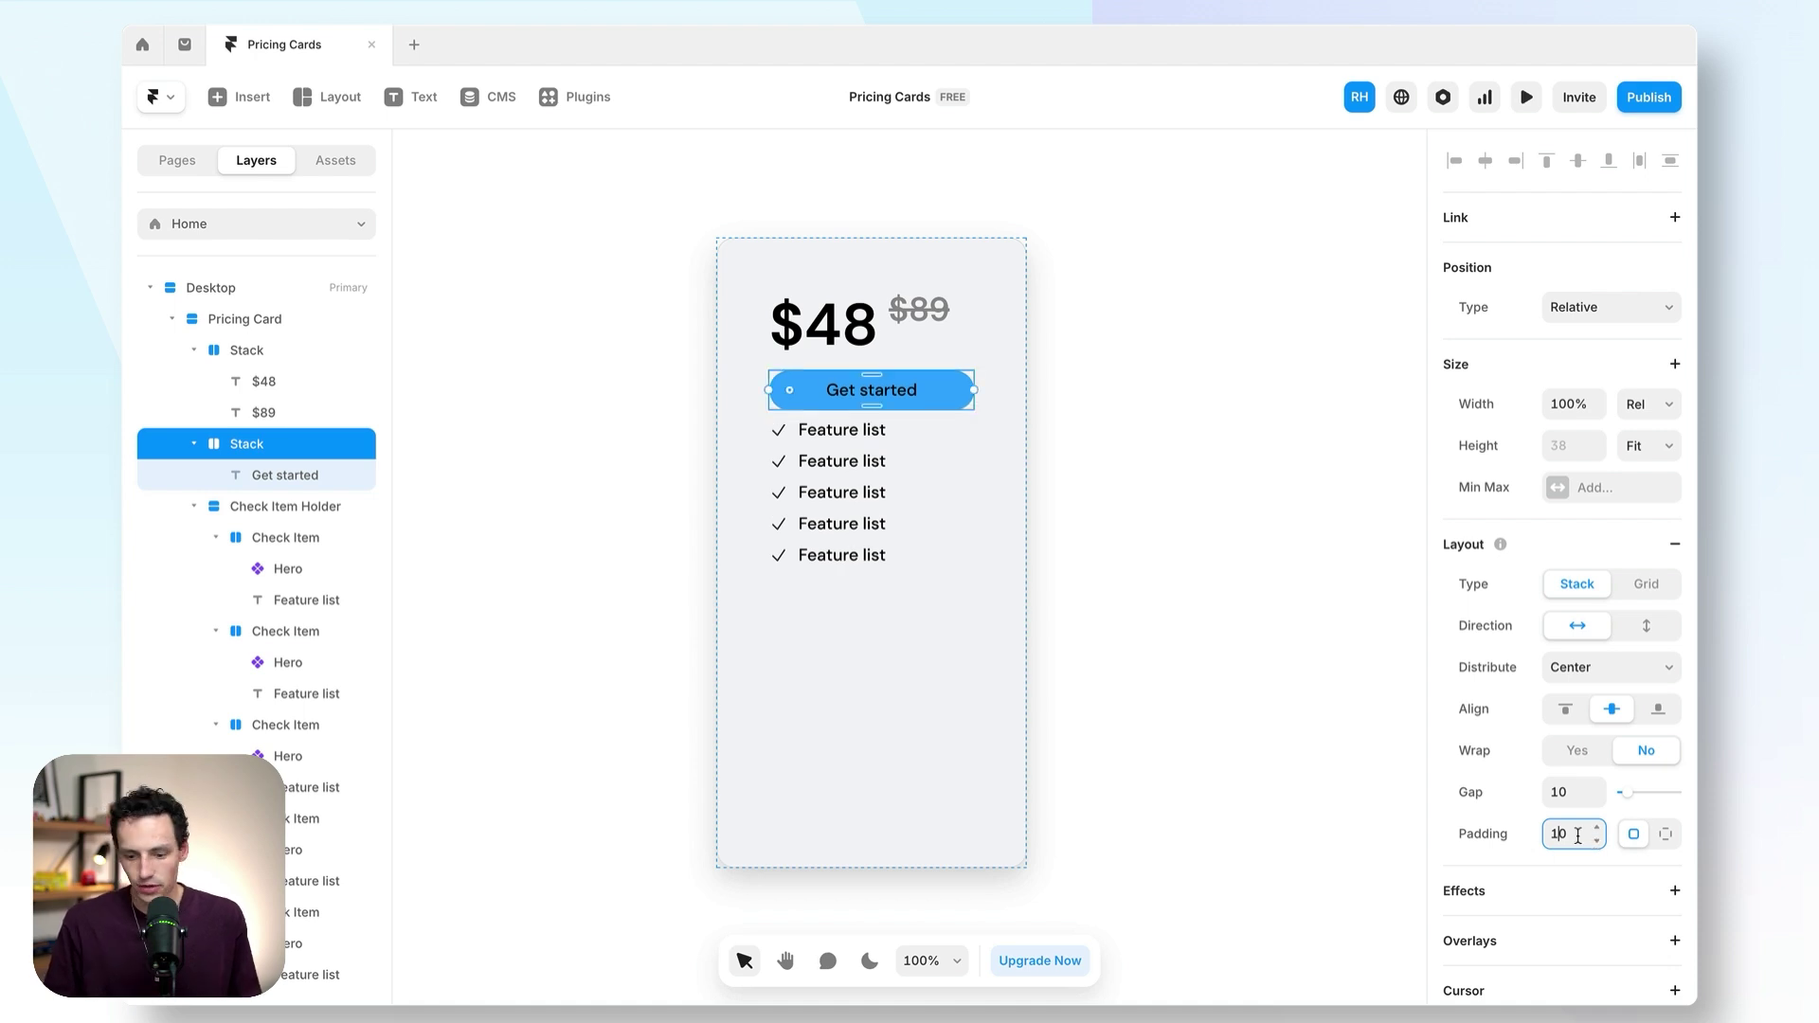
text(15)
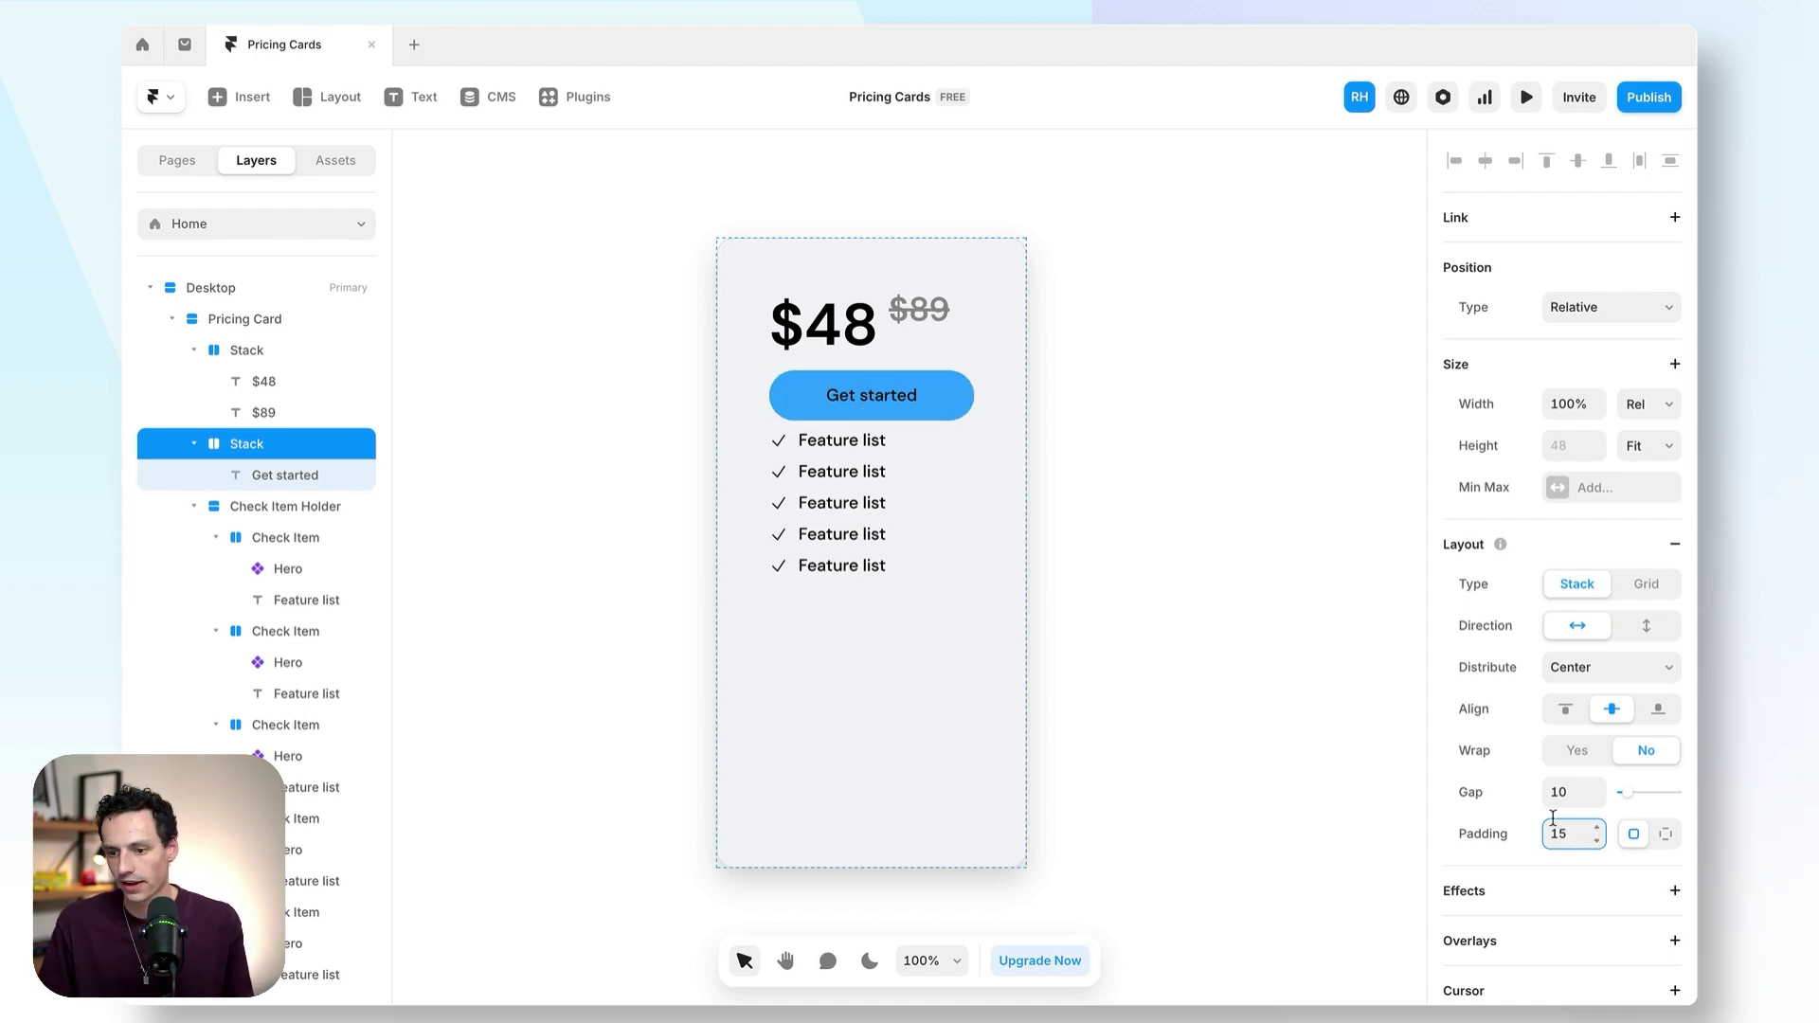
- Fill the button black and set the Get started label text to white (FFFFFF)
scroll(1553, 817, down, 5)
click(1557, 688)
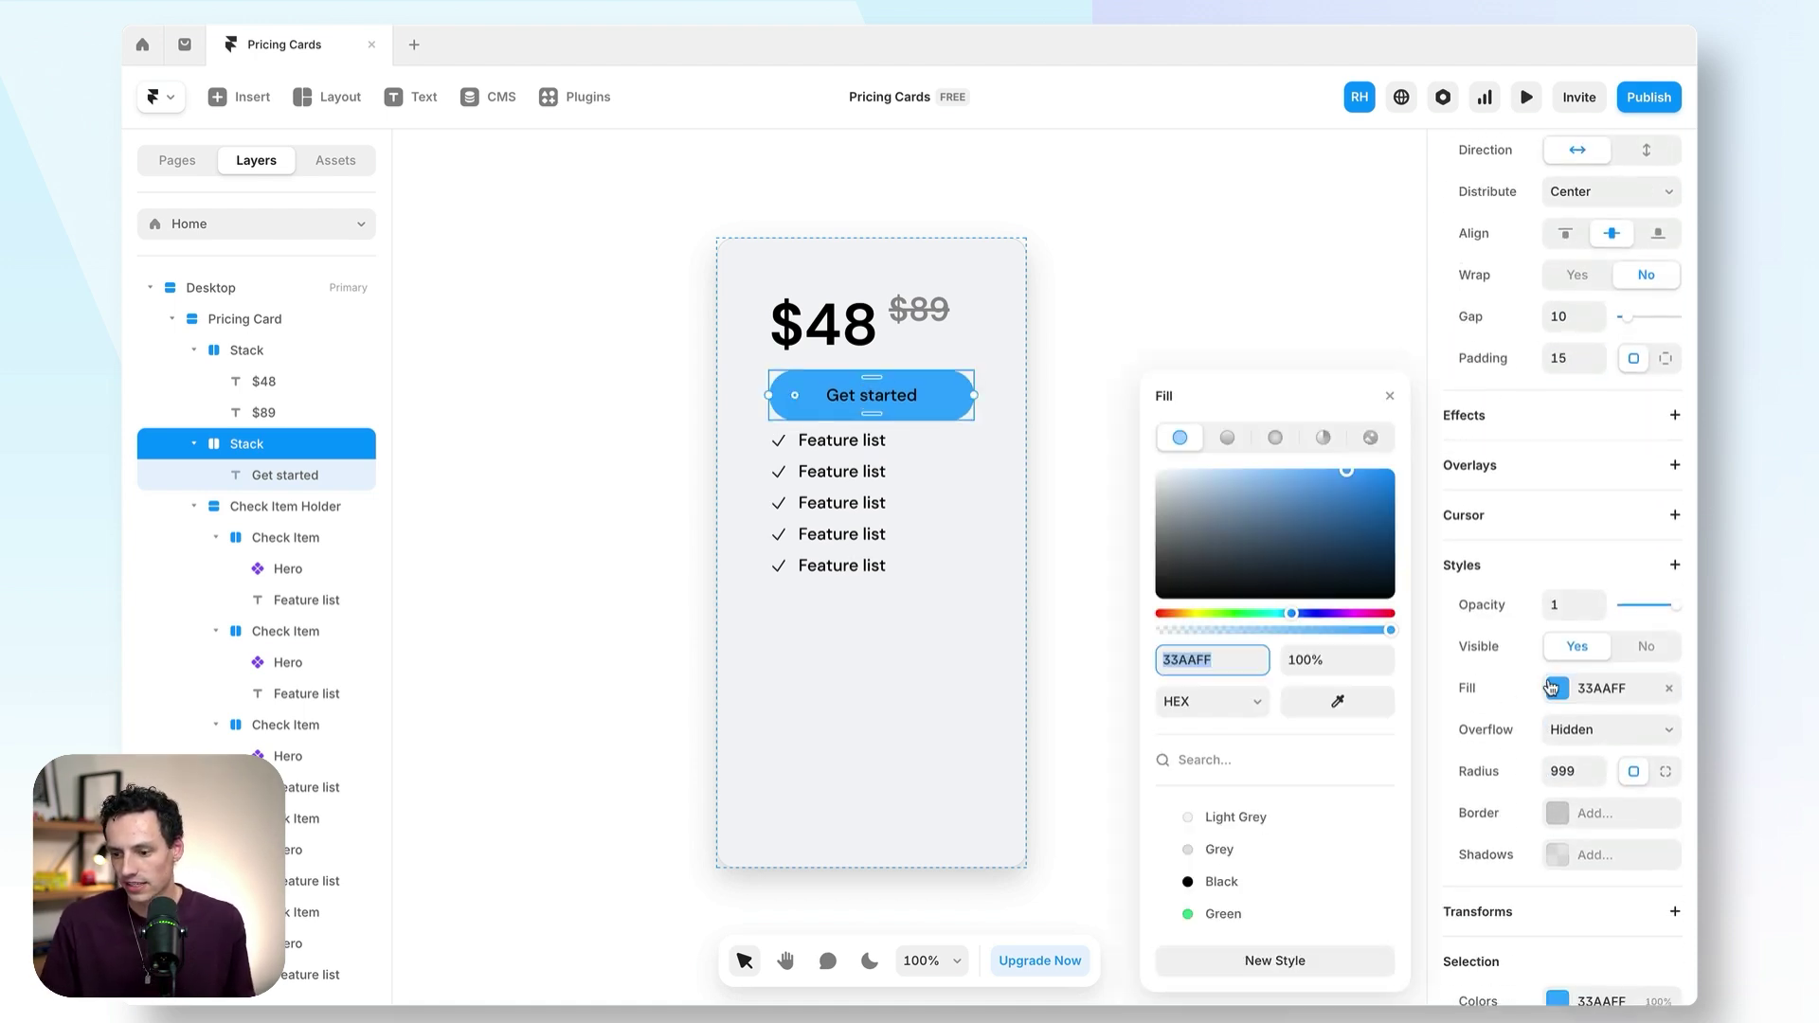
click(1189, 884)
key(Return)
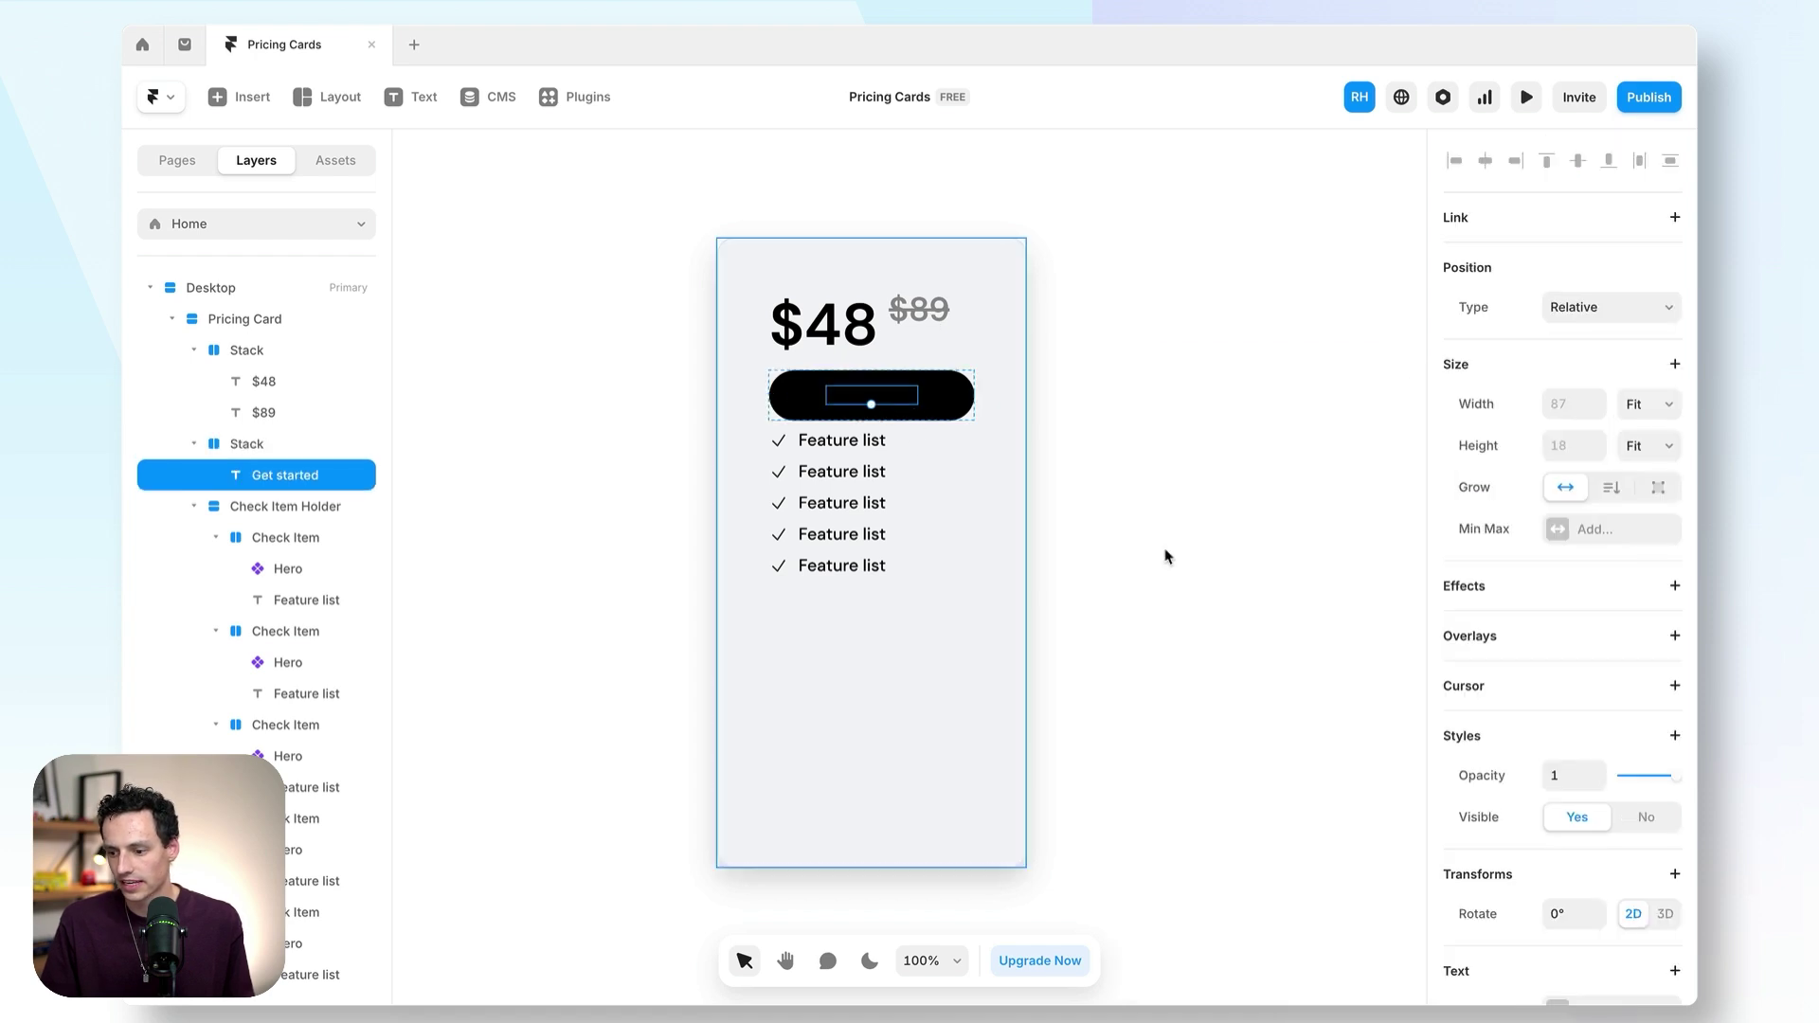
scroll(1555, 908, down, 3)
click(1557, 915)
drag(1219, 502, 975, 350)
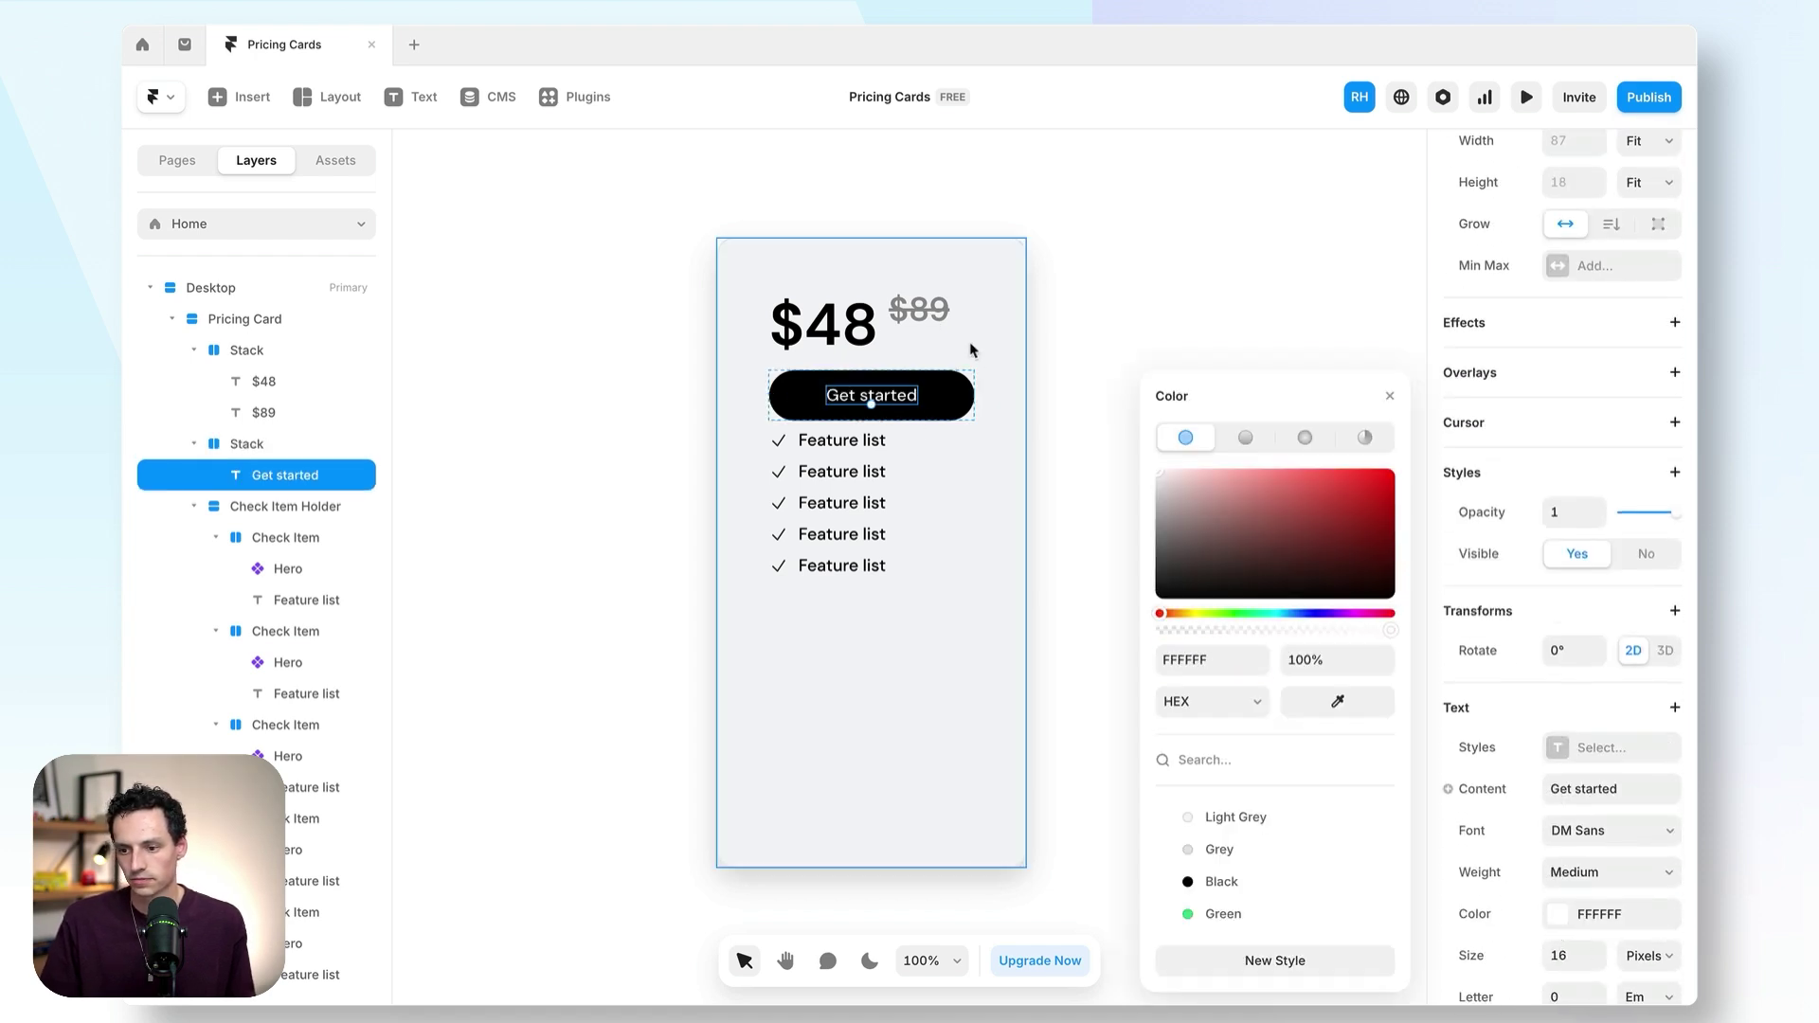
click(1236, 305)
- Move the Get started button layer below Check Item Holder in the layer list
click(965, 396)
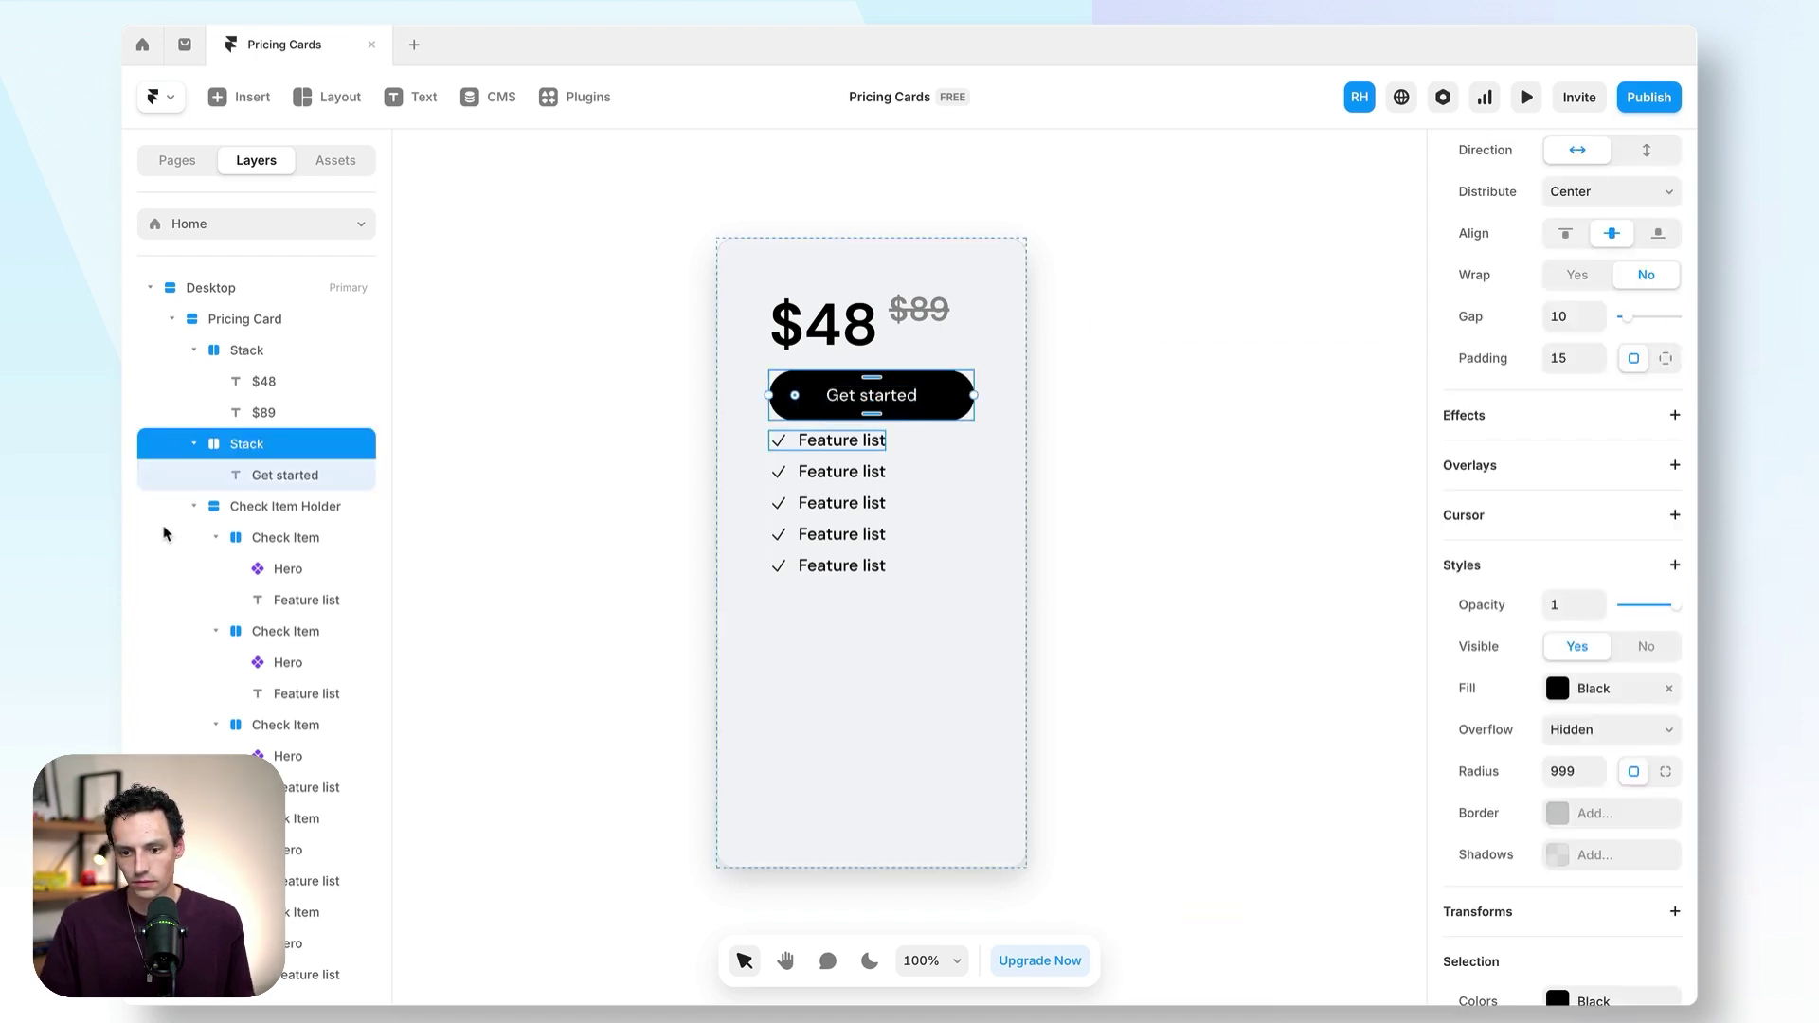
click(193, 444)
click(193, 474)
drag(219, 457, 231, 491)
- Give the Pricing Card padding 30 and distribute its contents with Space Between
key(Escape)
click(1569, 704)
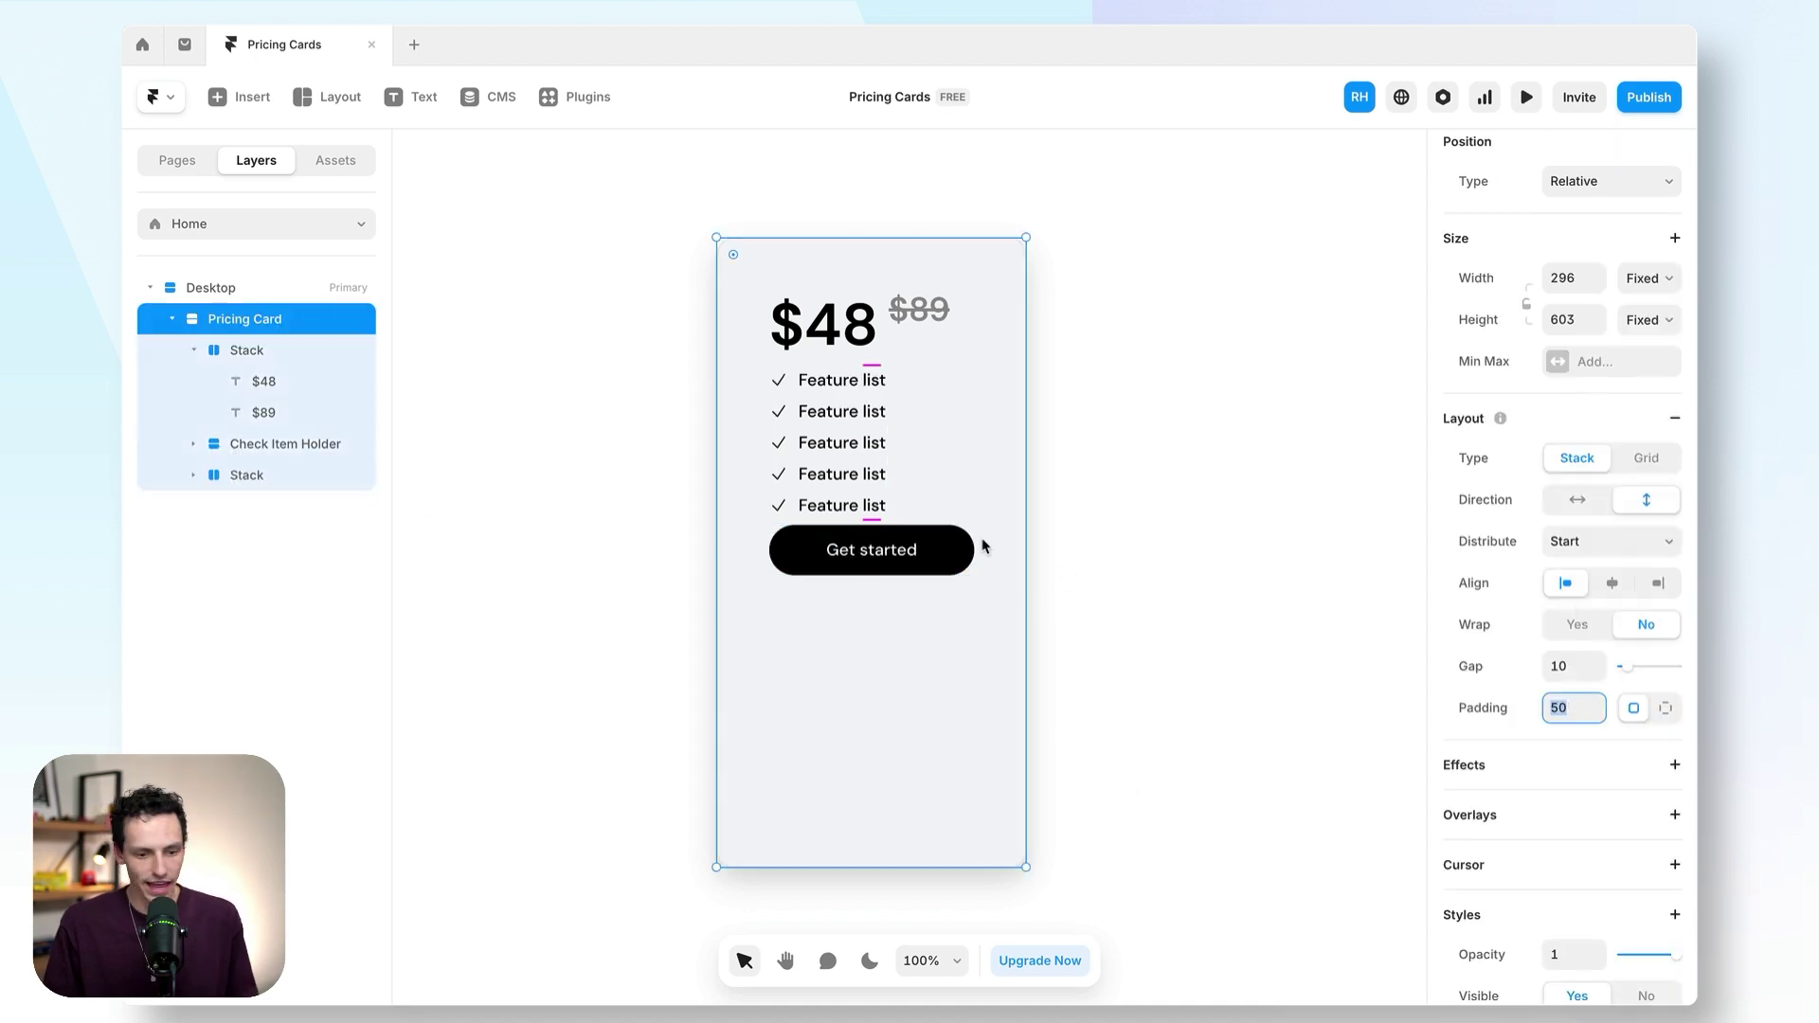
text(30)
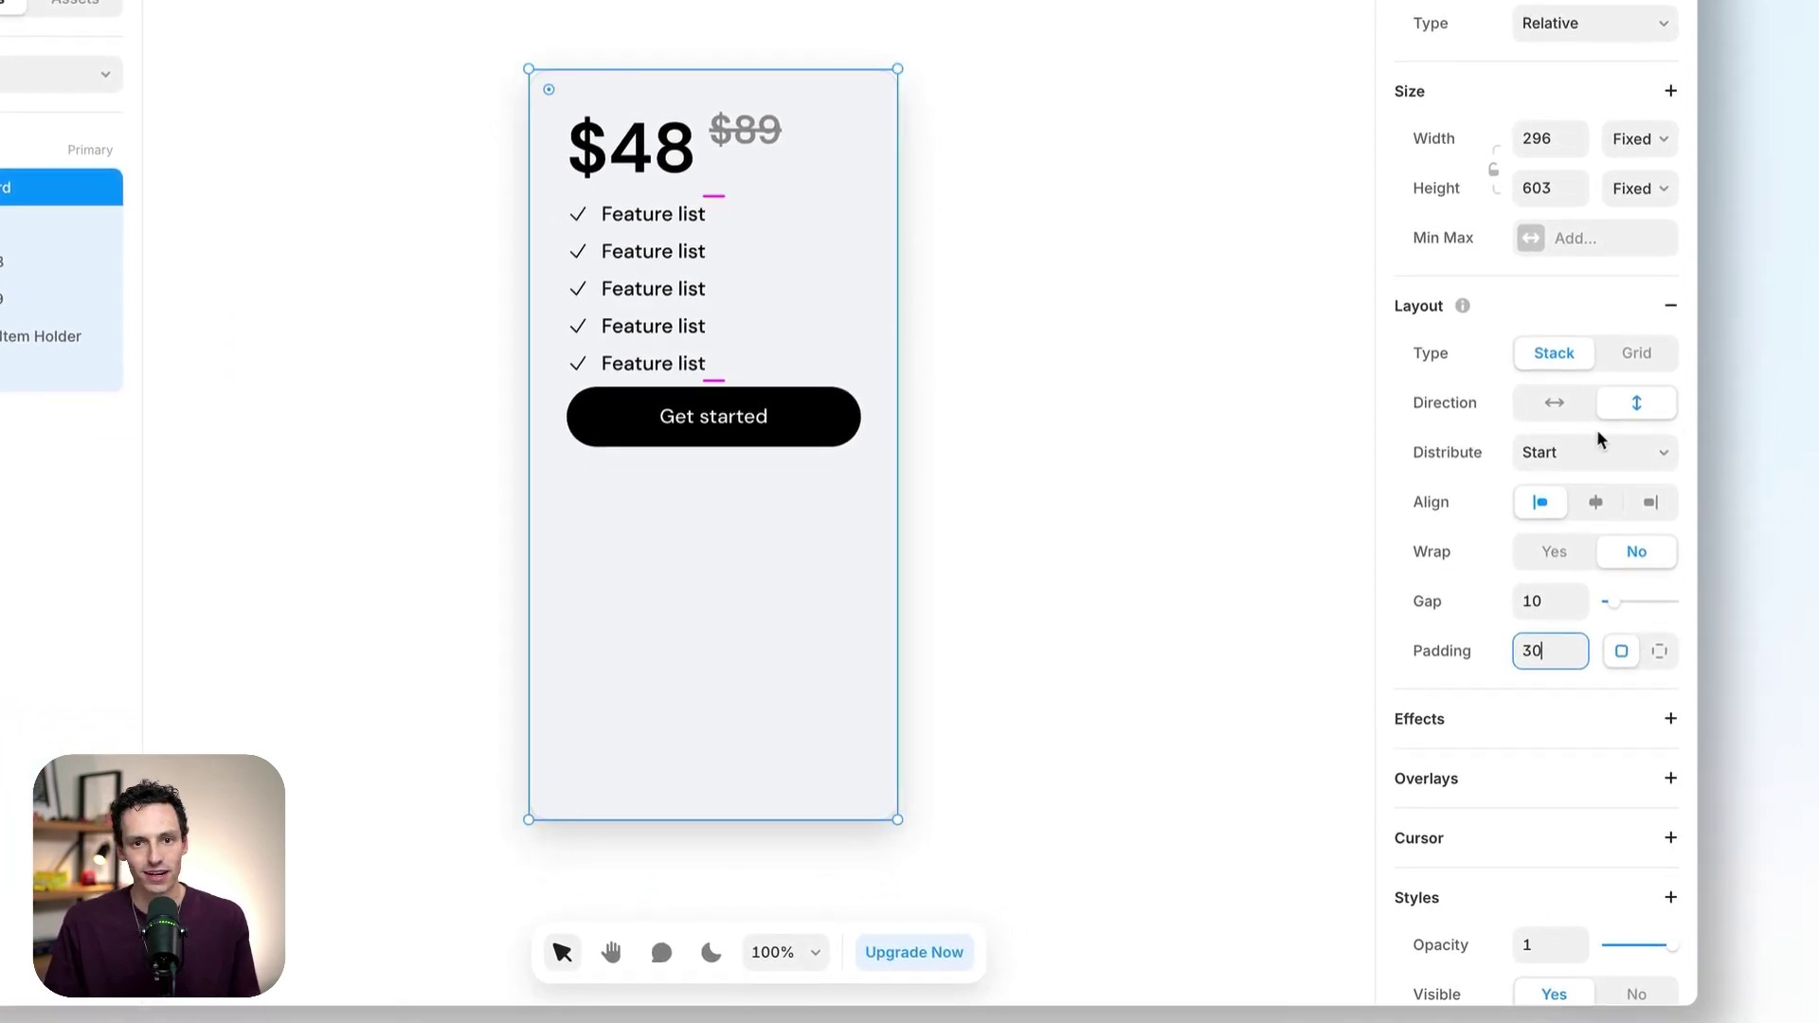
click(1604, 462)
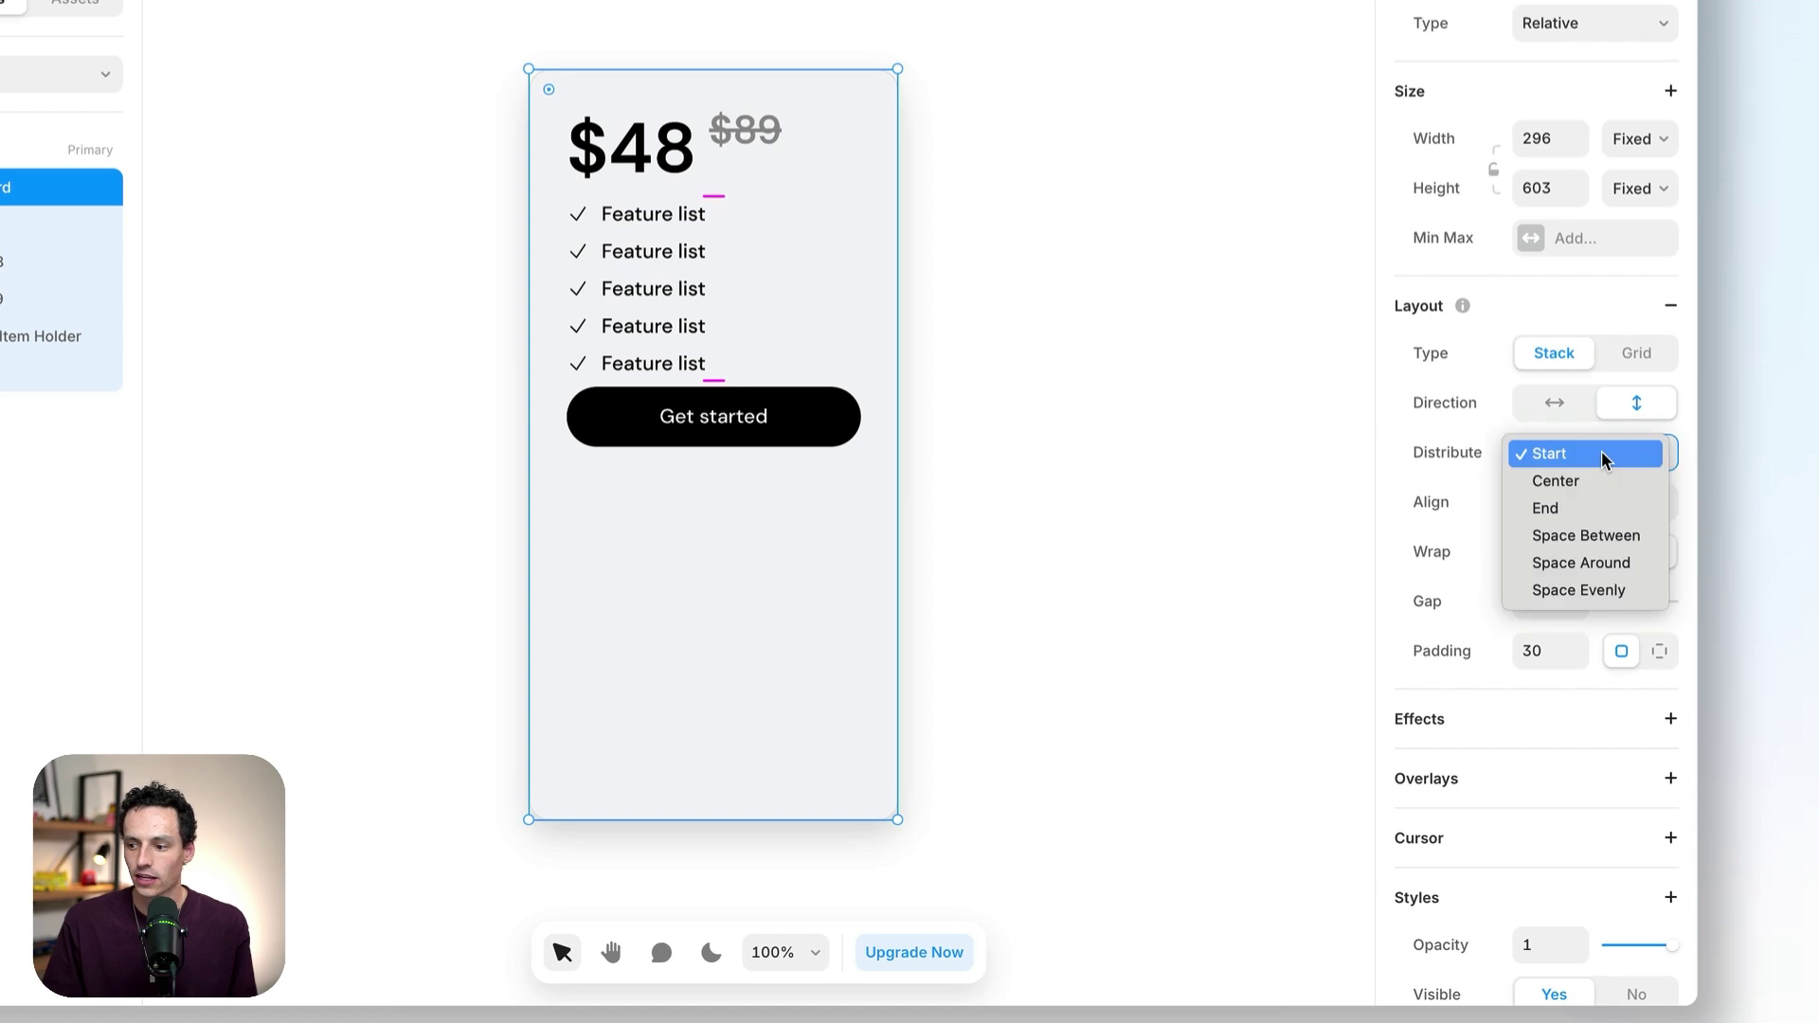
click(1608, 537)
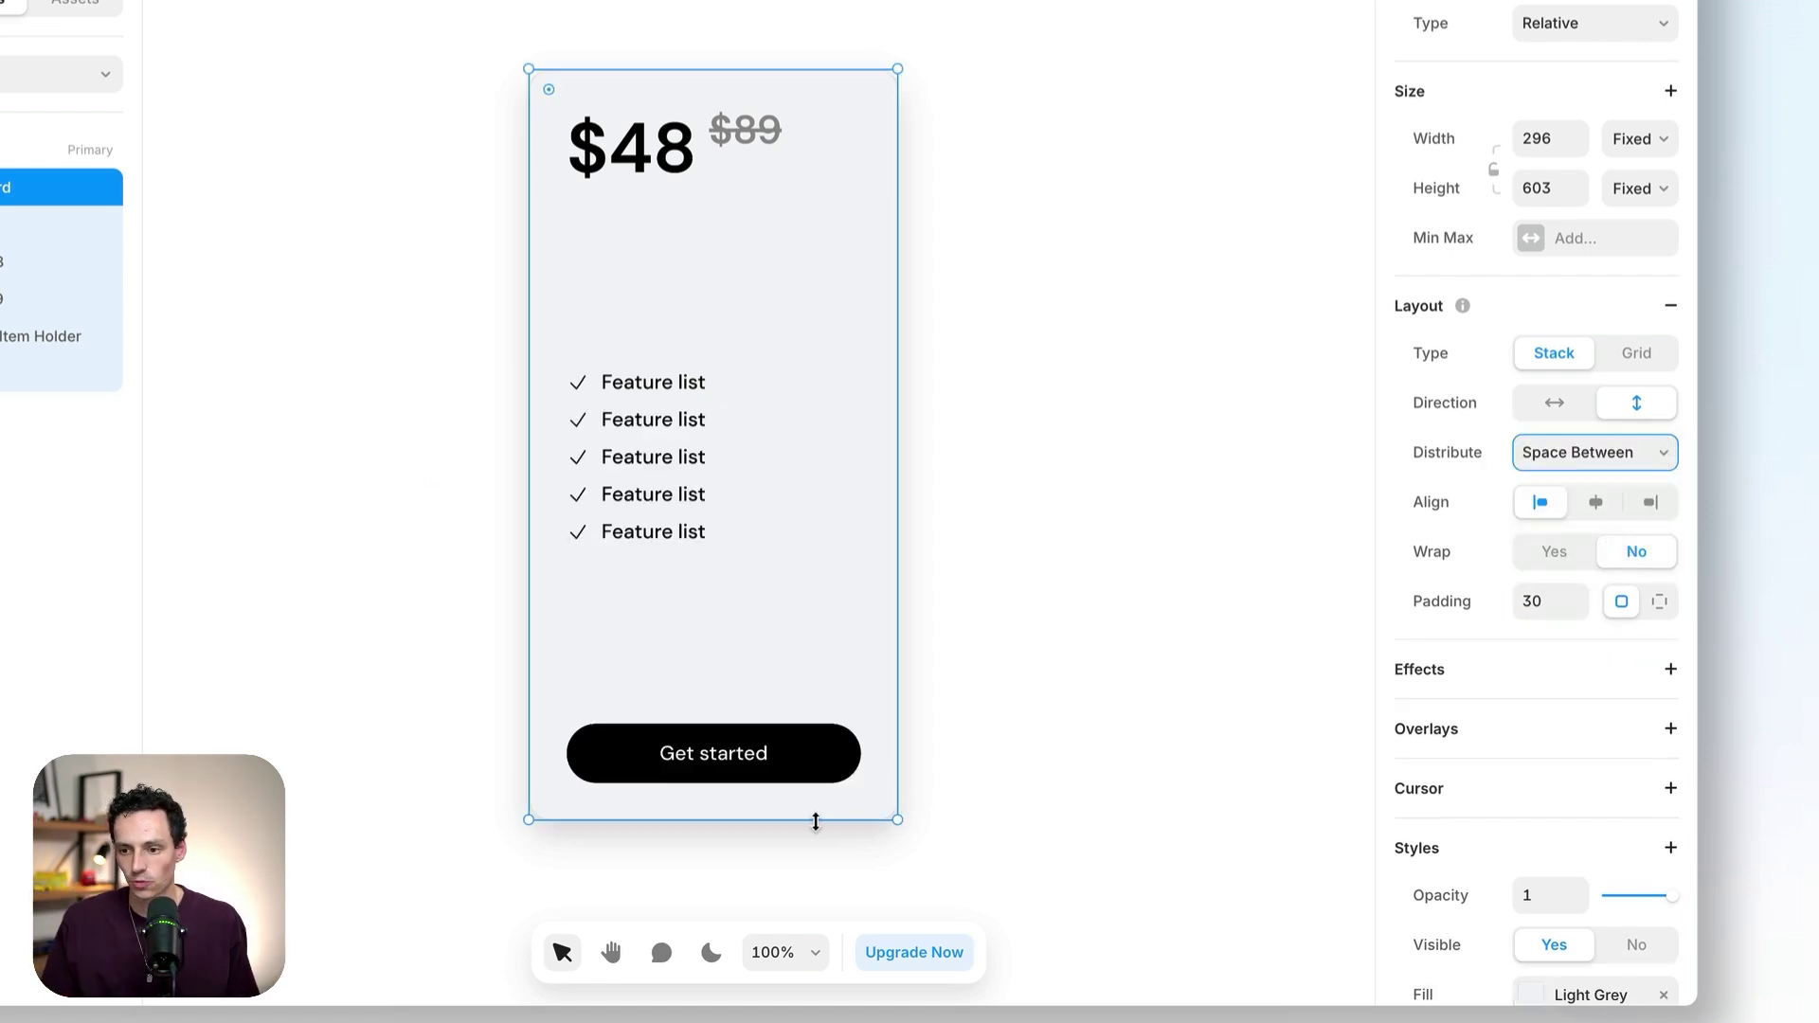
- Drag the card's bottom edge to settle its height at 505, then select the $48 text
drag(816, 822, 782, 800)
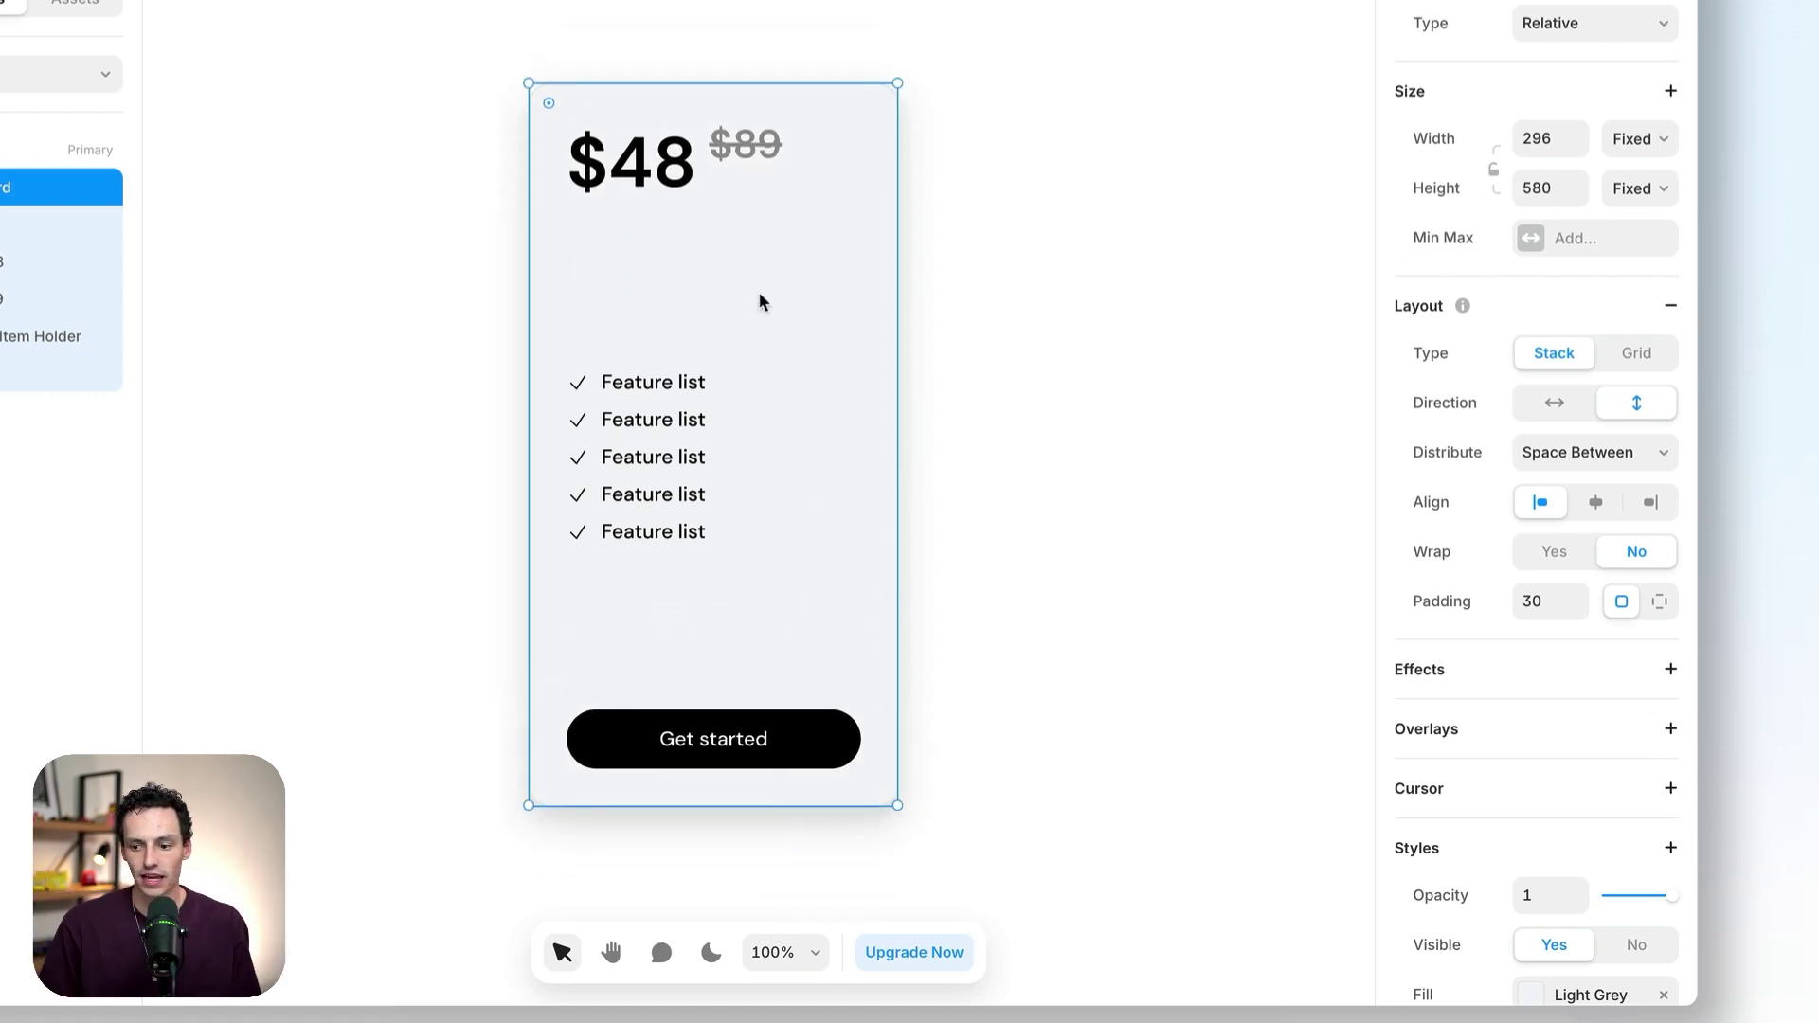
drag(777, 805, 772, 601)
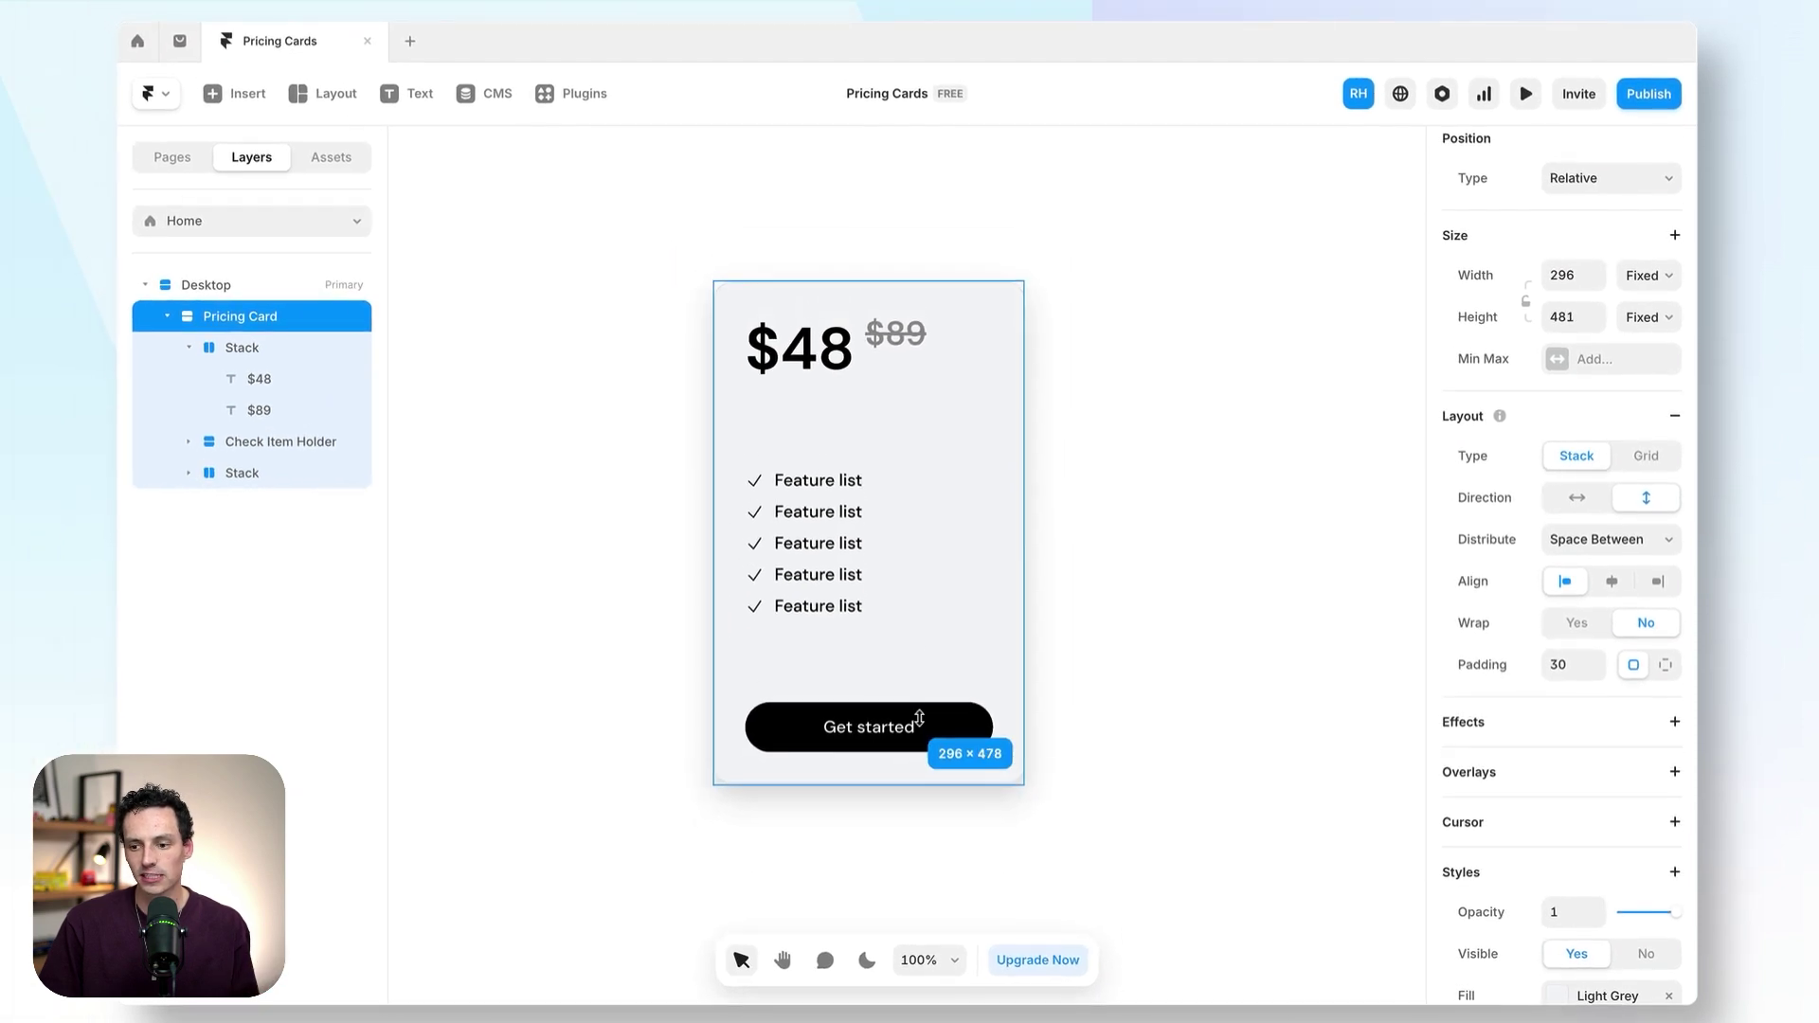
drag(919, 719, 931, 753)
click(1138, 617)
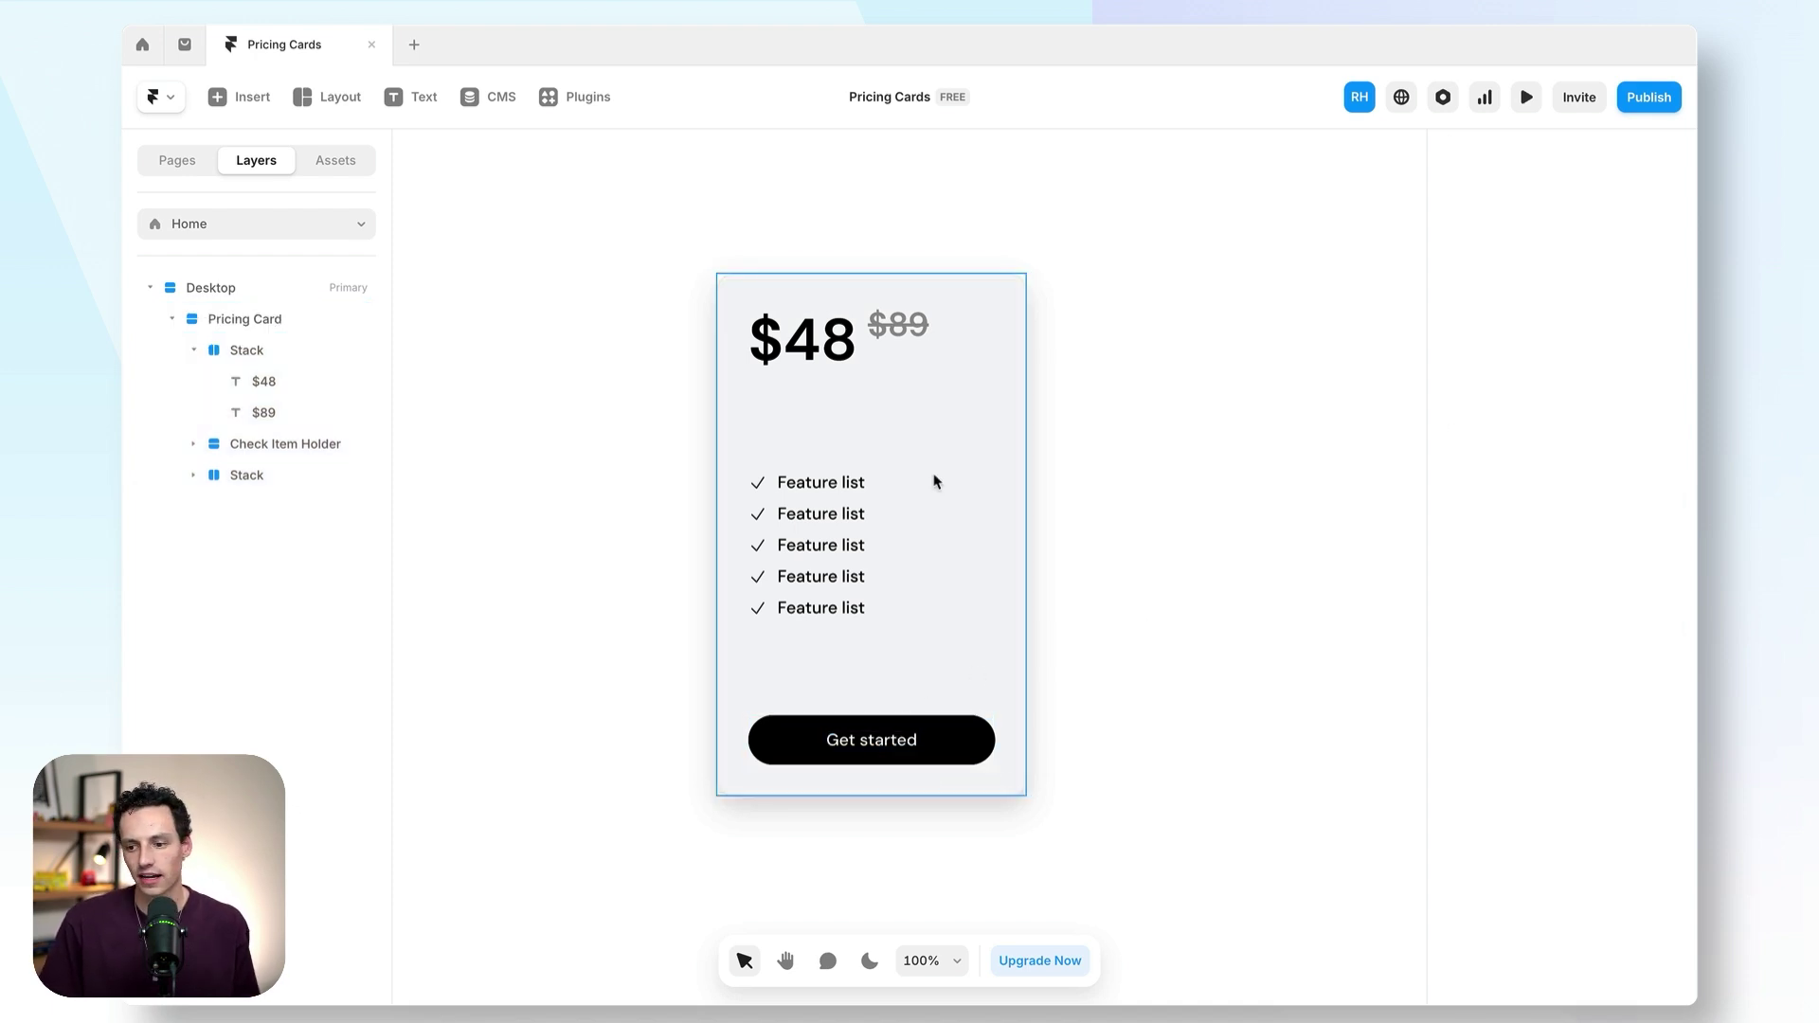
click(839, 348)
- Duplicate the $48 text, move the copy to the card's top, and retype it 'Basic Tier'
key(ctrl+v)
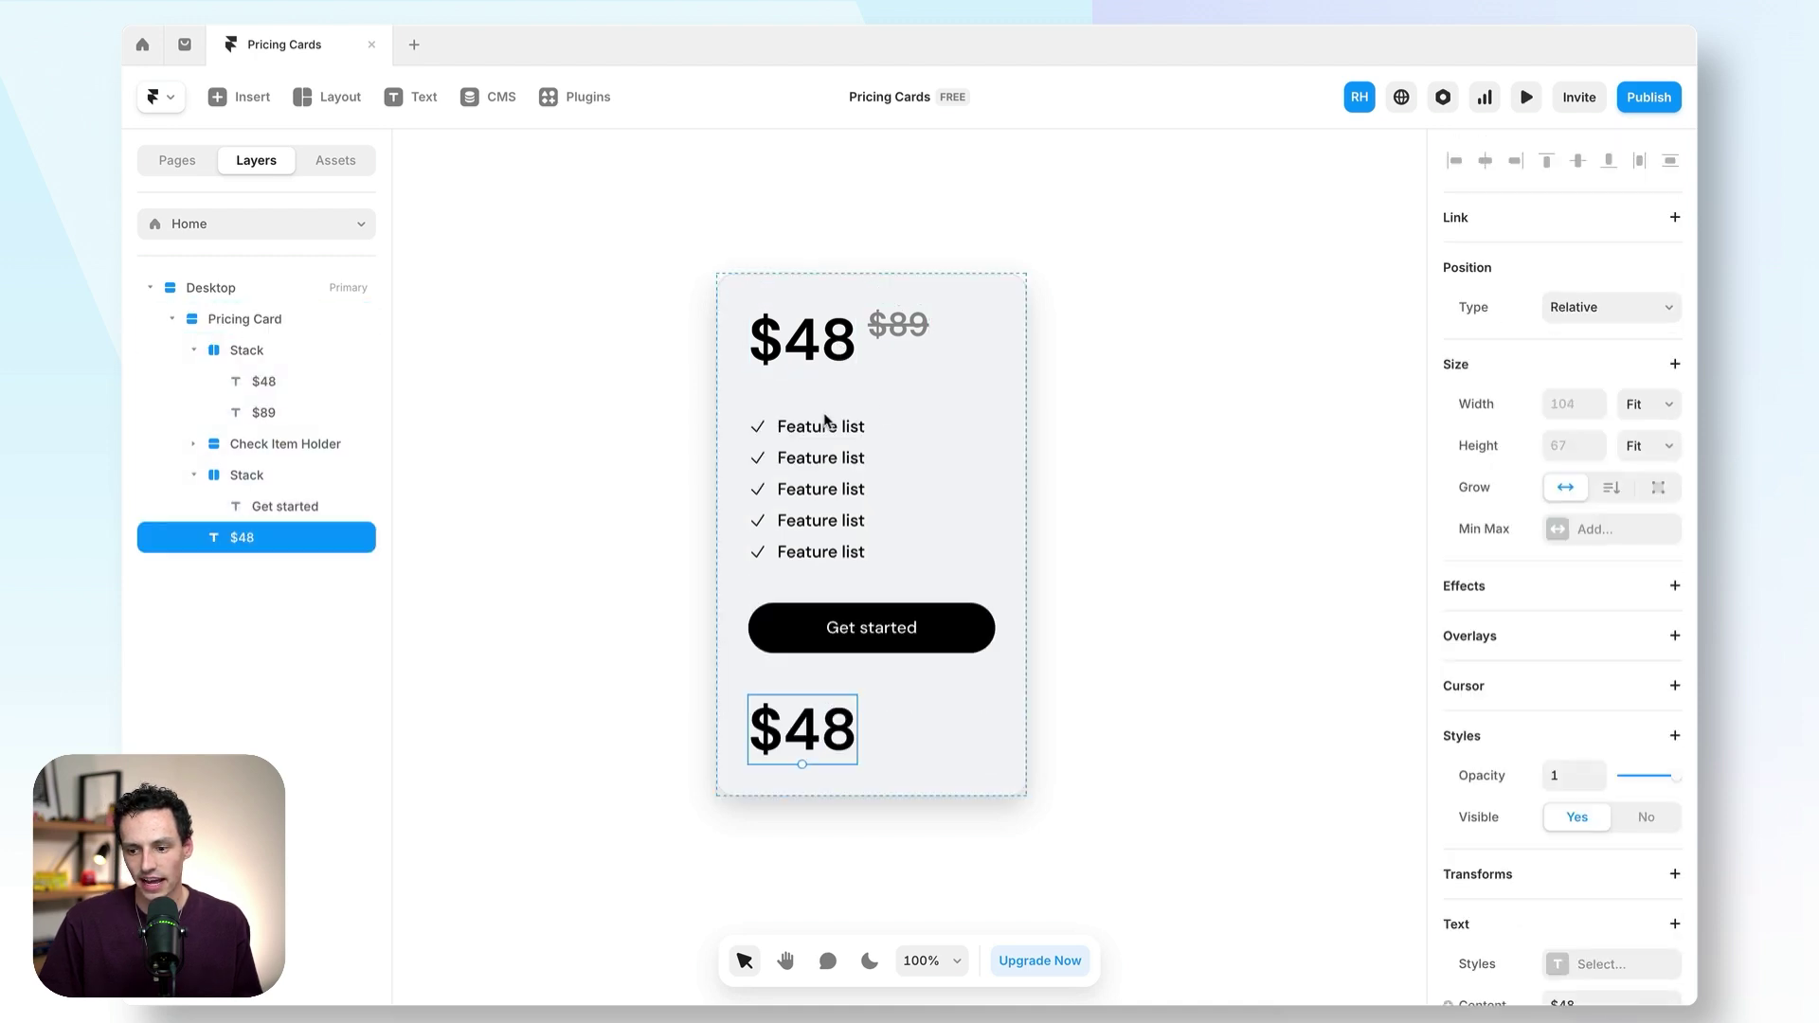
drag(281, 549, 279, 346)
double_click(827, 371)
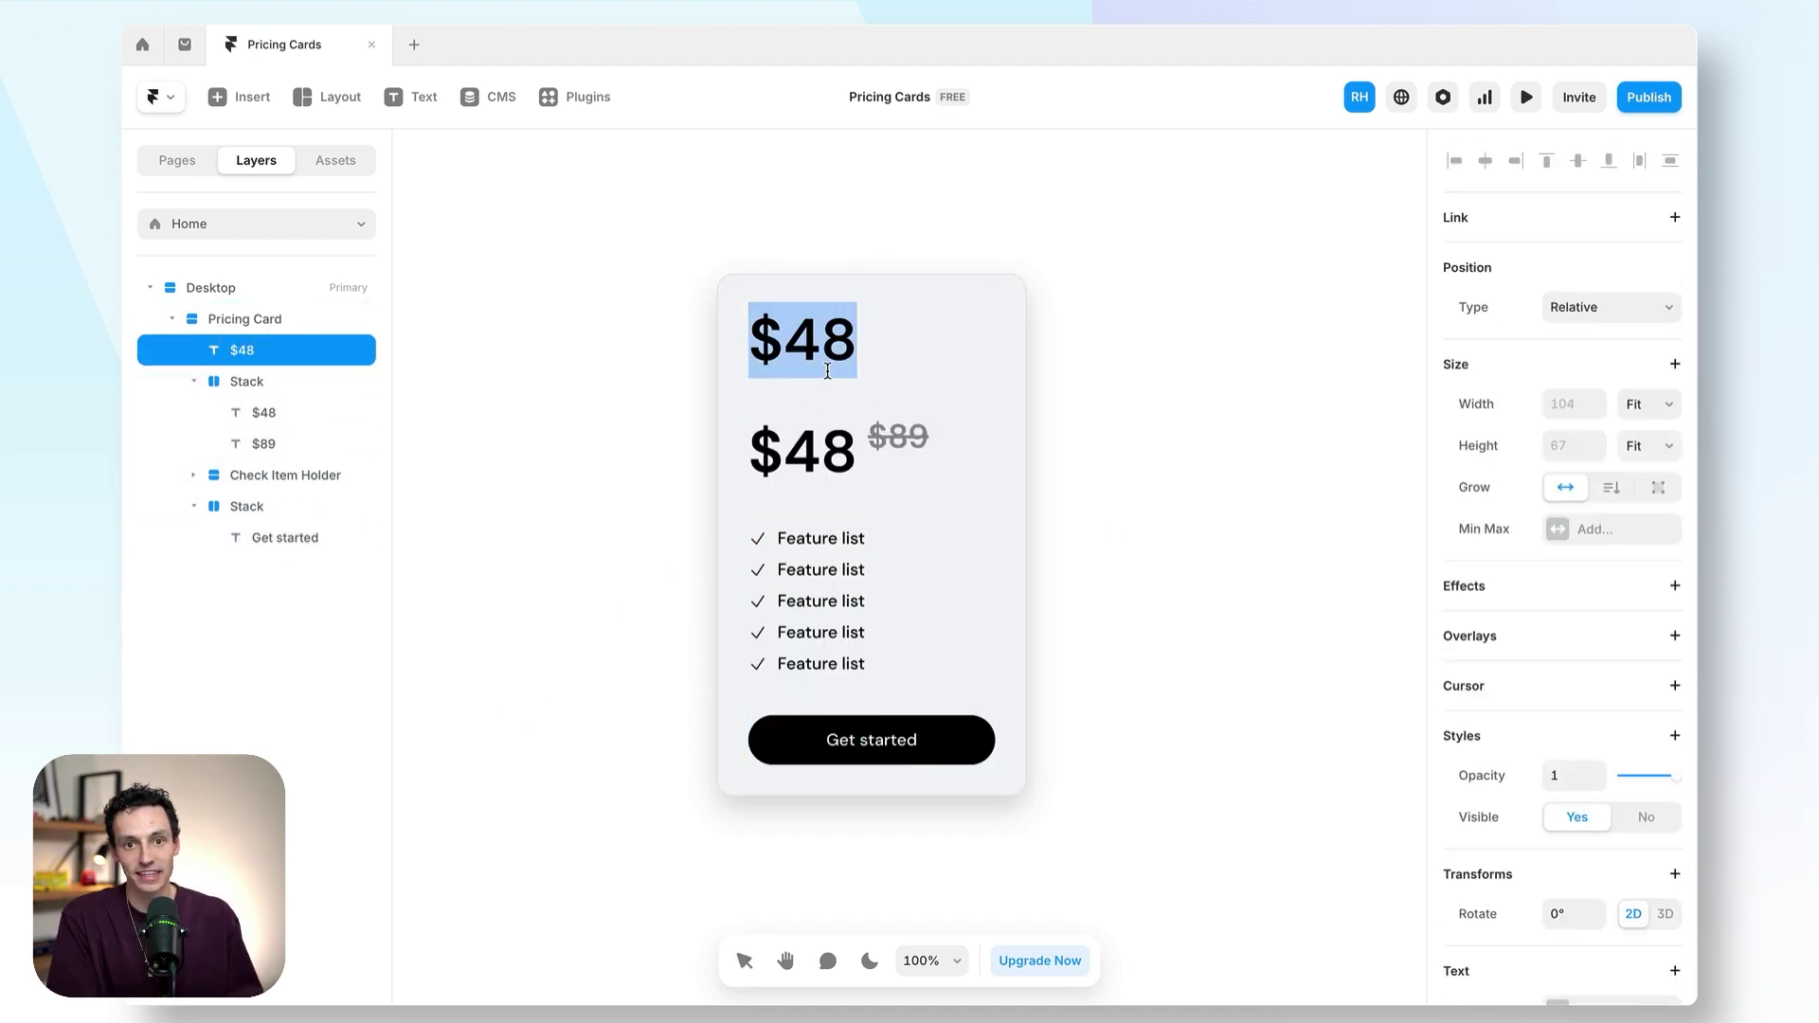
text(Basic Tier)
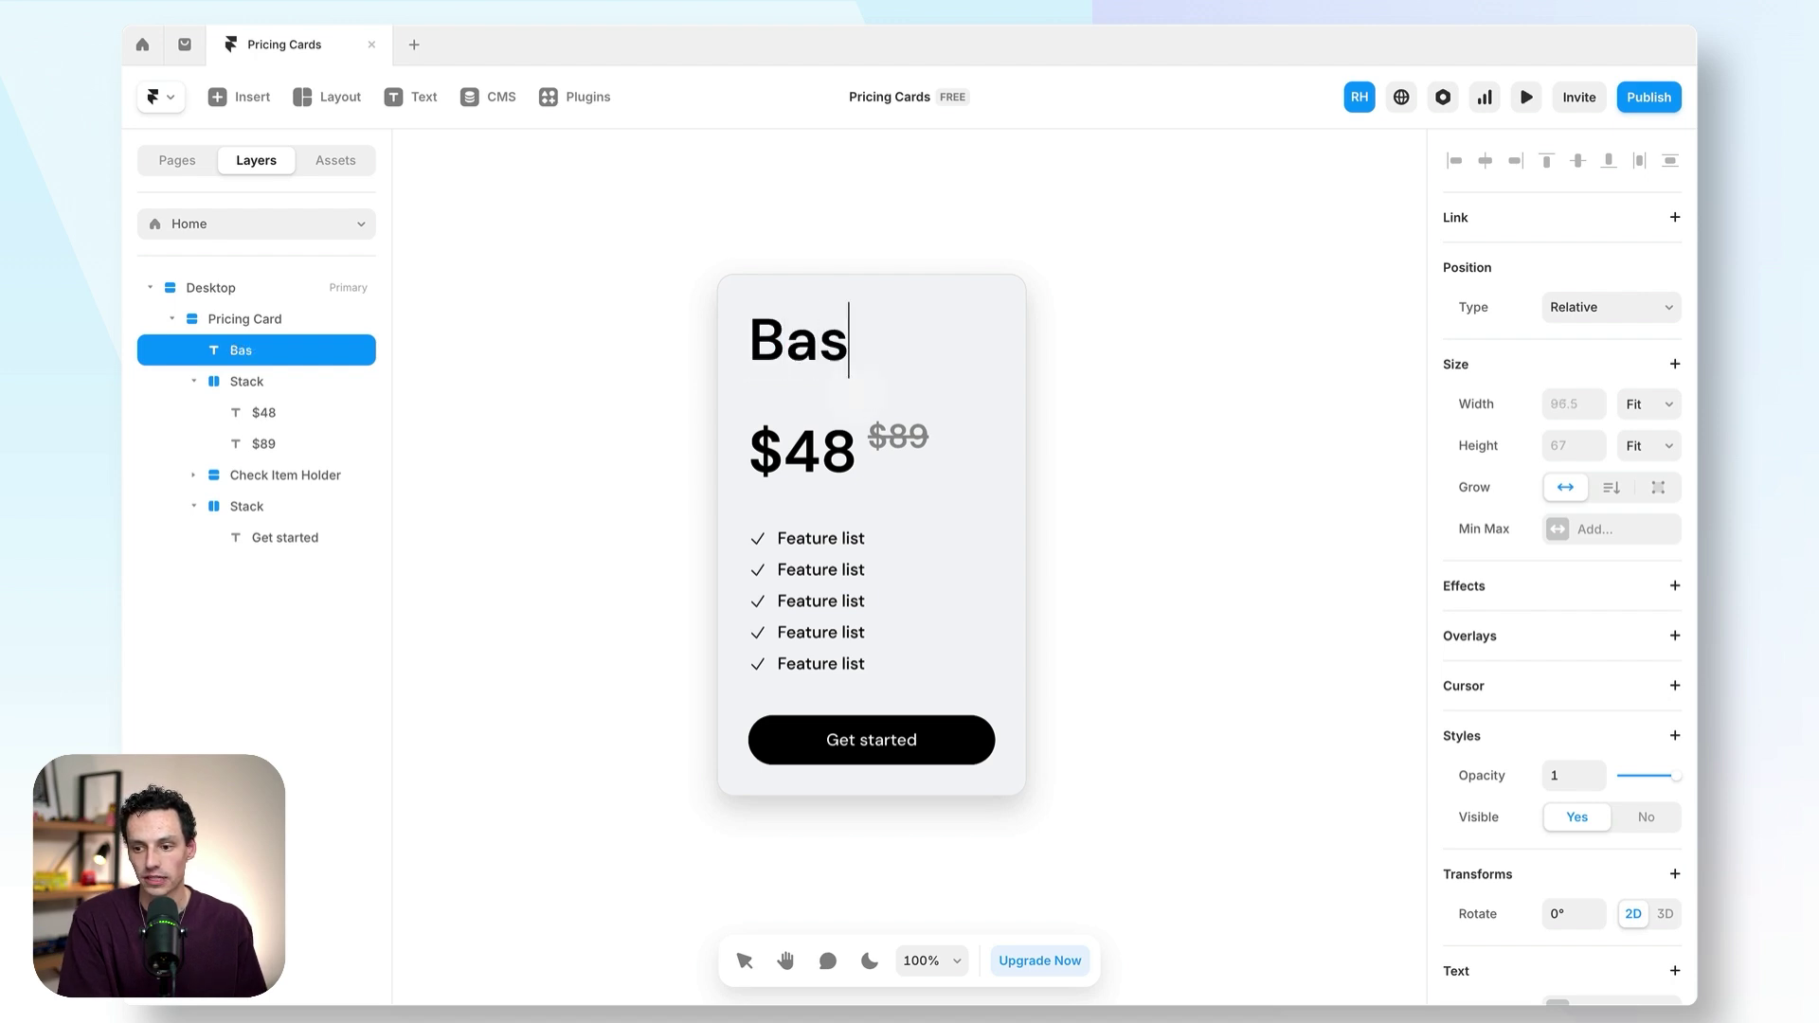
key(Escape)
- Make the Basic Tier heading Bold, 24 px, with -0.02 letter spacing
scroll(1632, 760, down, 5)
click(1631, 760)
click(1613, 802)
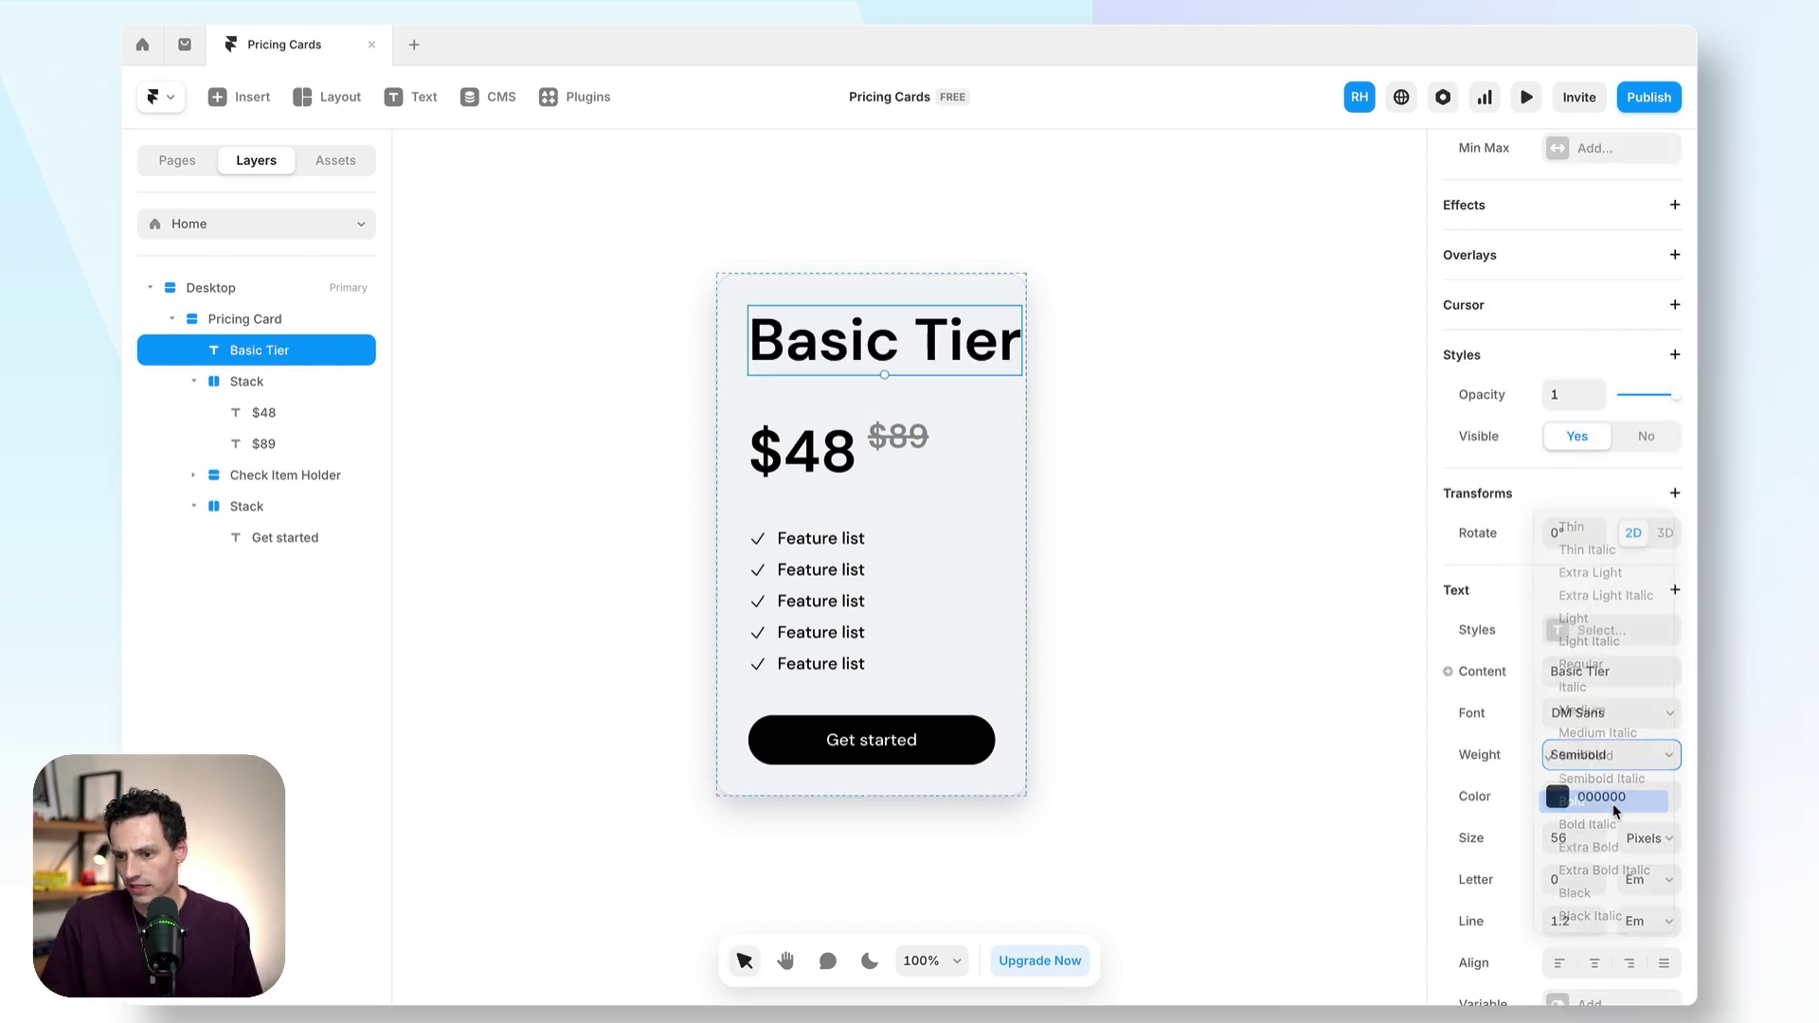
click(1592, 889)
text(-0.02)
key(Return)
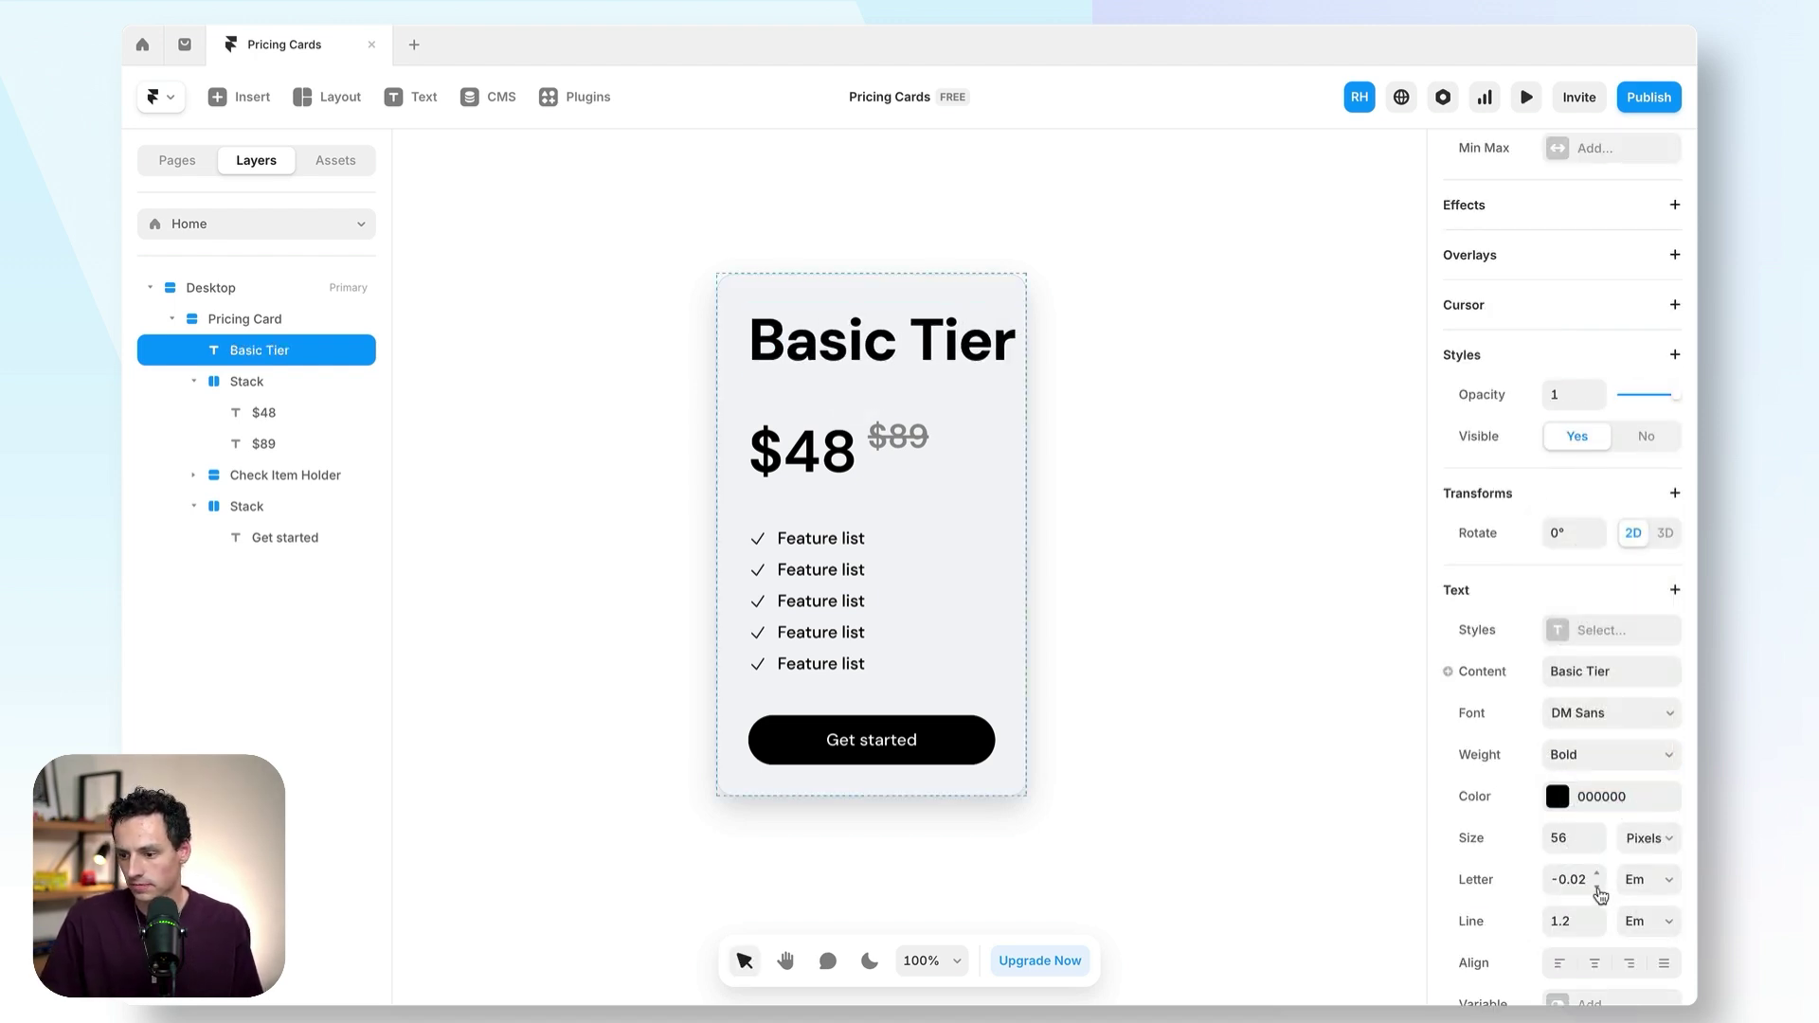
click(1574, 839)
text(24)
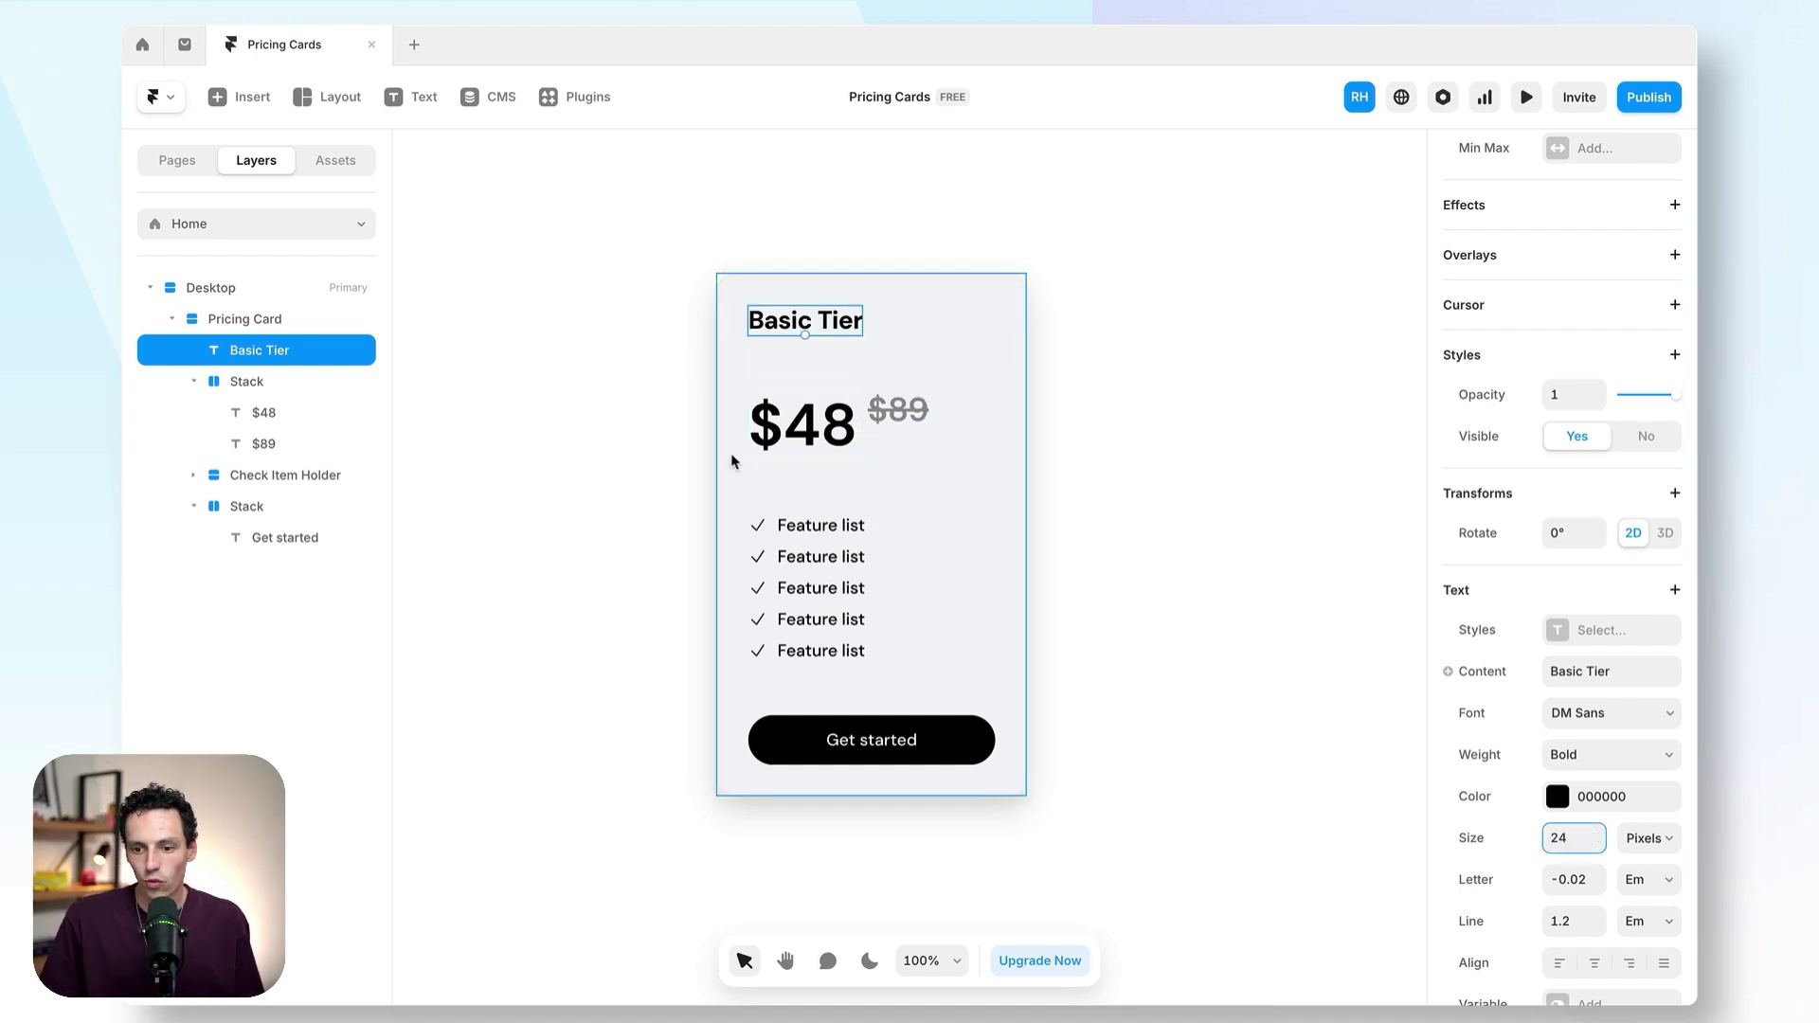
click(198, 382)
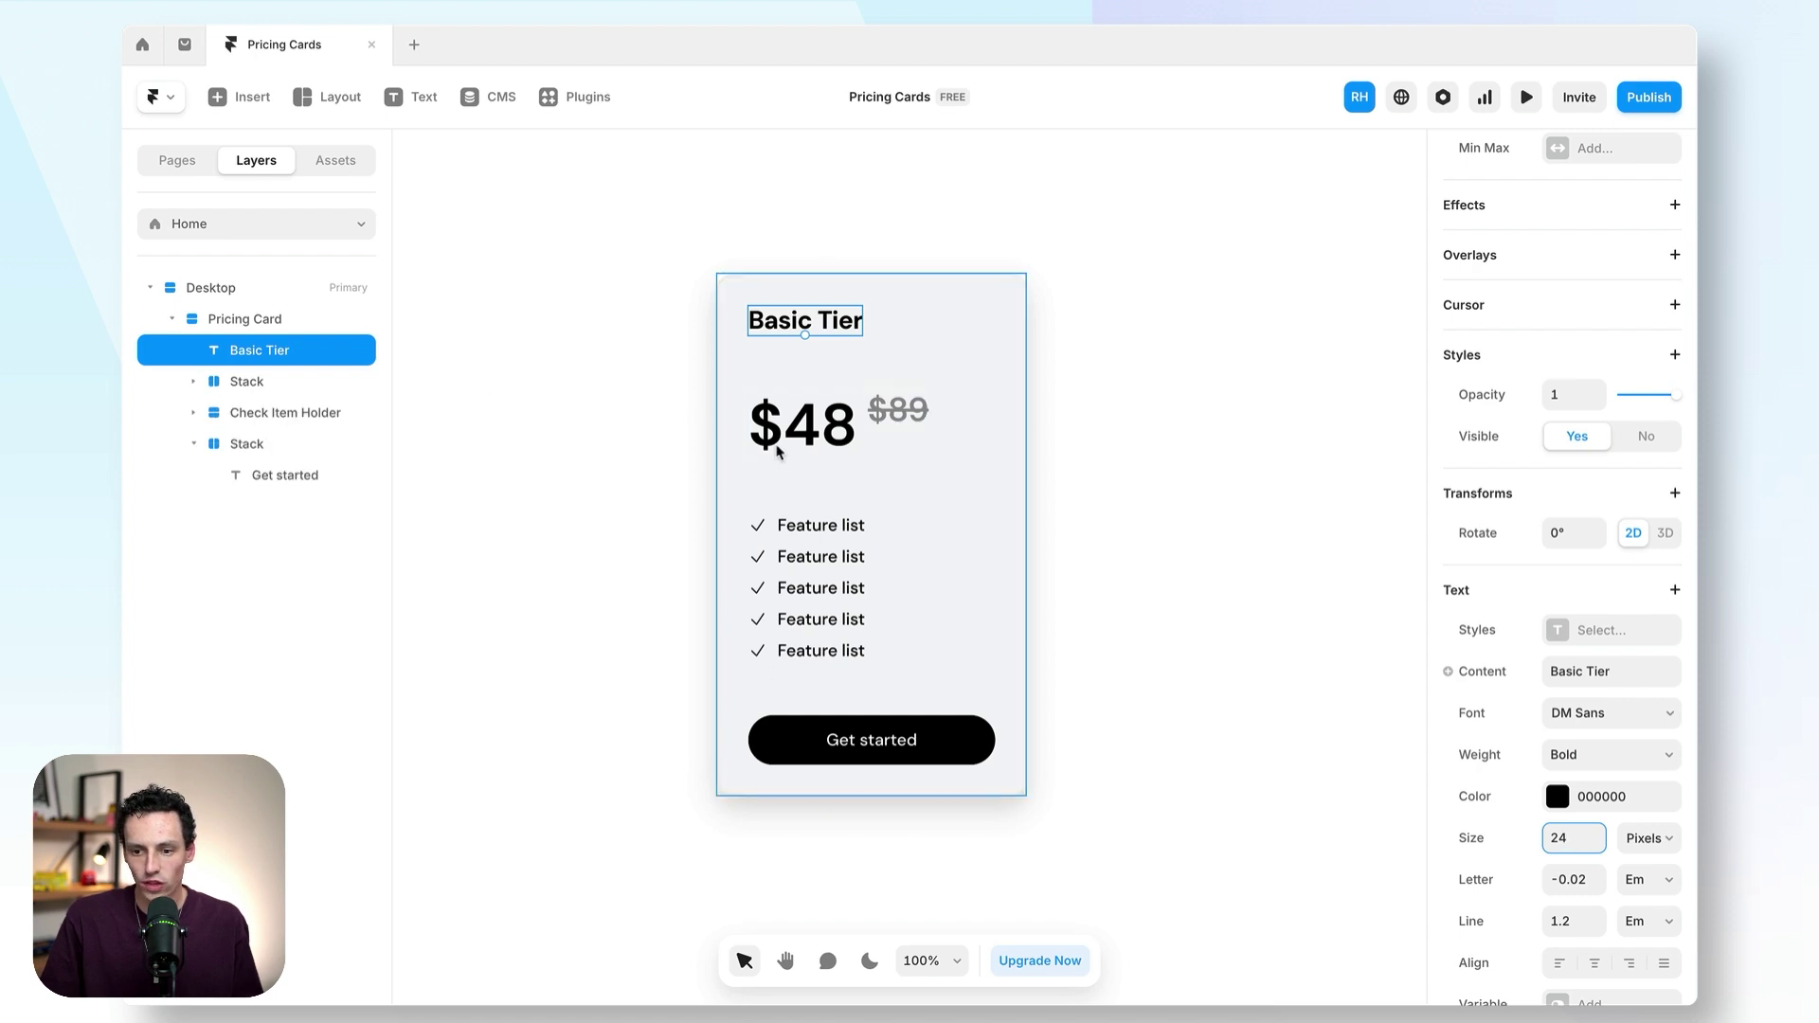
shift+click(288, 414)
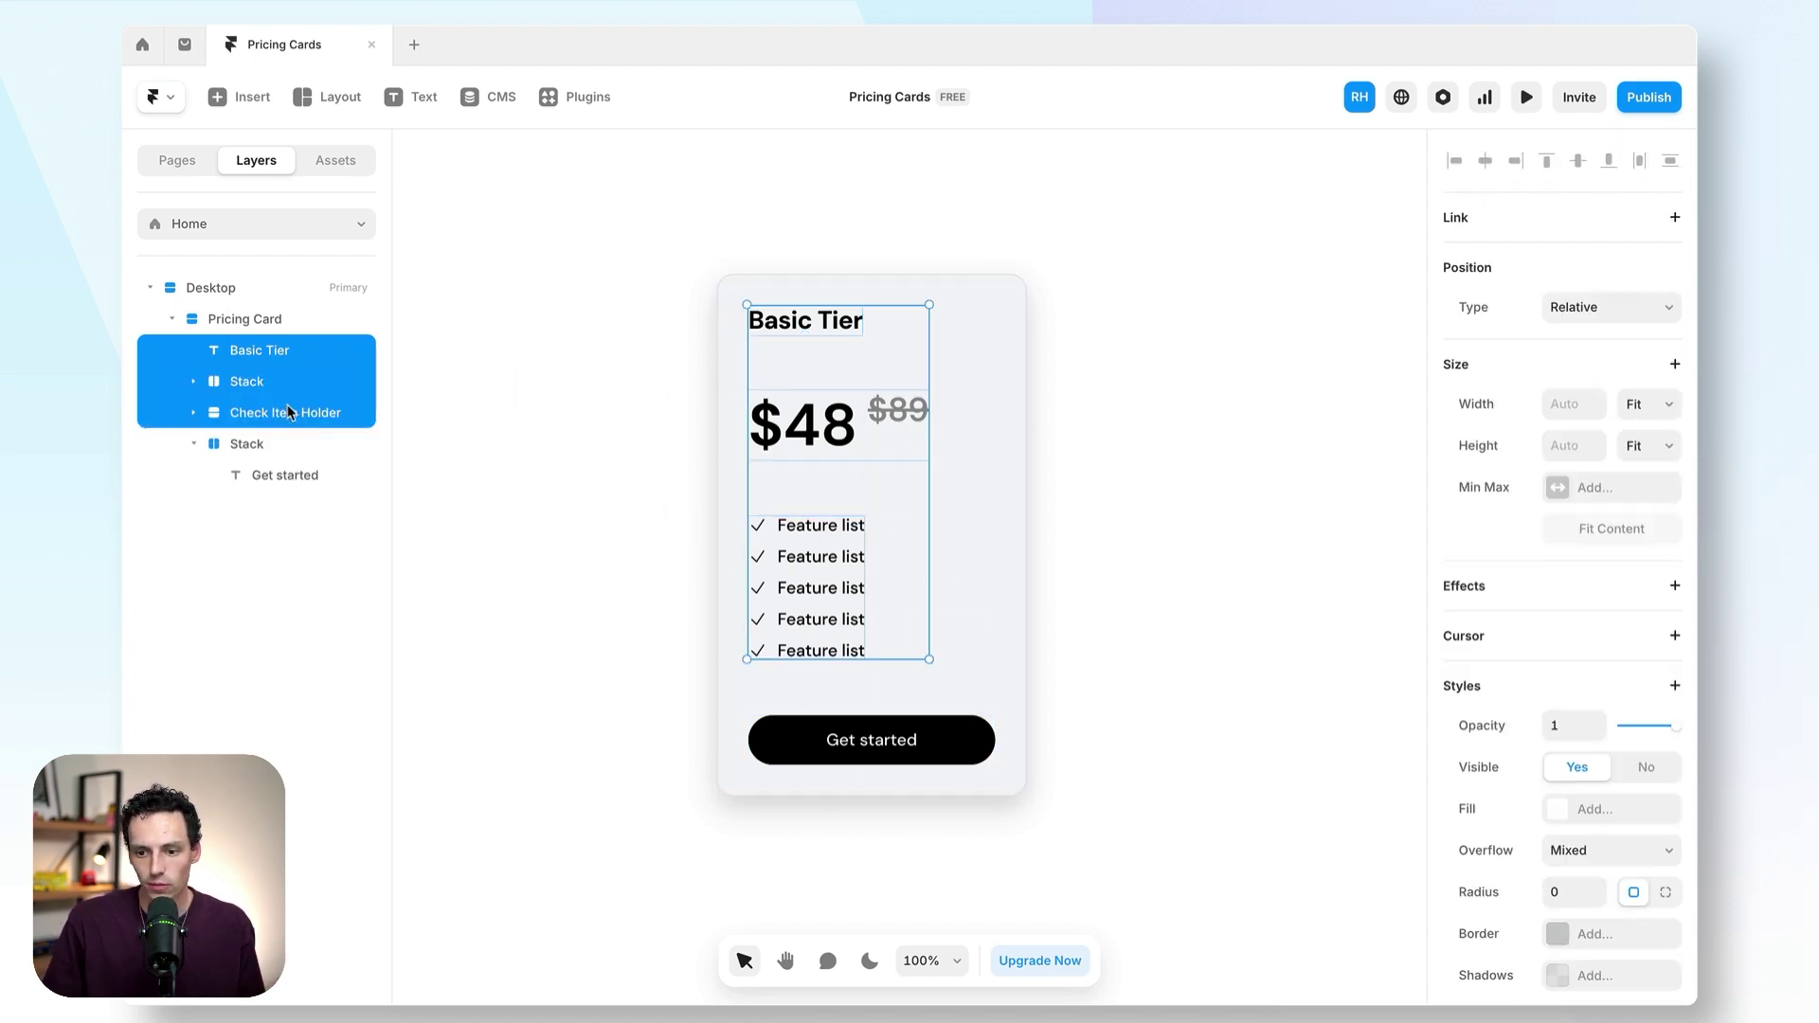
right_click(290, 412)
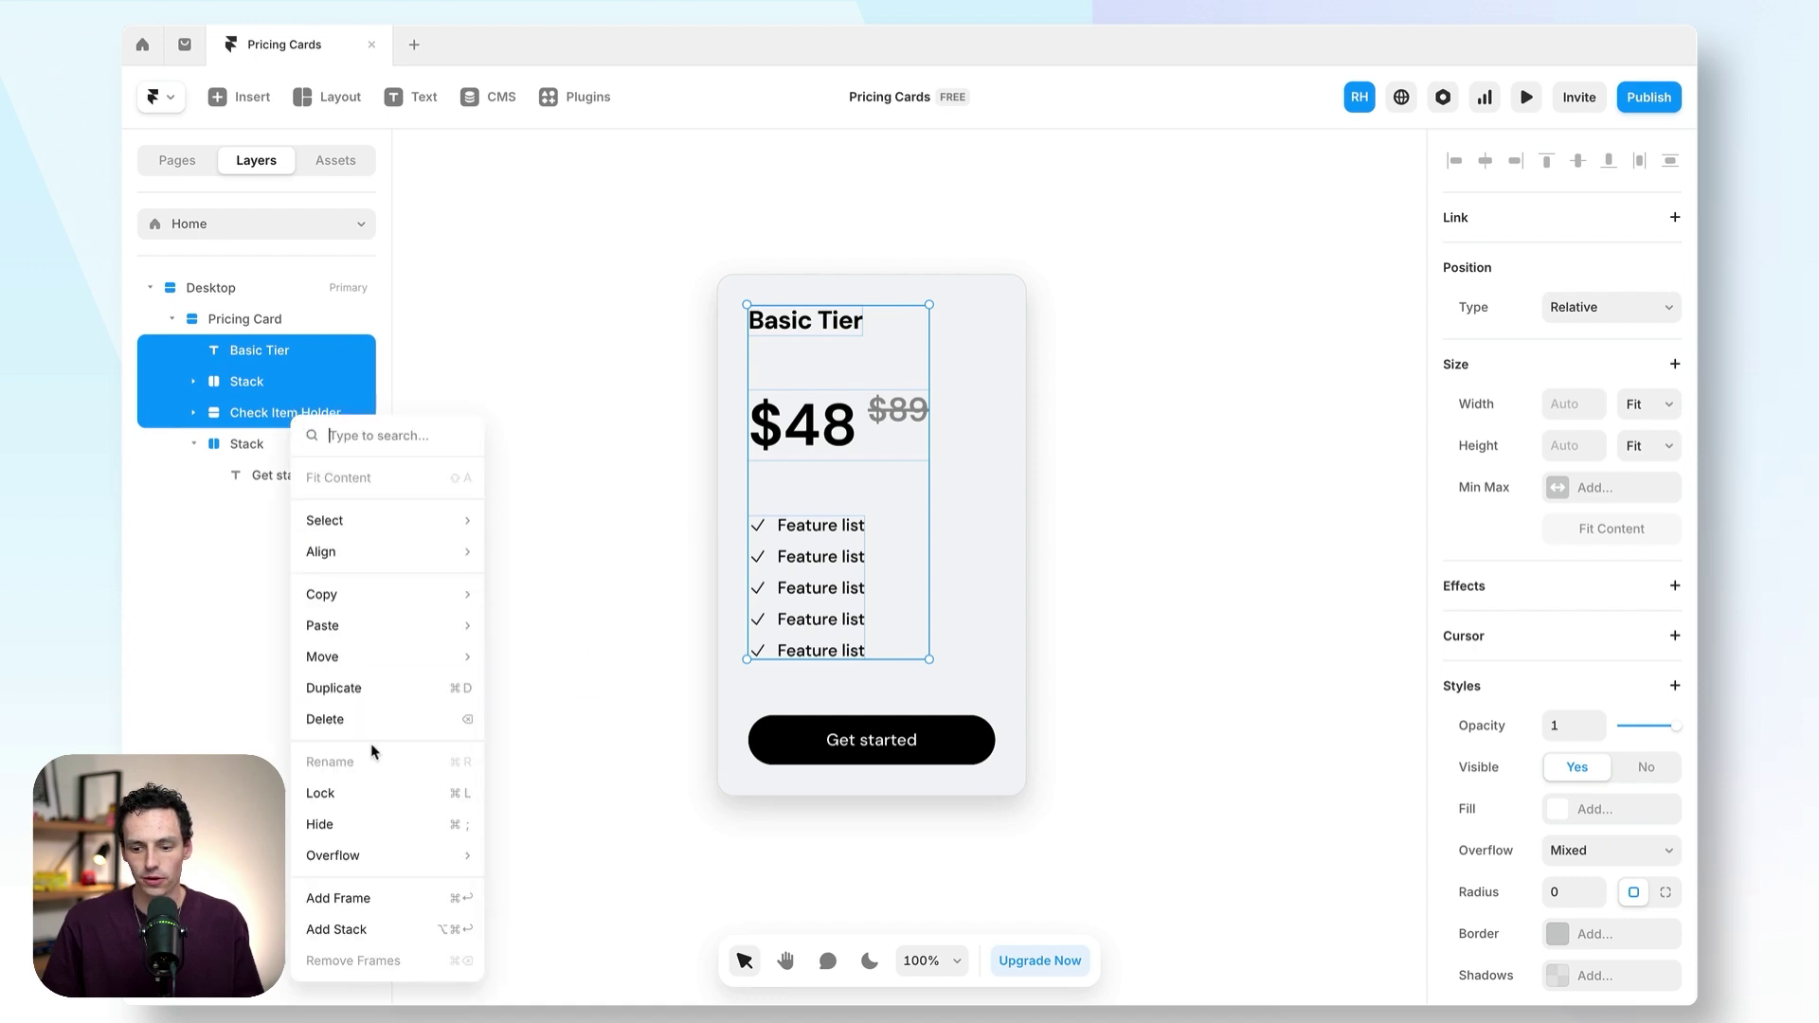
click(385, 926)
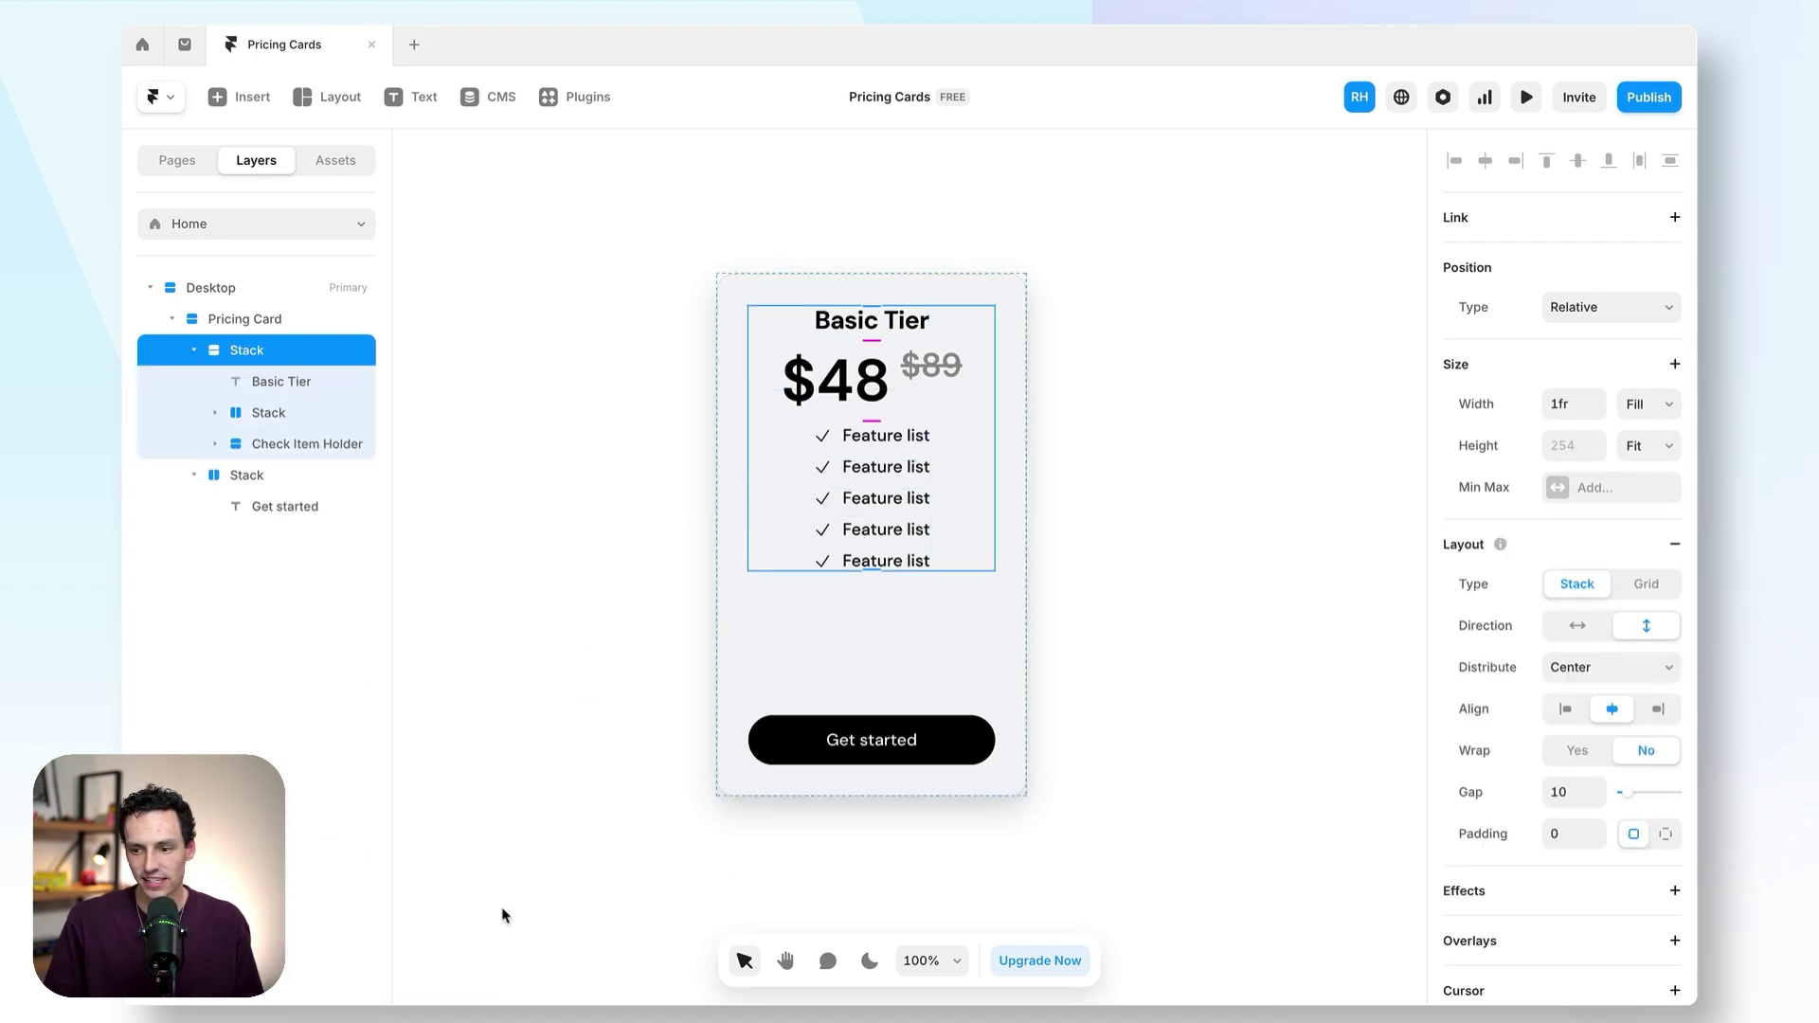
click(1573, 710)
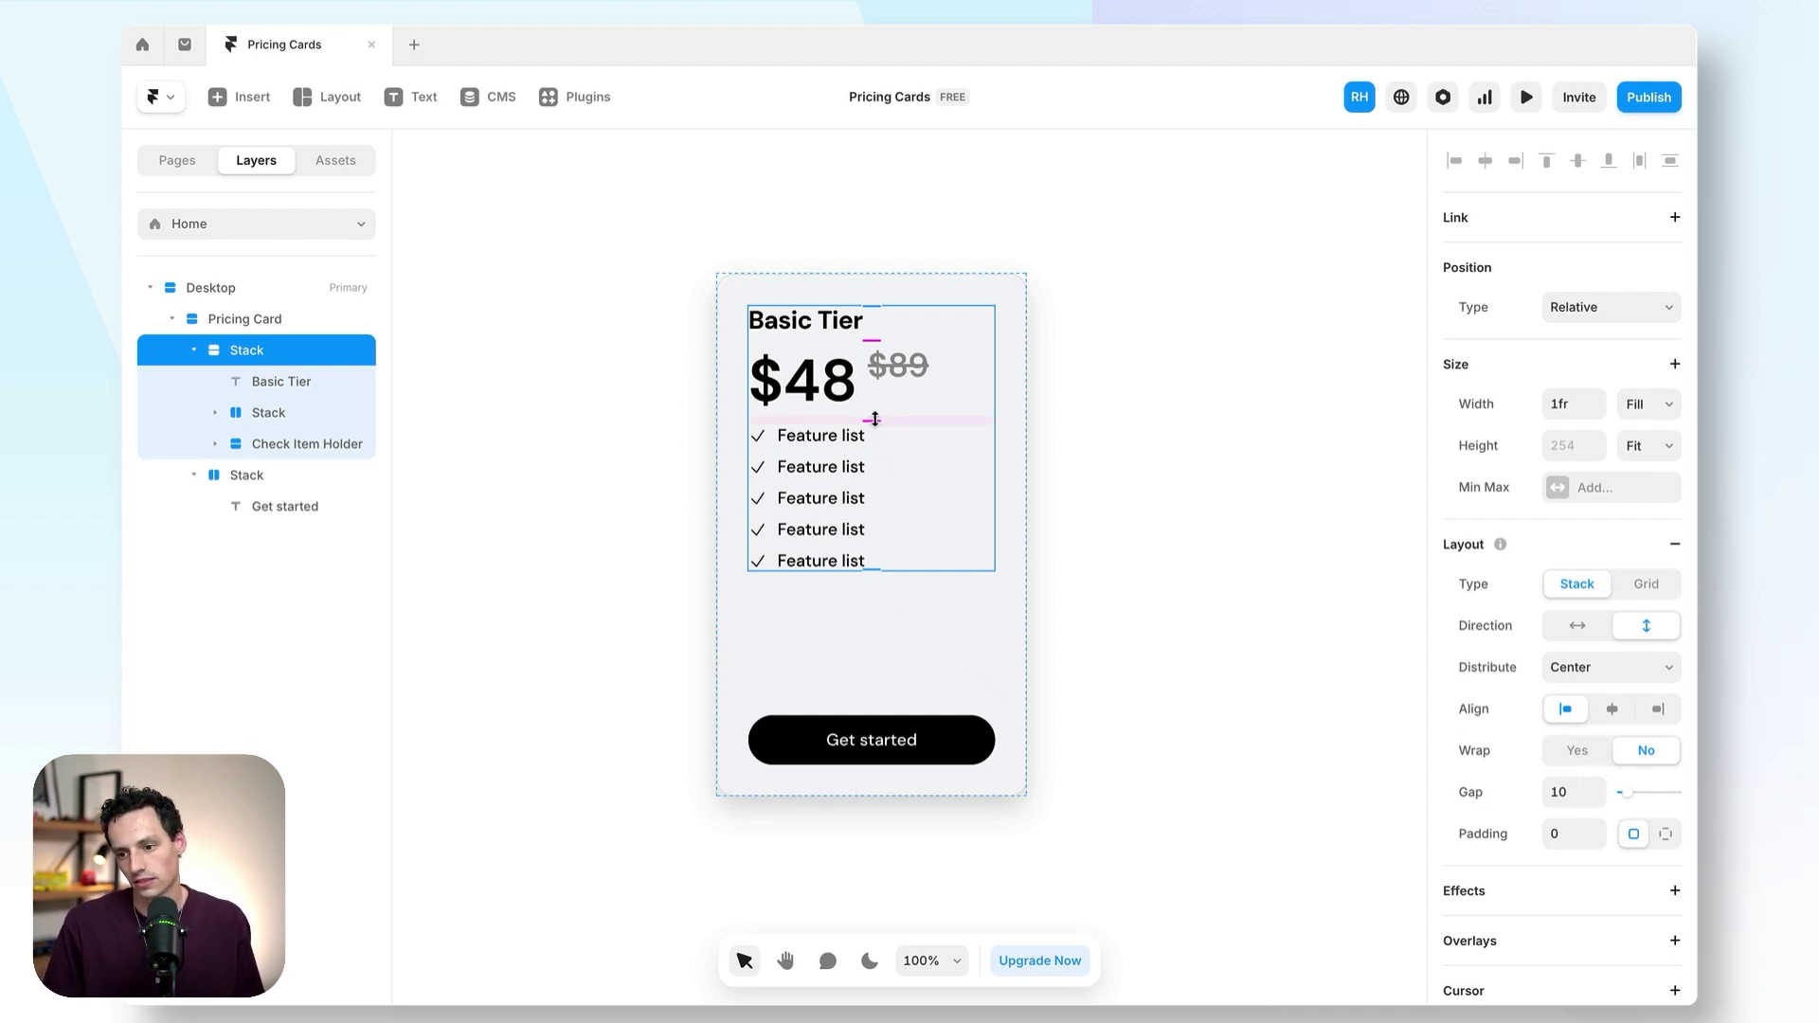
drag(872, 420, 873, 434)
key(Escape)
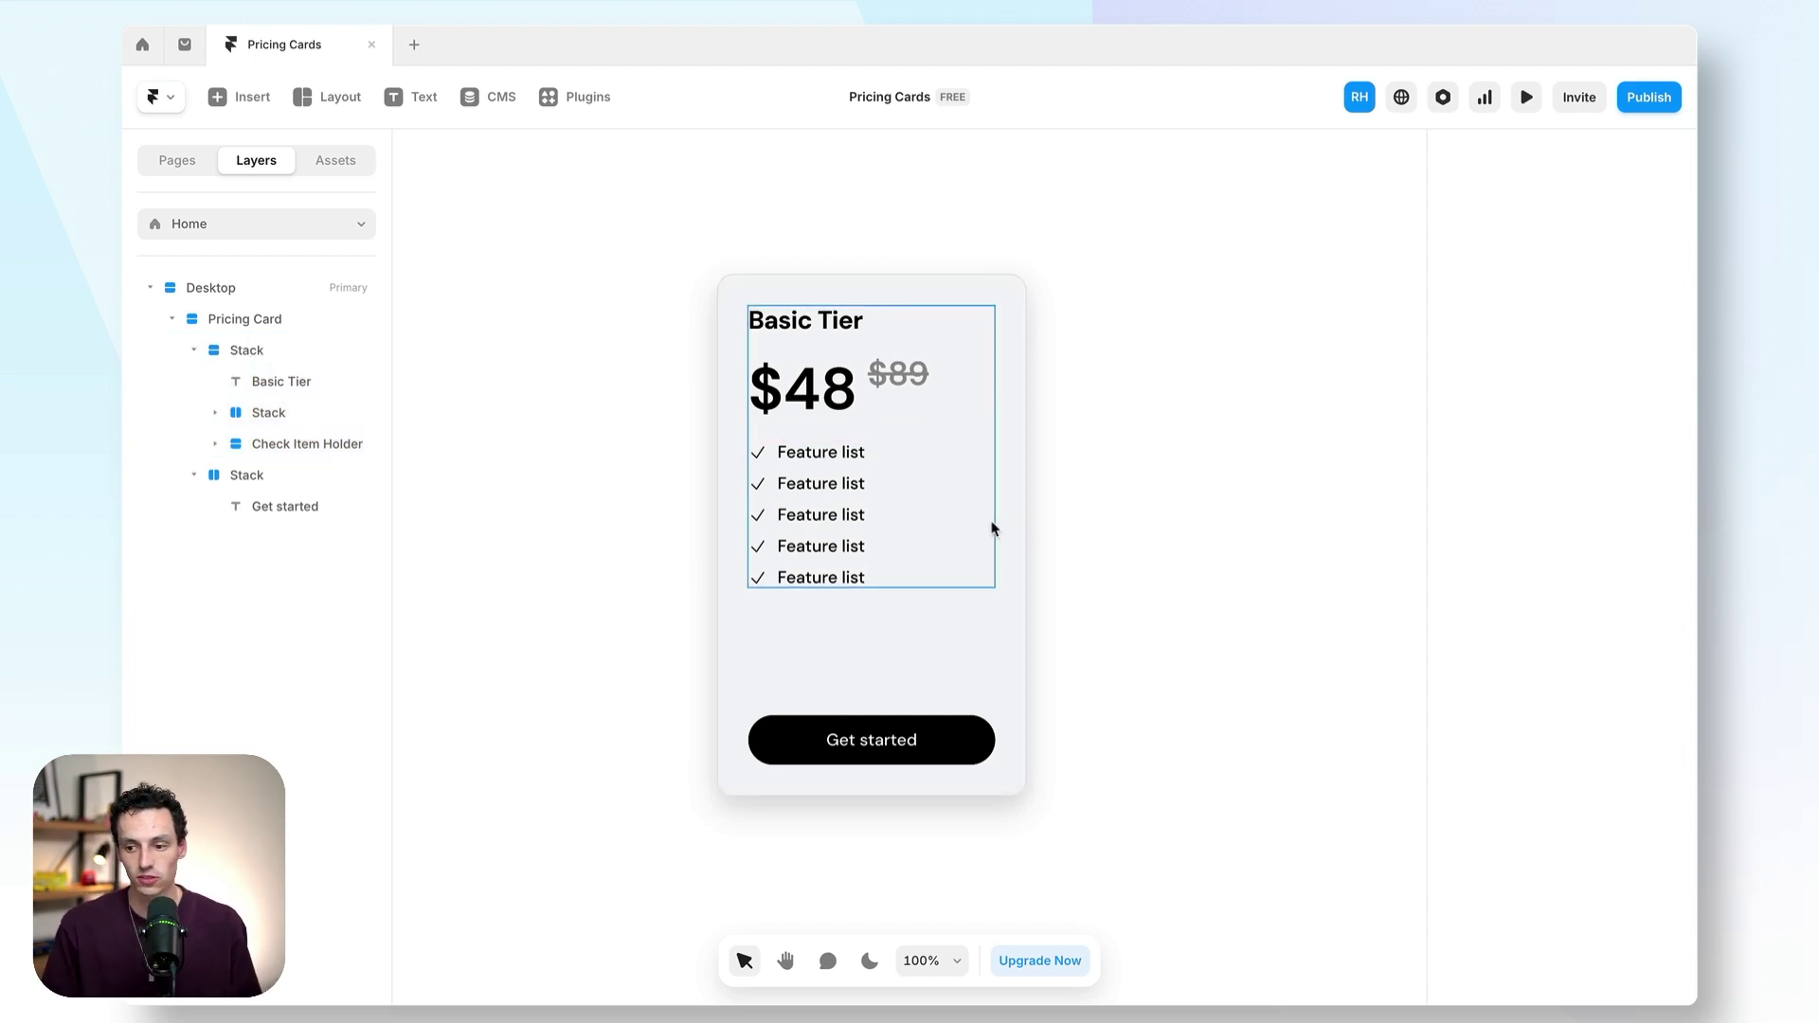
click(861, 421)
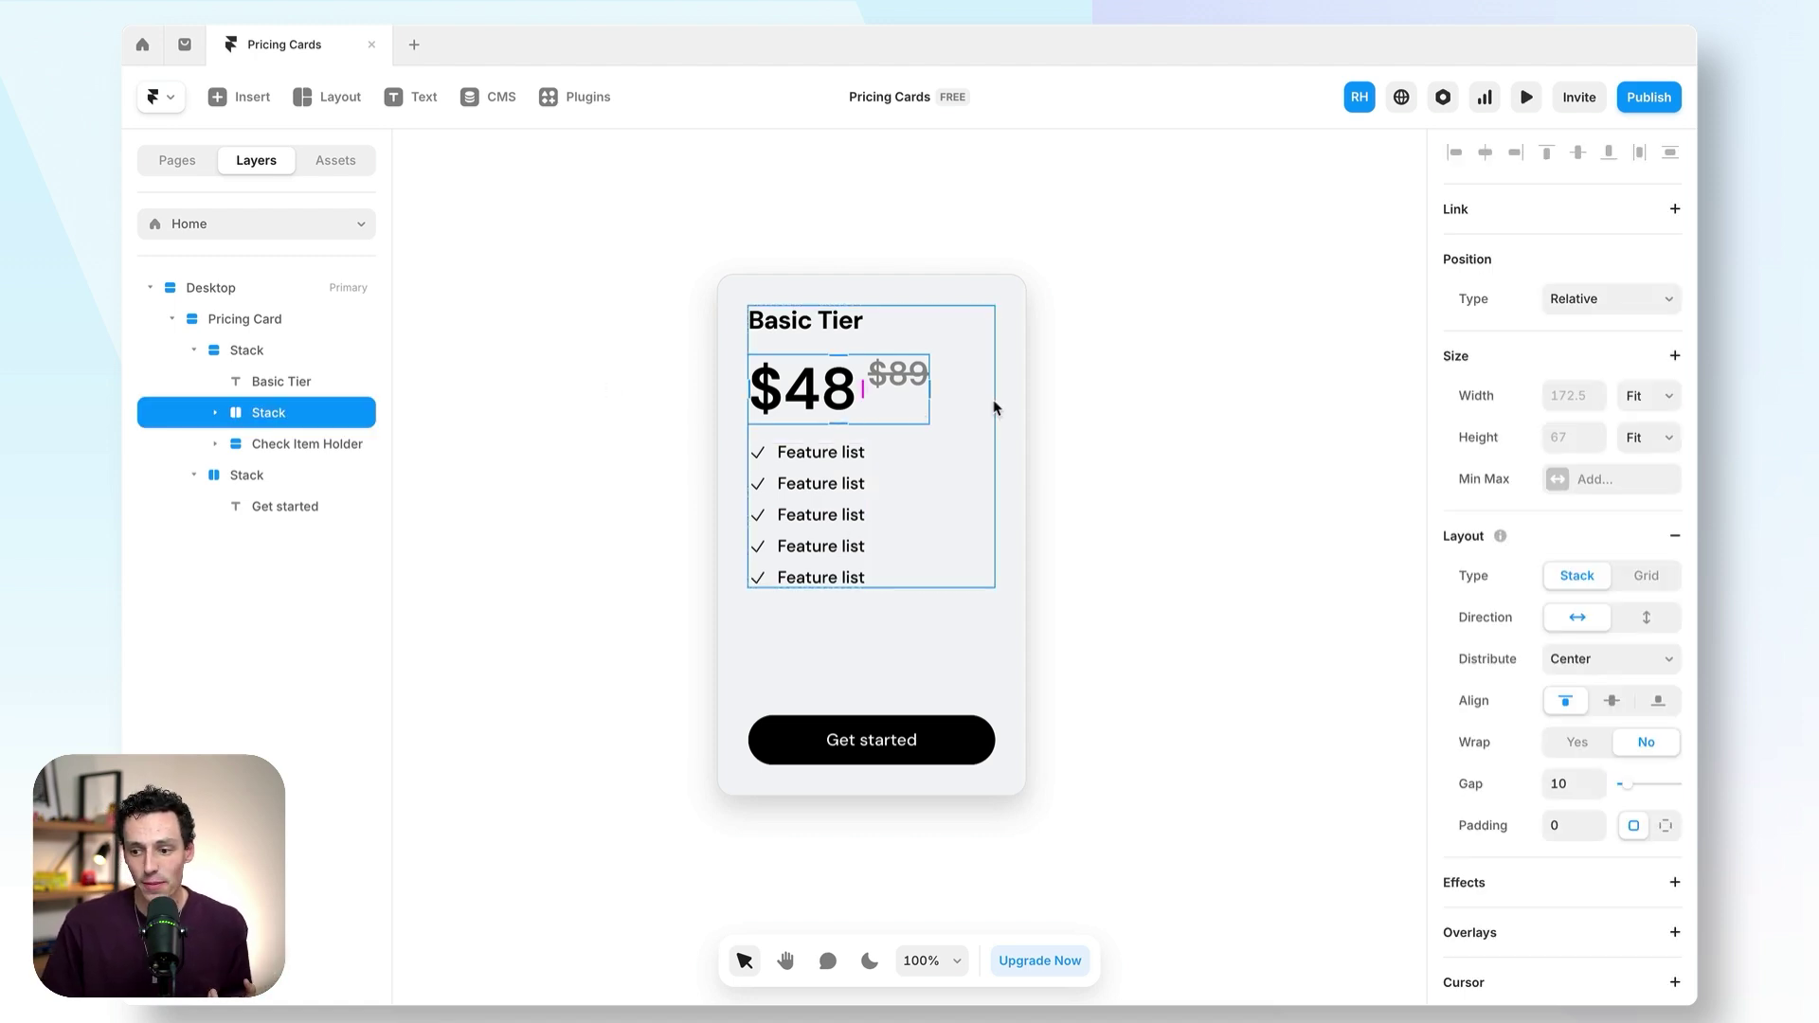
click(936, 450)
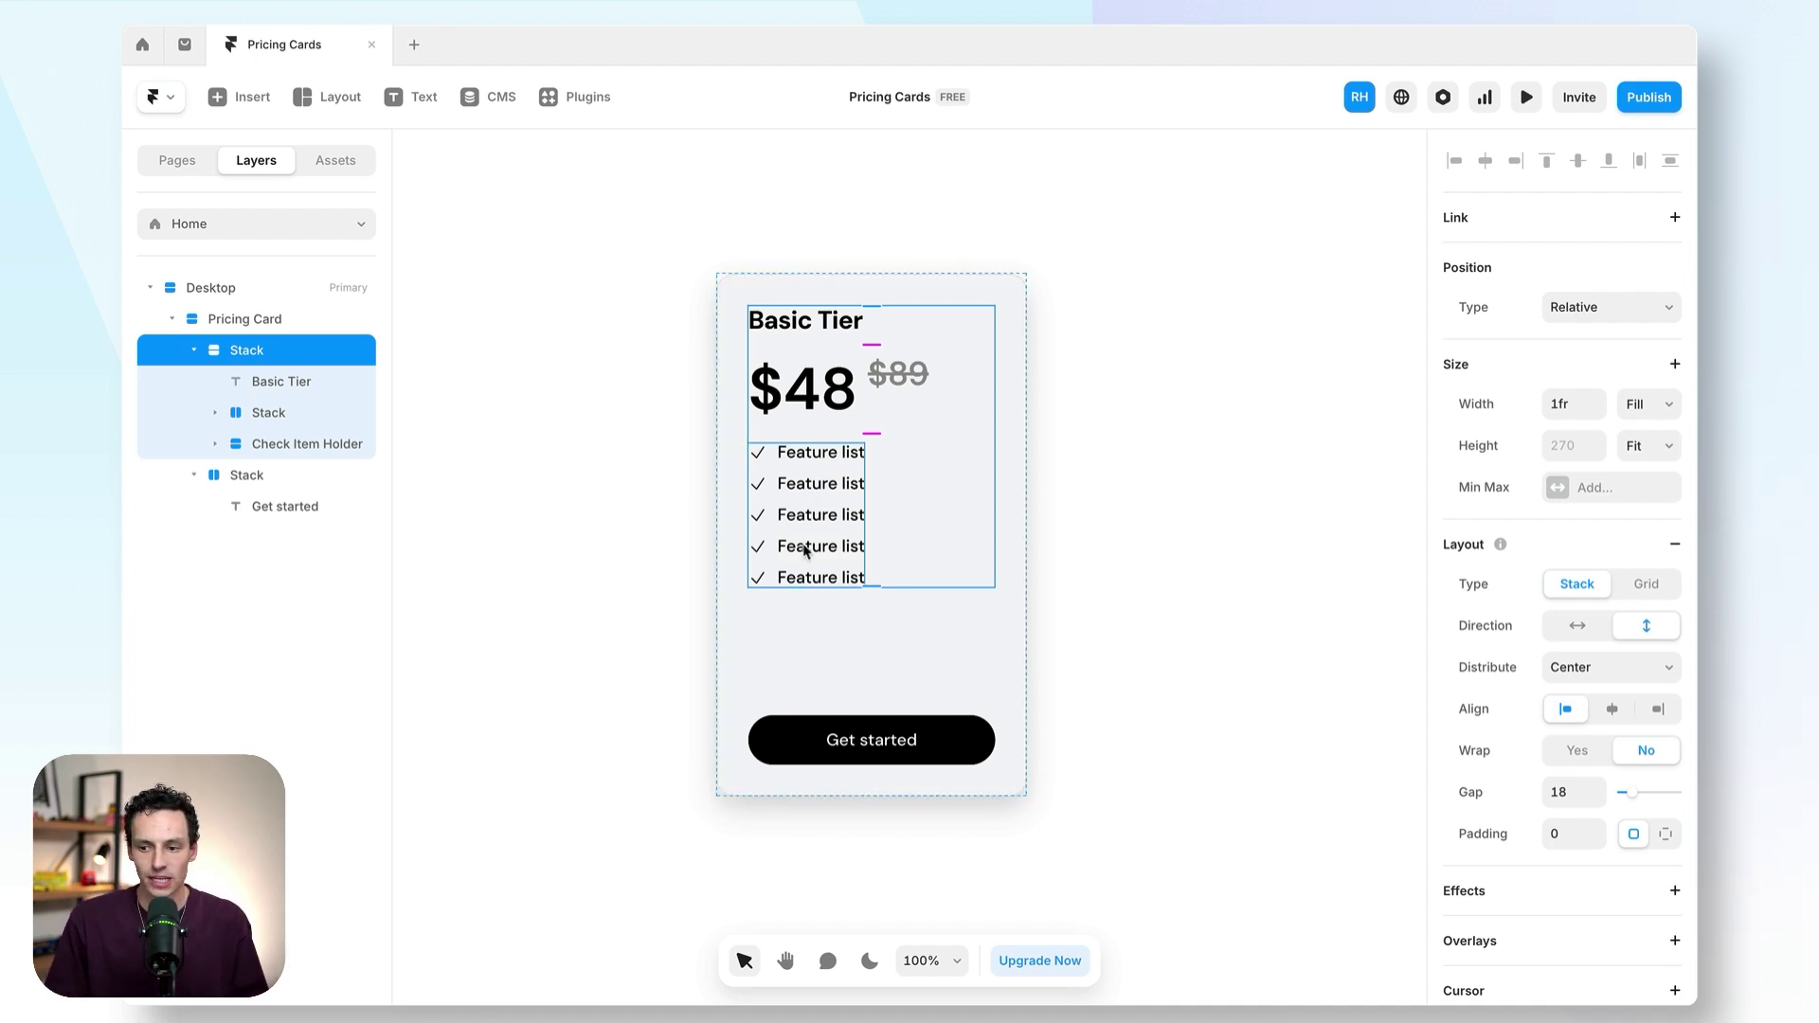
super+click(770, 457)
key(Escape)
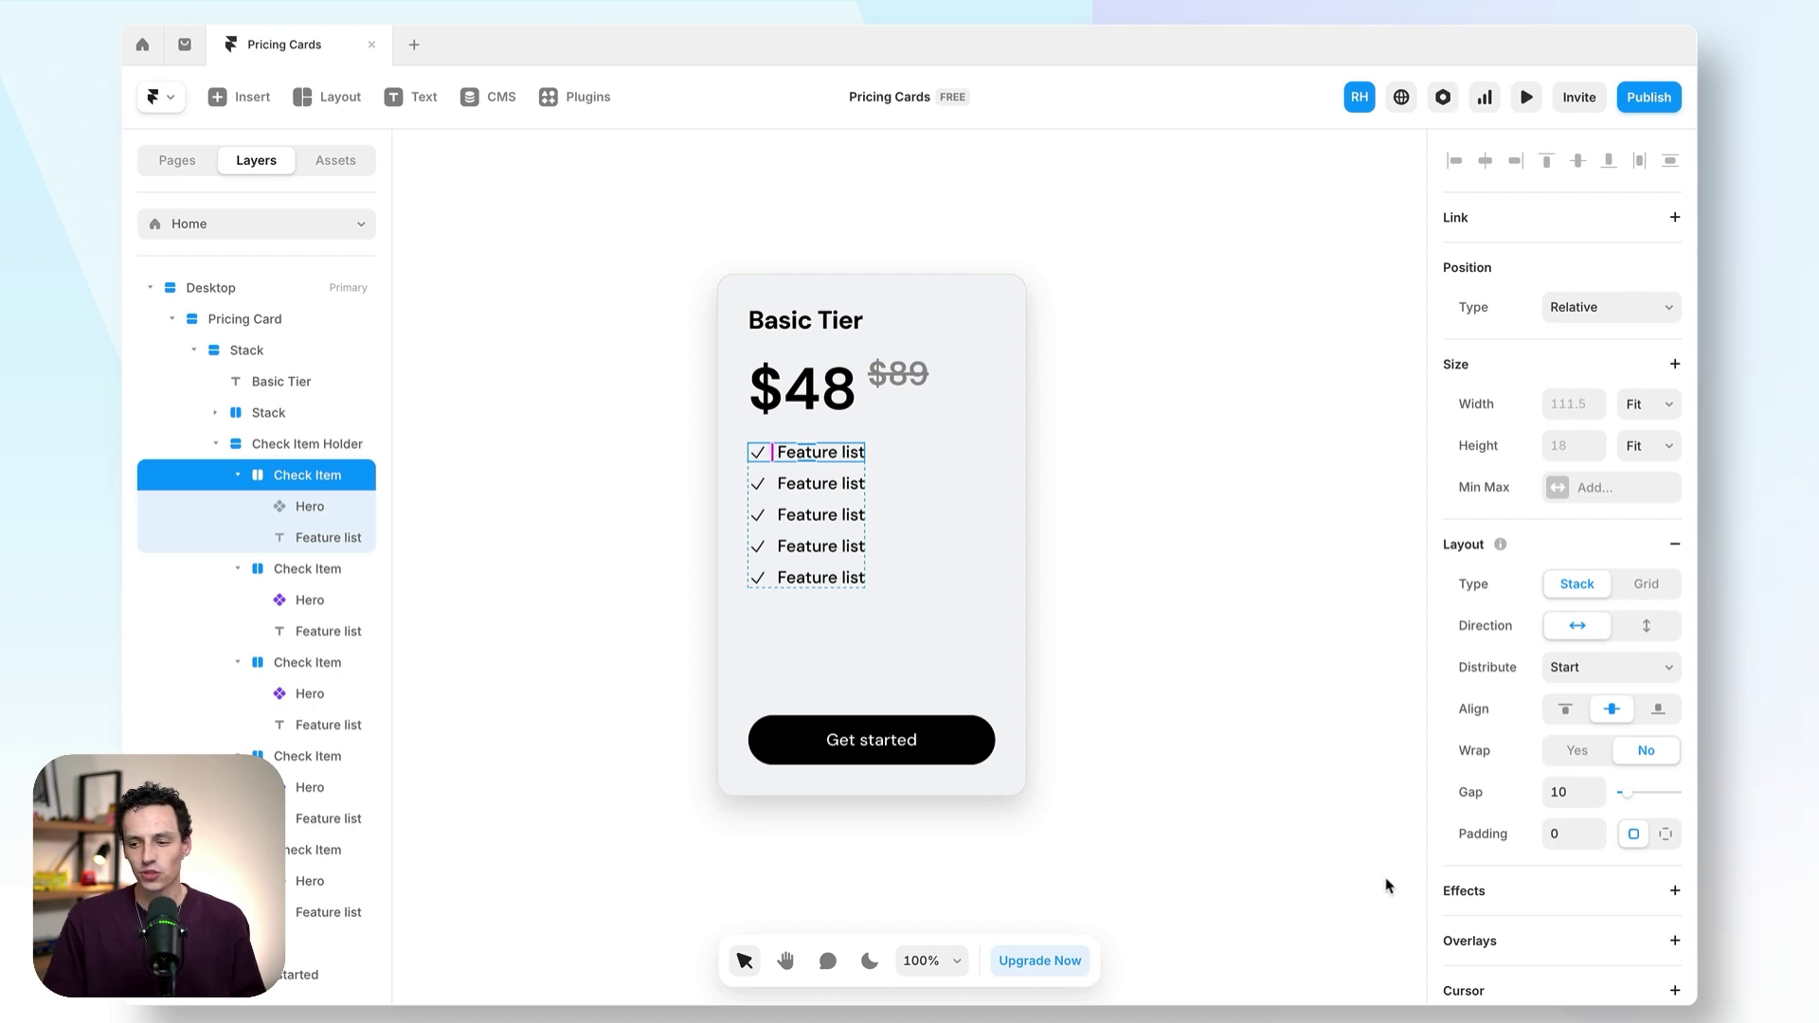
click(910, 672)
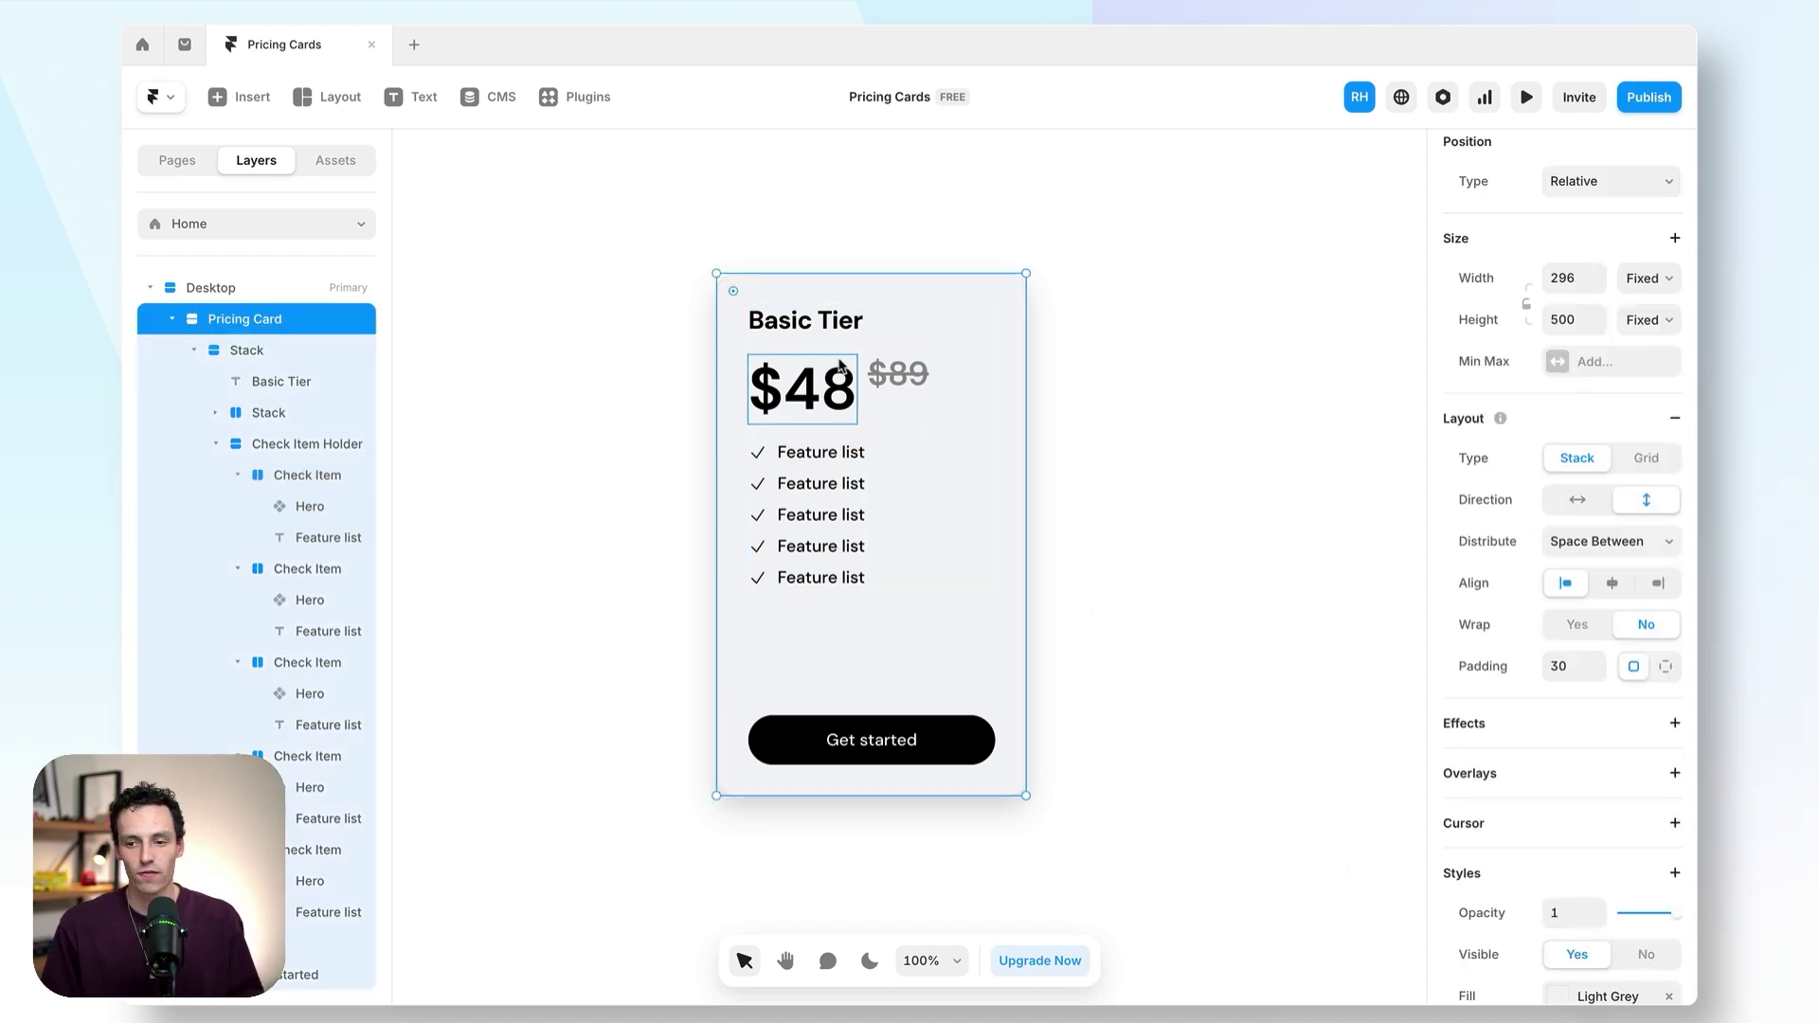
click(834, 384)
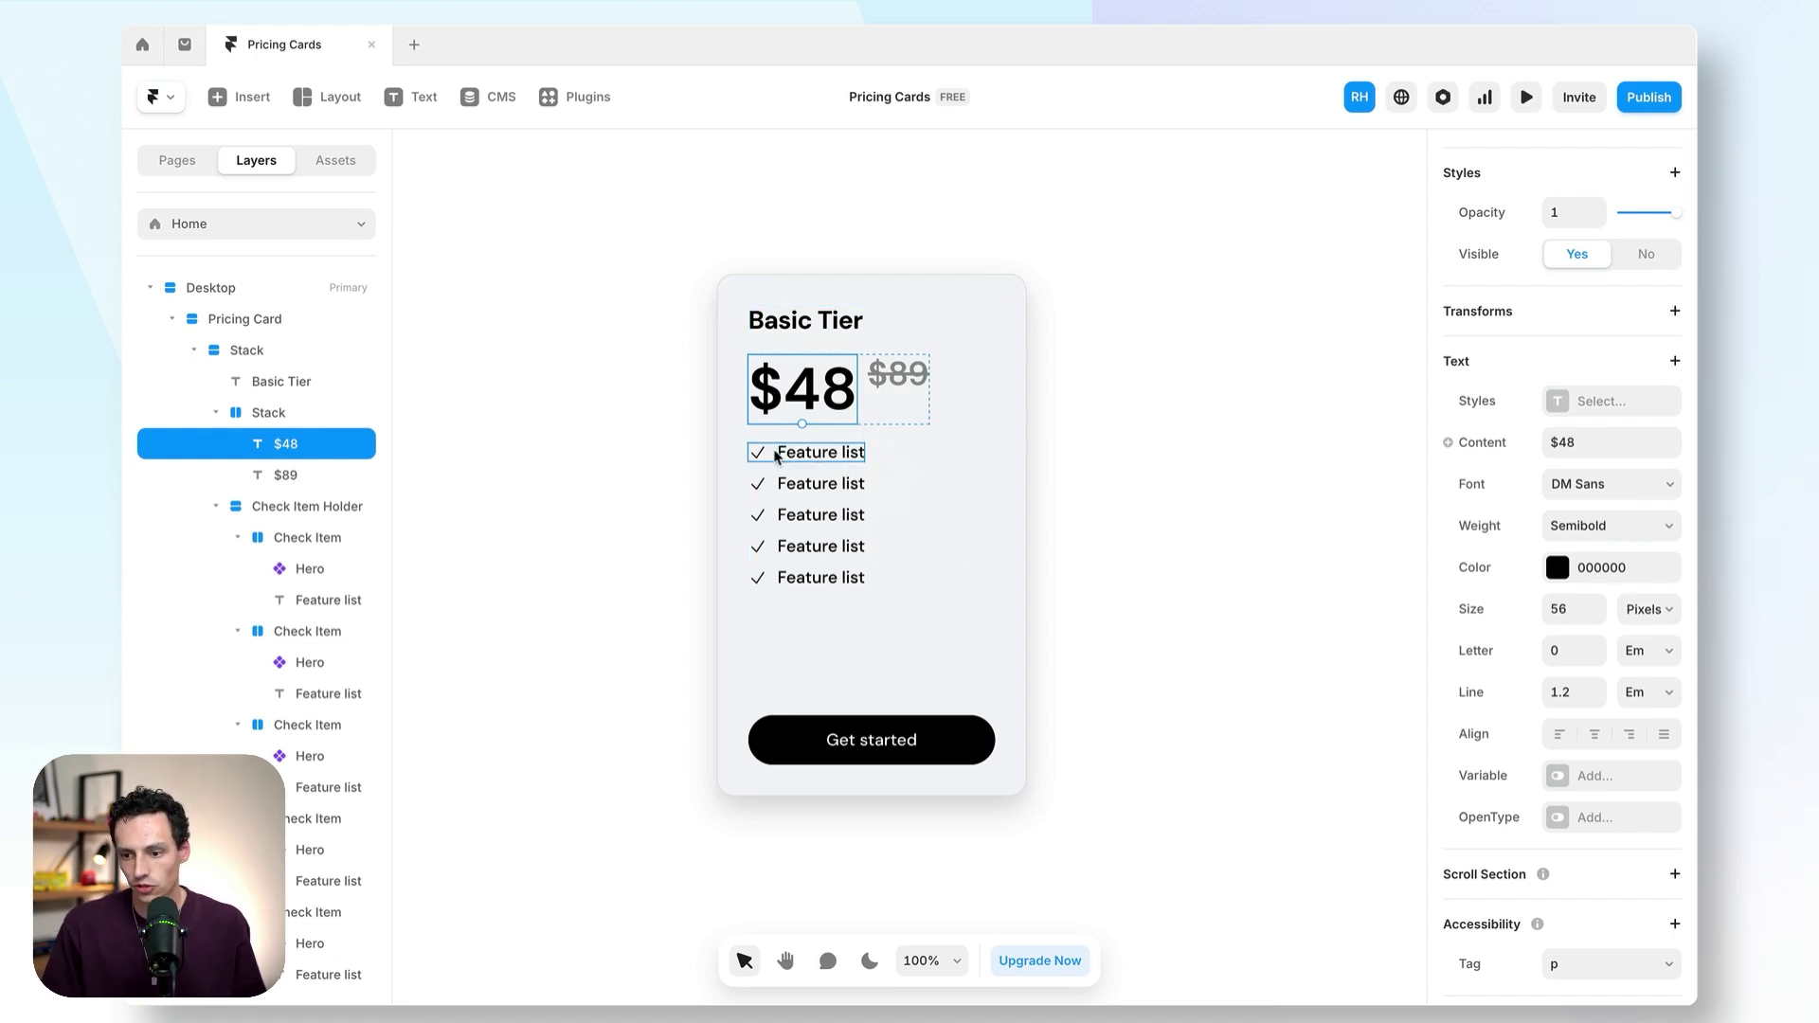
click(803, 458)
- Draw a new frame inside the Pricing Card and name it Add-on
click(813, 654)
key(f)
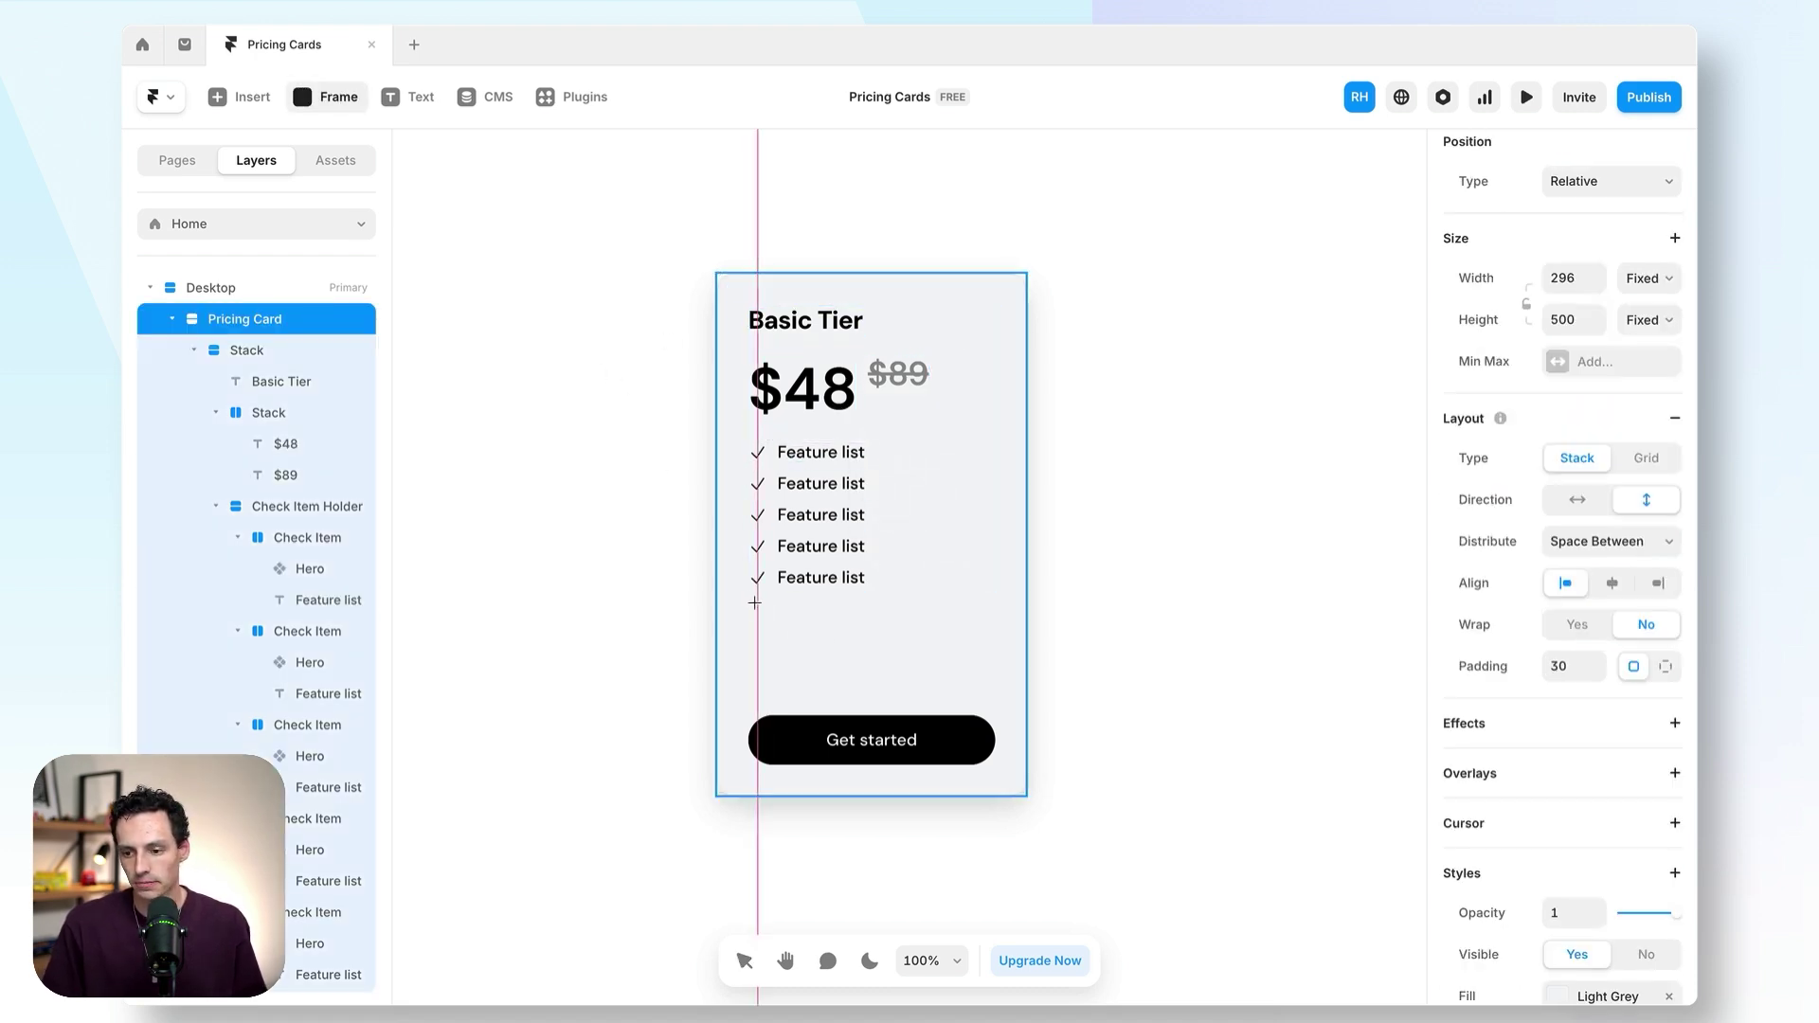
drag(748, 604, 990, 658)
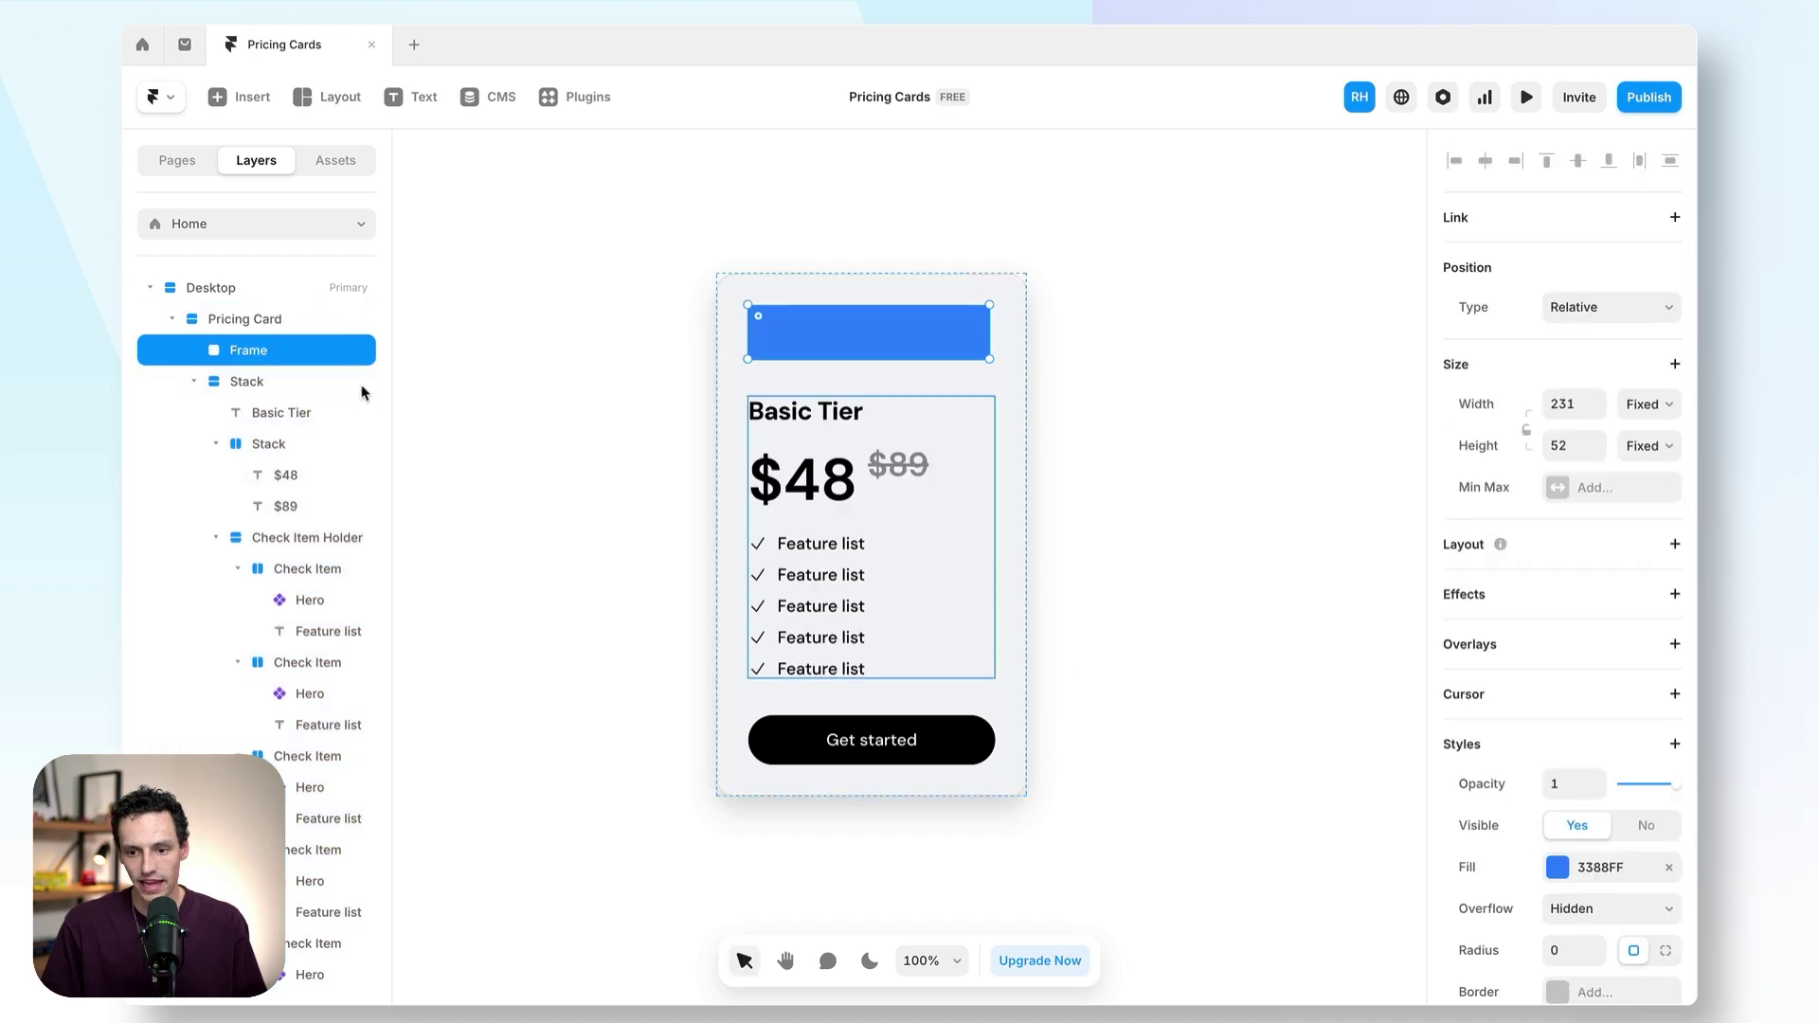
click(194, 381)
double_click(261, 351)
text(Add-o)
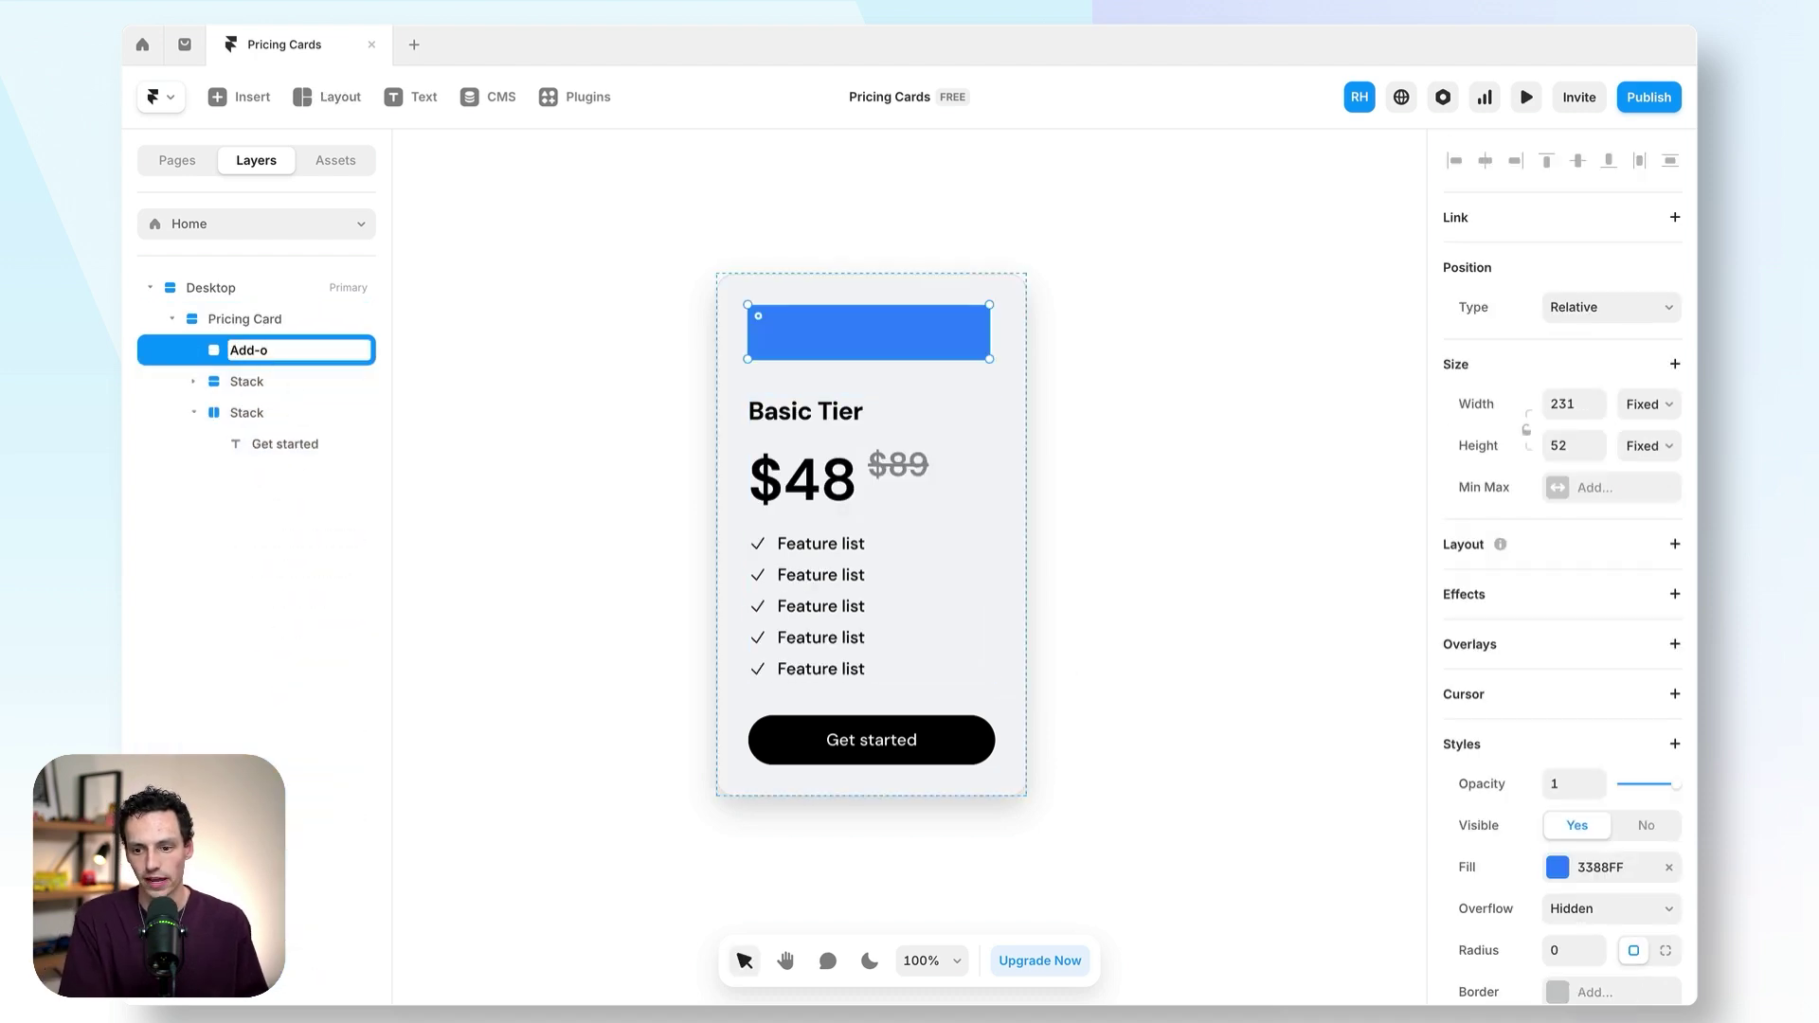
text(n)
key(Return)
- Paste a copied Feature list text into Add-on and retype it 'Add team members'
click(821, 543)
key(ctrl+c)
click(855, 323)
key(ctrl+v)
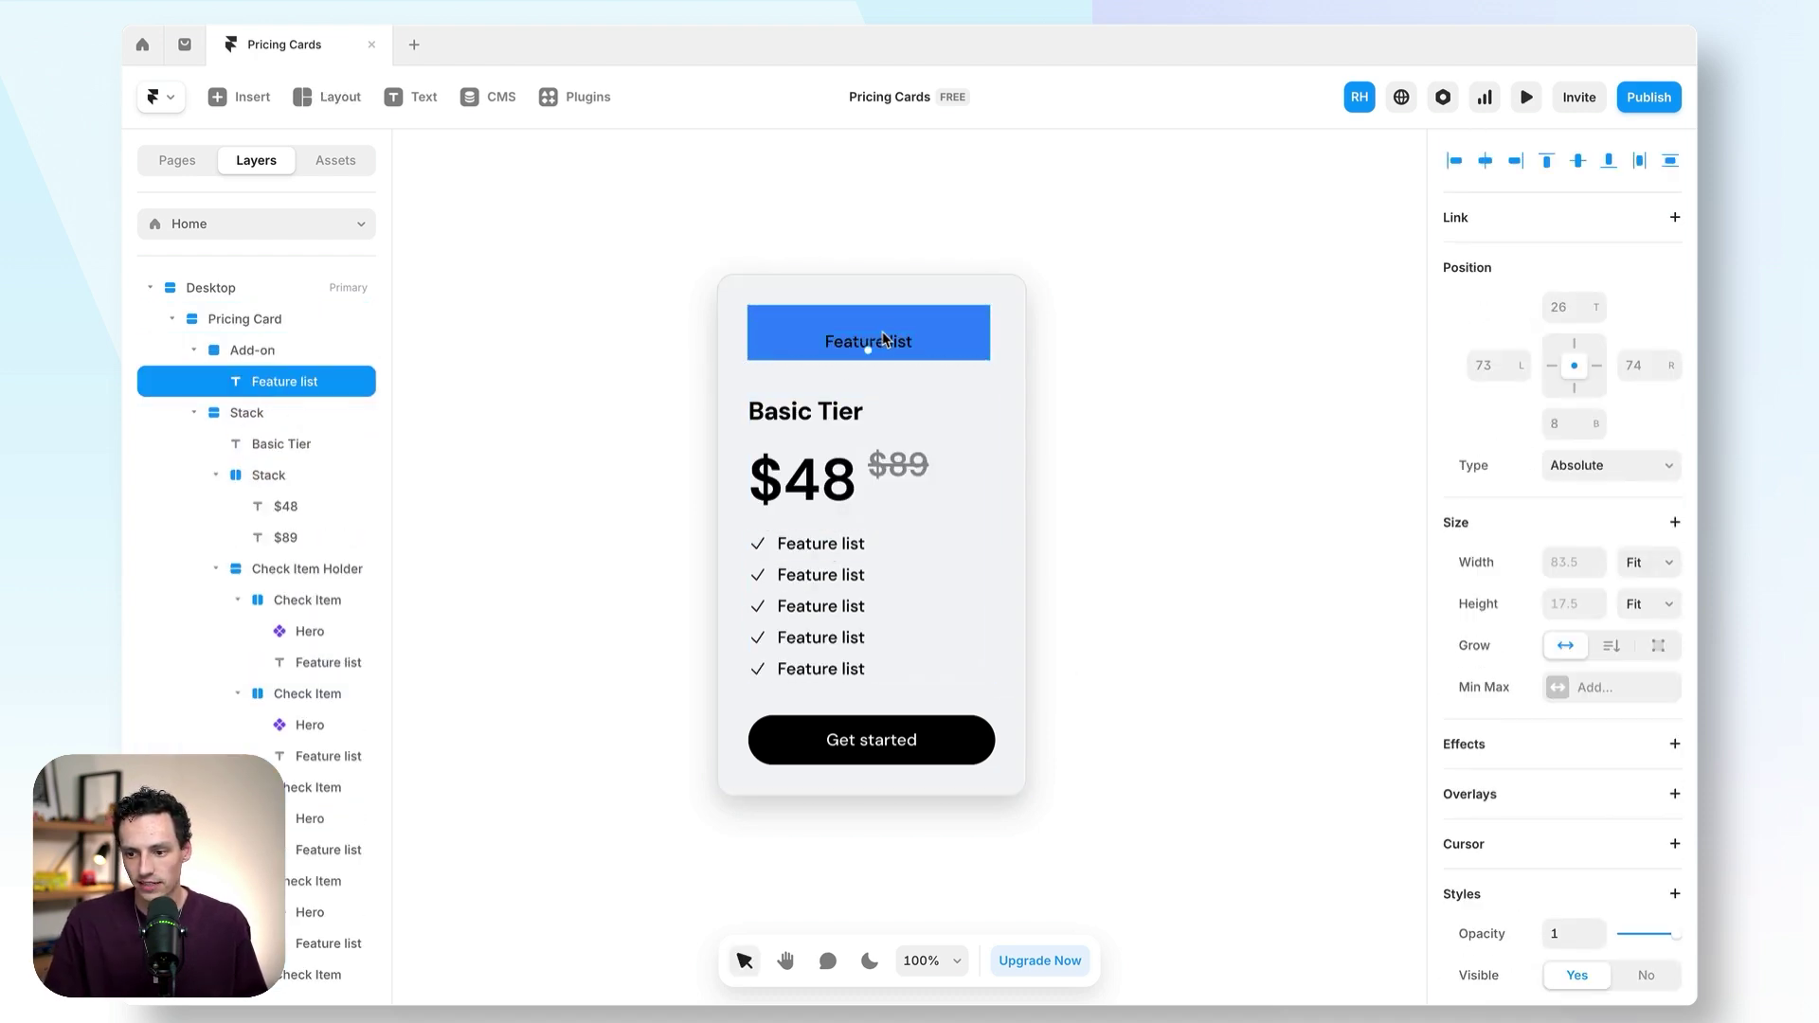
double_click(885, 339)
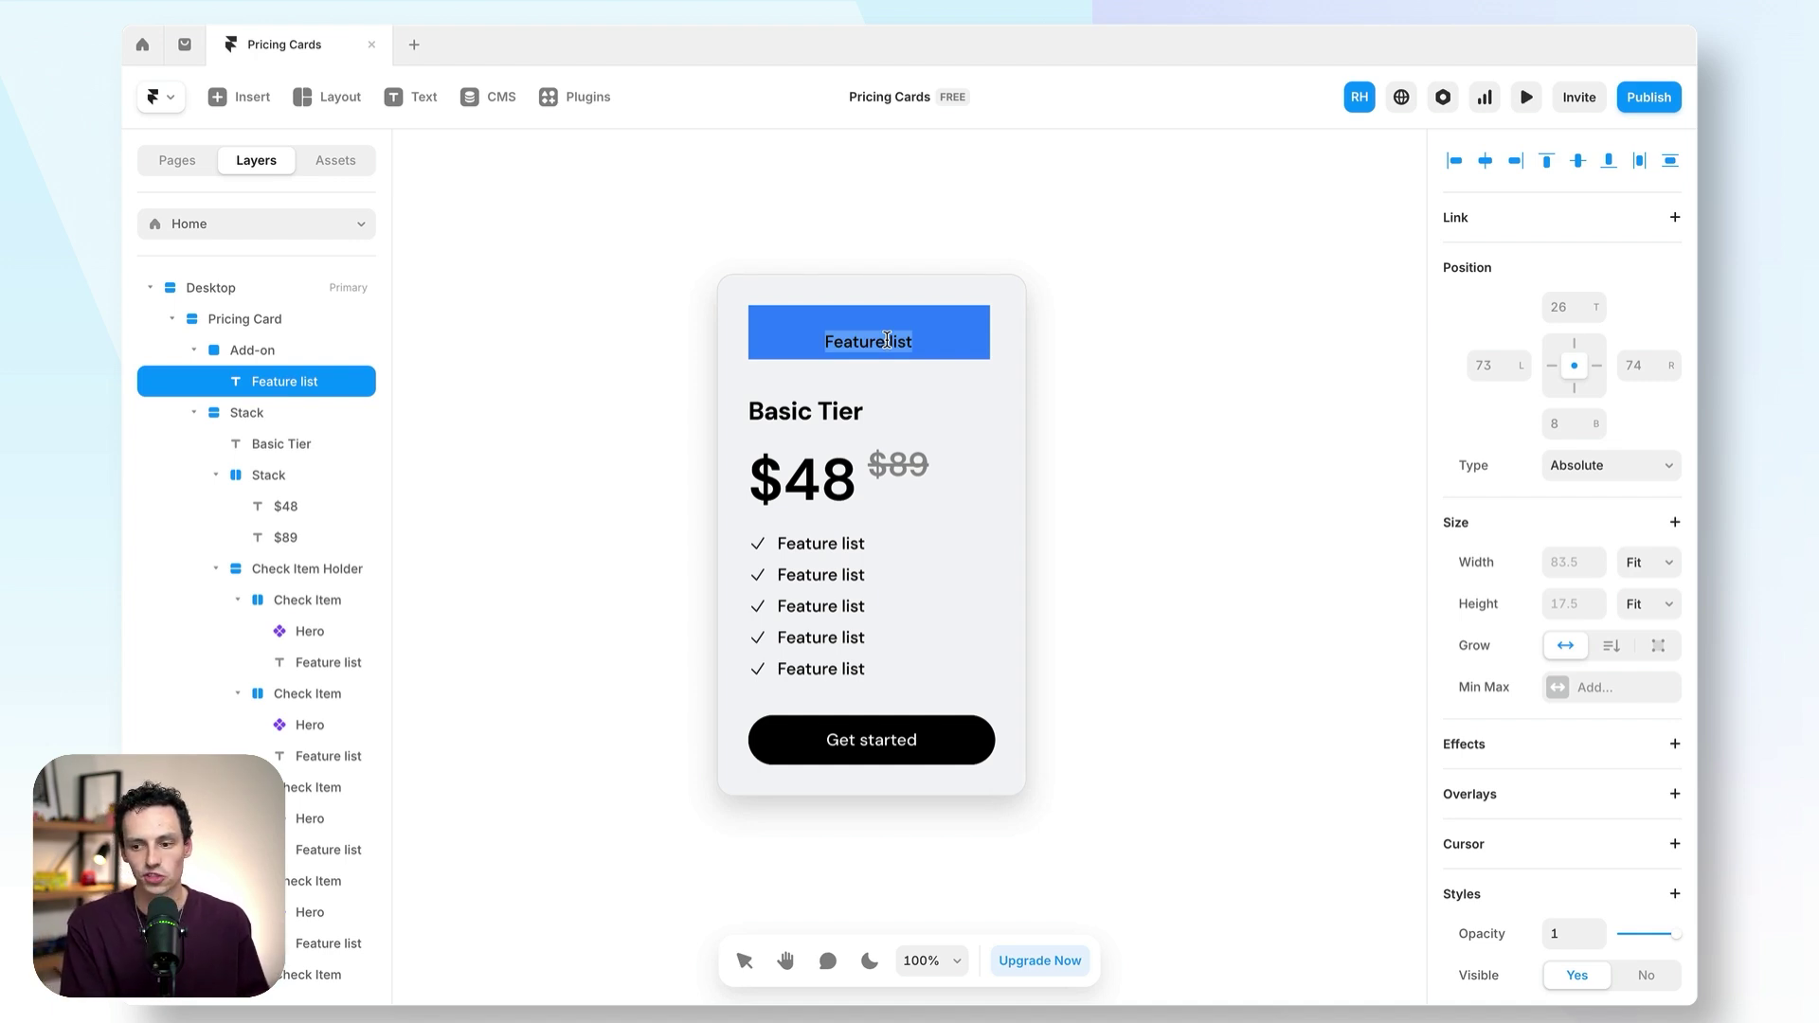
text(A)
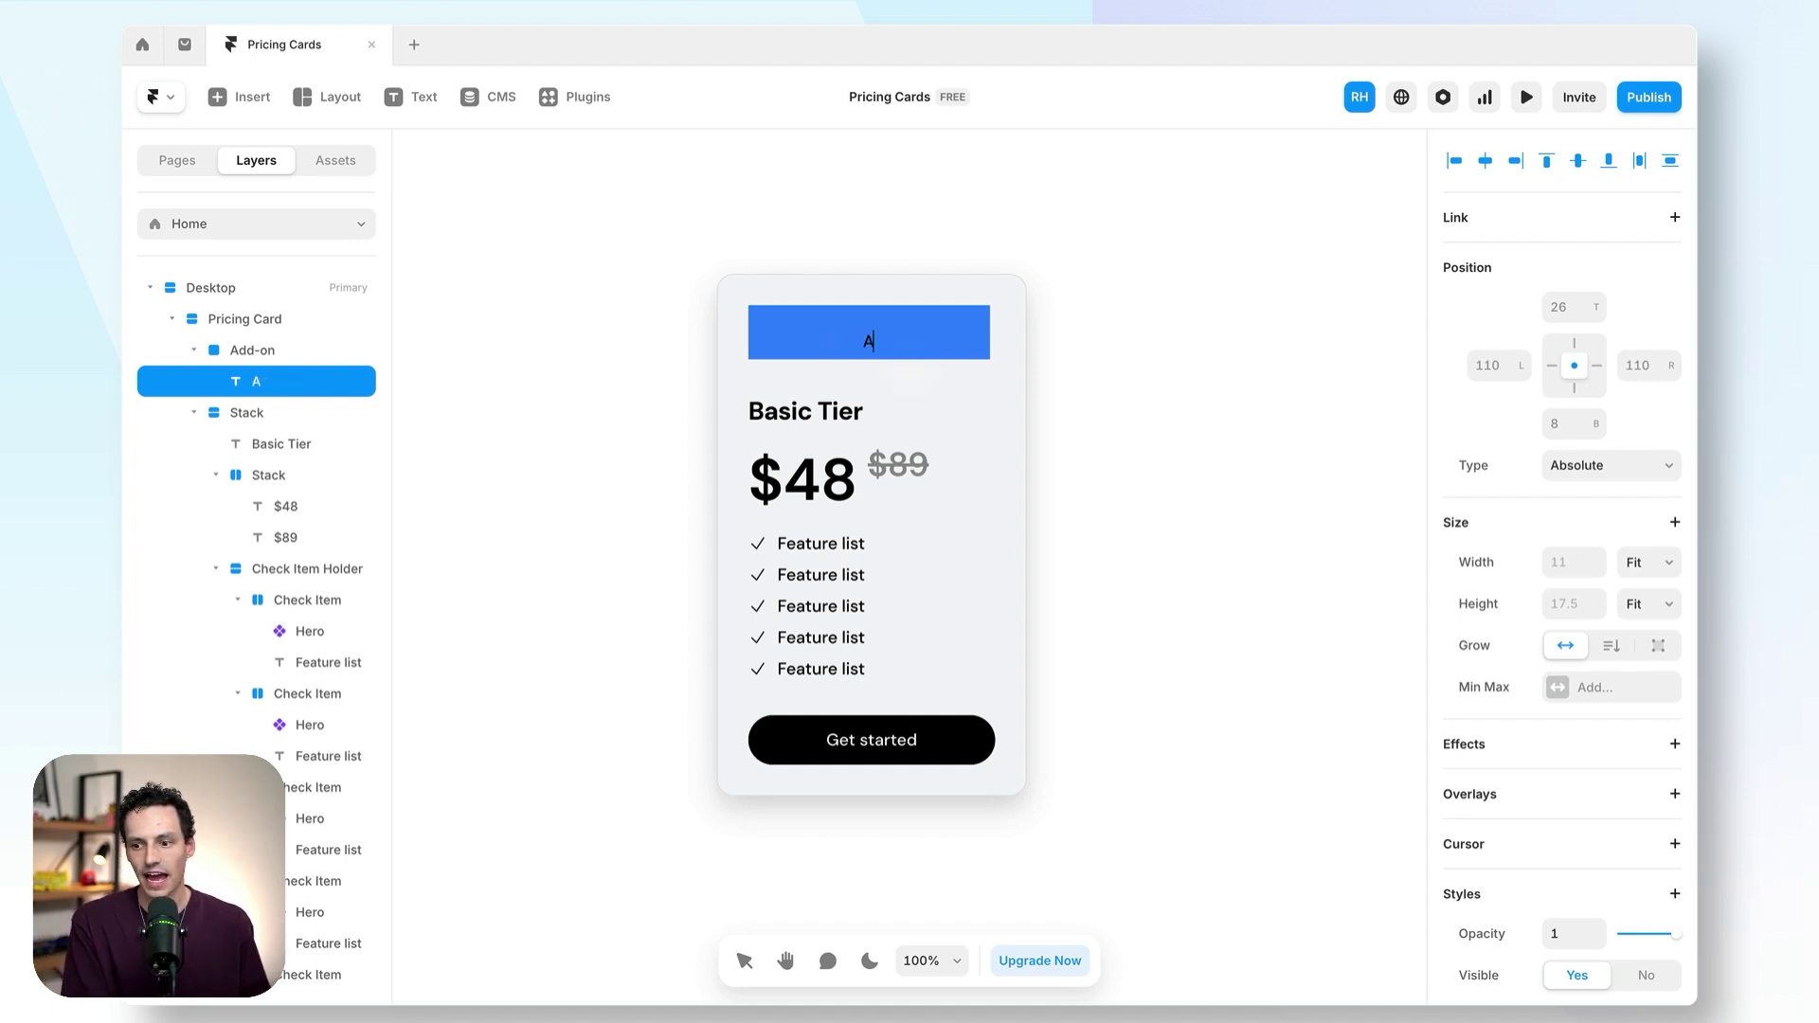
text(dd team members)
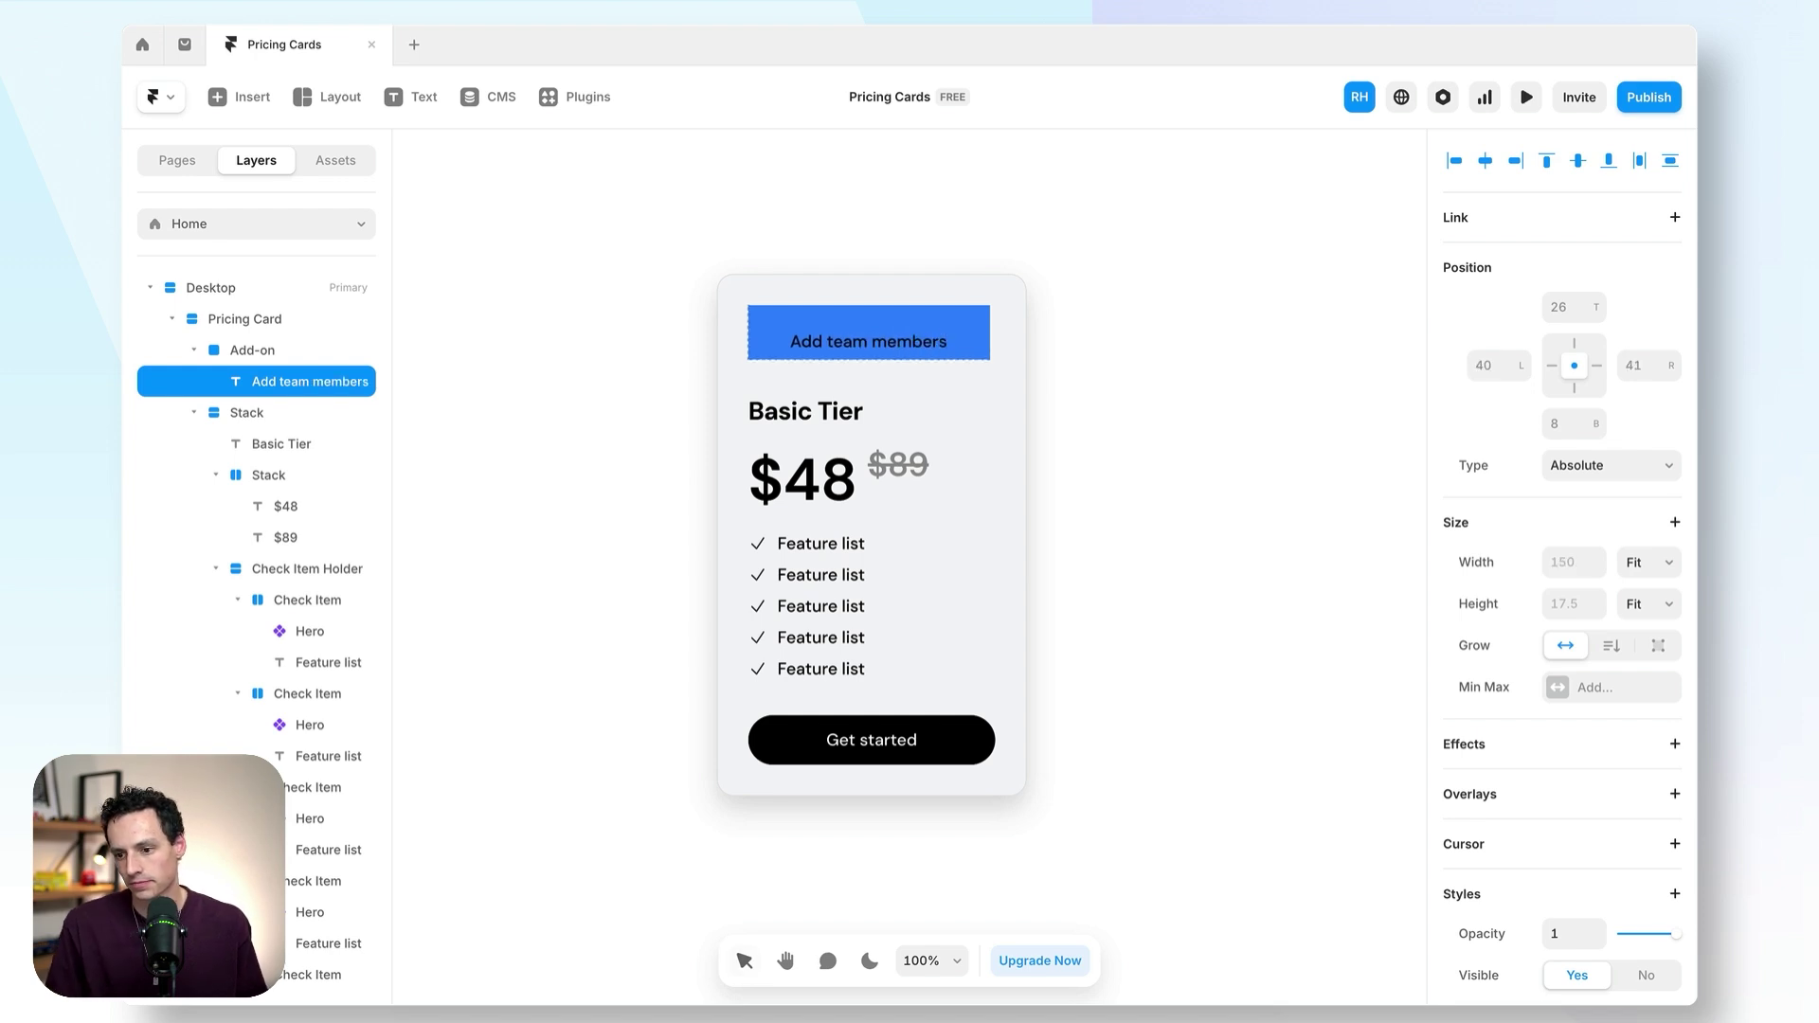
click(902, 311)
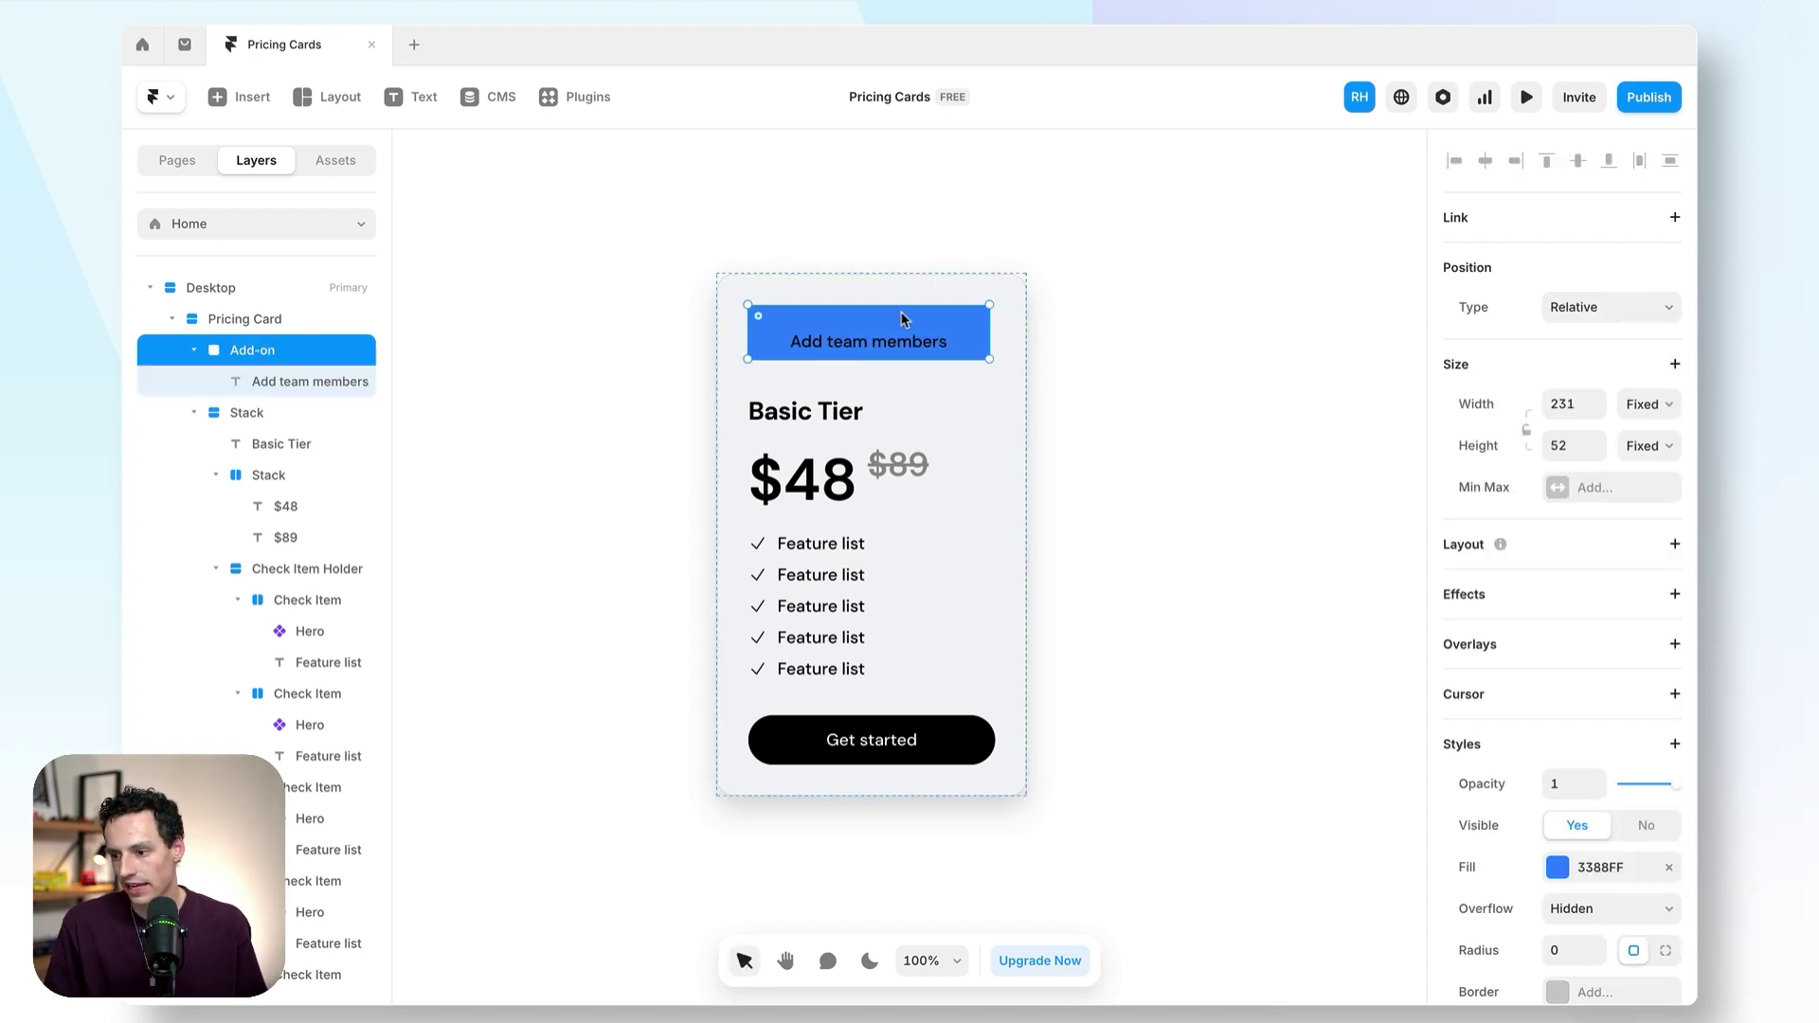
- Give the Add-on frame a Stack layout with auto width and height
click(1674, 548)
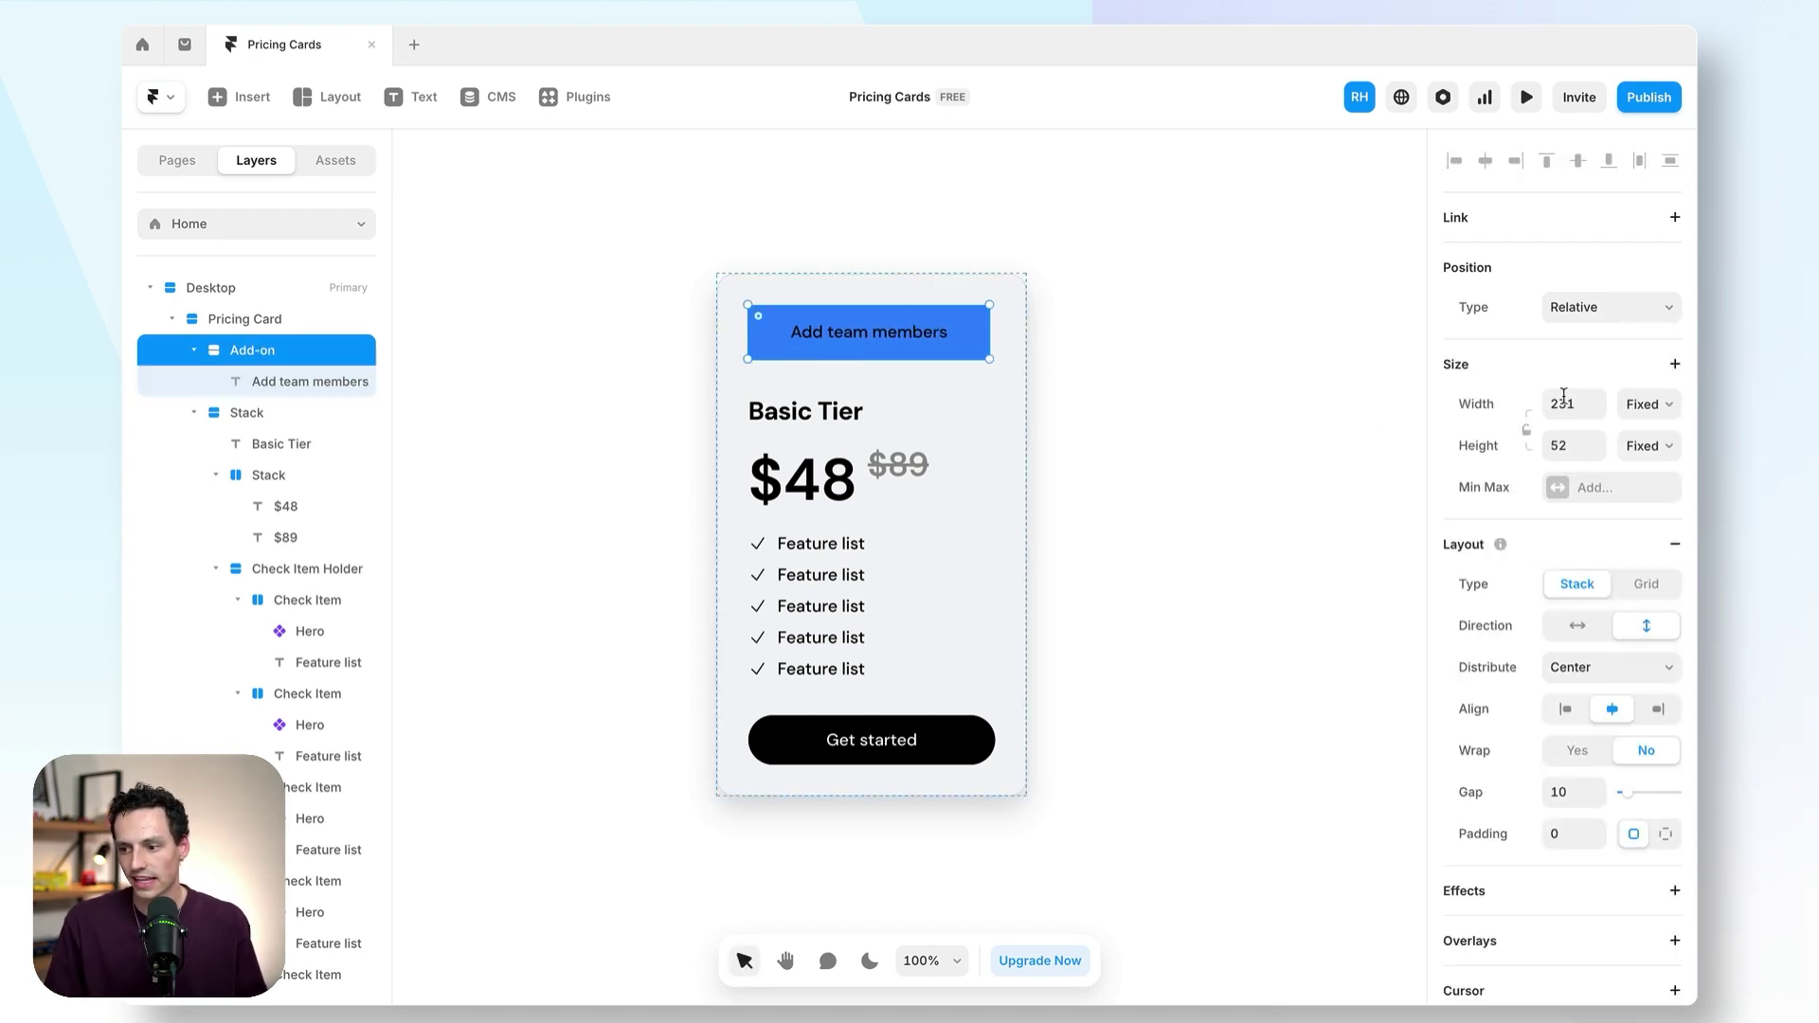
click(1577, 445)
key(Return)
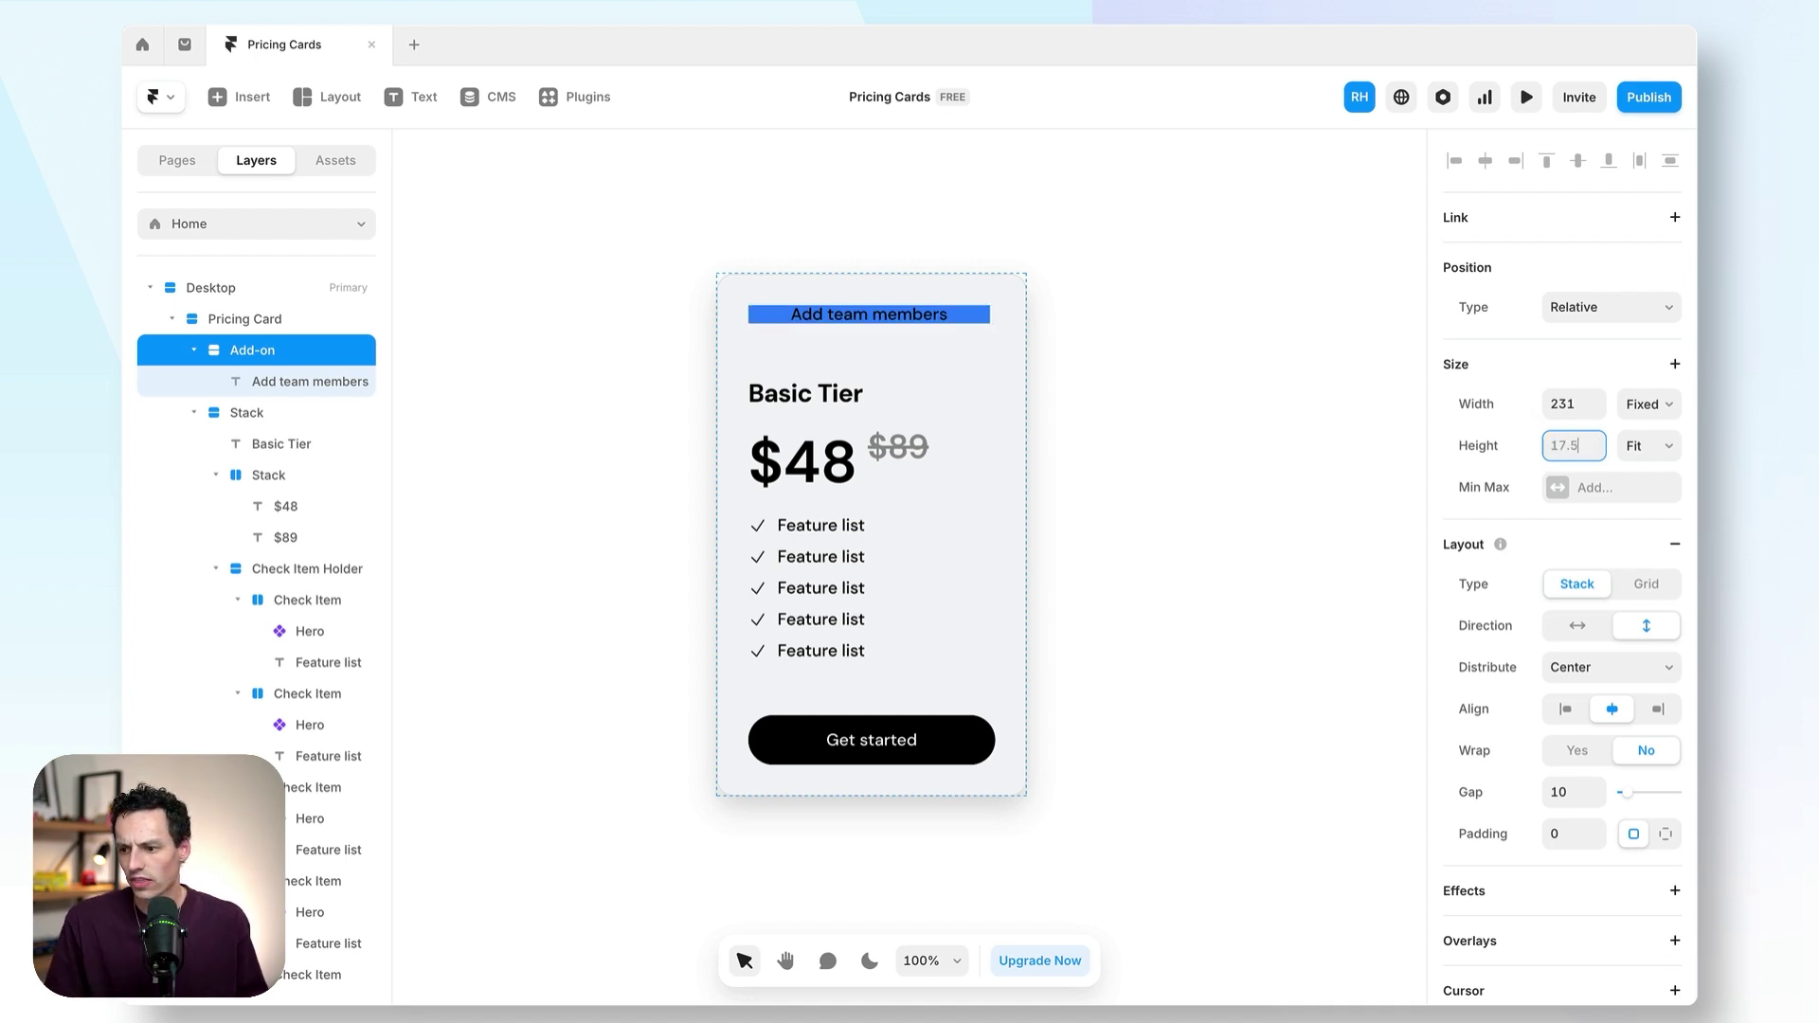
click(1548, 406)
text(auto)
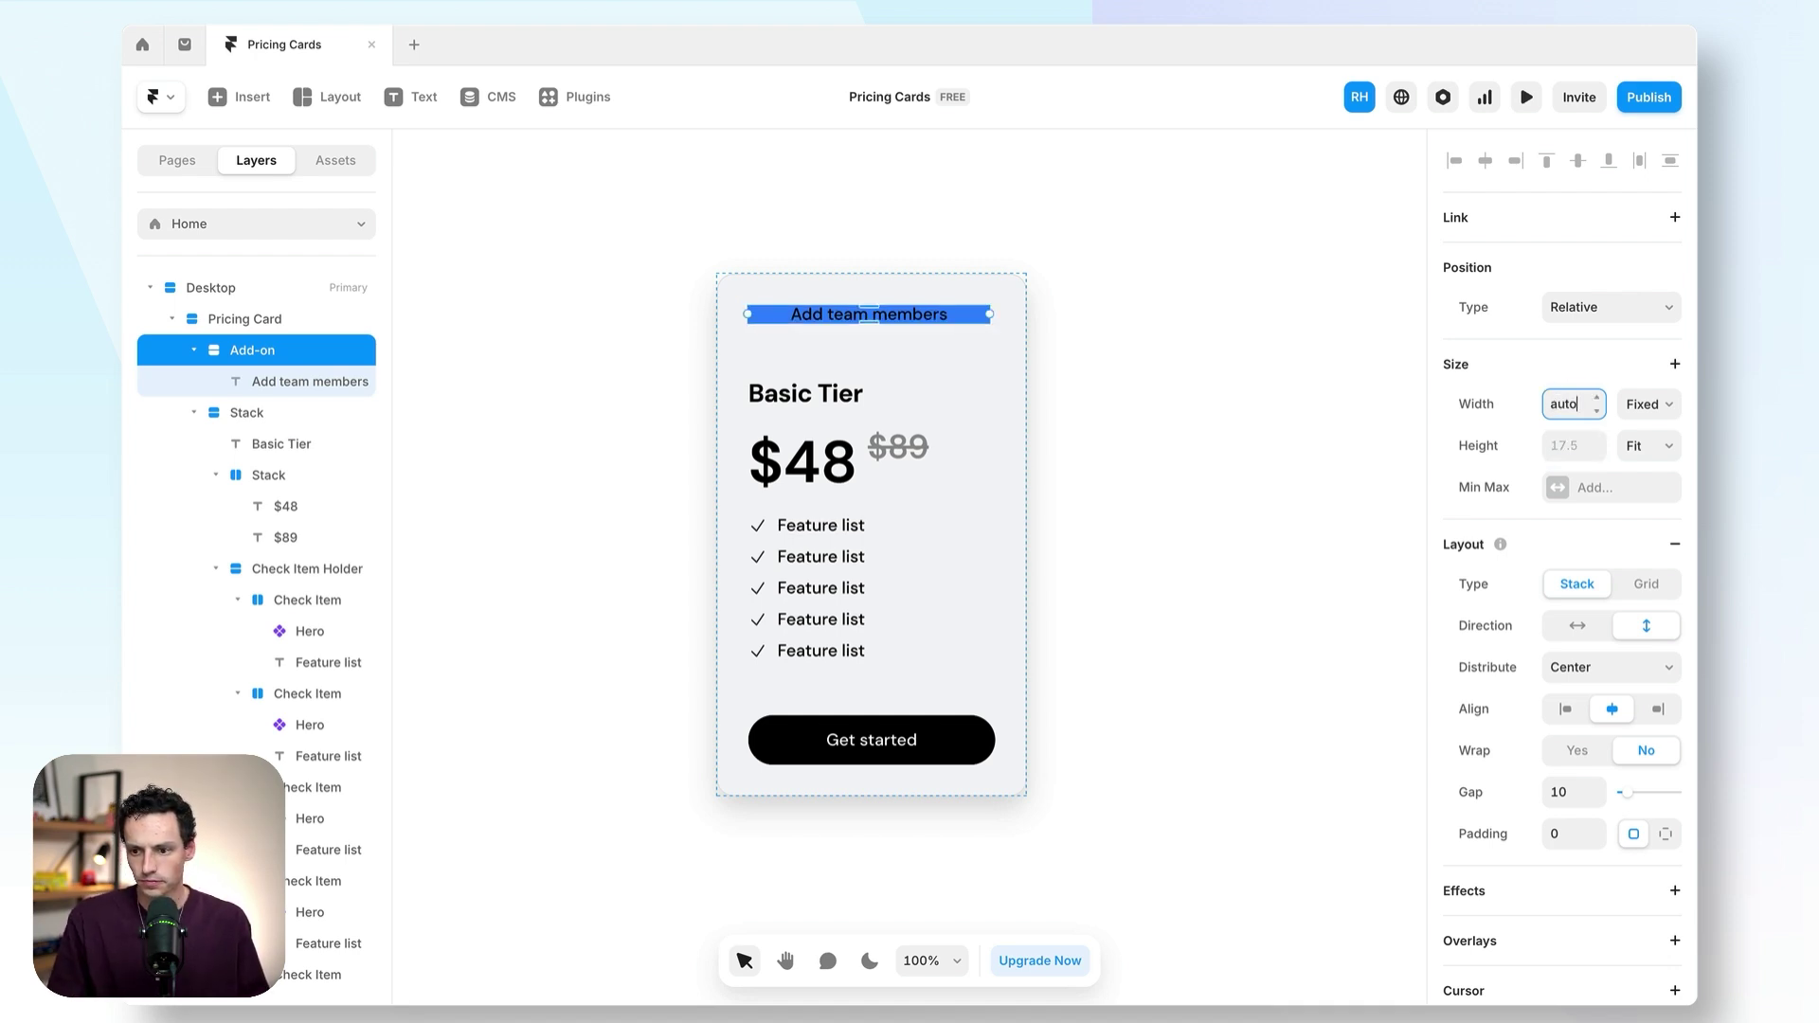
key(Return)
- Add a small toggle frame beside the text in the Add-on stack and remove the stack's blue fill
scroll(862, 293, up, 5)
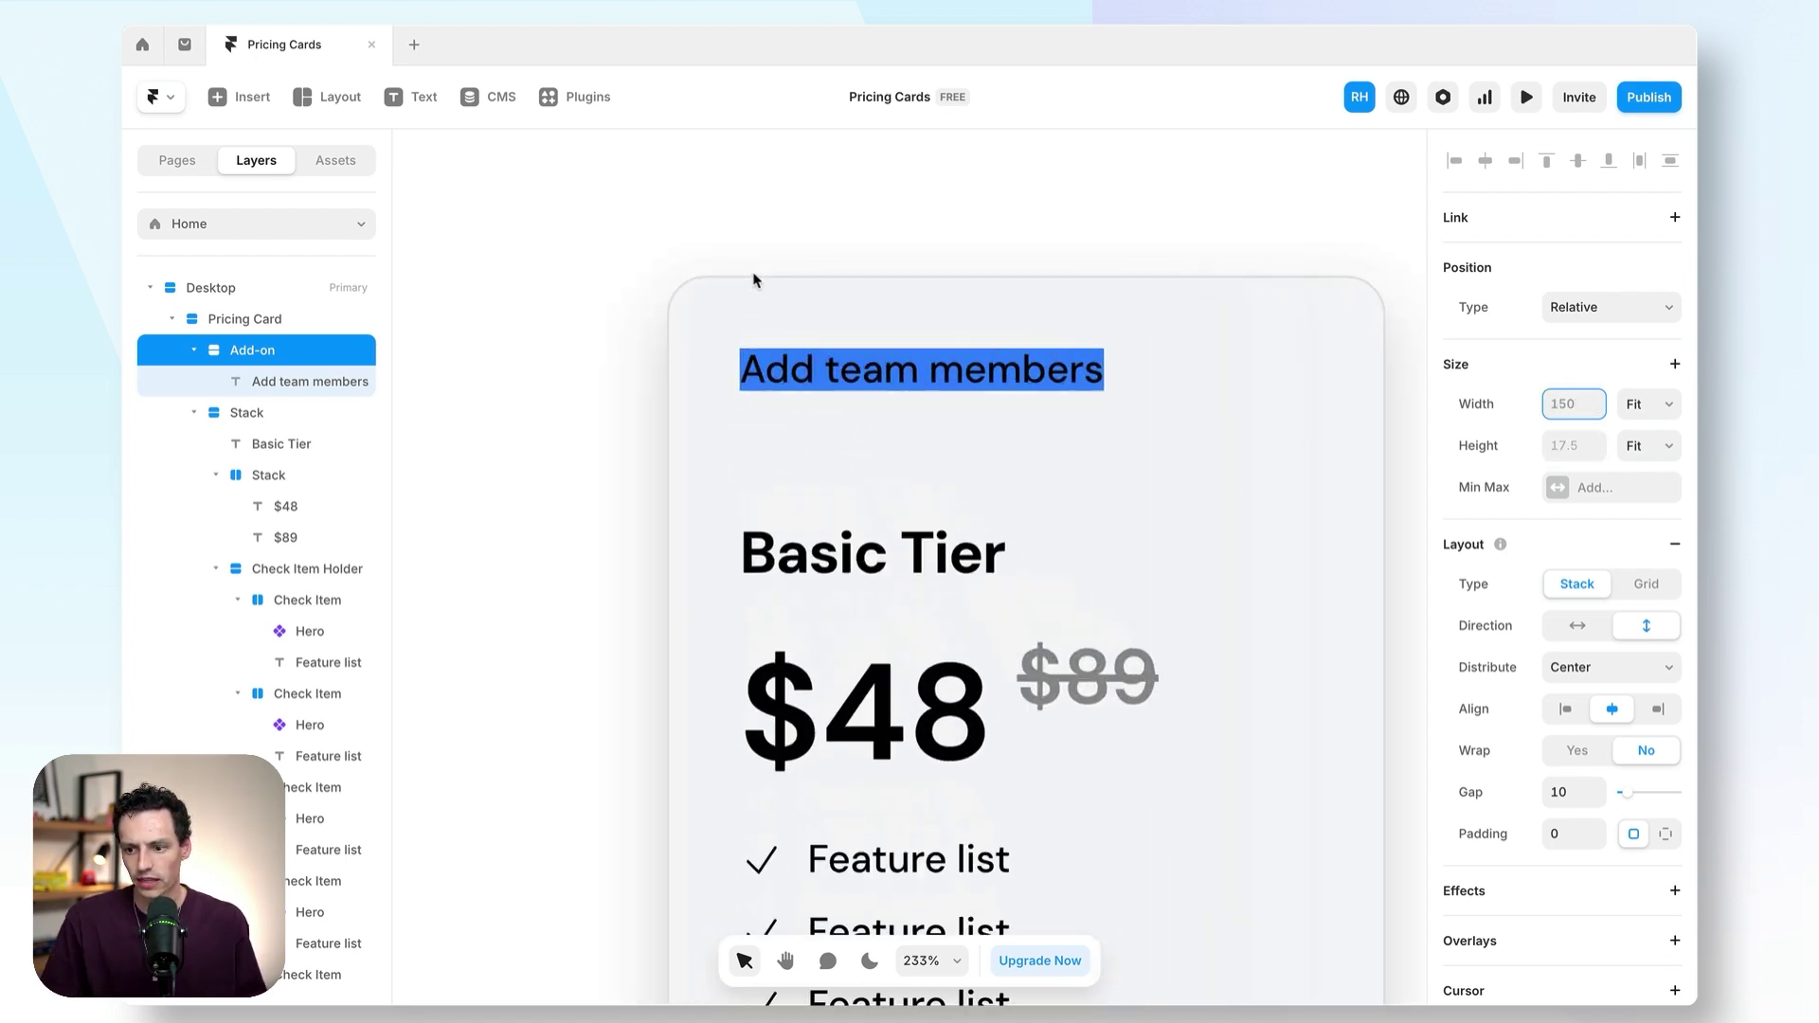
click(836, 403)
key(f)
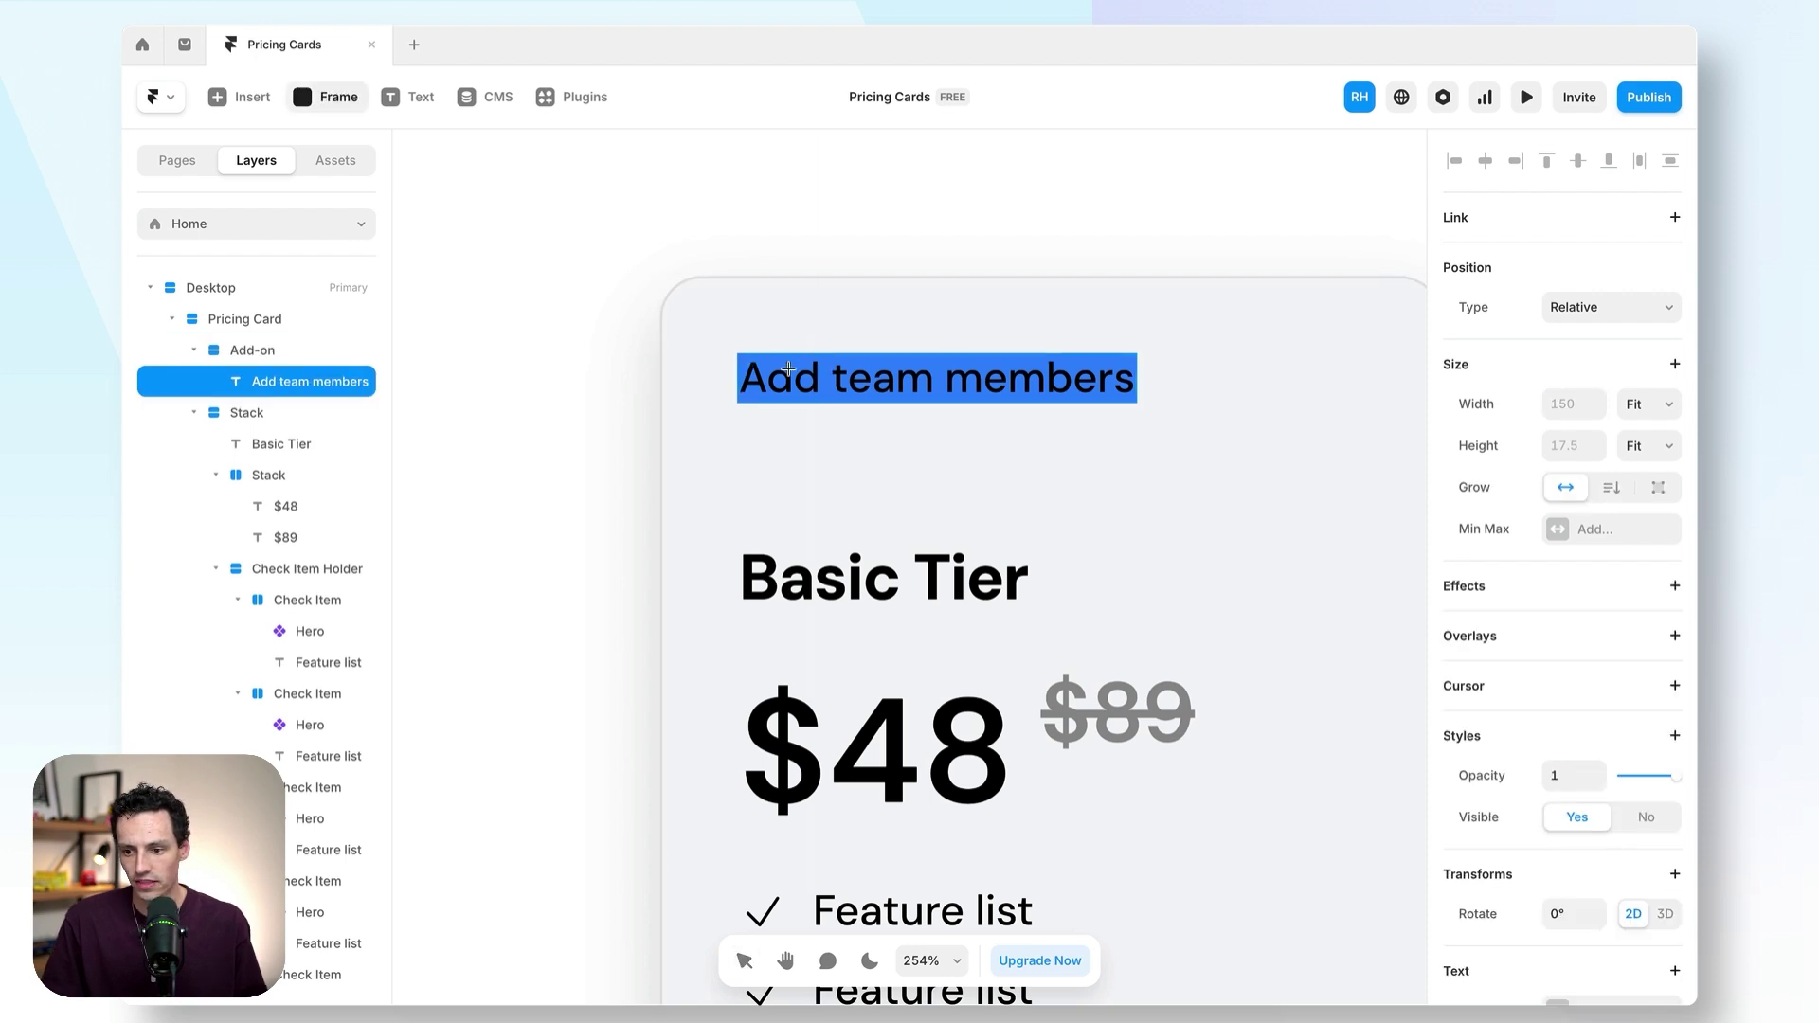
drag(782, 356, 862, 401)
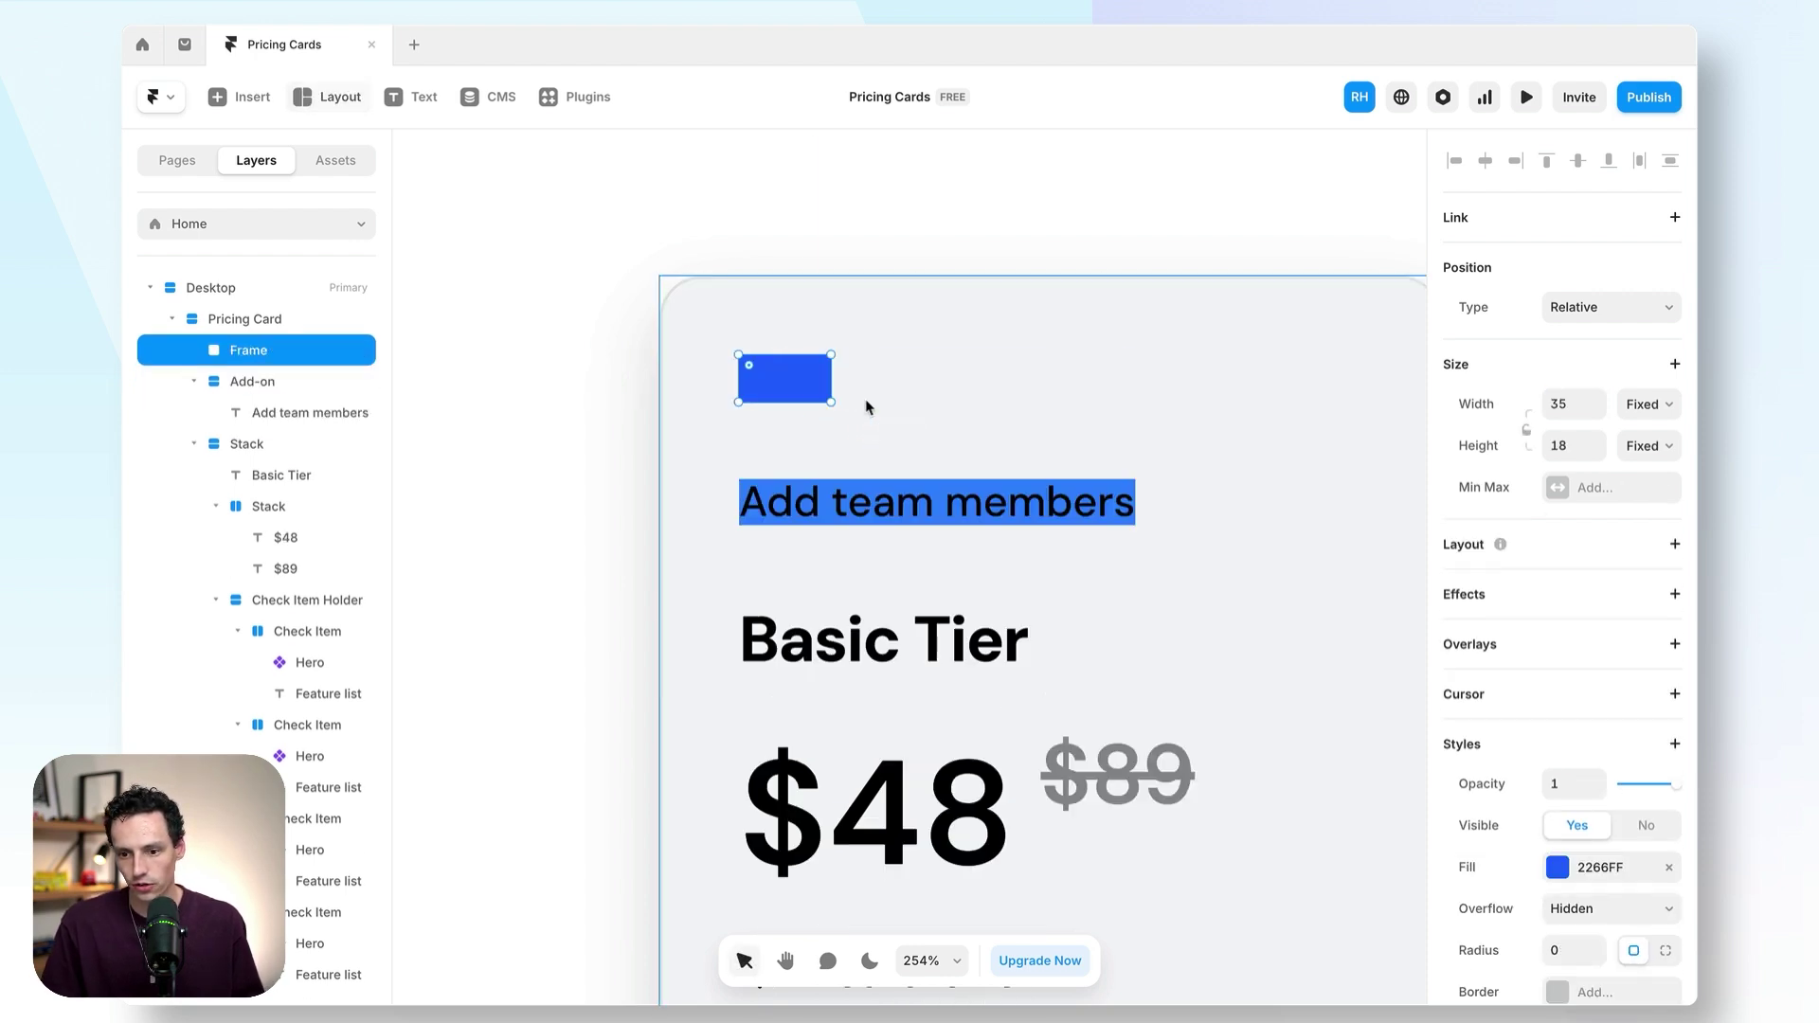
drag(317, 351, 313, 402)
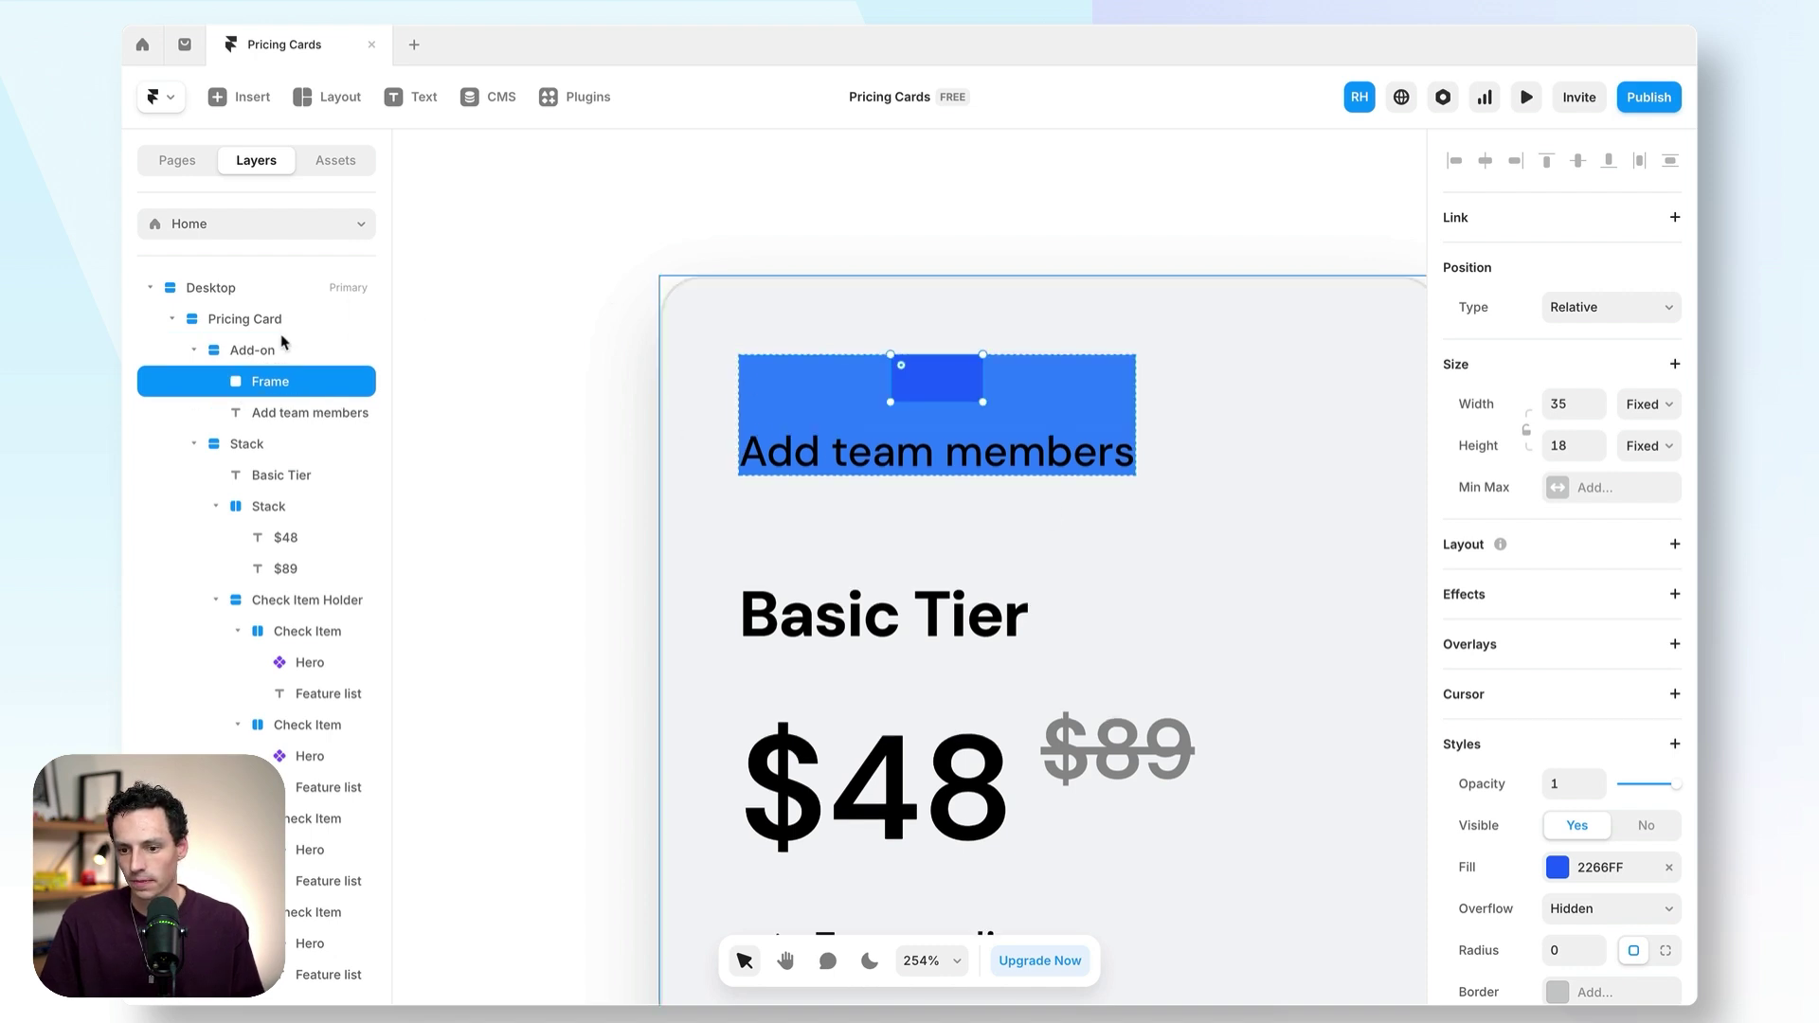
click(749, 381)
click(1589, 625)
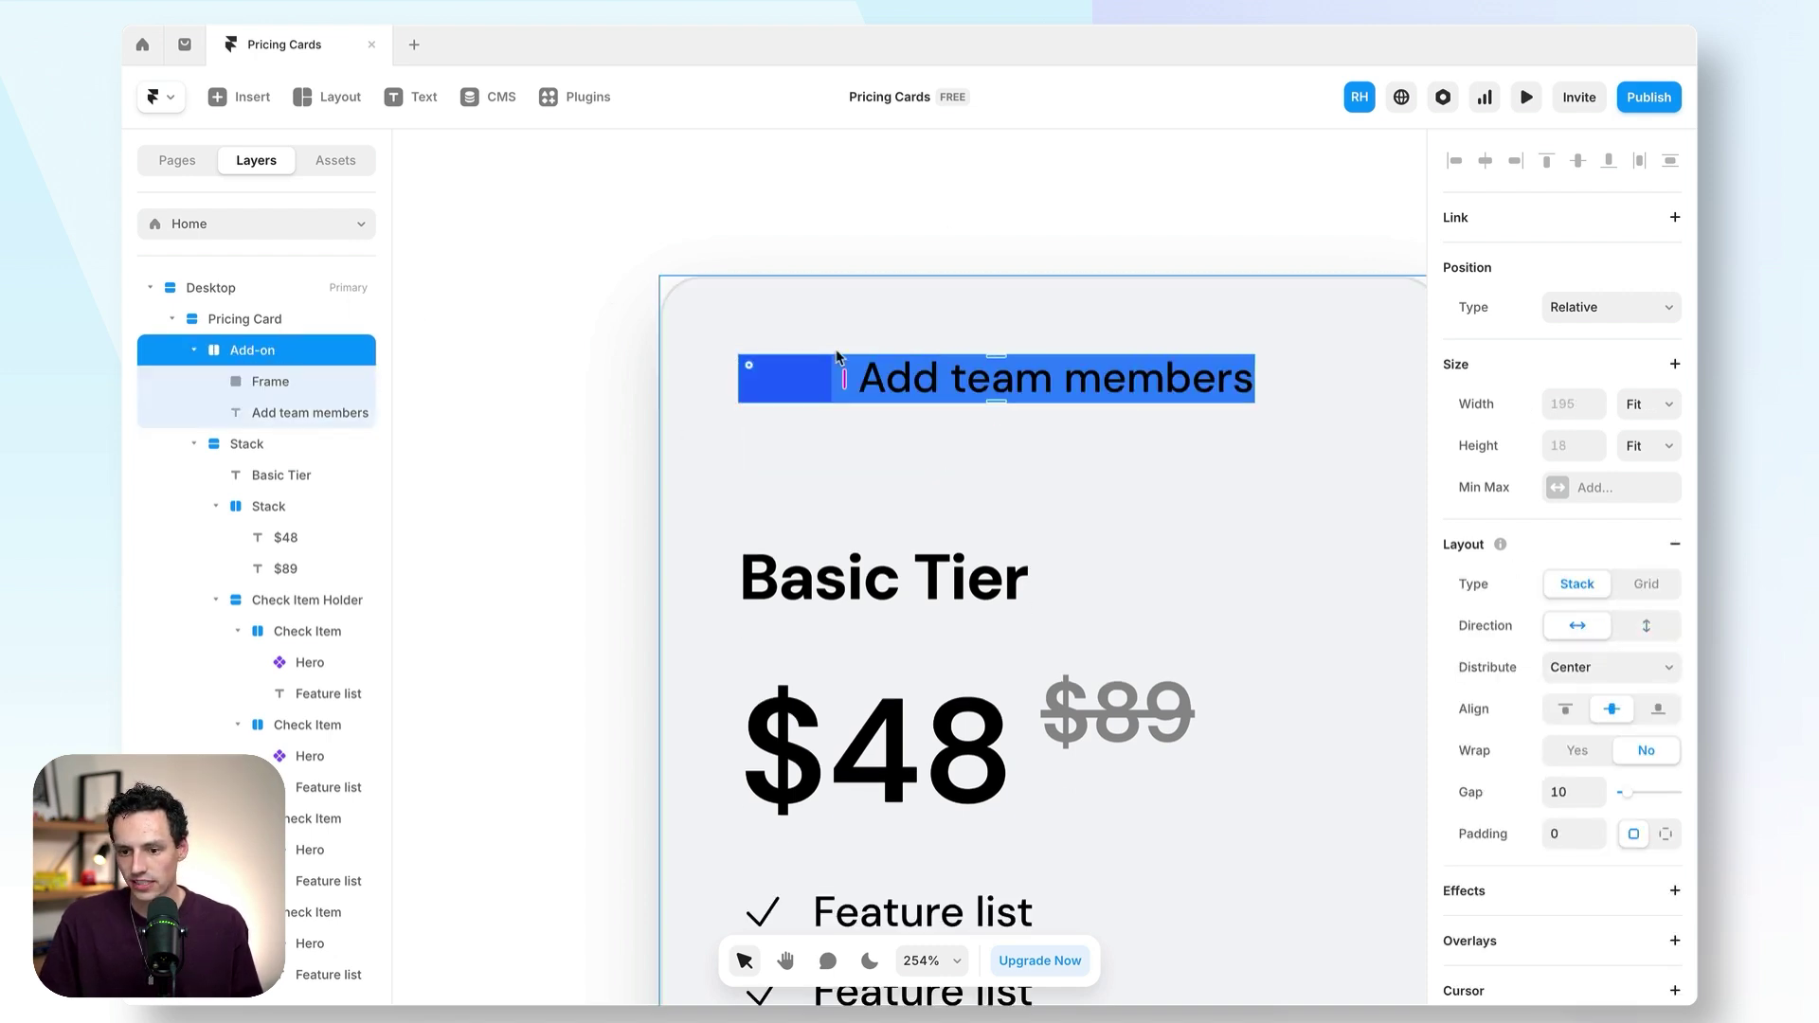
scroll(1563, 568, down, 5)
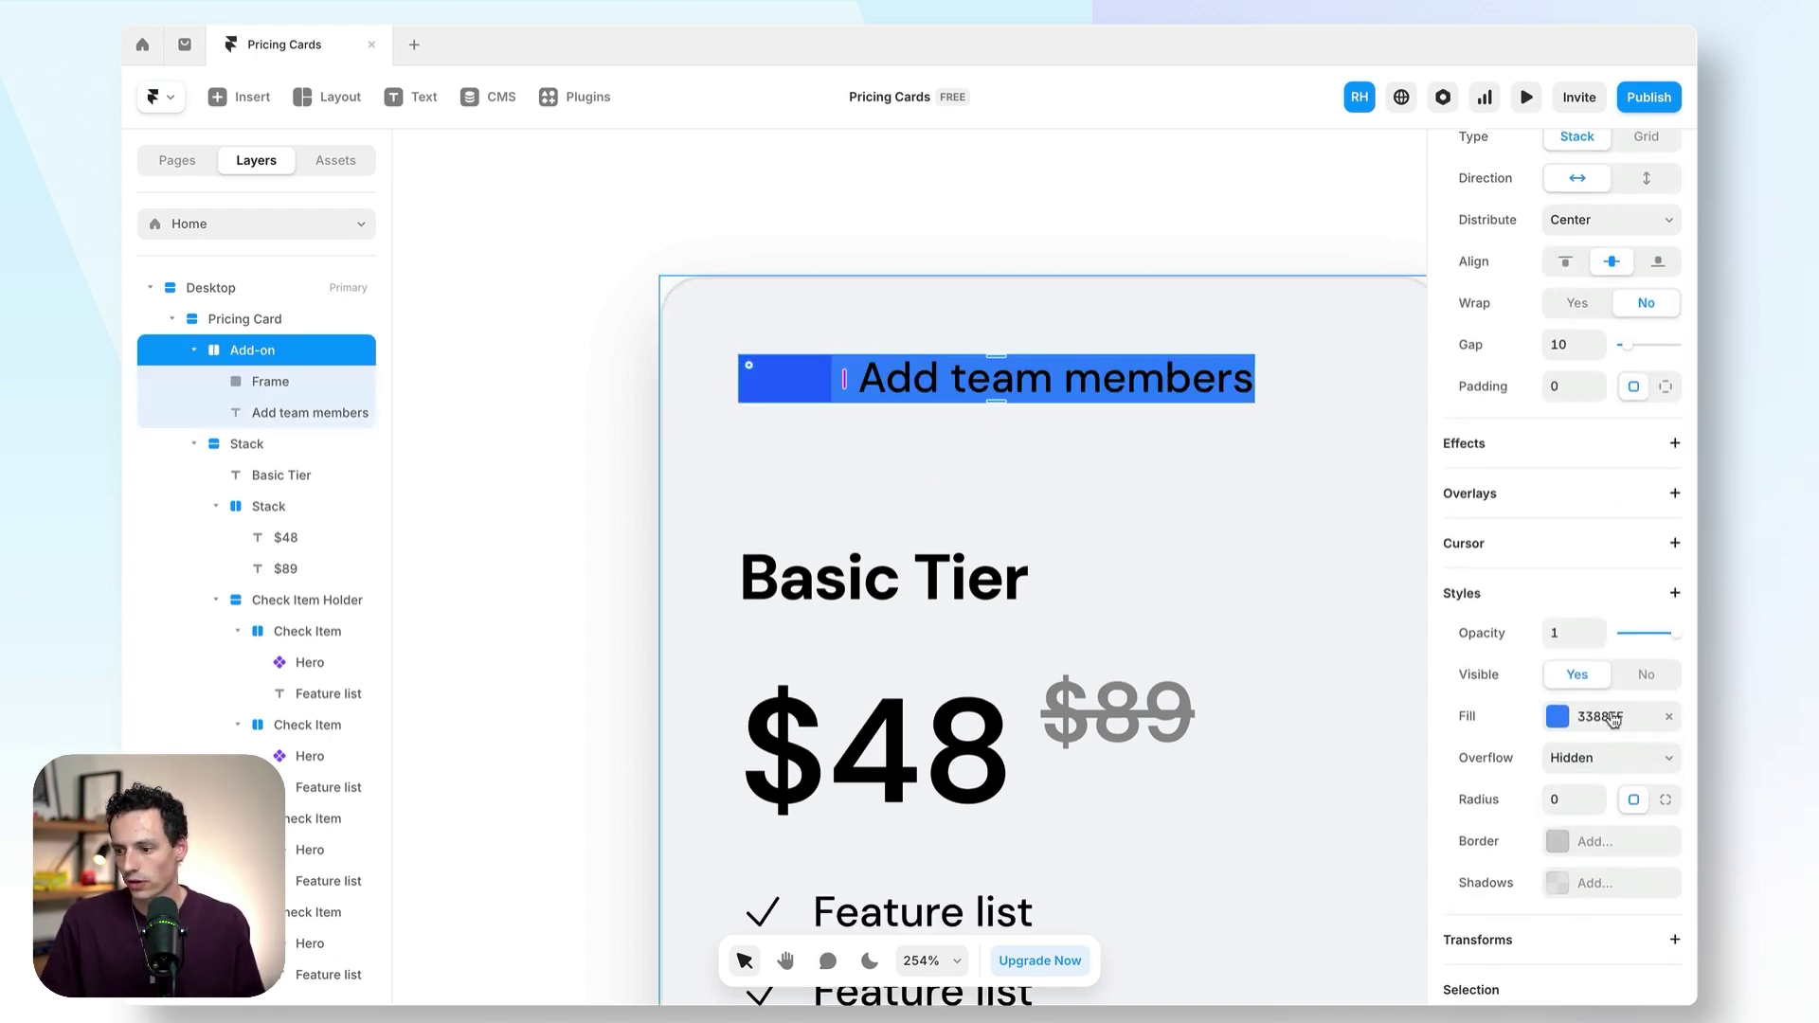
click(1673, 708)
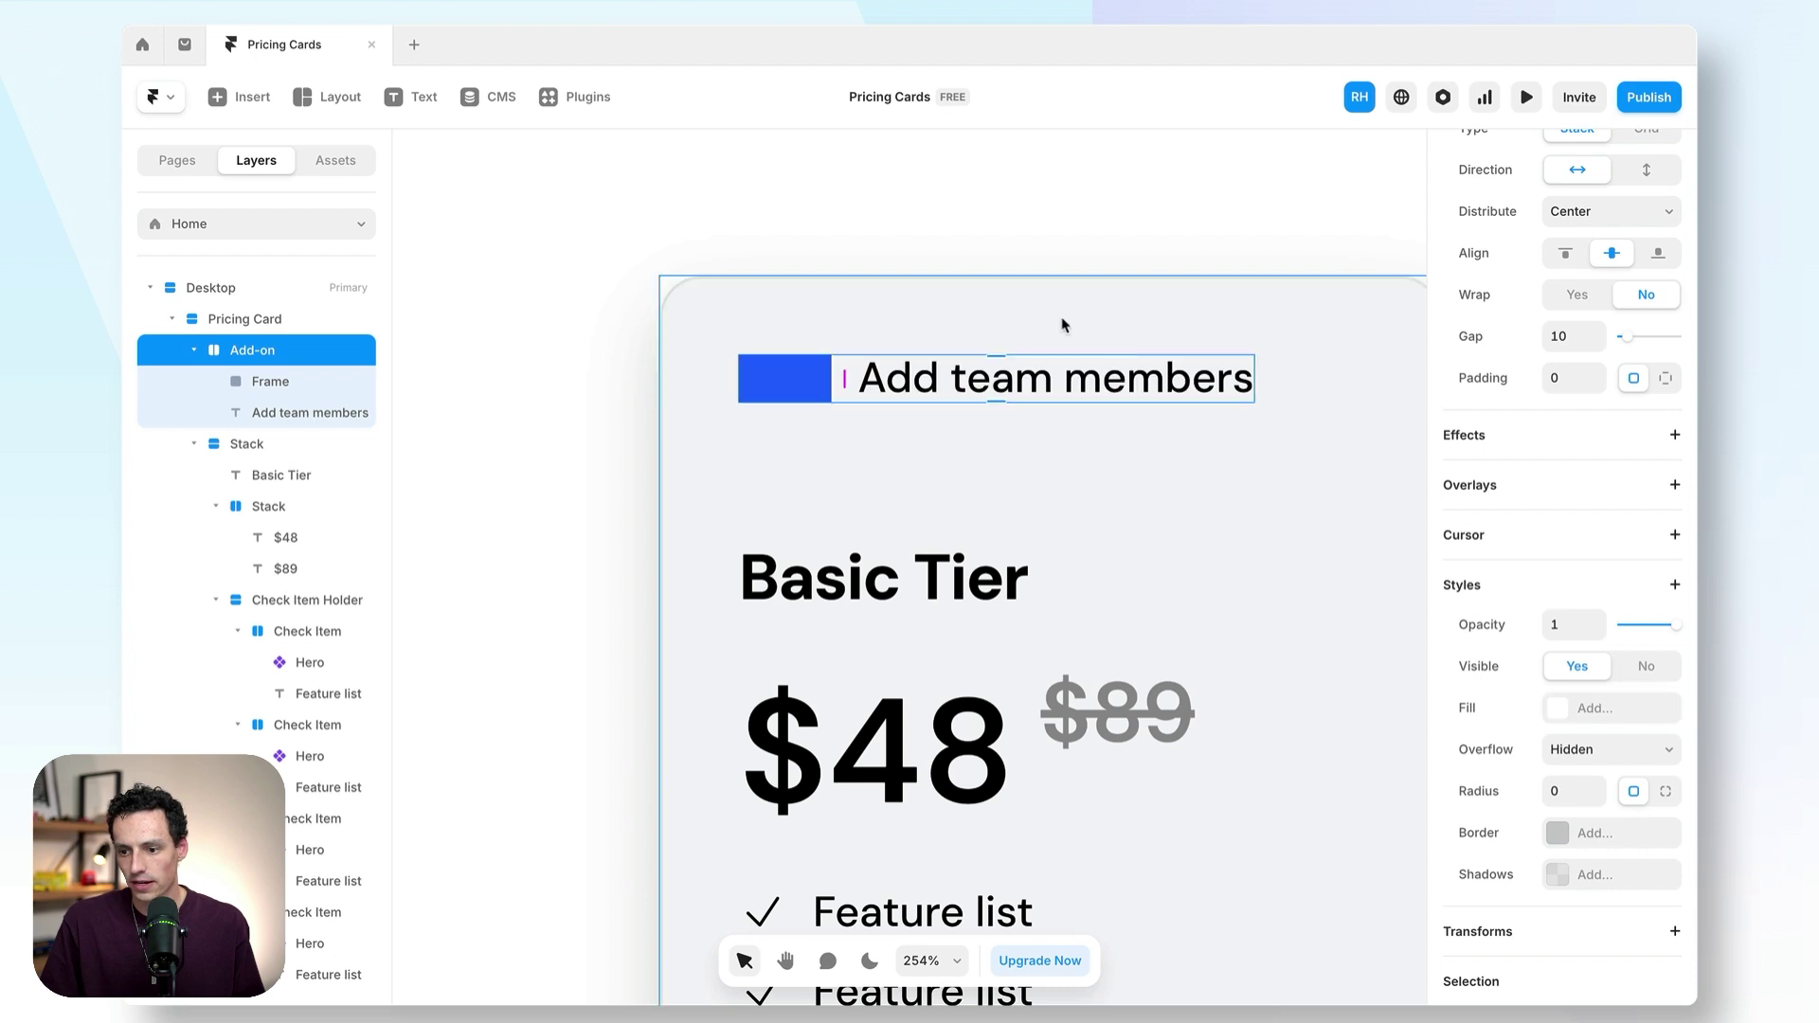
- Round the toggle frame into a pill 20 tall
click(819, 372)
scroll(1658, 575, down, 3)
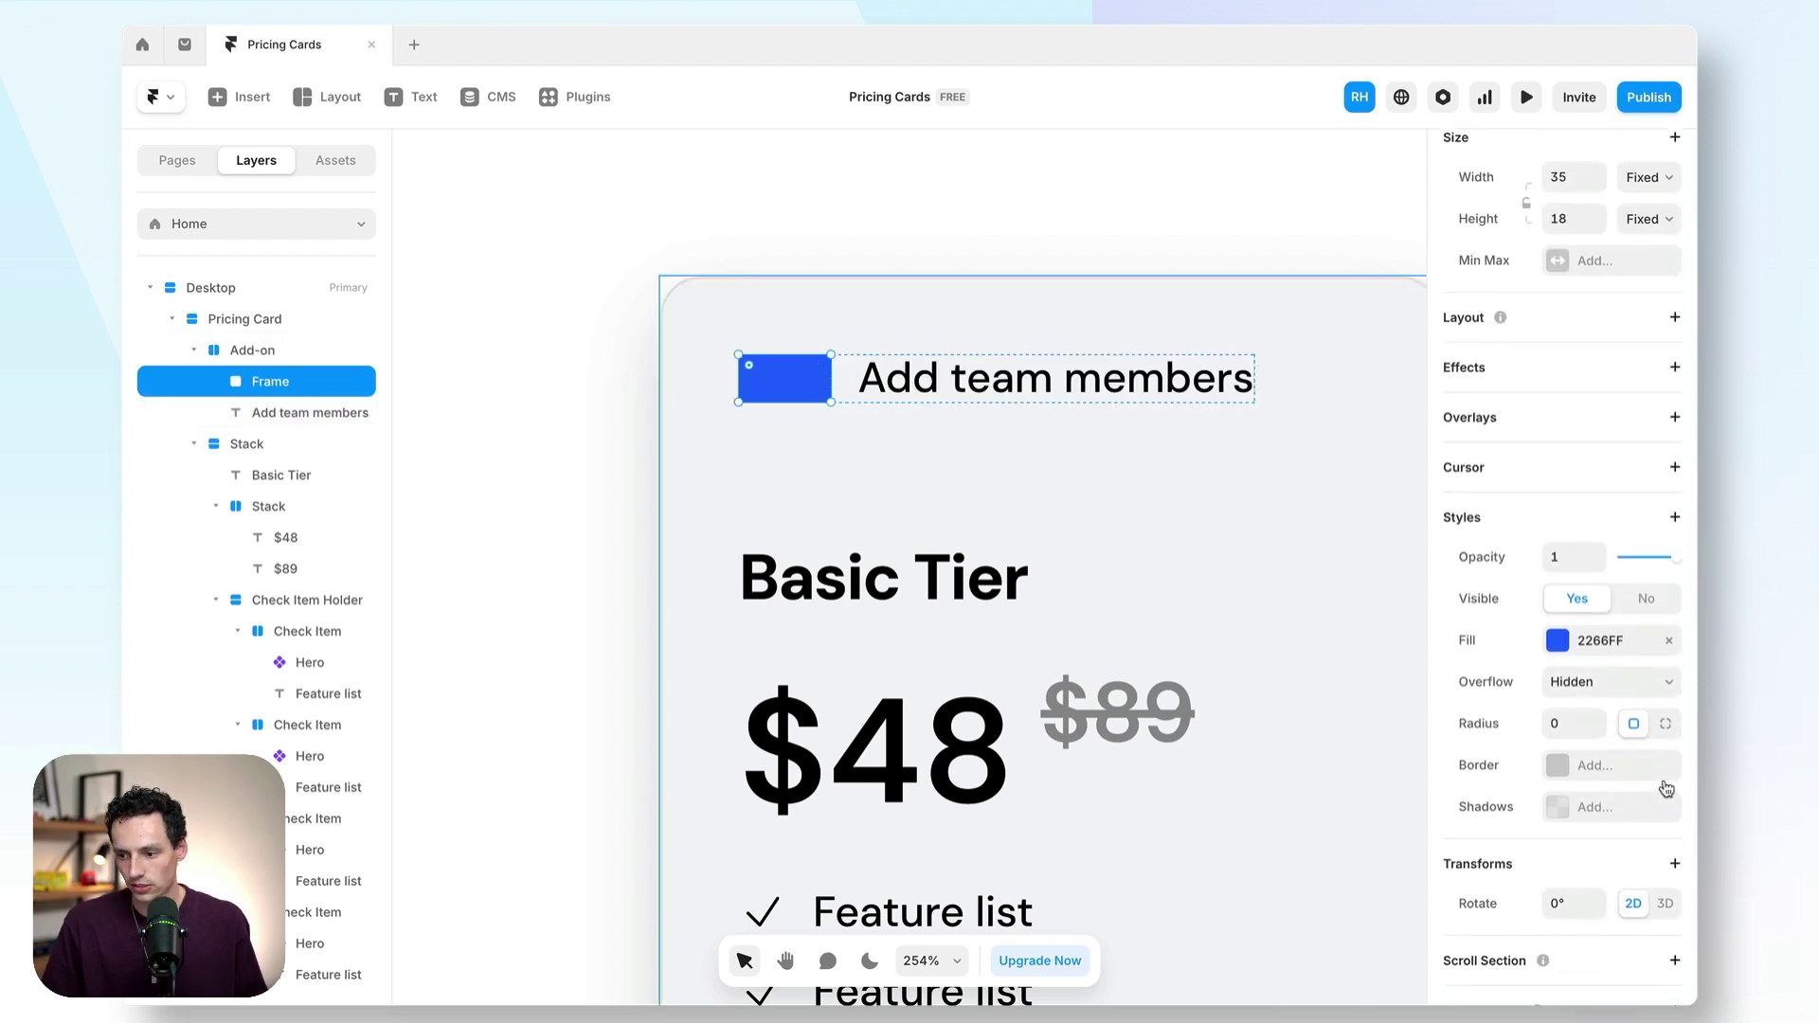
click(1563, 723)
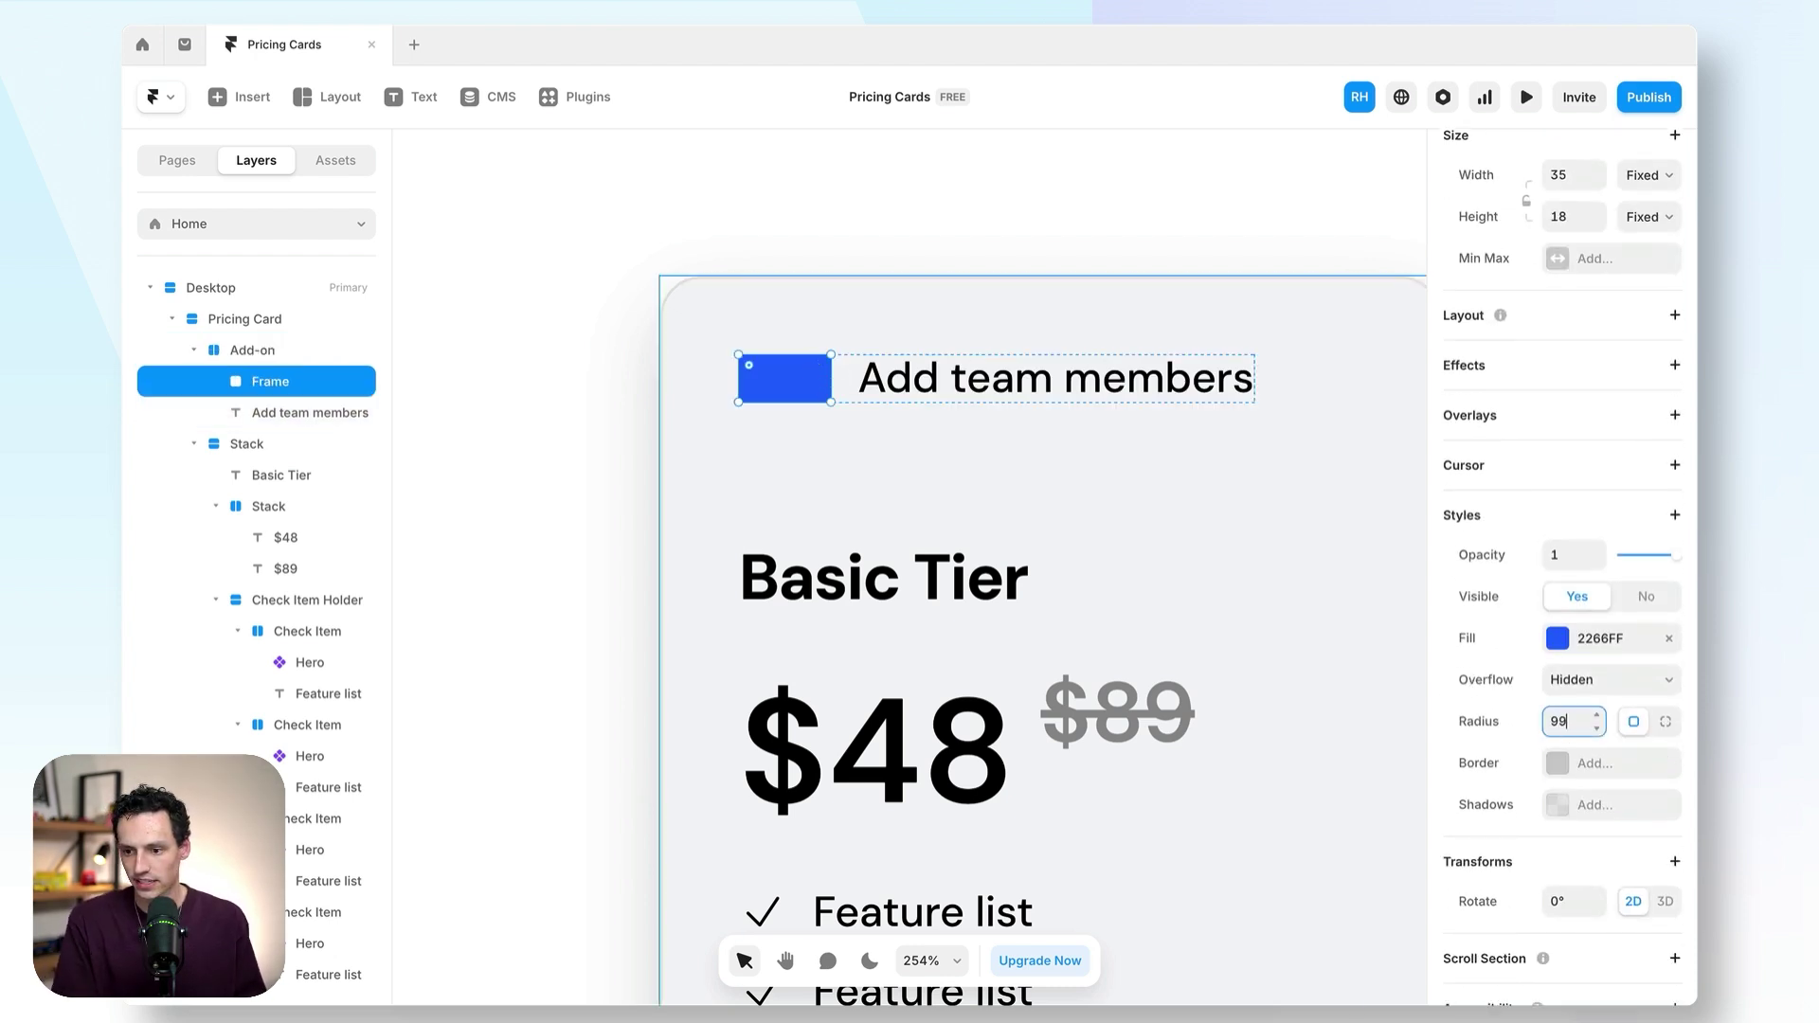
key(Return)
scroll(1588, 605, up, 3)
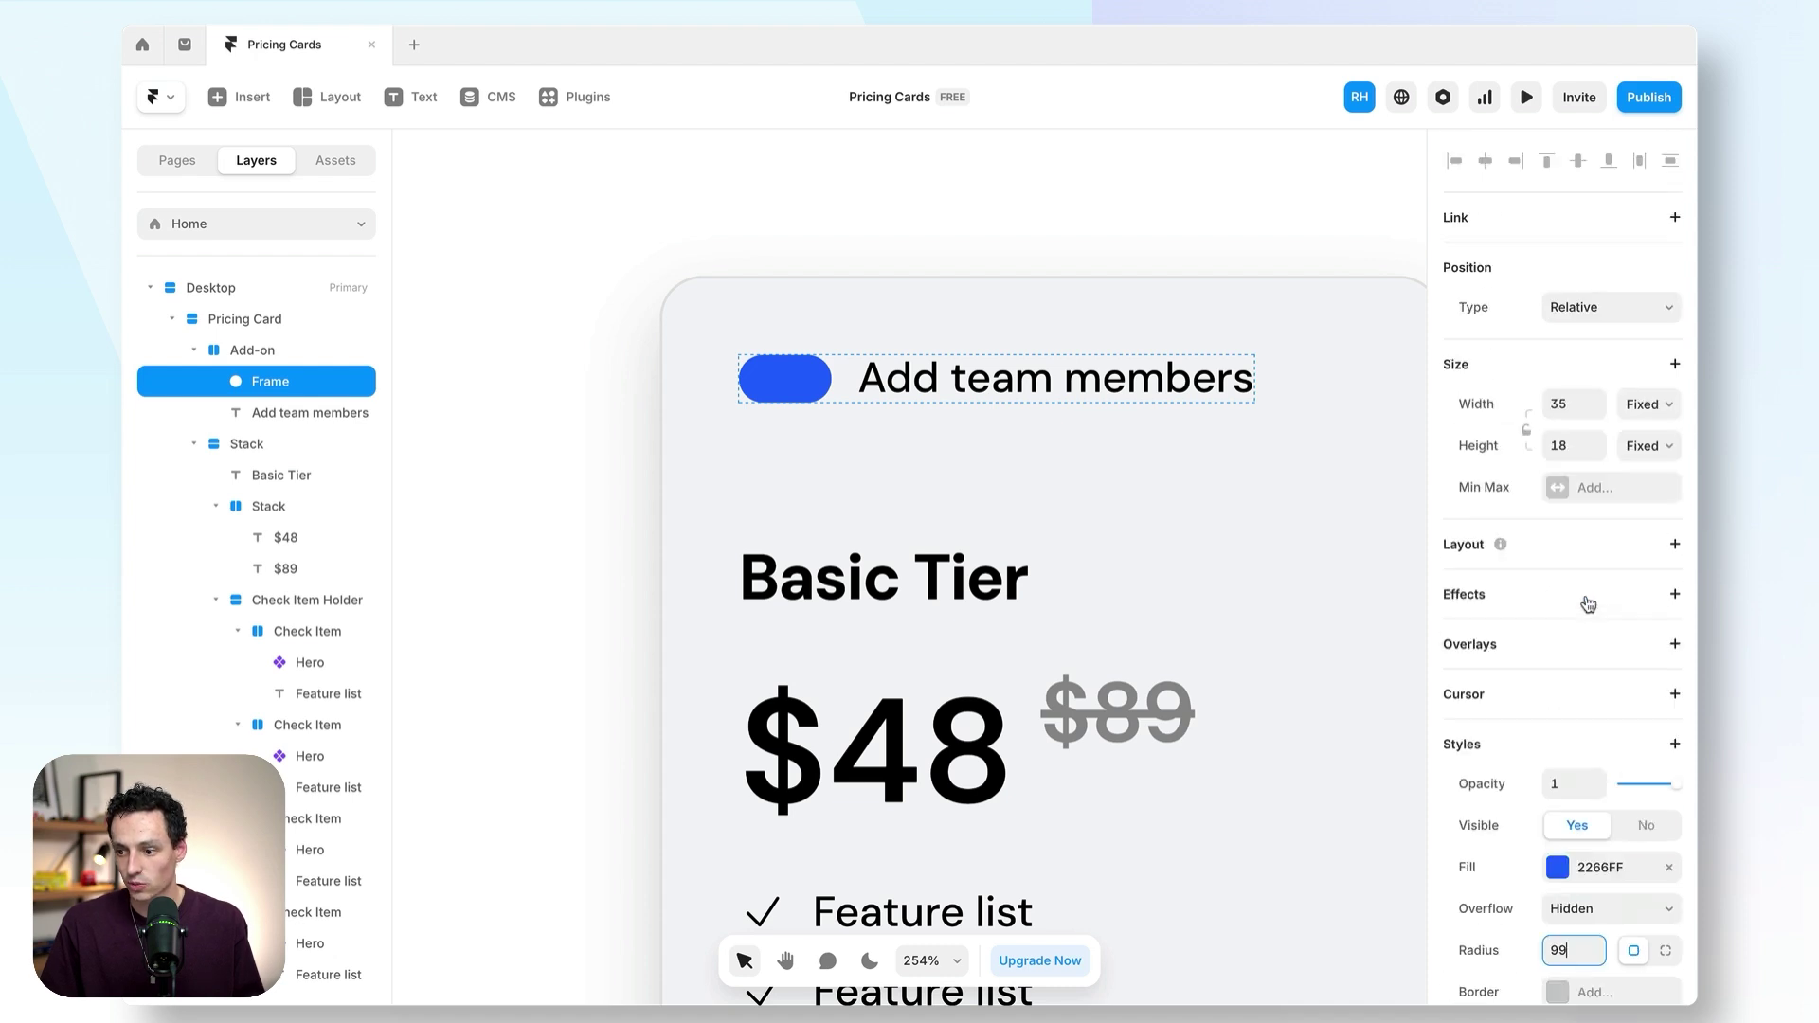
click(1569, 441)
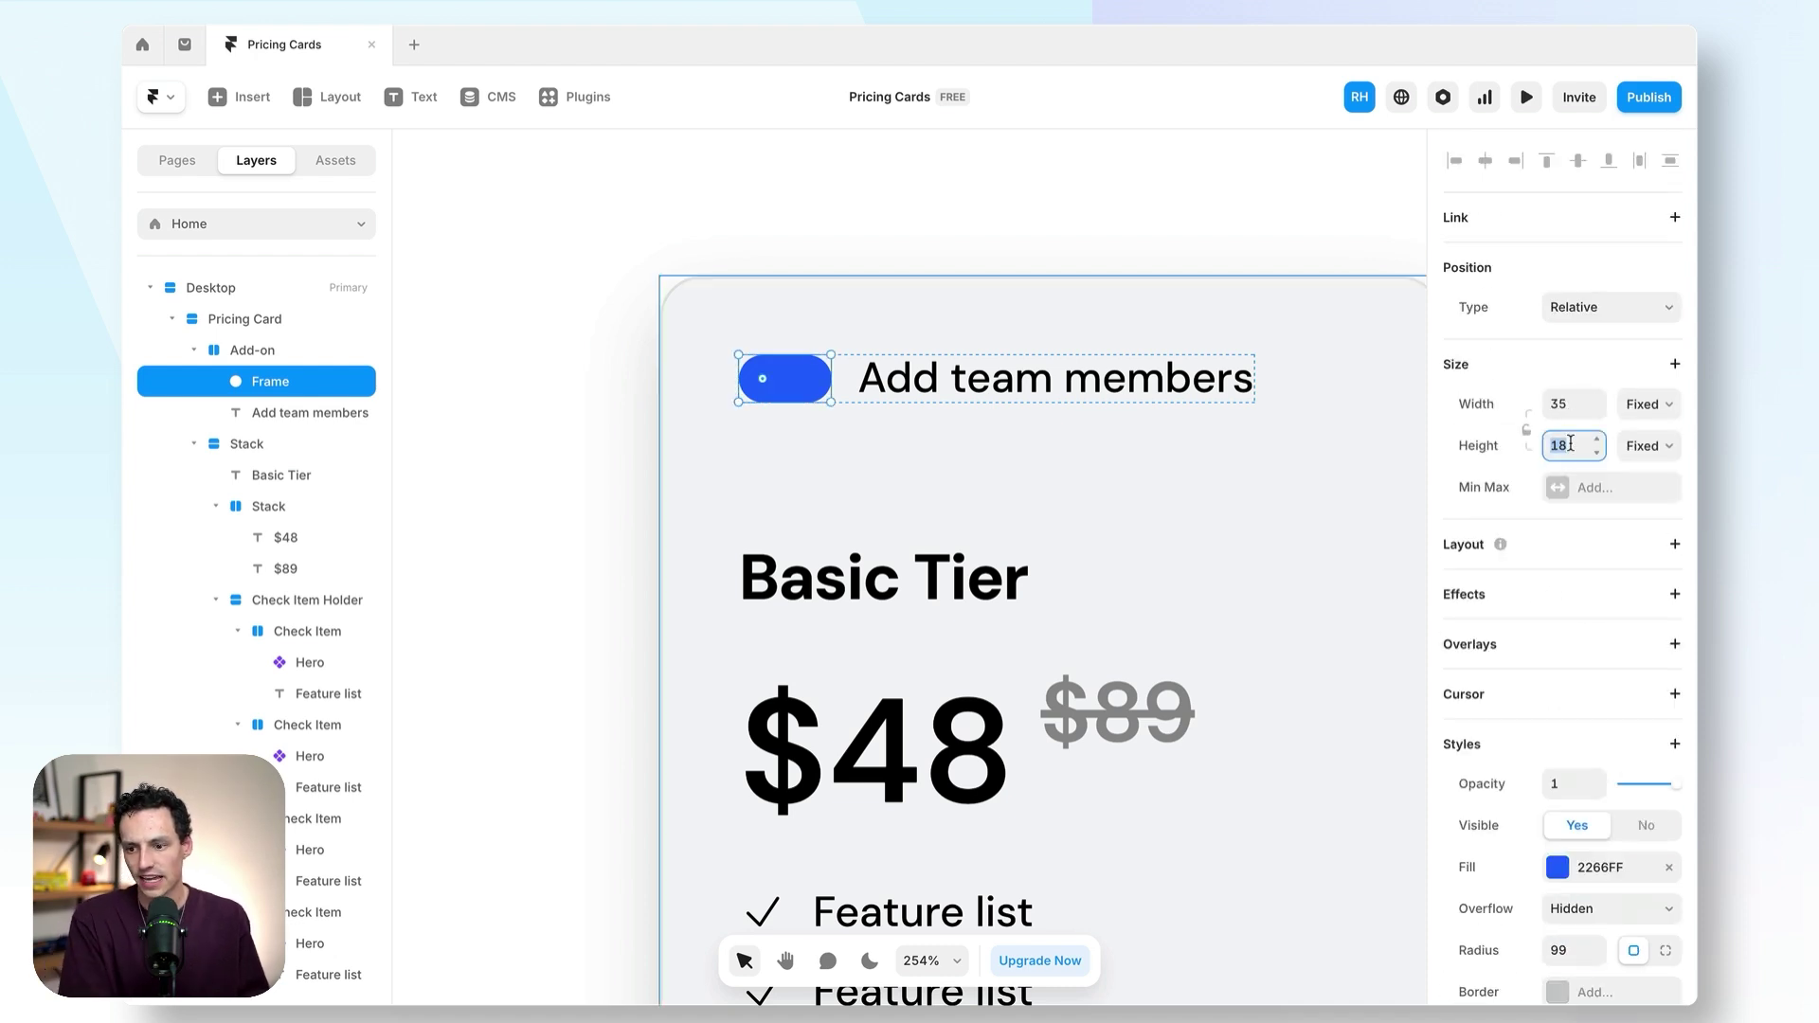
text(20)
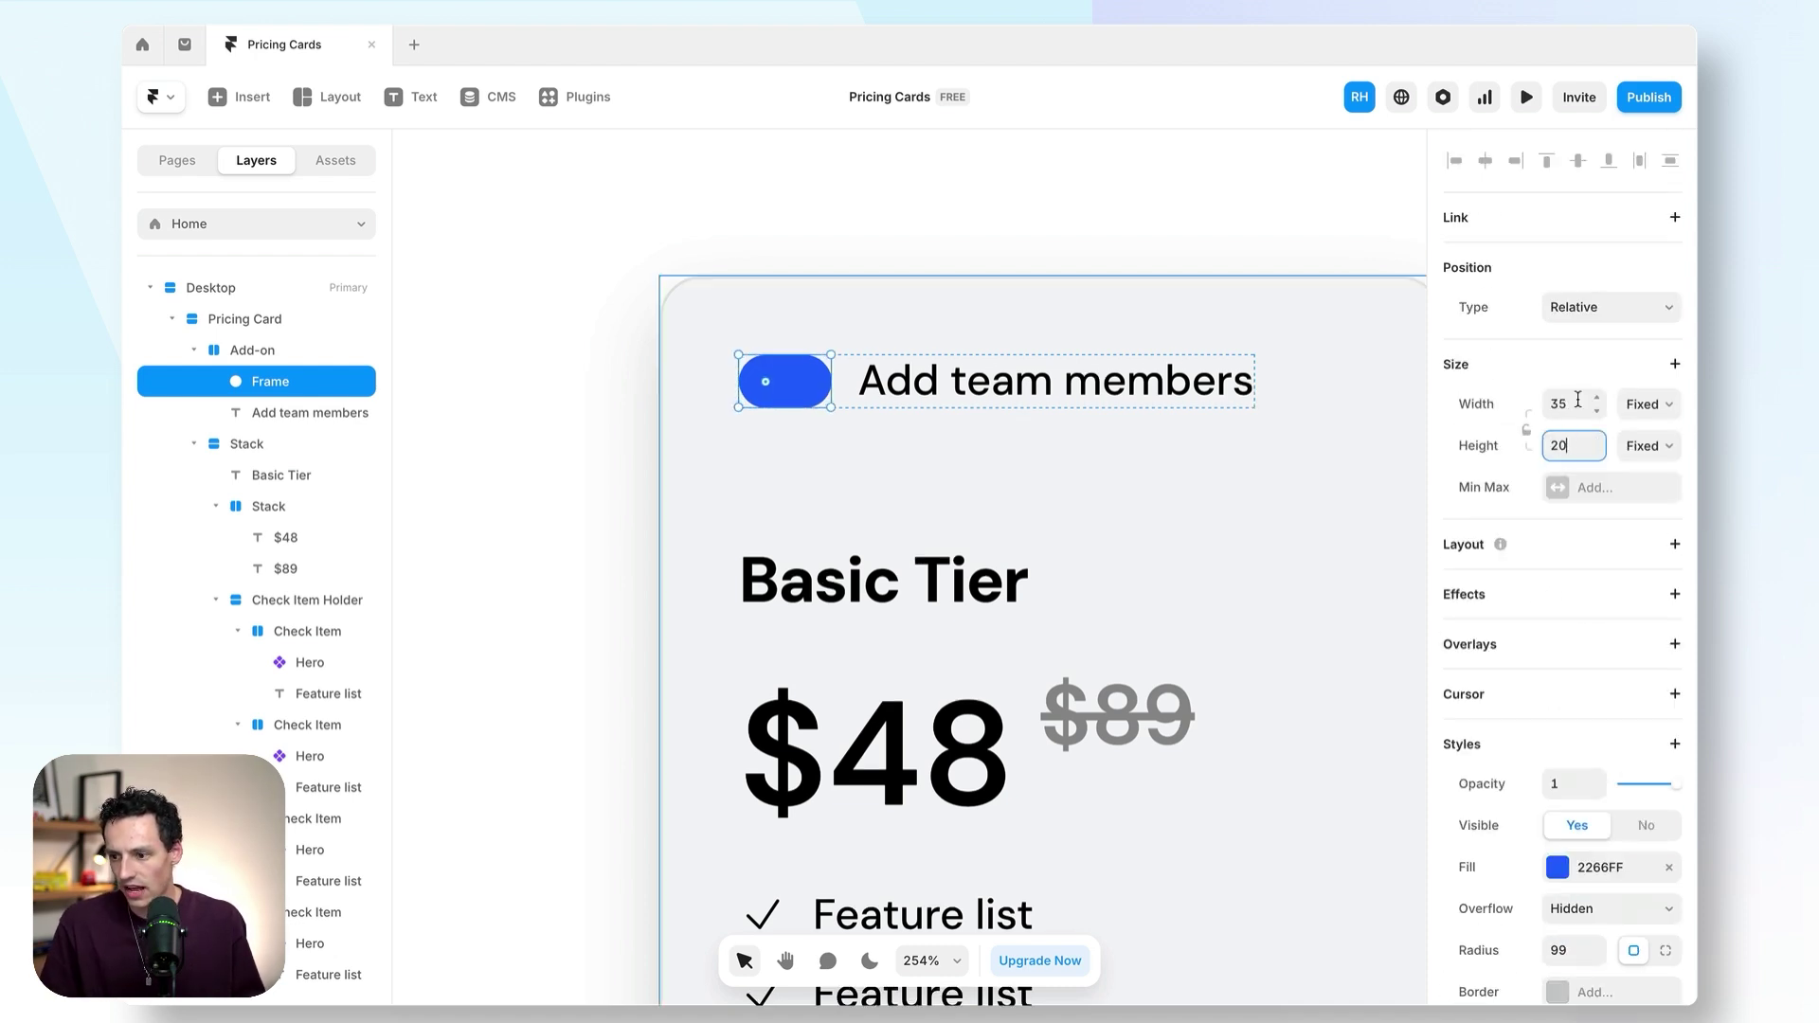
click(788, 381)
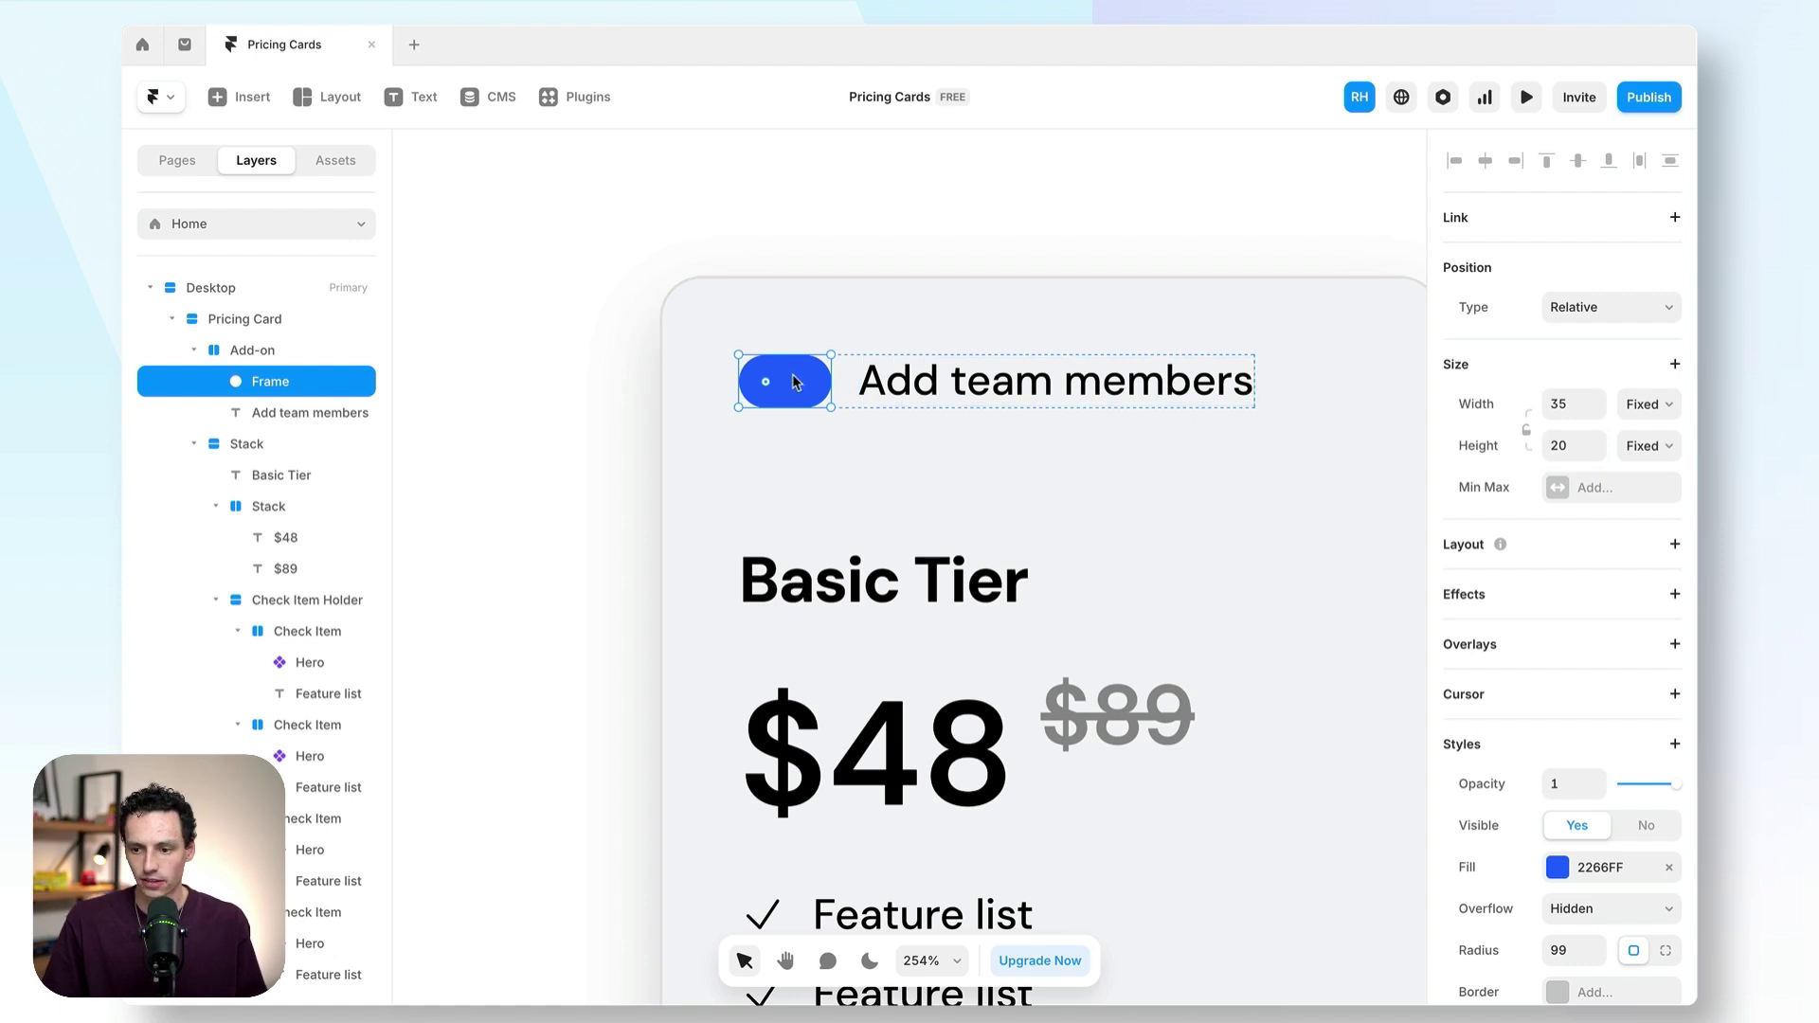
- Fill the pill with the Grey colour style and draw a new square frame over it
scroll(784, 377, up, 3)
scroll(783, 380, up, 3)
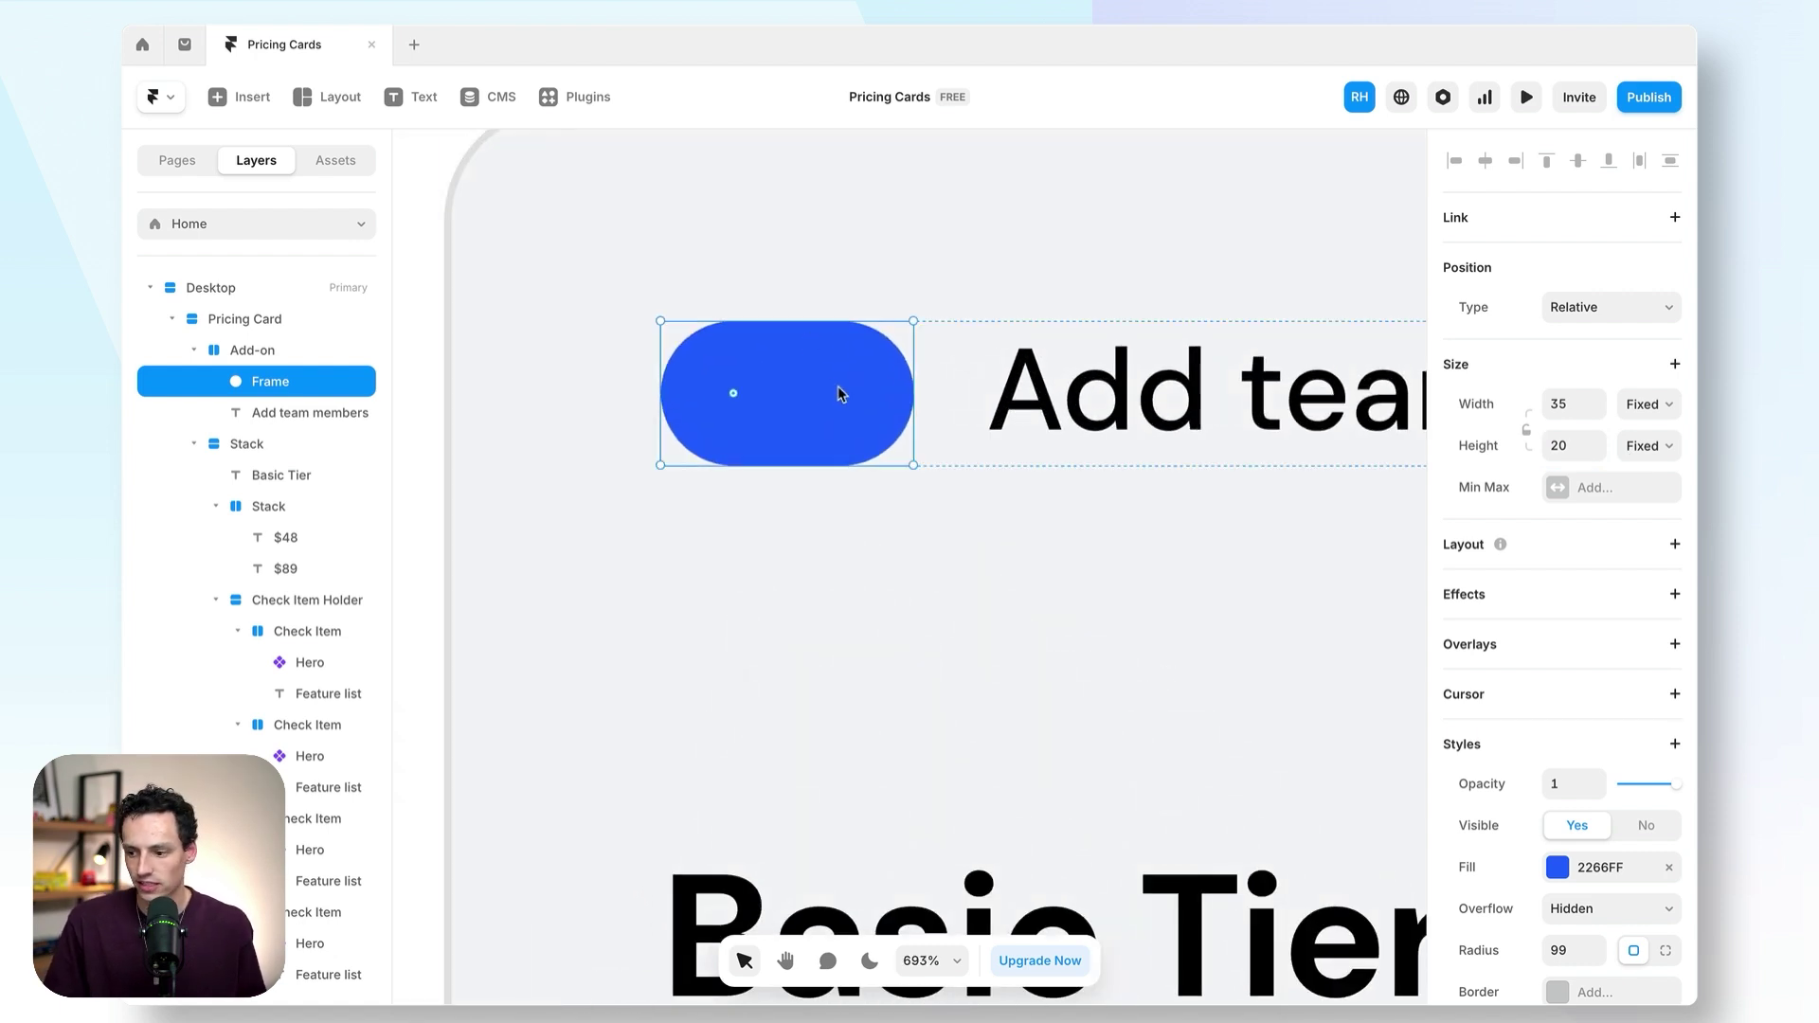
click(1554, 867)
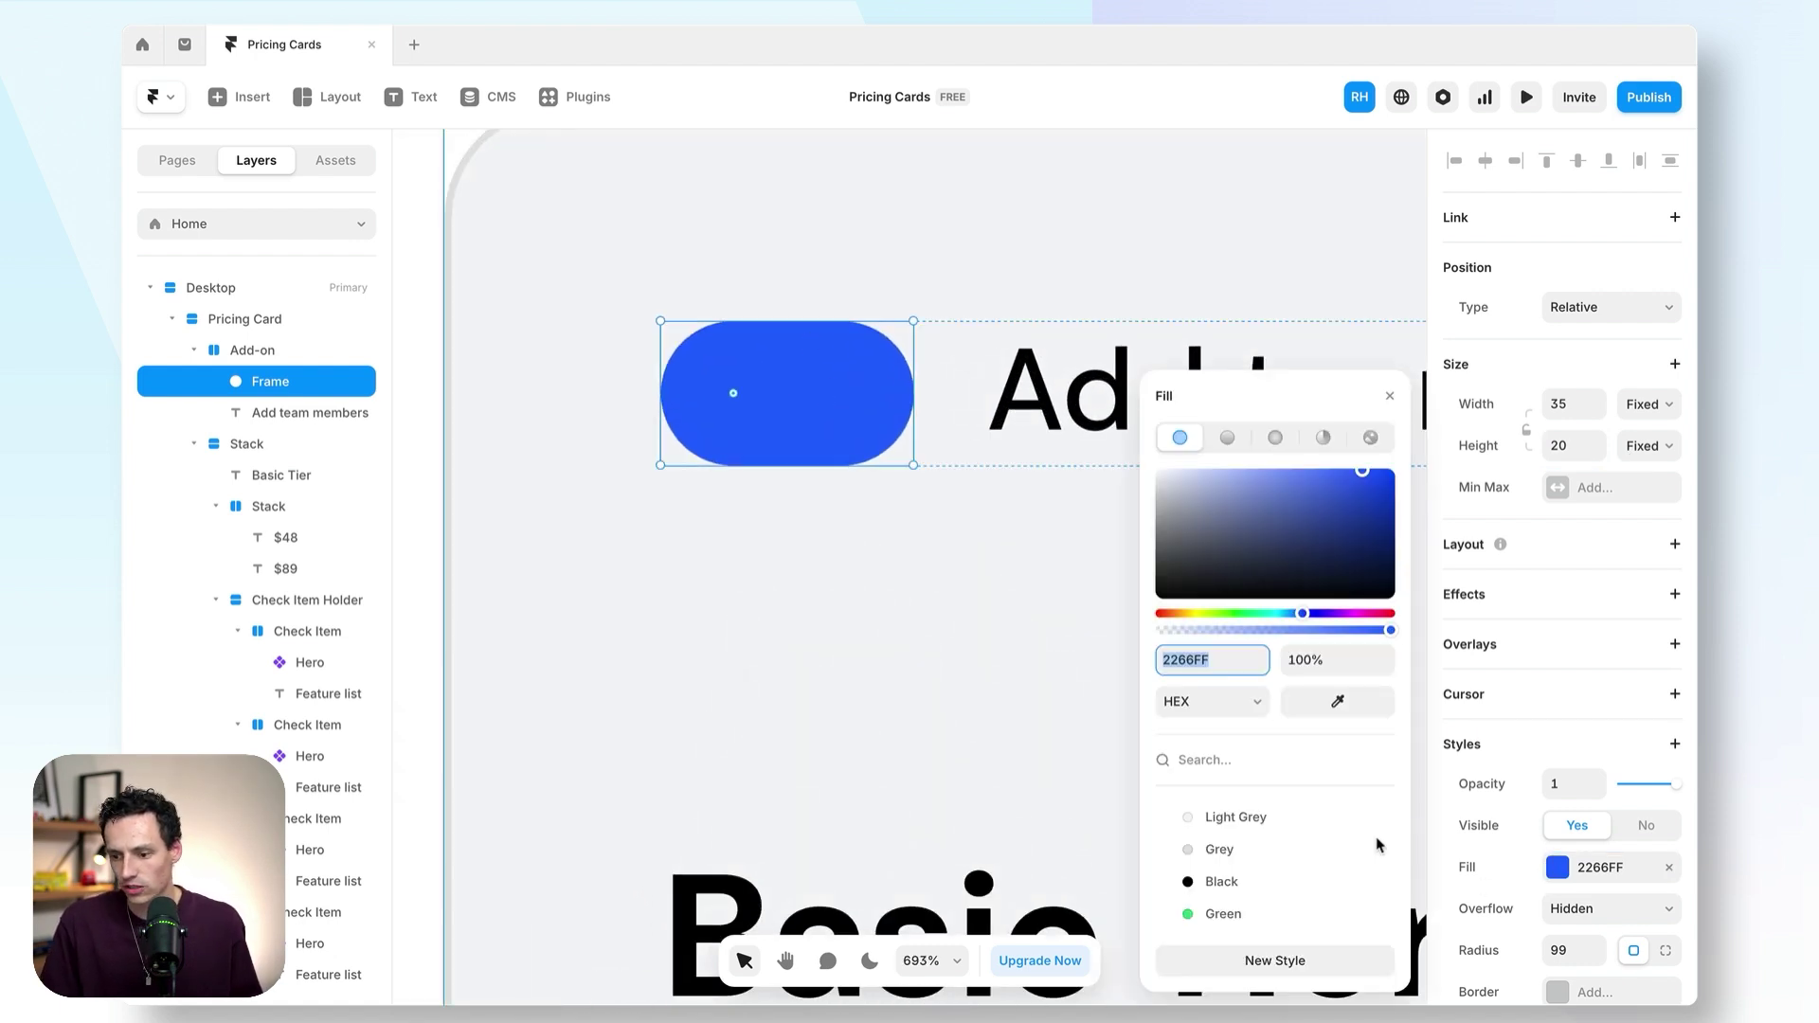
click(1223, 849)
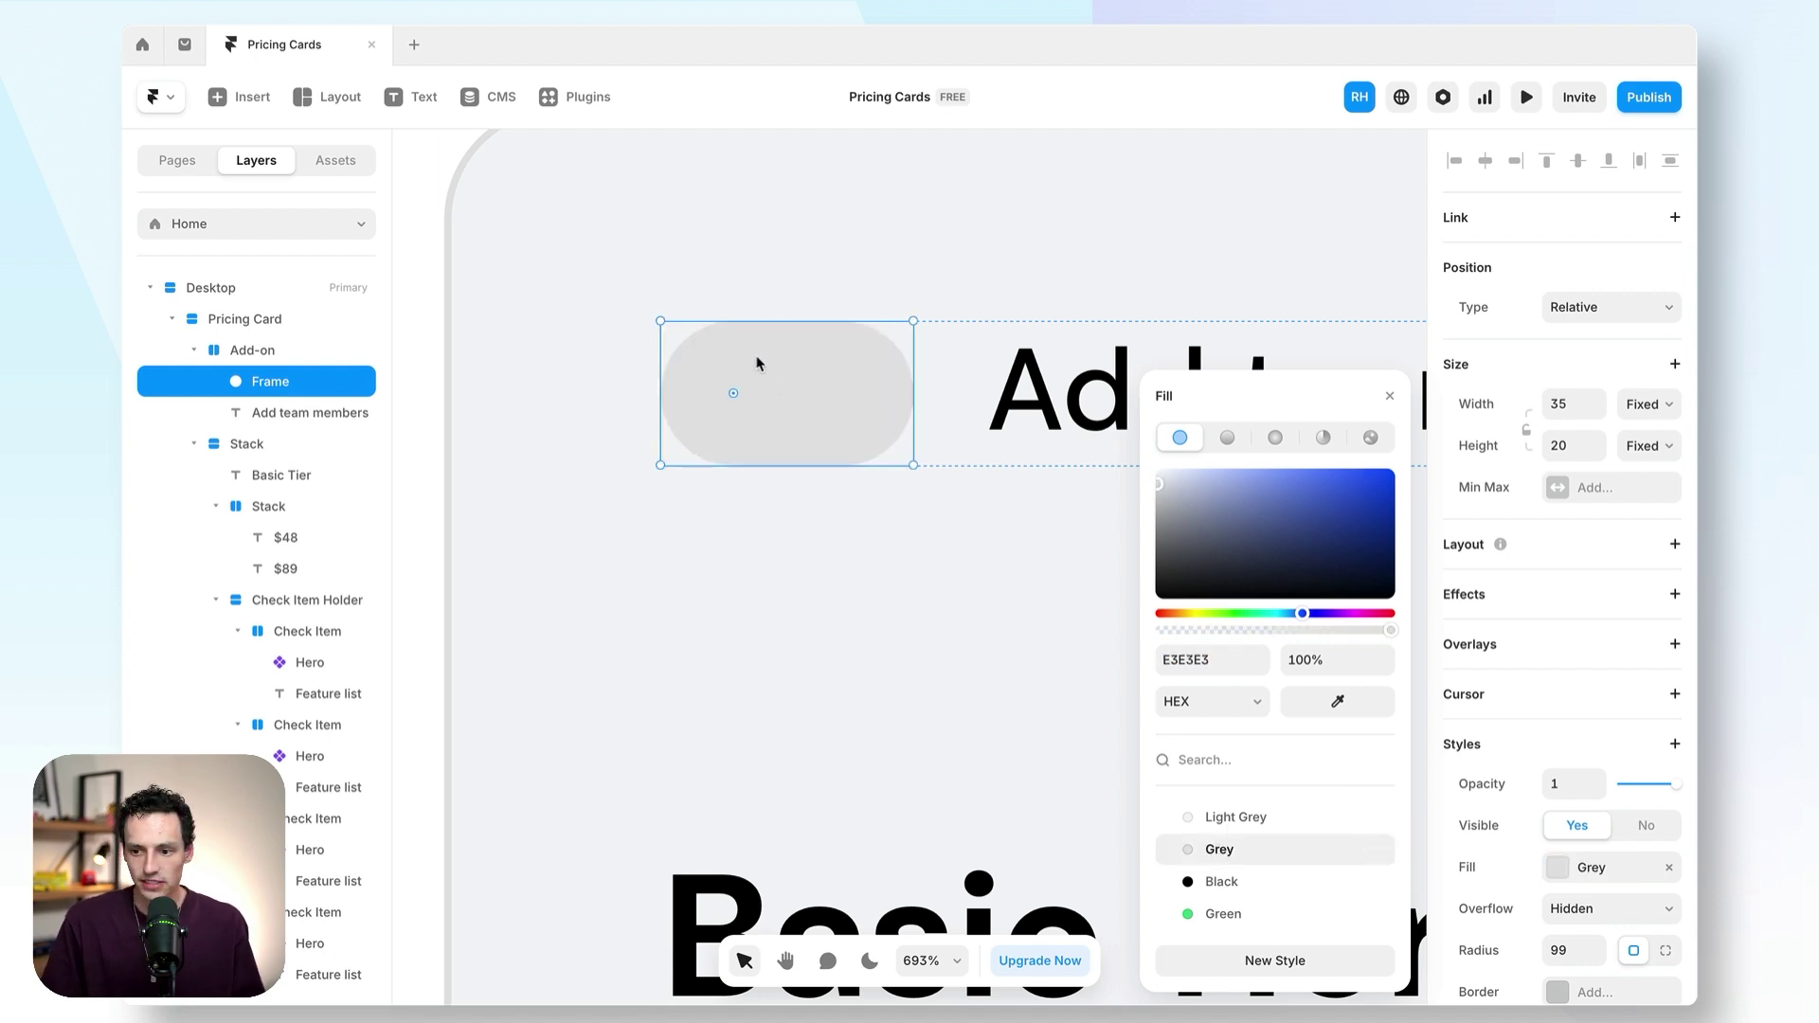
key(f)
drag(735, 323, 870, 492)
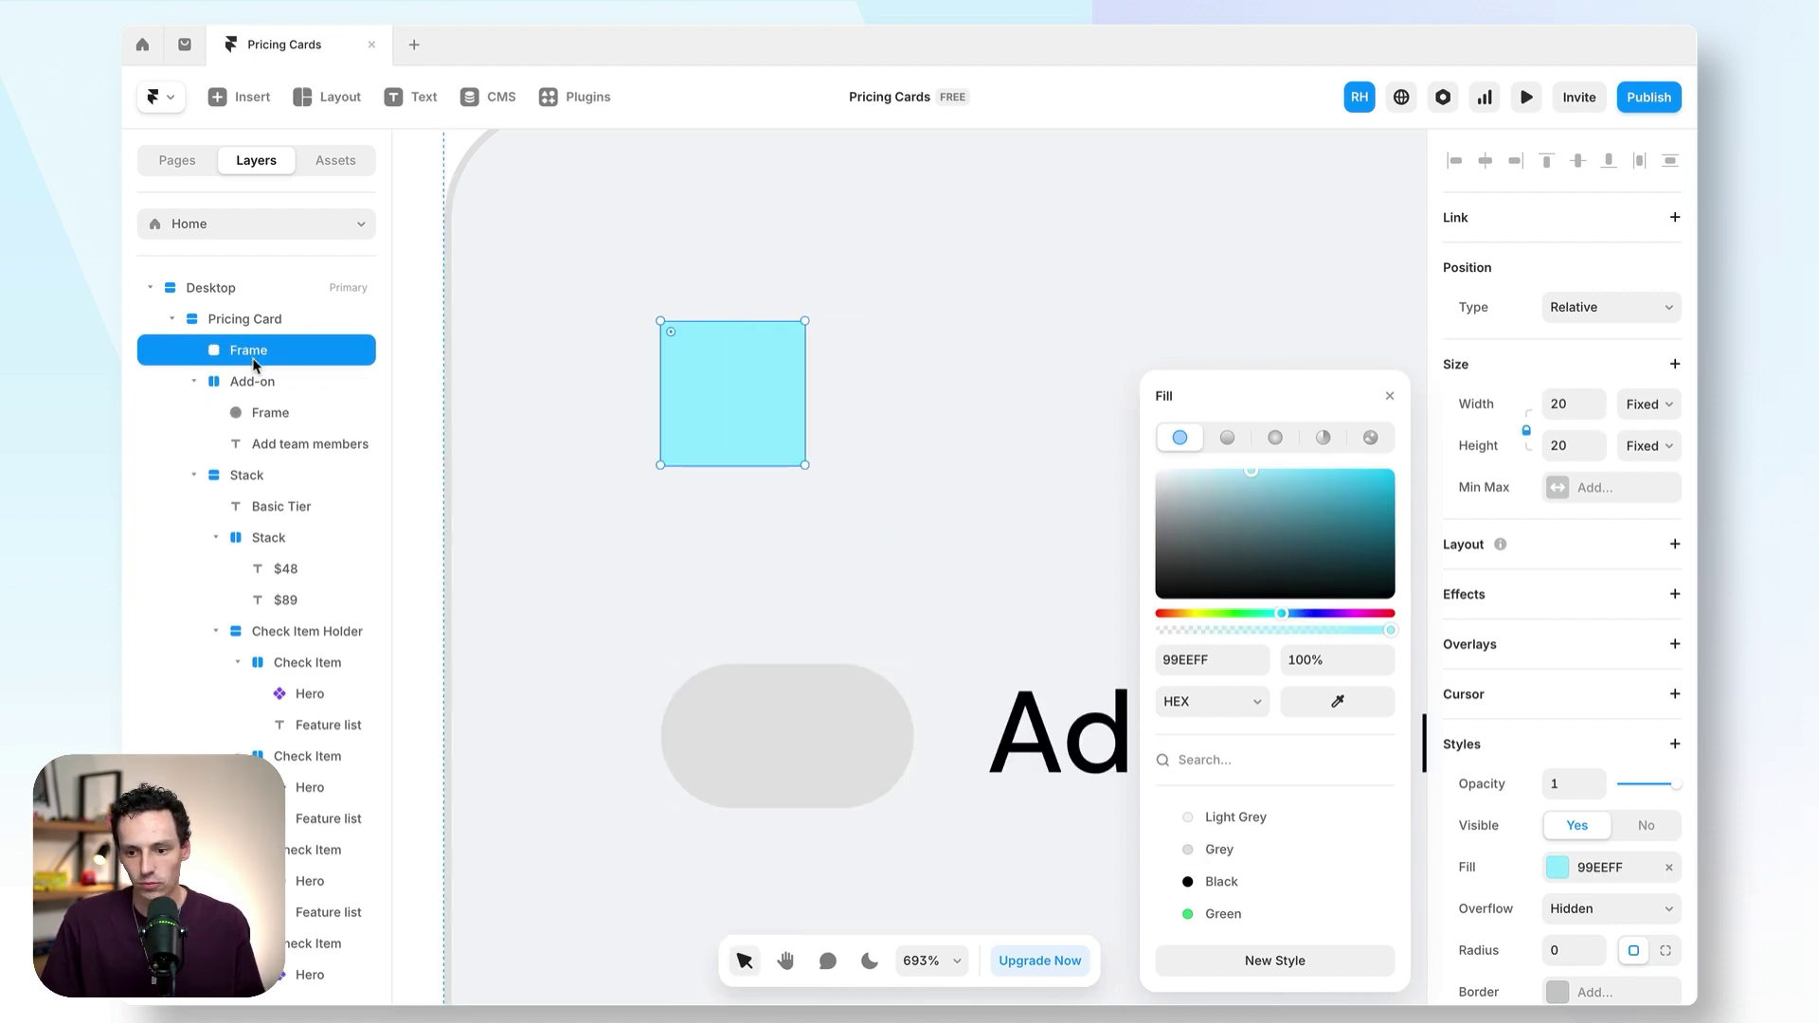
- Nest the square in the pill and make the pill a horizontal stack distributed to Start
drag(254, 364, 294, 410)
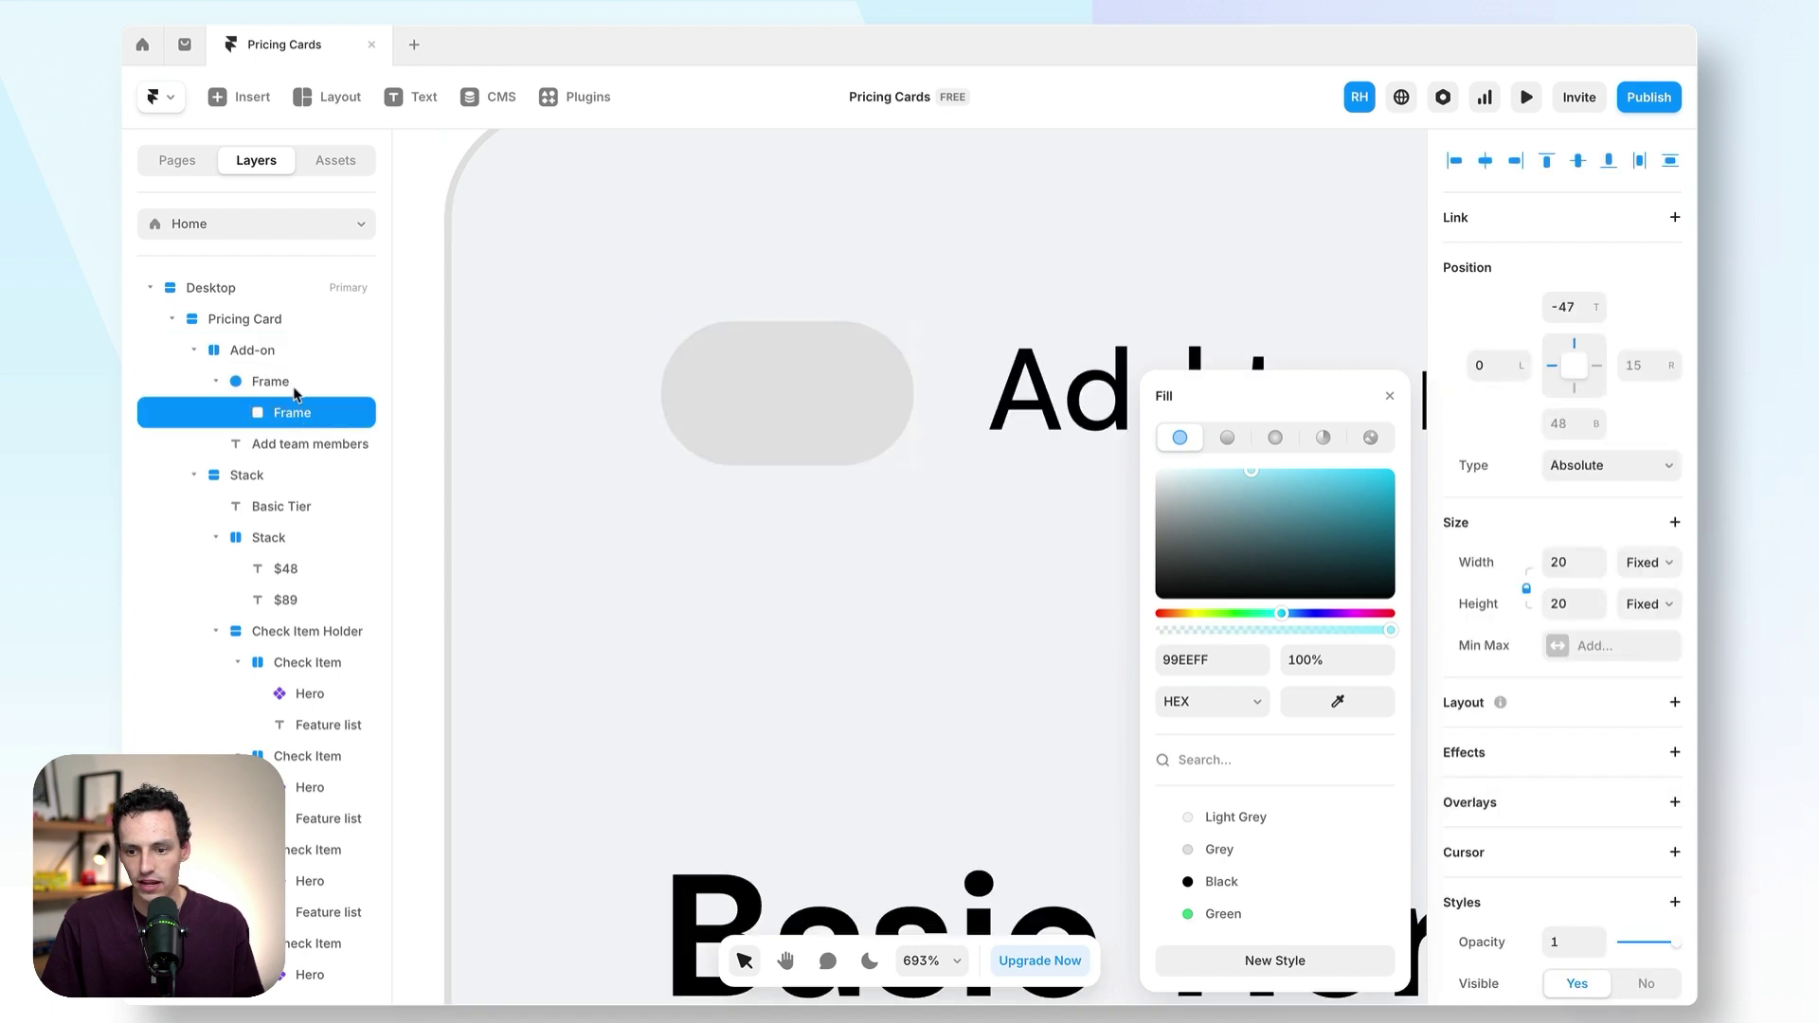
click(295, 389)
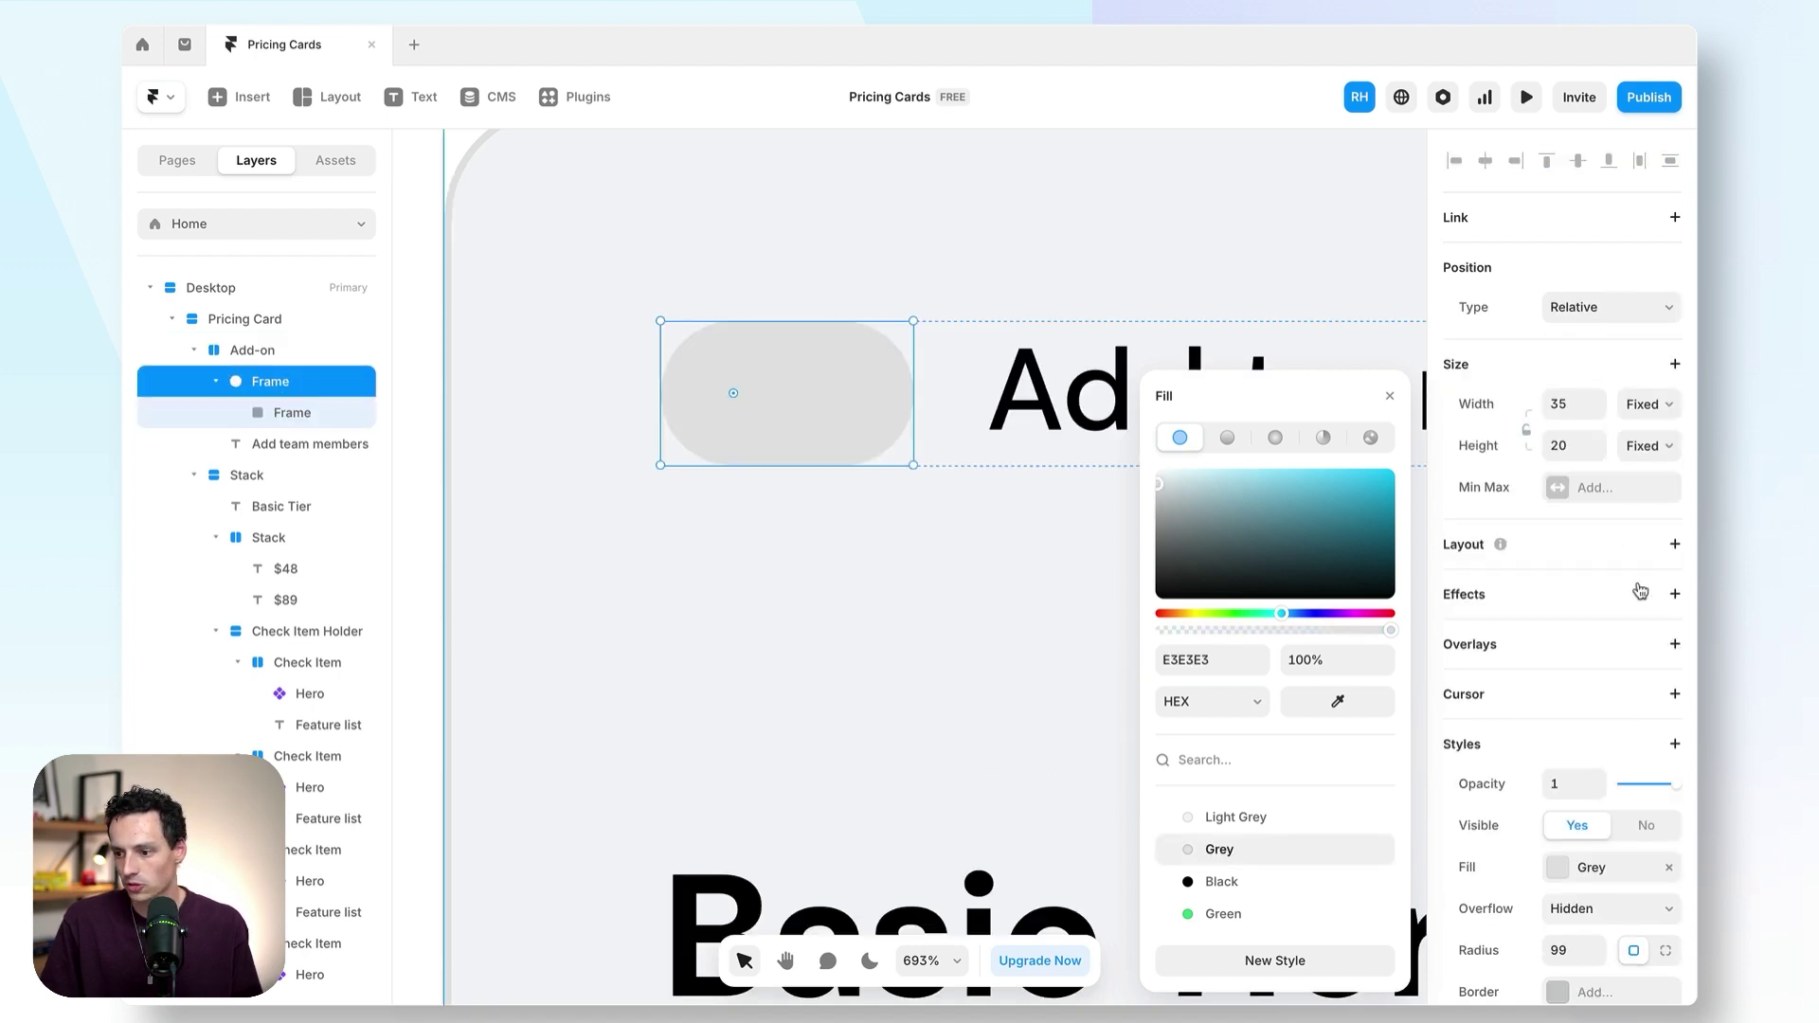
click(1675, 544)
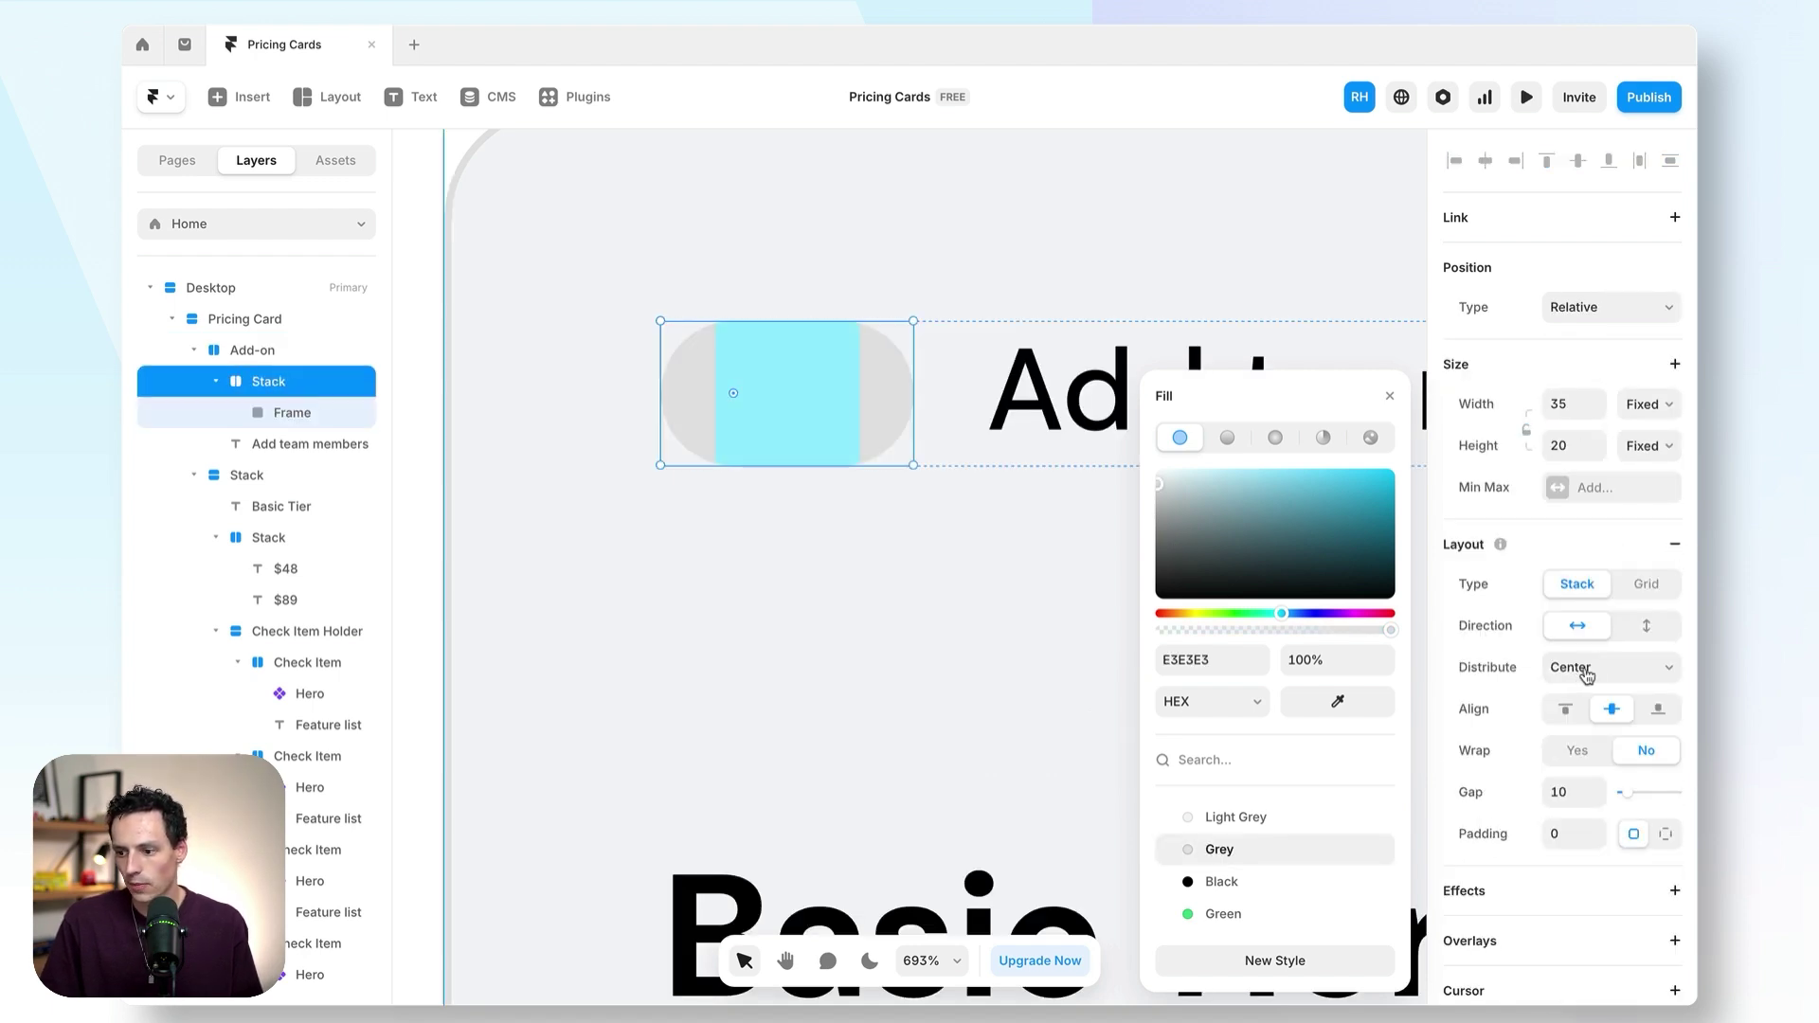
click(1586, 671)
click(1575, 644)
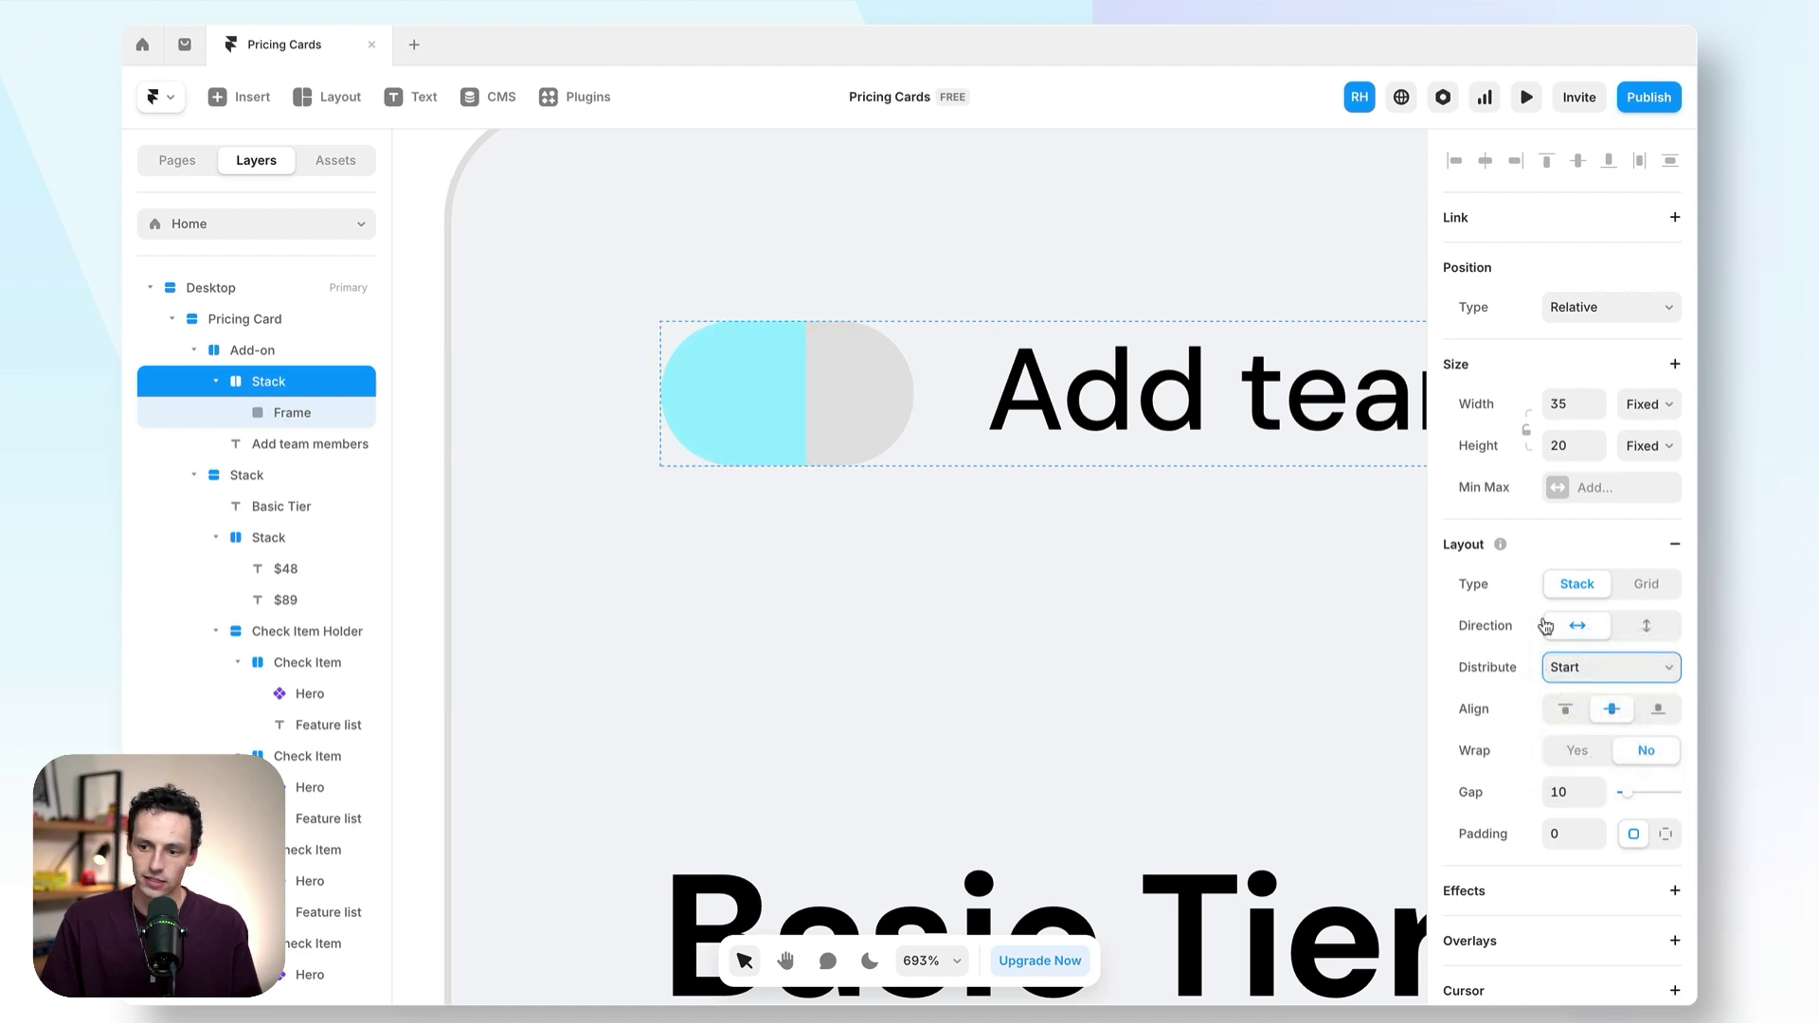
- Turn the square into a round knob with radius 99 and a white fill
click(770, 428)
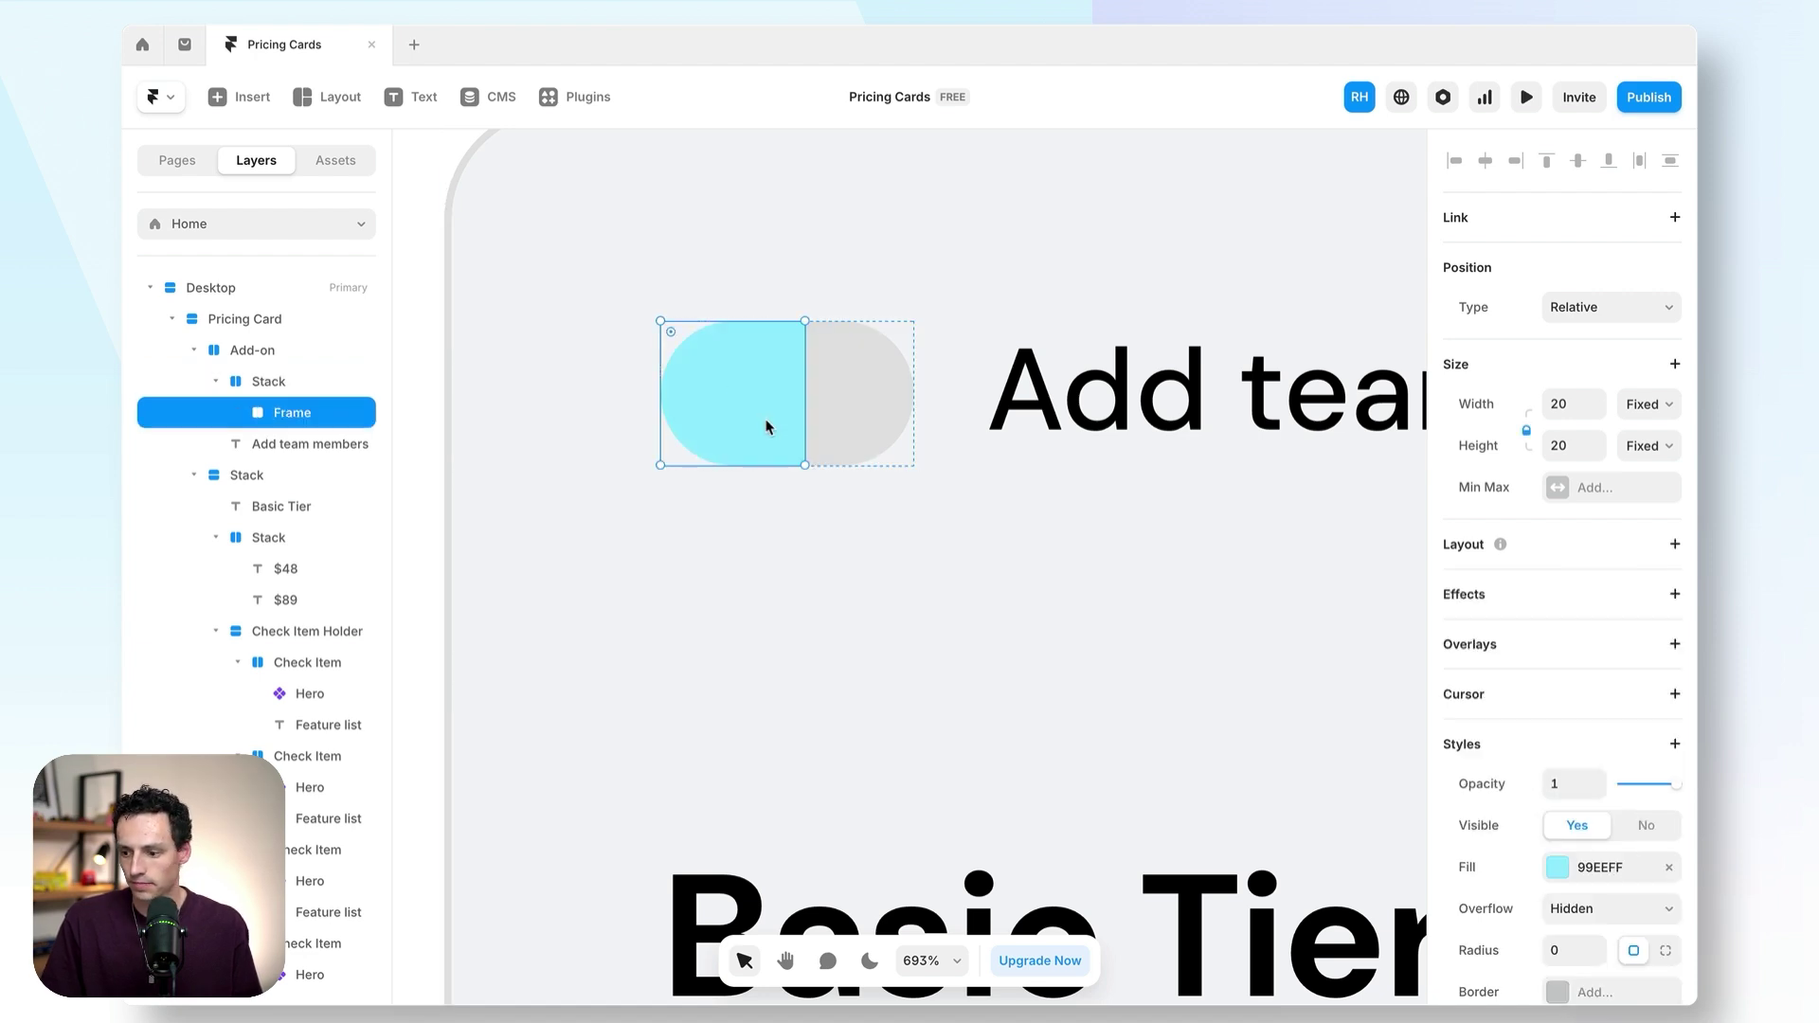
click(1568, 950)
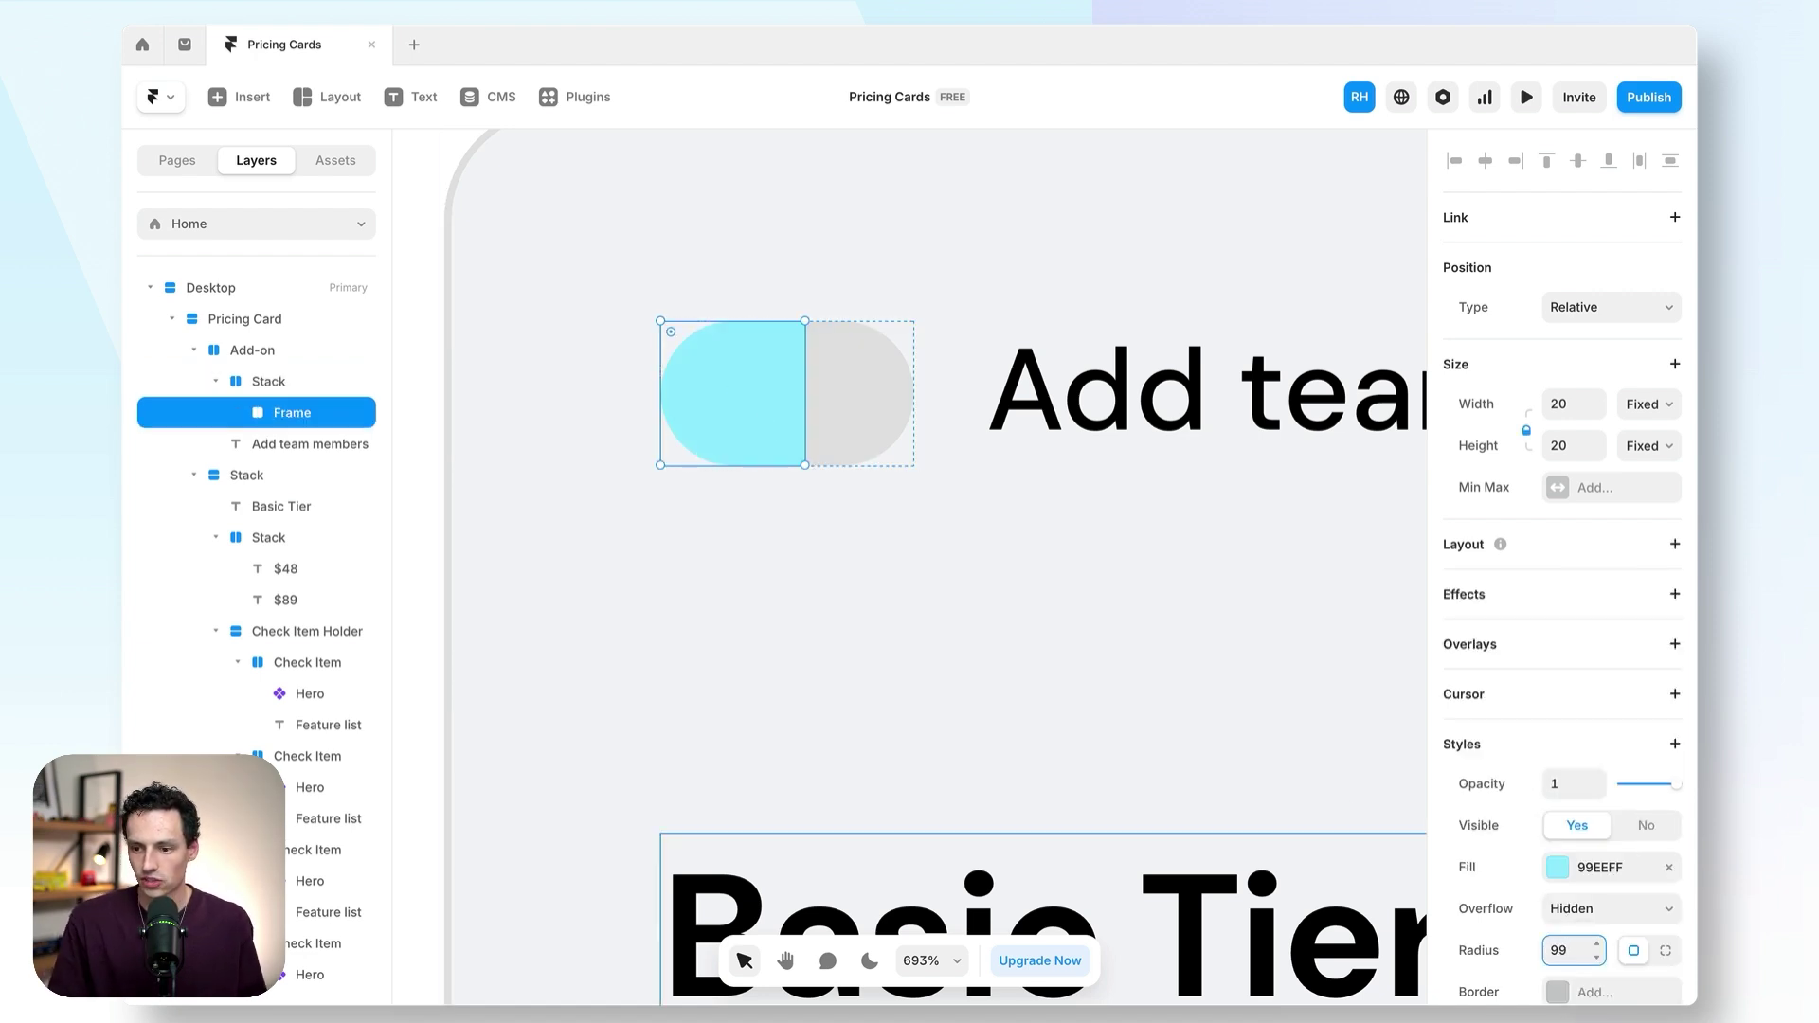
text(99)
key(Return)
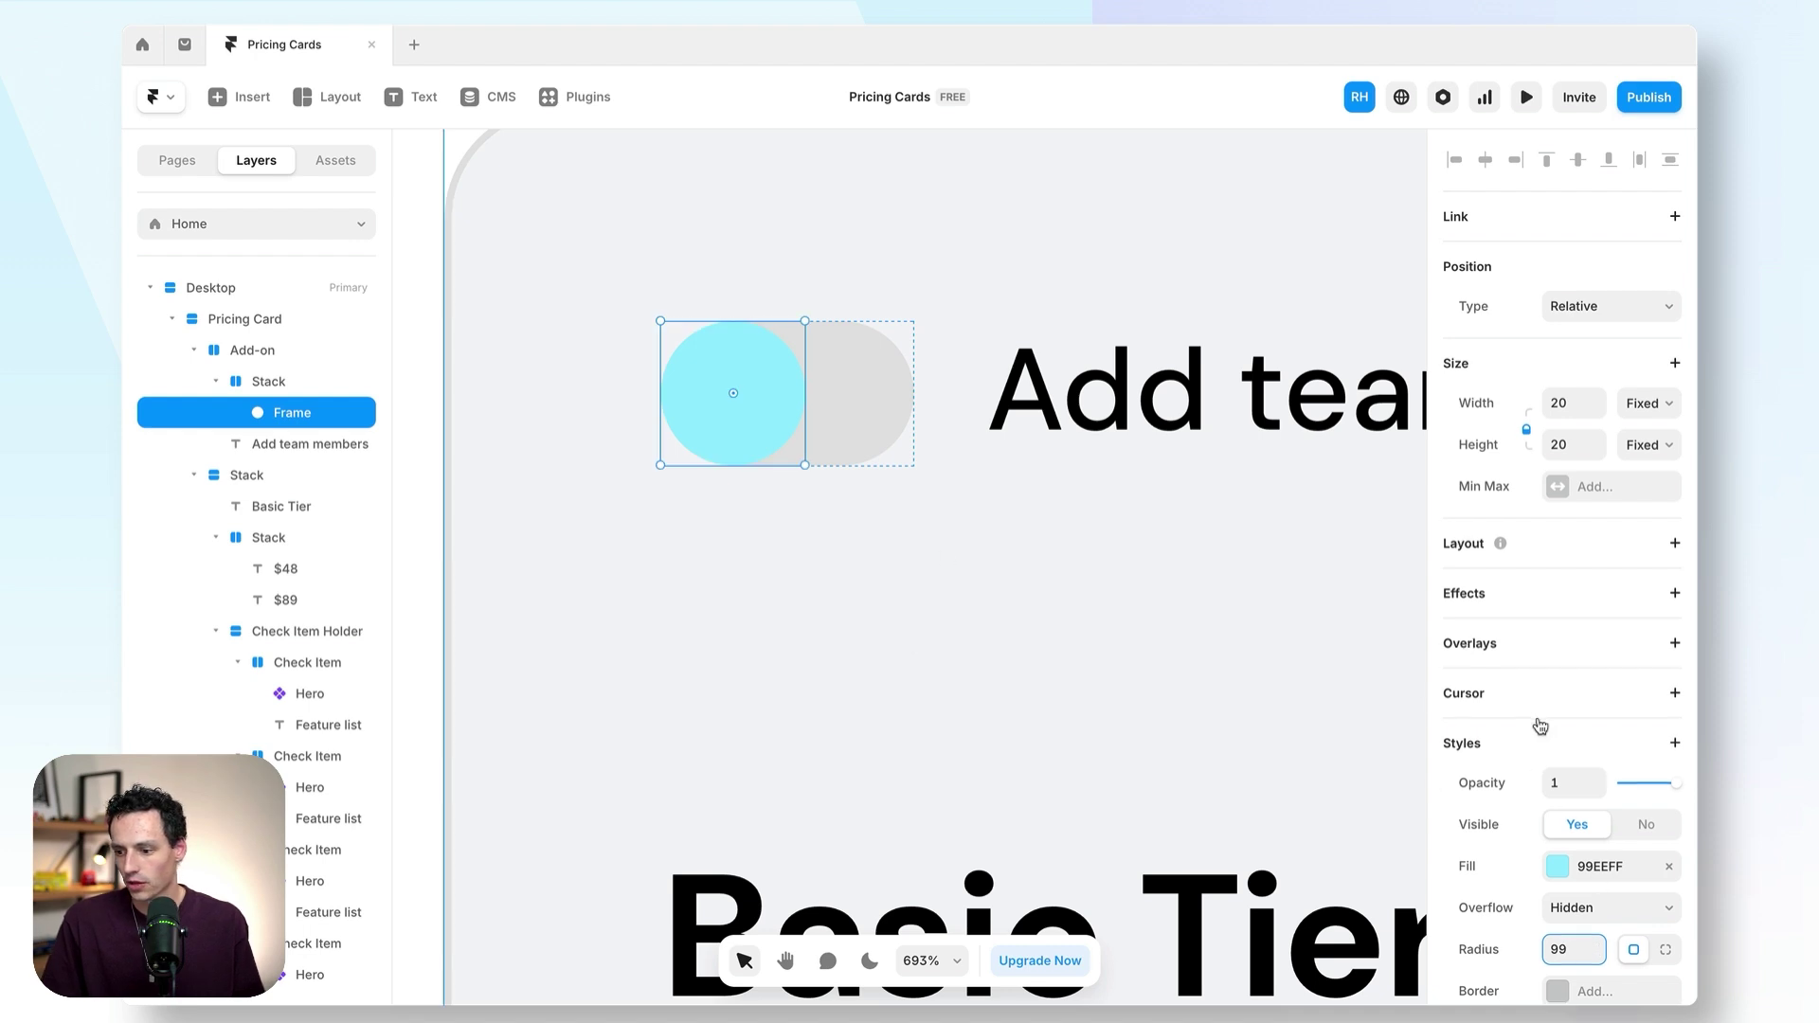
scroll(1540, 726, down, 1)
click(1573, 809)
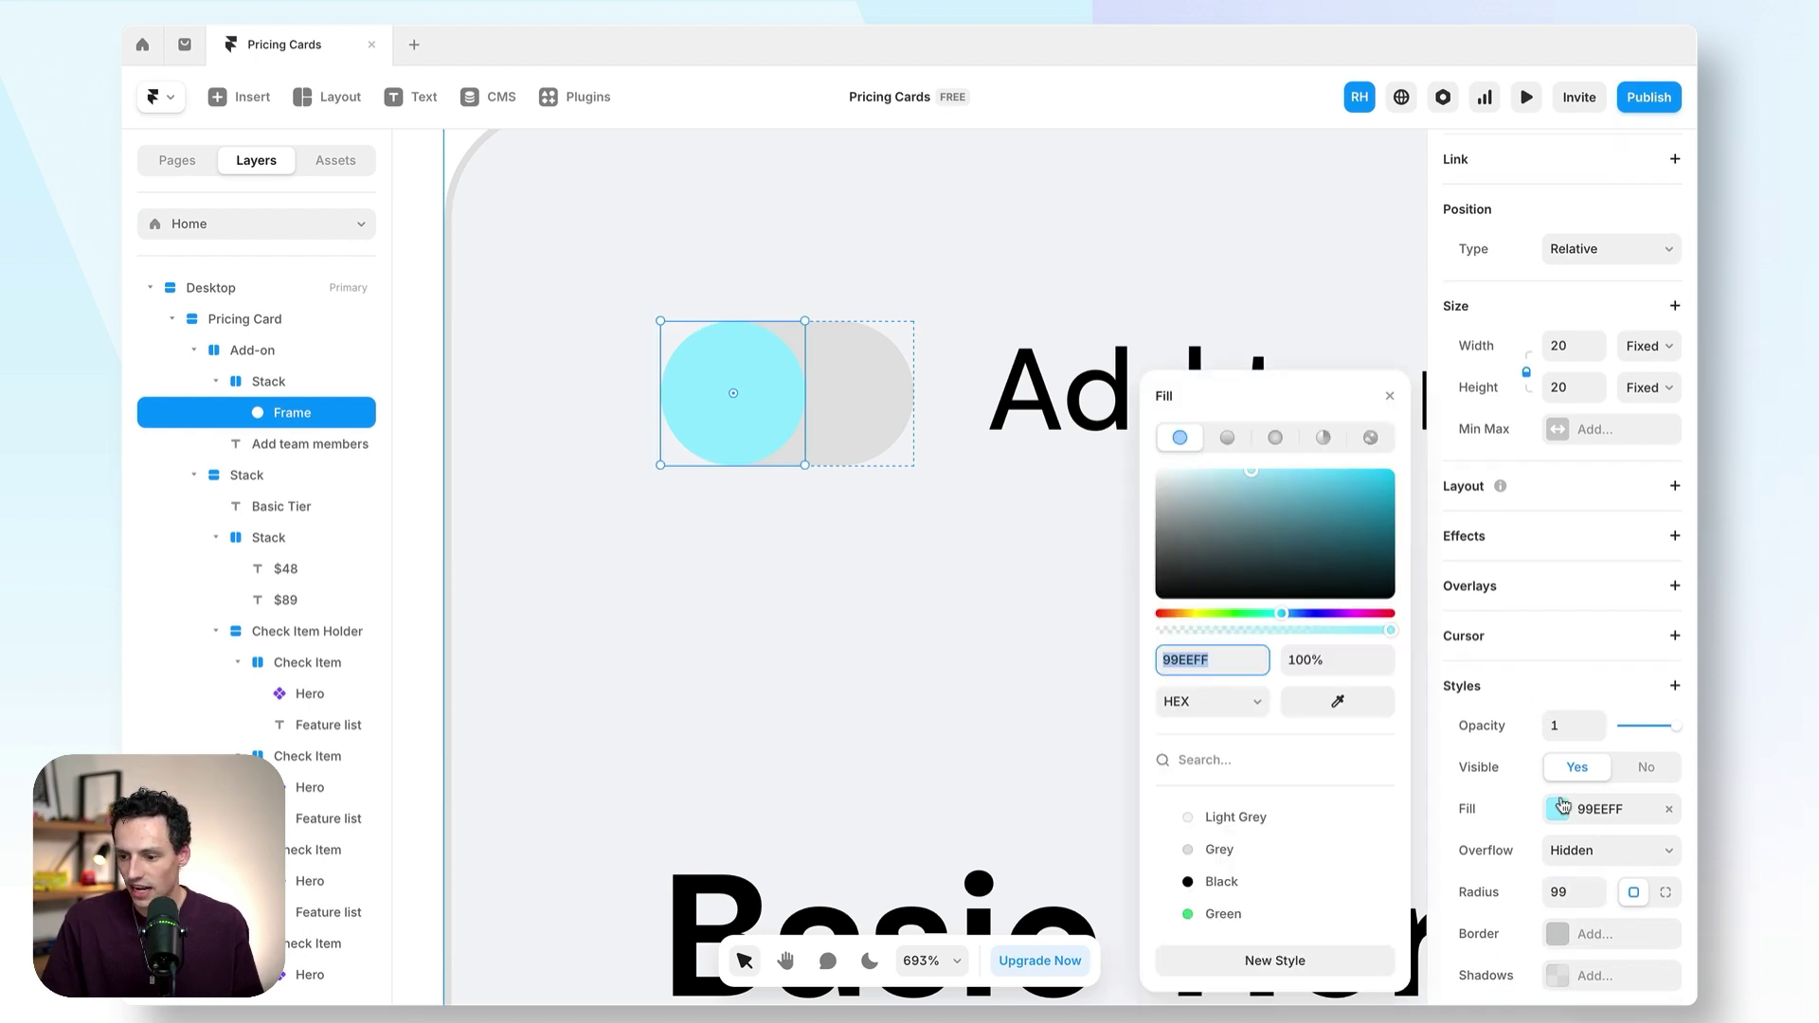
click(1243, 821)
drag(1224, 580, 940, 296)
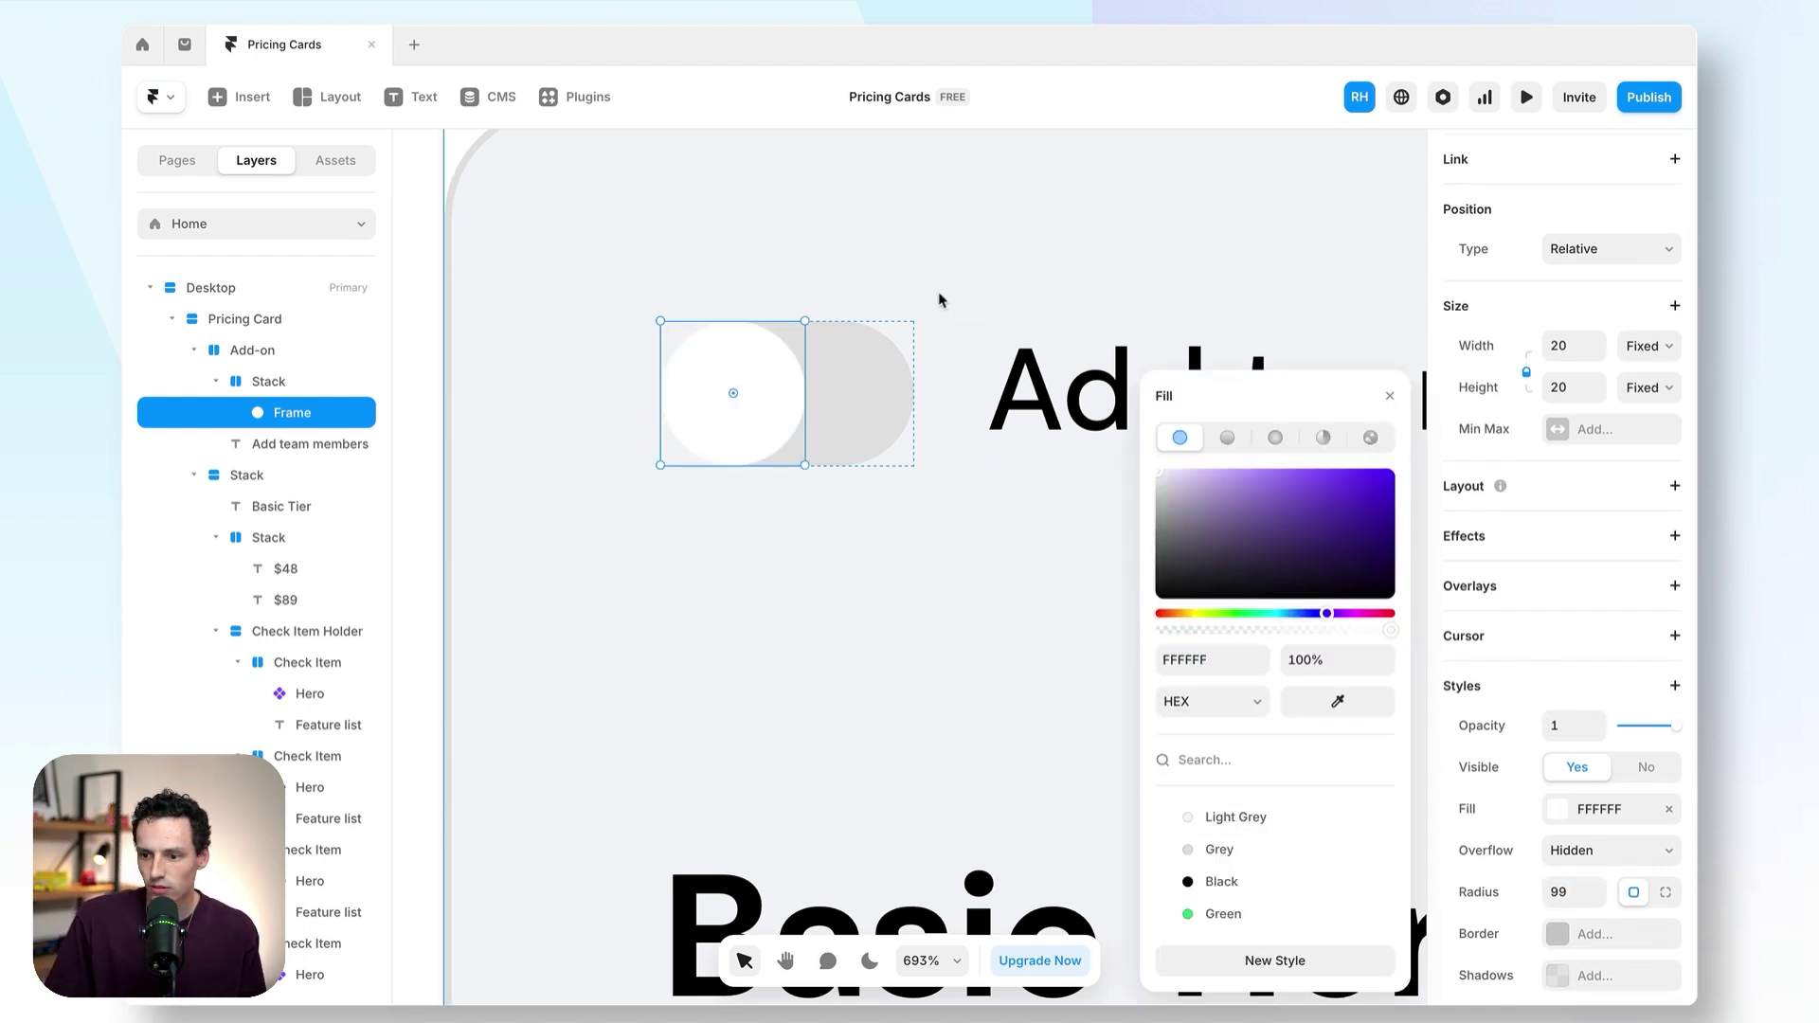
click(952, 384)
scroll(864, 517, right, 2)
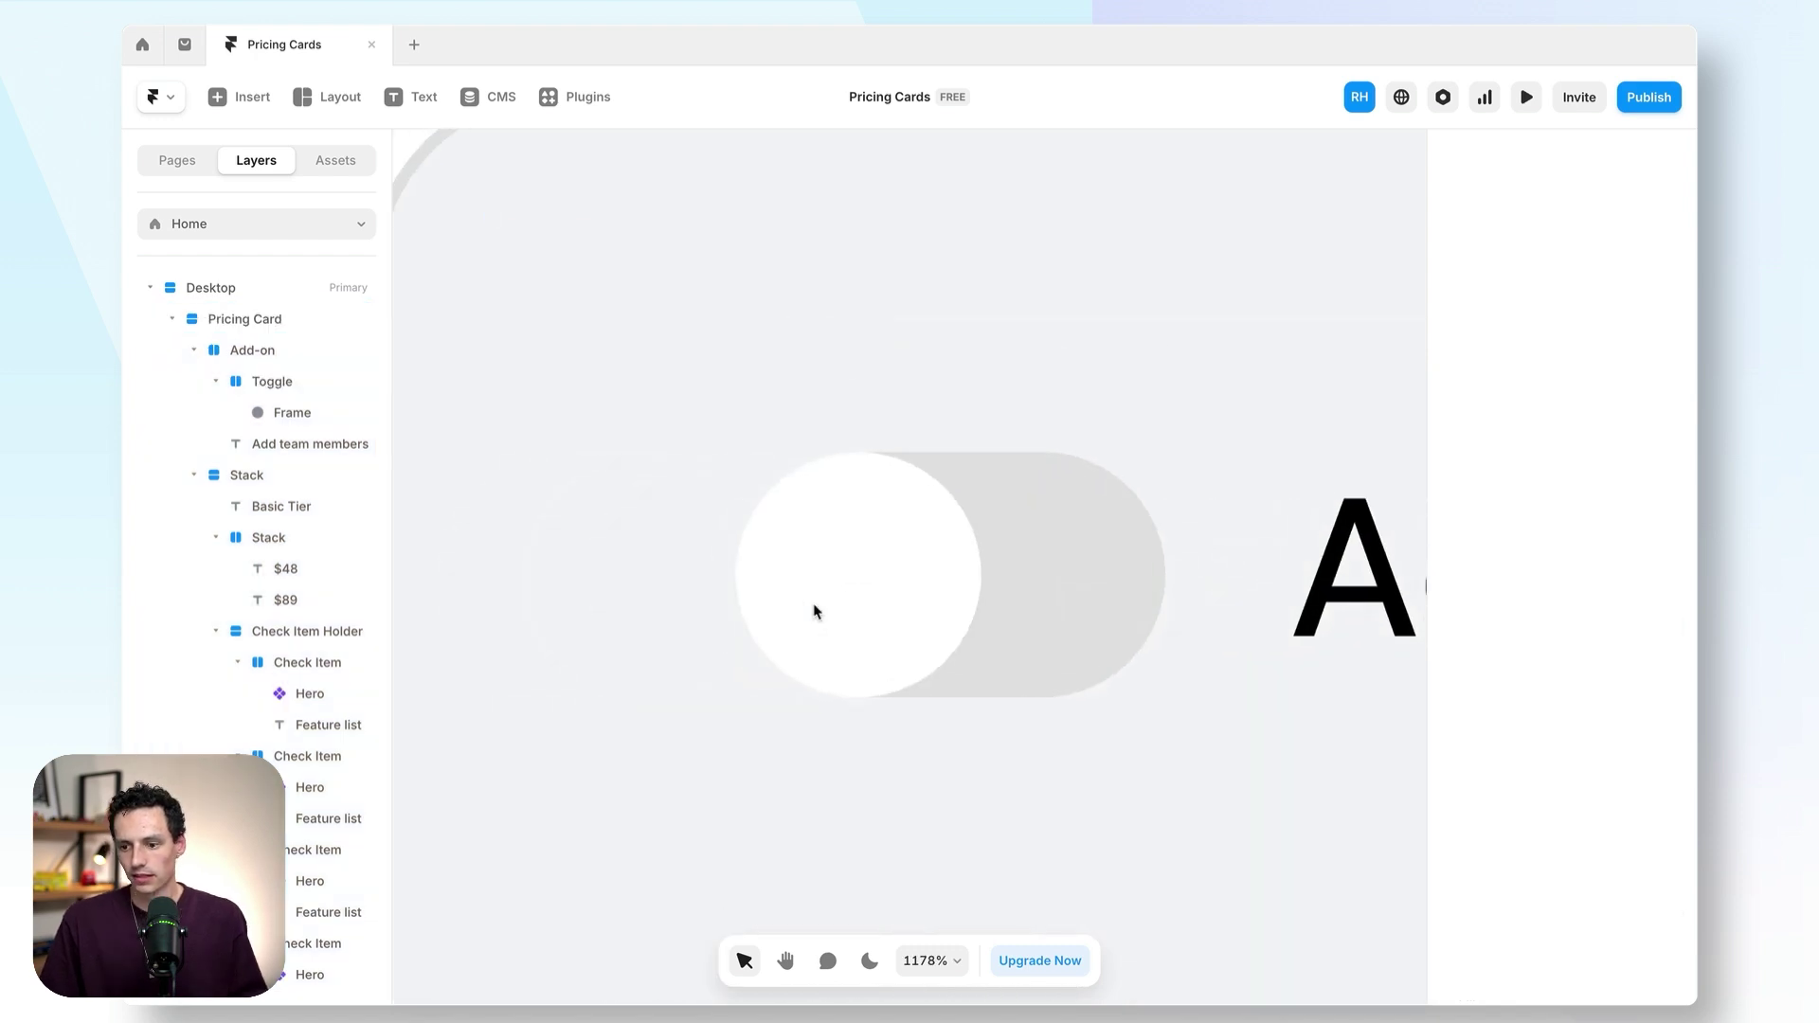
- Resize the white knob and set the Toggle's width and height to fit its content (auto)
click(935, 600)
drag(983, 638, 943, 638)
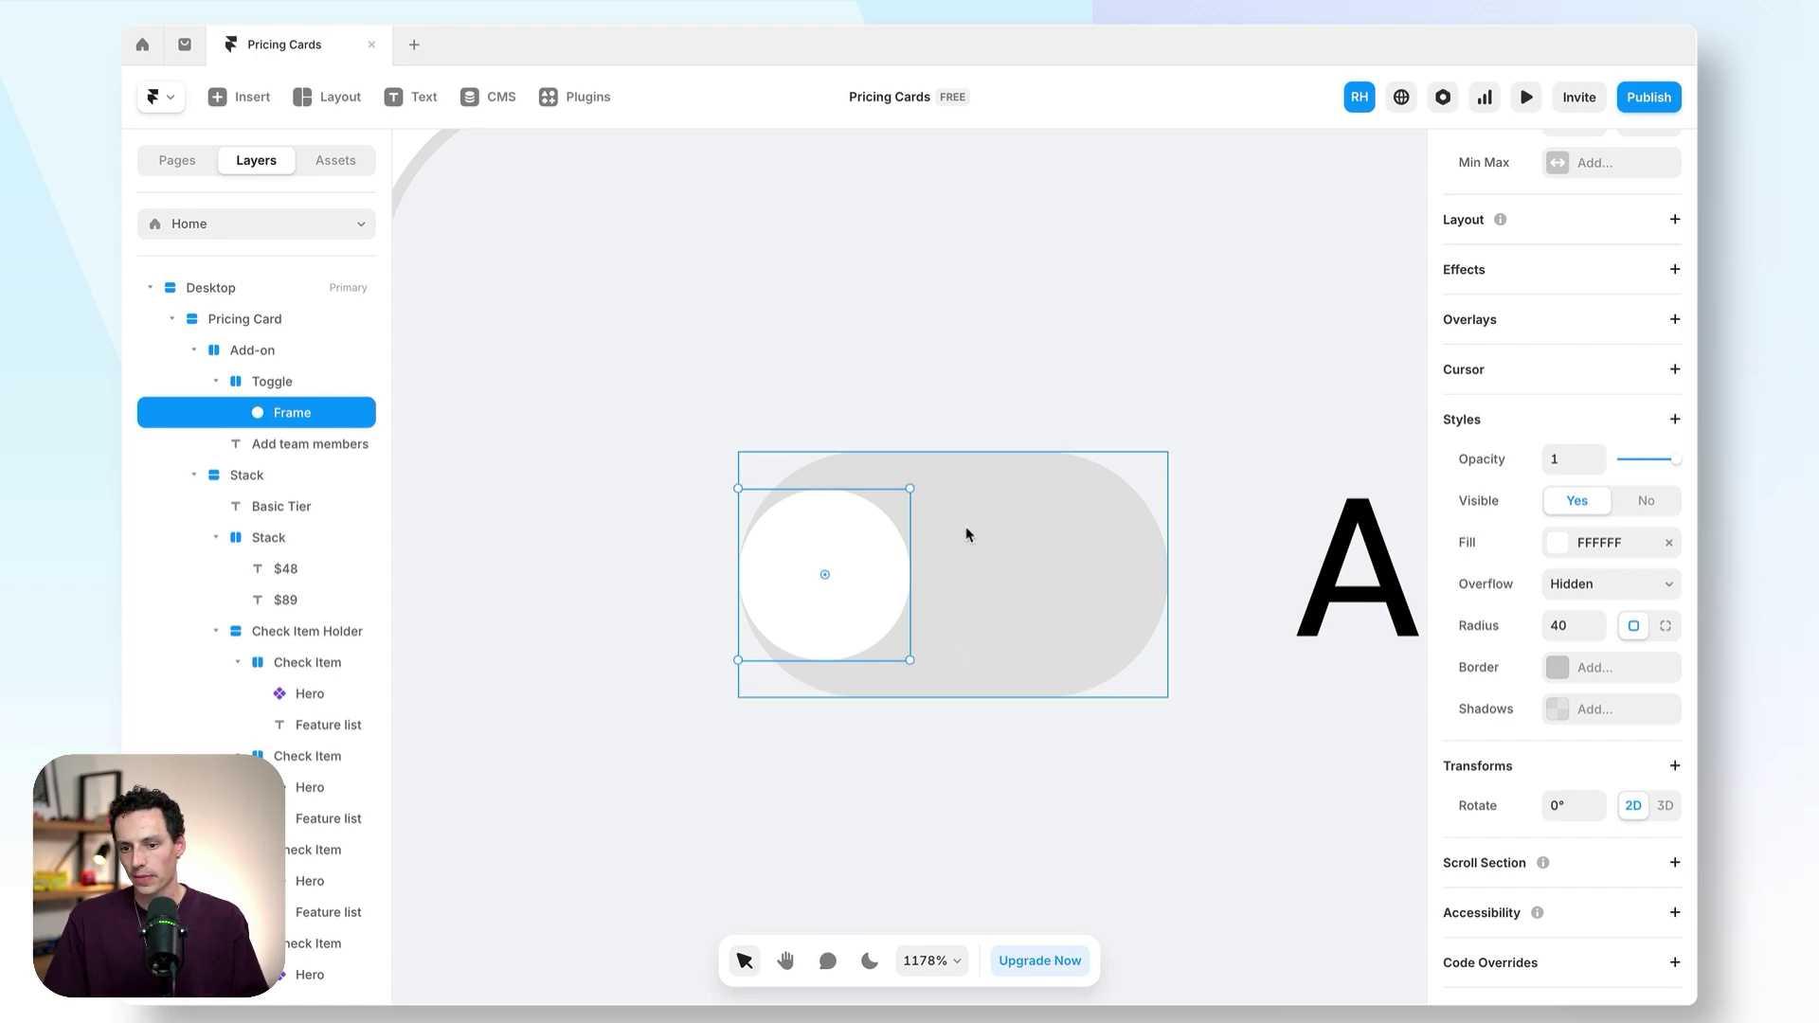
click(1061, 519)
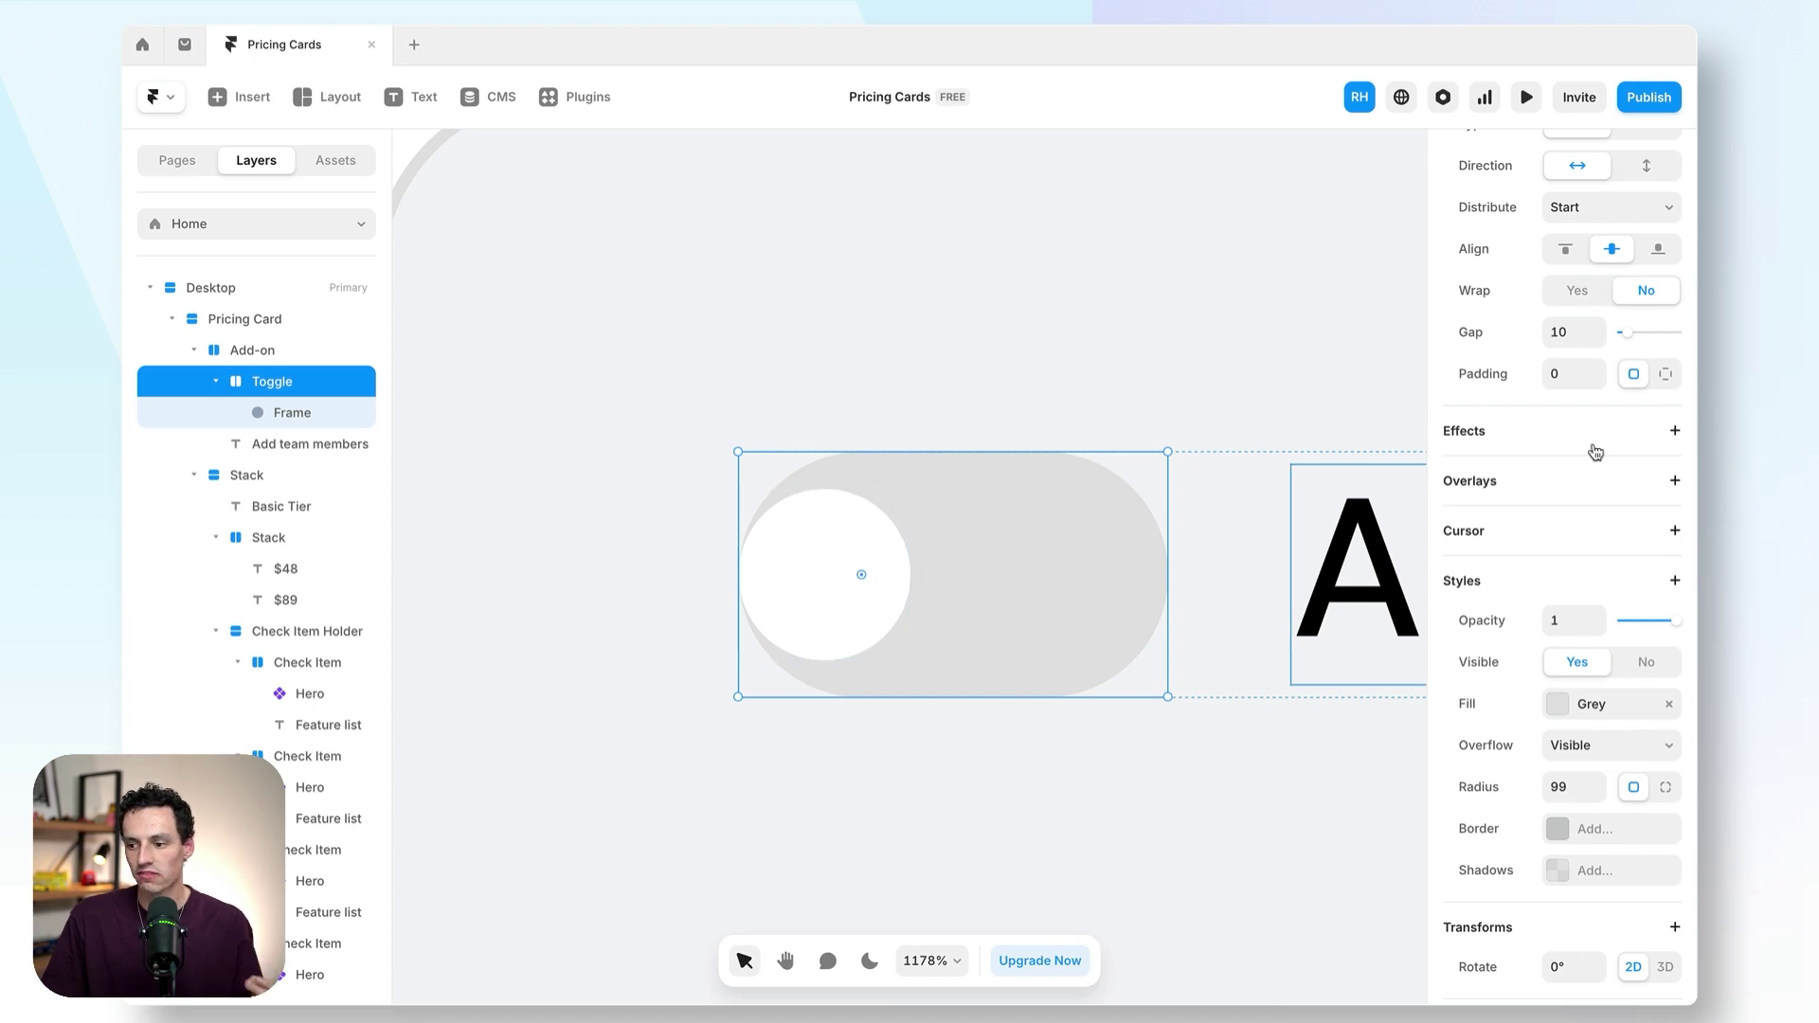
scroll(1601, 455, up, 5)
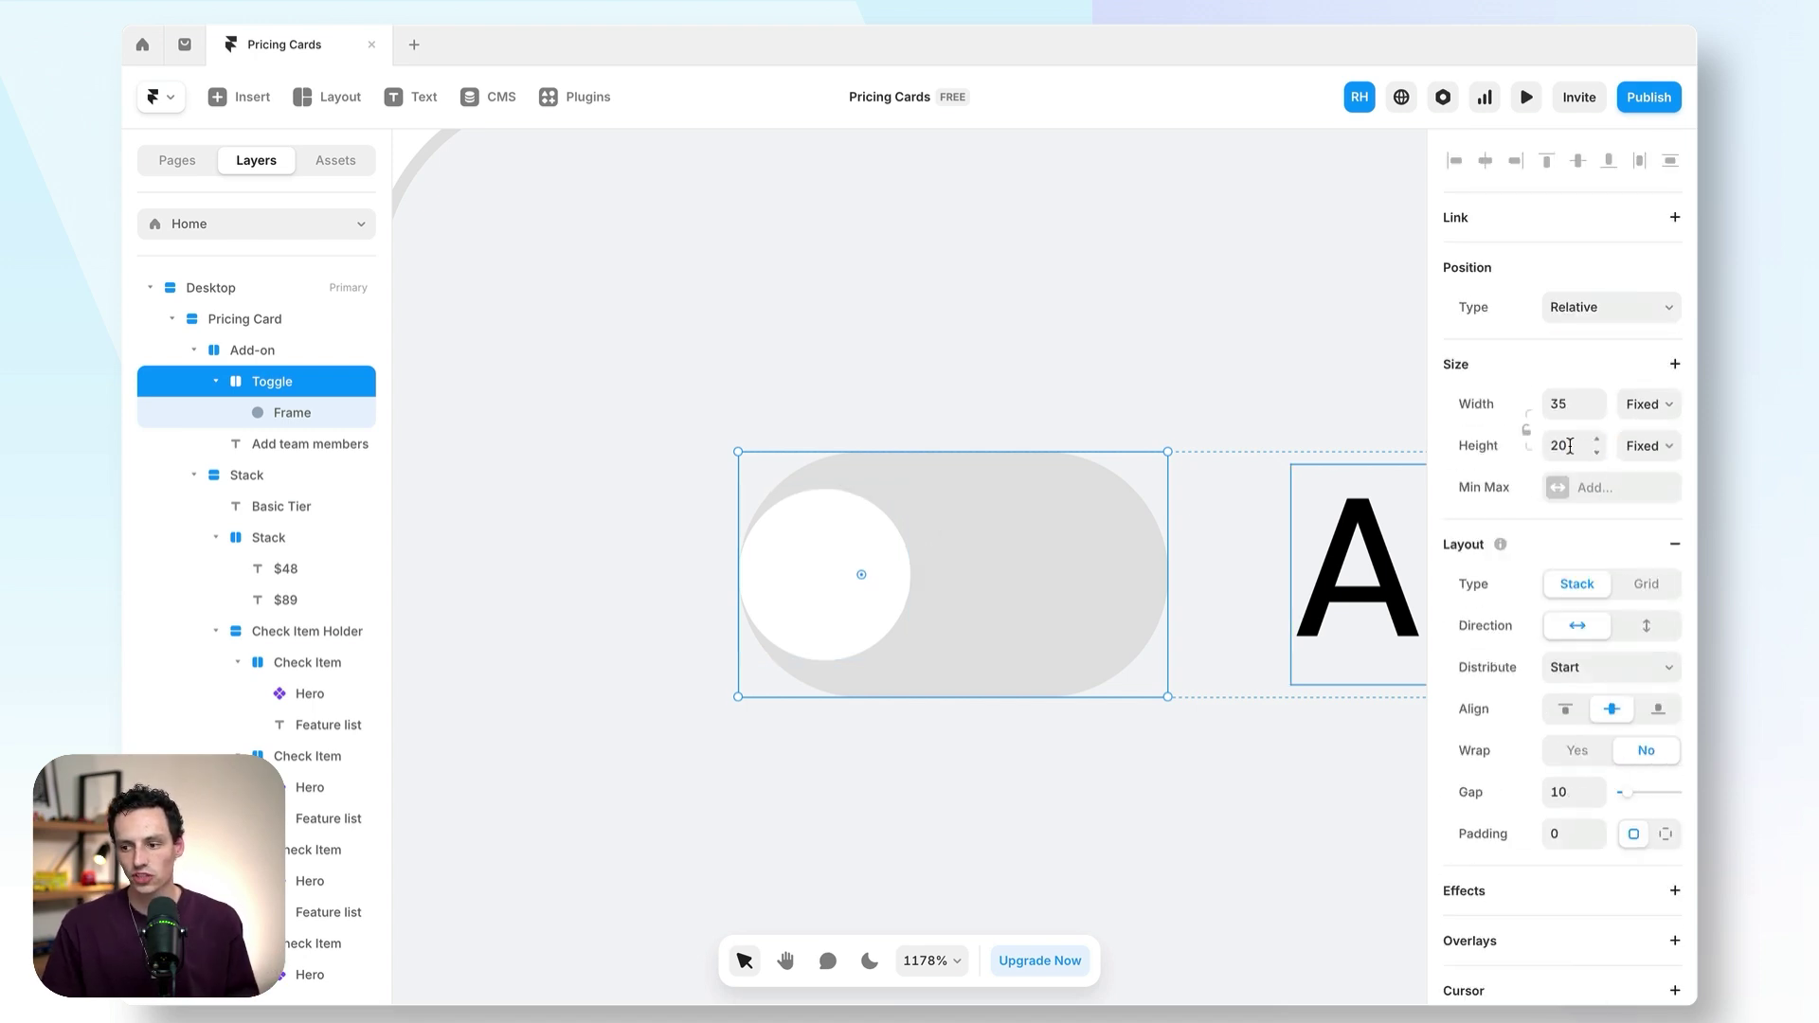
click(1570, 447)
text(auto)
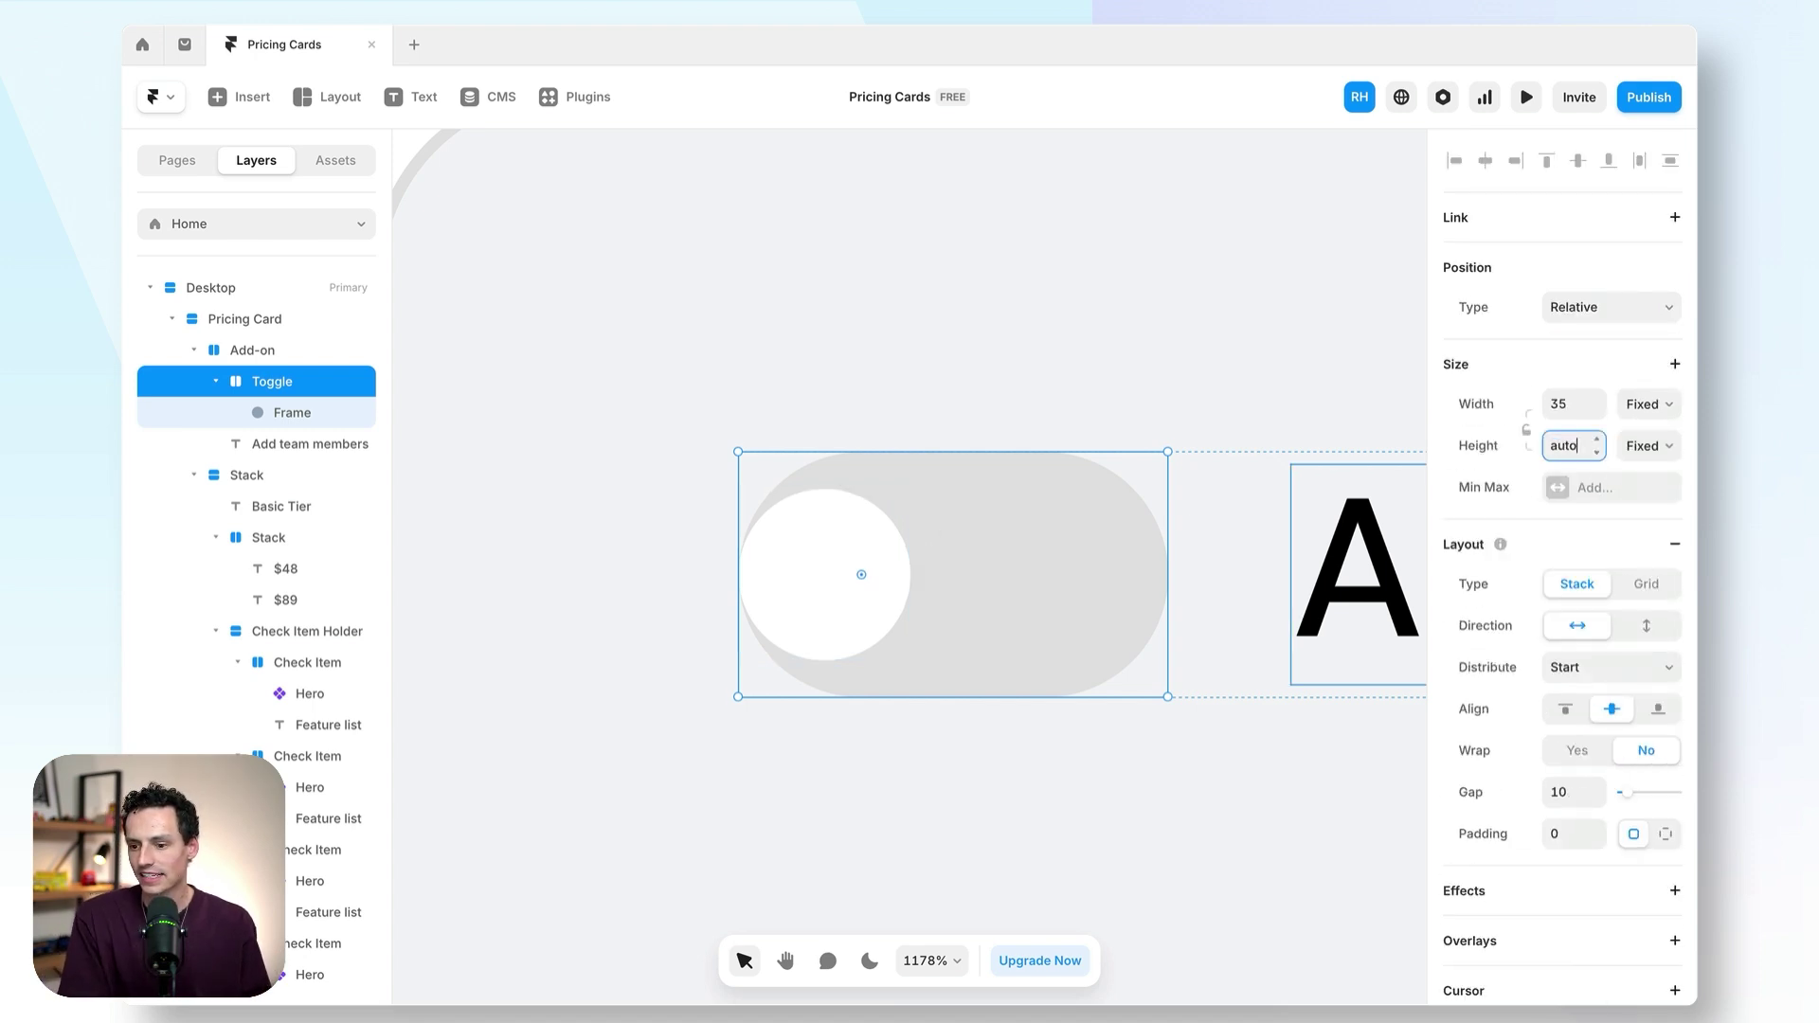
key(Return)
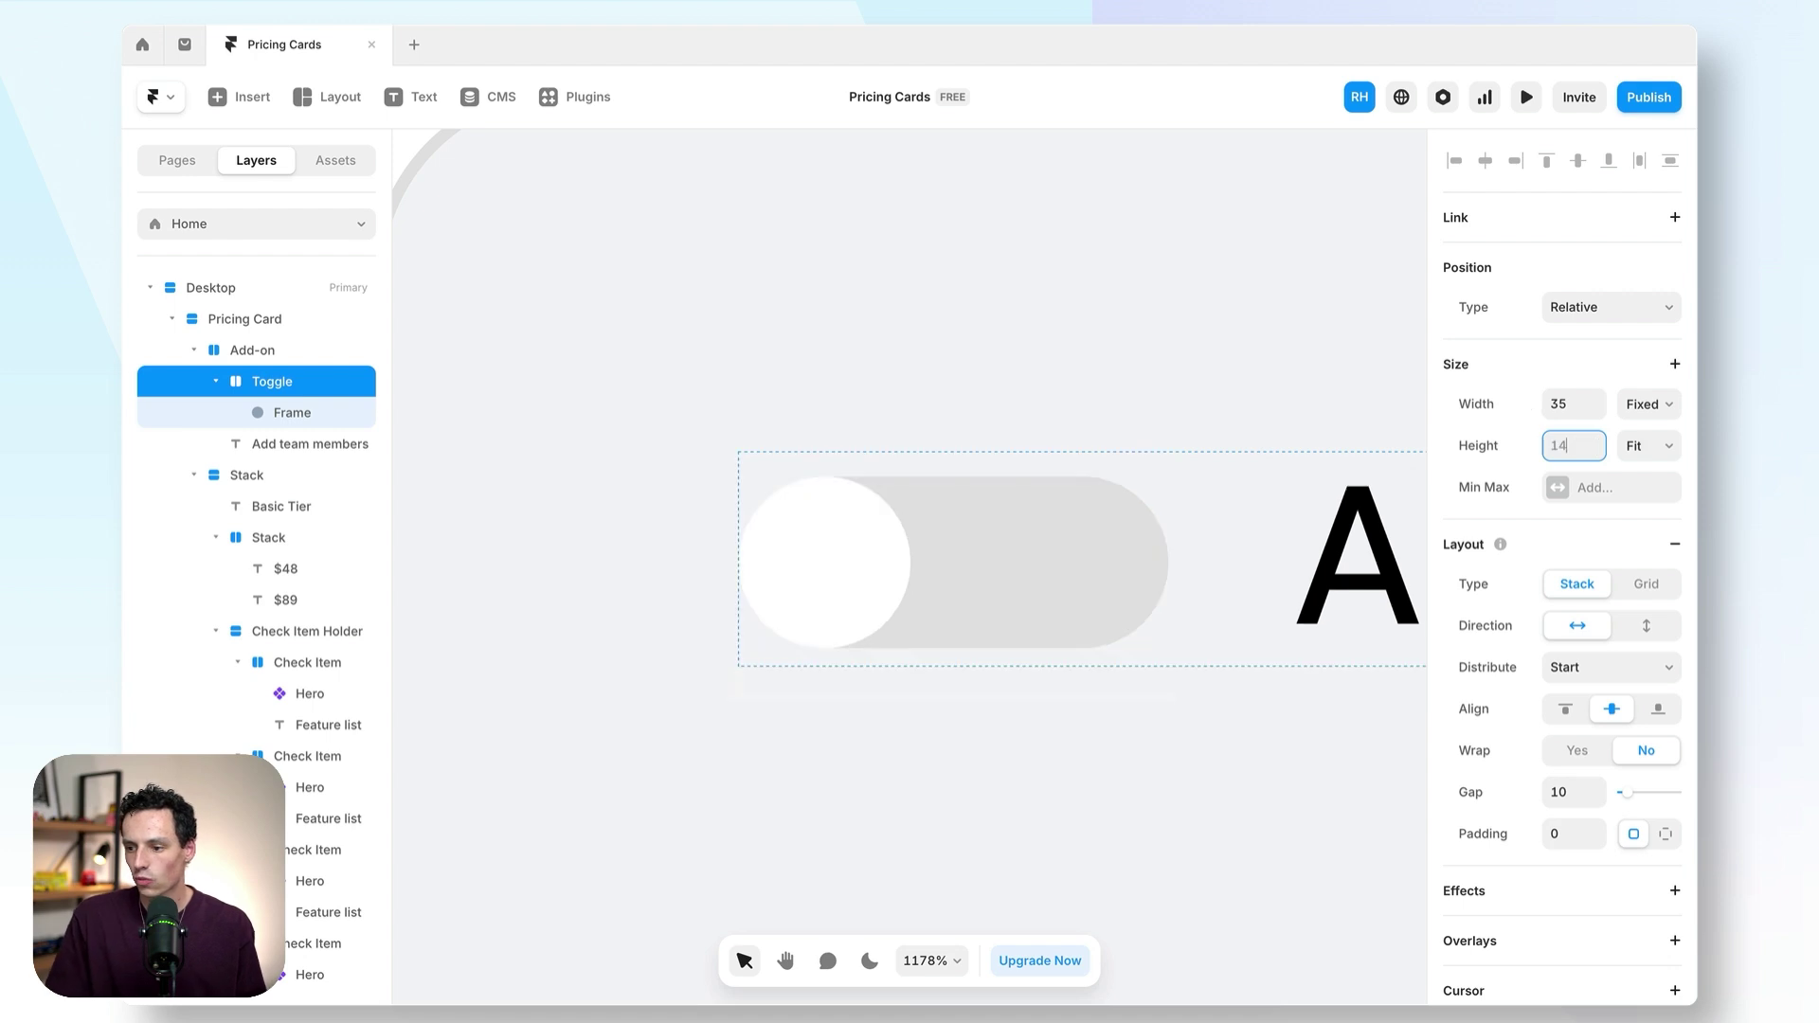
click(1574, 414)
text(aut)
key(Return)
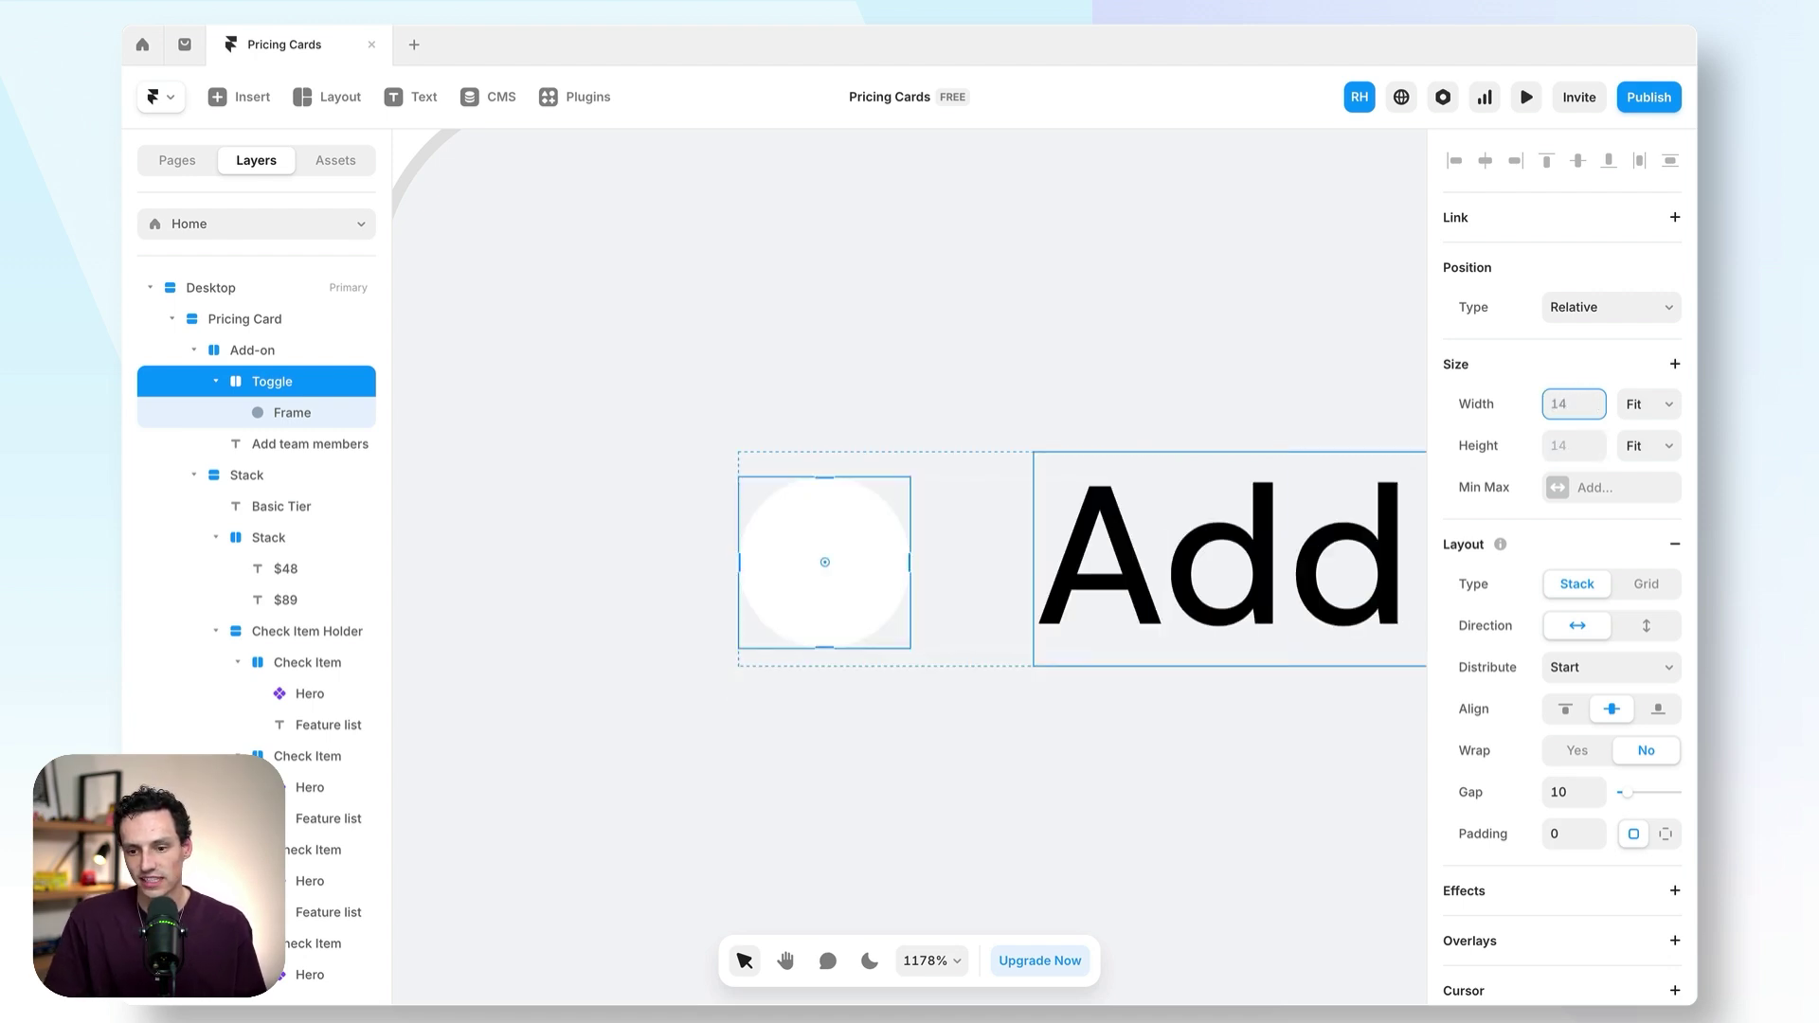
- Set the Toggle's width to 28, twice the knob's 14 width
click(296, 414)
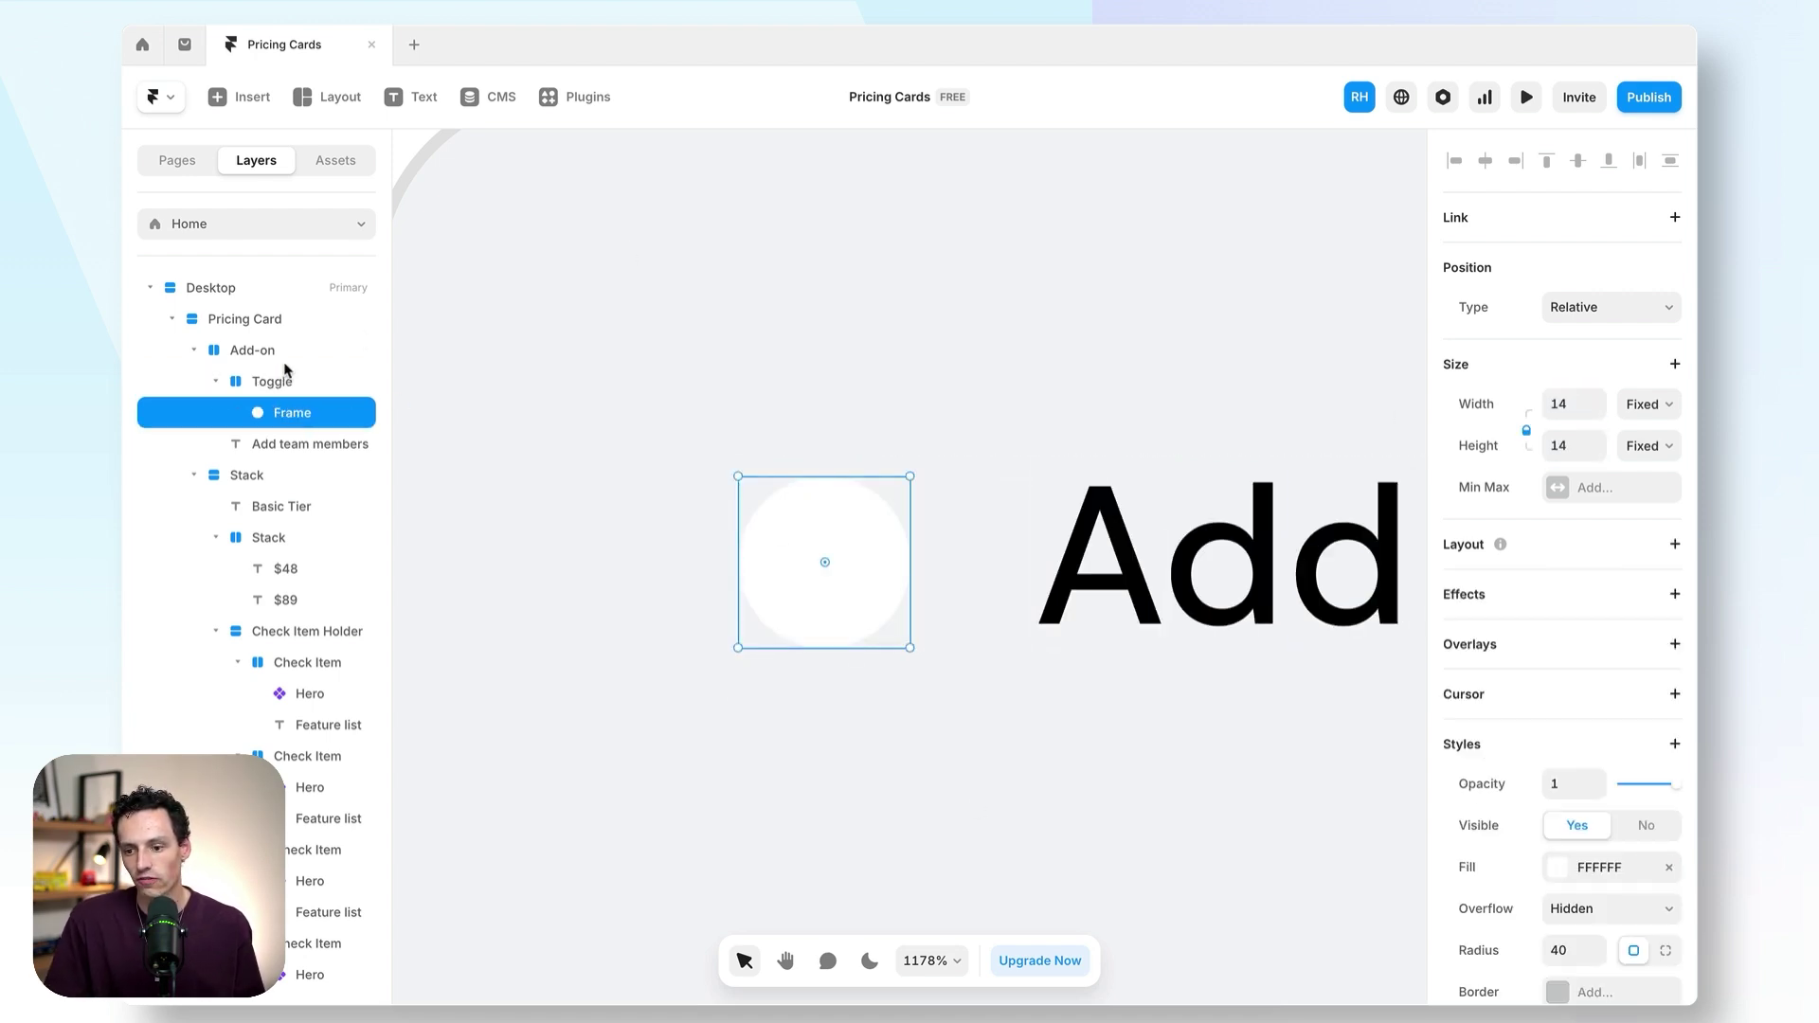
click(289, 383)
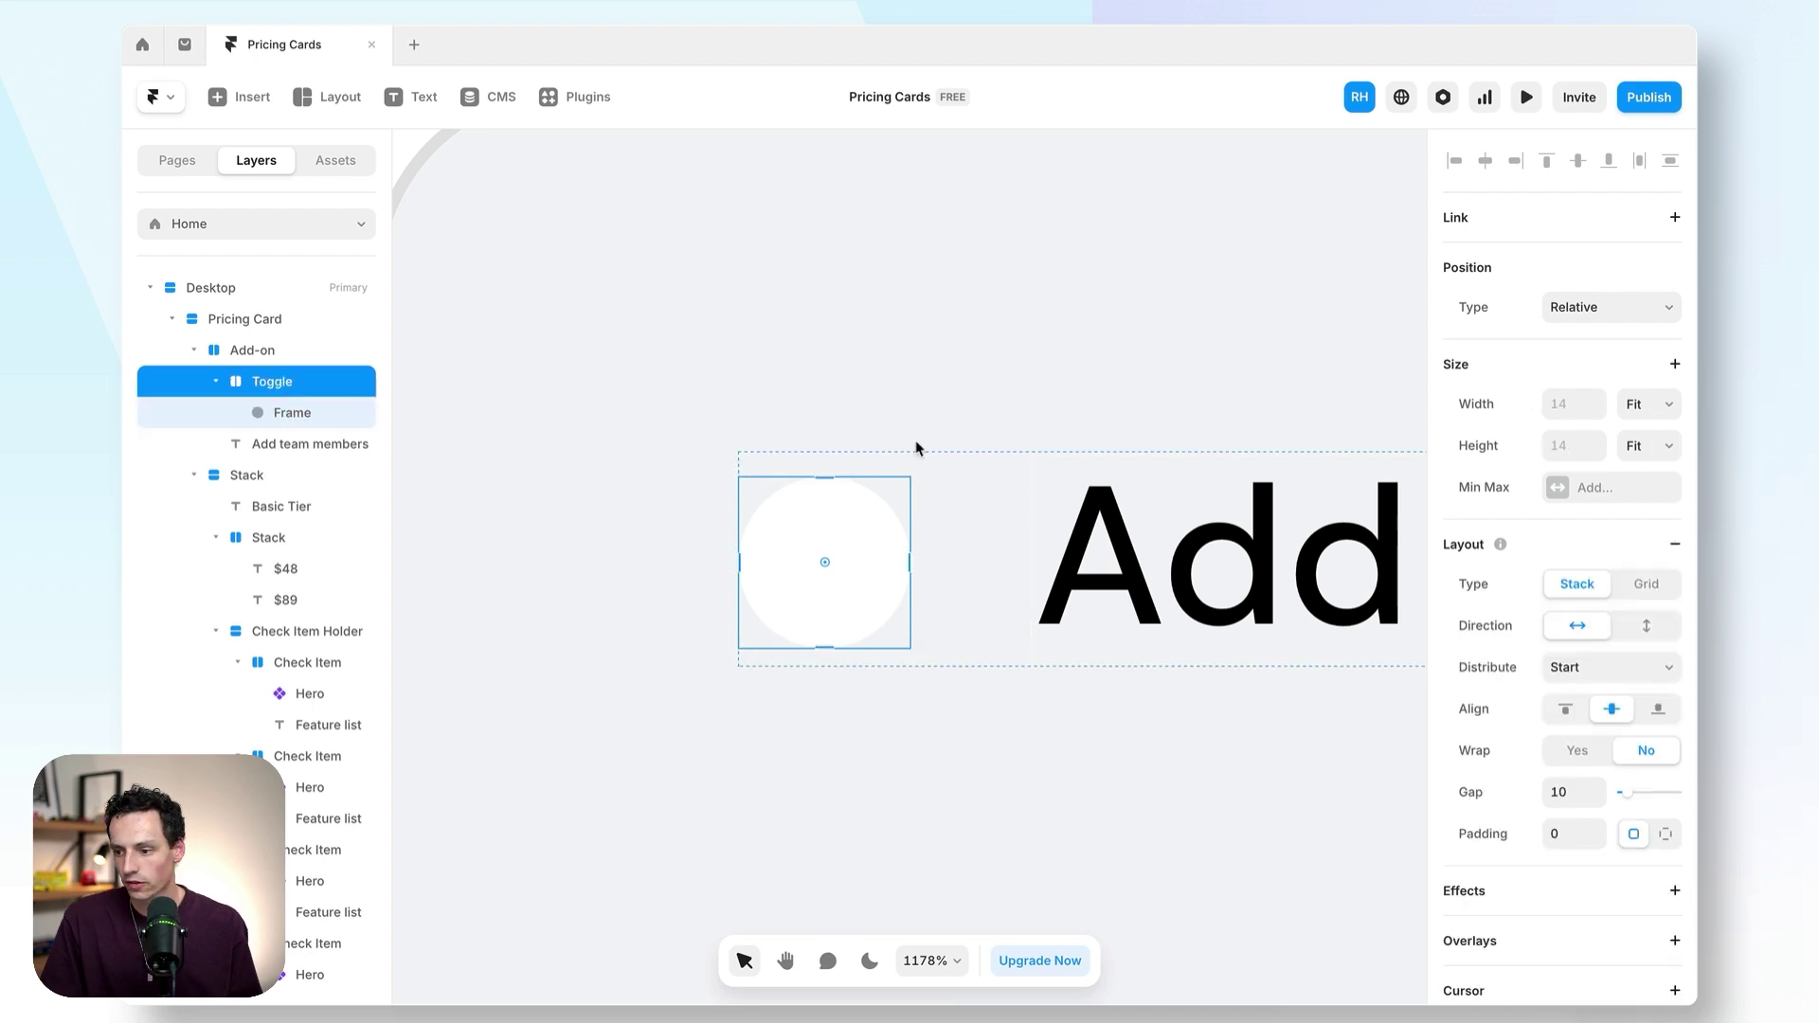
click(325, 414)
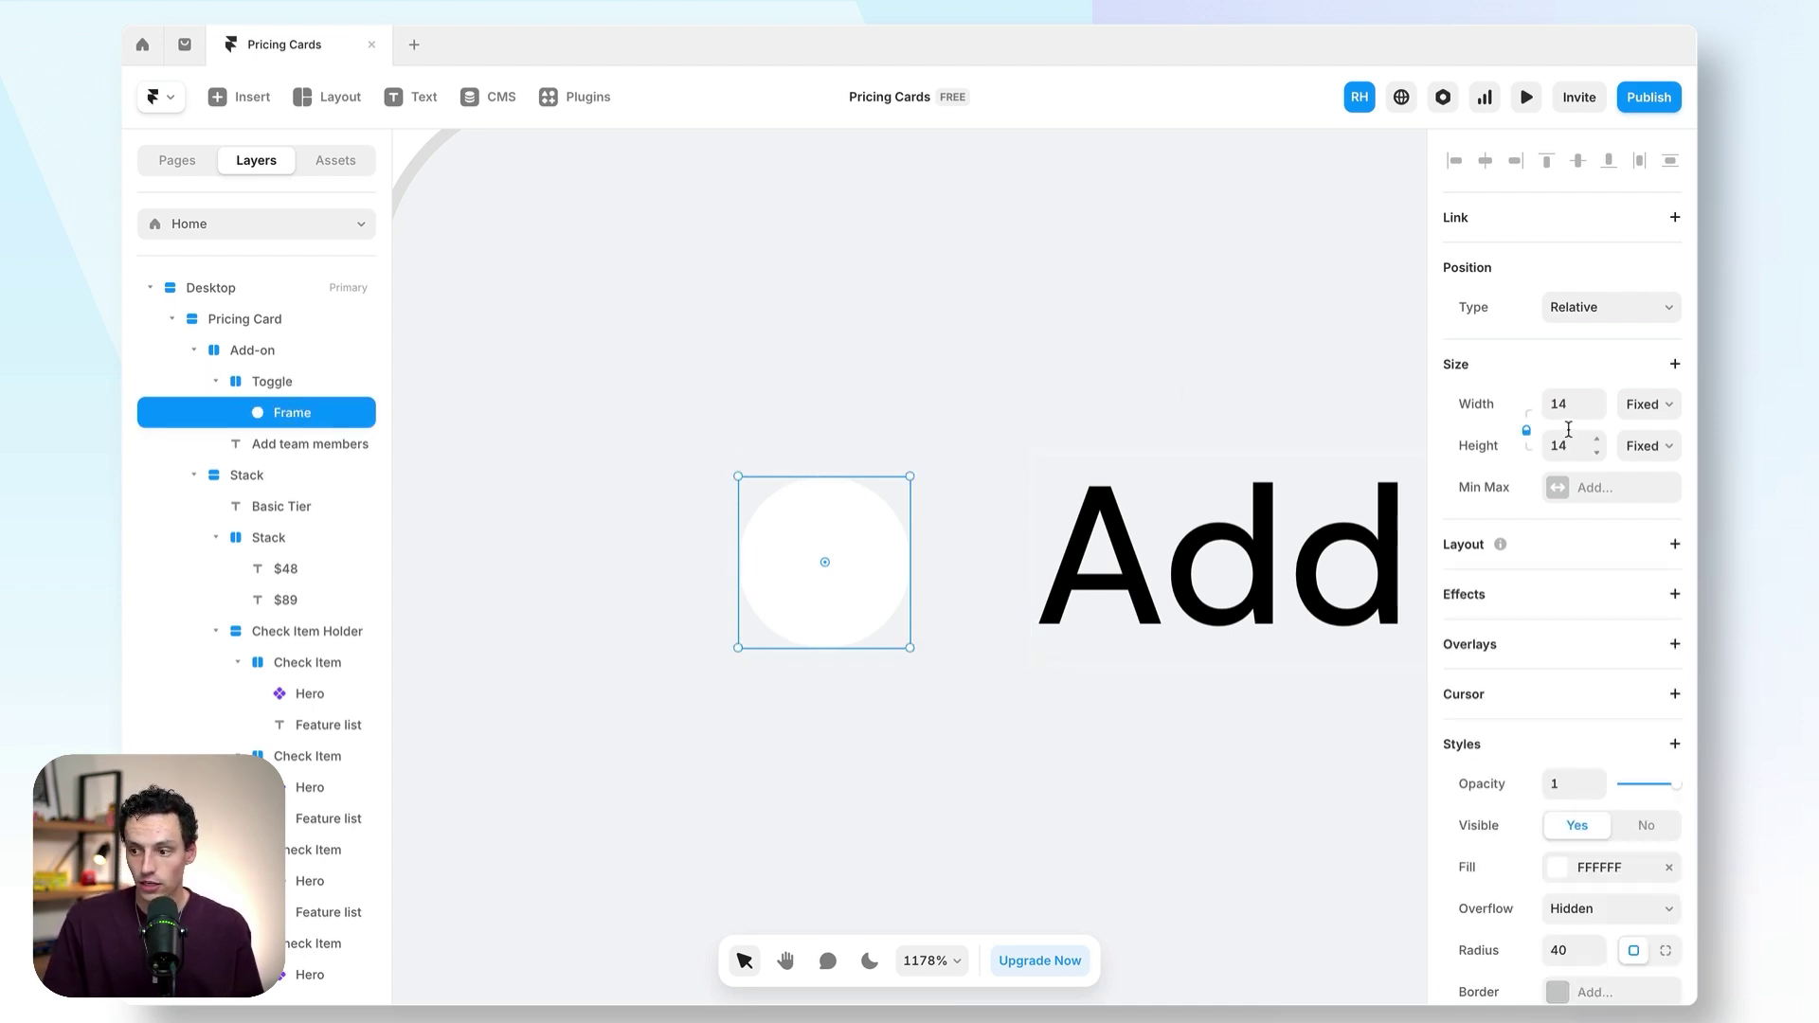
drag(1554, 408, 1588, 403)
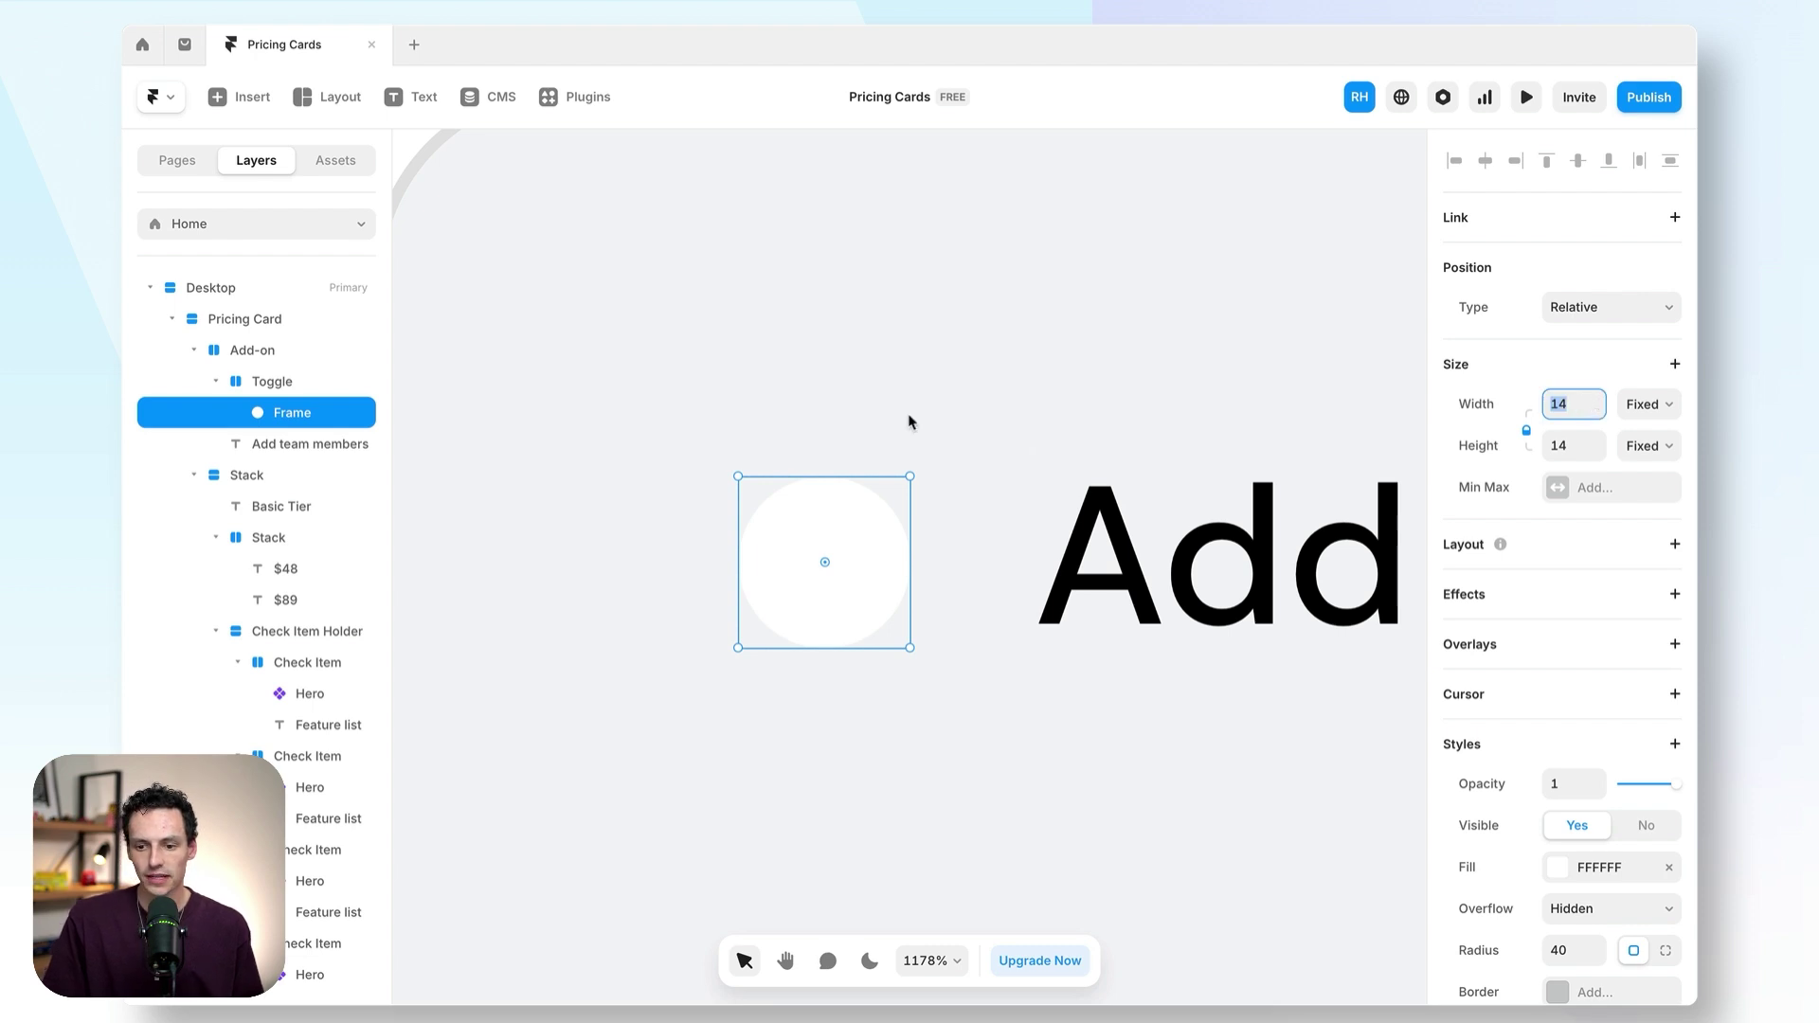
click(272, 383)
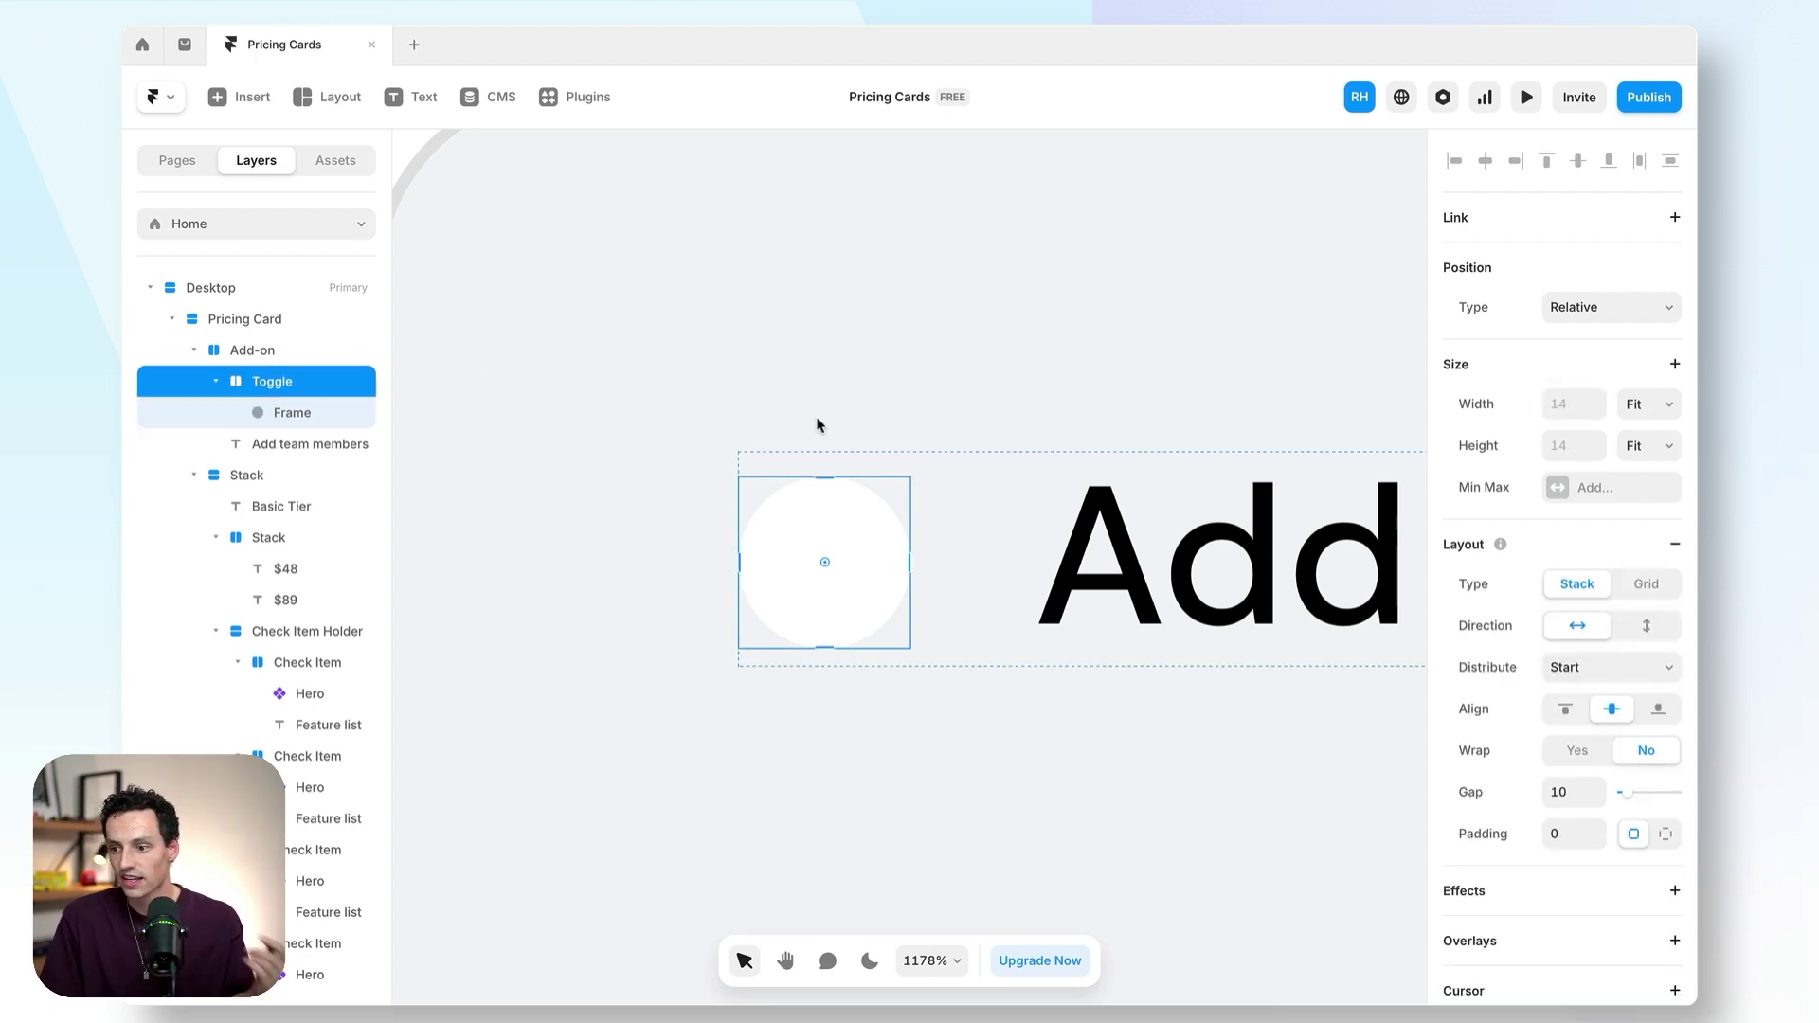
click(1564, 400)
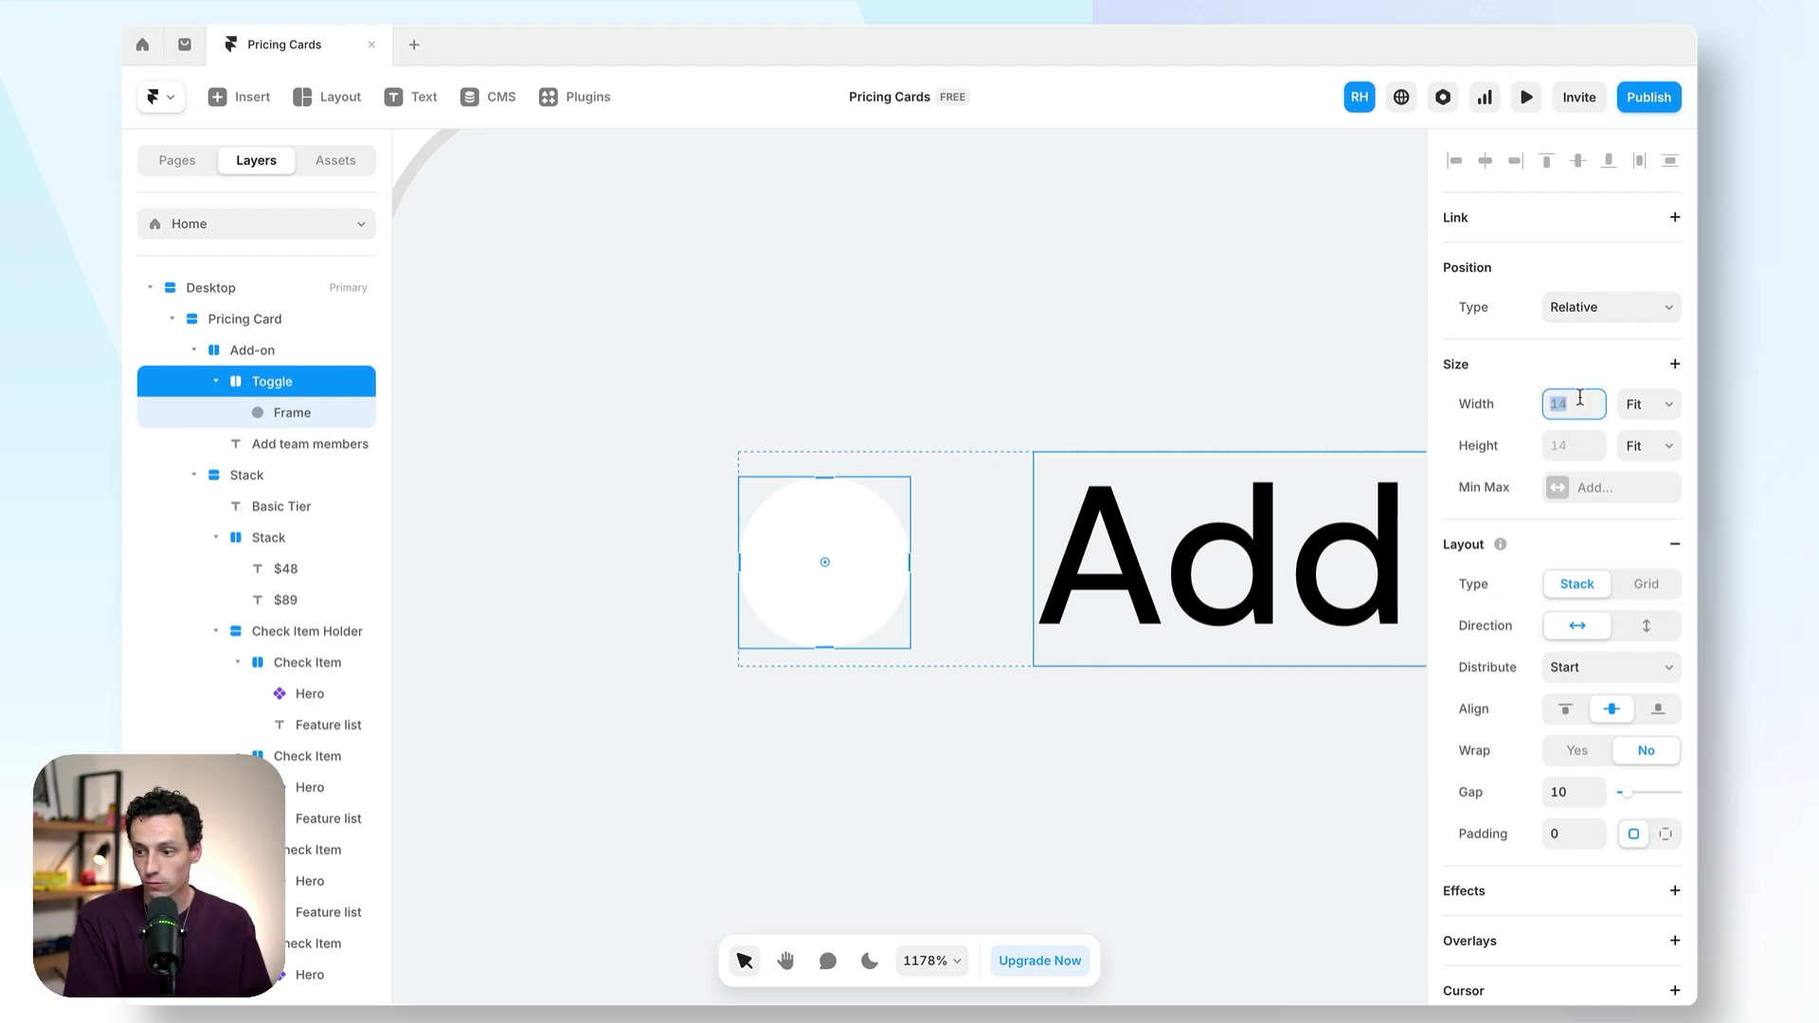
text(28)
key(Return)
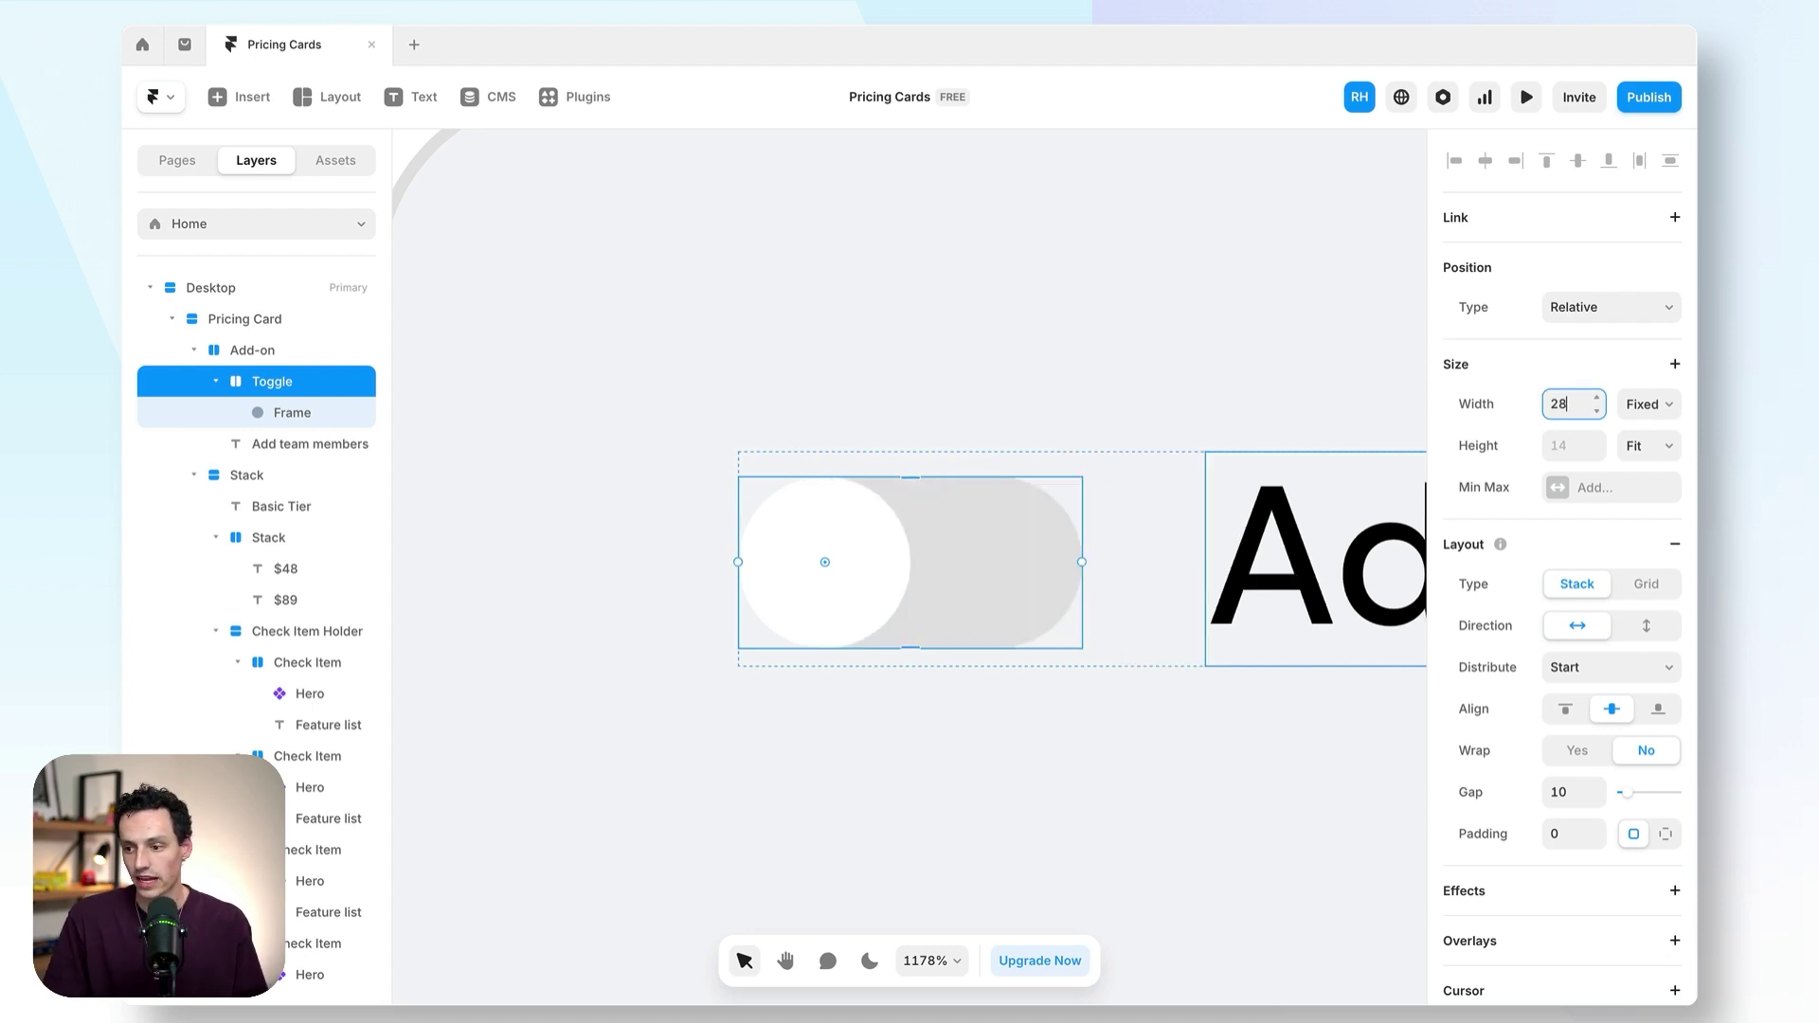
- Test distributing the knob to the Toggle's right end, then return it to the left
click(824, 560)
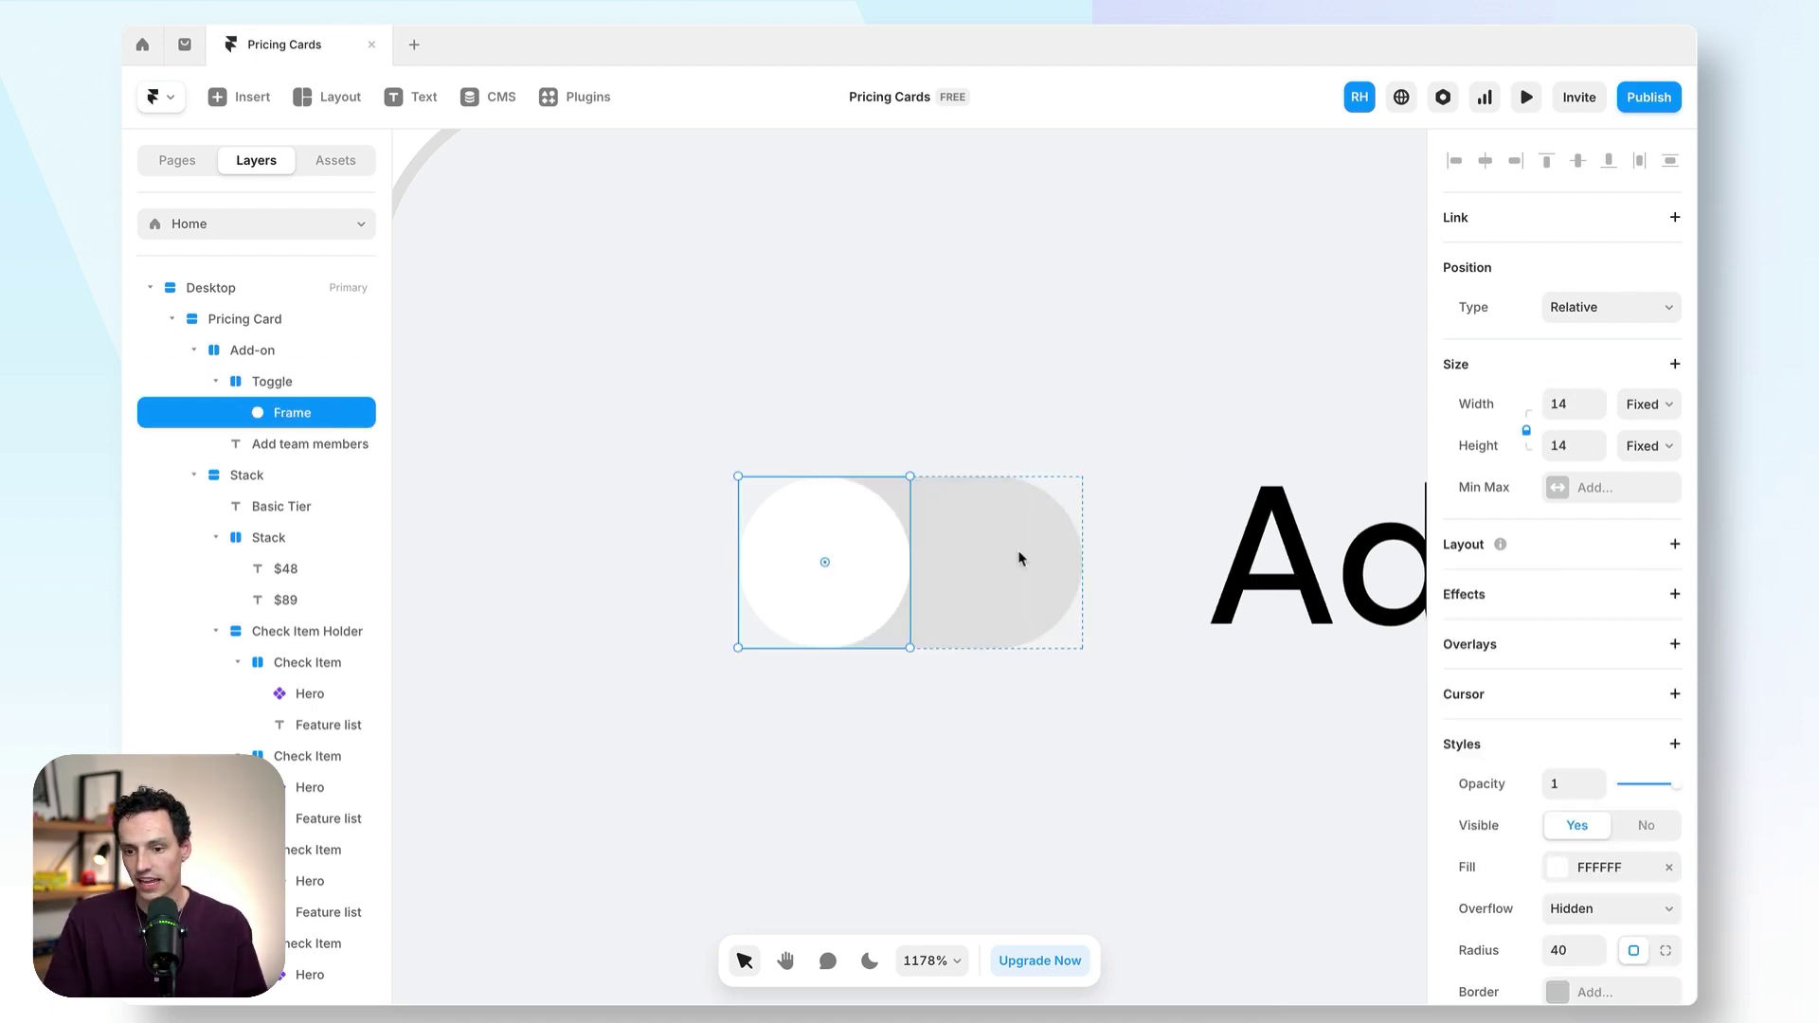
click(1033, 559)
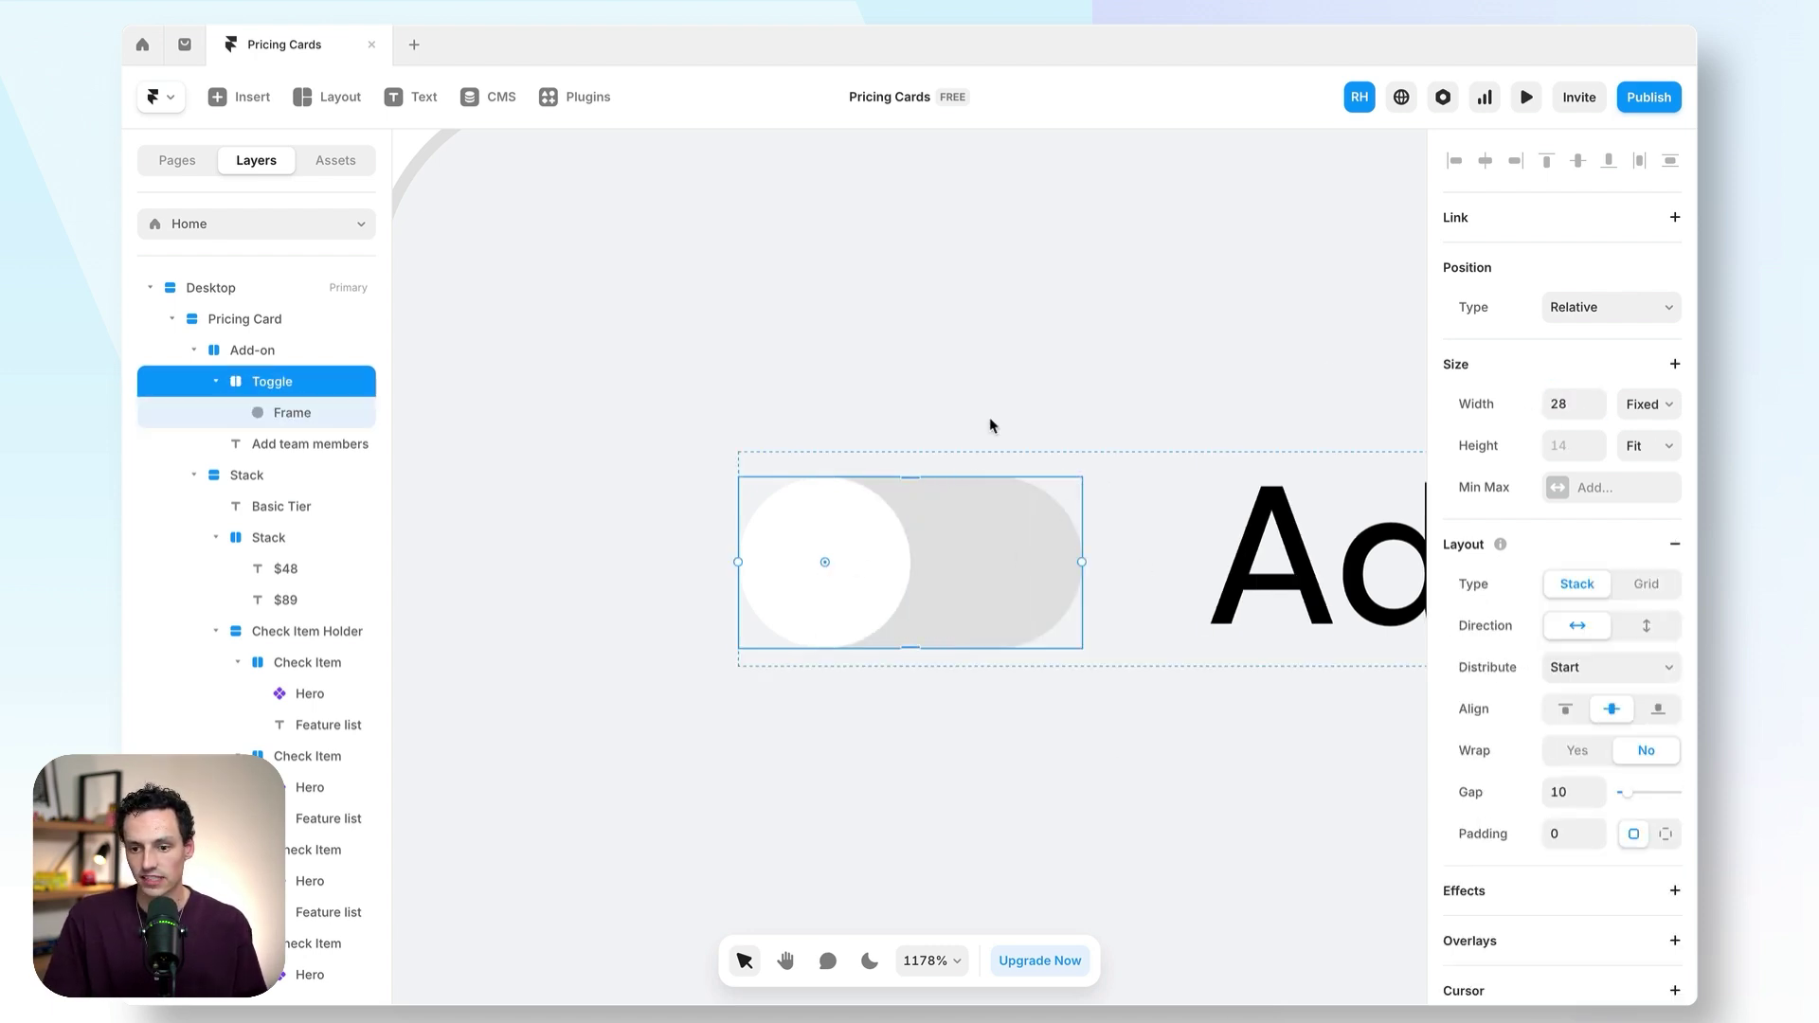
click(1612, 667)
click(1602, 714)
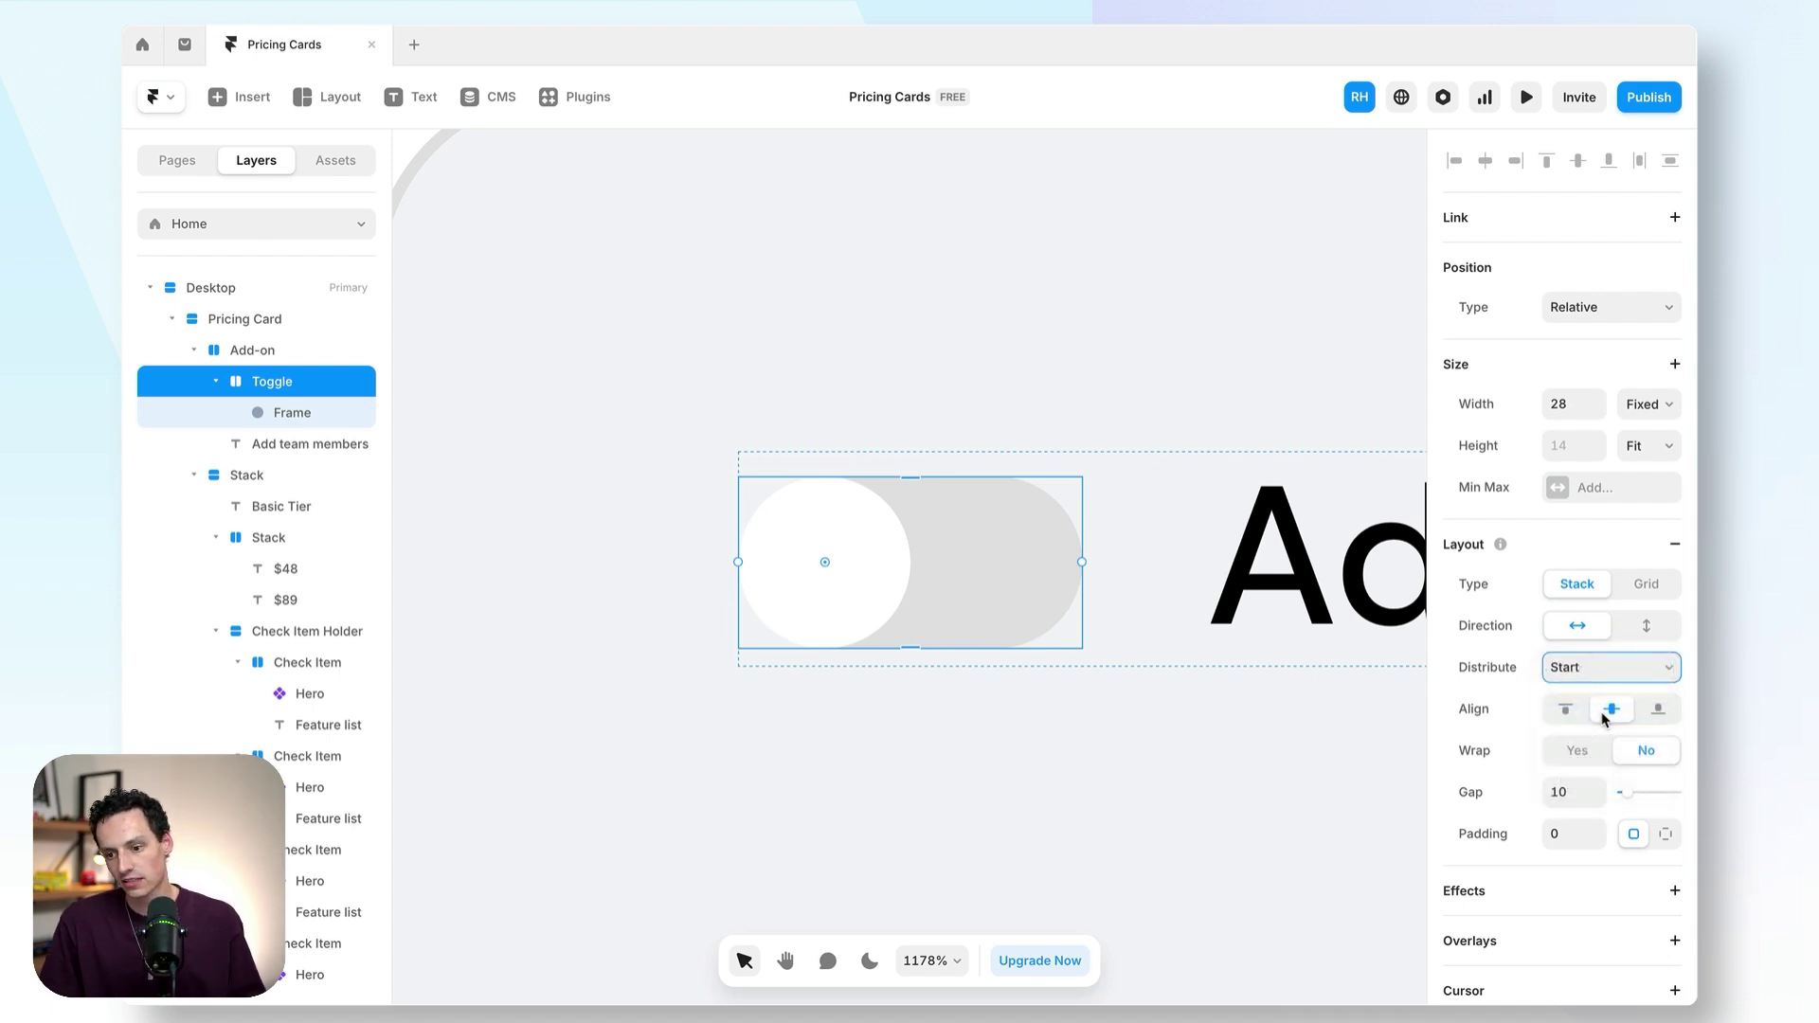
click(1601, 667)
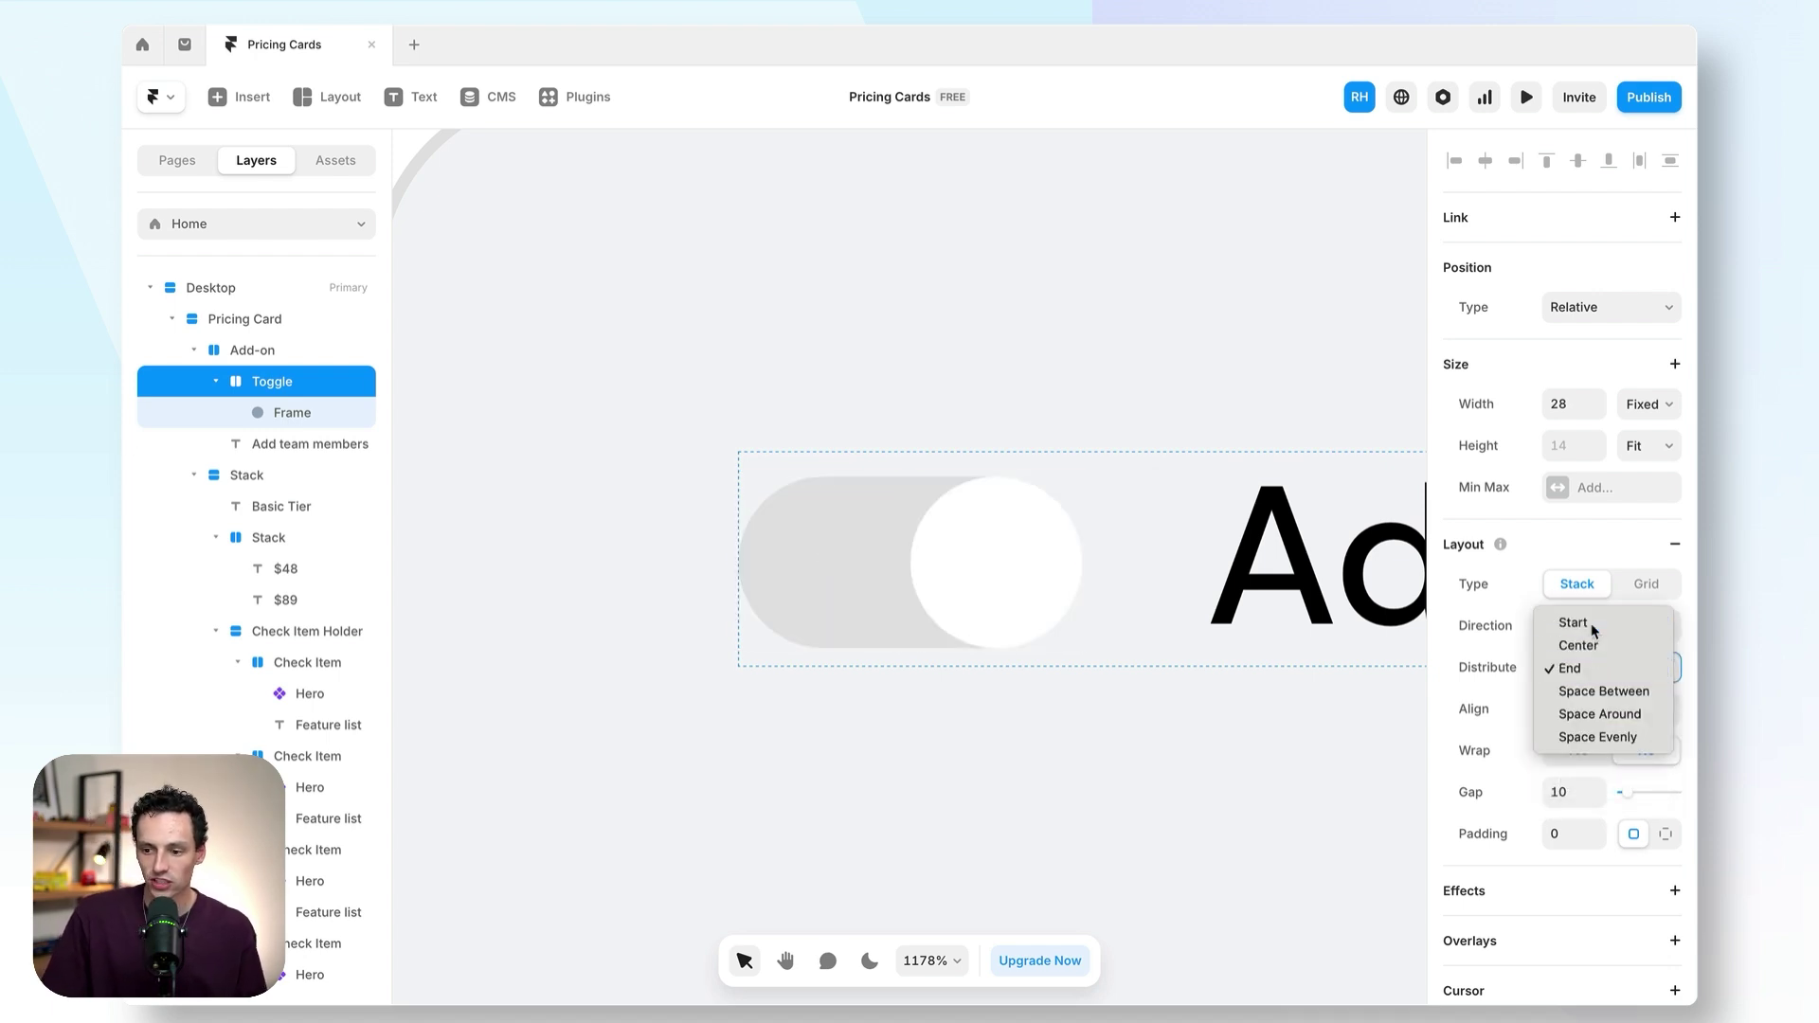
click(1590, 627)
click(896, 227)
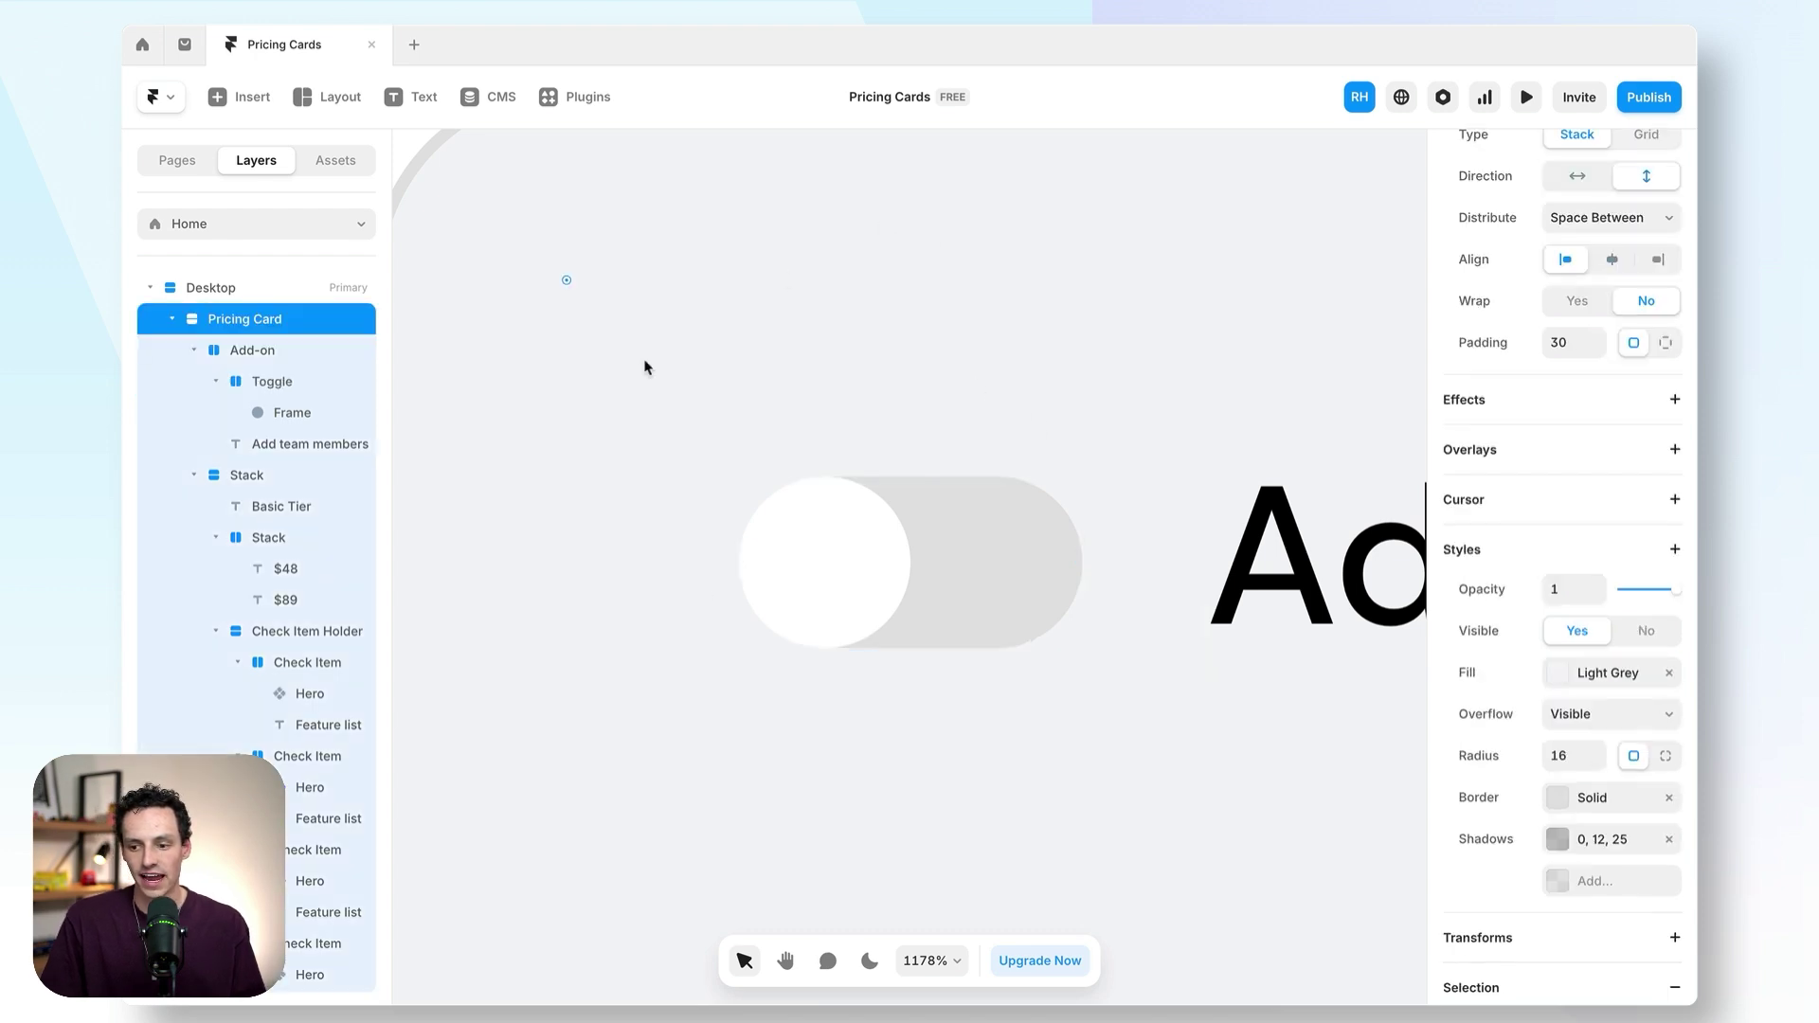
click(950, 563)
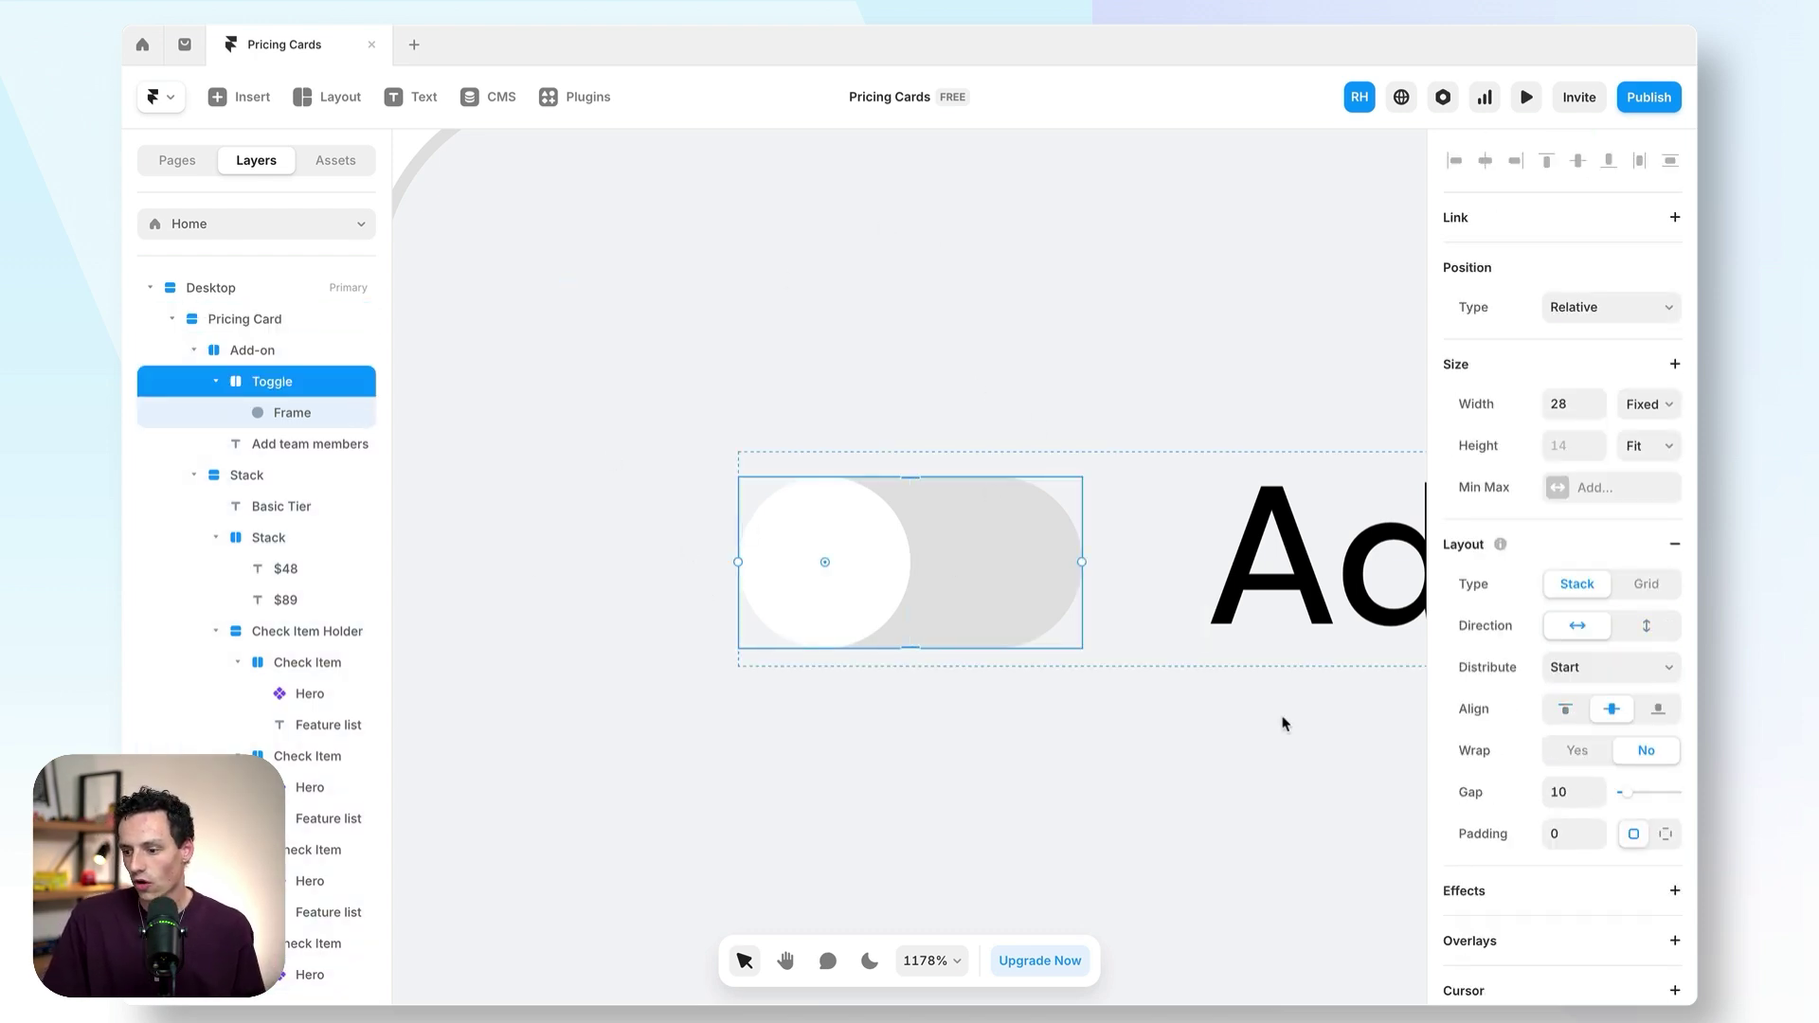
- Try Toggle padding values of 5 and 2, settling on 1
click(1580, 839)
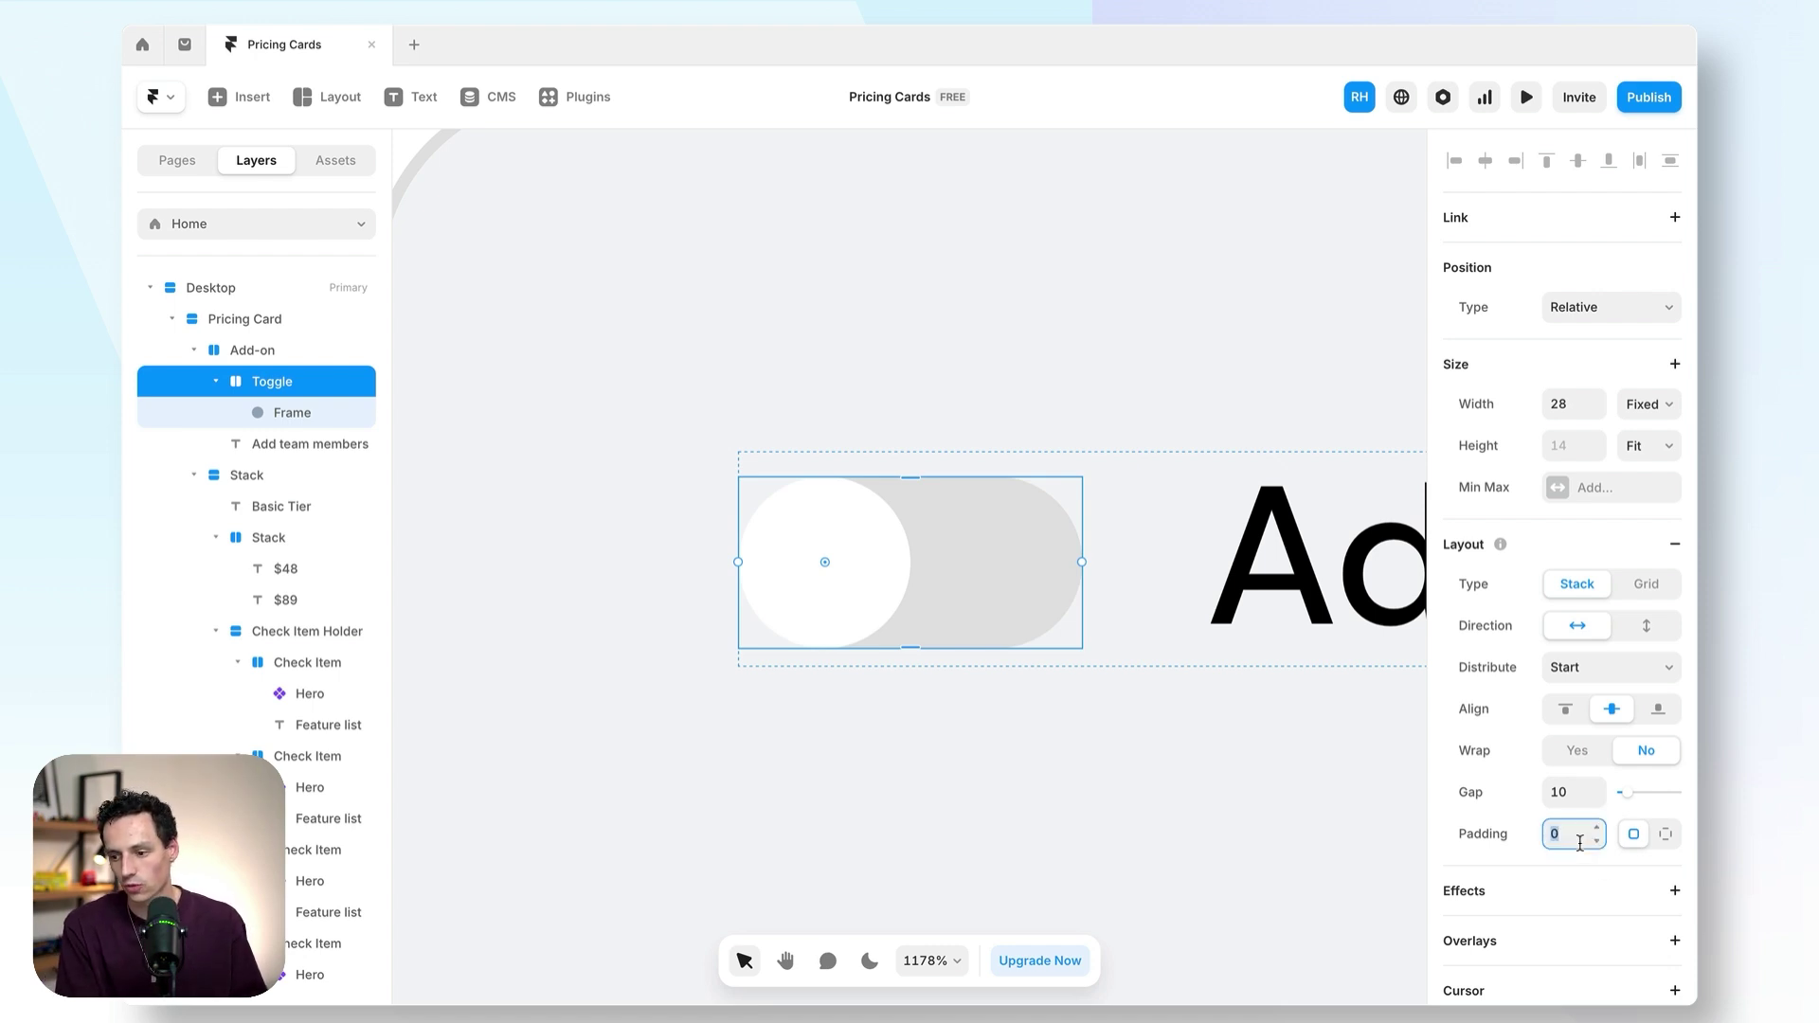
key(Return)
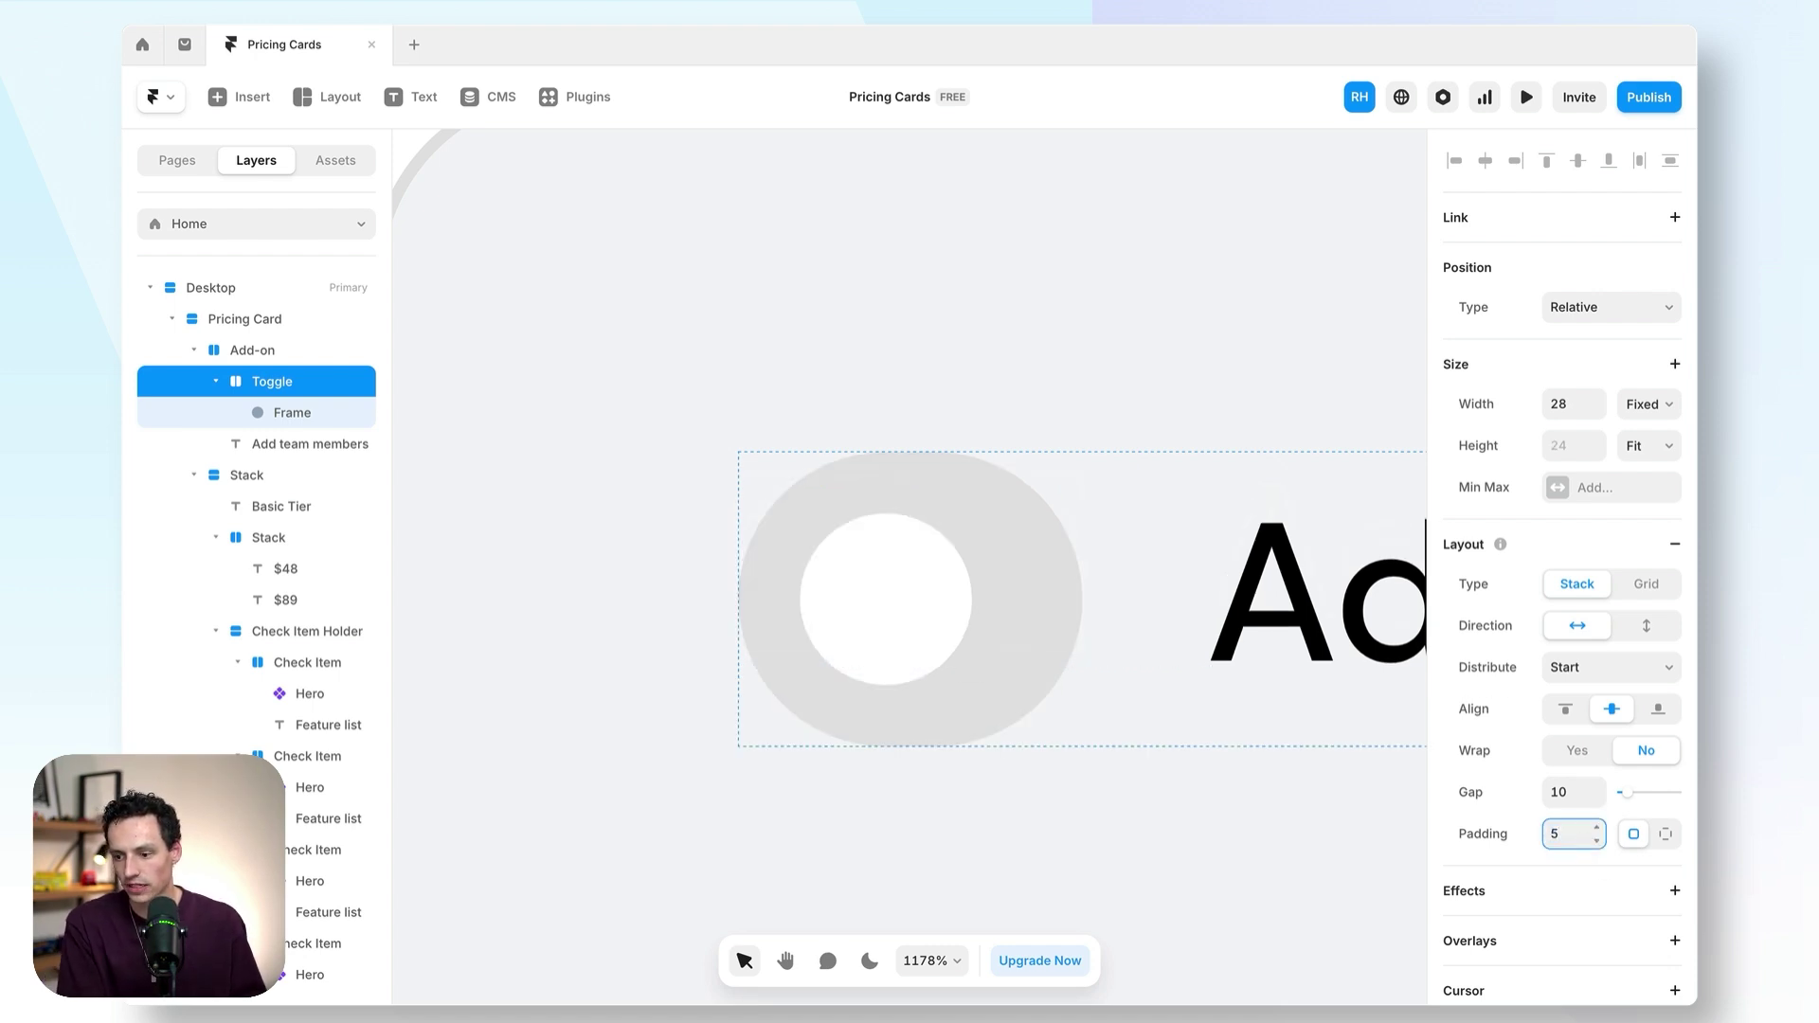
text(2)
key(Return)
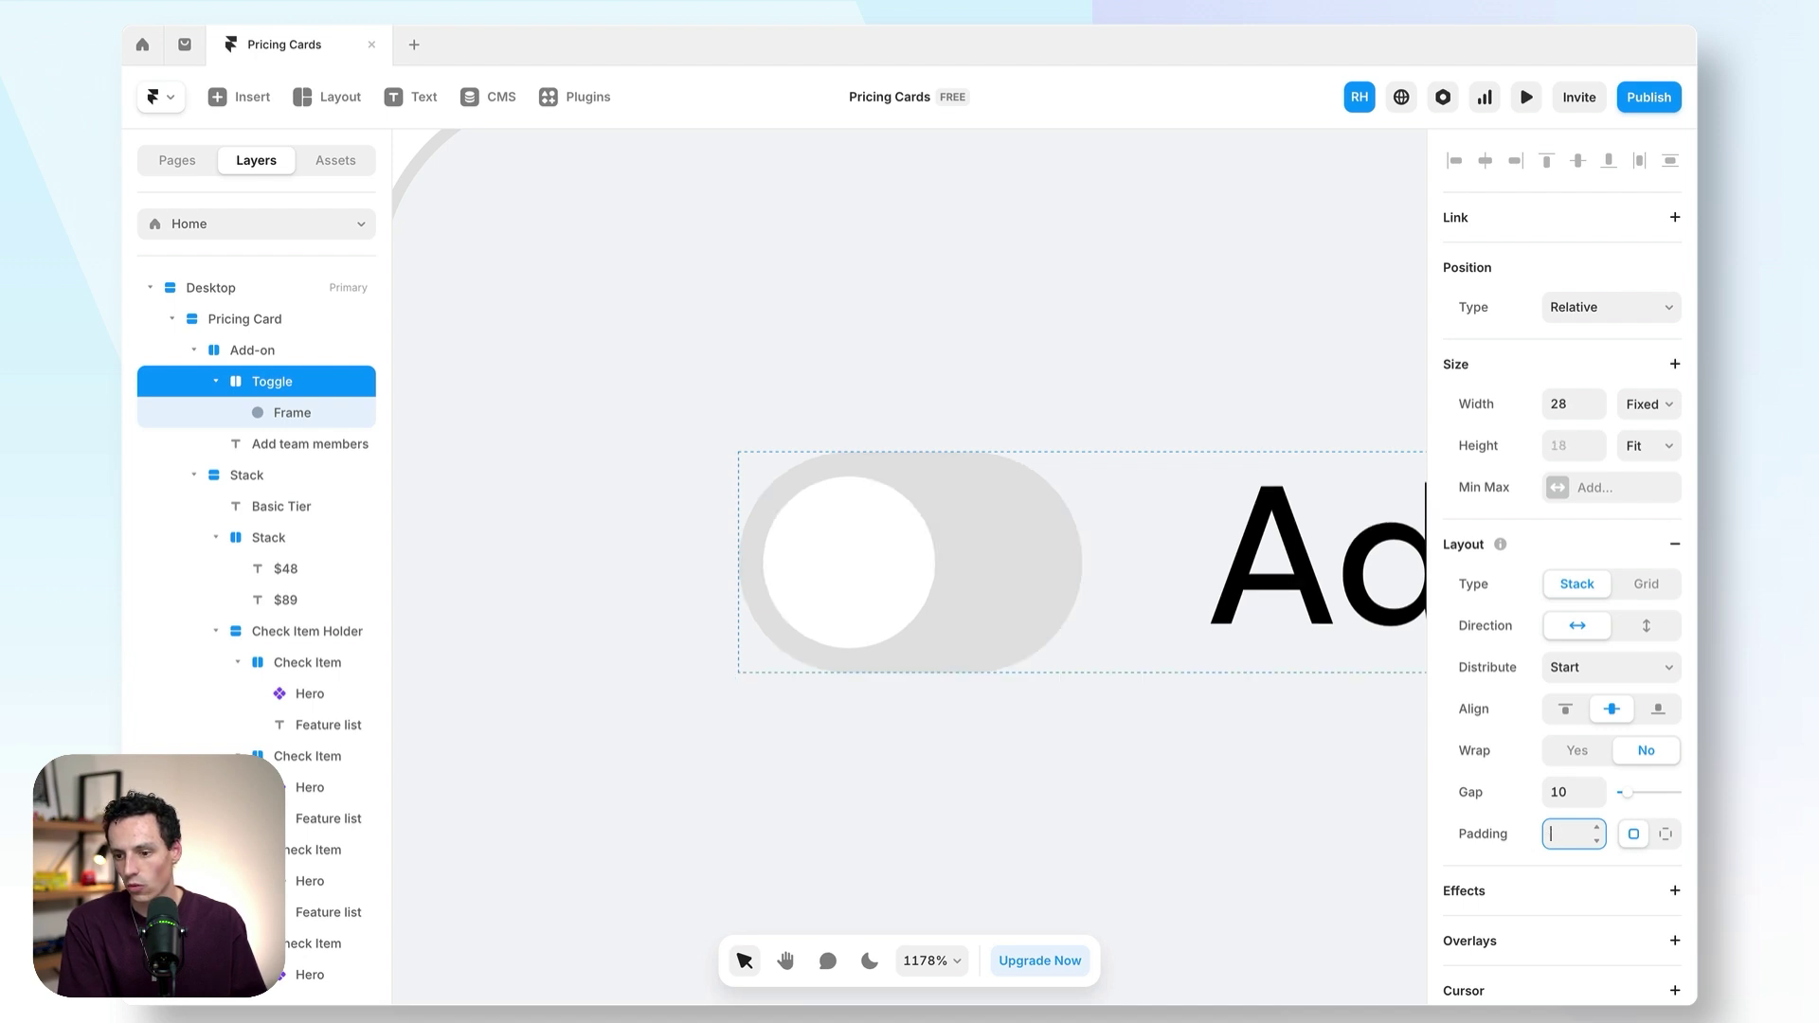
text(1)
key(Return)
scroll(975, 427, down, 10)
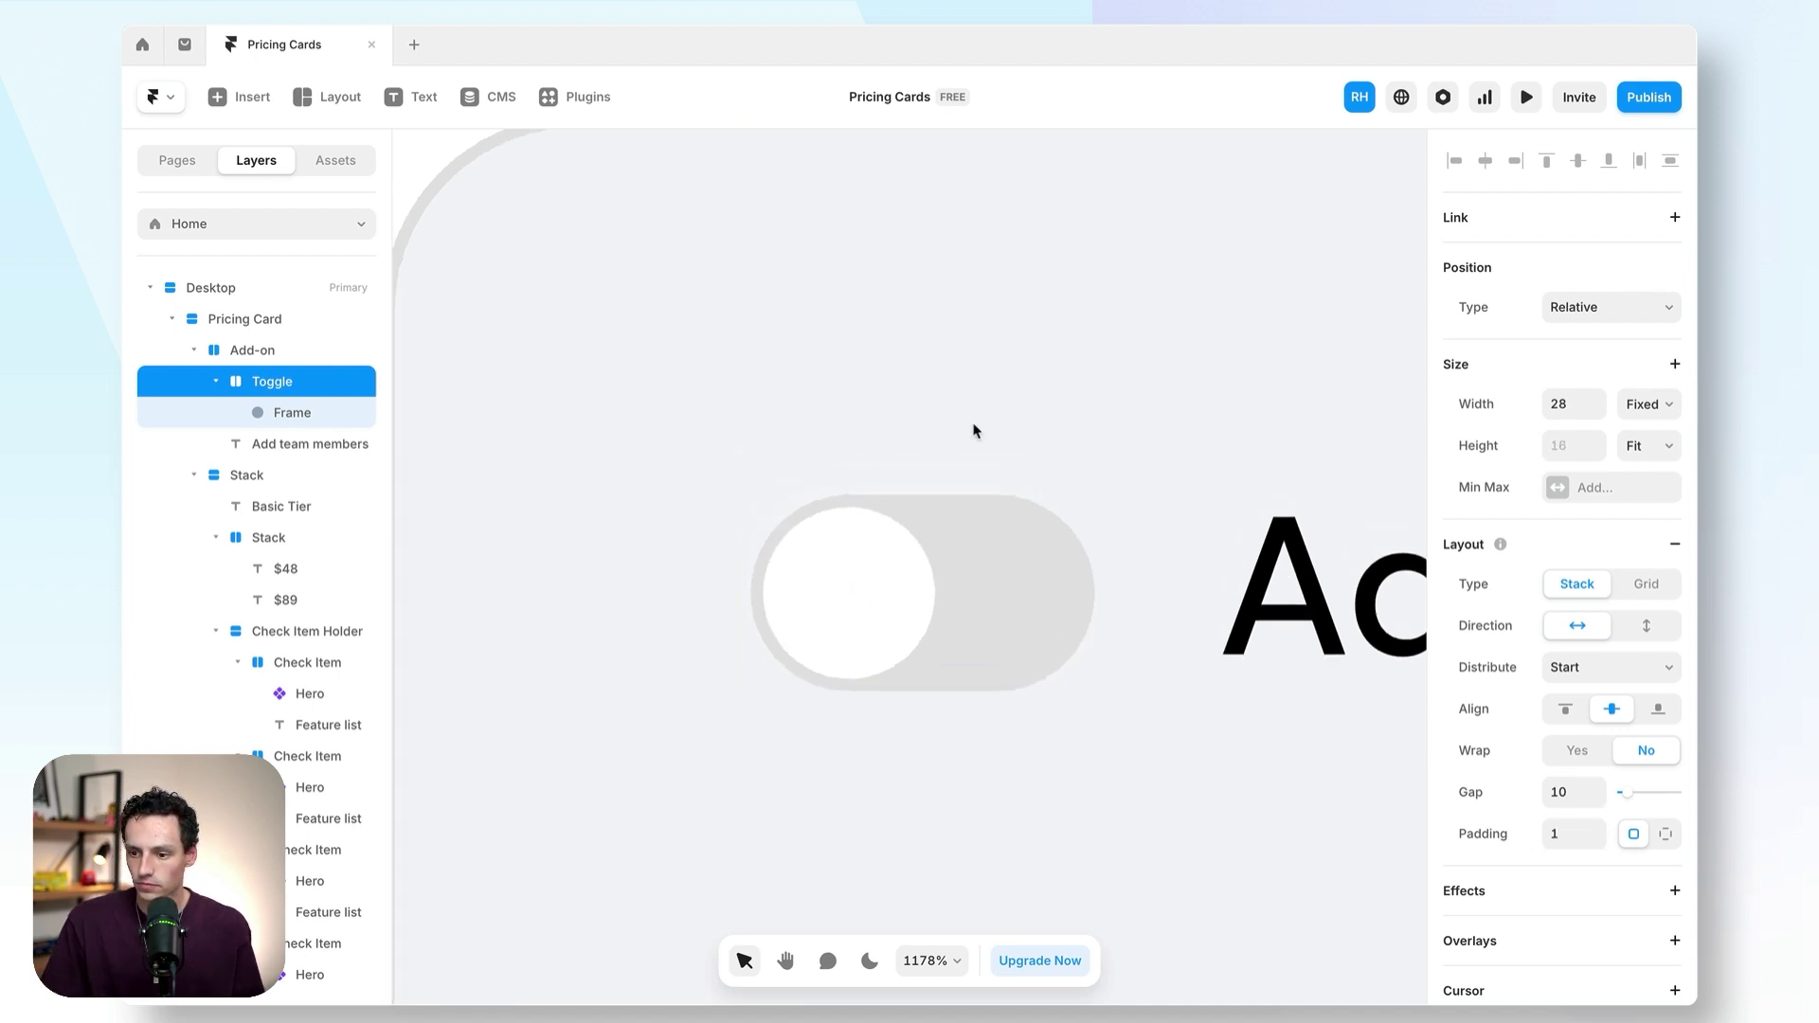
scroll(1046, 479, down, 5)
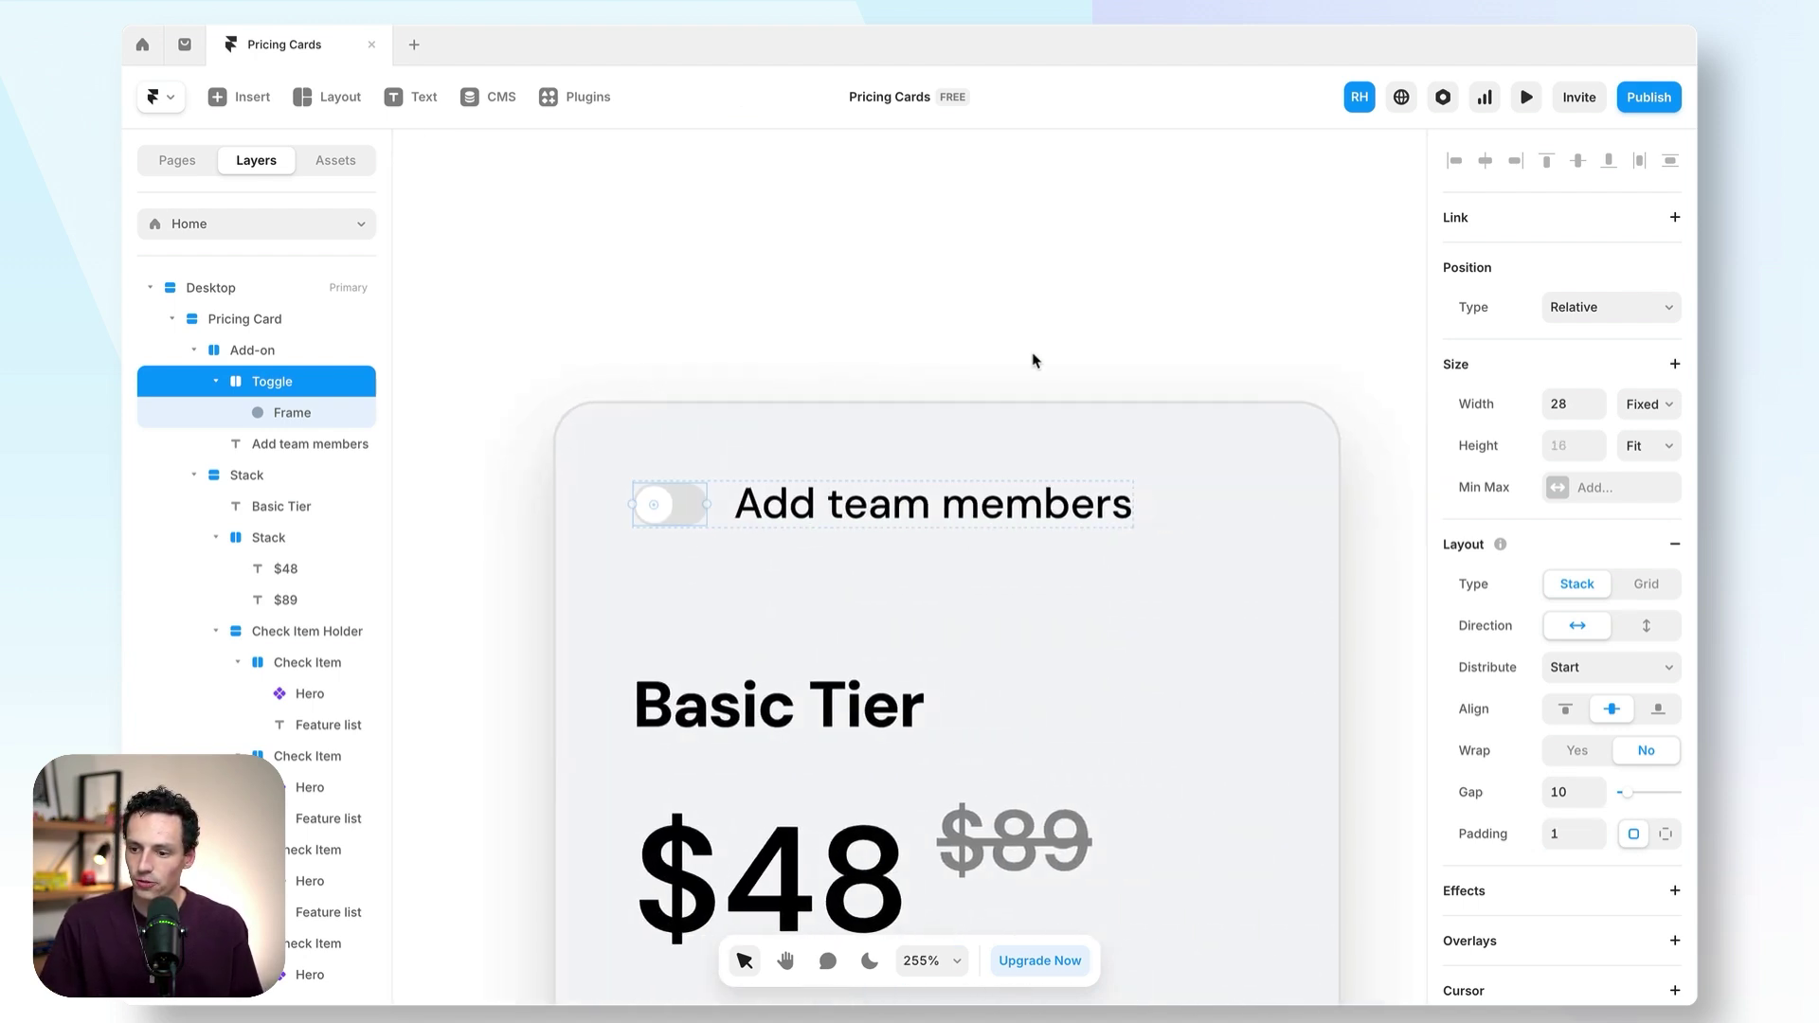
- Place the add-on row and a pasted copy above Check Item Holder
click(1526, 97)
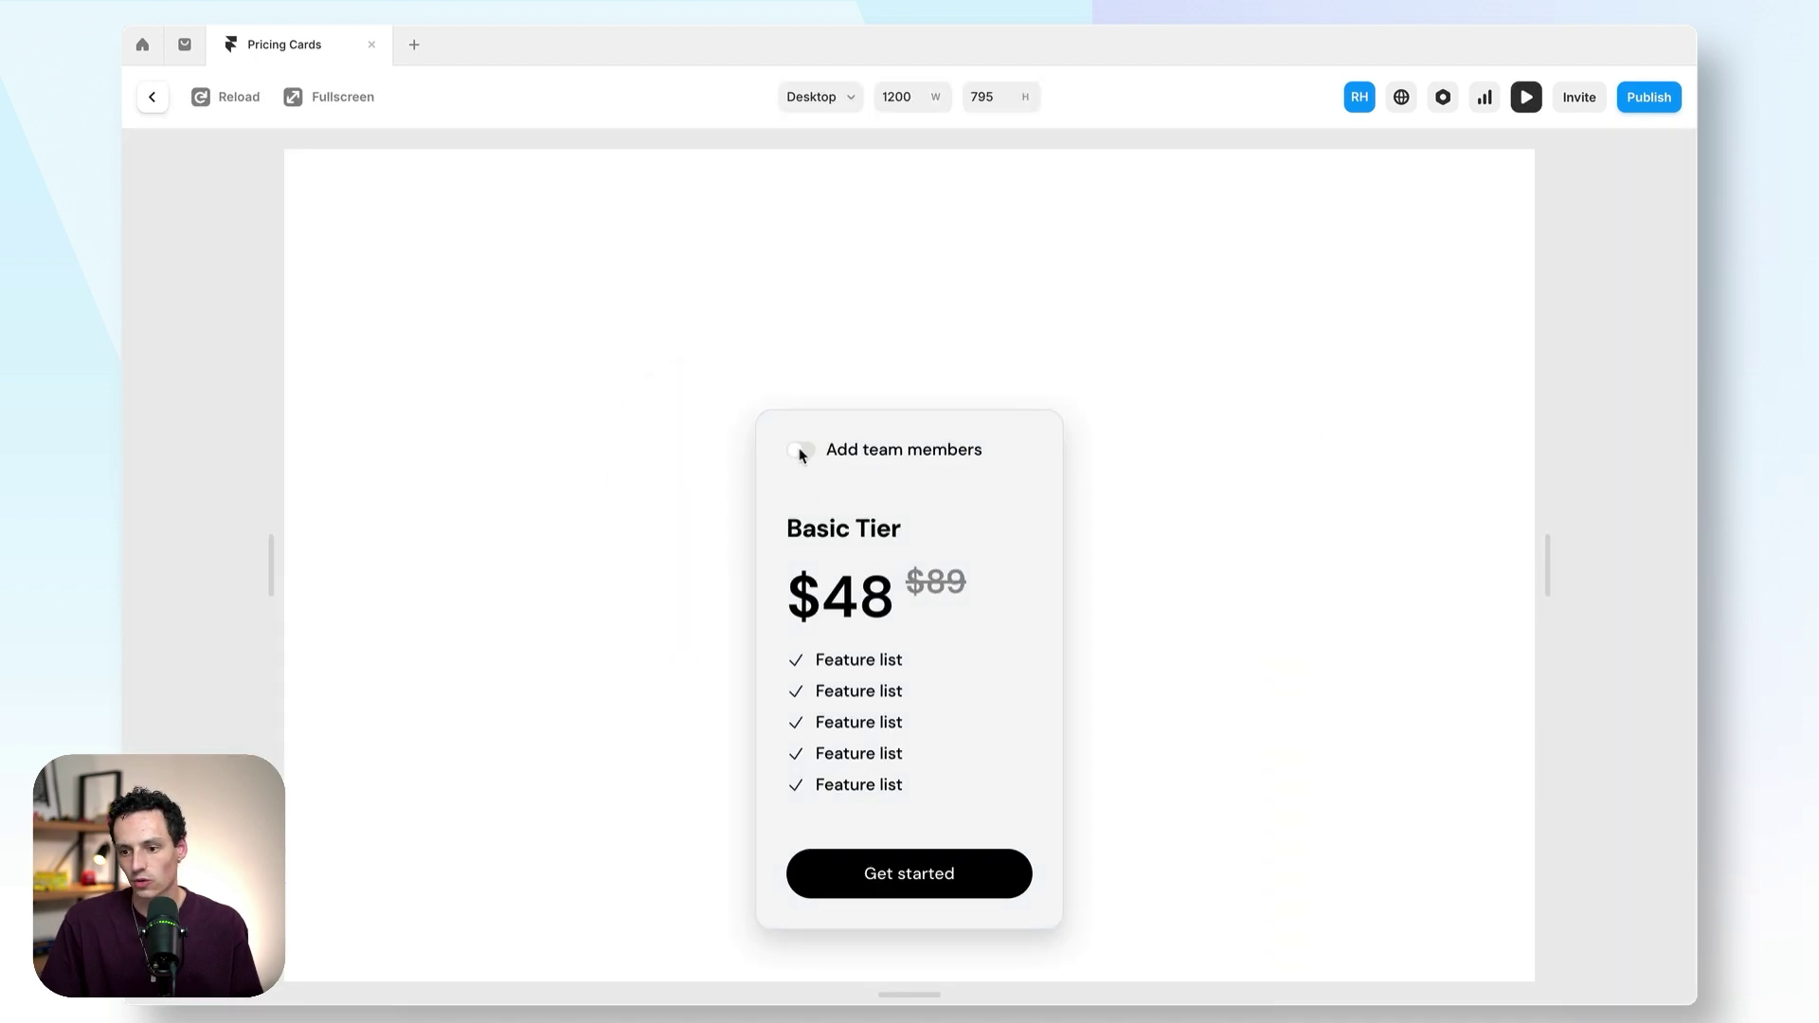
key(Escape)
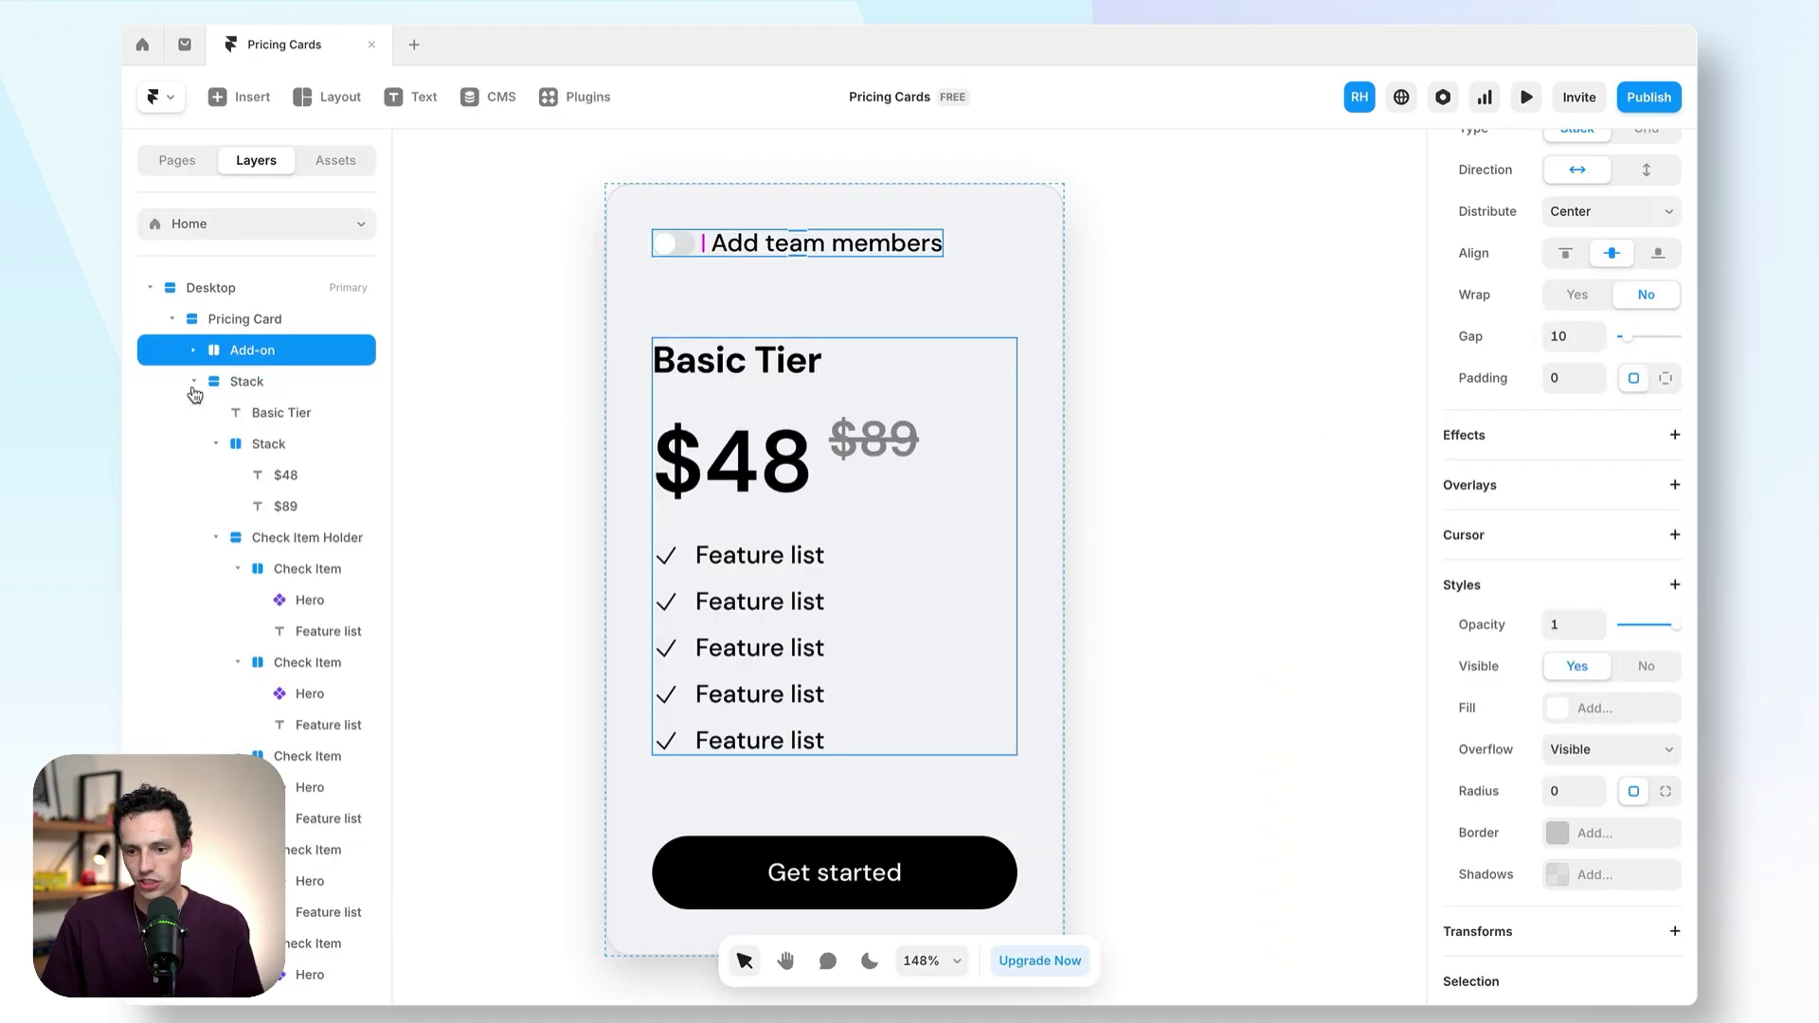
drag(270, 361, 253, 405)
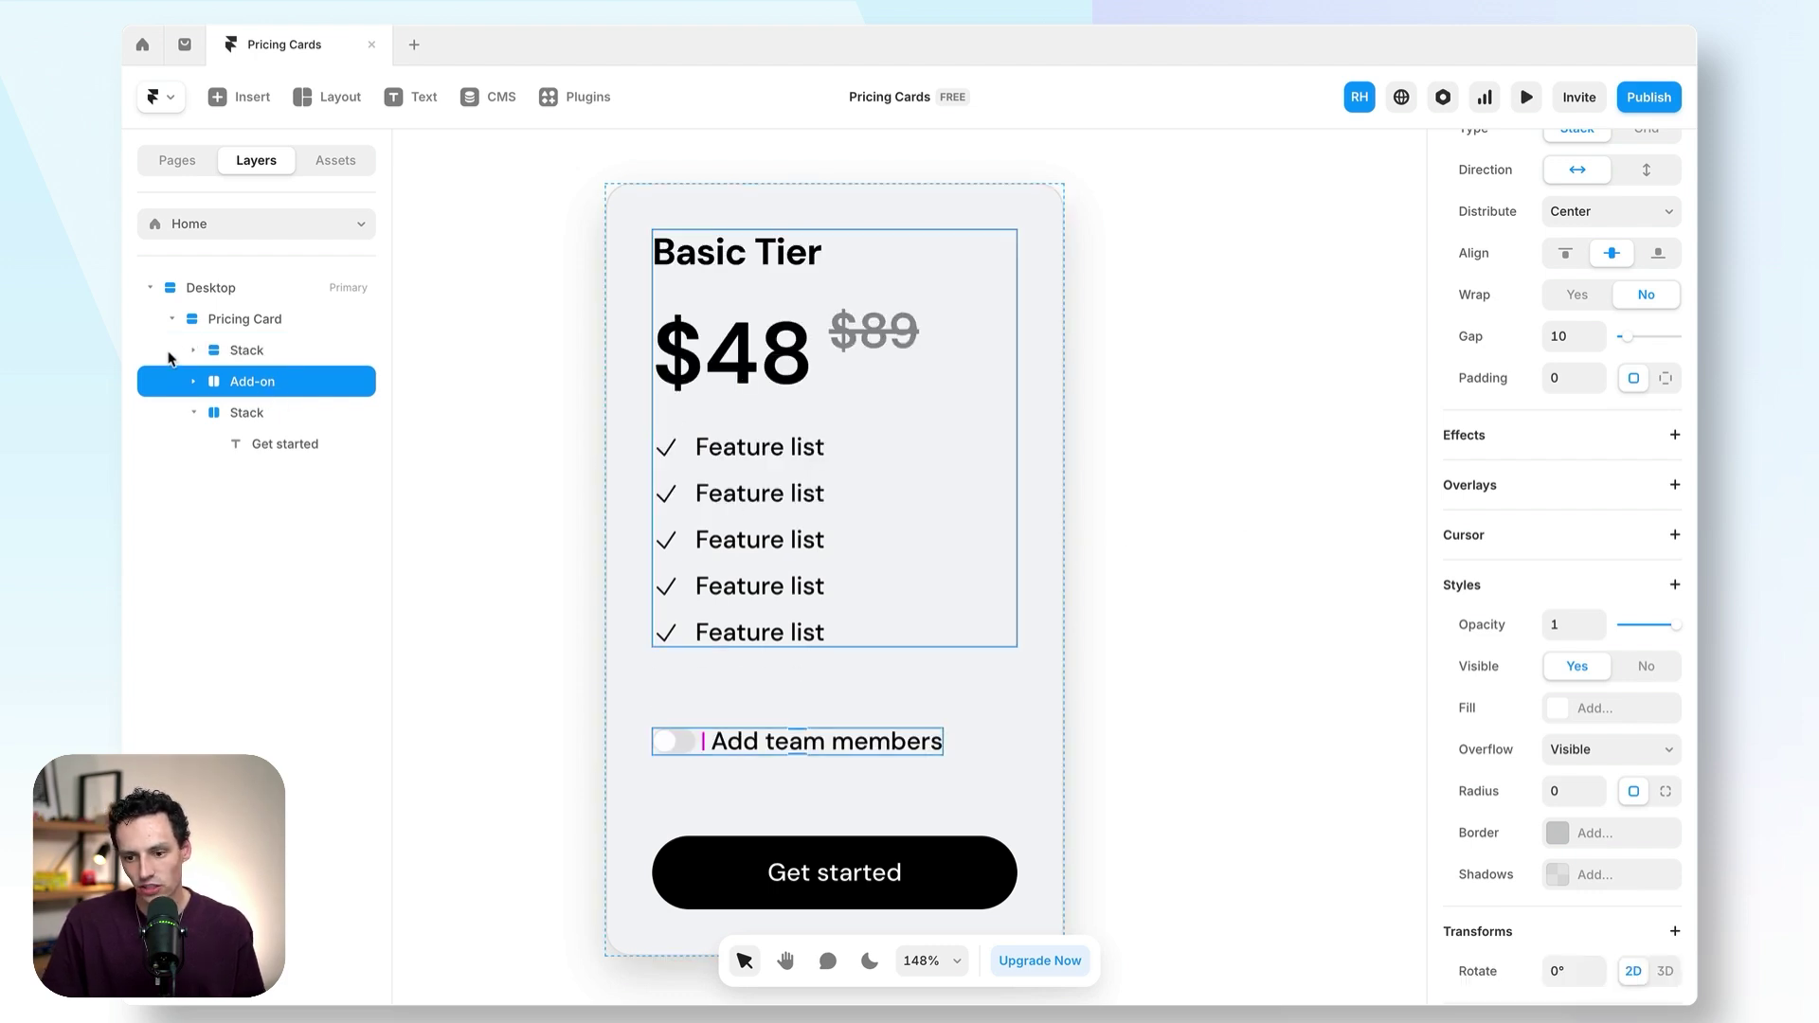
click(194, 351)
click(215, 506)
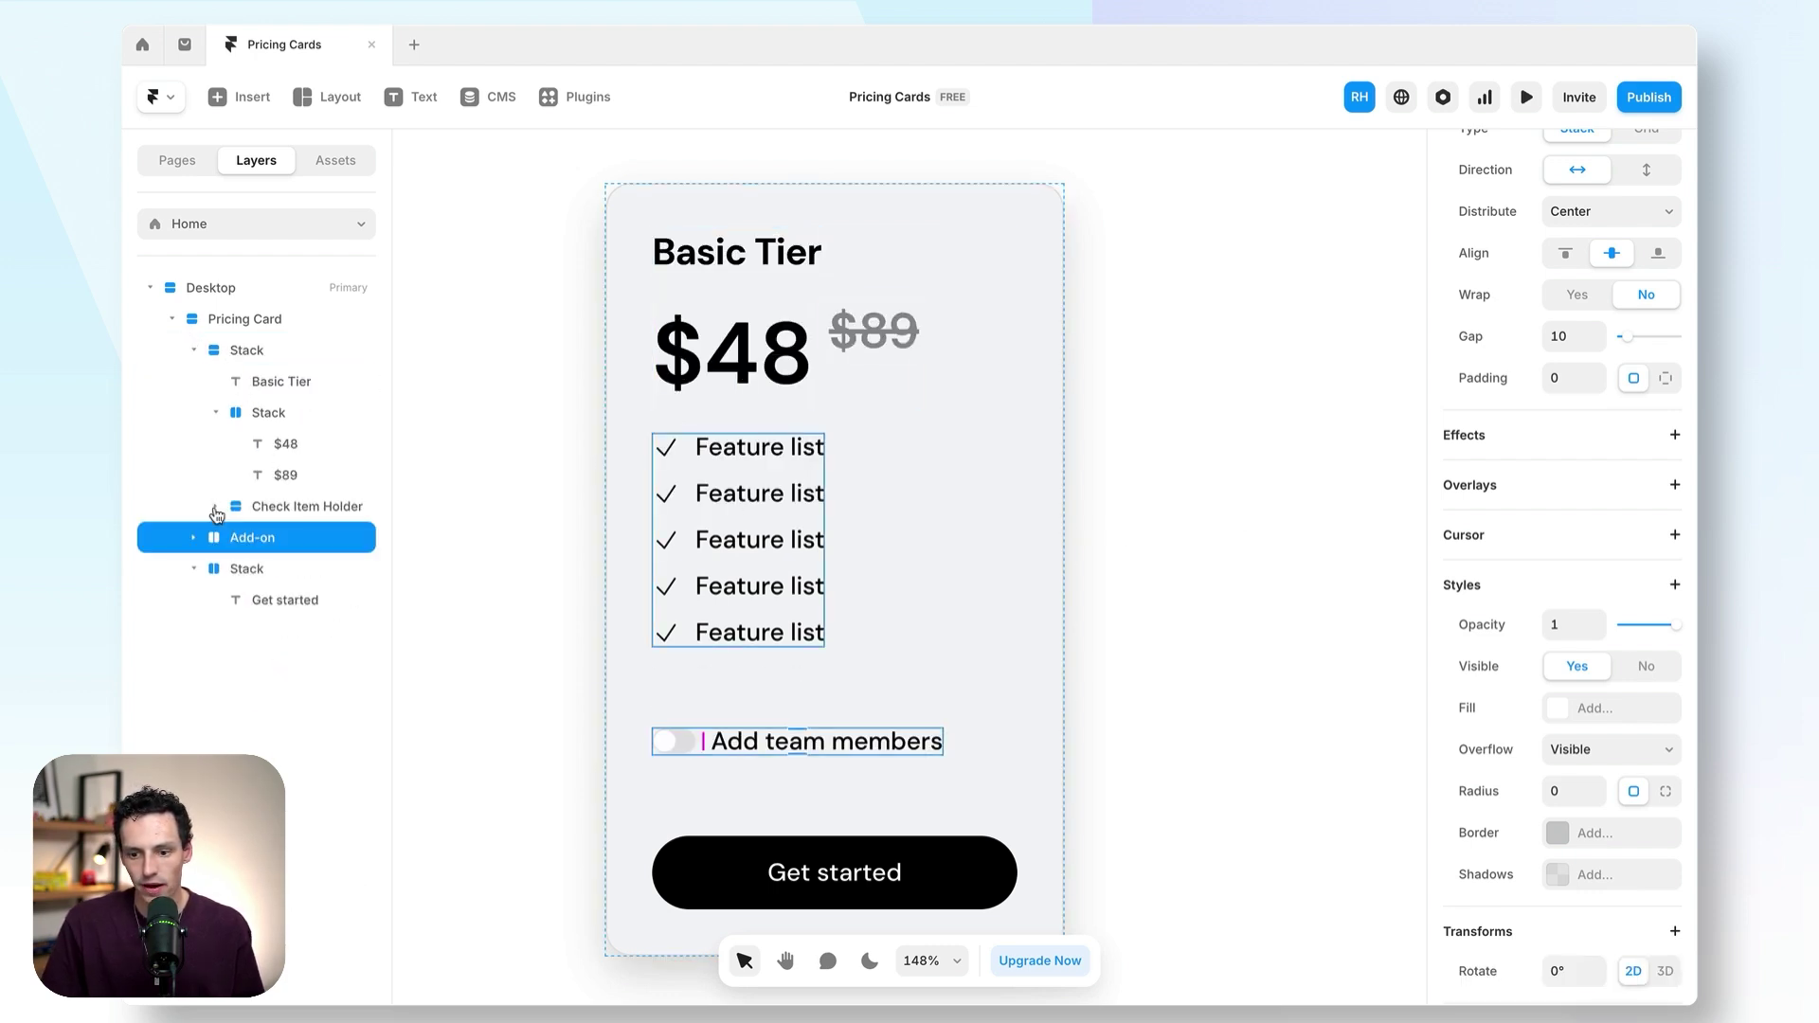
drag(219, 545, 303, 453)
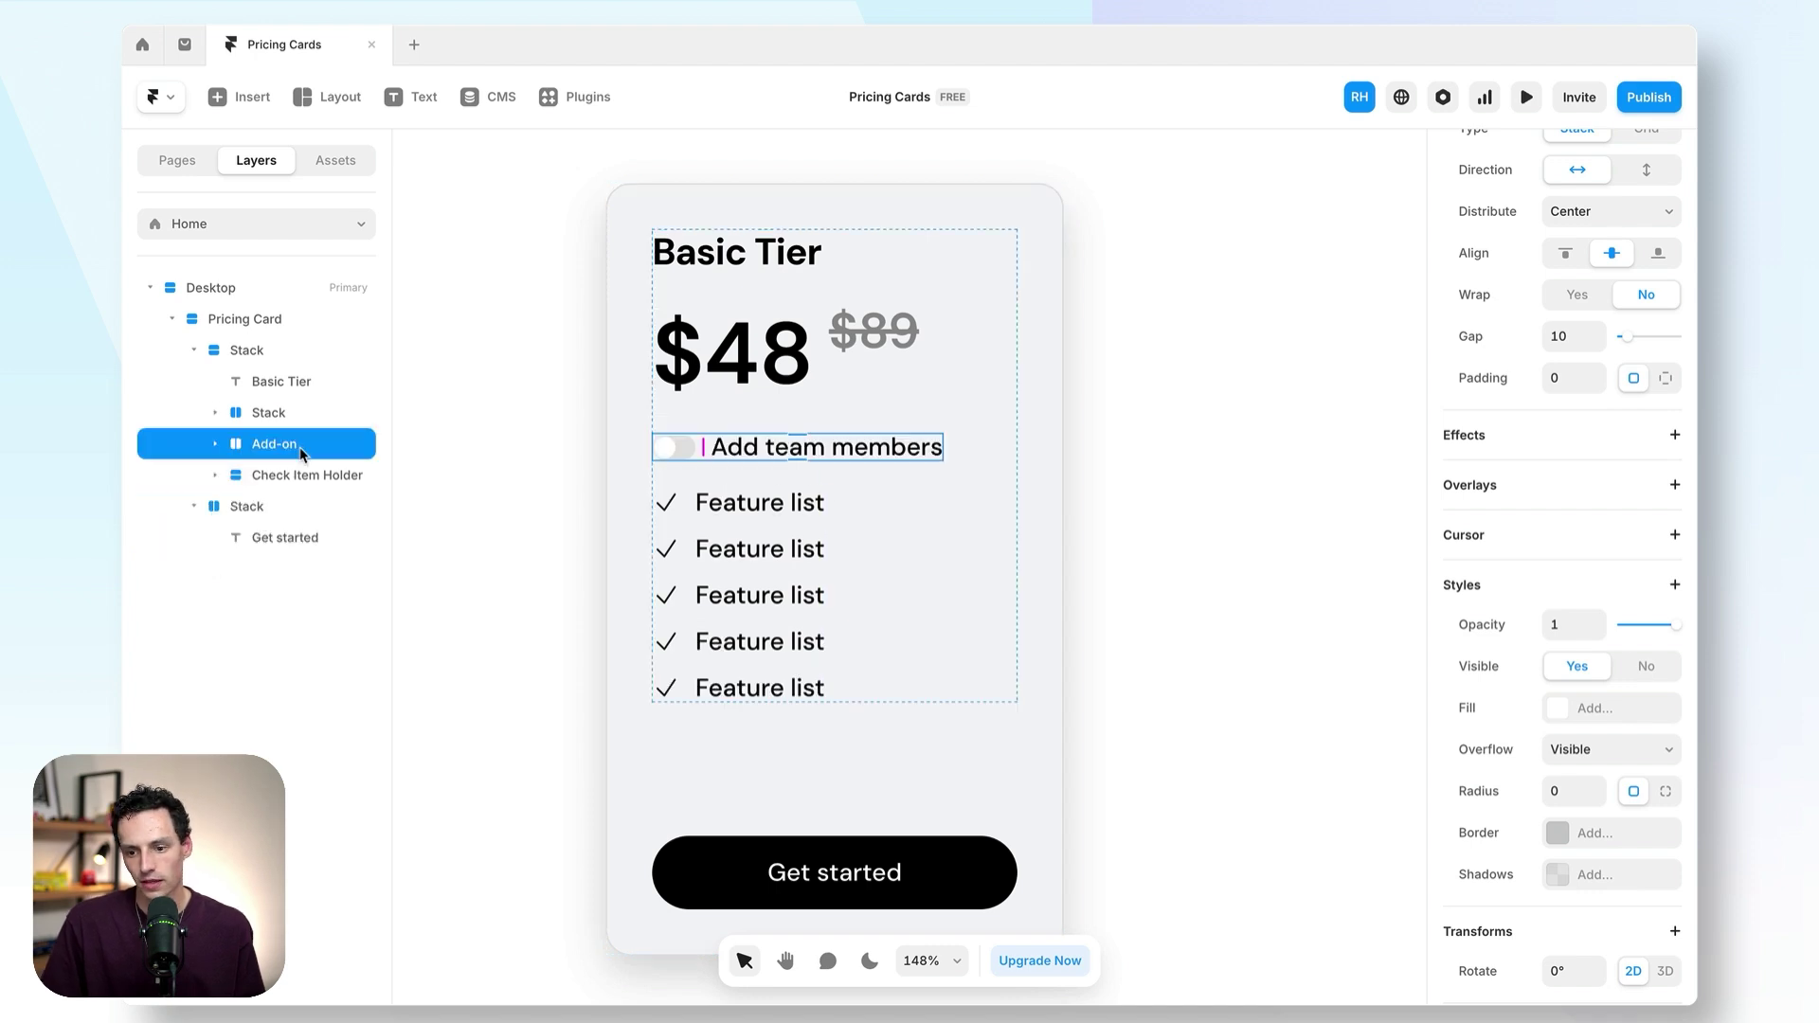
key(ctrl+v)
drag(213, 569, 288, 458)
- Wrap both add-on rows in a tight, left-aligned vertical stack
shift+click(333, 444)
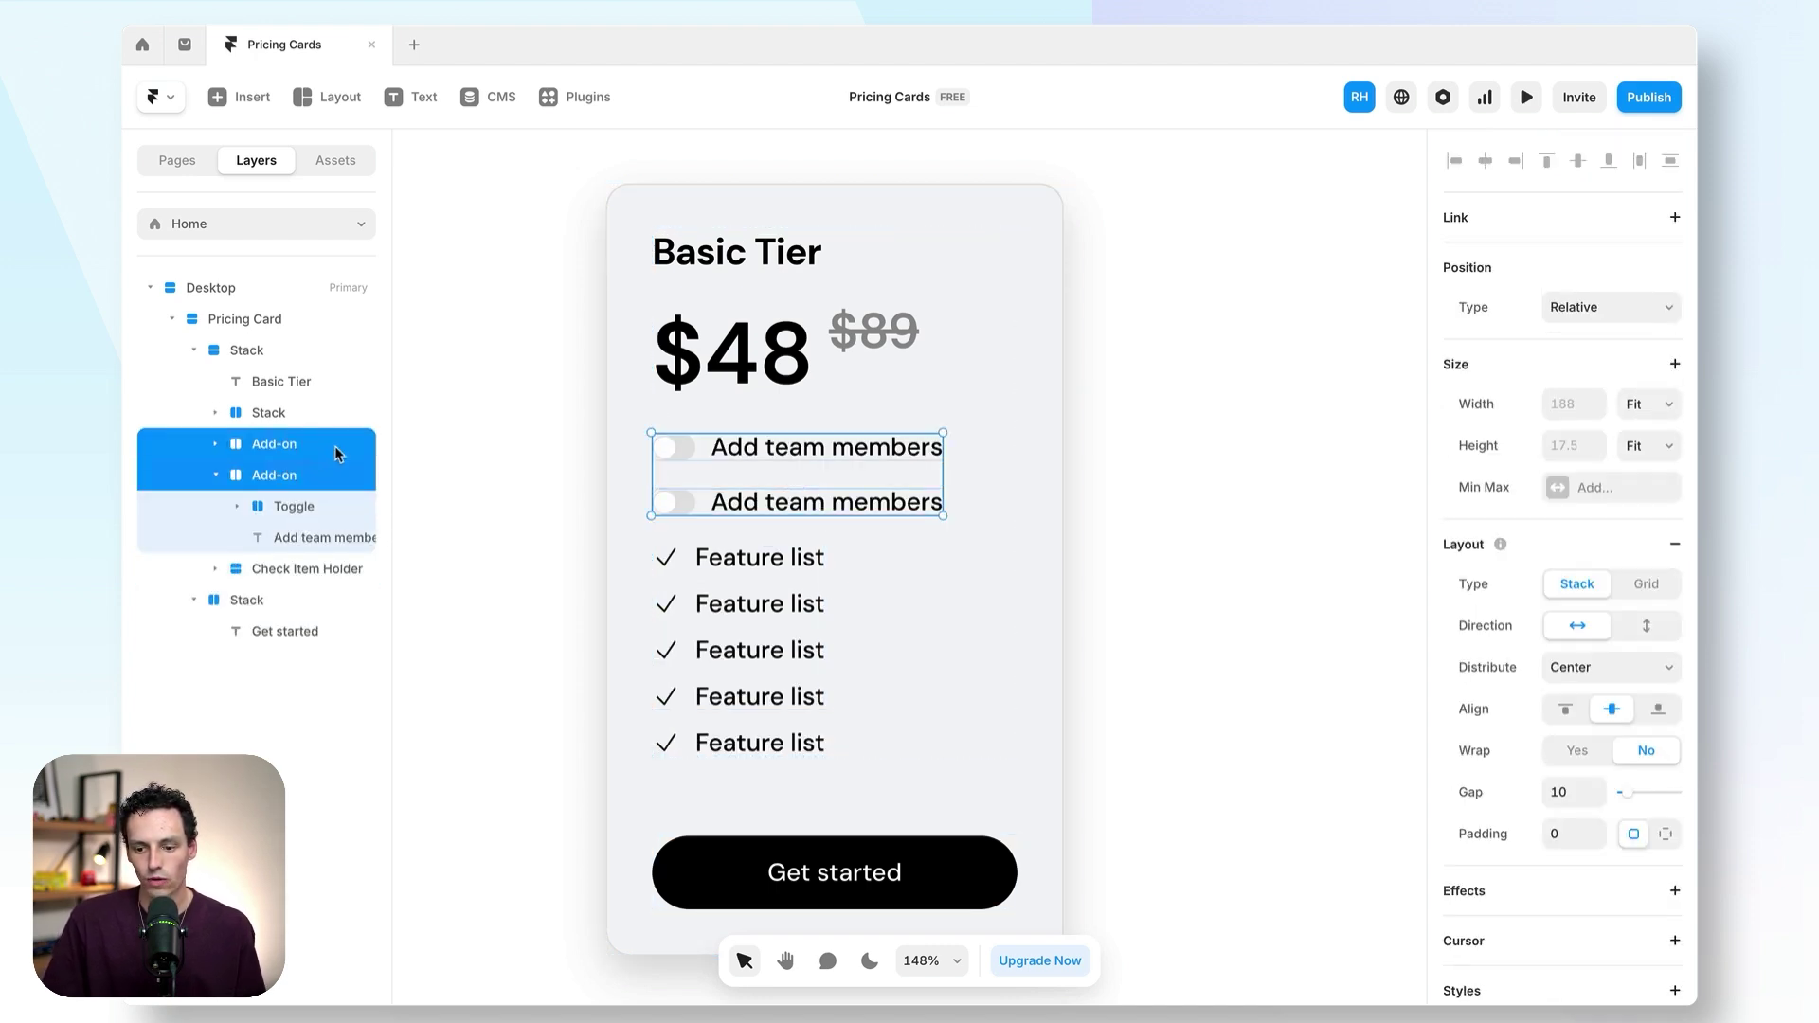
right_click(333, 445)
click(451, 940)
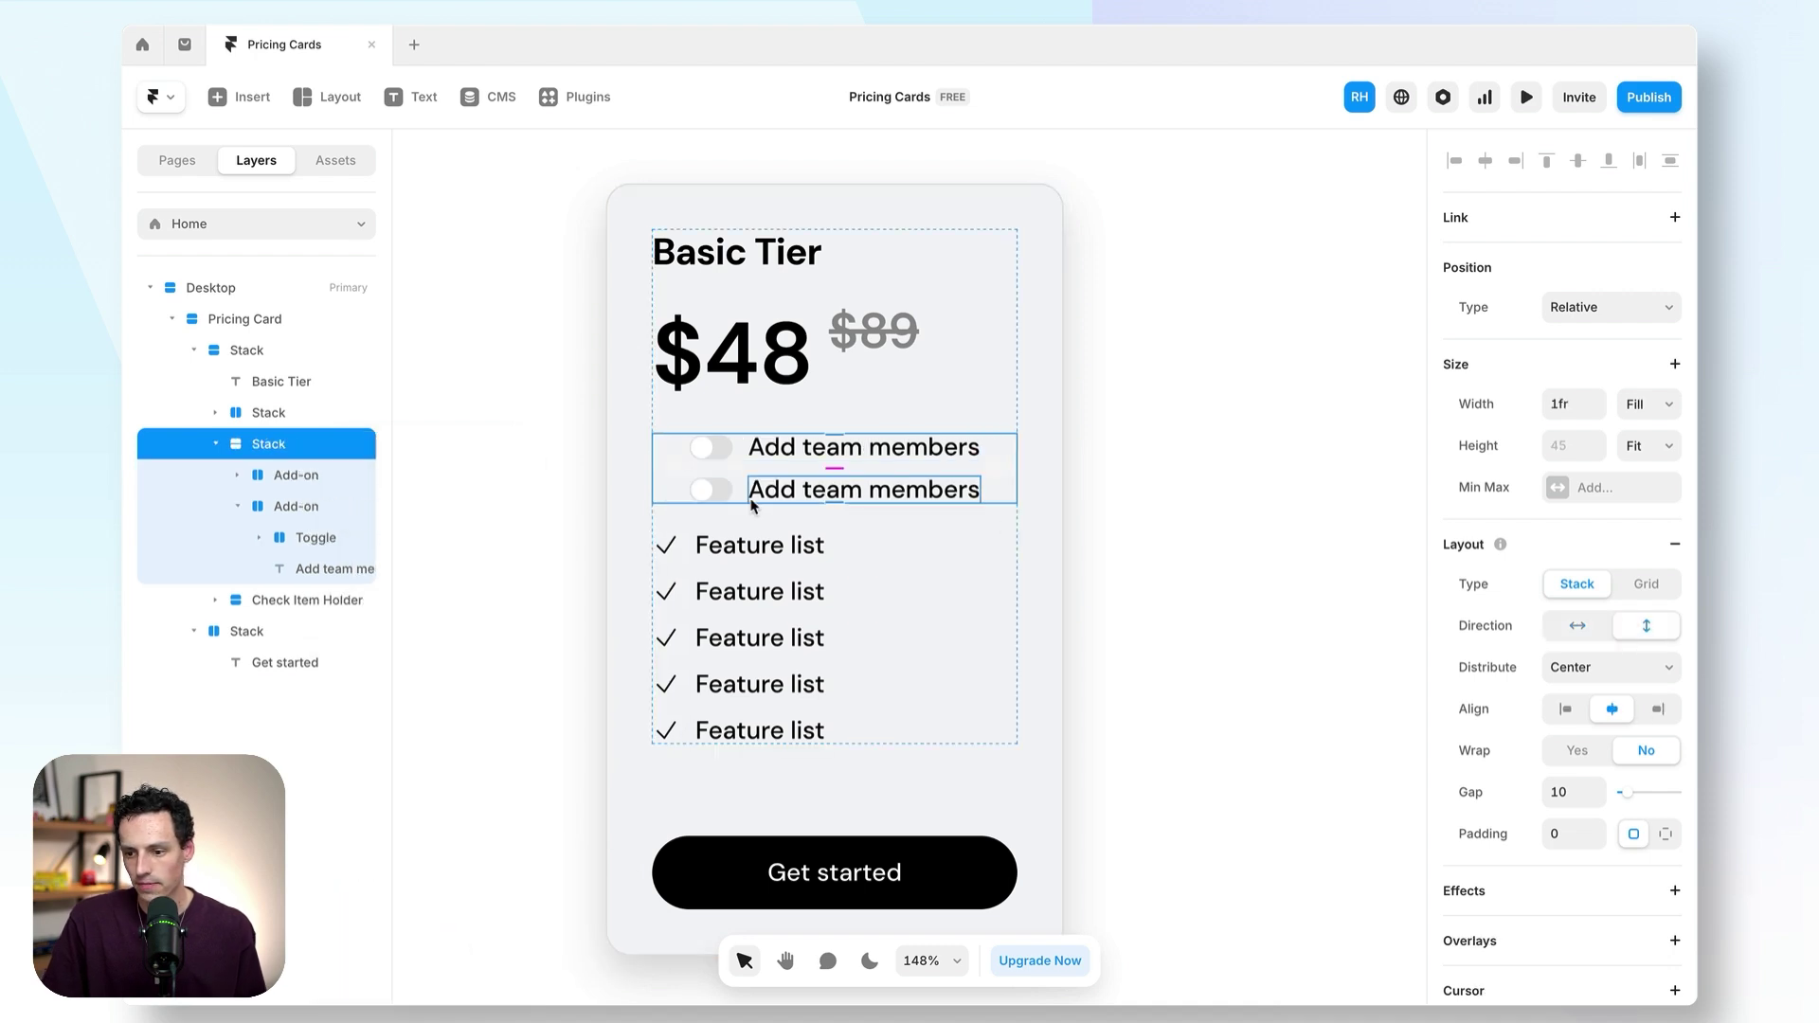
drag(836, 467, 824, 541)
click(1565, 708)
- Wrap the Basic Tier title and $48/$89 price in a left-aligned stack
click(833, 520)
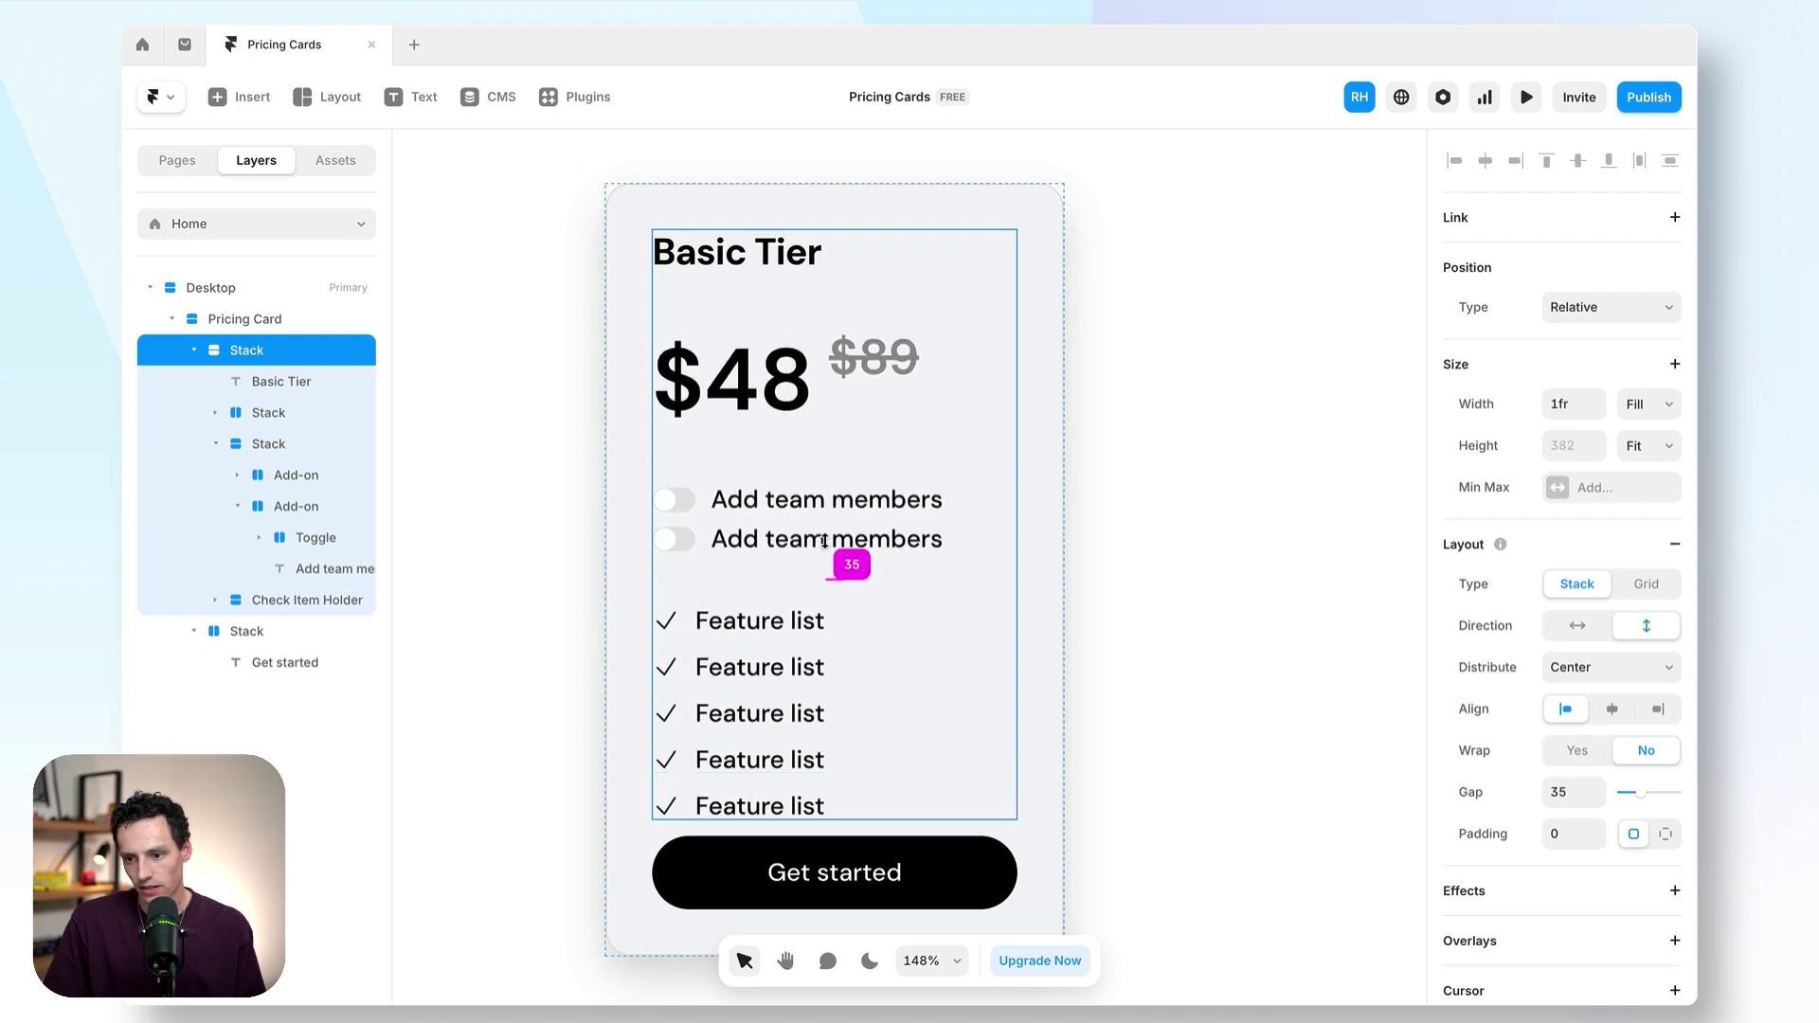
click(841, 407)
shift+click(773, 265)
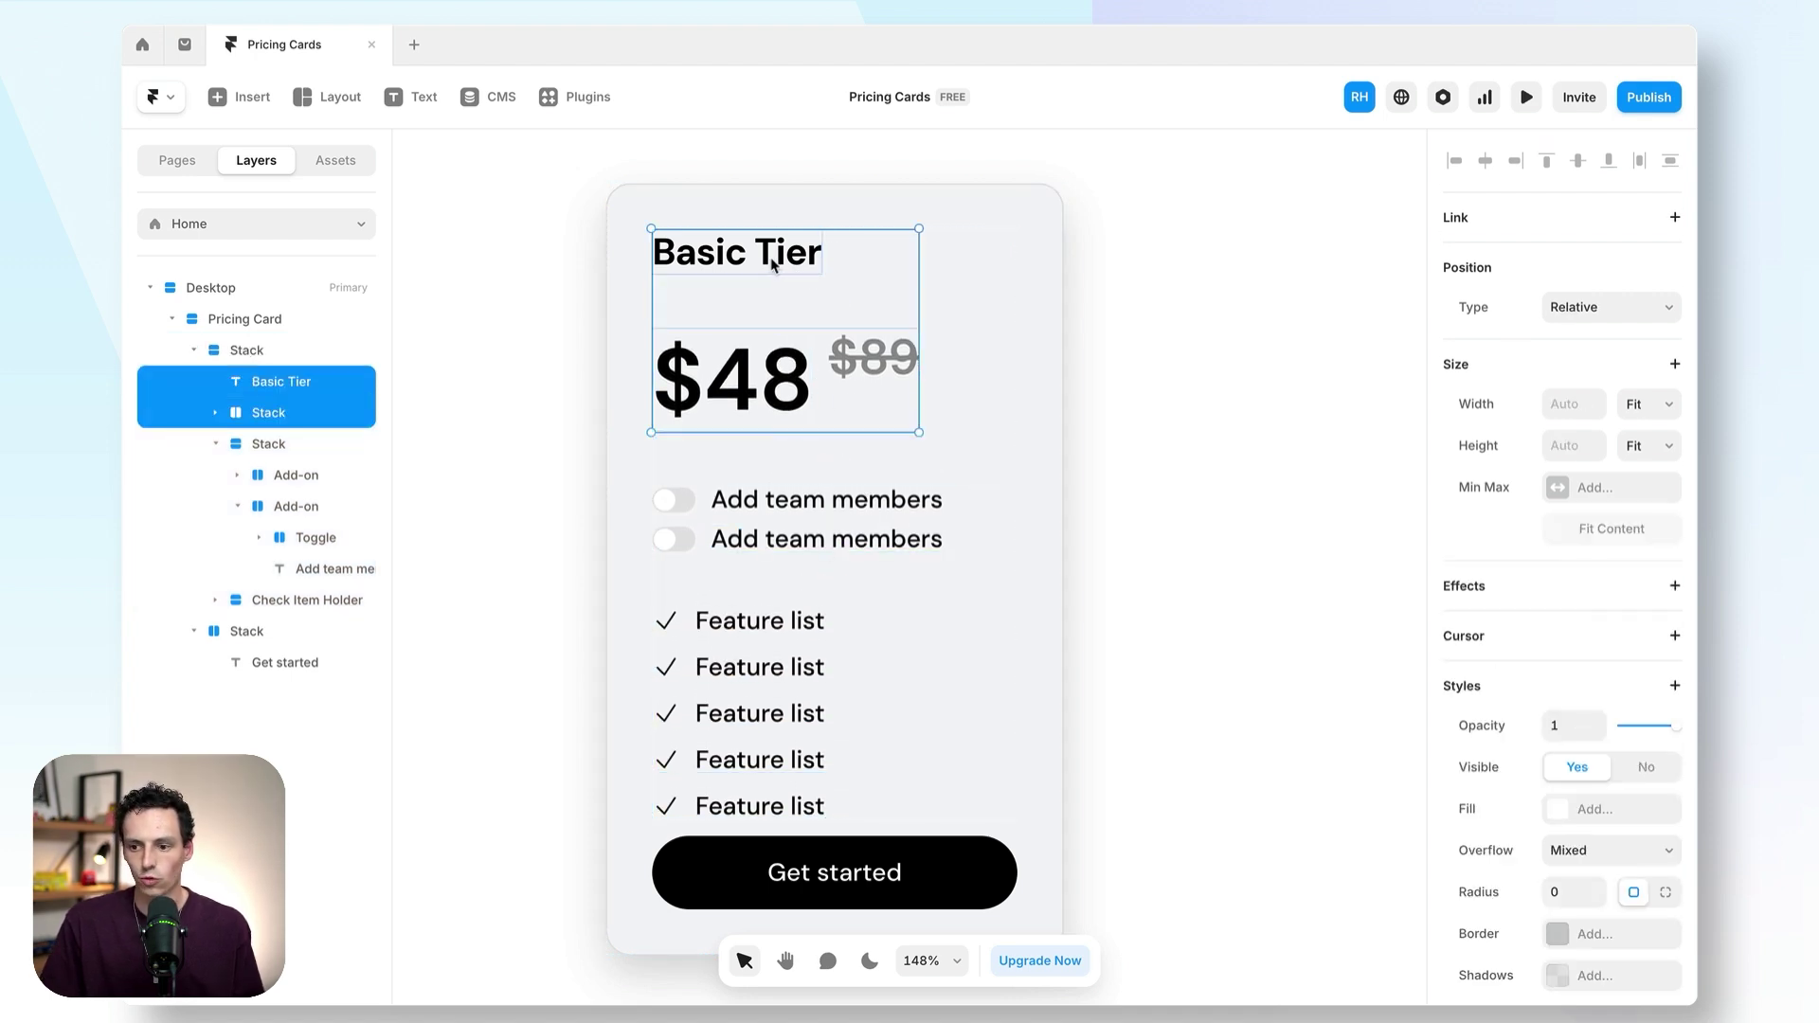
right_click(773, 265)
click(797, 773)
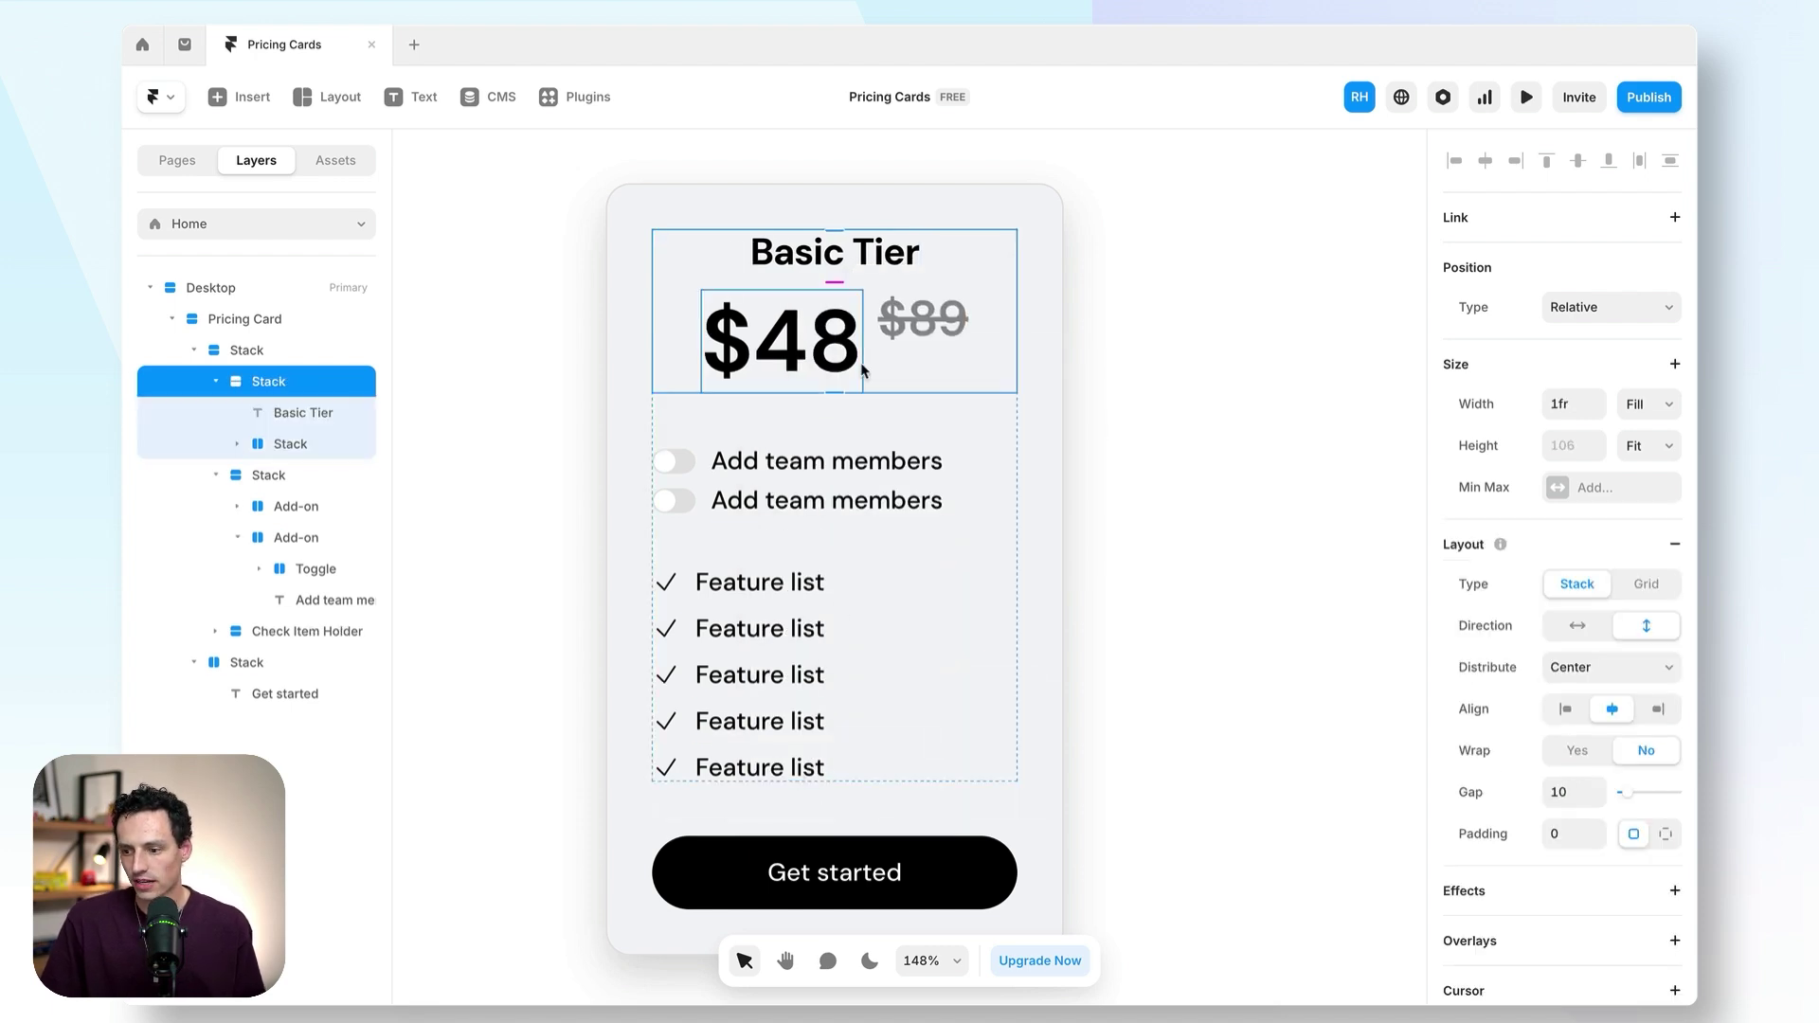
click(1566, 709)
- Set the Pricing Card's width to 280
key(shift+1)
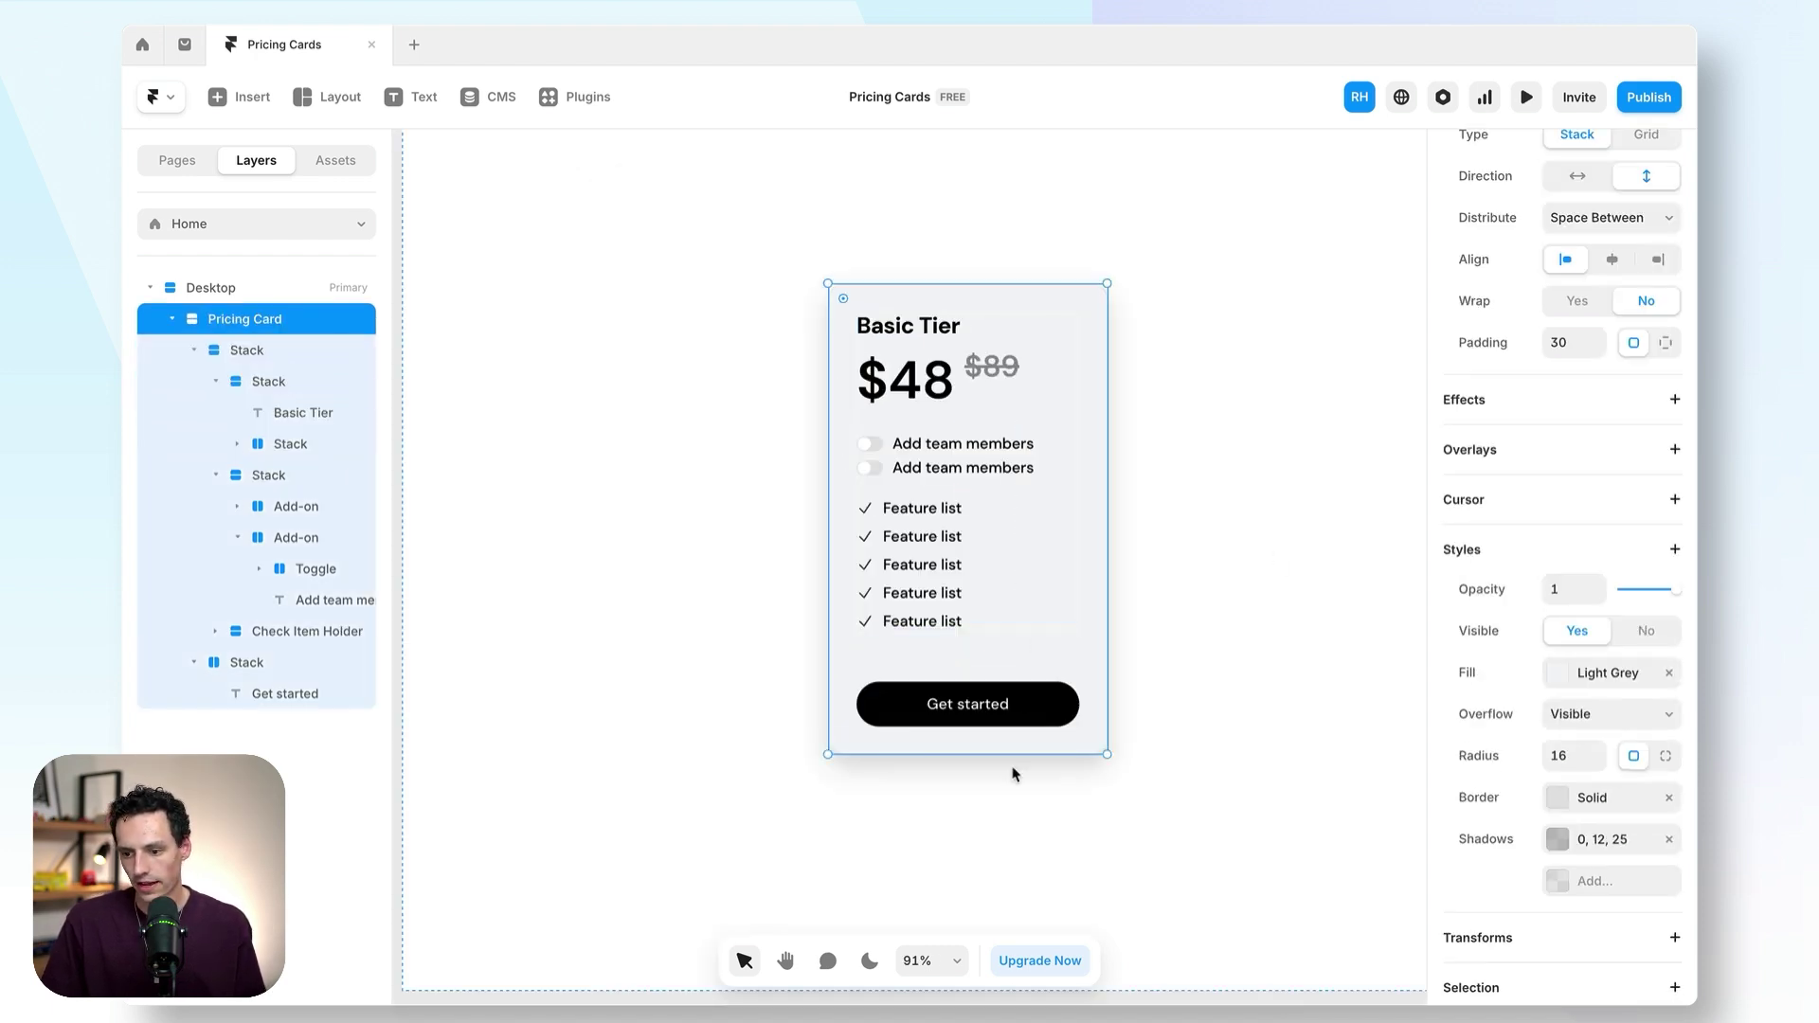
drag(1012, 758, 1014, 767)
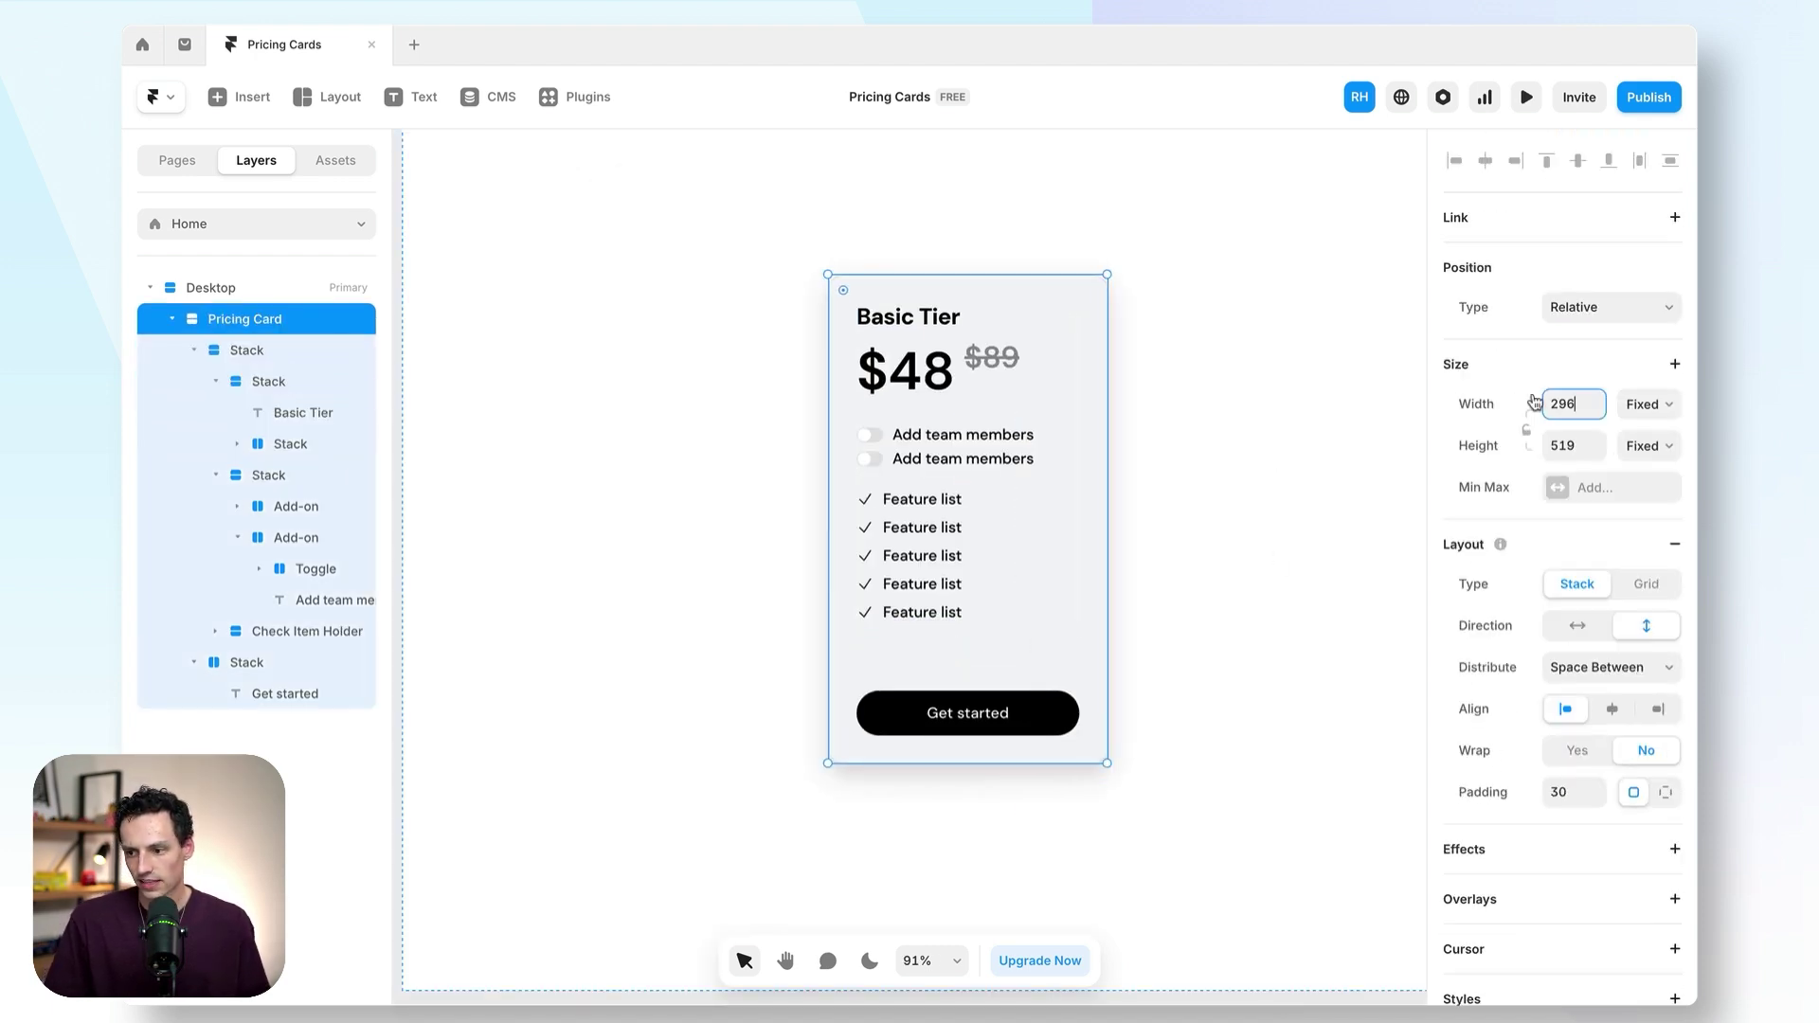
click(1562, 404)
text(280)
key(Return)
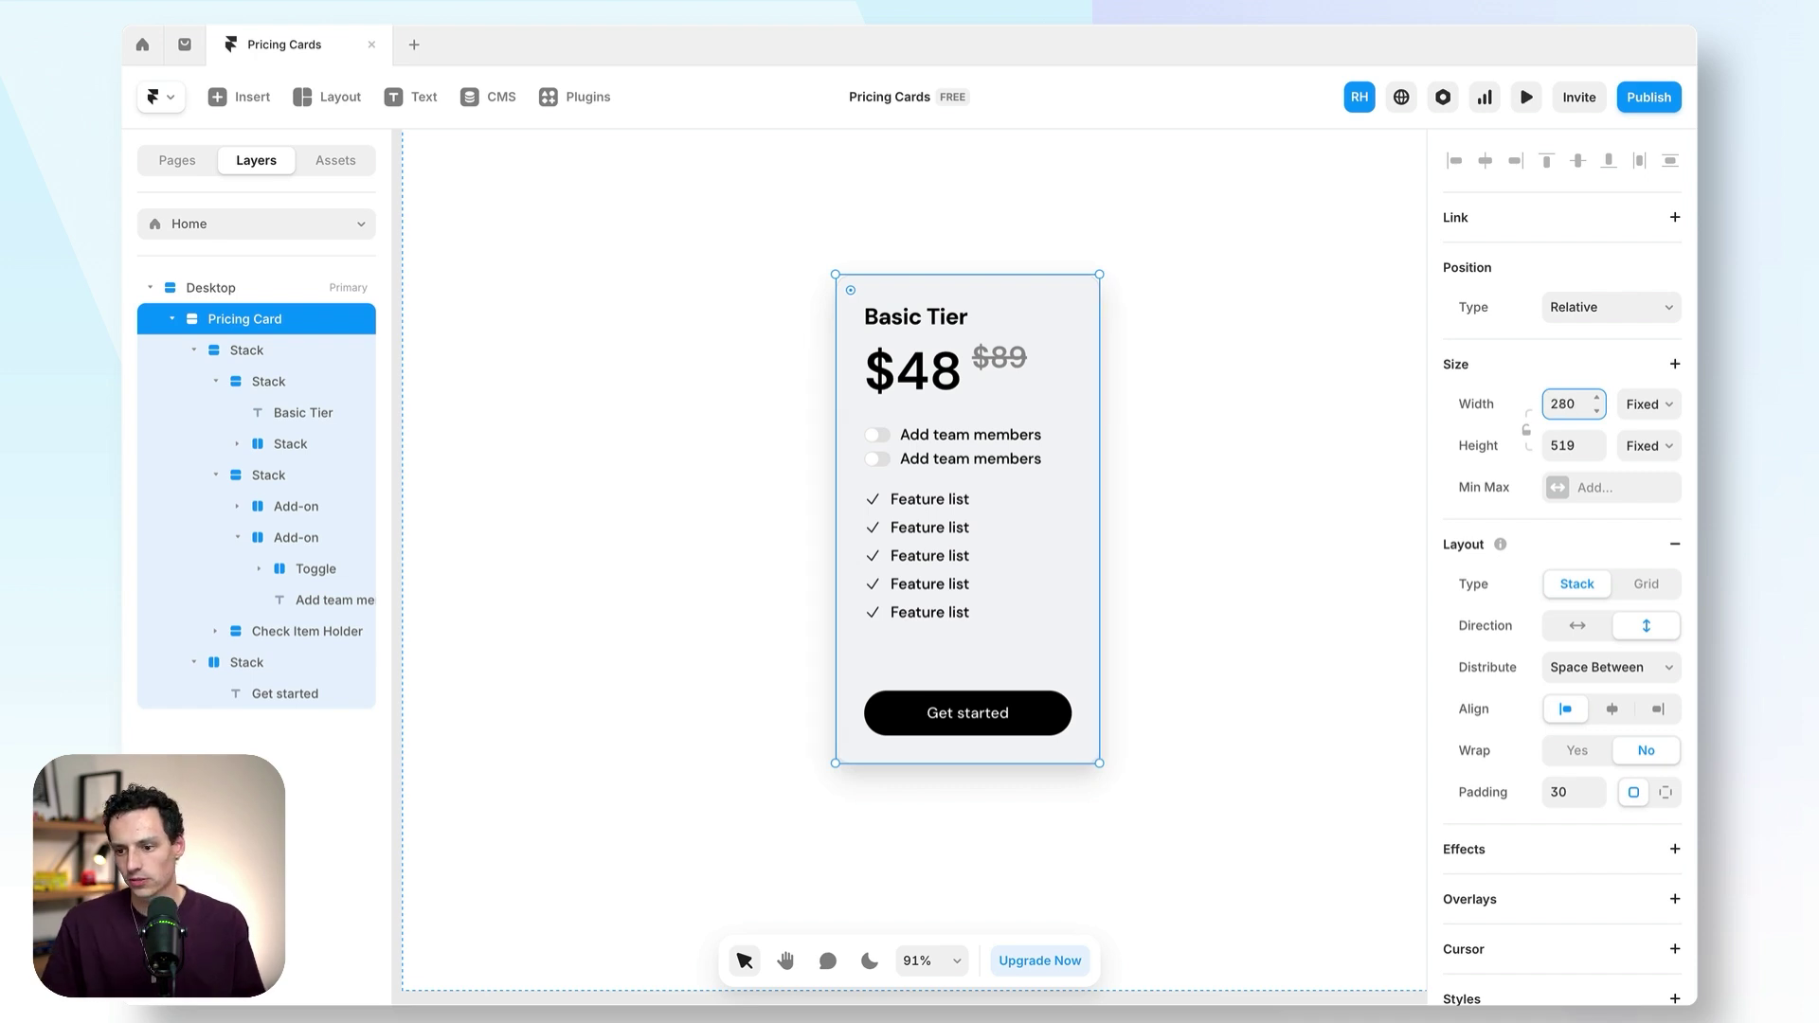
click(1247, 441)
scroll(1247, 441, right, 3)
scroll(1247, 440, down, 5)
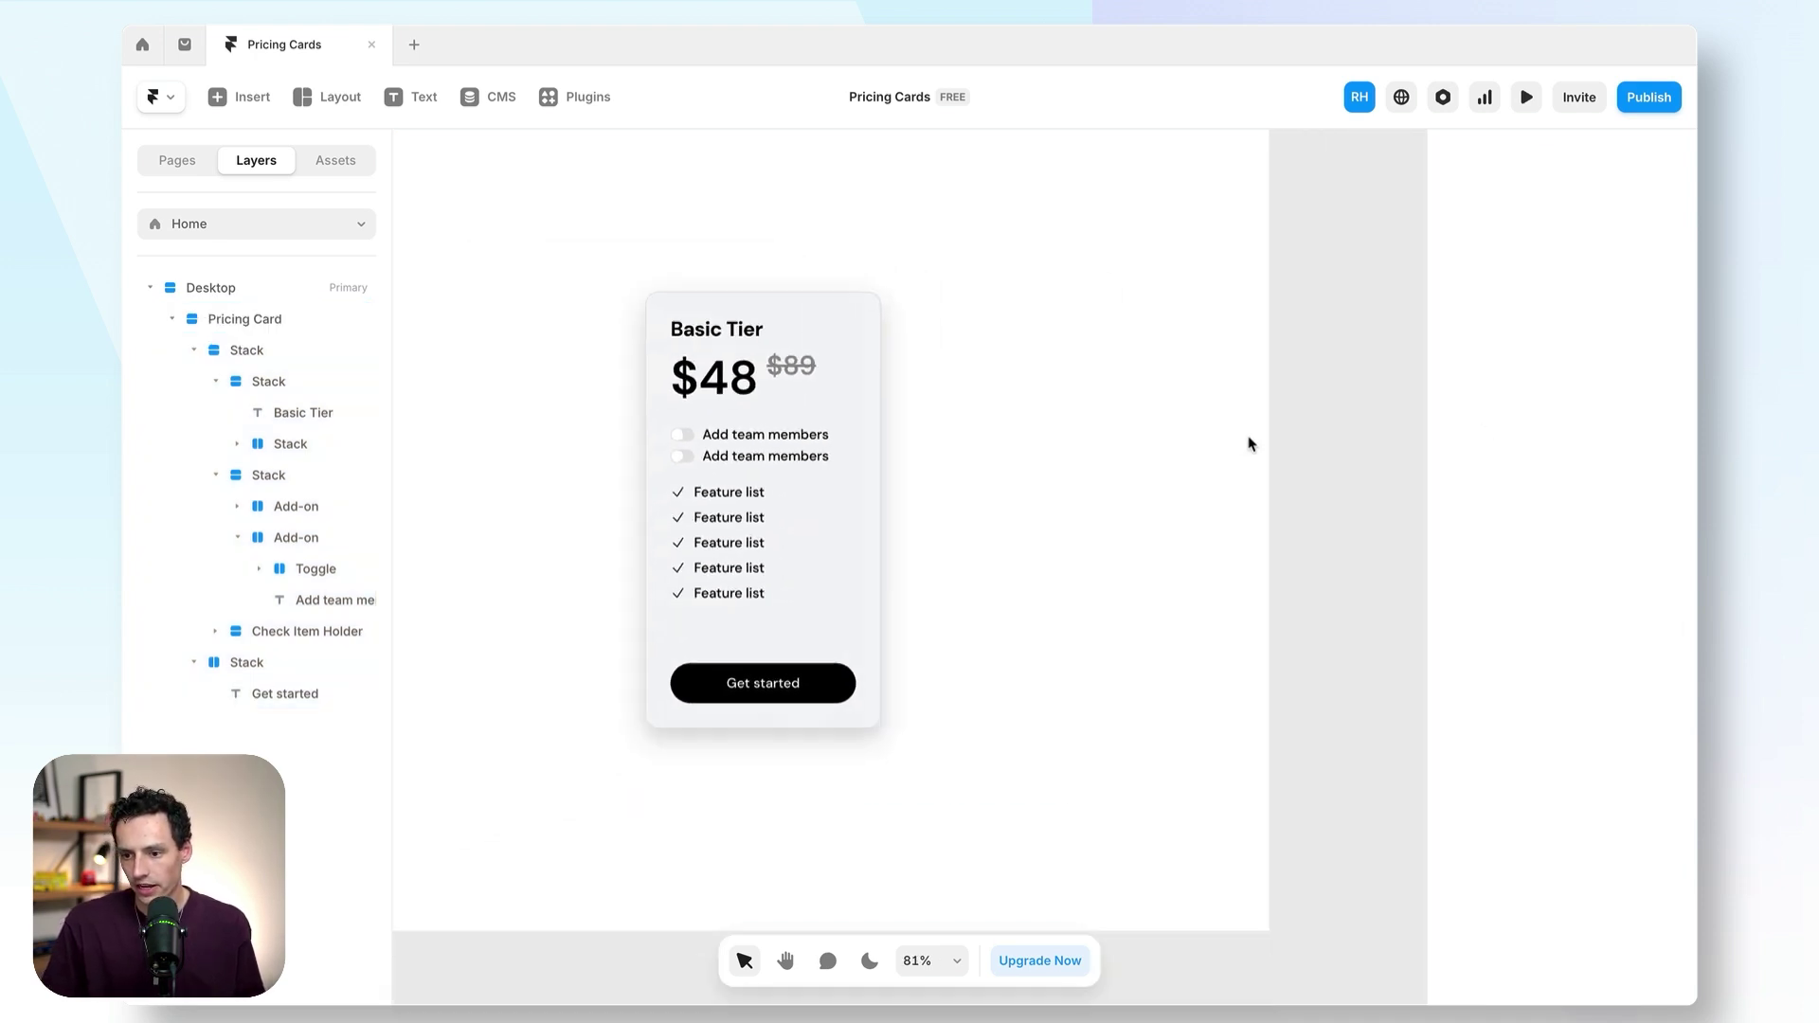
- Preview the 280-wide Basic Tier card with its two add-on toggles
click(1527, 96)
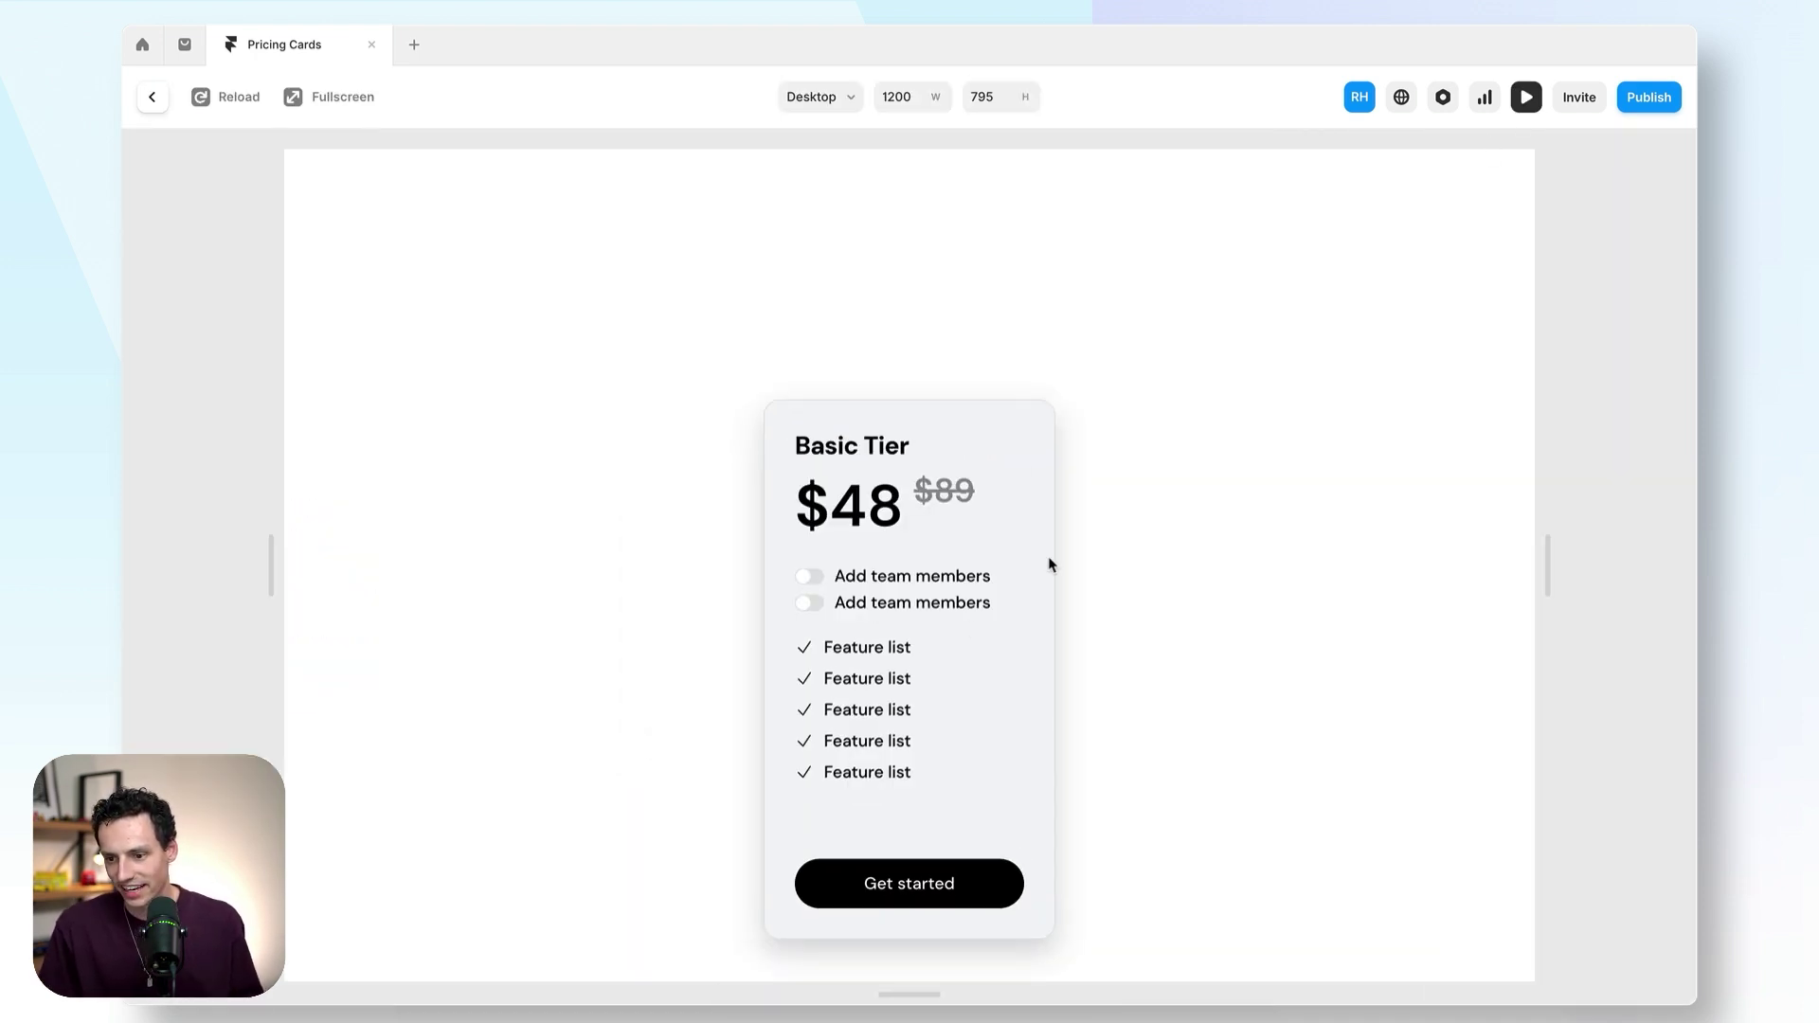
scroll(1143, 580, down, 3)
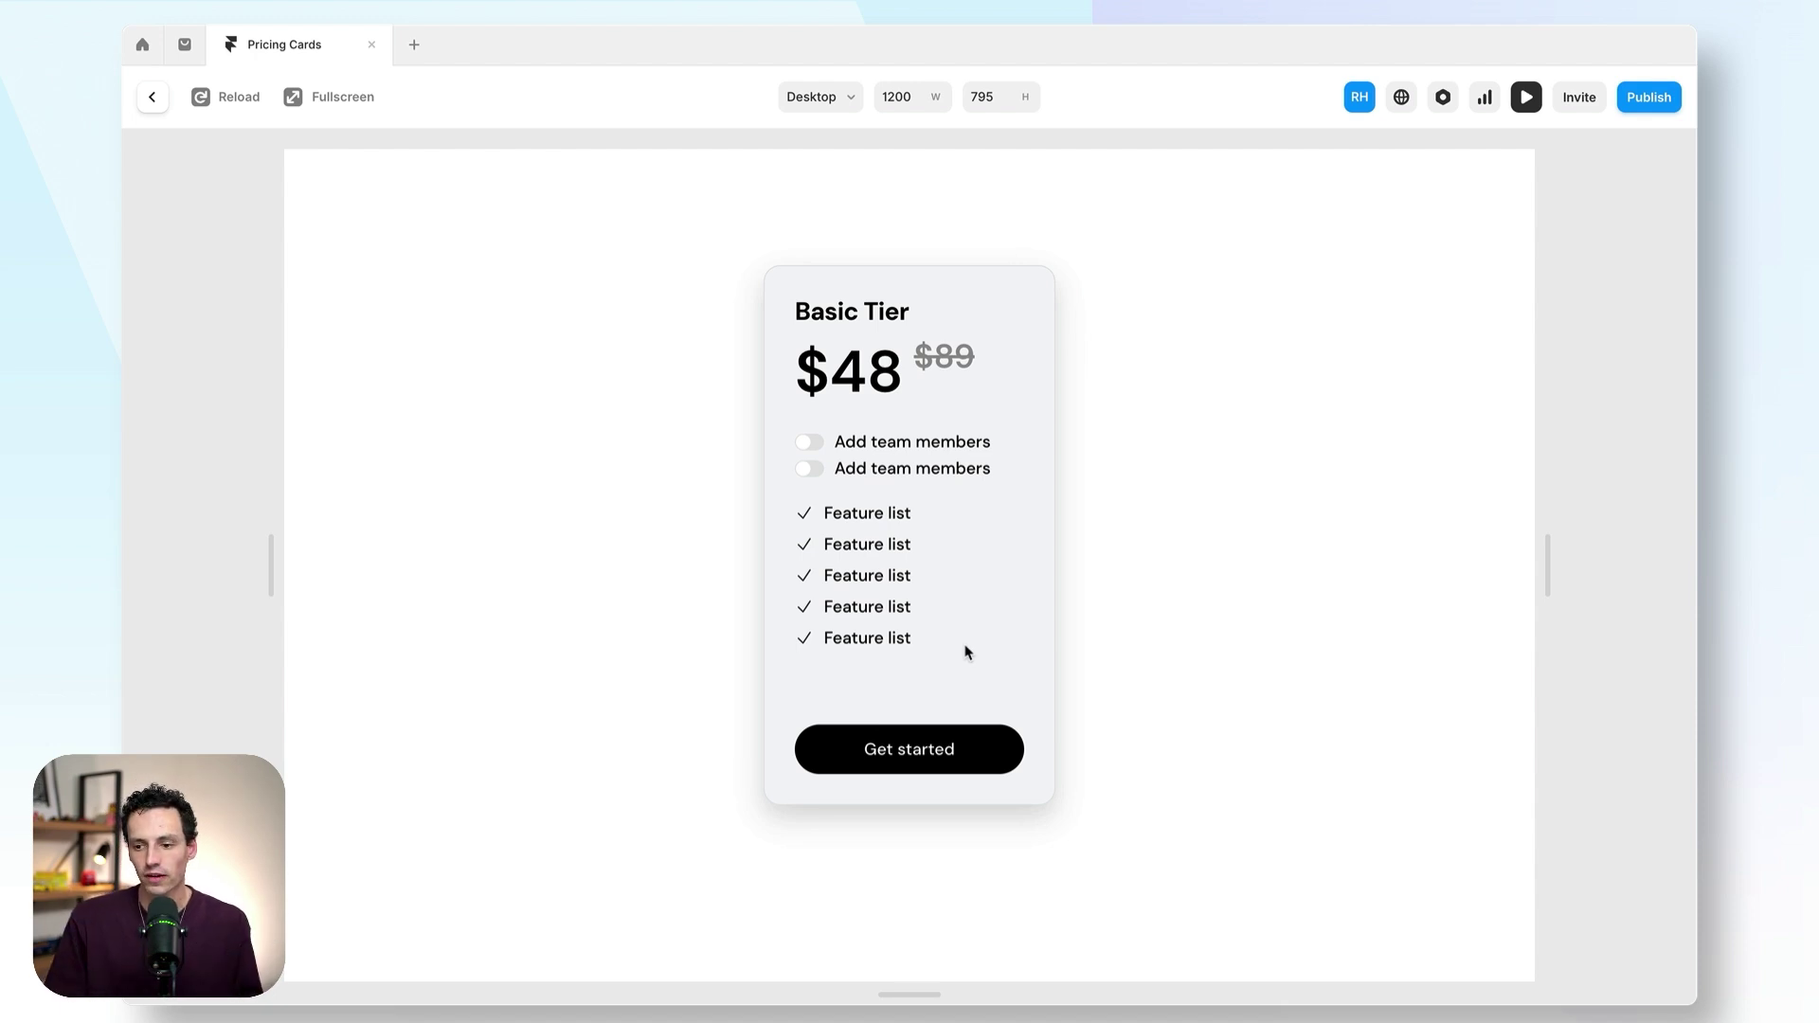
- Leave the preview and inspect the add-on toggles and Get started group on the card
click(151, 97)
click(811, 436)
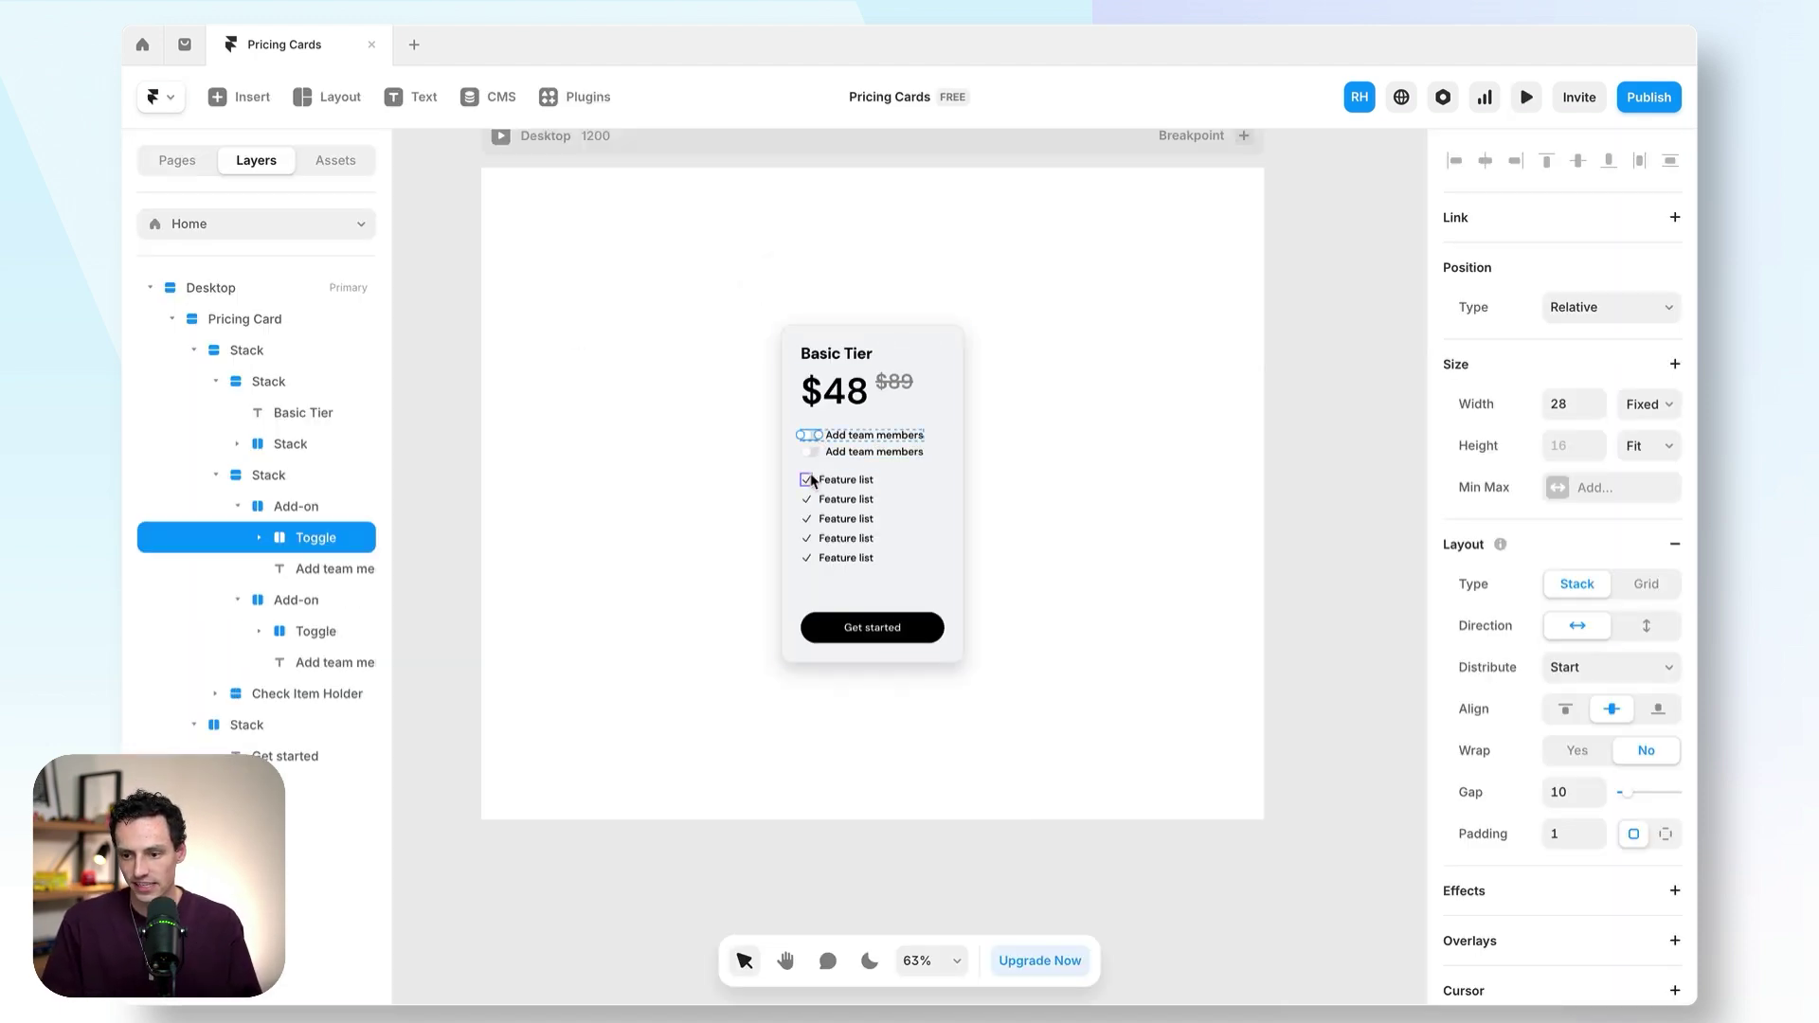
click(811, 452)
click(1049, 492)
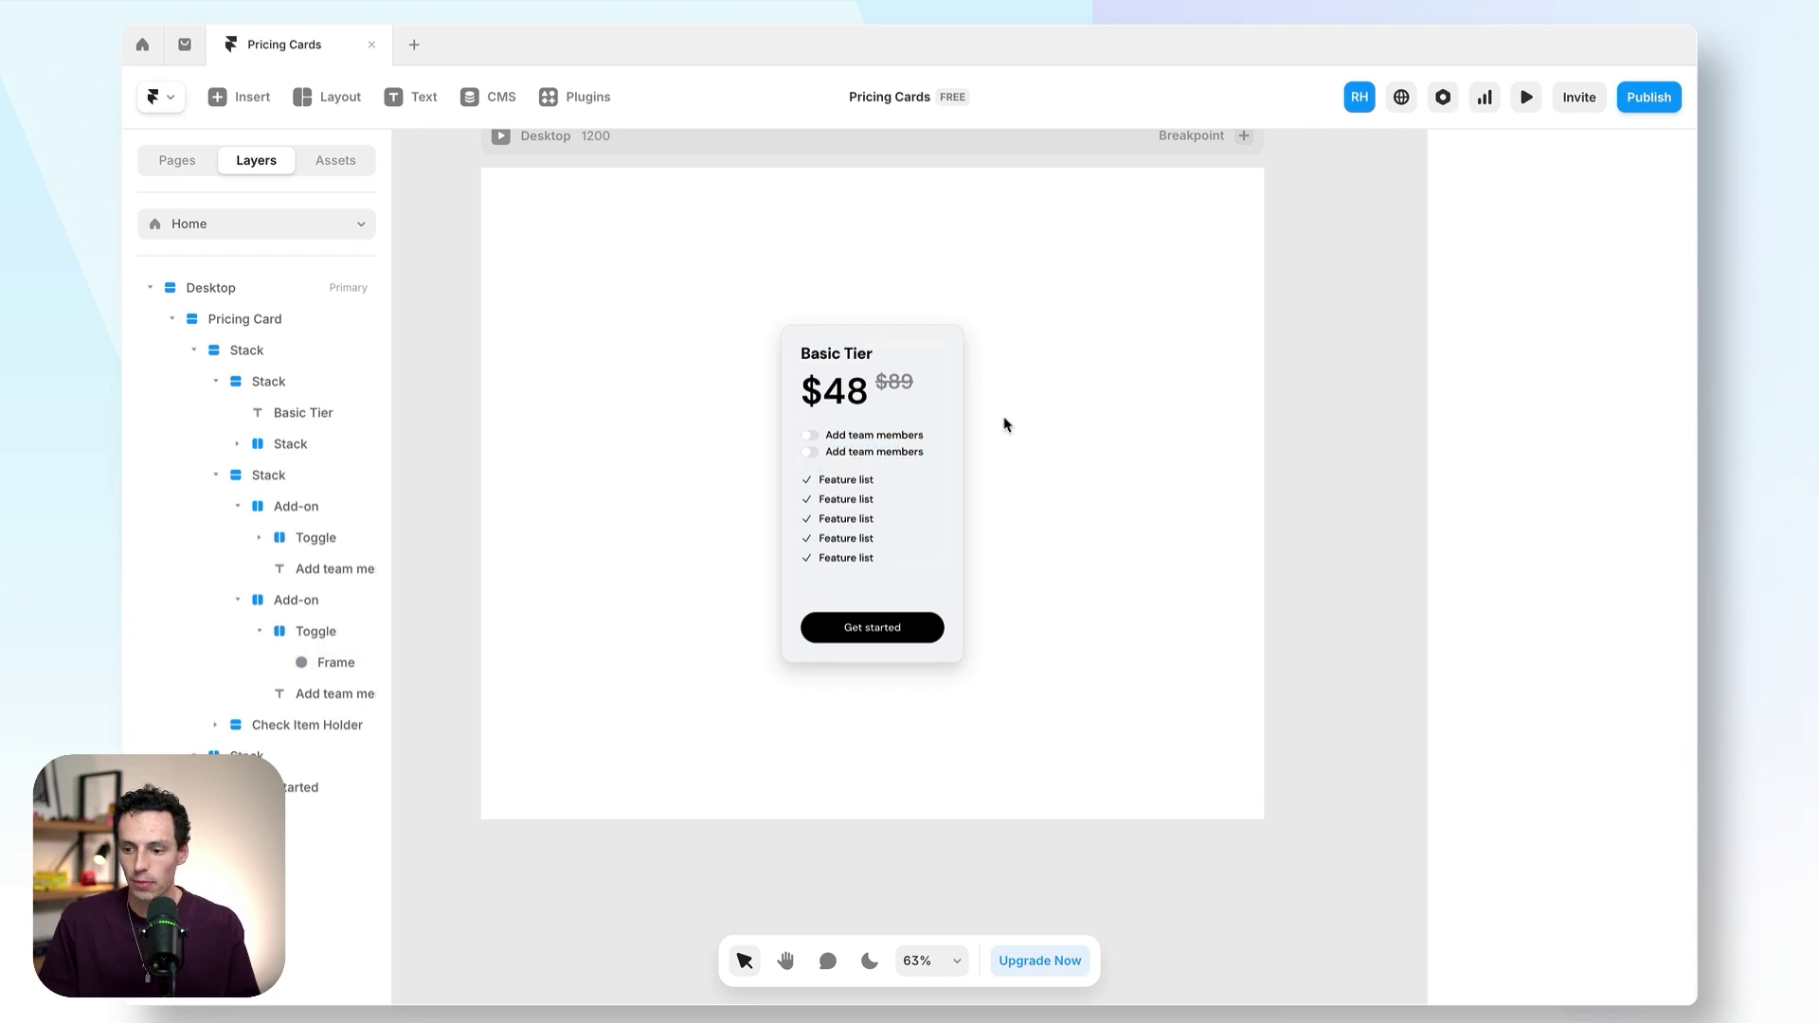
click(915, 629)
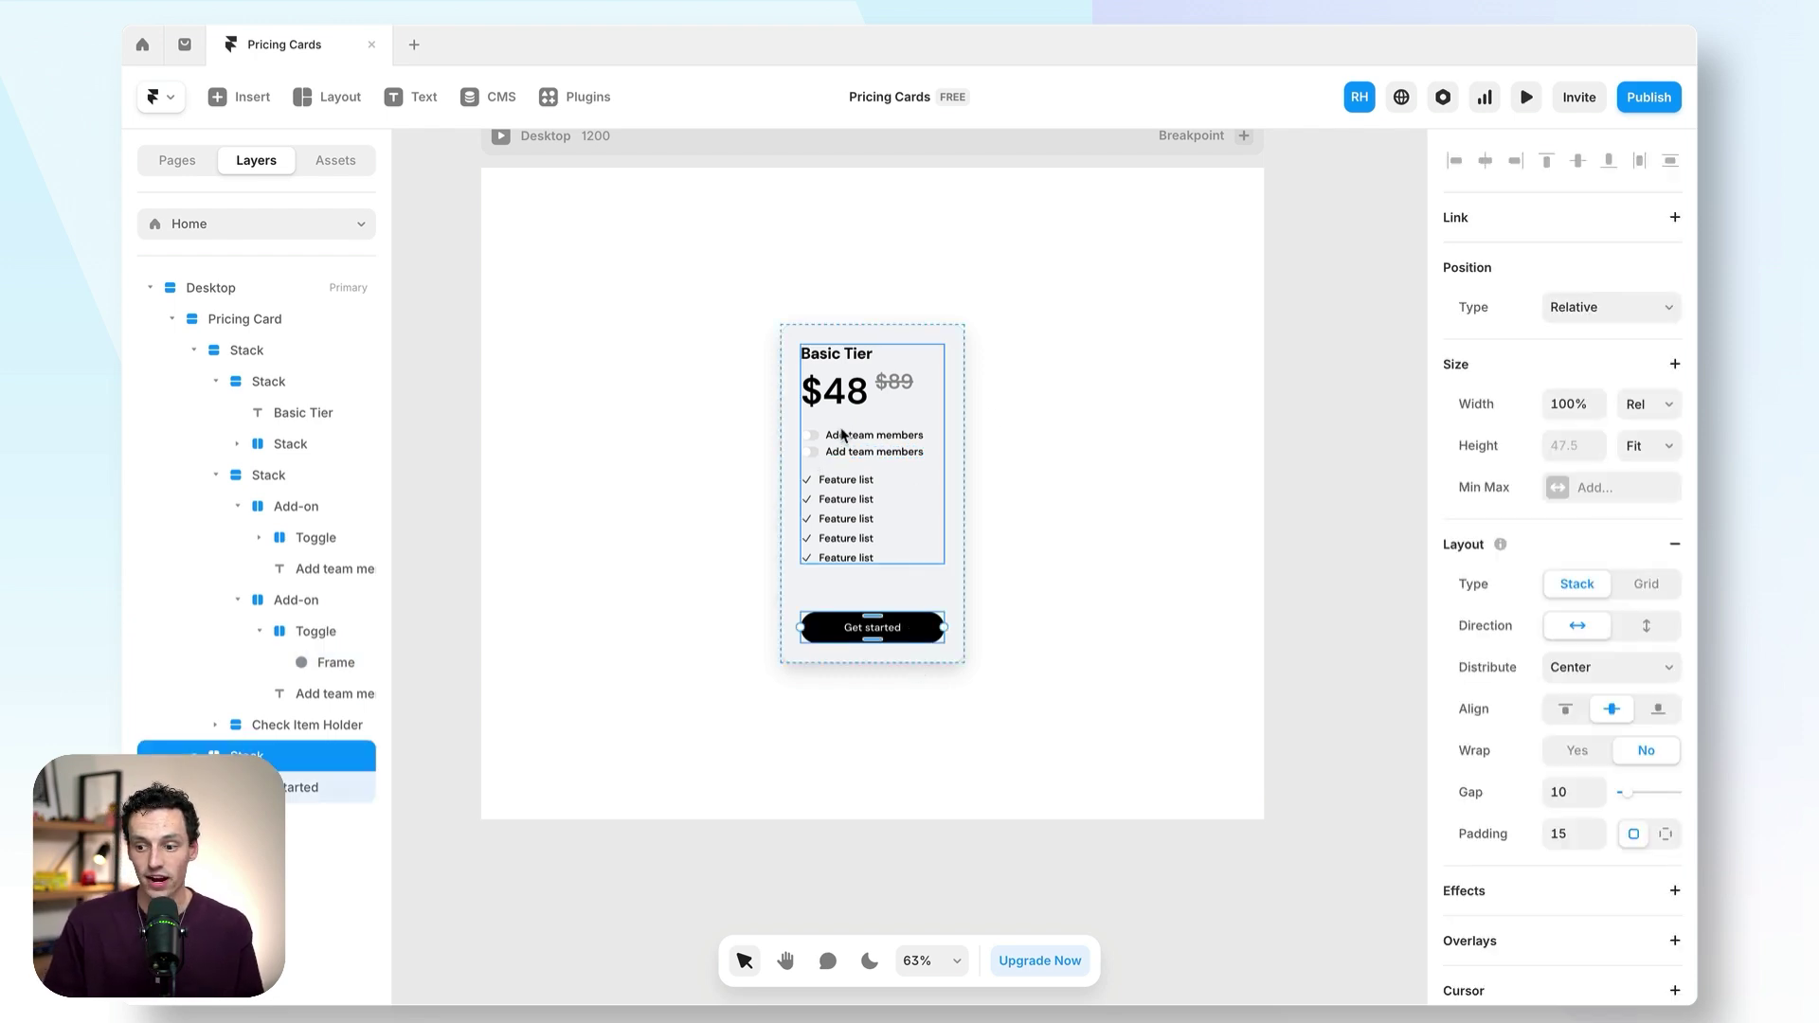
click(1100, 476)
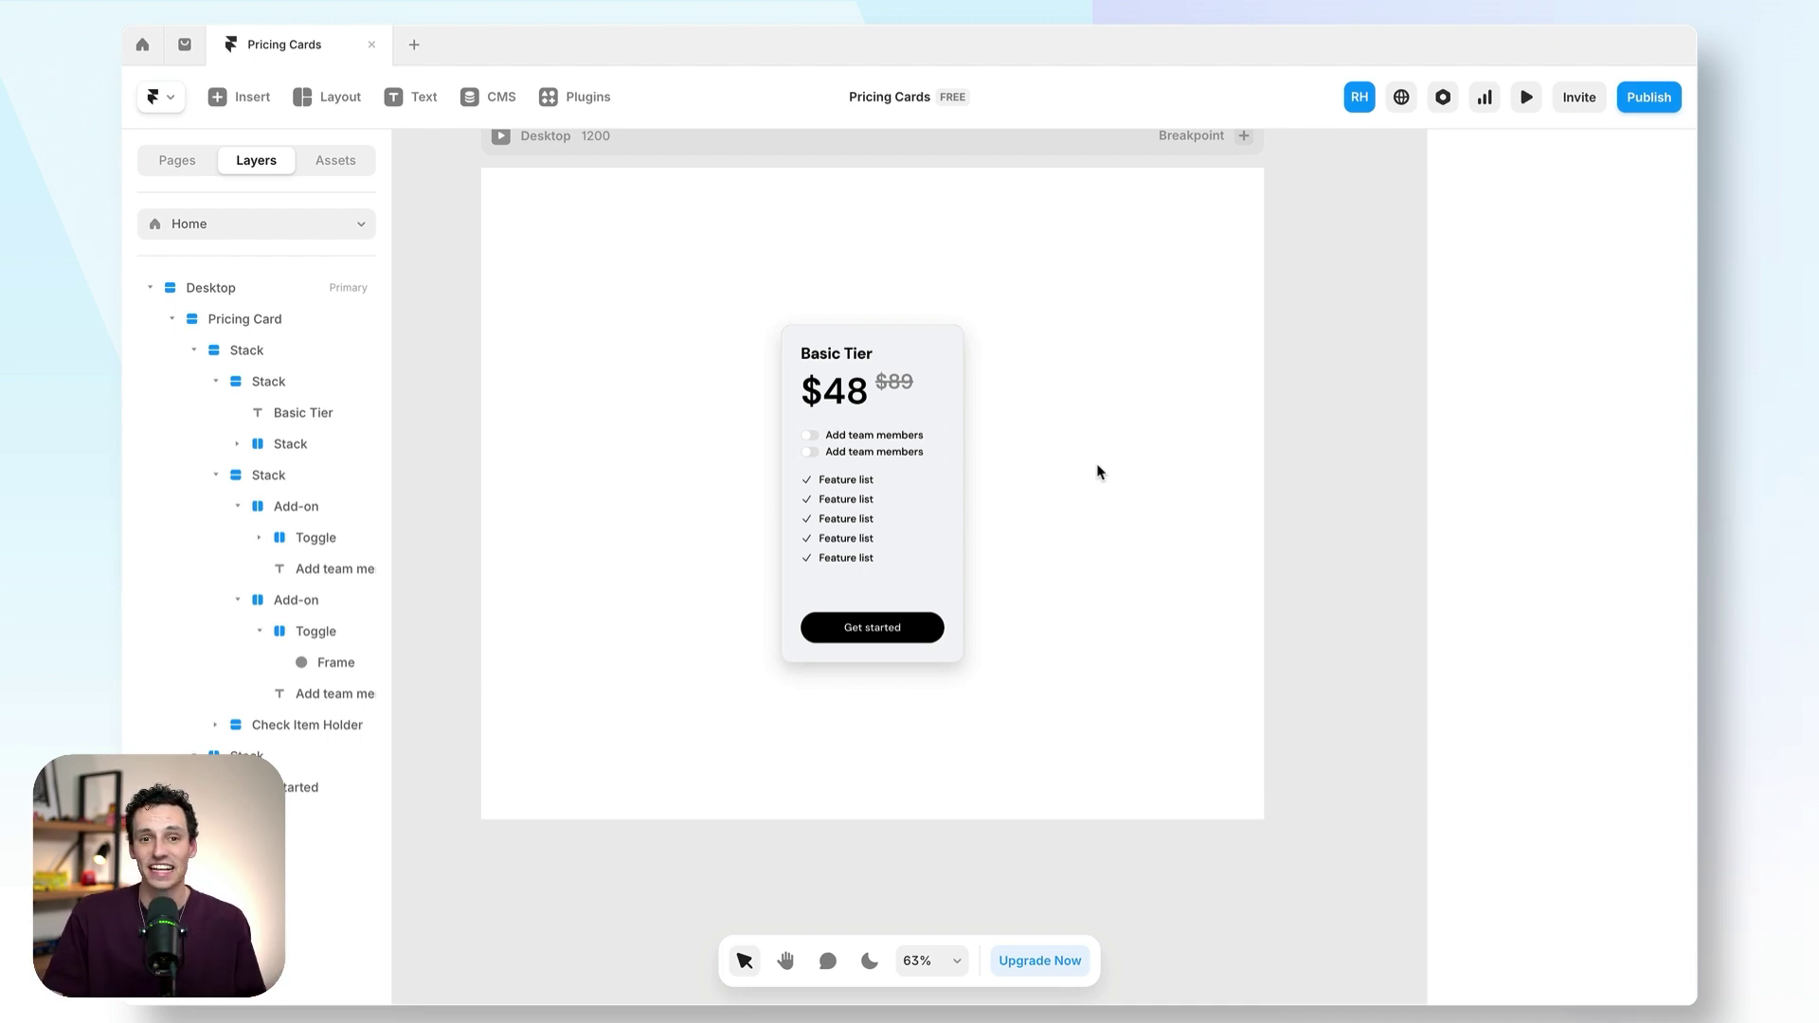
scroll(830, 445, up, 5)
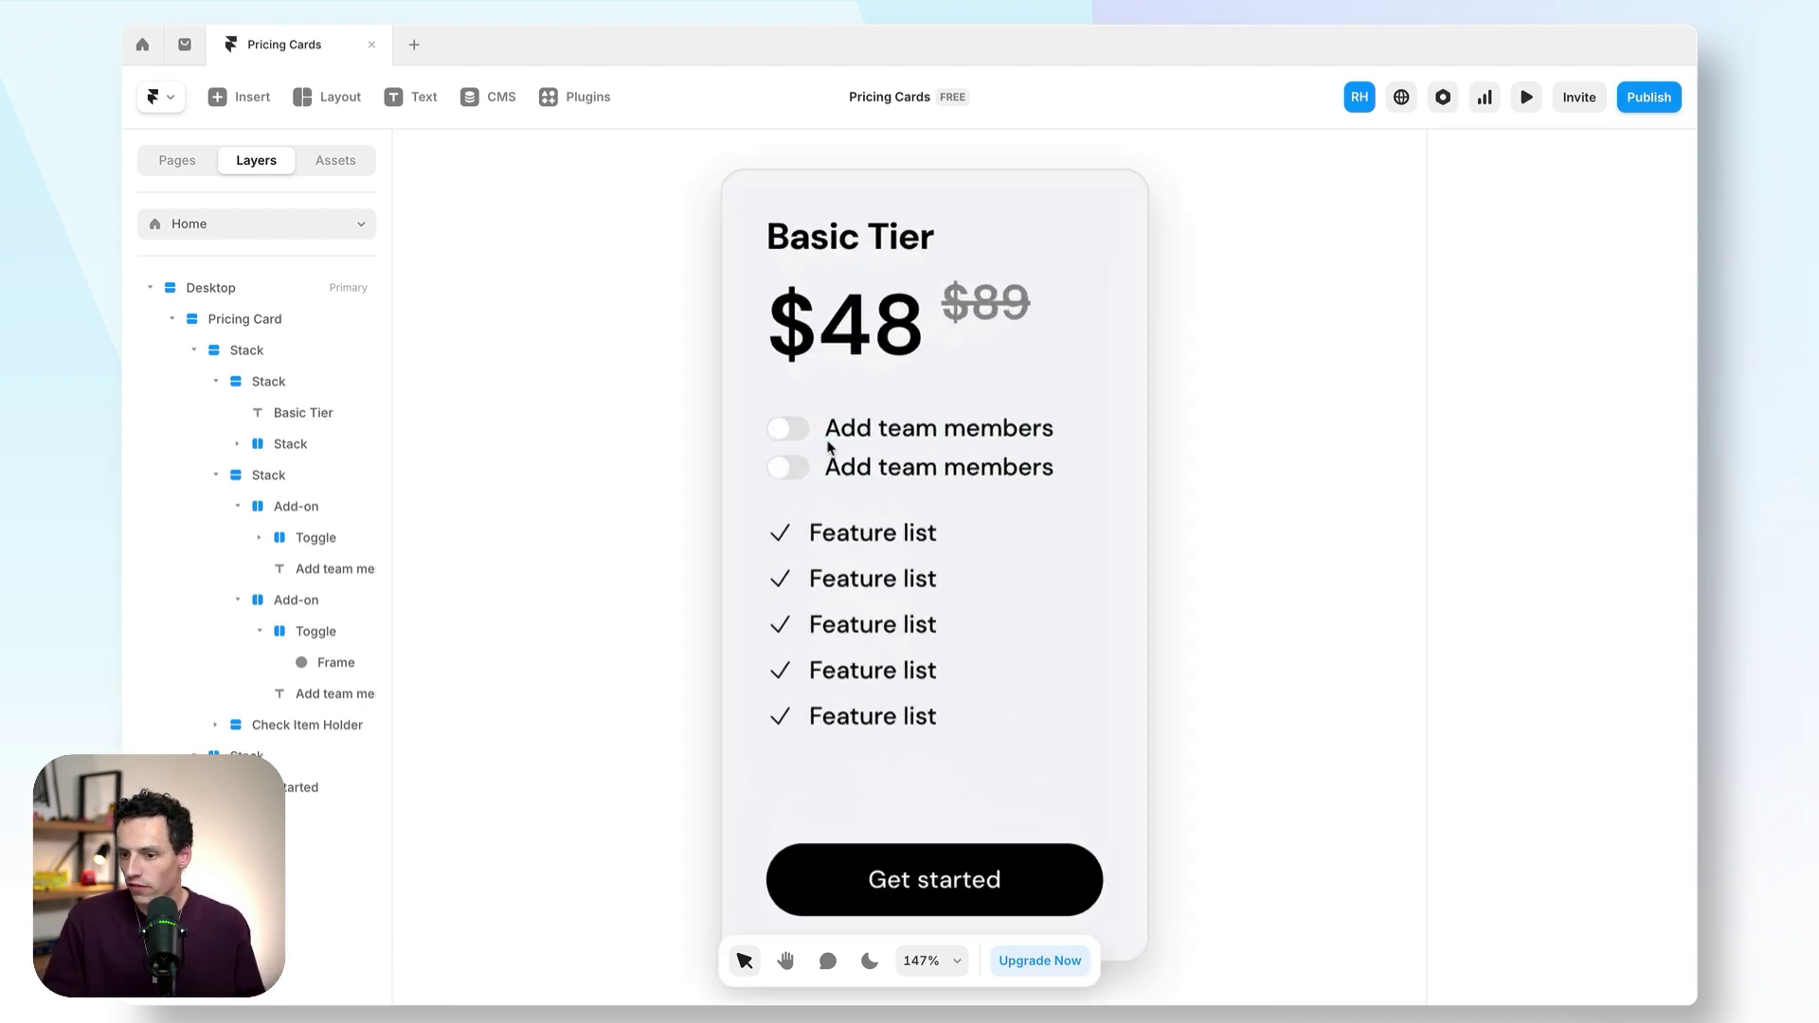
scroll(830, 445, up, 4)
- Convert the first add-on's toggle into a component named Toggle
click(763, 422)
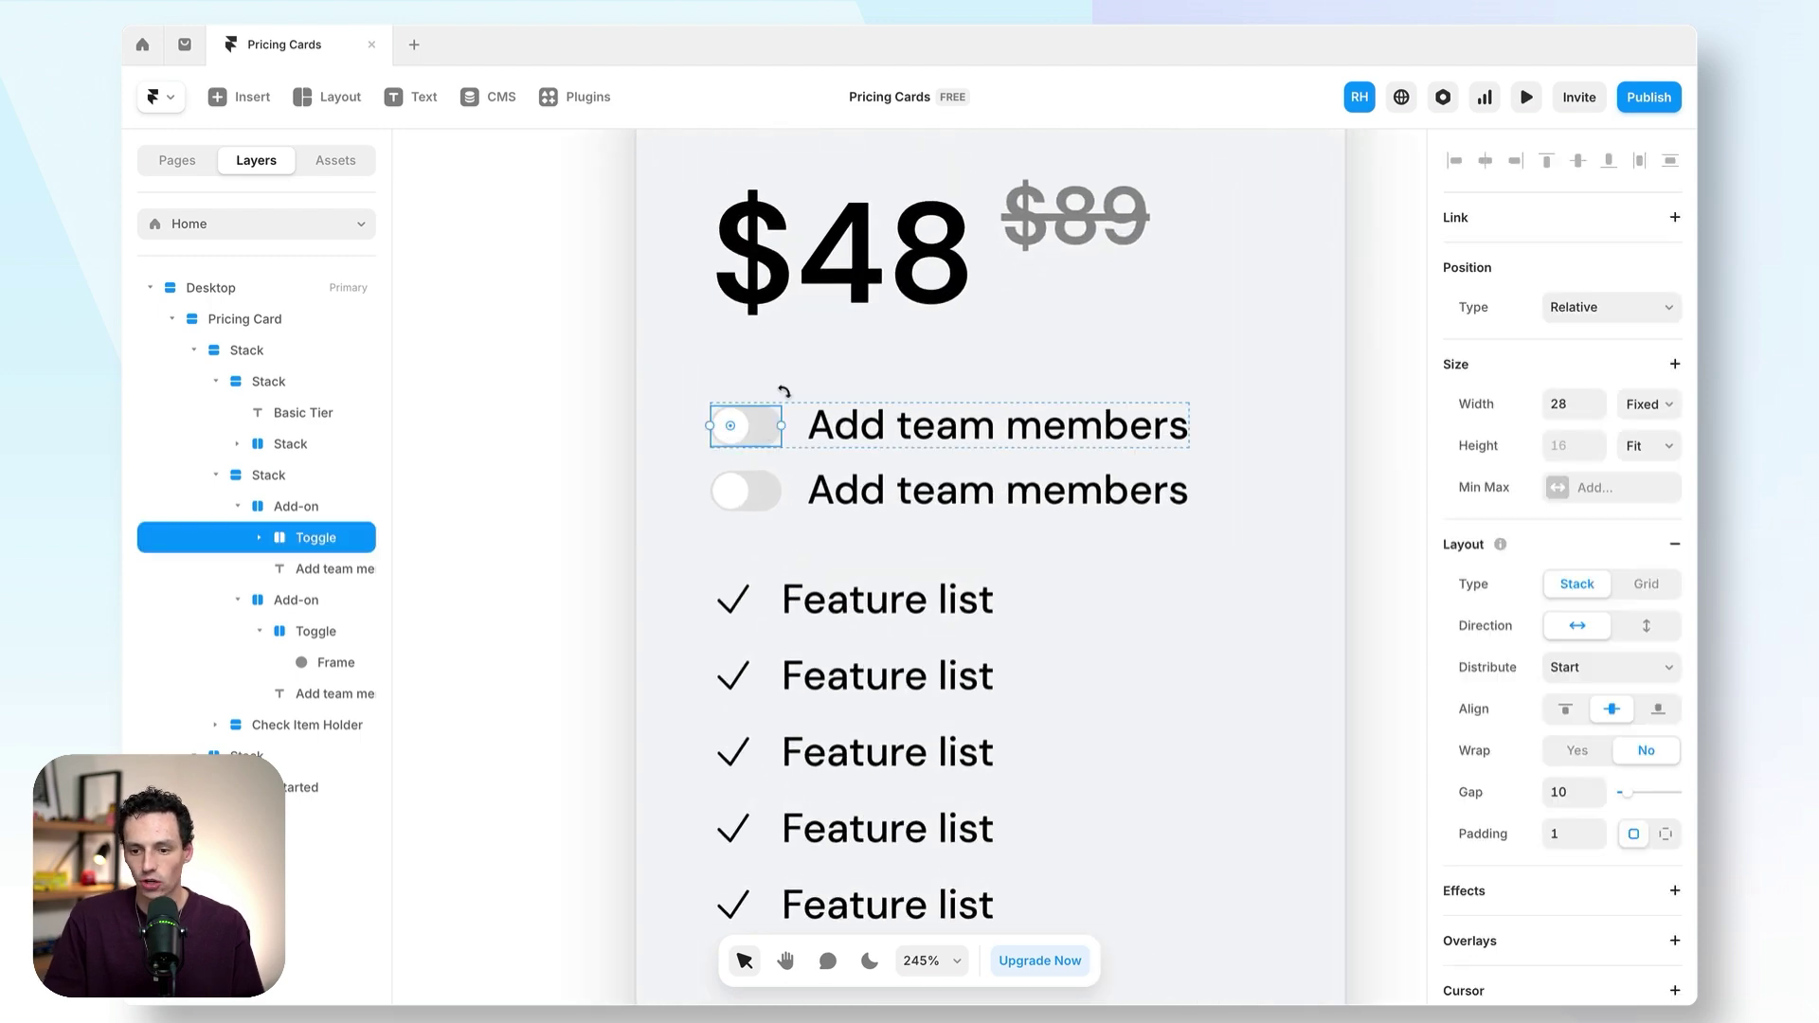
scroll(785, 392, up, 5)
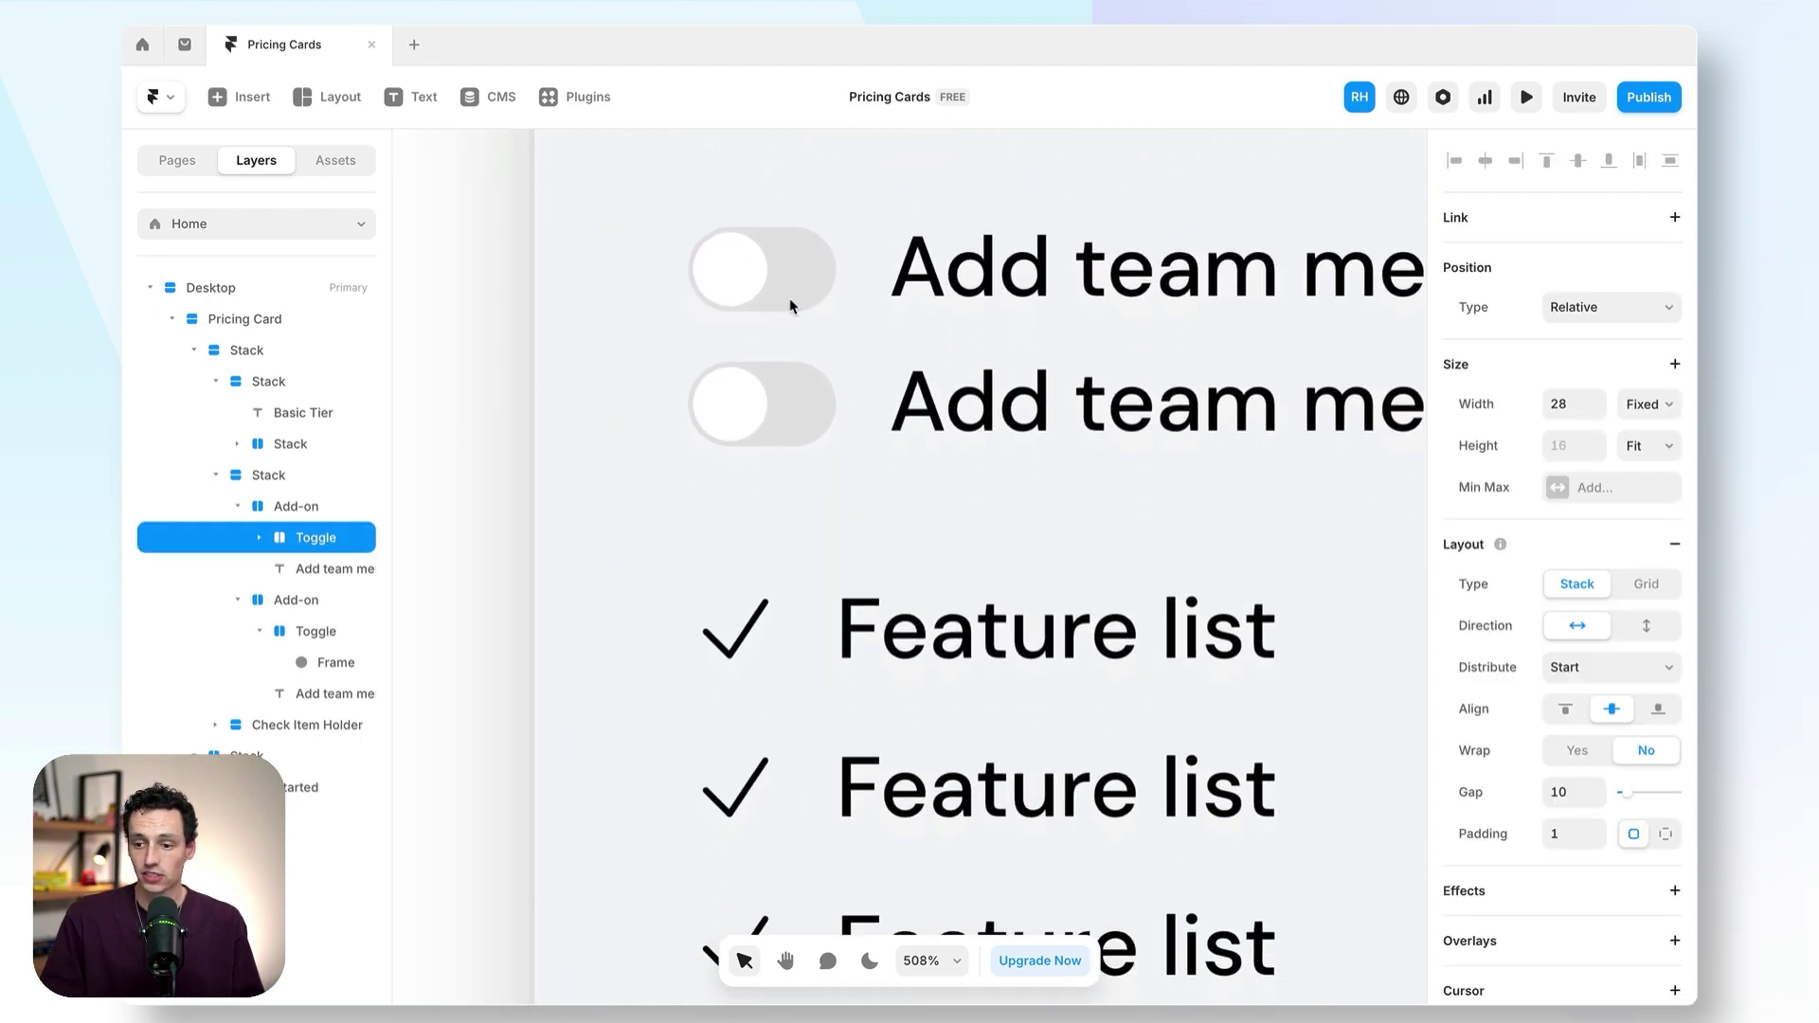
right_click(804, 280)
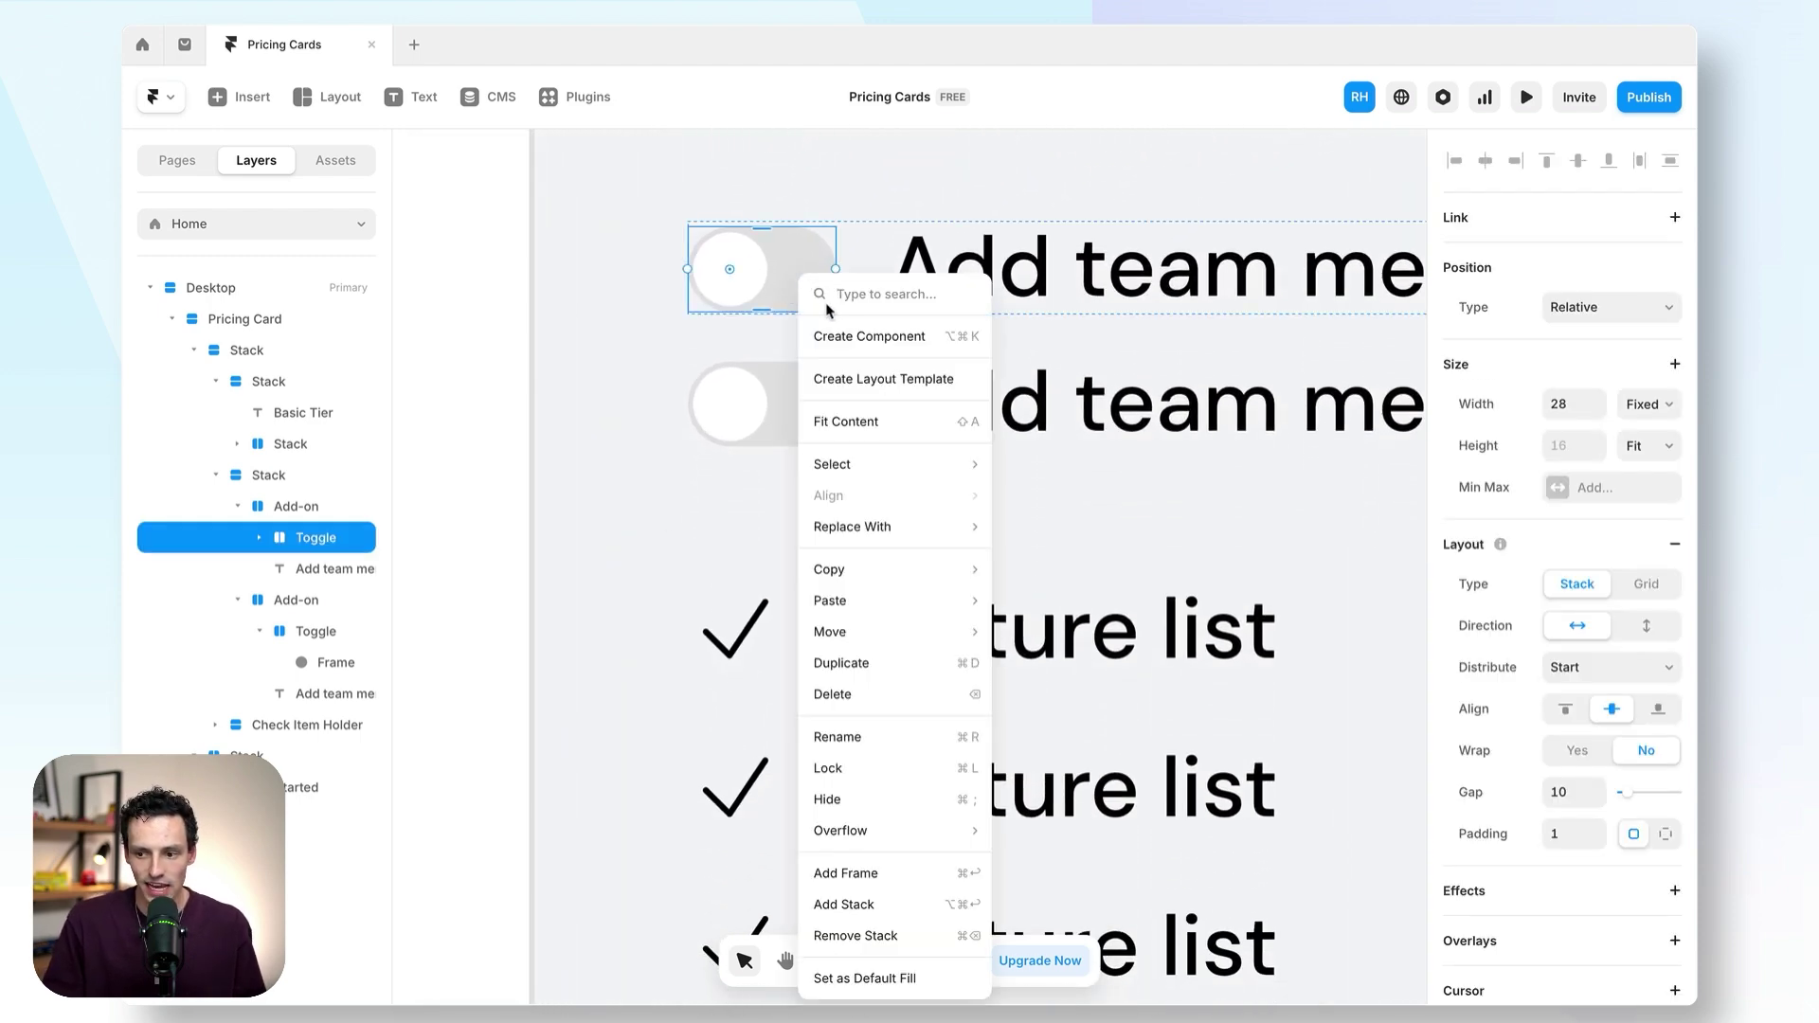
click(839, 336)
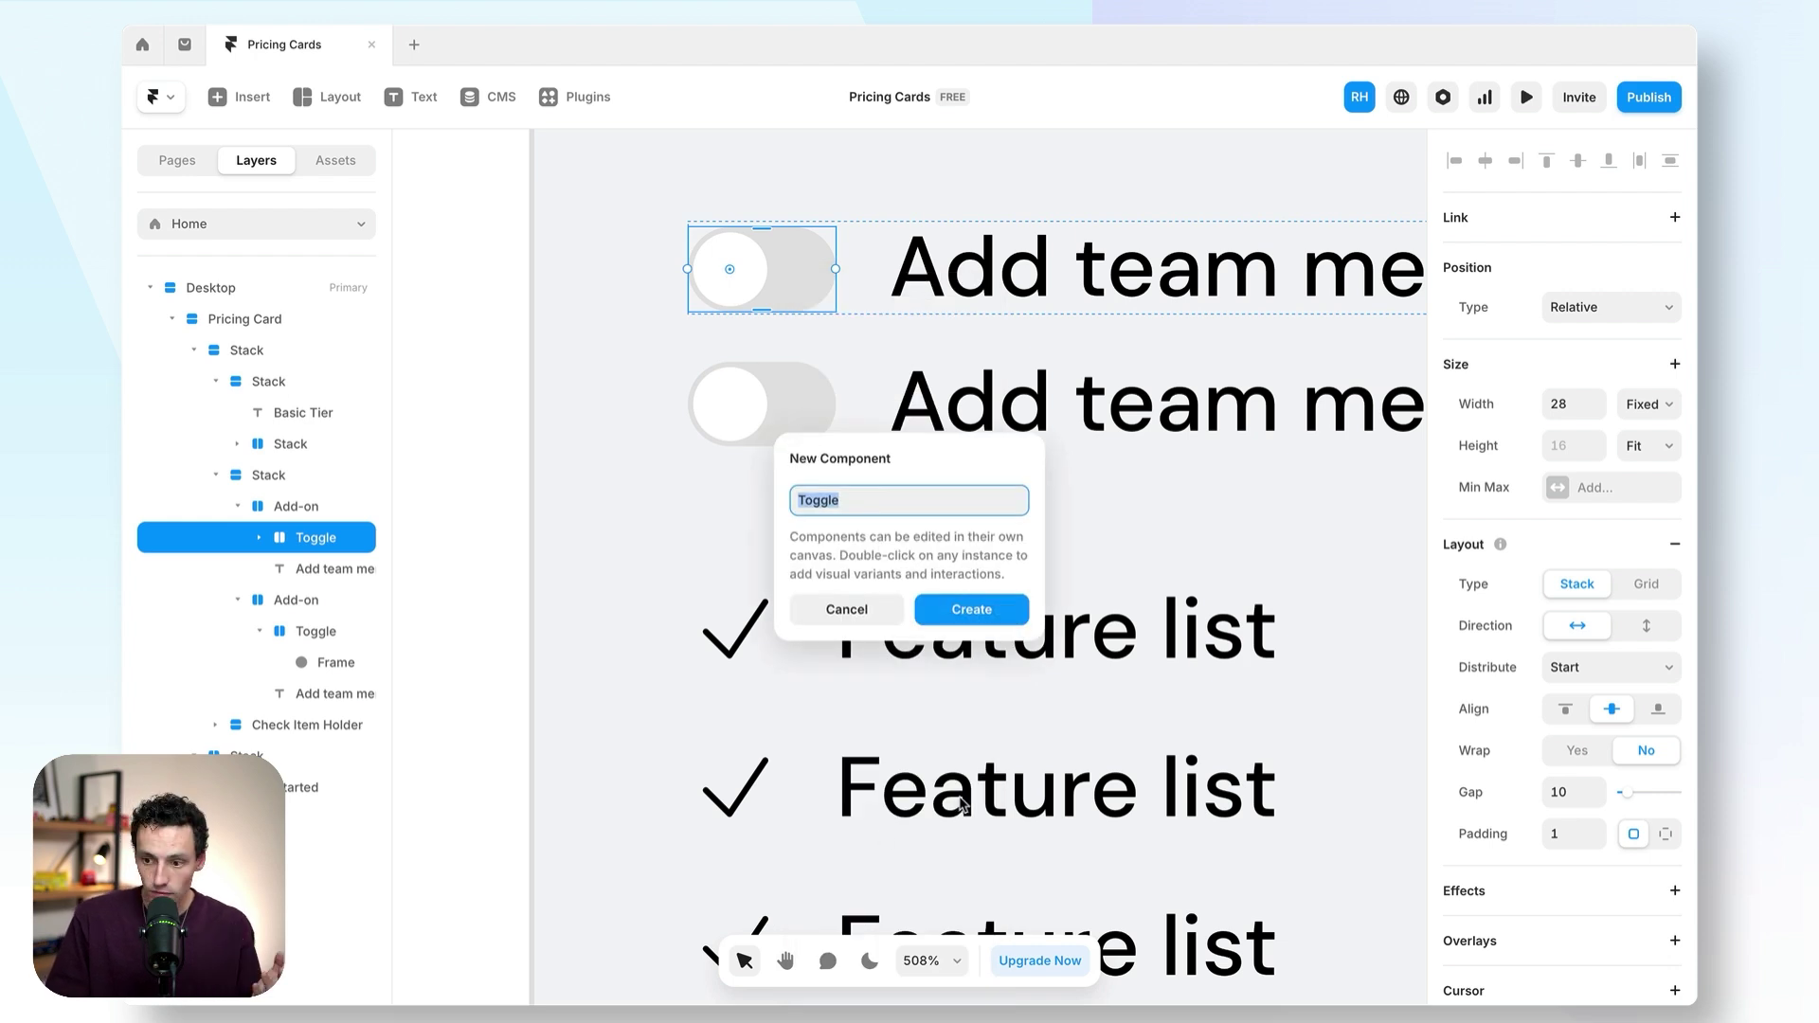
click(995, 619)
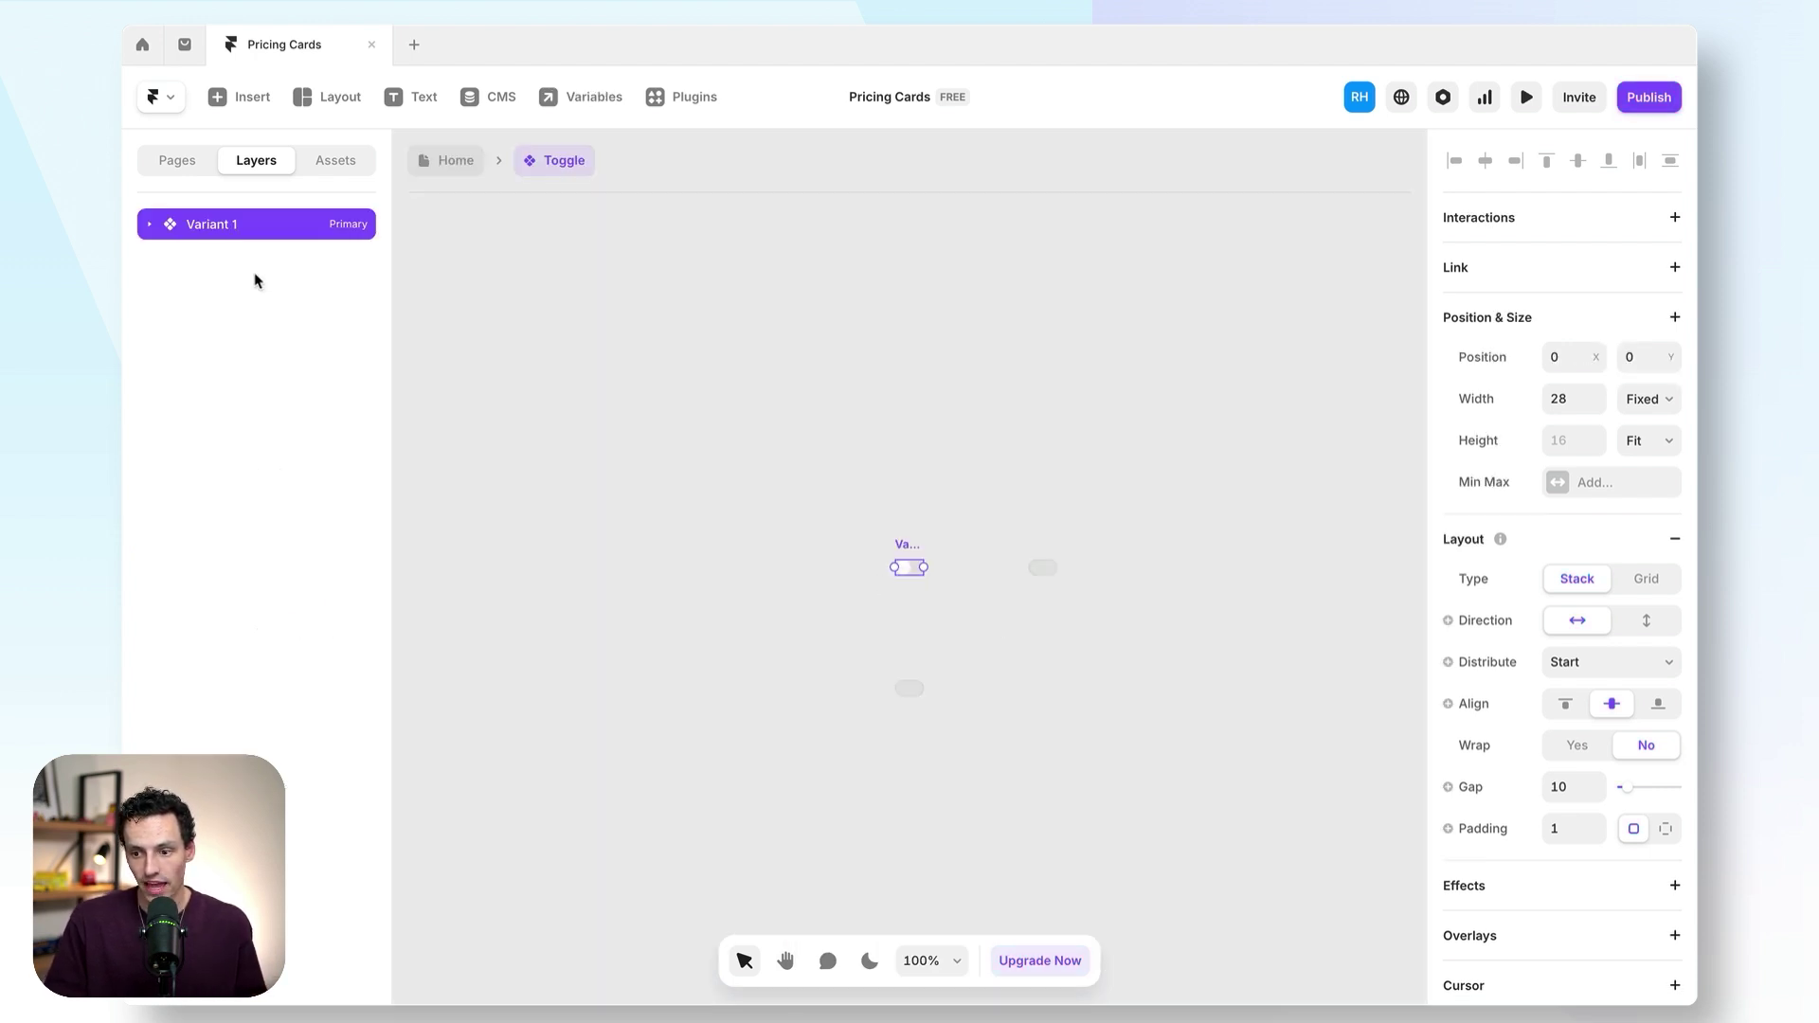
- Rename the Toggle's primary variant to Disabled
key(shift+1)
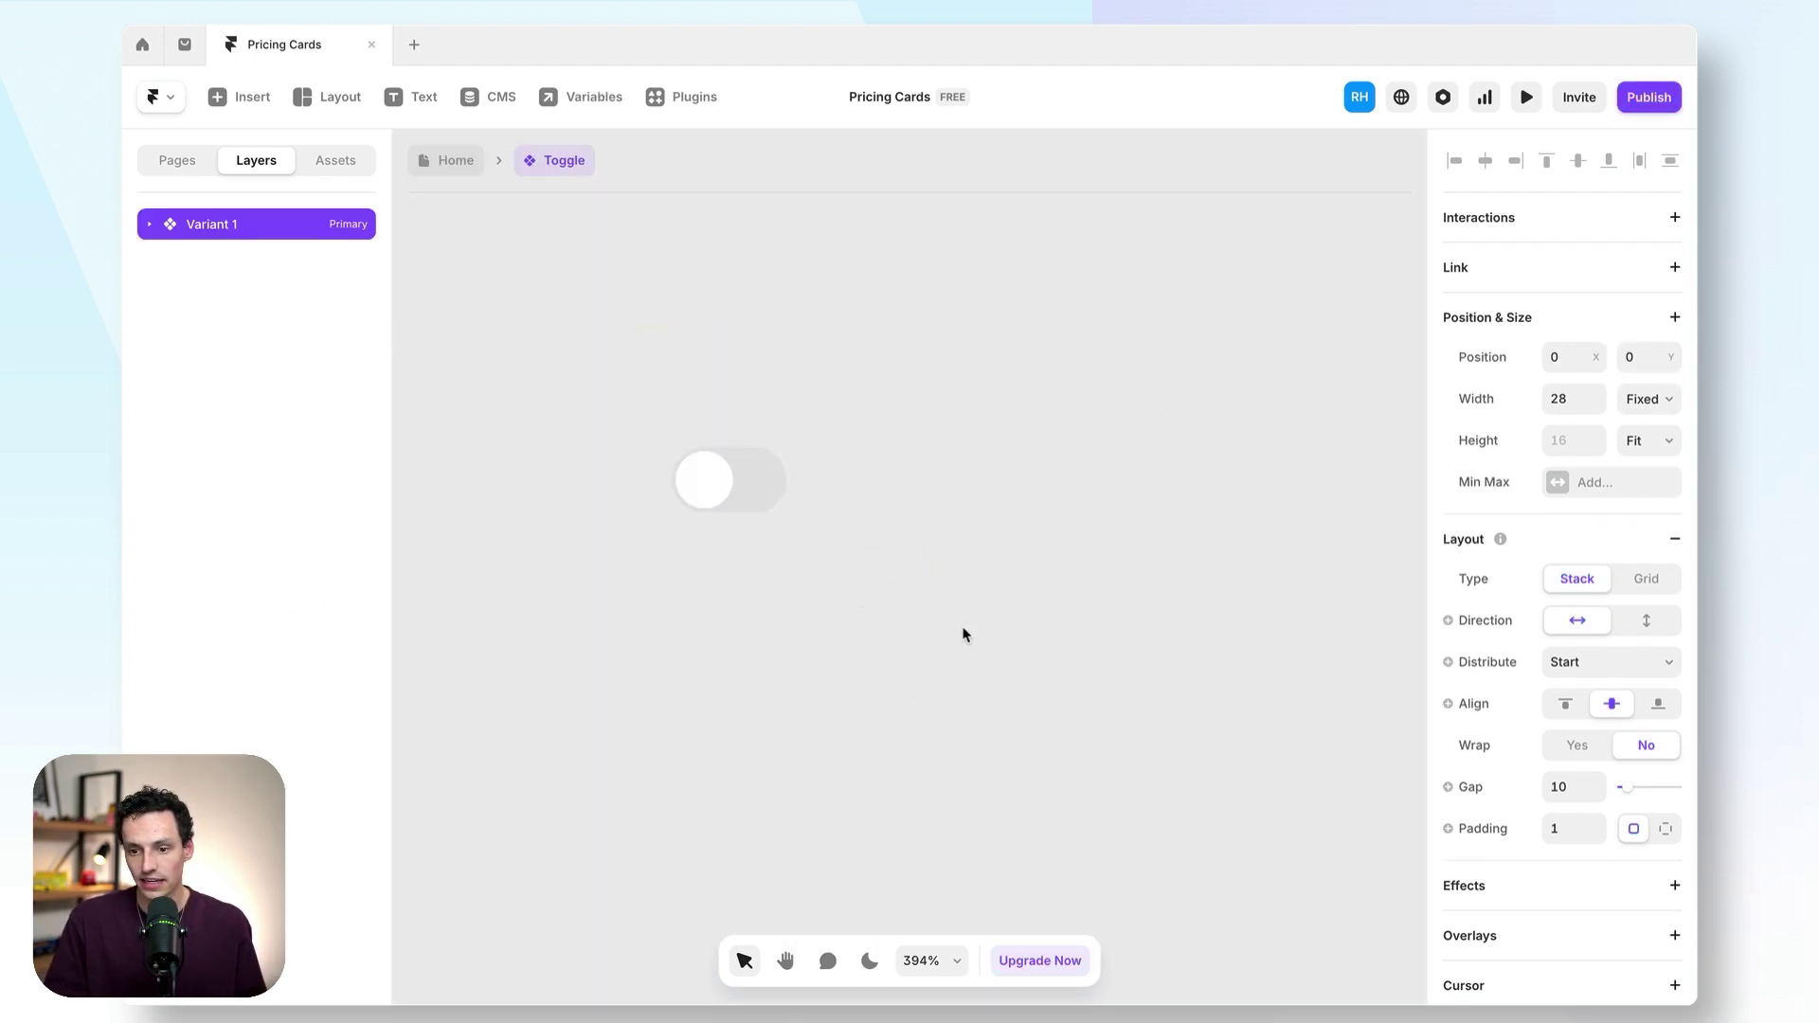
double_click(217, 225)
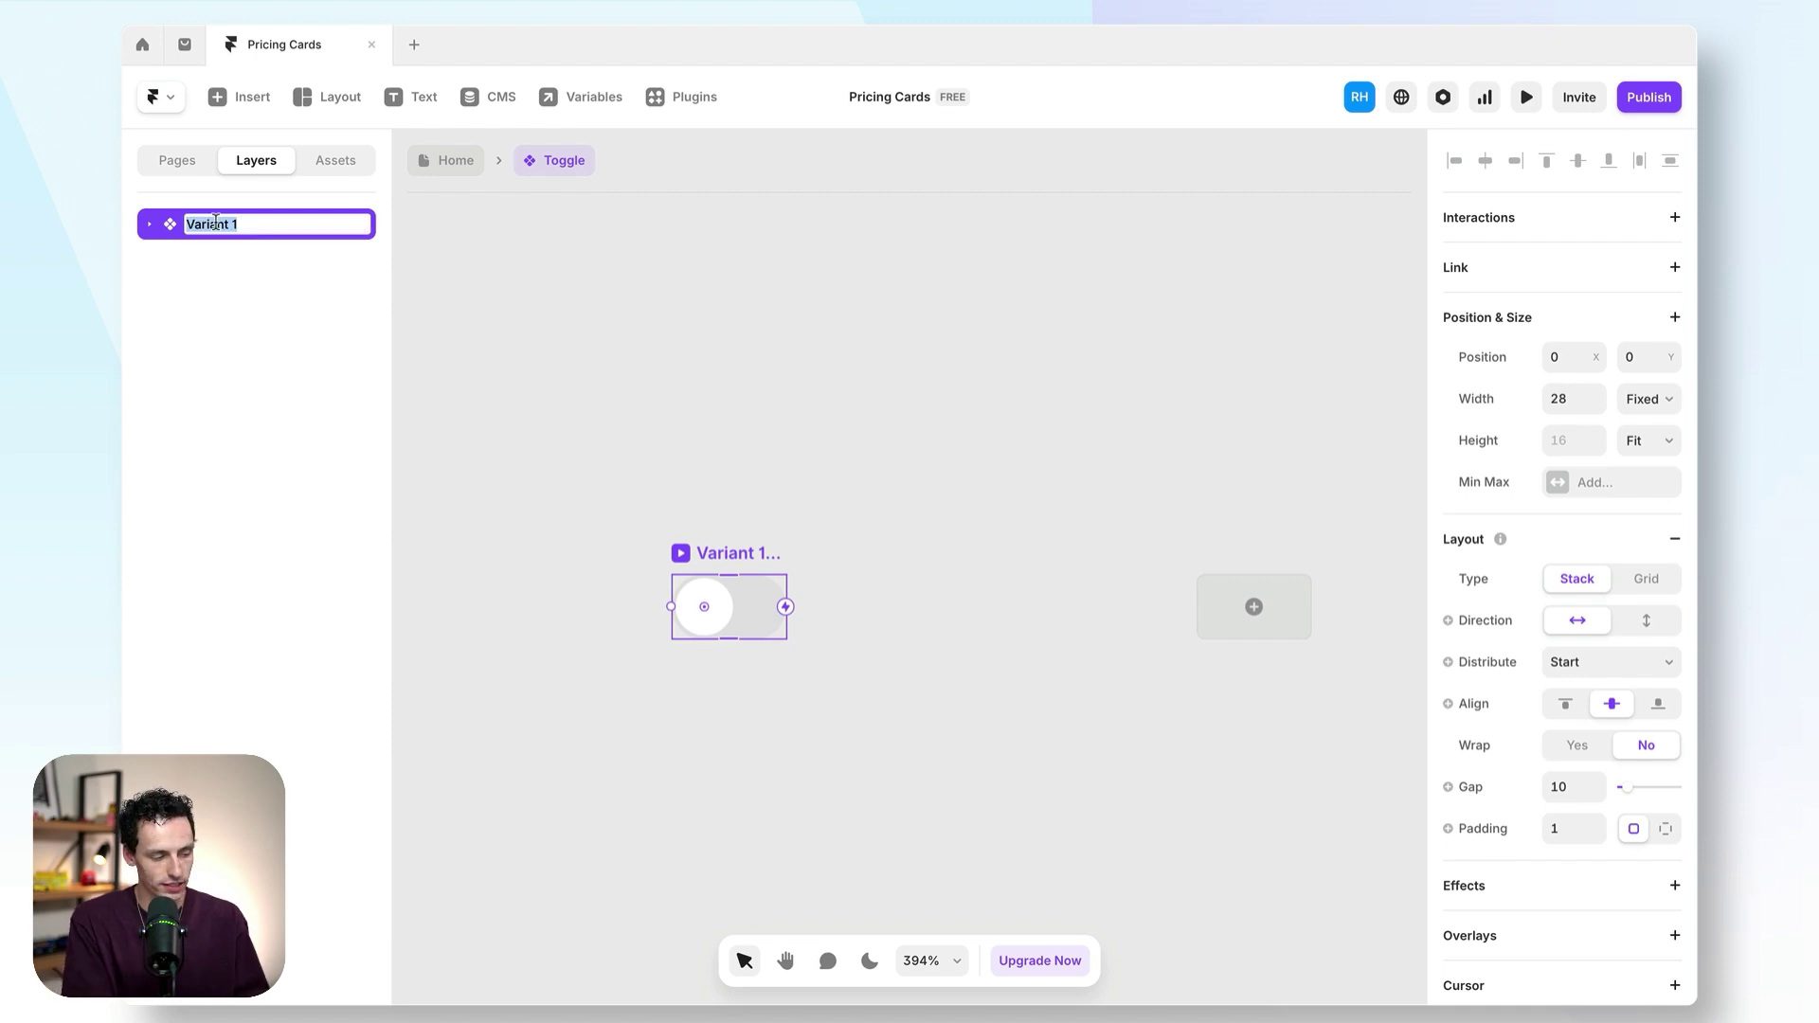
text(D)
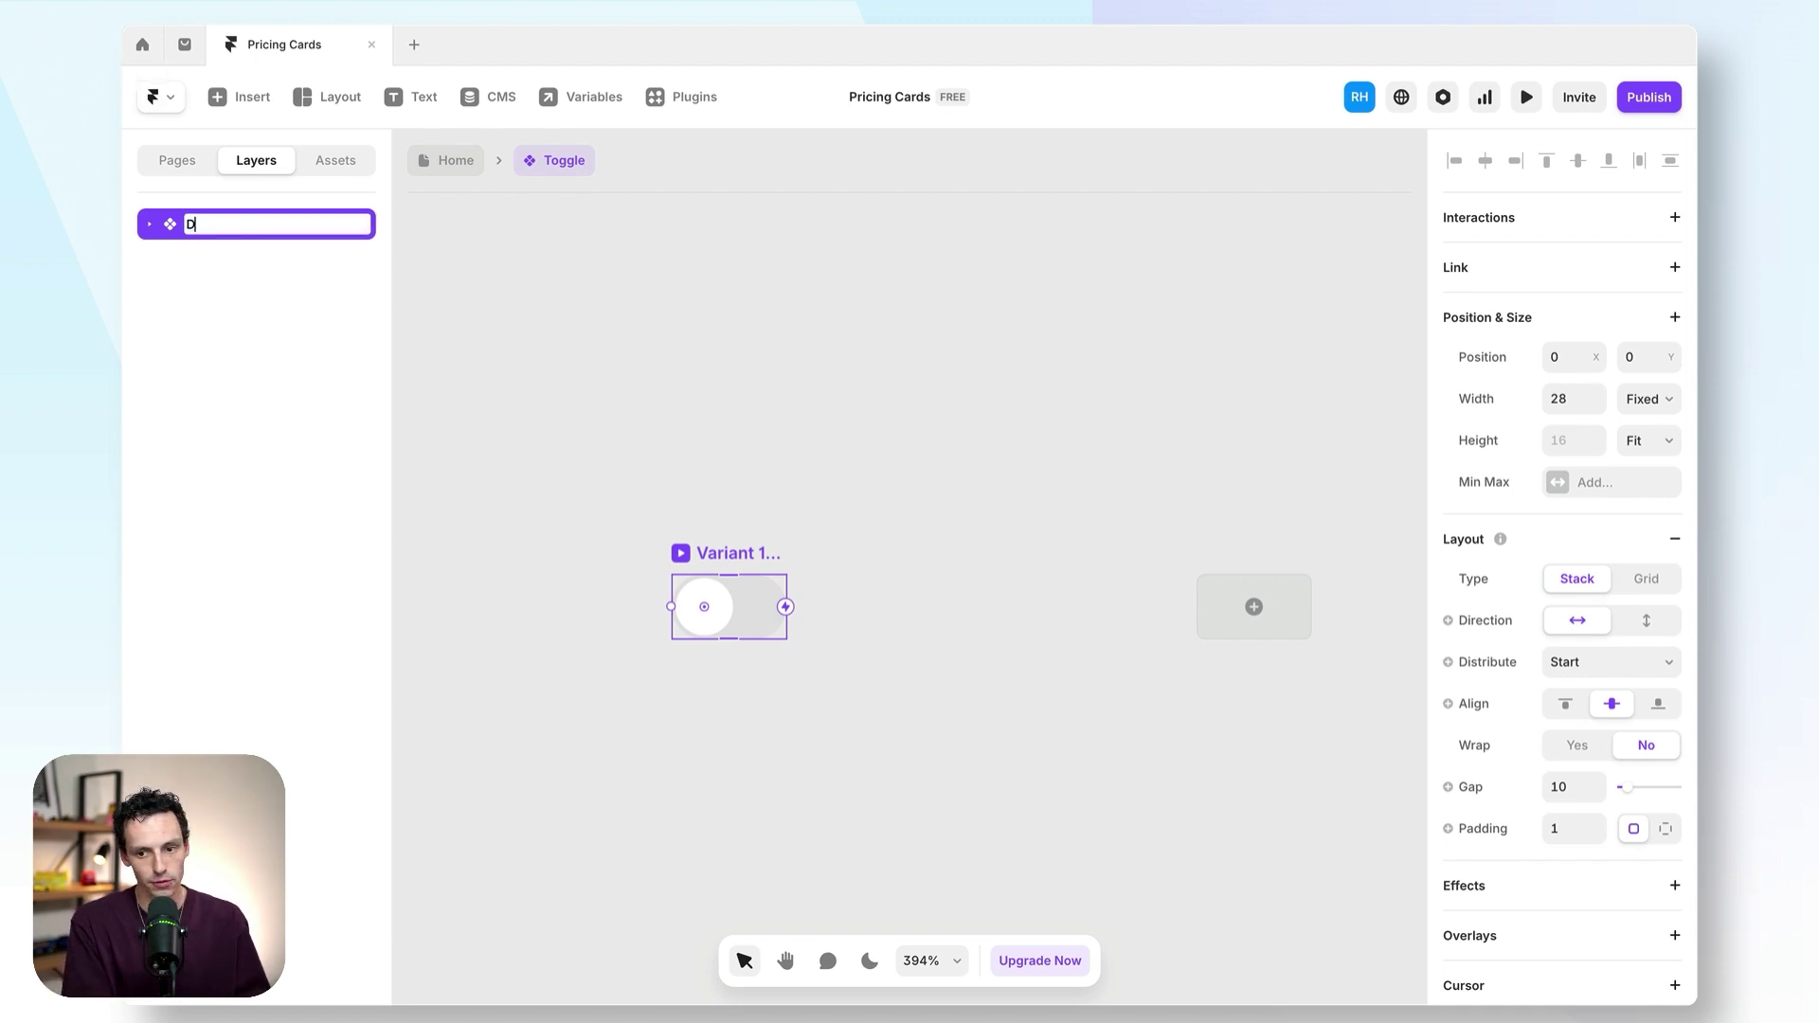
text(isabl)
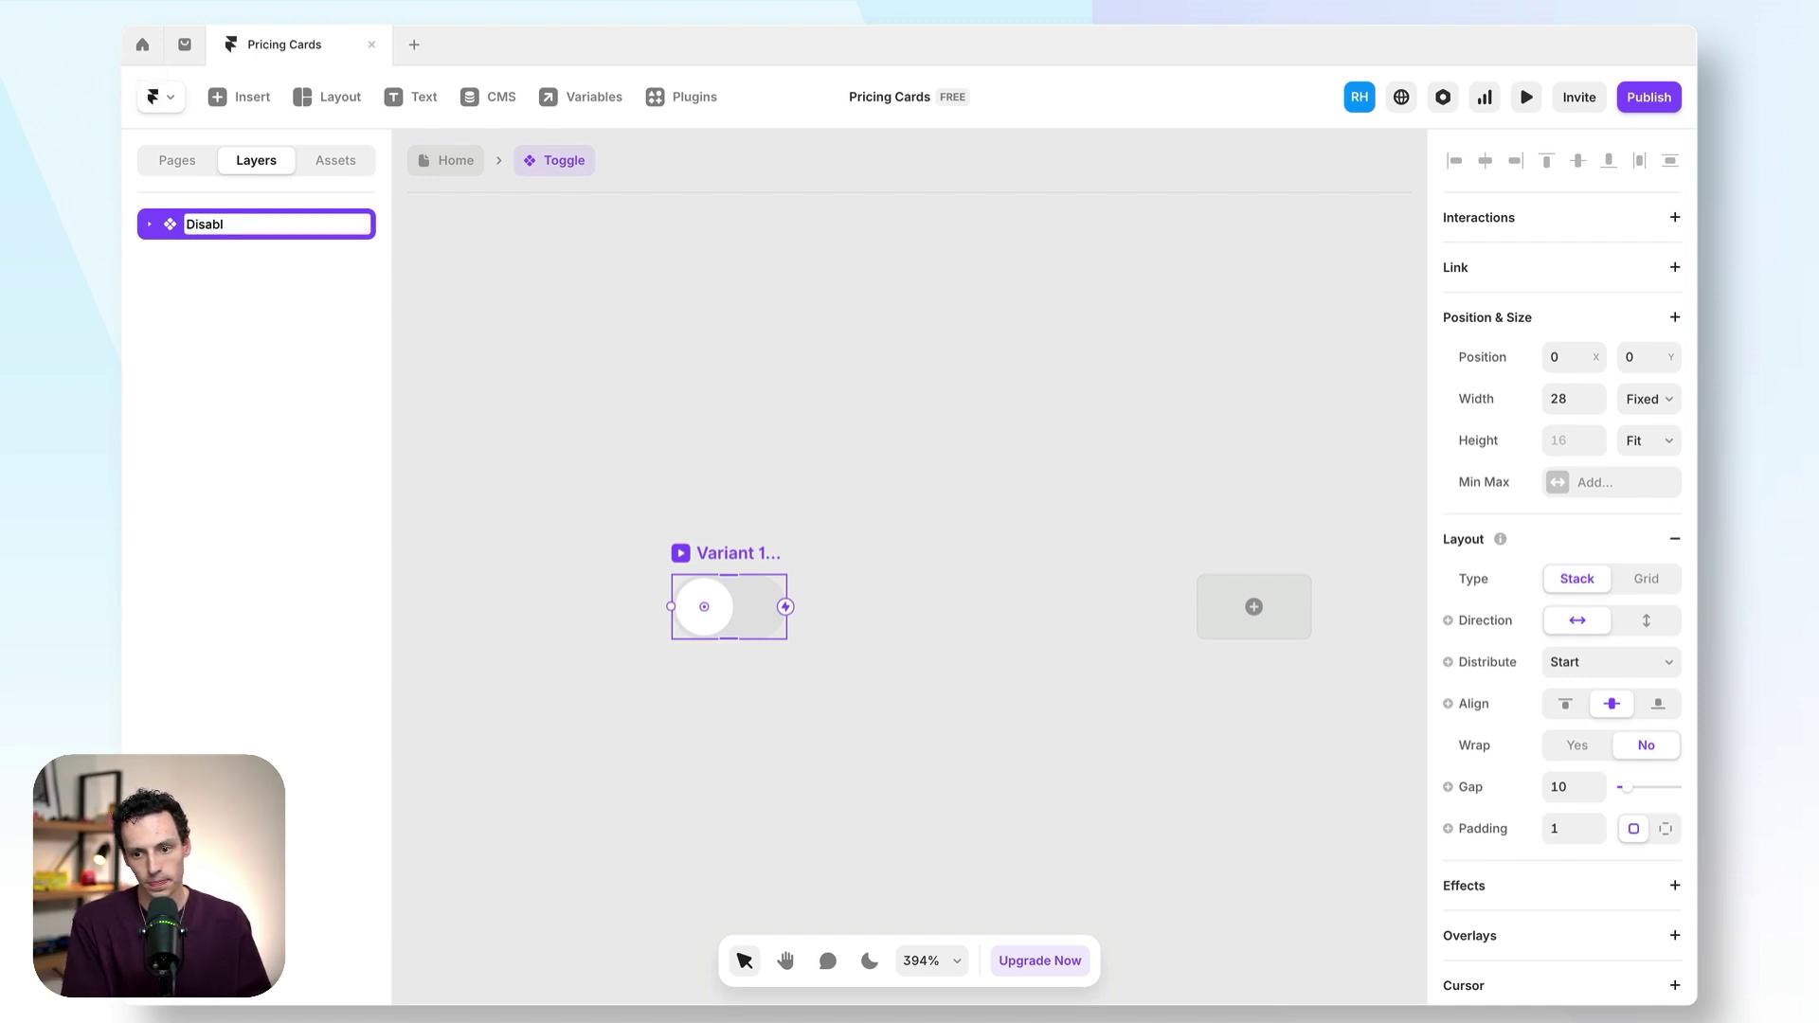
text(ed)
key(Return)
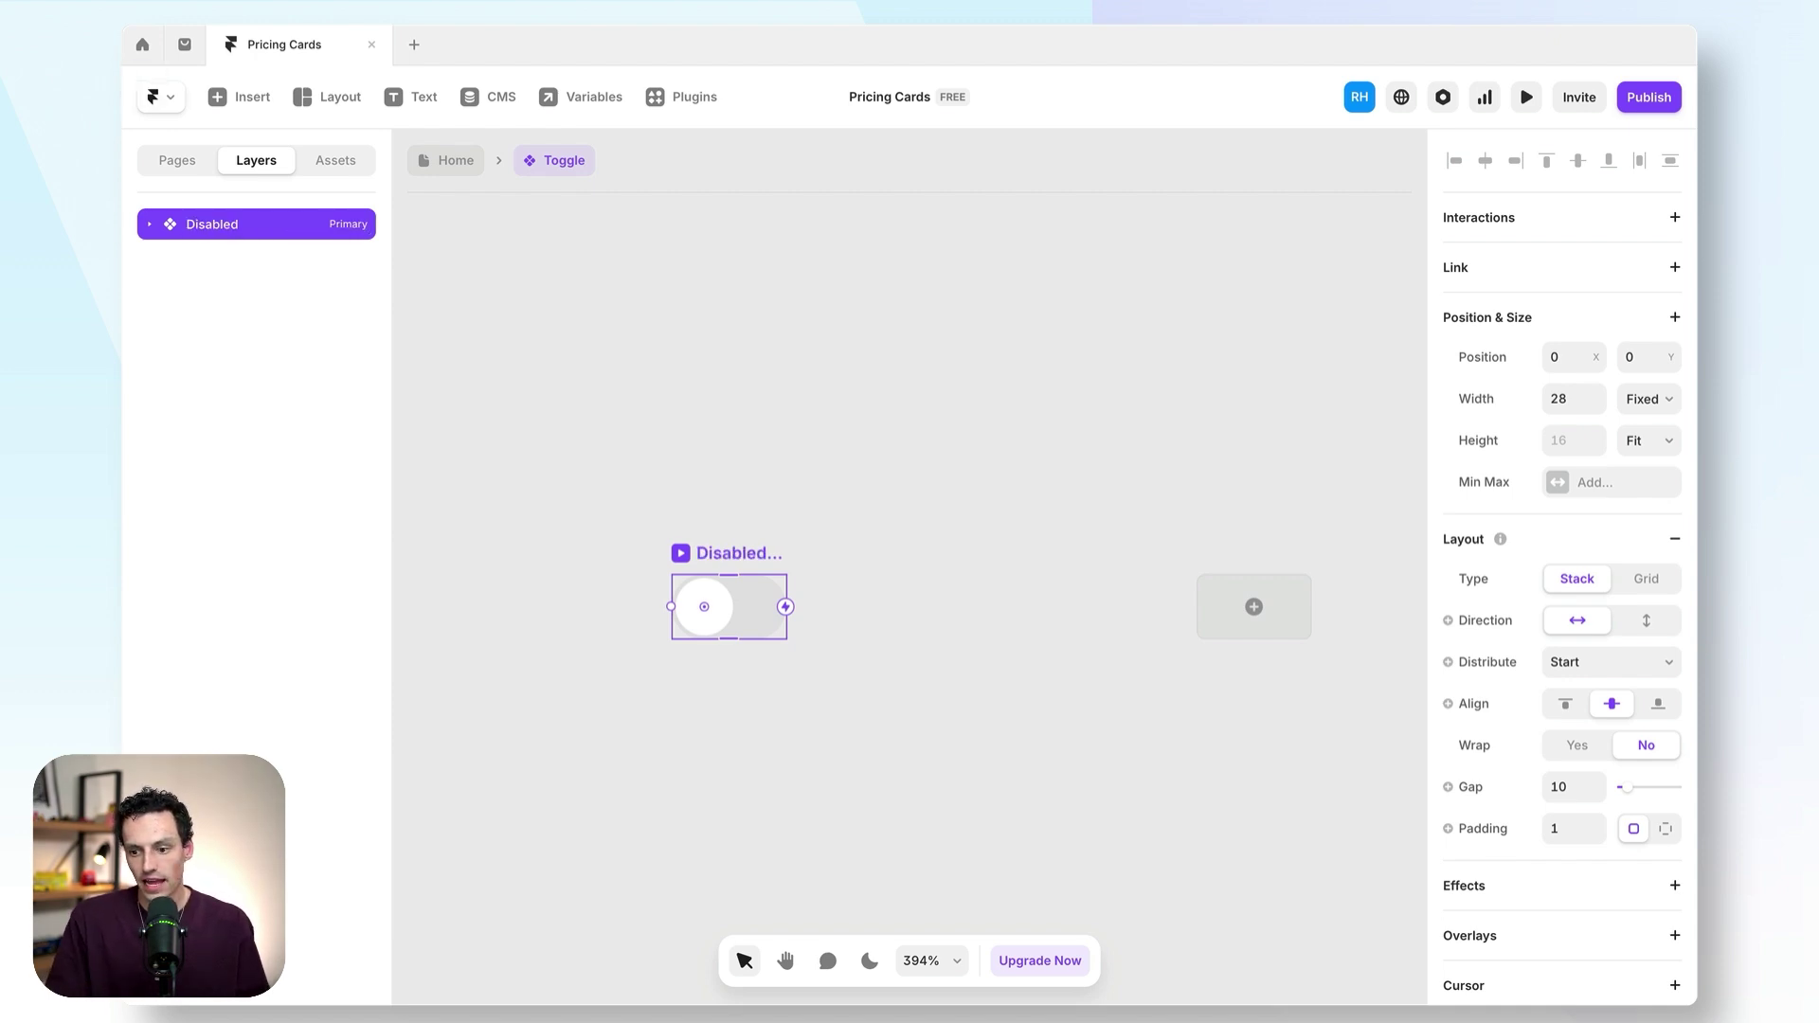
- Add a second variant and name it Enabled
click(1253, 607)
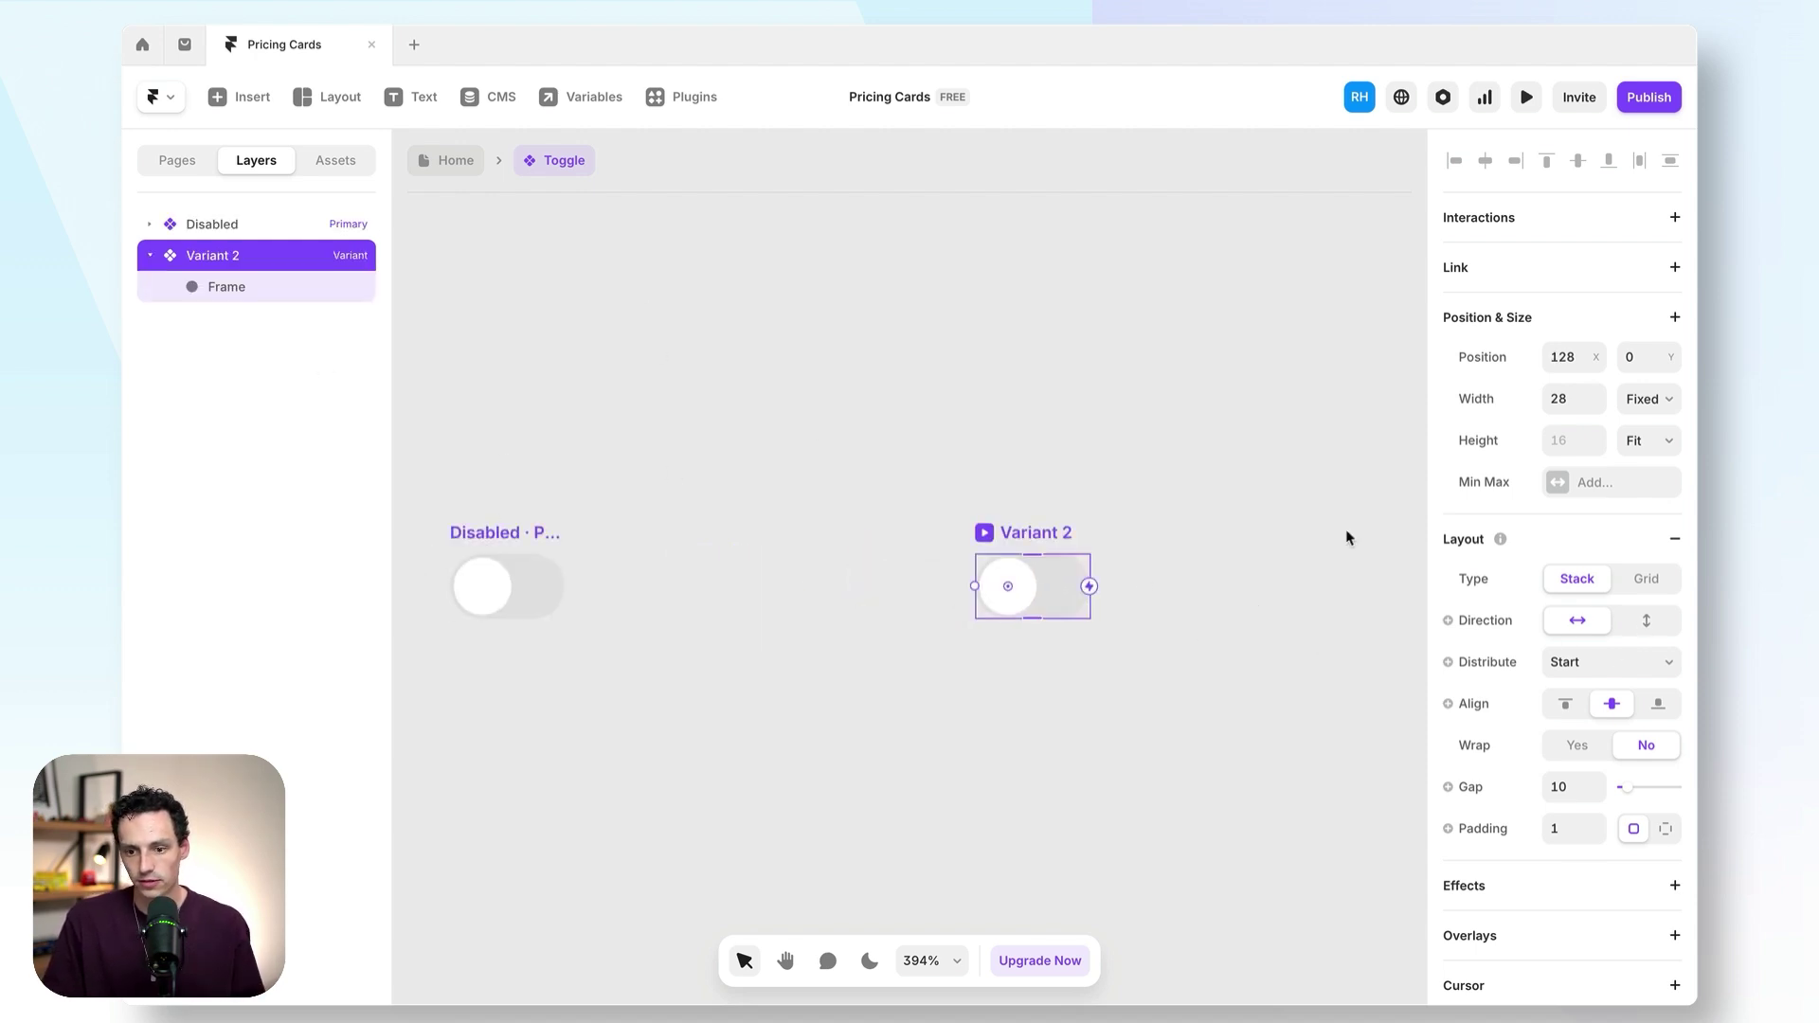
double_click(209, 256)
text(Enab)
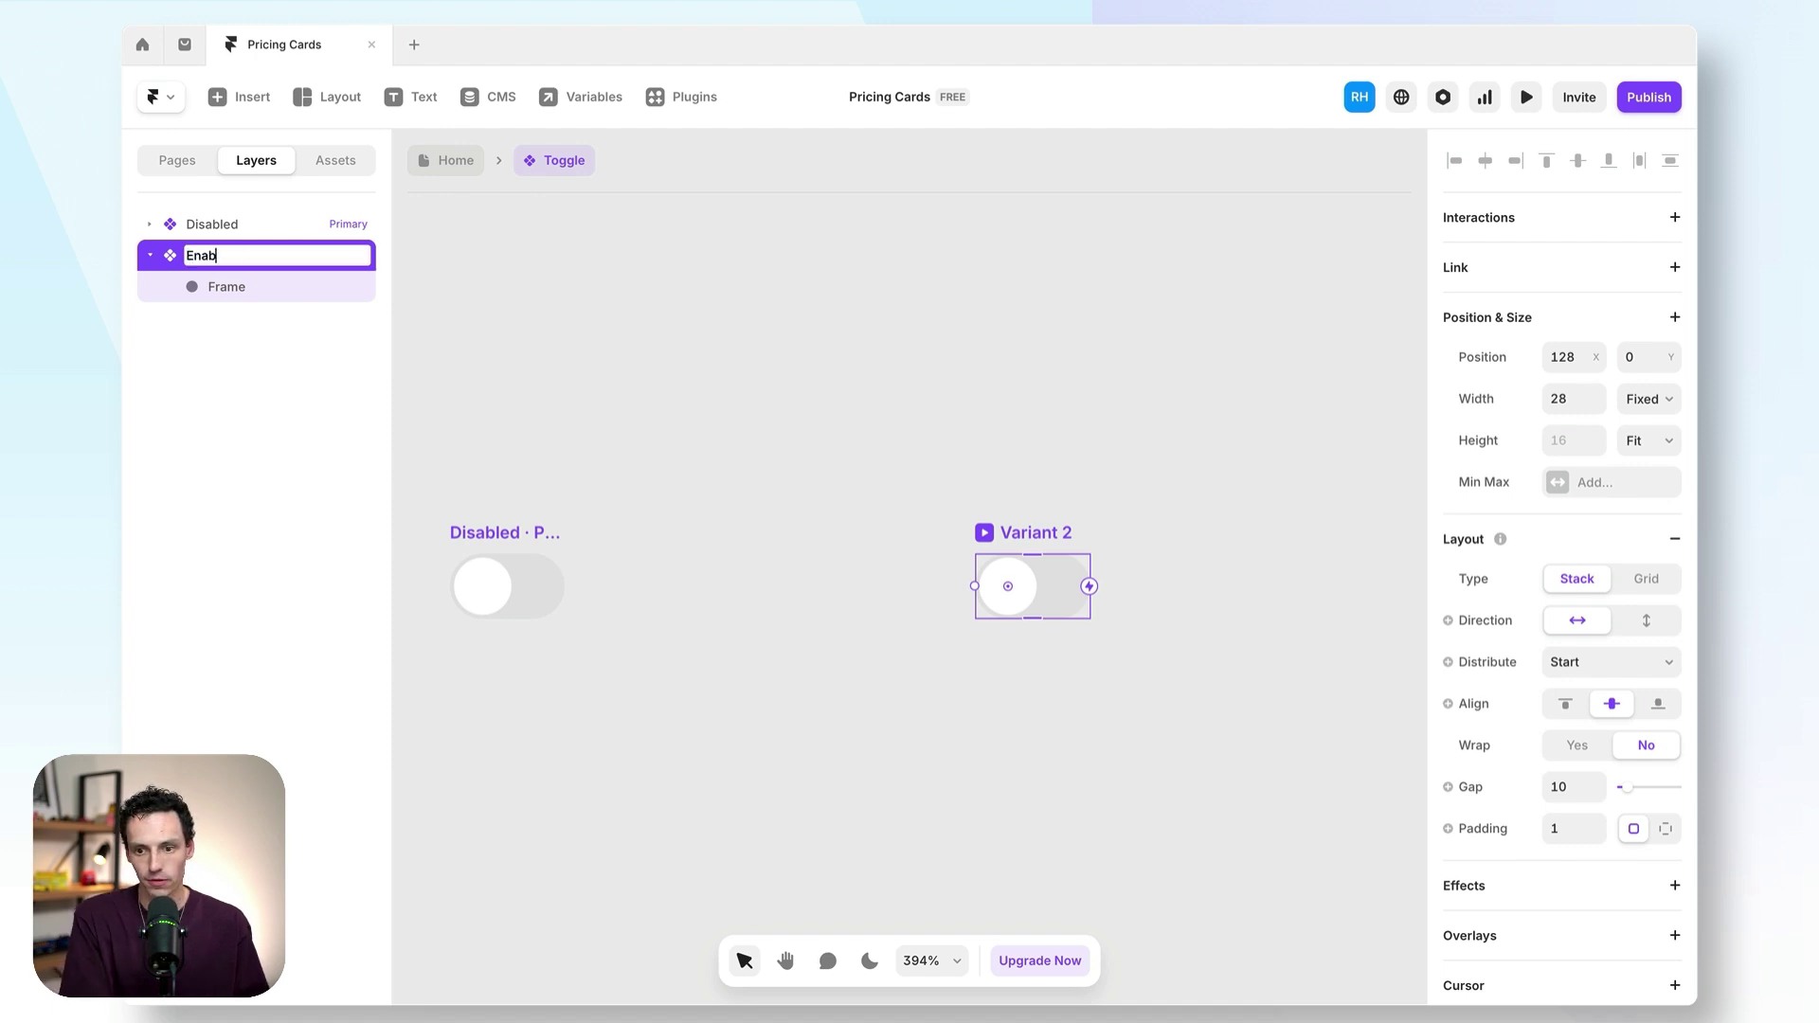
text(led)
key(Return)
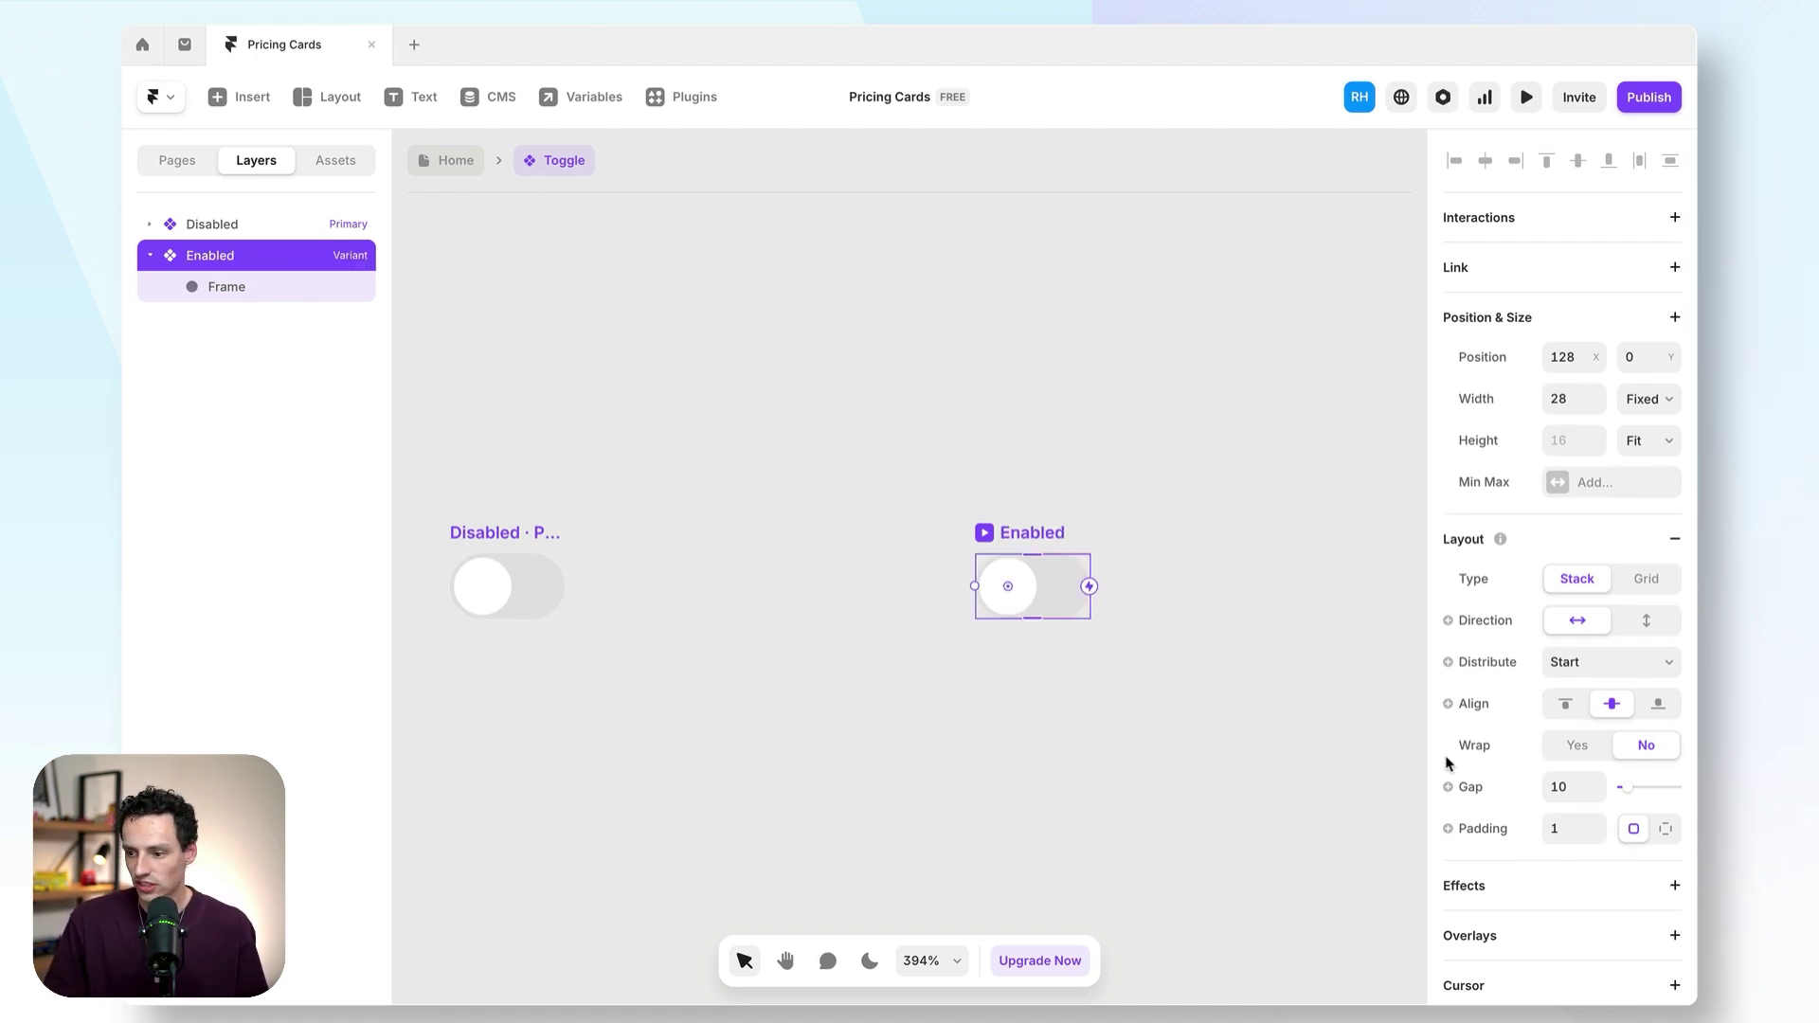
- Distribute the Enabled variant's knob to End and fill it with the Green style (47DE86)
click(1619, 666)
click(1617, 719)
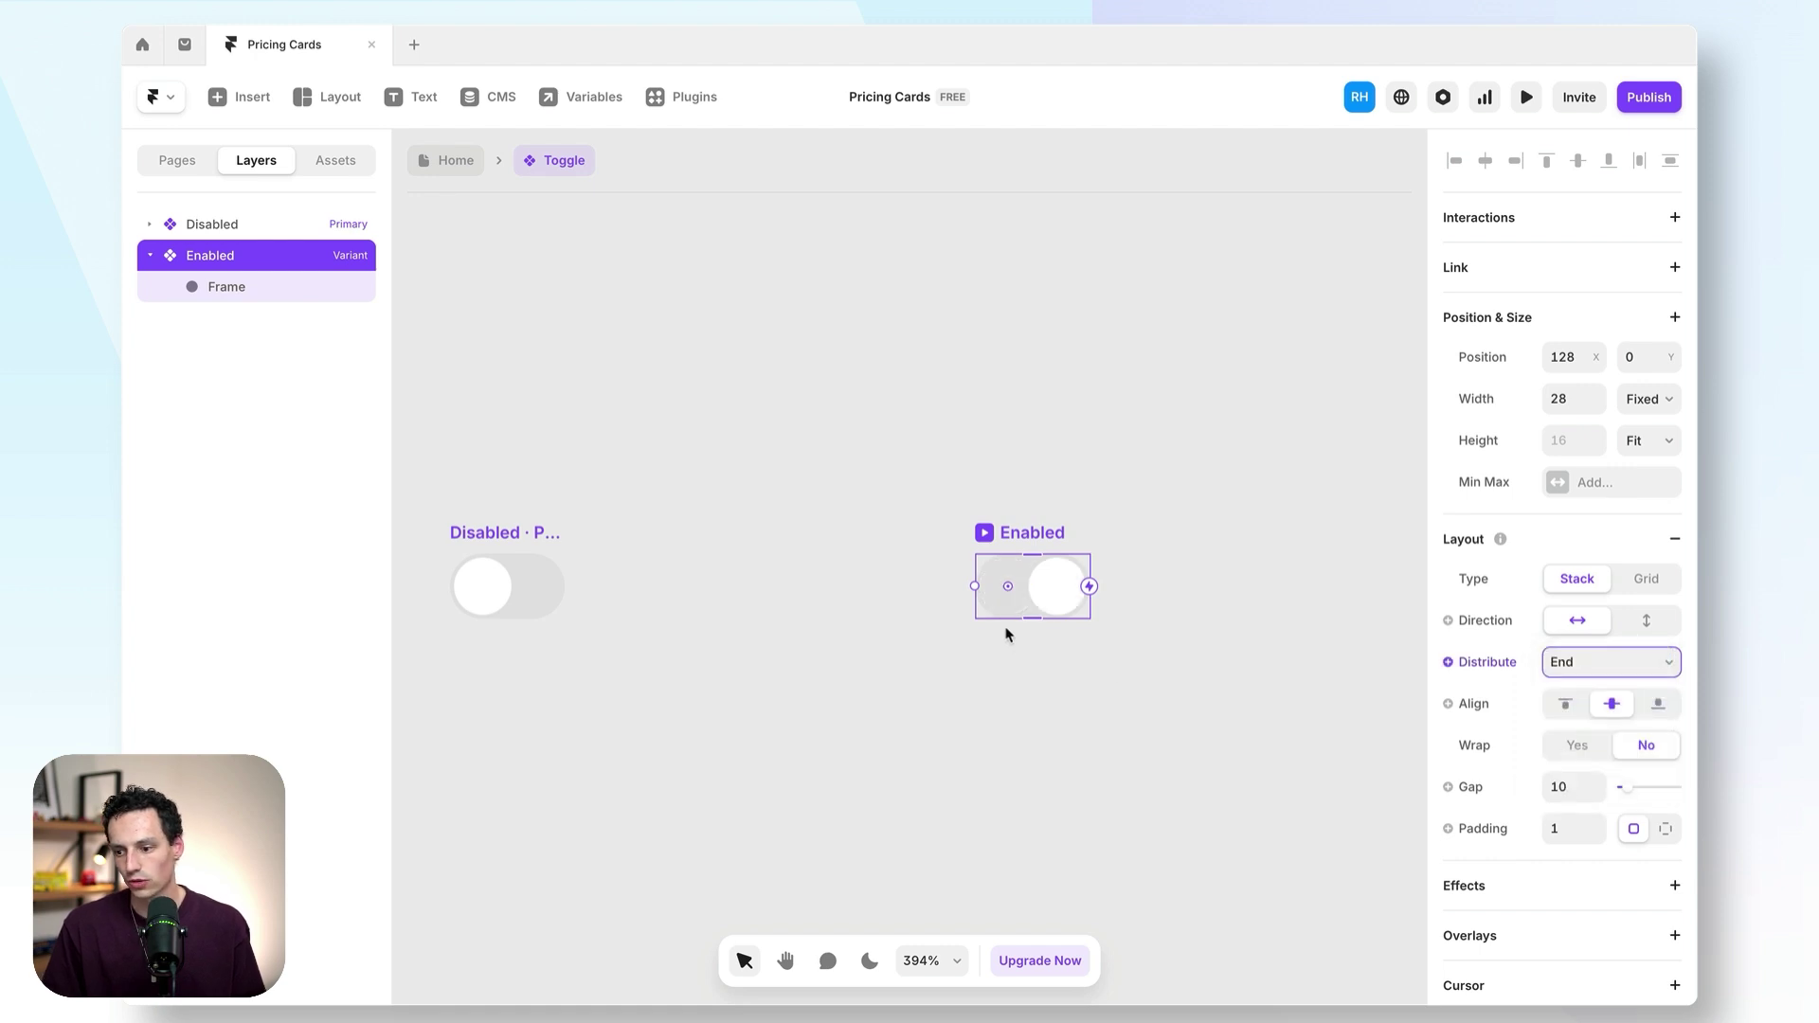
scroll(1575, 710, down, 5)
click(1576, 711)
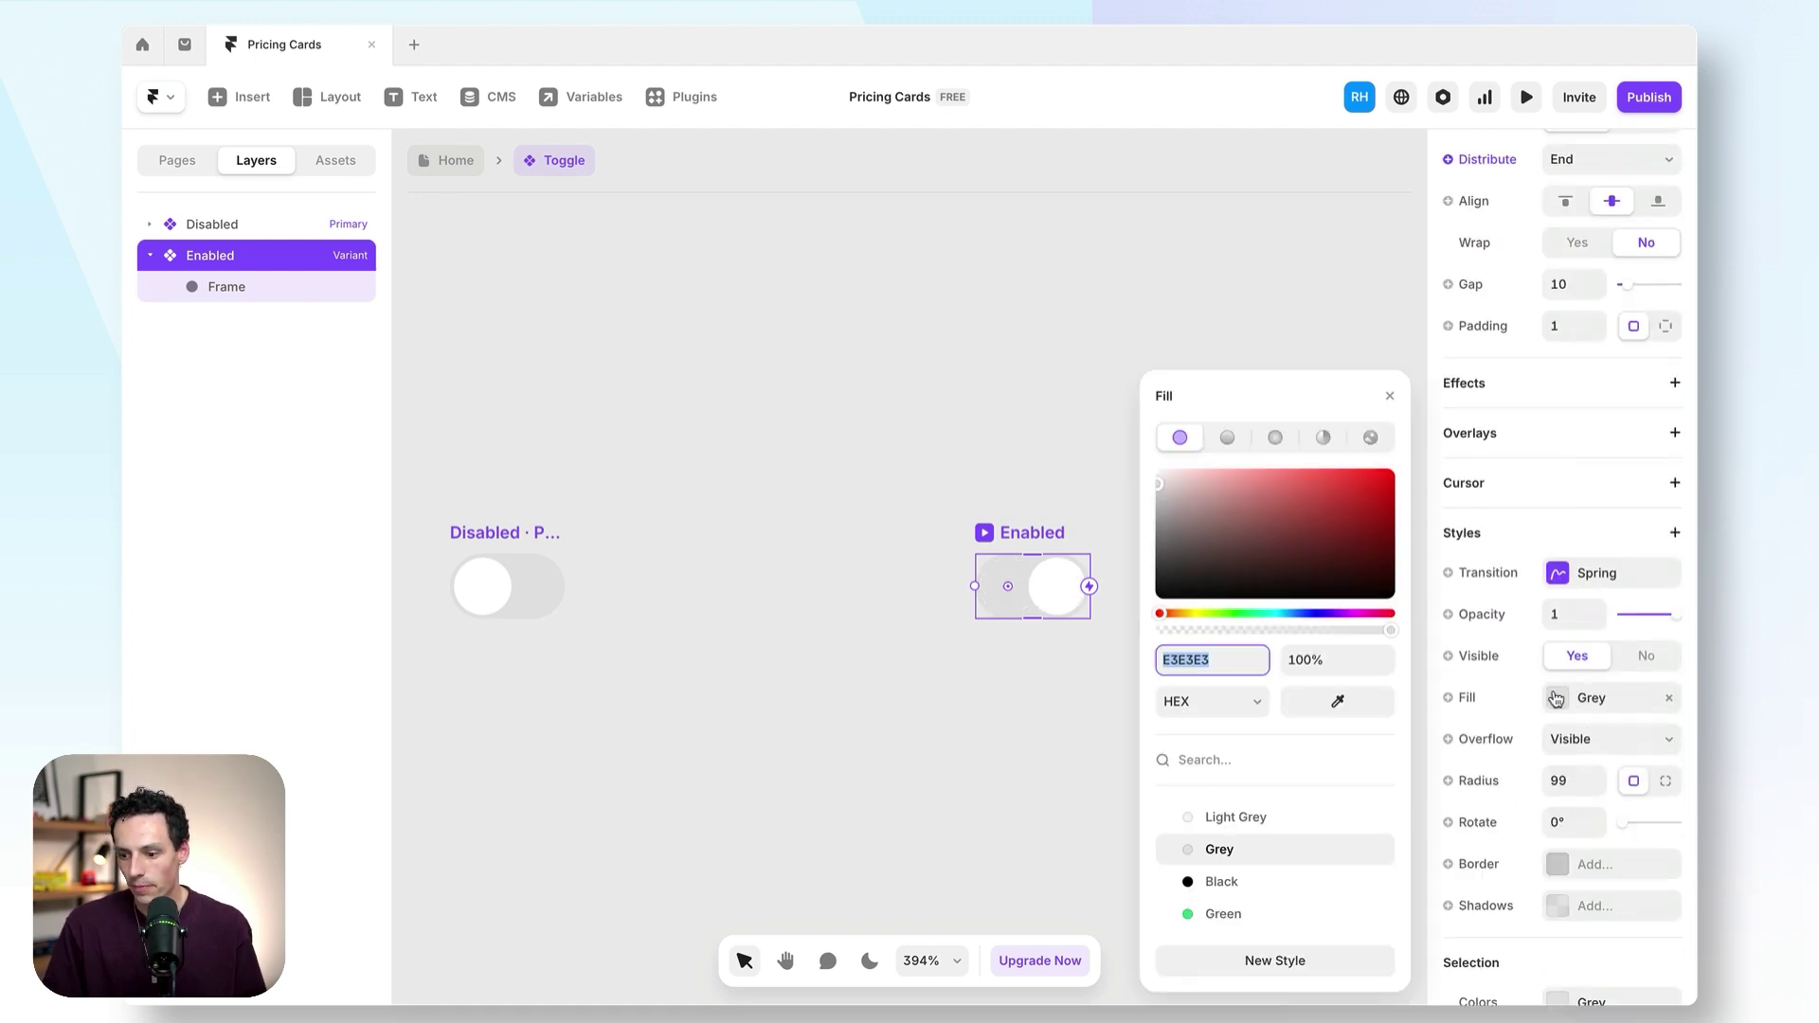
click(1190, 917)
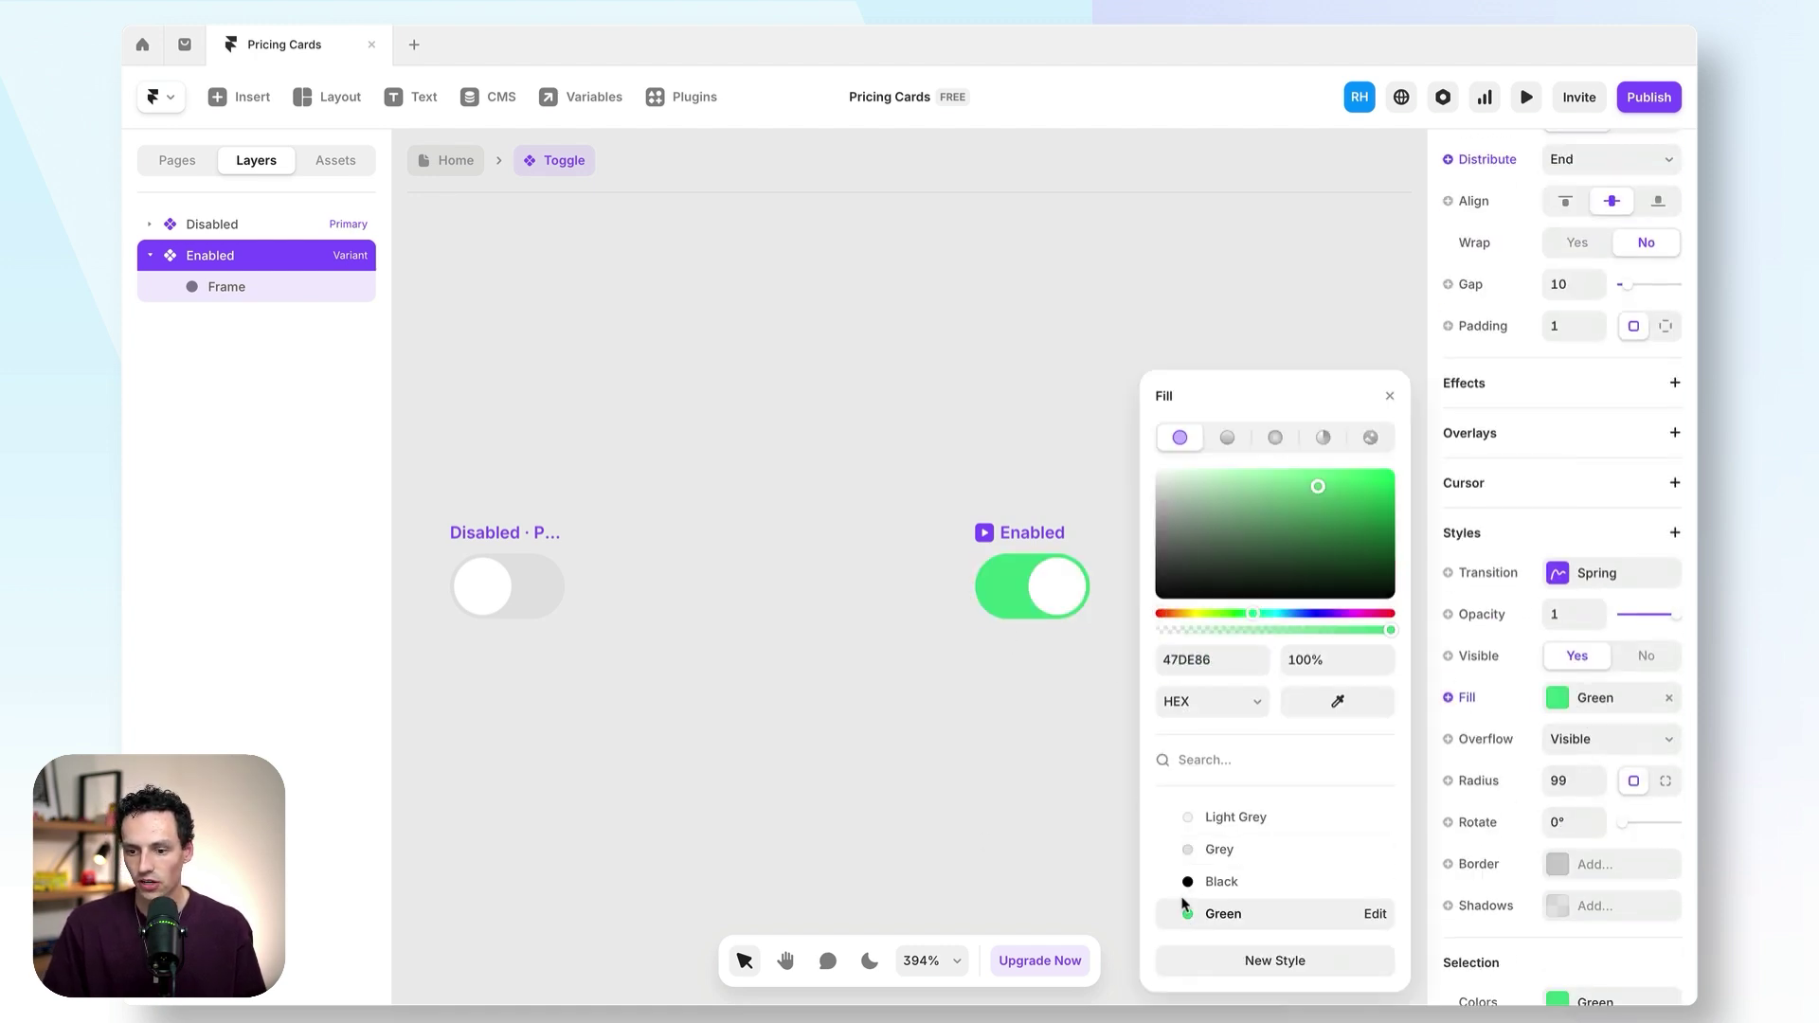
click(740, 403)
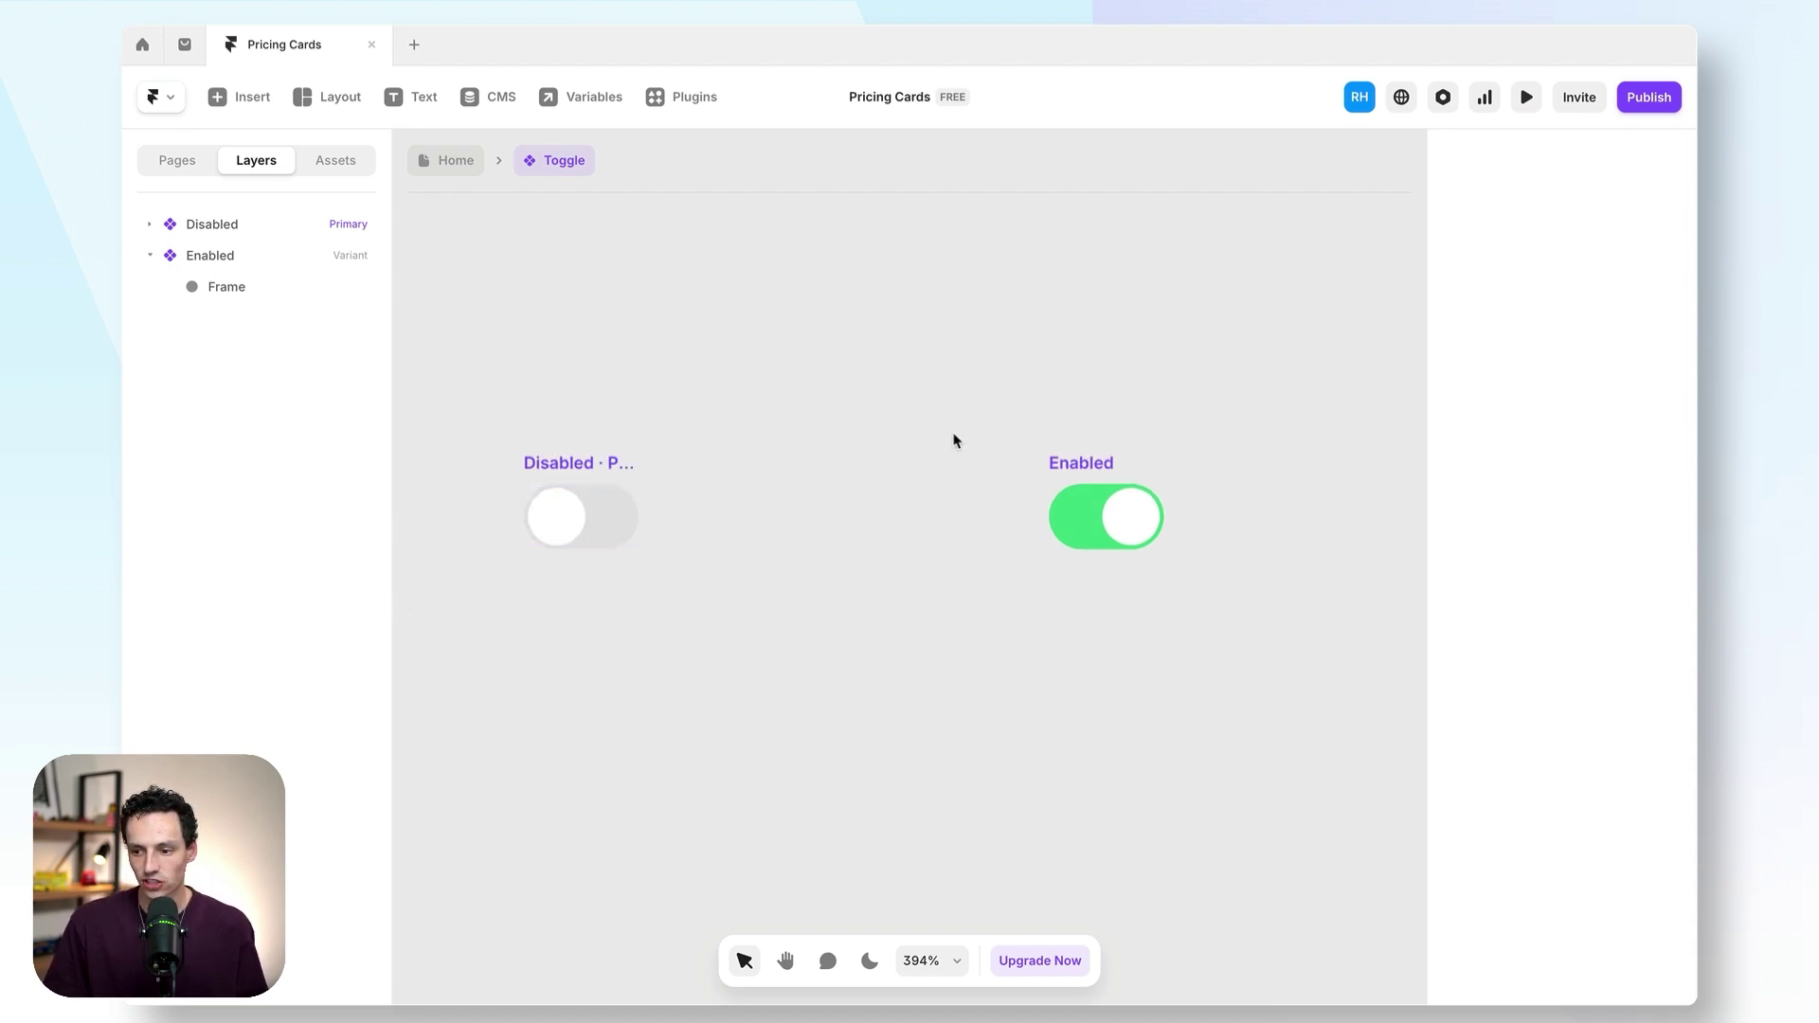
click(1060, 462)
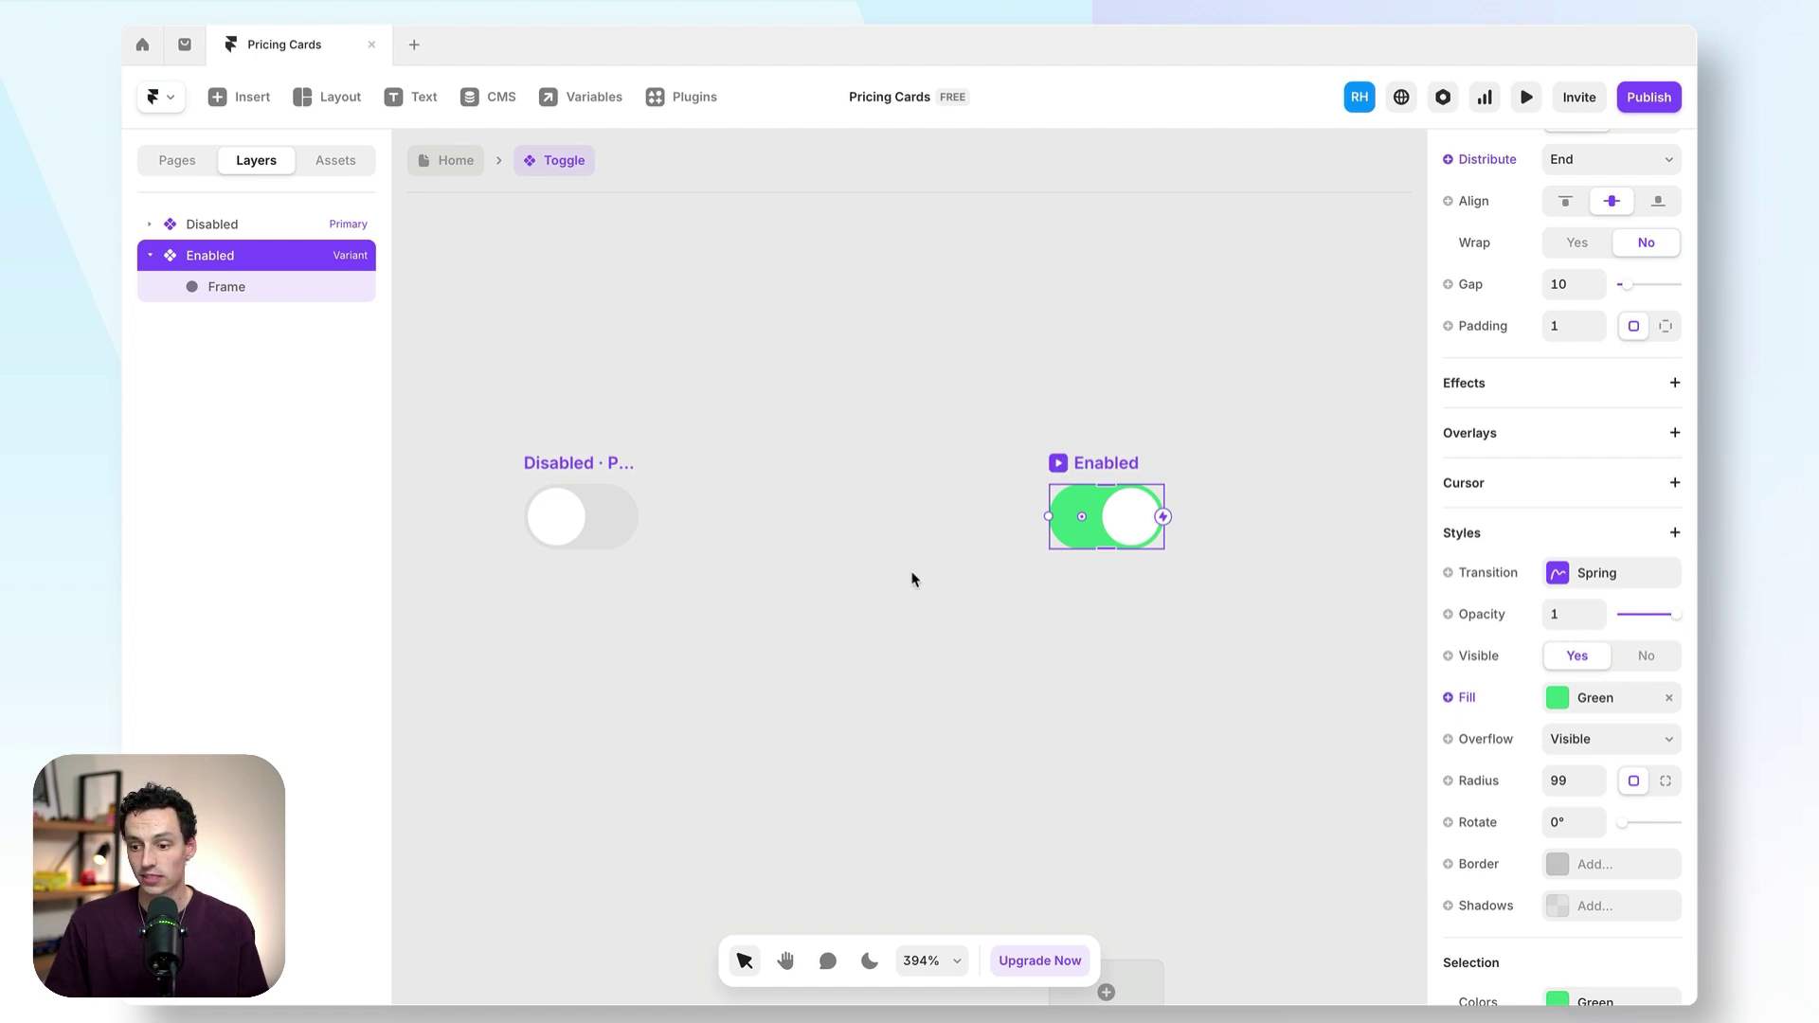
click(739, 465)
click(616, 460)
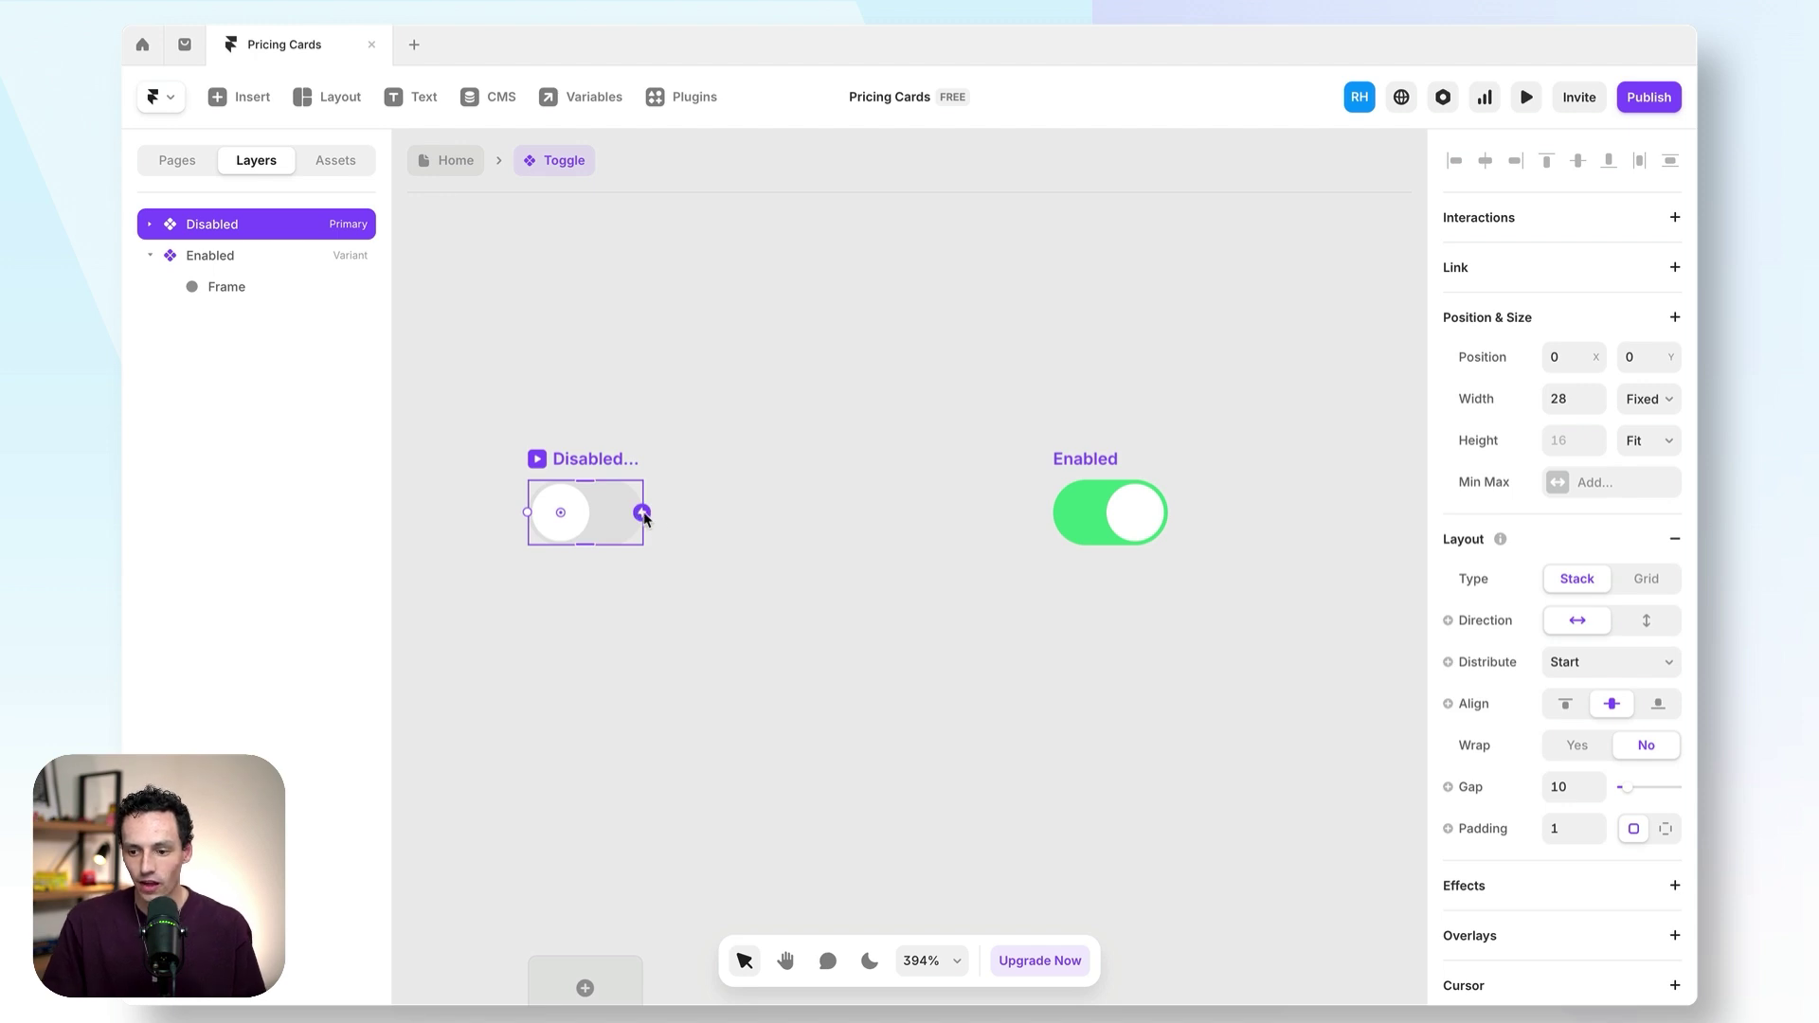
- Link Disabled to Enabled with a Click interaction and launch the preview
drag(644, 514, 1075, 512)
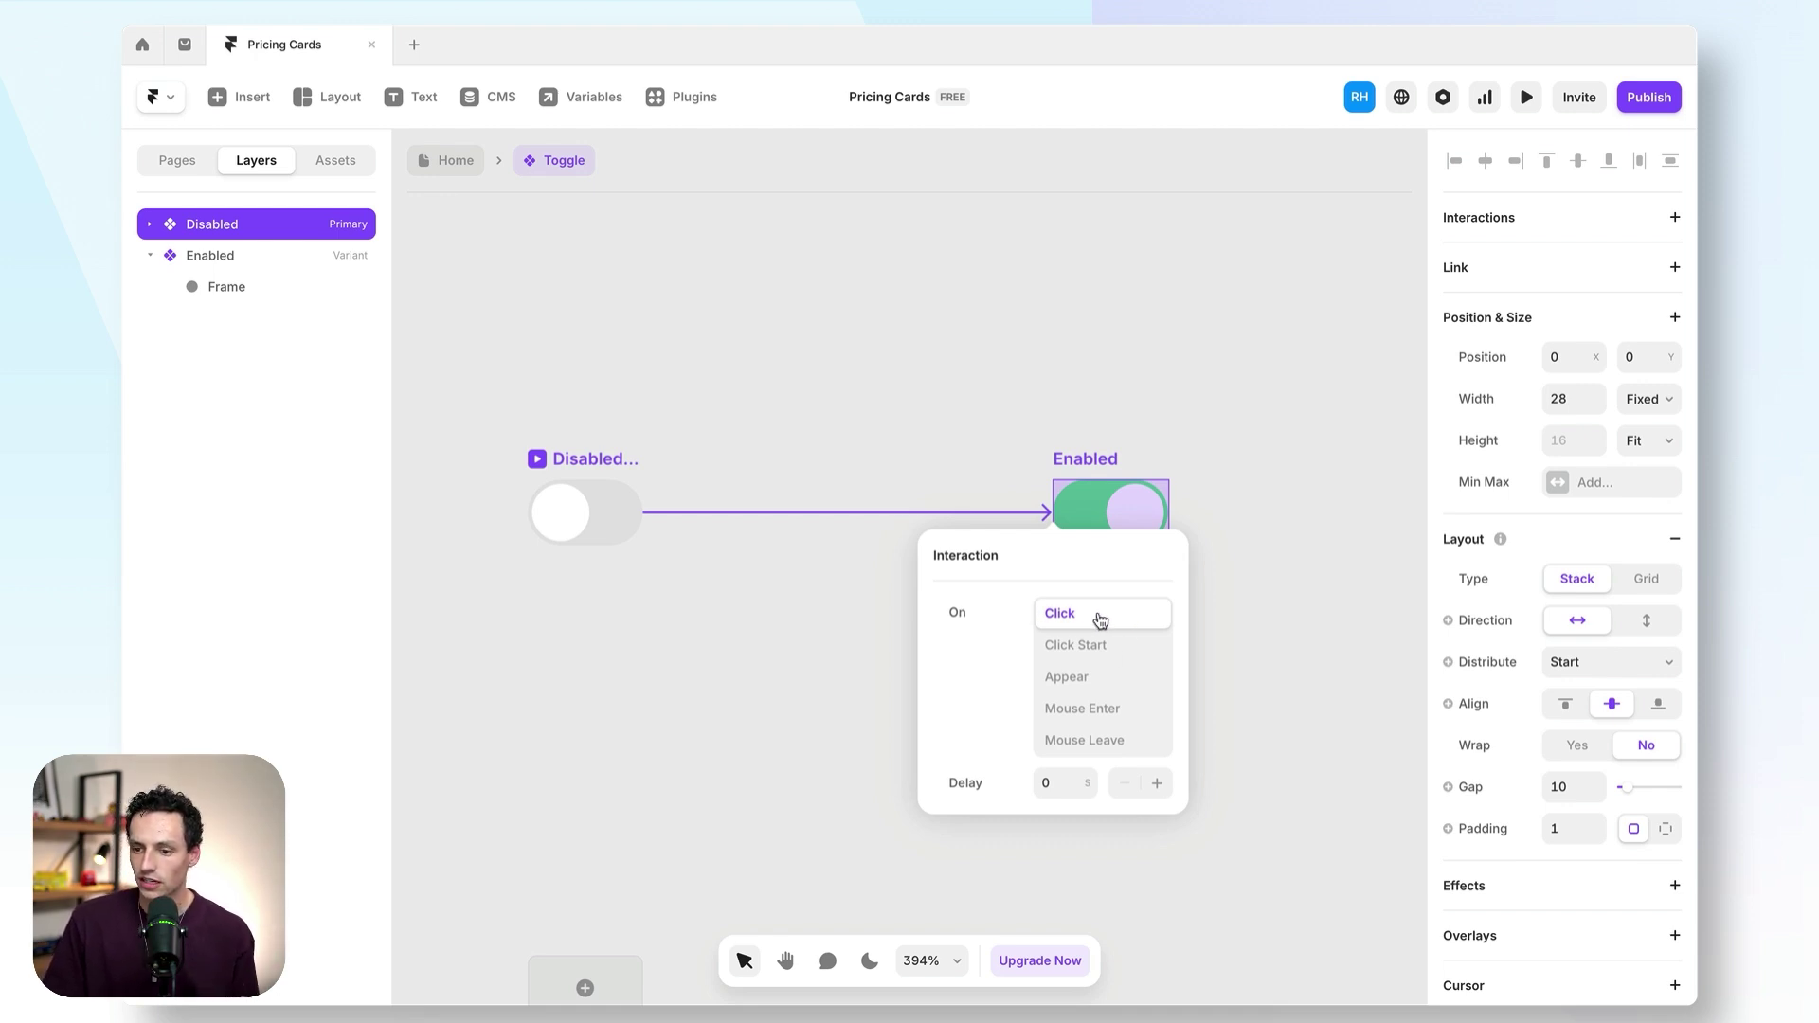
click(790, 483)
click(1099, 482)
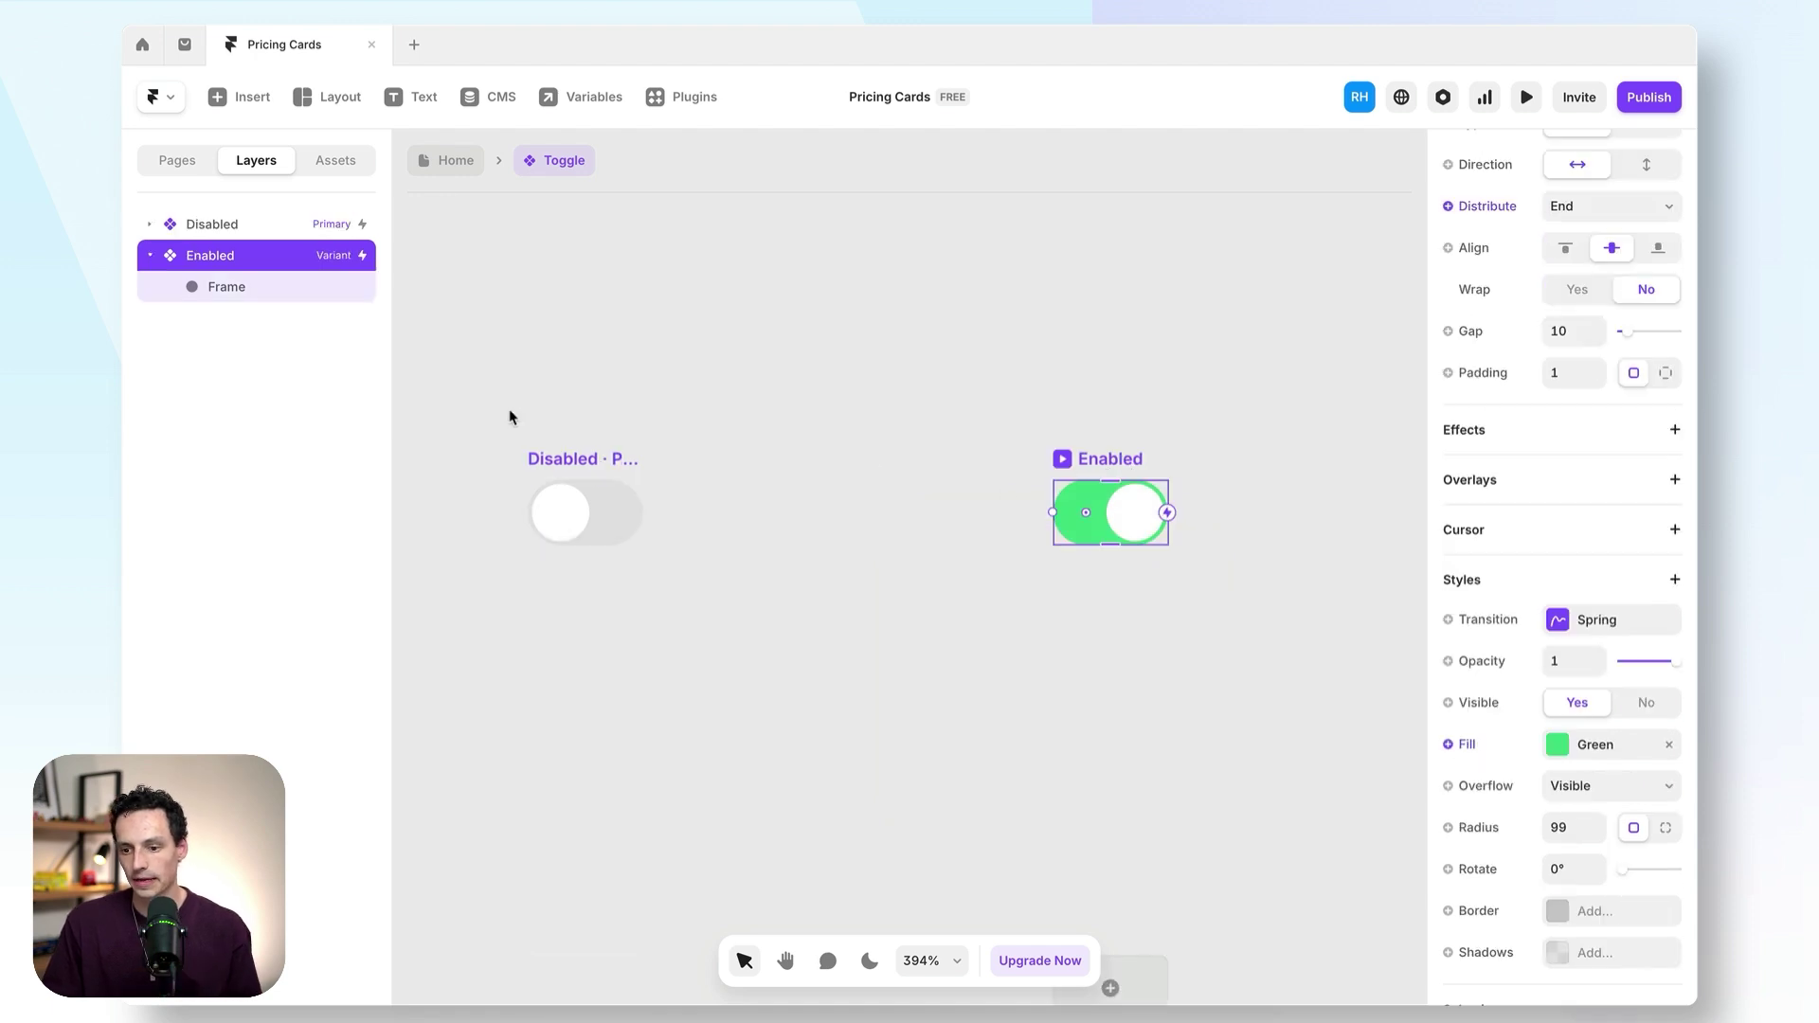
click(561, 481)
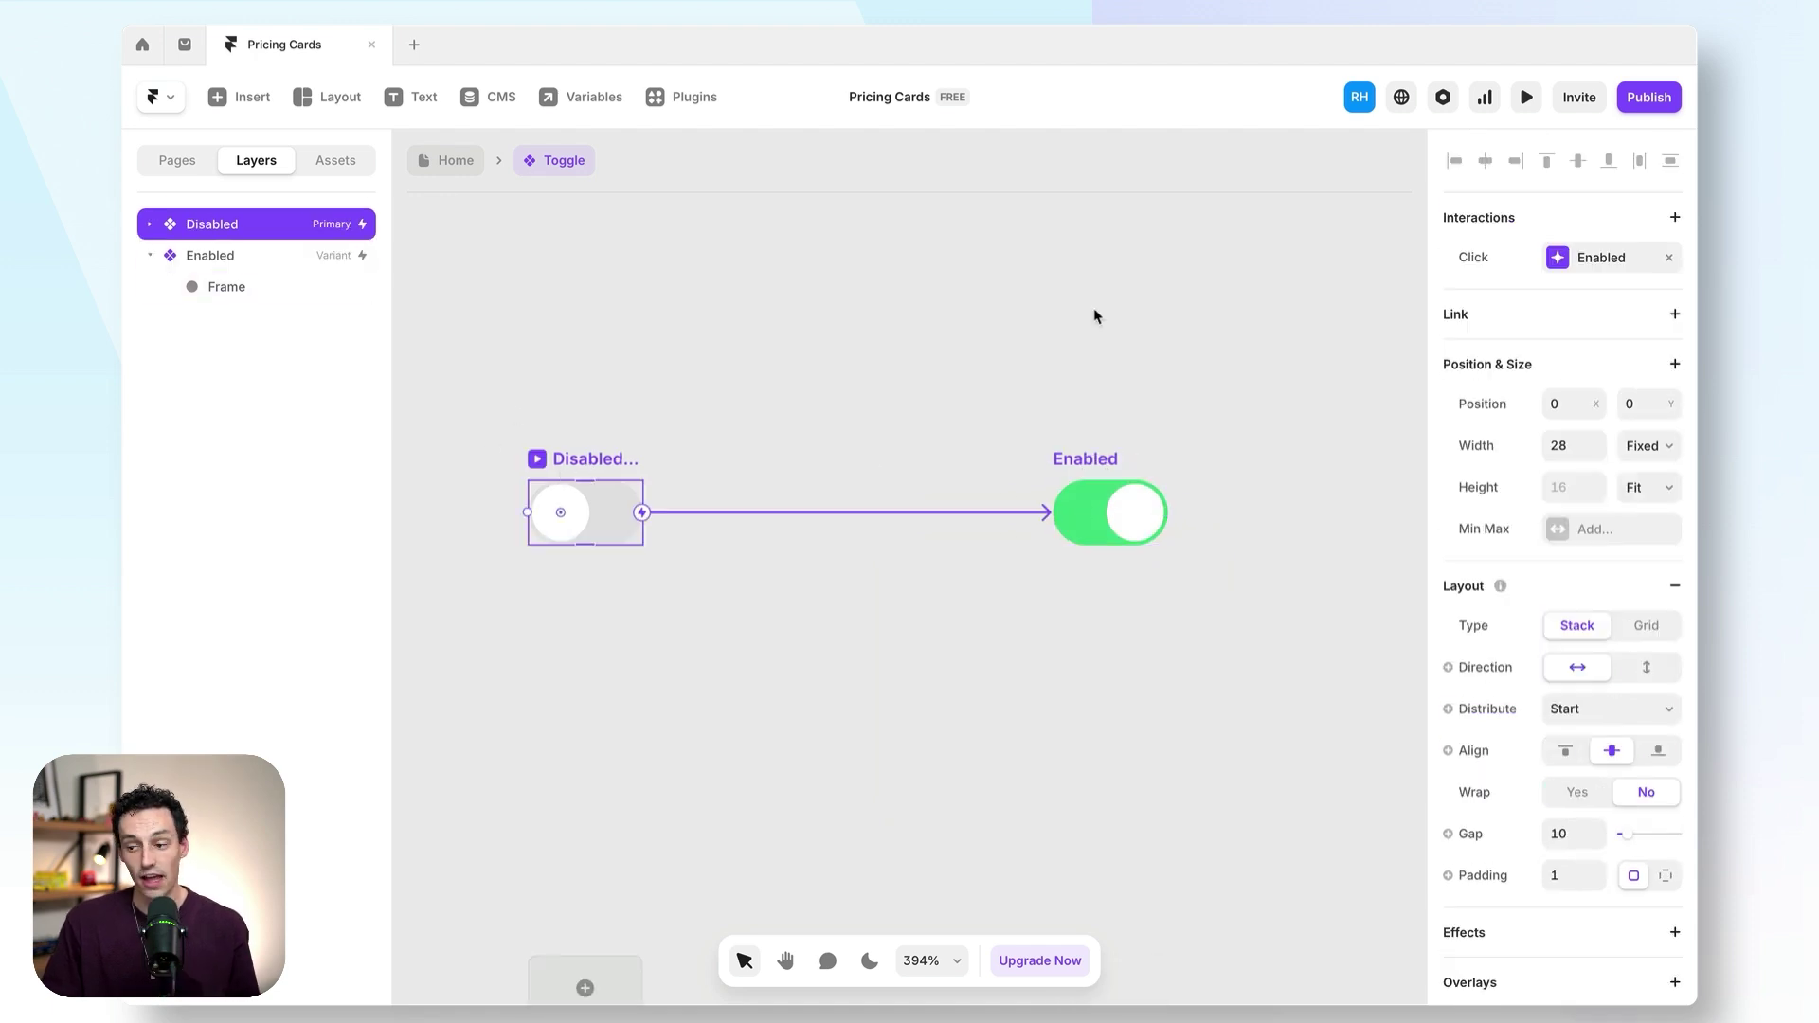
click(1528, 101)
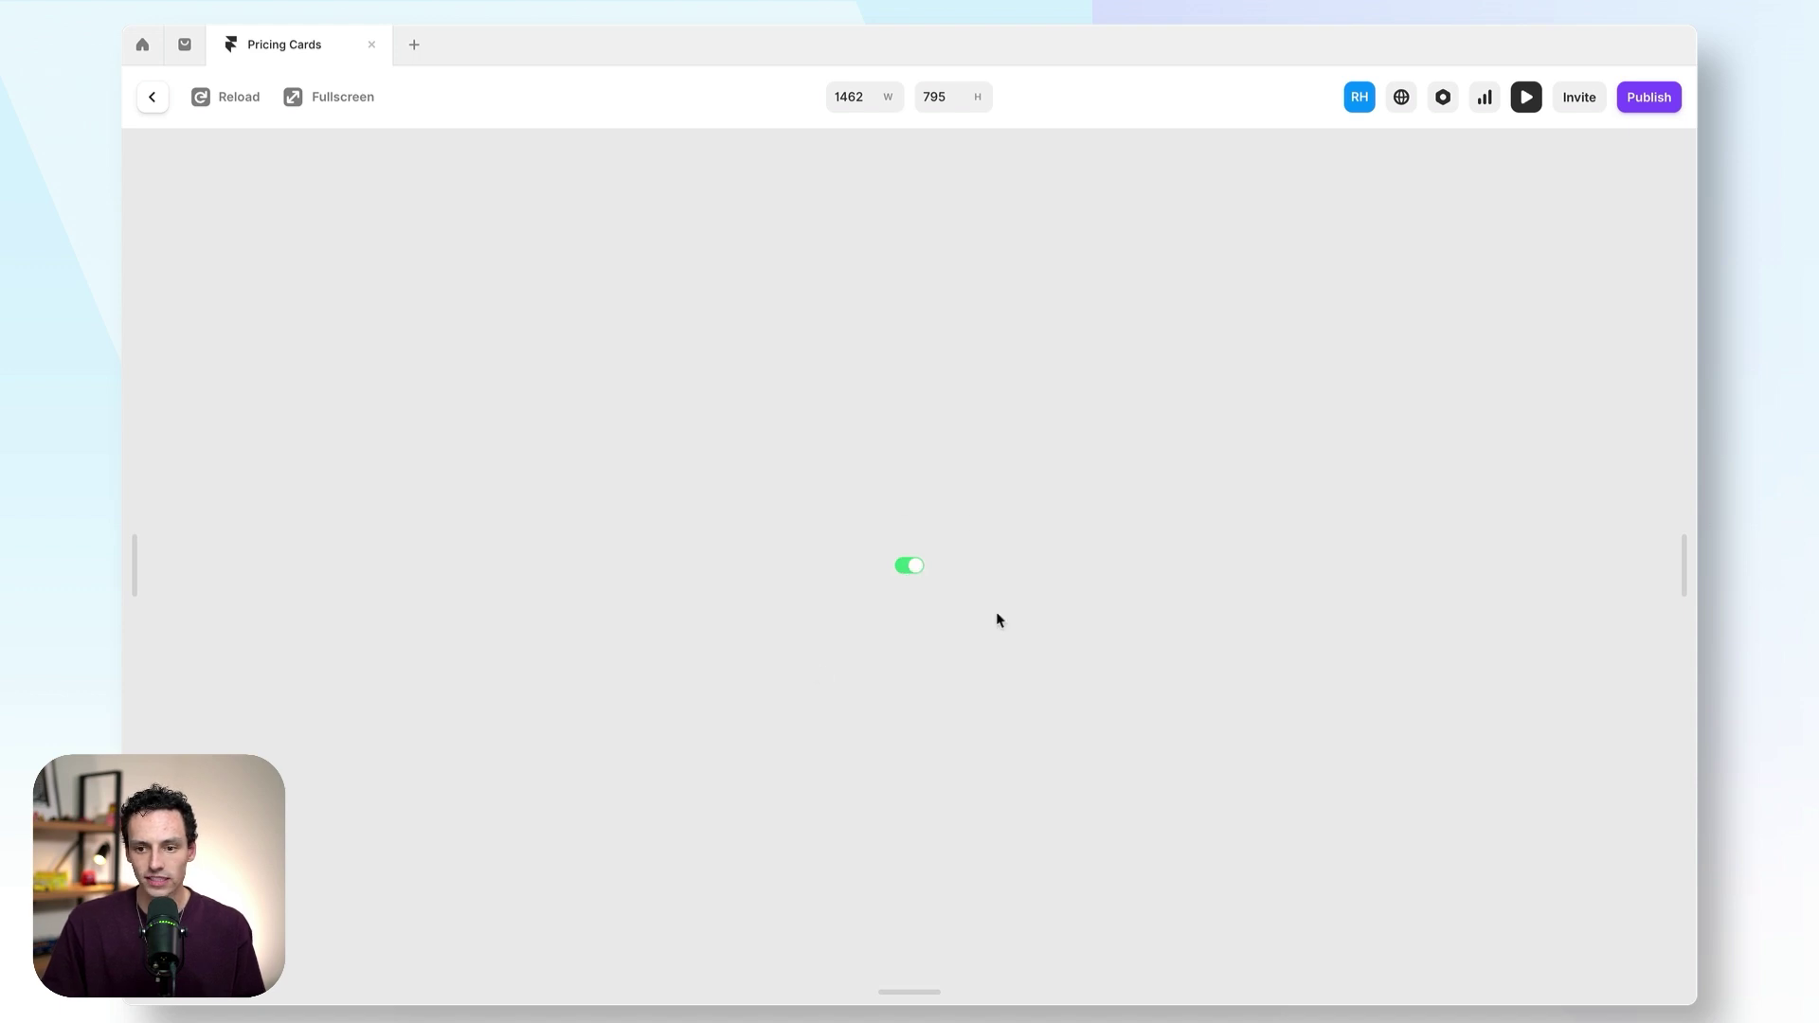
- Reload the preview, confirm the toggle turns green on click, and return to the editor
click(225, 102)
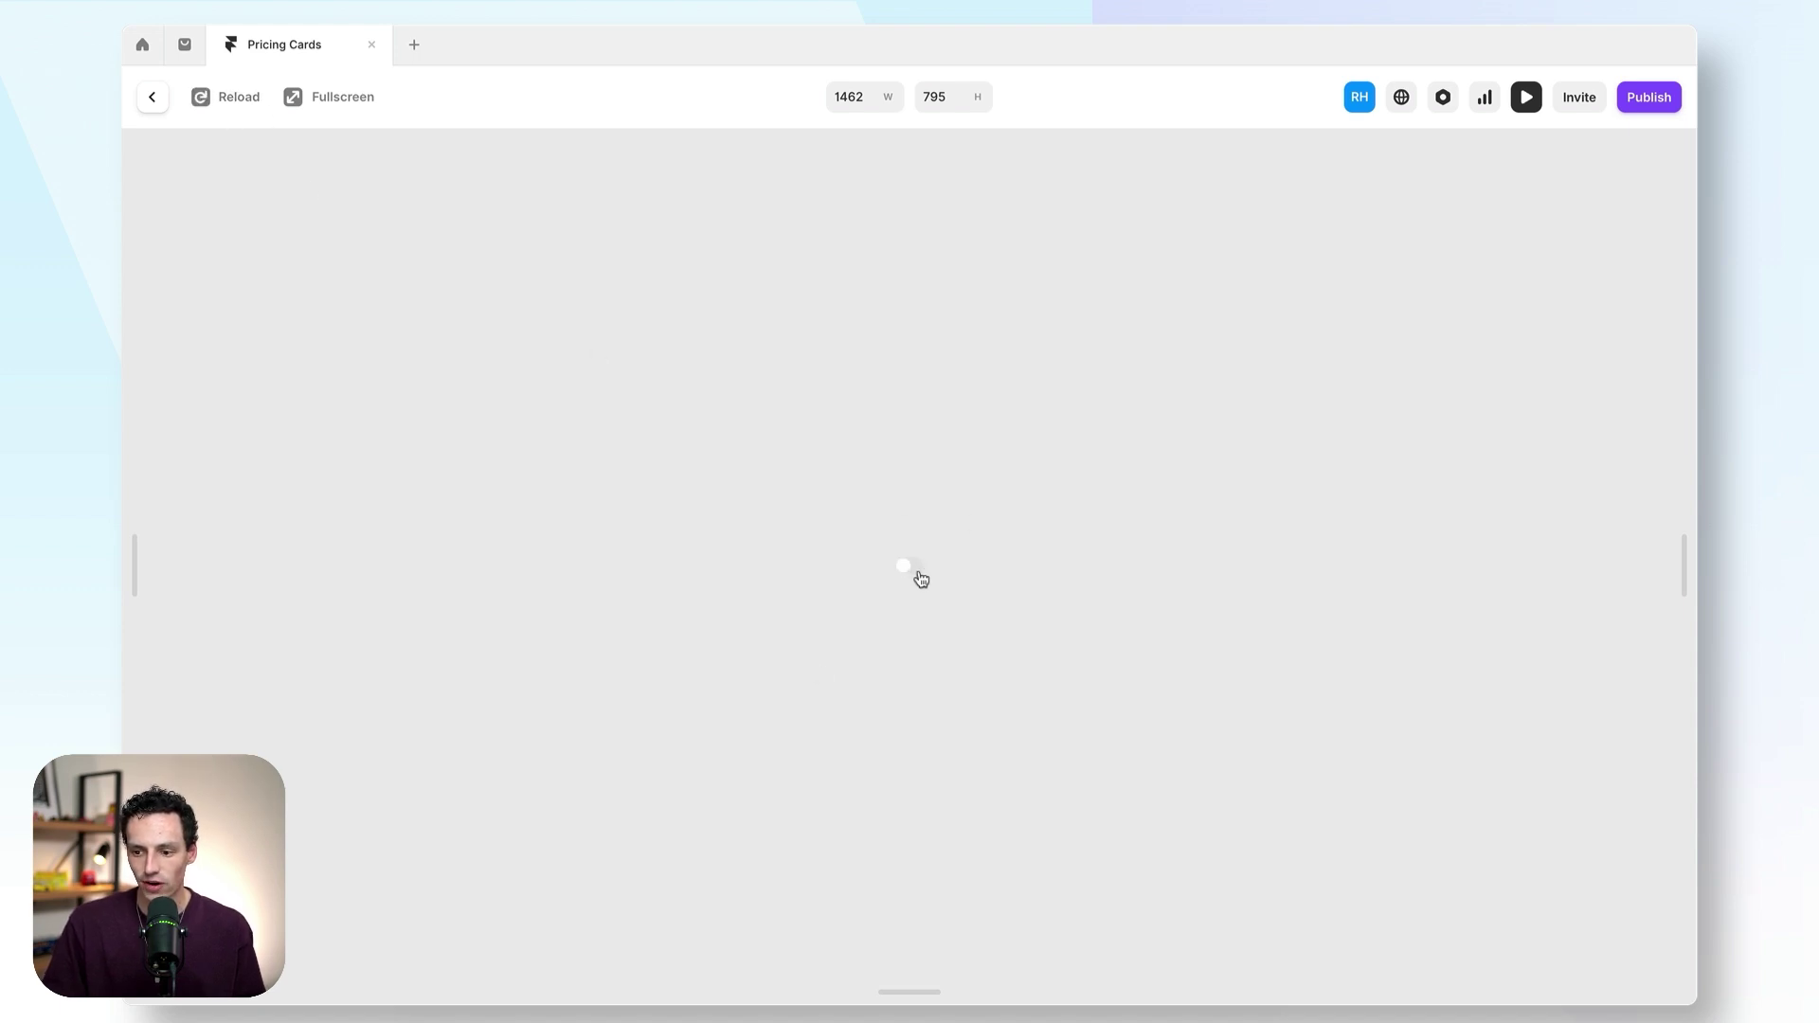
click(918, 571)
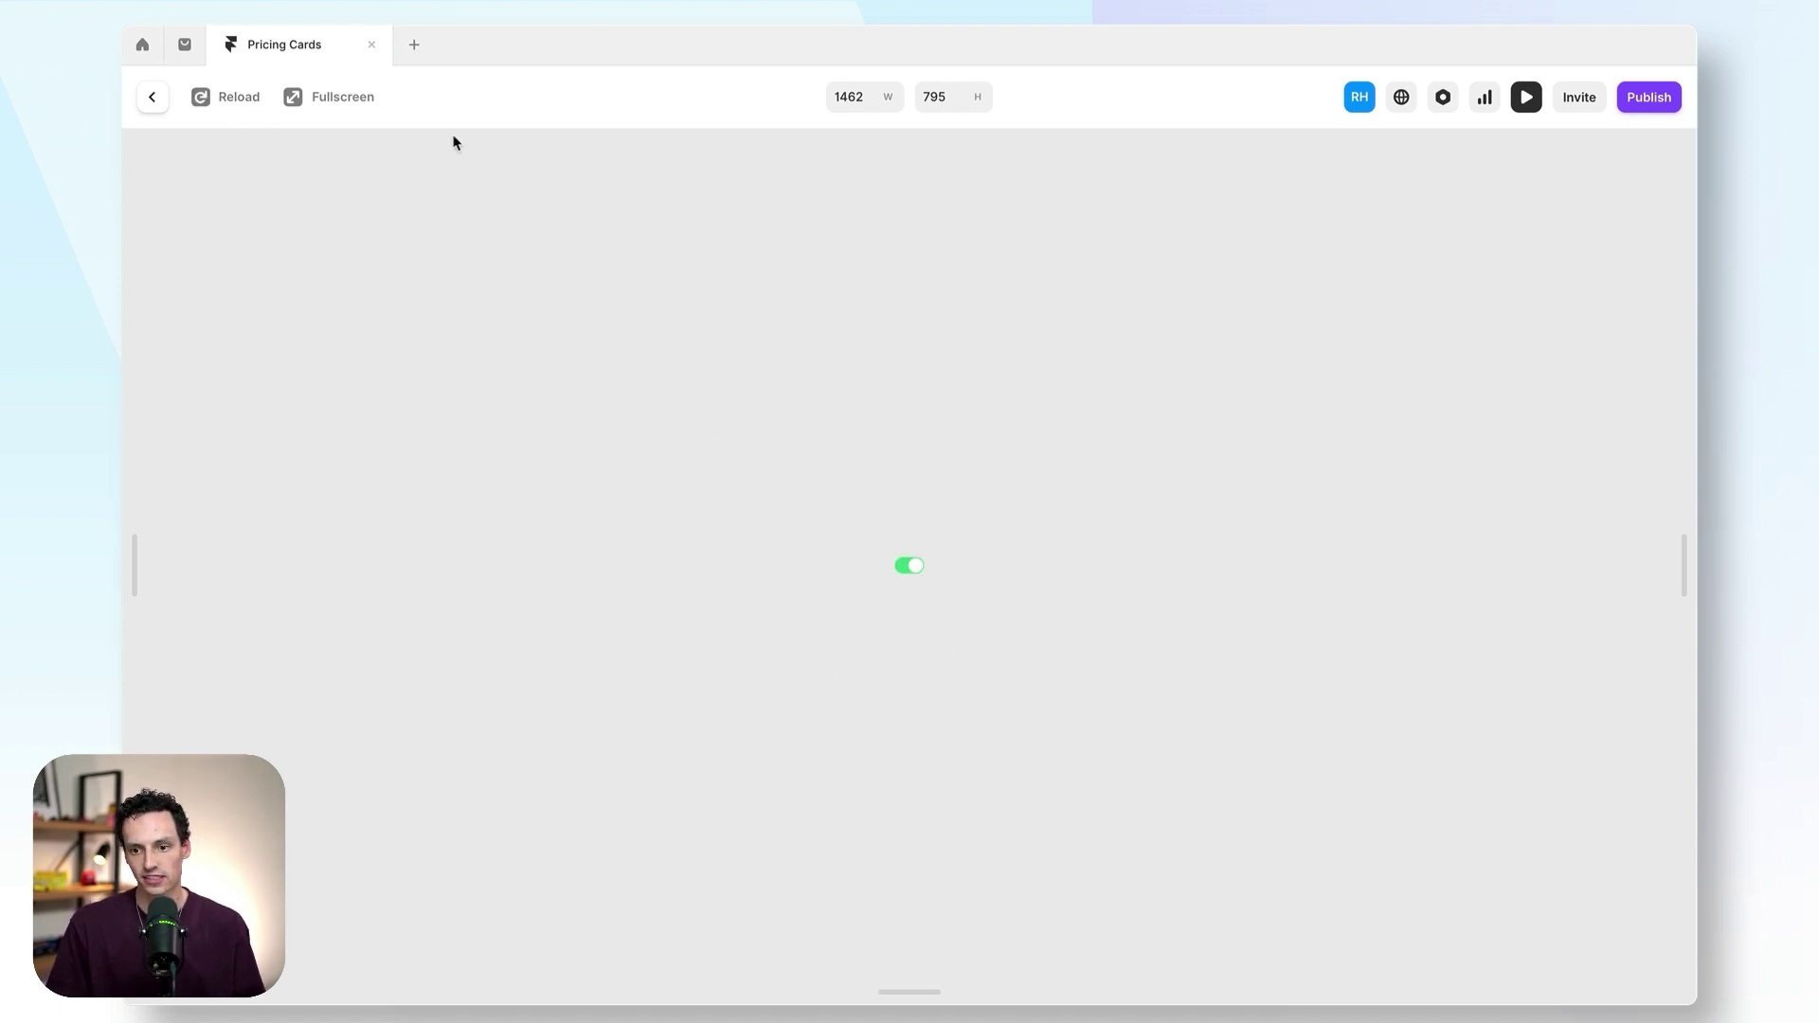
key(Escape)
scroll(1572, 680, down, 8)
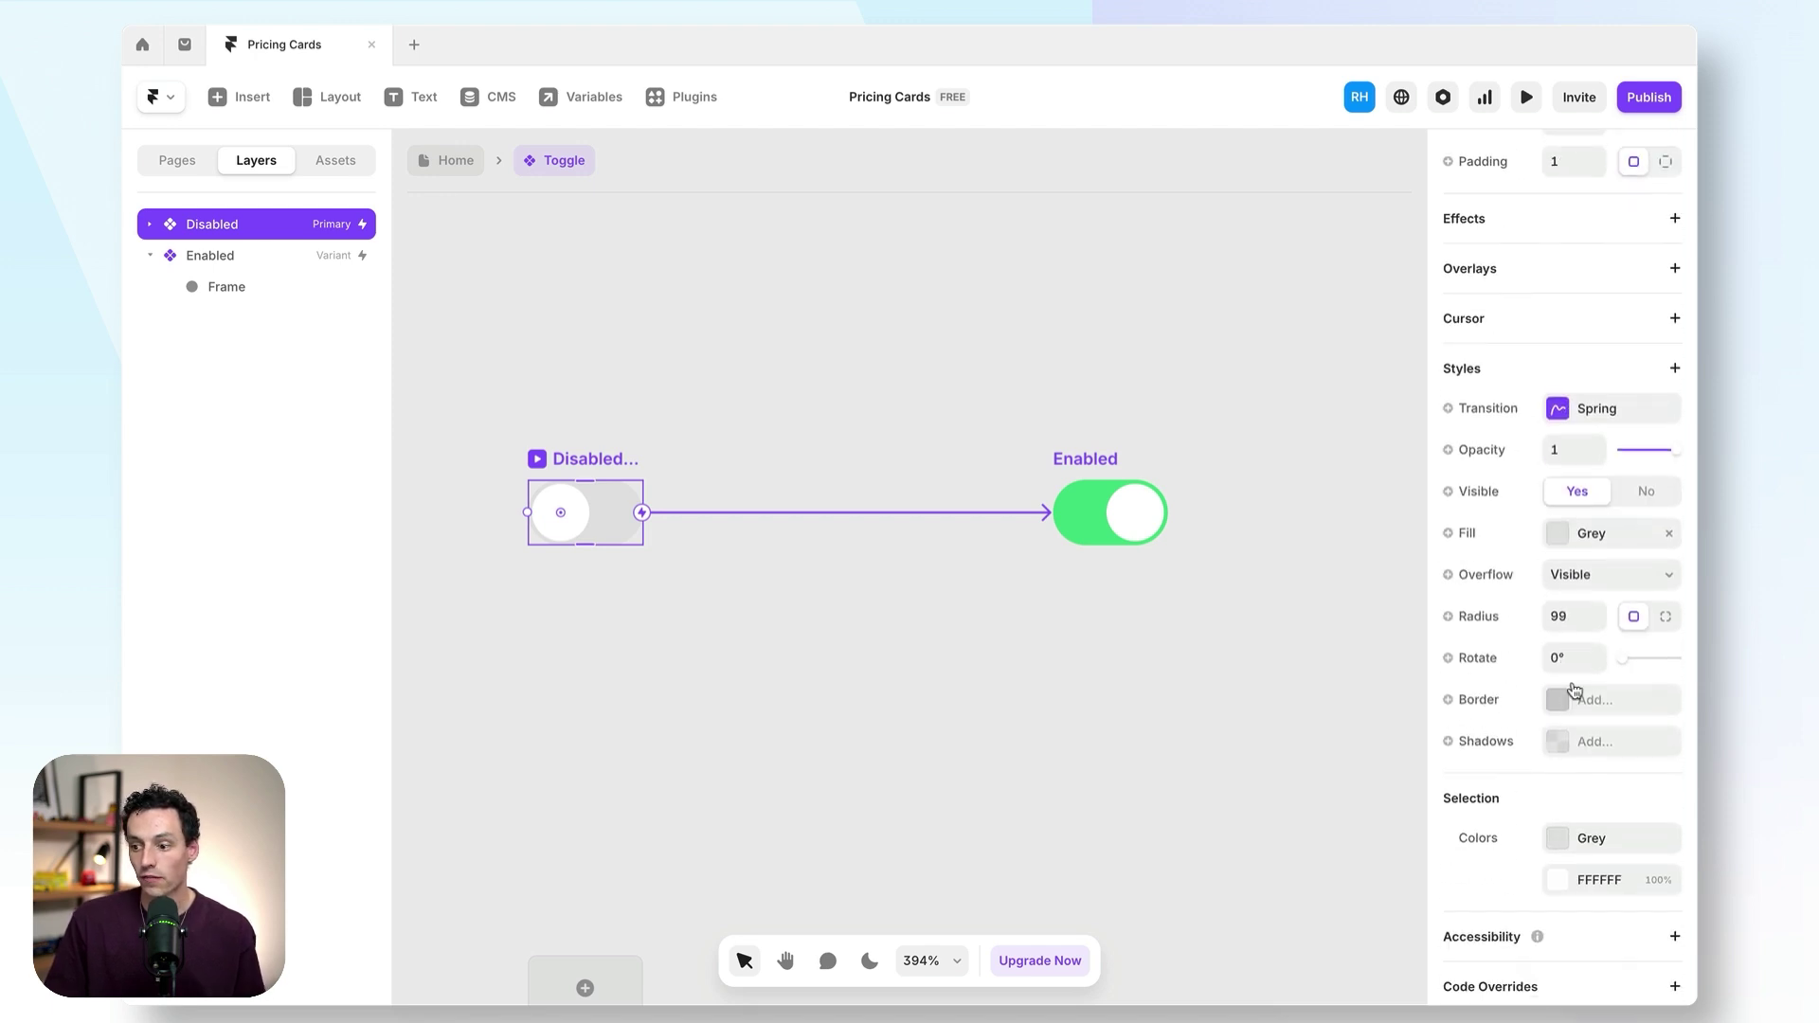
click(1554, 411)
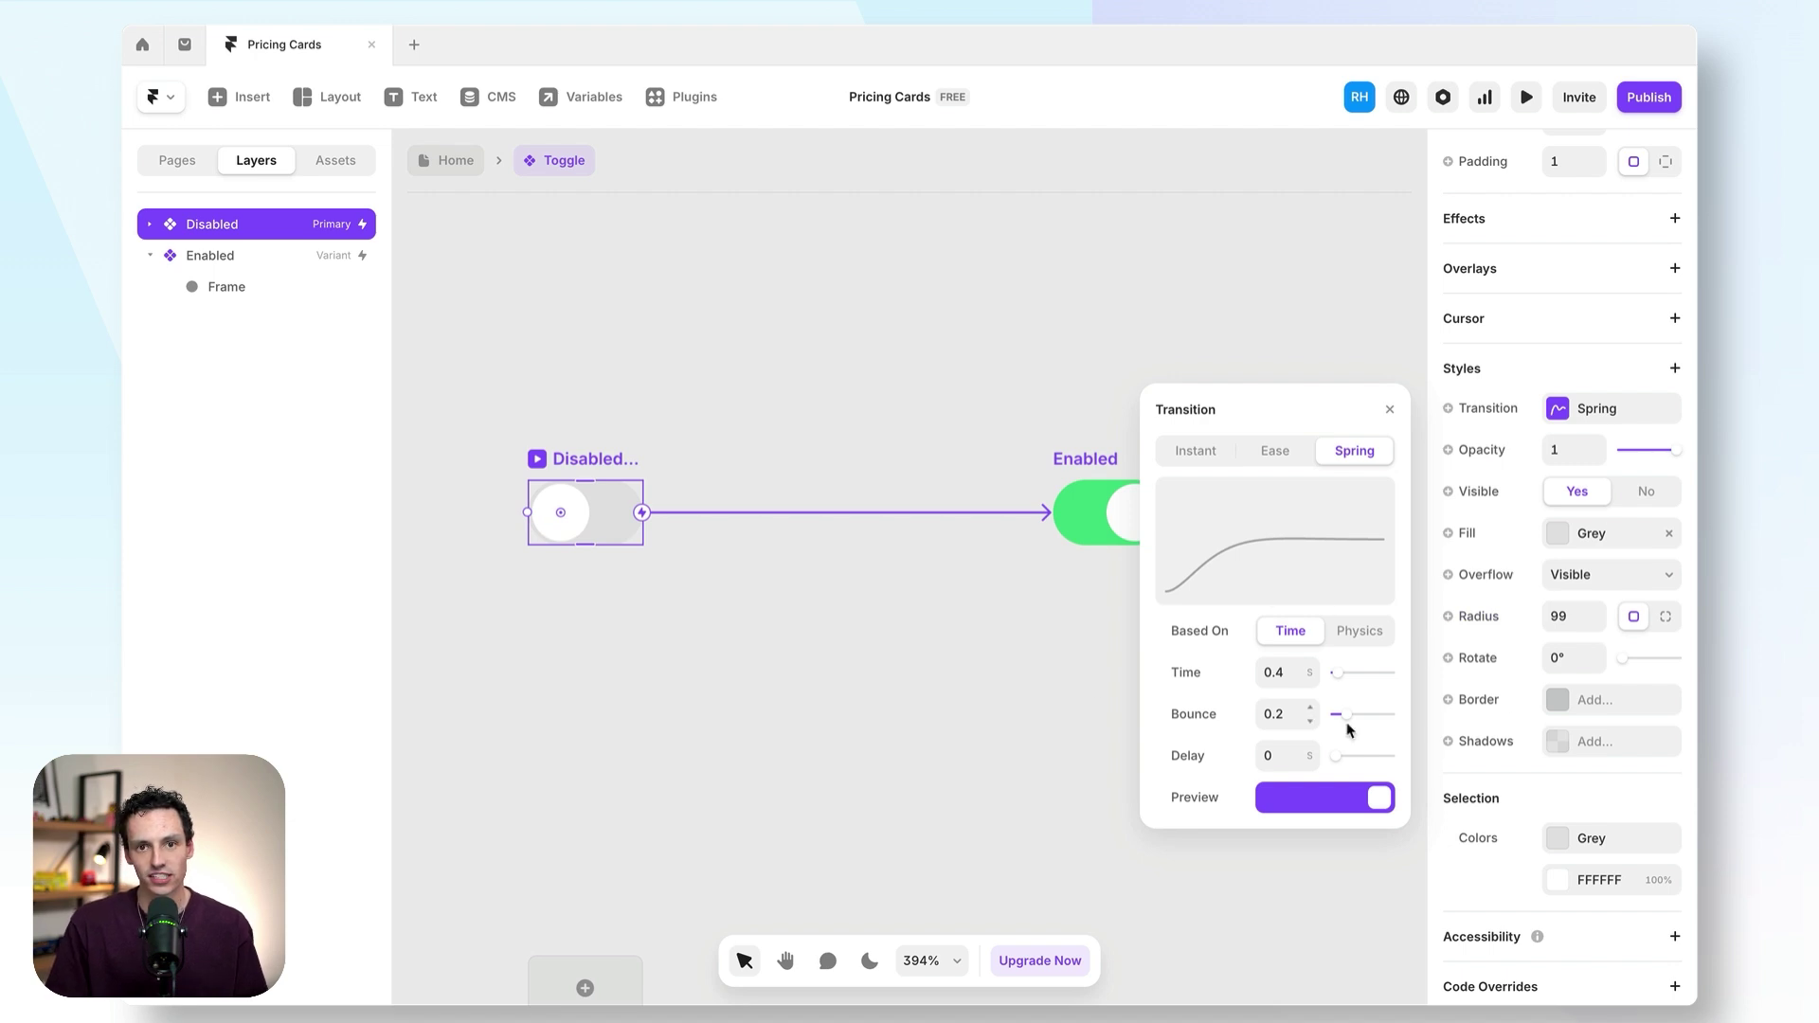
click(1038, 405)
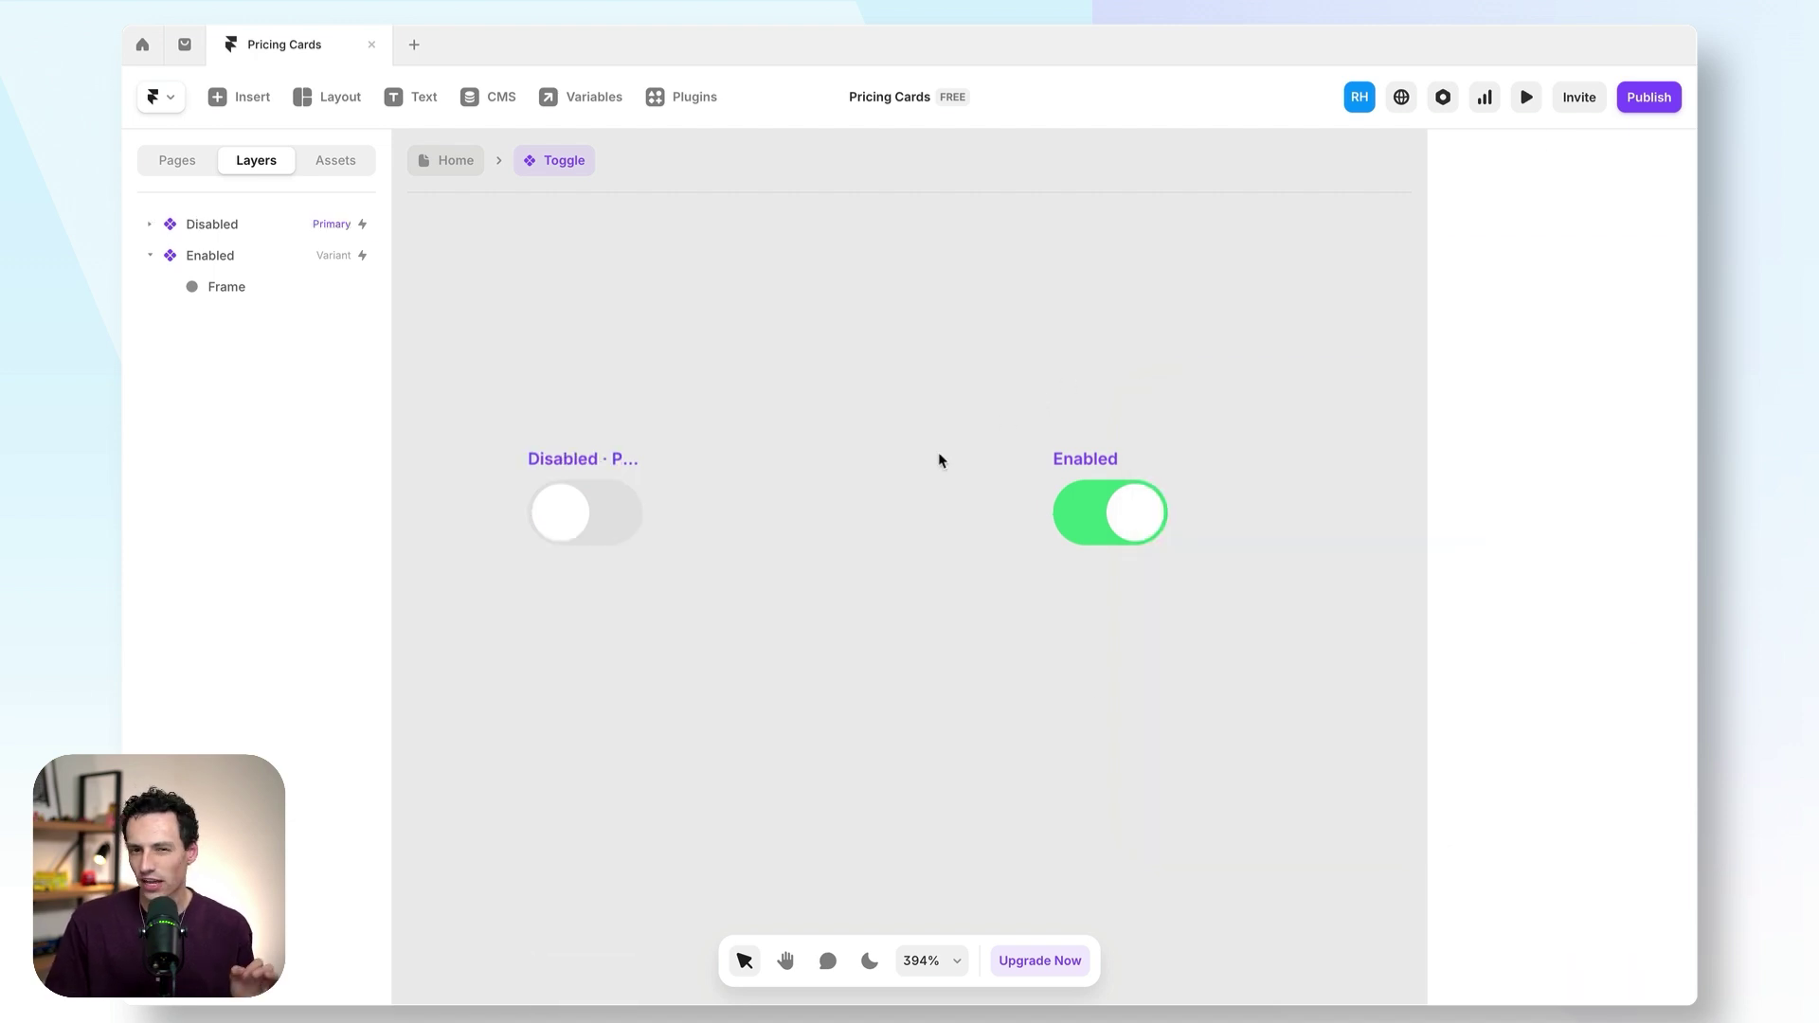
click(1061, 502)
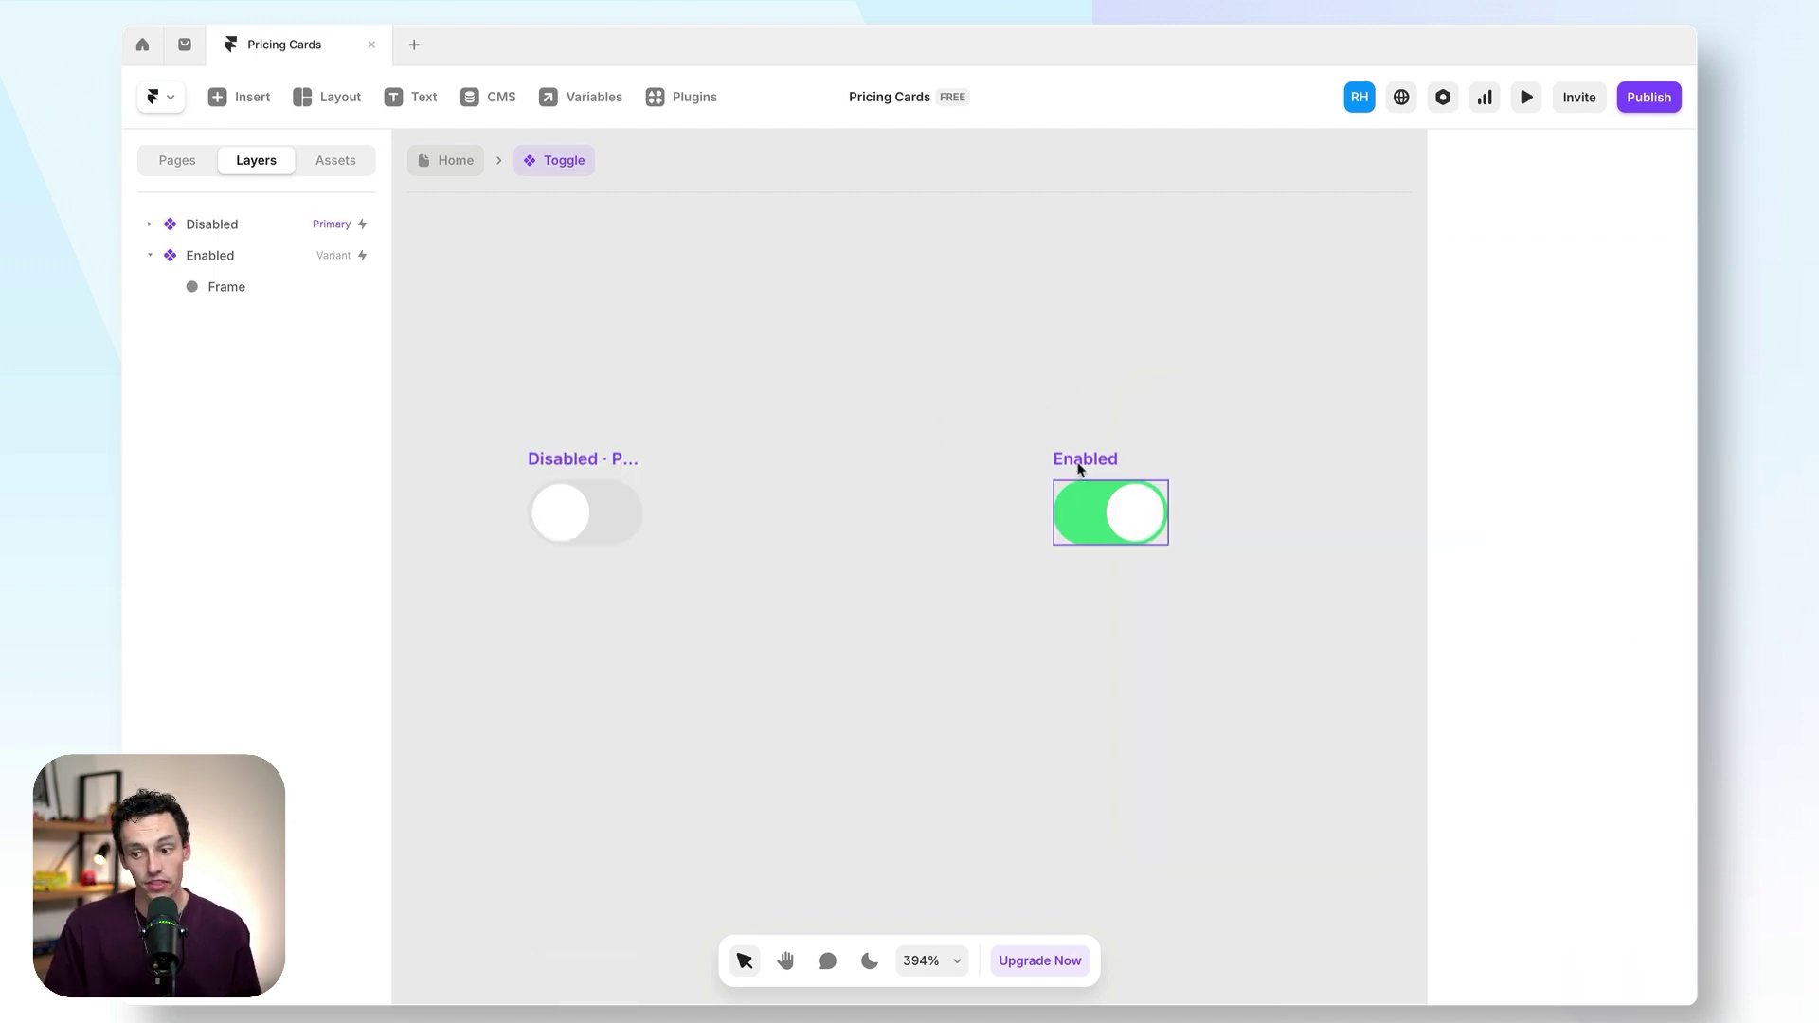
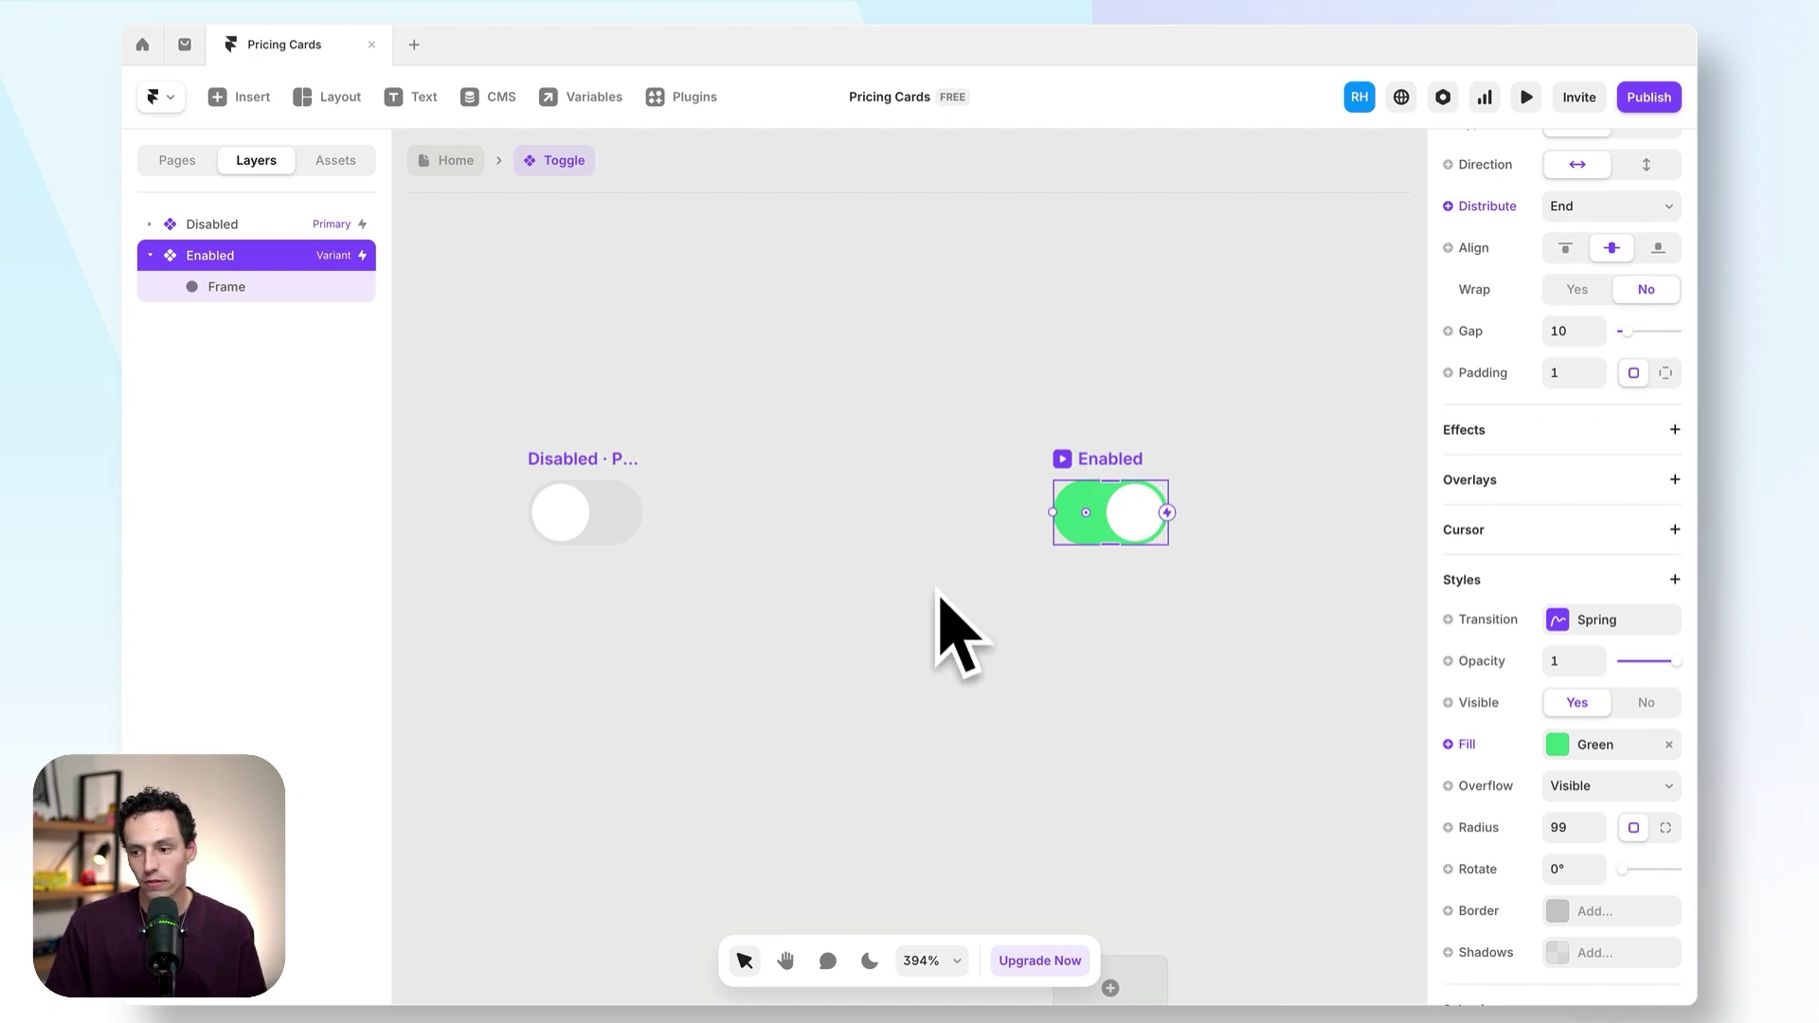
- Connect the Enabled toggle variant back to Disabled with a Click trigger
drag(1166, 512, 614, 515)
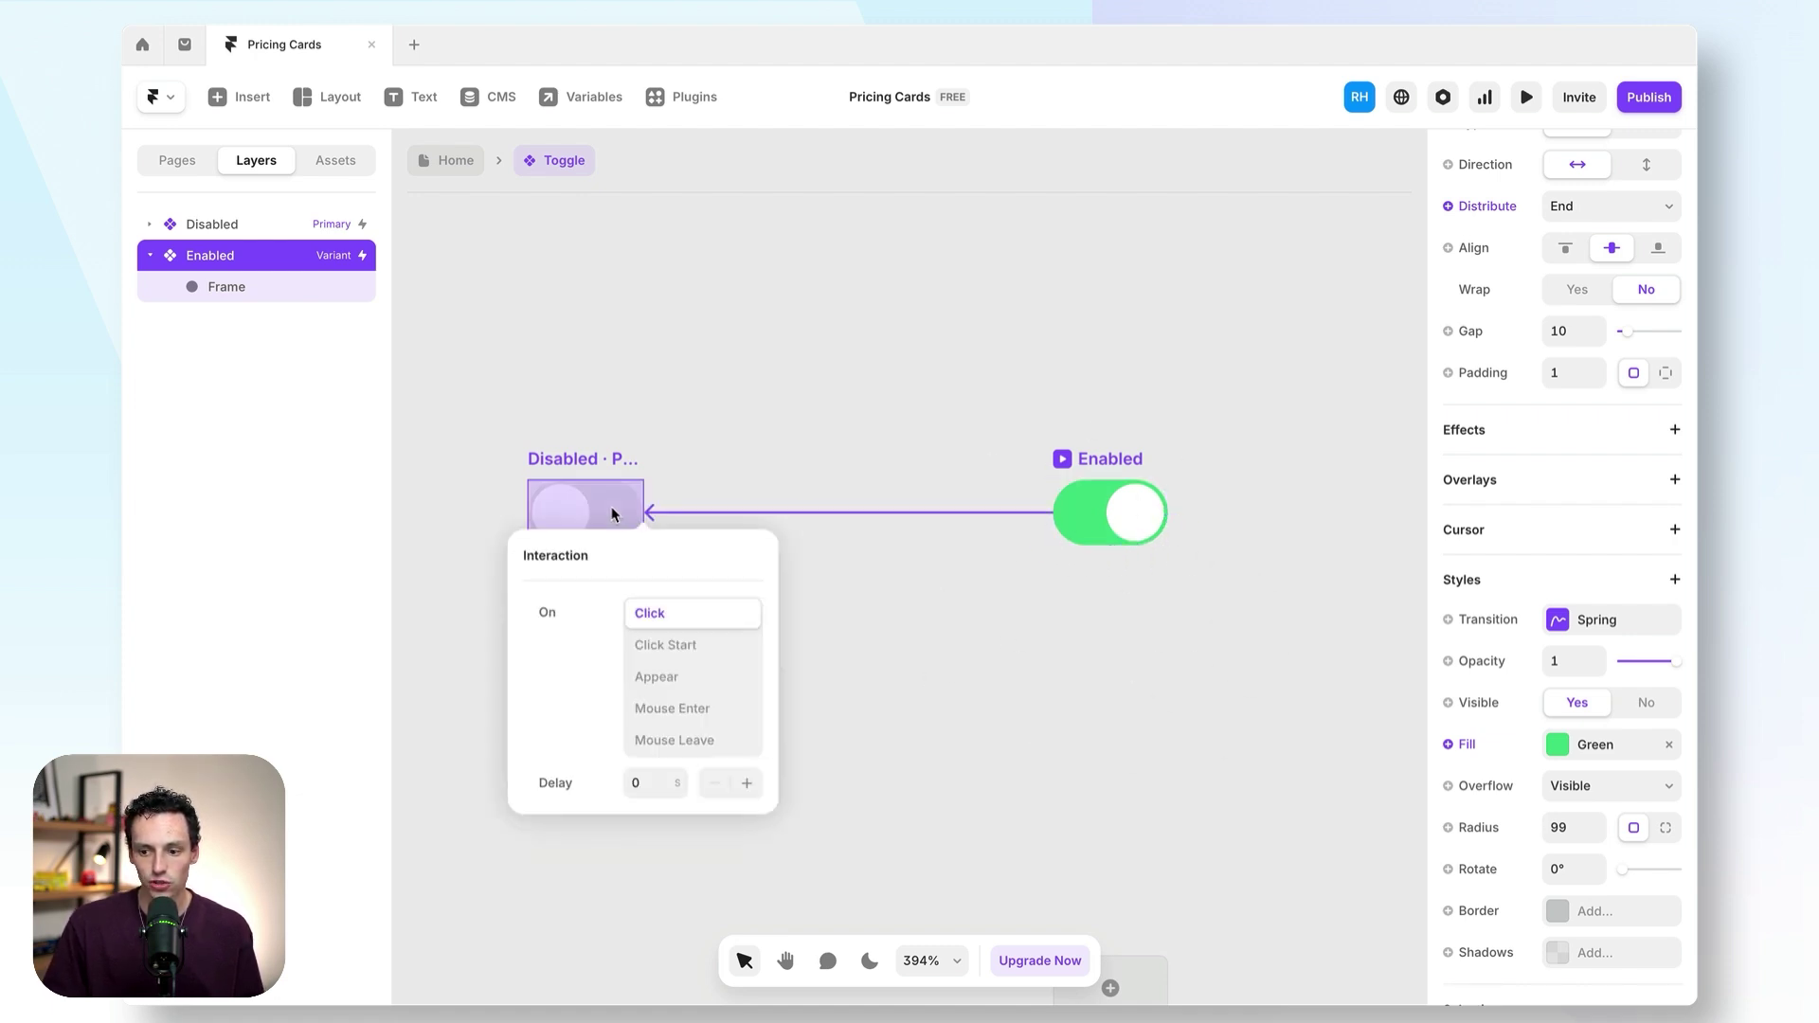
click(779, 412)
scroll(807, 430, right, 3)
scroll(730, 410, left, 4)
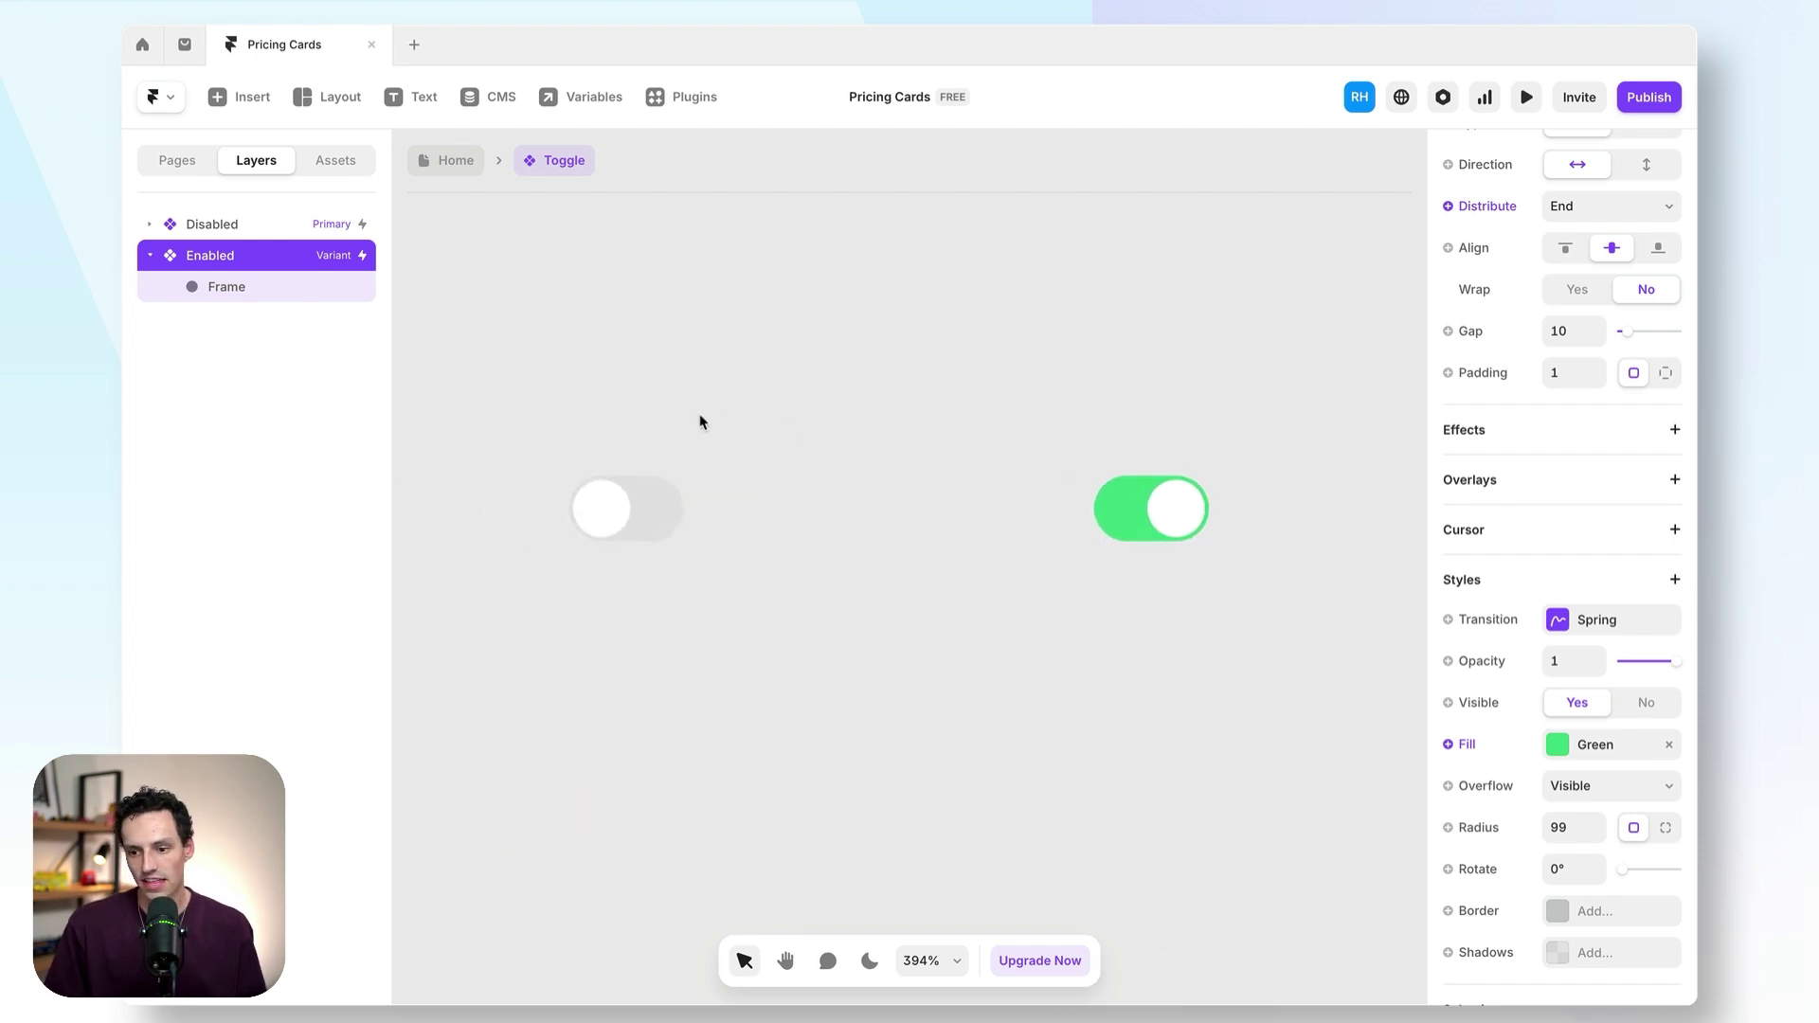
click(617, 455)
- Preview the toggle, switch it on and back off, then return to the editor
click(1526, 97)
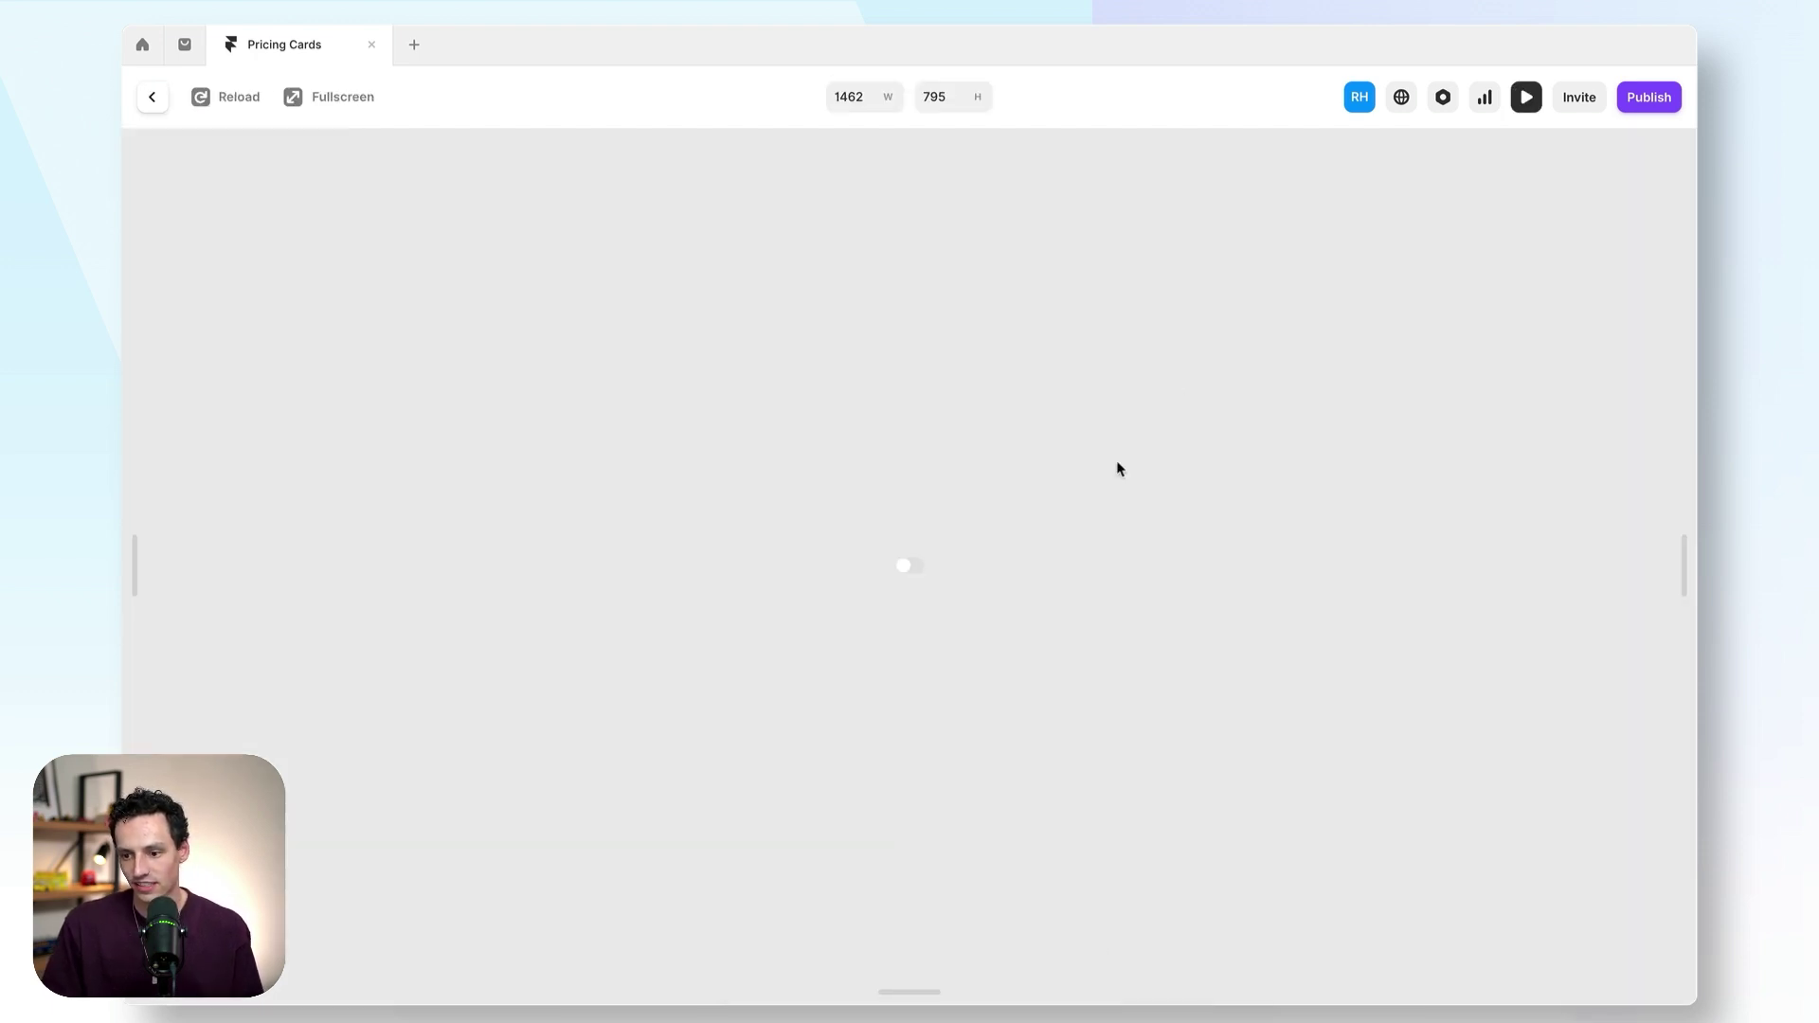
click(913, 569)
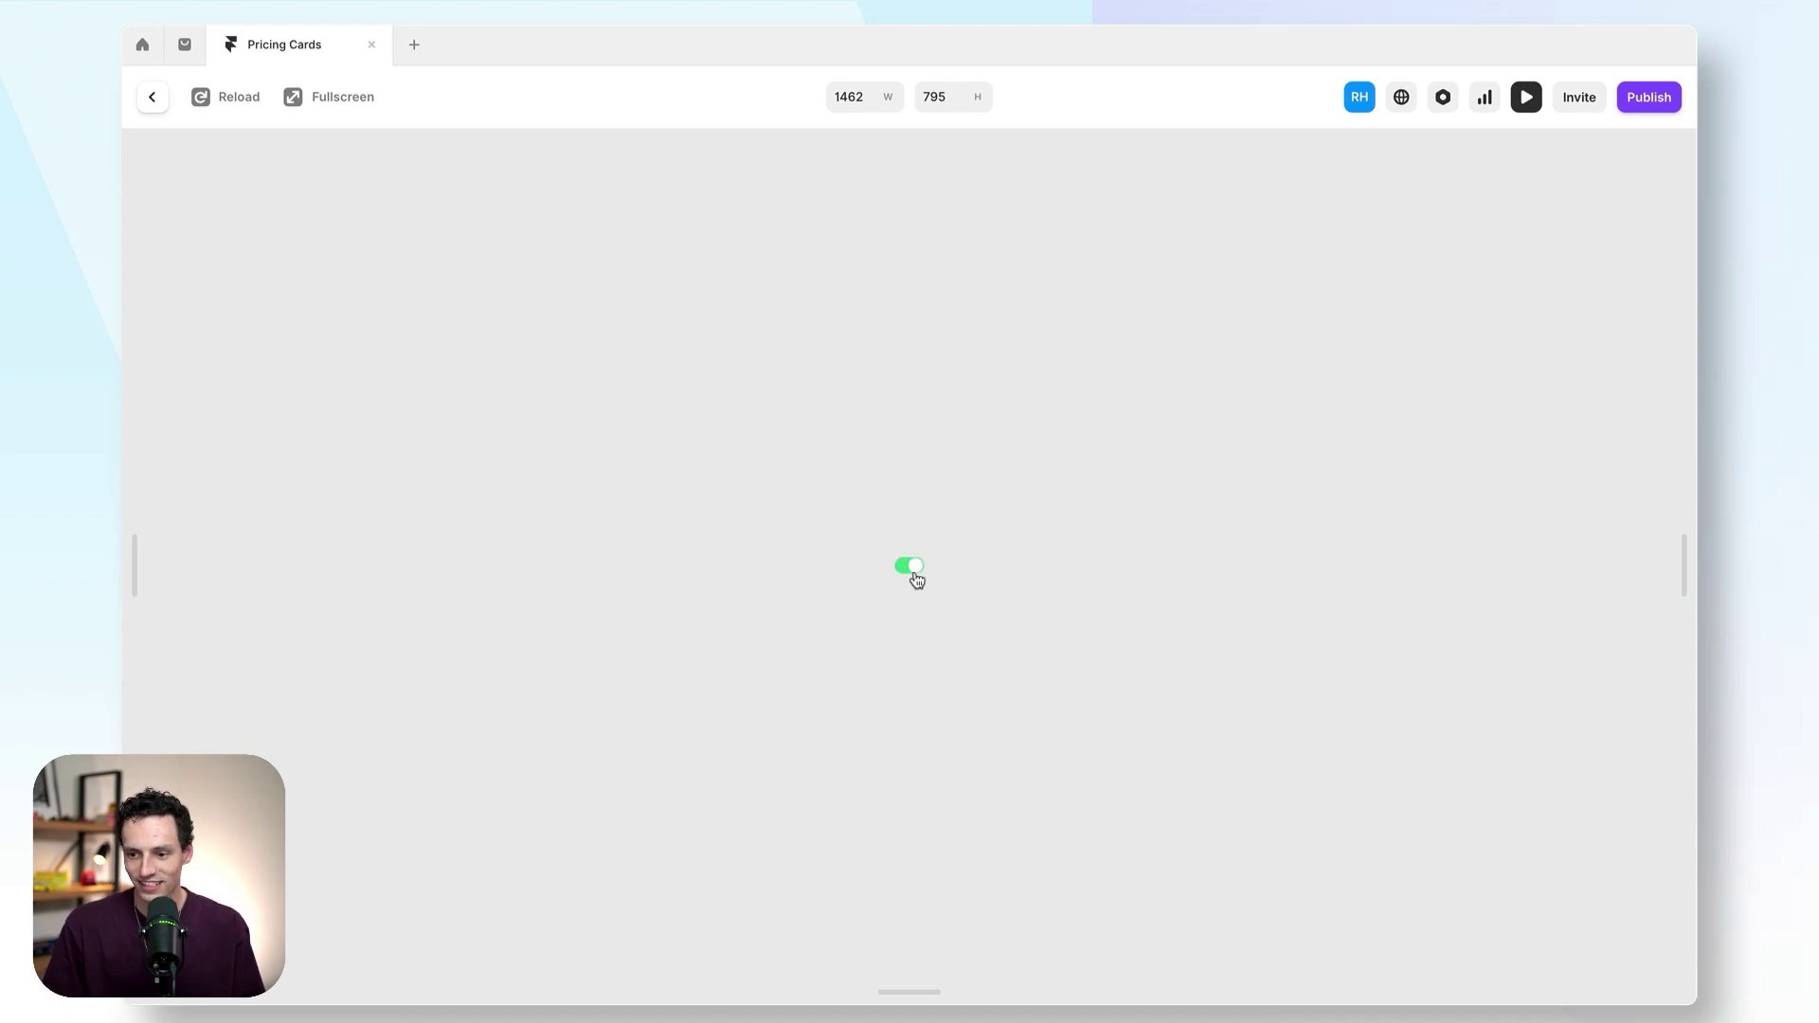
click(914, 573)
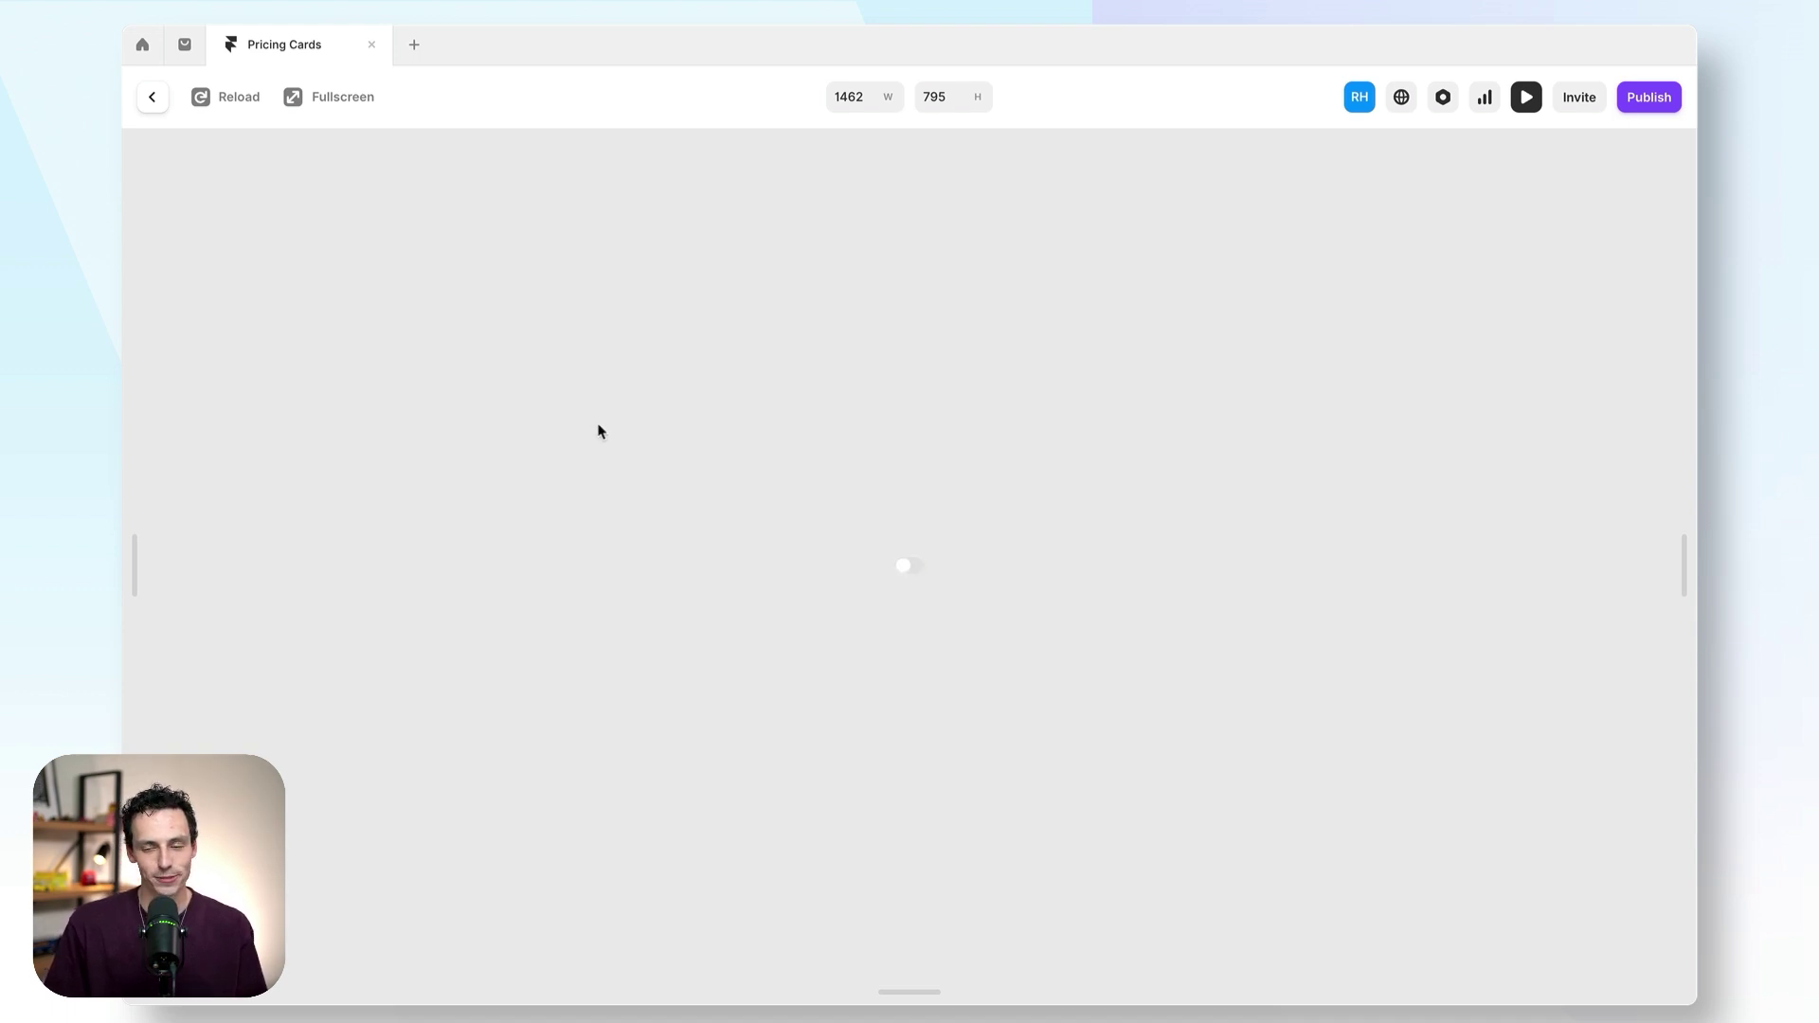
key(Escape)
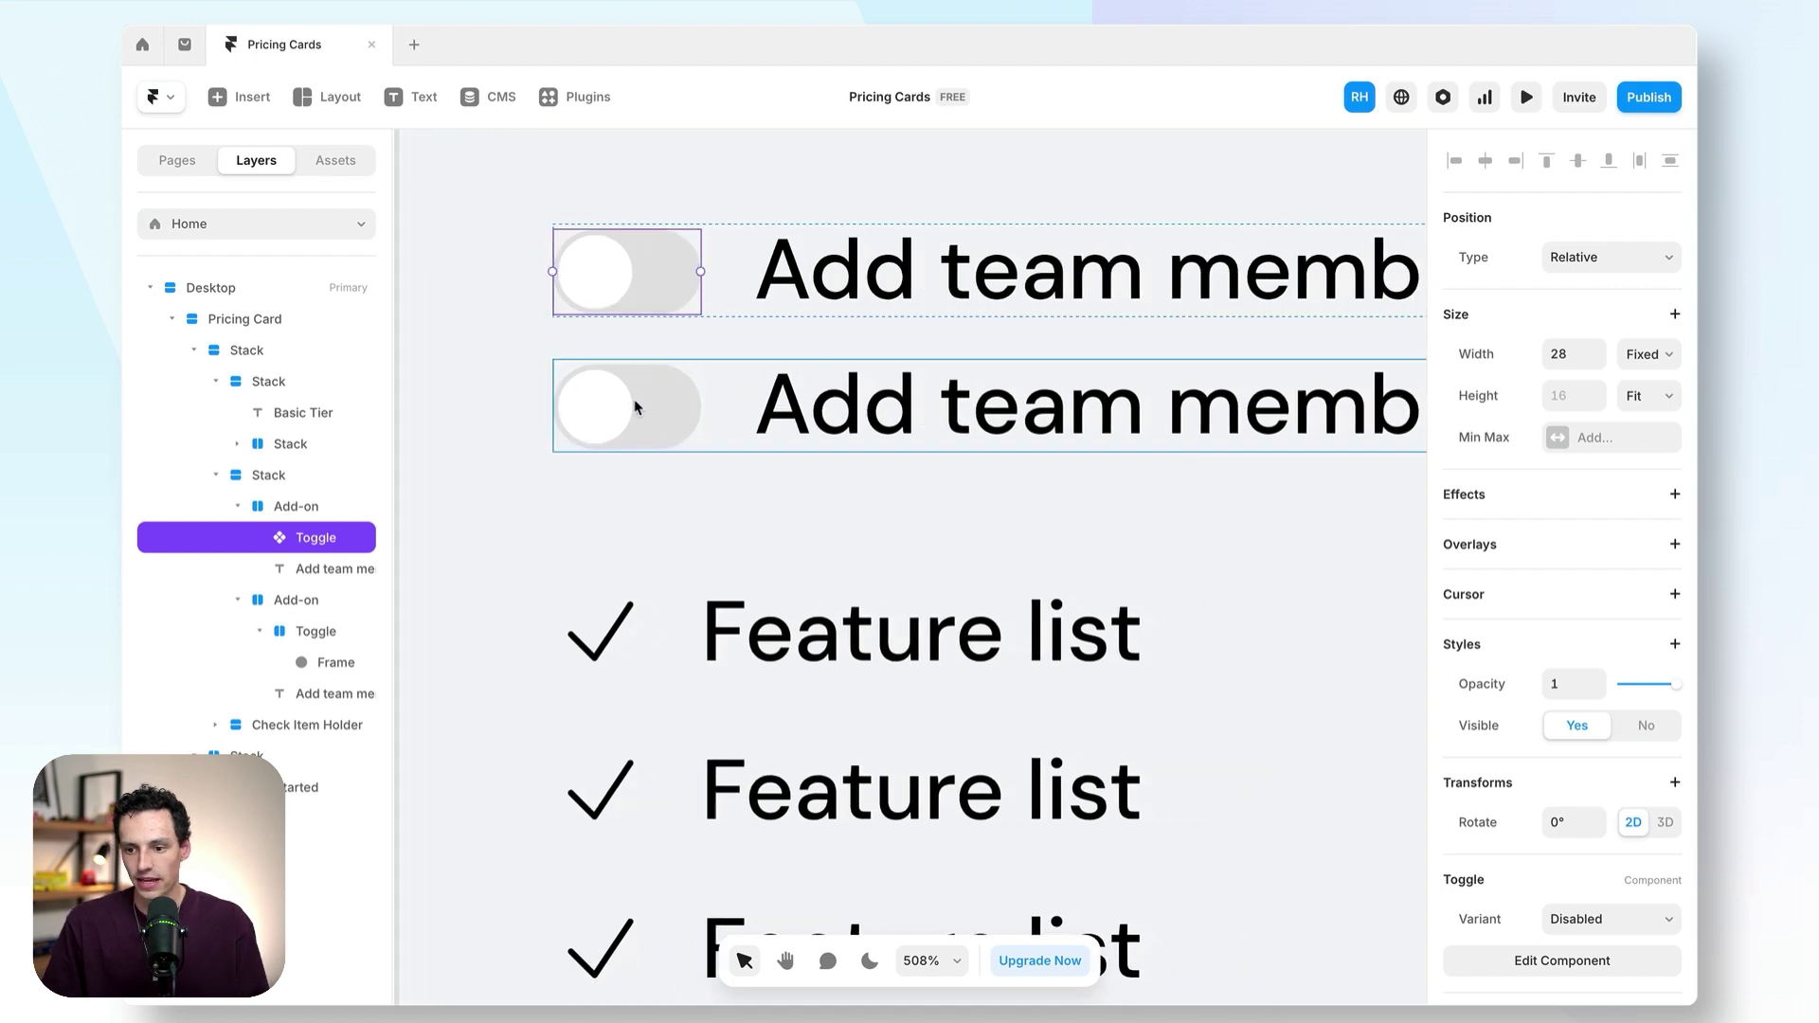
- Replace the second add-on row's old toggle with the pasted Toggle component, placed before its label
click(634, 407)
key(Delete)
click(677, 409)
key(ctrl+v)
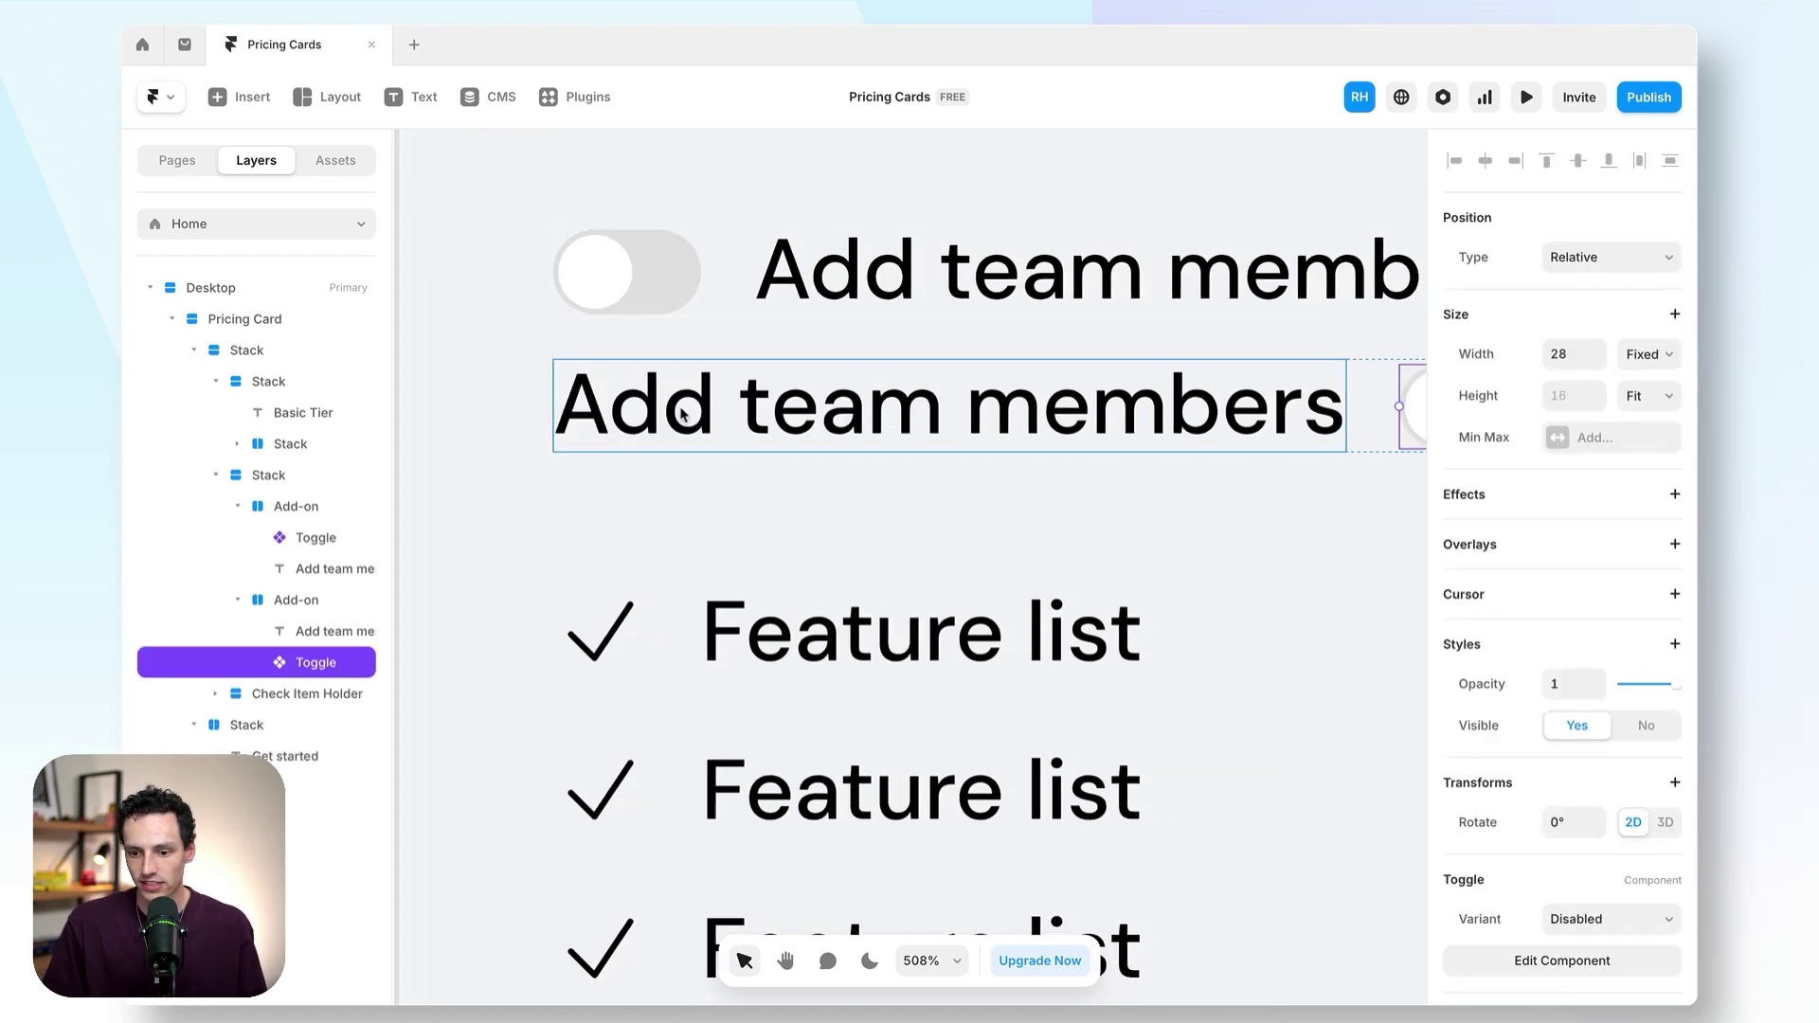
drag(316, 663, 317, 615)
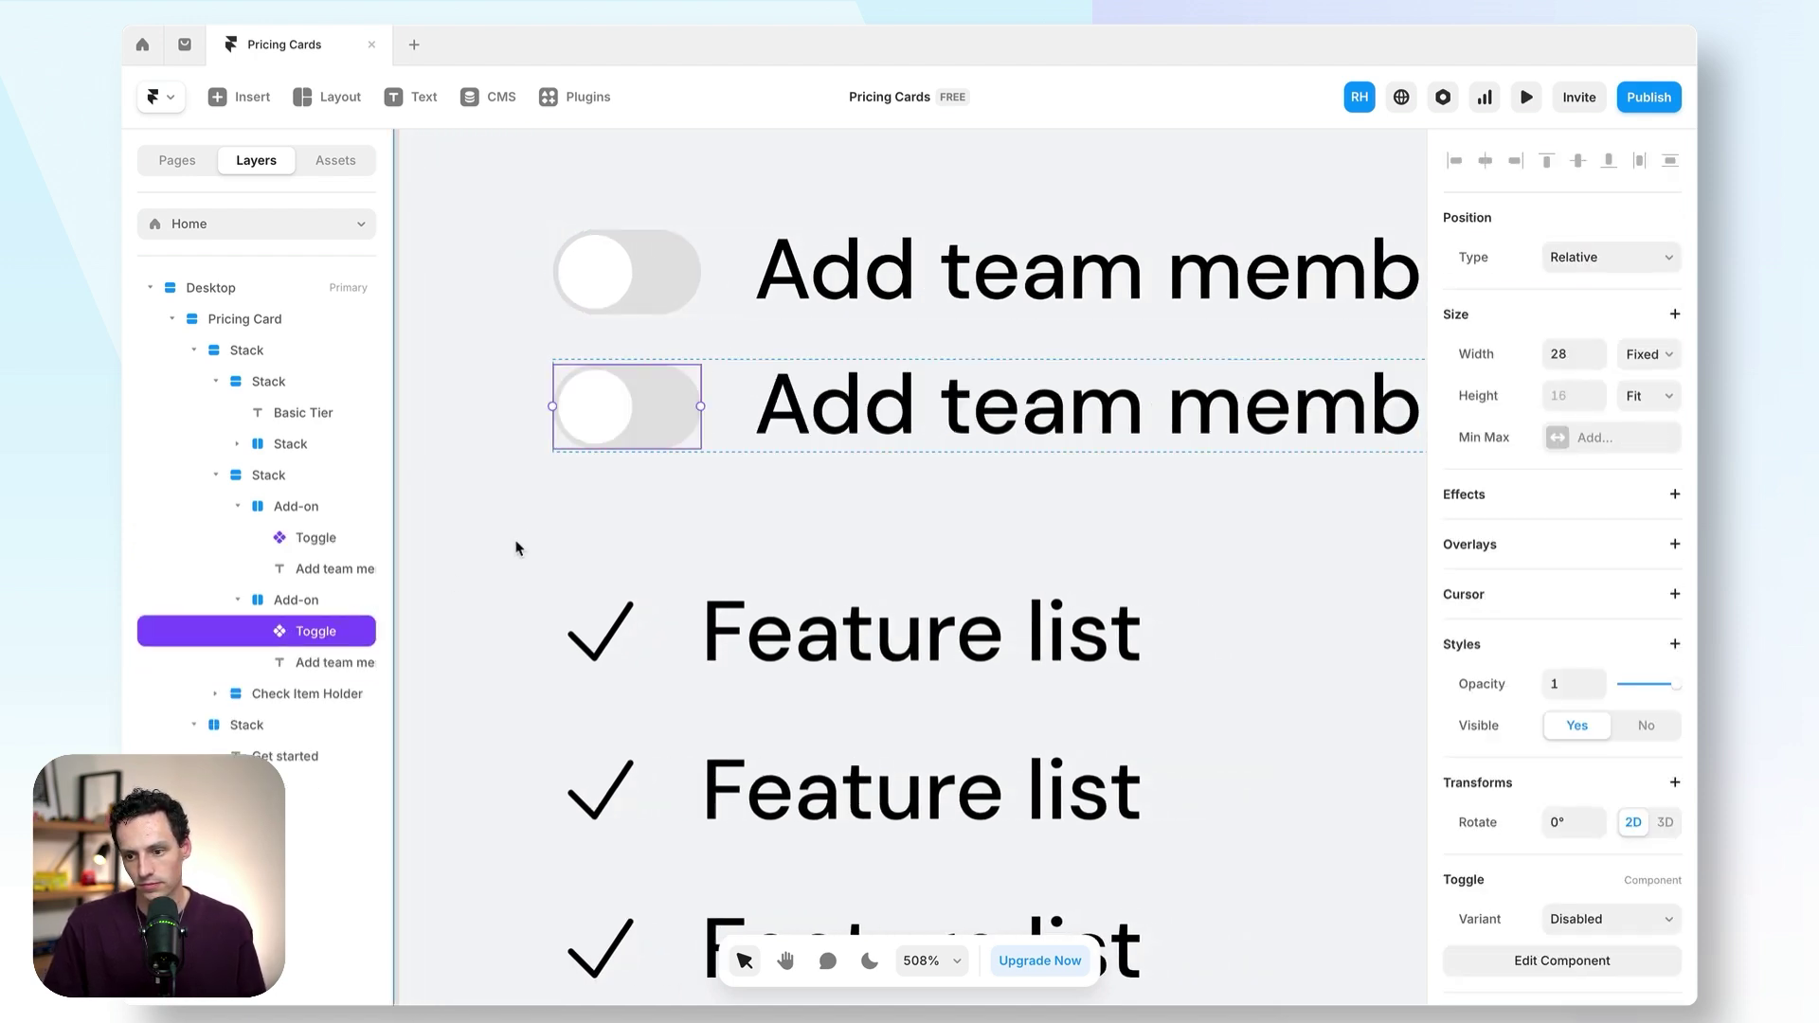
click(516, 548)
scroll(610, 556, down, 5)
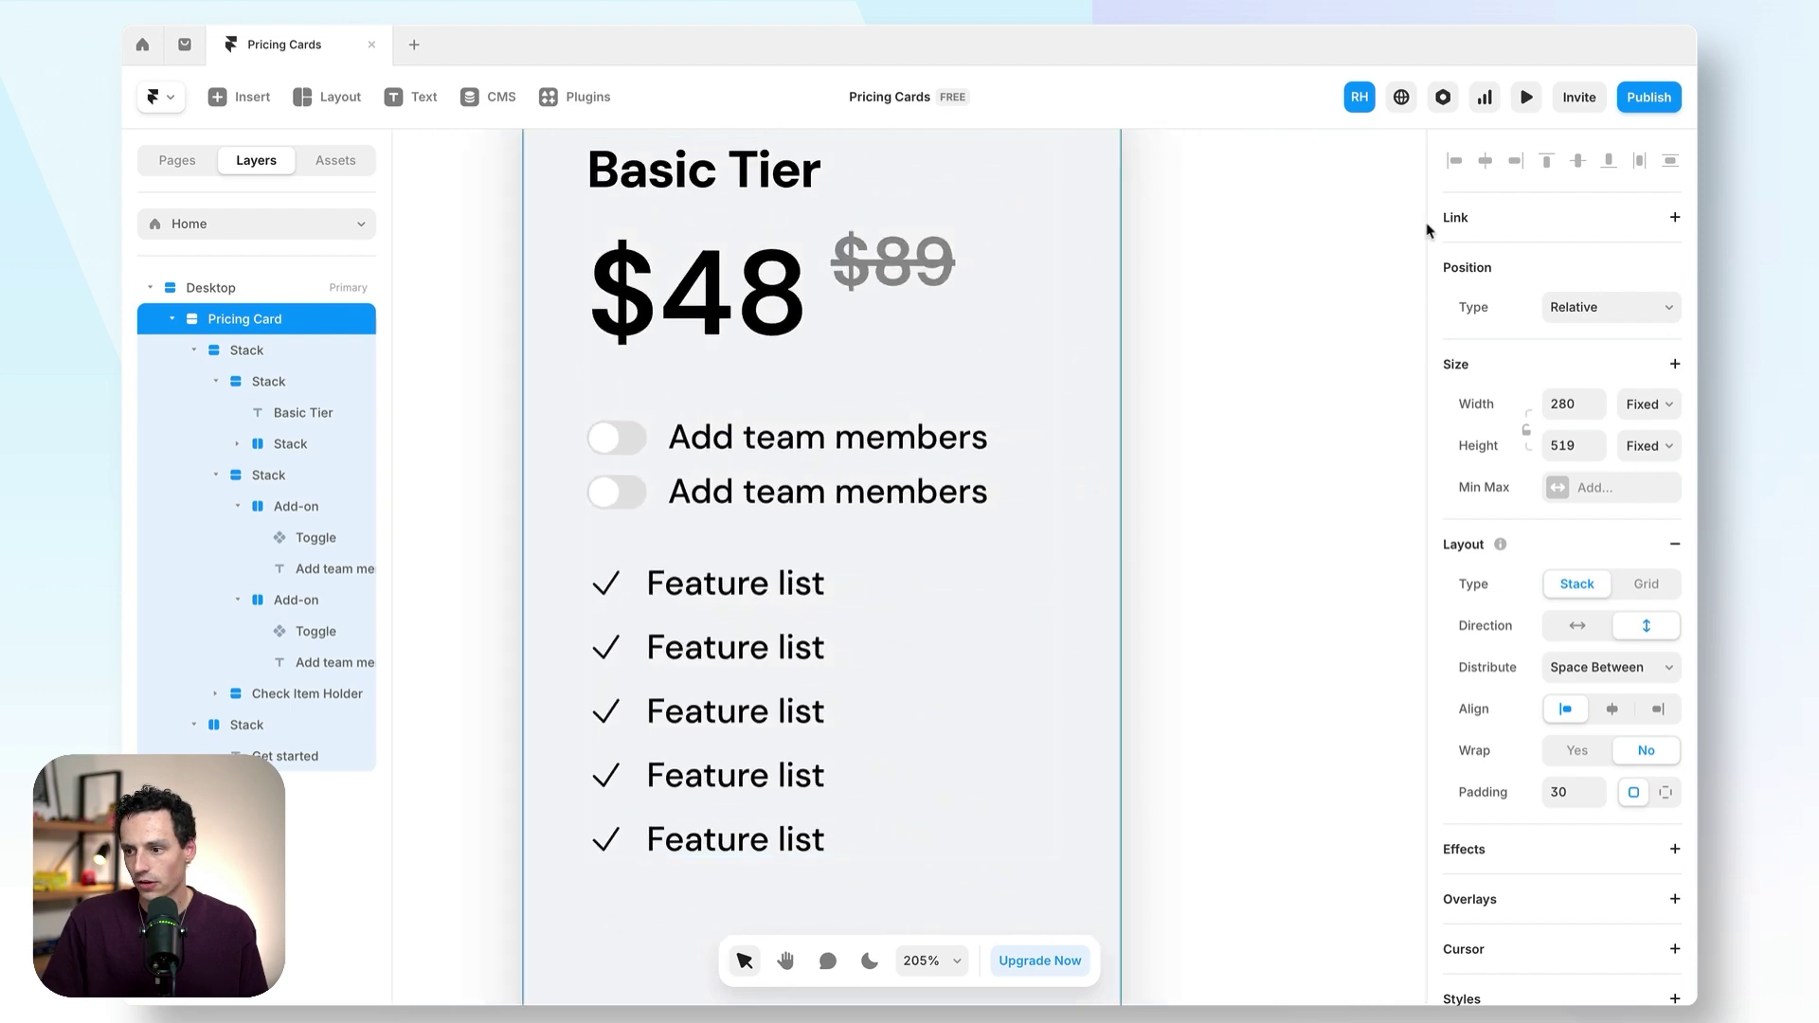
- Preview the pricing card and switch both add-on toggles on and off
click(1527, 97)
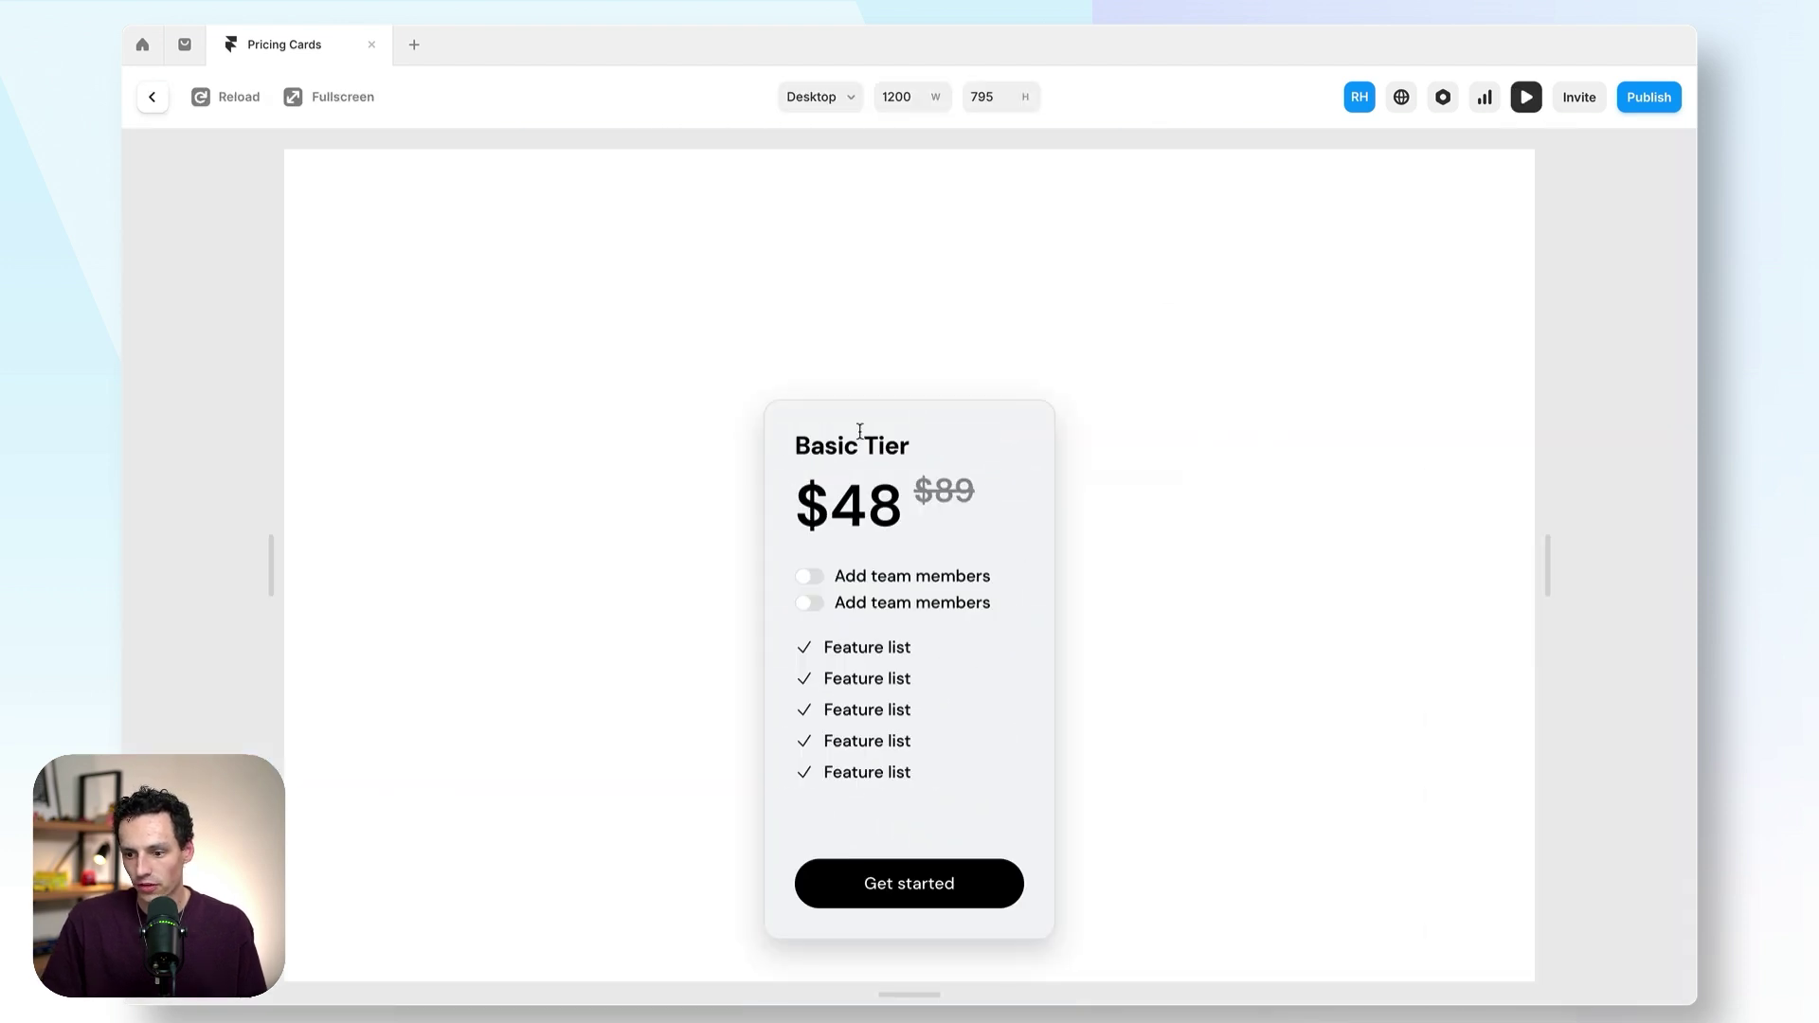
click(812, 577)
click(814, 603)
click(812, 578)
click(814, 603)
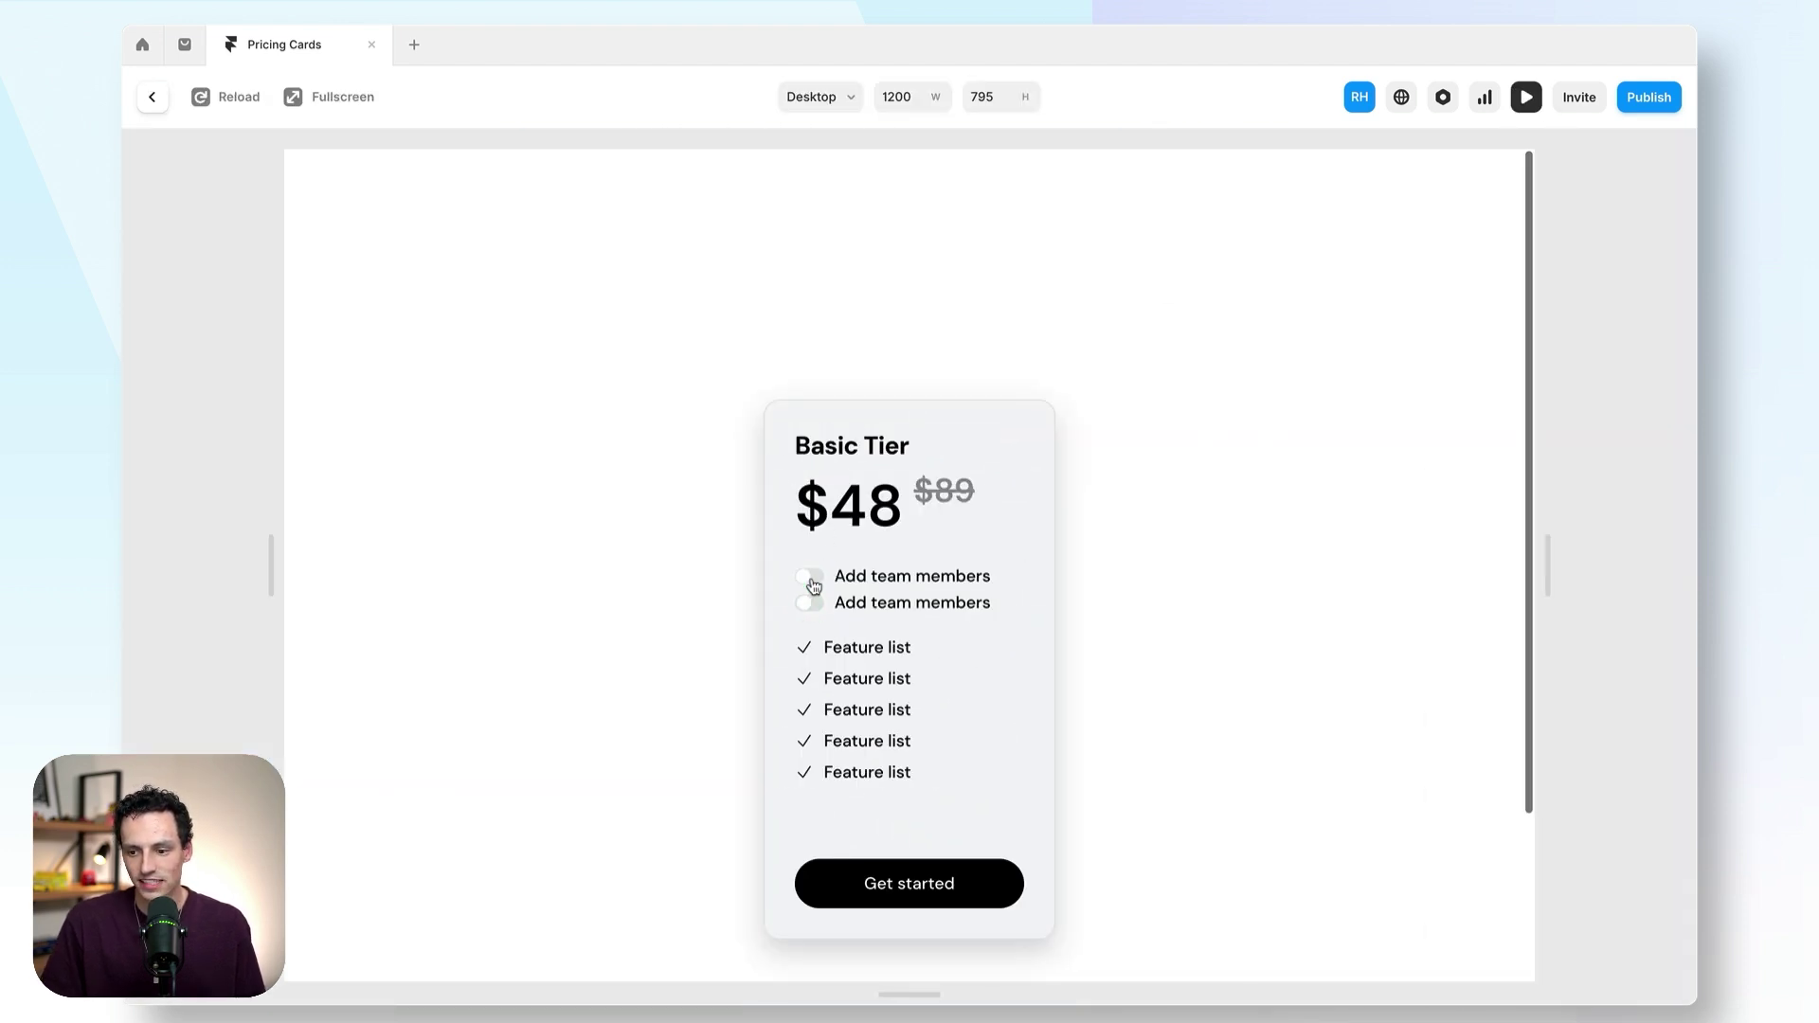
click(812, 577)
click(814, 604)
key(Escape)
- Rename the second 'Add team members' label to 'Whitelabelling'
double_click(778, 494)
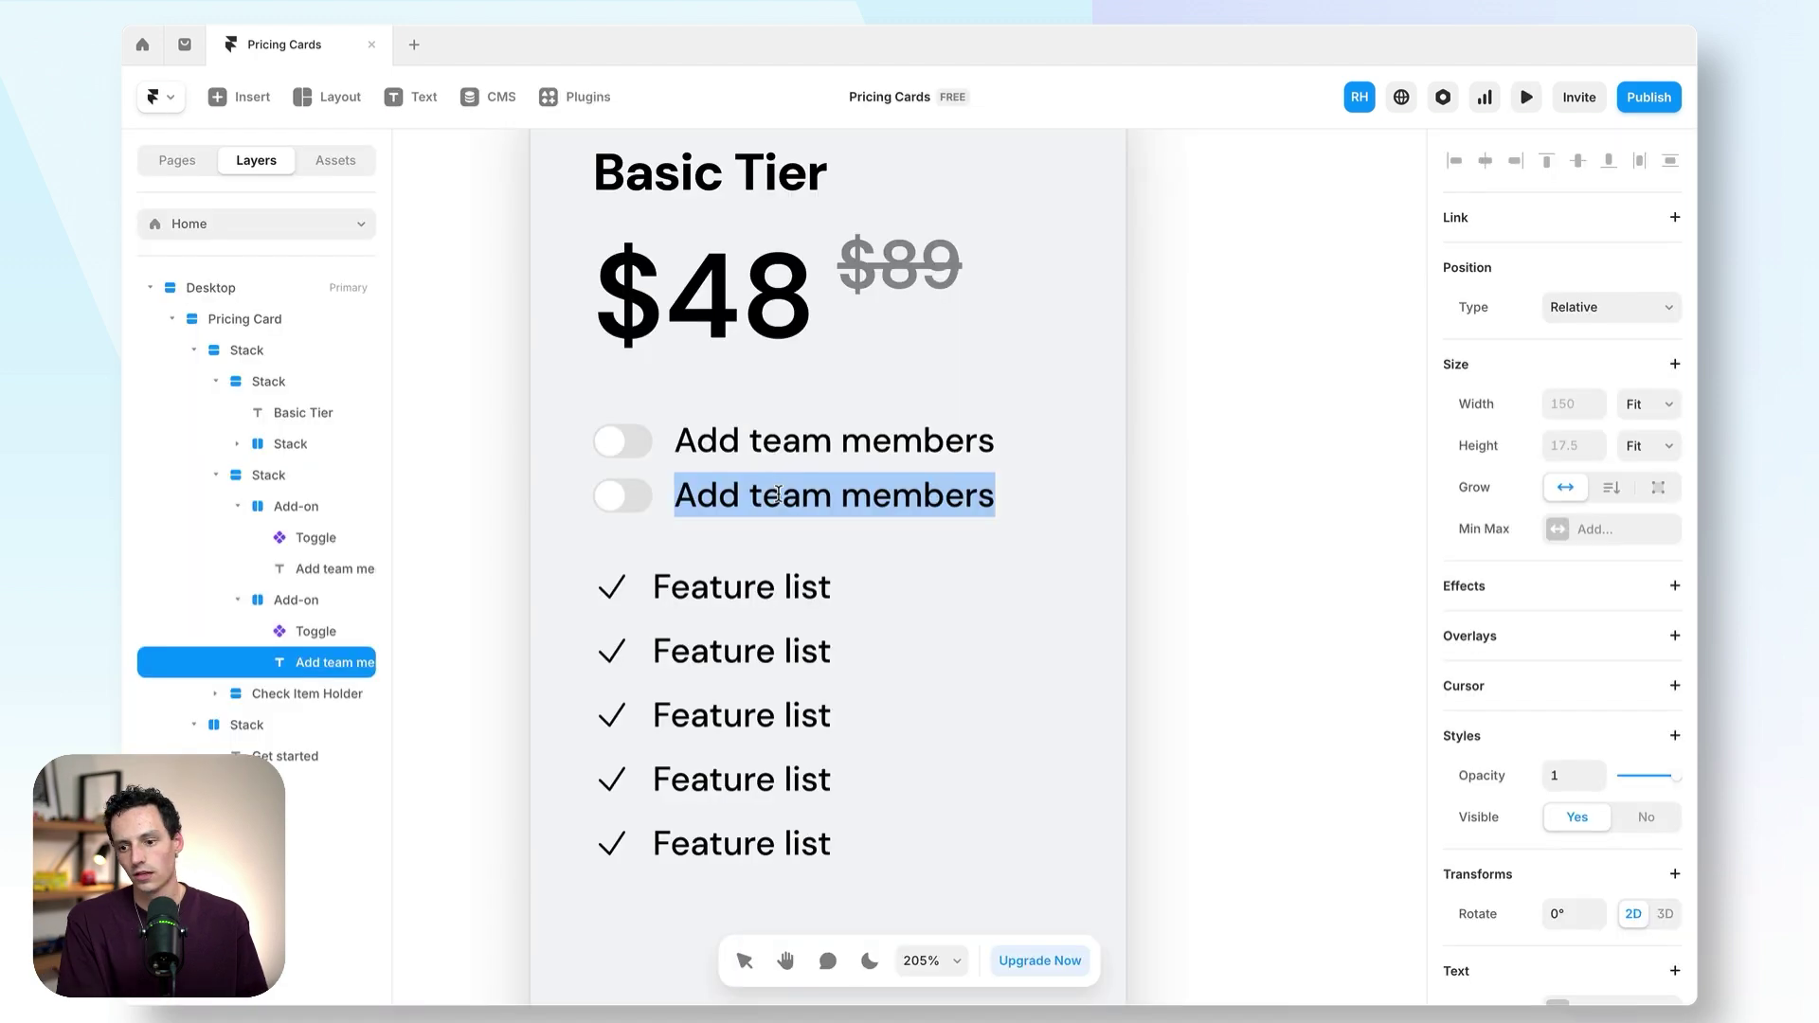
text(White)
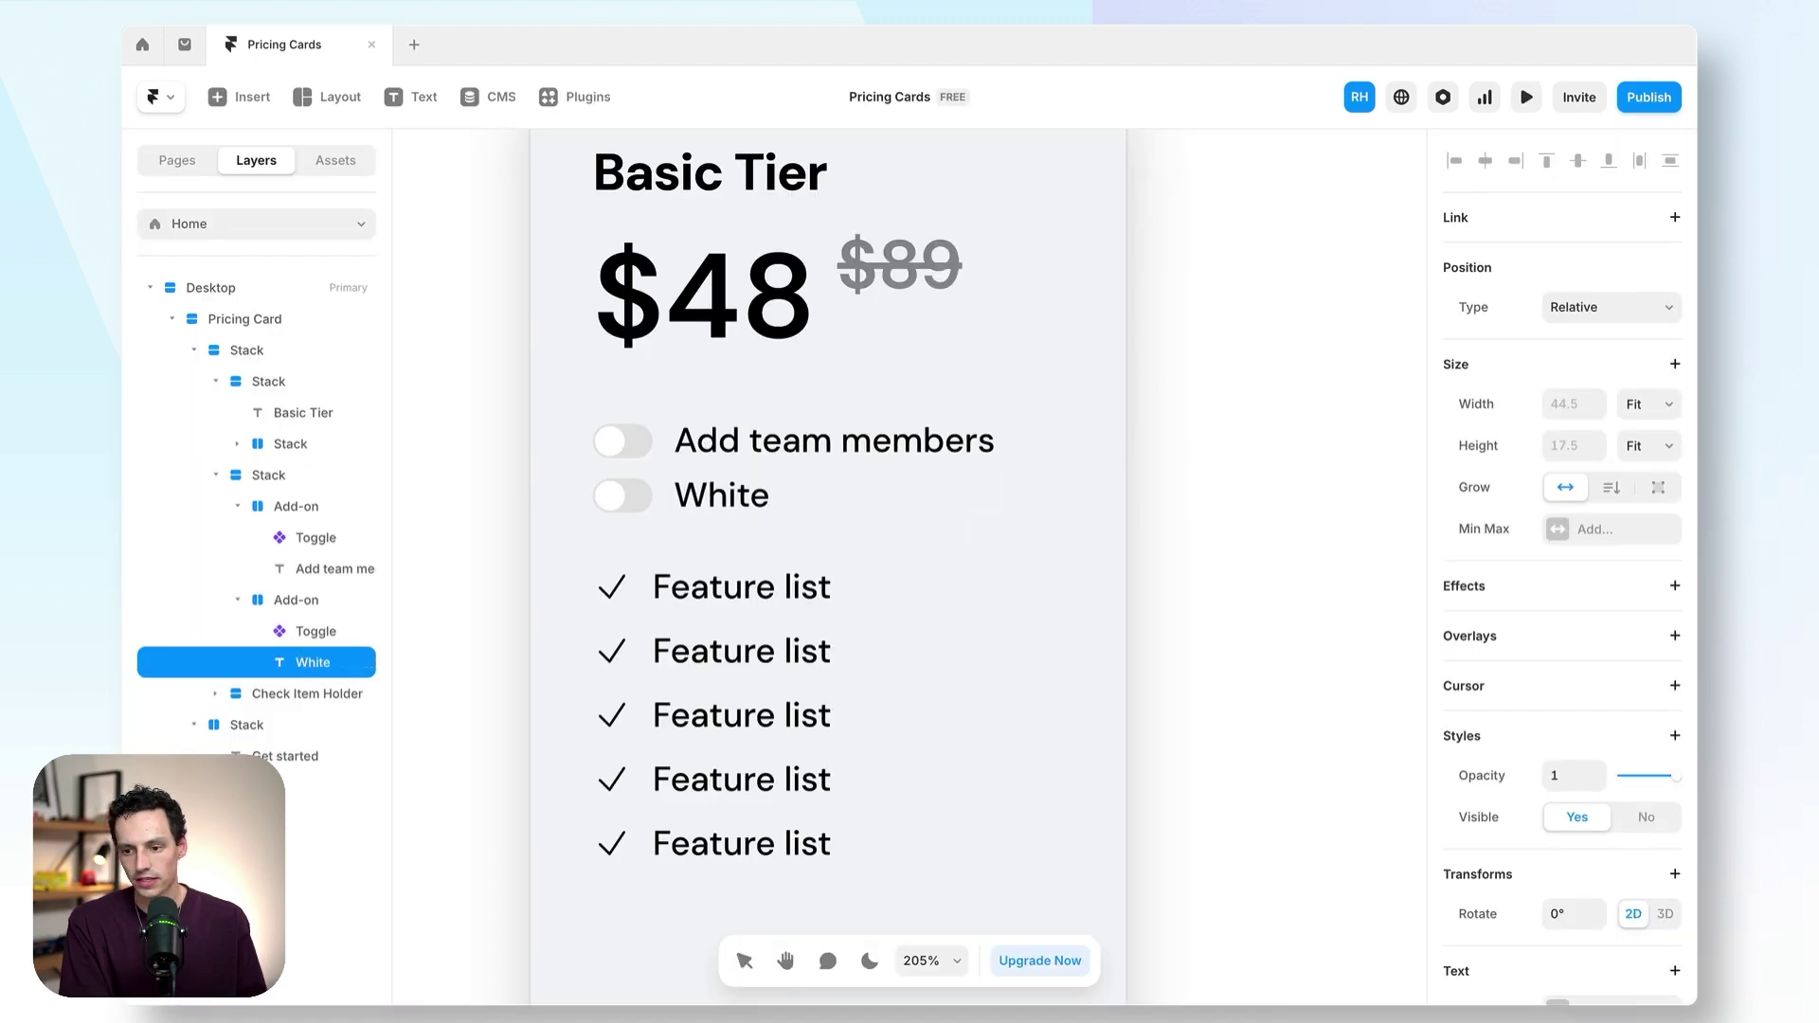
text(labelling)
key(Escape)
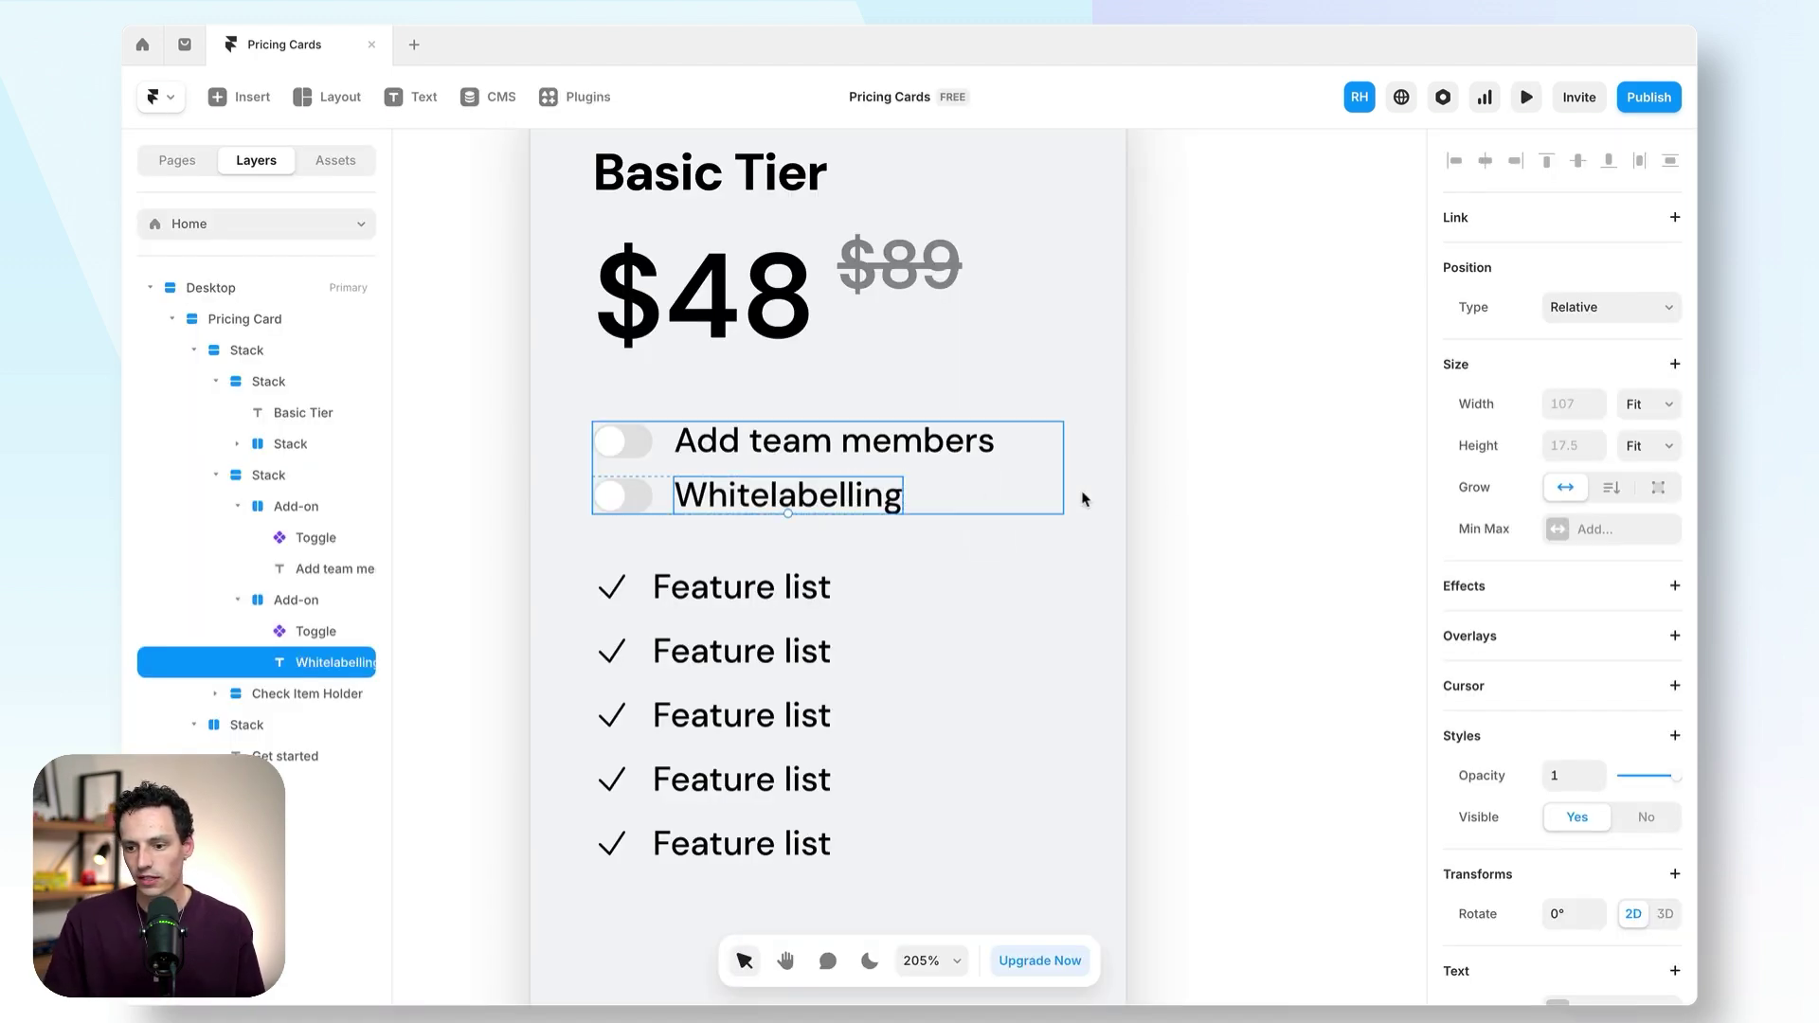
click(1182, 496)
scroll(1181, 495, down, 3)
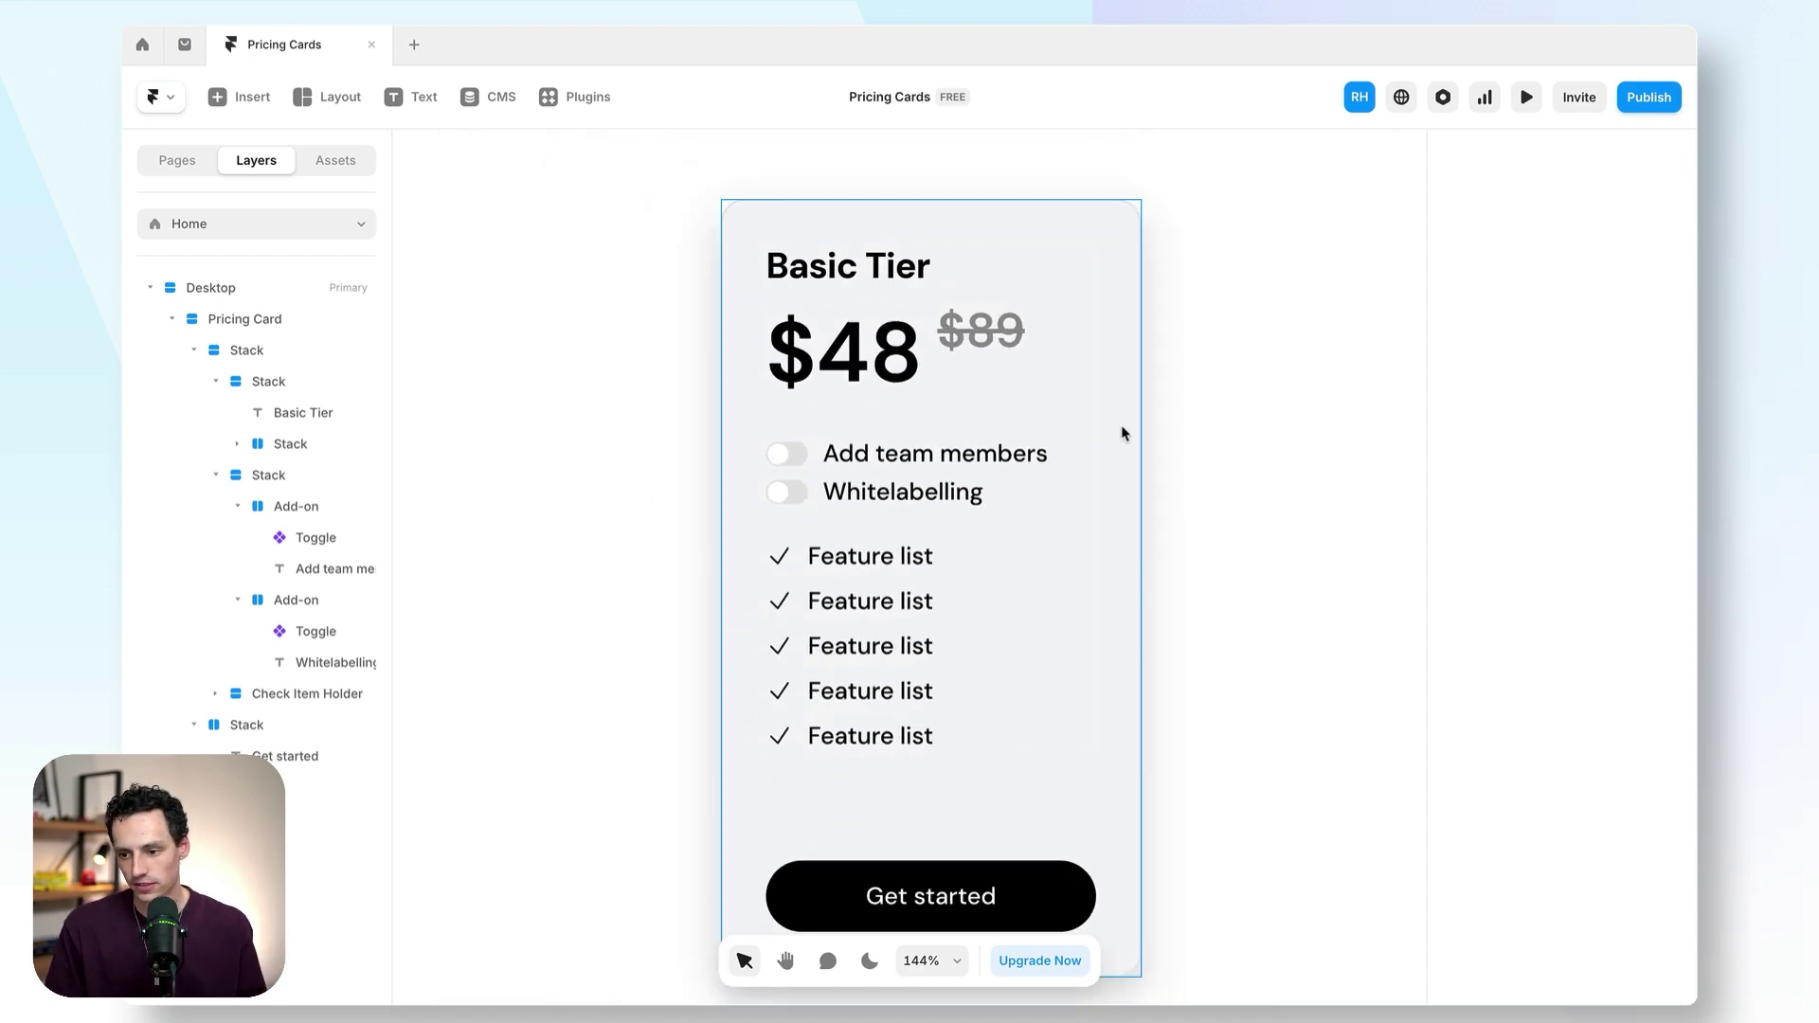
- Convert the Get started button into a component named Button
scroll(1122, 433, down, 2)
scroll(1122, 433, right, 2)
click(926, 800)
right_click(925, 801)
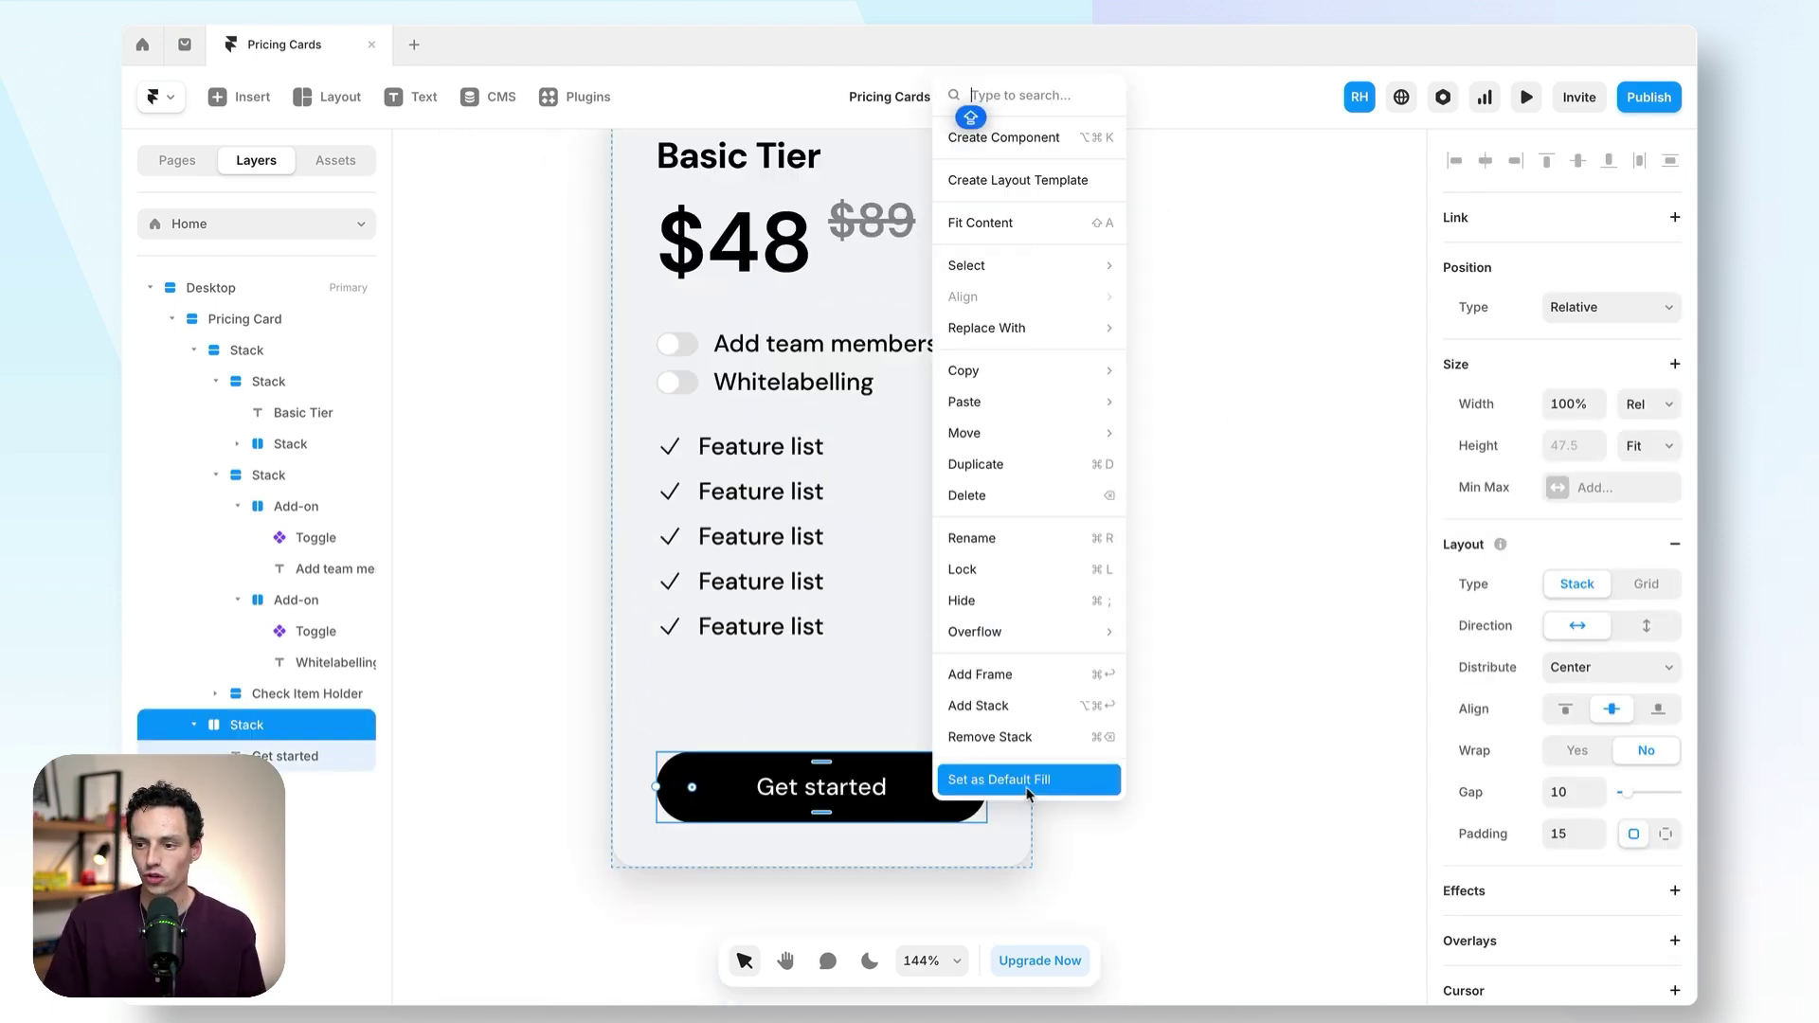
click(1050, 140)
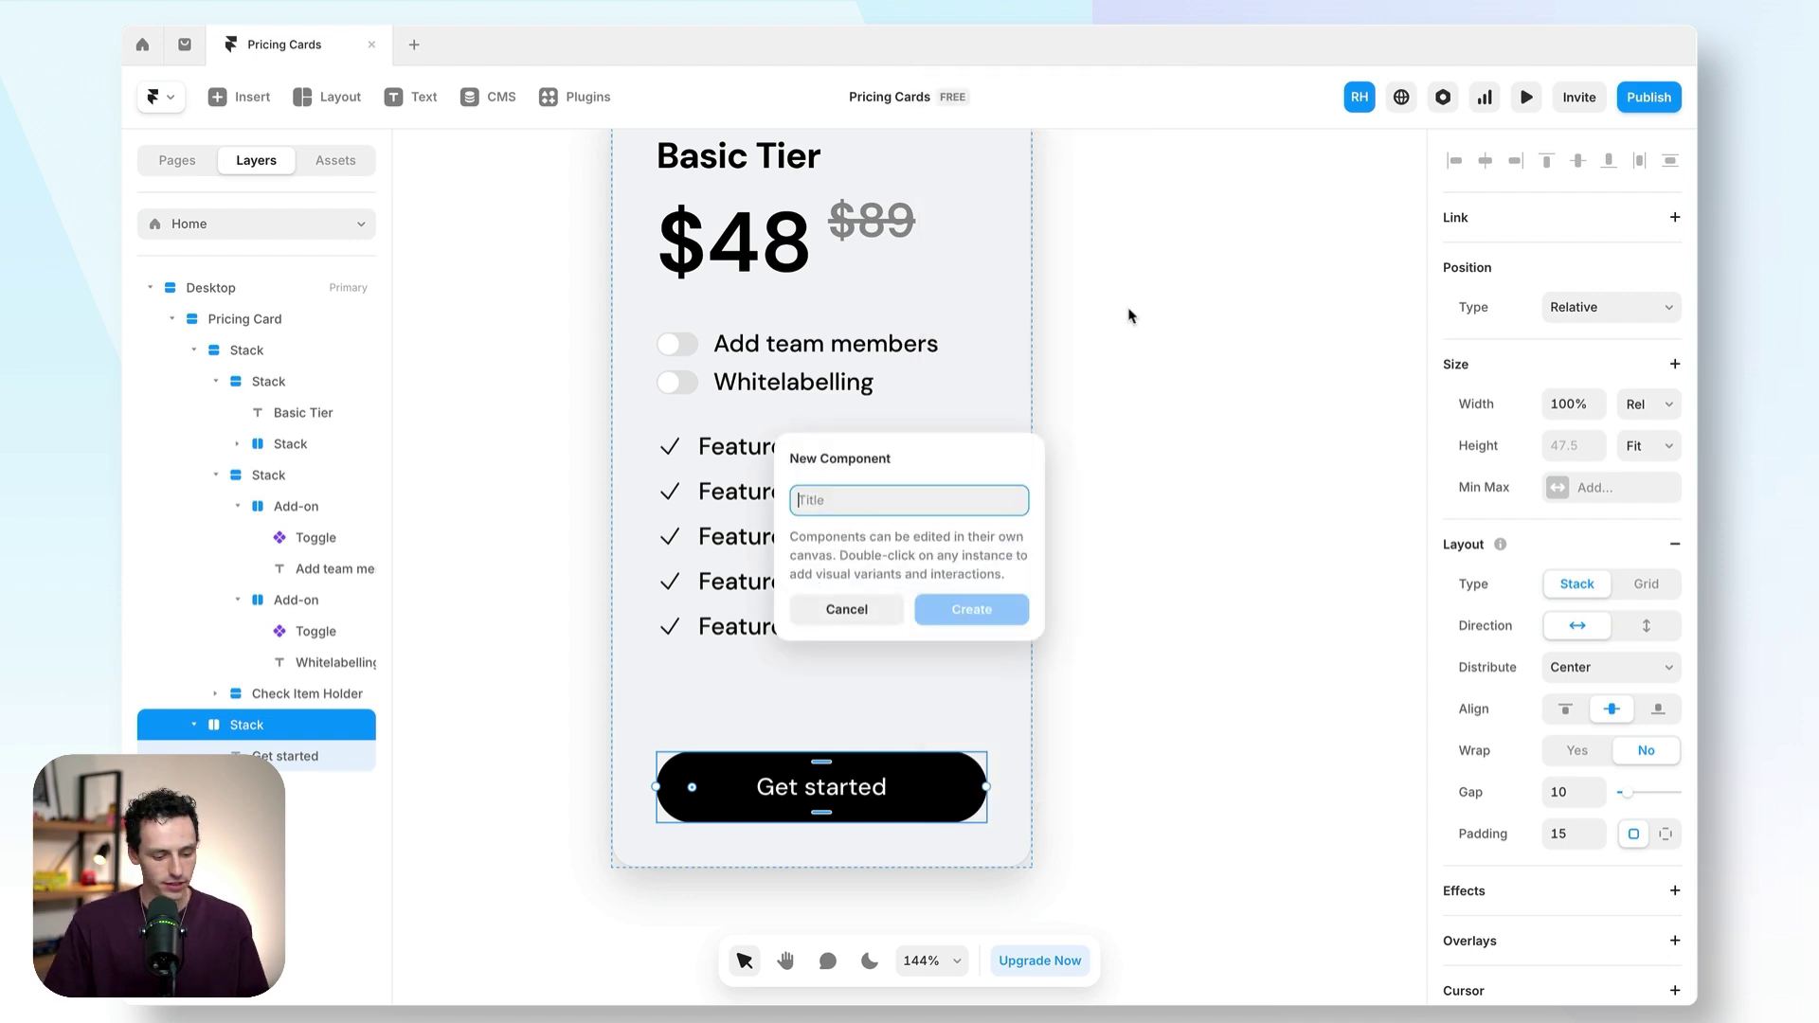
text(bU)
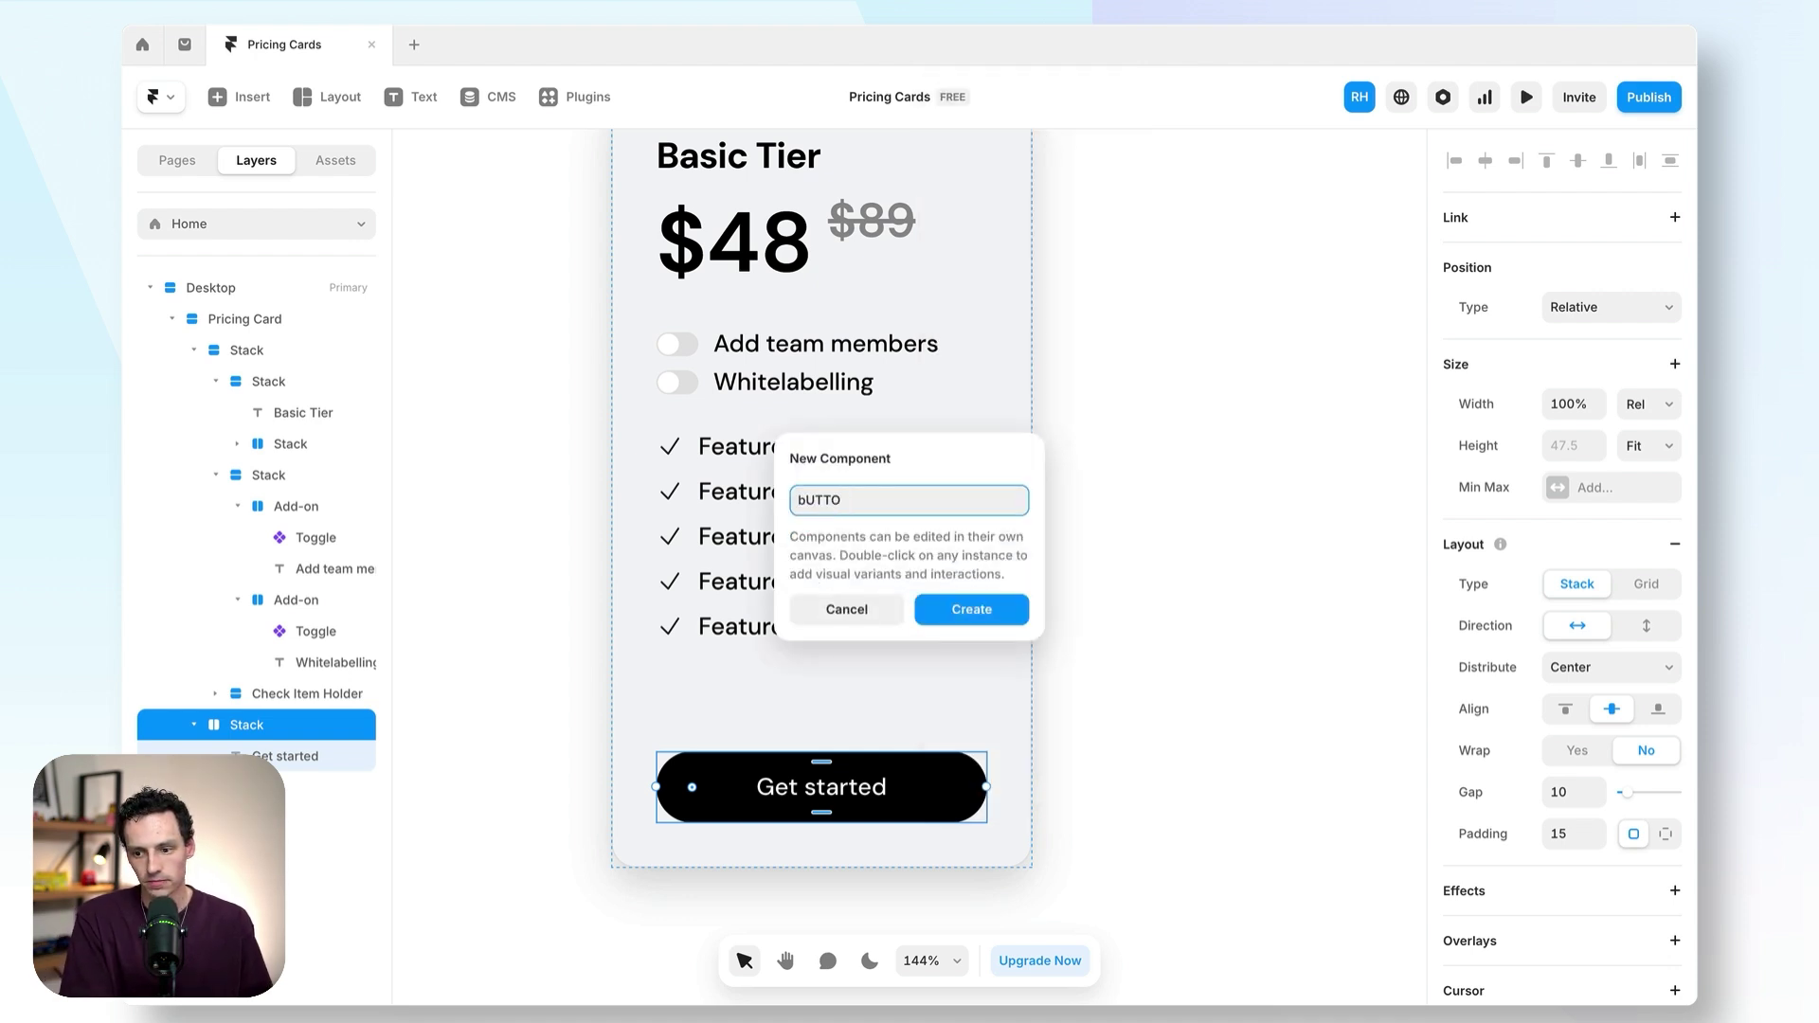
text(tton)
key(Return)
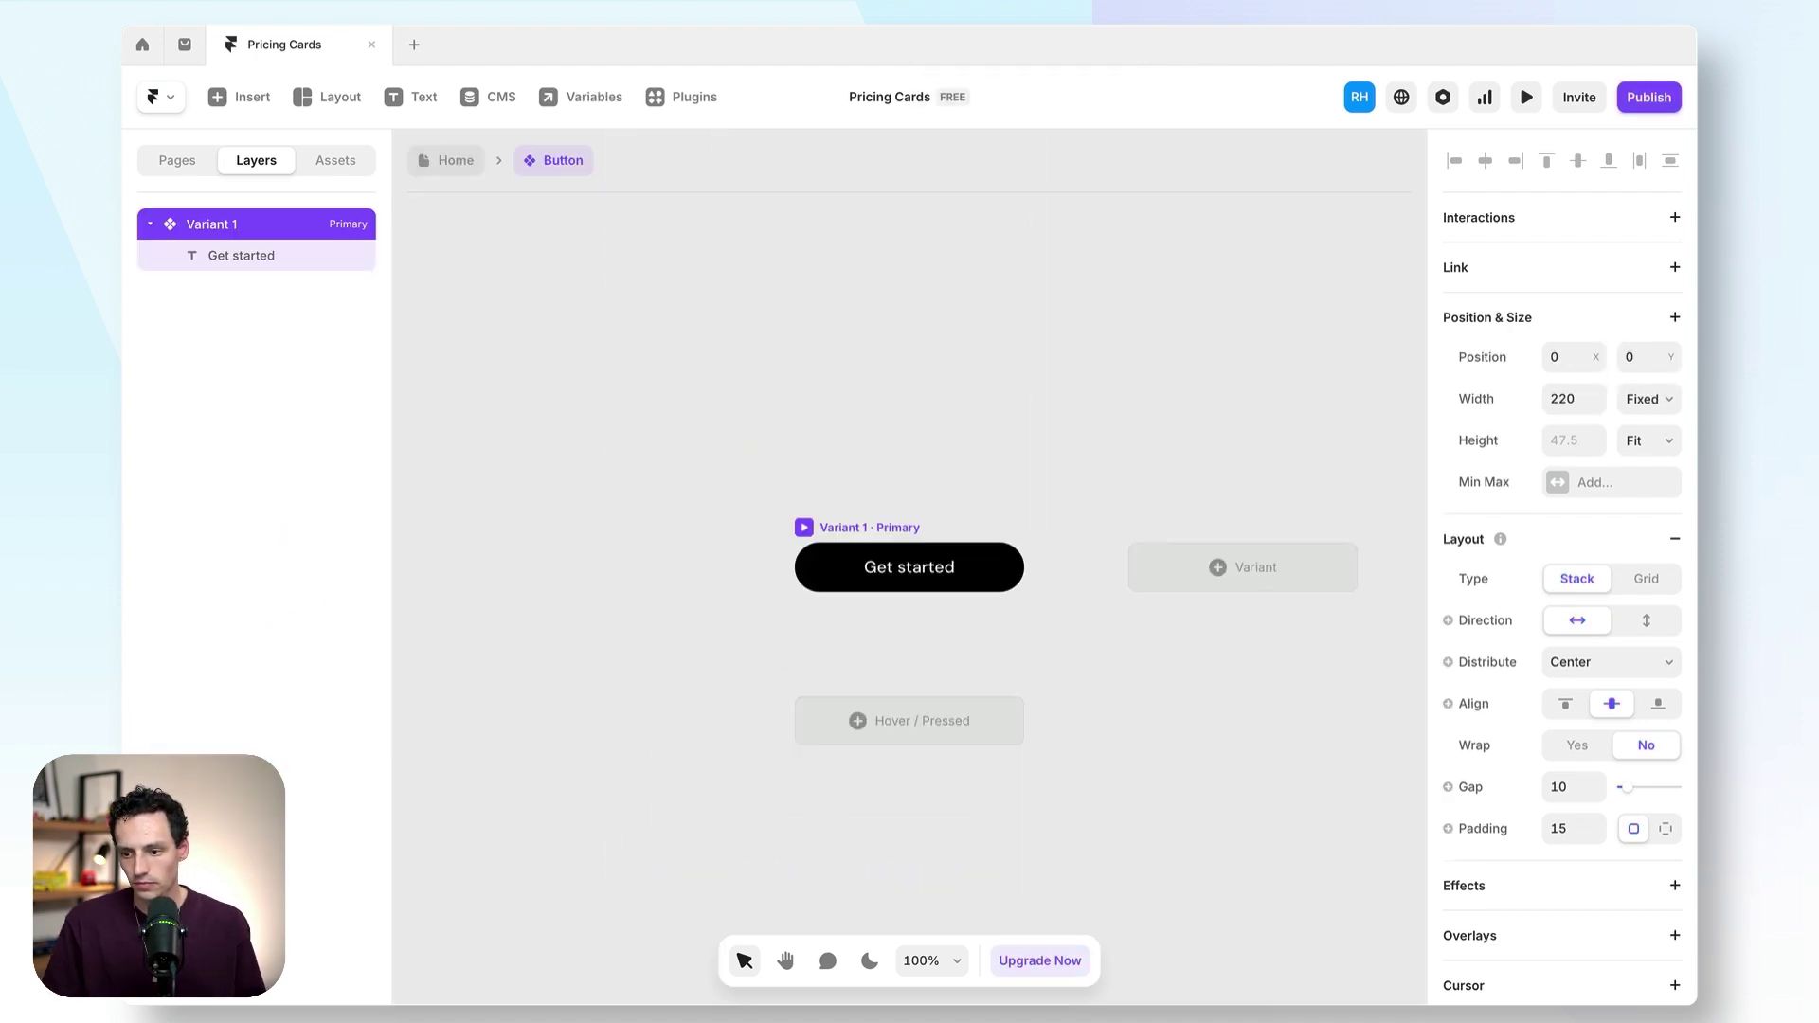
- Add a Hover variant to the Button with a dark grey 212121 fill
click(886, 725)
click(900, 755)
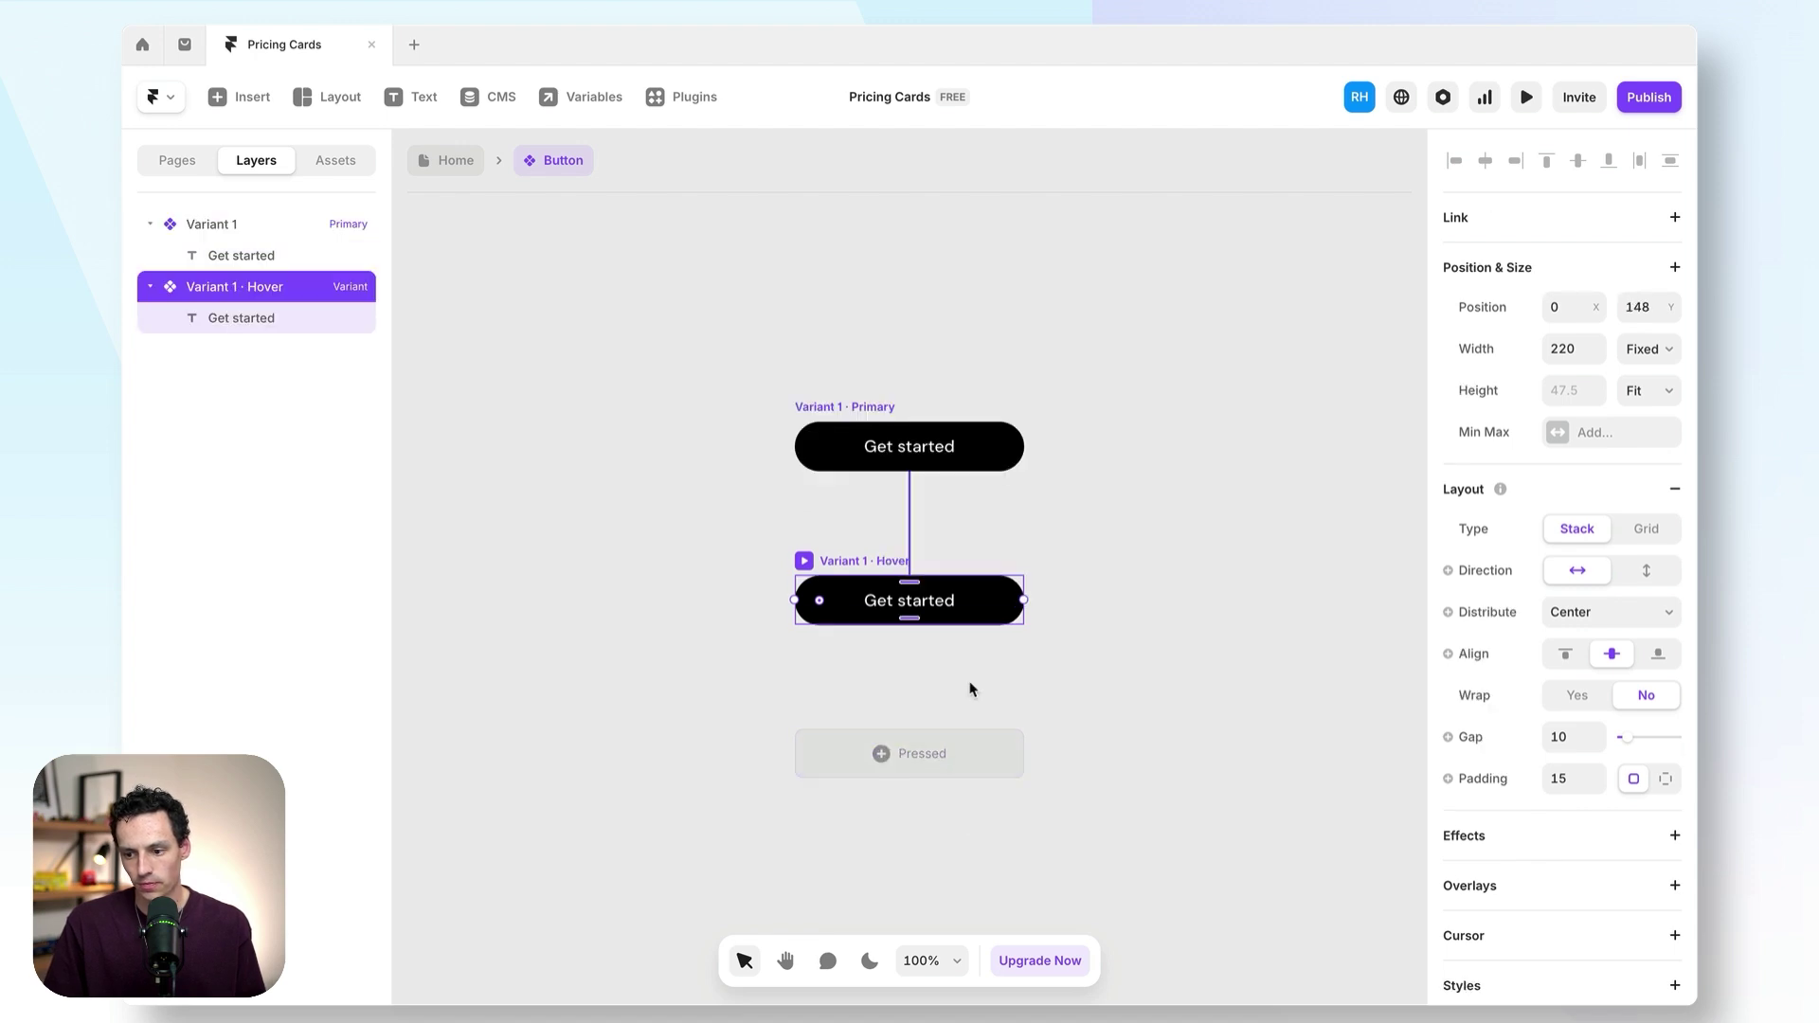
scroll(1584, 764, down, 4)
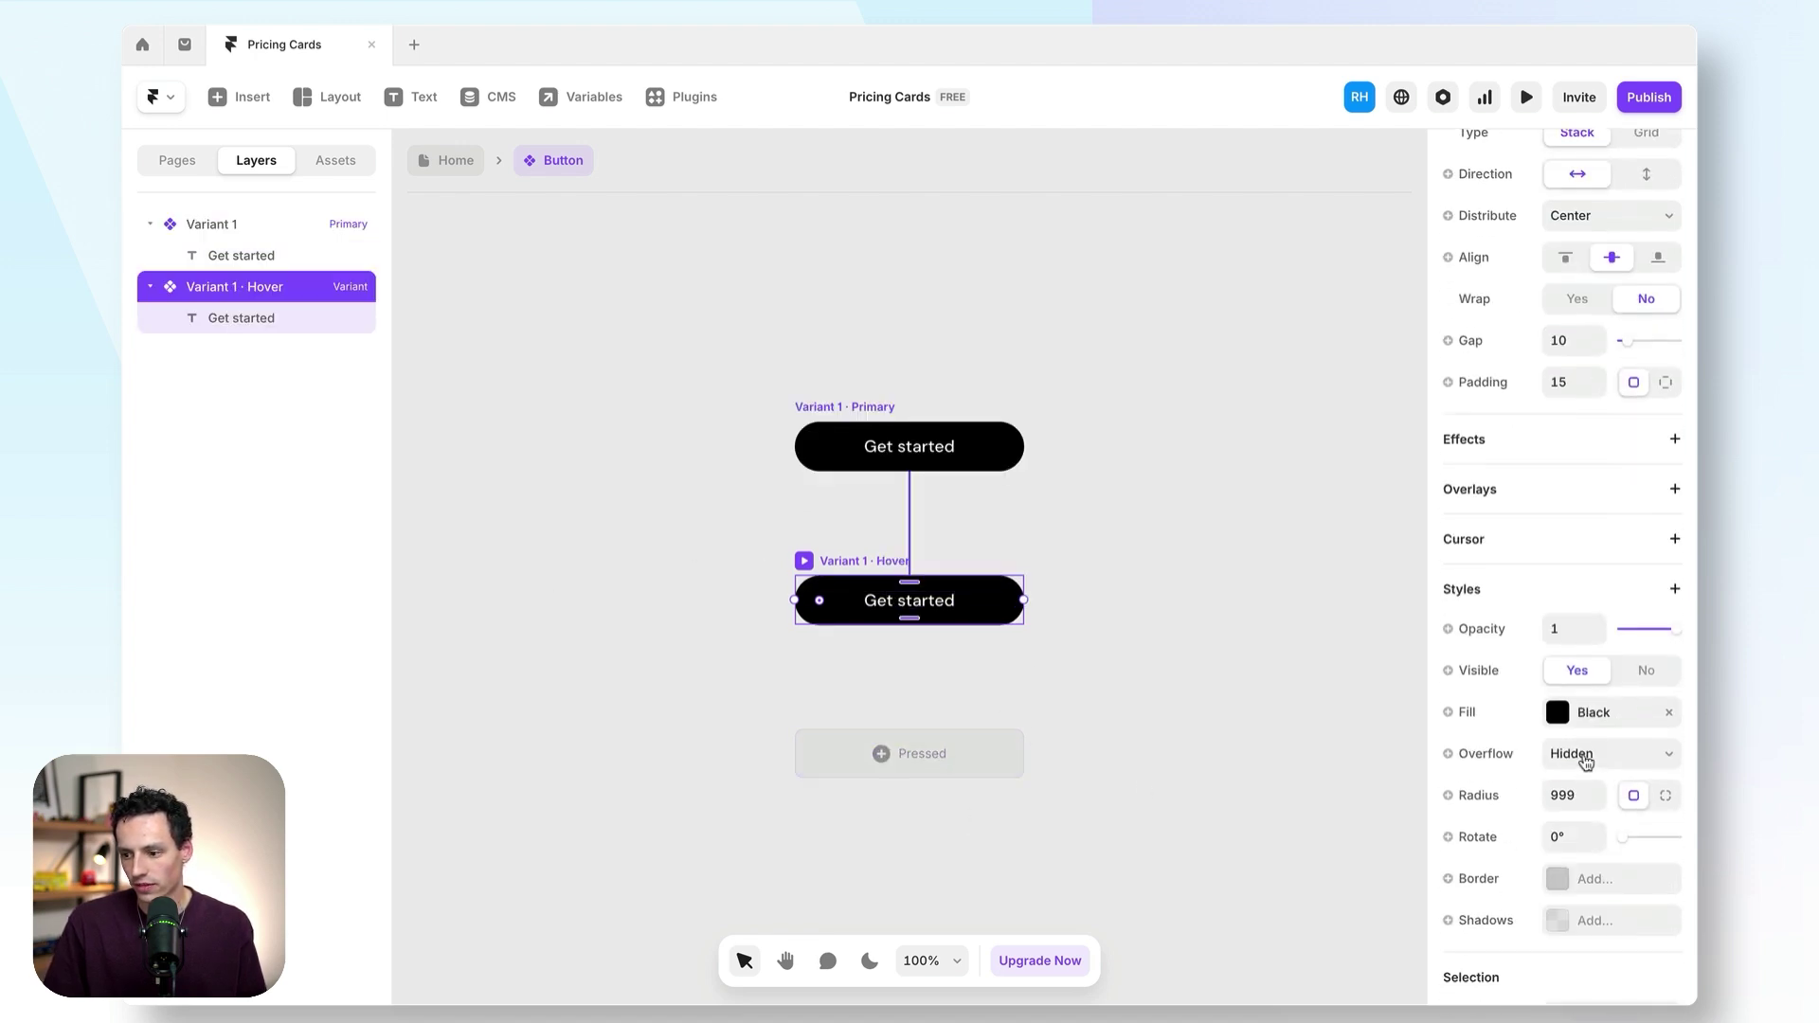
click(1561, 712)
drag(1163, 589, 1153, 576)
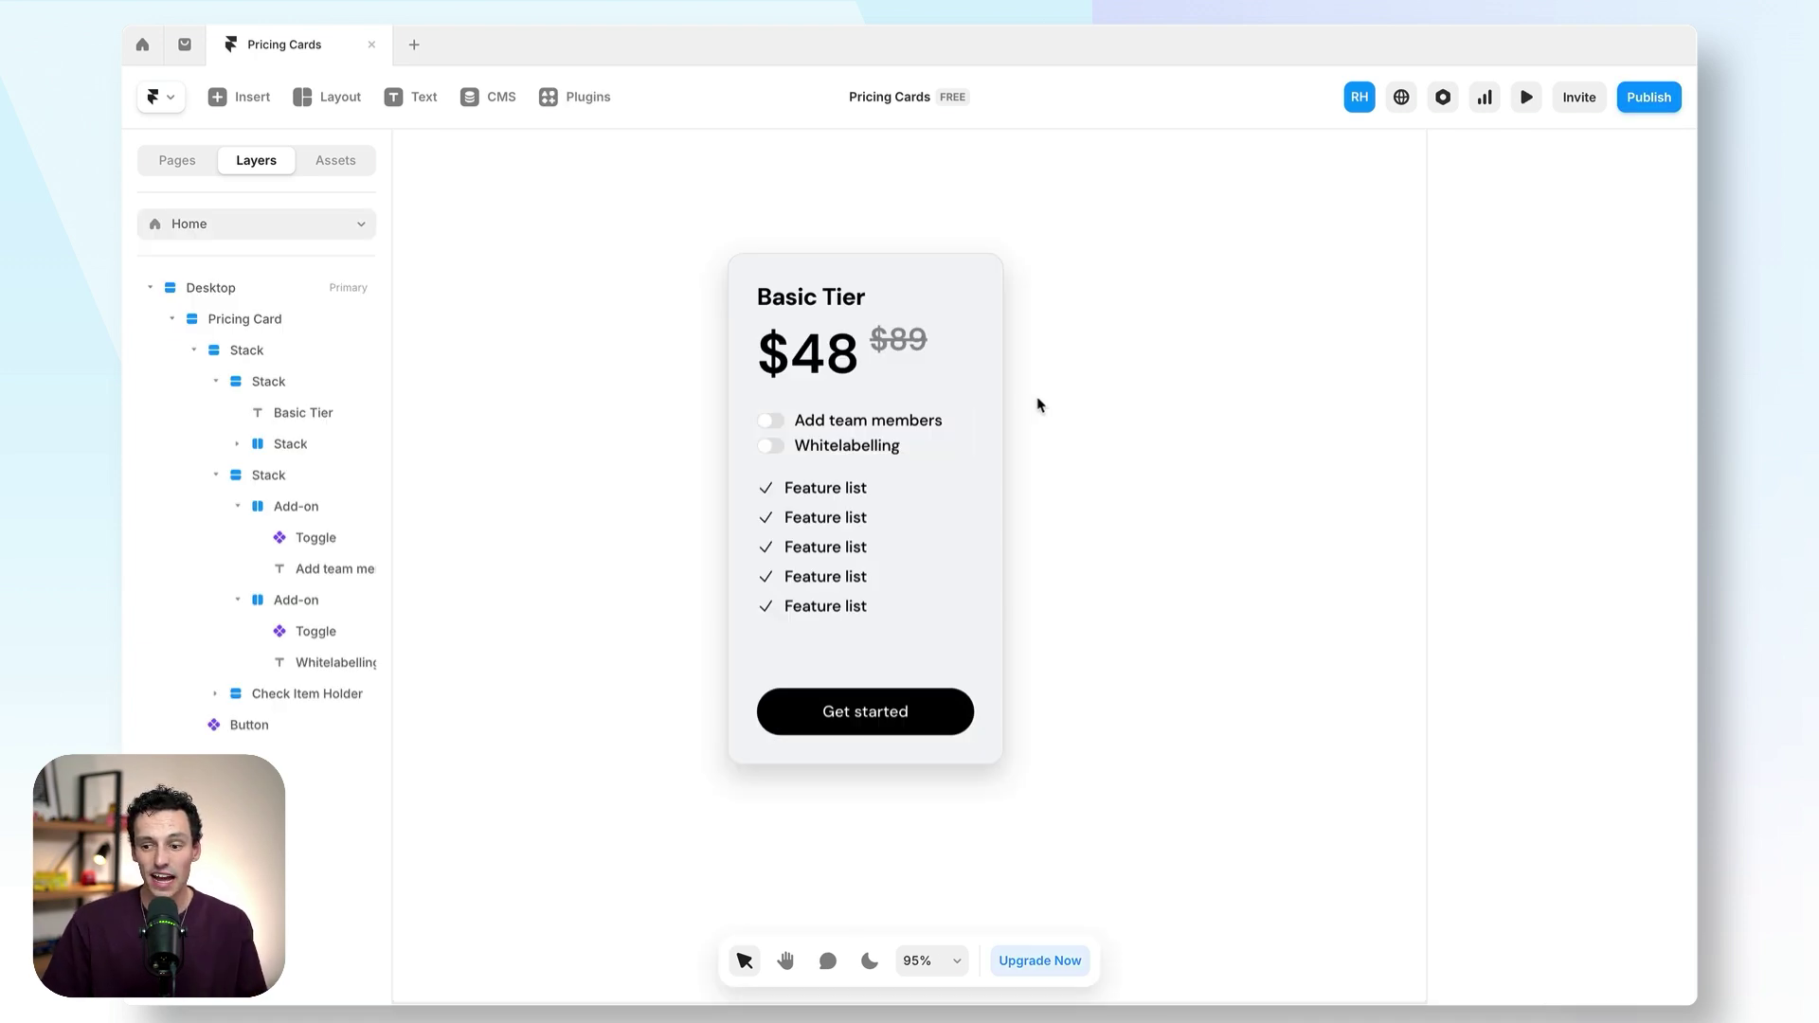
- Create a component named Pricing Card from the whole pricing card
scroll(962, 403, up, 5)
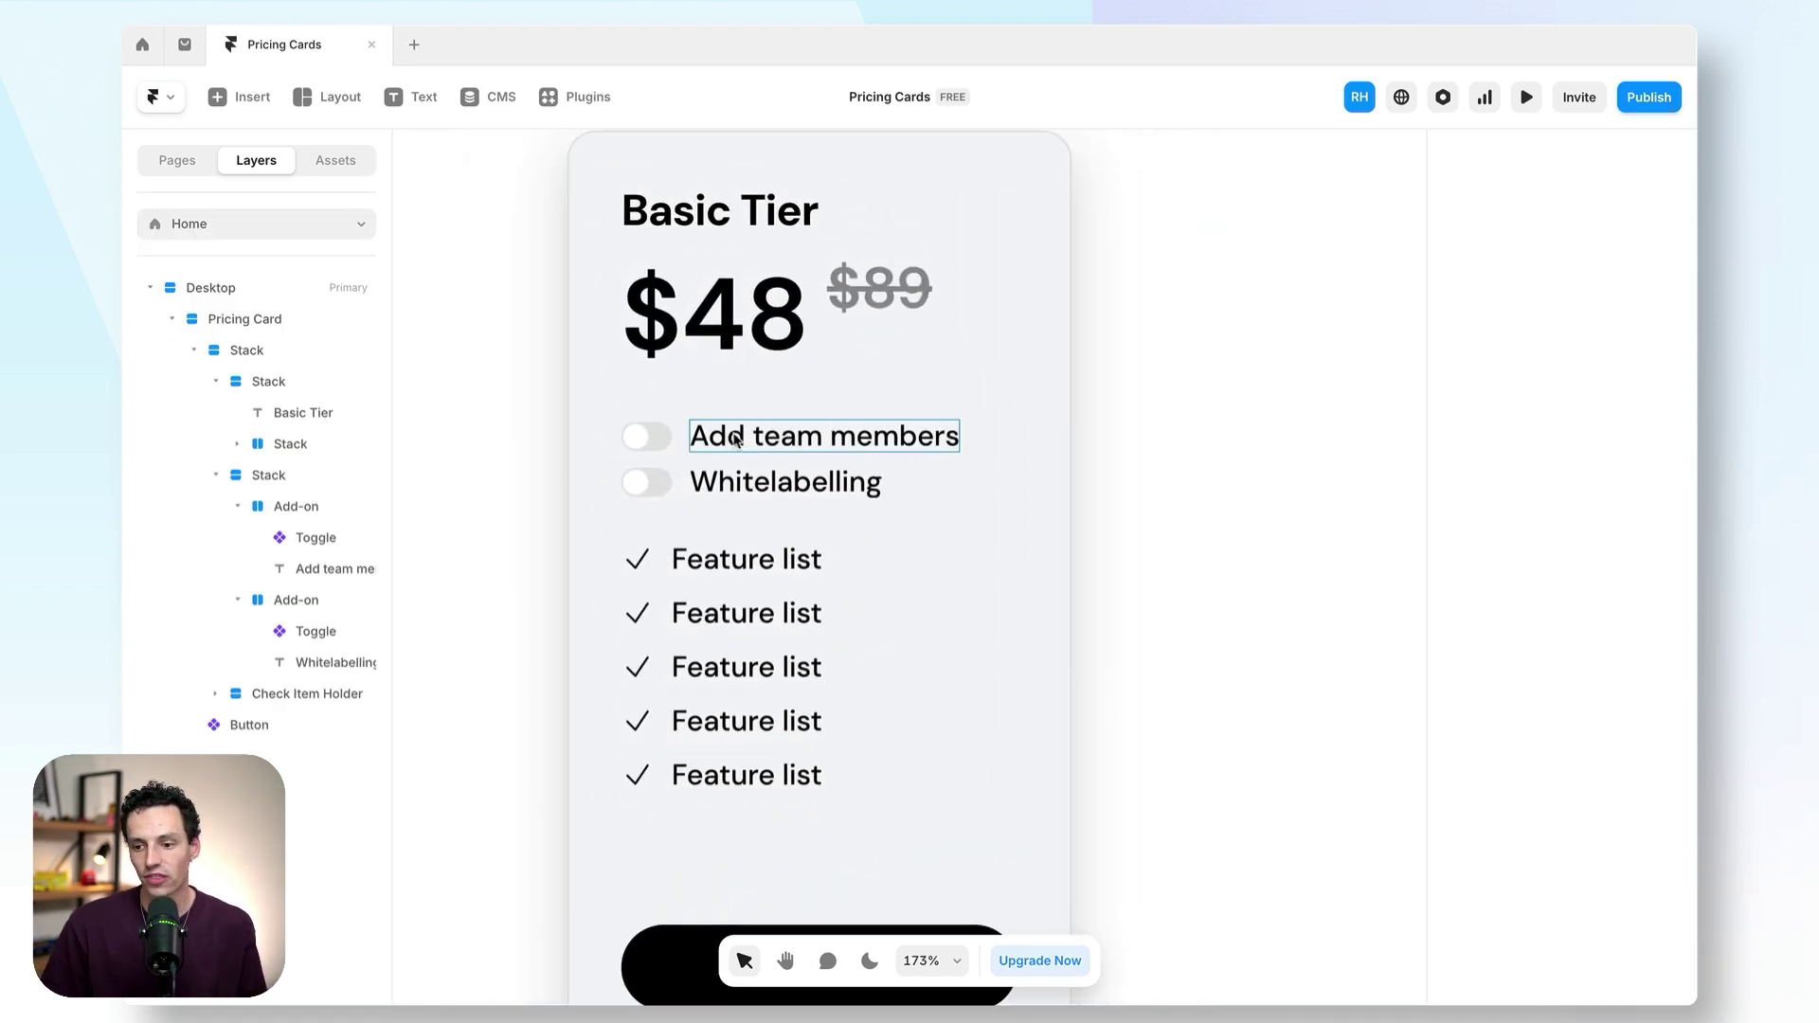
click(671, 435)
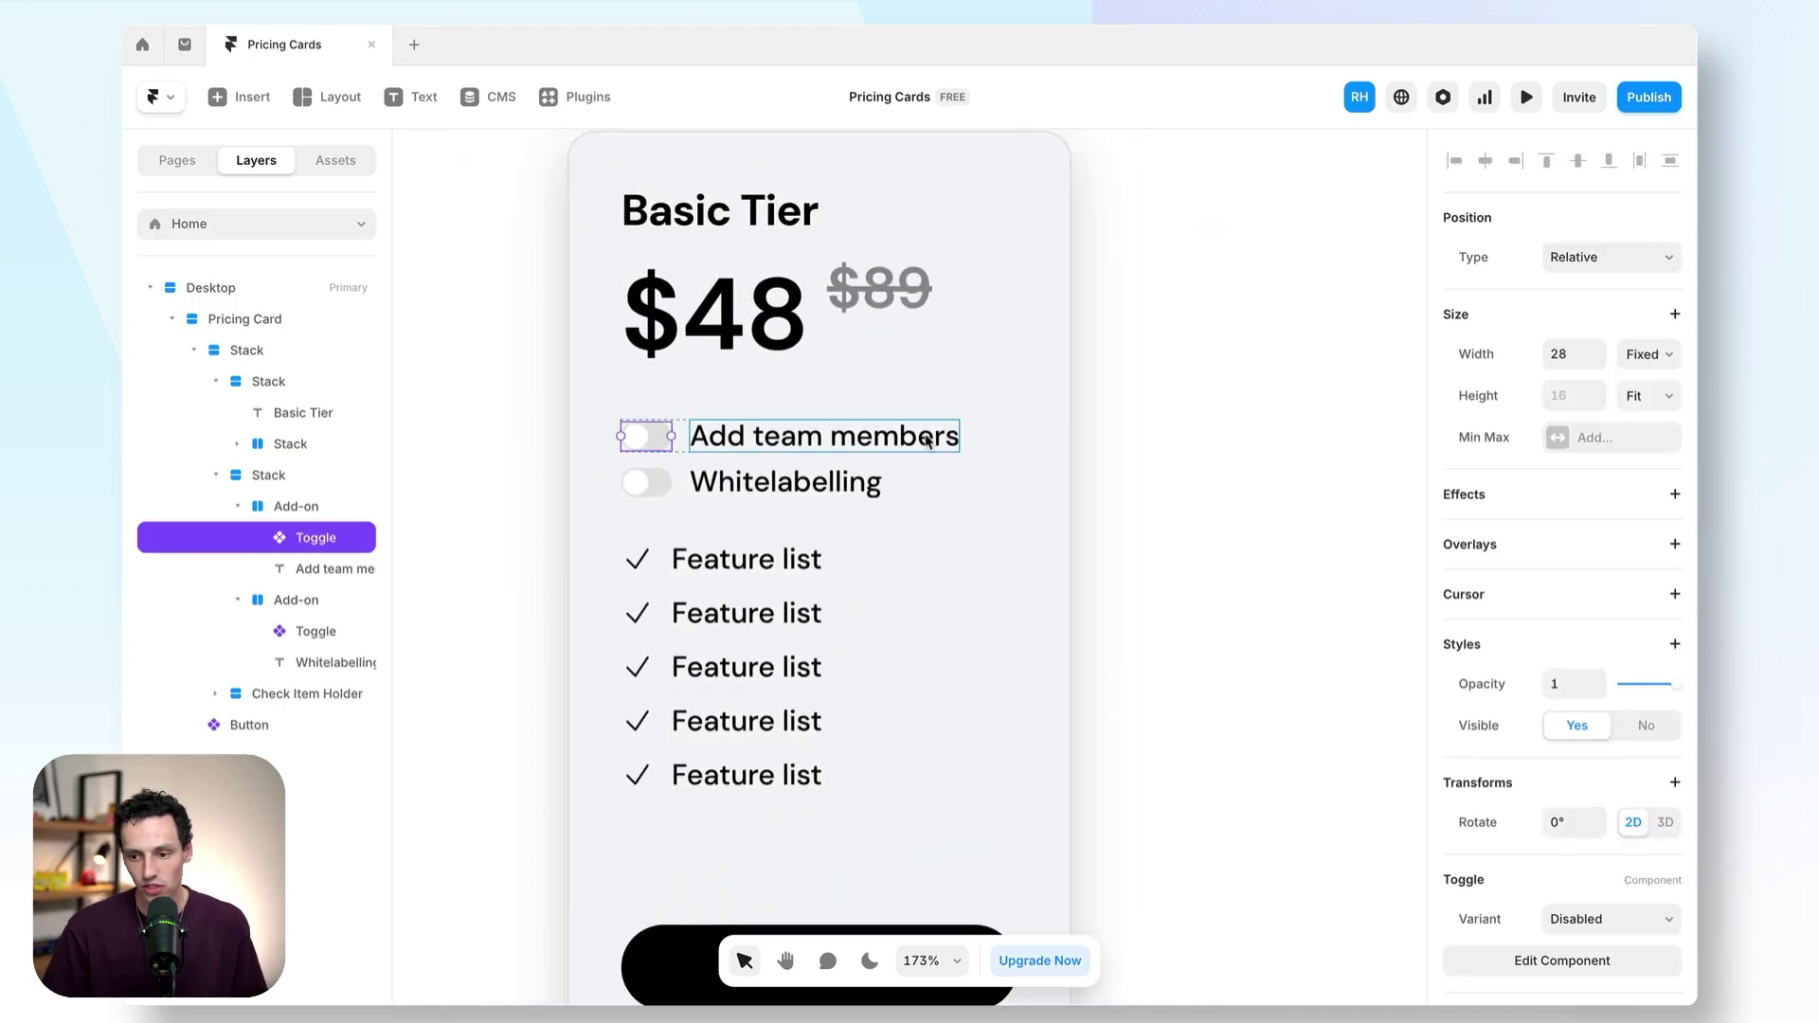
click(648, 482)
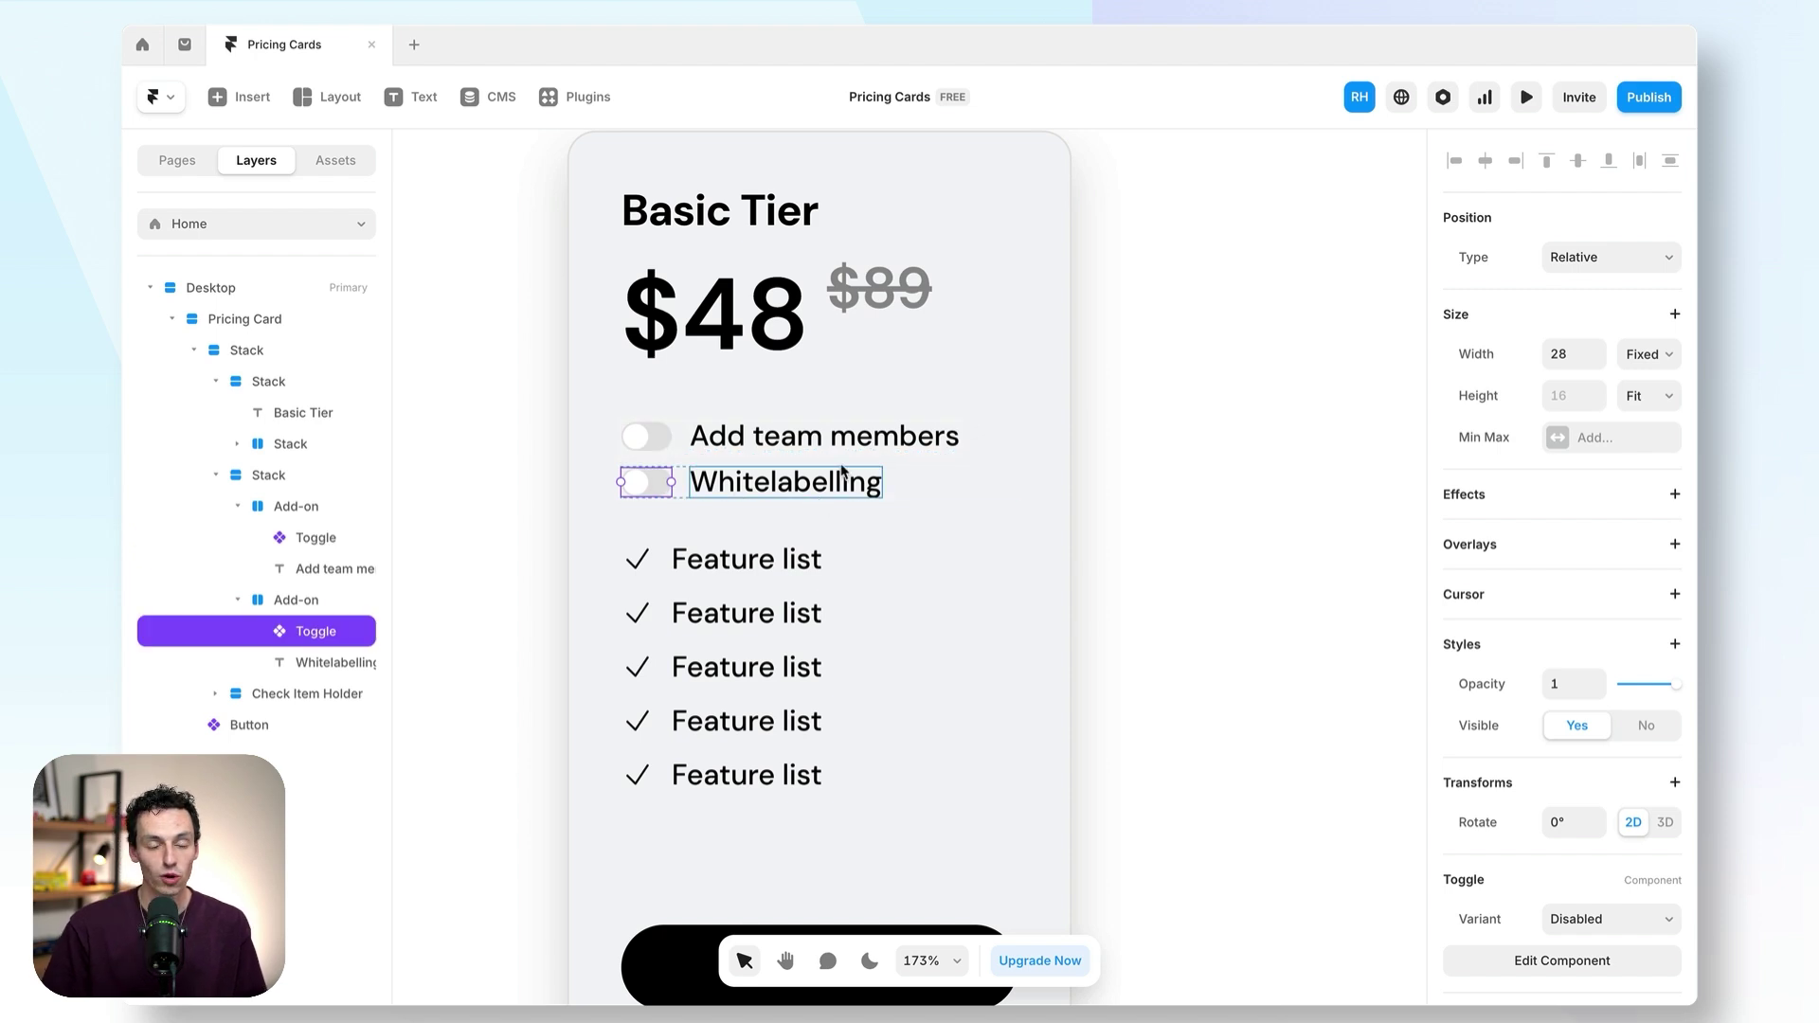
click(722, 341)
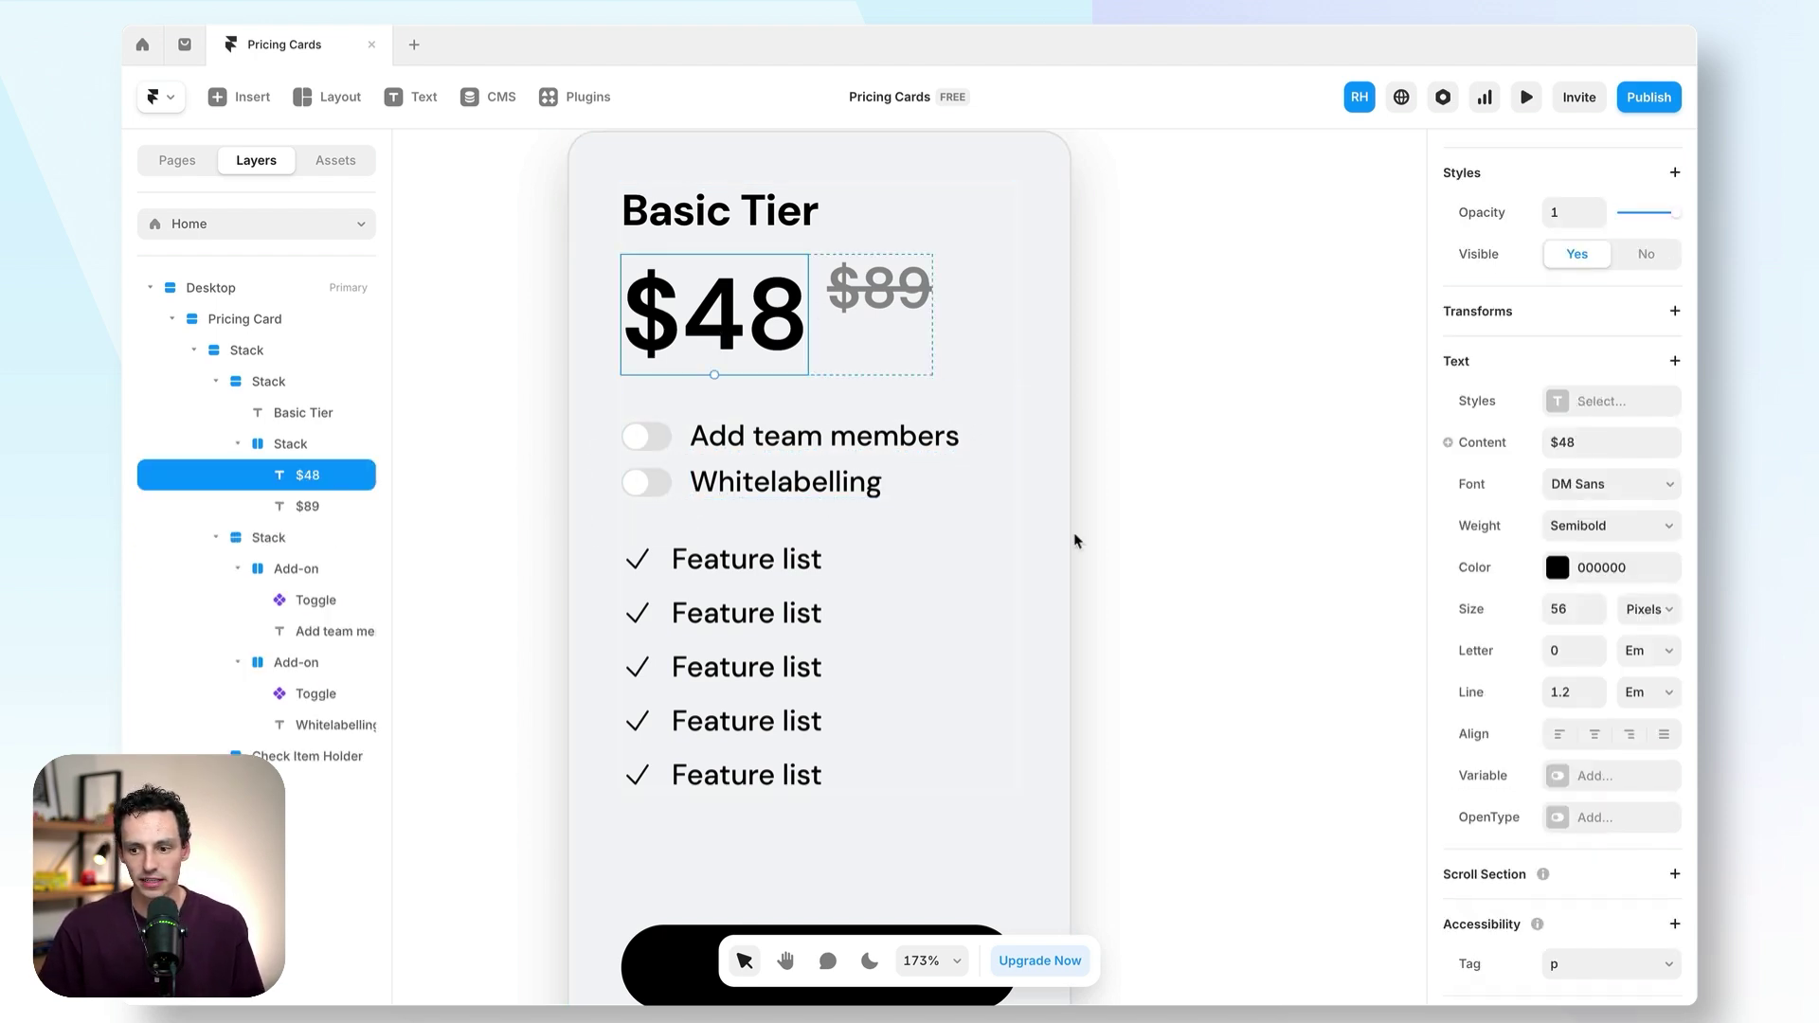
click(1081, 504)
scroll(1081, 504, down, 5)
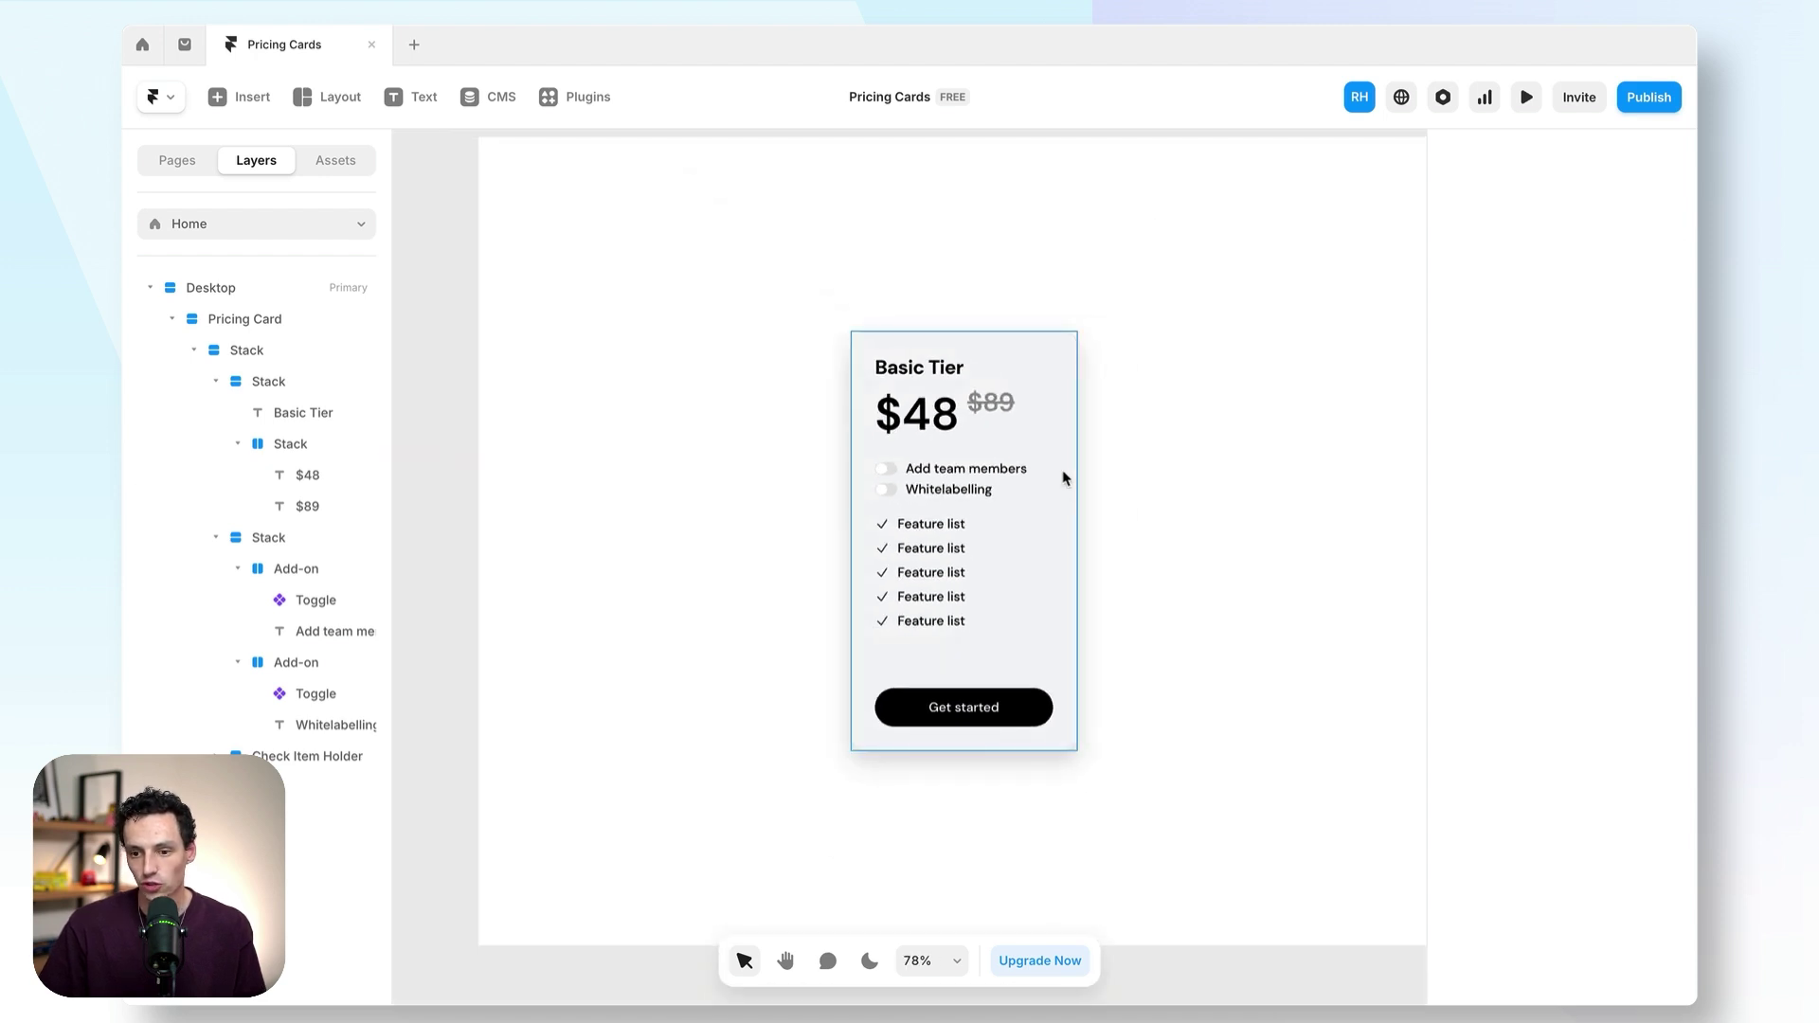
click(1064, 479)
right_click(866, 559)
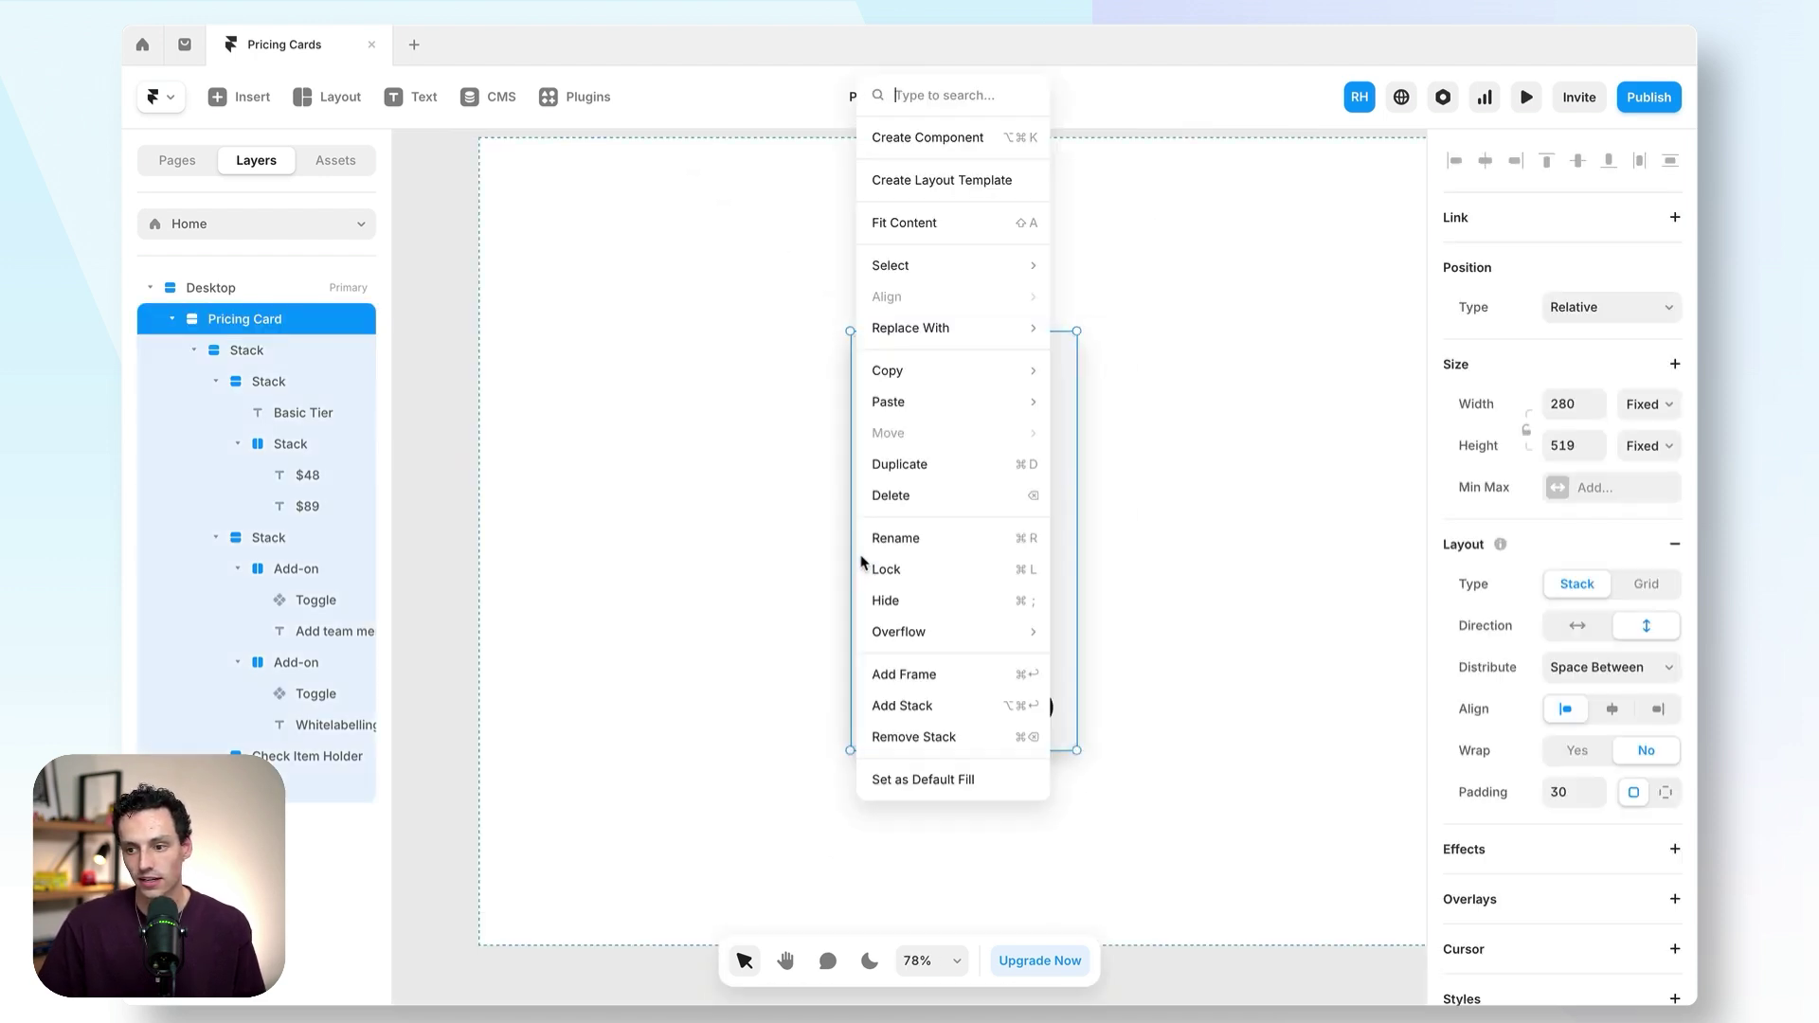
click(906, 140)
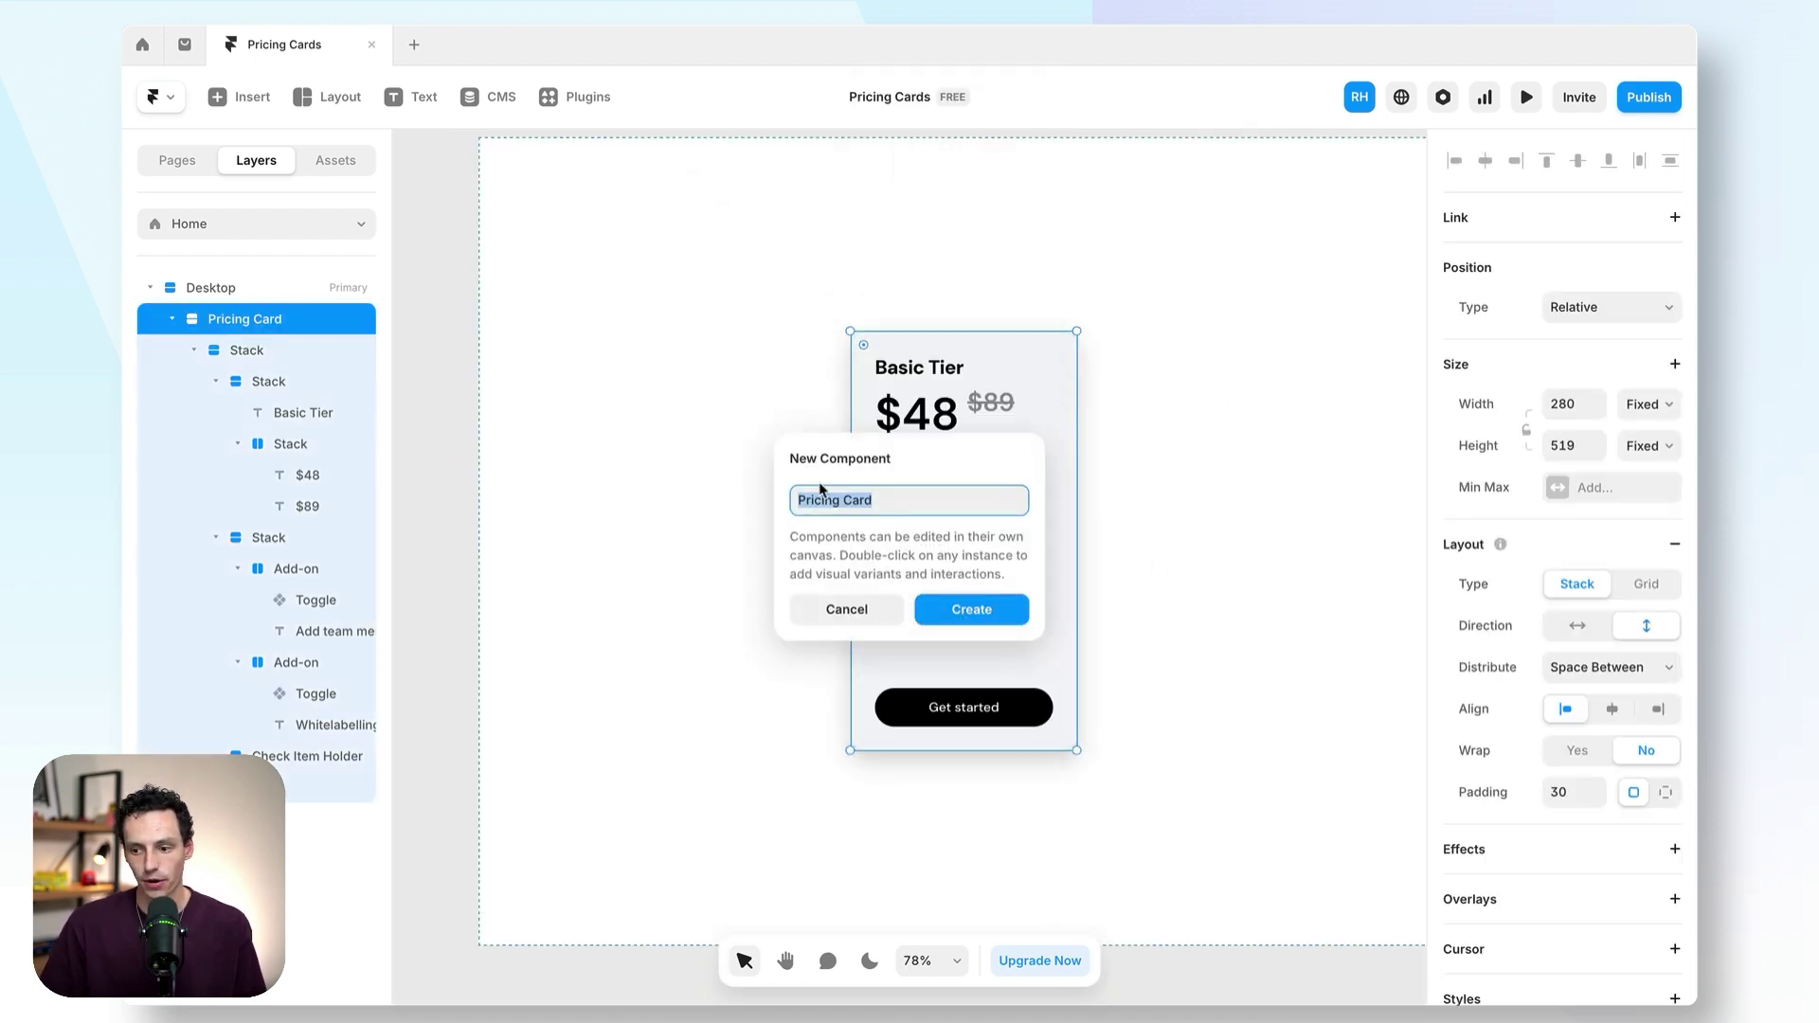
click(1004, 602)
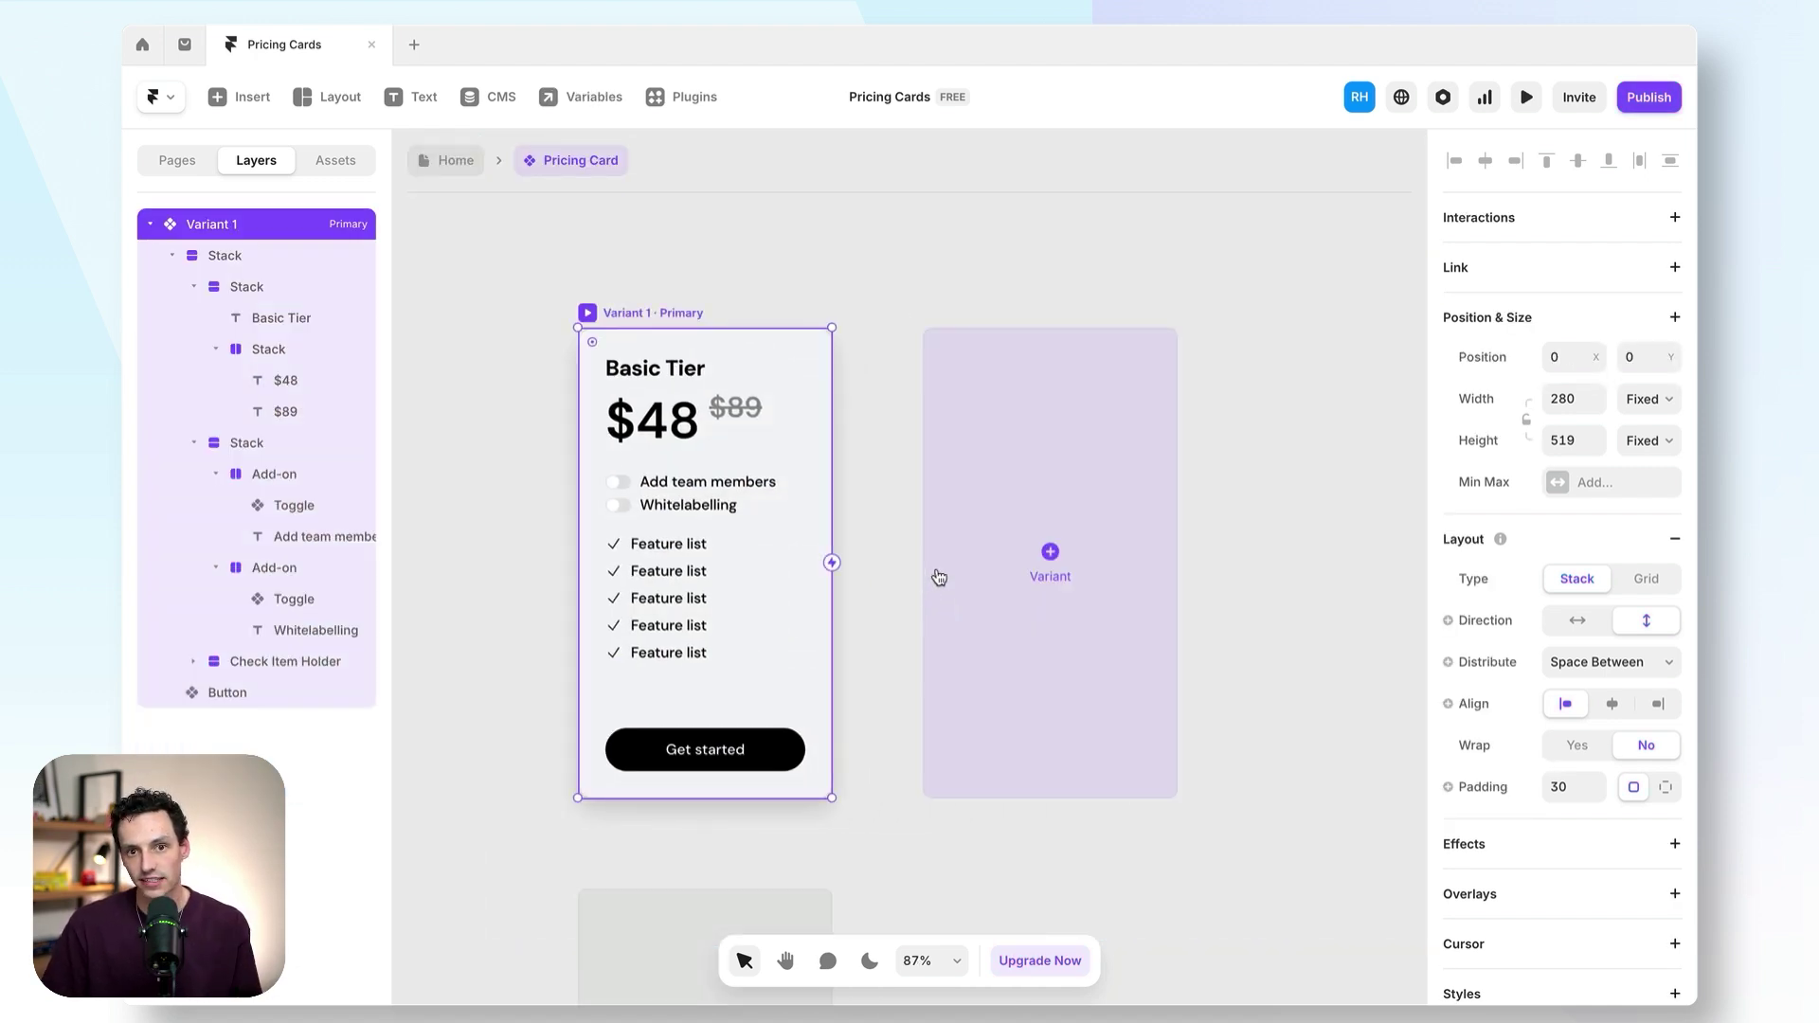
- Rename the pricing card's first variant to Default
key(ctrl+r)
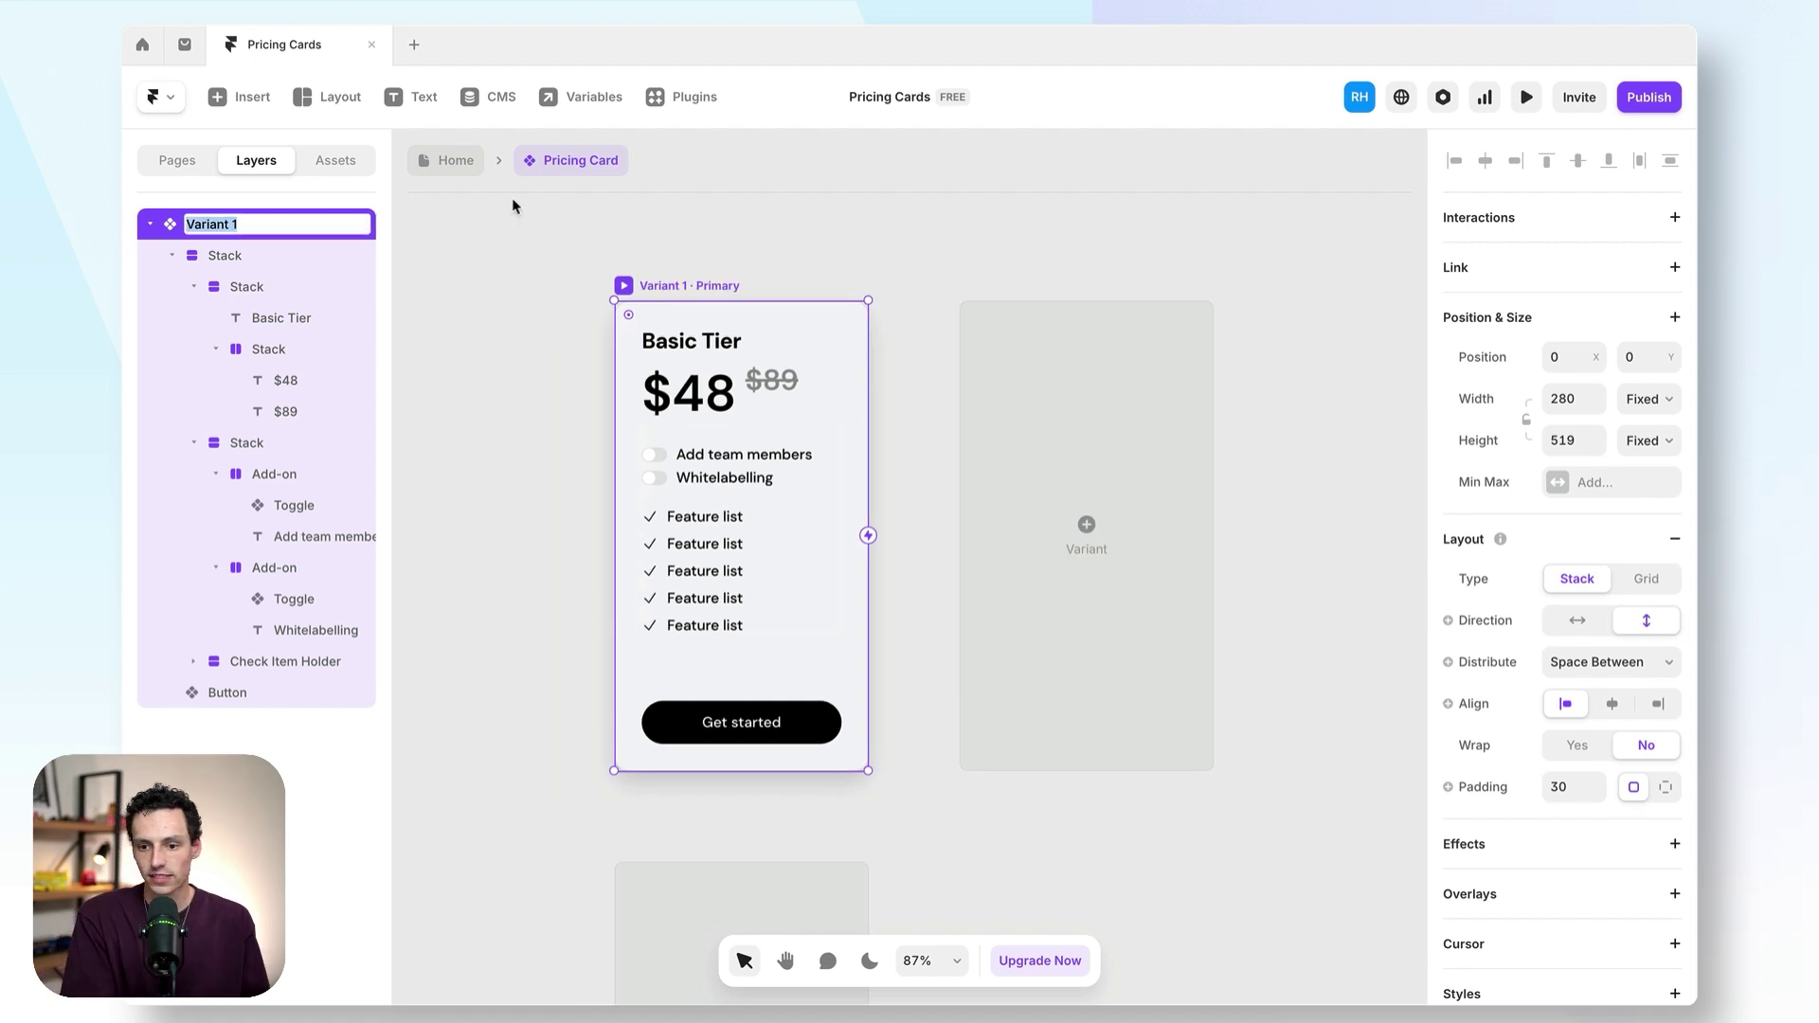
text(Default)
key(Return)
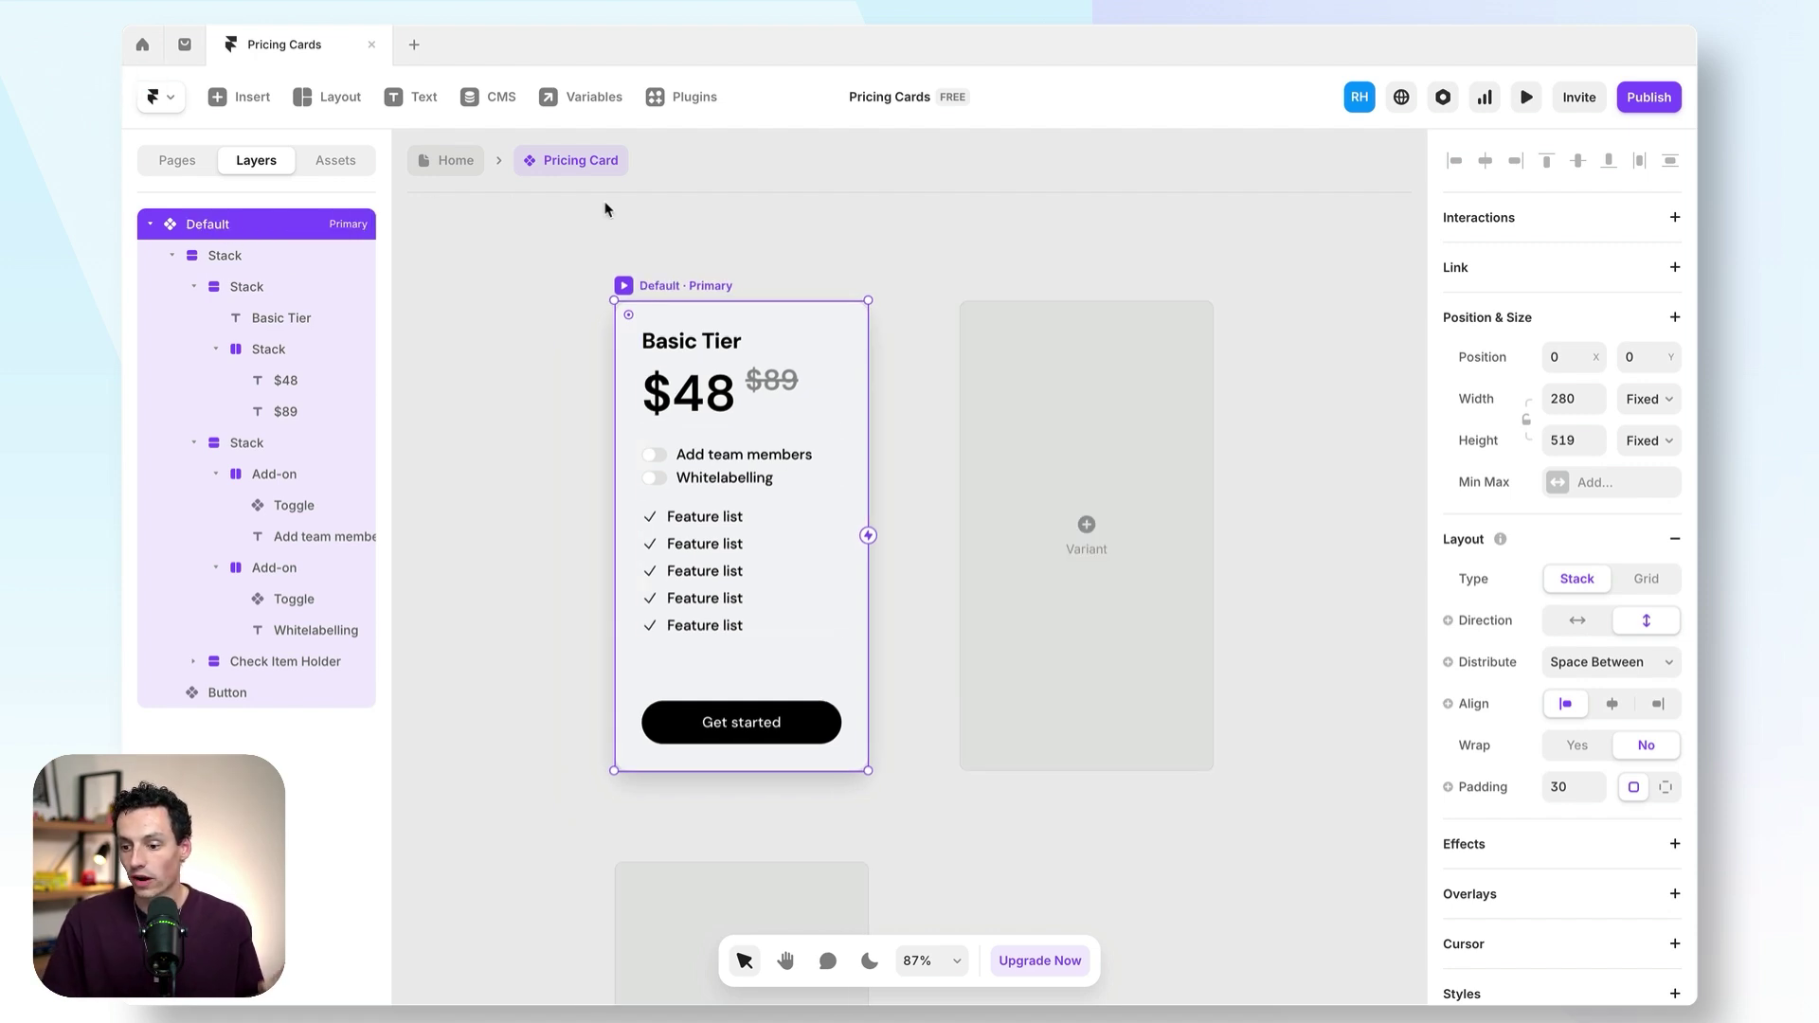
- Add a Team Members Enabled variant with the Add team members toggle set to Enabled
click(1009, 434)
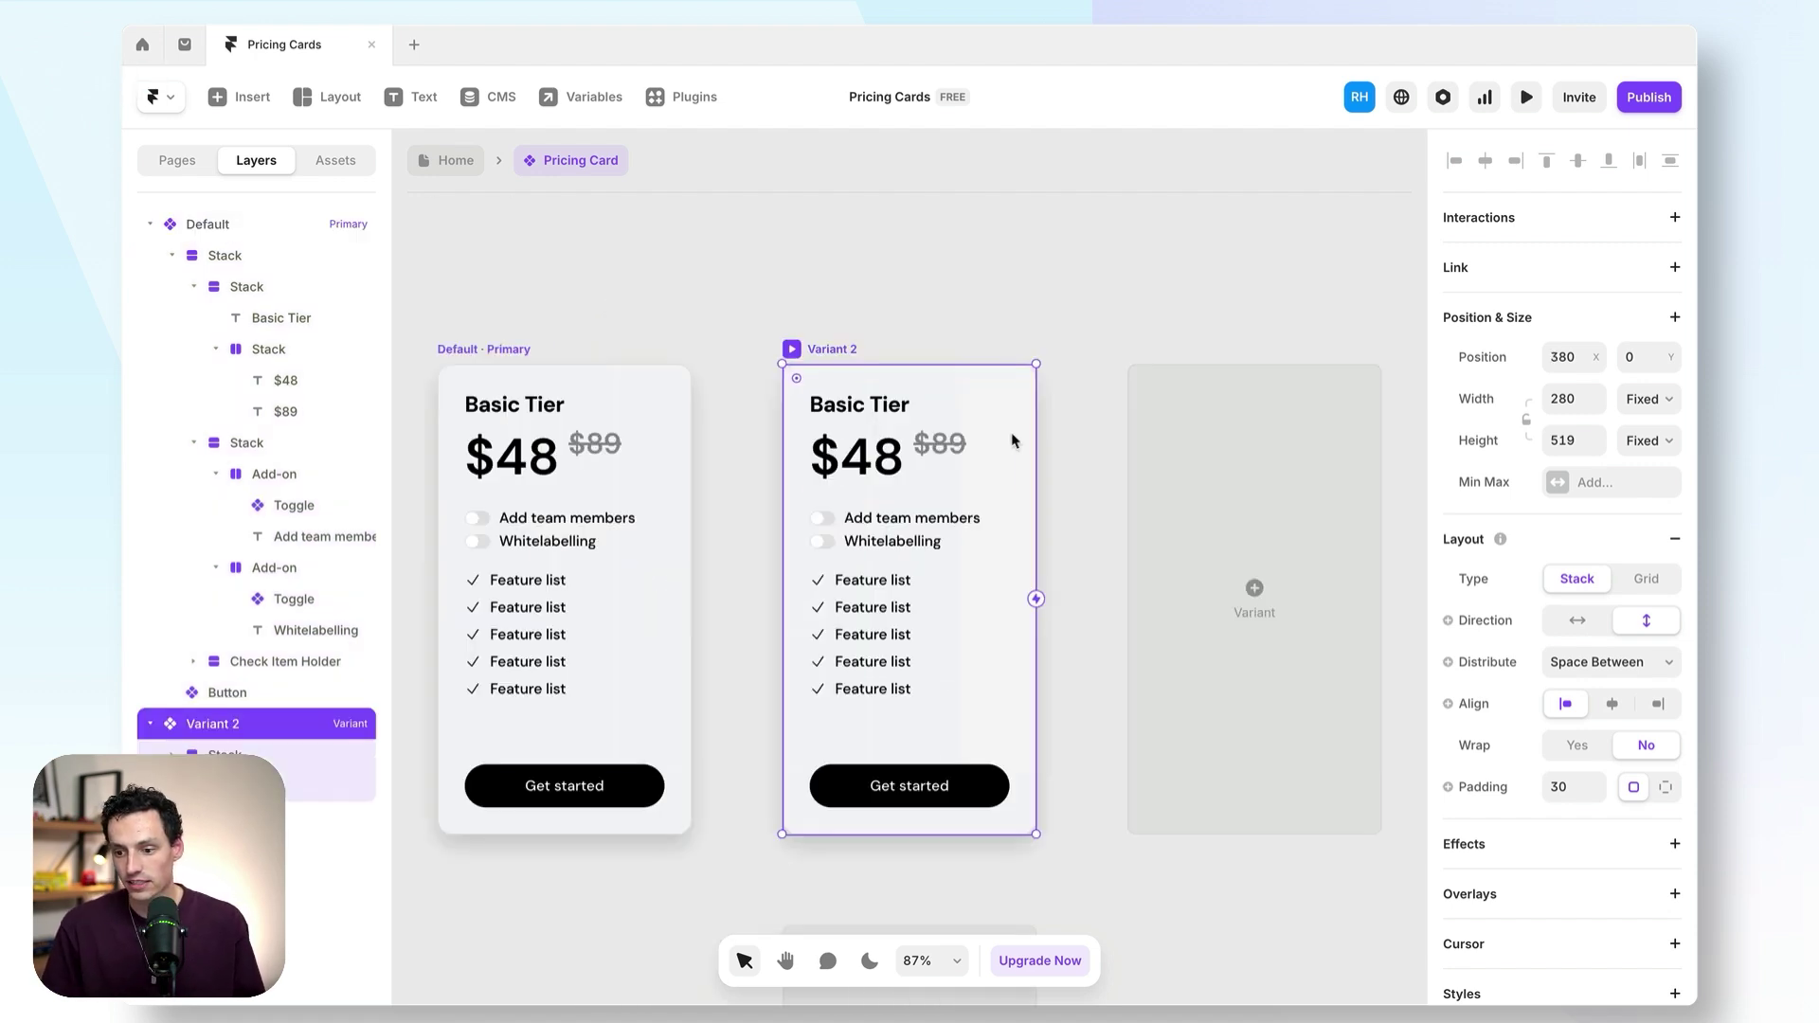
click(824, 521)
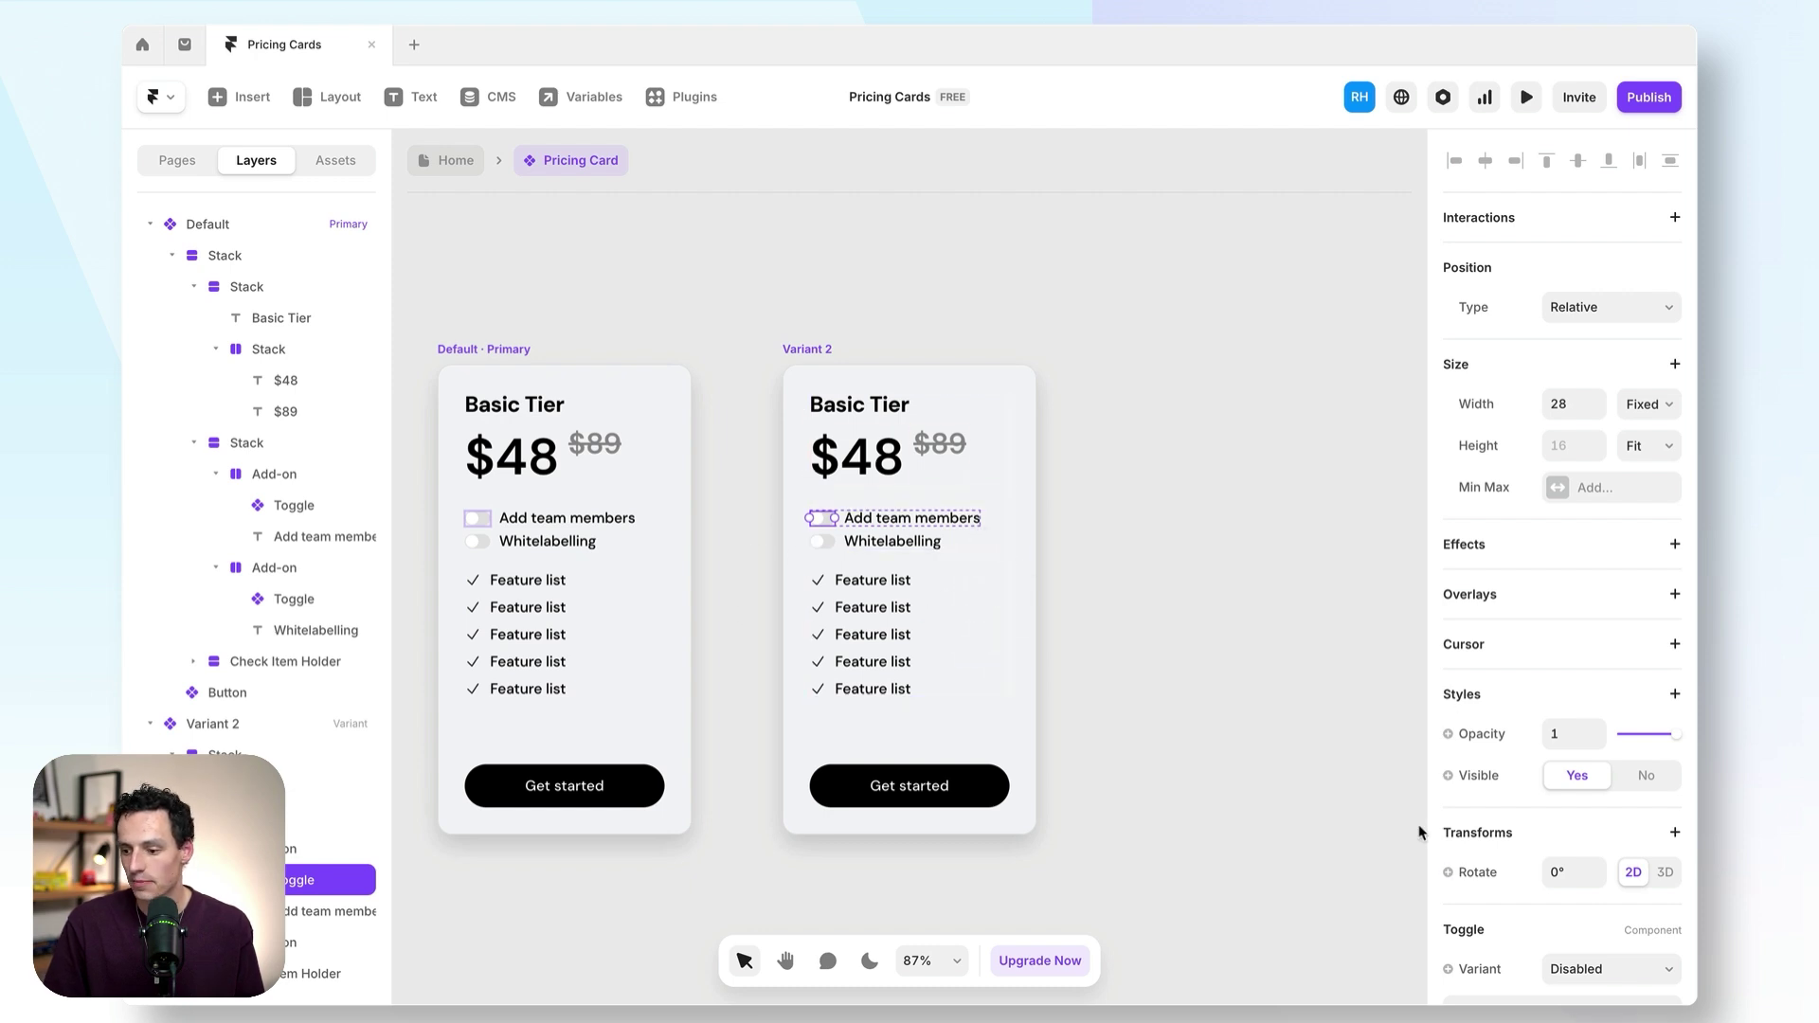
scroll(1502, 888, down, 3)
click(1592, 820)
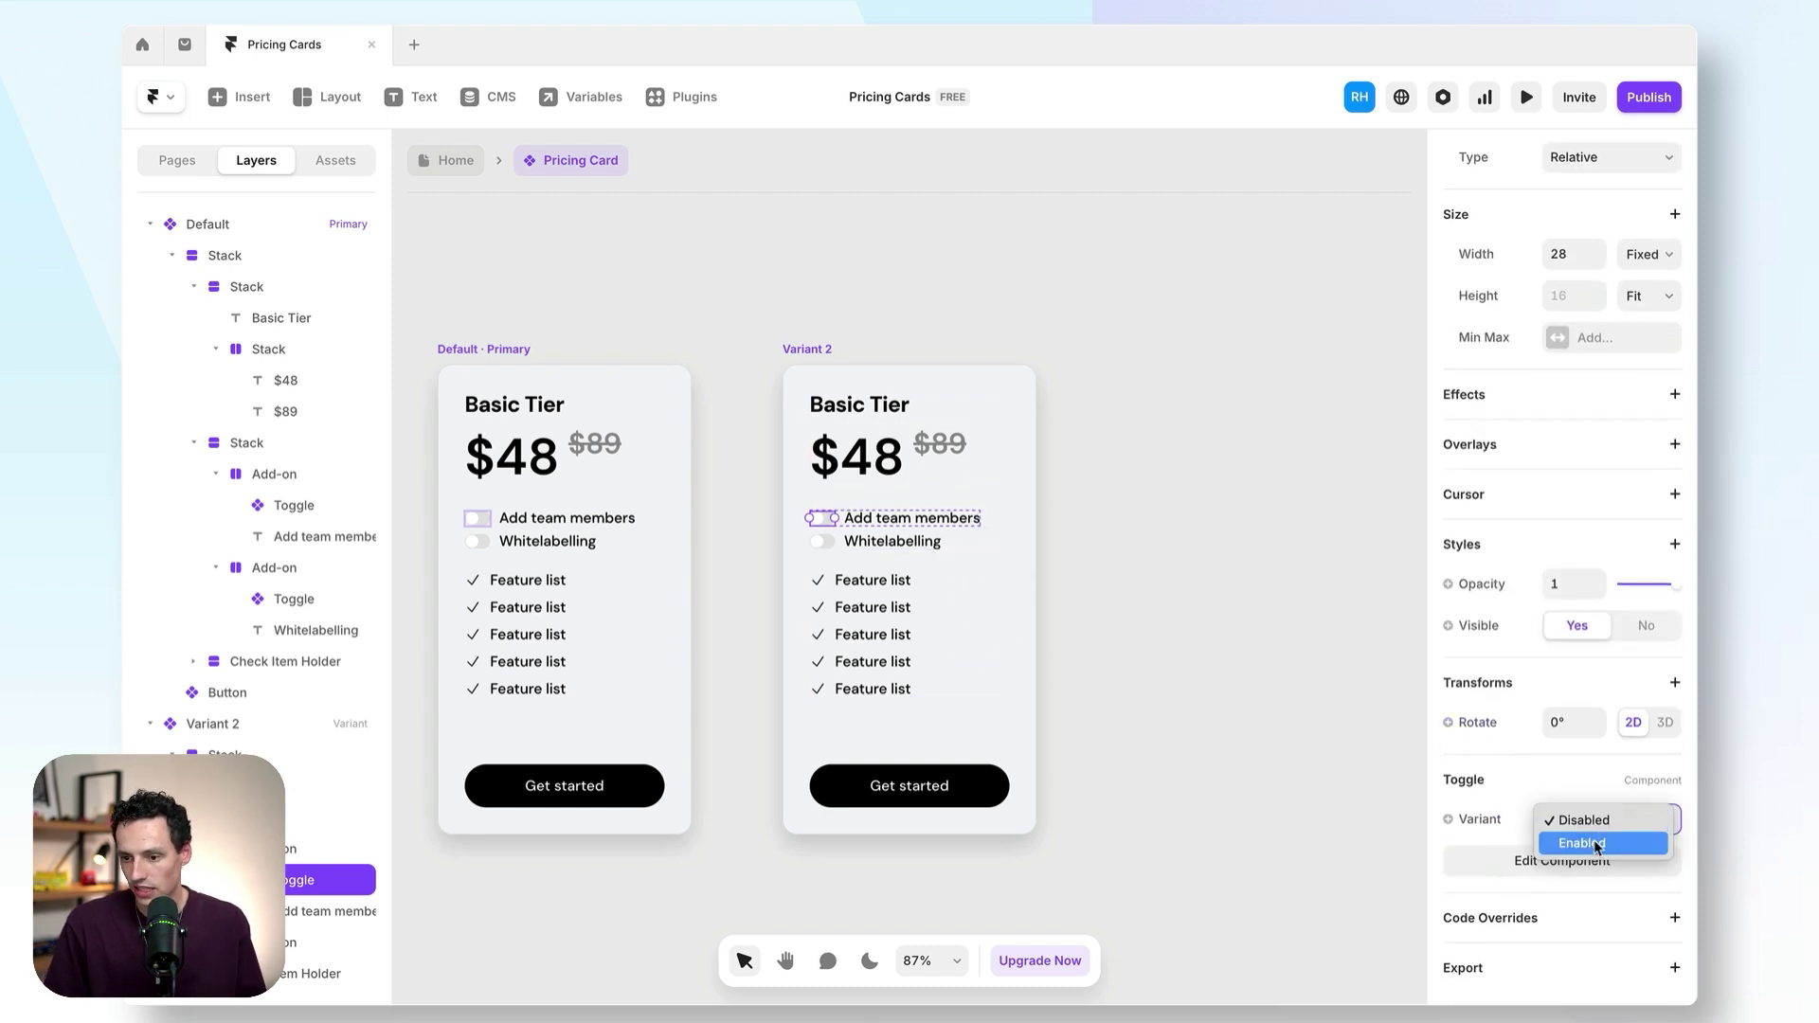
click(1597, 844)
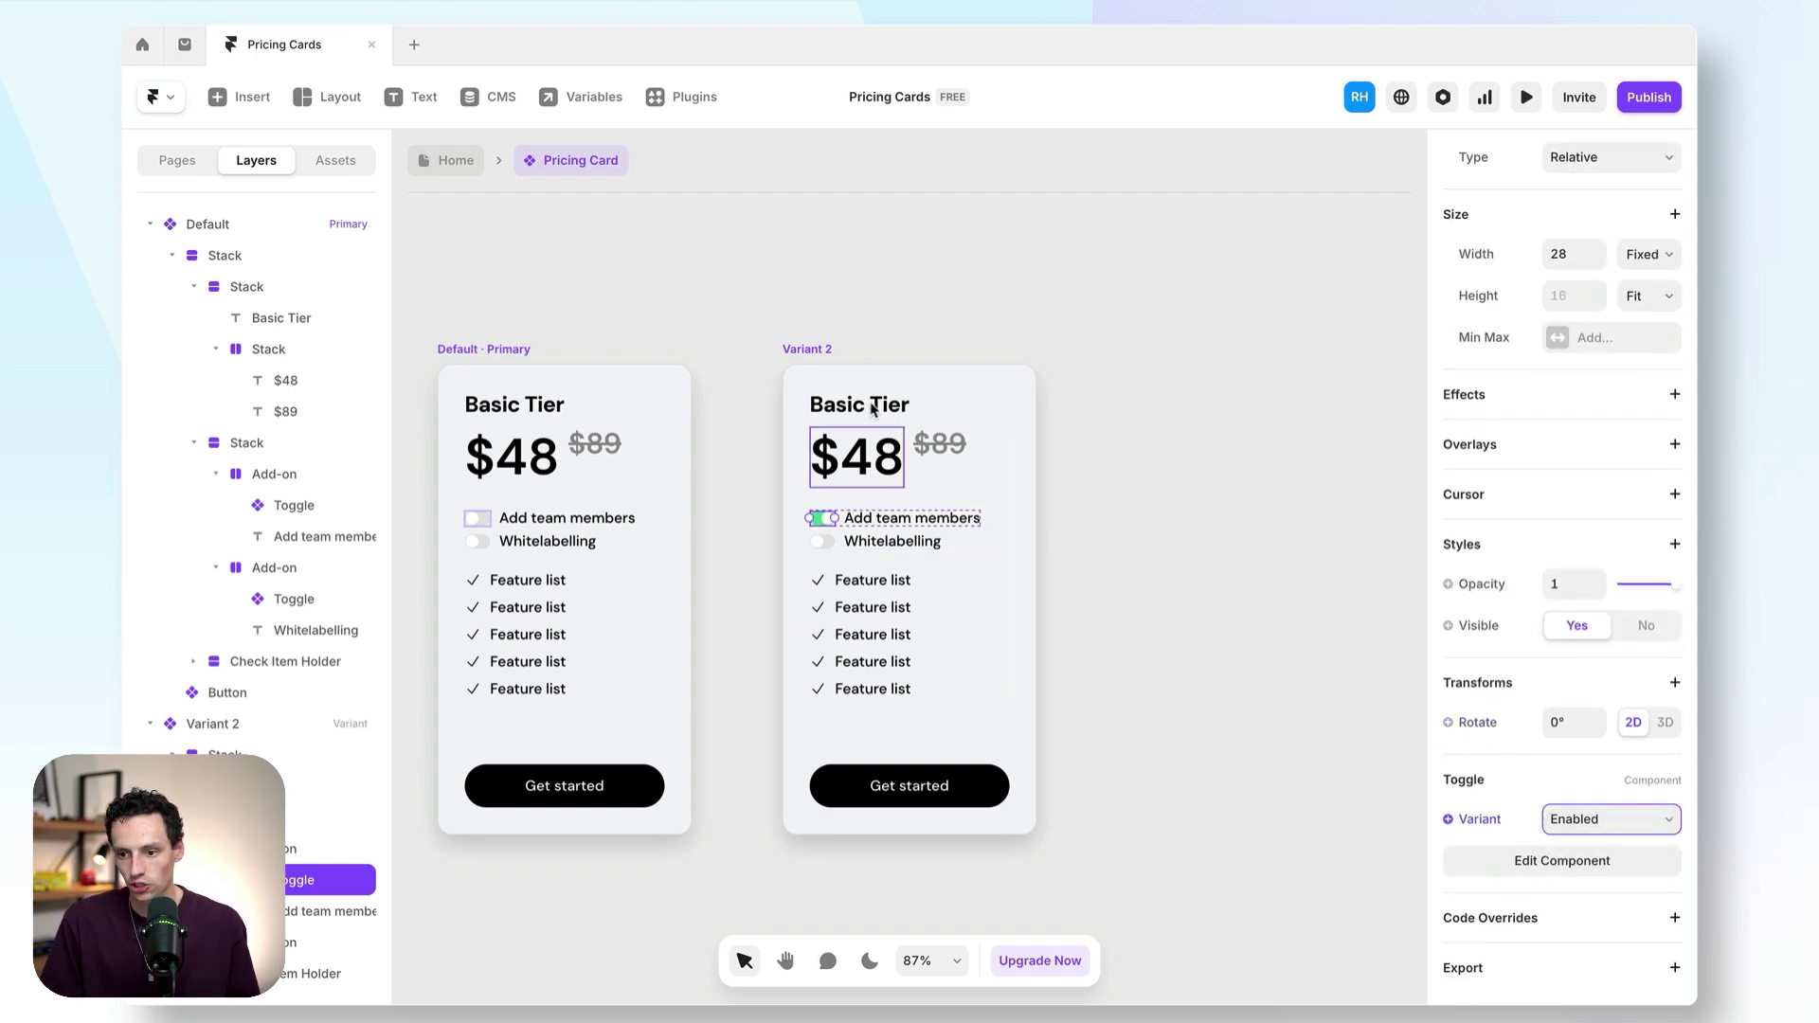
click(810, 351)
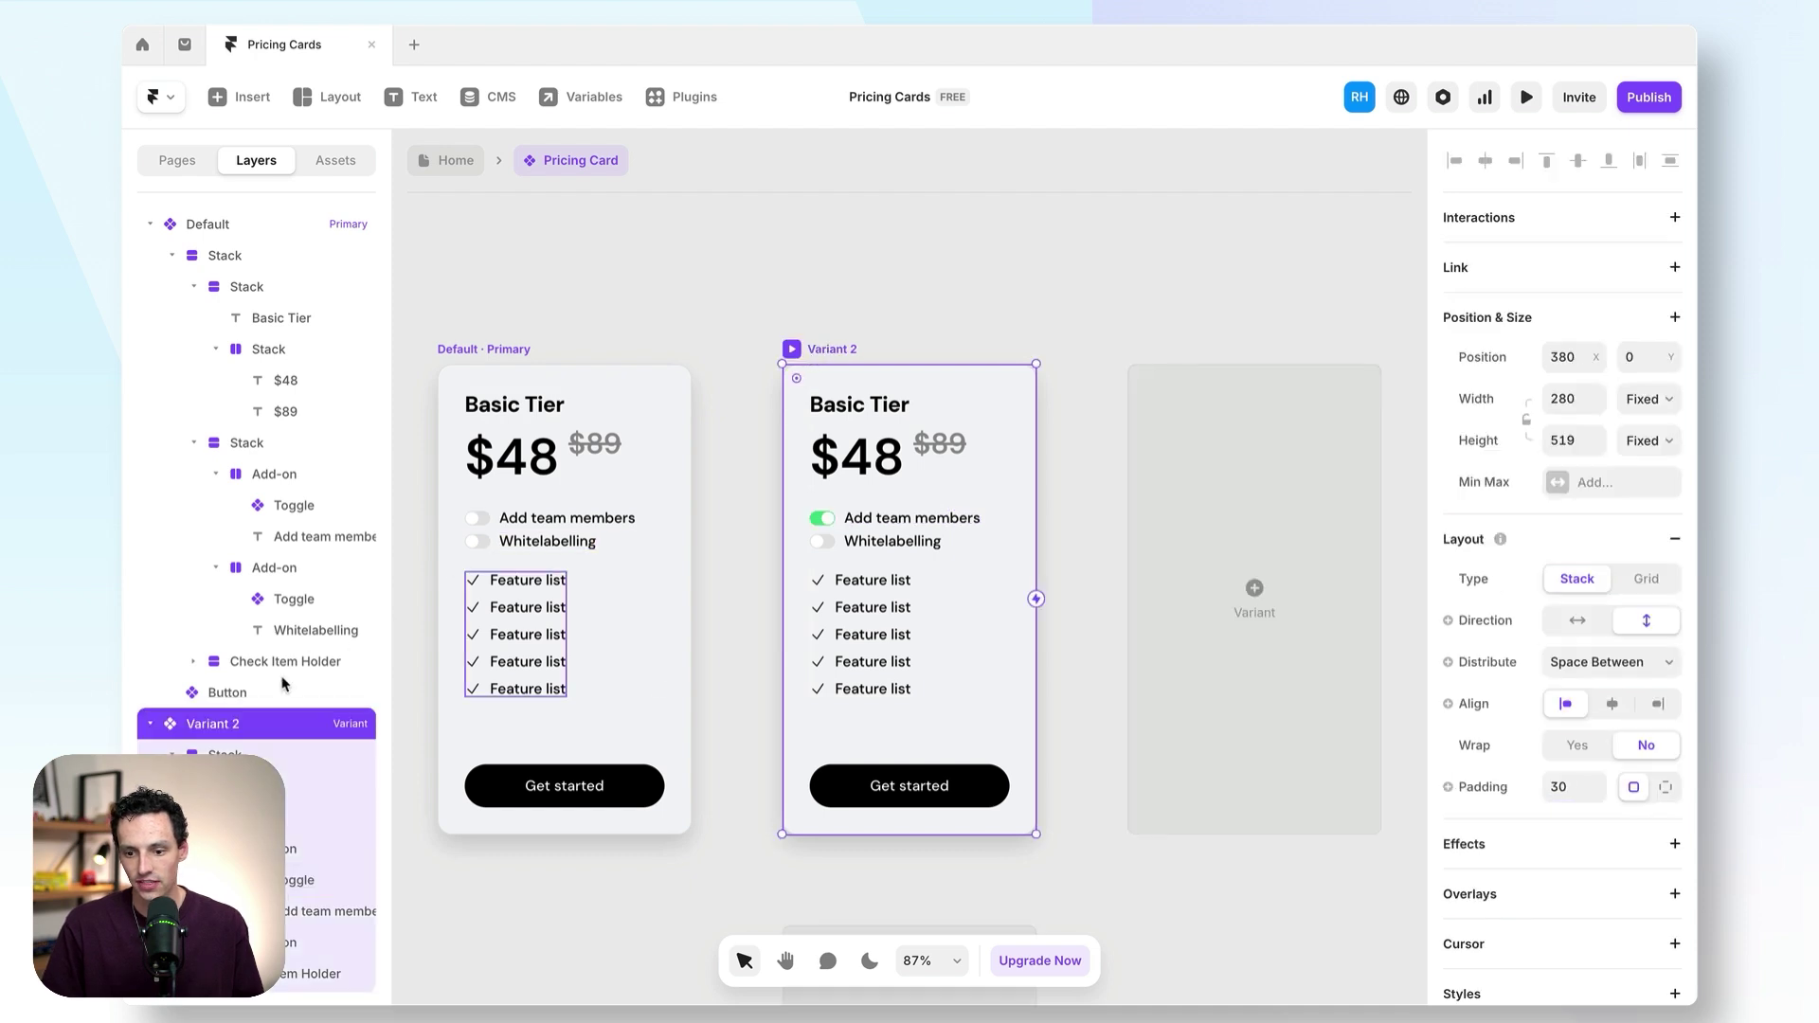
double_click(212, 724)
text(Team)
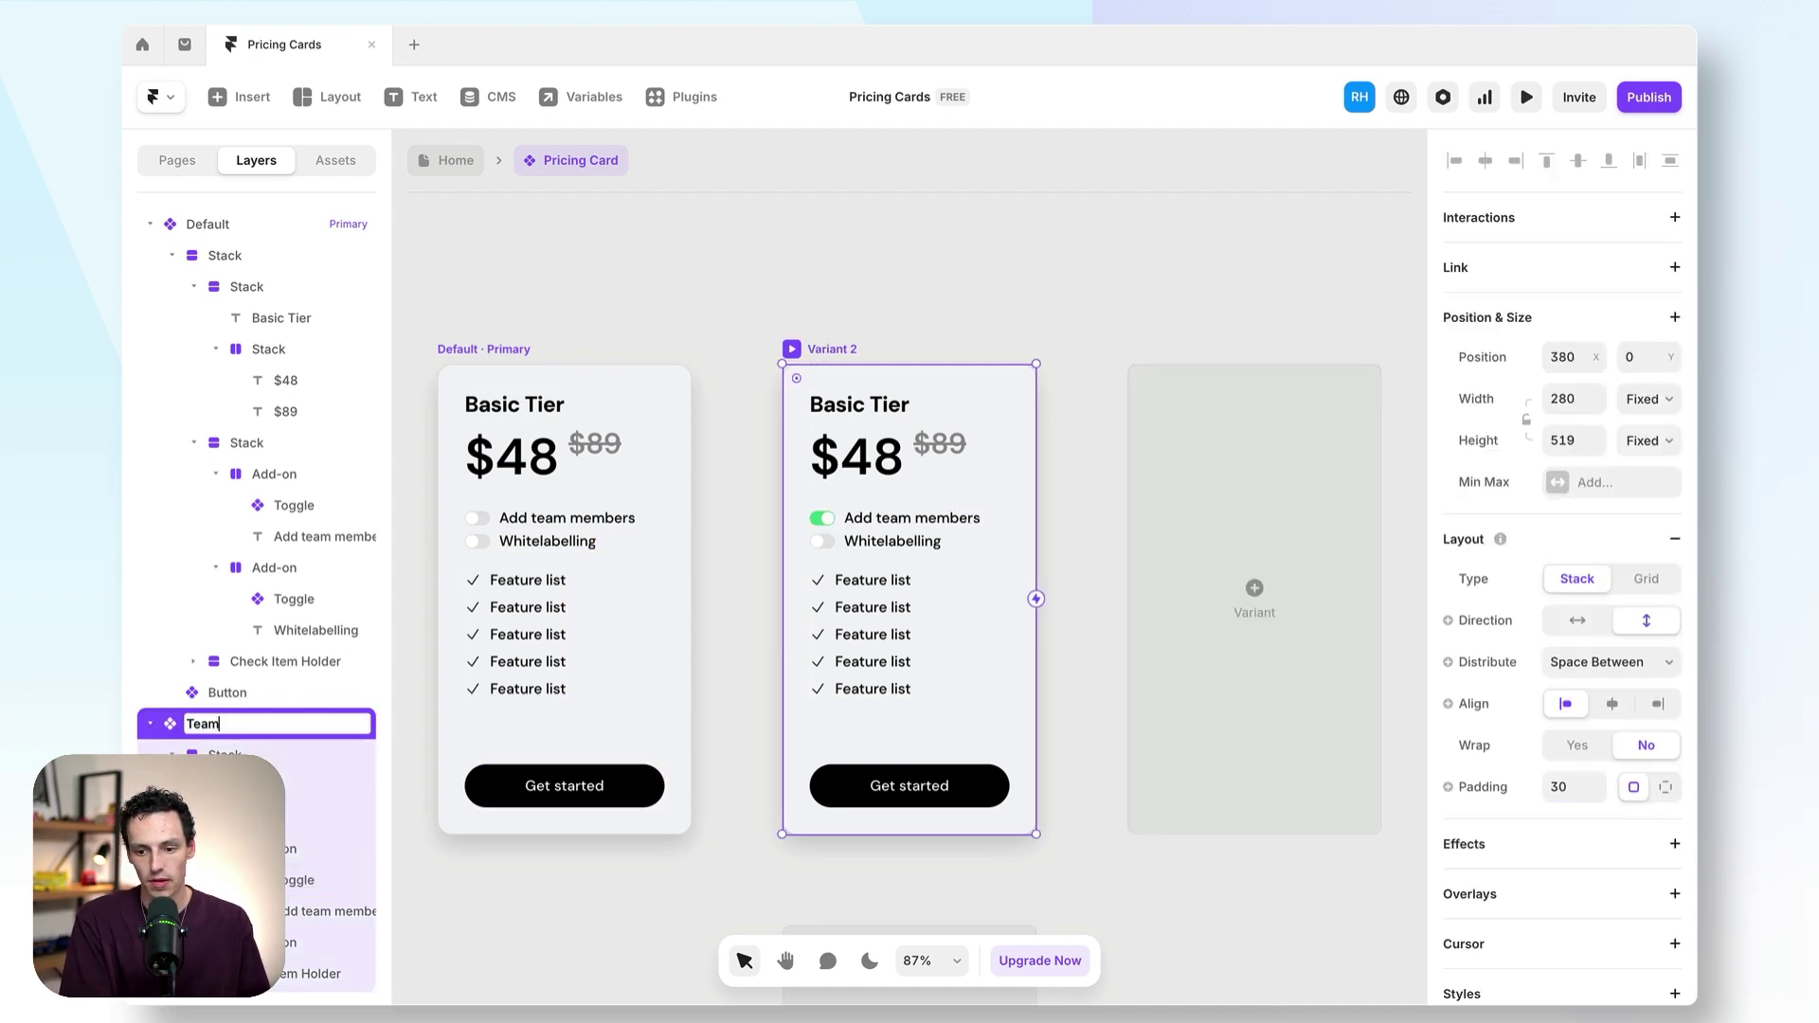
text( Members enabled)
key(Return)
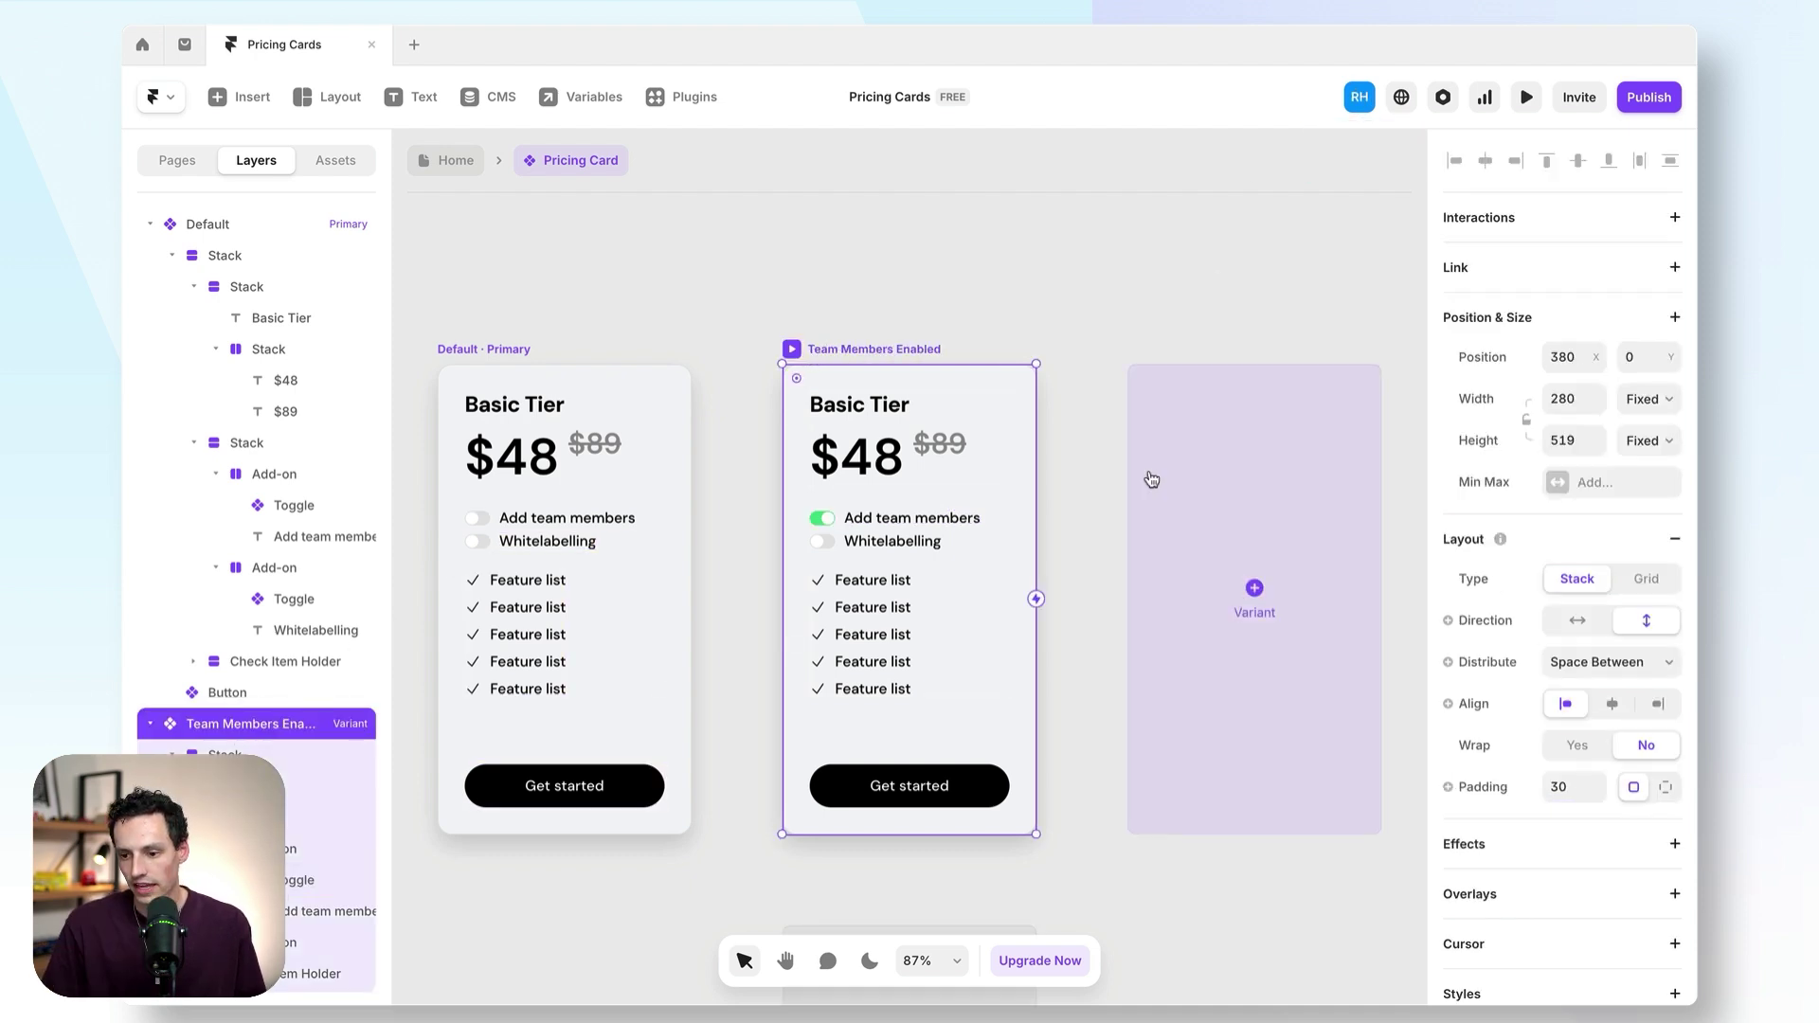
- Add a 'Team Members + Whitelabelling' variant with the Whitelabelling toggle also Enabled
click(1216, 526)
click(823, 547)
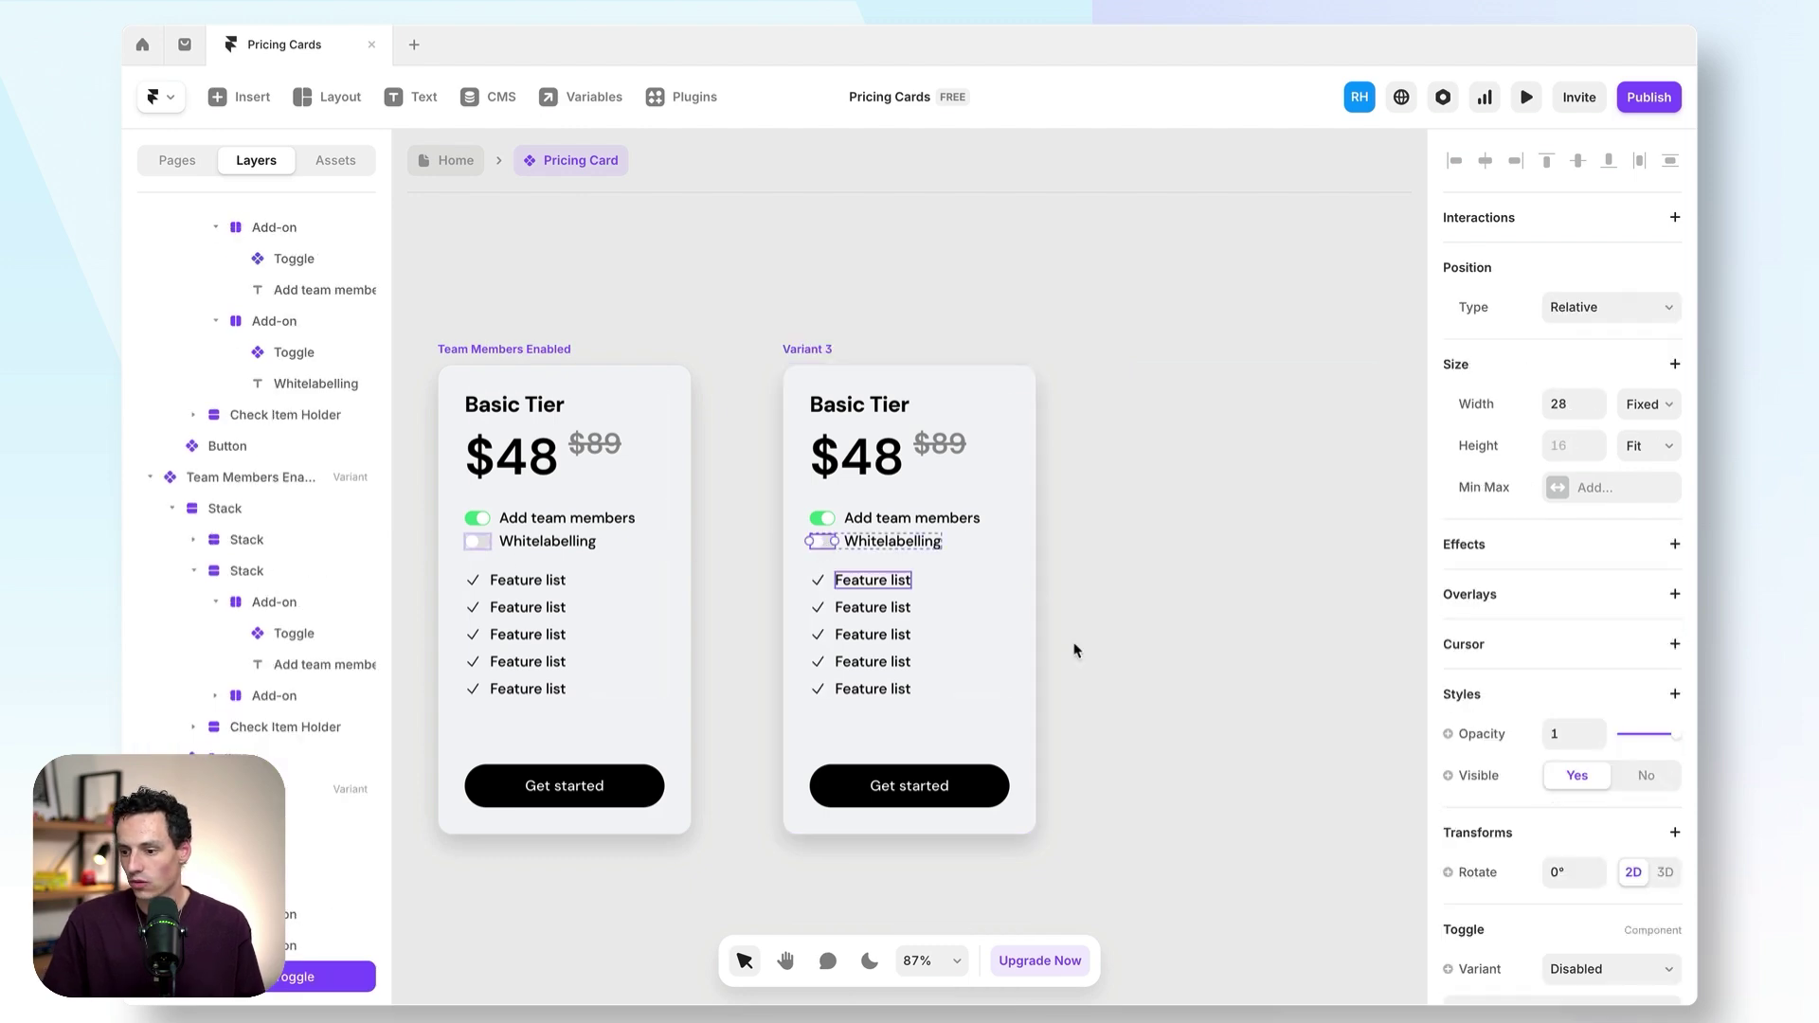
scroll(1637, 786, down, 2)
click(1624, 819)
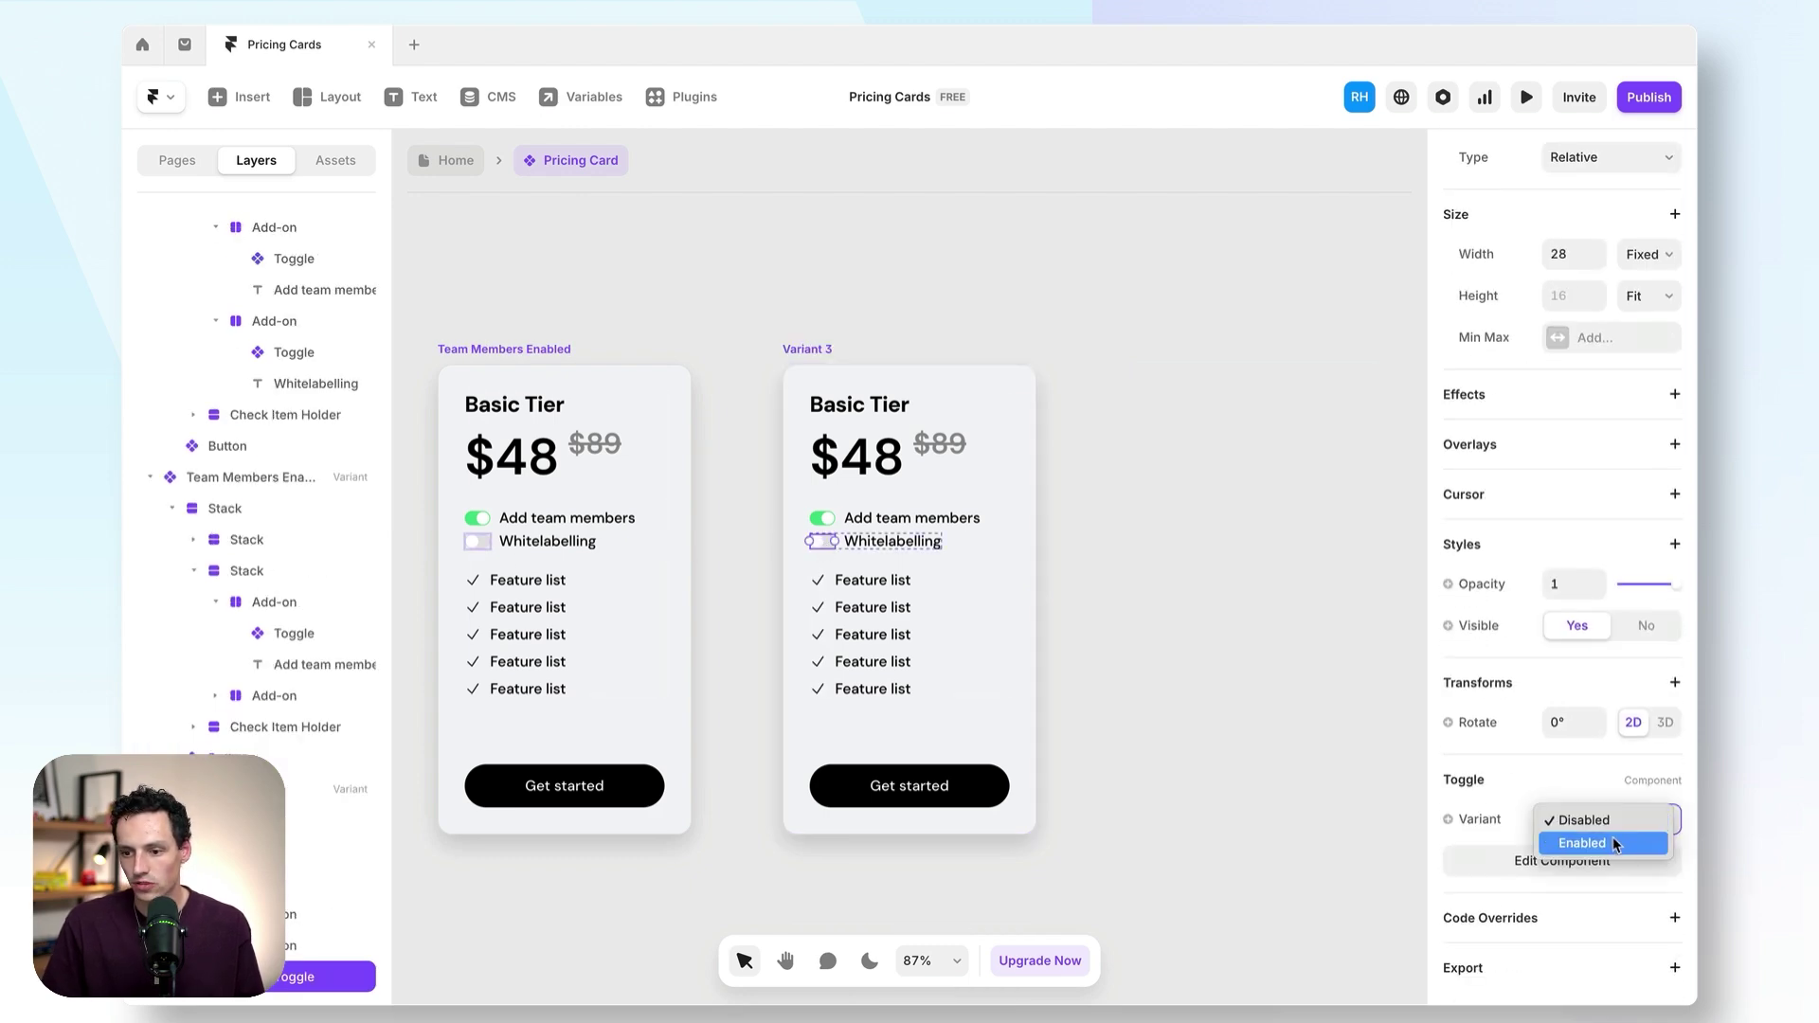
click(1616, 842)
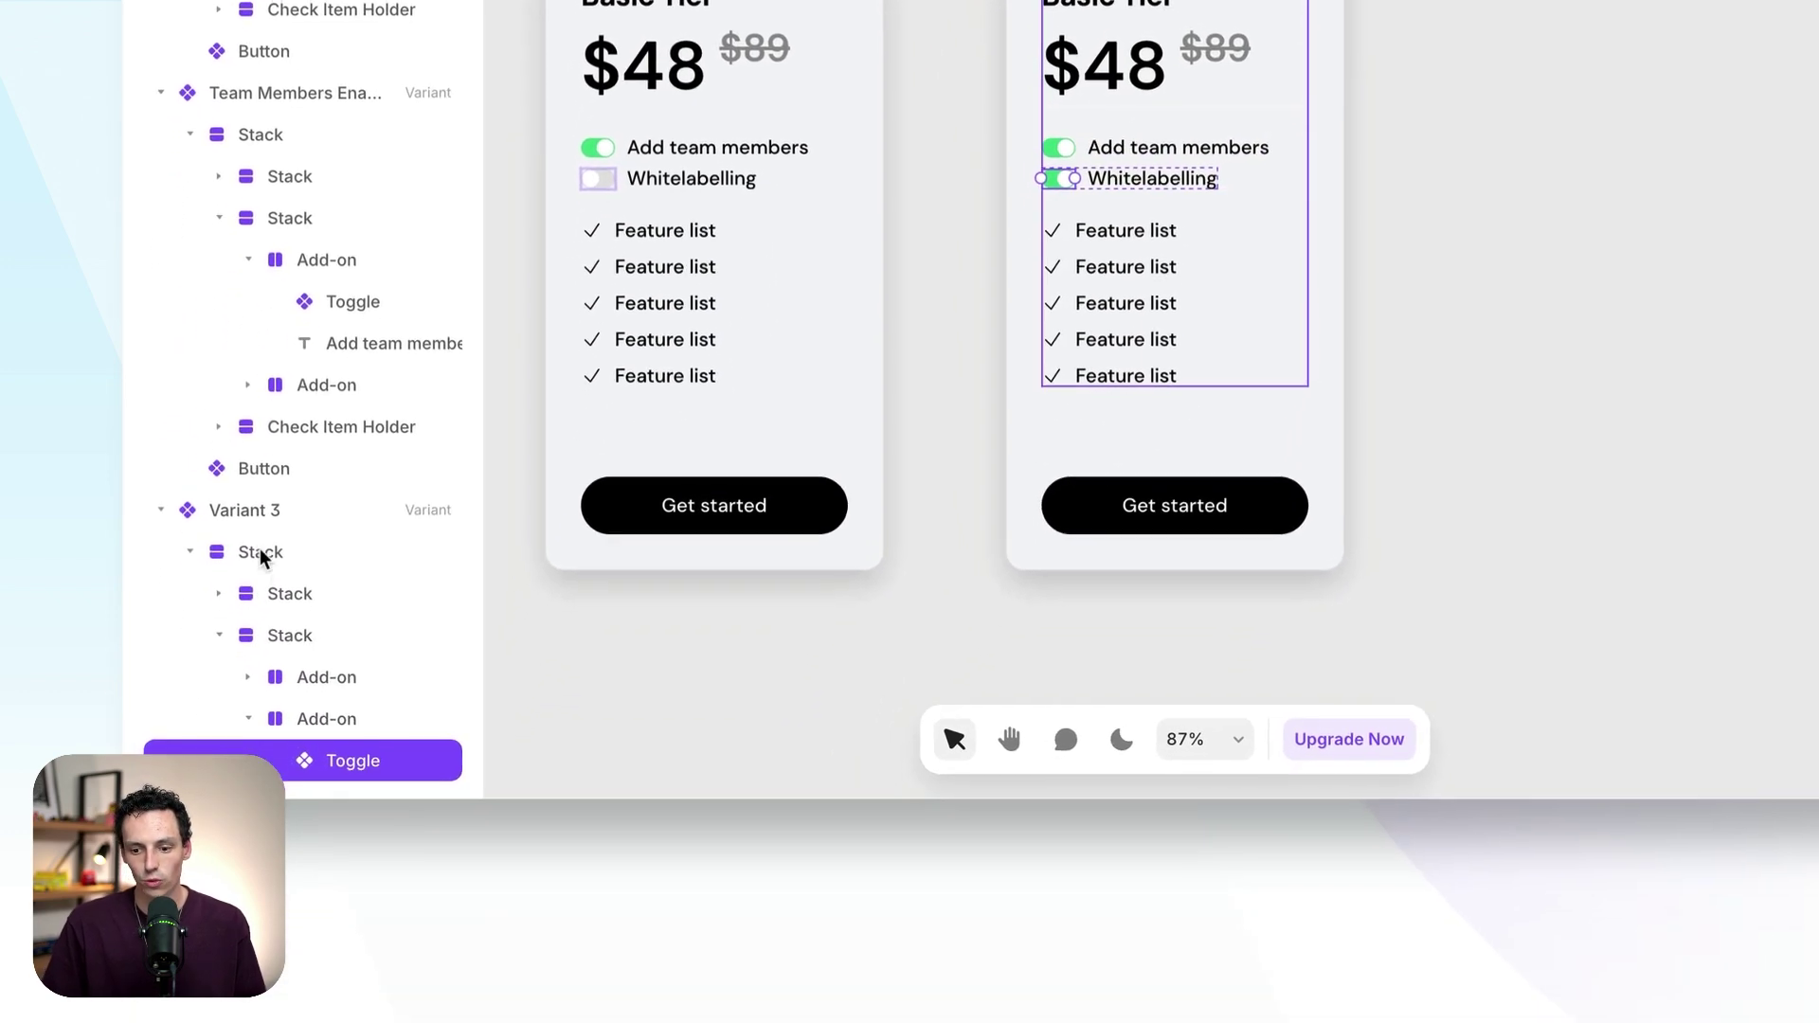
click(248, 512)
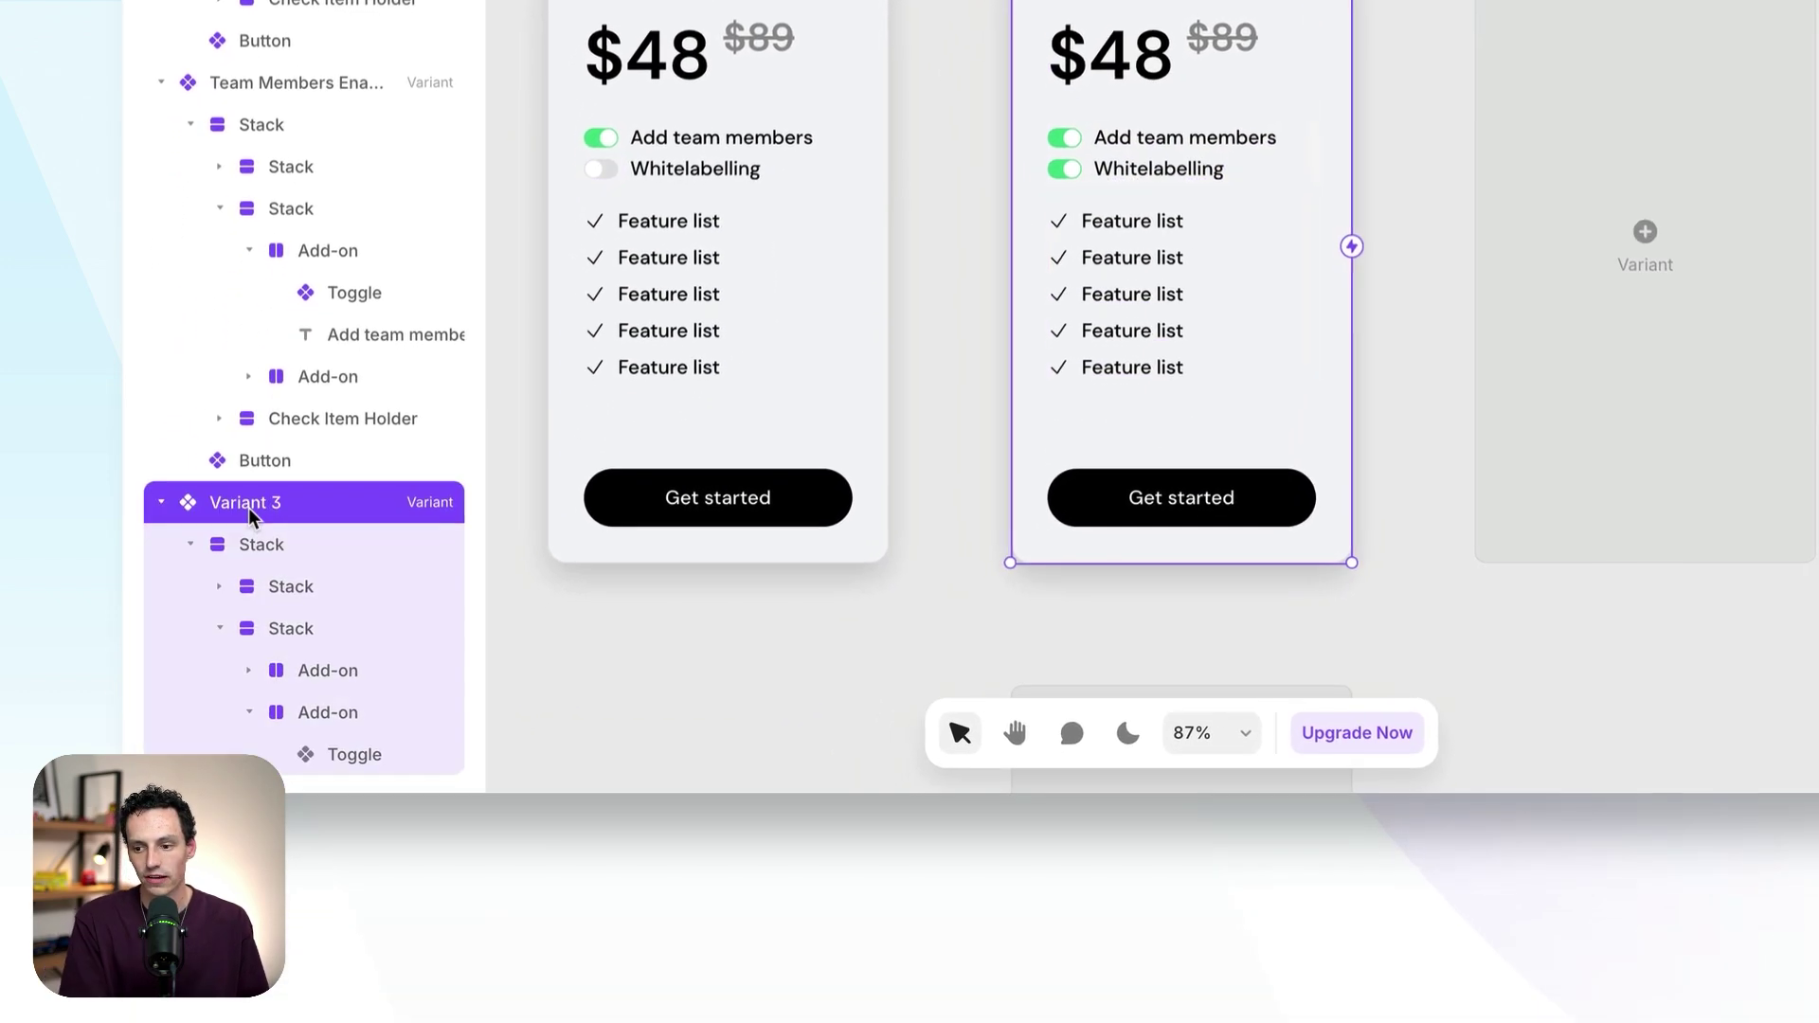
double_click(254, 515)
text(Team Members)
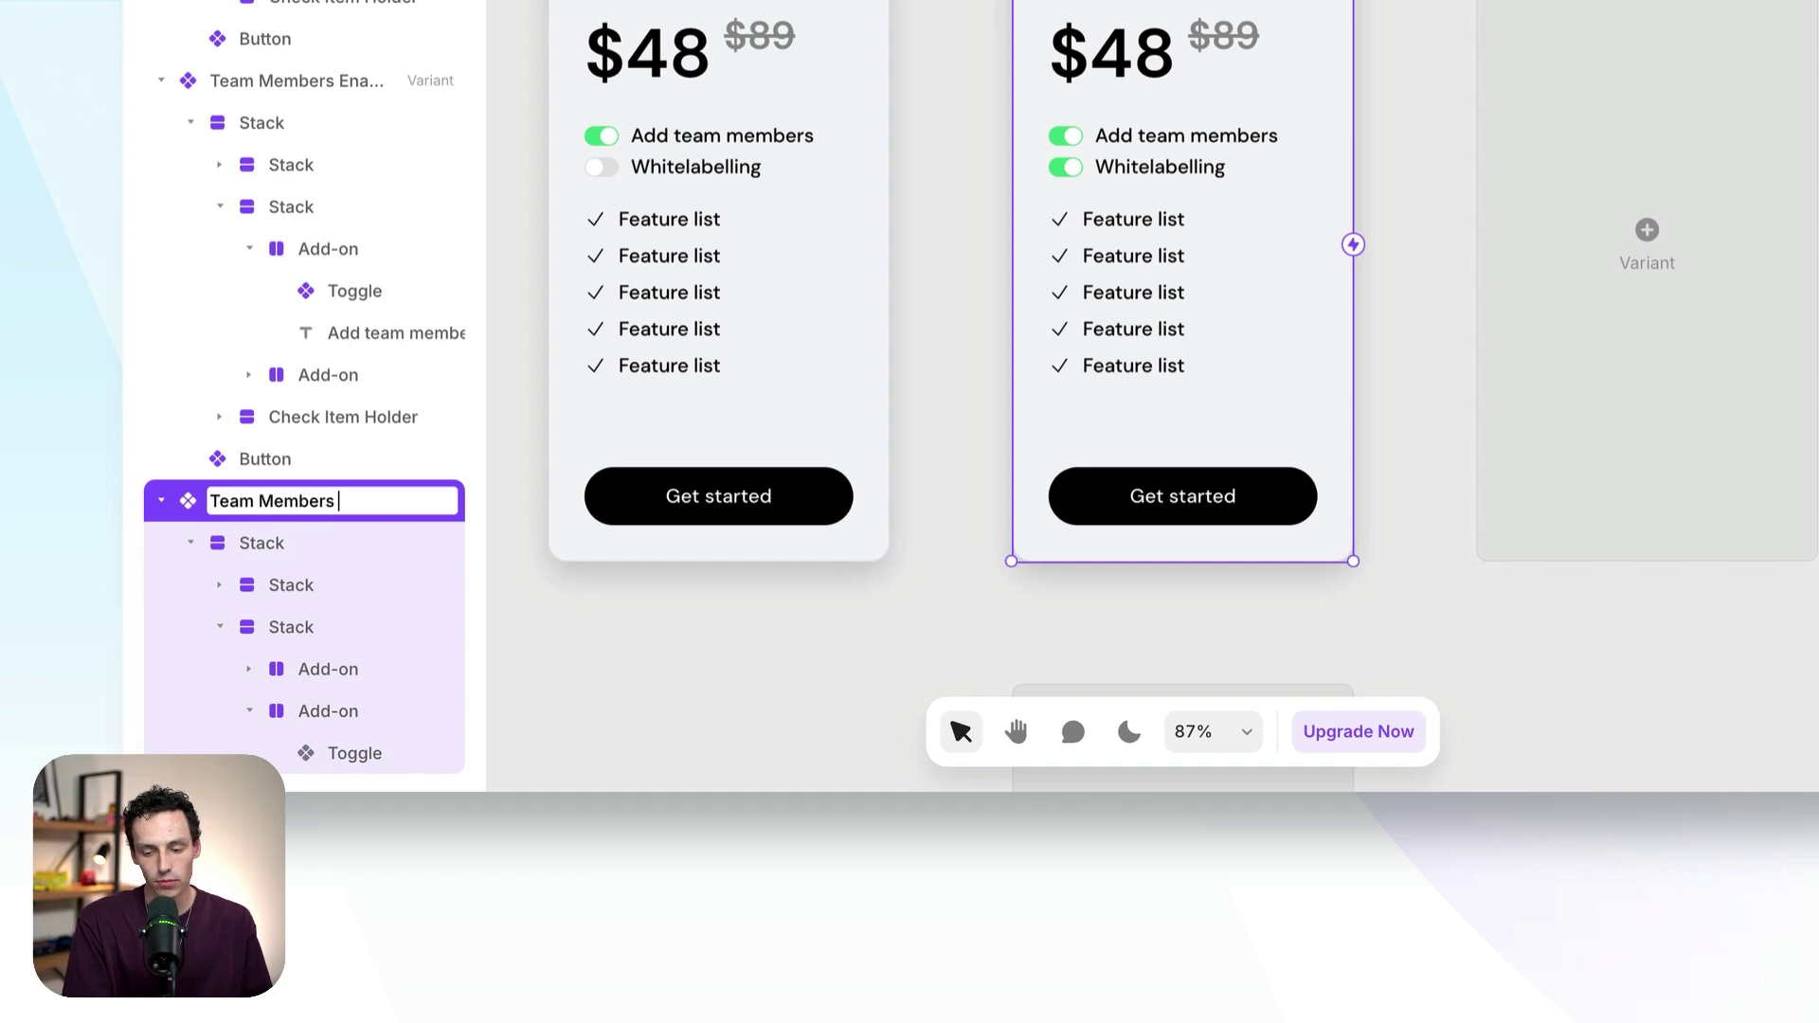
text( +)
key(Caps_Lock)
text(W)
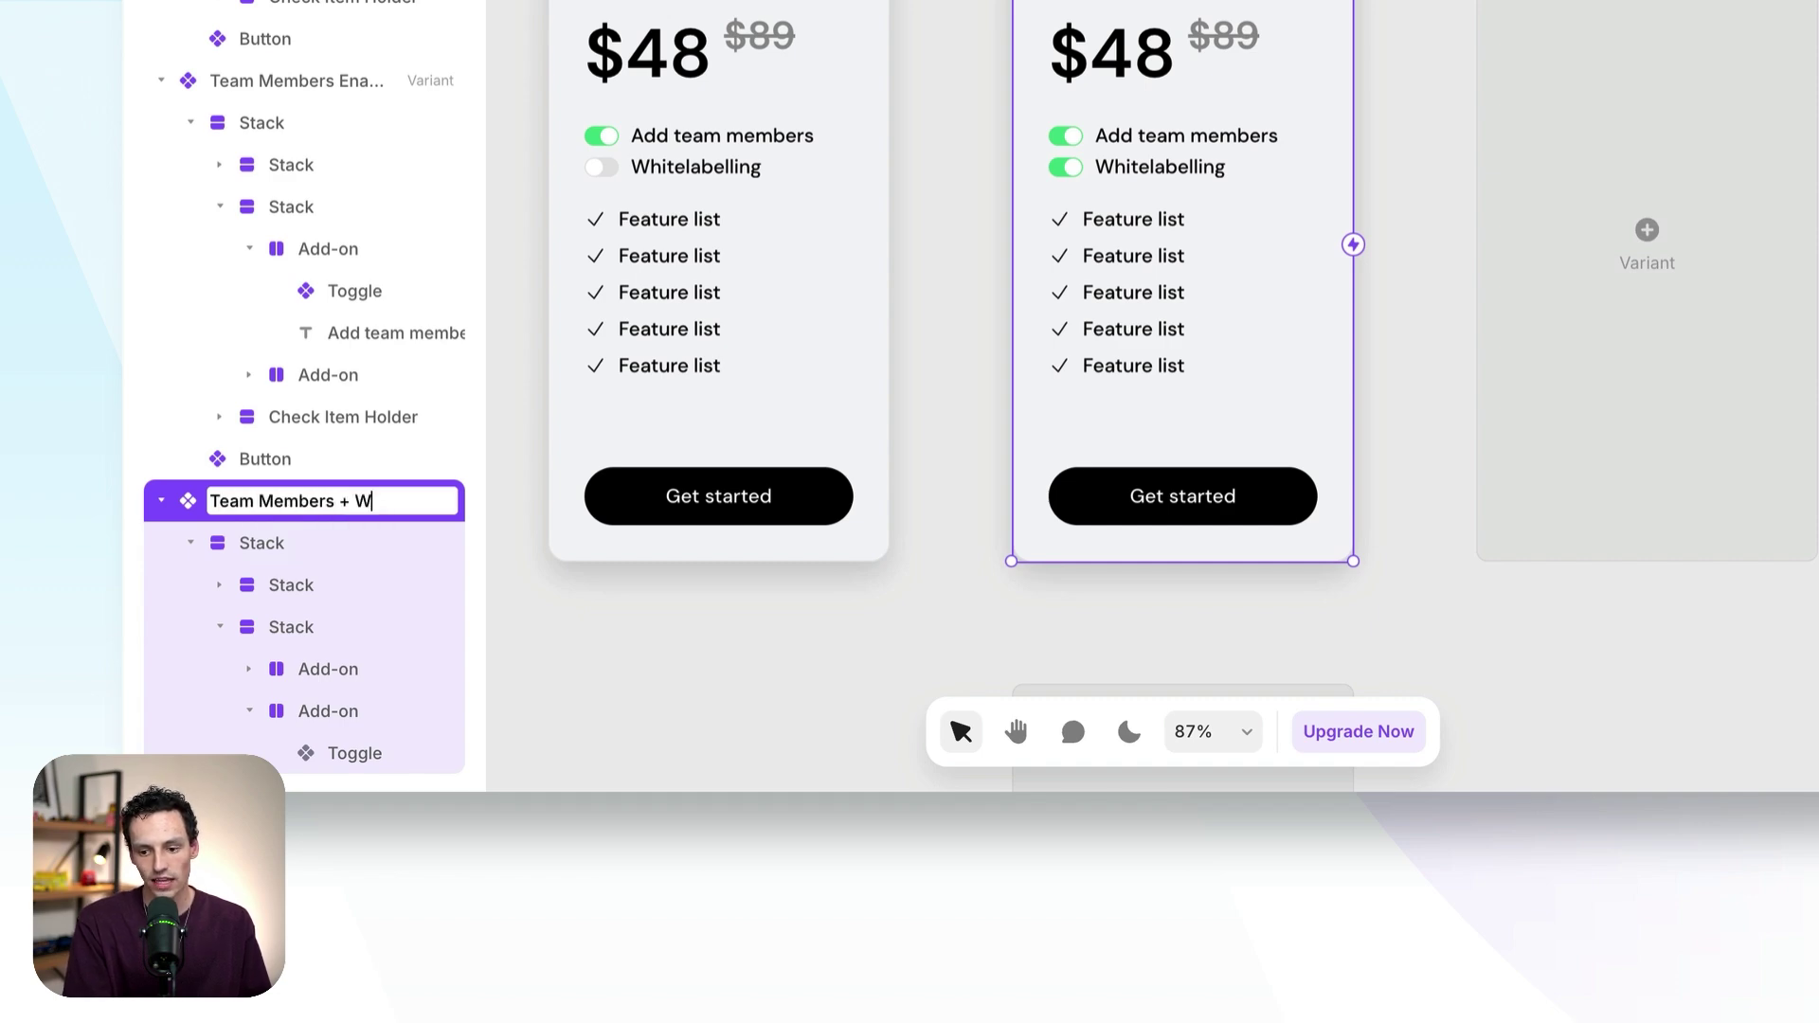
text(hitelabelling)
key(Return)
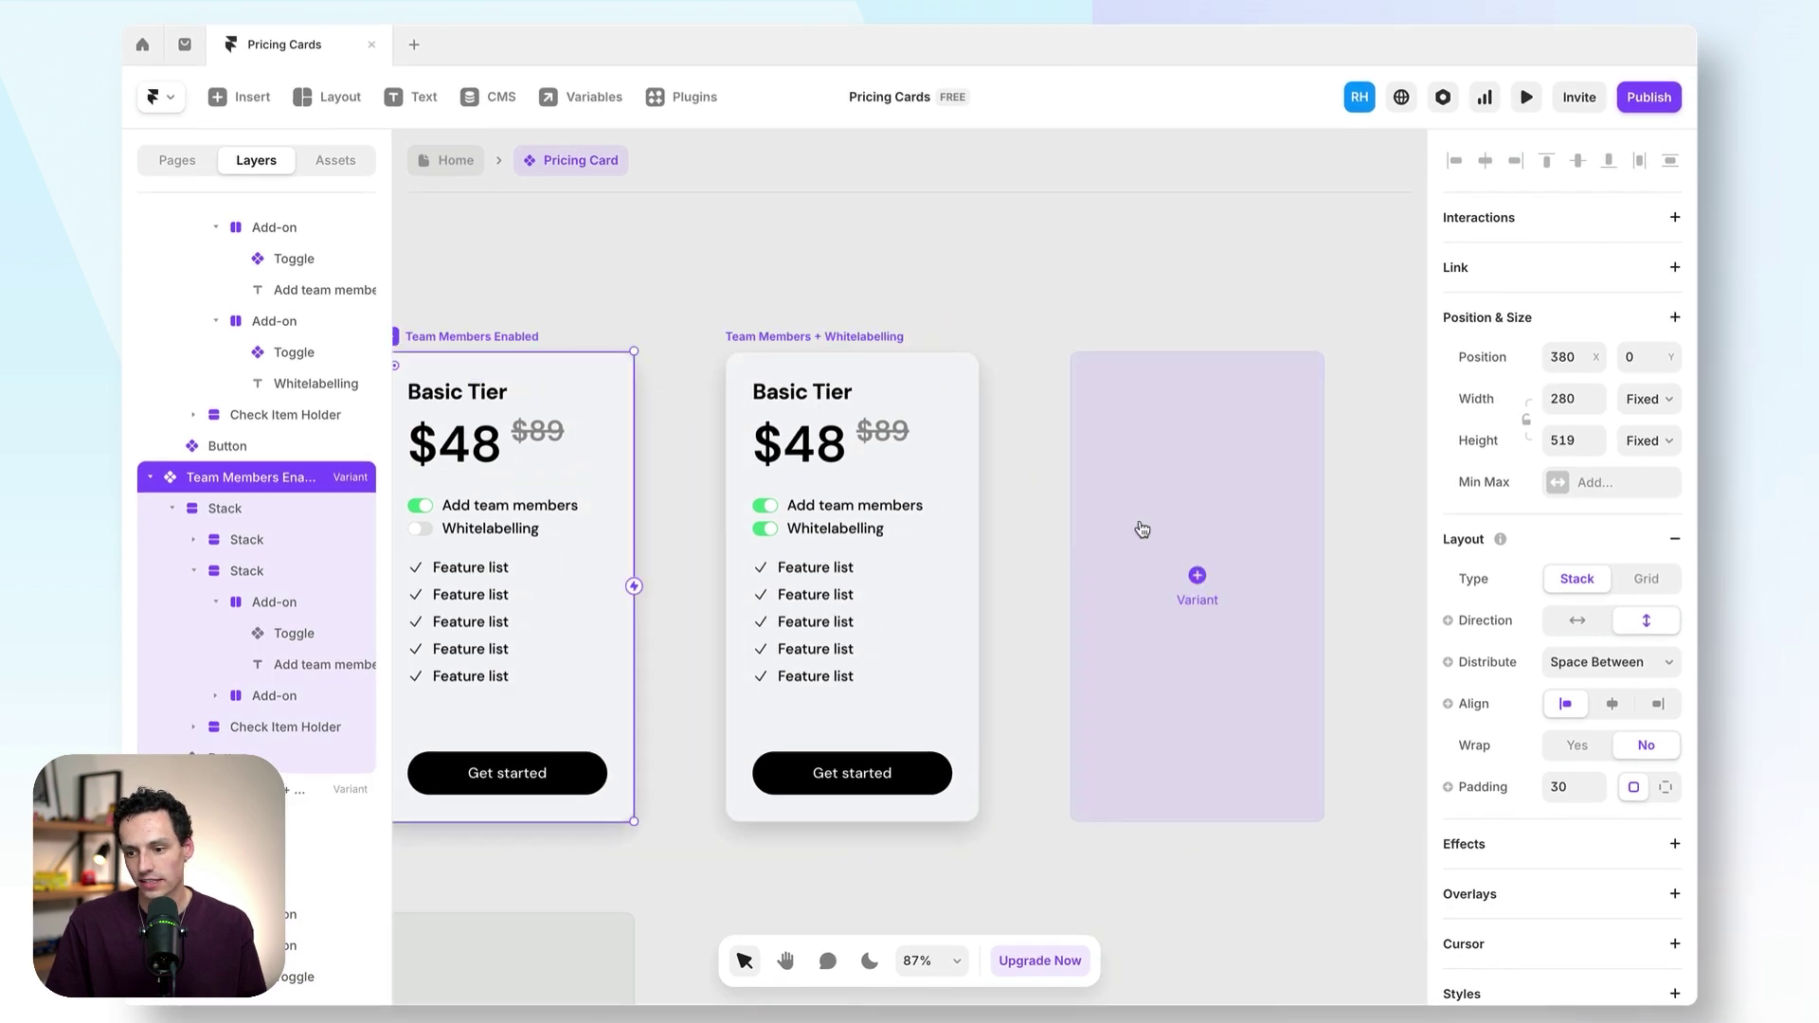
- Add a Whitelabelling Enabled variant: team members toggle Disabled, Whitelabelling toggle Enabled
click(1141, 528)
click(820, 522)
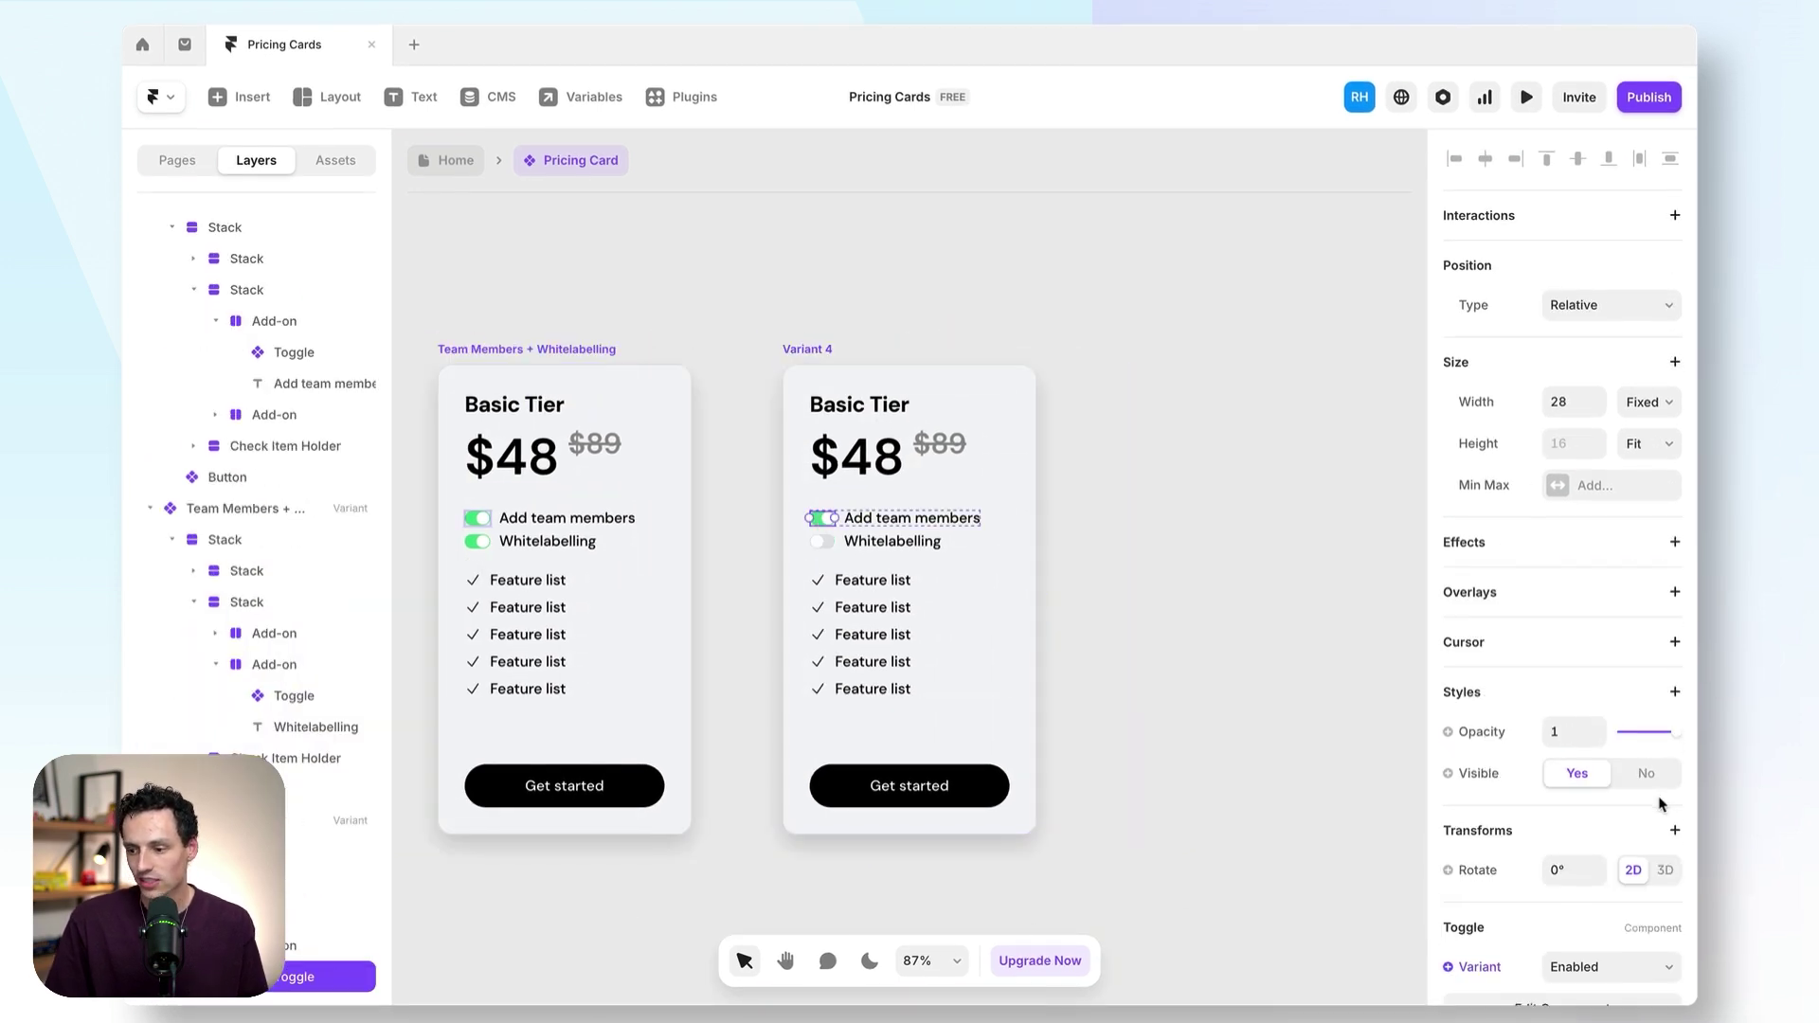
scroll(1573, 853, down, 3)
click(1621, 820)
click(1607, 803)
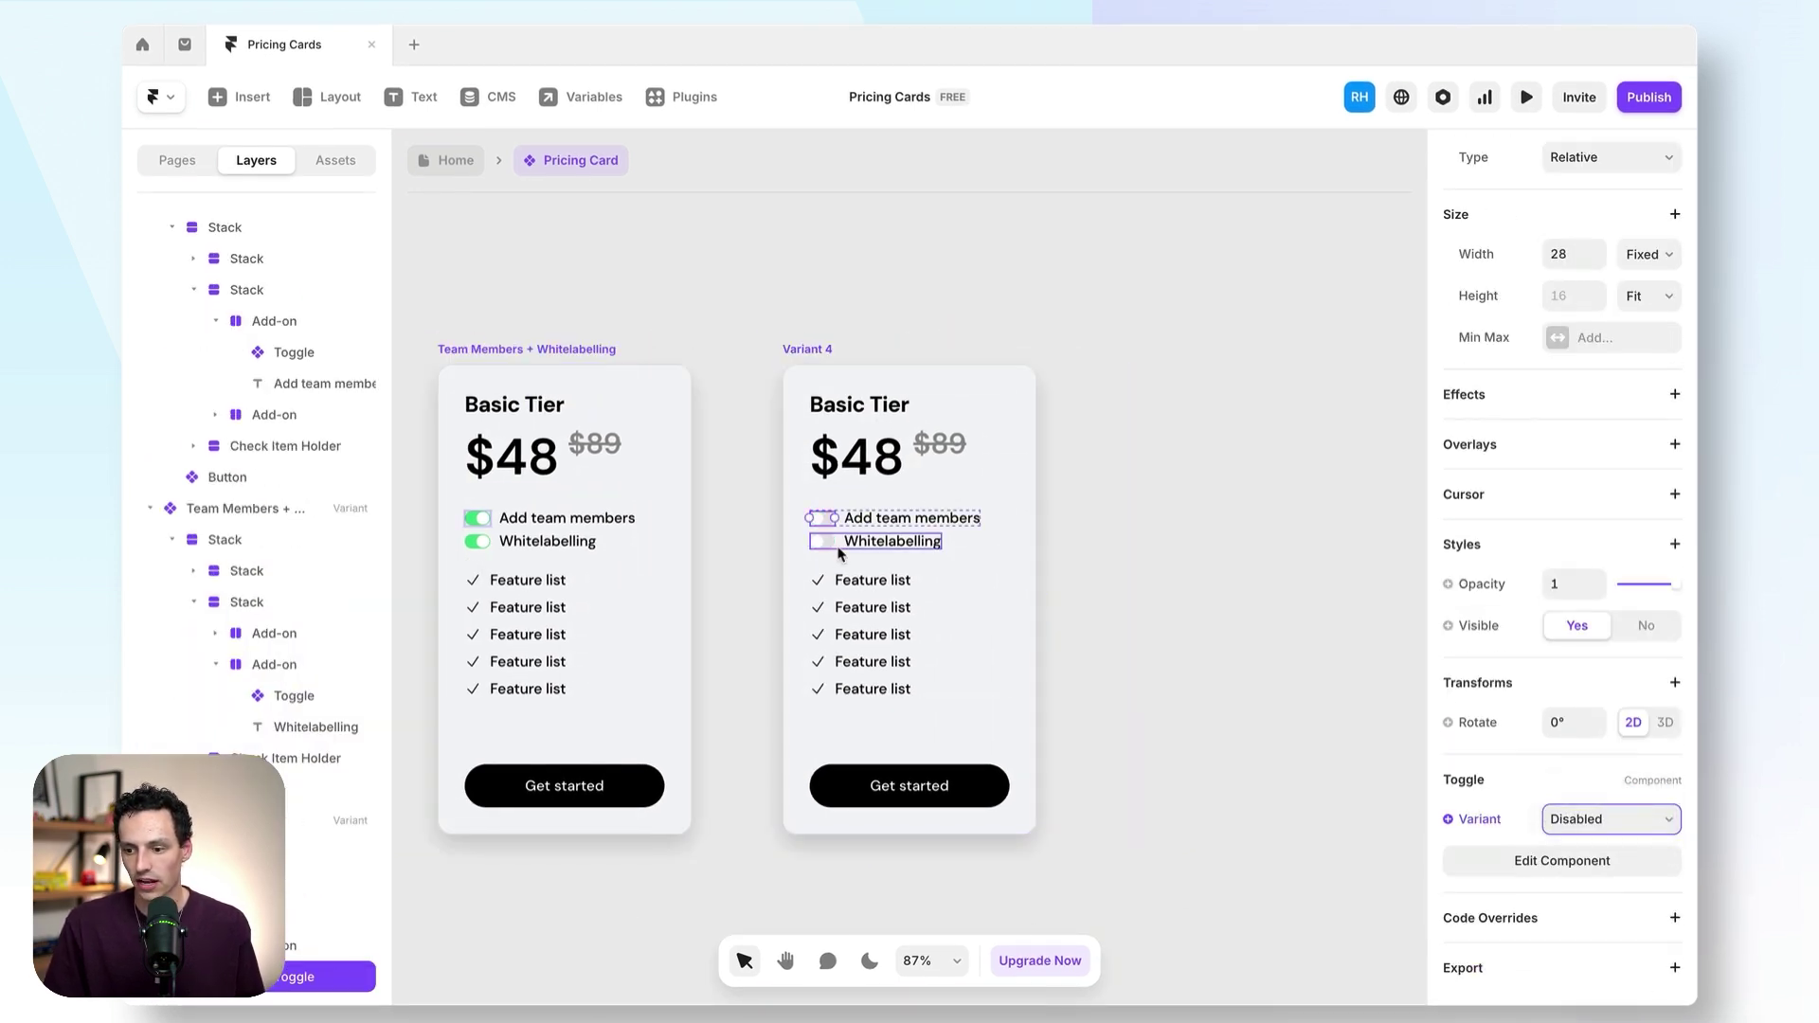
click(823, 544)
scroll(1516, 834, down, 3)
click(1610, 820)
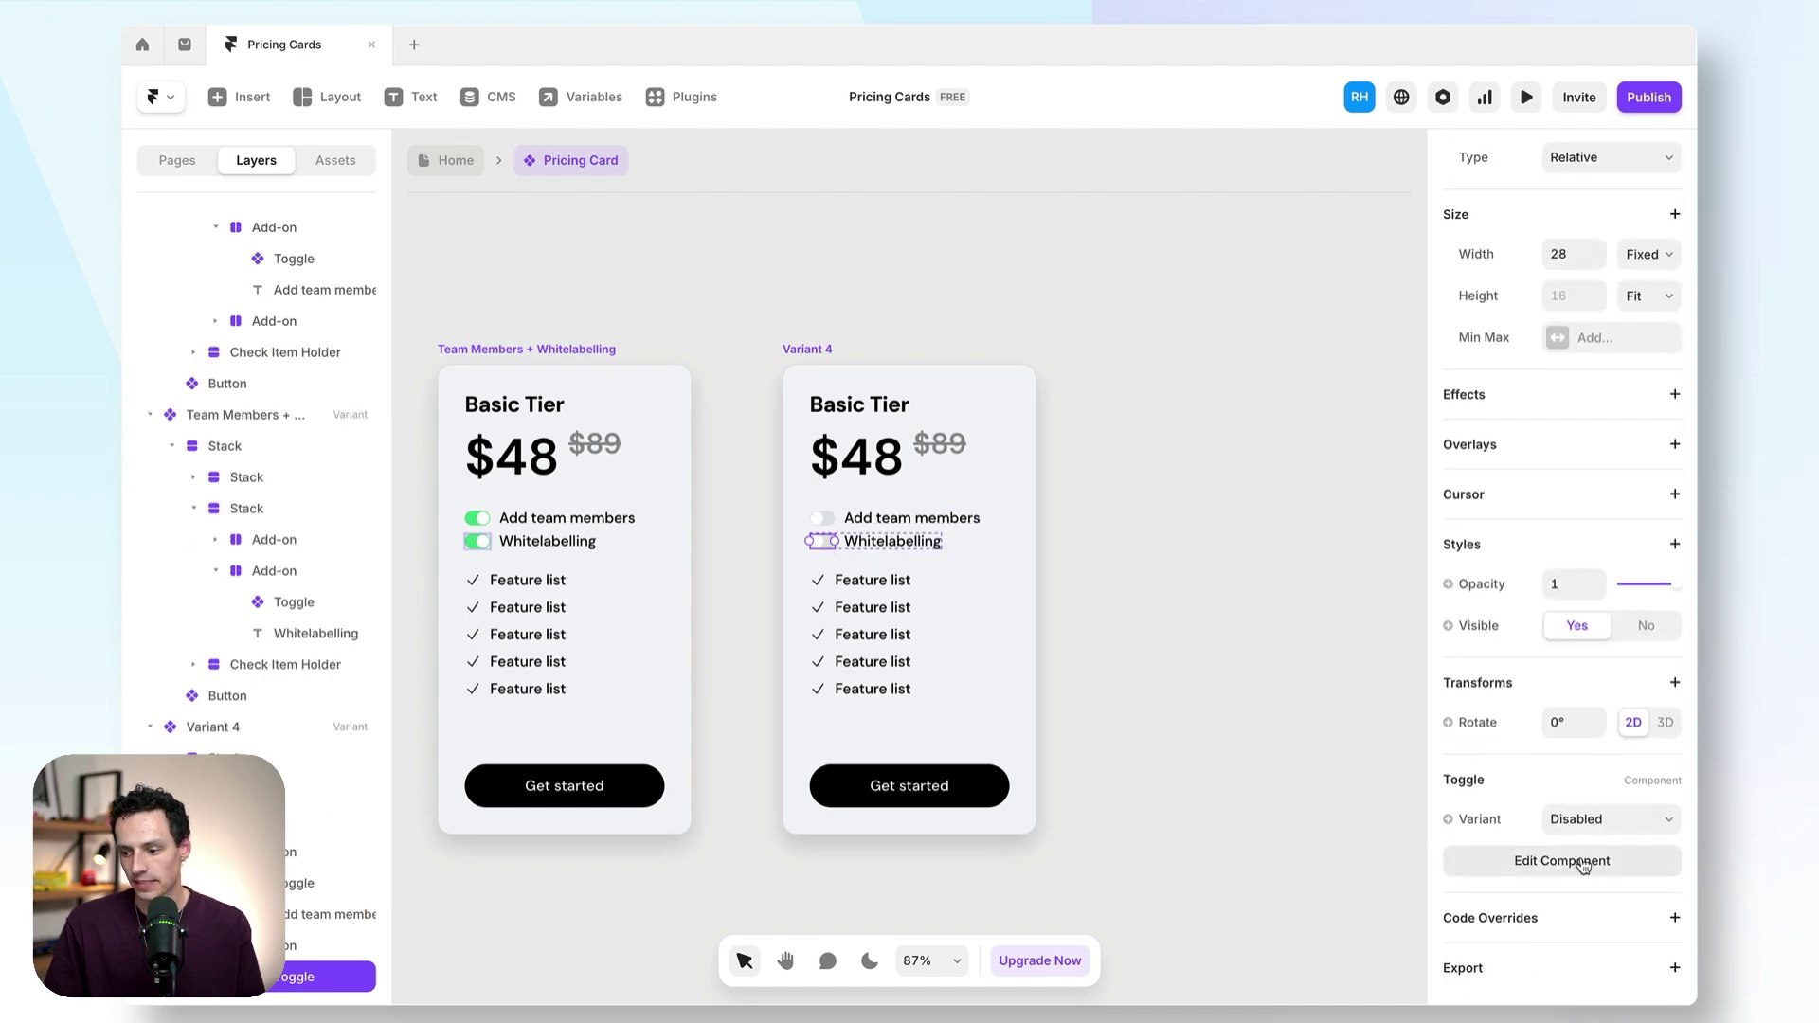
click(1554, 857)
click(219, 730)
double_click(219, 729)
text(Wbi)
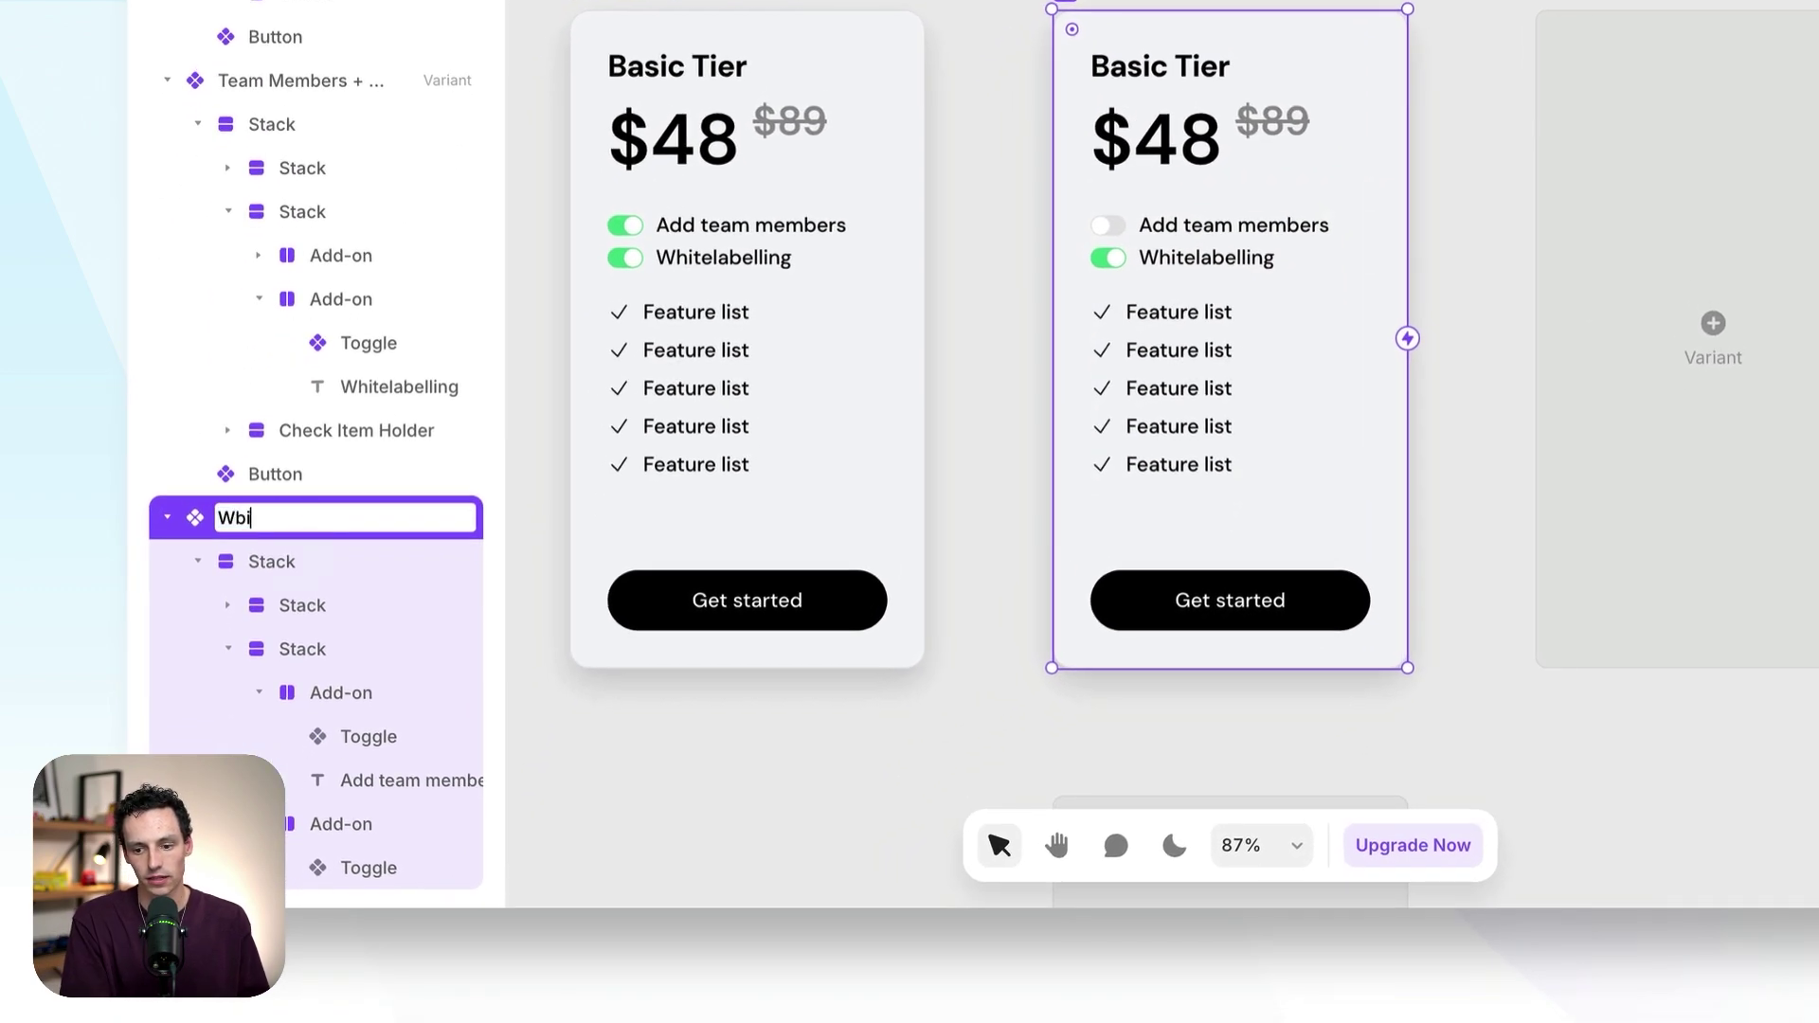
text(te)
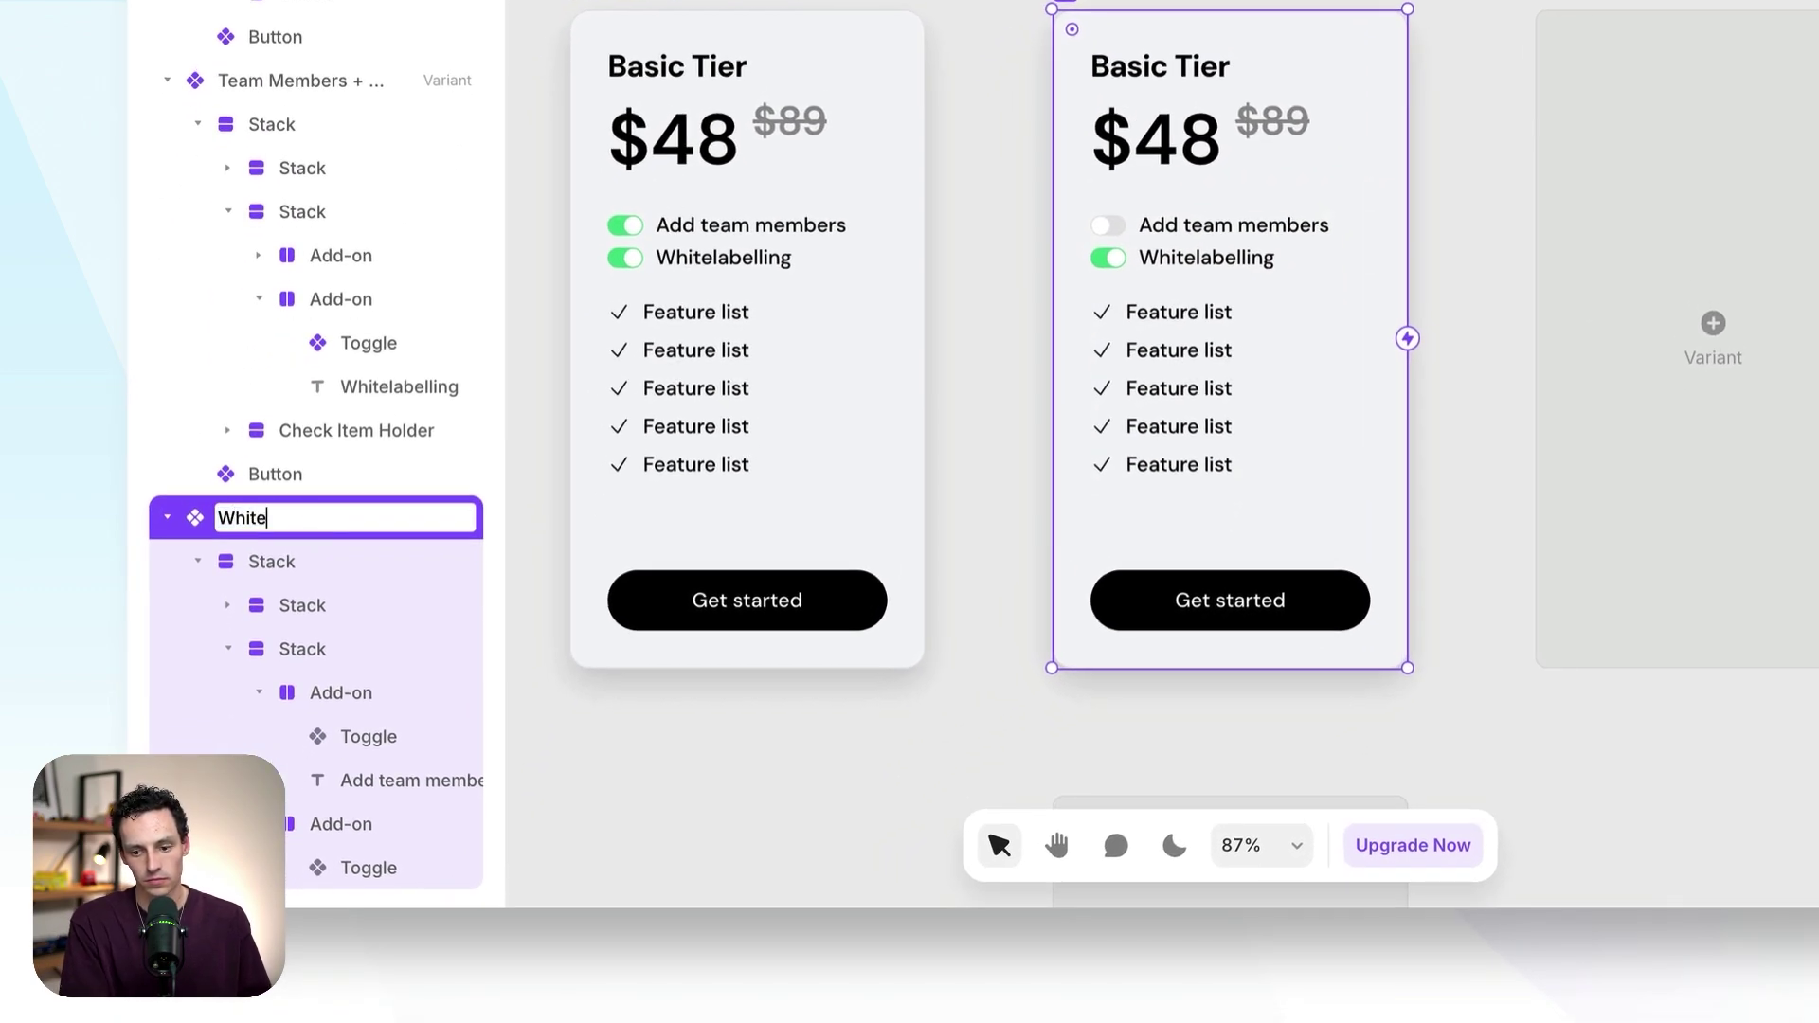
text(labelling Ena)
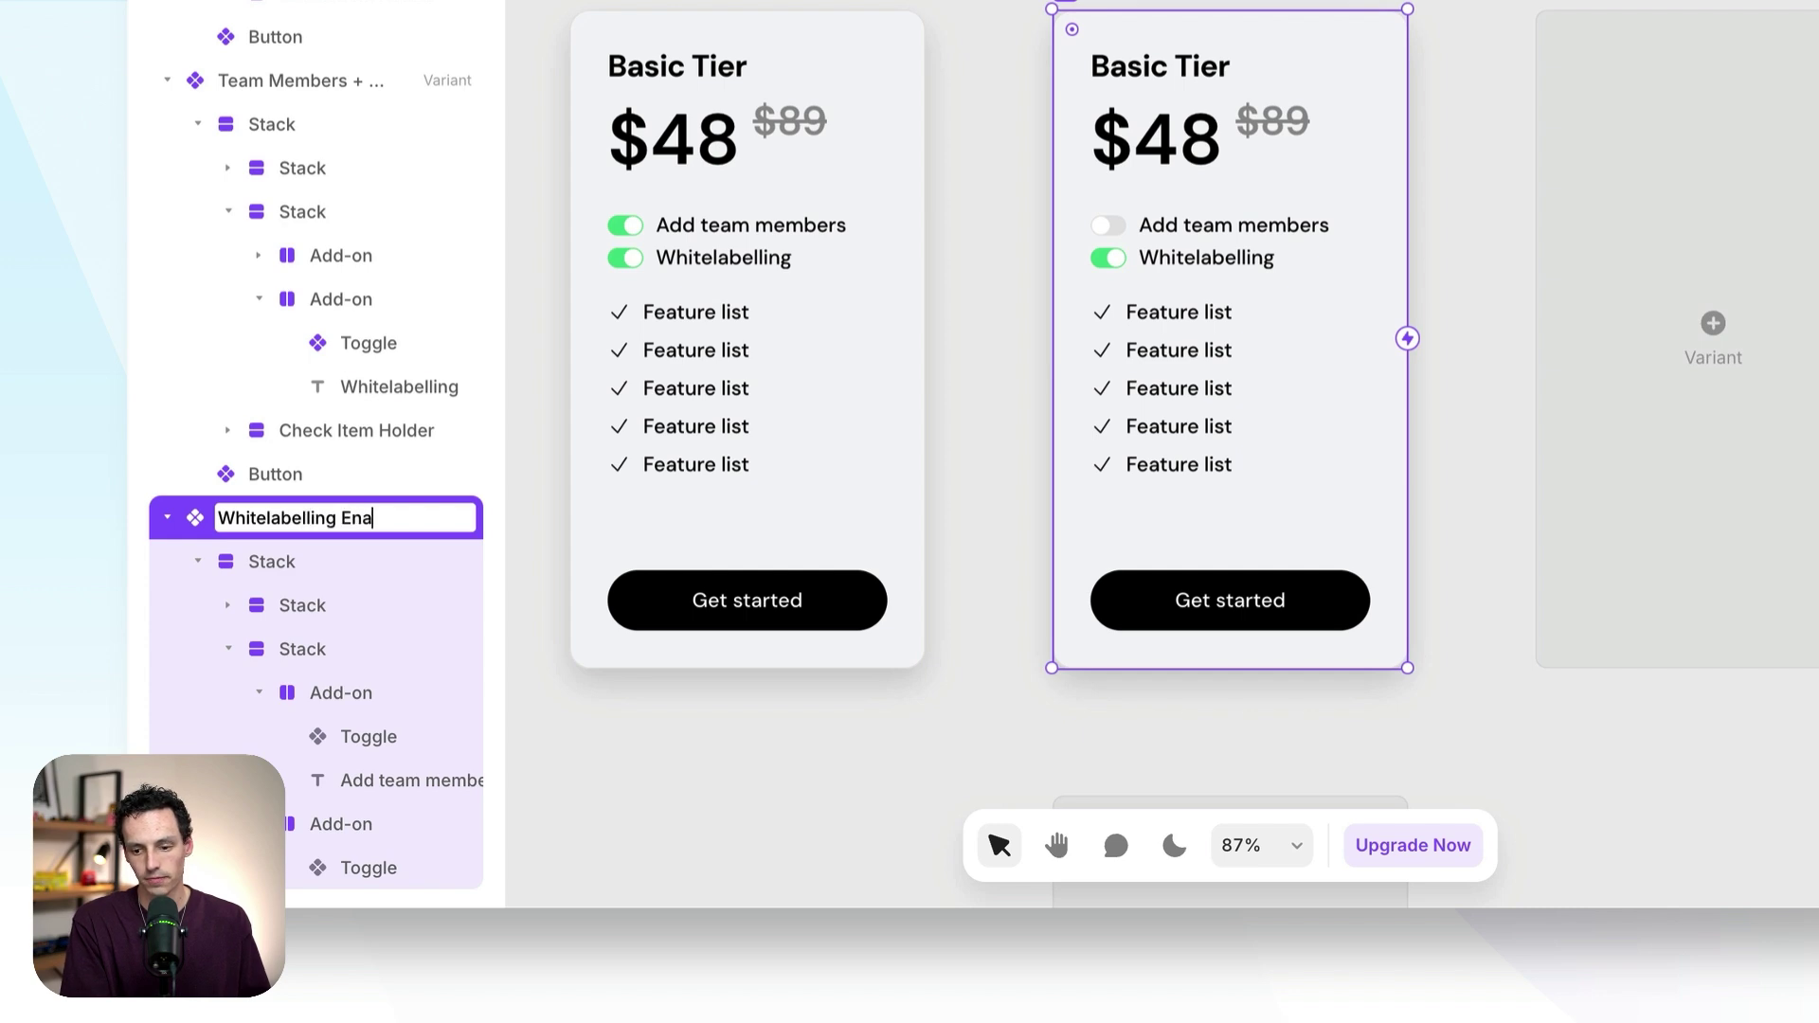
text(bled)
key(Return)
scroll(887, 280, left, 5)
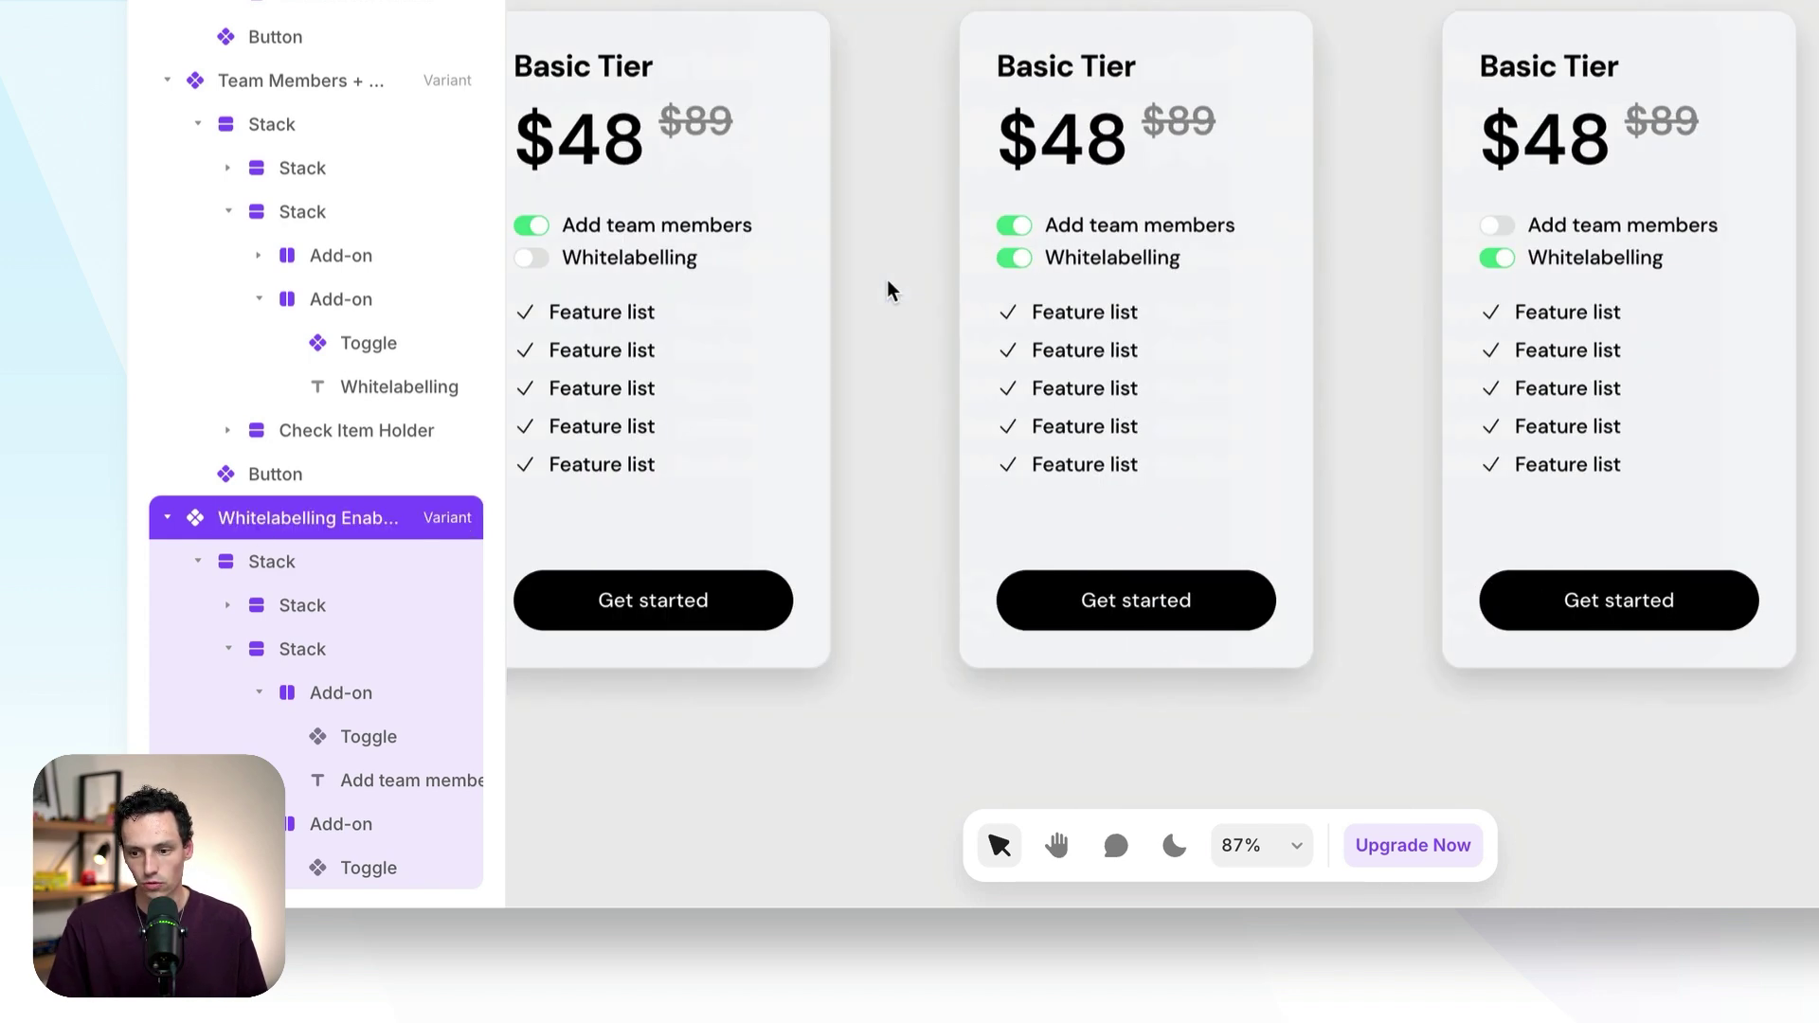
scroll(887, 280, left, 3)
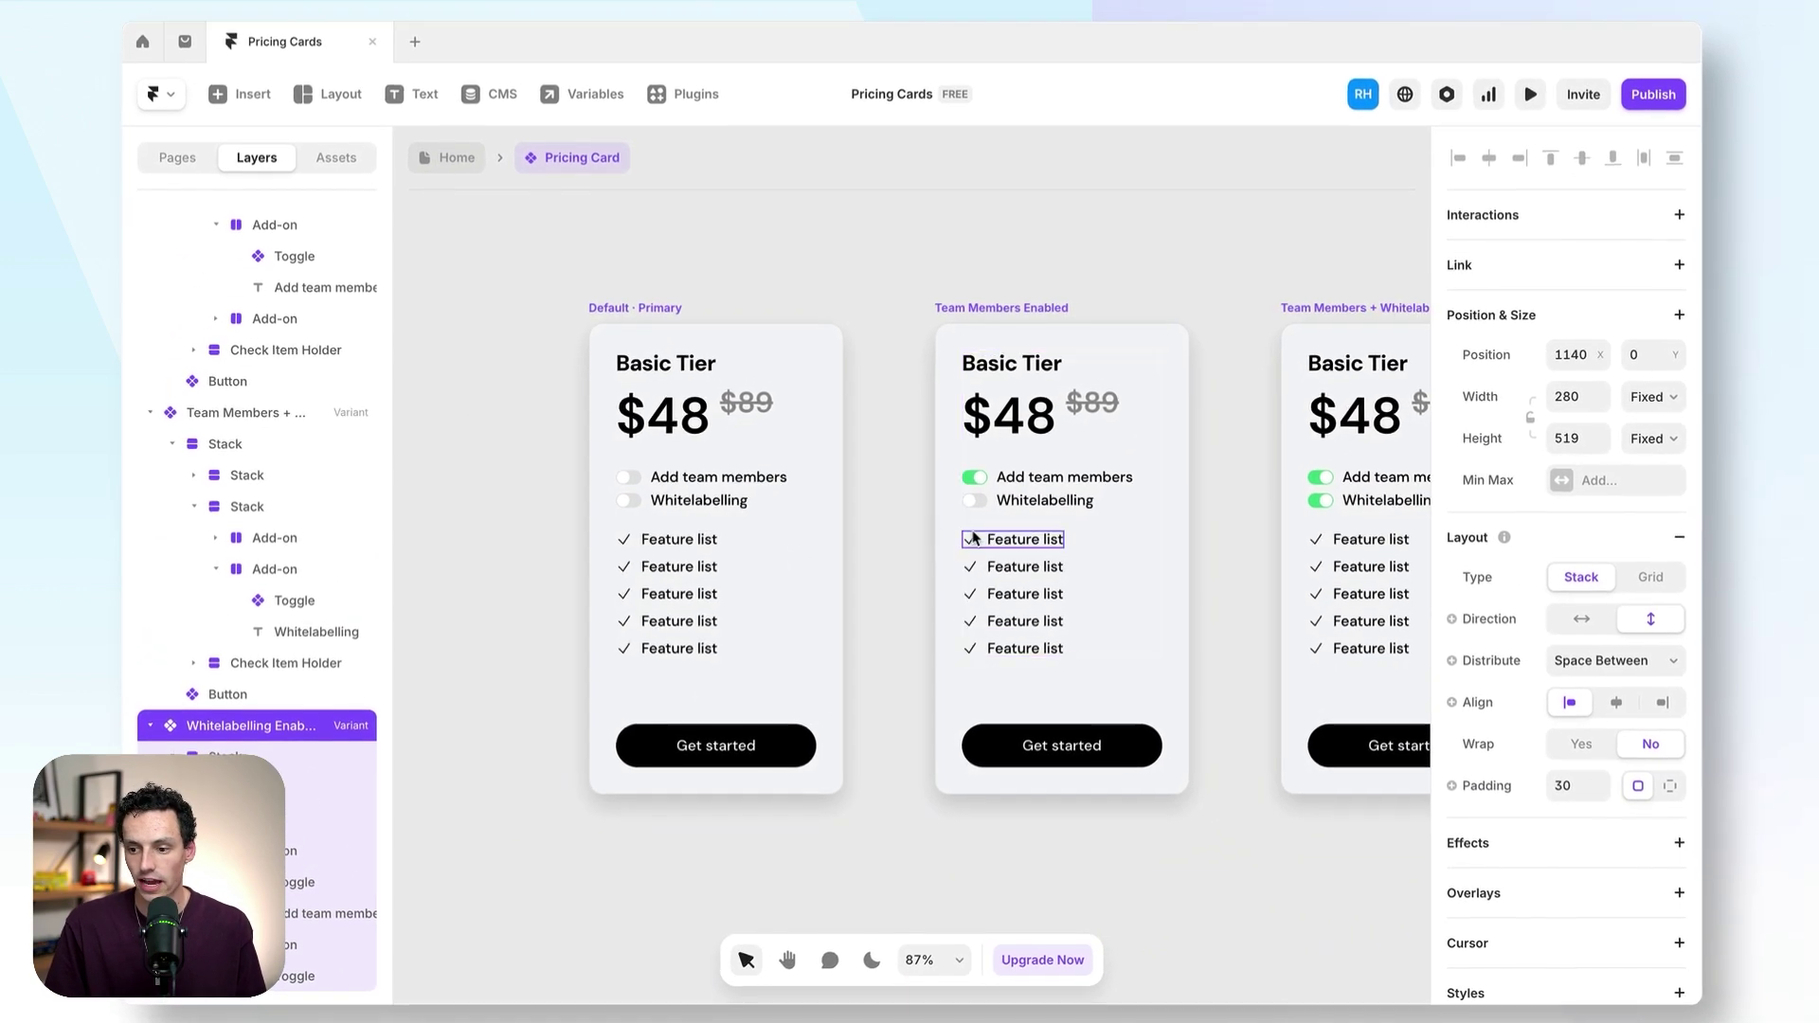
- Change the Team Members Enabled card's prices to $68 and struck-through $109
click(879, 503)
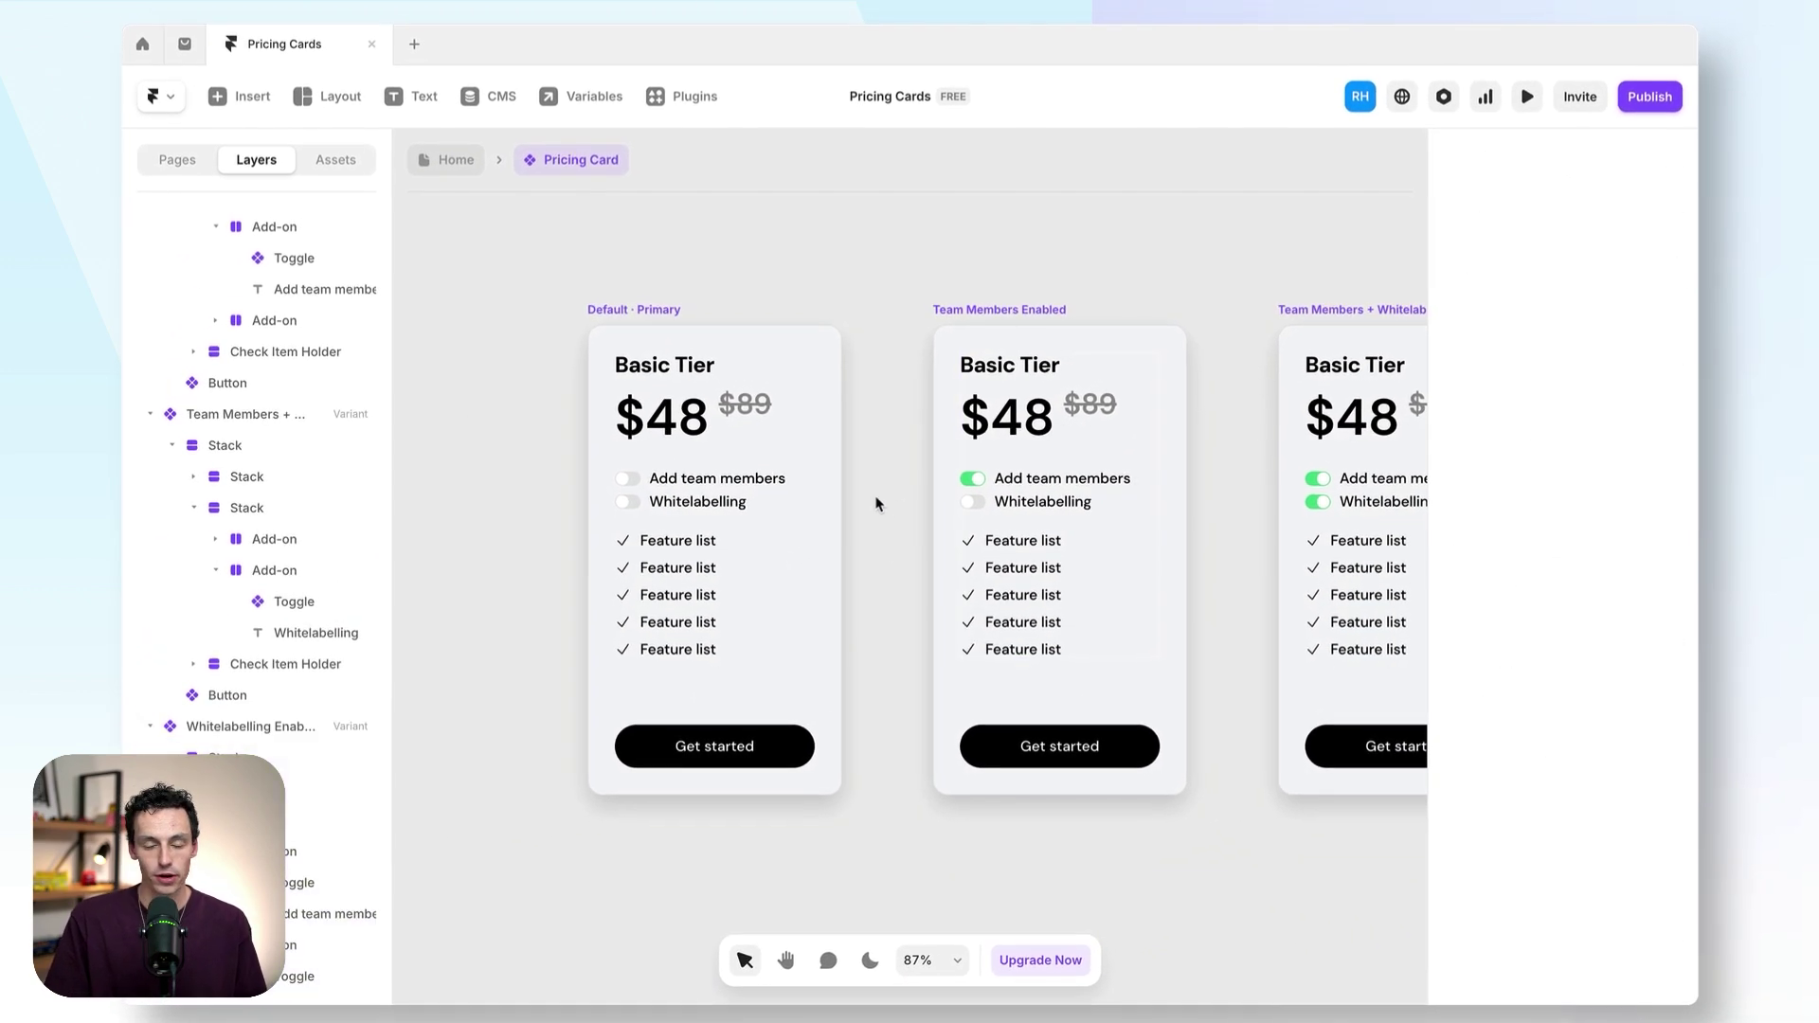
click(1017, 423)
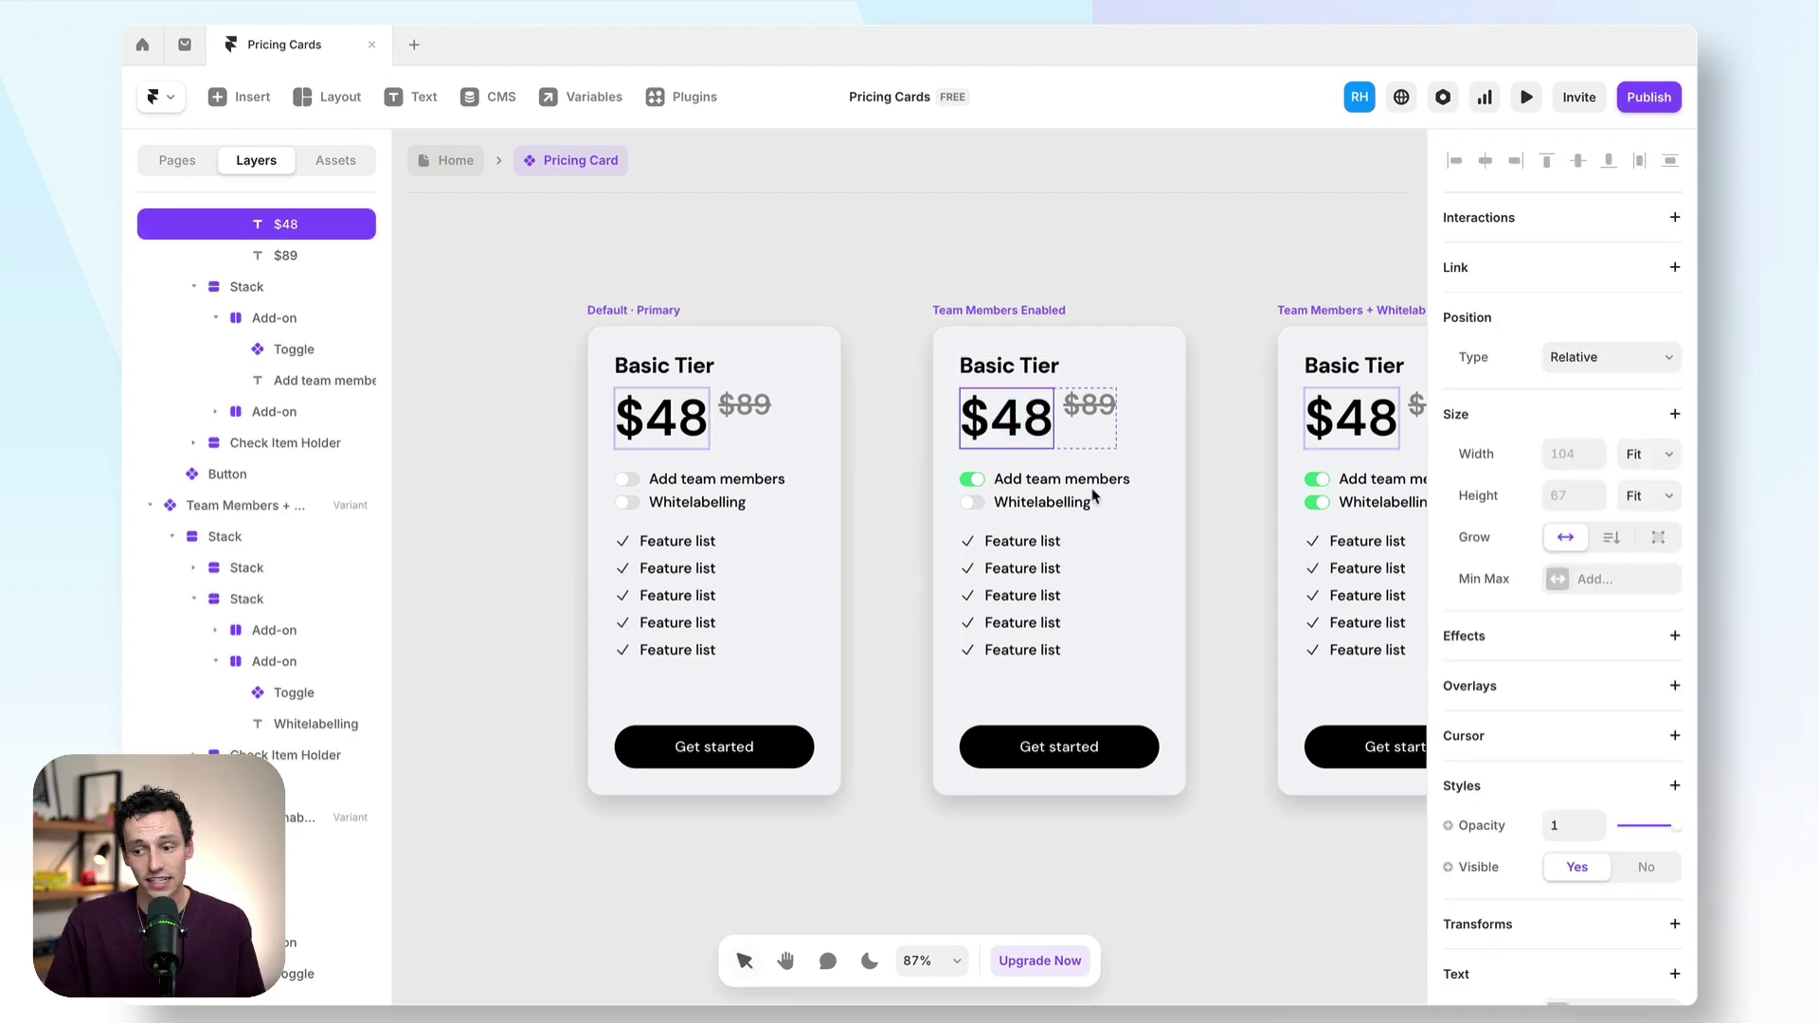
double_click(1037, 431)
click(1028, 411)
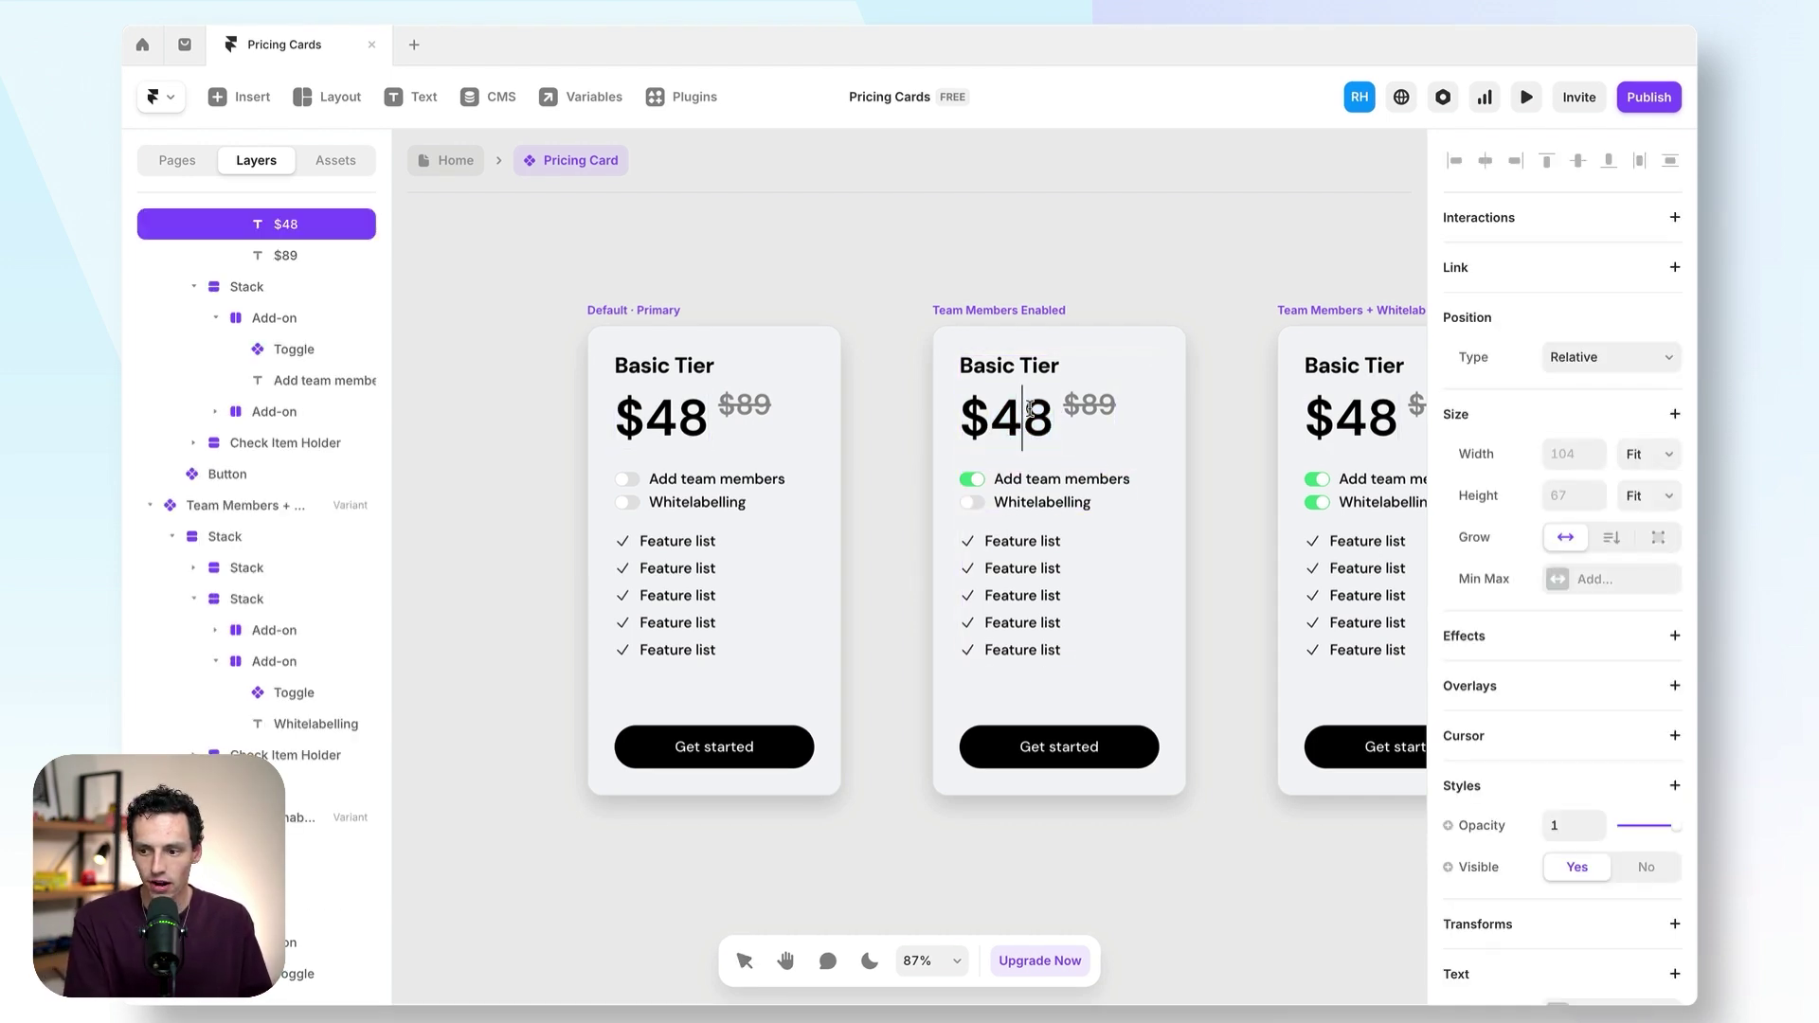
key(BackSpace)
text(6)
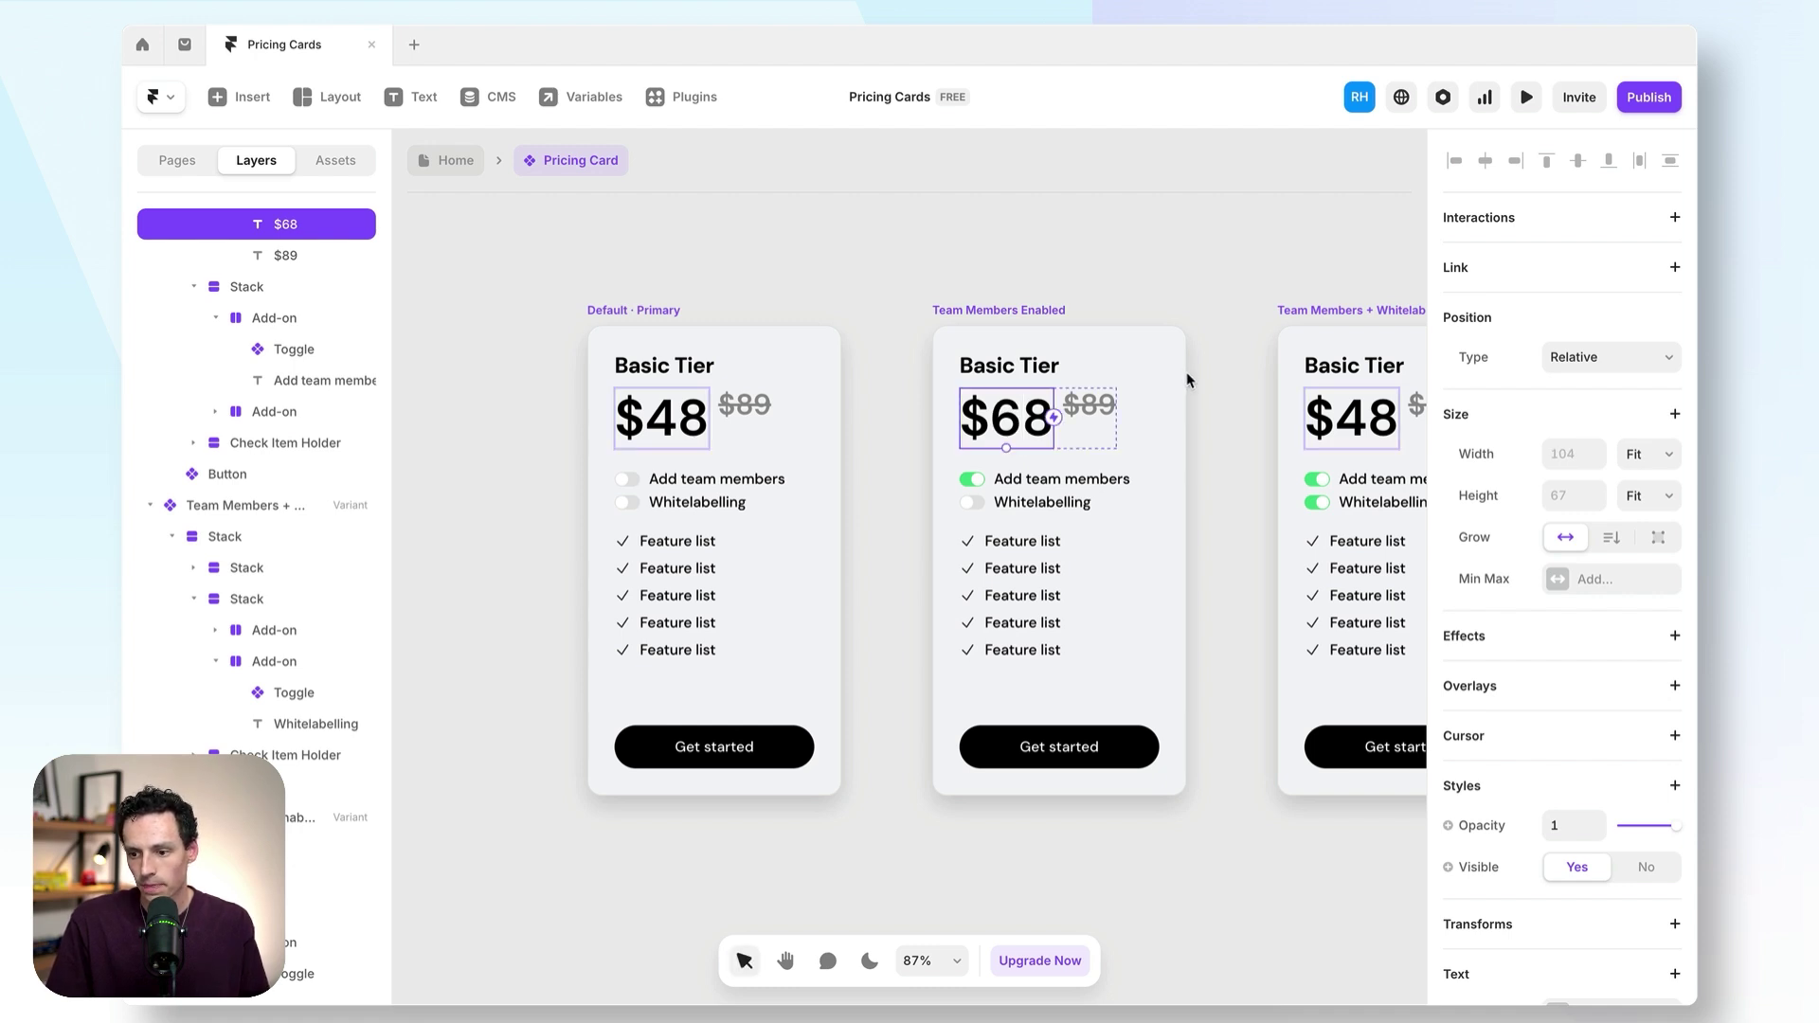
scroll(1184, 378, right, 5)
click(521, 412)
double_click(522, 412)
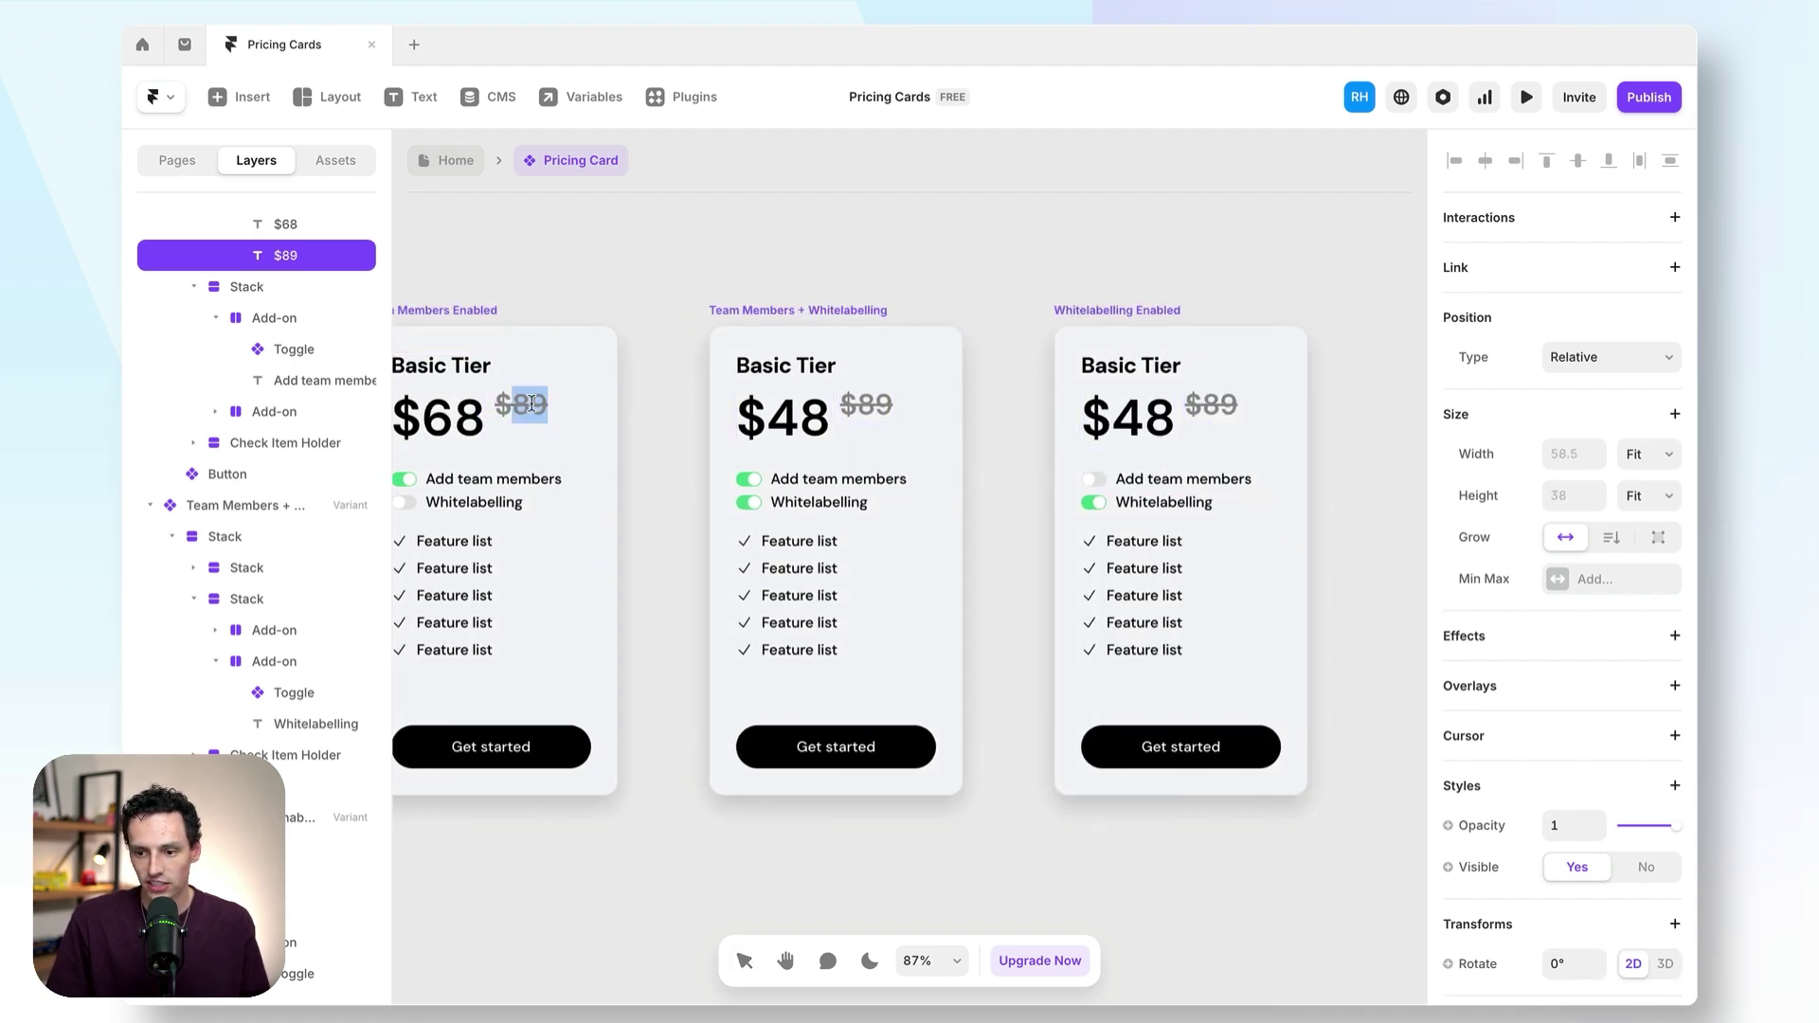
click(529, 405)
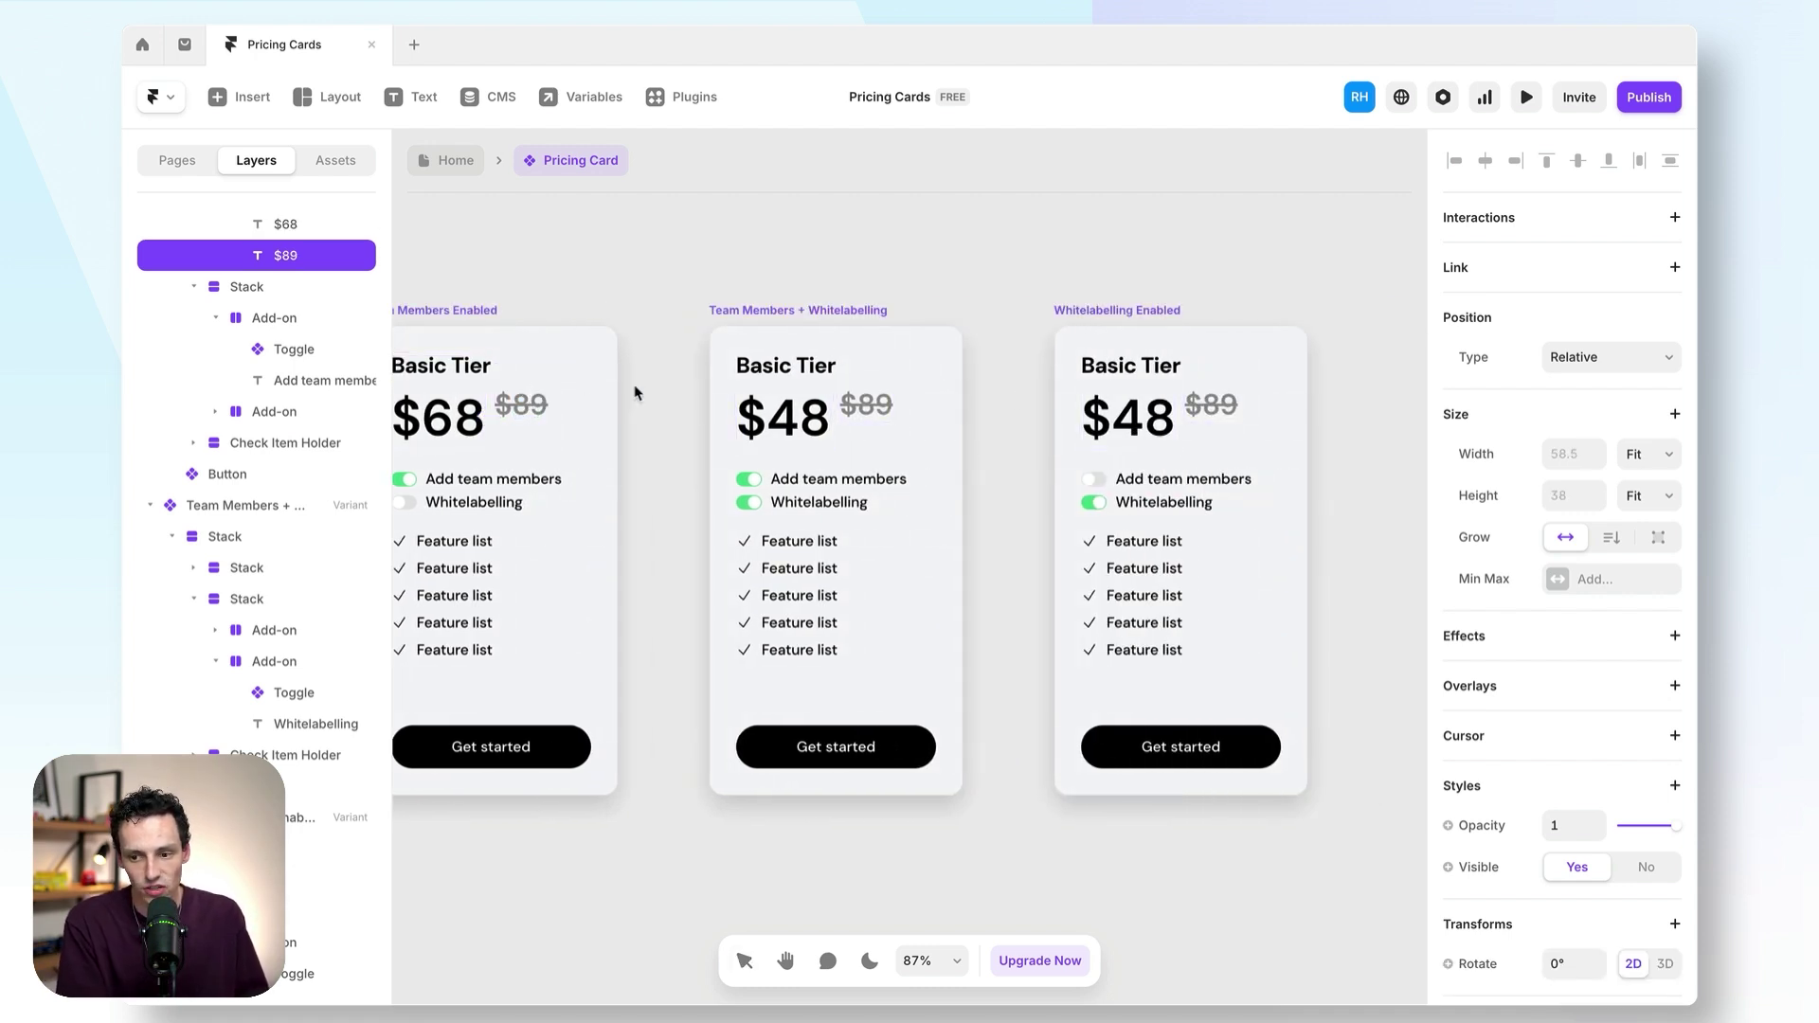
key(BackSpace)
text(109)
key(BackSpace)
key(Escape)
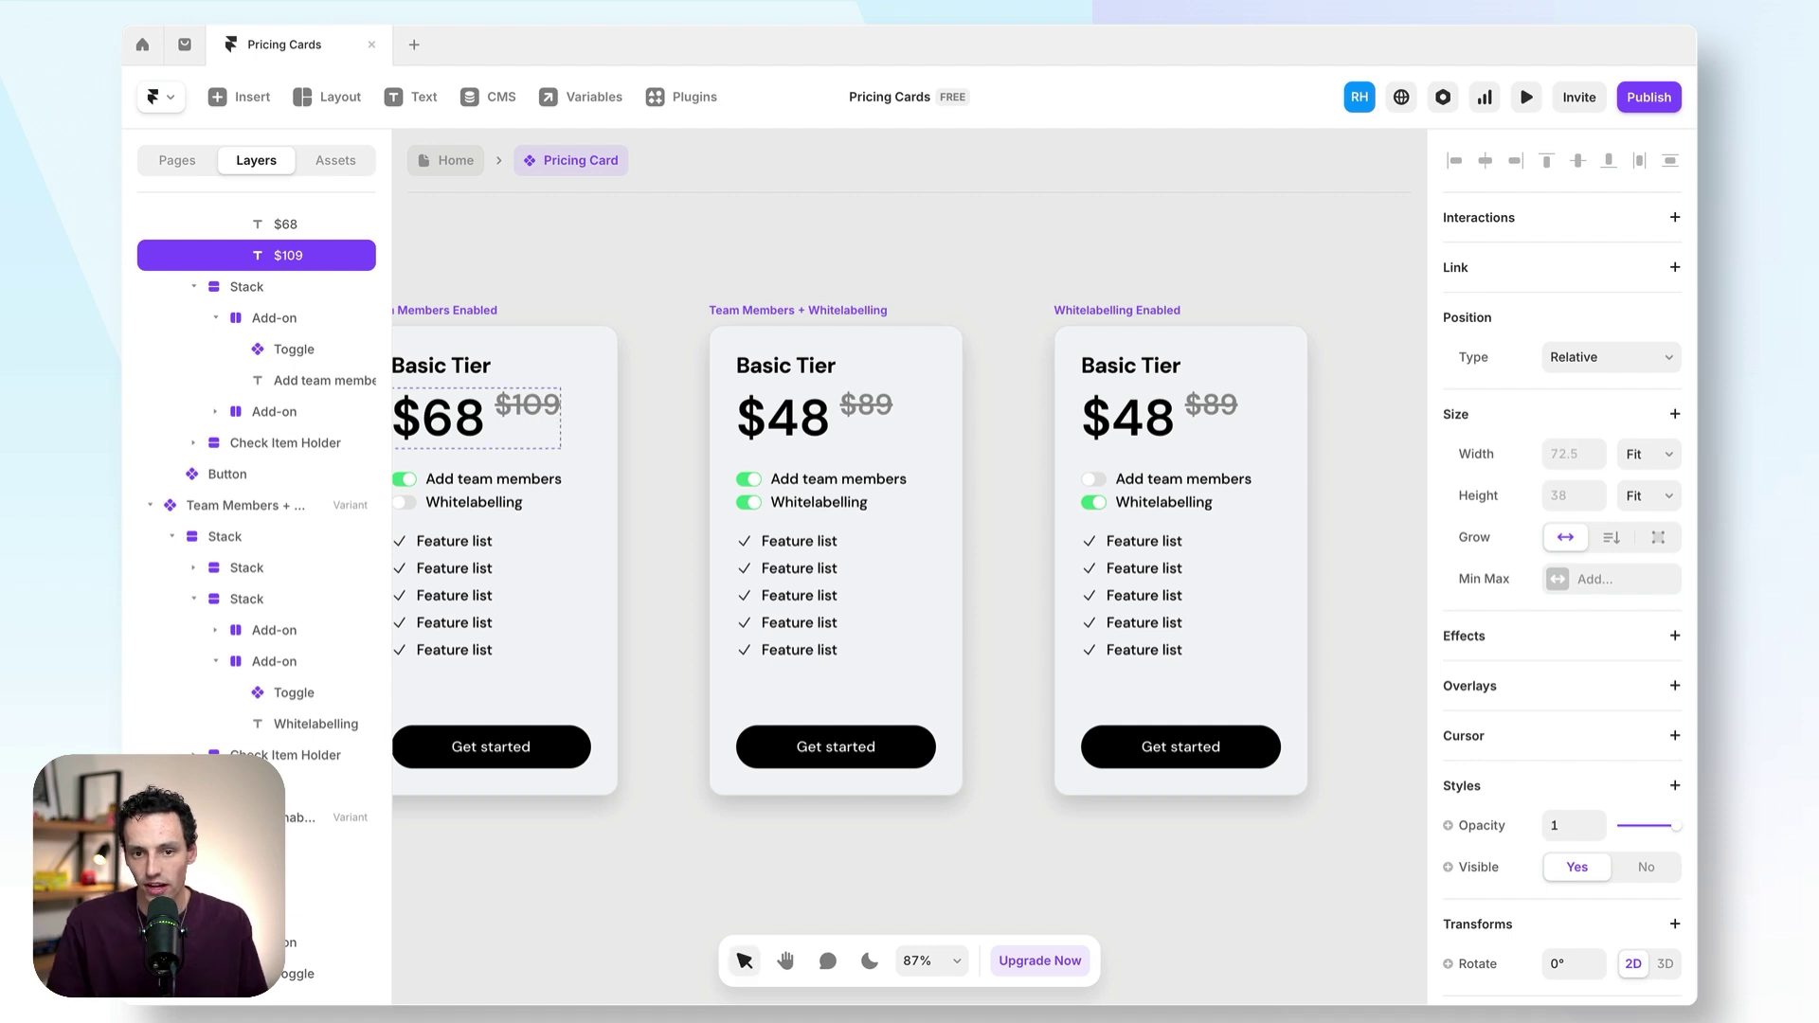
- Change the both-add-ons card's prices to $78 and struck-through $119
scroll(909, 559, left, 2)
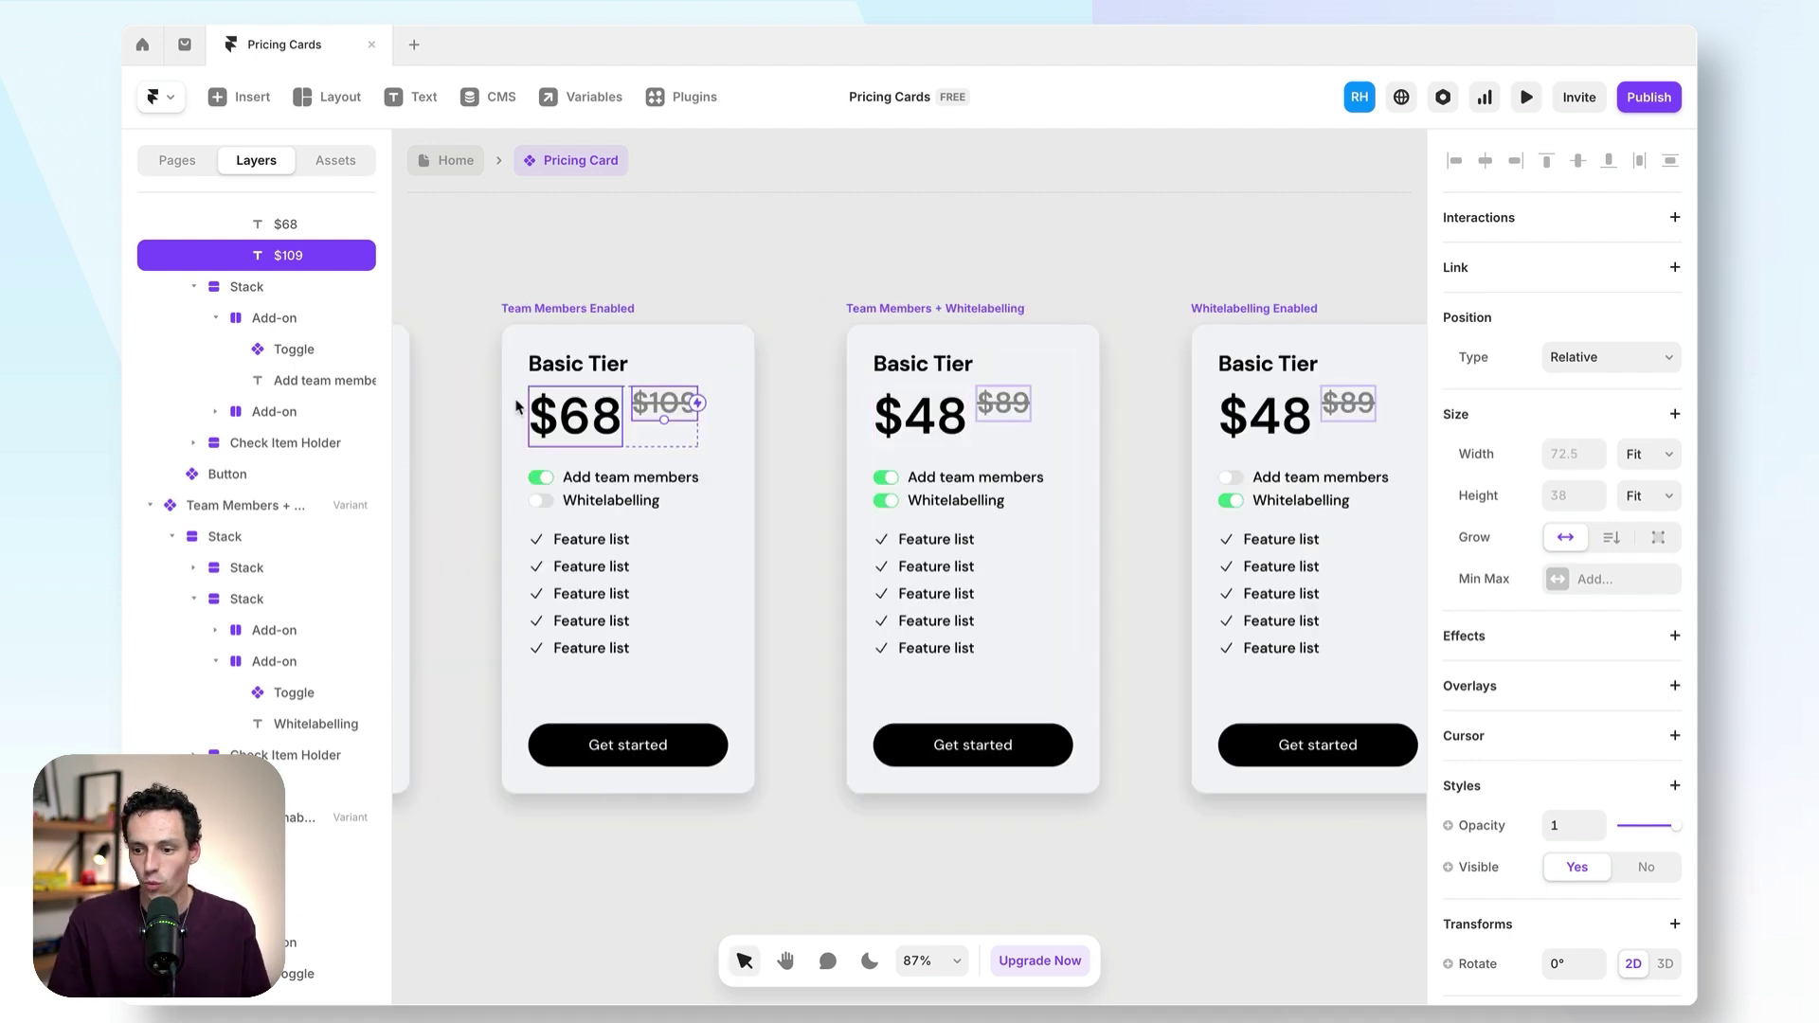
click(943, 422)
double_click(943, 422)
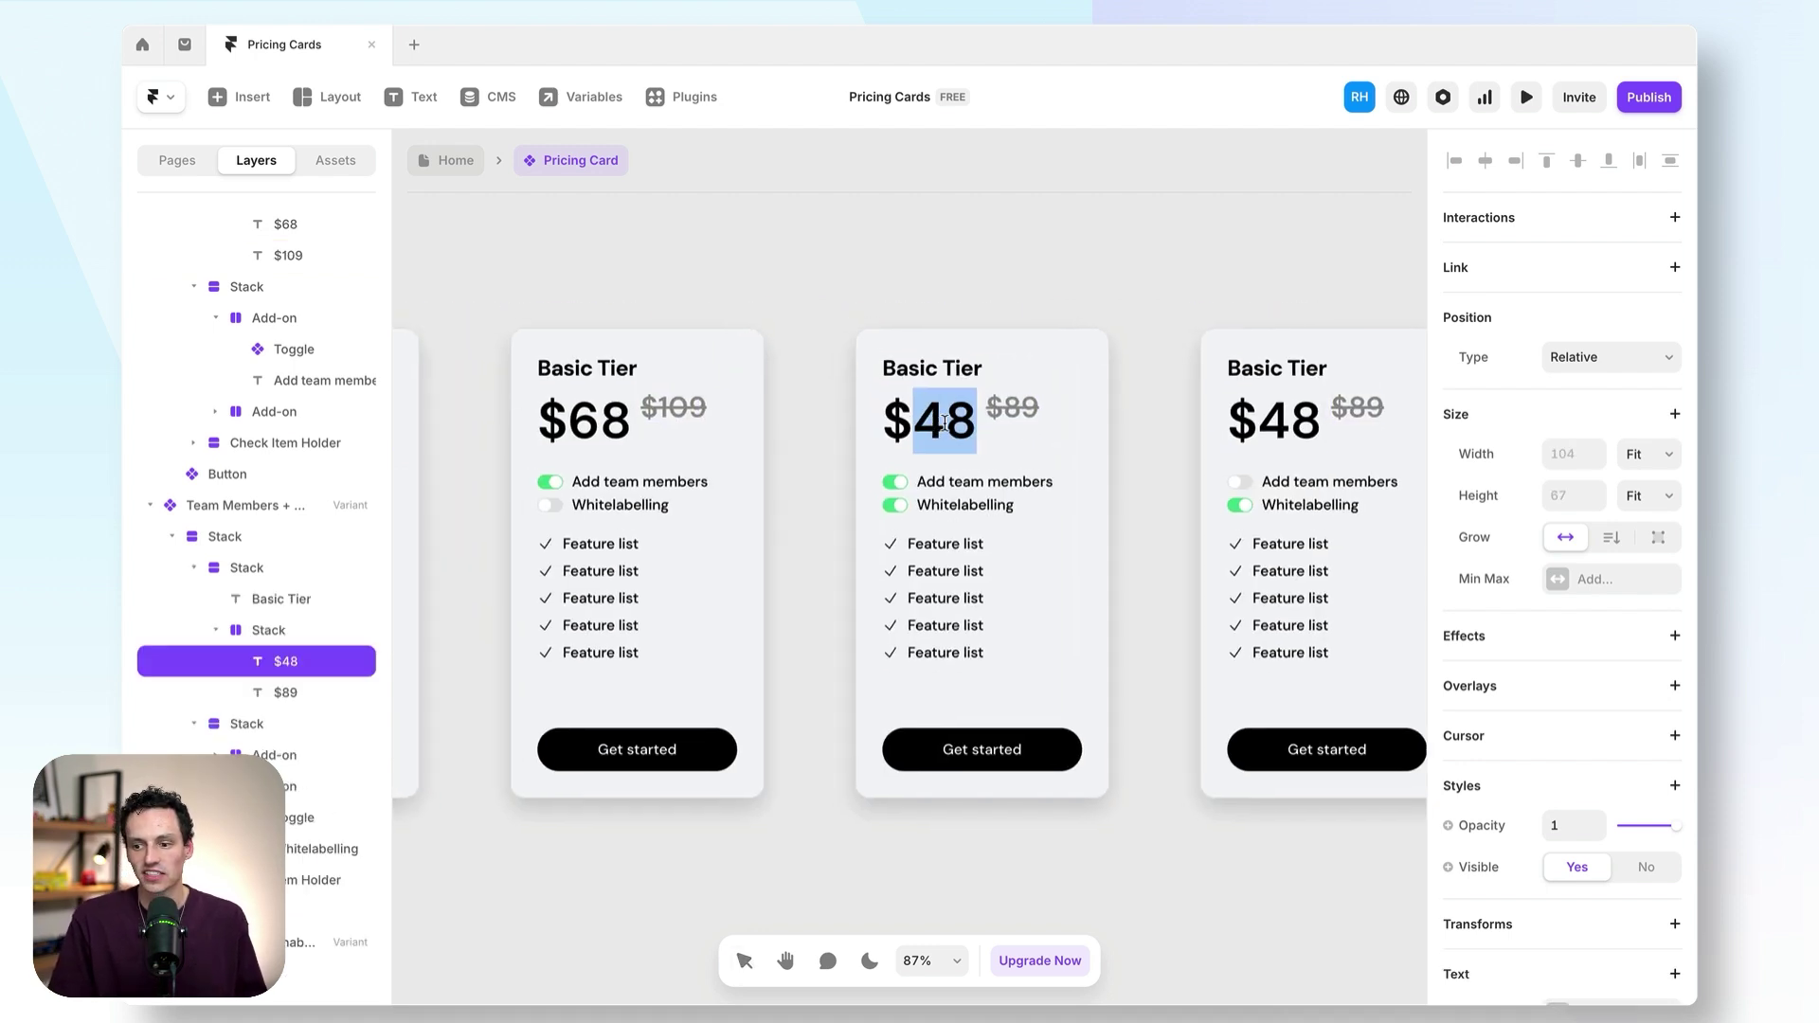
key(Escape)
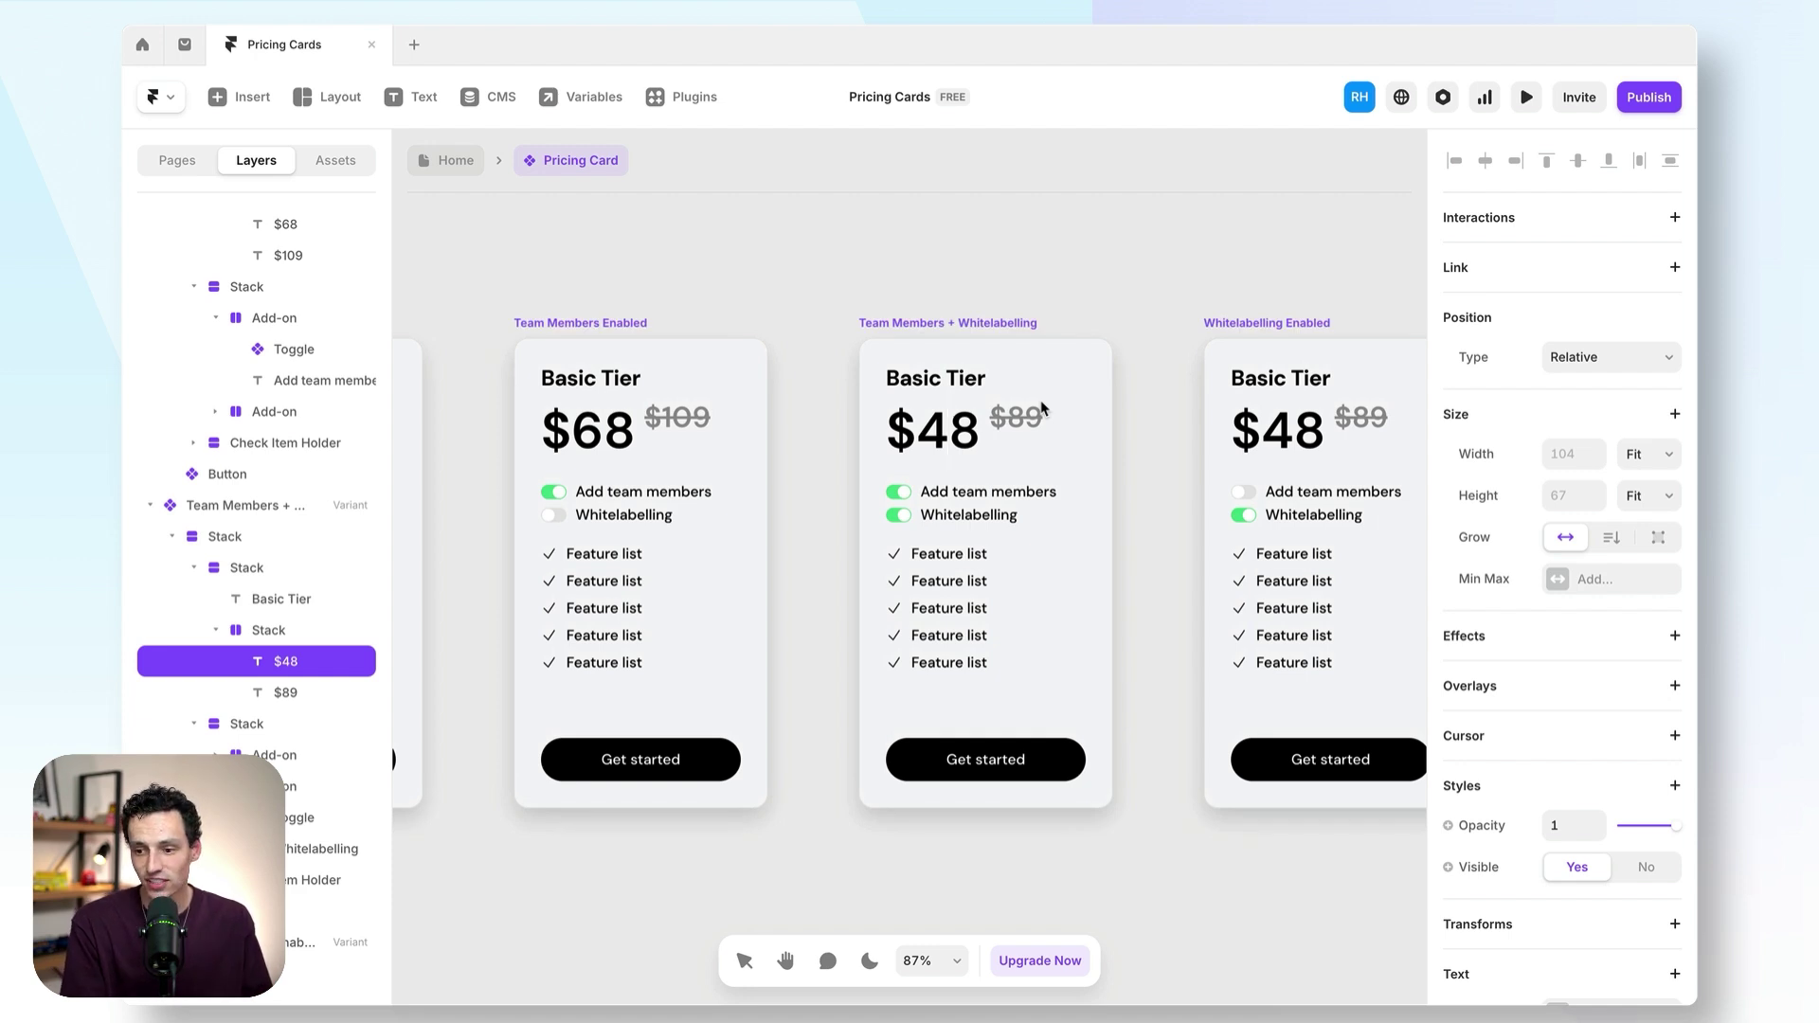
key(Delete)
text(7)
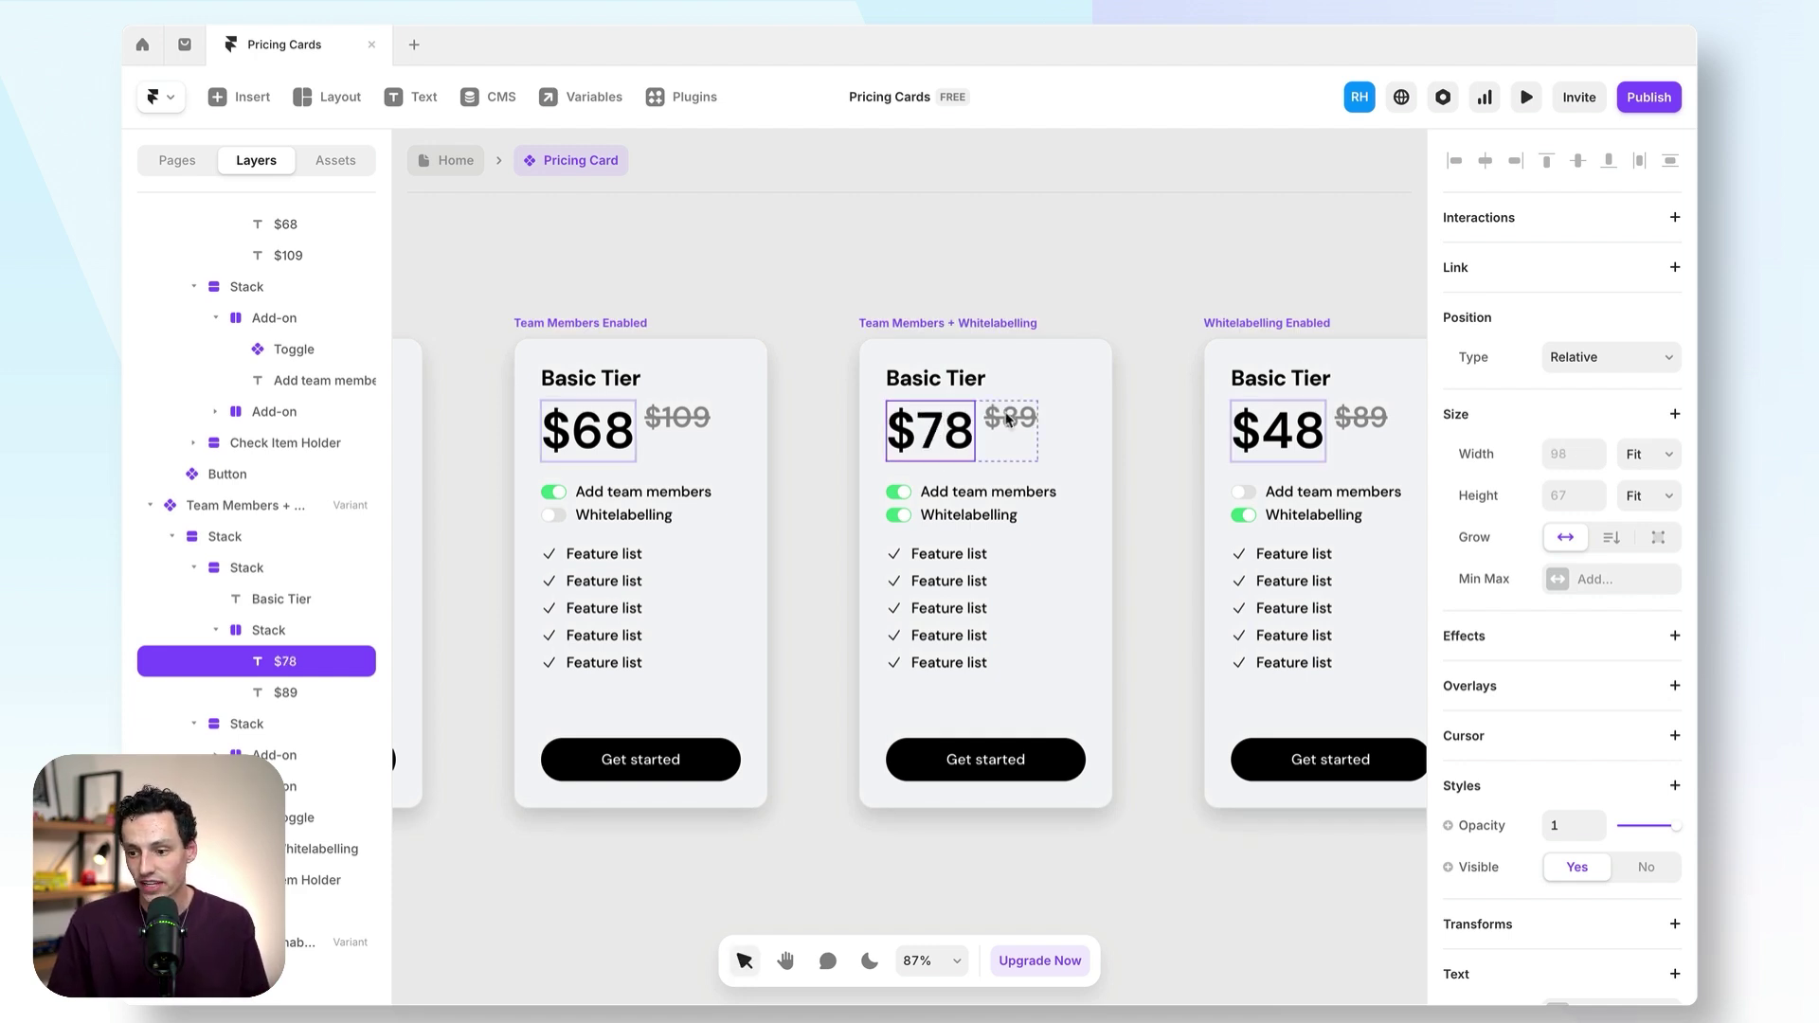
double_click(1024, 417)
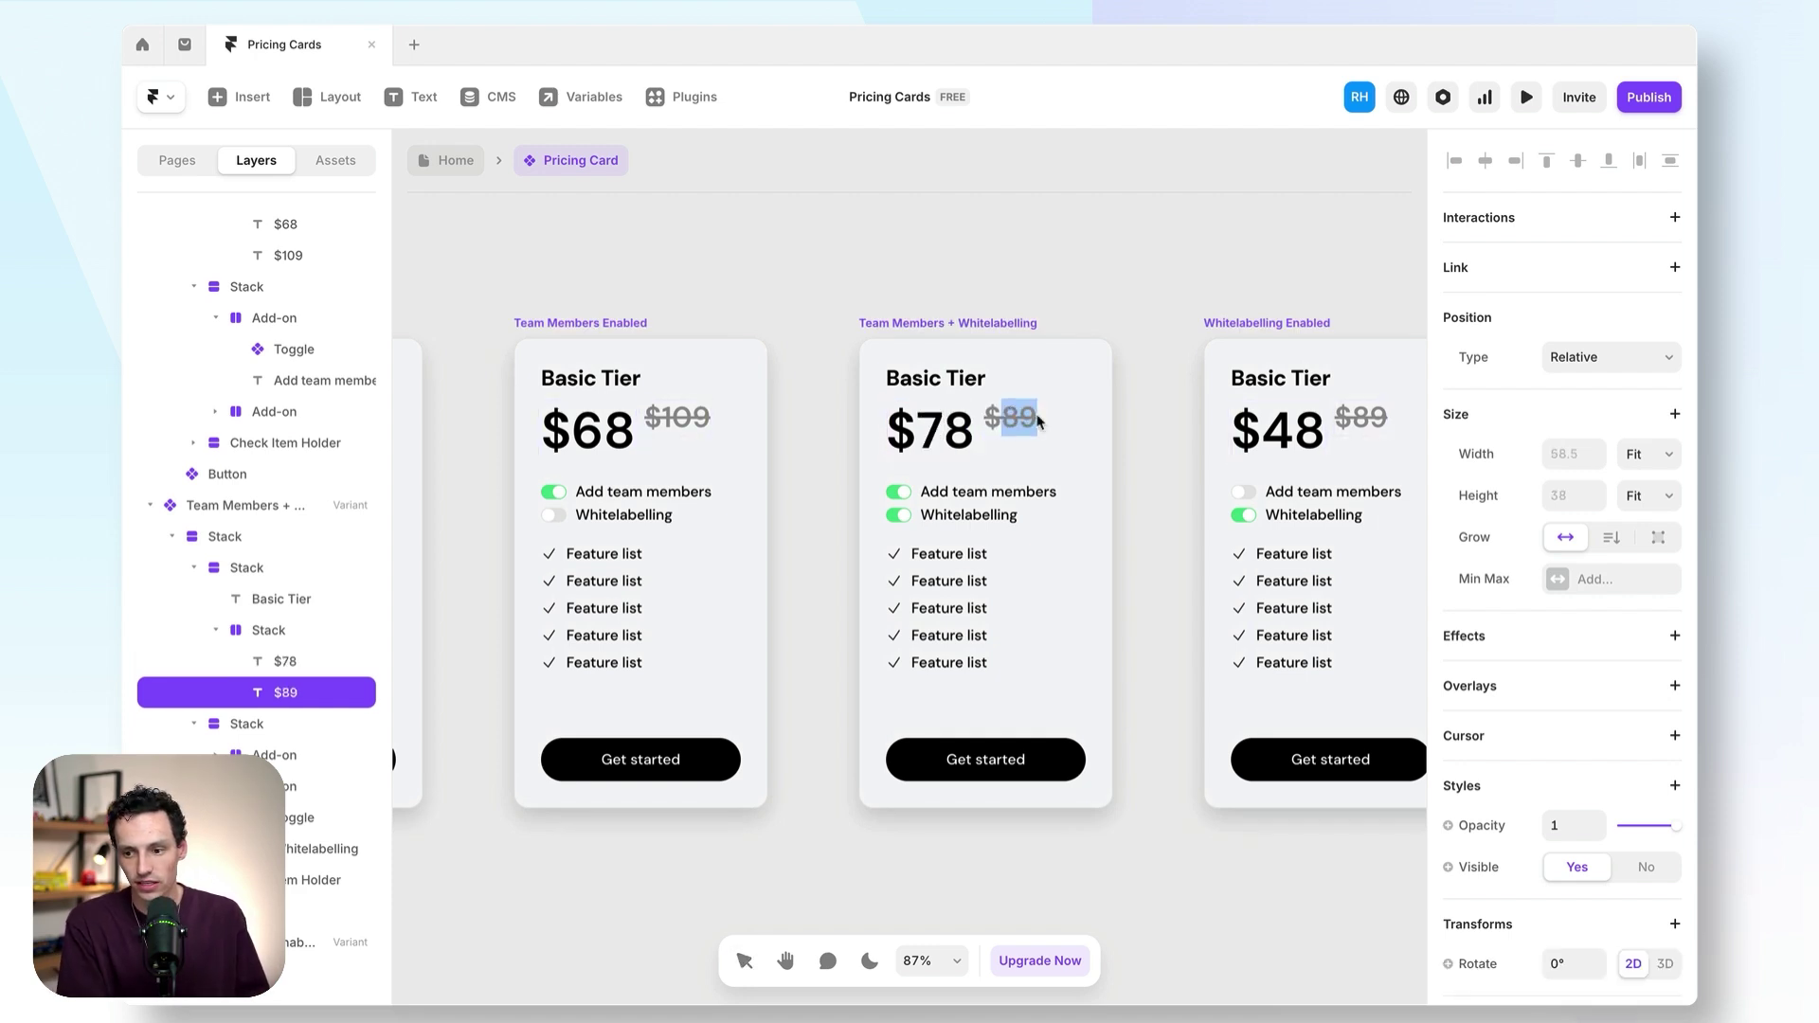
text(119)
scroll(1055, 468, right, 3)
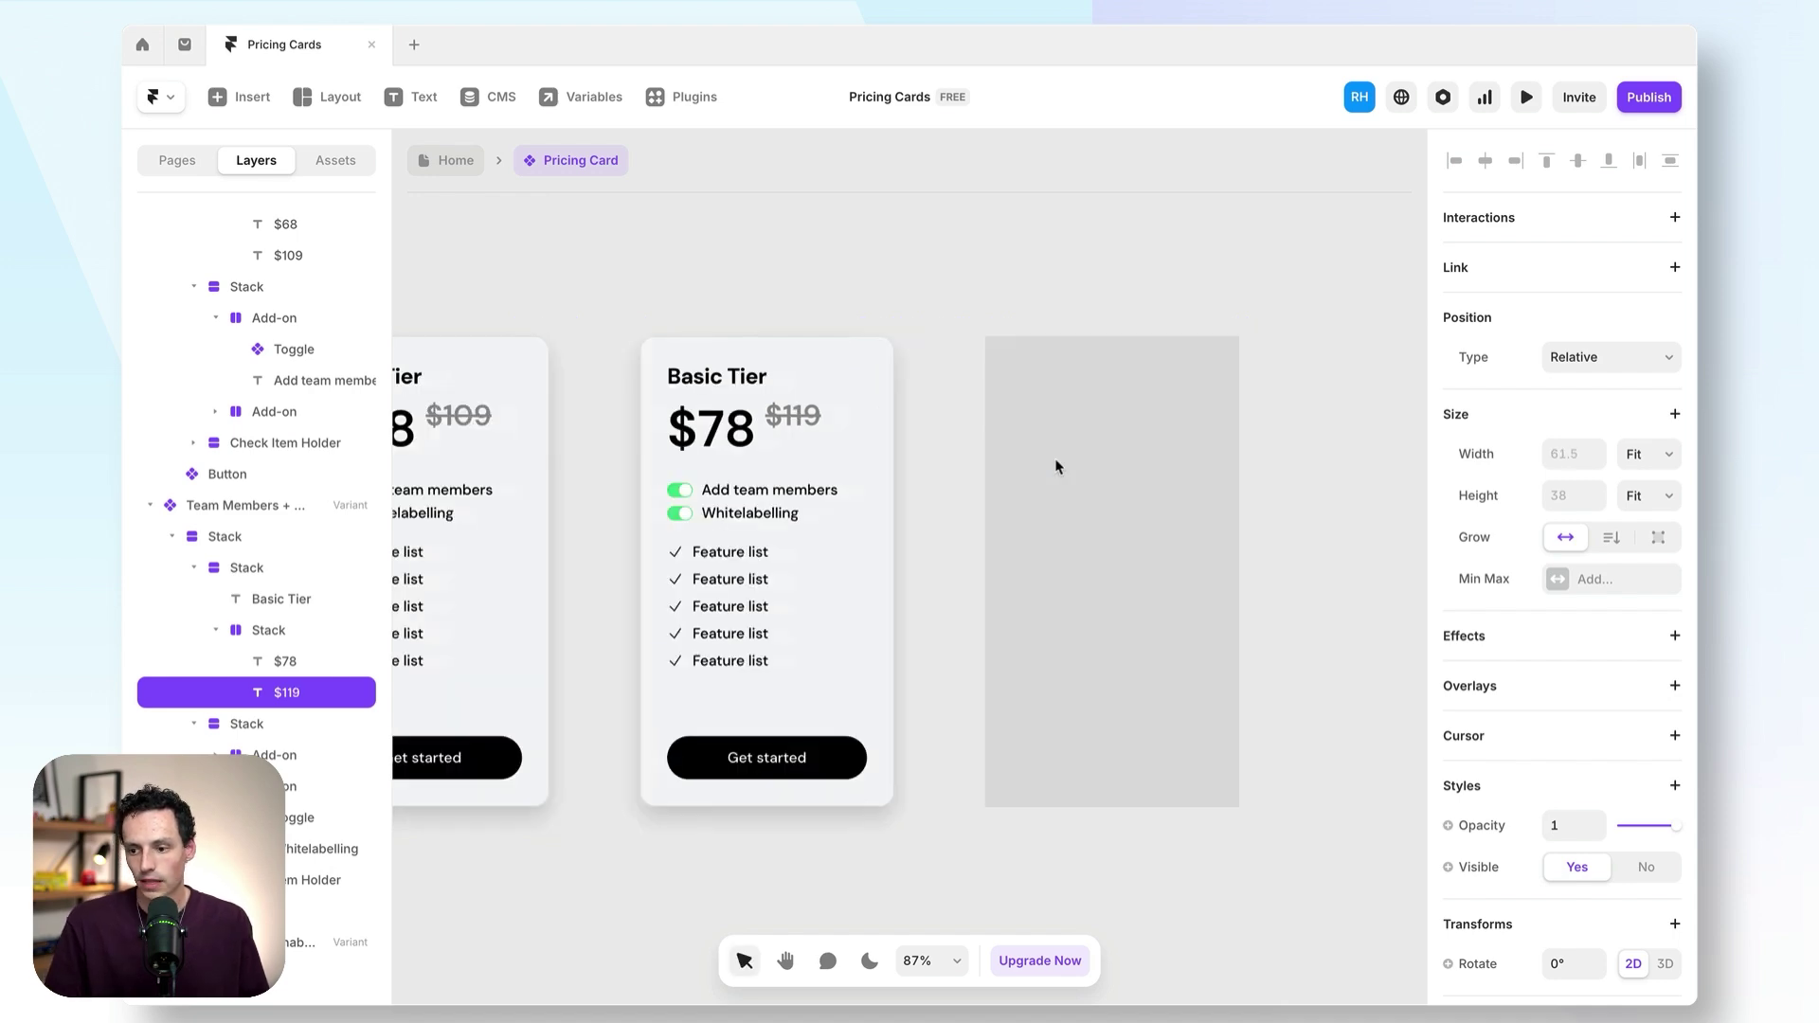
click(1049, 519)
scroll(1049, 519, left, 10)
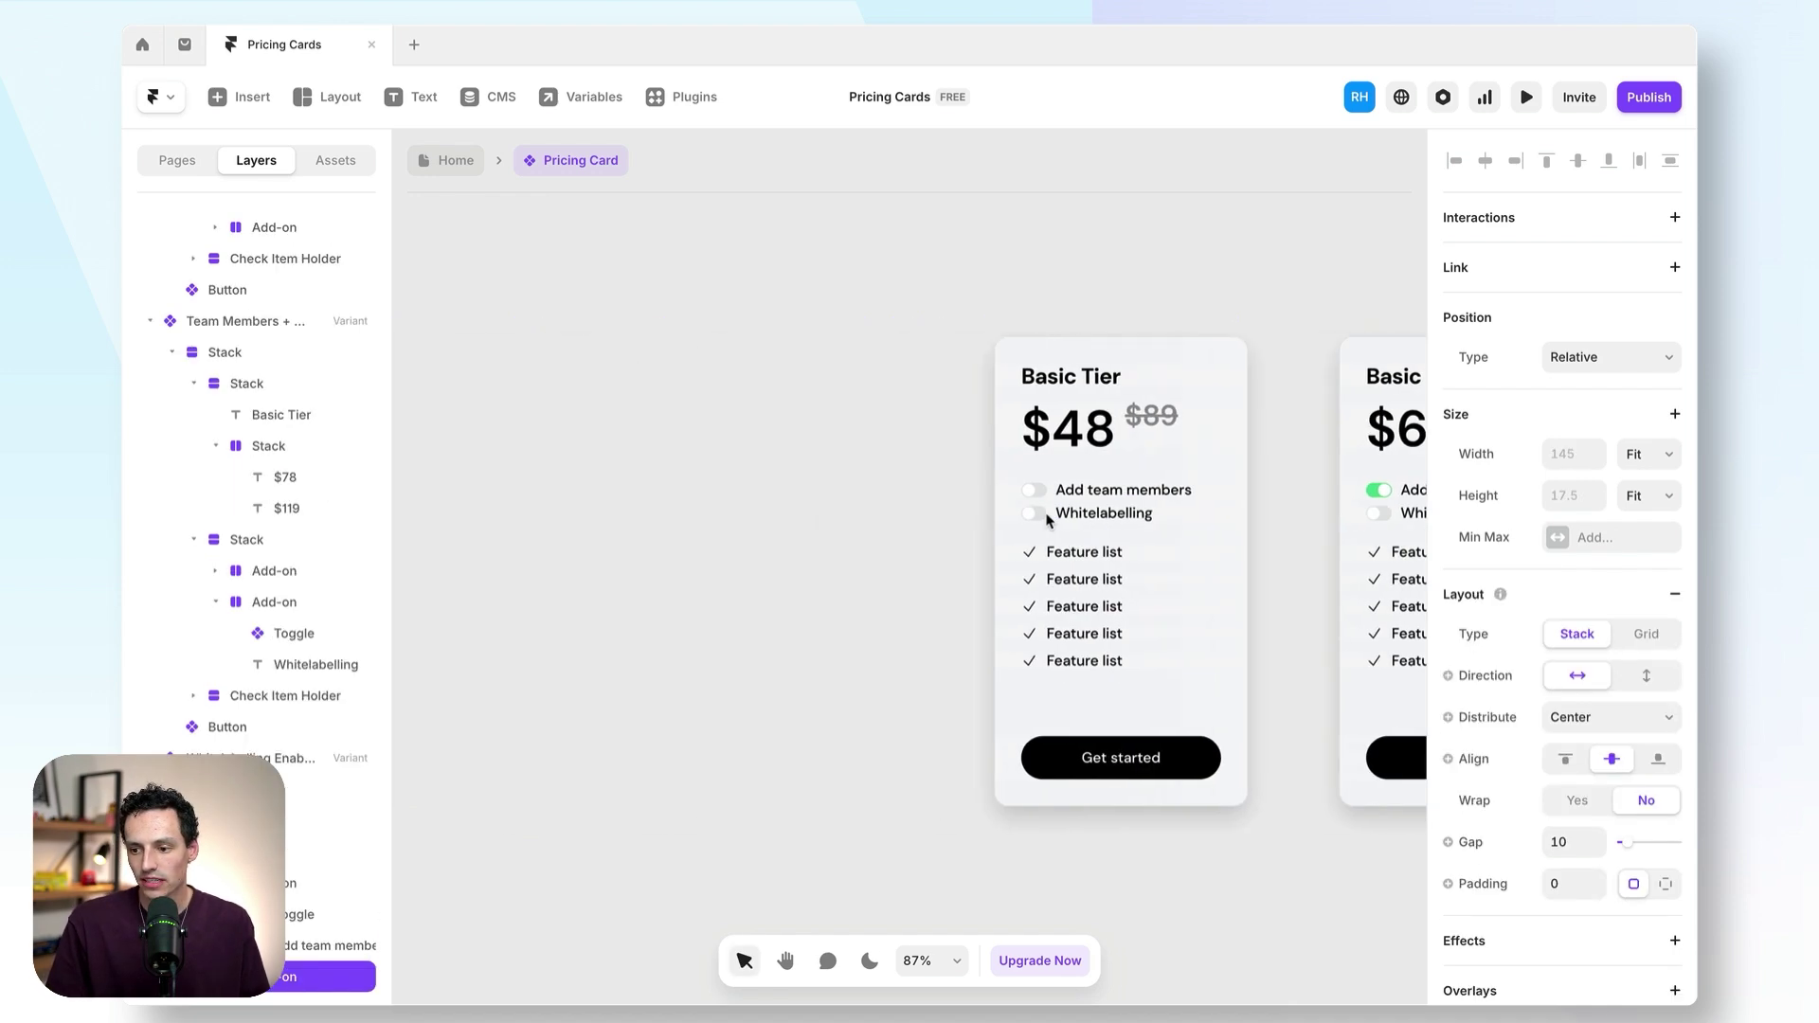
- Change the Whitelabelling Enabled card's prices to $58 and struck-through $99, then zoom out
click(1011, 429)
scroll(1066, 484, right, 15)
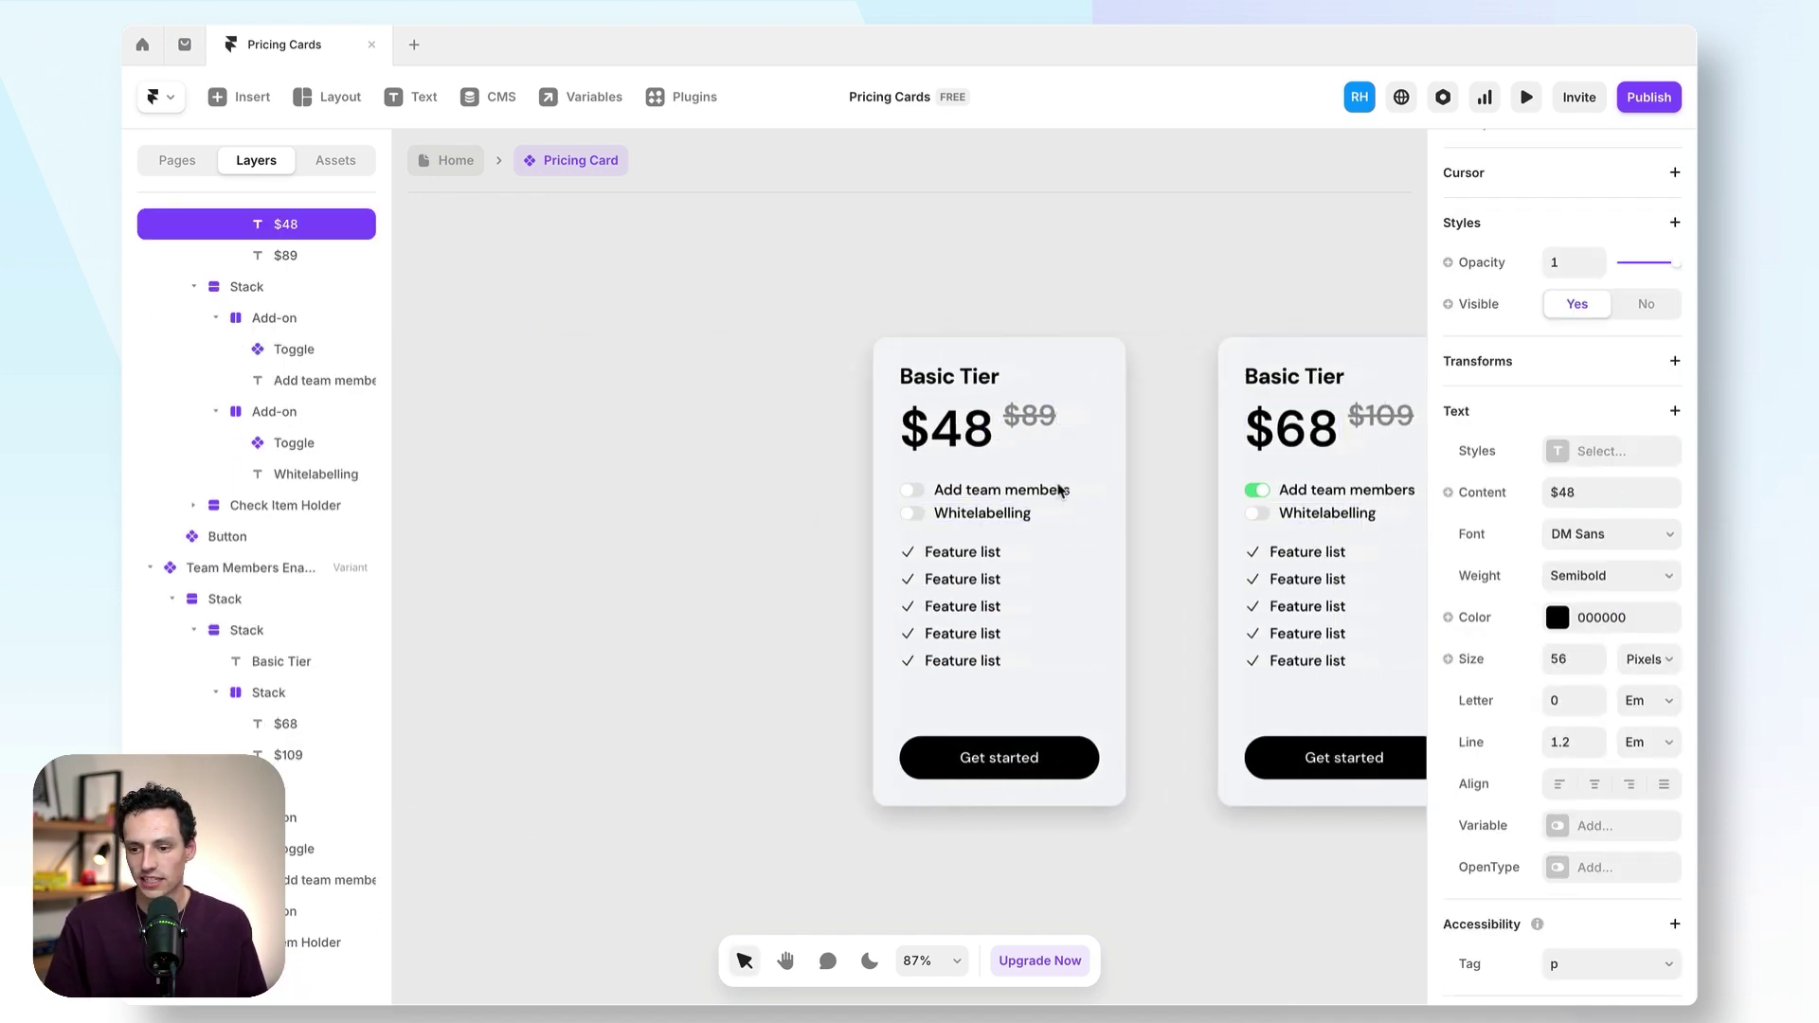
double_click(1014, 440)
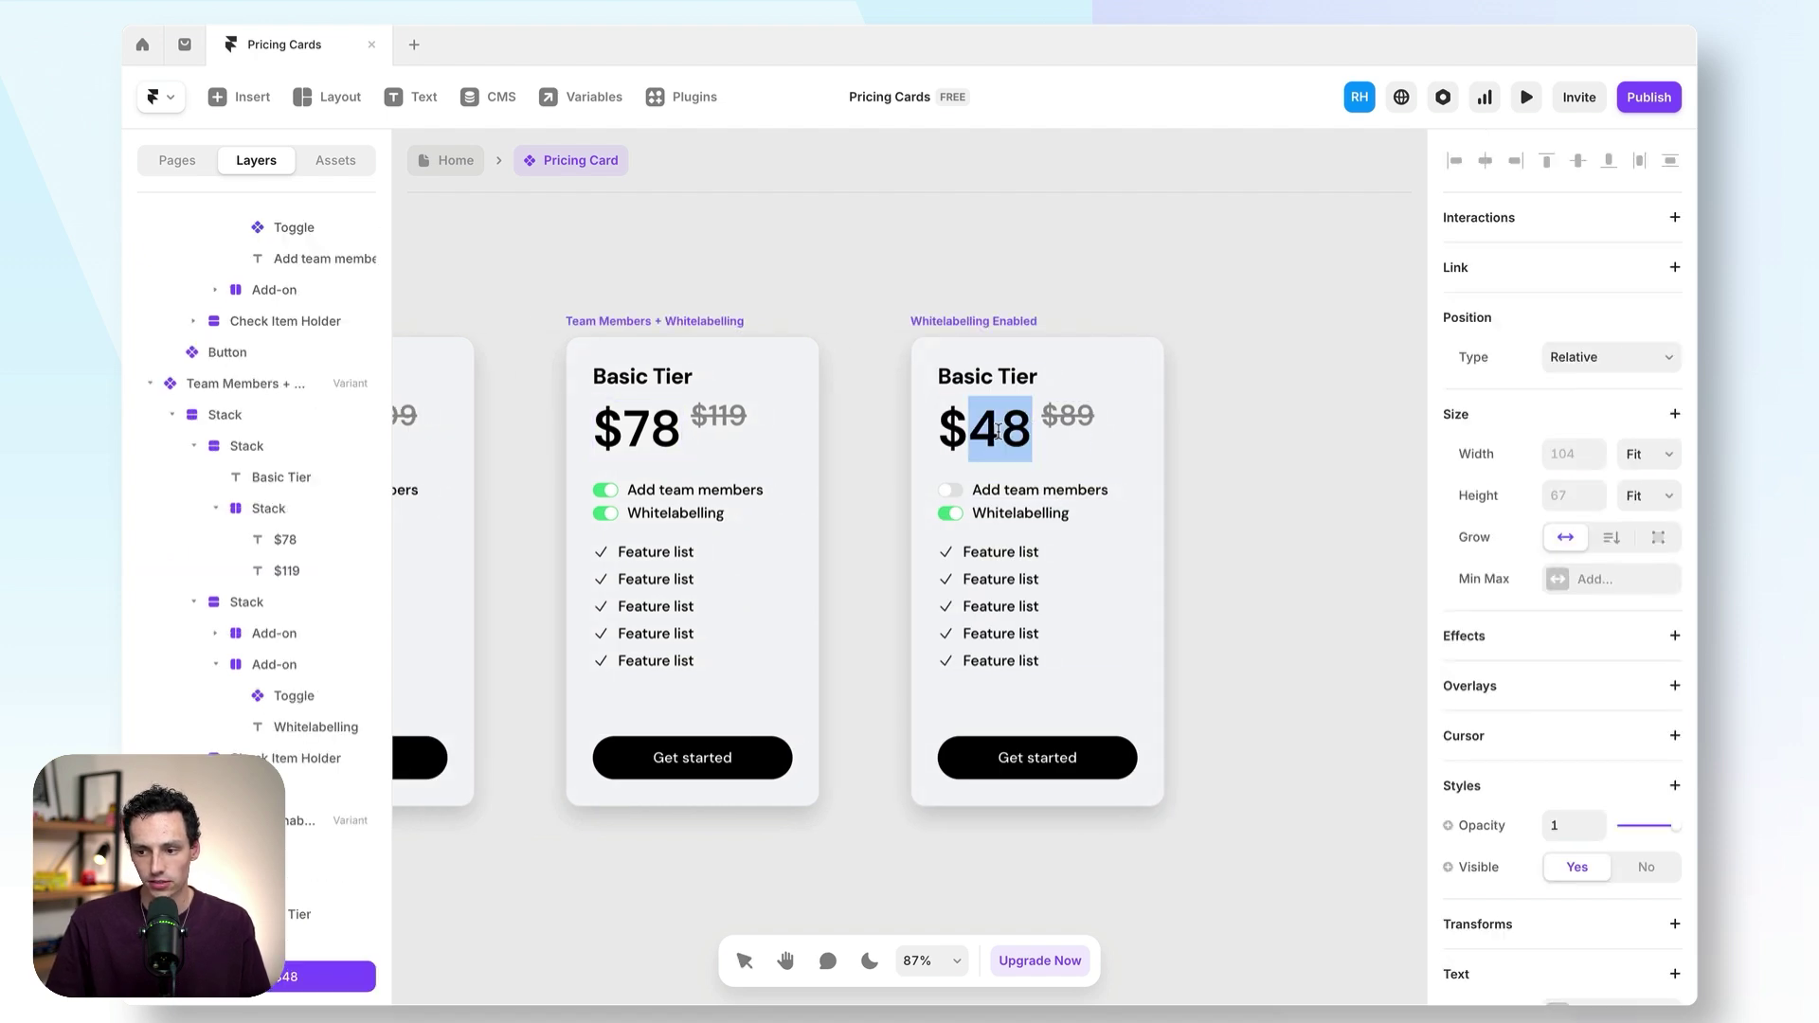
click(998, 431)
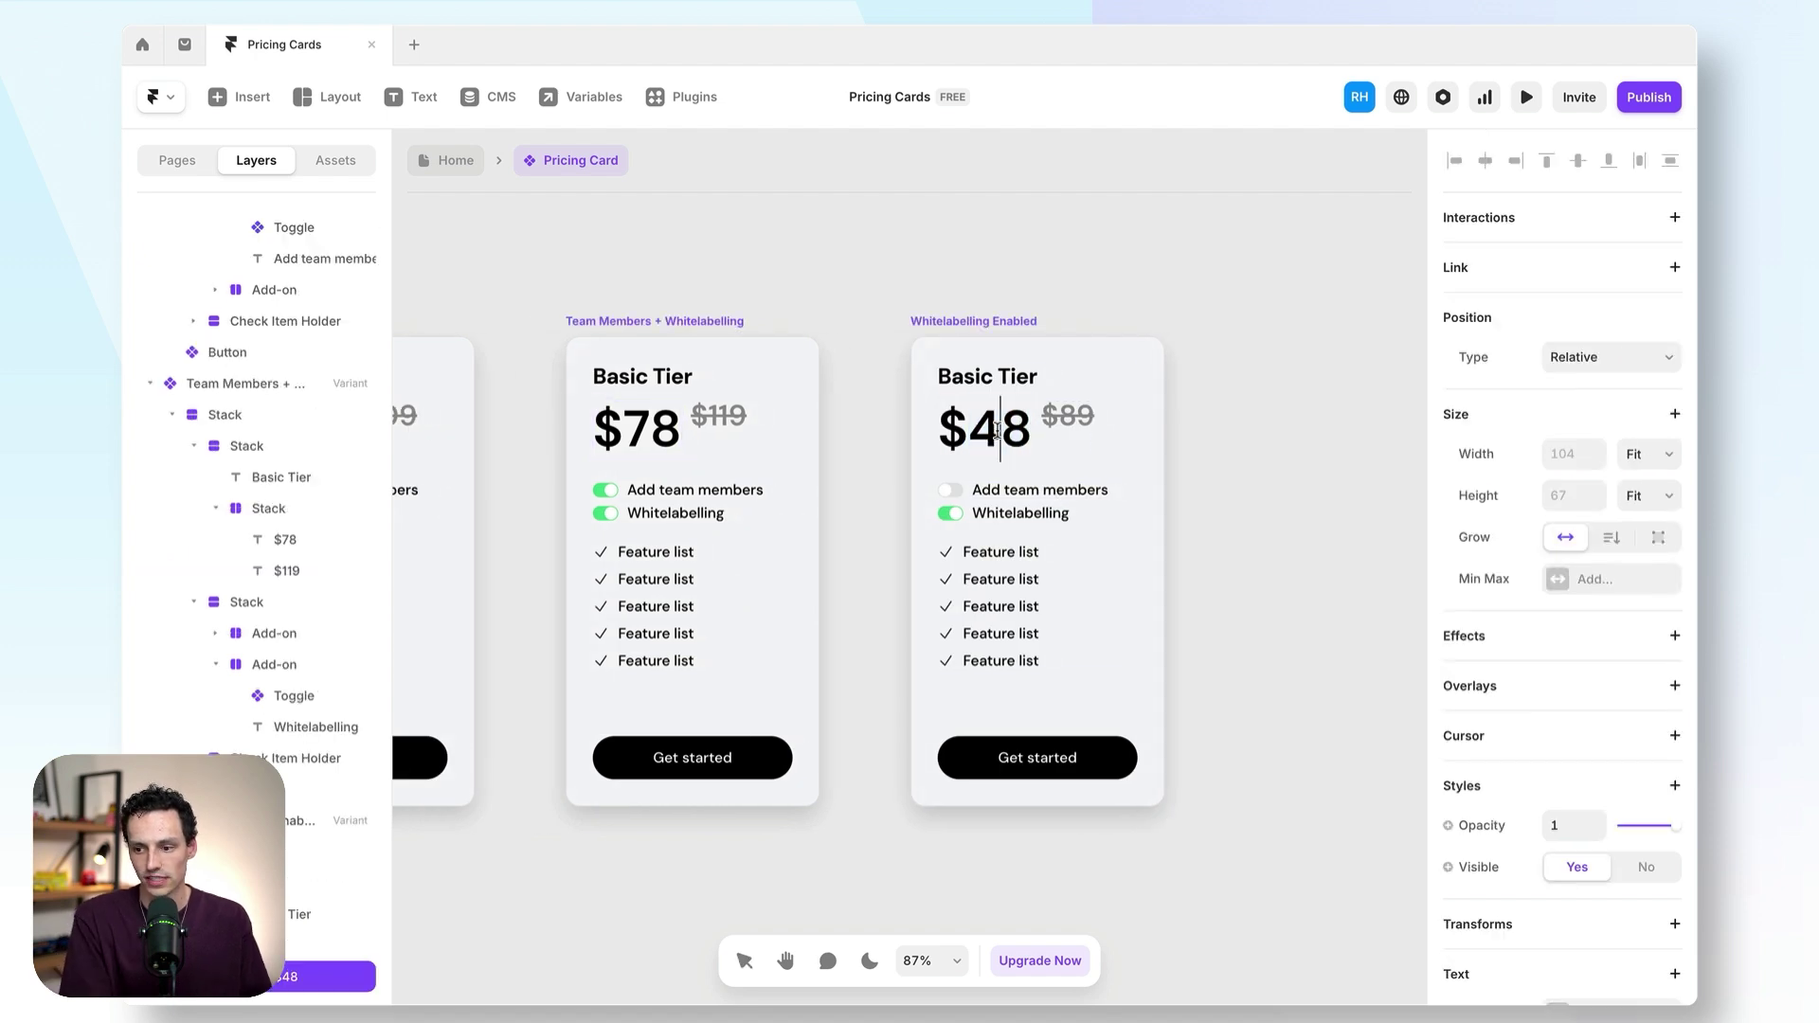
click(1059, 424)
double_click(1066, 417)
click(1075, 412)
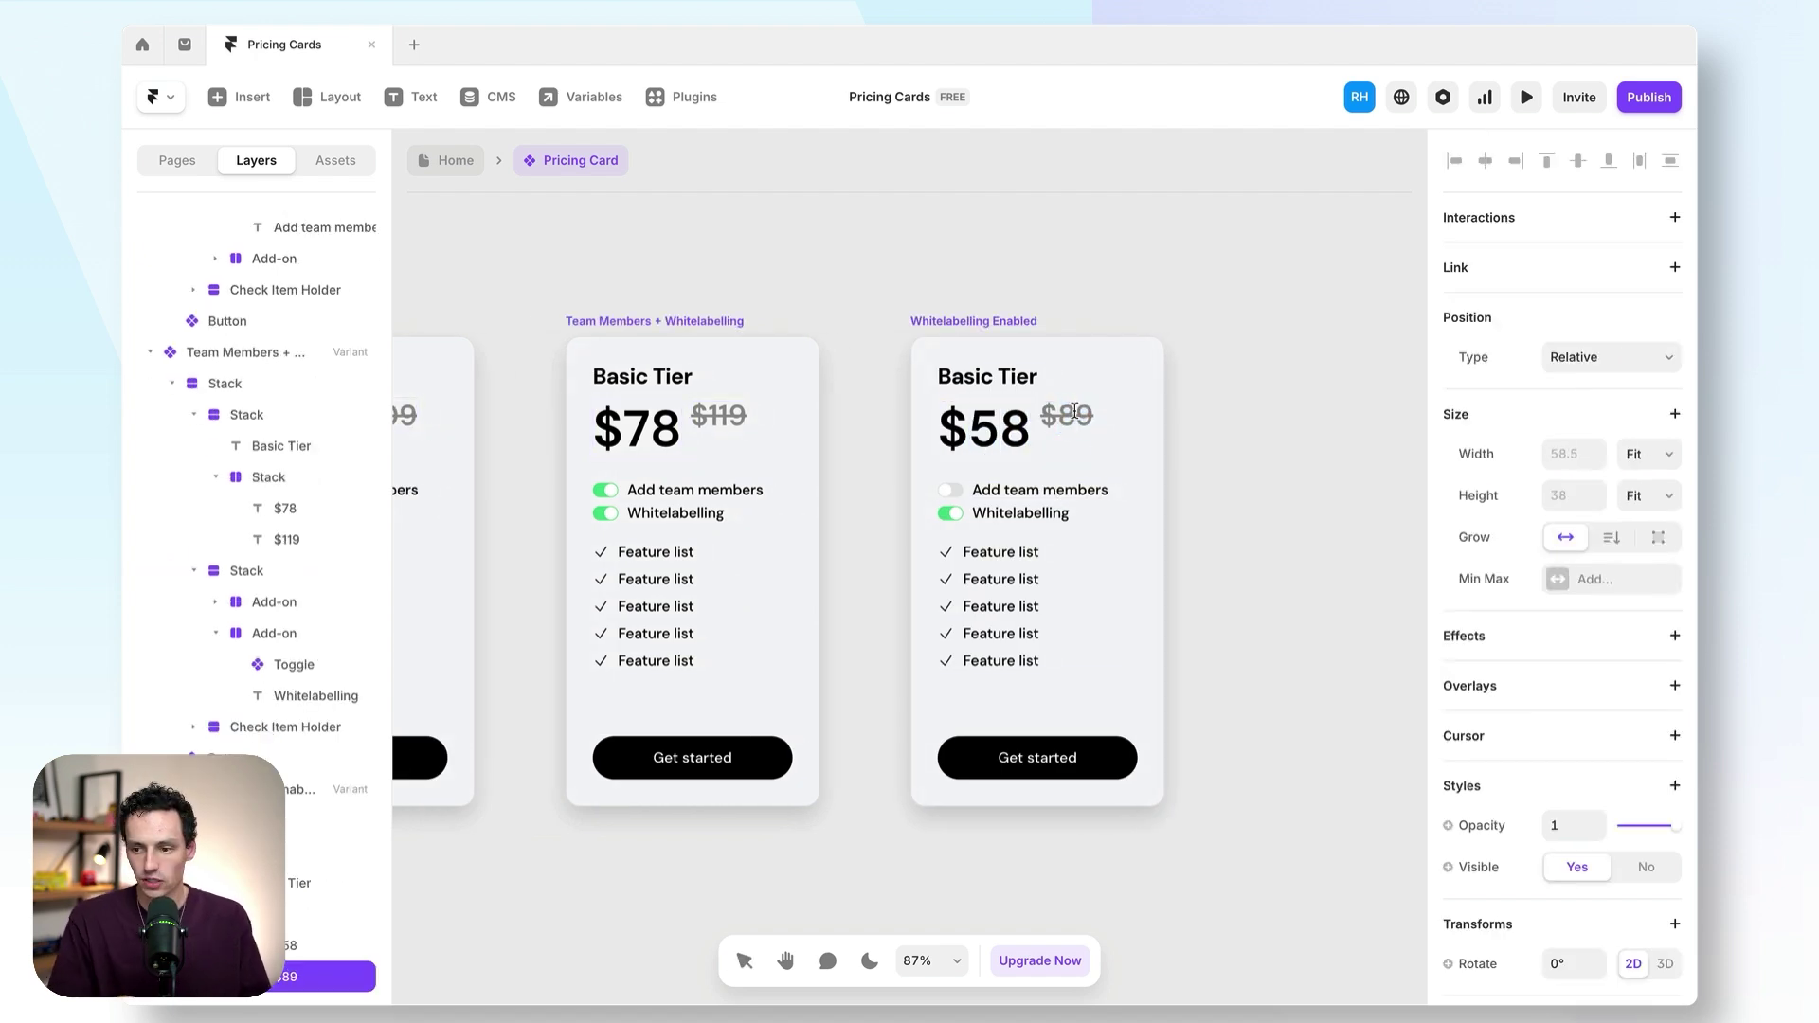
key(BackSpace)
text(9)
key(Escape)
key(shift+1)
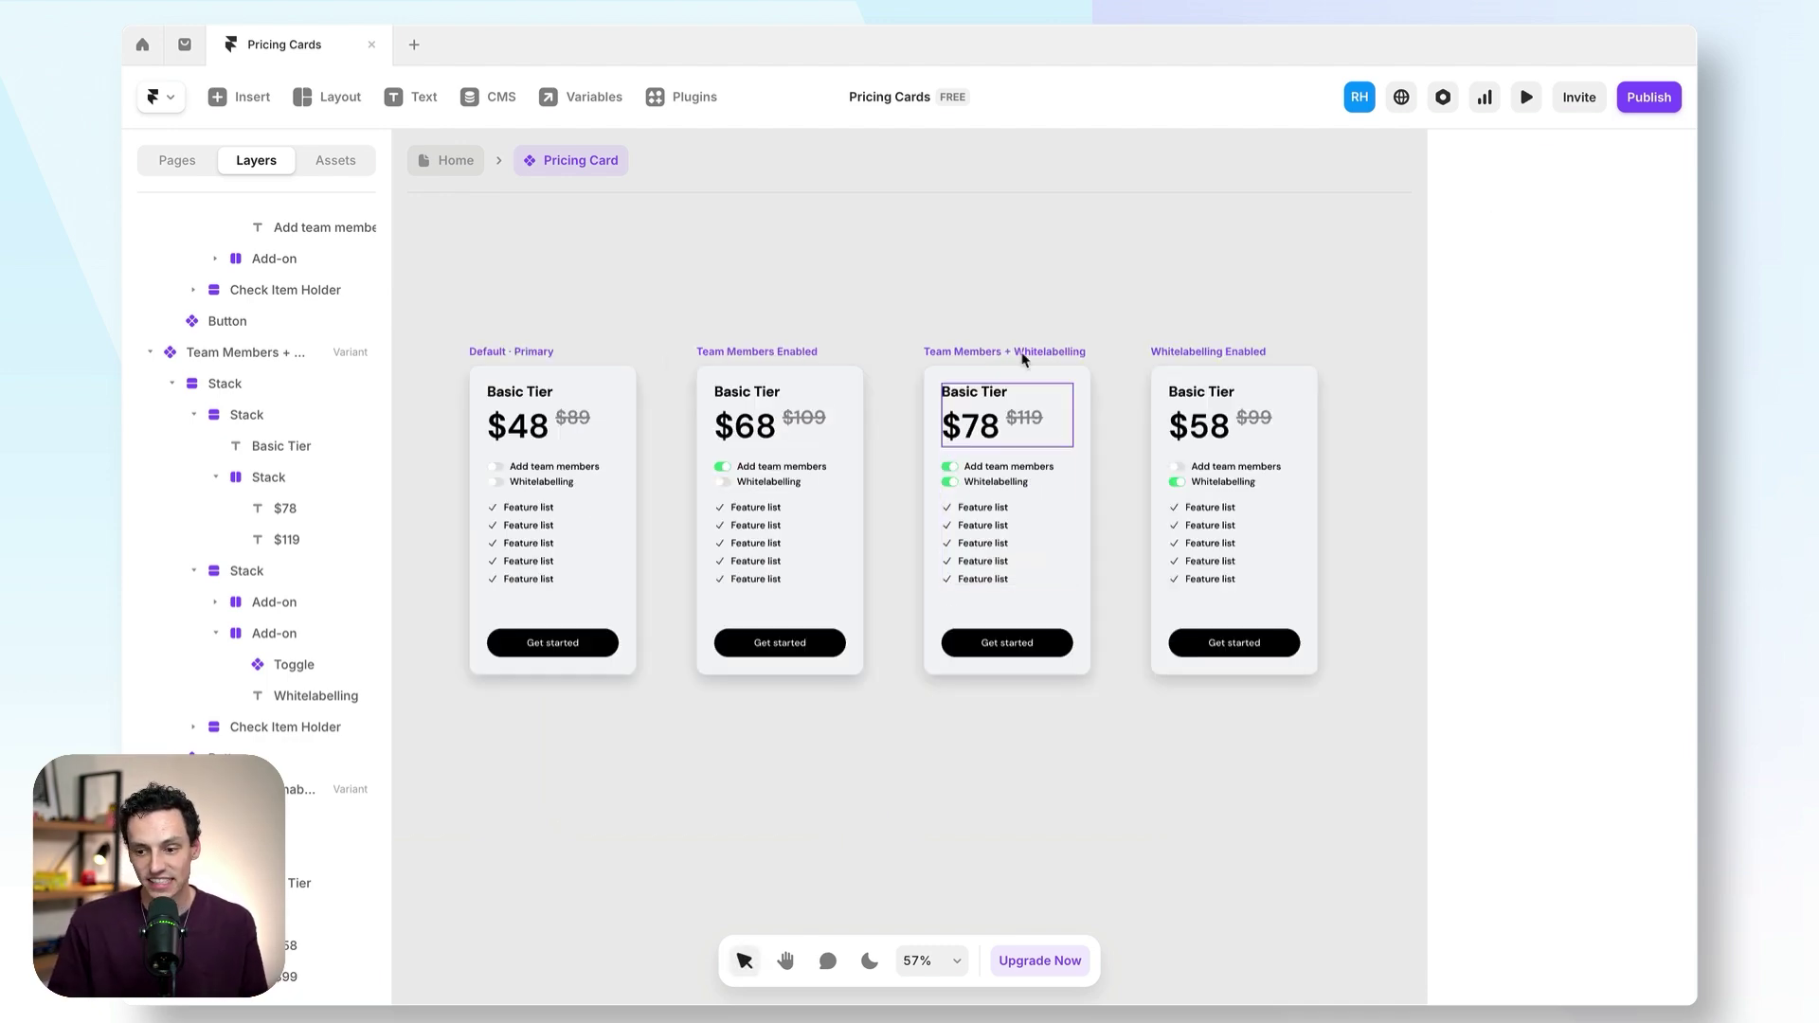
scroll(527, 487, up, 5)
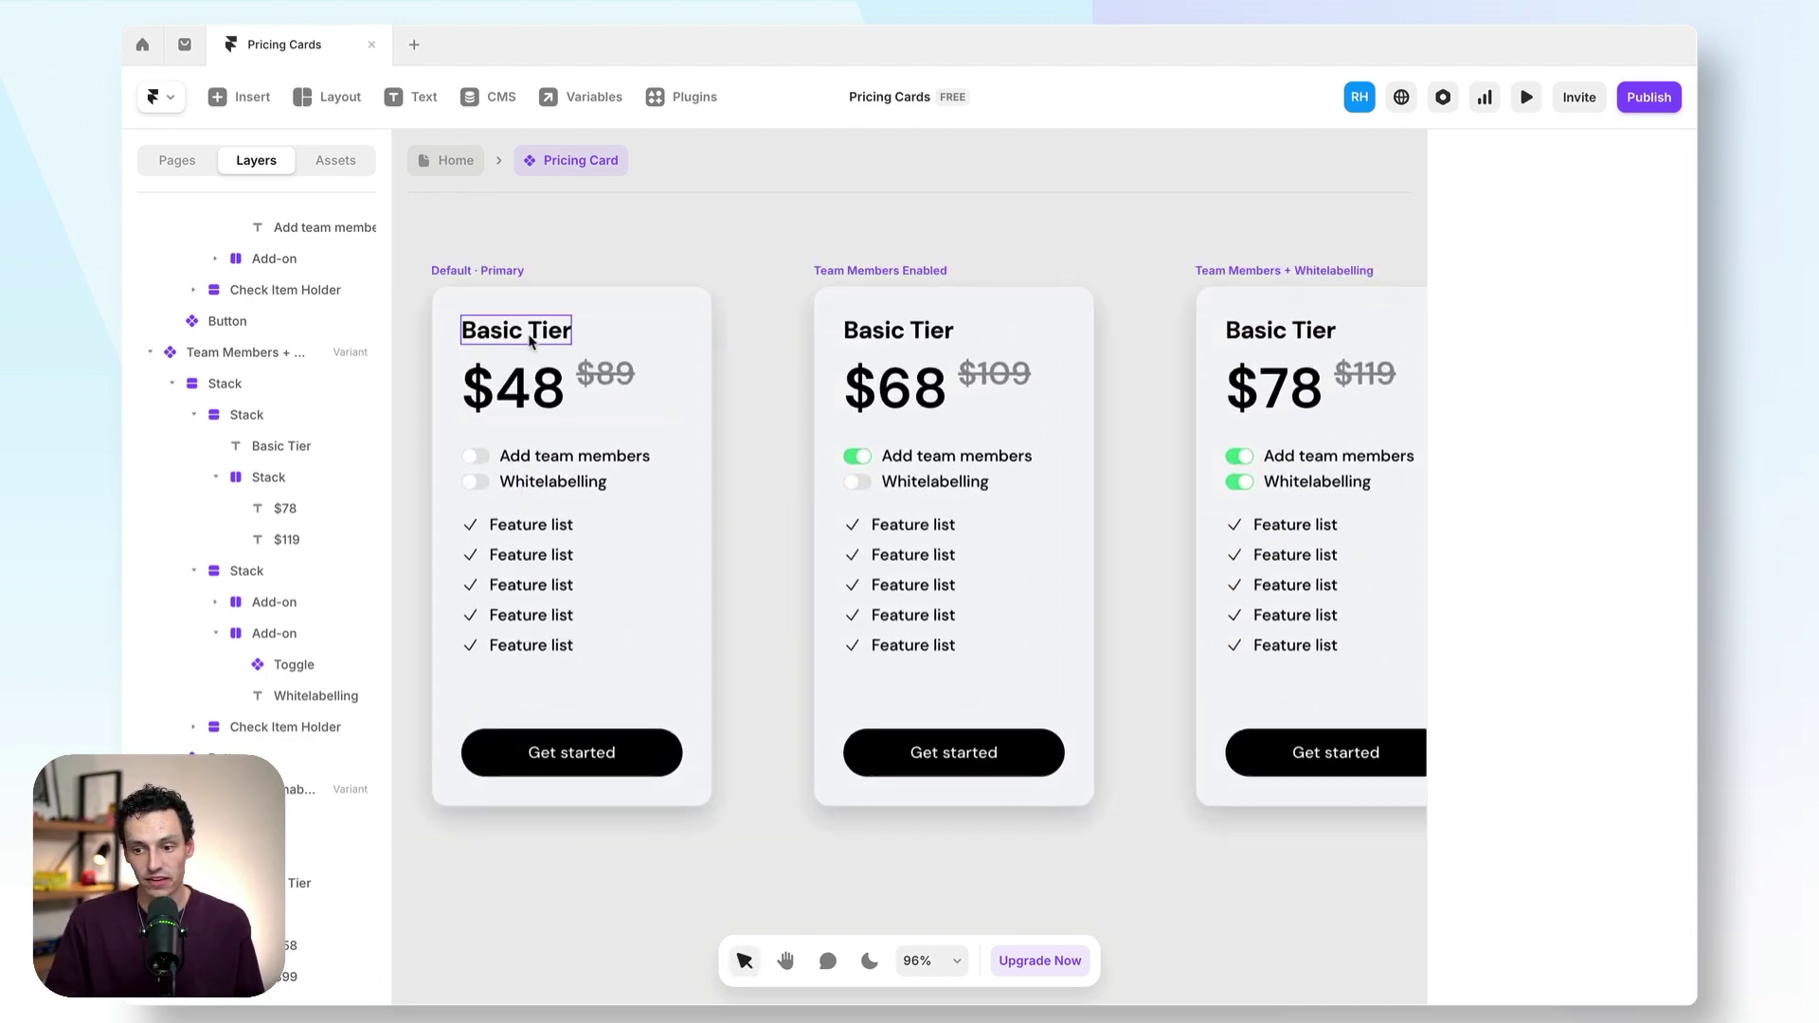
click(516, 330)
click(1527, 96)
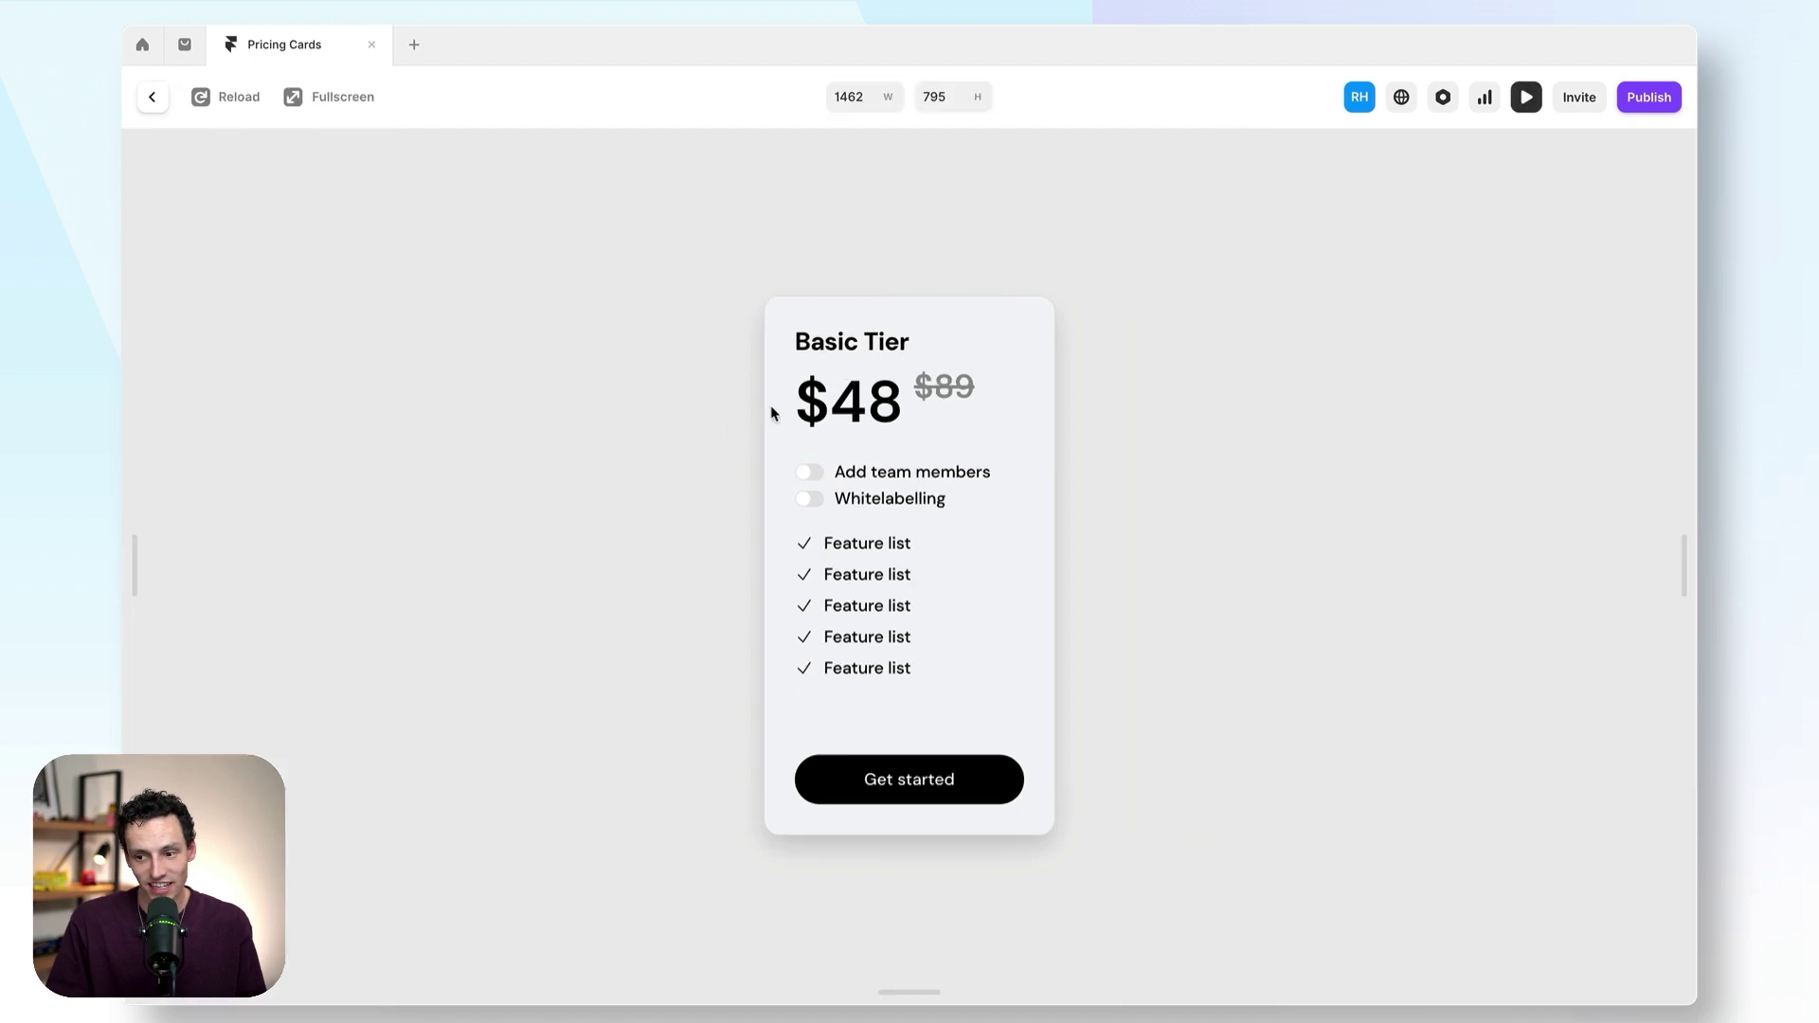
click(819, 481)
click(818, 482)
click(814, 500)
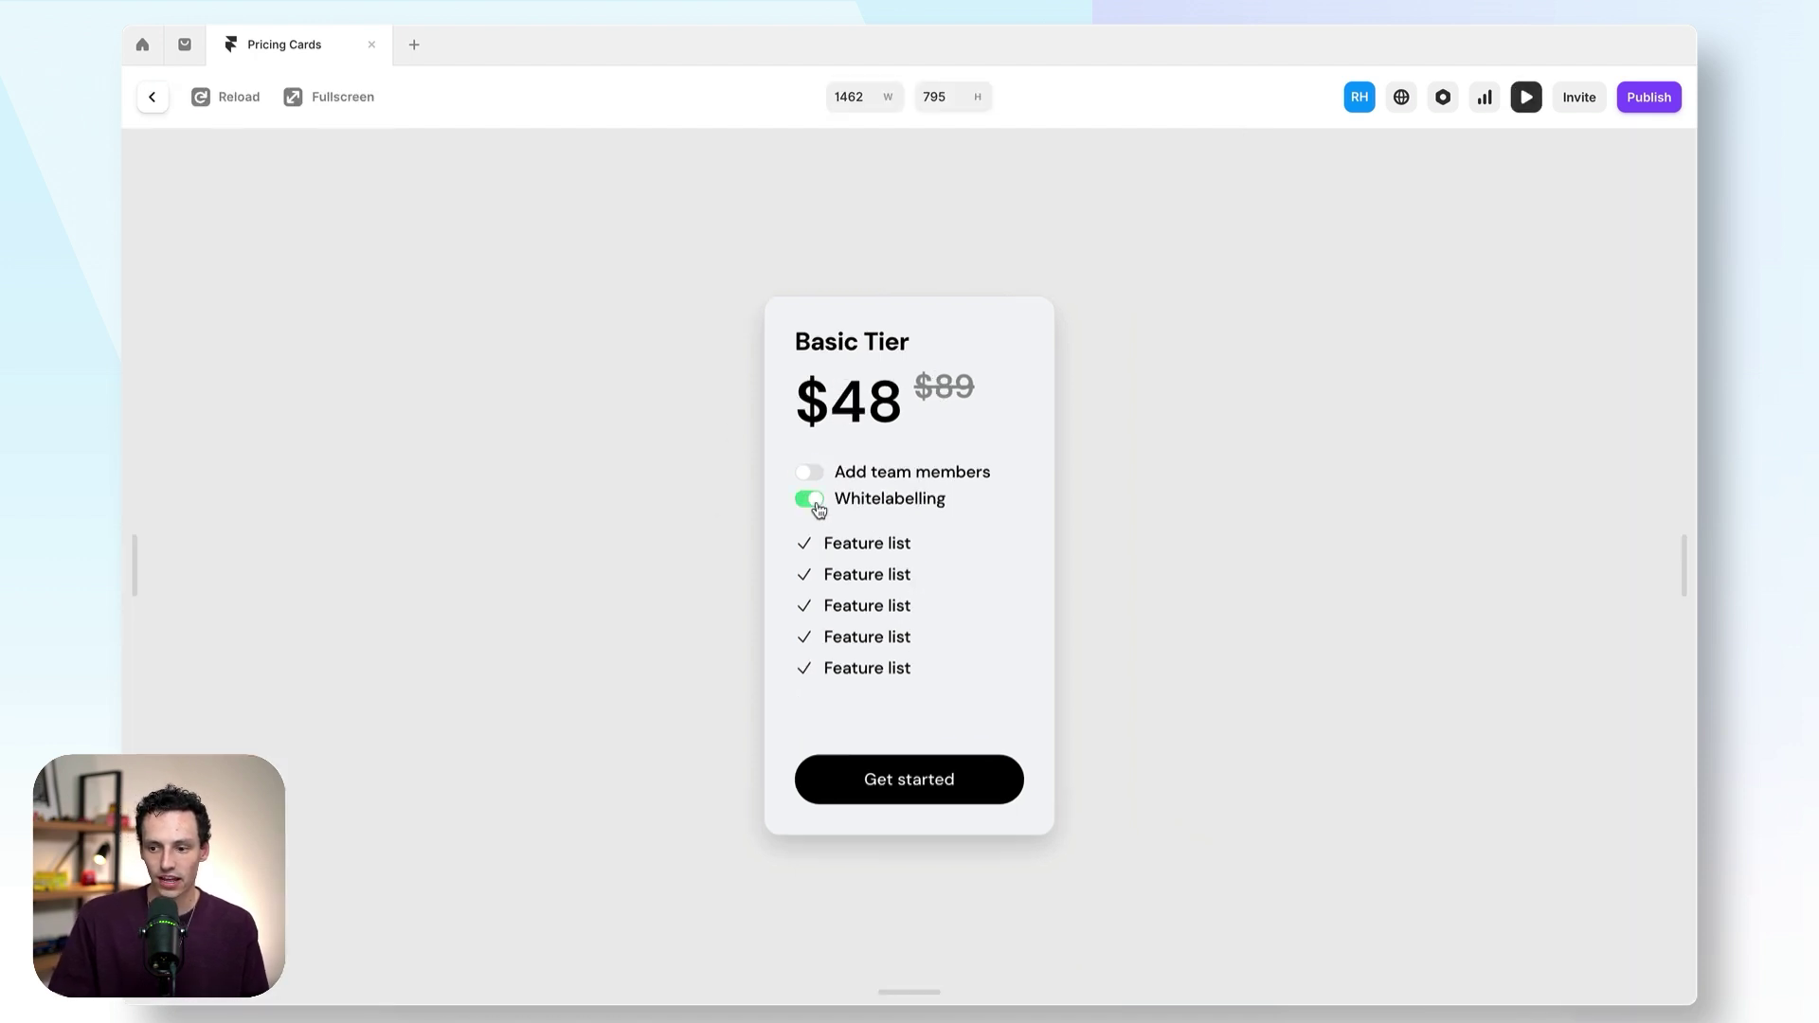
click(814, 500)
key(Escape)
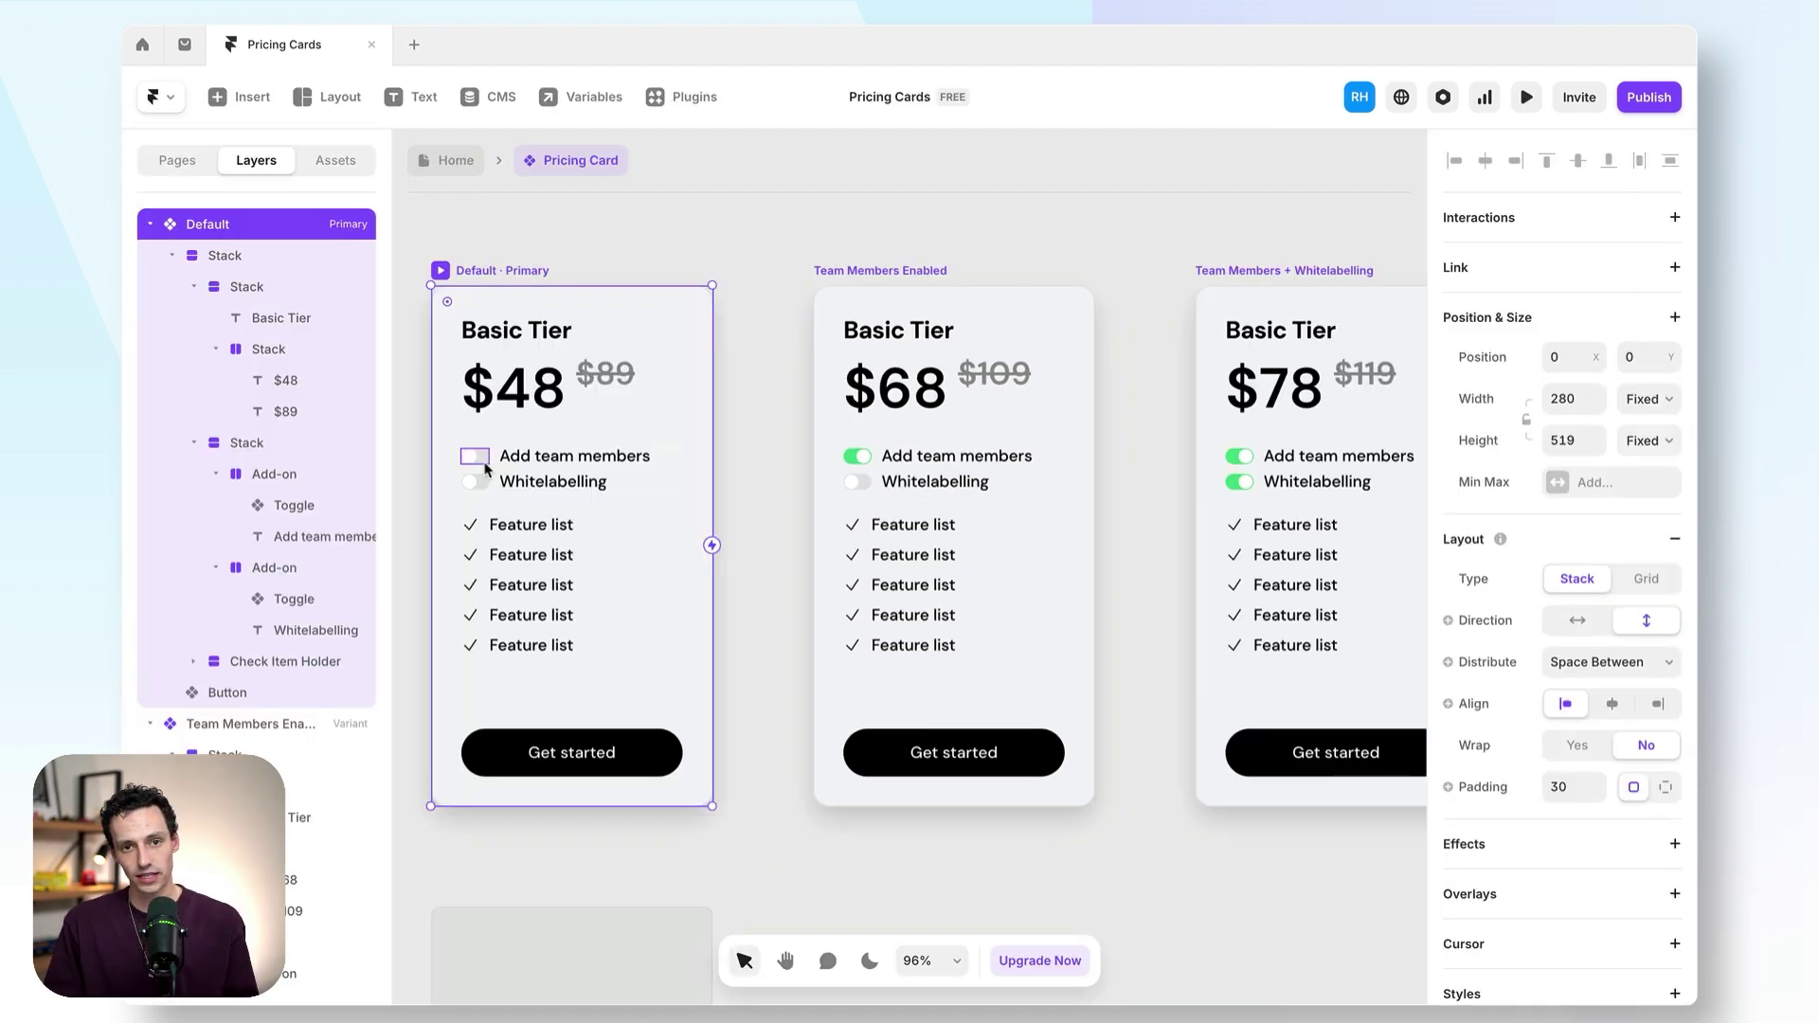
- Make clicking the Default card's Add team members toggle switch to Team Members Enabled
click(483, 460)
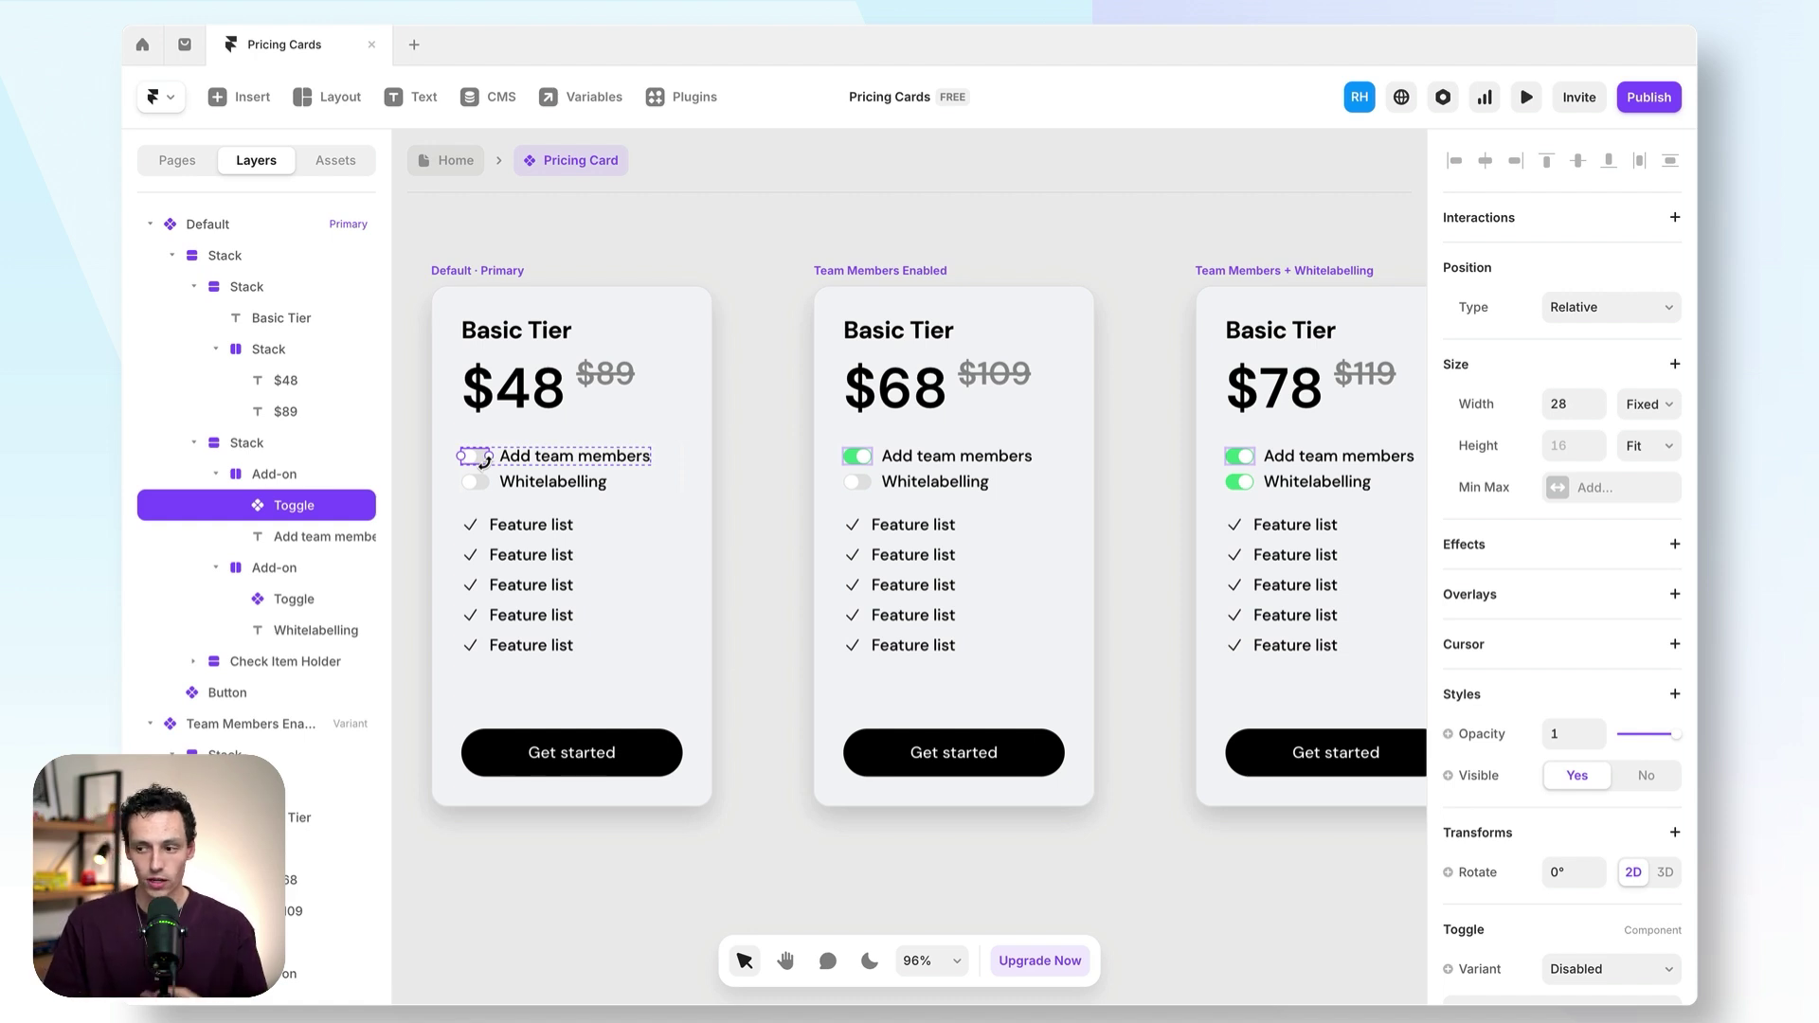
click(498, 265)
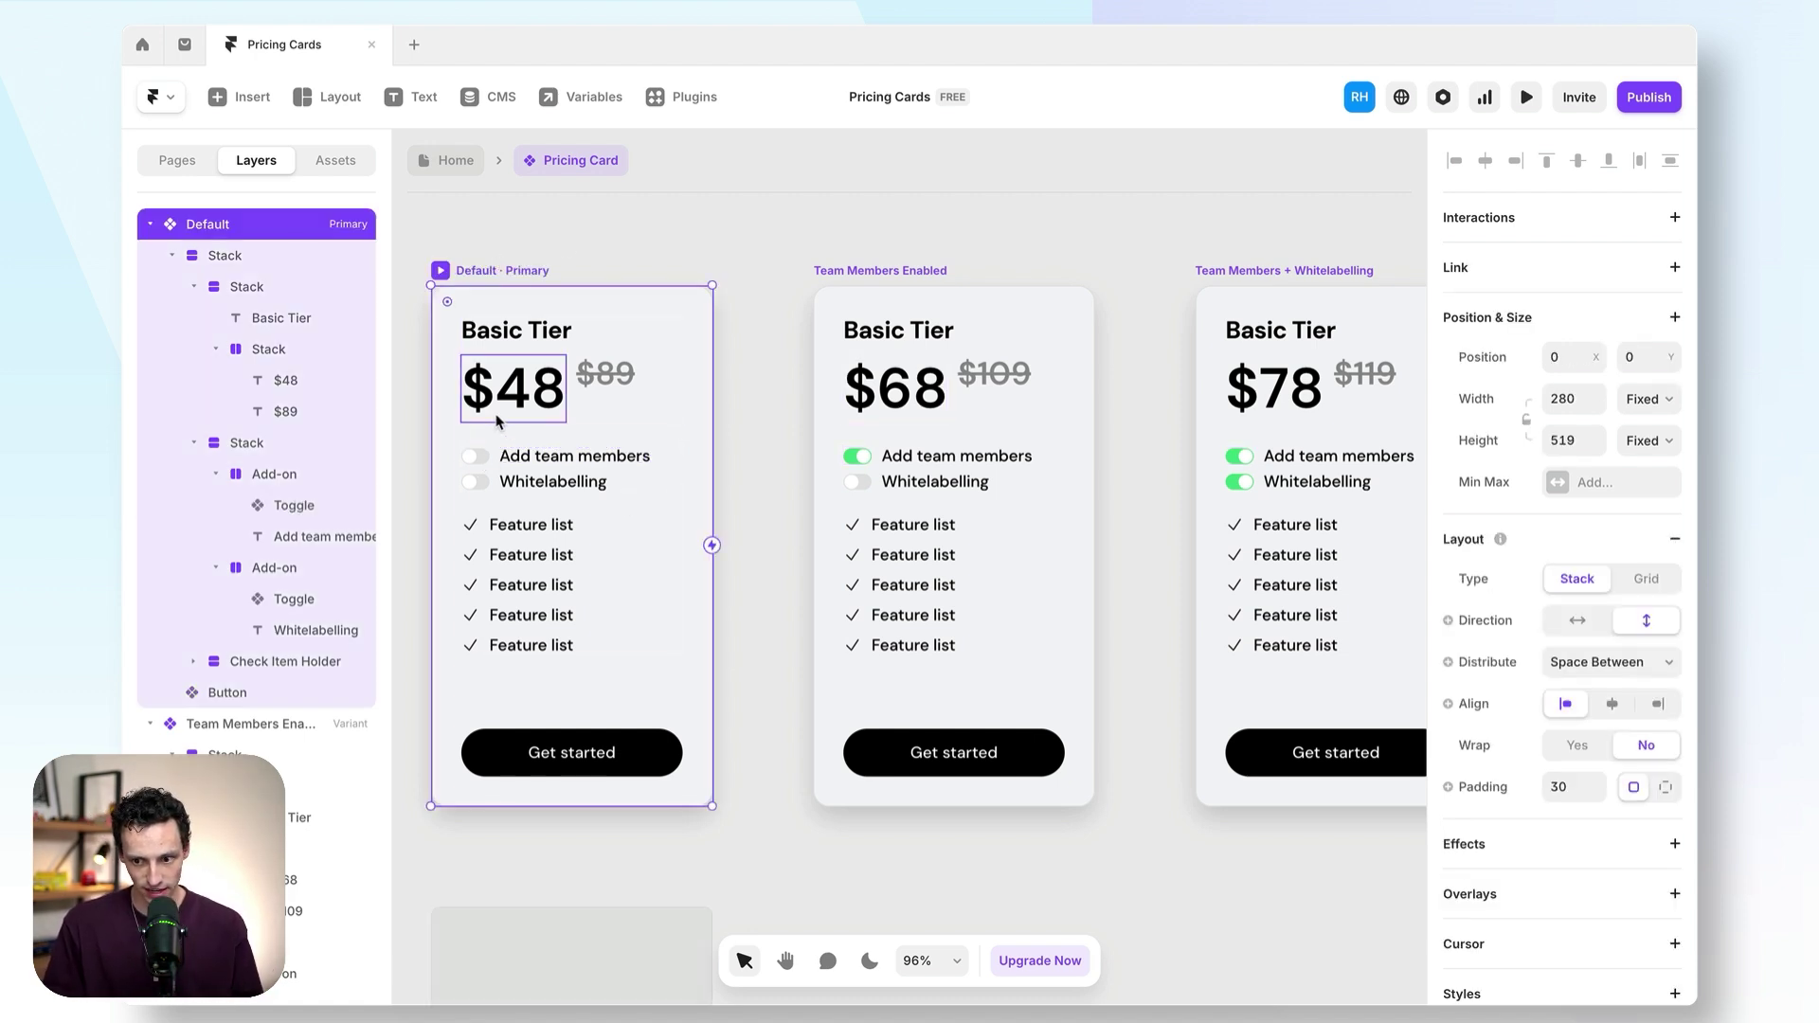
click(476, 456)
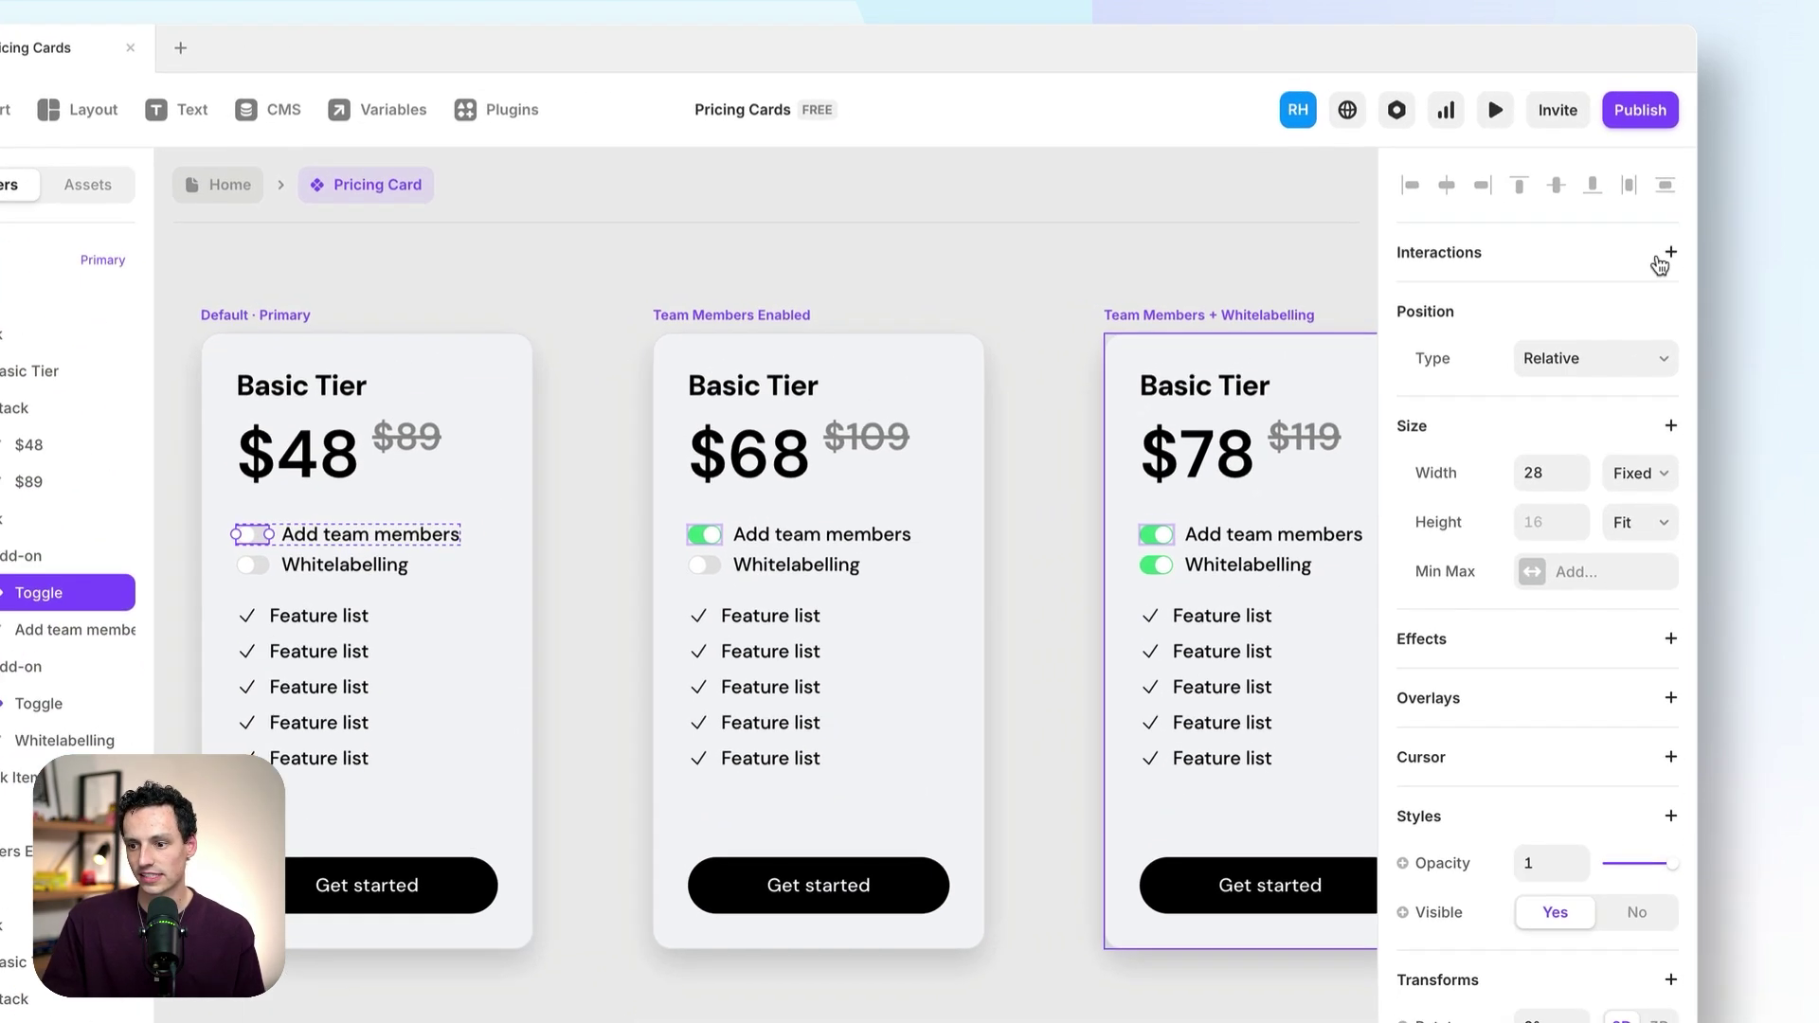
click(1675, 217)
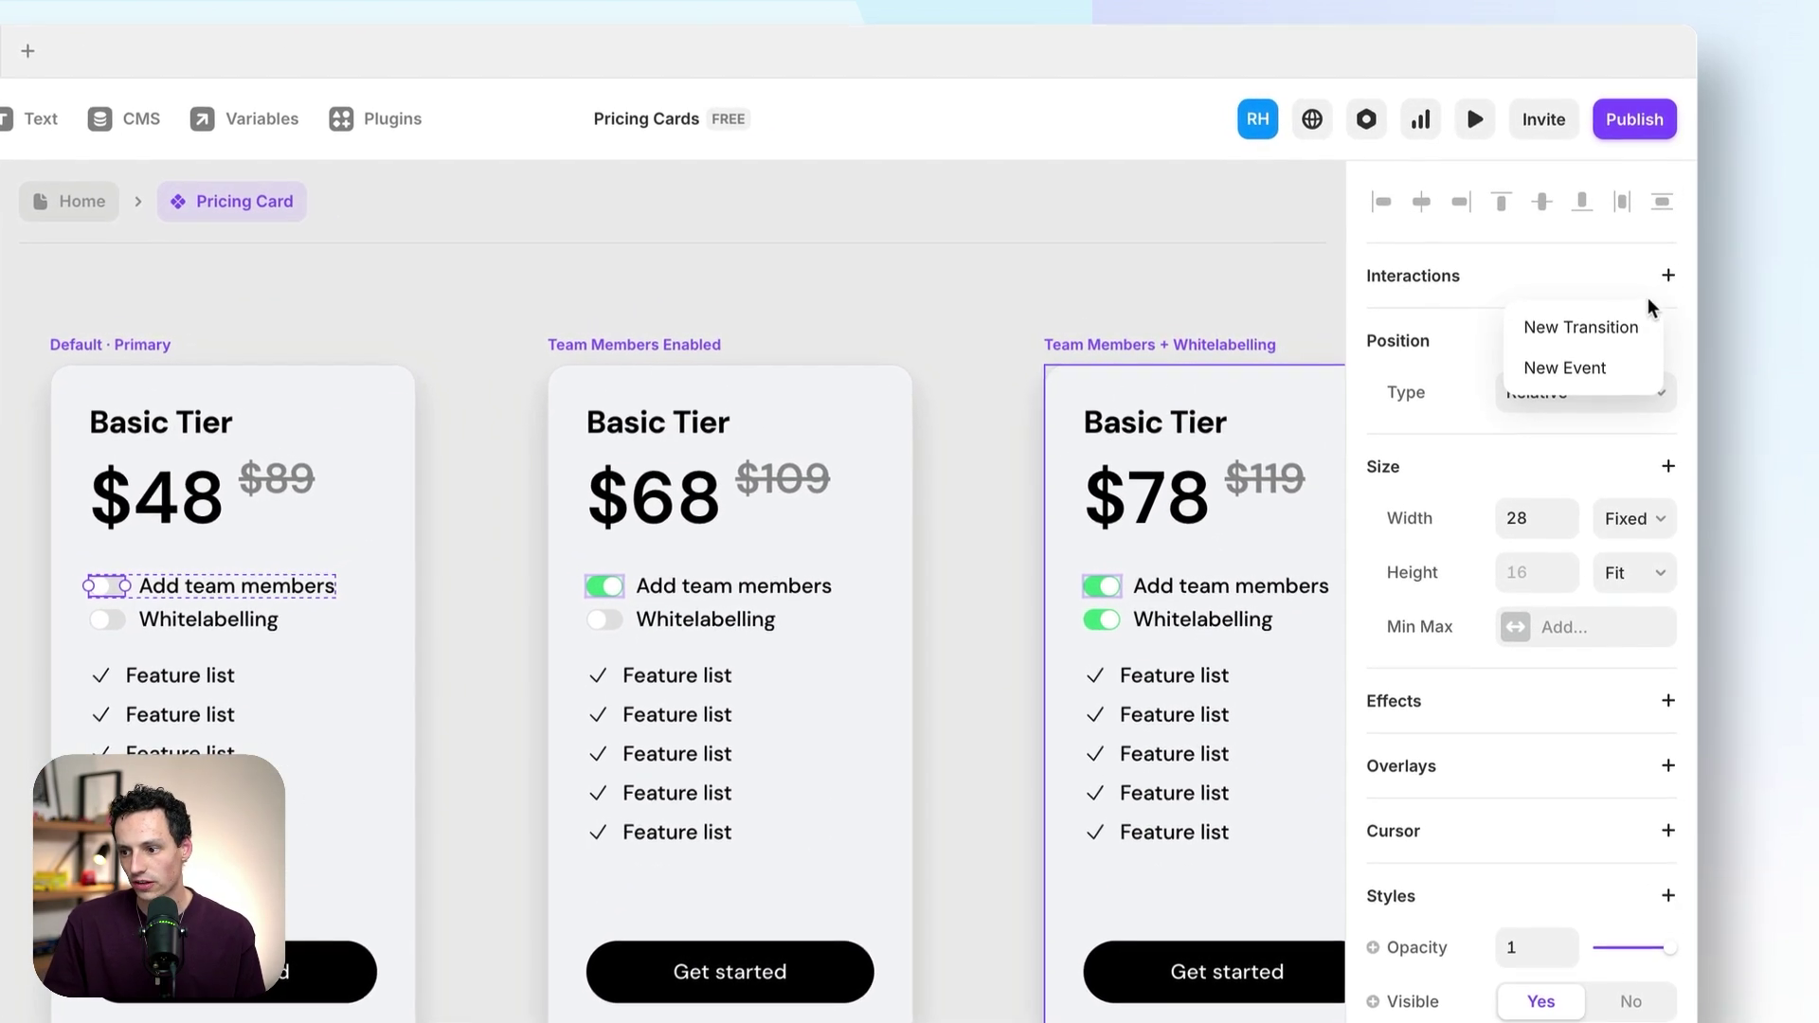
click(1581, 327)
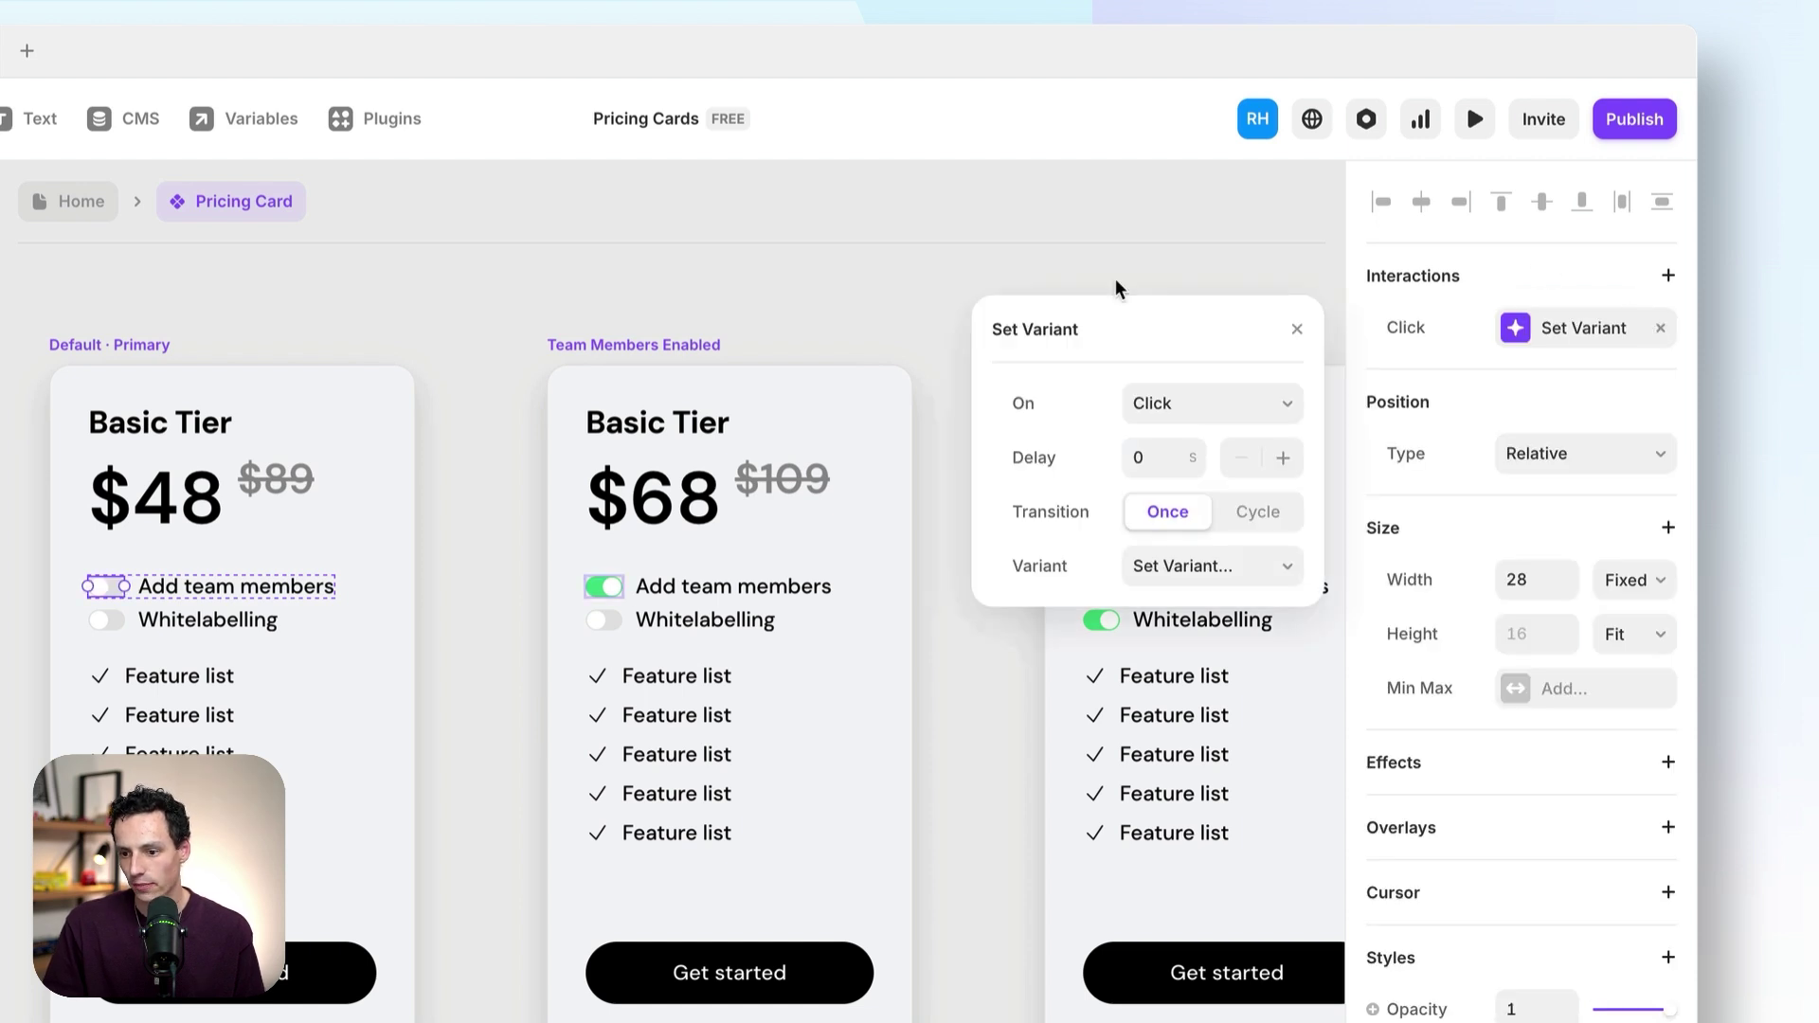
click(1184, 416)
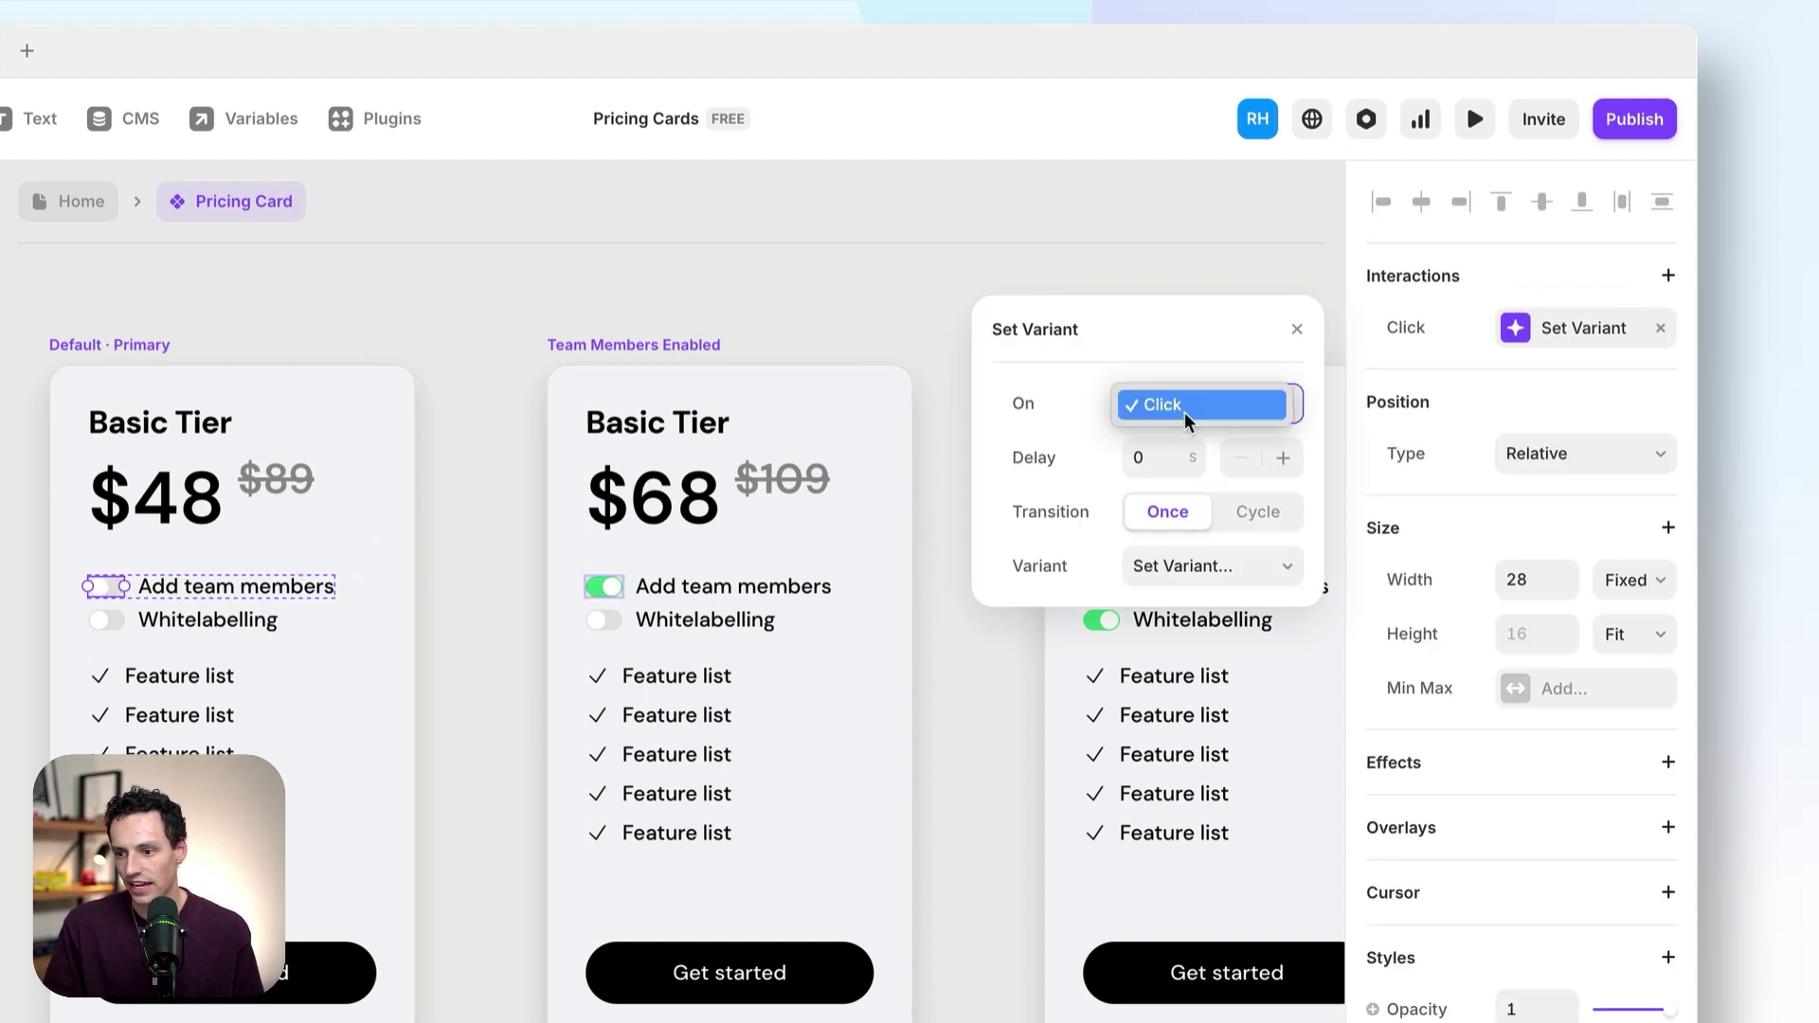
click(1187, 420)
click(1203, 587)
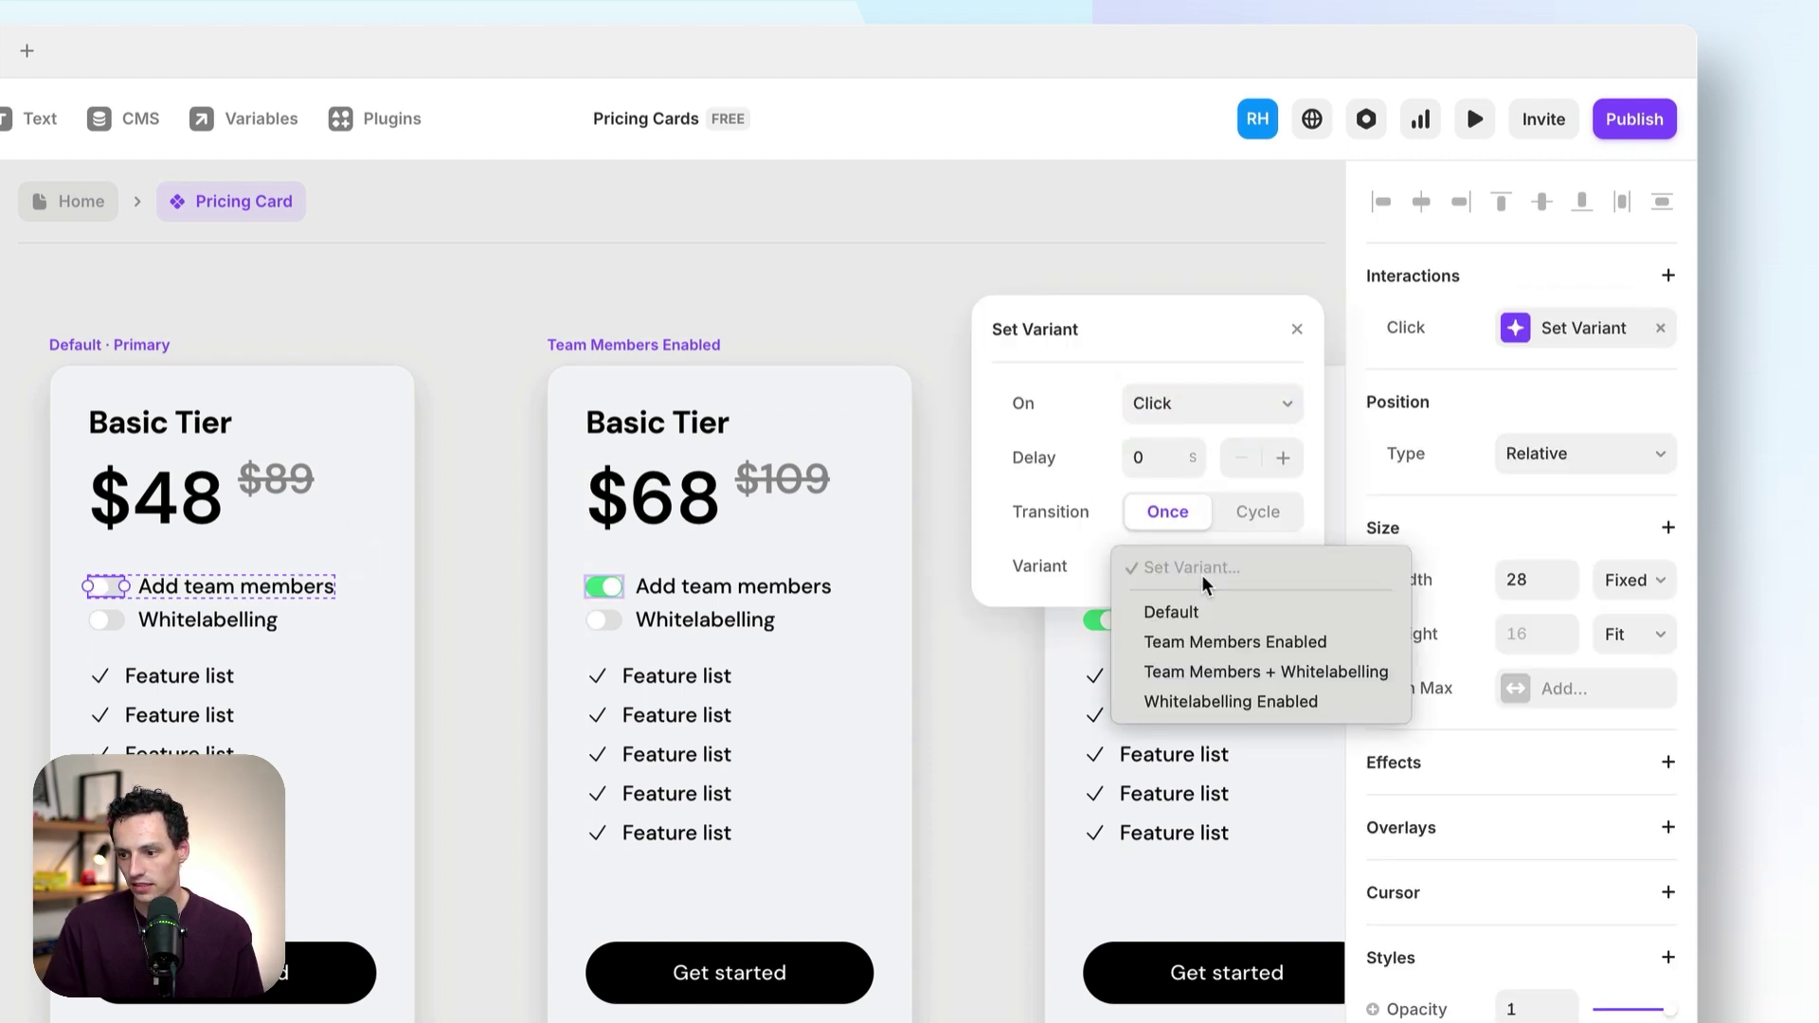
click(1205, 644)
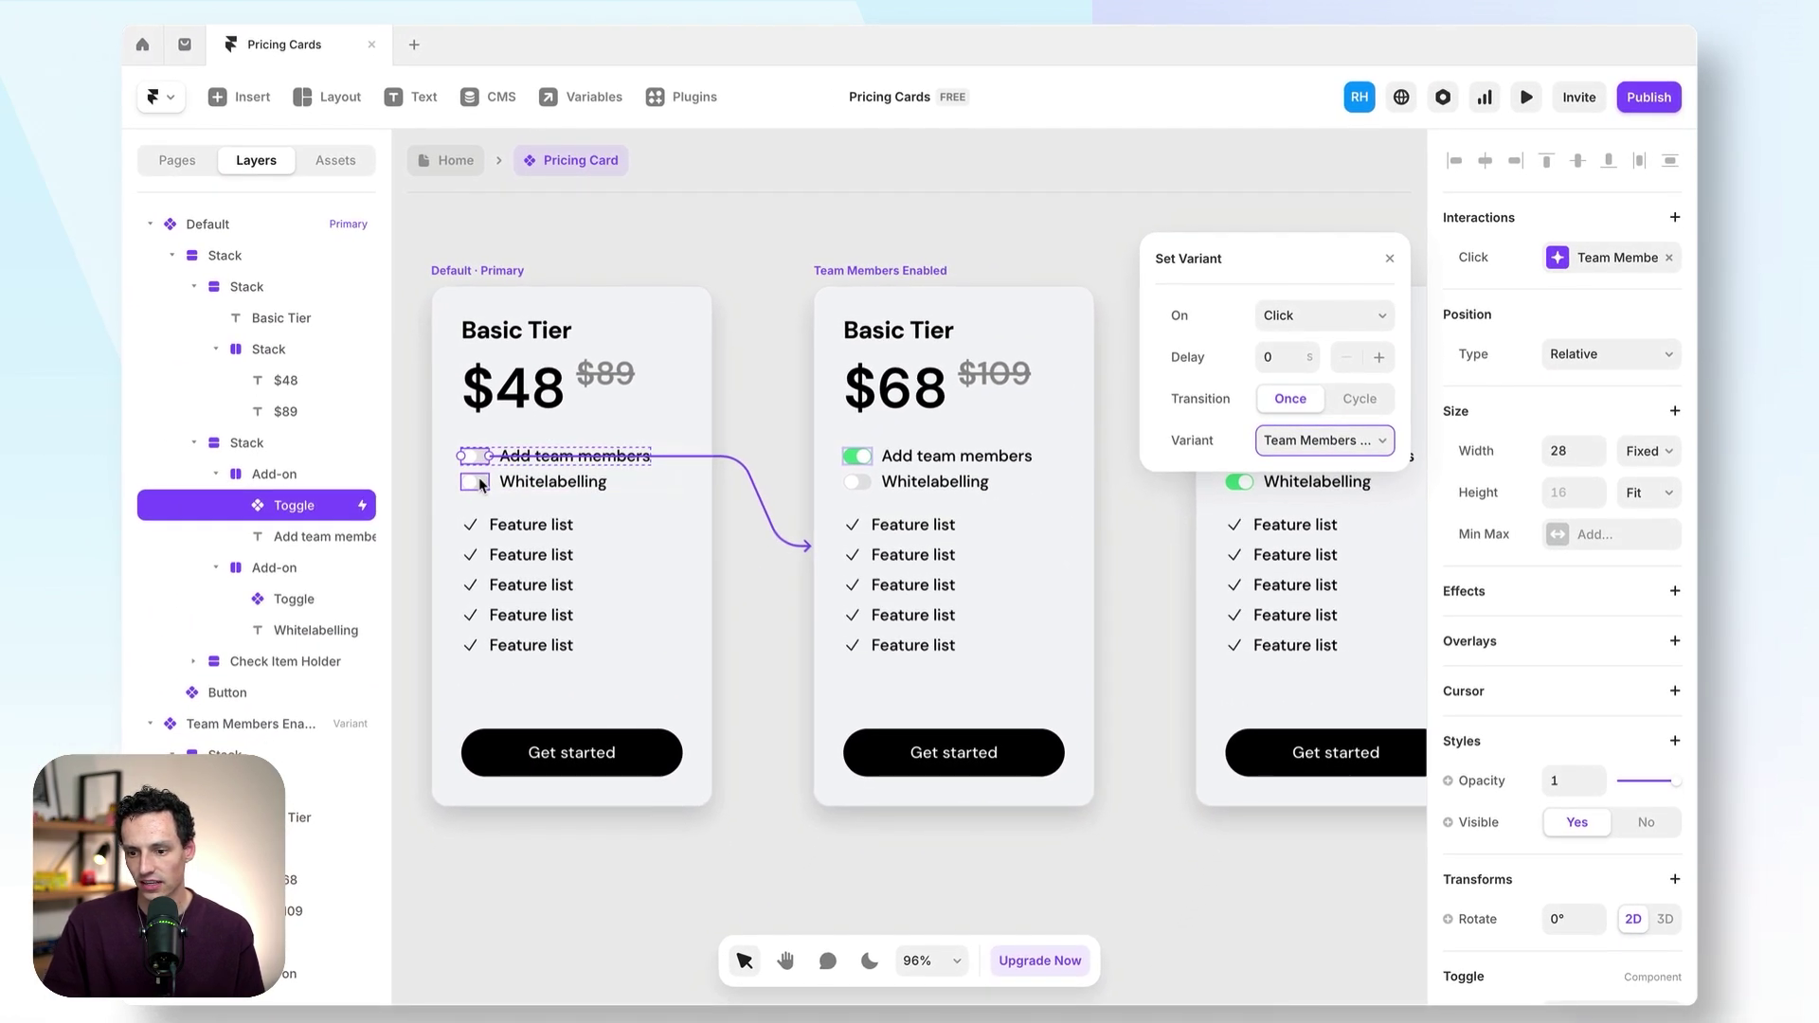
- Make clicking the Default card's Whitelabelling toggle switch to Whitelabelling Enabled
click(478, 483)
click(1566, 267)
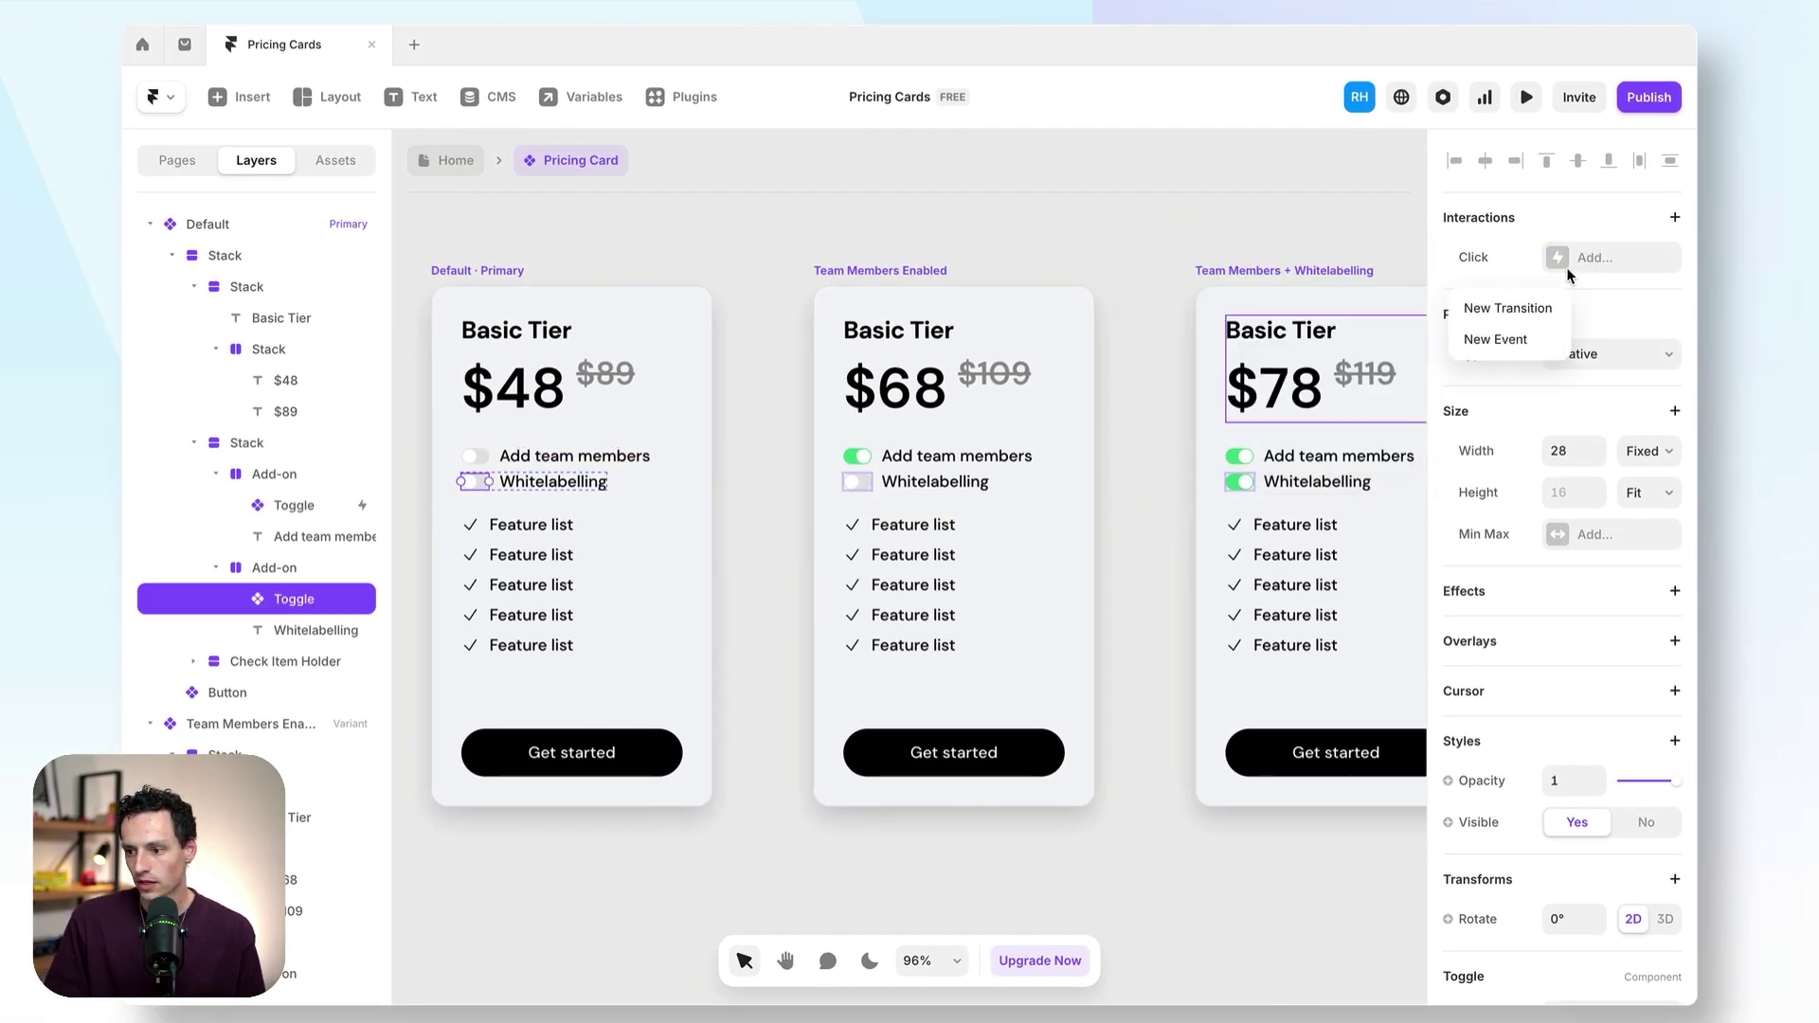
click(1508, 308)
click(1311, 441)
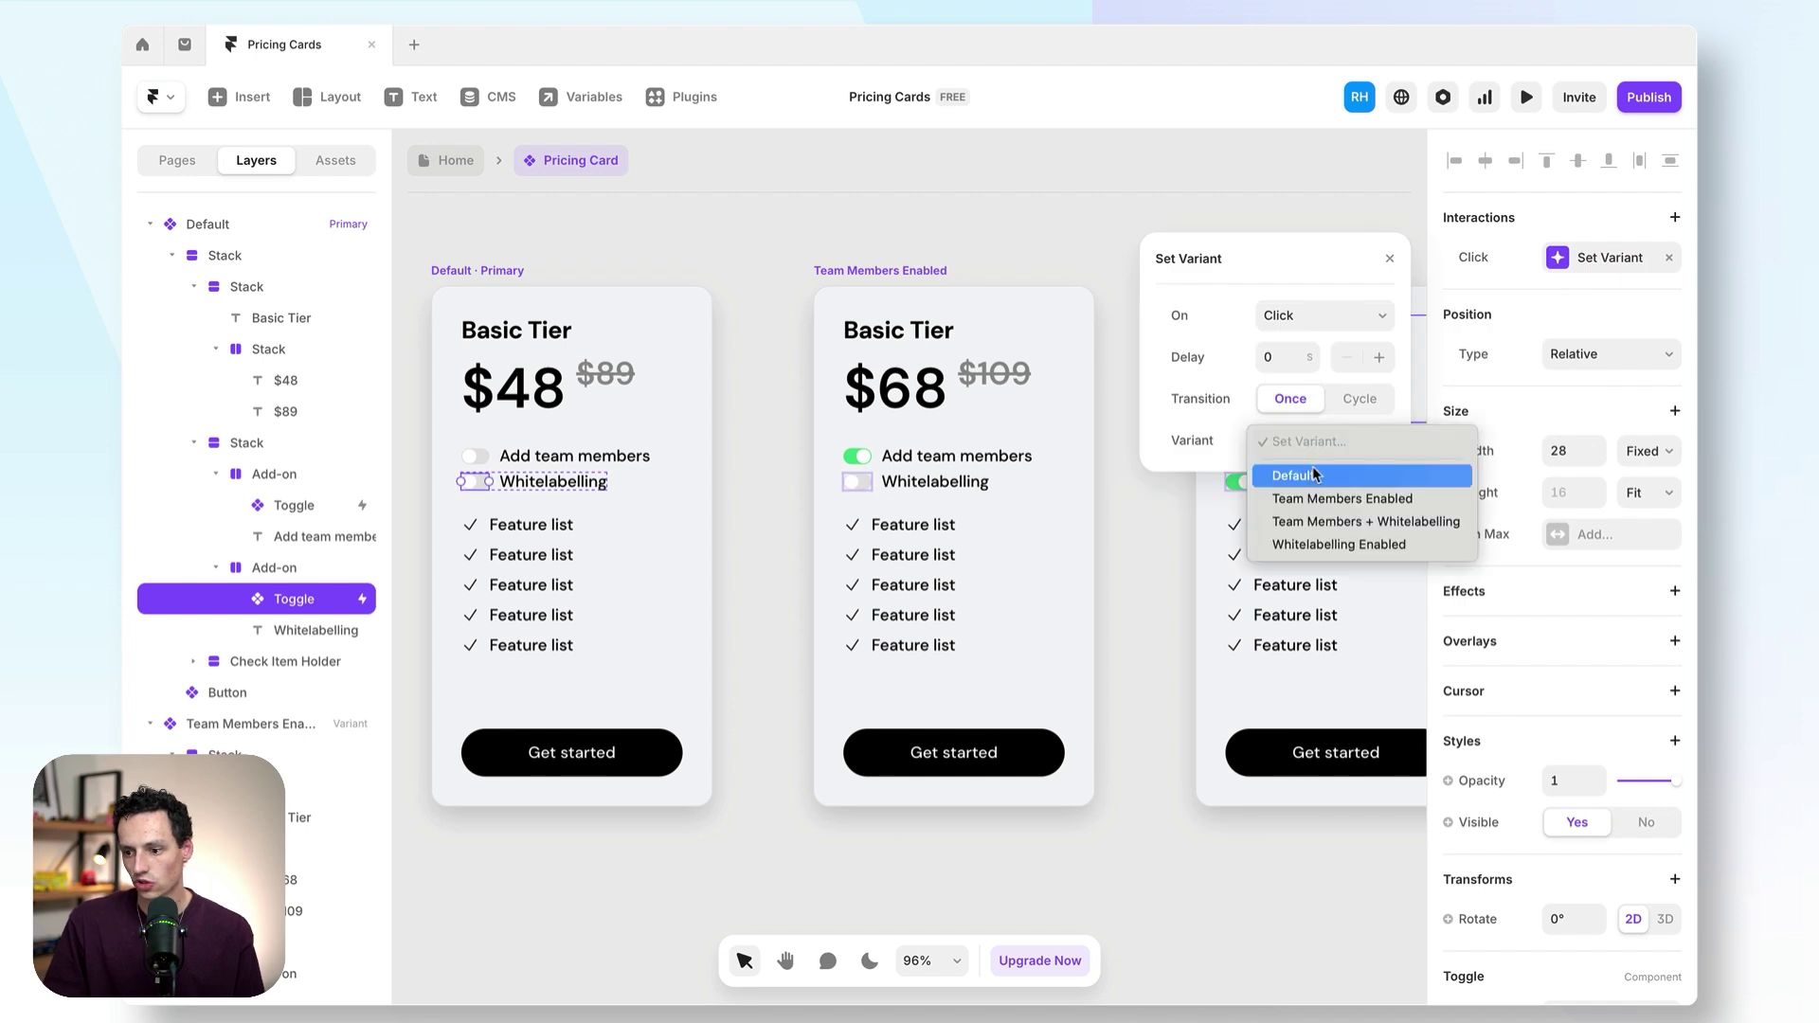
click(1310, 544)
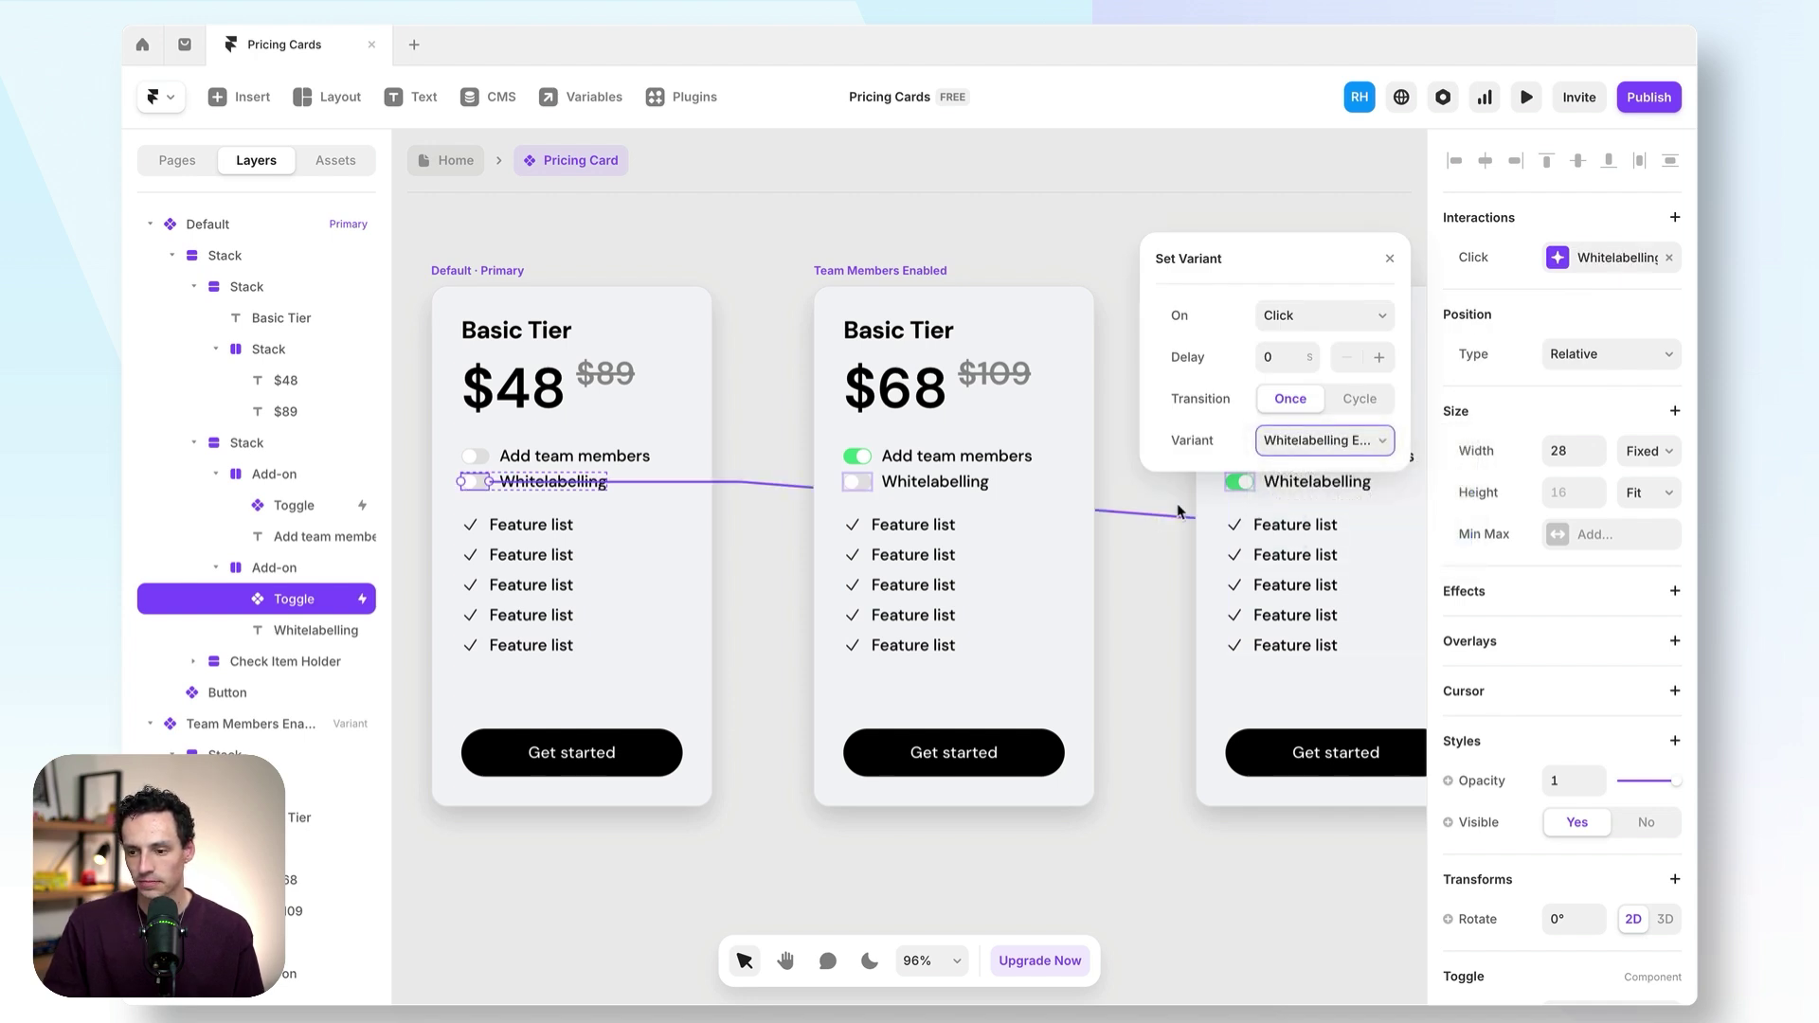
click(602, 321)
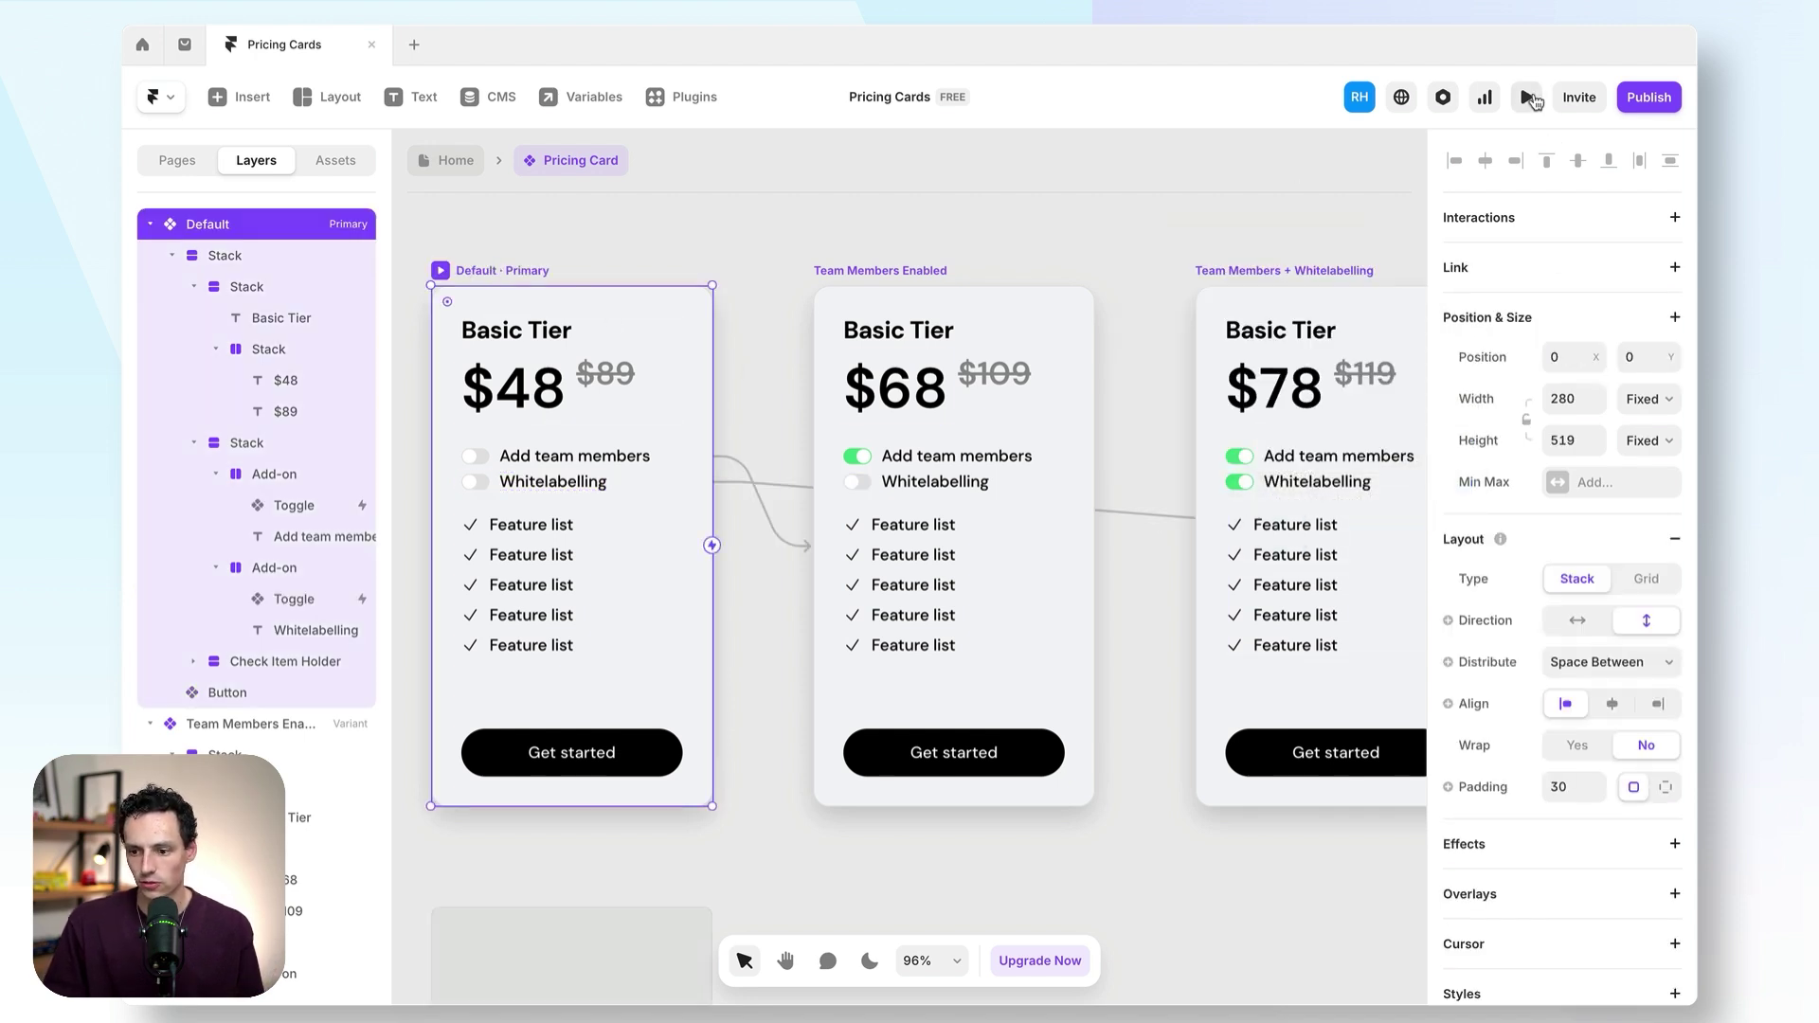
click(1527, 96)
click(812, 478)
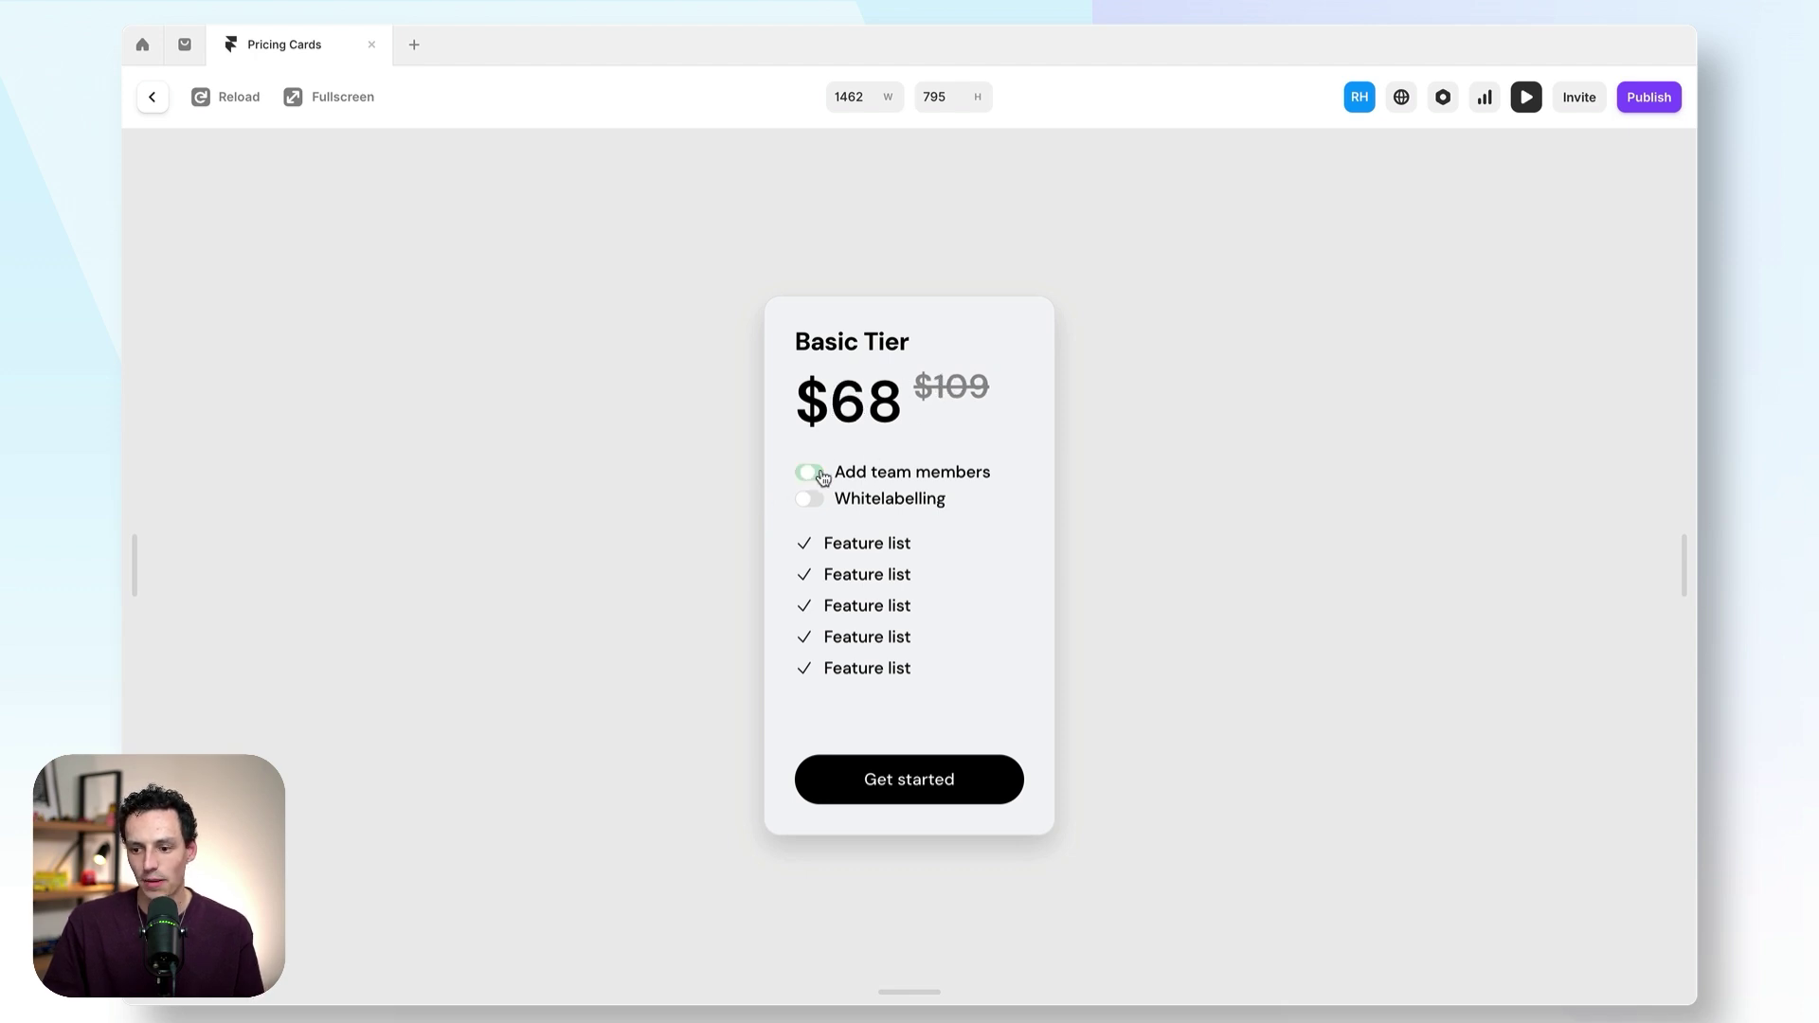
click(810, 473)
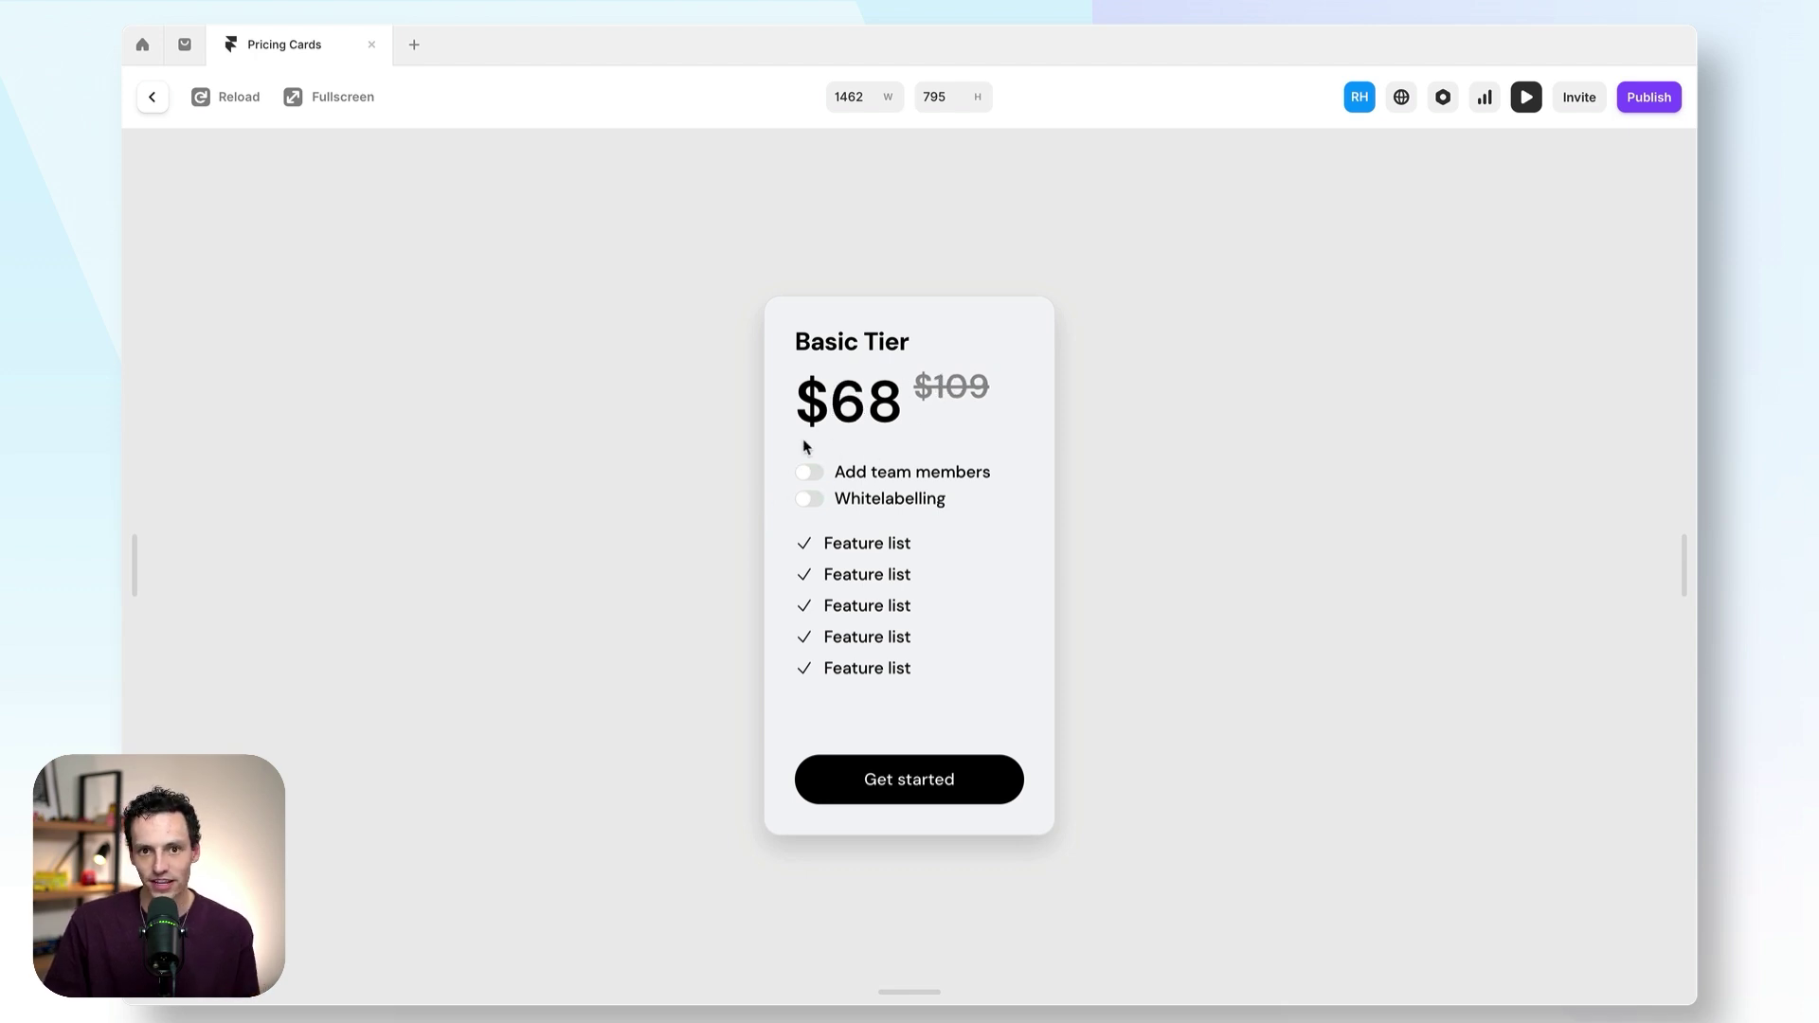
click(199, 95)
click(808, 502)
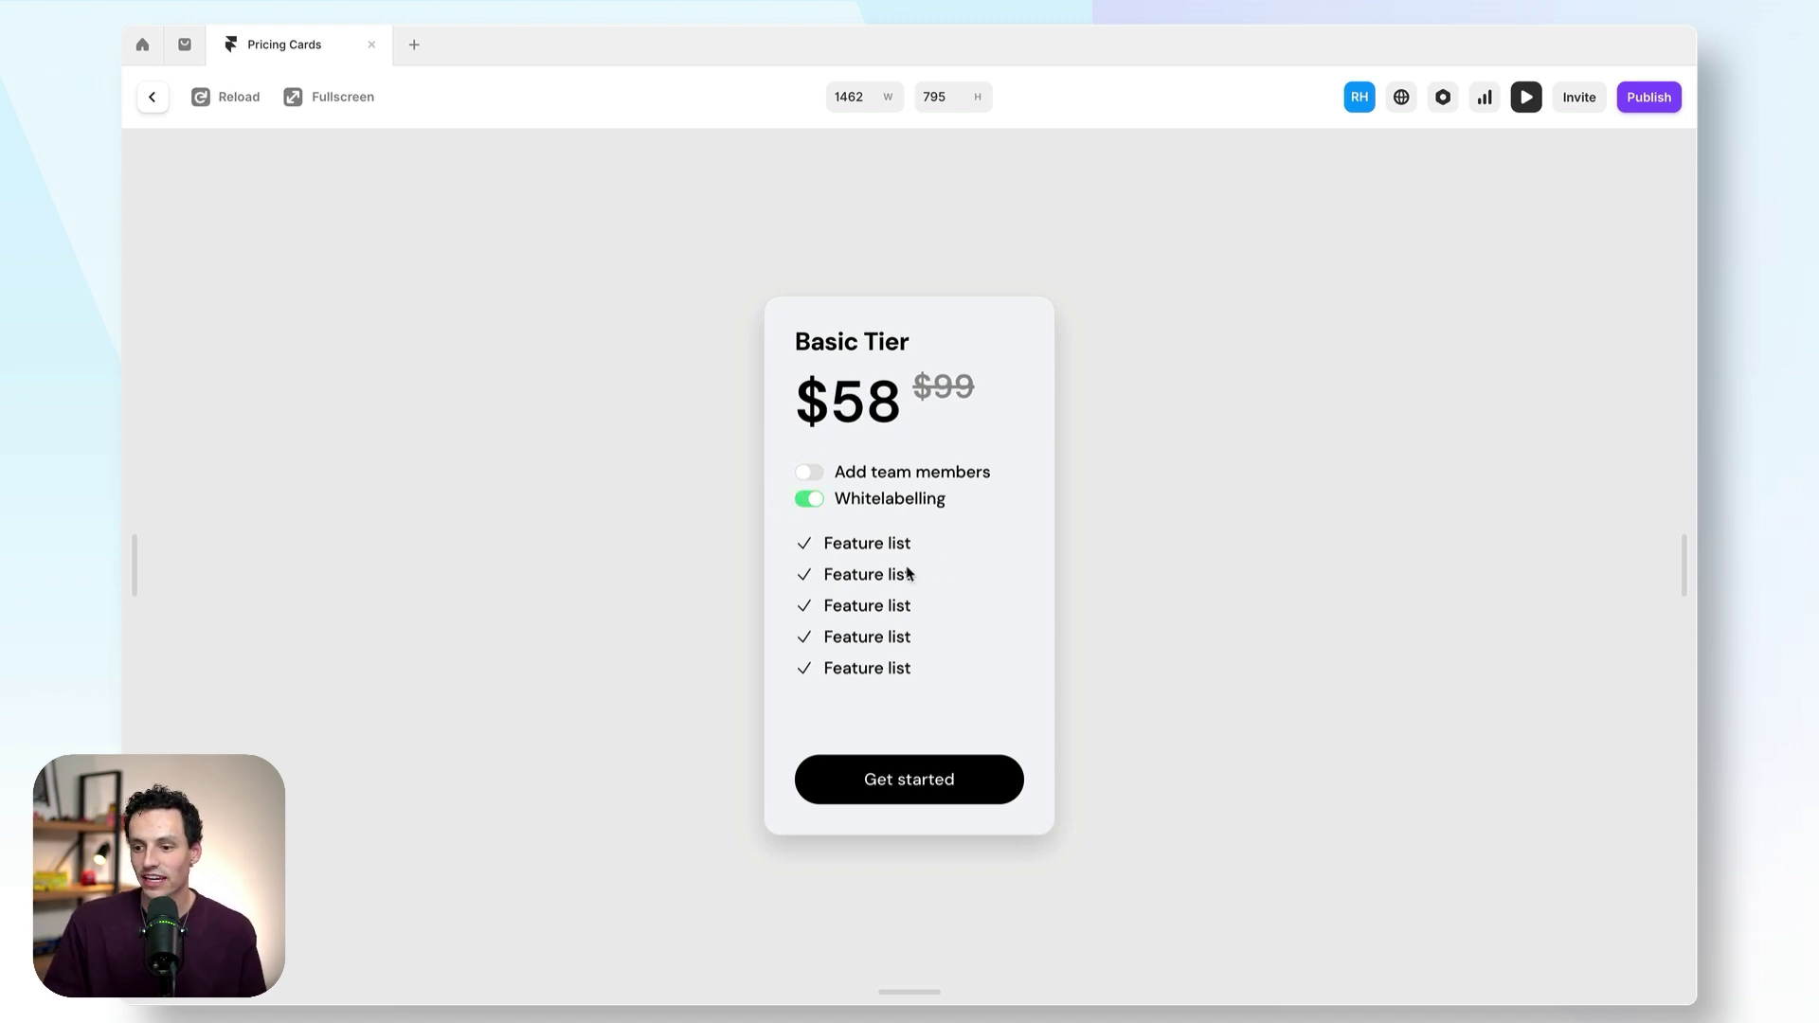
click(152, 98)
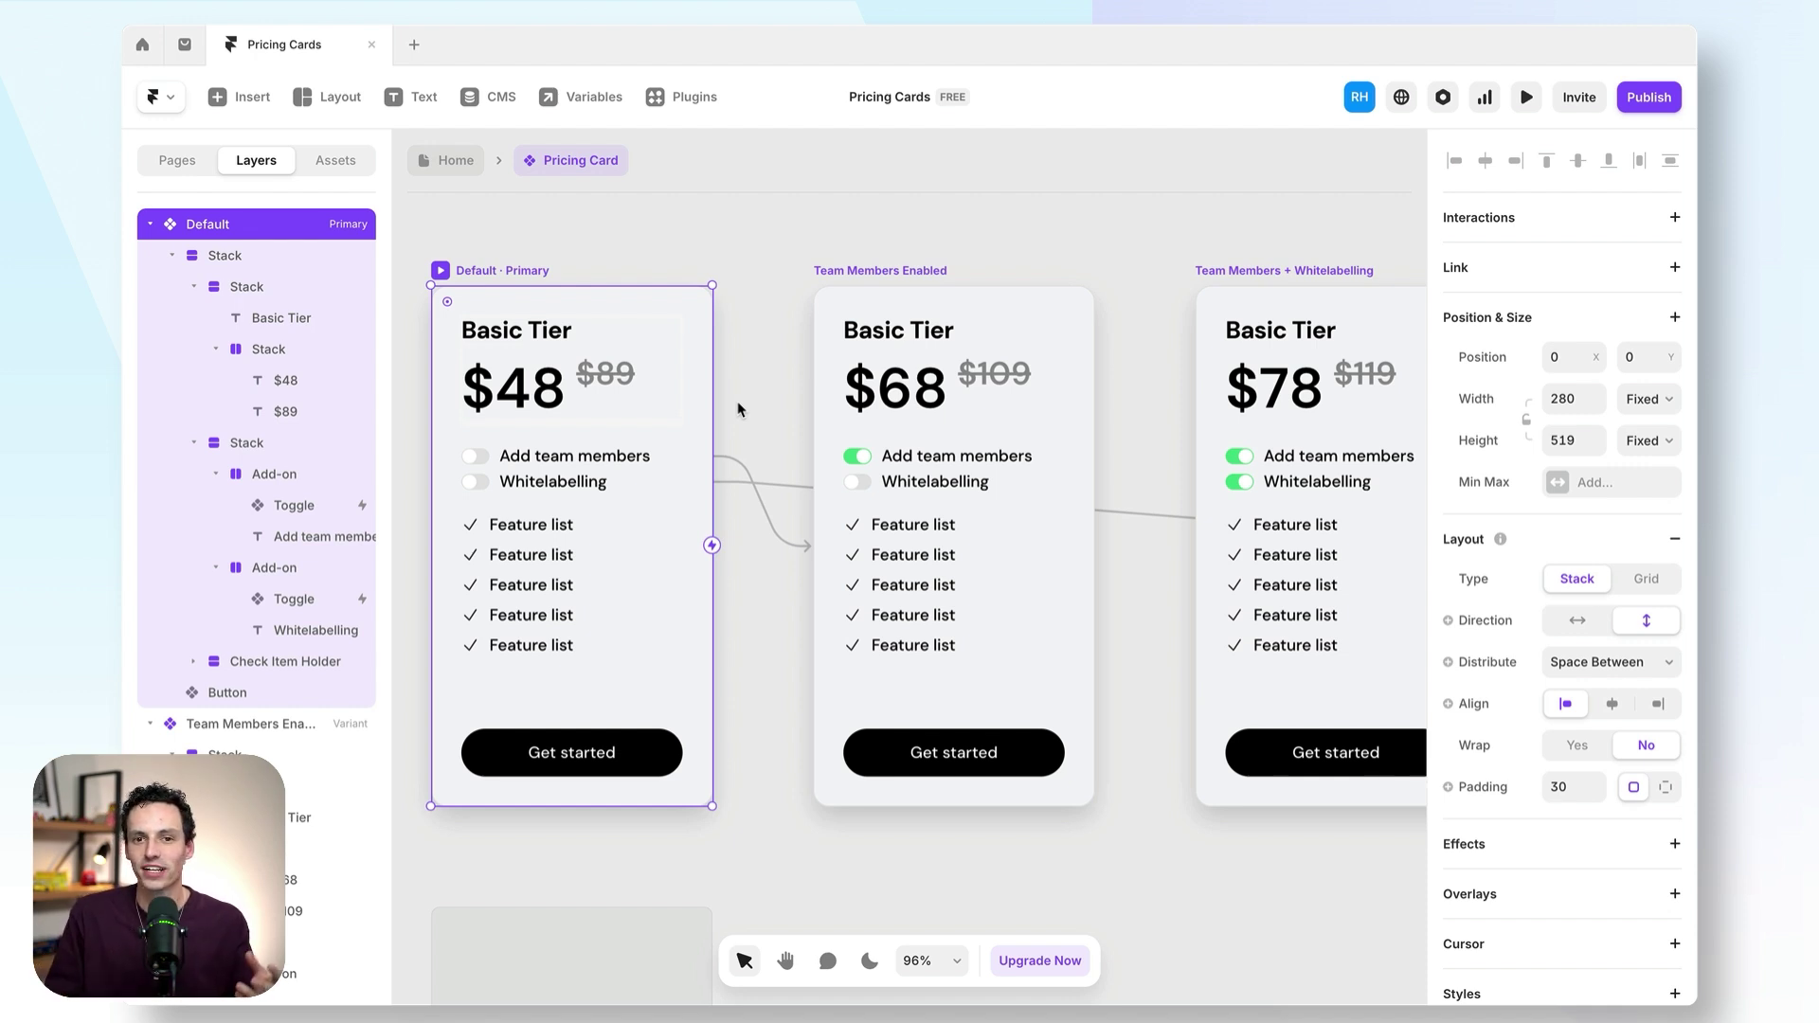
- Make the second card's Add team members toggle switch back to the Default variant
scroll(740, 412, right, 2)
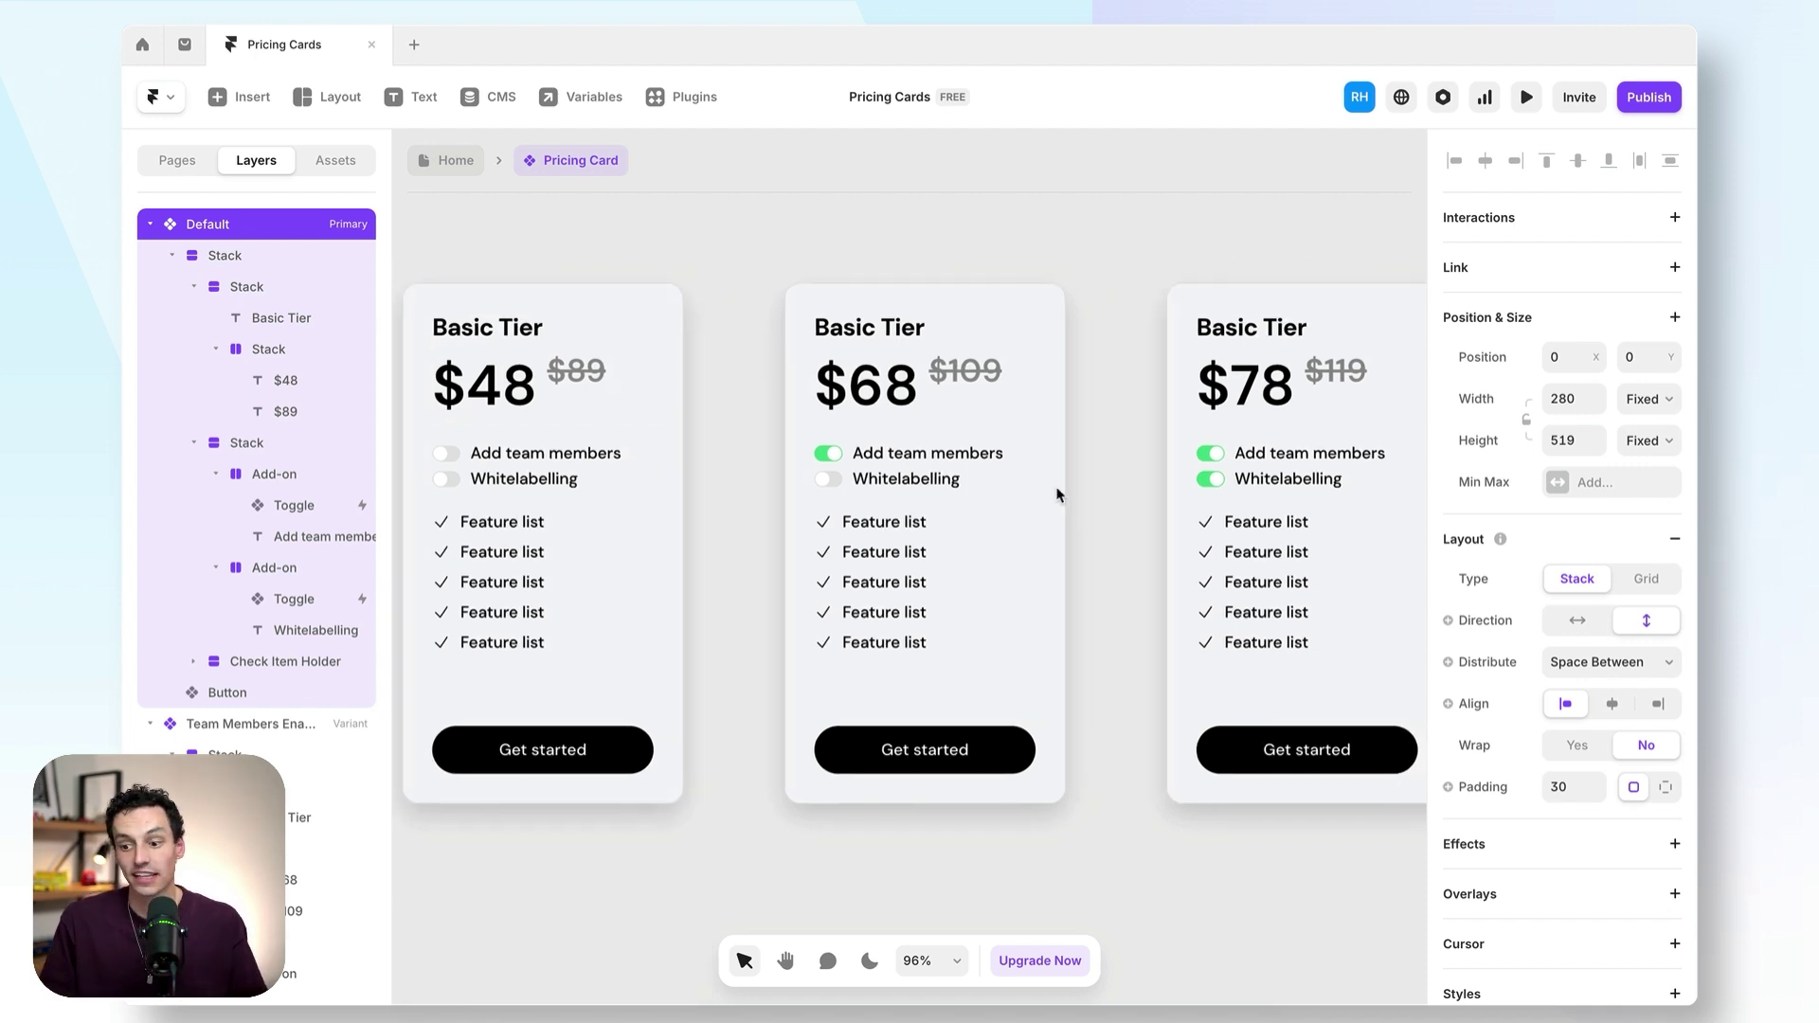
click(830, 454)
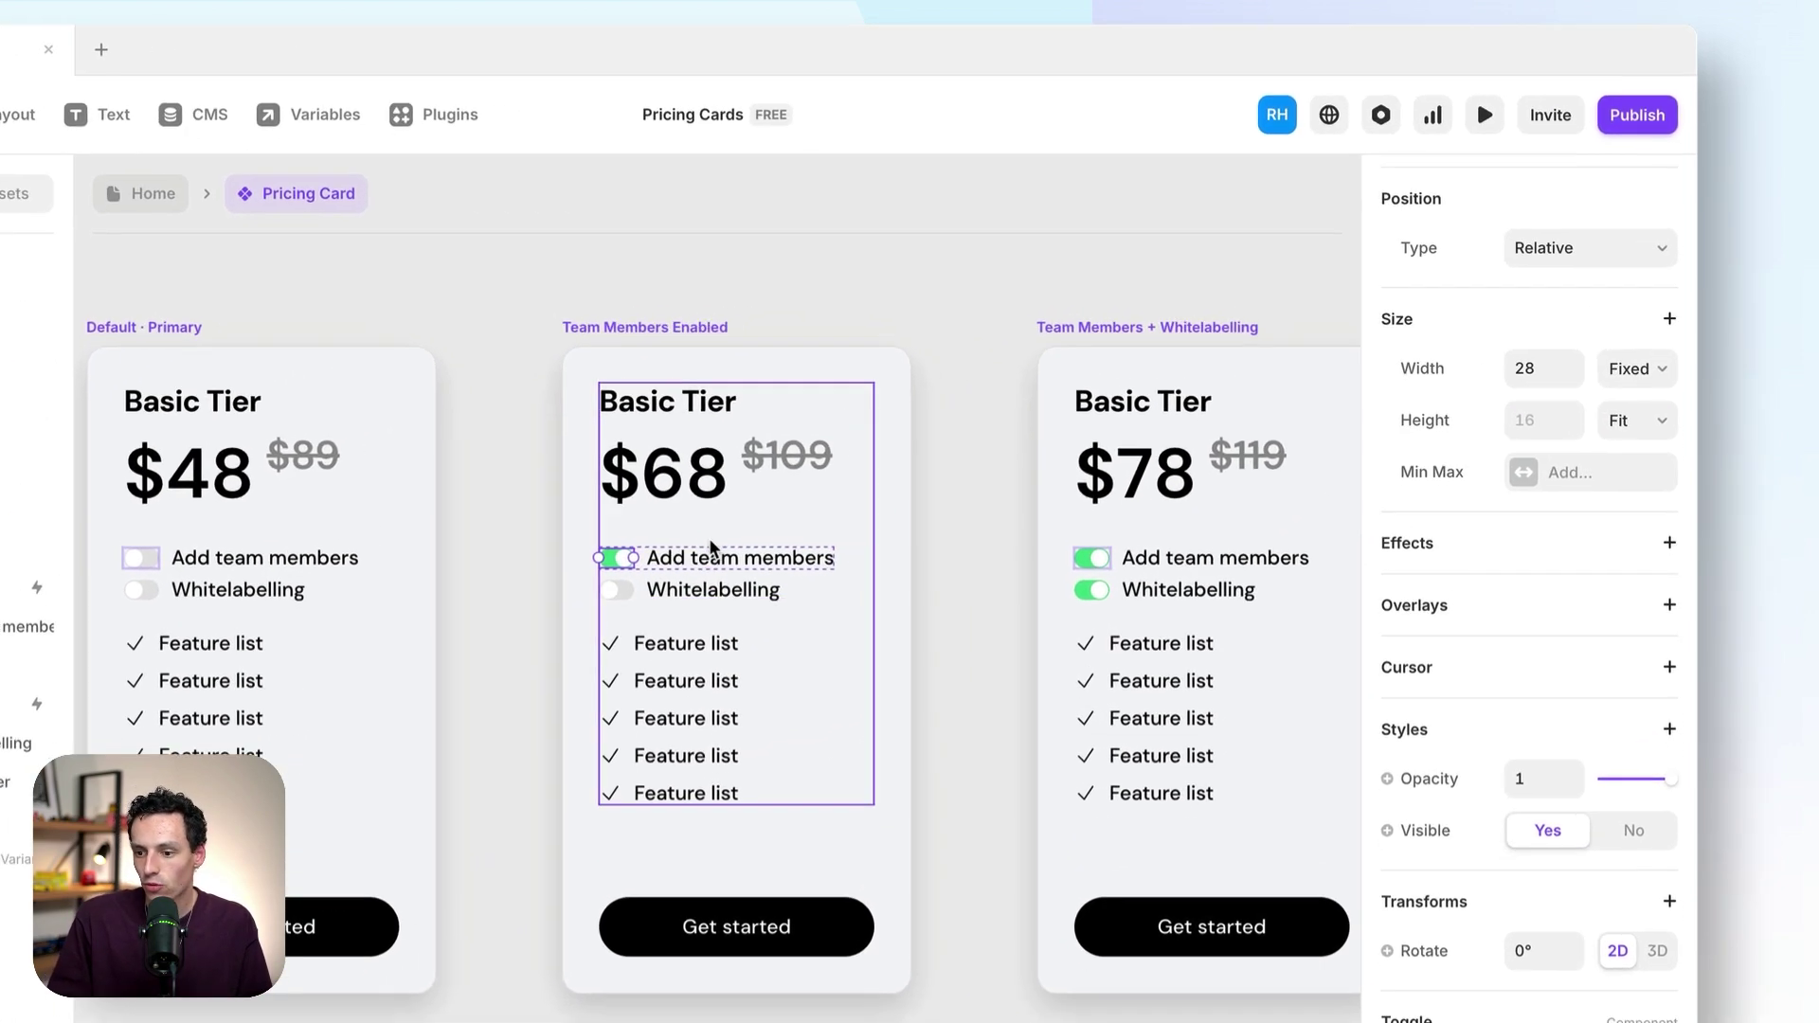
scroll(1638, 243, up, 3)
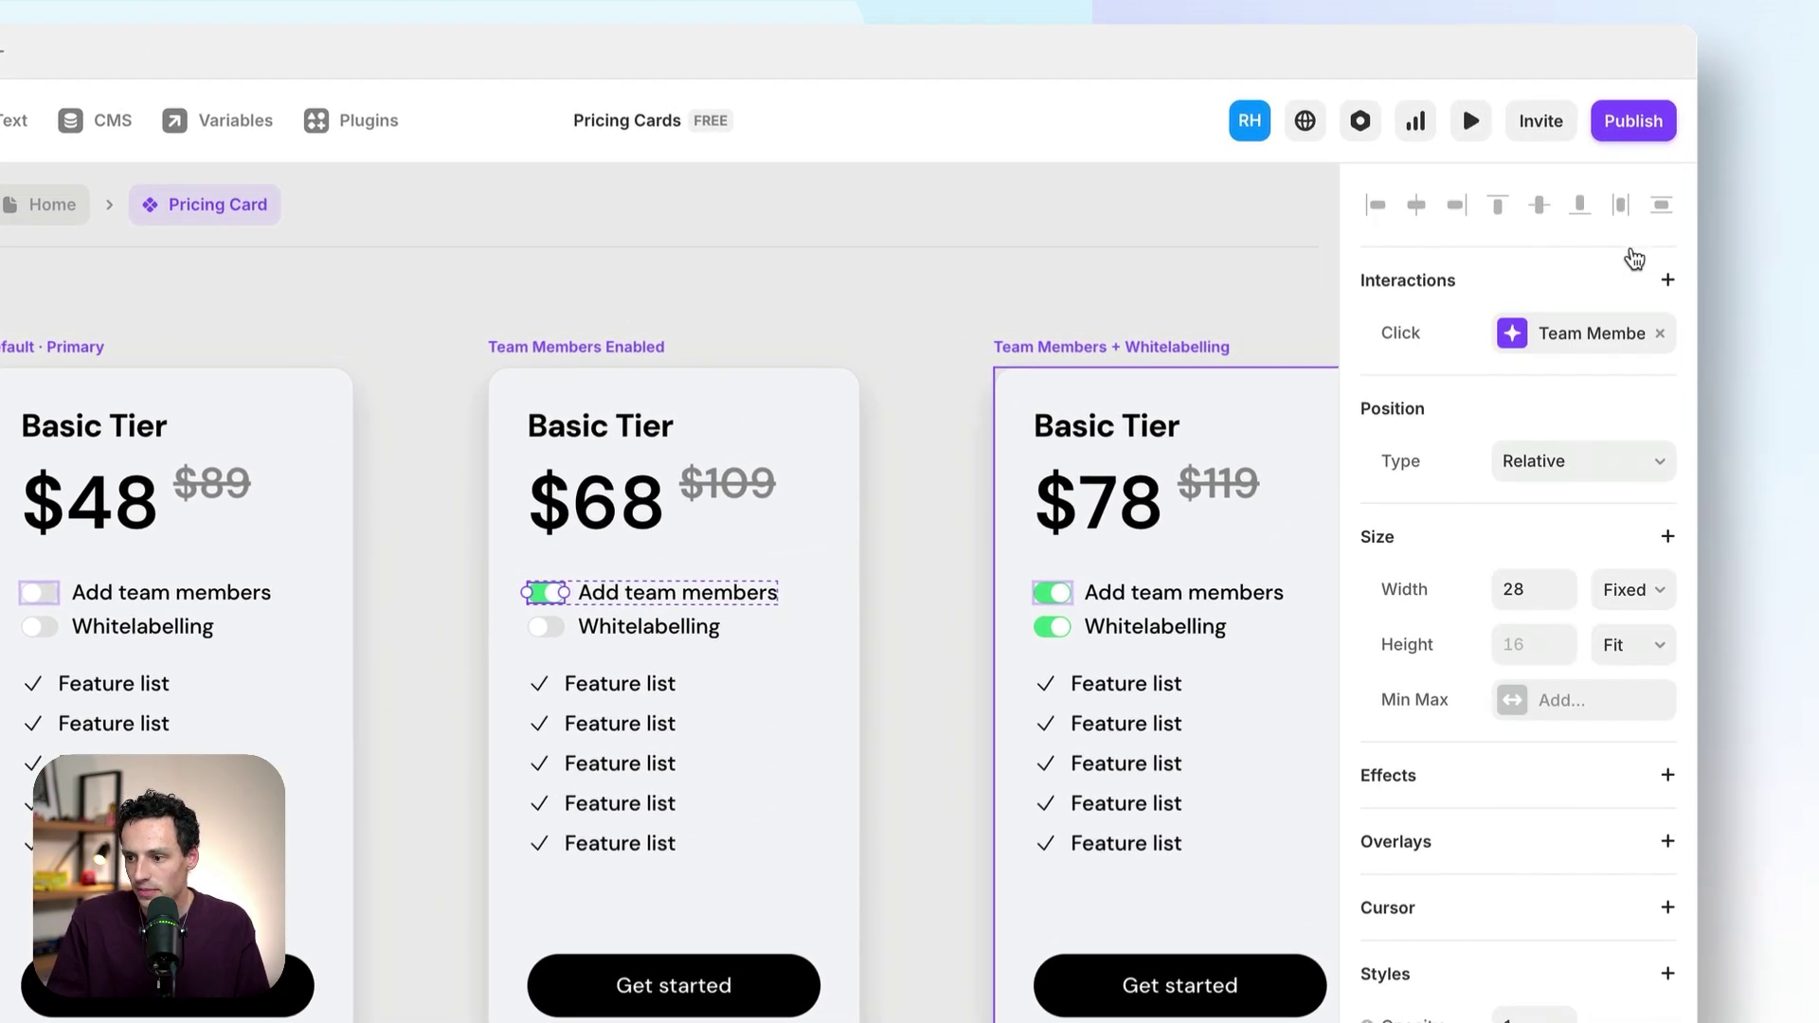
click(1611, 333)
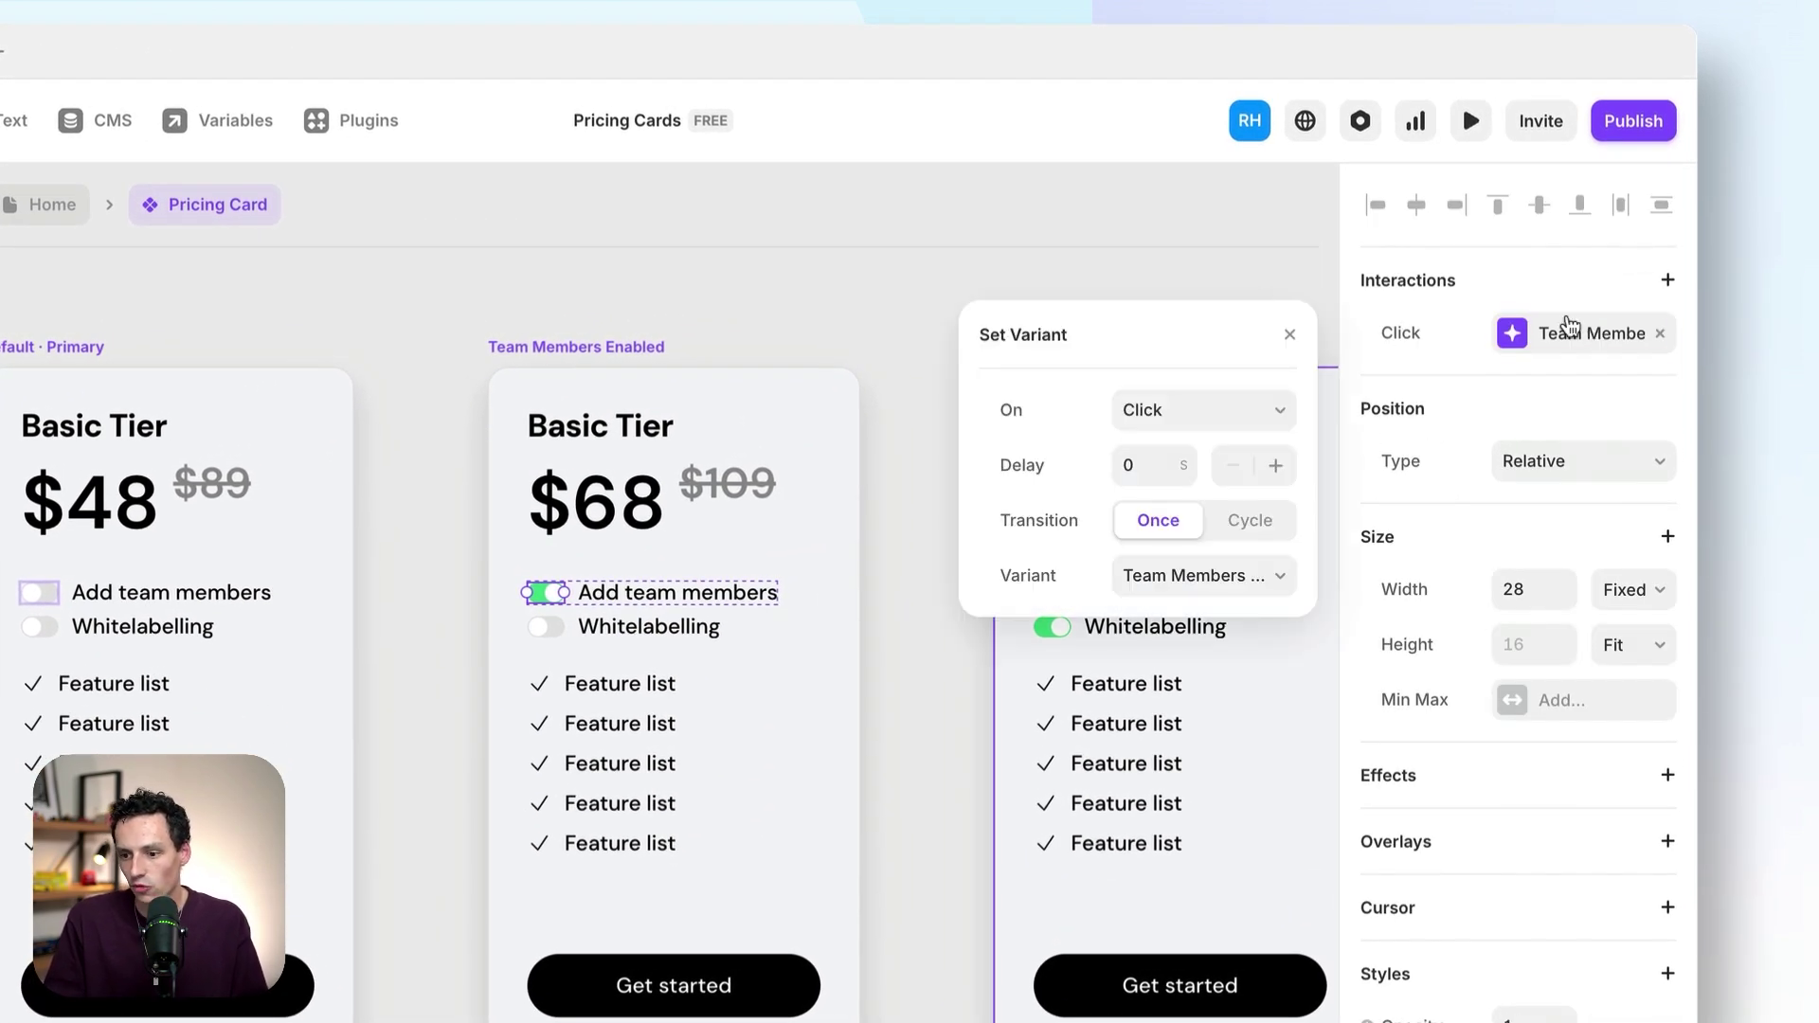
click(1227, 580)
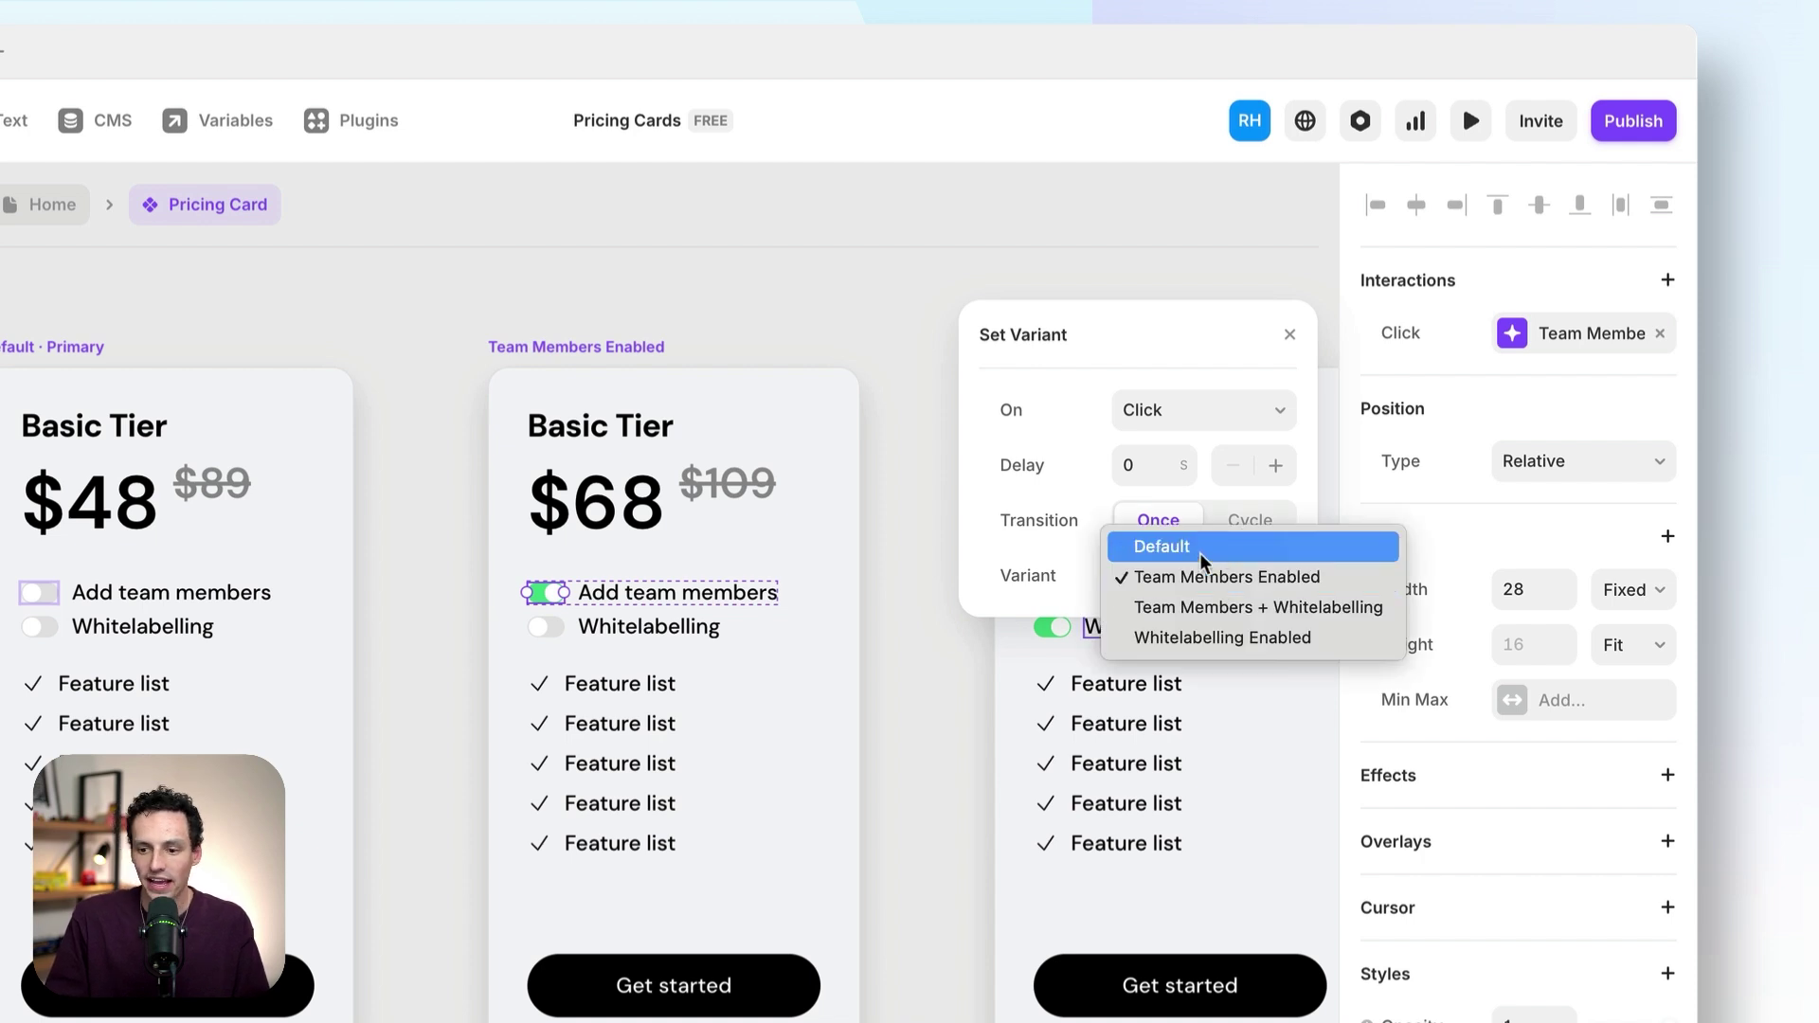
click(1199, 548)
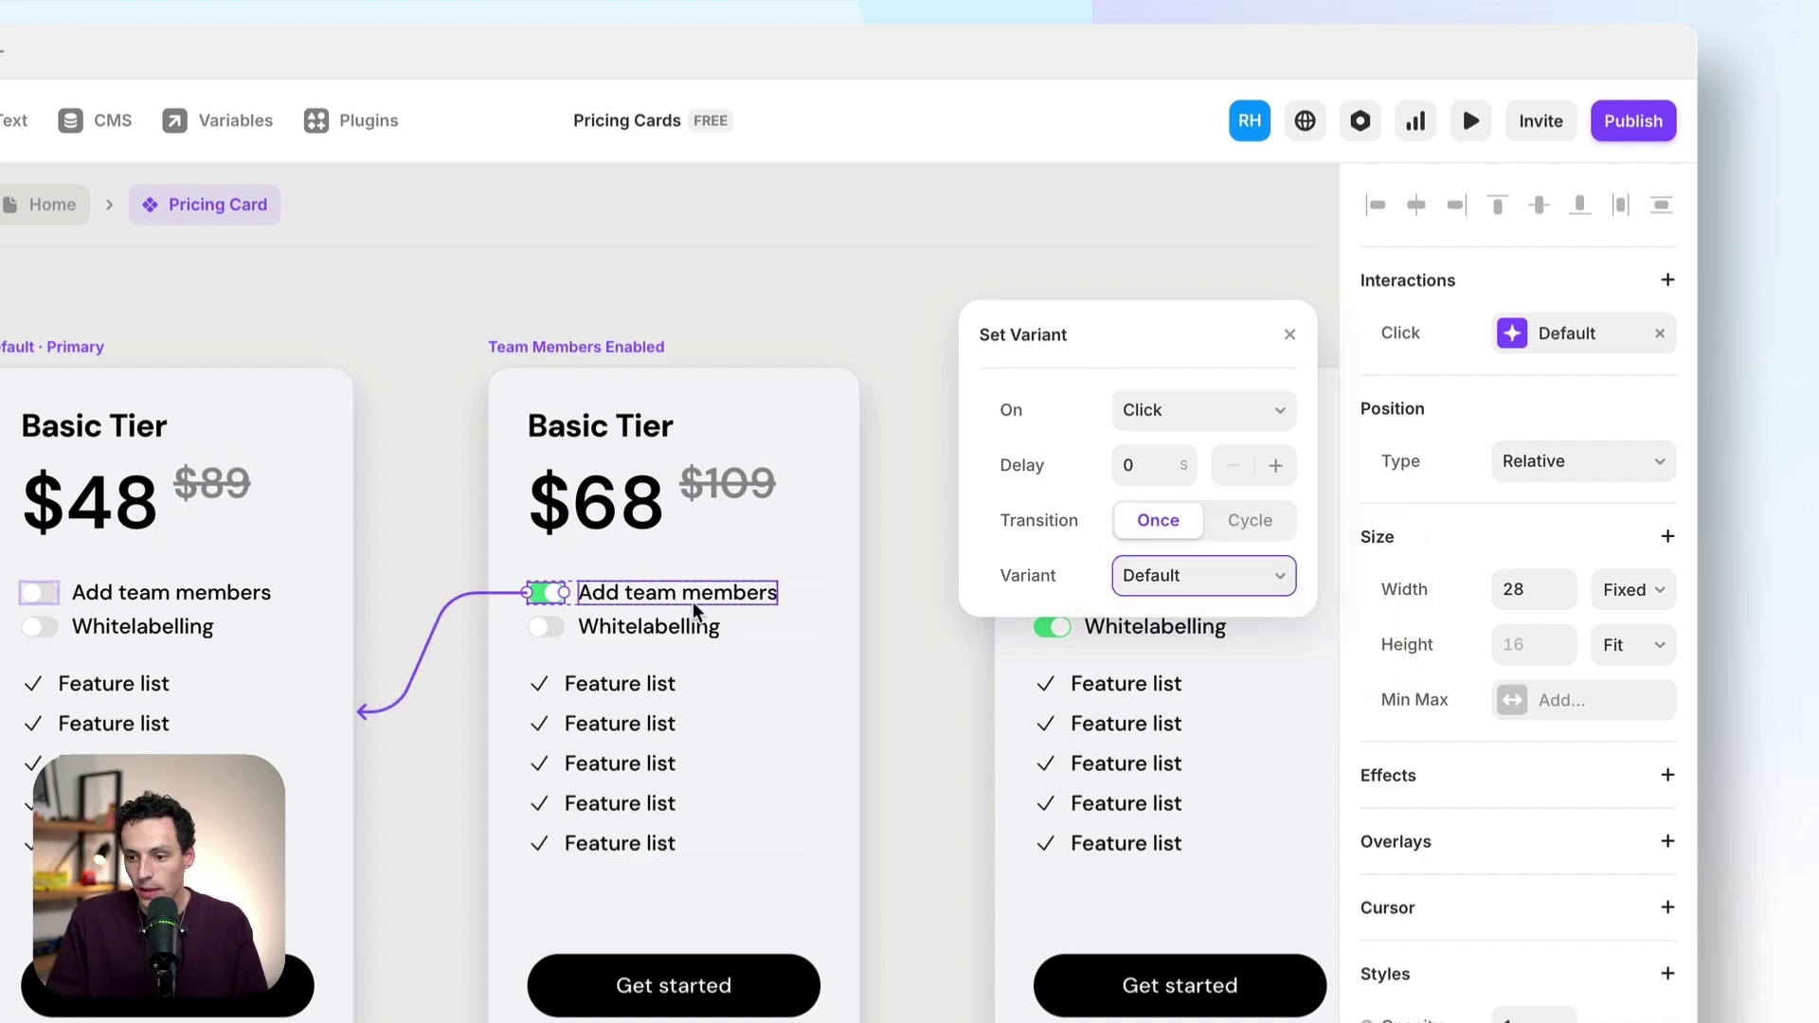
- Inspect the second card's Whitelabelling toggle click interaction, then close the settings
click(546, 626)
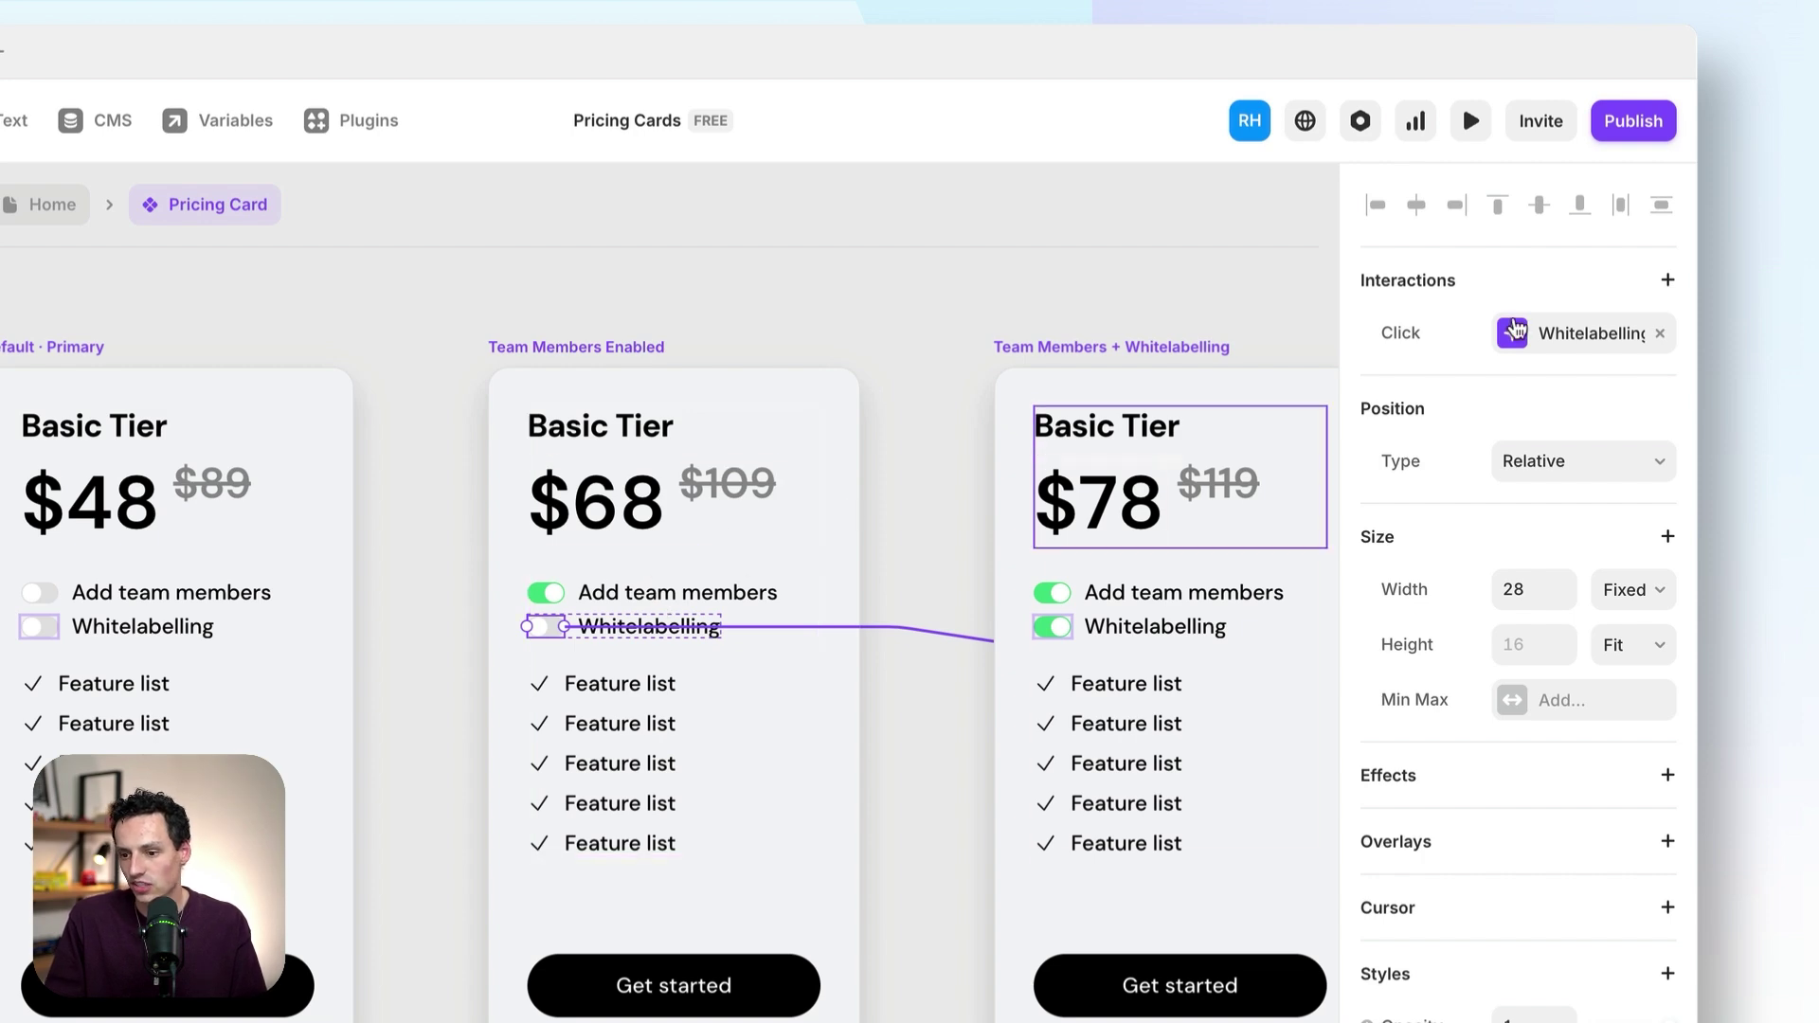
click(1514, 331)
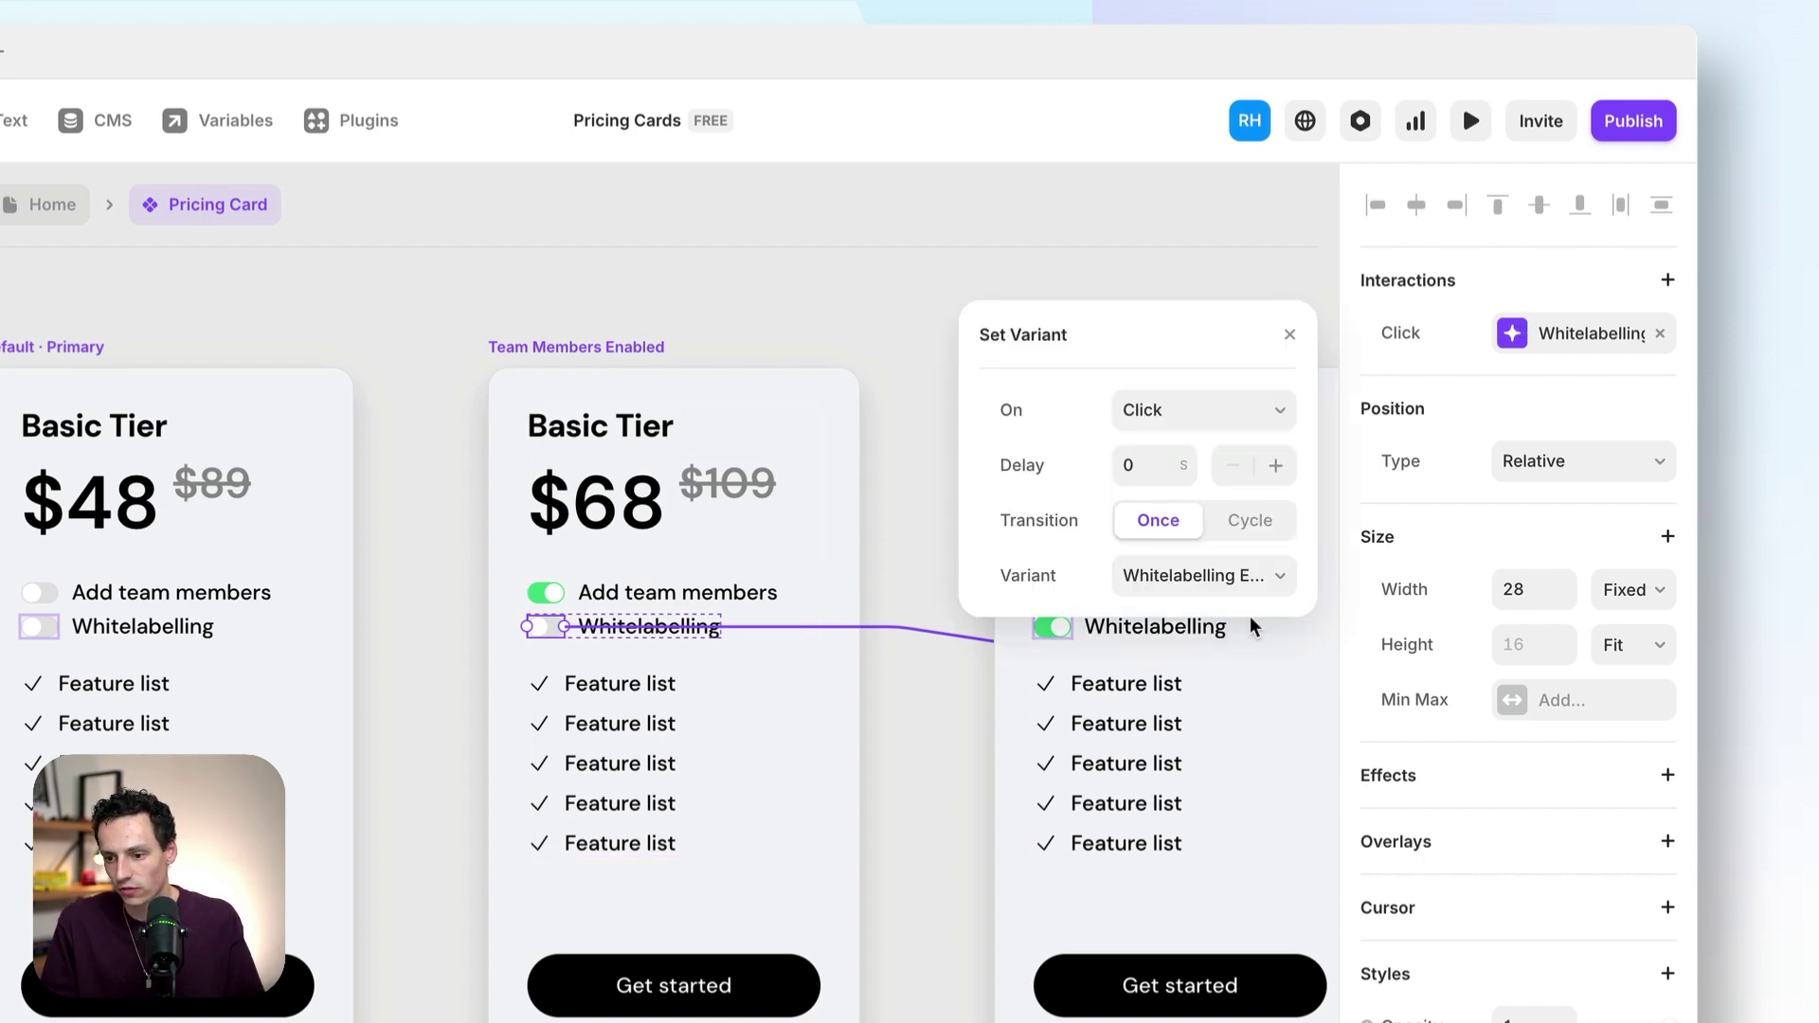
click(958, 742)
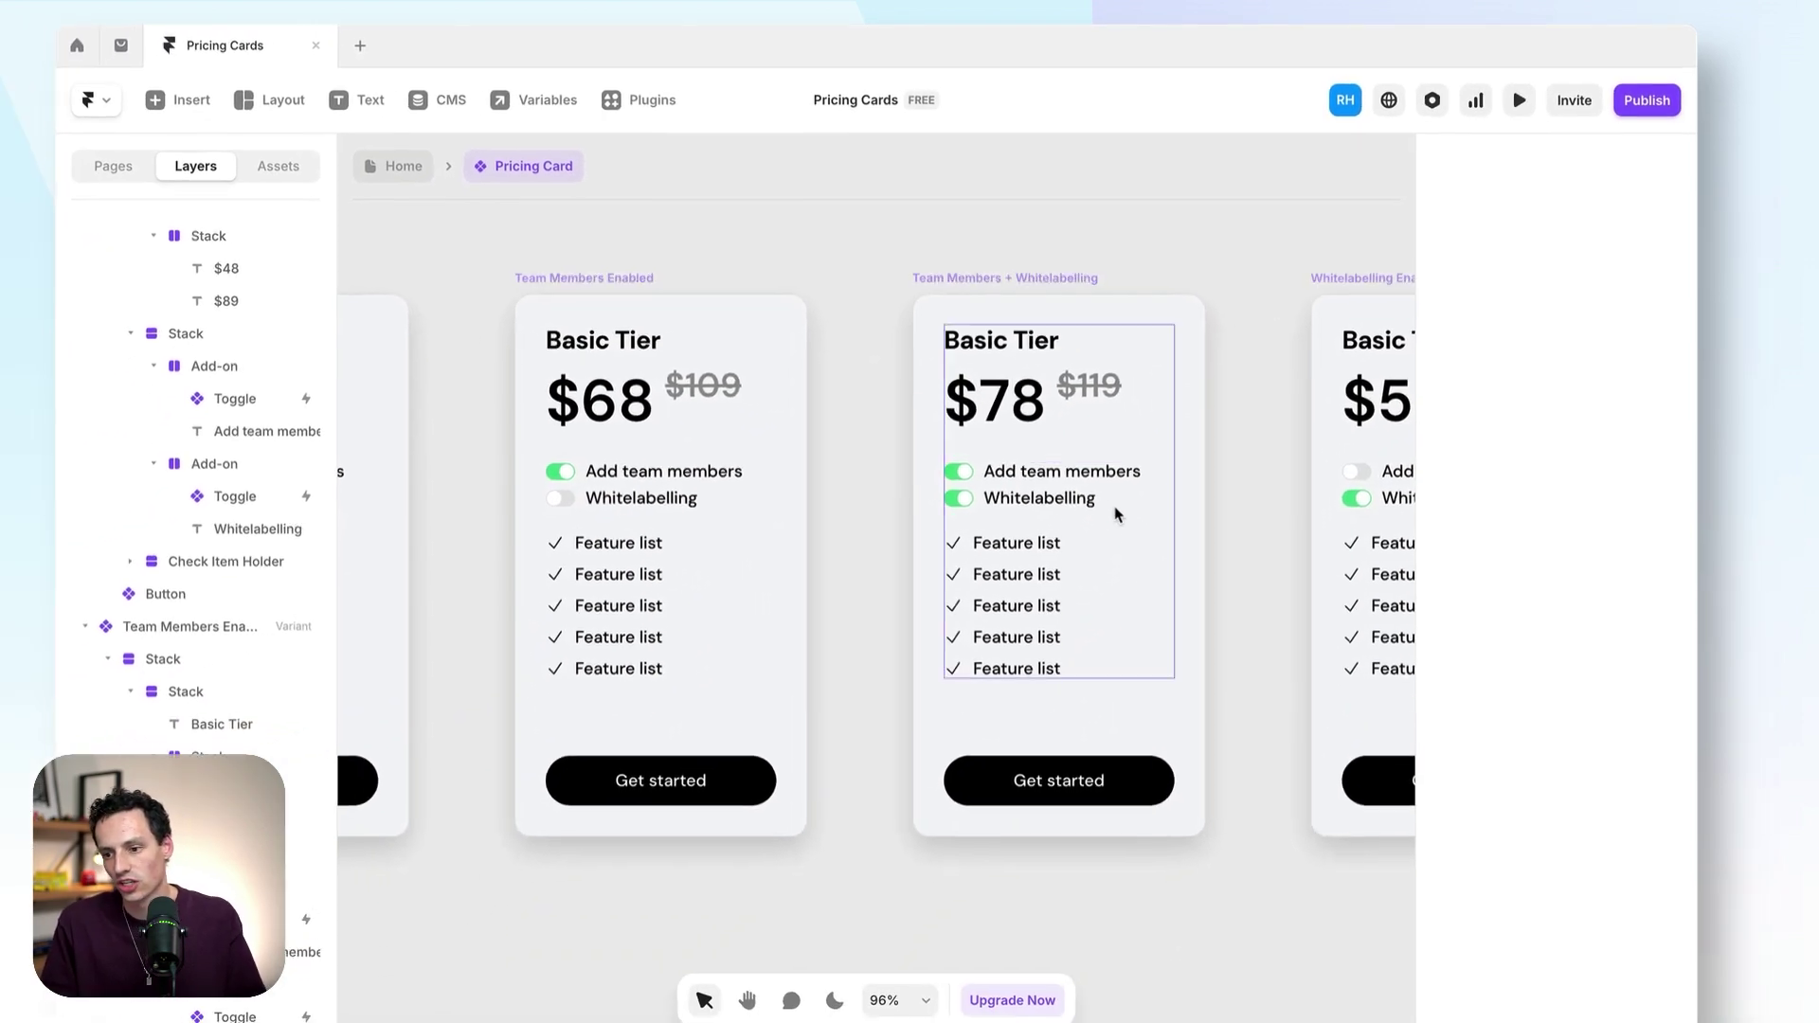
- Make the third card's Add team members toggle switch back to Default
click(963, 473)
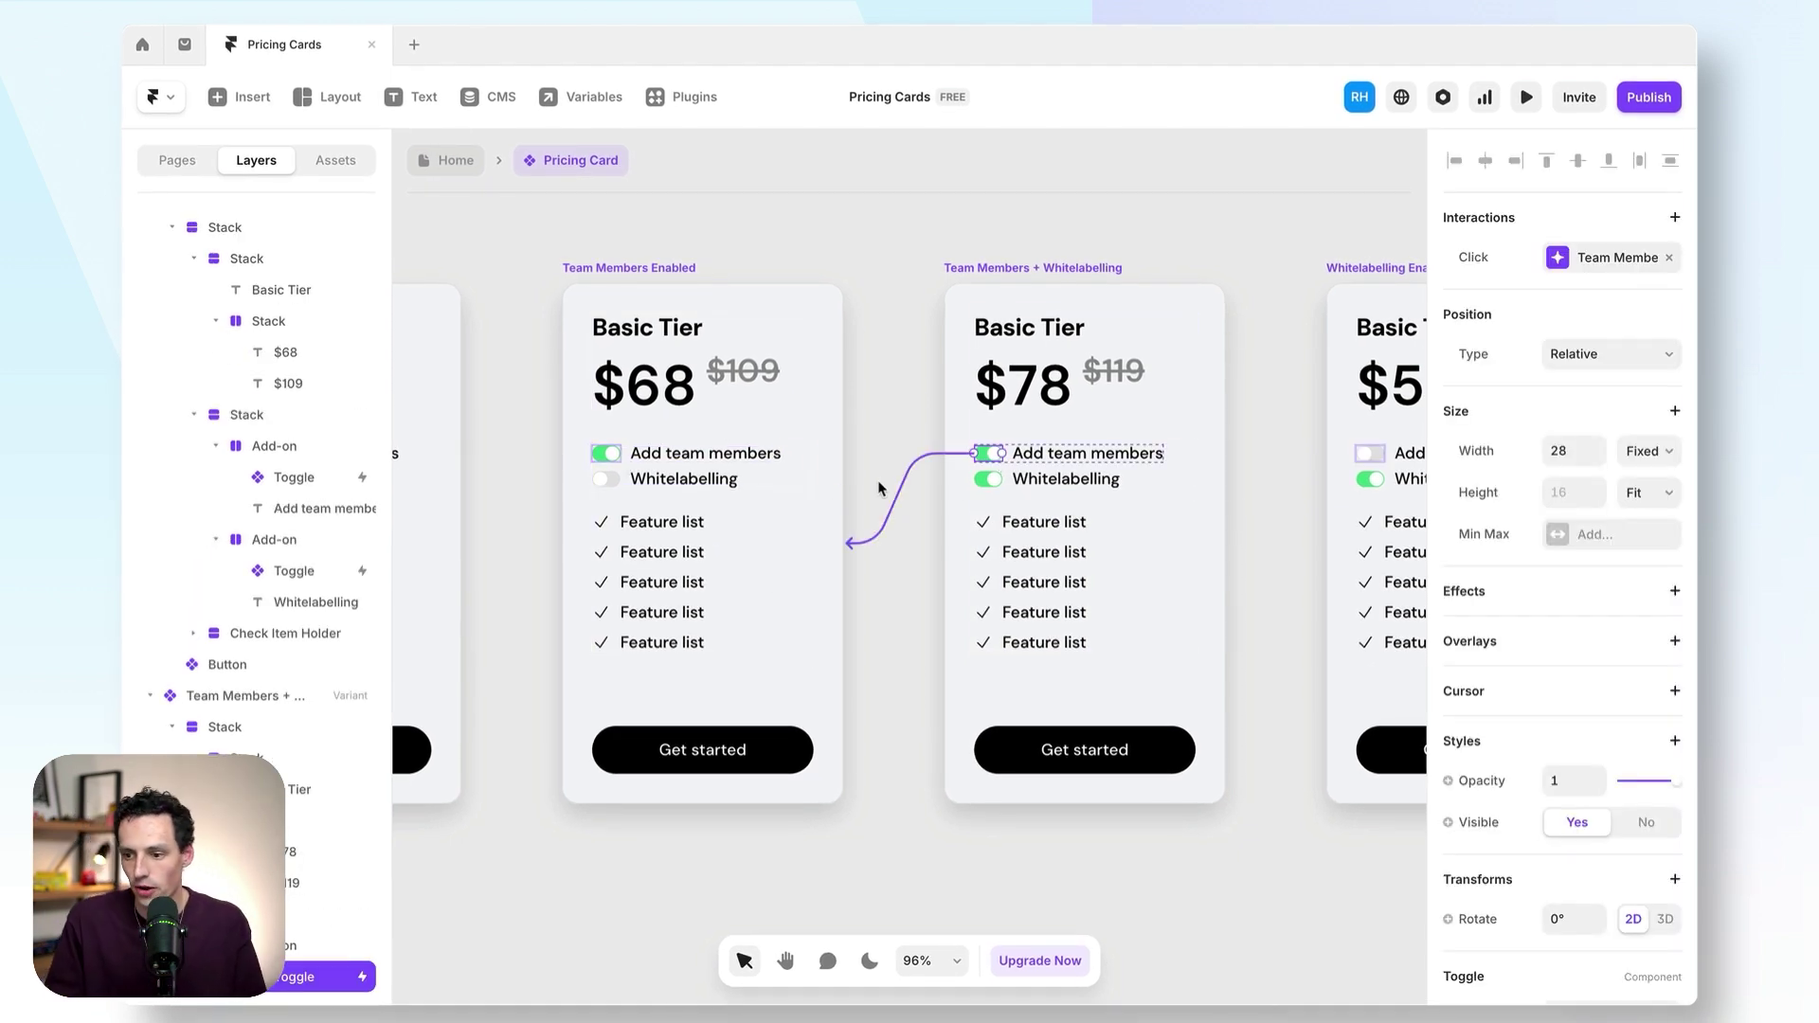
click(1599, 259)
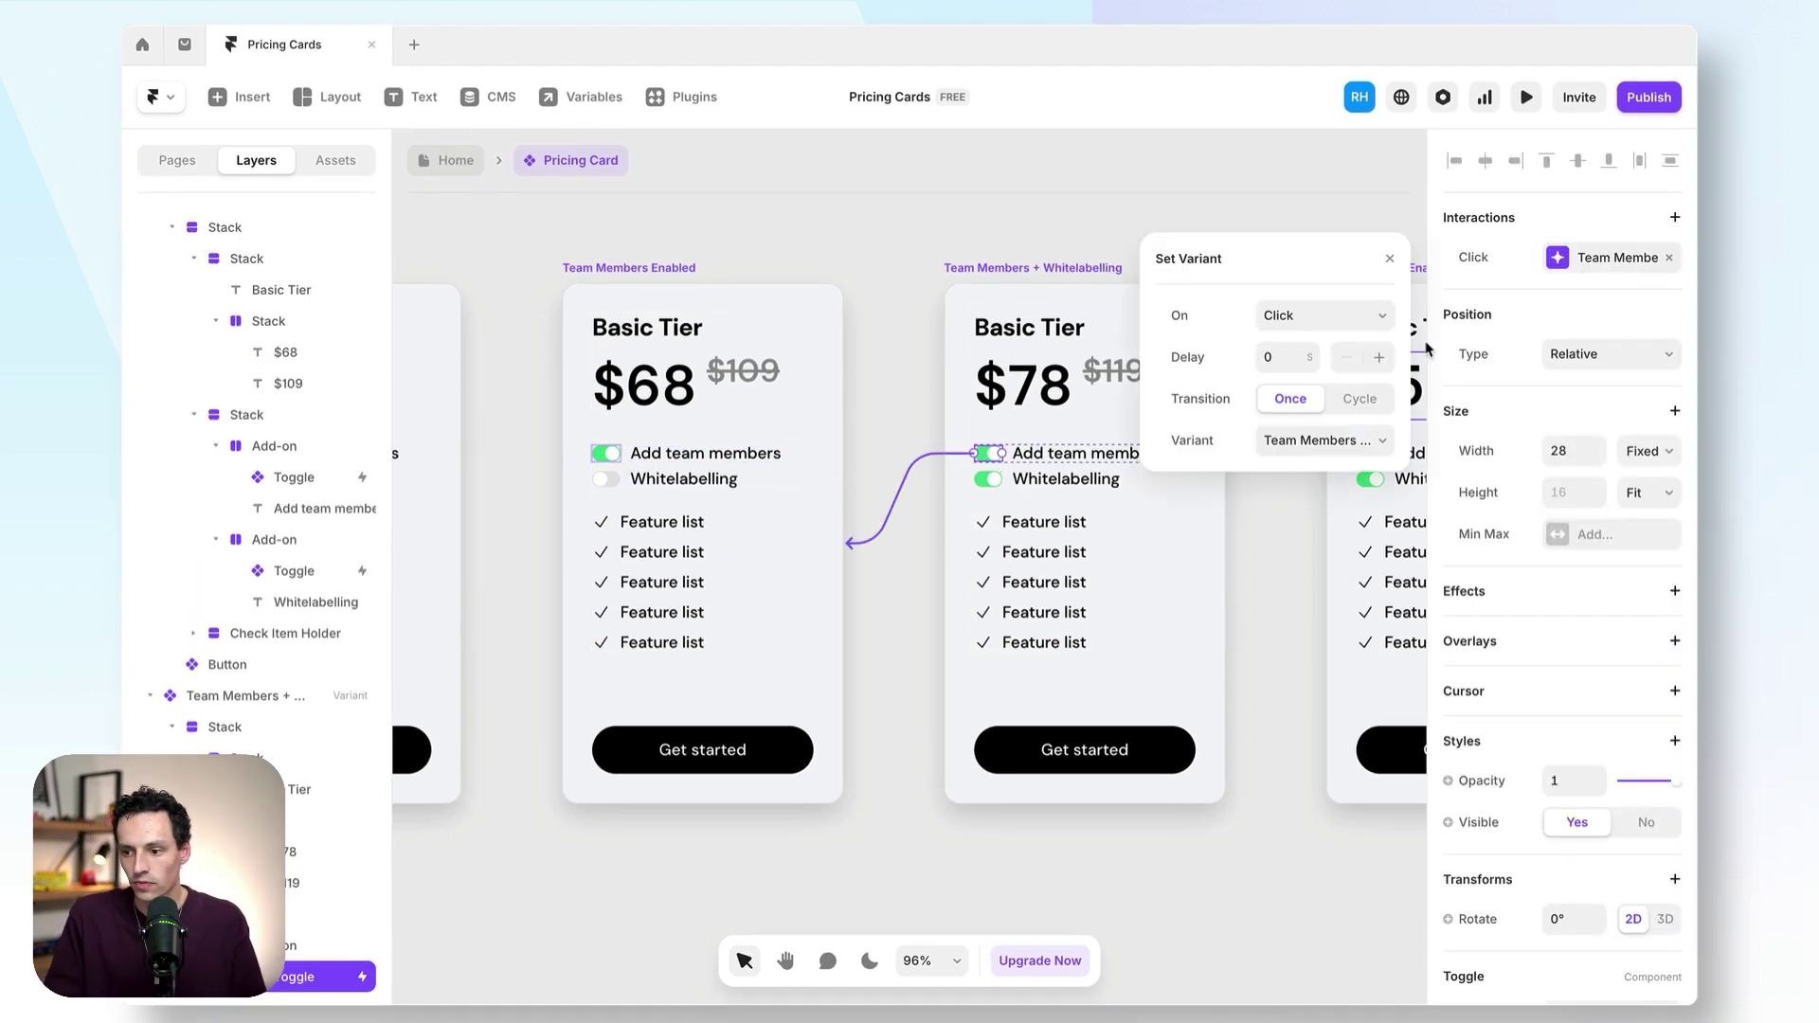
click(1326, 439)
click(1325, 411)
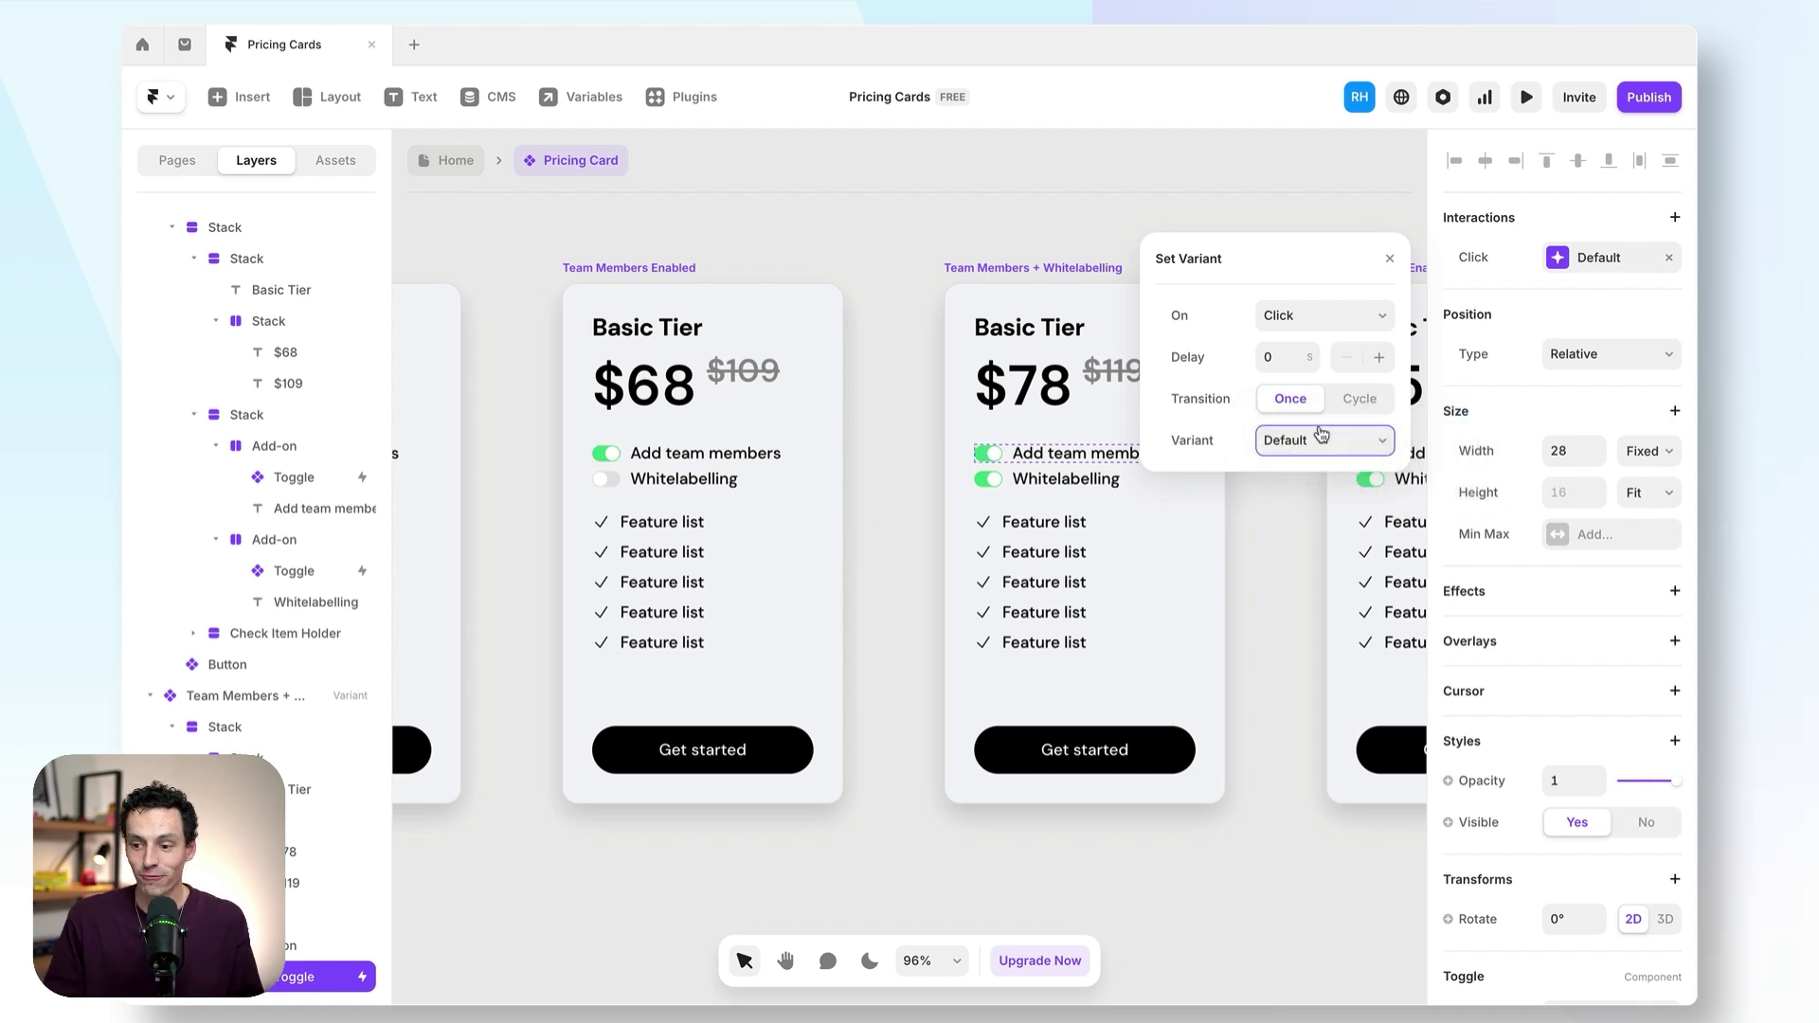
- Retarget the third card's Whitelabelling toggle click to the Team Members Enabled variant
click(985, 481)
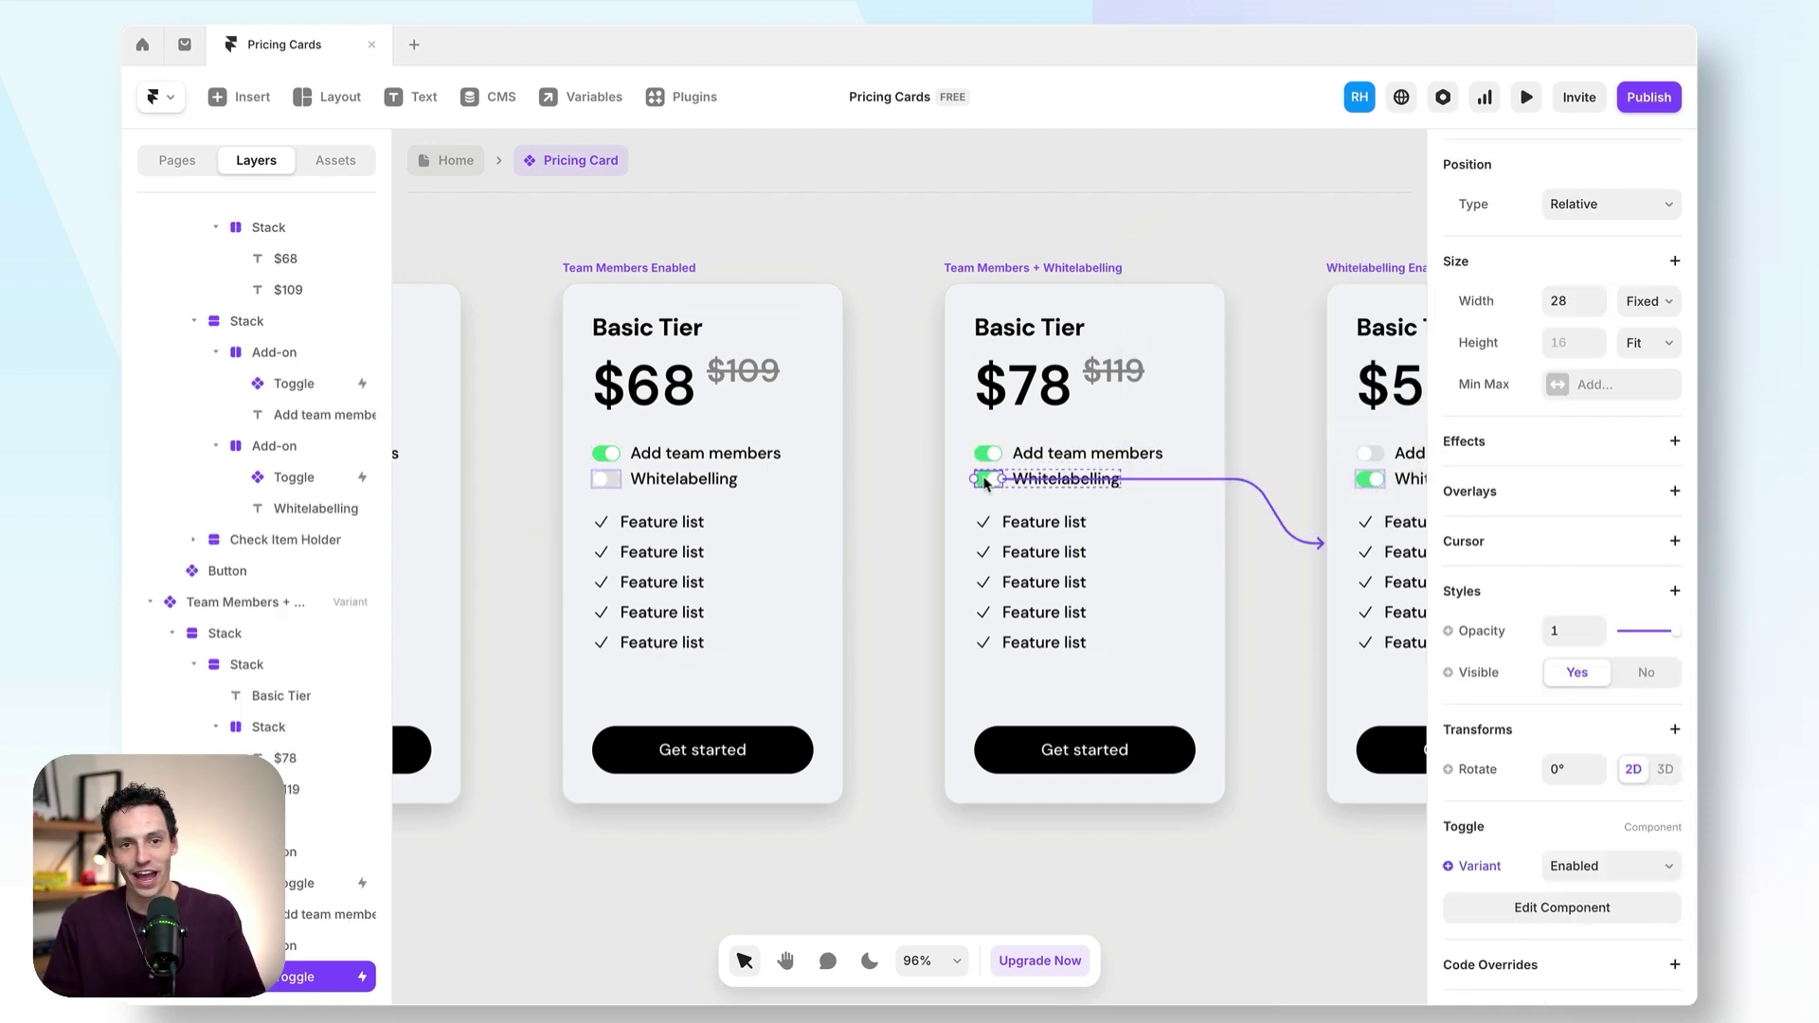
scroll(1528, 391, up, 2)
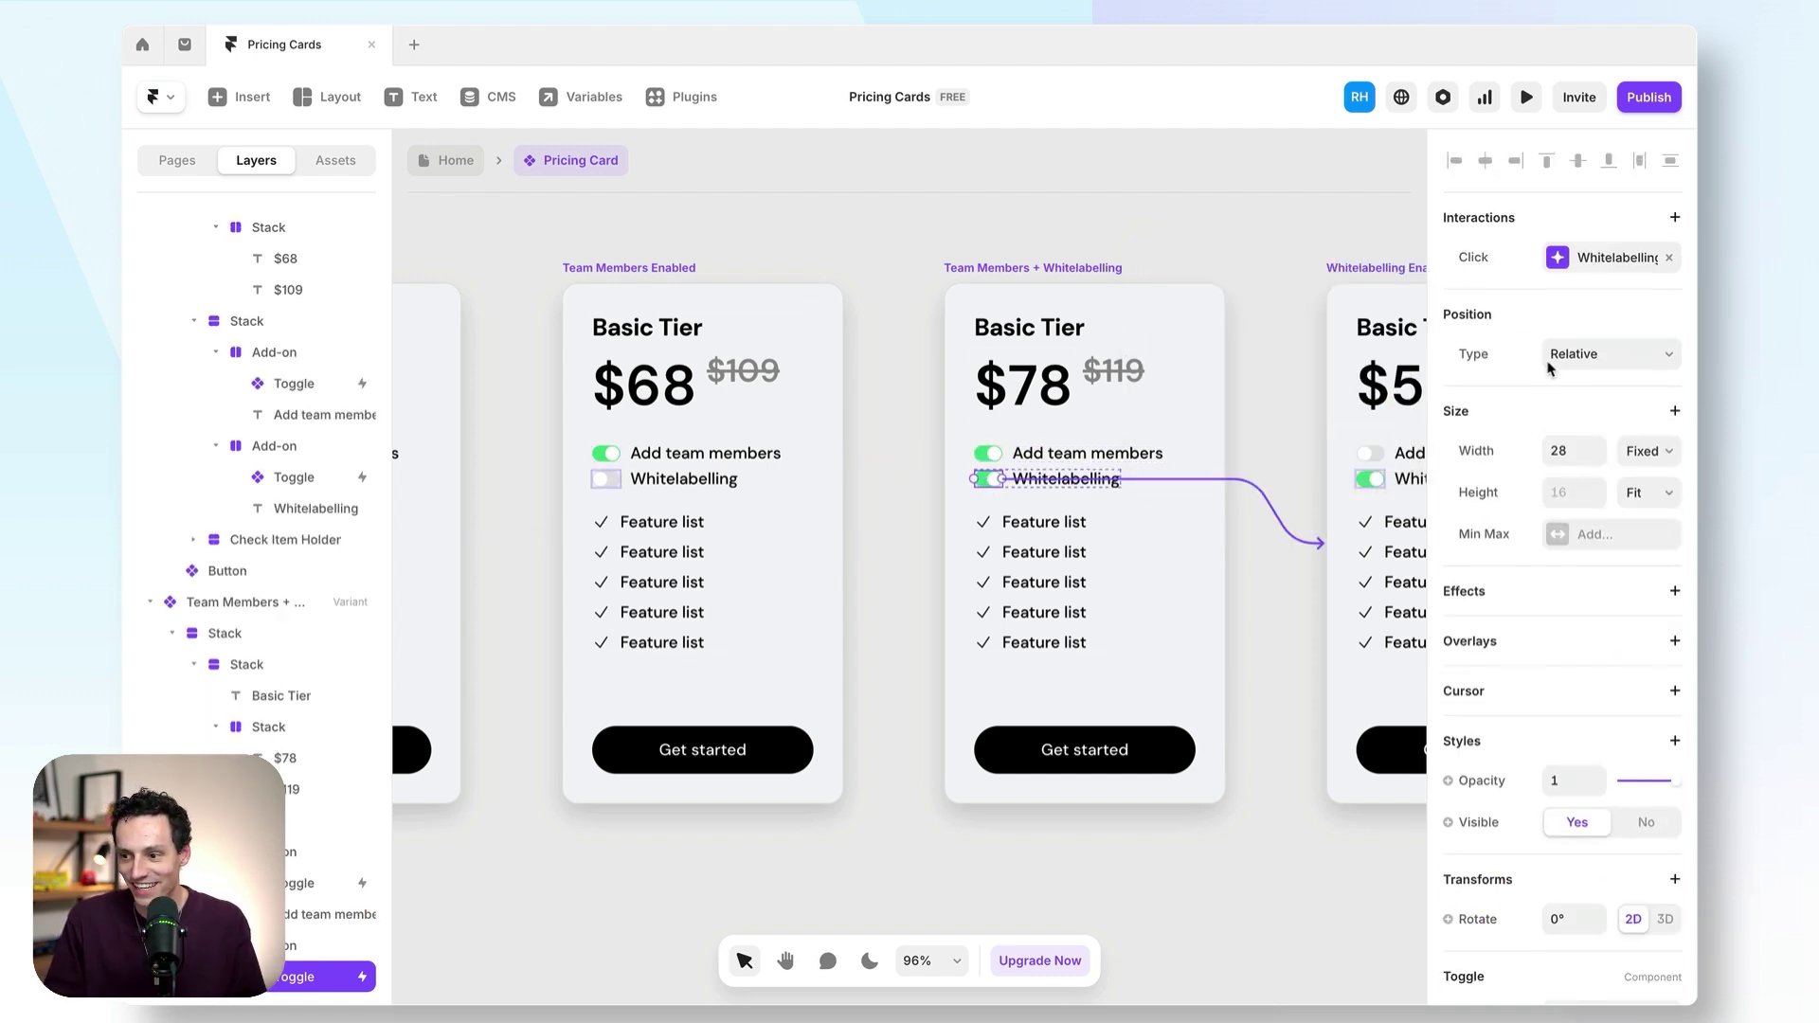
click(1601, 265)
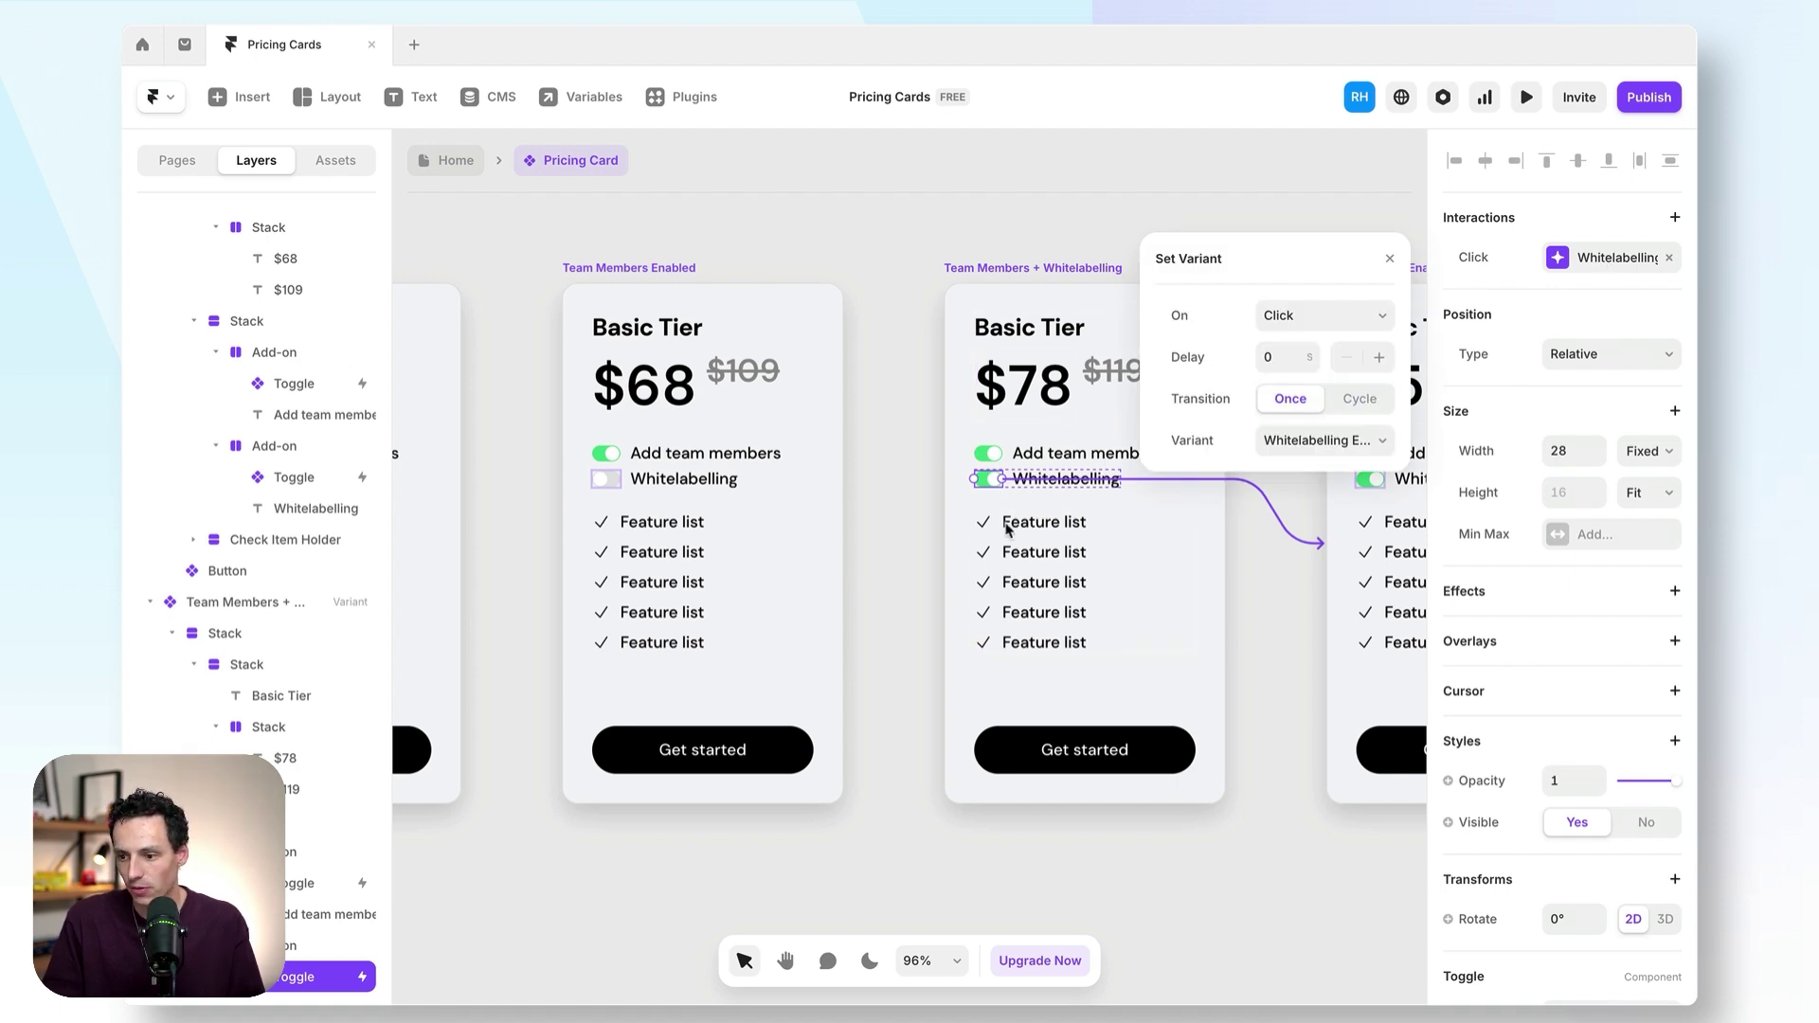
click(1303, 441)
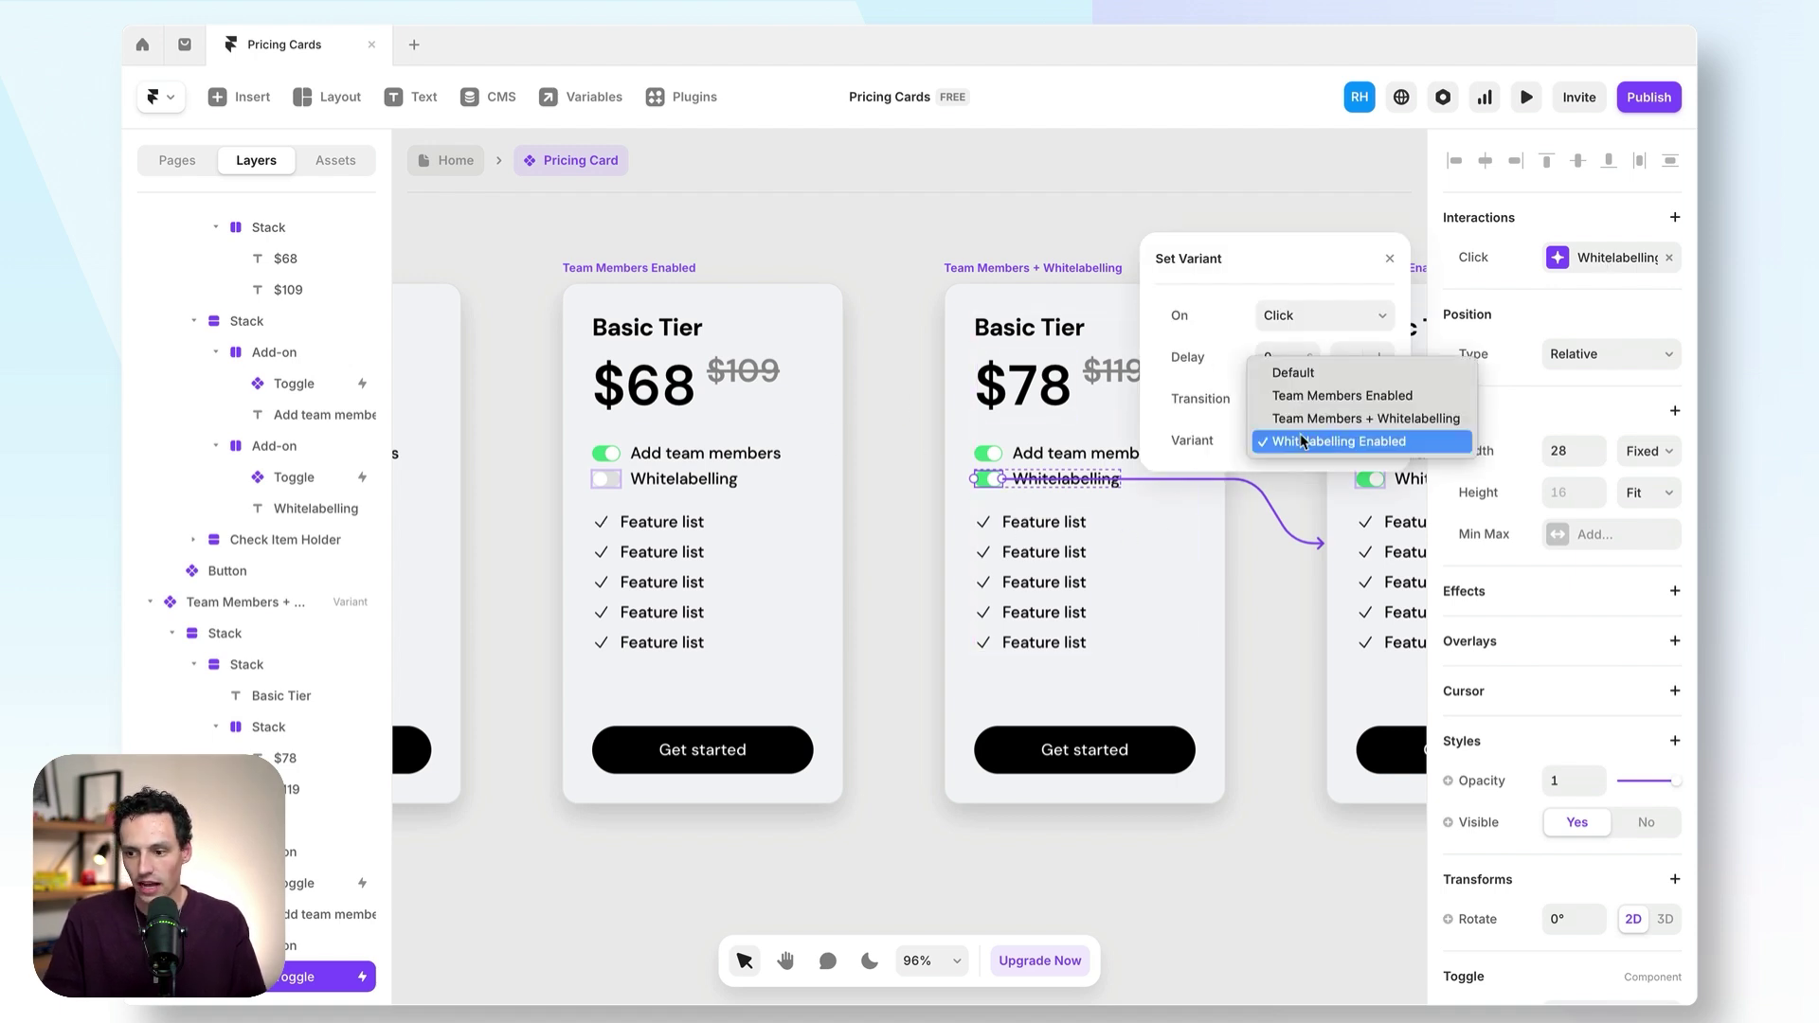
click(1342, 396)
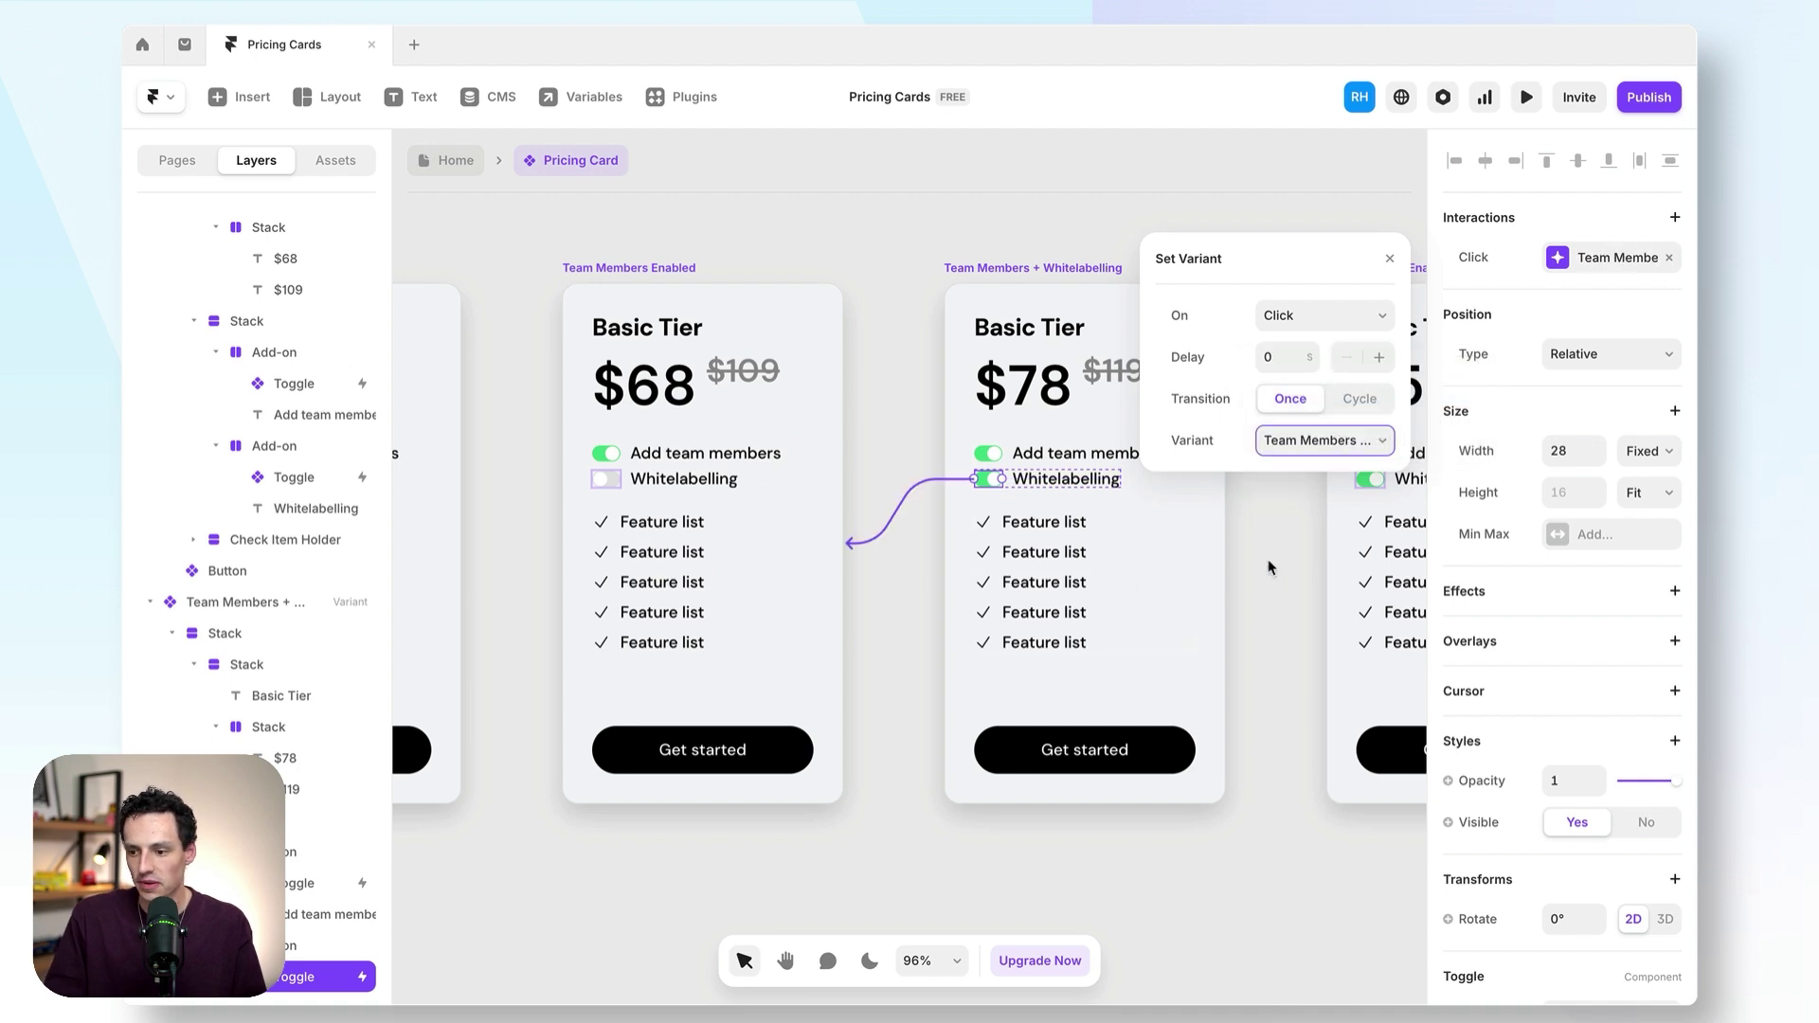
click(1370, 478)
scroll(1042, 569, right, 5)
- Make the Whitelabelling Enabled card's Whitelabelling toggle switch back to Default
click(1573, 257)
click(1332, 441)
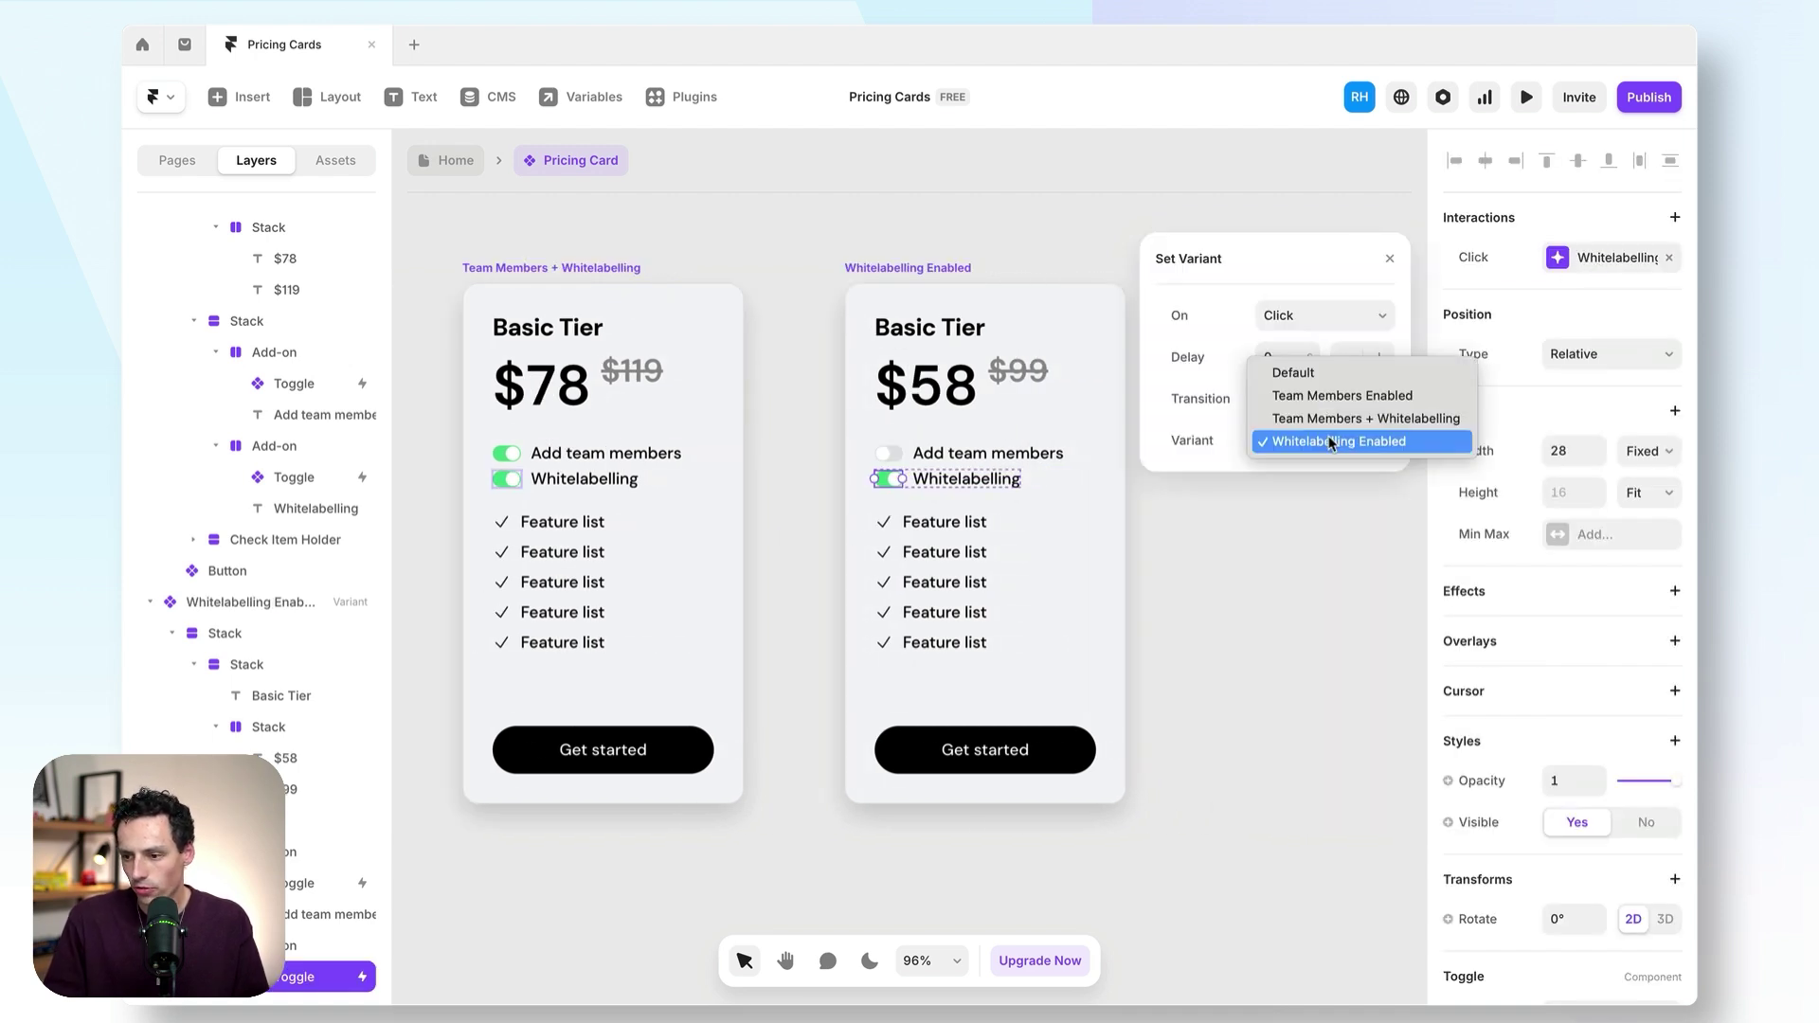
click(1368, 373)
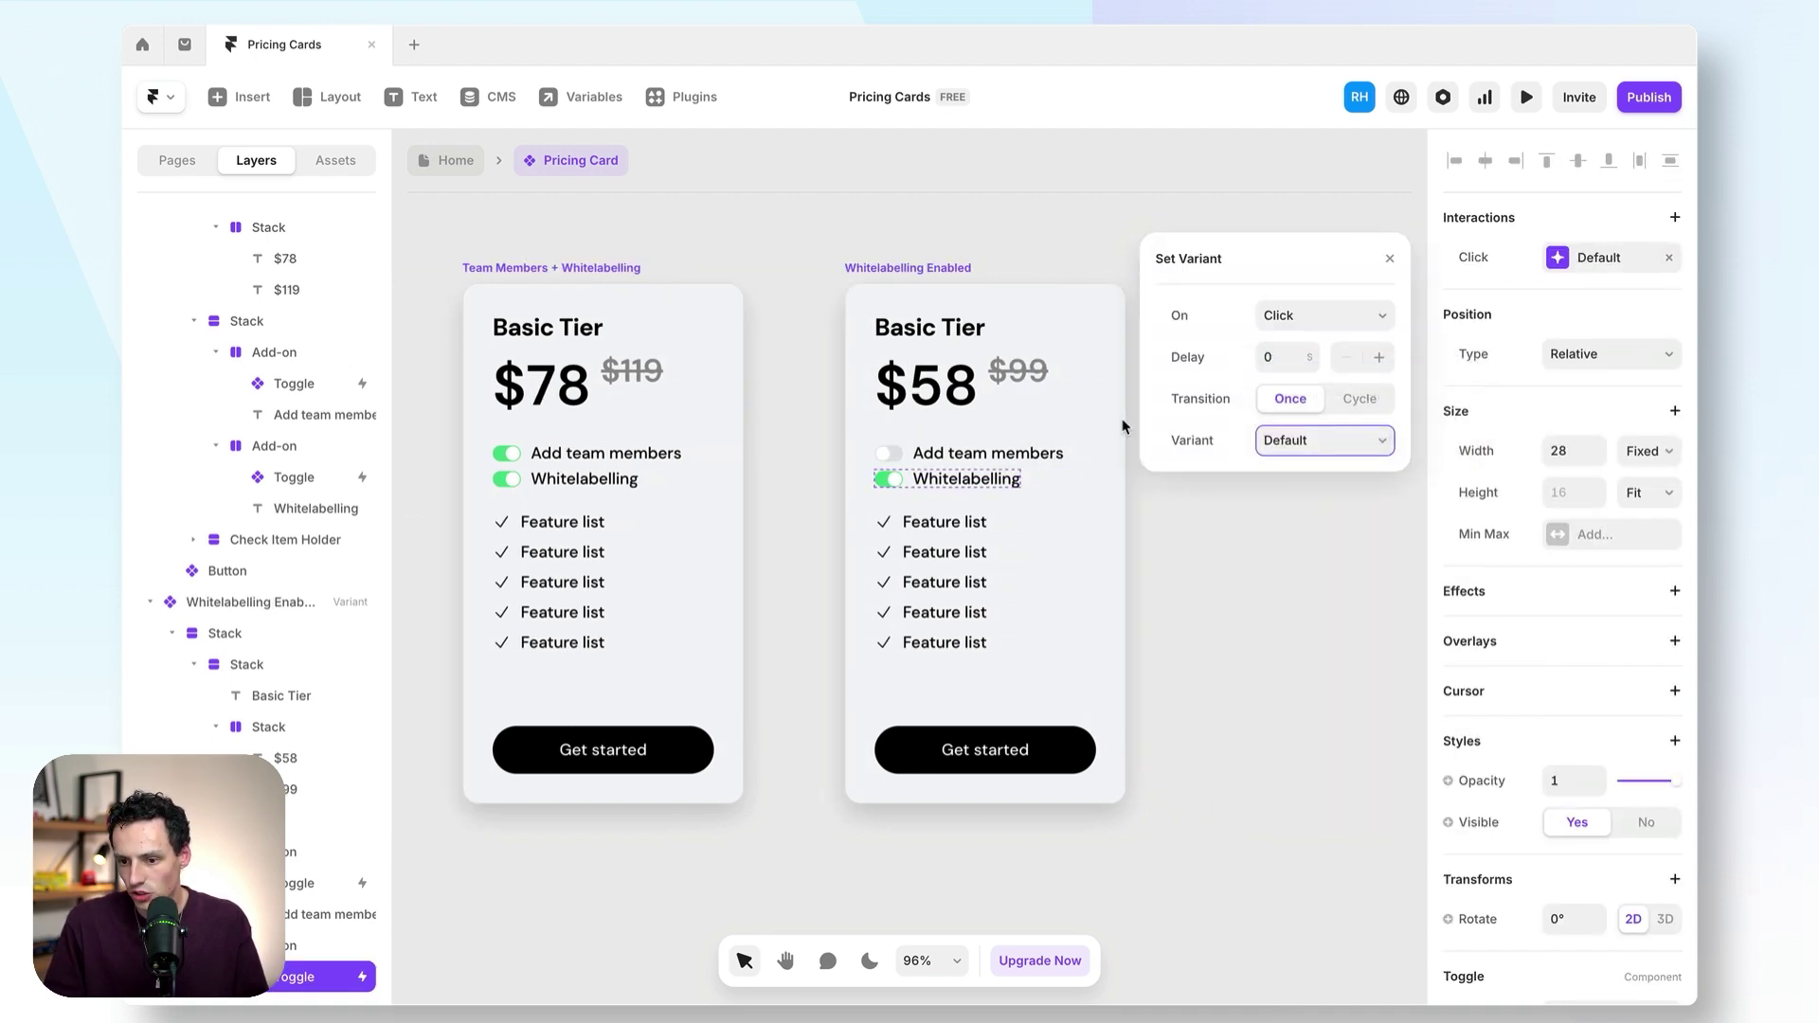
- Check the toggles on the $78 card, then clear the selection
scroll(1048, 385, left, 5)
click(762, 458)
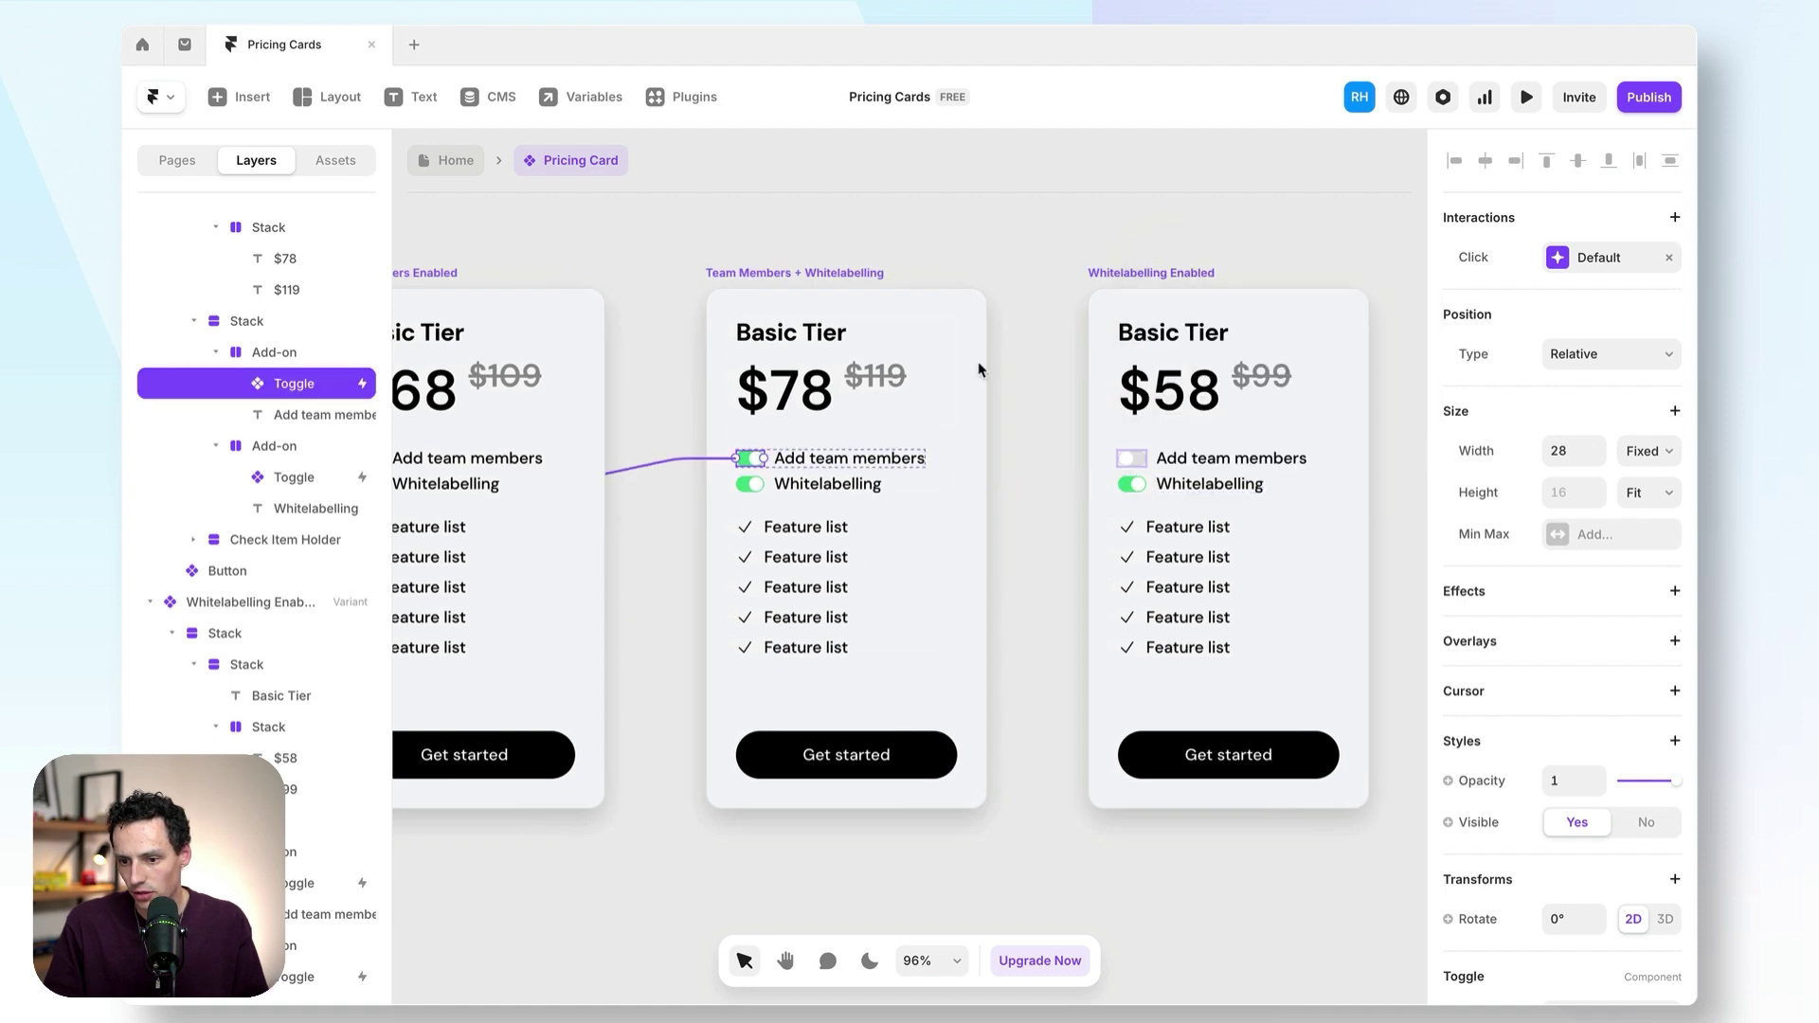
scroll(975, 366, left, 10)
click(983, 487)
scroll(975, 471, right, 3)
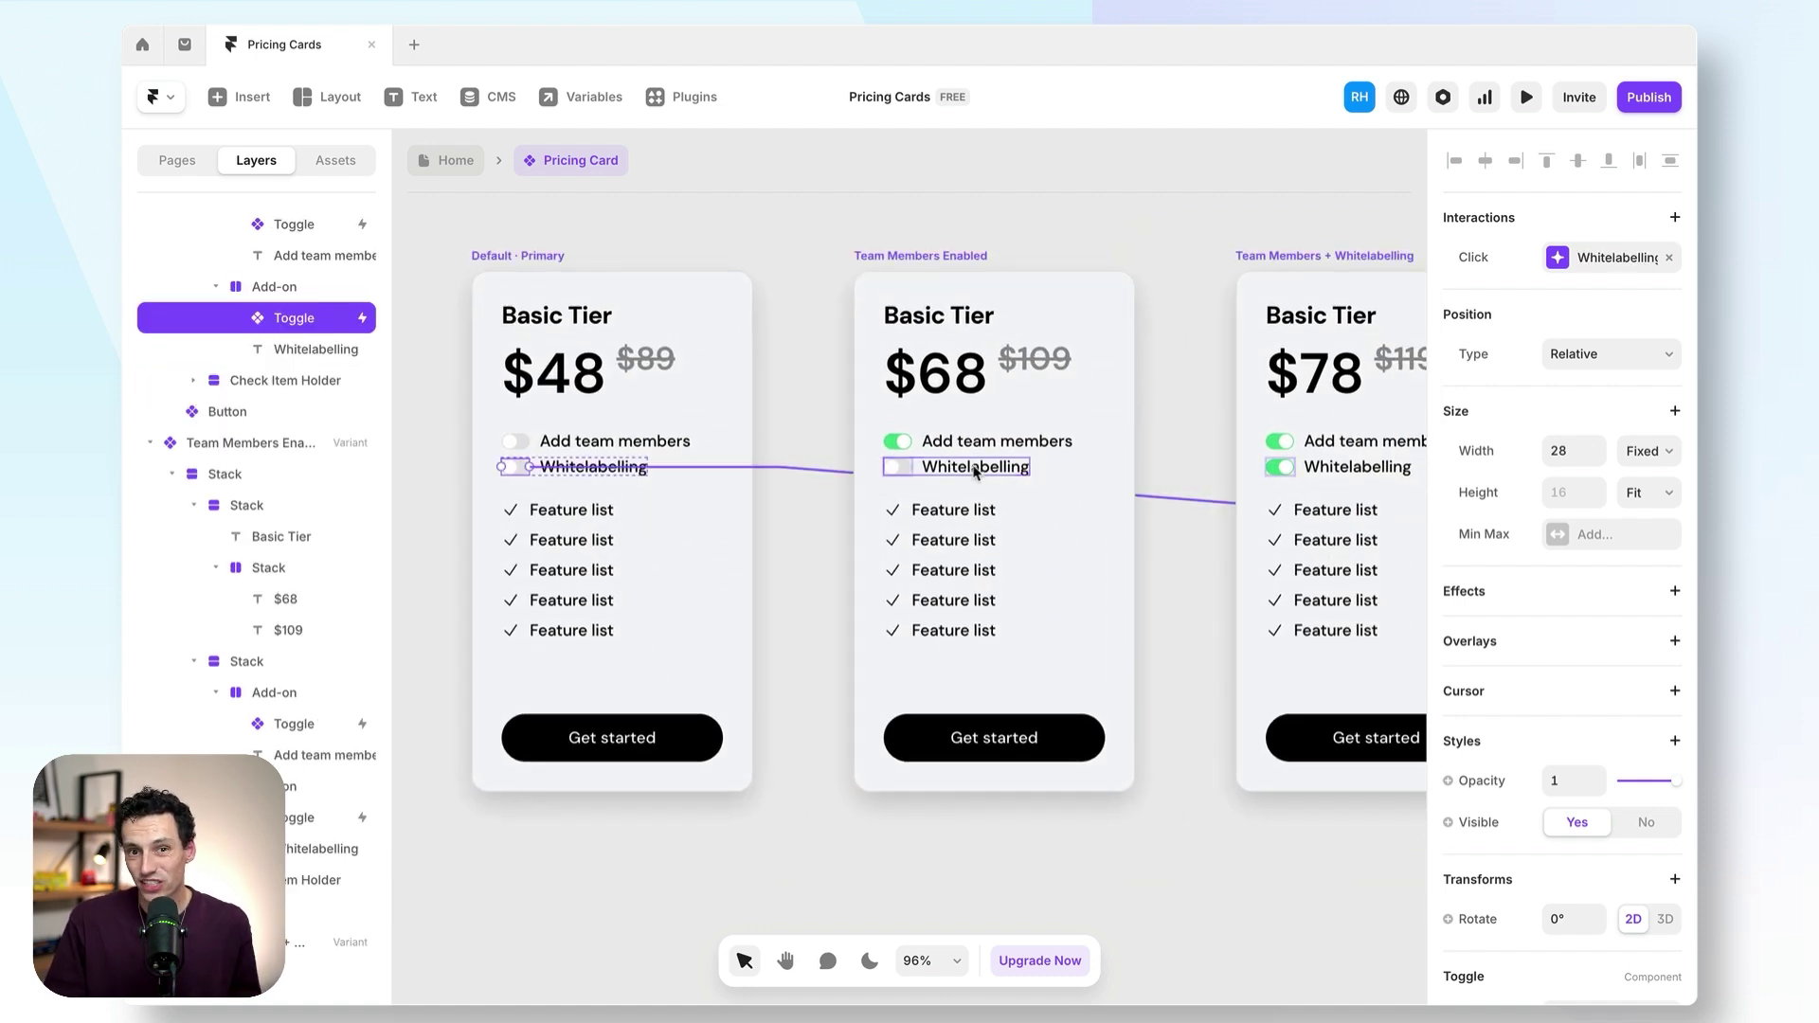
scroll(976, 472, right, 5)
click(1018, 441)
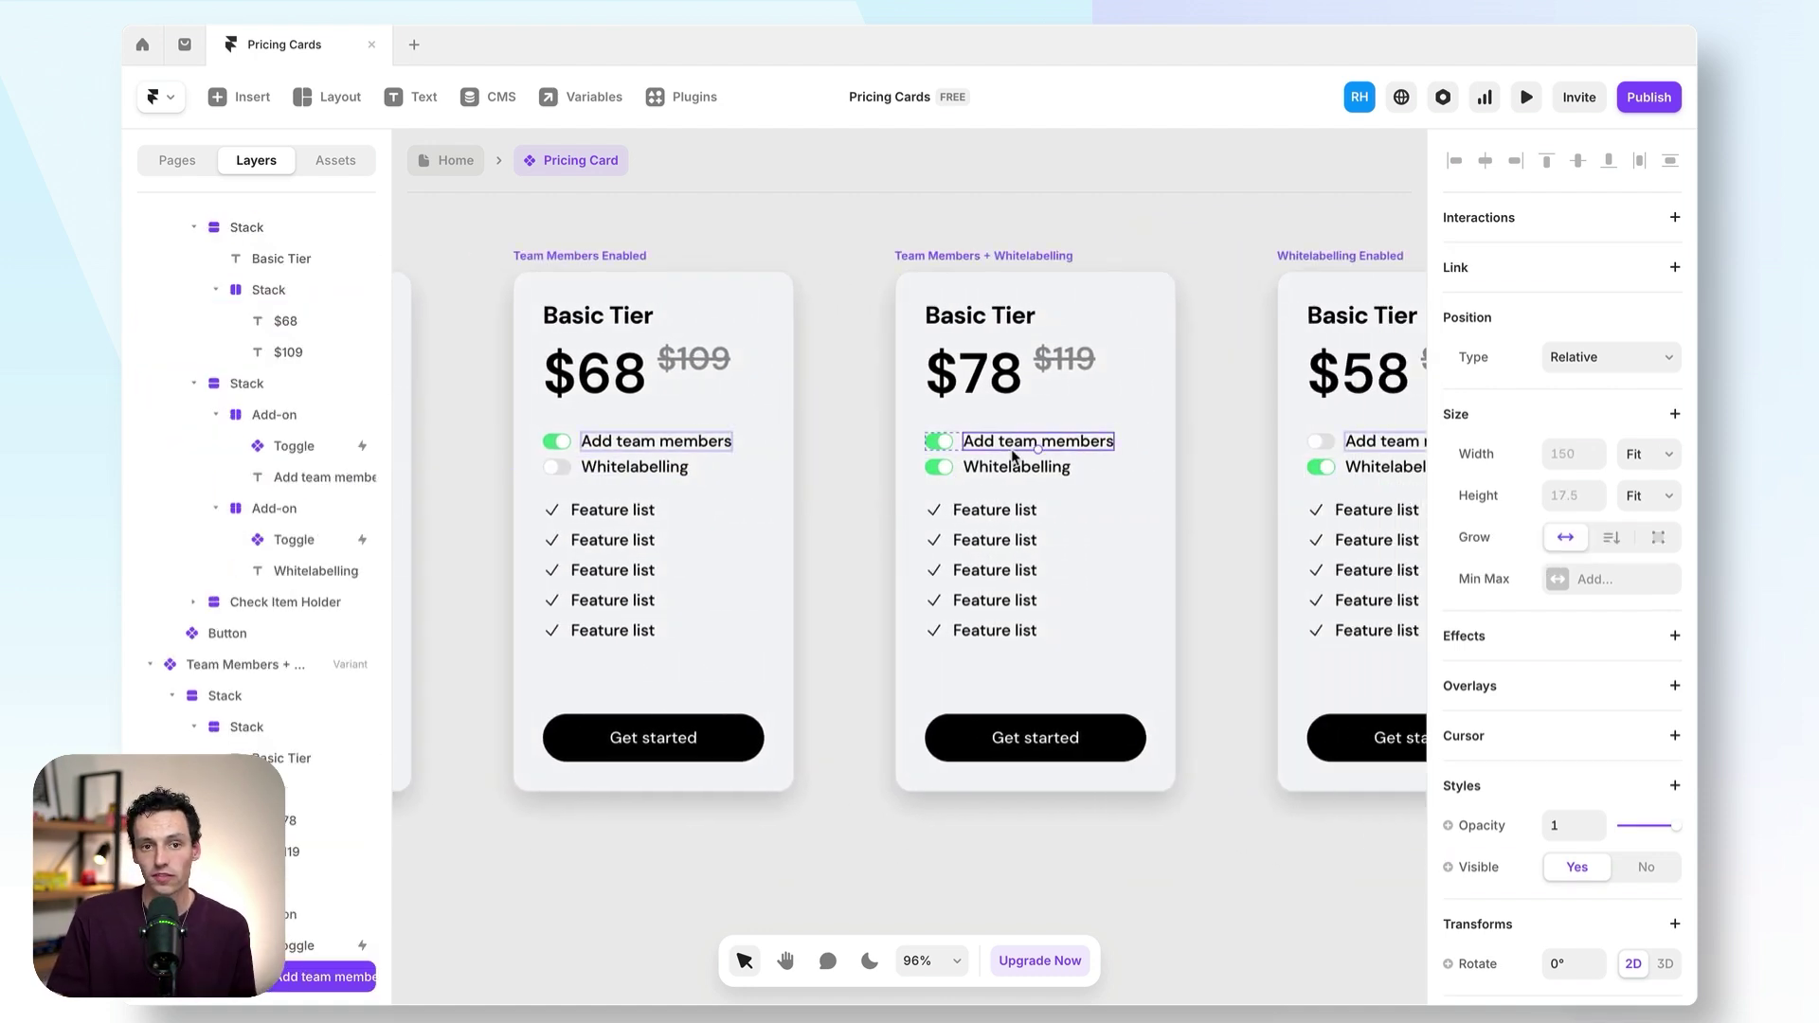
key(Escape)
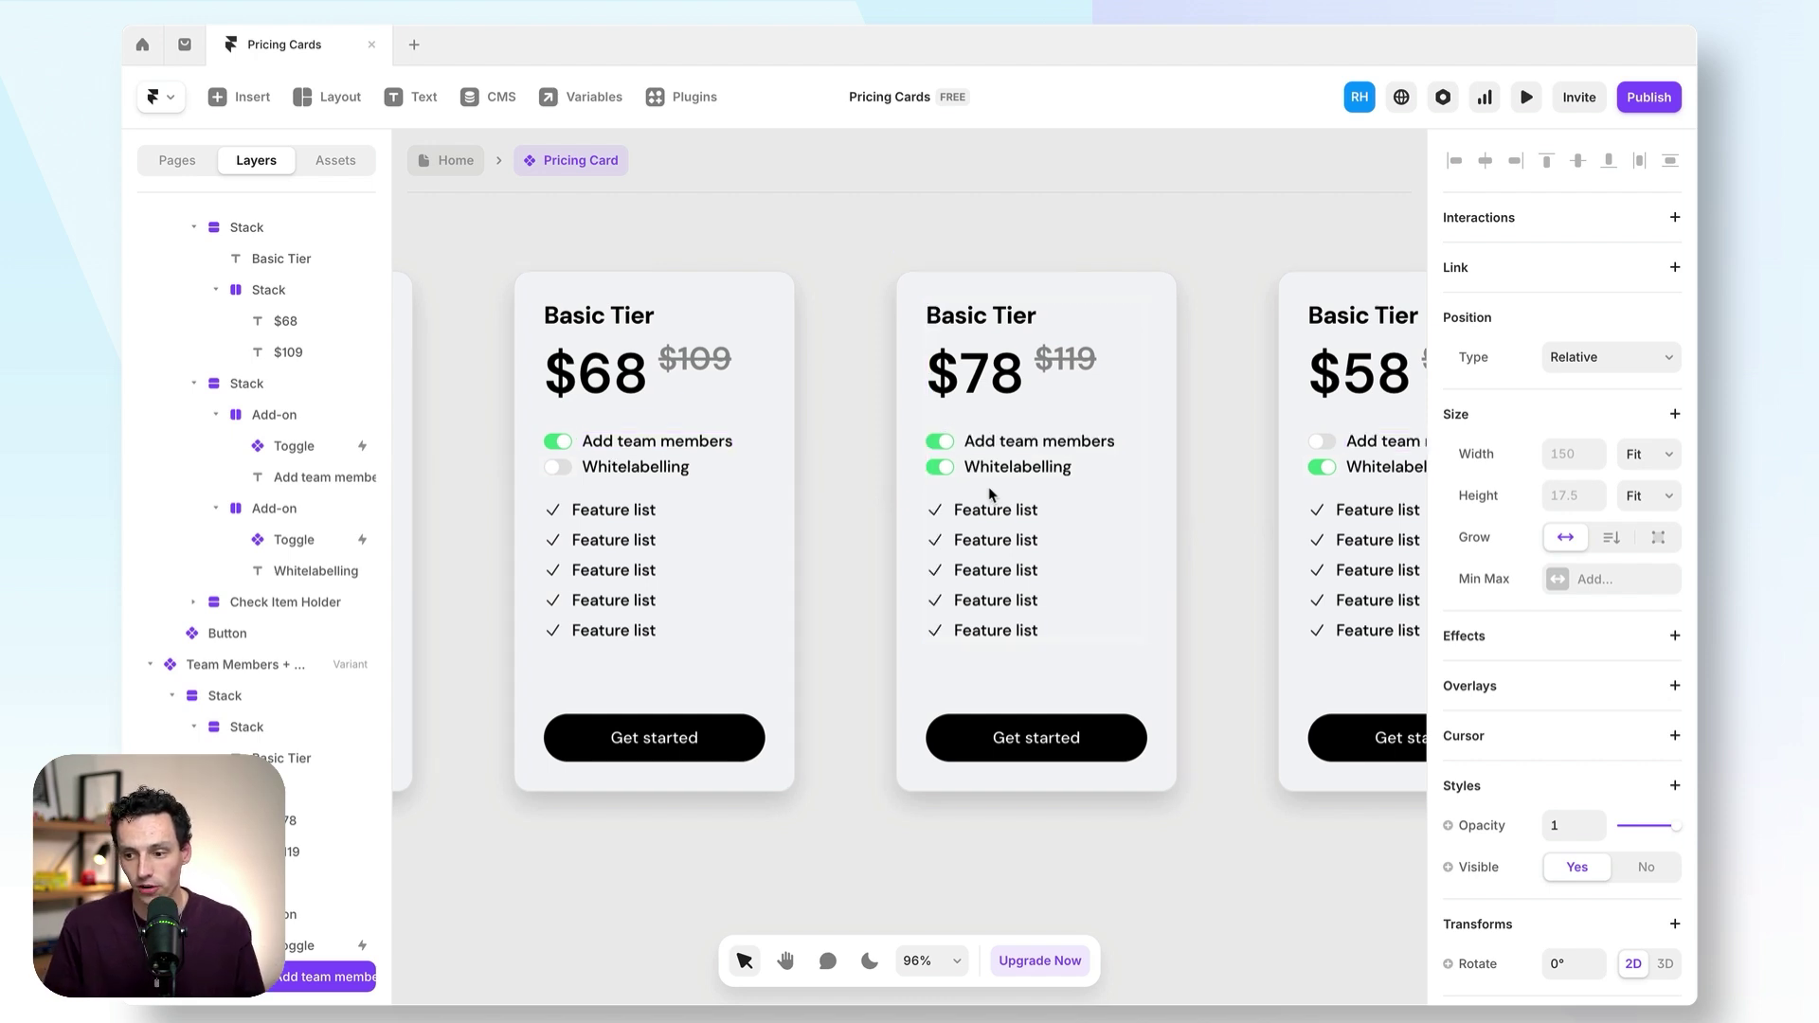
- Select the Default card variant and start a live preview
scroll(588, 244, left, 5)
click(588, 248)
click(1527, 99)
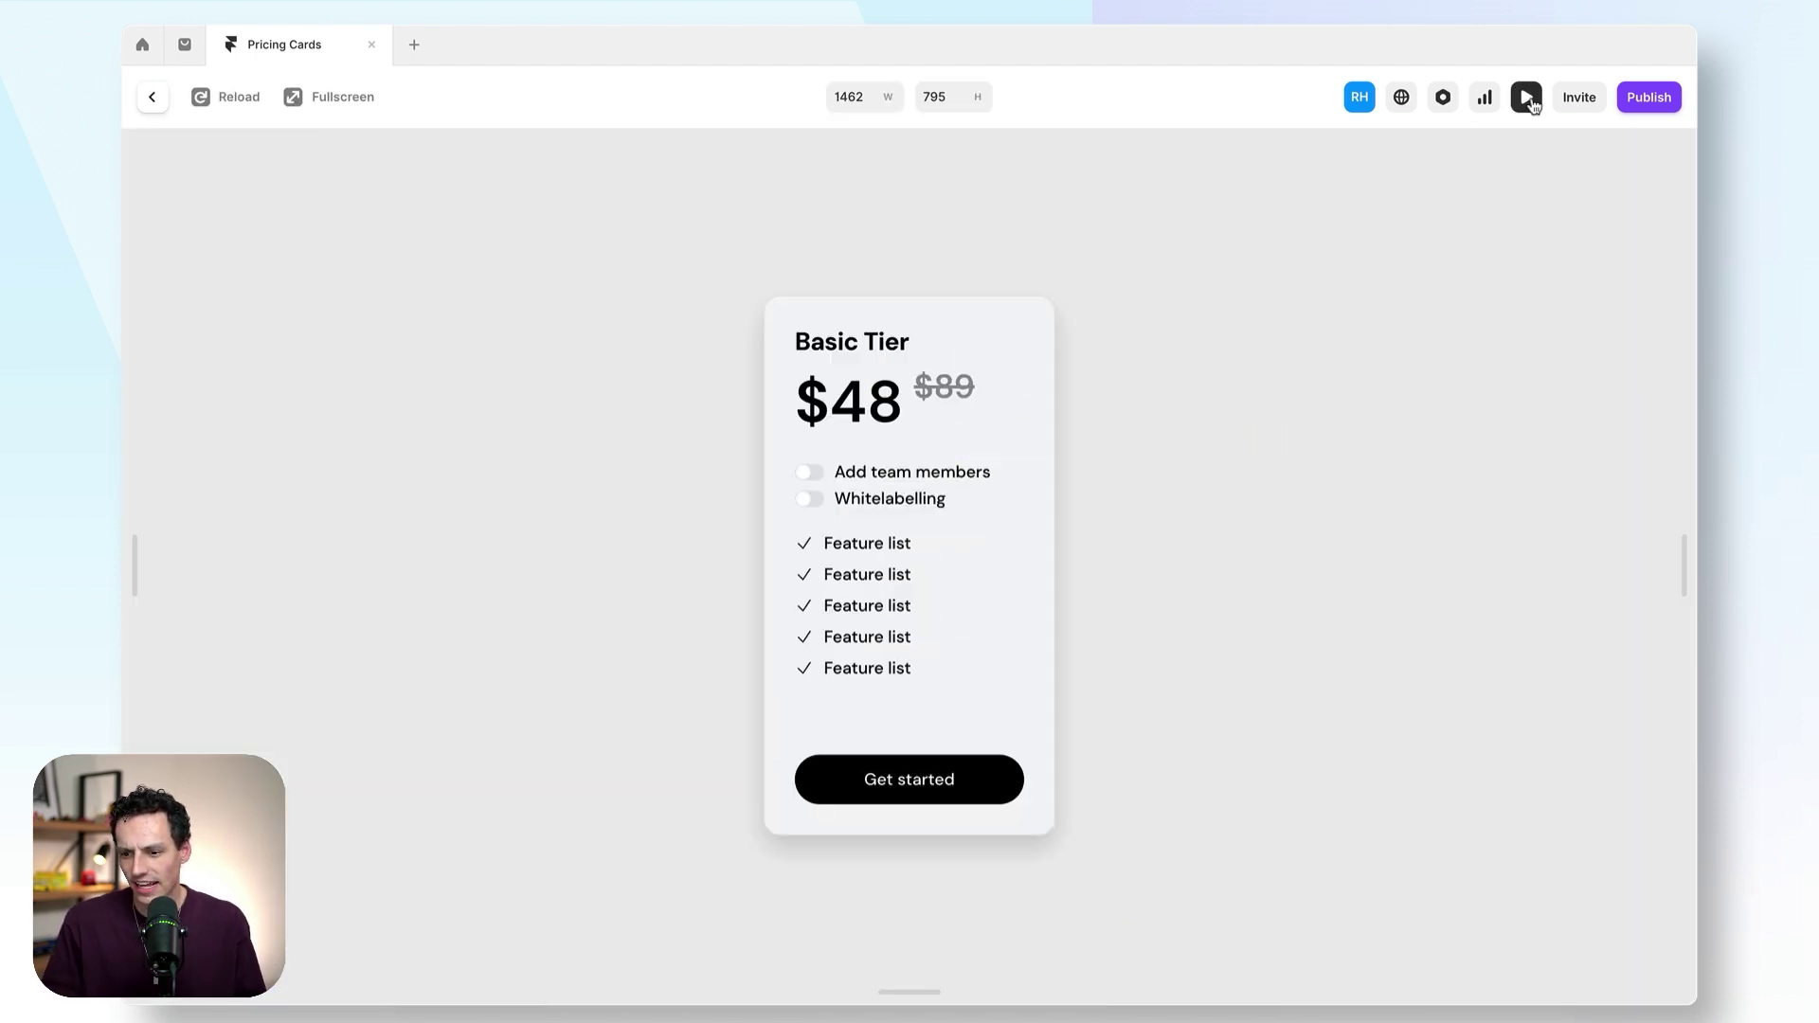
- In preview, toggle Add team members off and on, add Whitelabelling, then exit preview
click(812, 473)
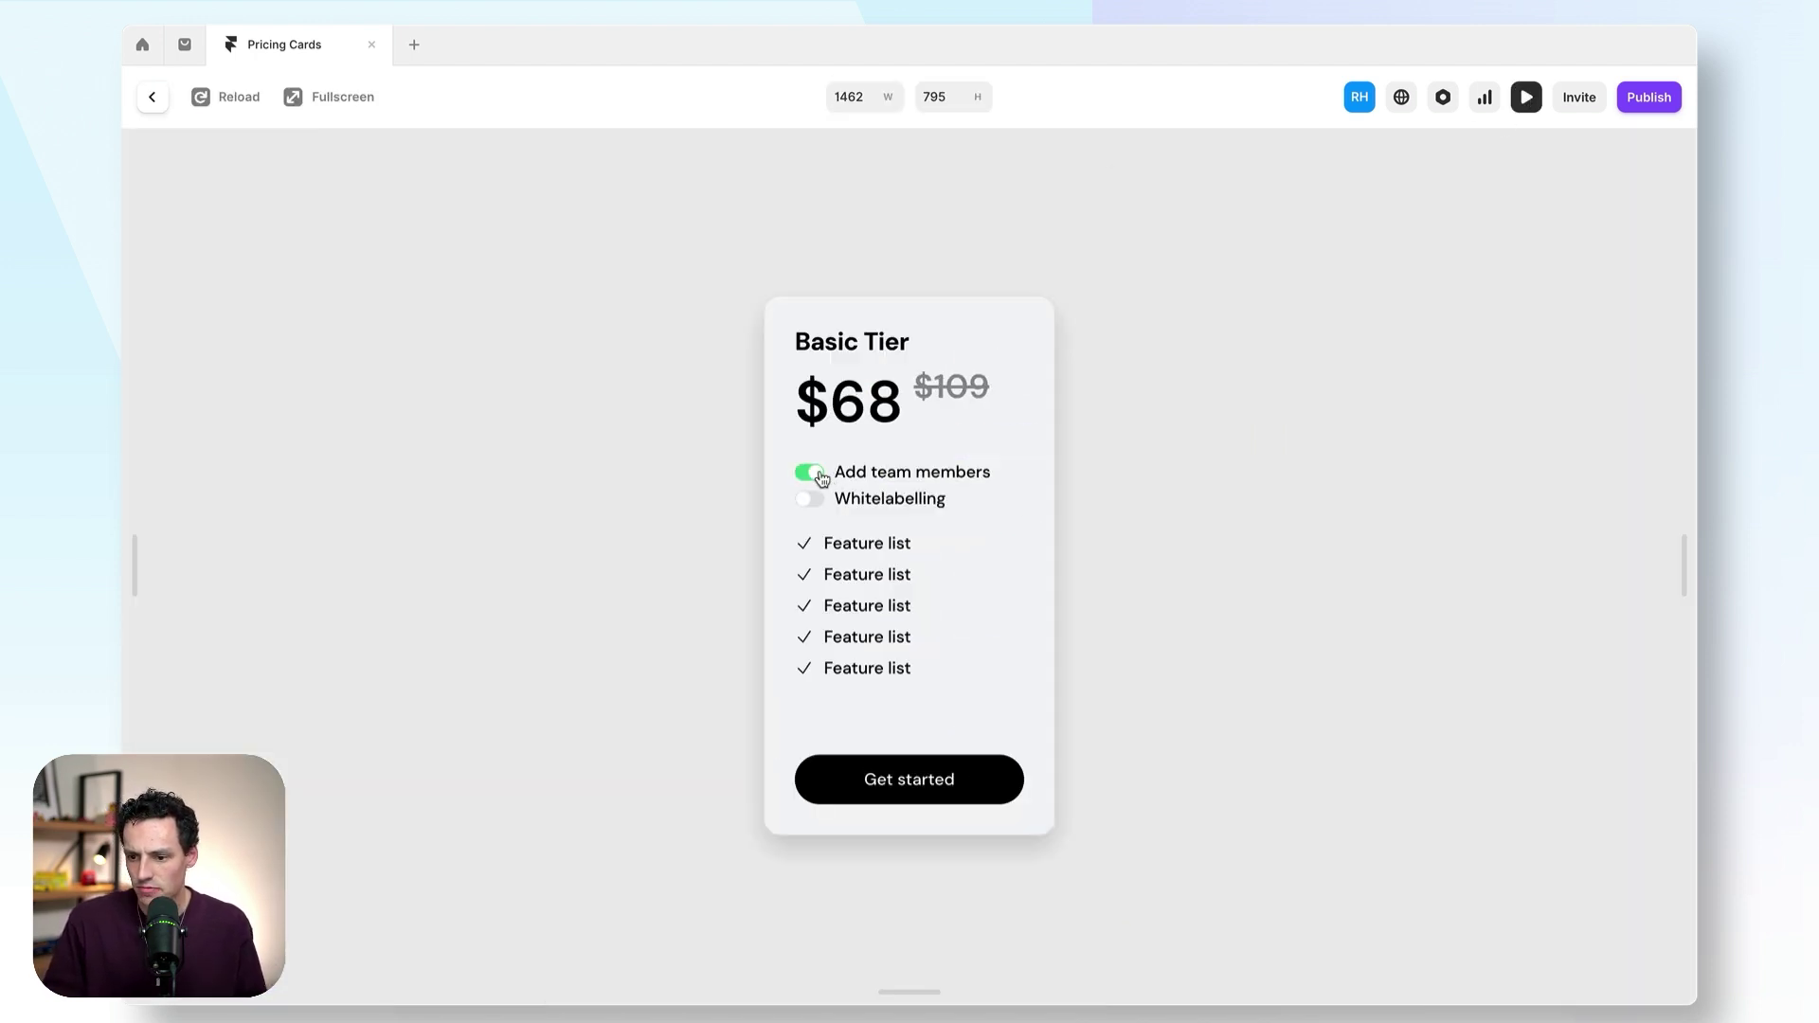
click(812, 473)
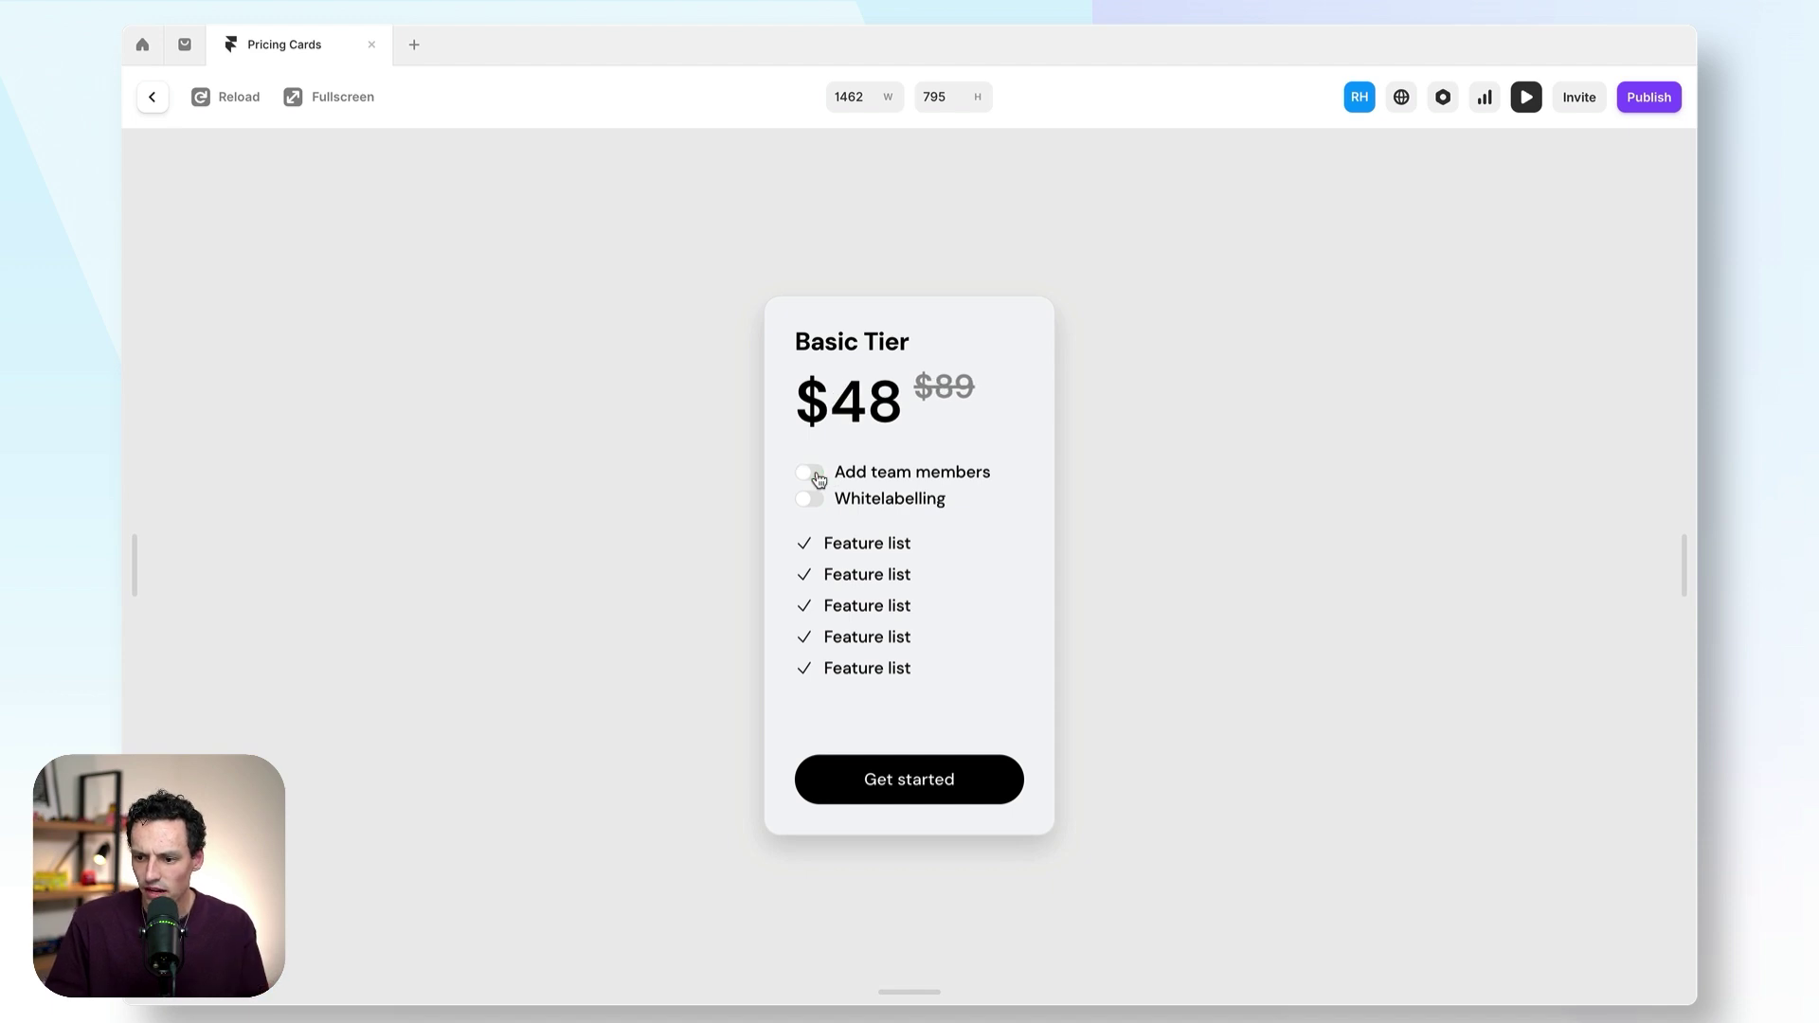
click(817, 477)
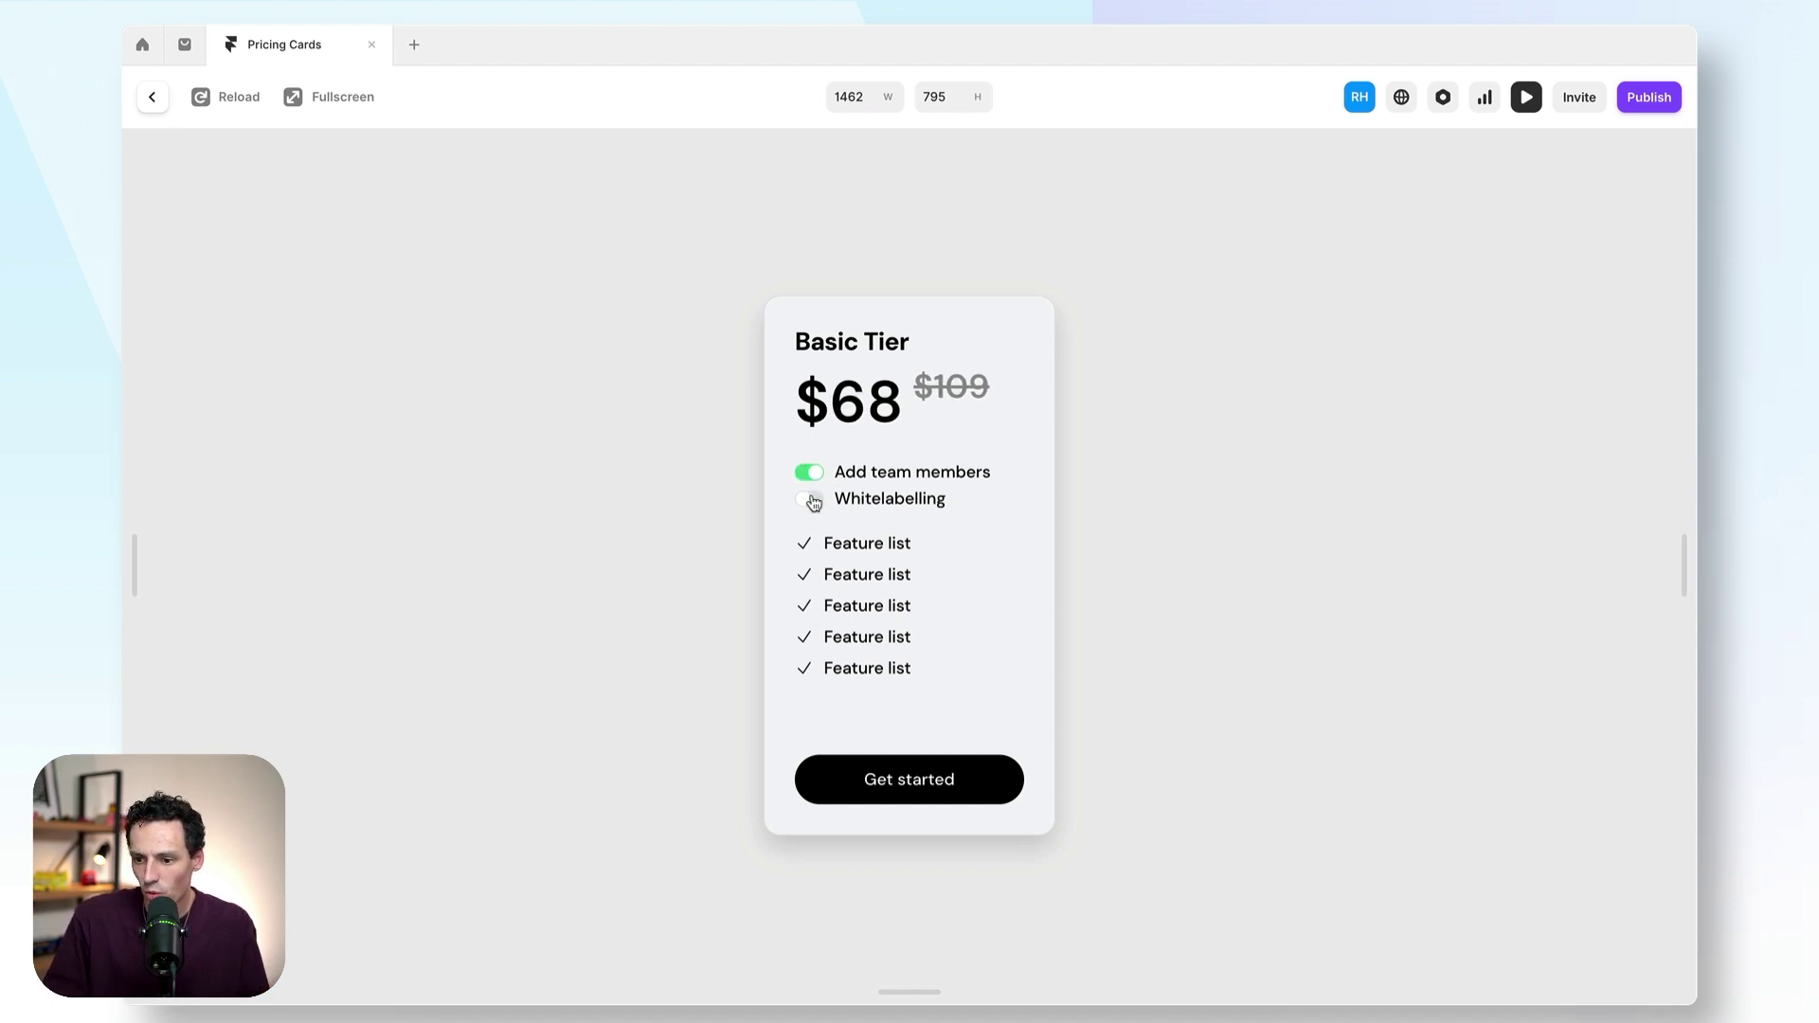
click(813, 500)
click(152, 97)
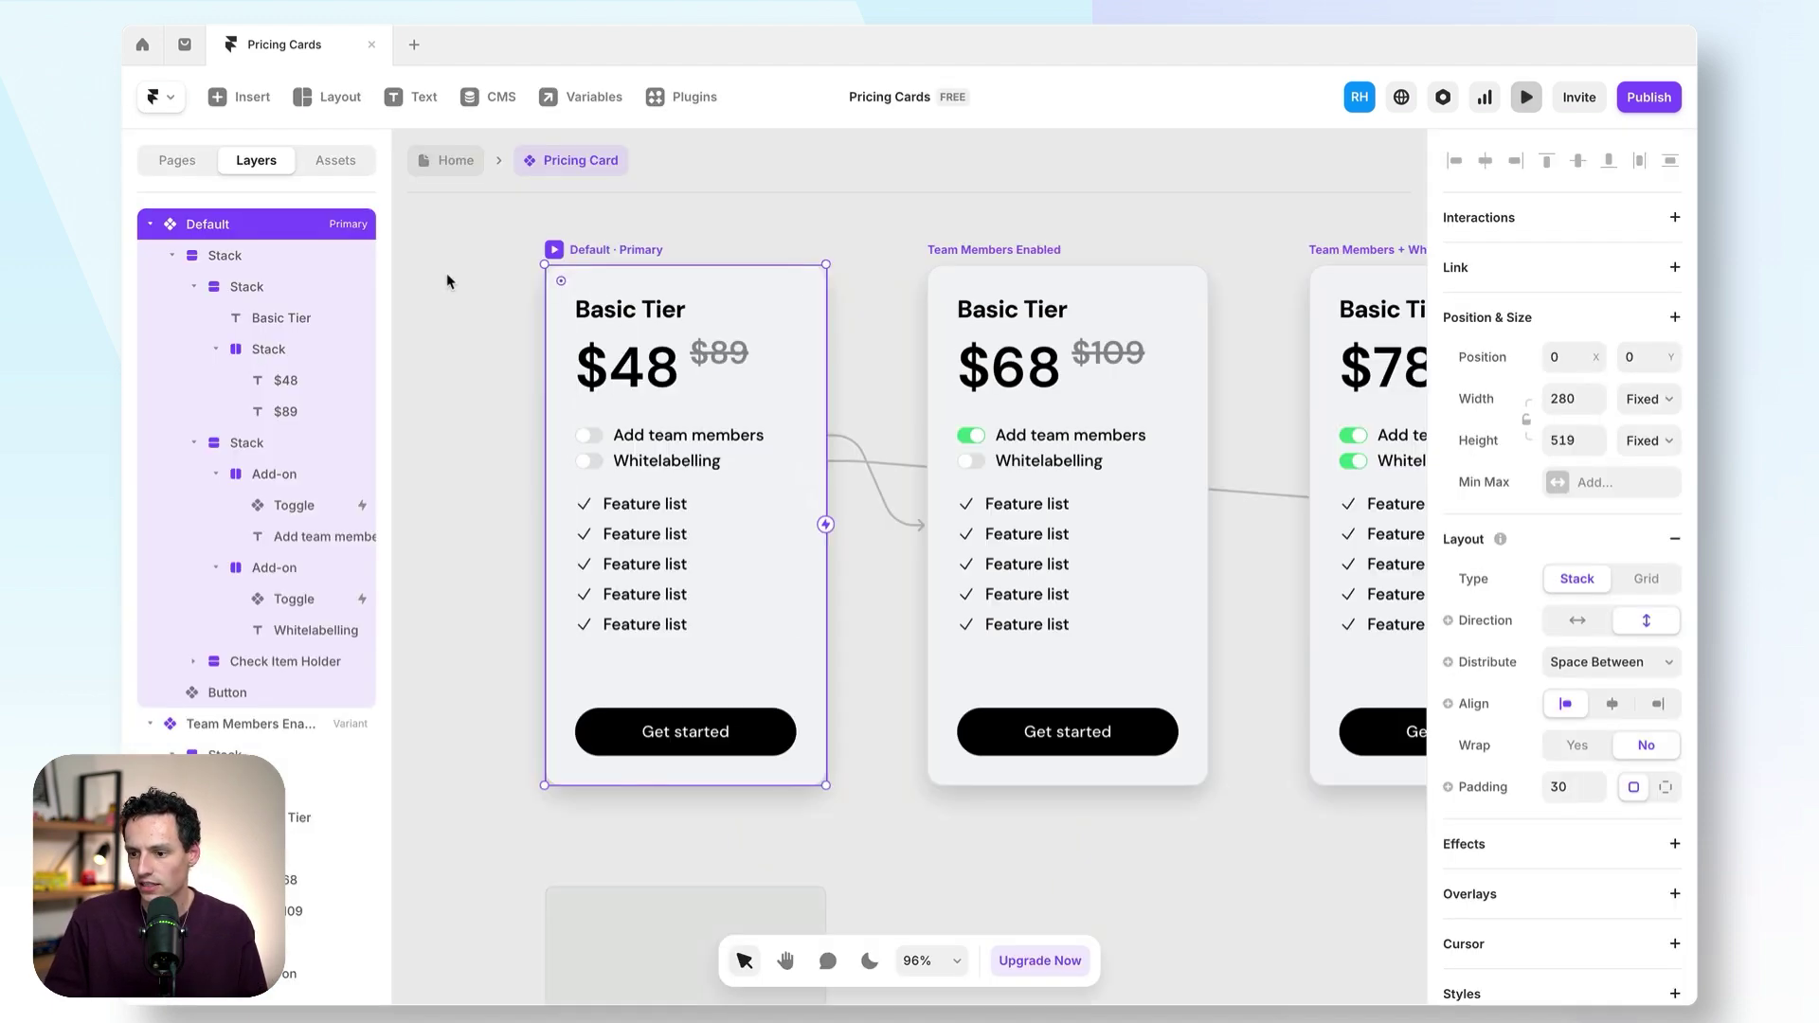
- Retarget the $68 card's Whitelabelling toggle click to Team Members + Whitelabelling
scroll(948, 506, right, 5)
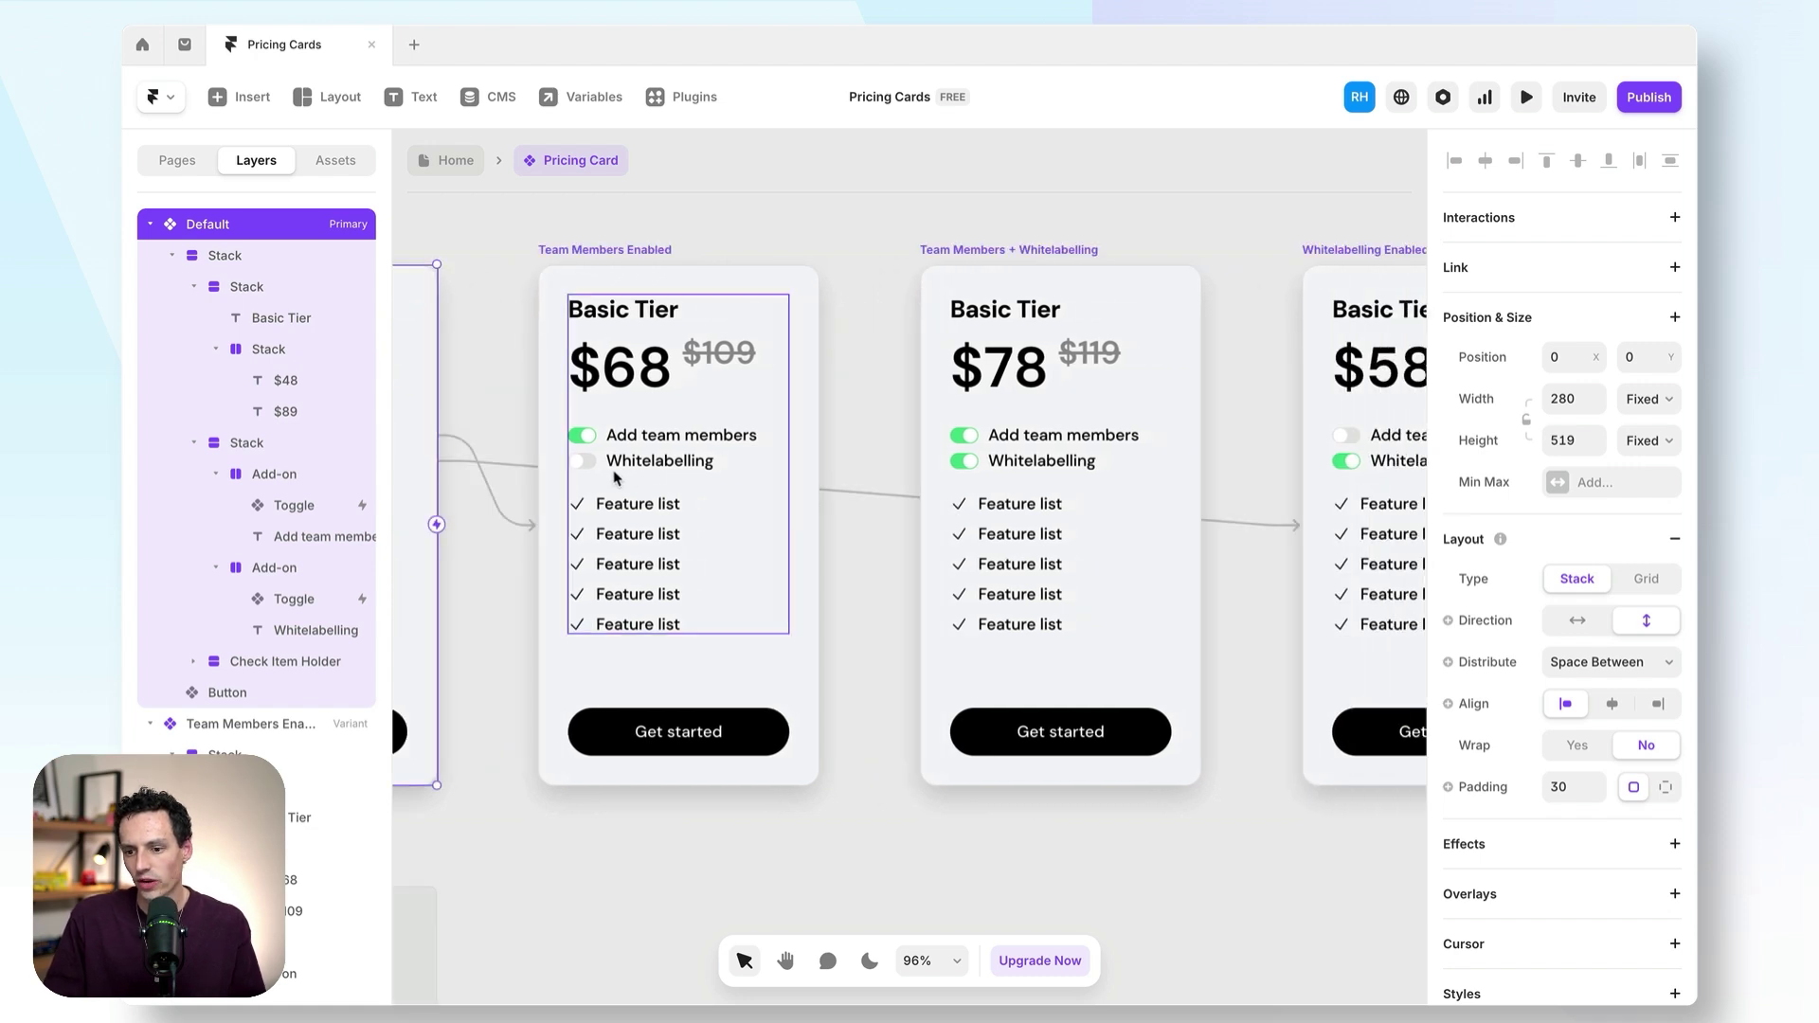
click(590, 463)
scroll(927, 555, right, 2)
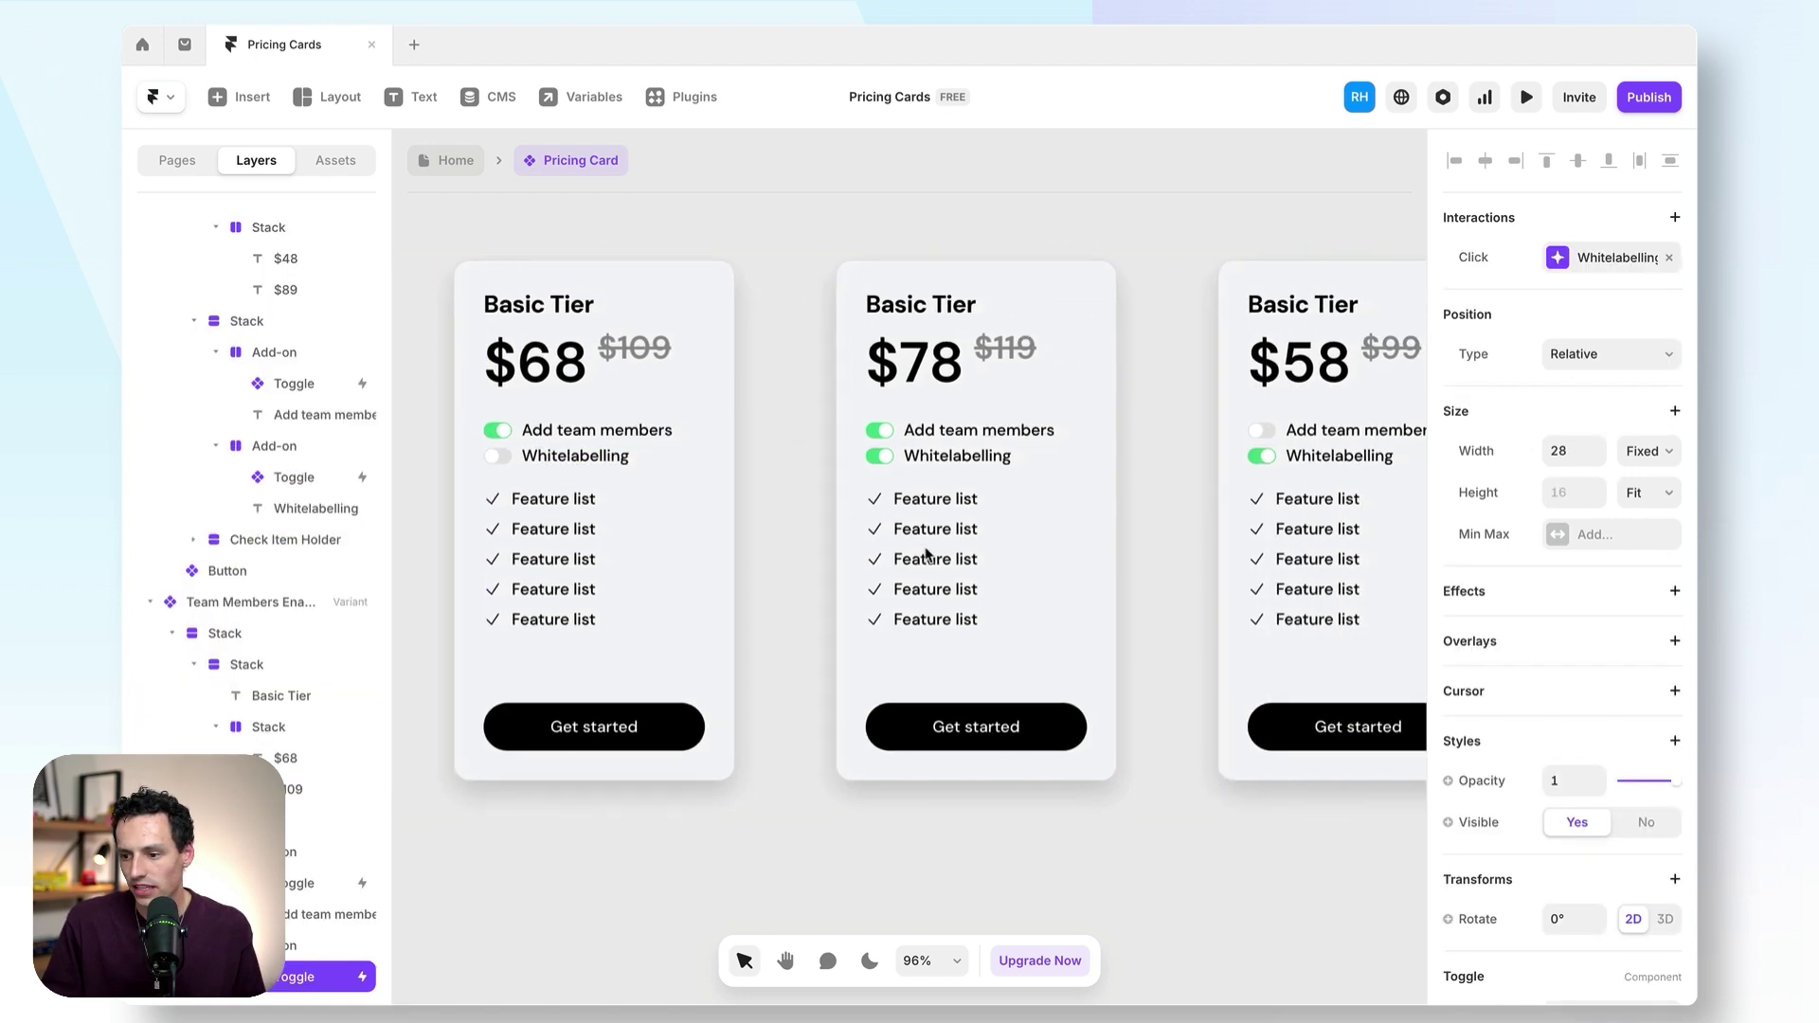
scroll(1149, 519, right, 3)
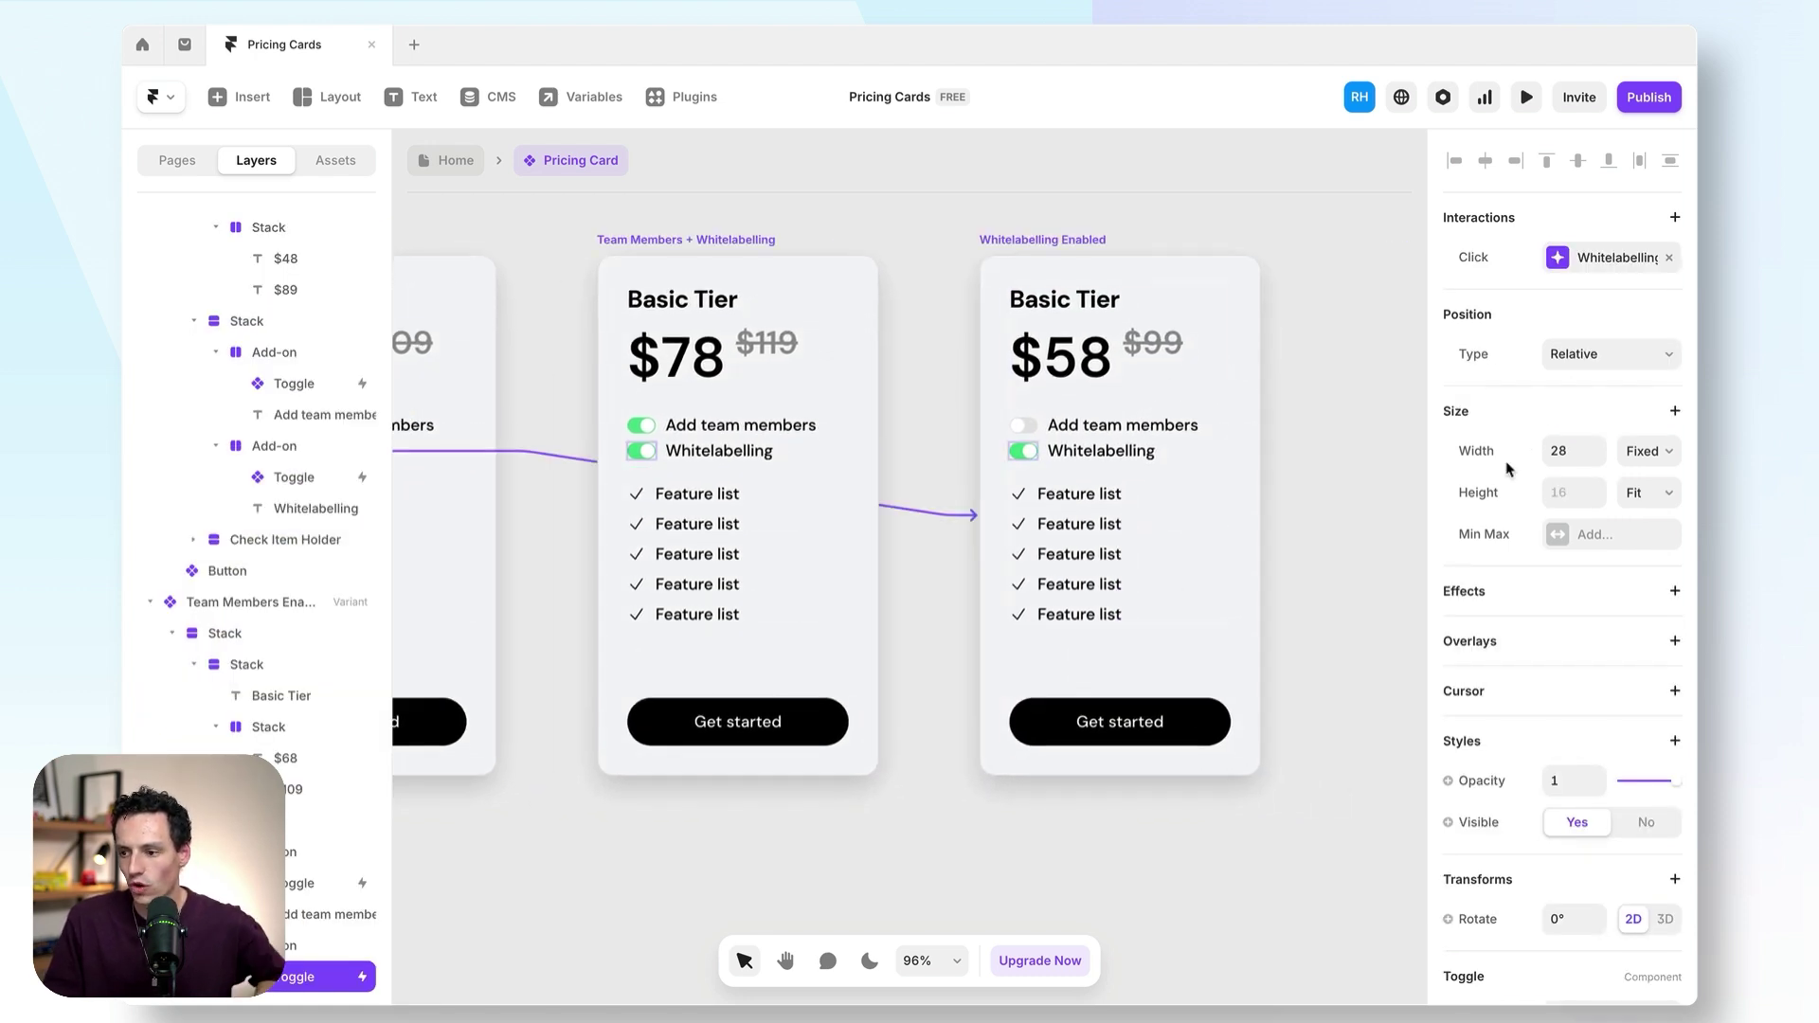
click(1616, 261)
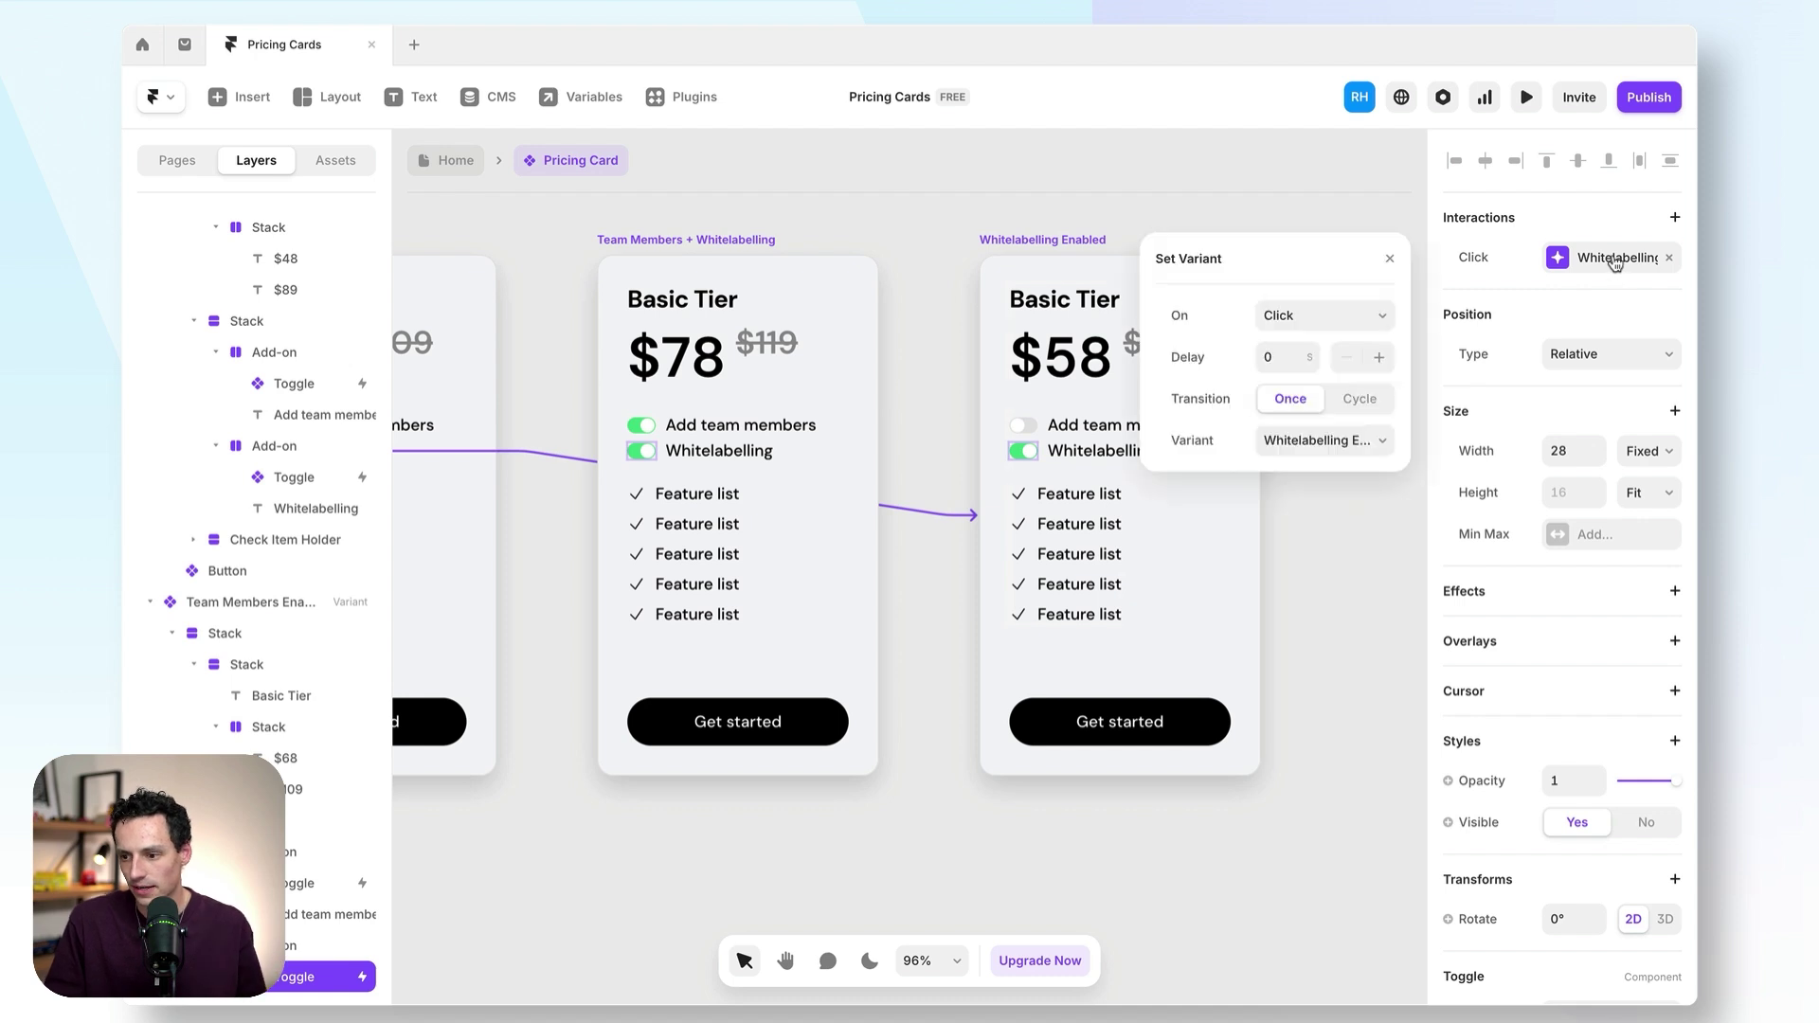
click(1342, 442)
click(1366, 418)
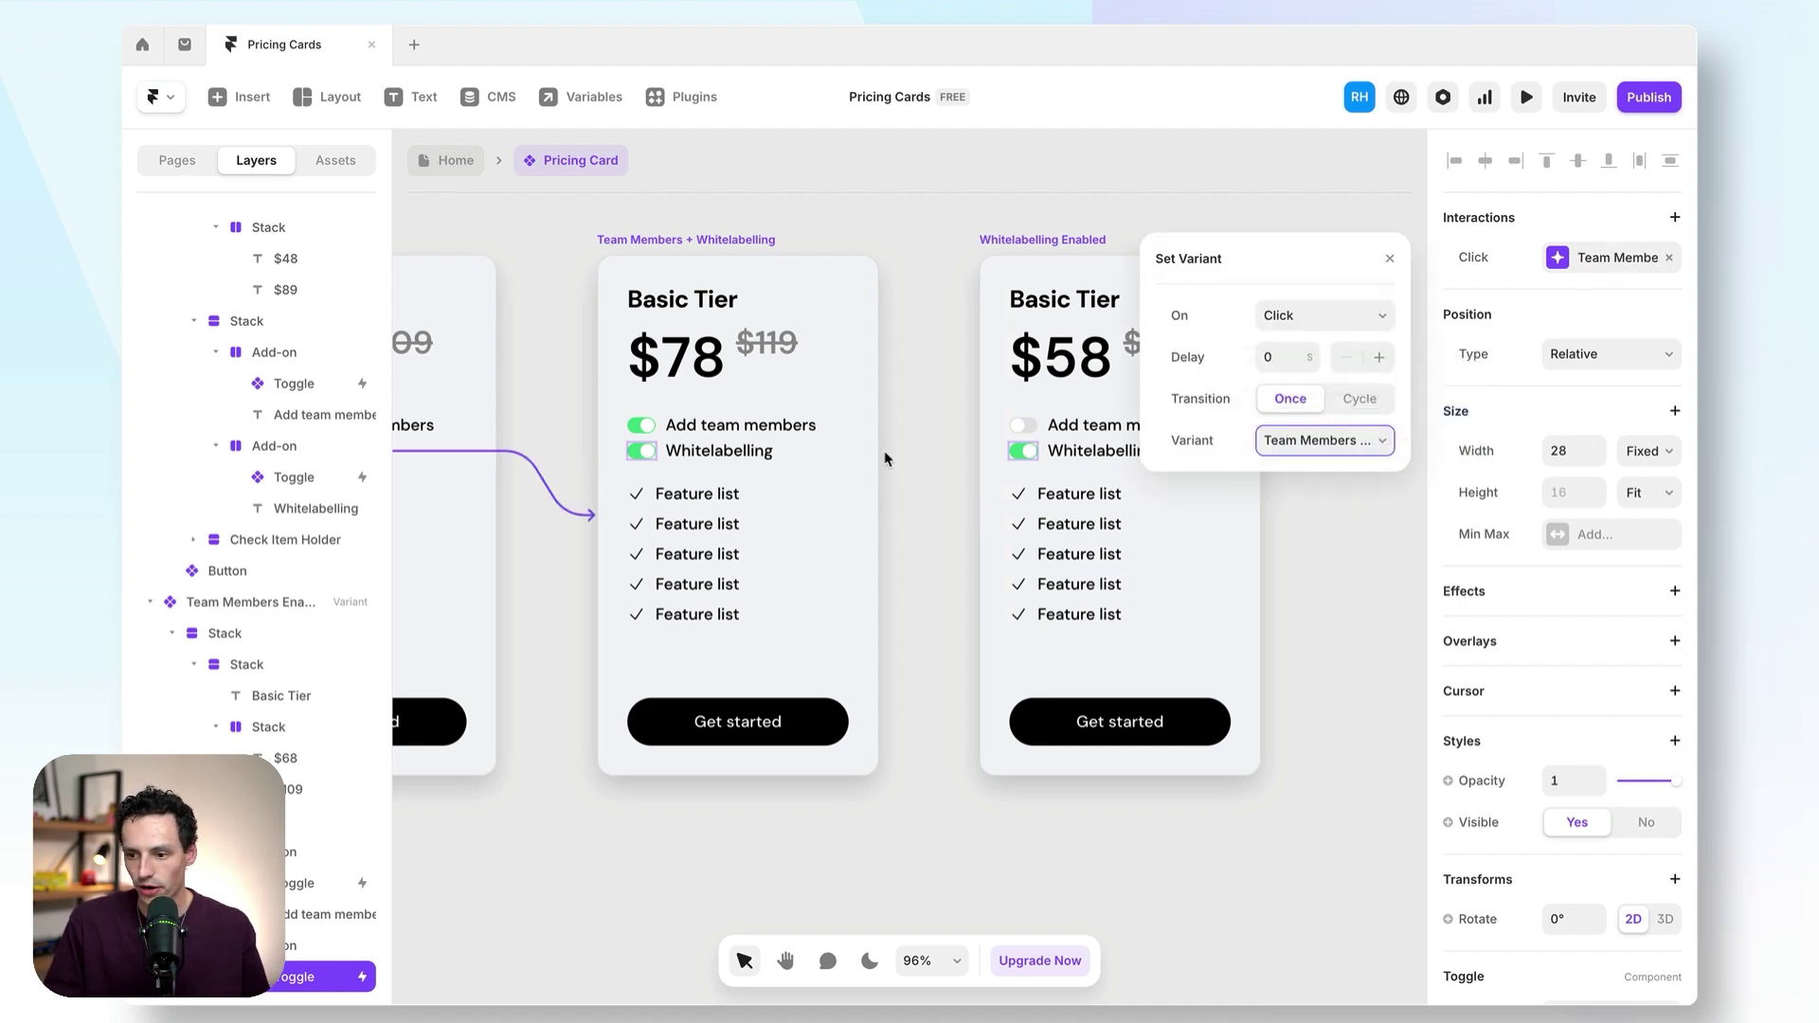
- Select the Default card variant and preview the card again
scroll(841, 469, left, 8)
click(473, 237)
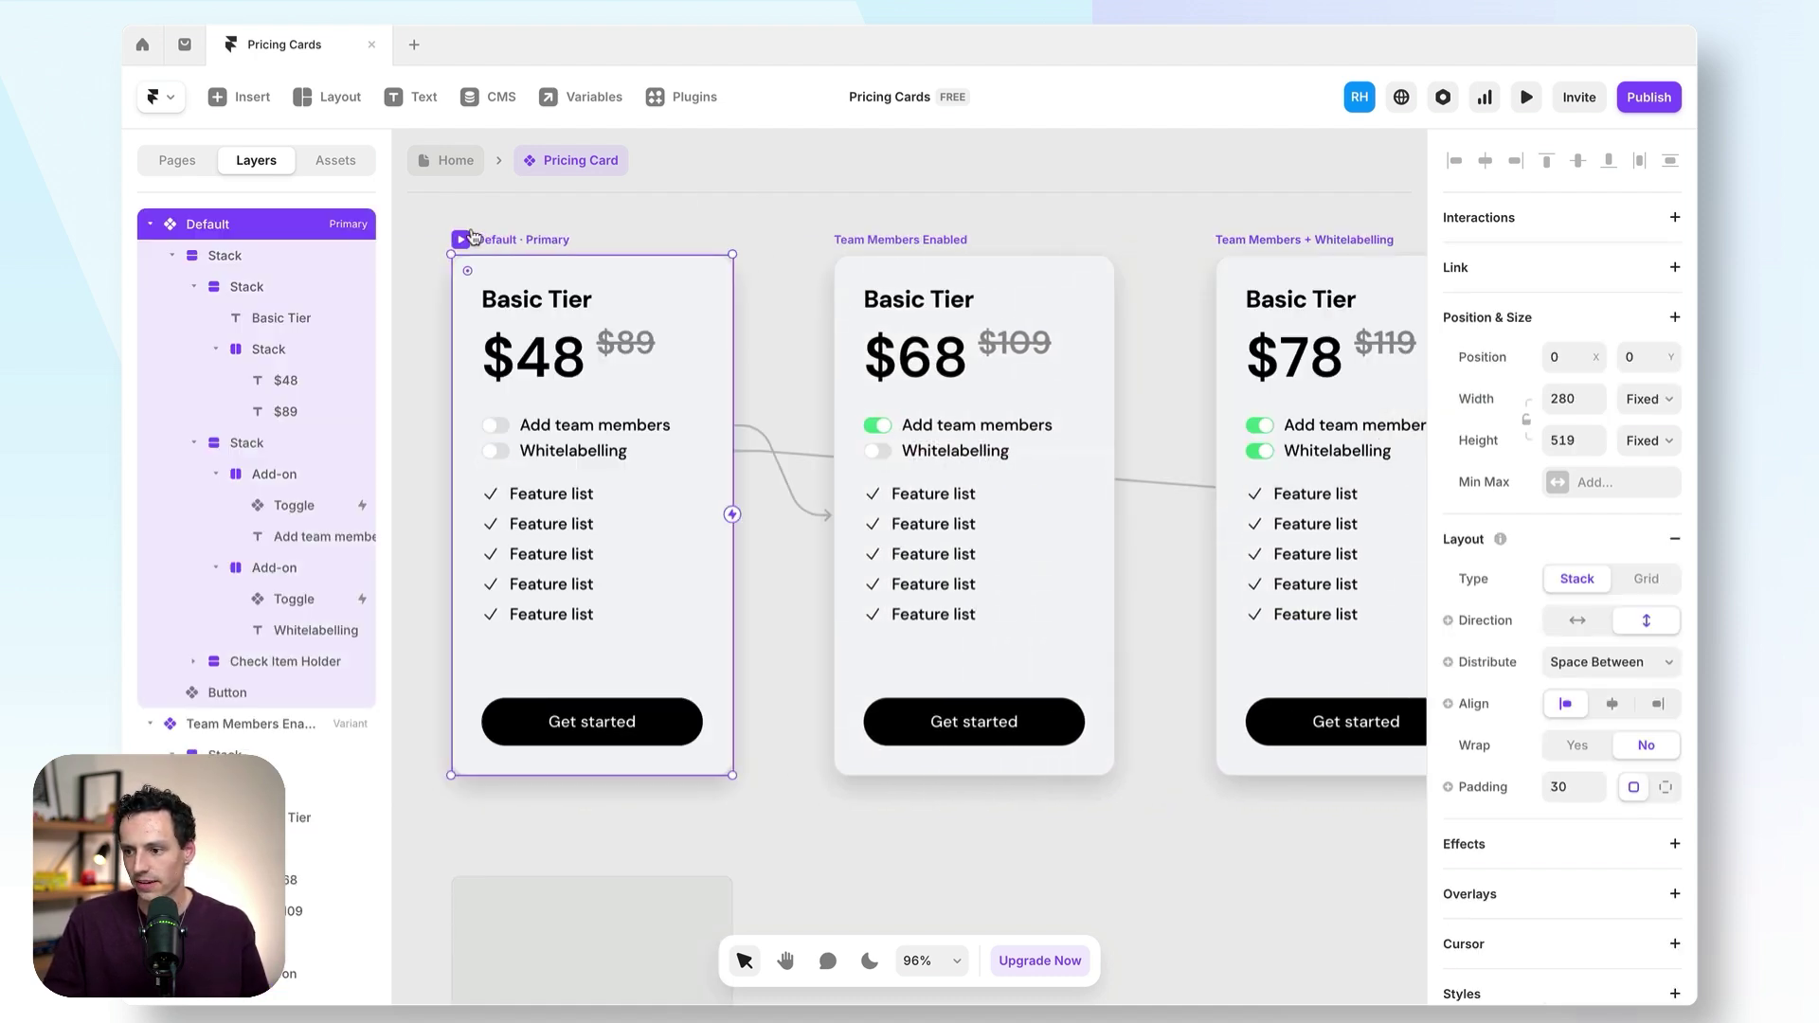
click(1528, 98)
- In preview, switch on both add-ons, toggle Whitelabelling, reset team members, and exit
click(823, 473)
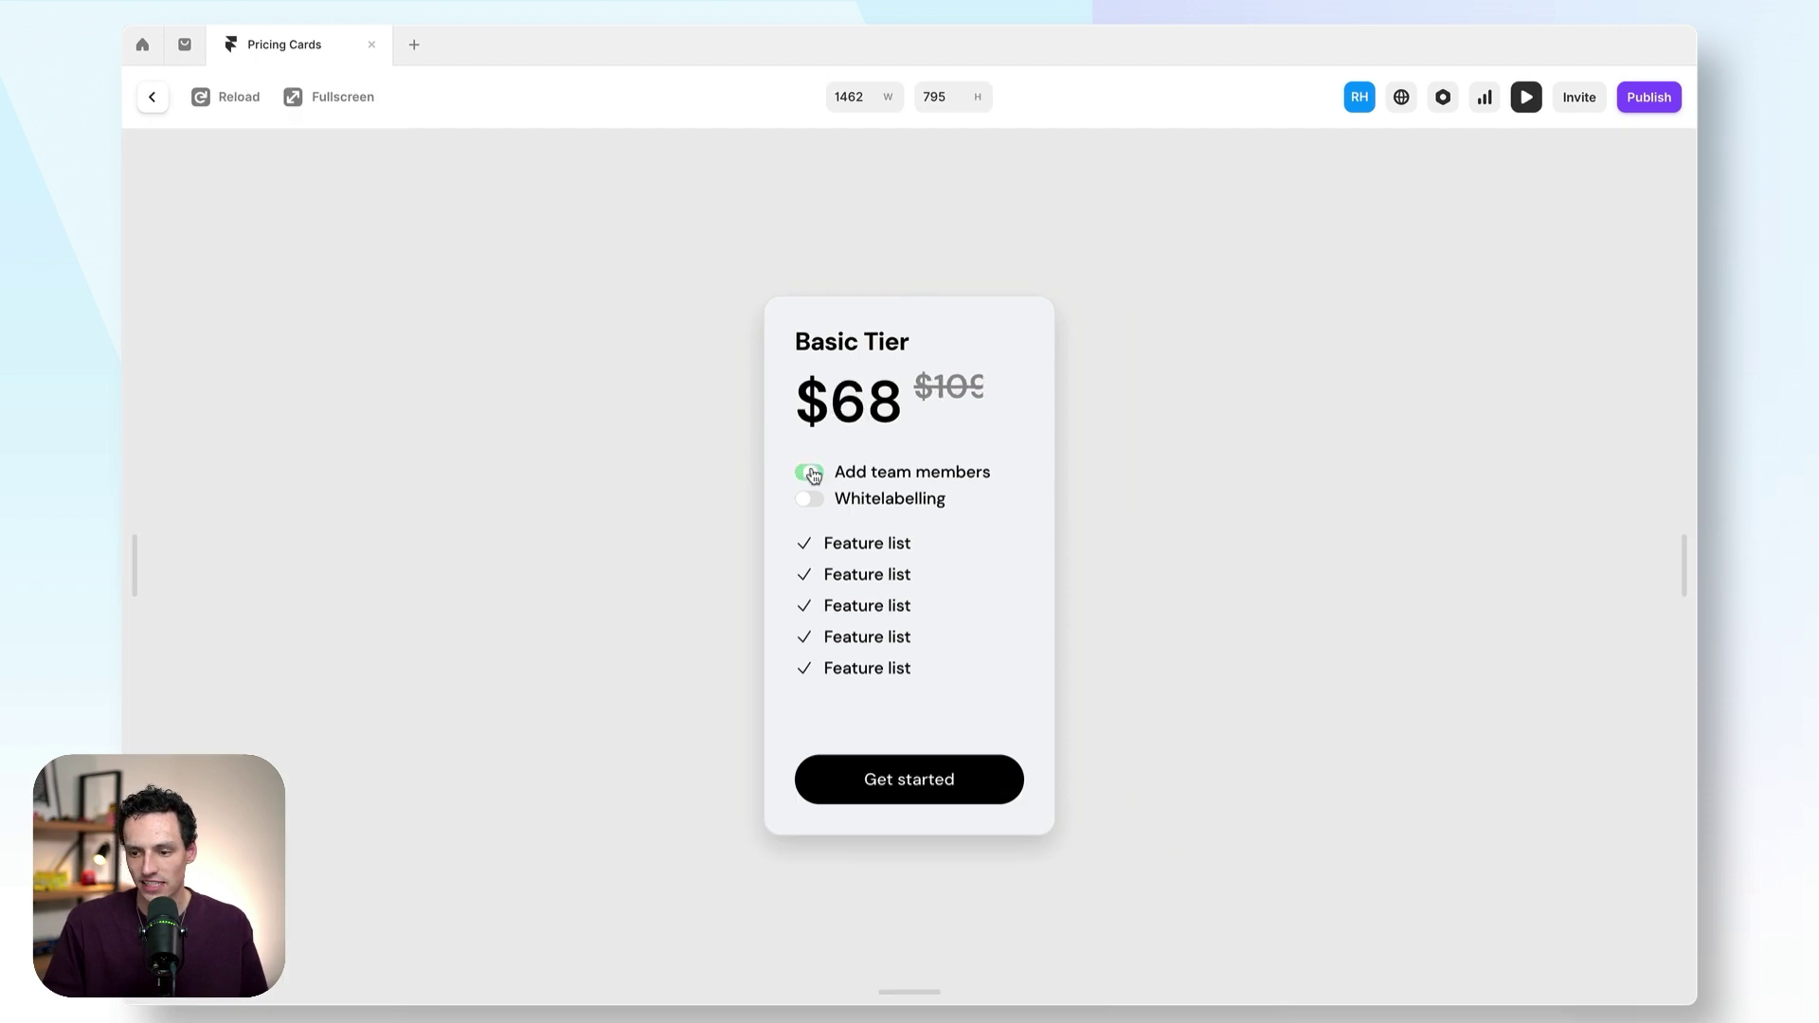
click(811, 503)
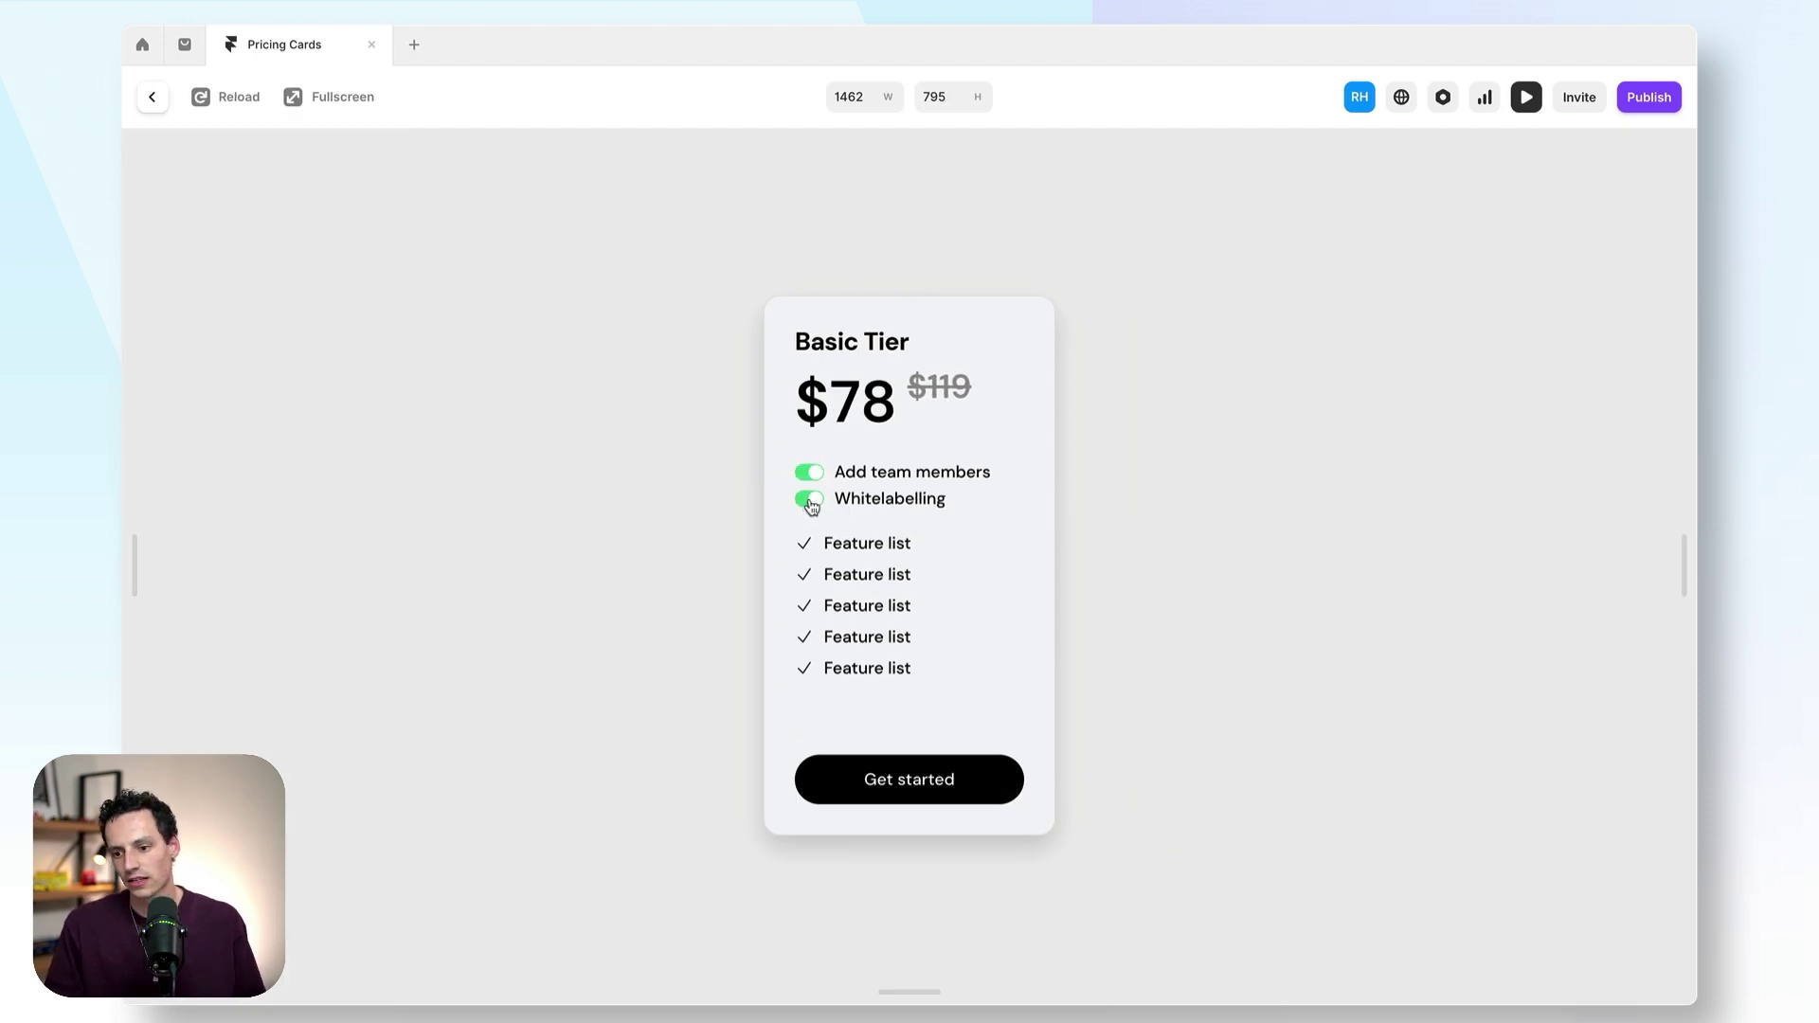
click(812, 504)
click(811, 502)
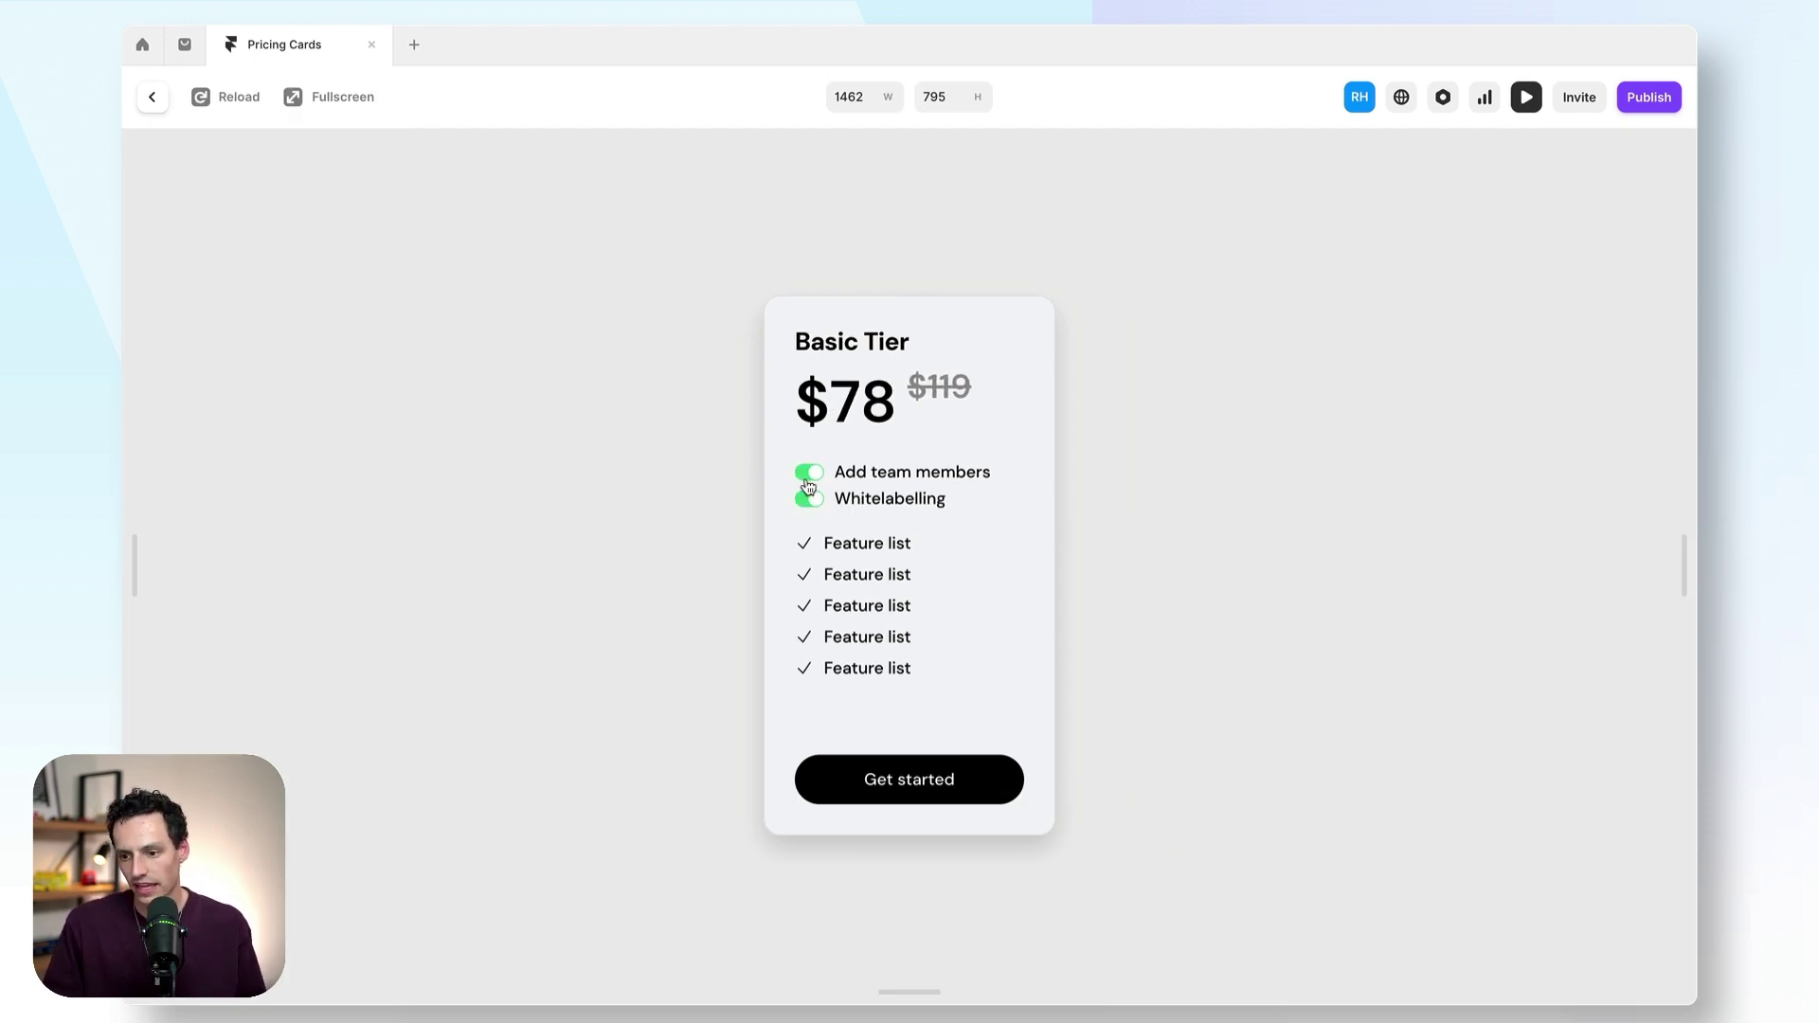
click(808, 477)
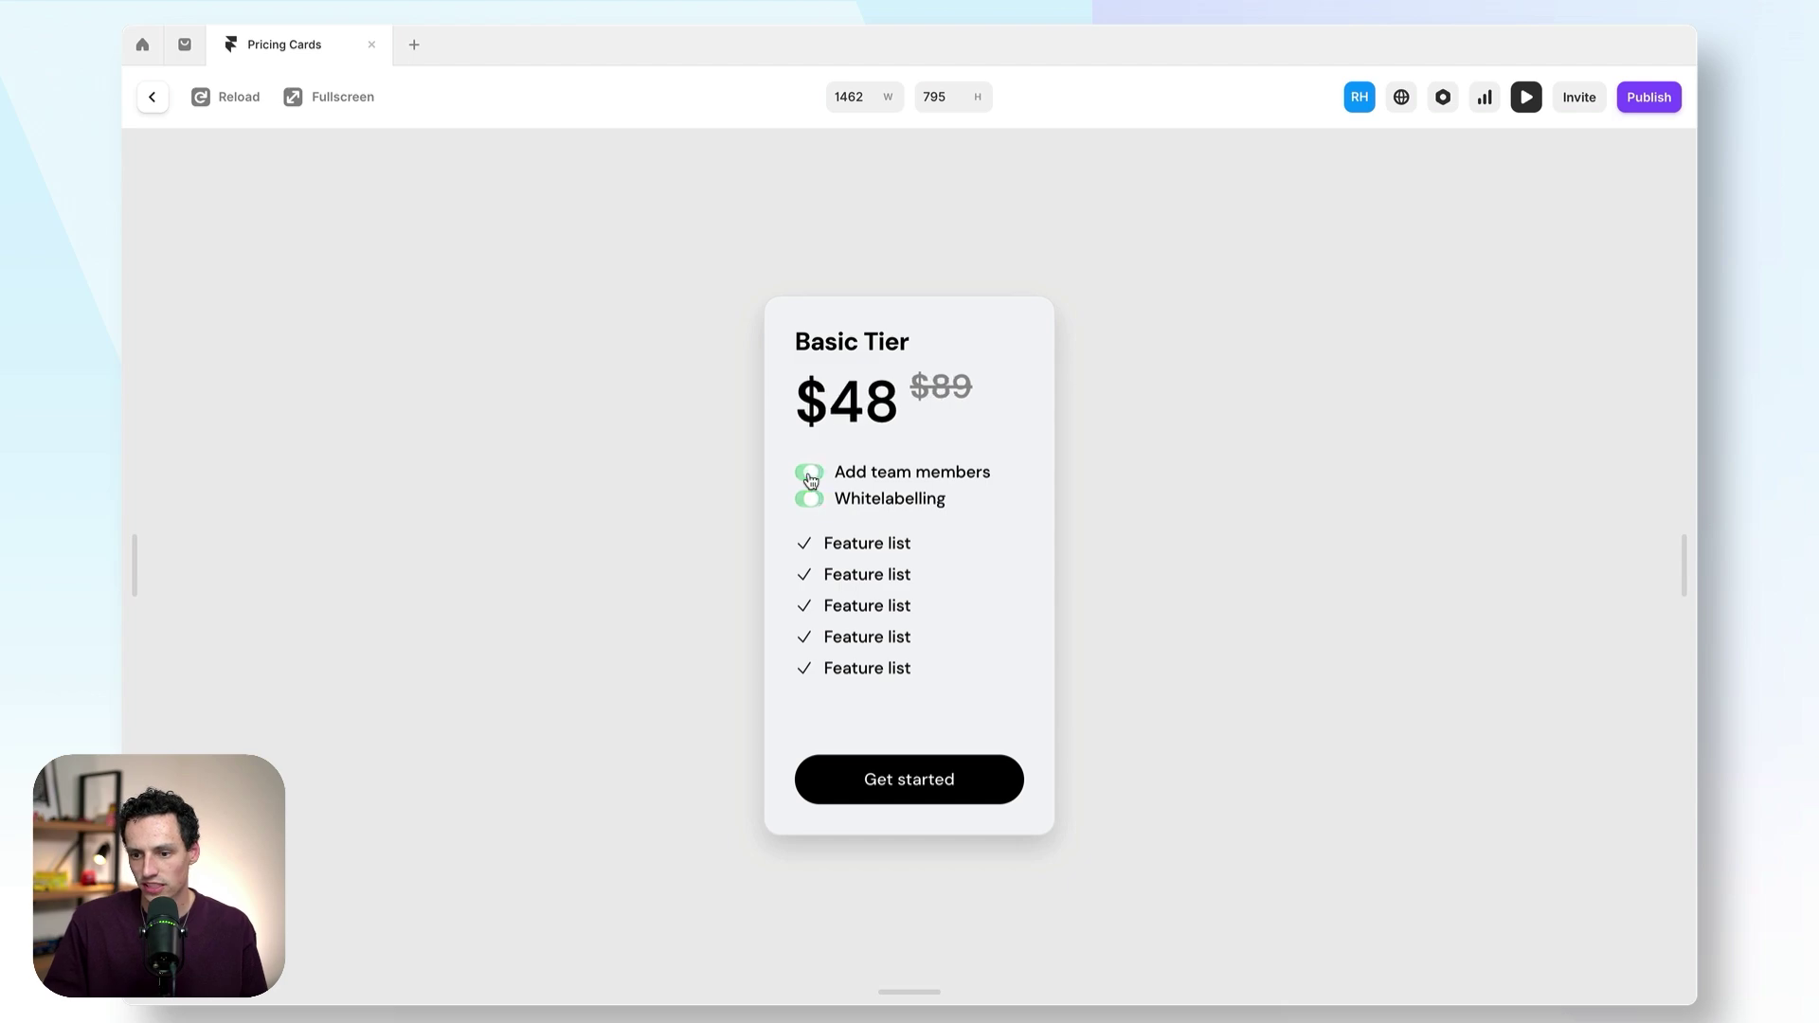
click(155, 96)
- Retarget the $78 card's Add team members toggle click from Default to Whitelabelling Enabled
scroll(1166, 636, right, 5)
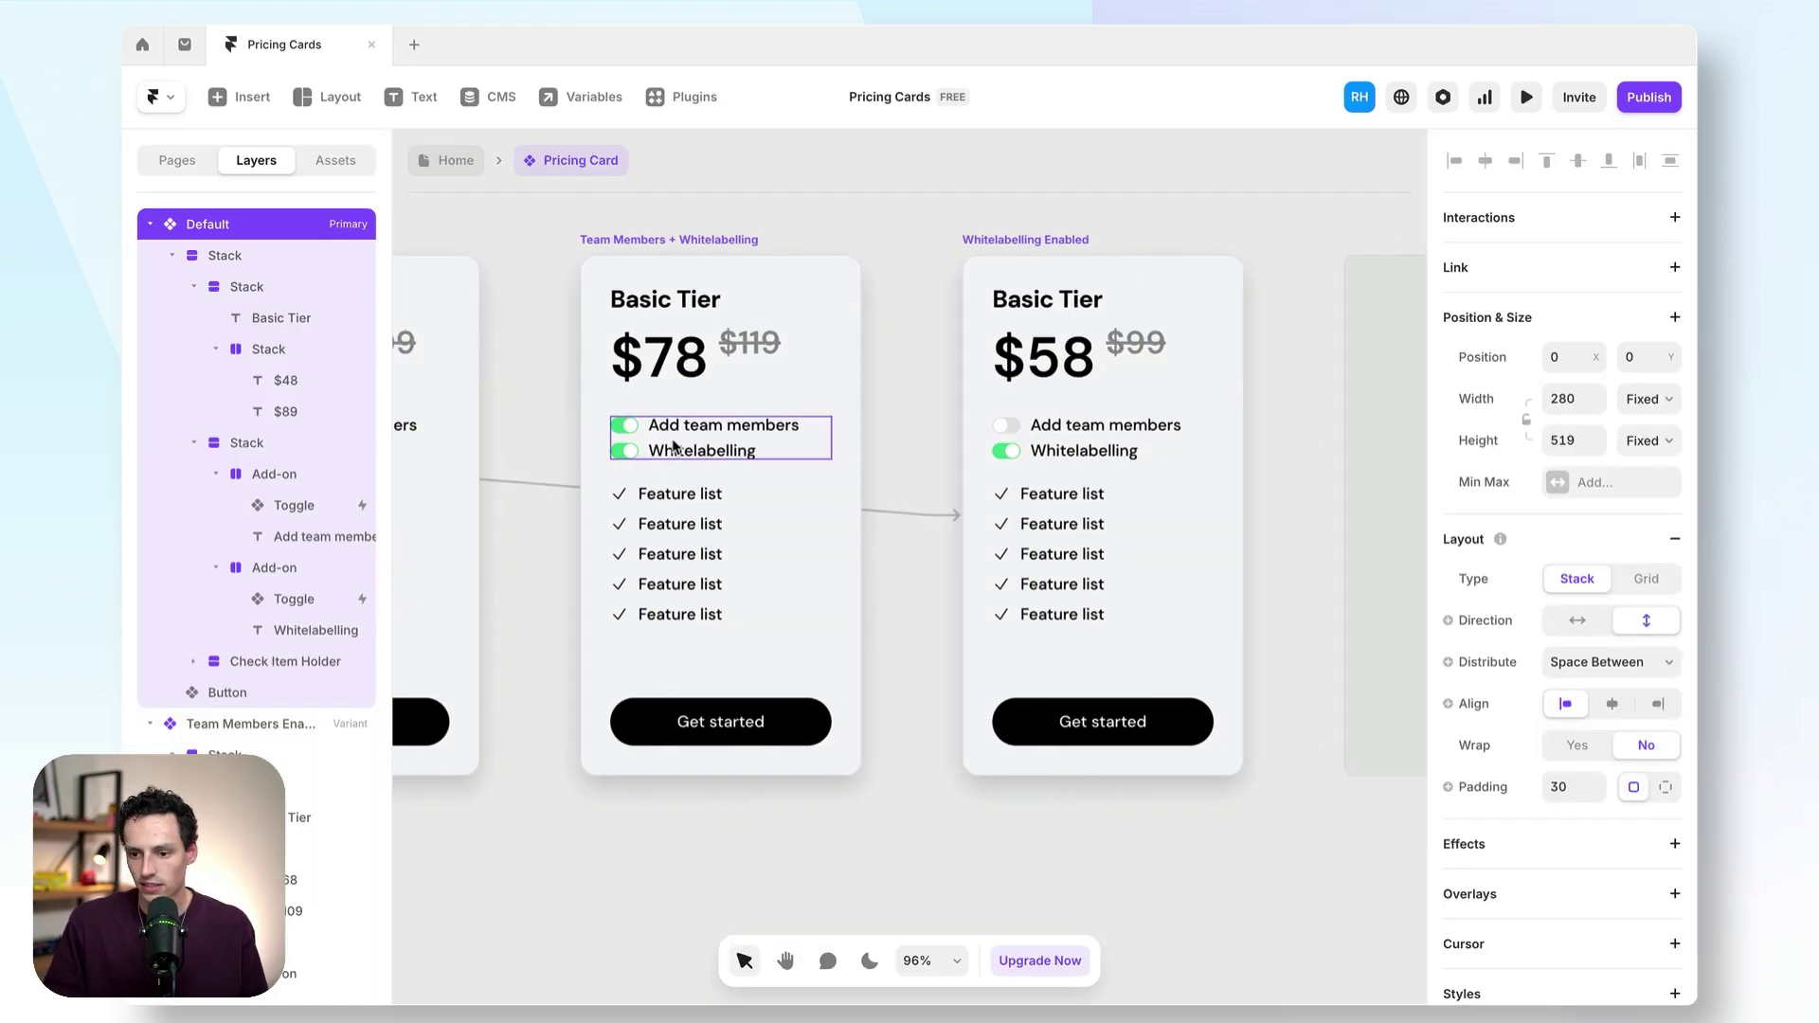
click(625, 425)
scroll(664, 473, left, 4)
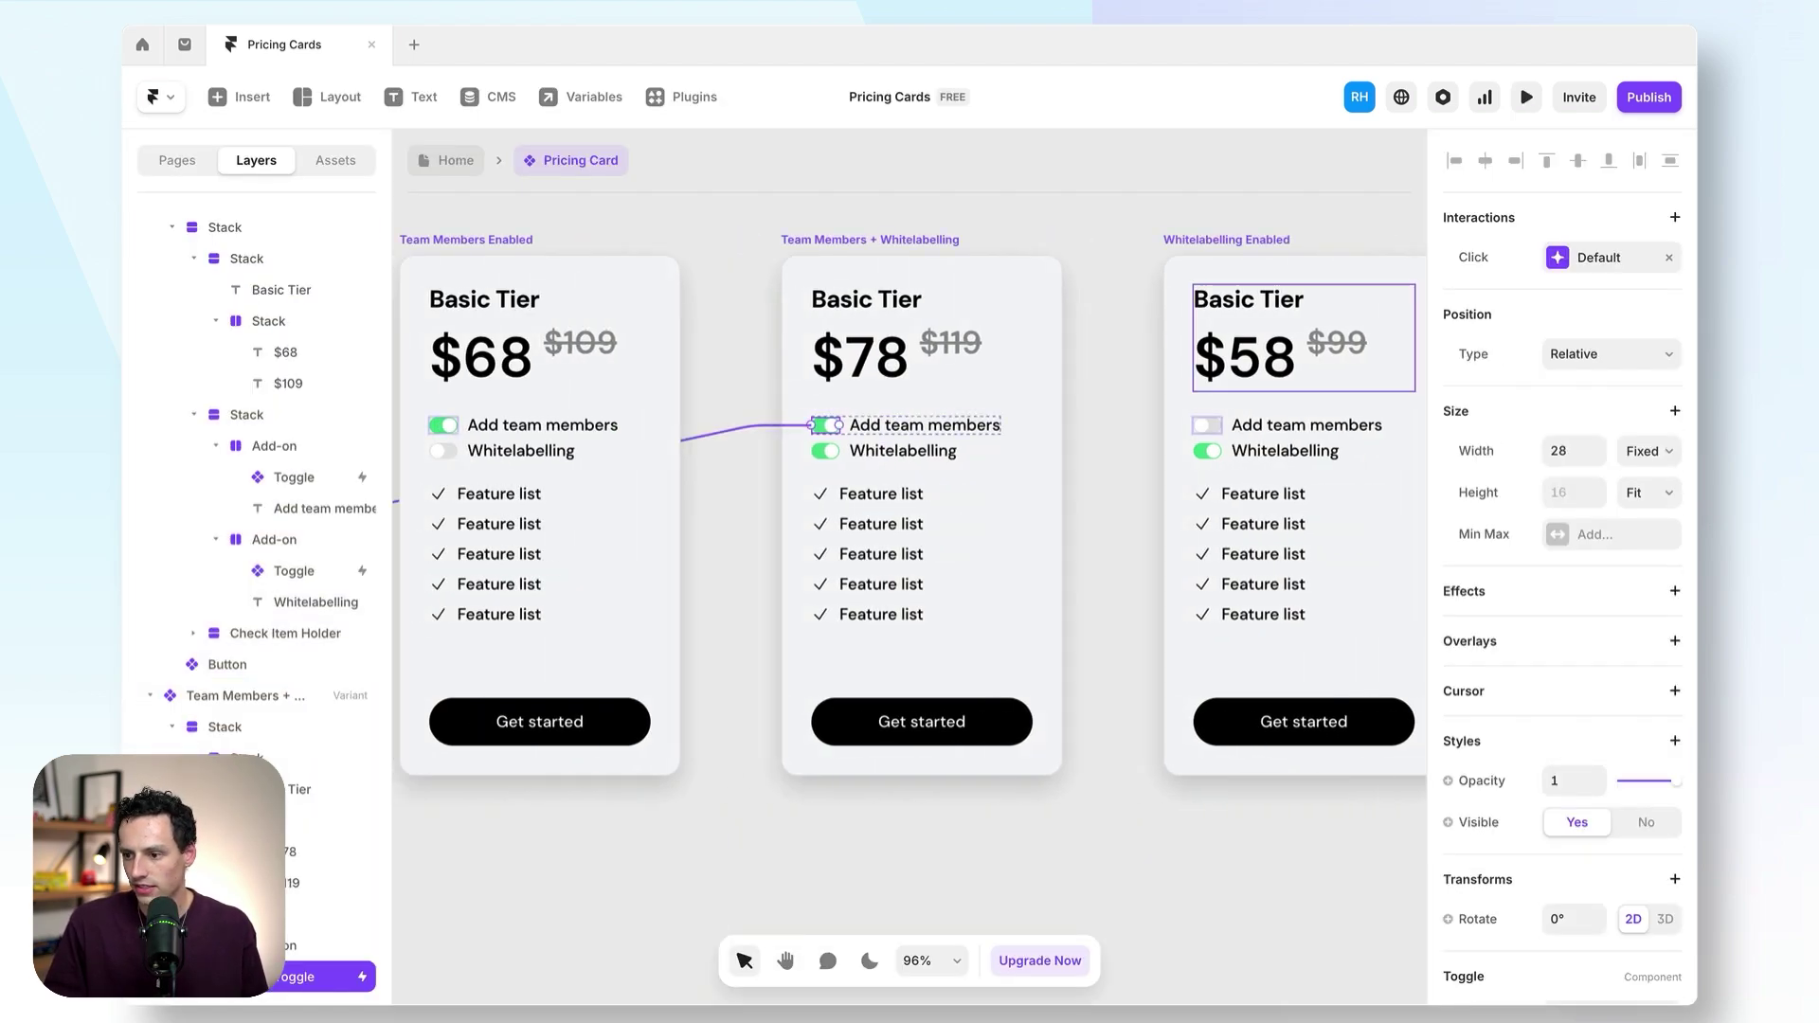
click(1594, 264)
click(1290, 441)
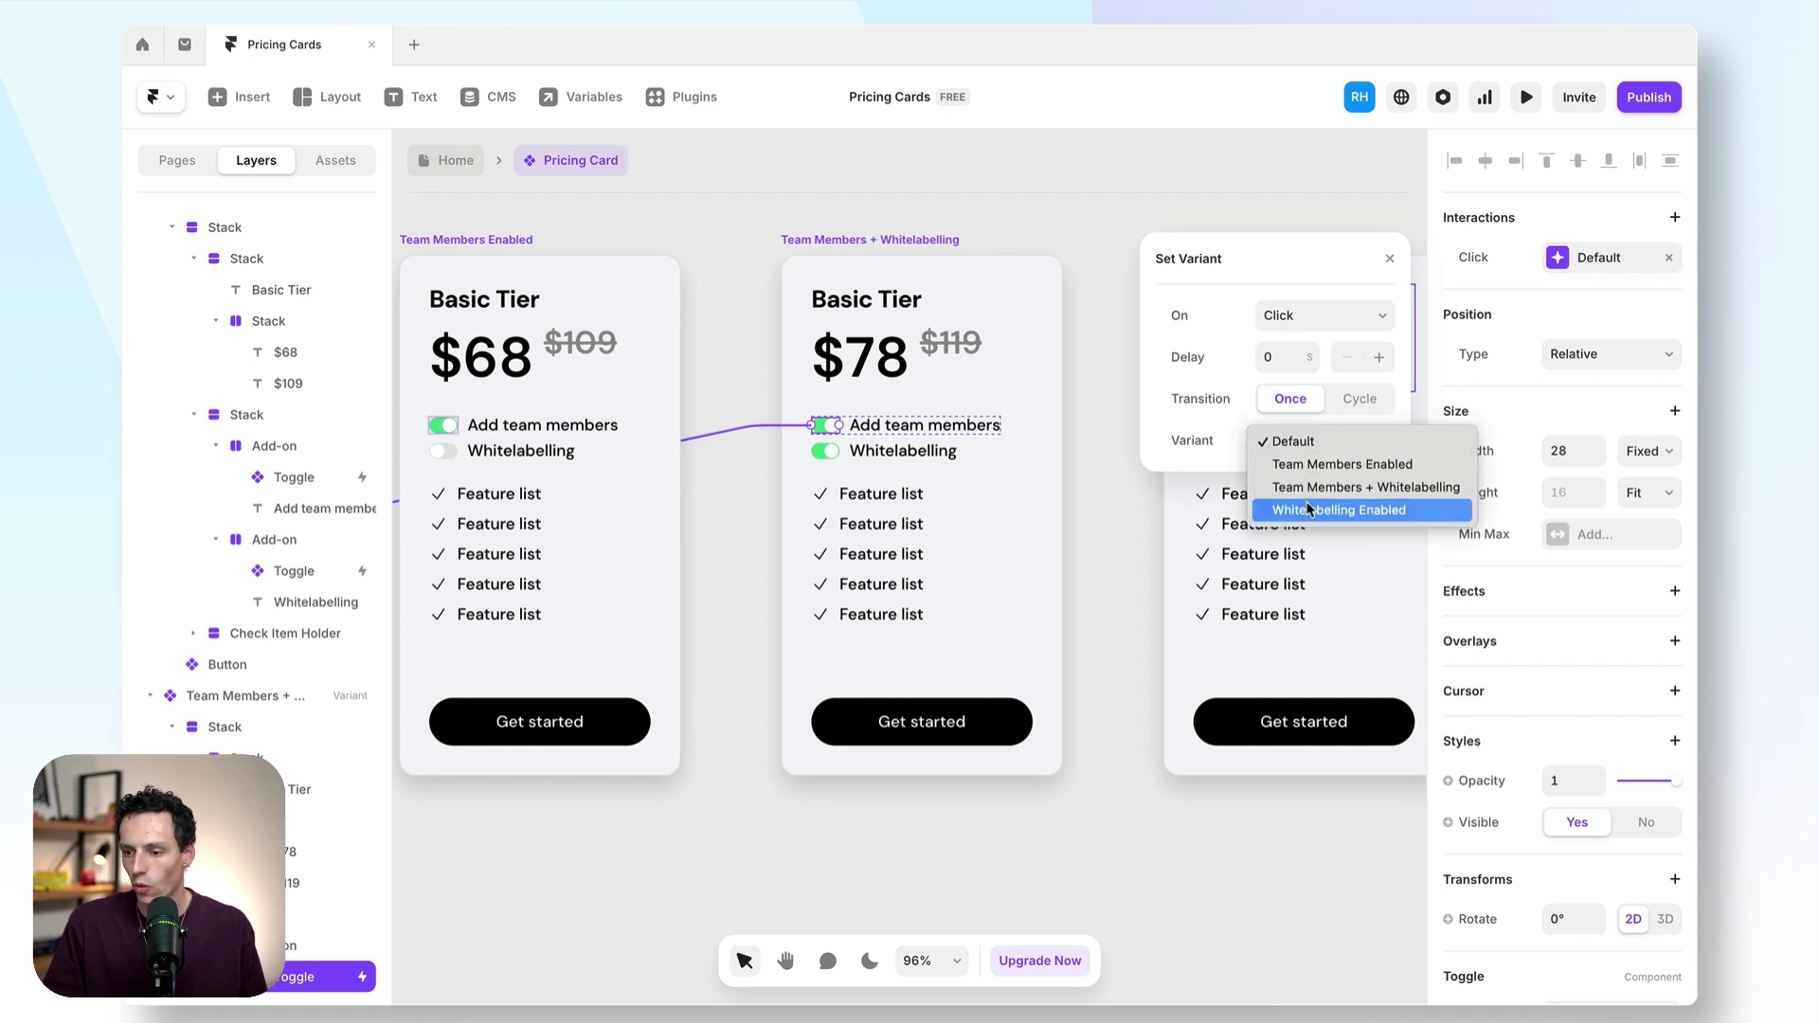
click(1338, 510)
scroll(767, 283, left, 3)
- Preview the card and repeatedly toggle Add team members and Whitelabelling to check prices
key(super+p)
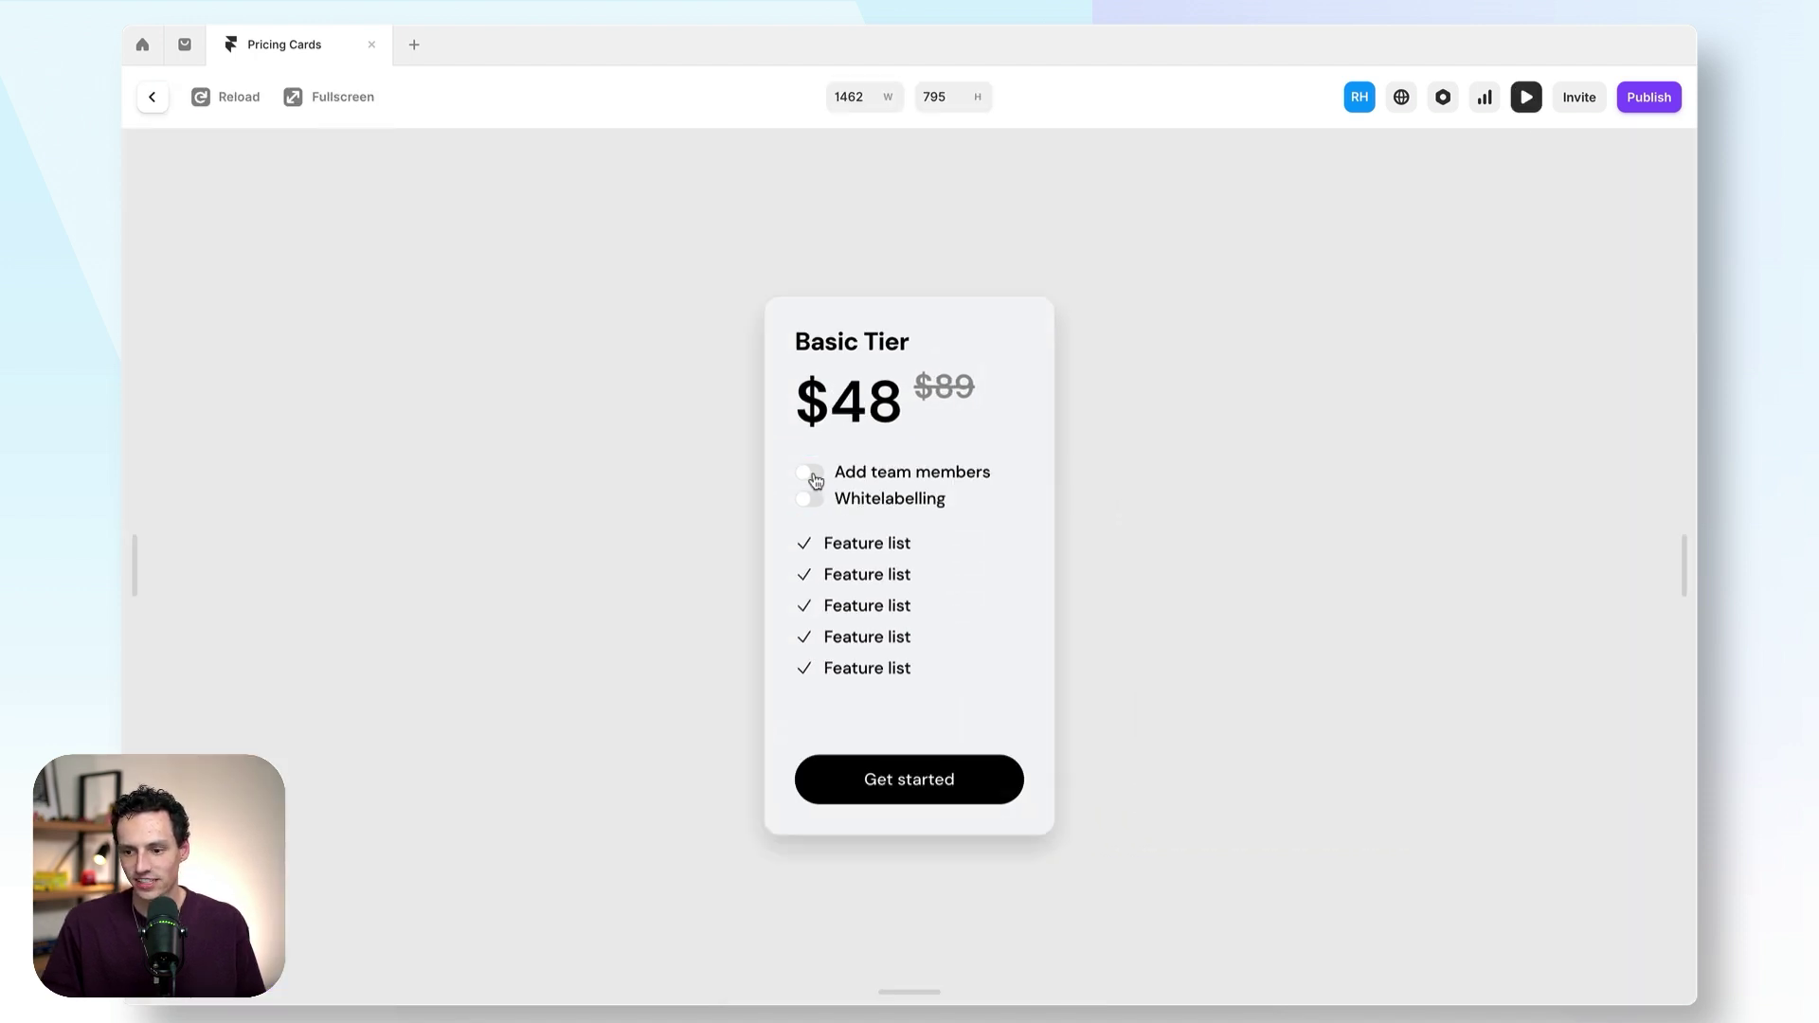
click(810, 472)
click(810, 474)
click(810, 499)
click(810, 472)
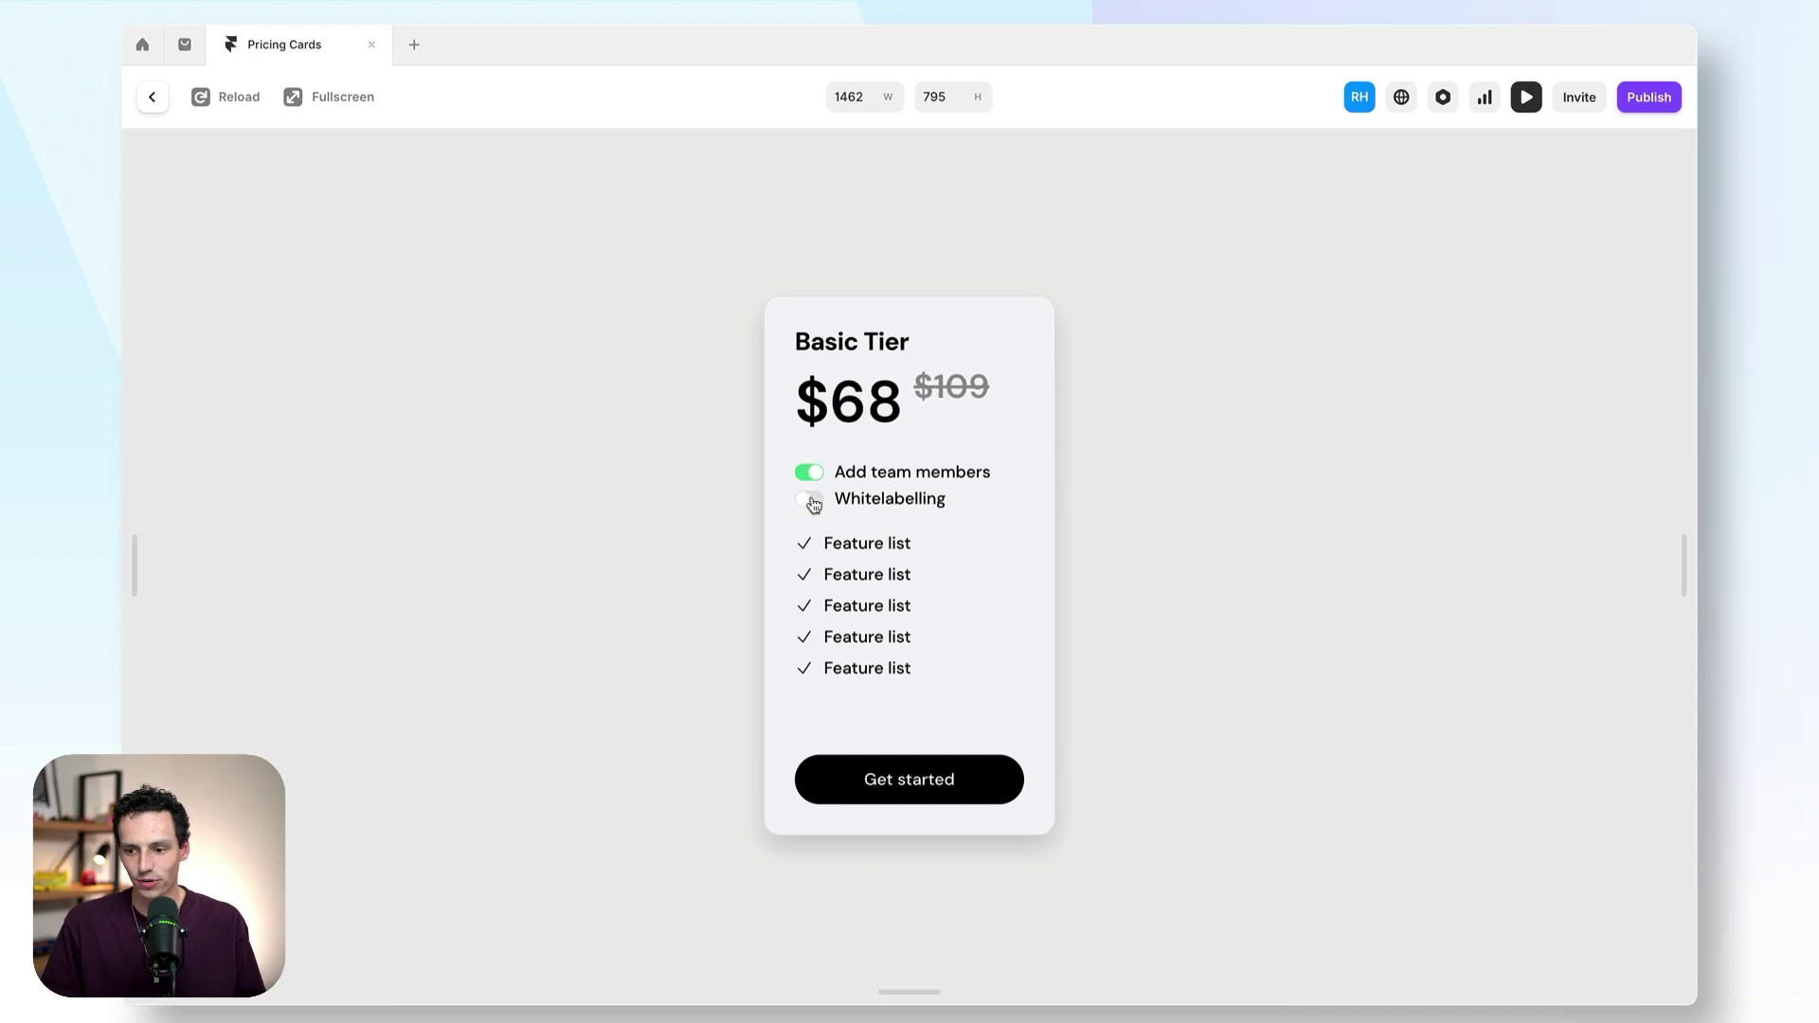
click(810, 500)
click(810, 472)
click(810, 500)
click(810, 472)
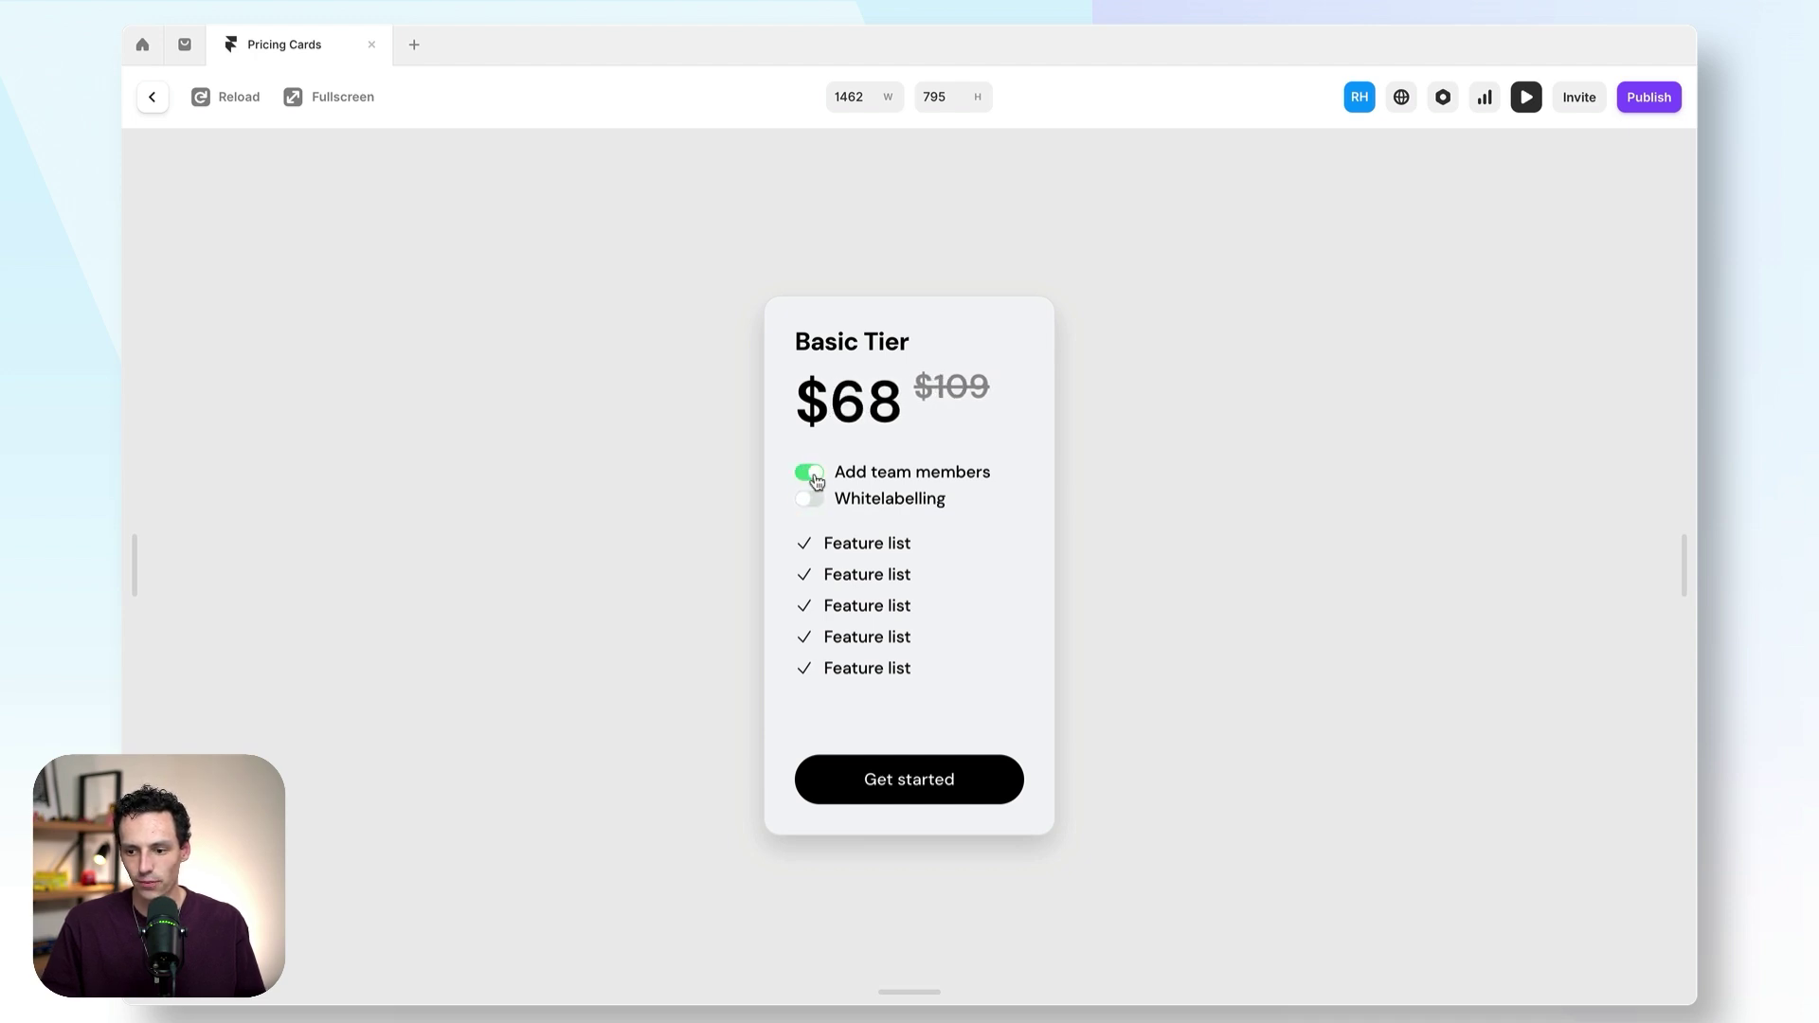
click(810, 471)
click(810, 500)
key(Escape)
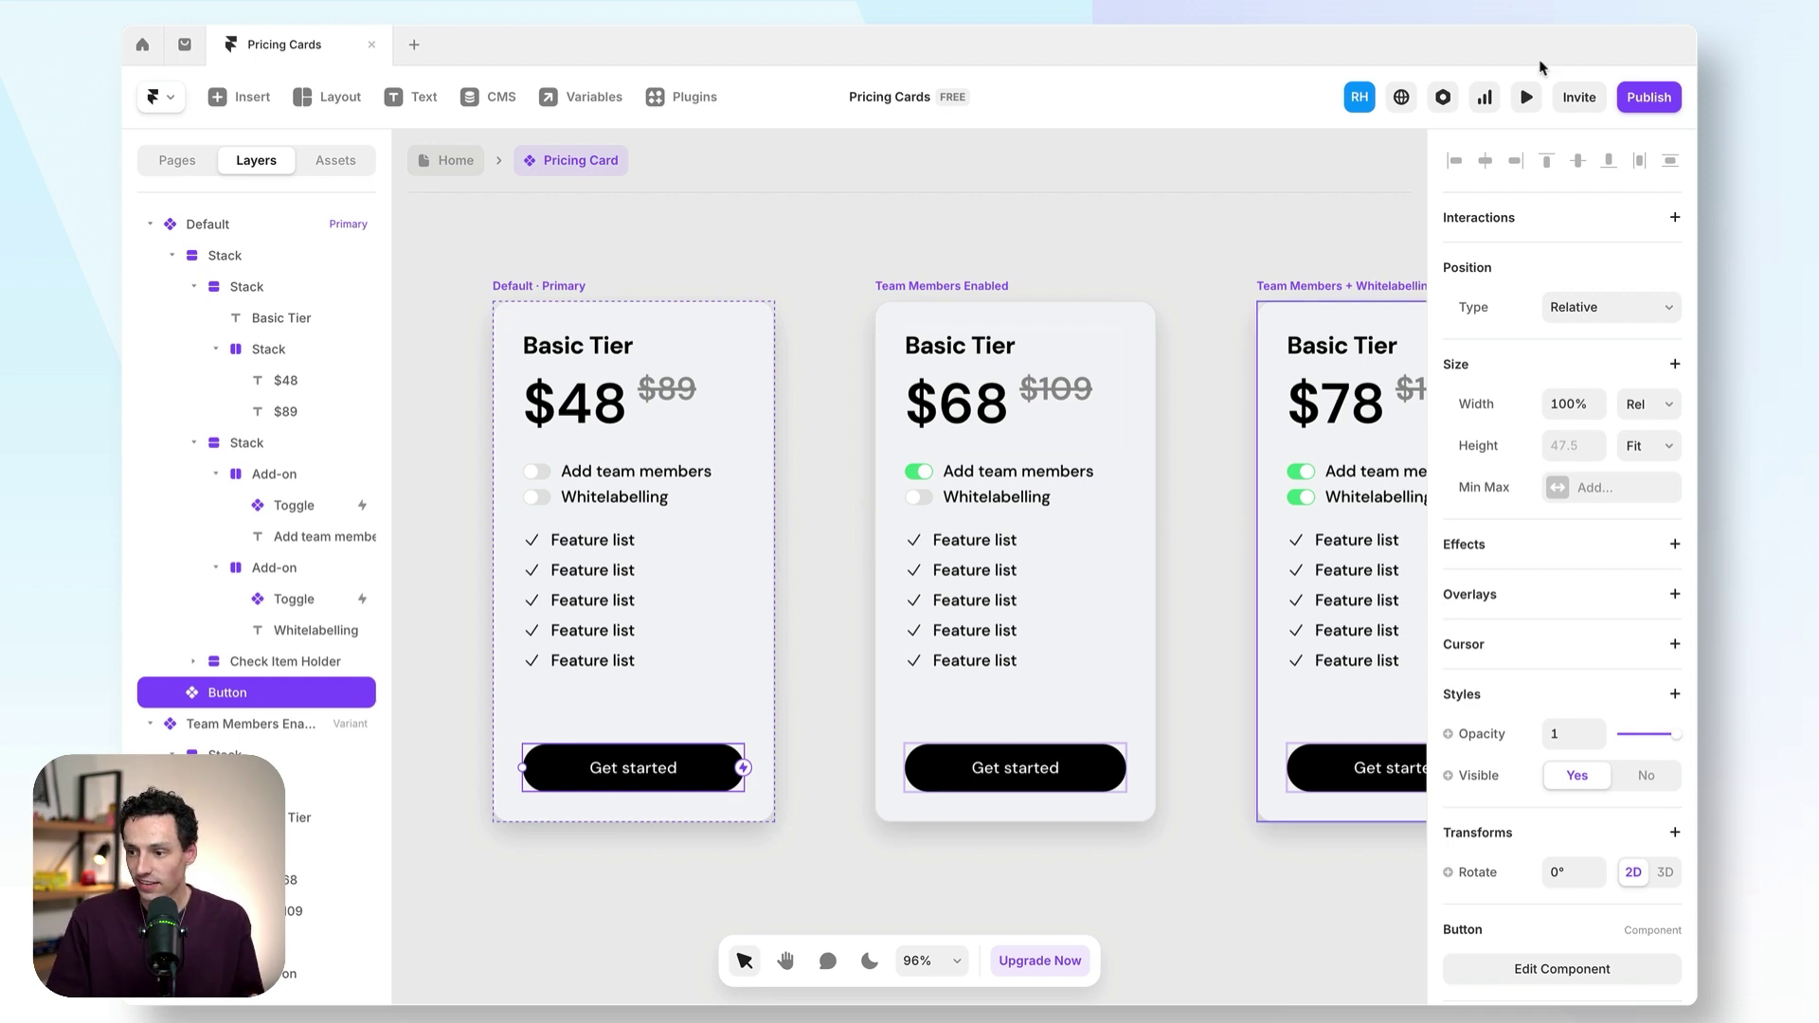
- Preview again with both add-ons on, dismissing a stray text highlight on the button
click(1527, 97)
click(812, 472)
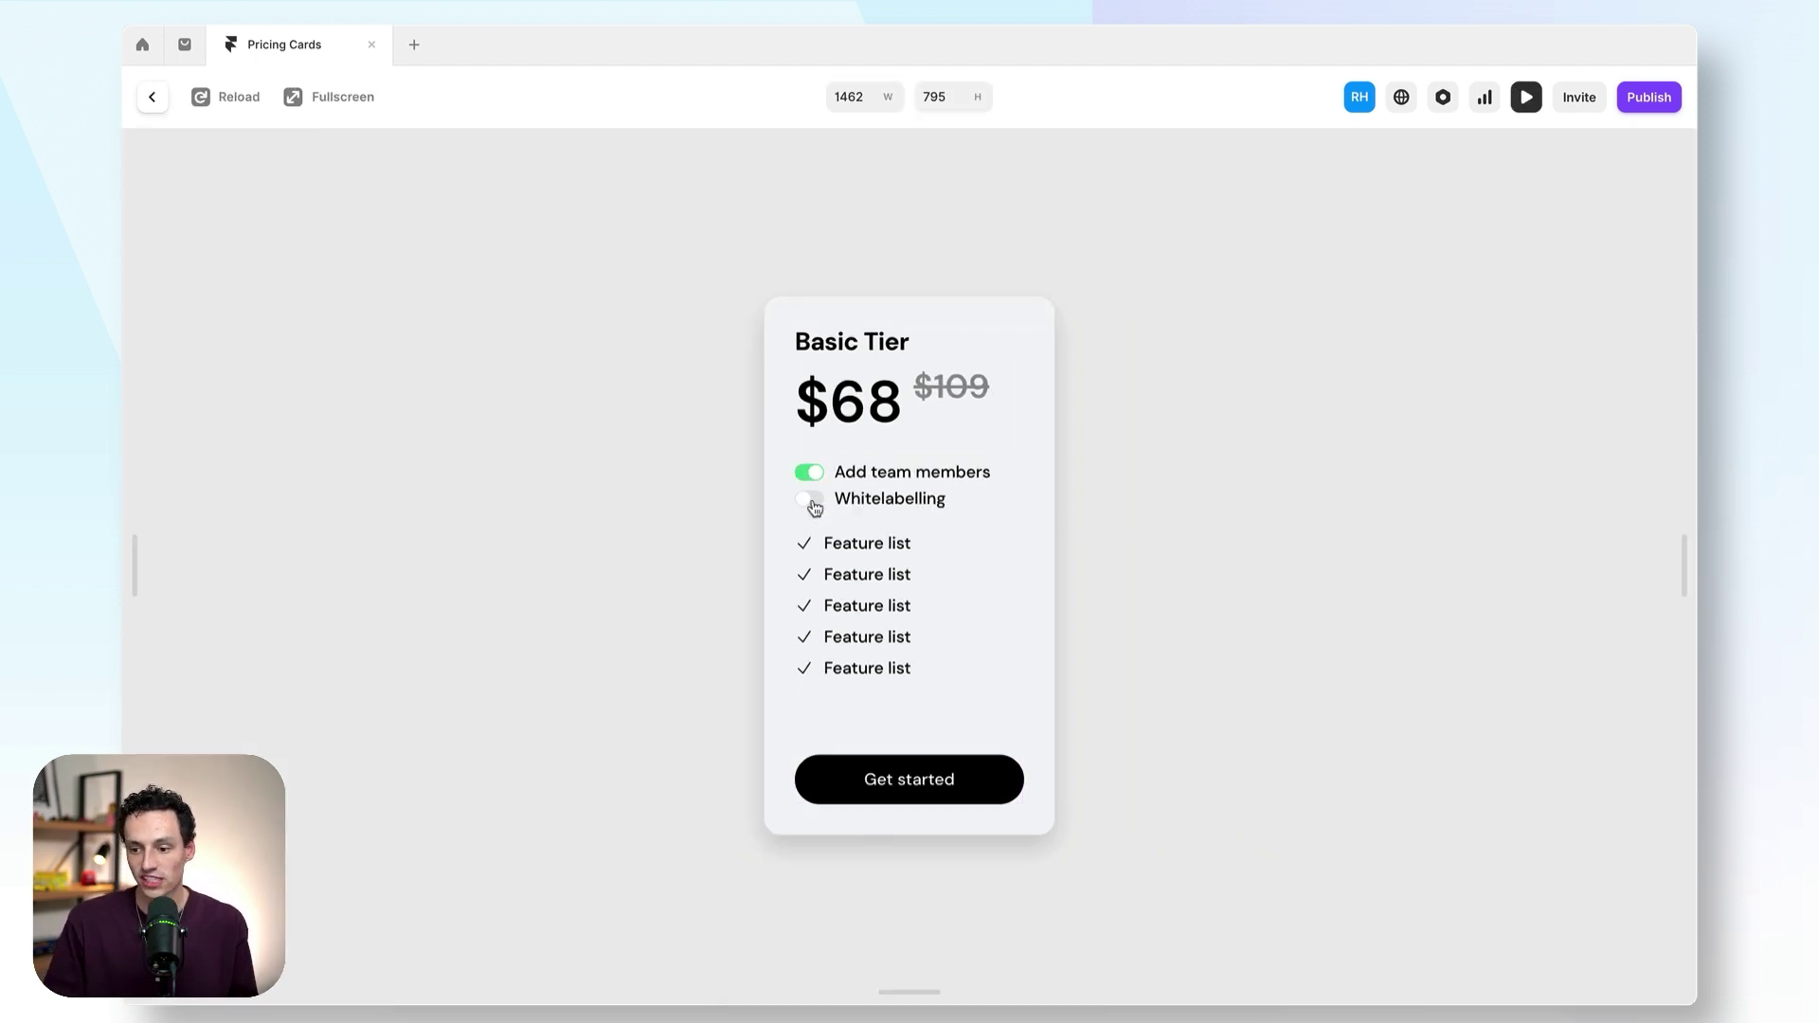
click(812, 499)
drag(849, 786, 887, 739)
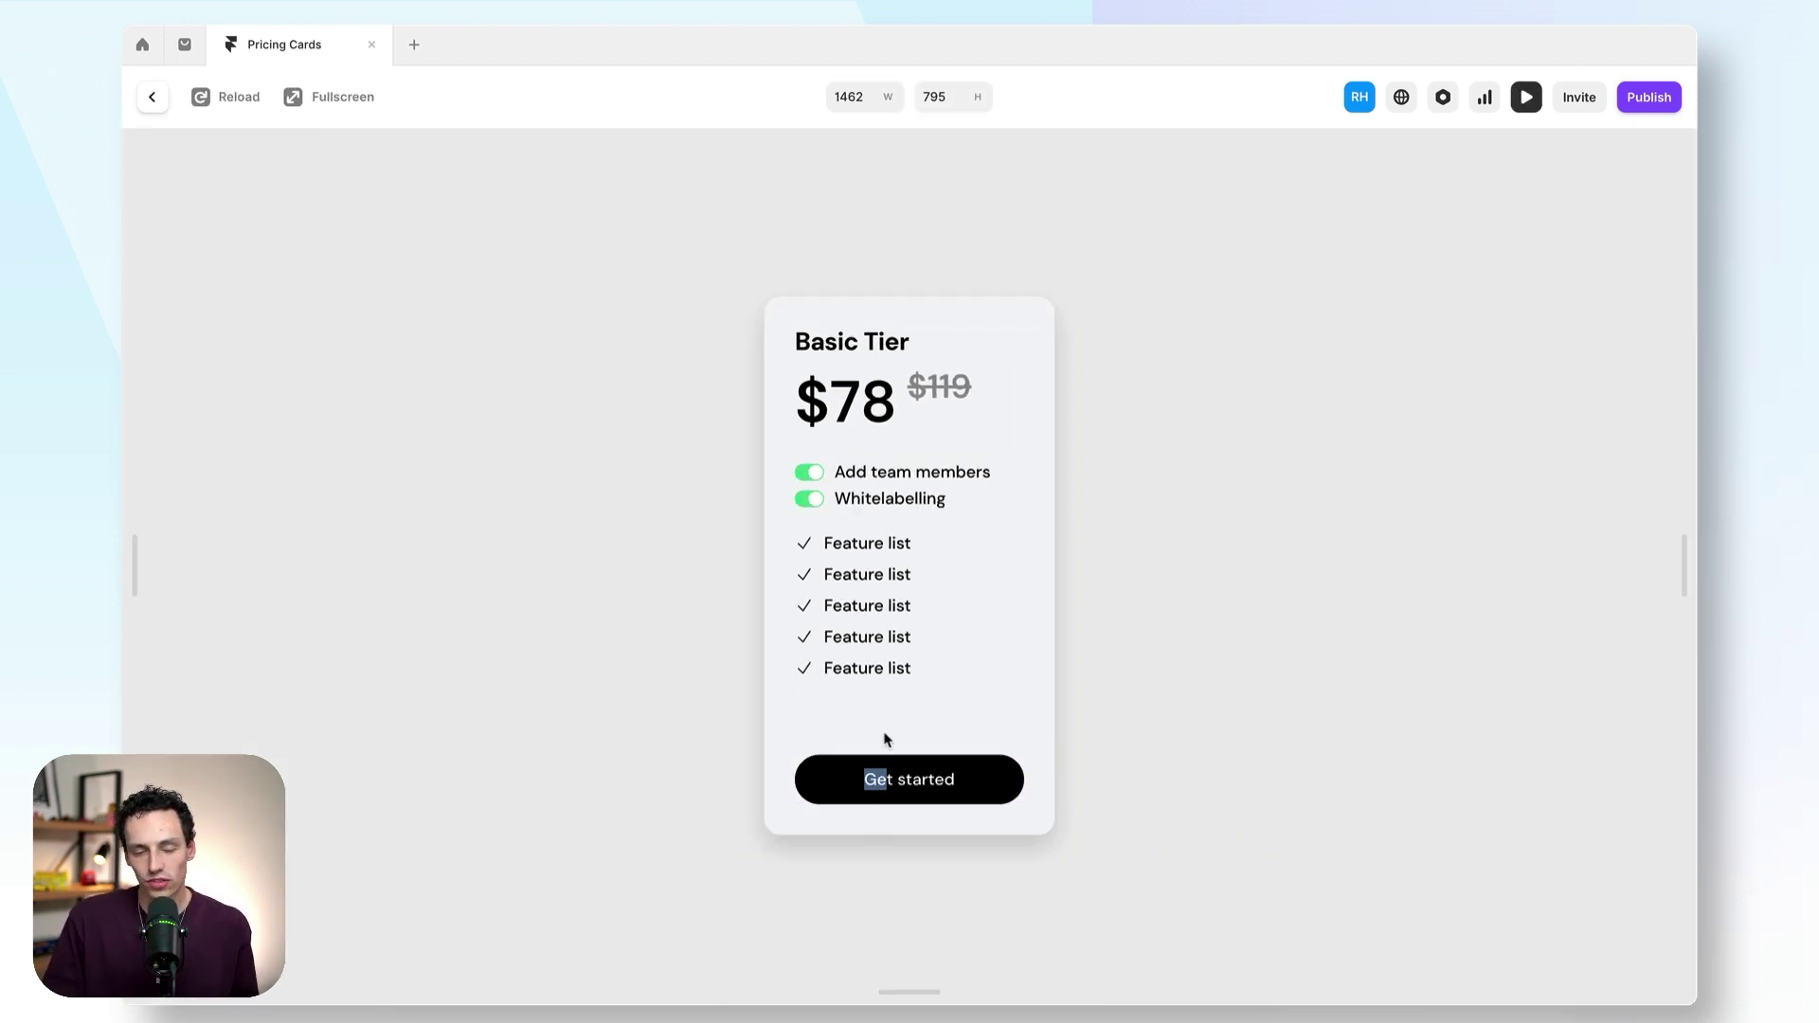
click(900, 686)
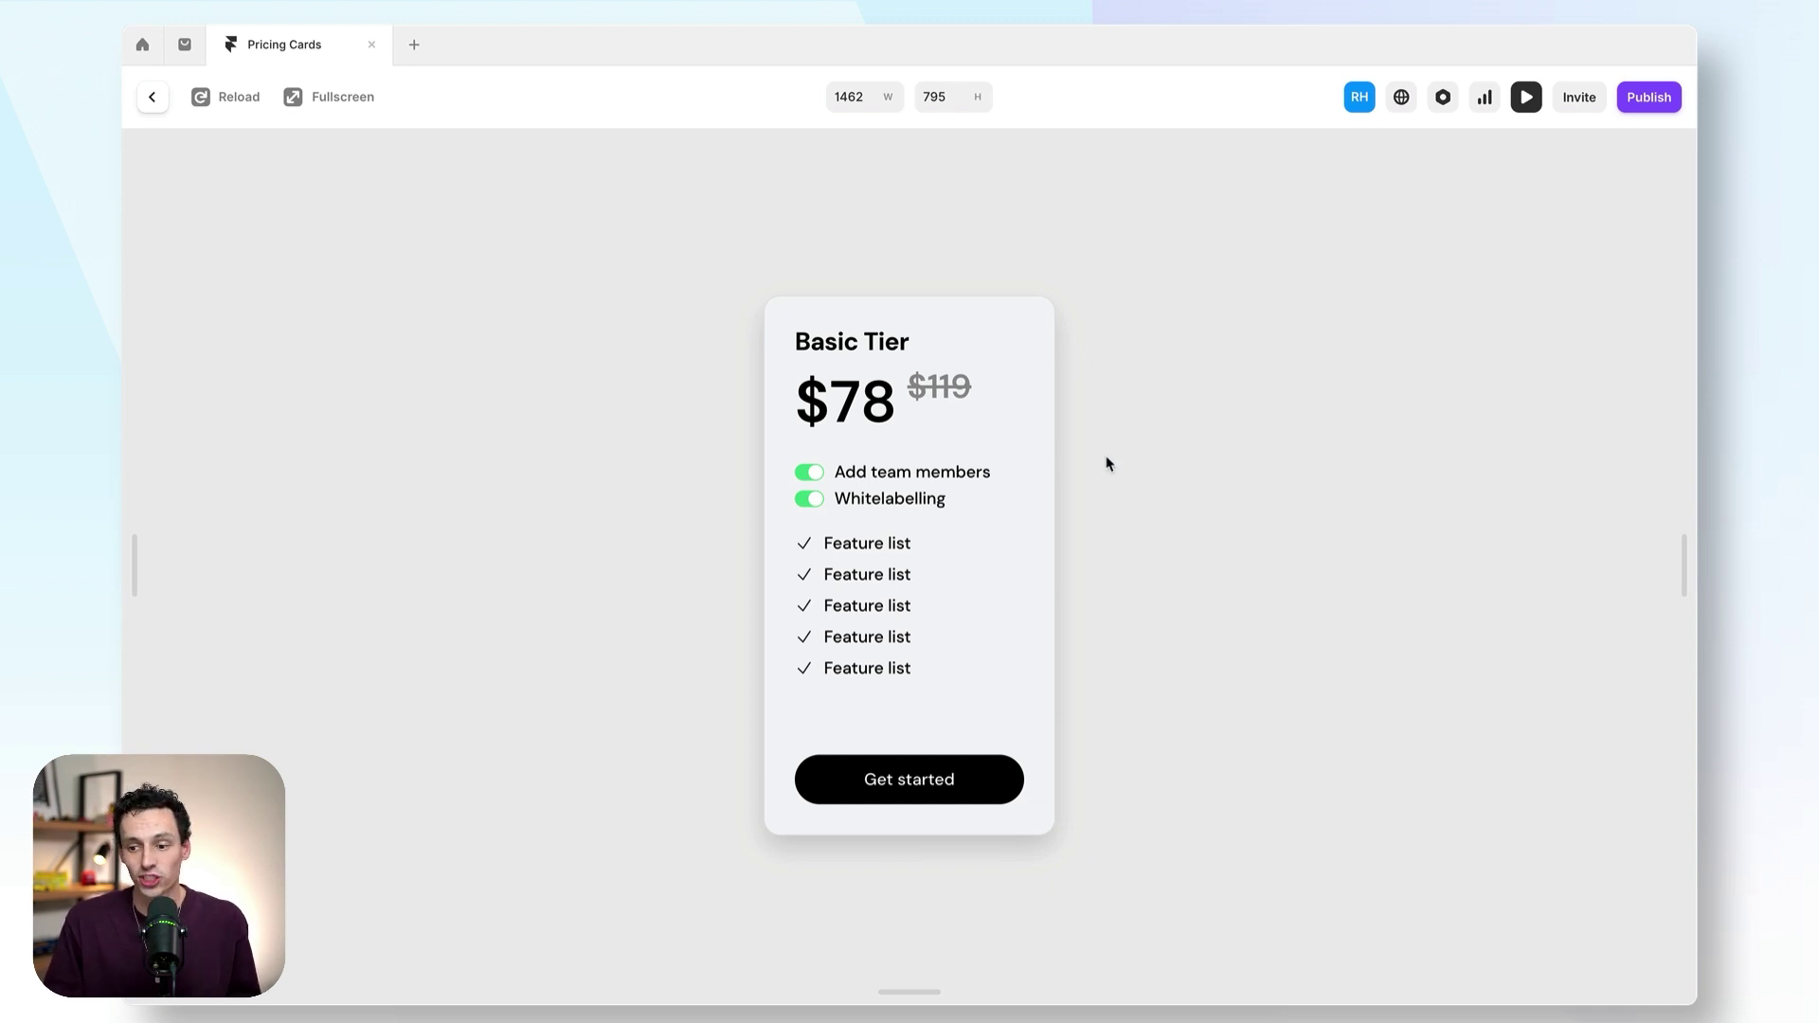
- Step the price down to $58 and $48, back up to $78, then close preview
click(811, 474)
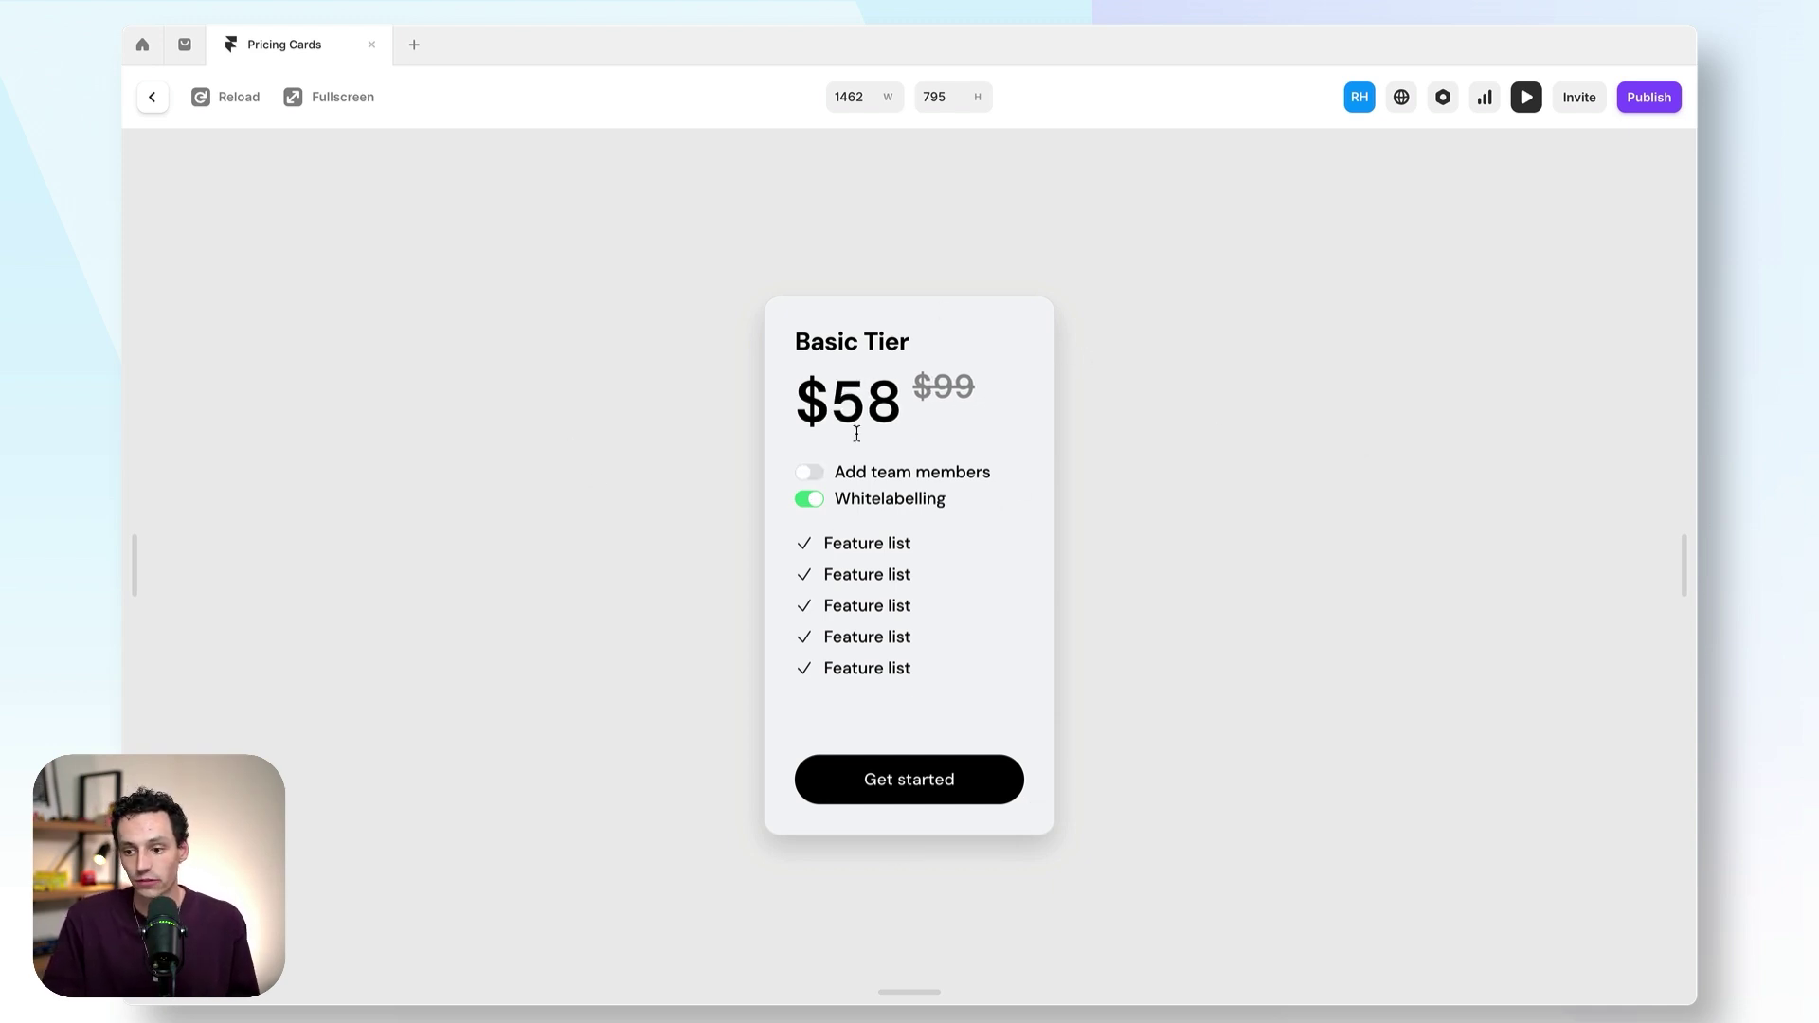
click(821, 503)
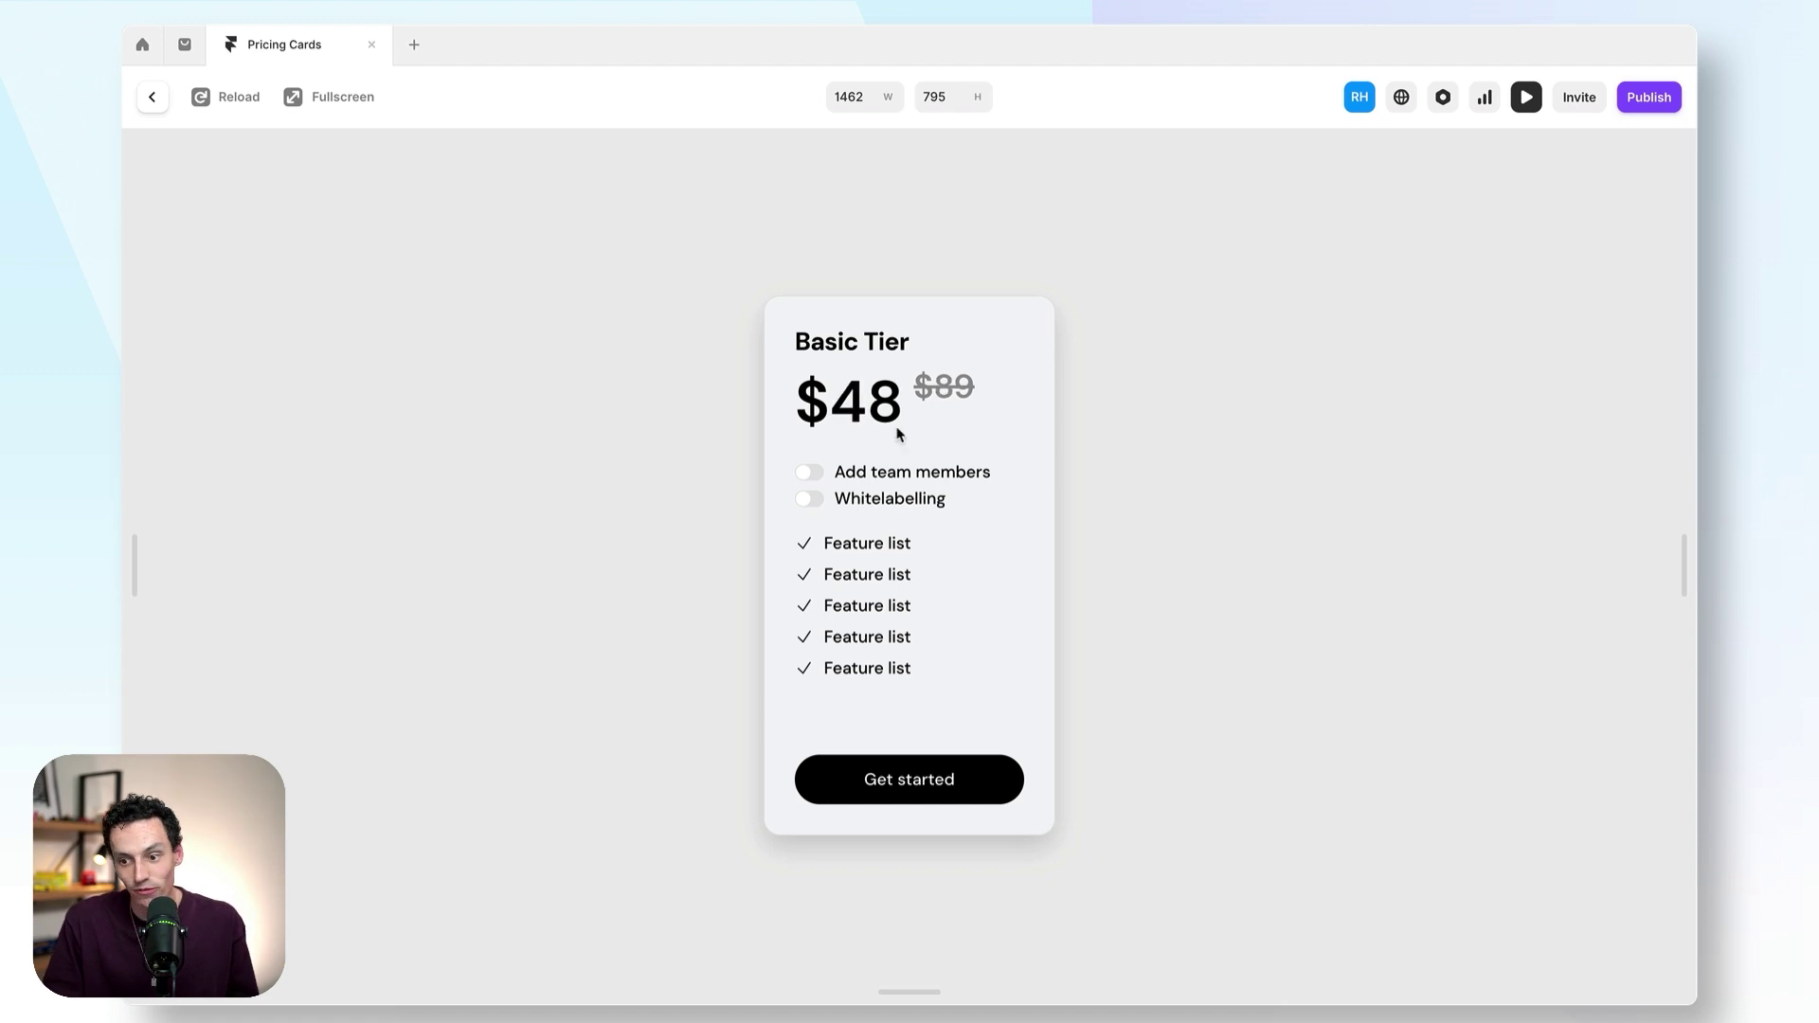
click(808, 474)
click(810, 499)
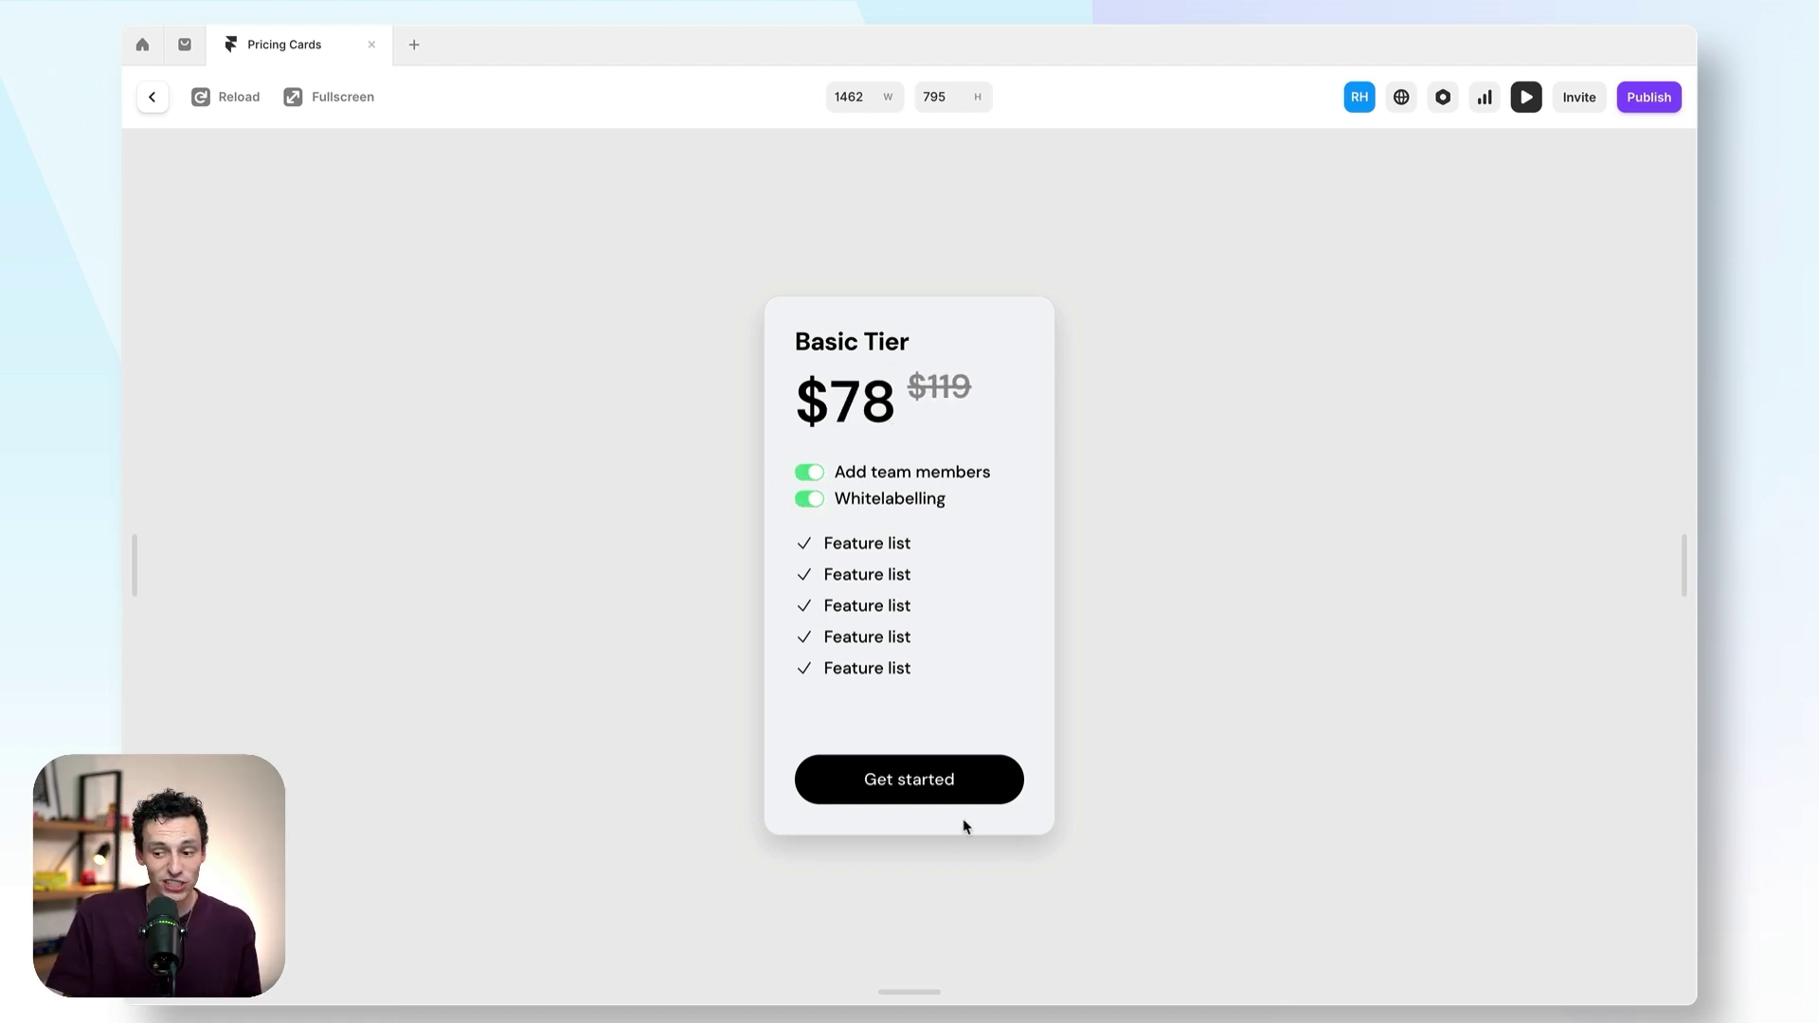
drag(945, 783, 1049, 706)
click(756, 781)
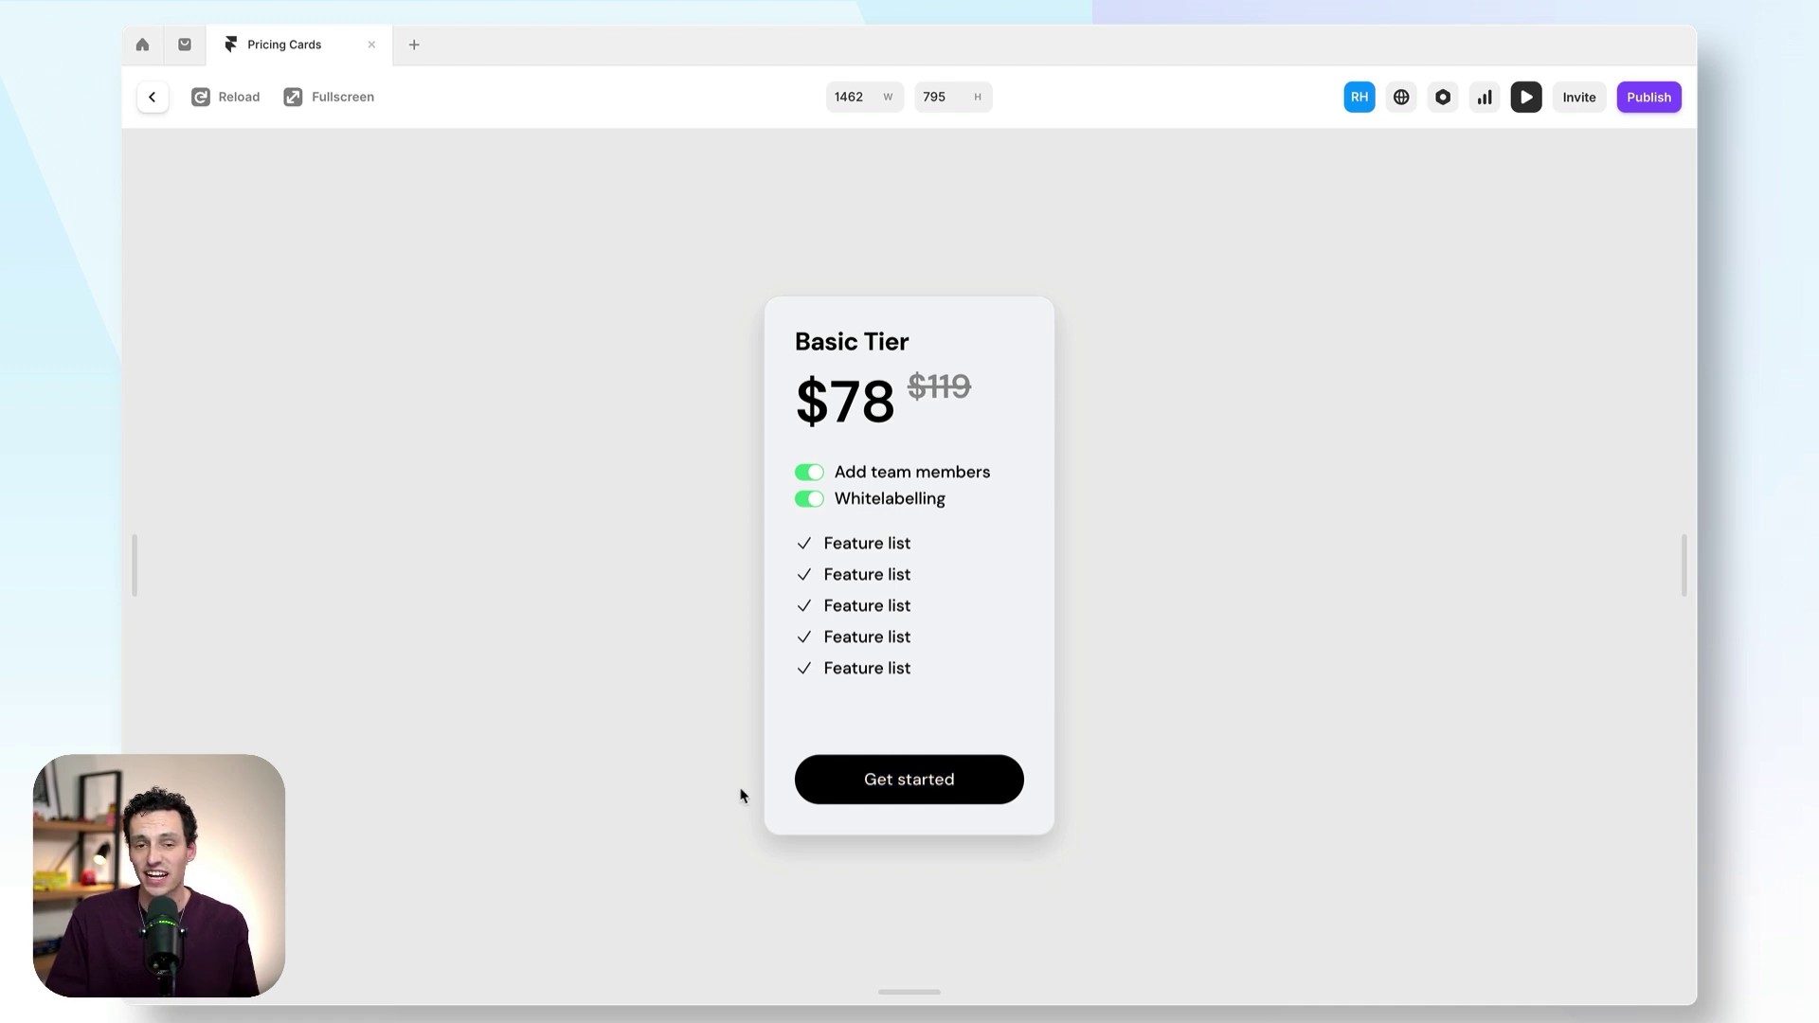
click(163, 104)
scroll(1599, 644, down, 2)
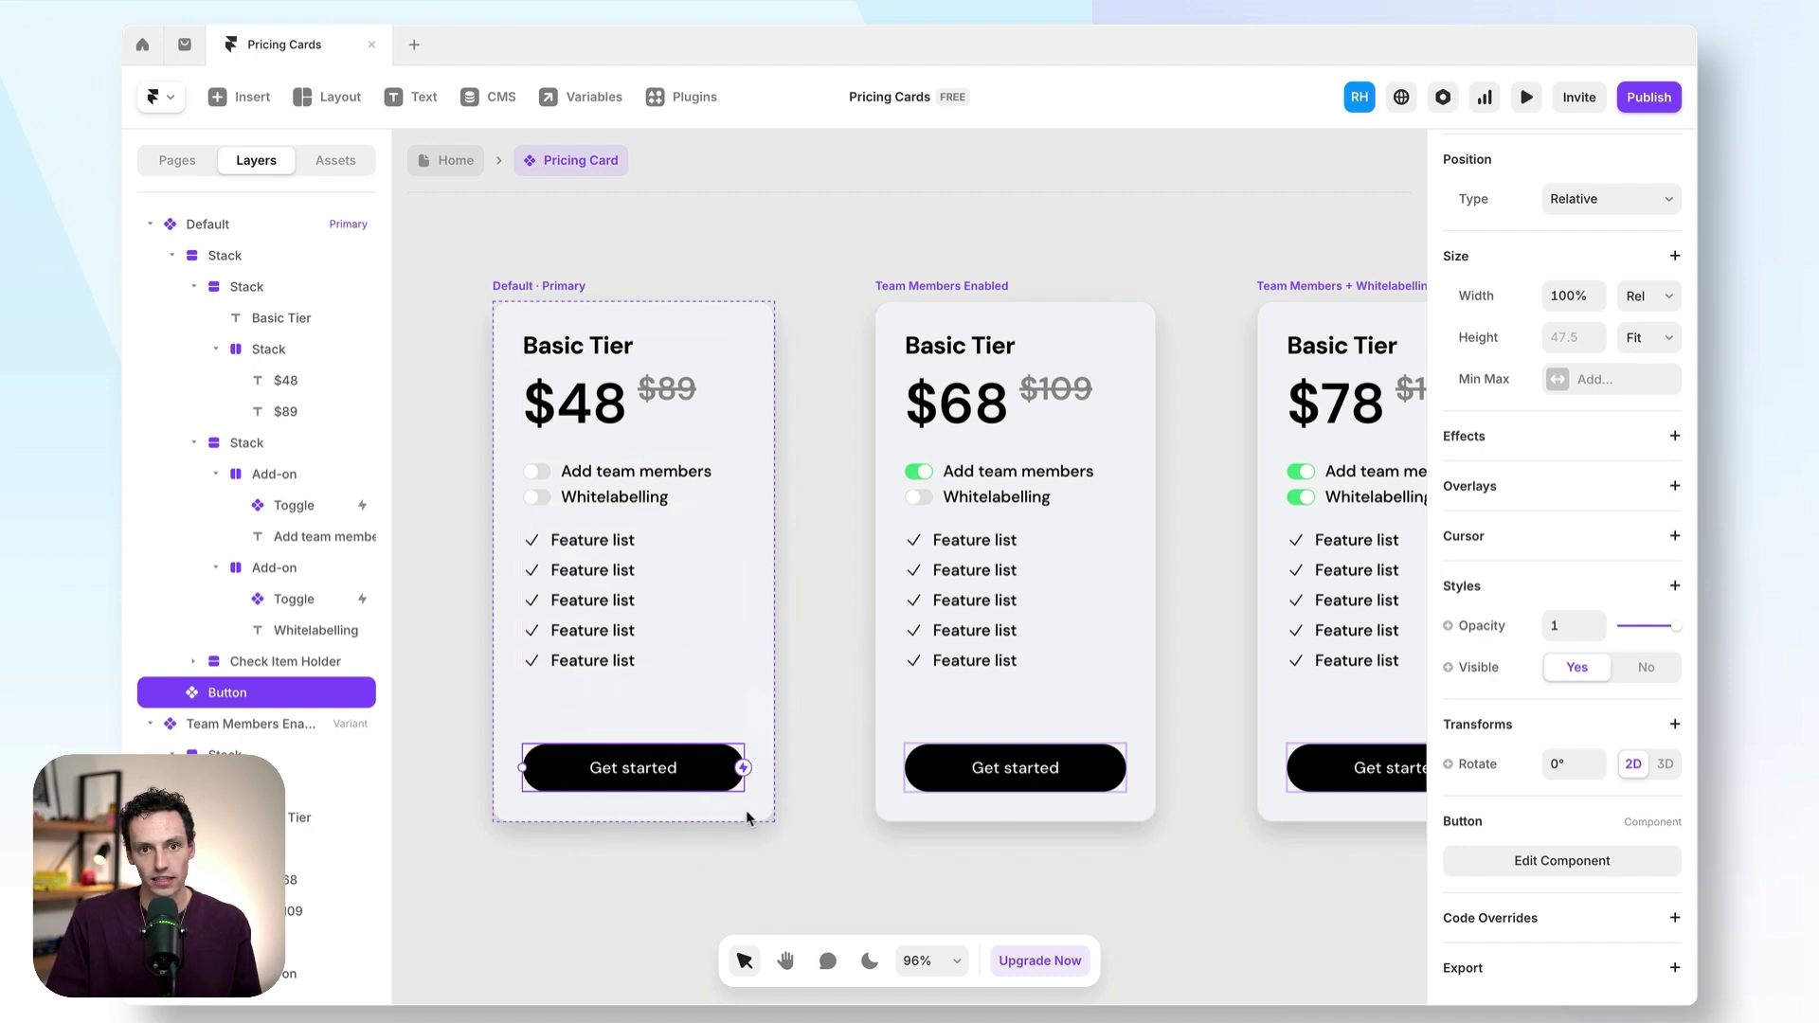
- Give the Get started Button component a Link variable opening in a new tab
double_click(686, 772)
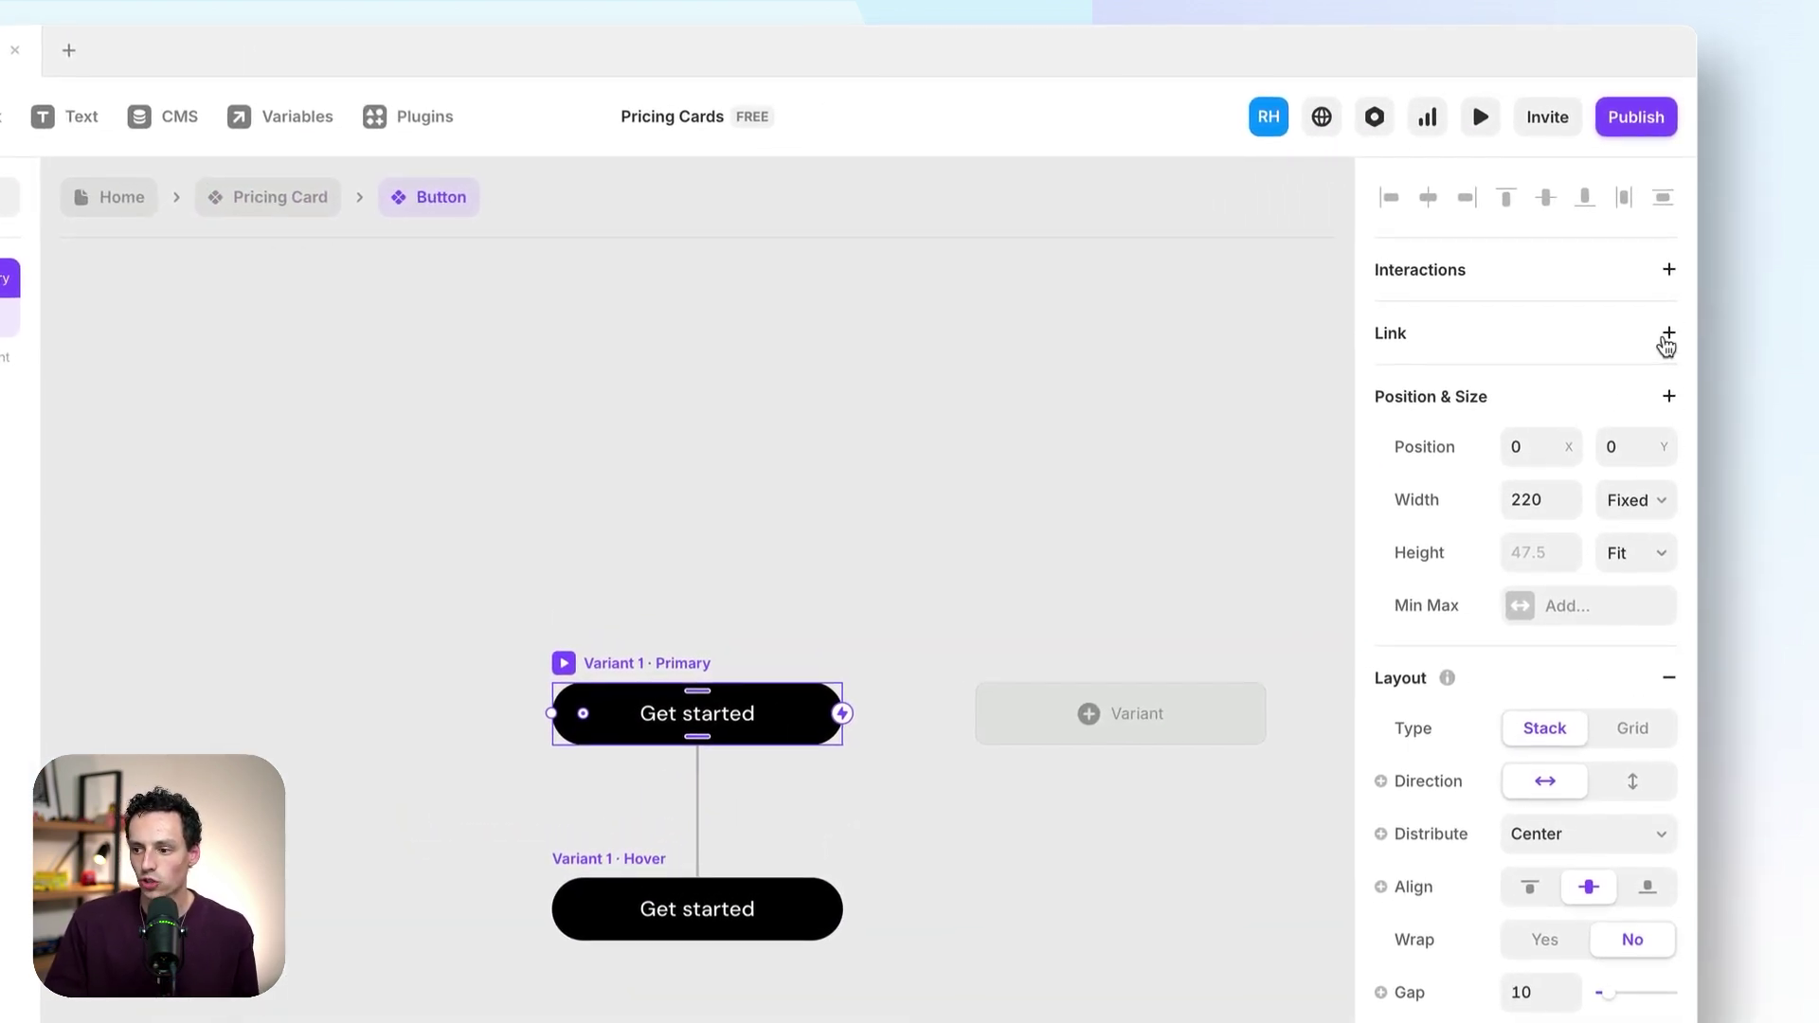
click(1669, 332)
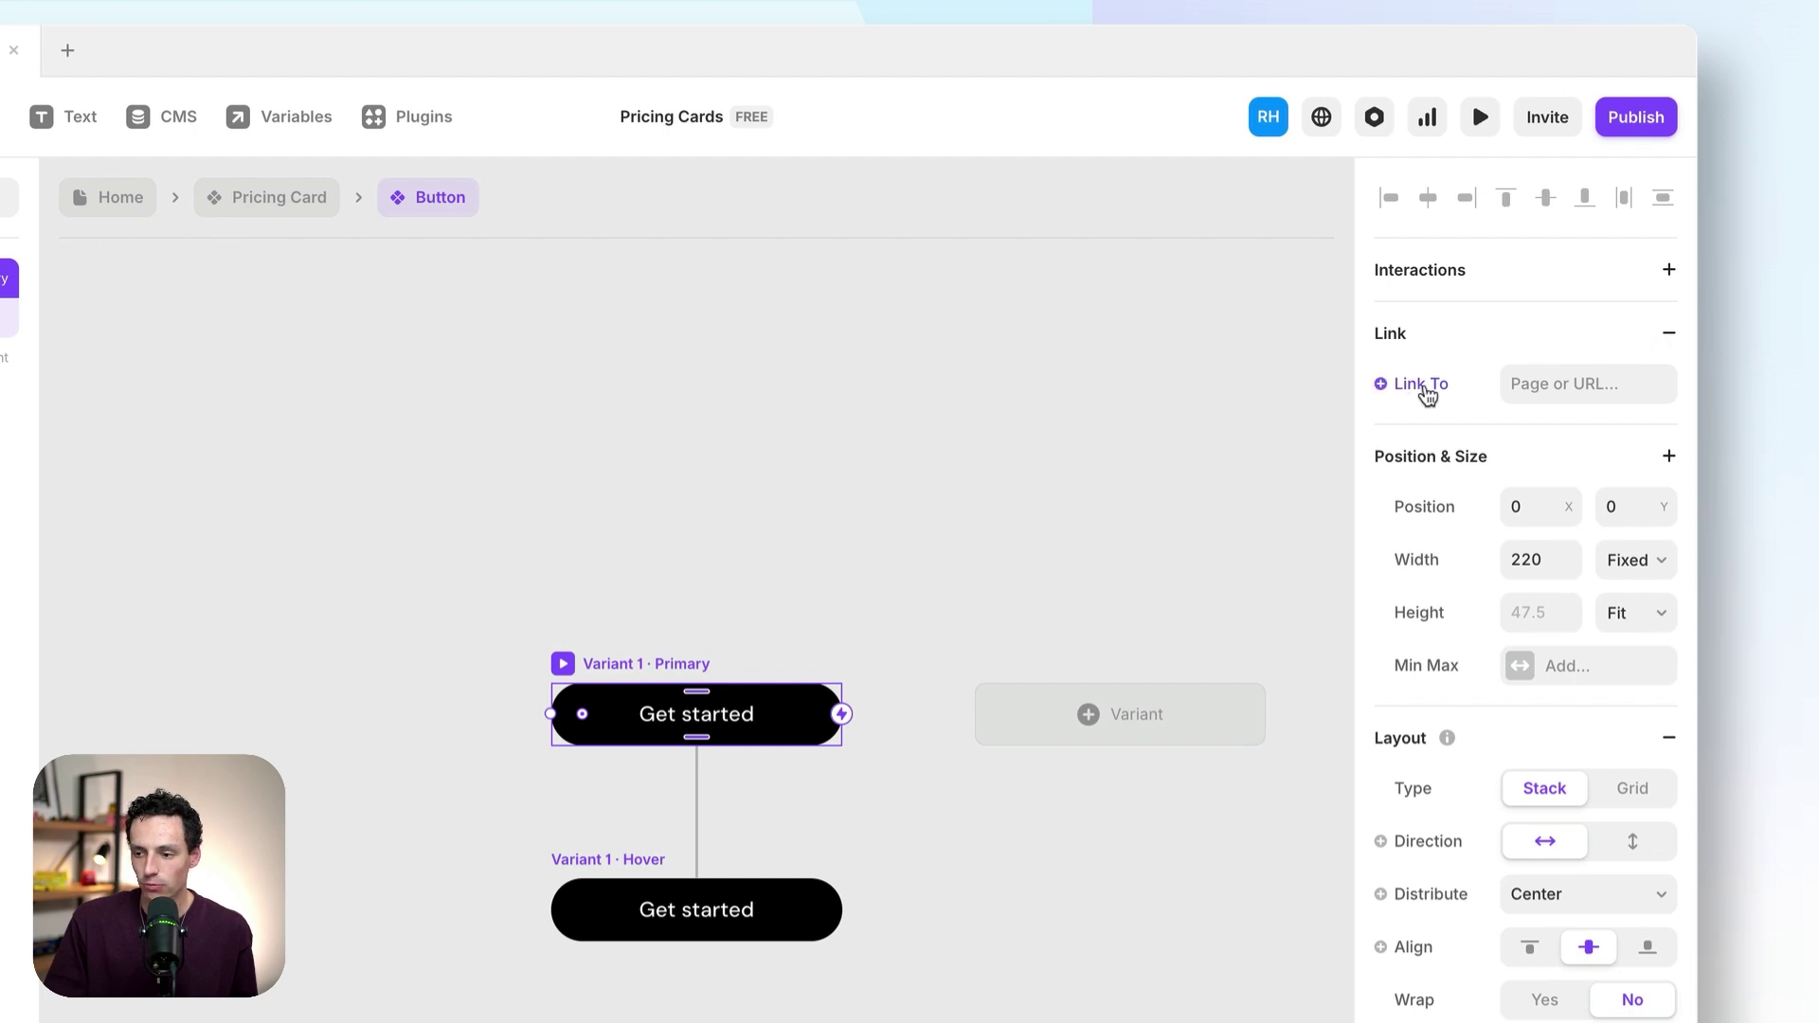
click(1425, 390)
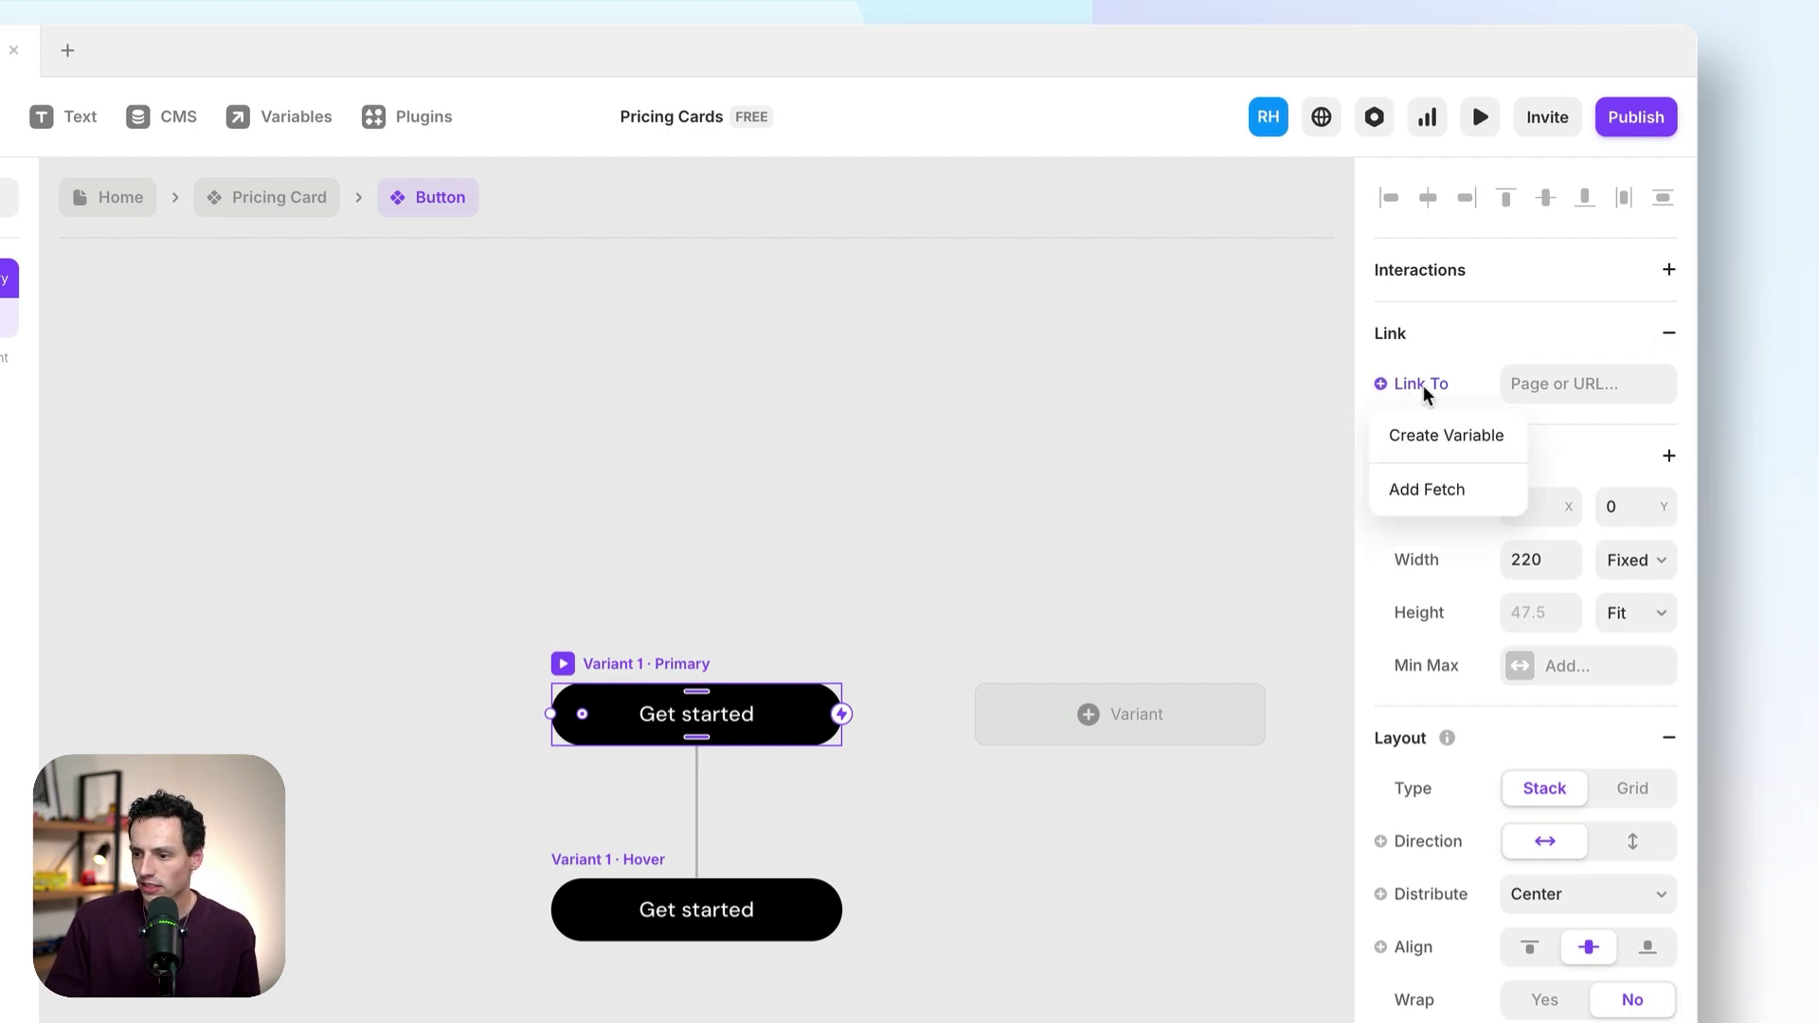
click(1427, 435)
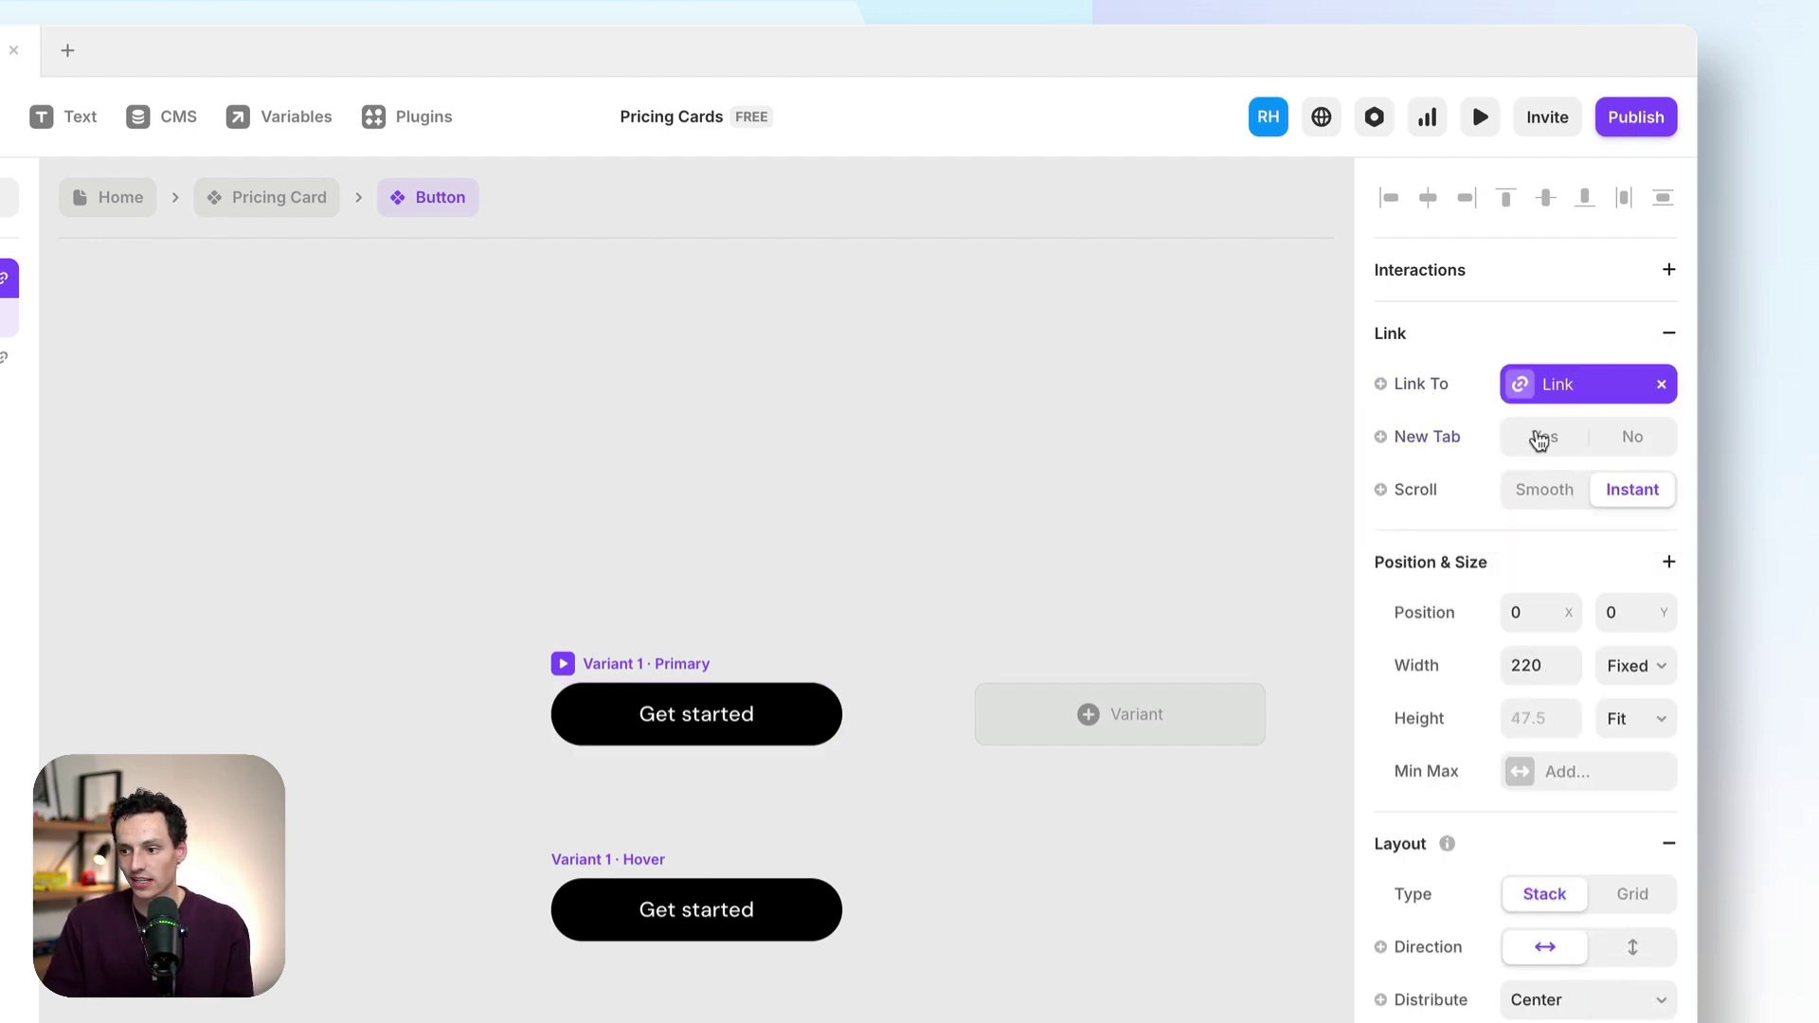
click(1551, 436)
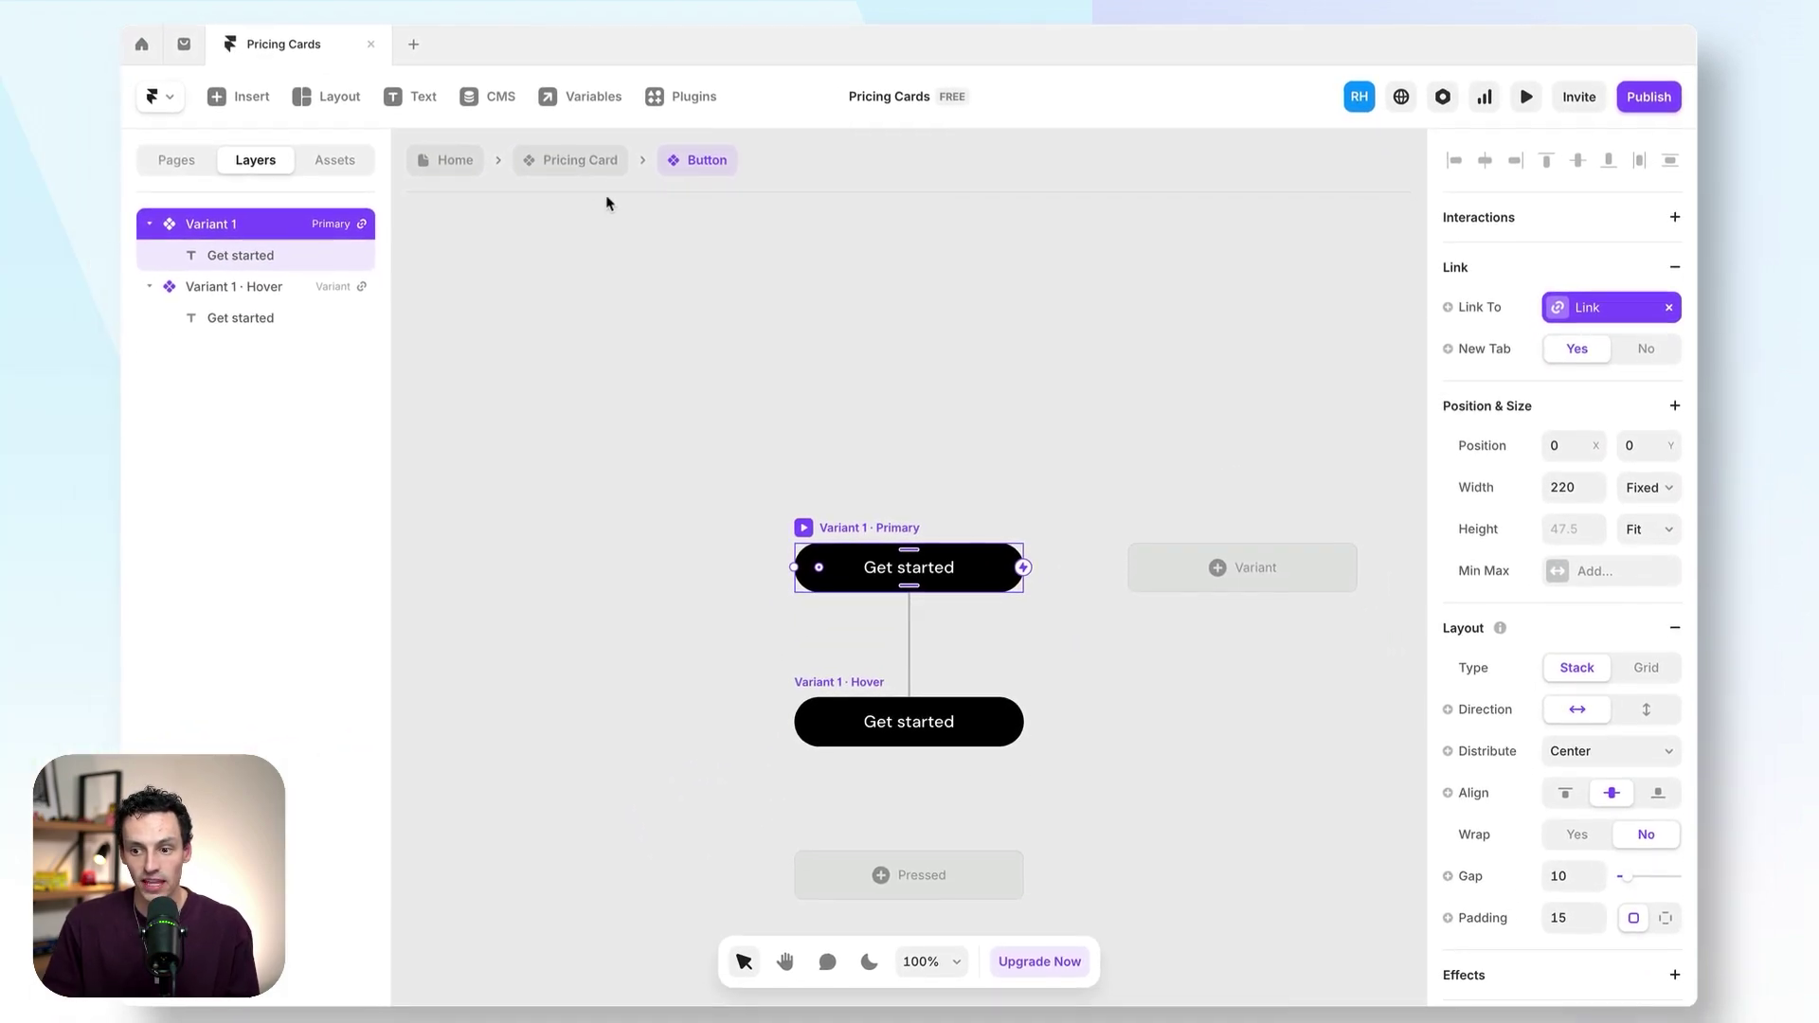
click(577, 160)
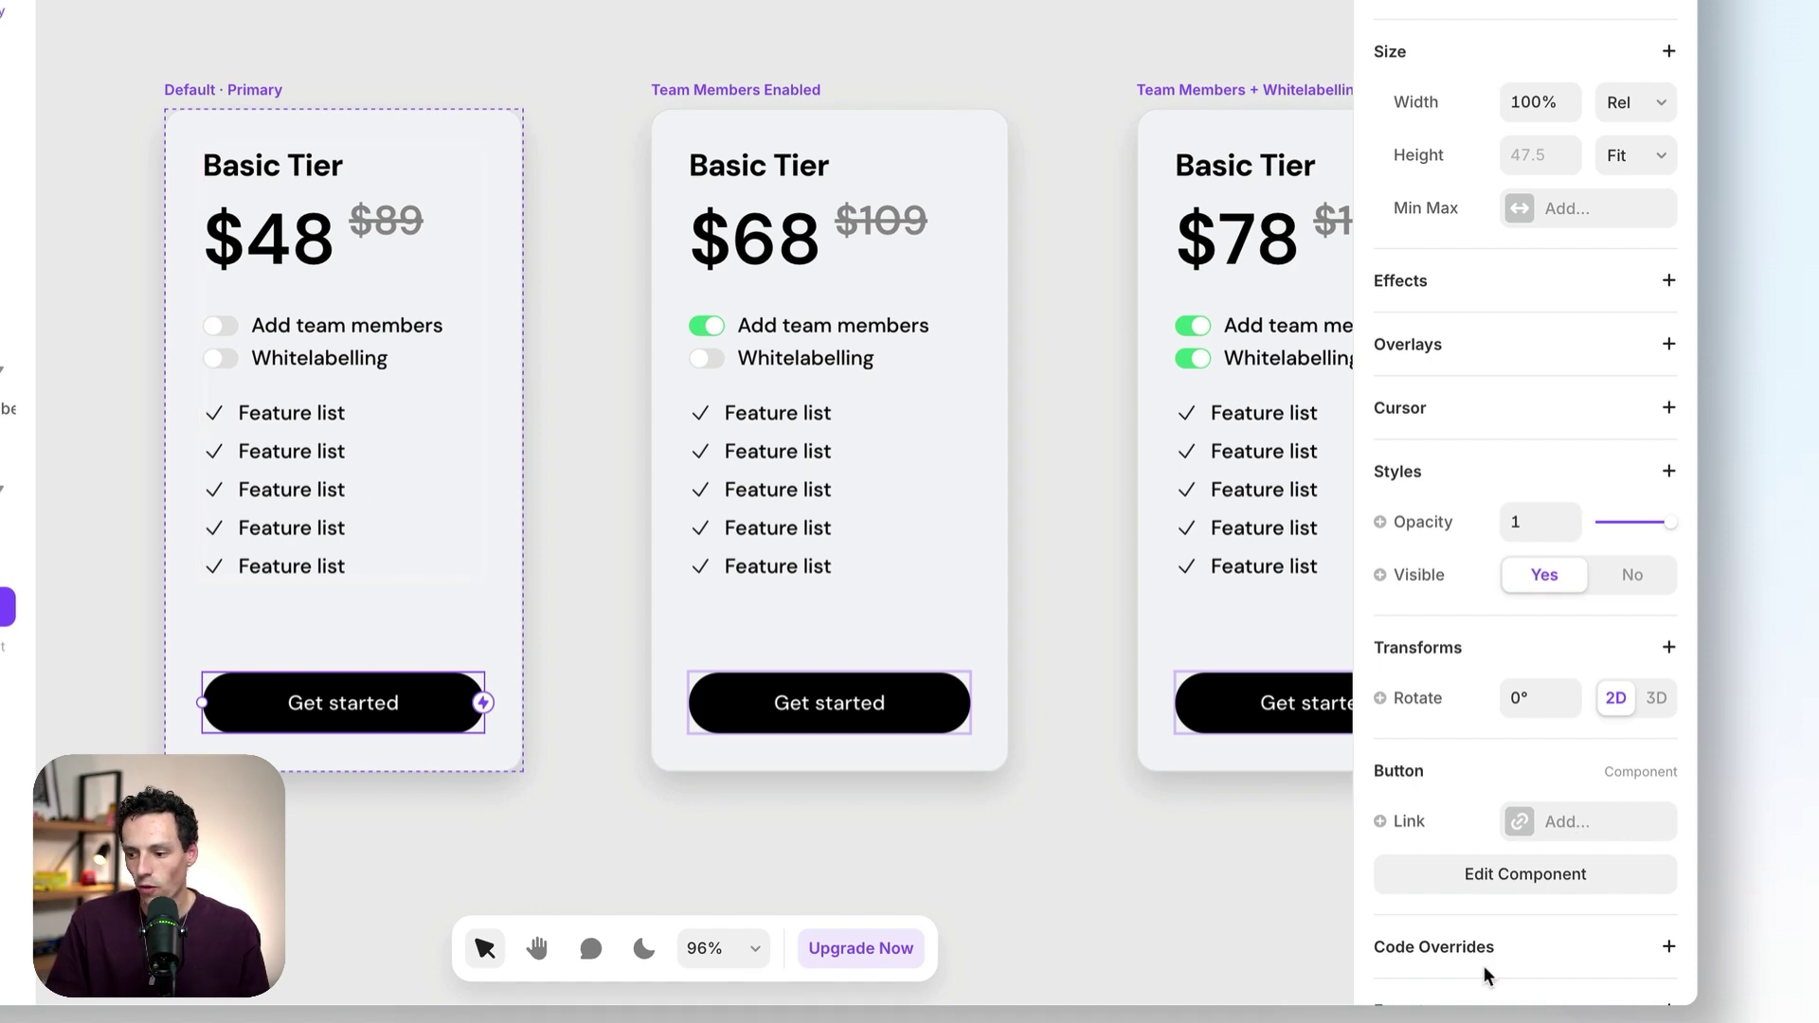
- Paste the Stripe URL into the card button's Link To field
click(1542, 840)
click(1235, 905)
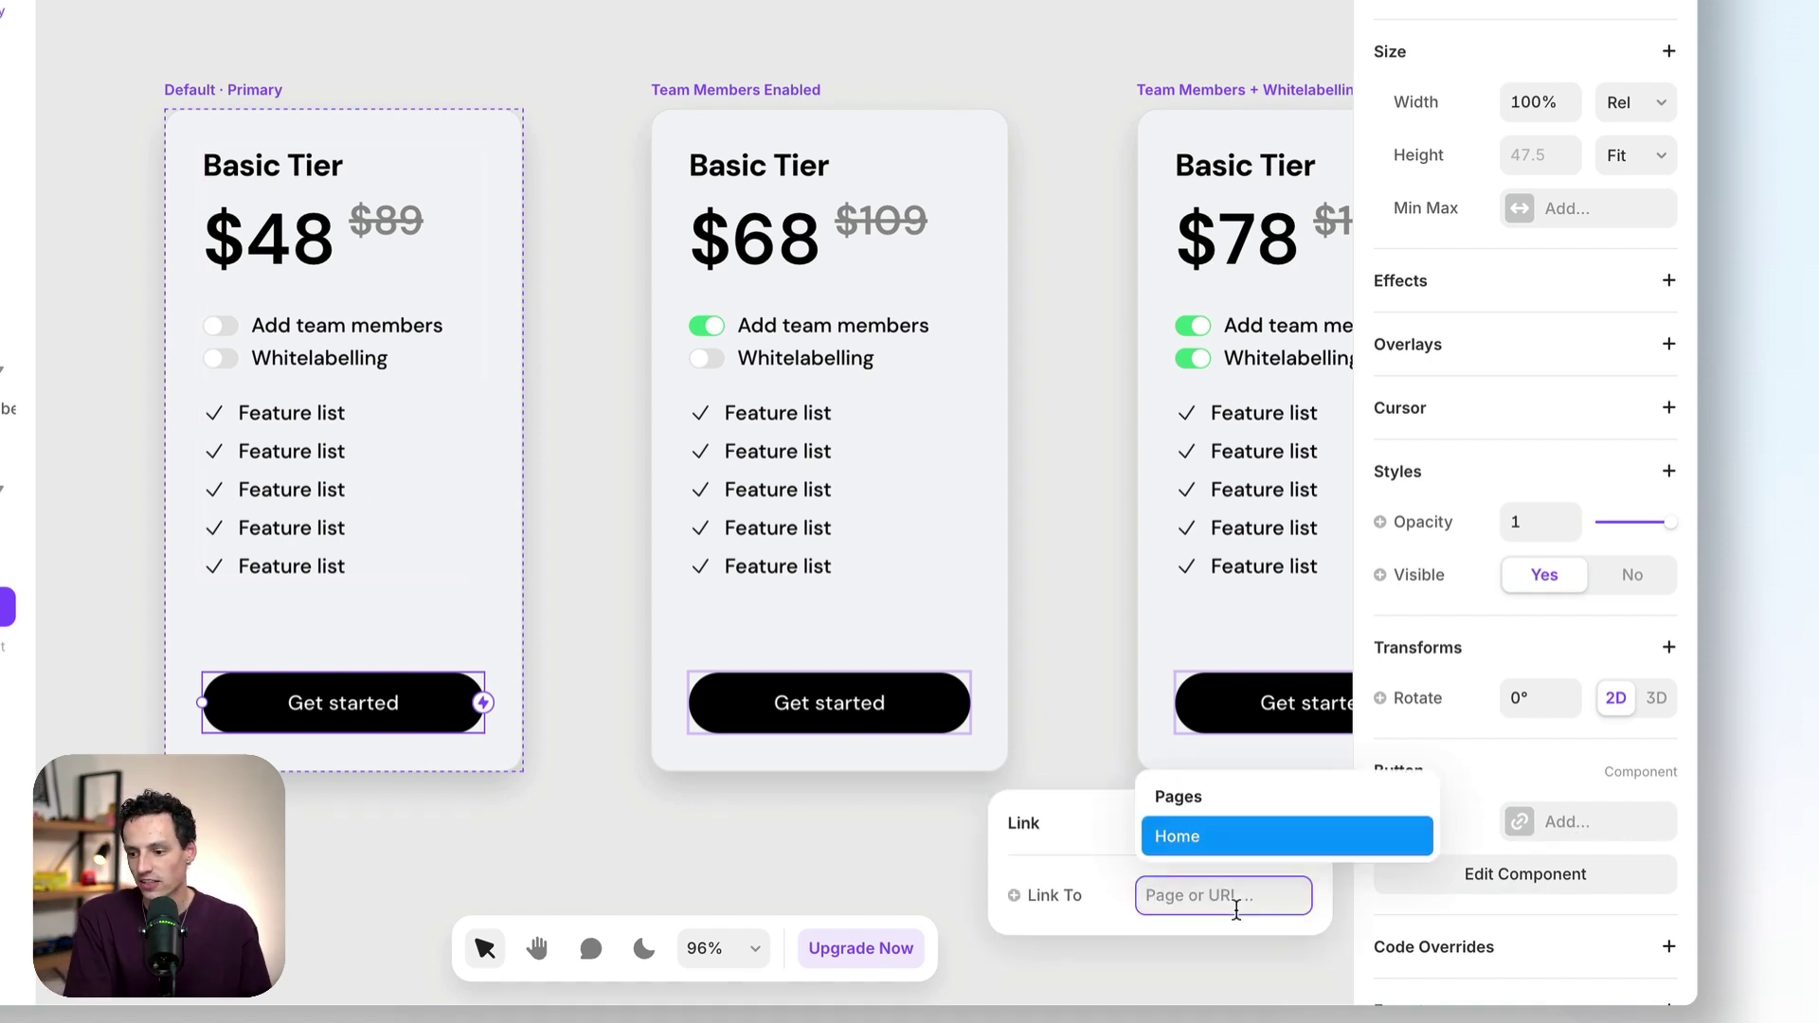
key(ctrl+v)
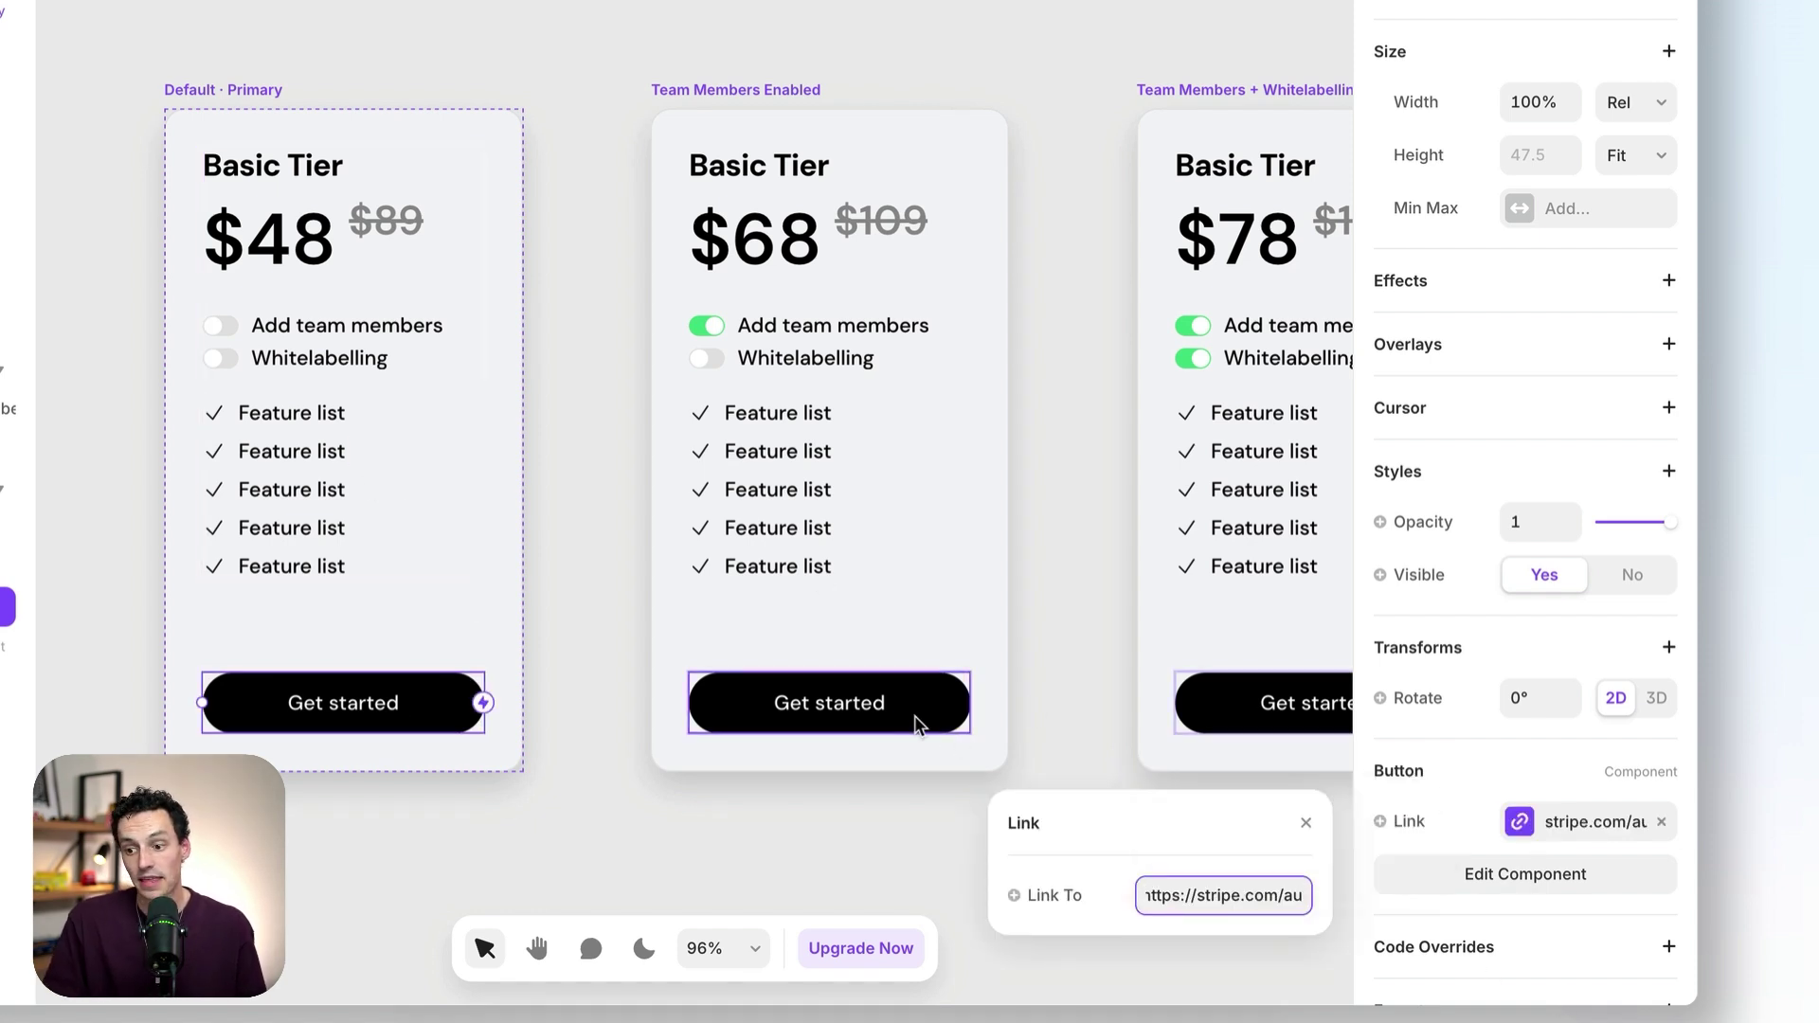
- Check the link URLs on the second card's and Whitelabelling card's Get started buttons
click(906, 718)
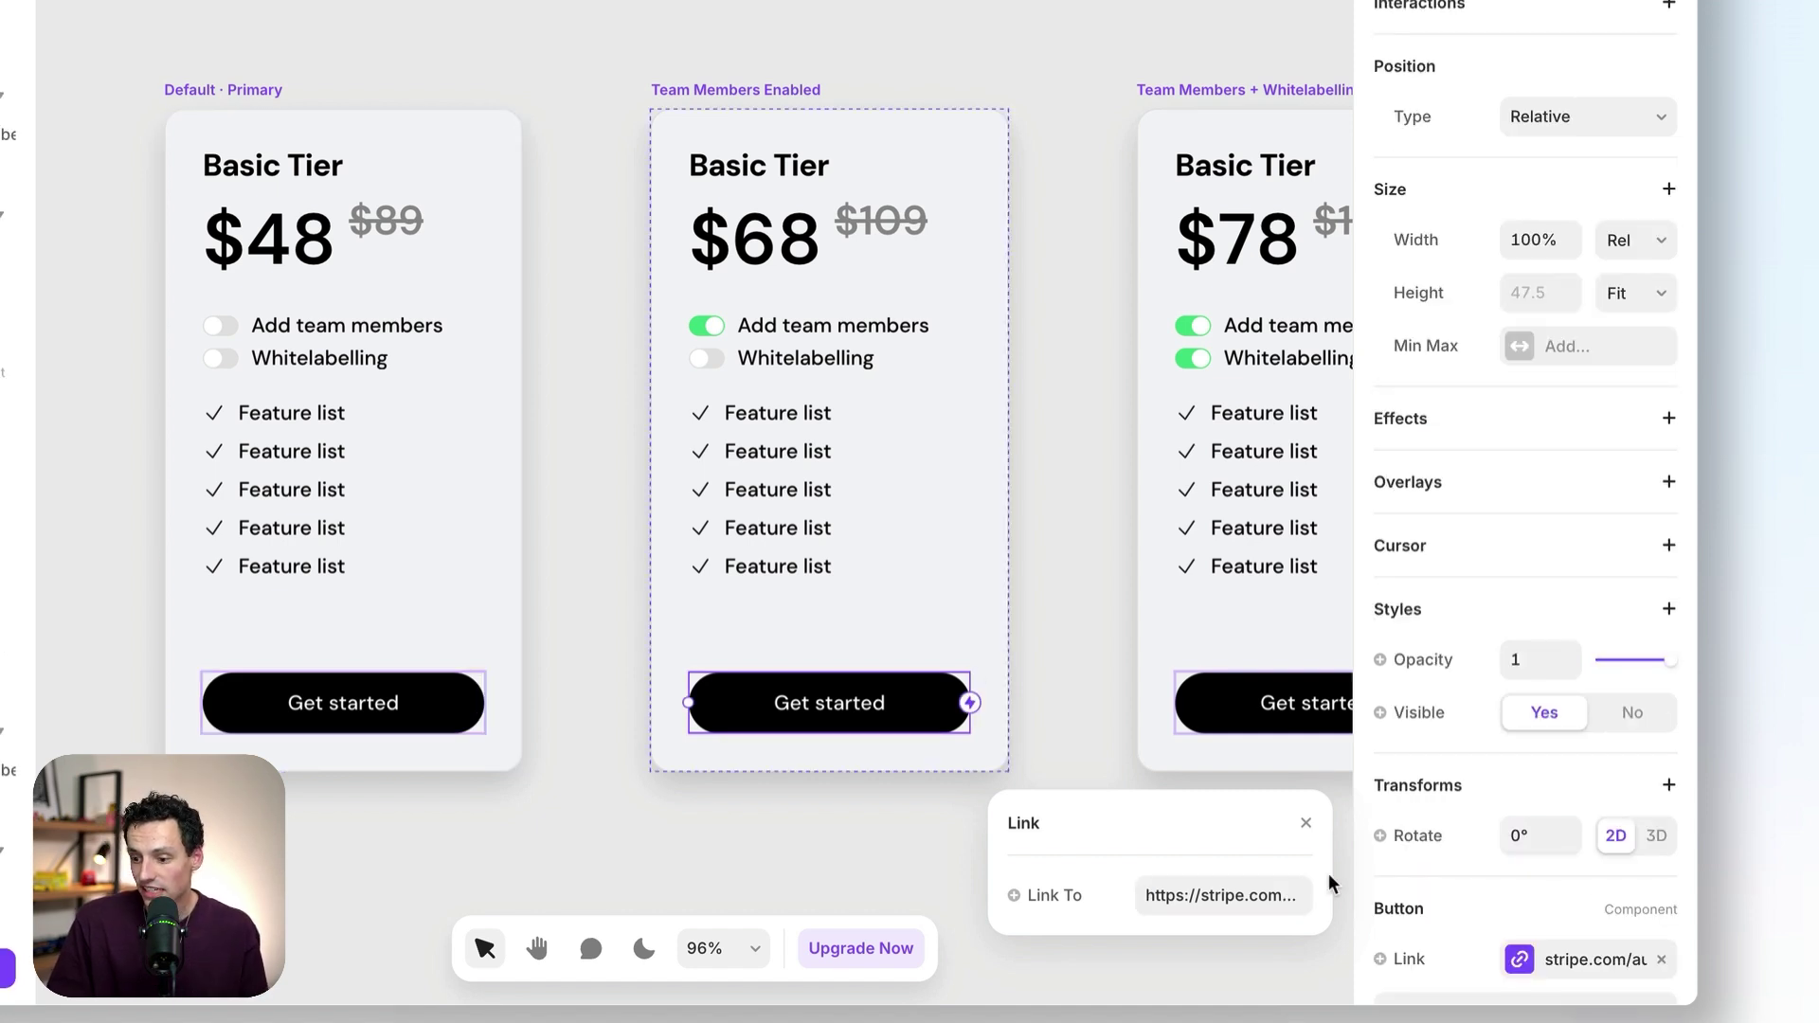
click(1286, 898)
click(1291, 897)
text(a)
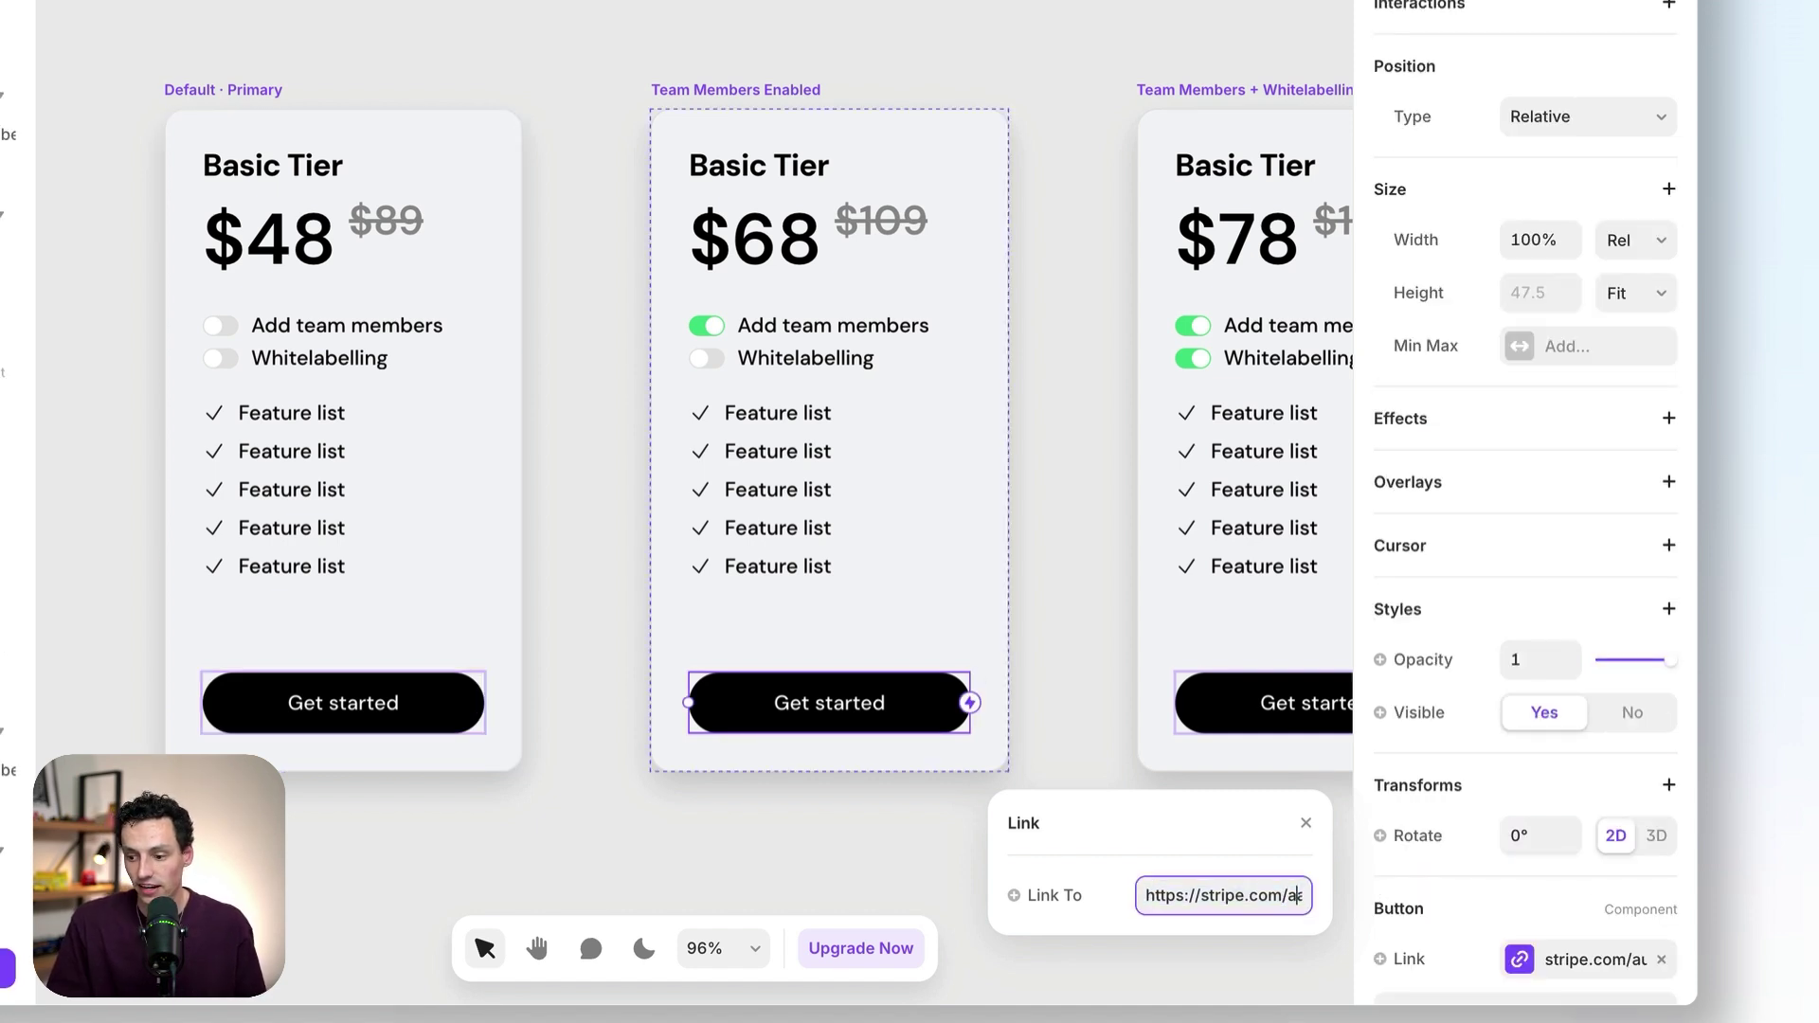
text(aa)
scroll(691, 841, right, 8)
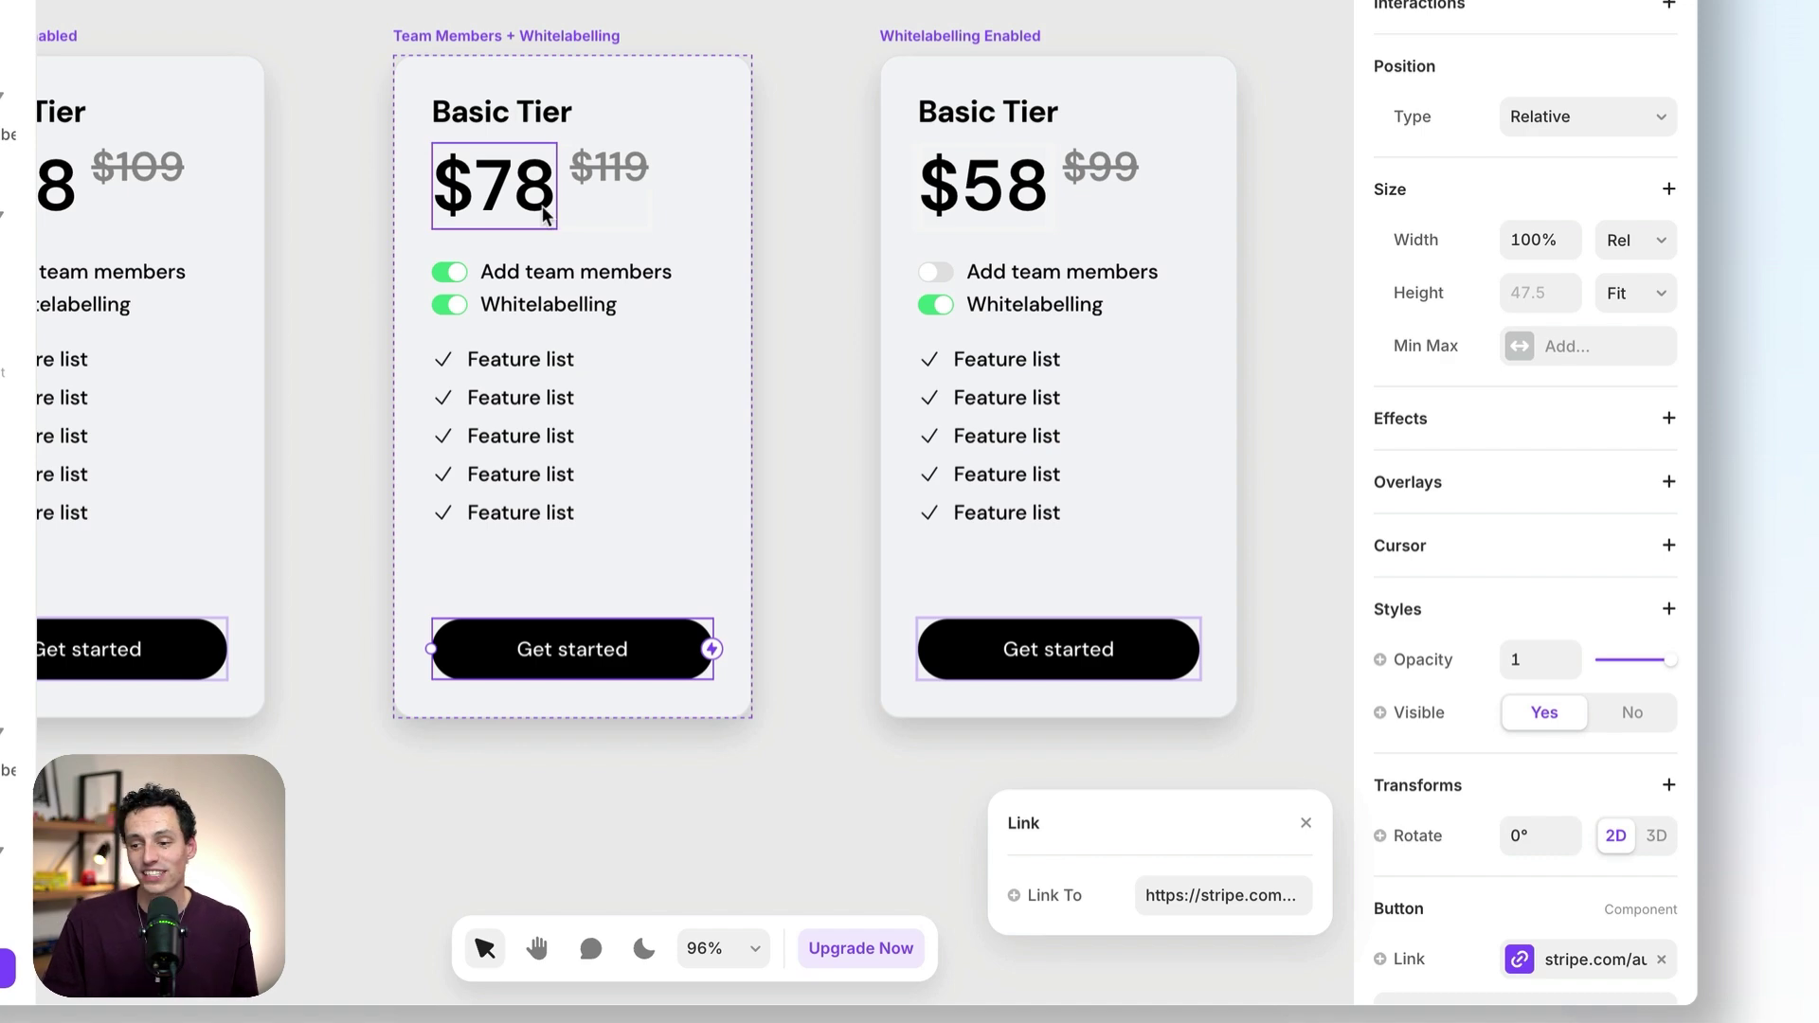
click(954, 208)
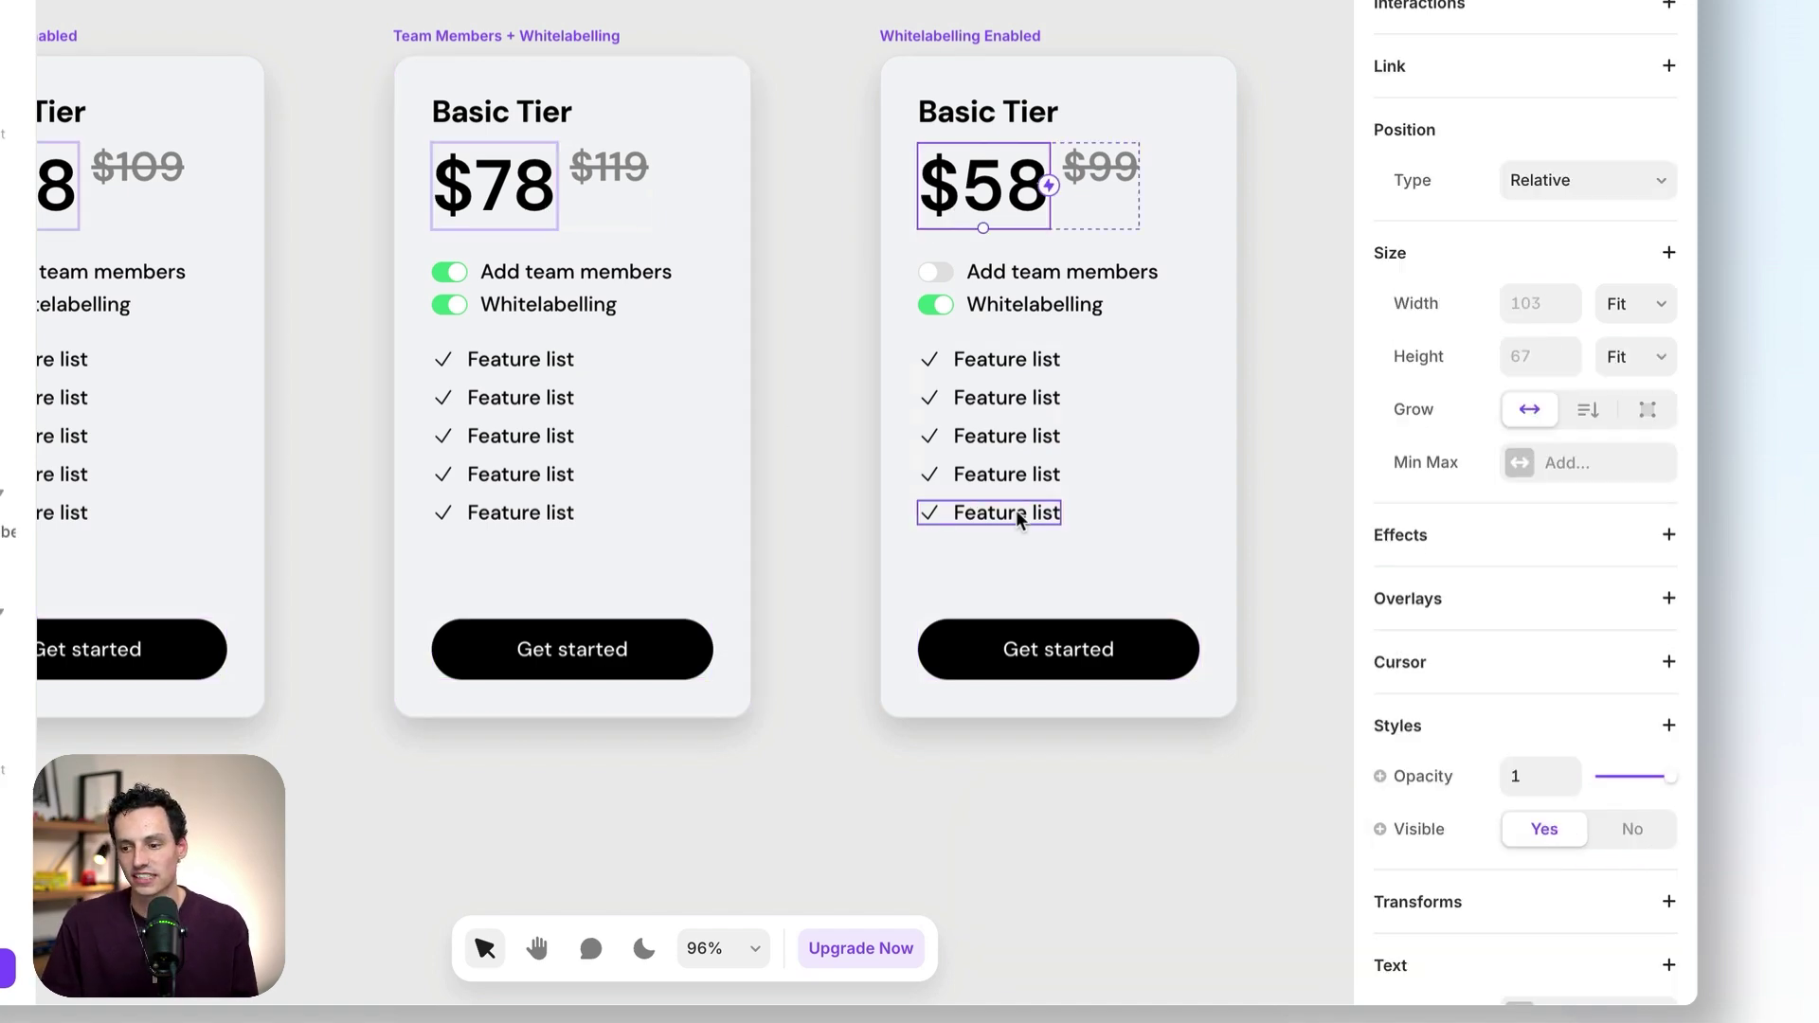
click(1019, 663)
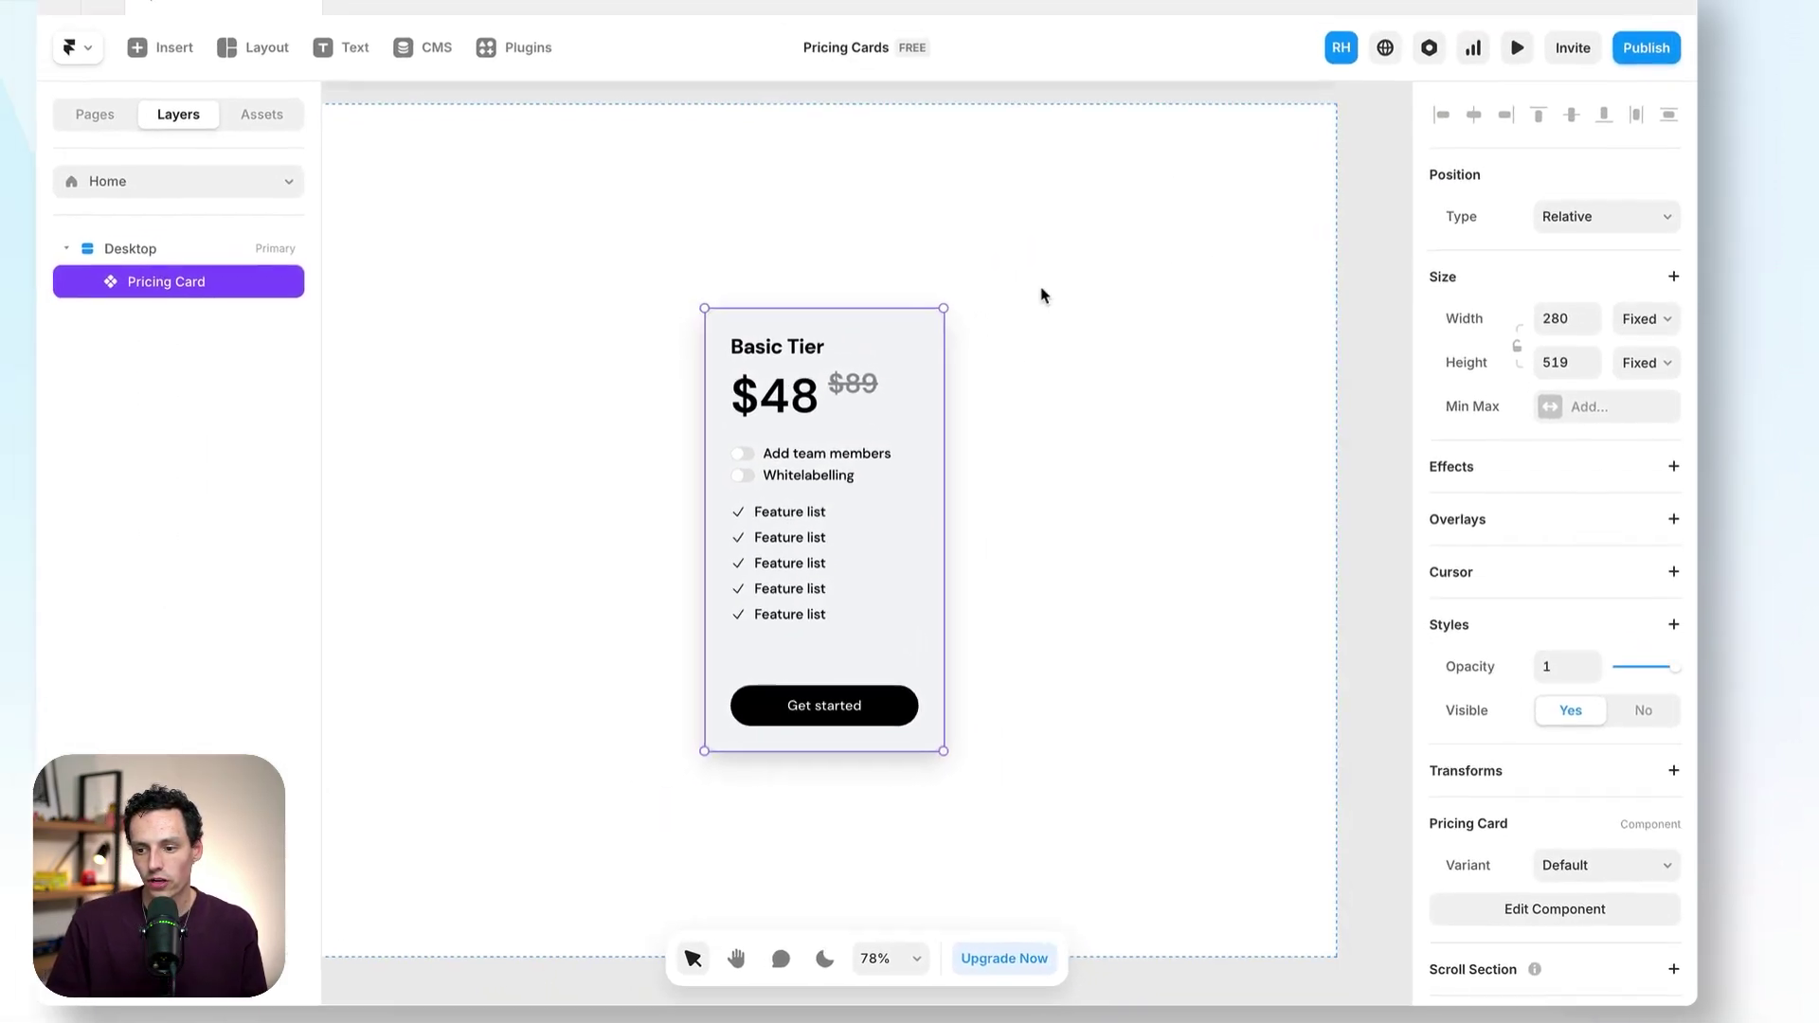
- Preview the Home page and switch on Add team members and Whitelabelling to check the $78 price
scroll(1317, 142, down, 3)
click(1522, 96)
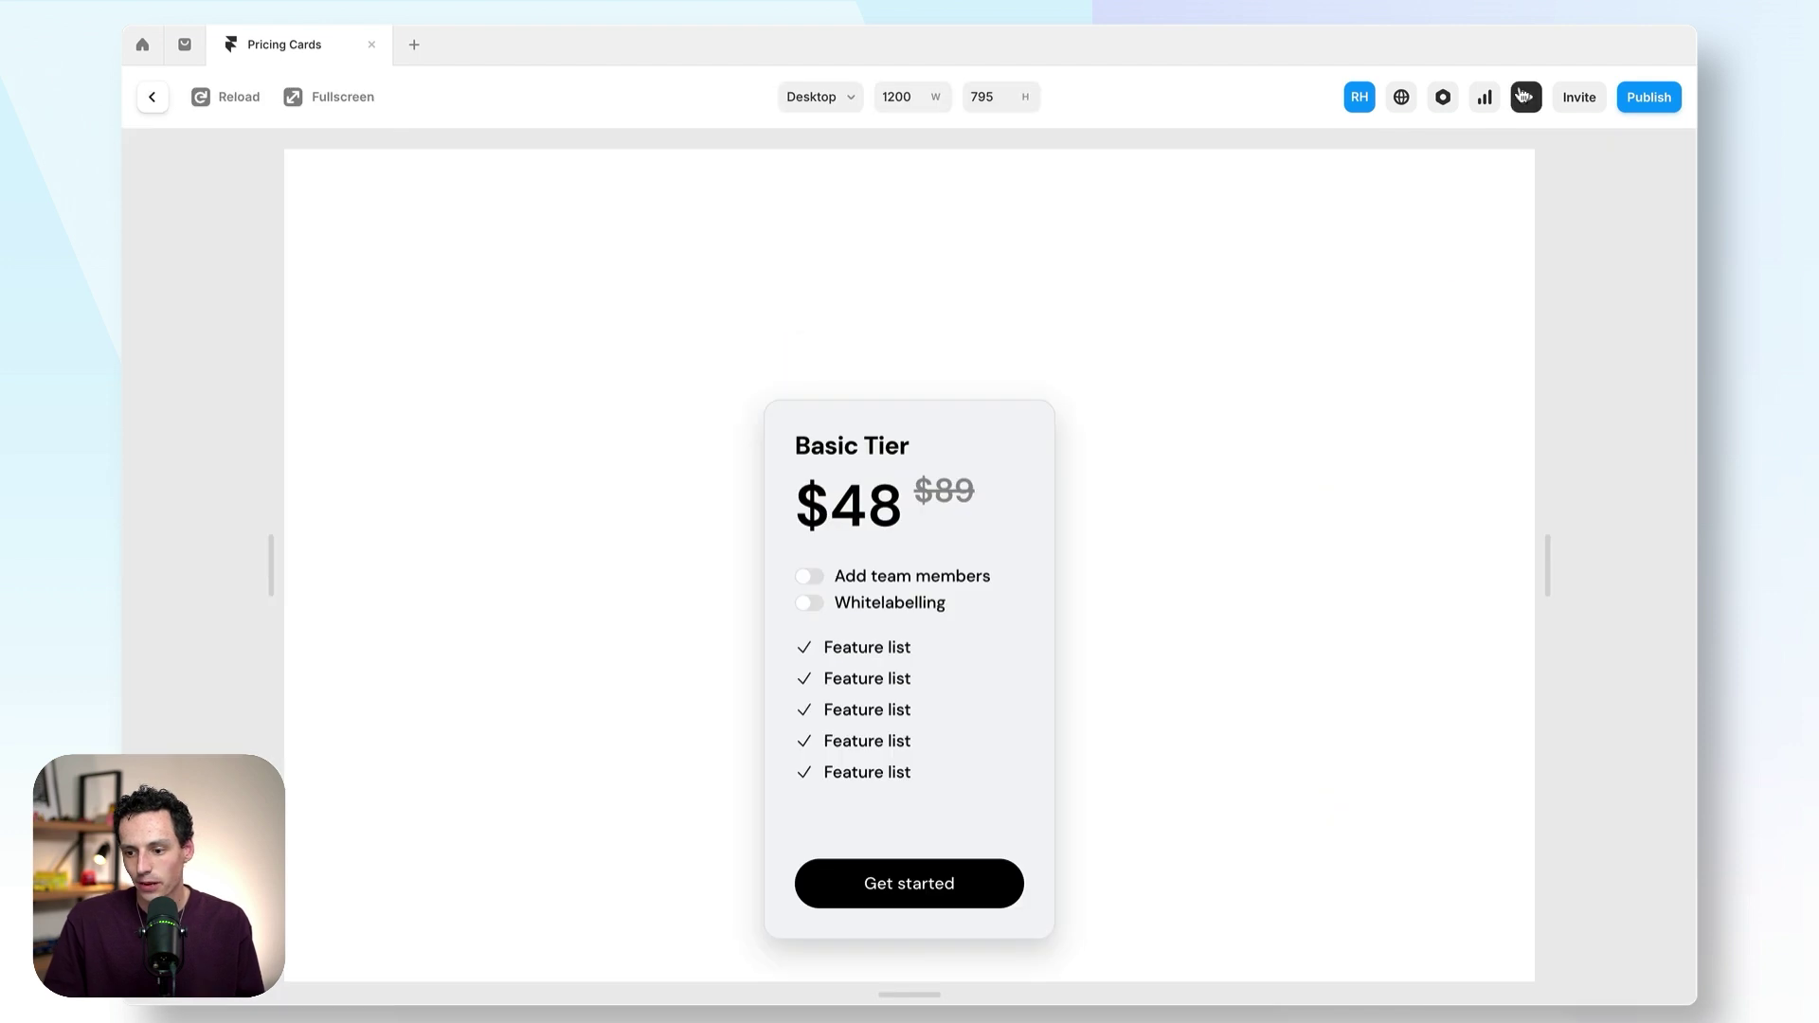
click(811, 578)
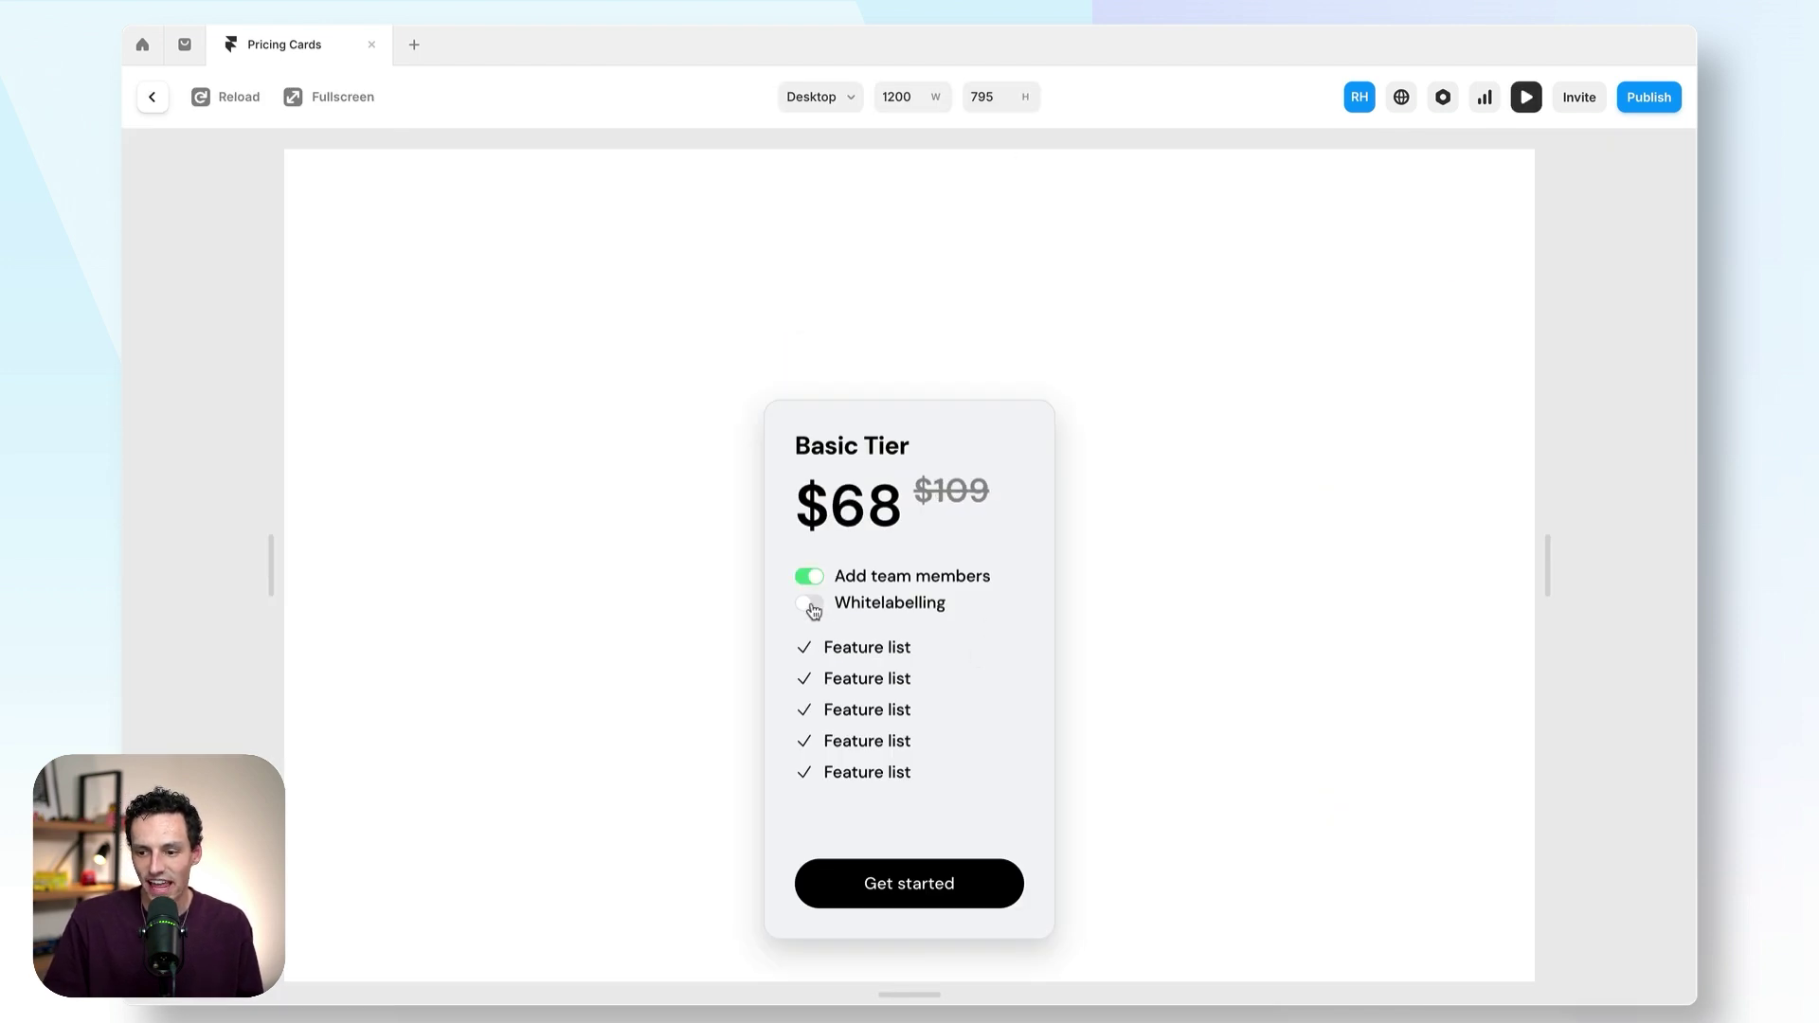
click(811, 606)
- Cycle the toggles to check the $58 price, ending with only Add team members on at $68
click(812, 603)
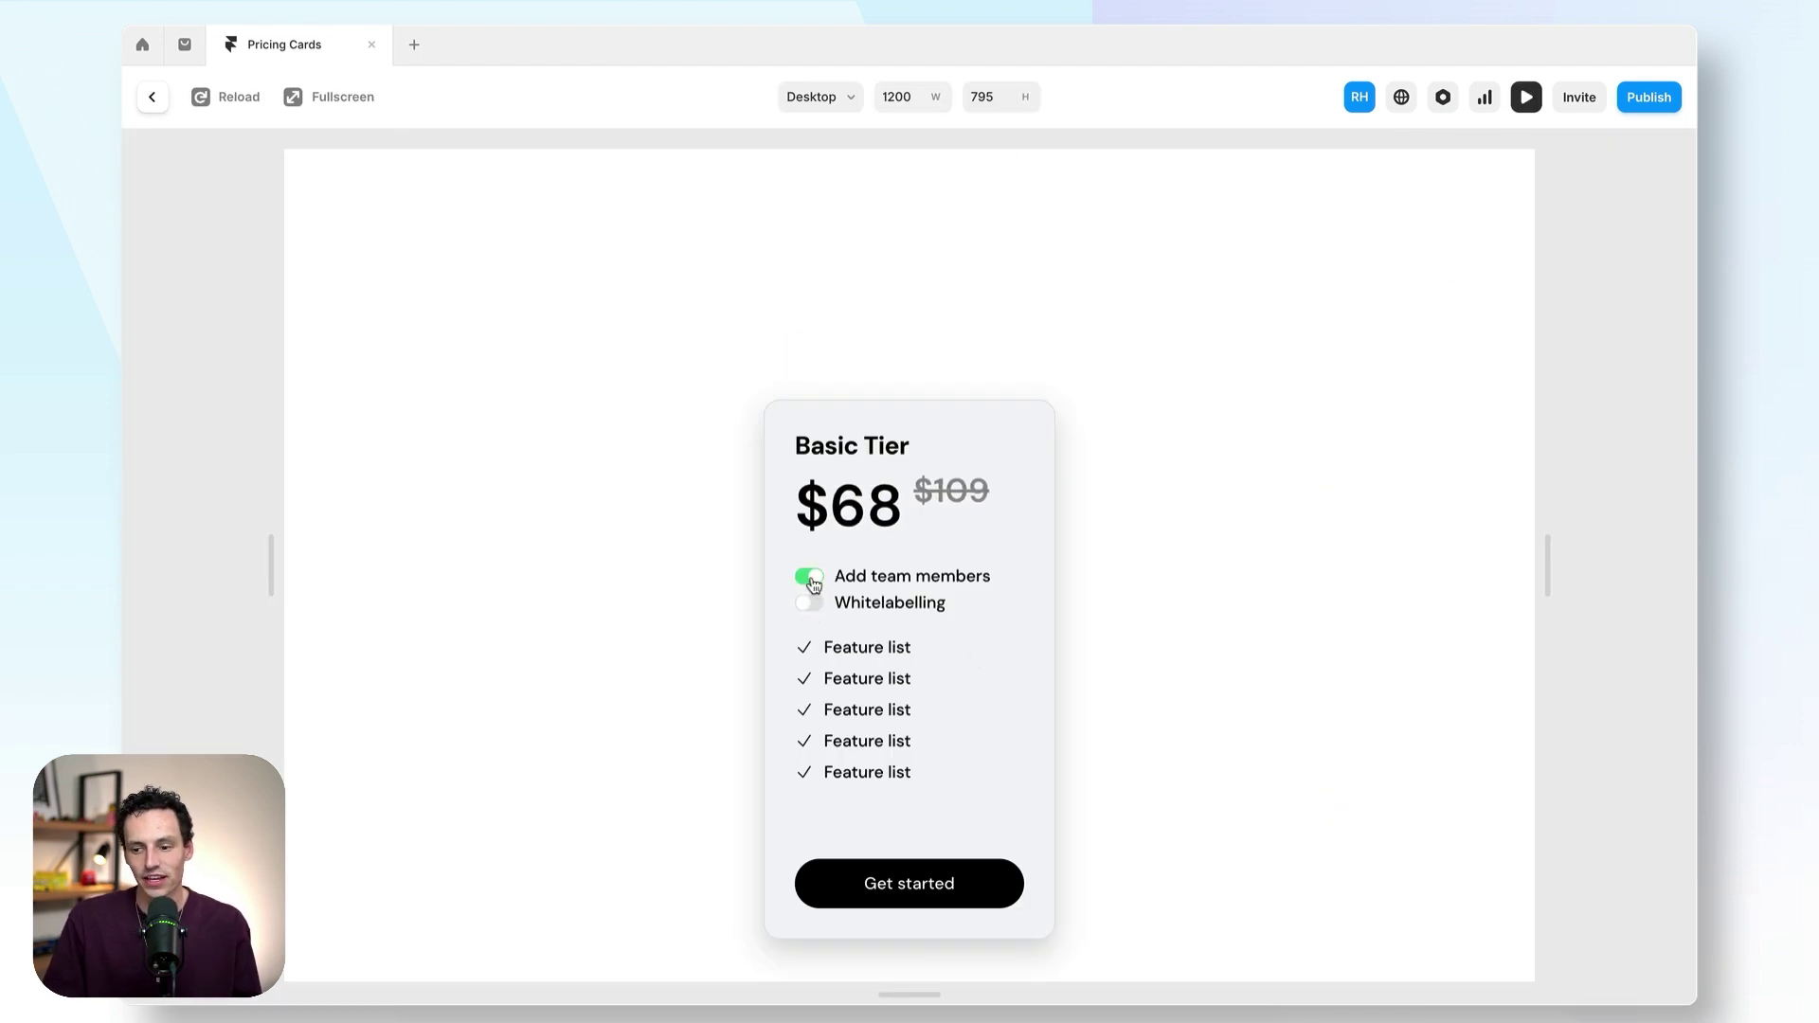
click(813, 582)
click(812, 604)
click(811, 604)
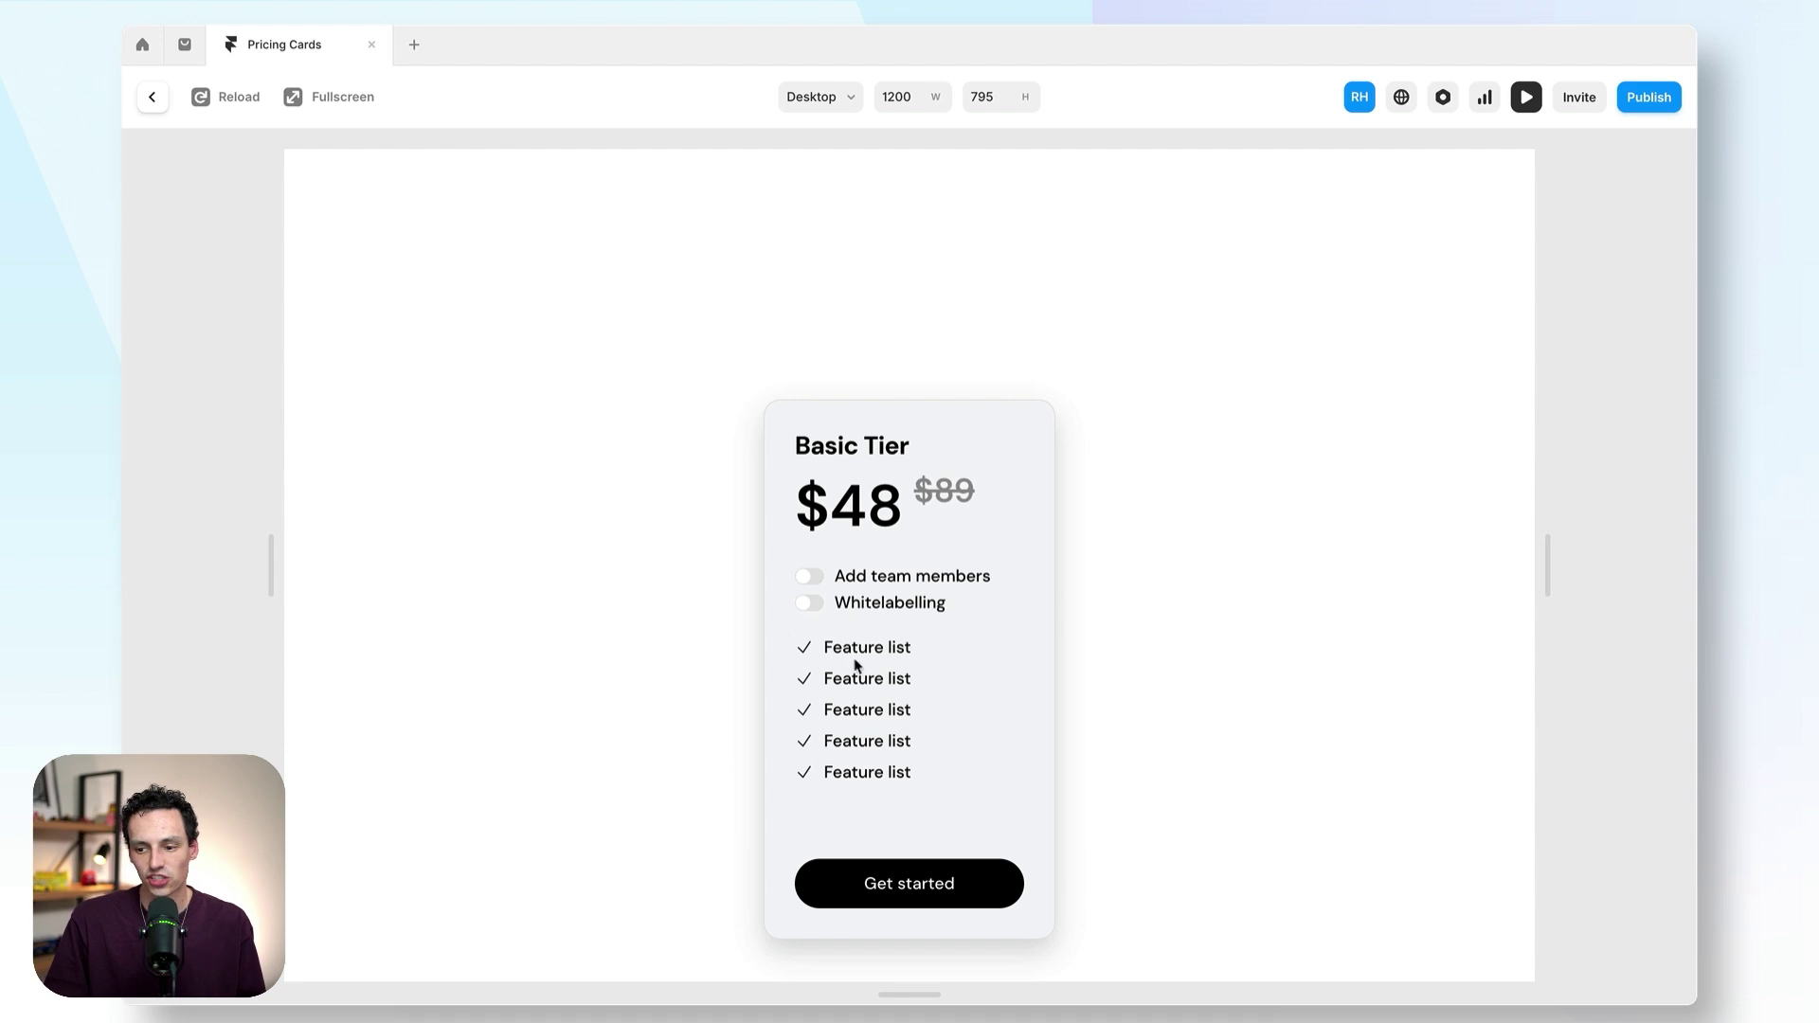
click(804, 580)
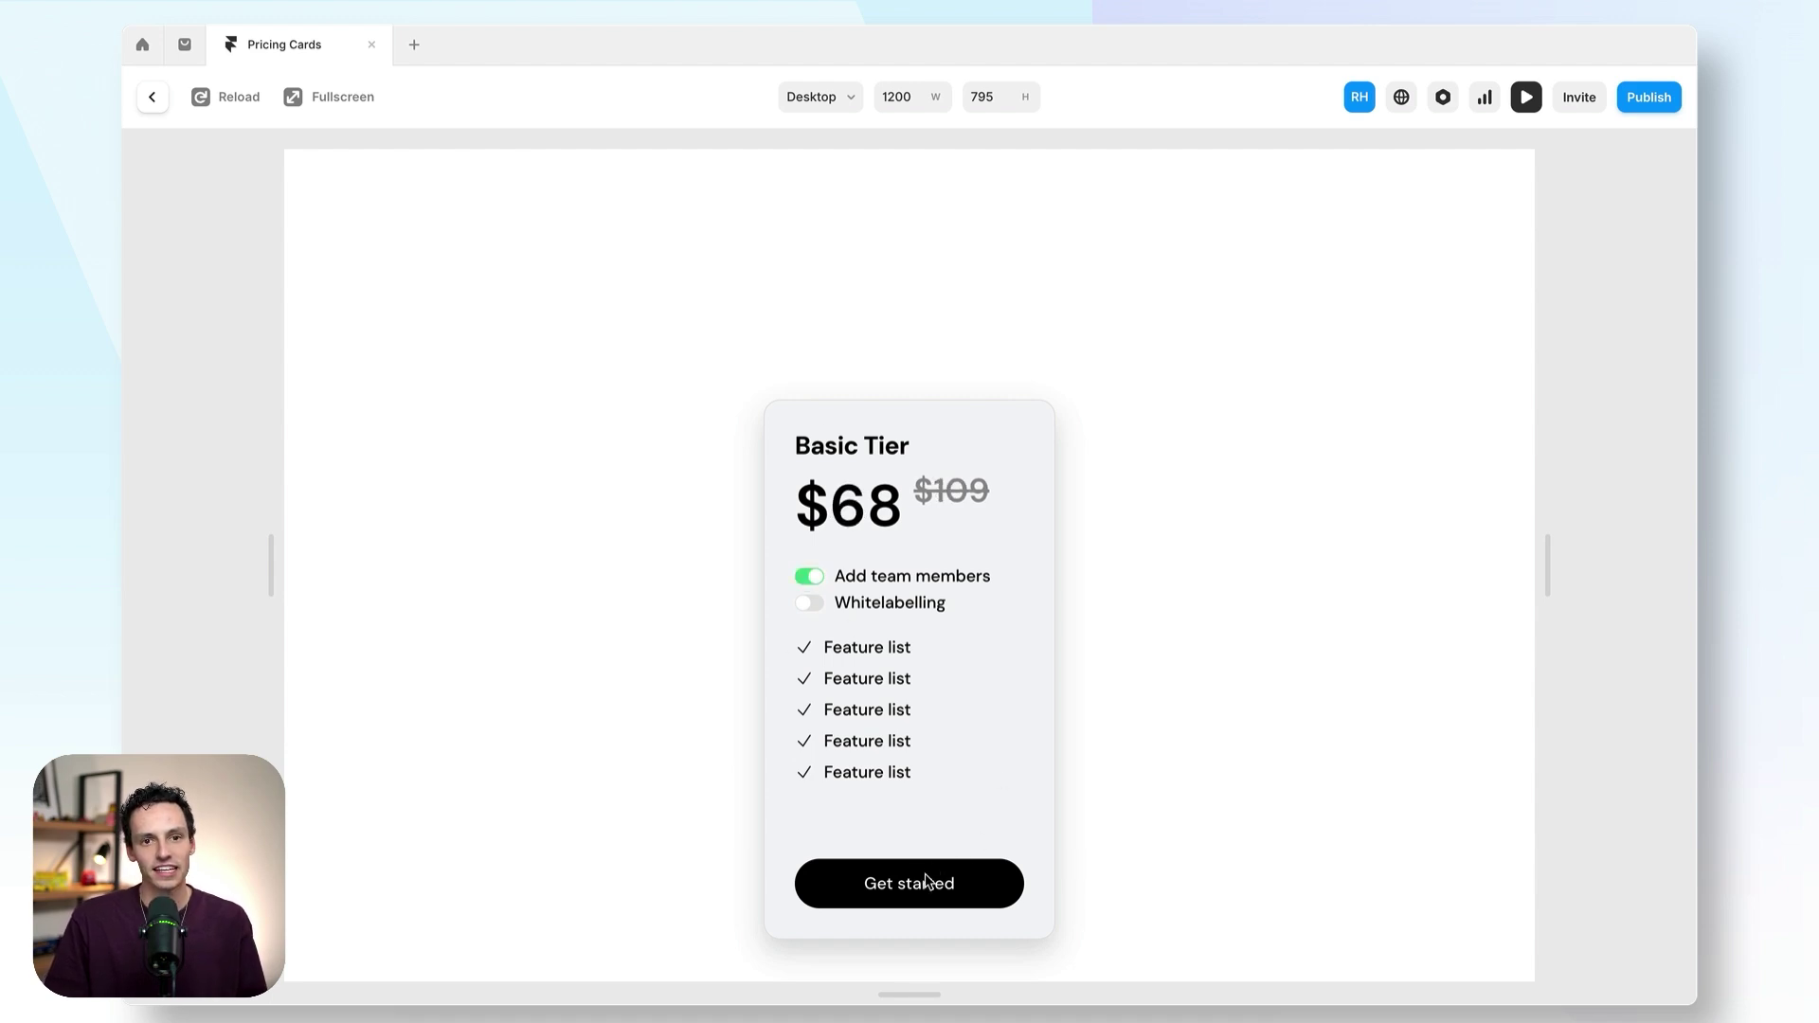